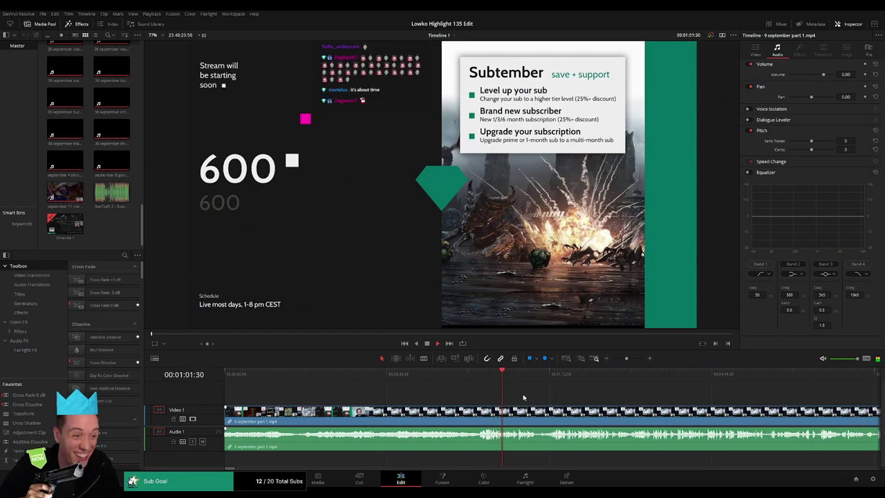
- Skim the stream recording from the starting screen to about 00:06:27 to find where the Reddit browsing begins
drag(528, 396, 421, 396)
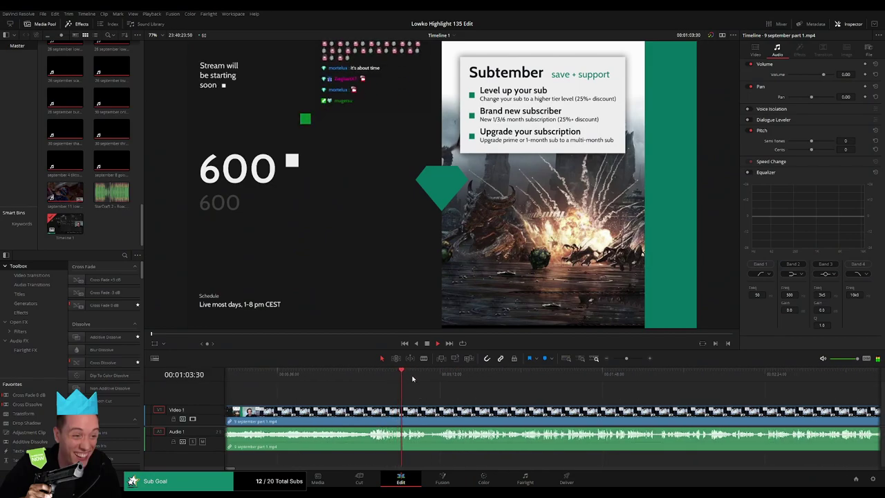
click(440, 378)
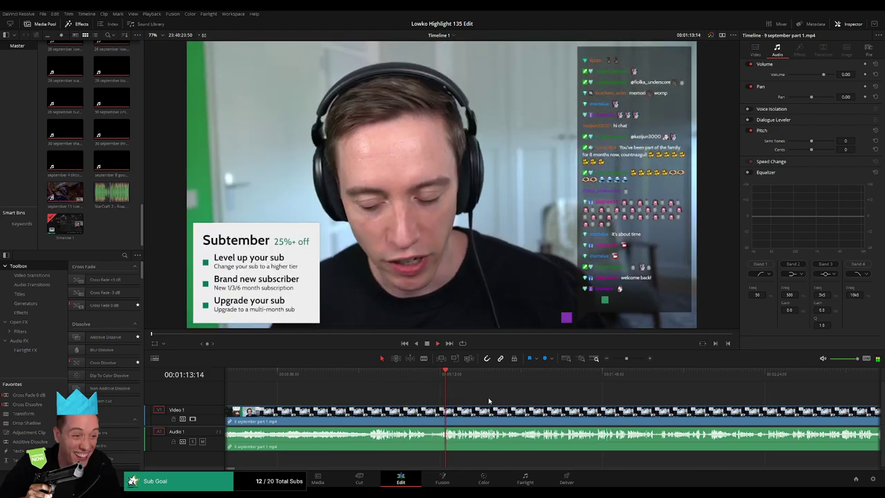
mouse_move(626, 358)
mouse_down()
mouse_move(604, 358)
mouse_move(623, 358)
mouse_up()
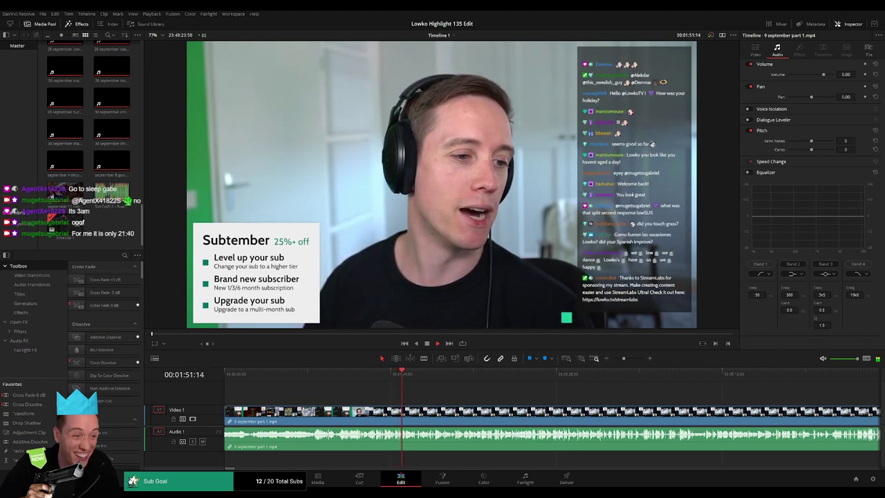
click(453, 379)
drag(453, 379, 503, 382)
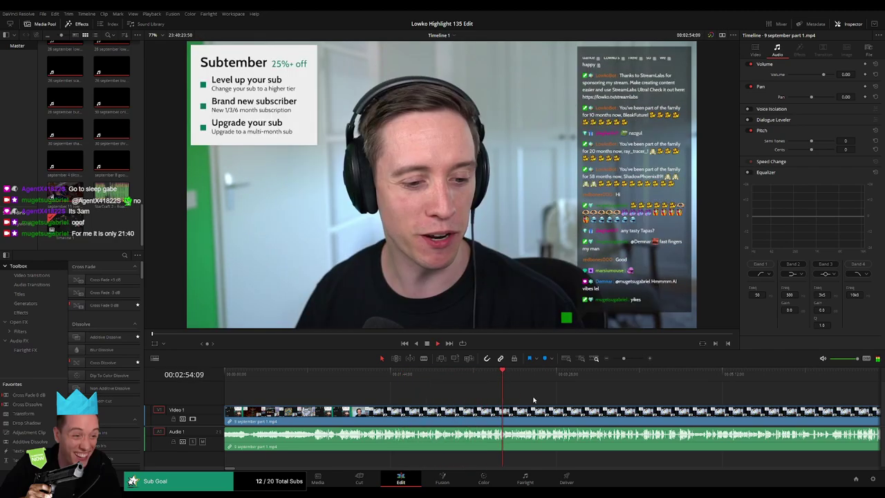
drag(583, 377, 686, 378)
click(579, 378)
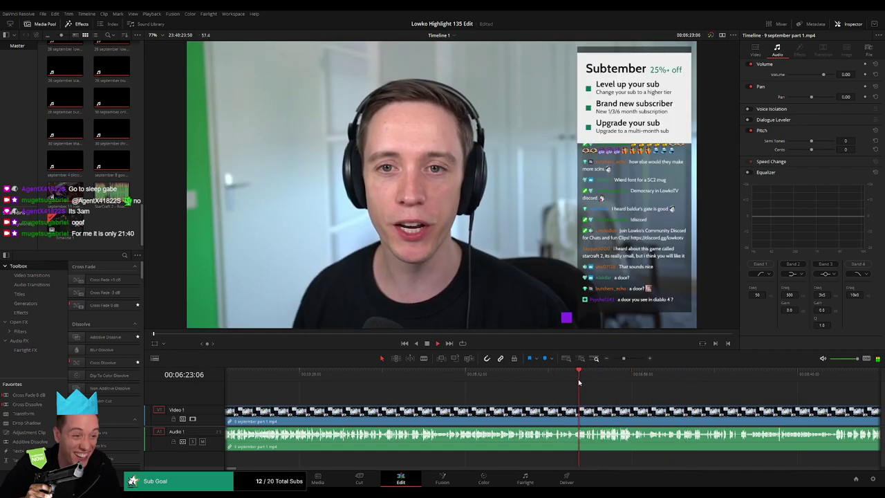
drag(623, 359, 631, 362)
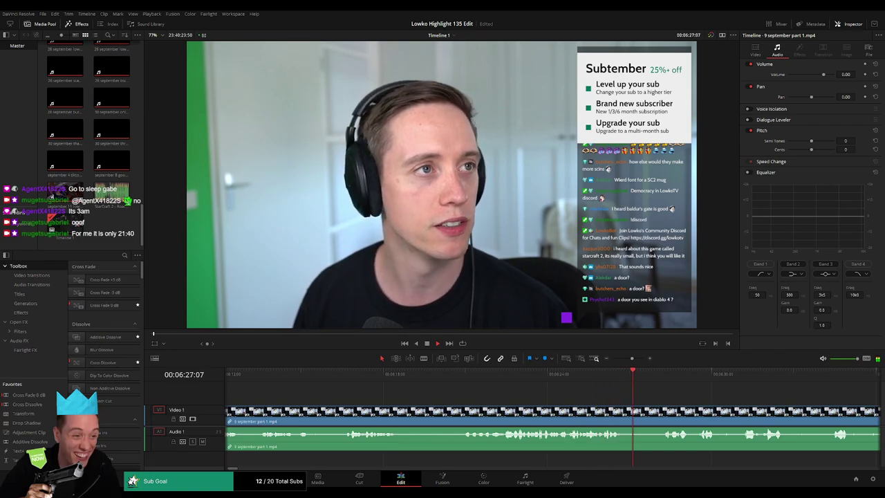
- Split the recording at 00:06:36:29, where the first Reddit meme is shown, and ripple delete everything before it
drag(640, 397, 404, 391)
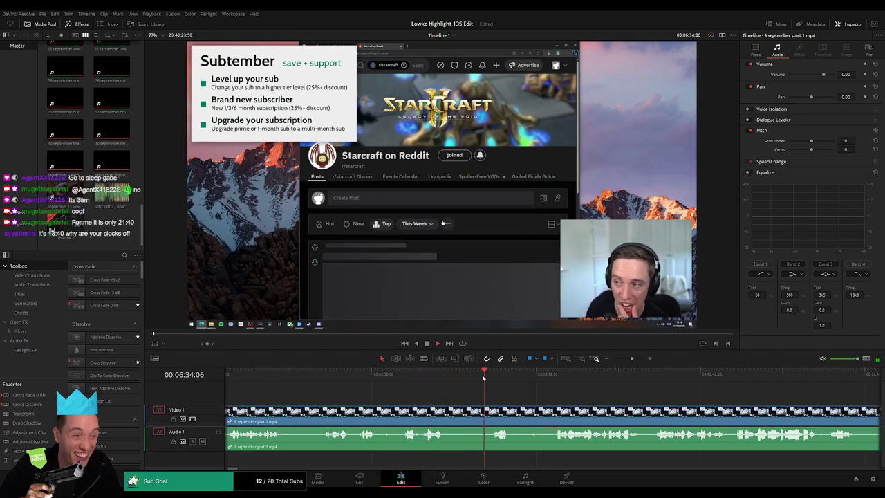
click(540, 377)
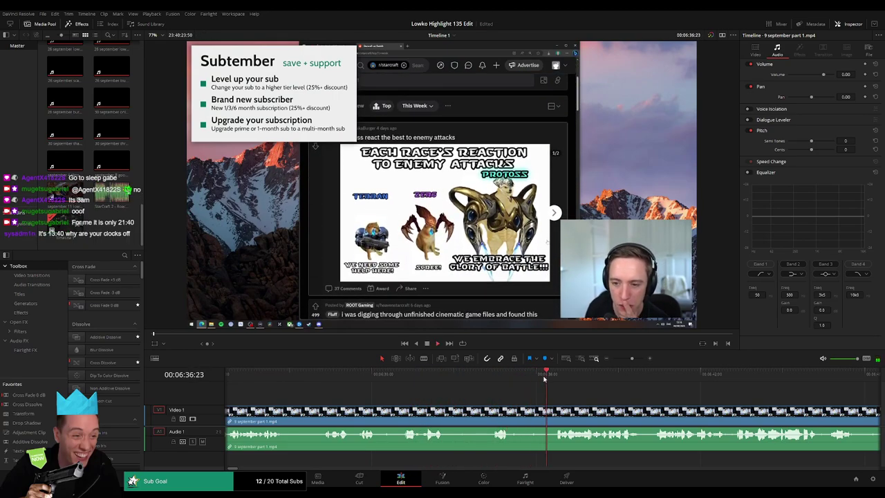
click(550, 379)
drag(551, 381, 561, 381)
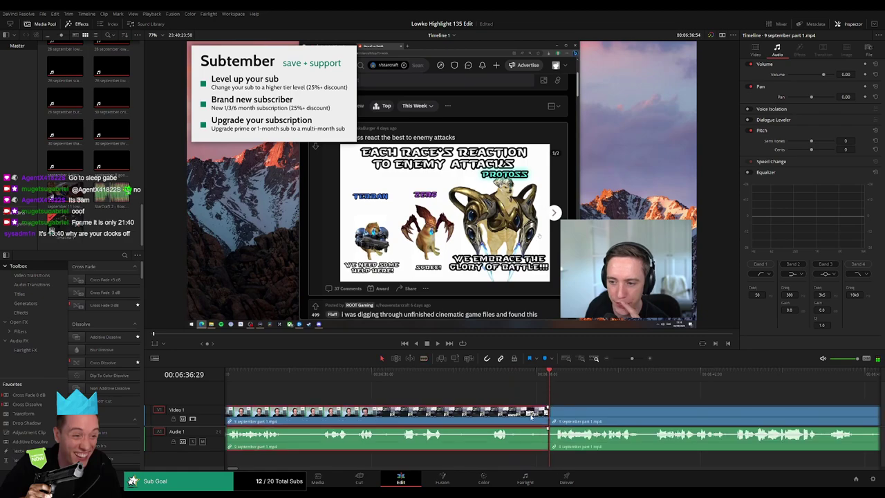
key(Home)
- Cut out the short pause just after 00:00:11, closing the gap, and add a Cross Fade 0 dB to the audio join
key(space)
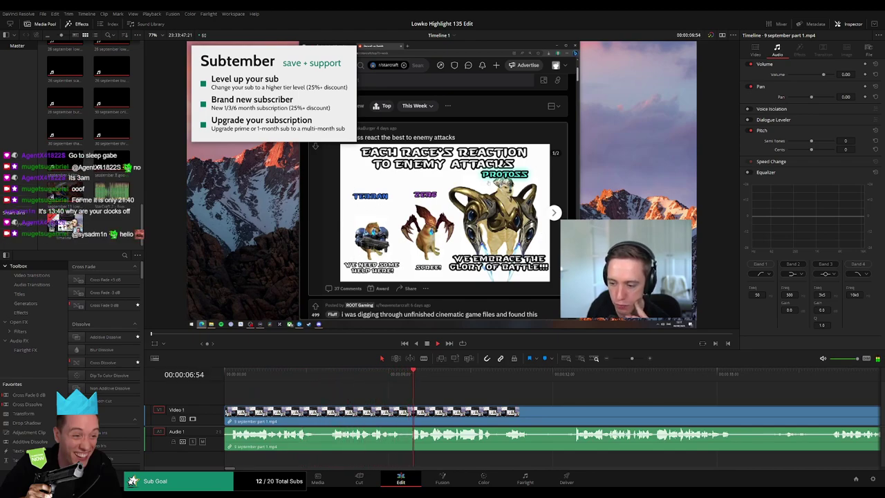
scroll(471, 395, right, 4)
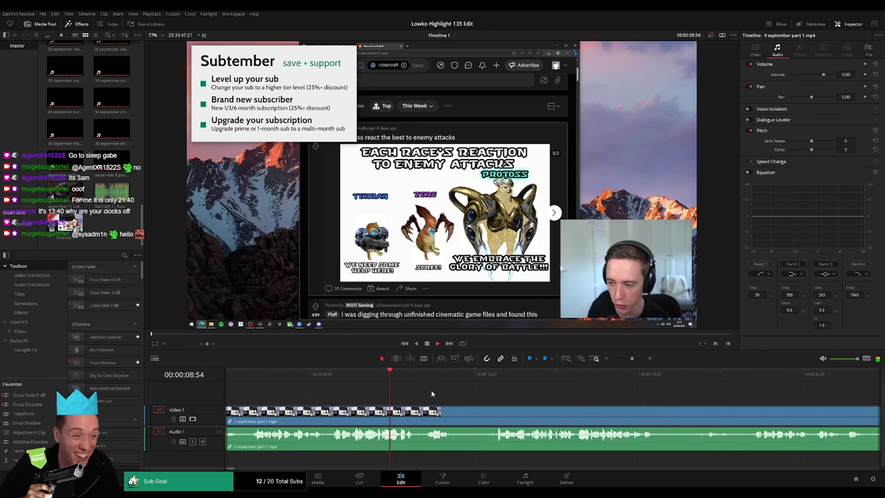
scroll(450, 394, right, 4)
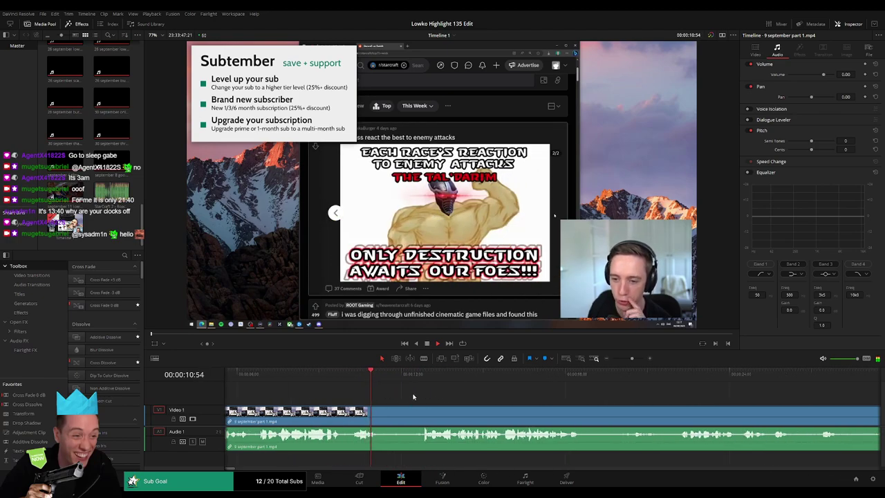
drag(393, 379, 414, 378)
key(b)
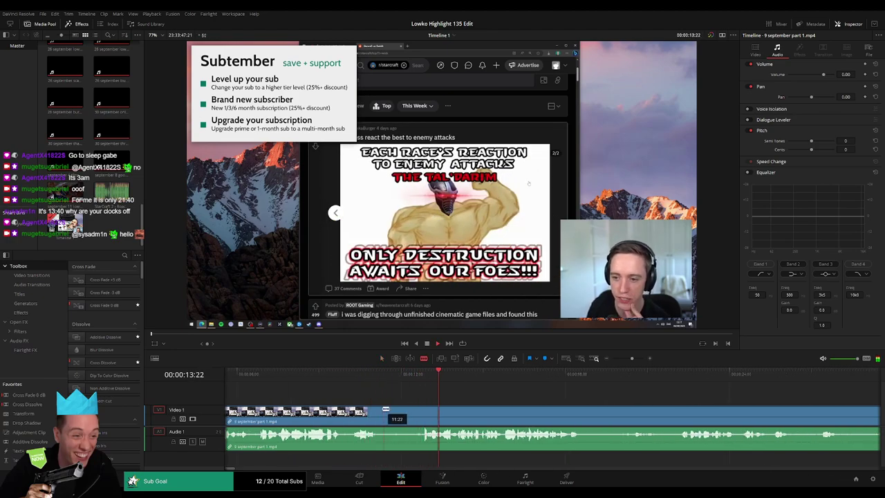
click(383, 410)
click(419, 410)
key(a)
click(406, 415)
key(Delete)
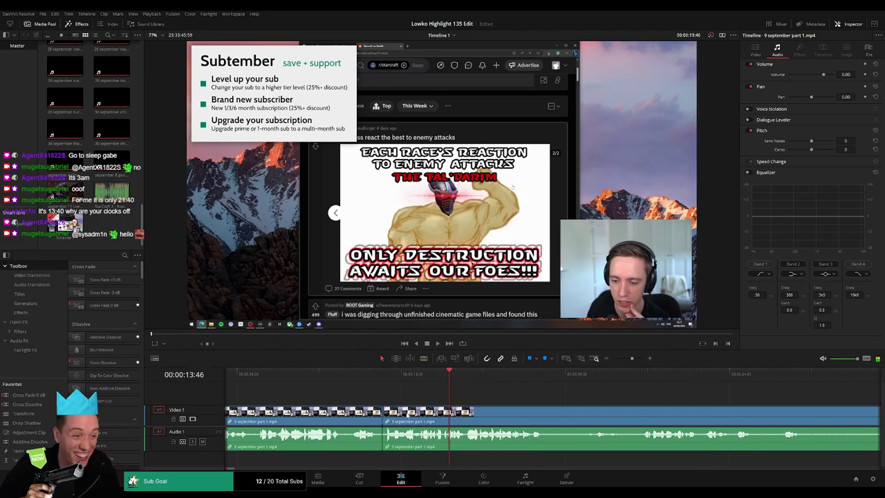
drag(39, 395, 382, 436)
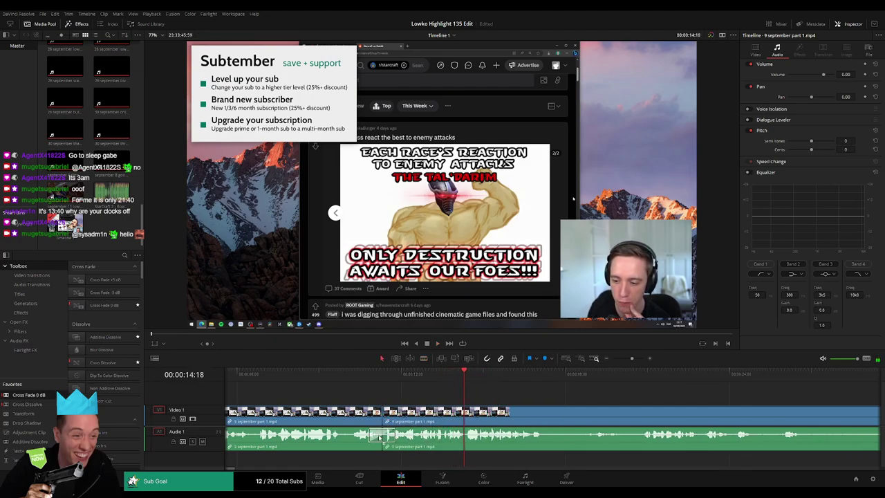
- Review the Tal'darim meme reaction and split the clip at about 00:00:26, where the talking stops
key(space)
drag(550, 397, 406, 389)
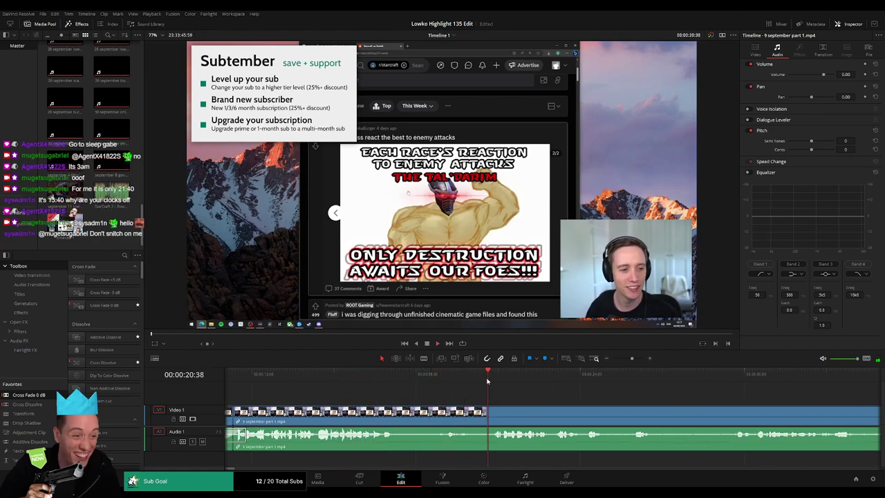
scroll(438, 395, right, 3)
scroll(456, 397, right, 2)
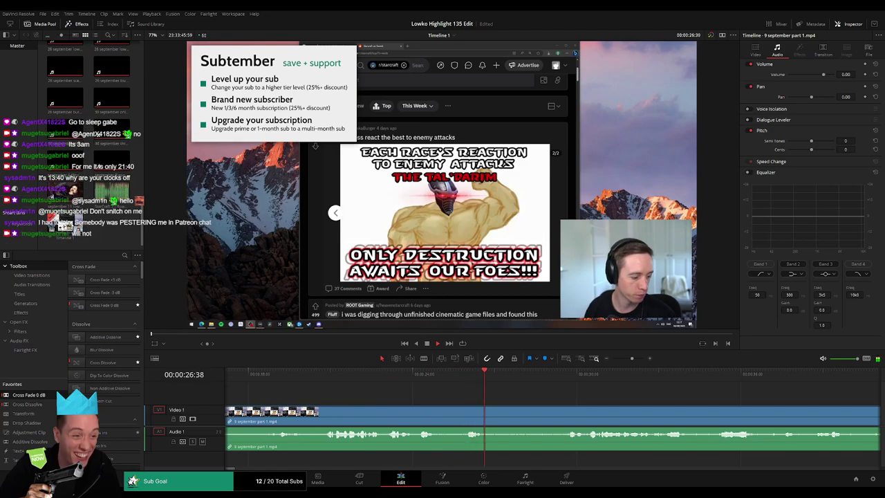
scroll(501, 399, right, 2)
key(b)
click(419, 413)
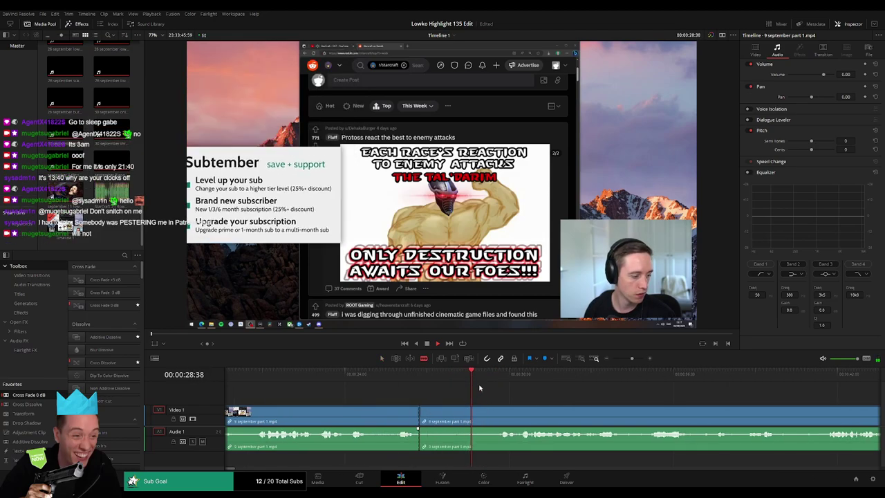
- Ripple delete about 24 seconds of idle footage after the 00:00:26 split and add a Cross Fade 0 dB at the join
click(497, 374)
key(space)
scroll(473, 389, right, 2)
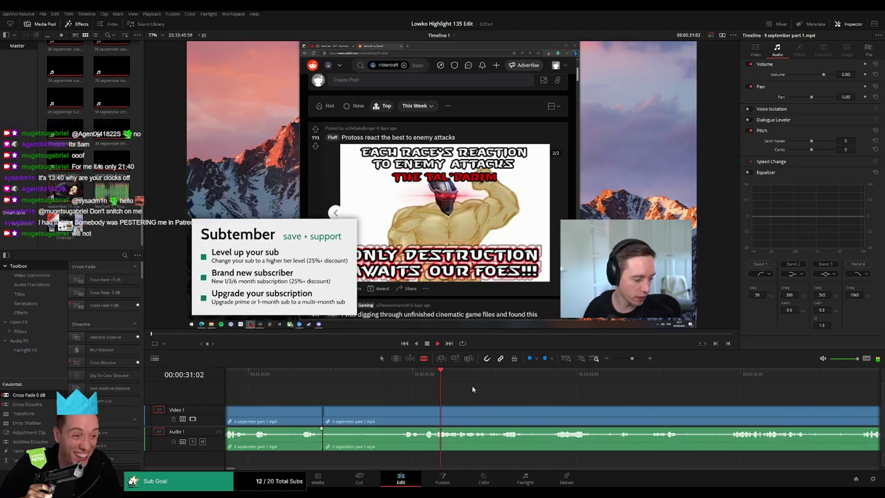
key(space)
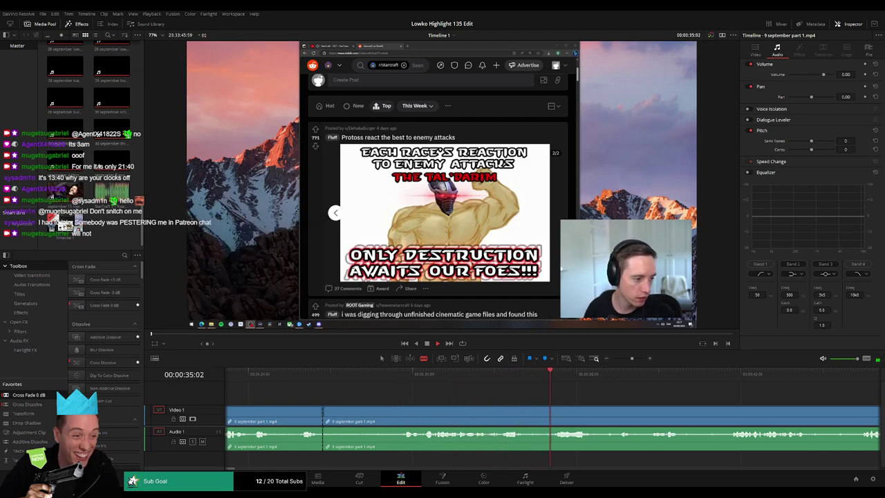
drag(633, 358, 630, 359)
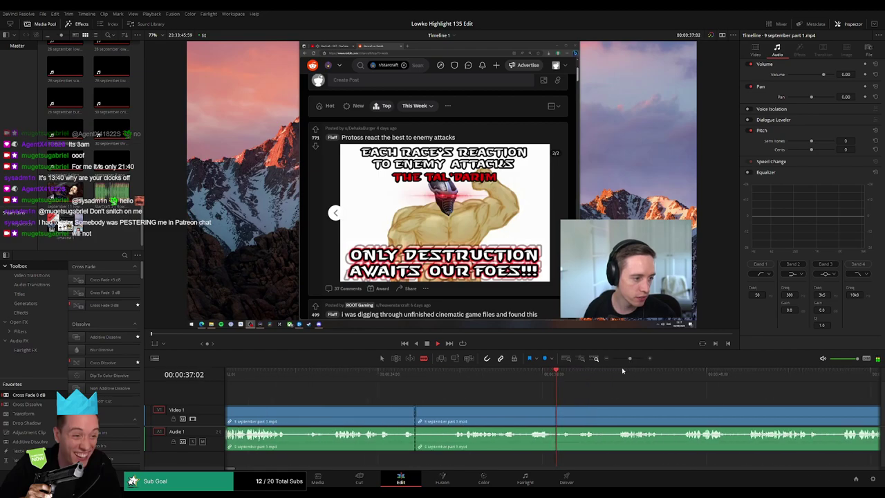
scroll(610, 400, right, 3)
click(498, 375)
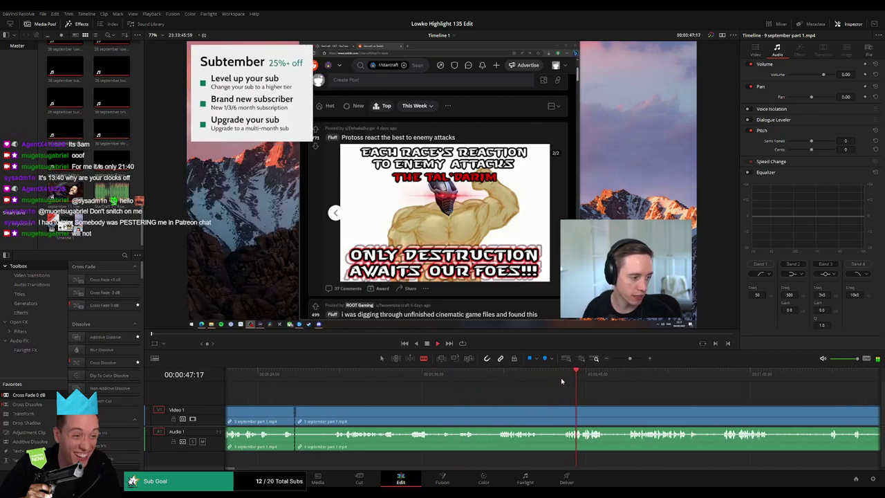
scroll(507, 380, right, 2)
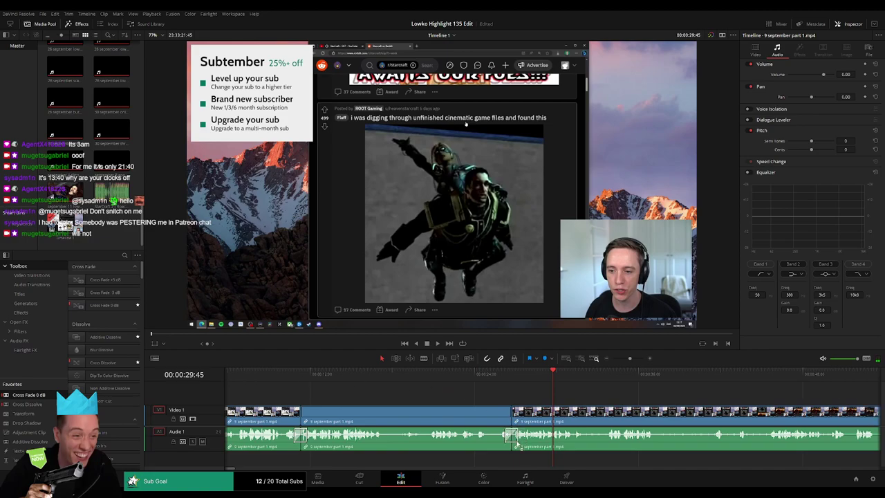
- Ripple delete the pause between about 00:00:32 and 00:00:33 and add a Cross Fade 0 dB at the join
click(503, 376)
key(space)
drag(606, 405, 472, 394)
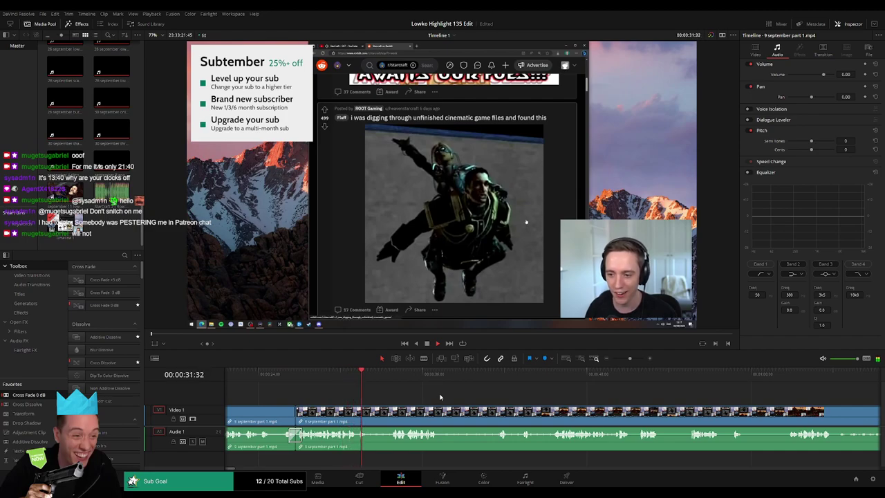
click(372, 411)
click(392, 412)
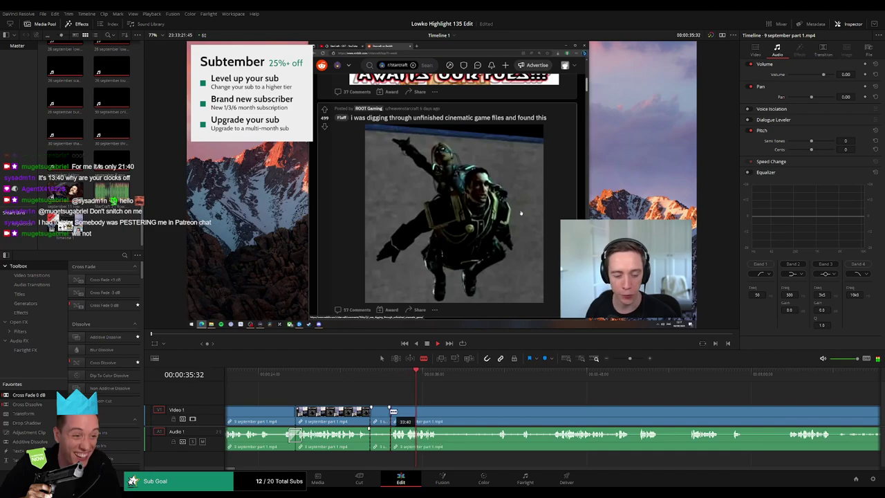
key(Delete)
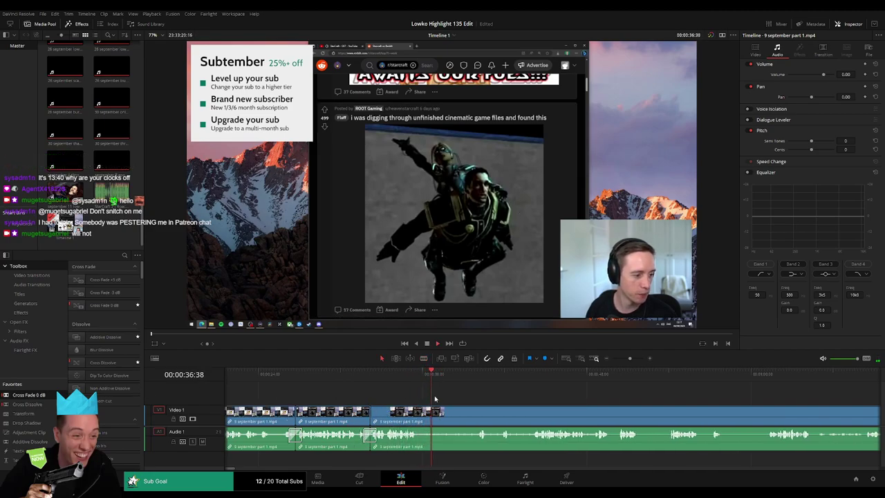
- Split the clip at about 00:00:36 and preview the footage after it to locate the next usable comment
click(380, 373)
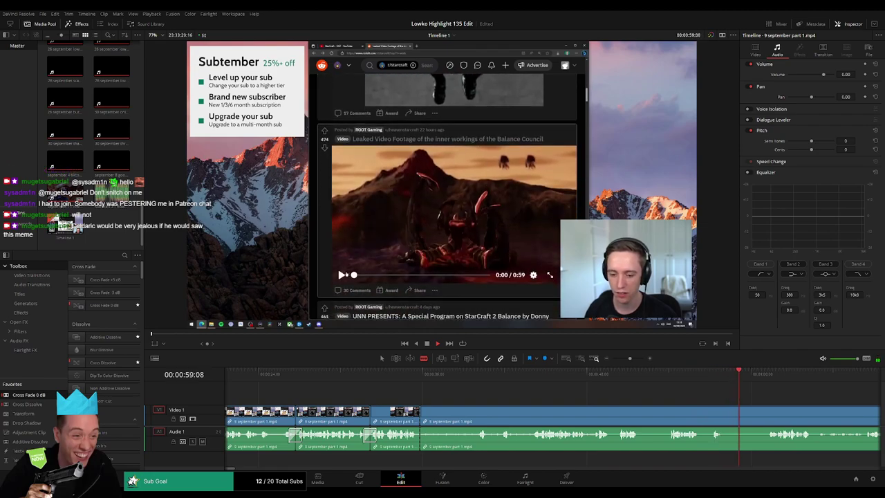
click(537, 379)
drag(573, 387, 389, 388)
click(285, 374)
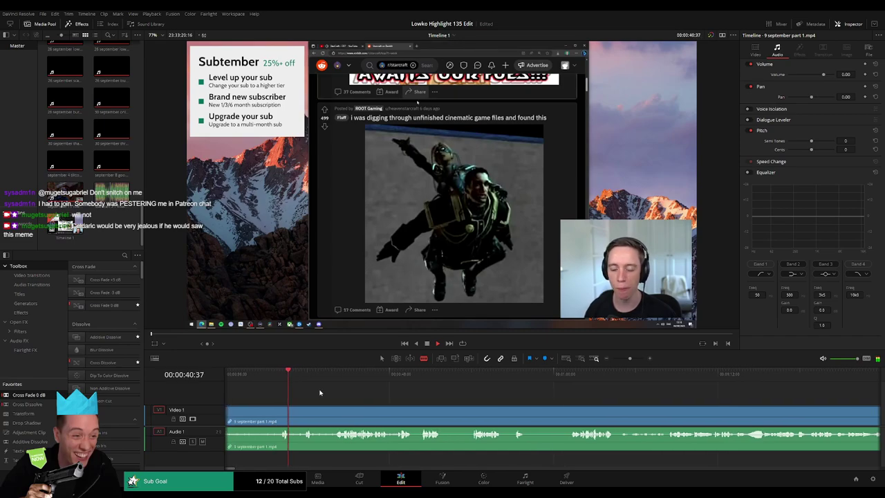
click(419, 380)
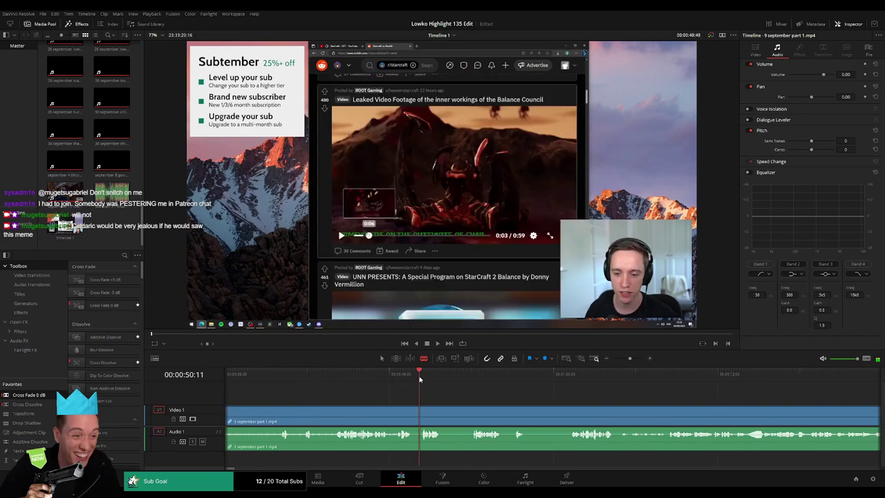
click(472, 377)
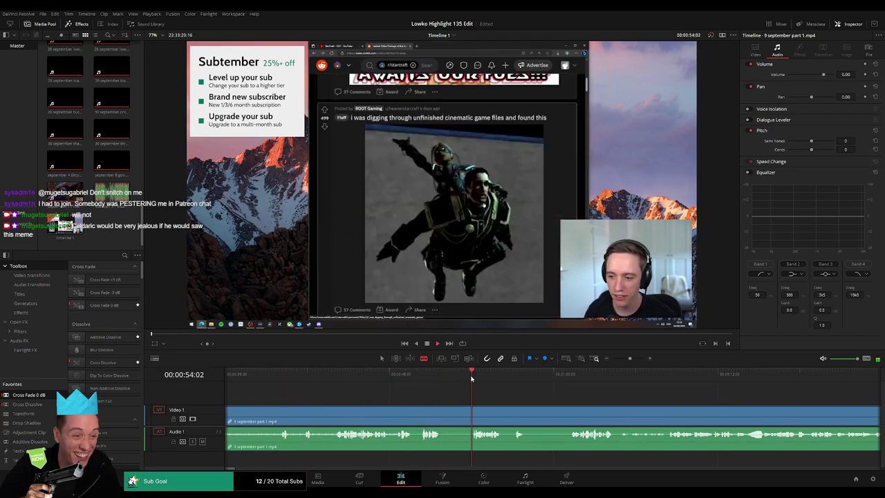
- Split the clip at about 00:00:50, ripple delete the section back to the previous cut, and add a Cross Fade 0 dB at the join
scroll(478, 392, left, 2)
click(478, 409)
key(a)
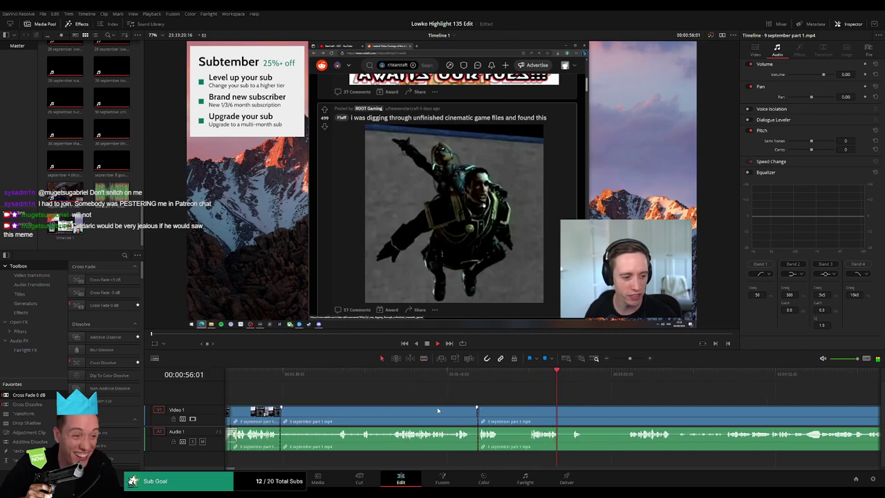
click(439, 411)
key(Delete)
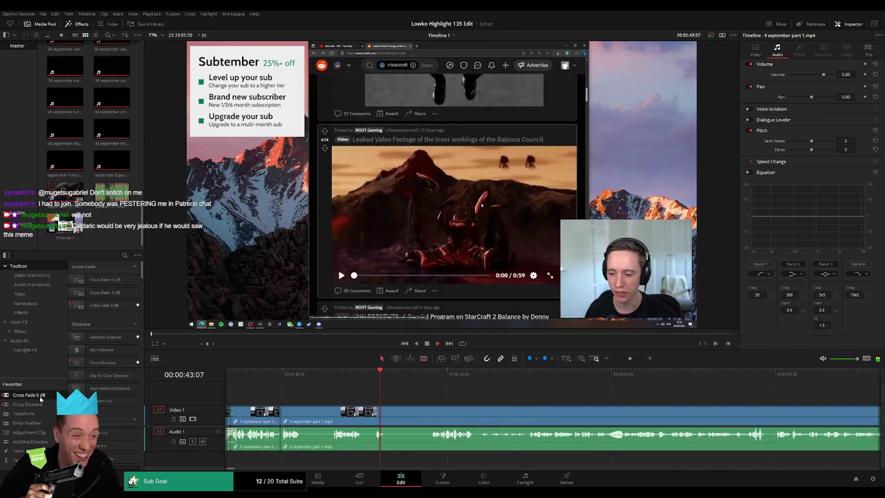
drag(39, 396, 299, 448)
- Cut out the pause between about 00:00:37 and 00:00:39 and close the gap
click(302, 416)
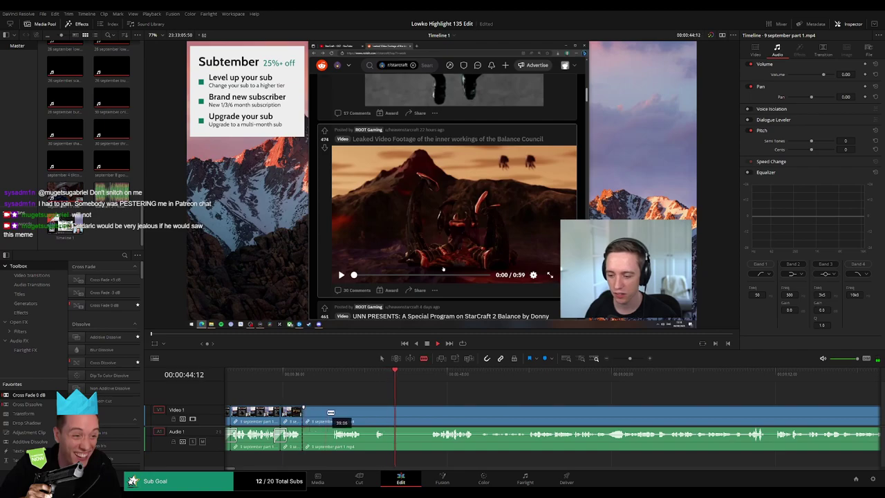
click(332, 413)
key(a)
click(318, 417)
key(Delete)
- Split the clip at about 00:00:39 and 00:00:40 and ripple delete the short section between the cuts
key(space)
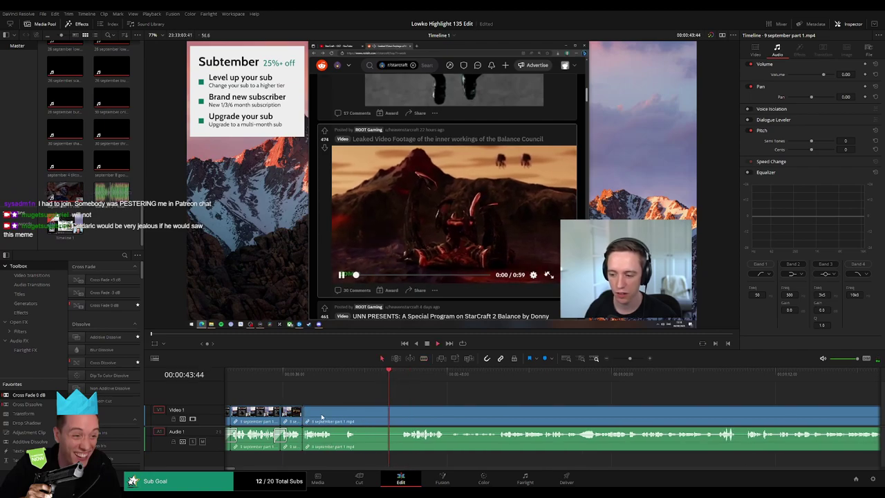
key(b)
click(332, 413)
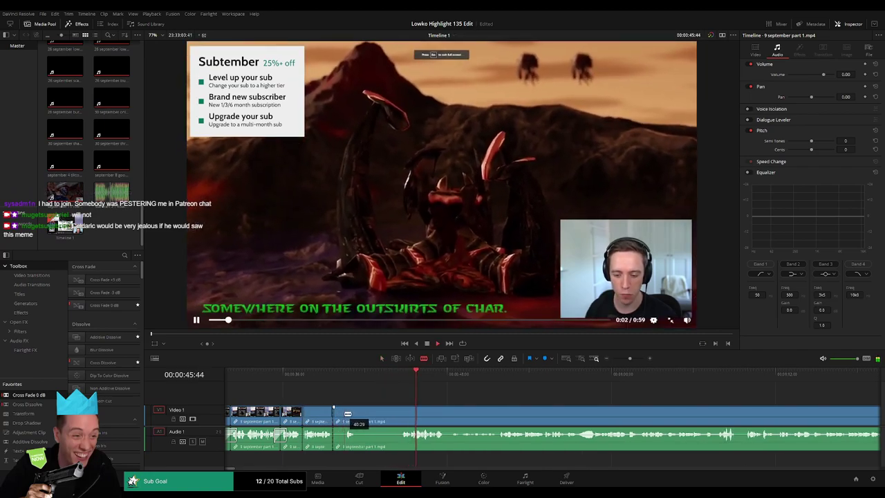
click(345, 414)
key(a)
click(338, 416)
key(Delete)
key(space)
- Ripple delete the pause between about 00:00:40 and 00:00:43 and add a Cross Fade 0 dB at the join
key(b)
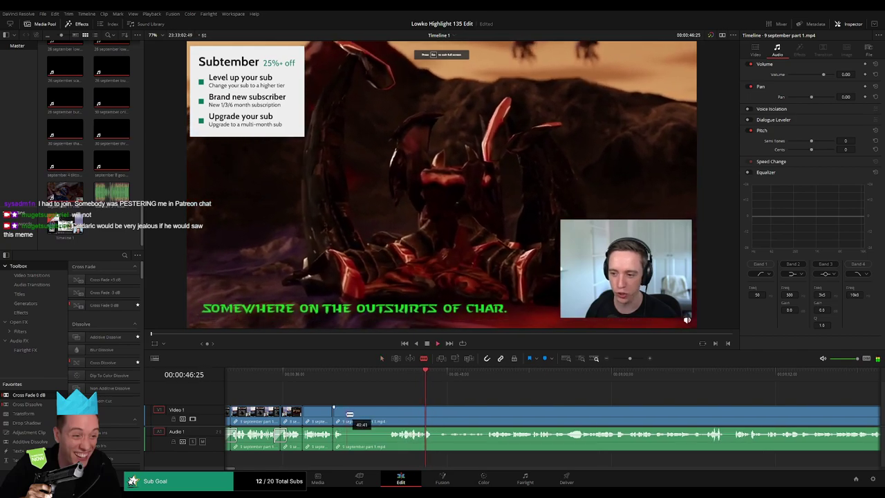
click(347, 414)
click(388, 415)
key(a)
click(368, 417)
key(Delete)
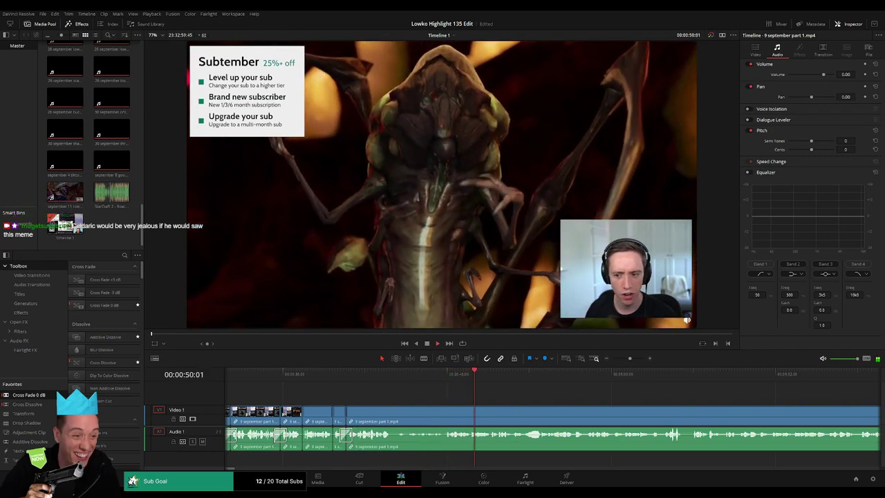
- Preview the footage up to about 00:01:06 and ripple delete the brief pause at about 00:01:05
drag(539, 398, 388, 388)
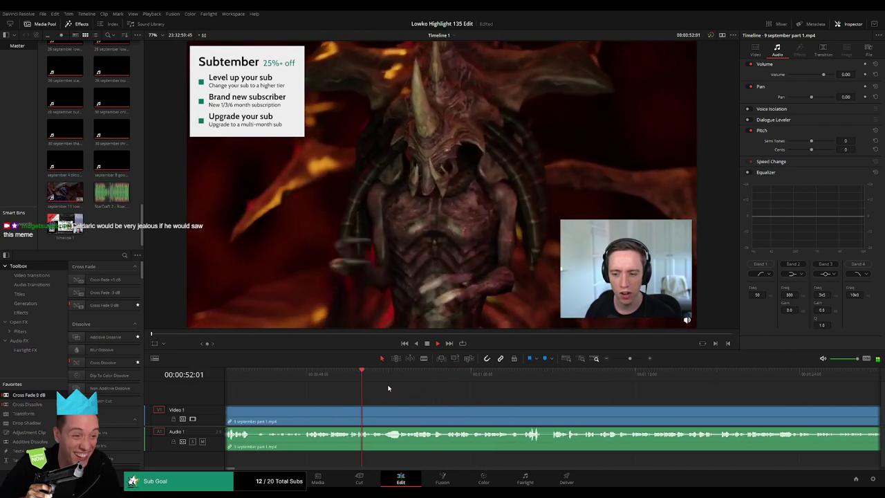
scroll(388, 388, right, 1)
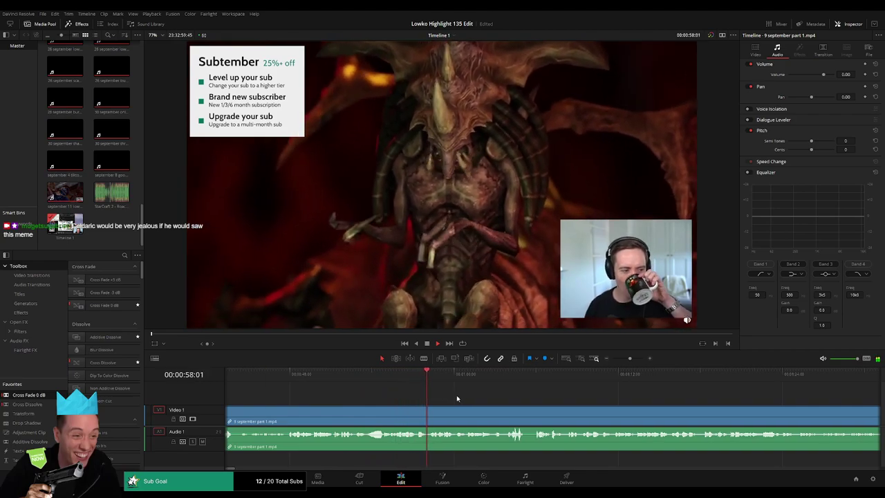
scroll(405, 401, right, 4)
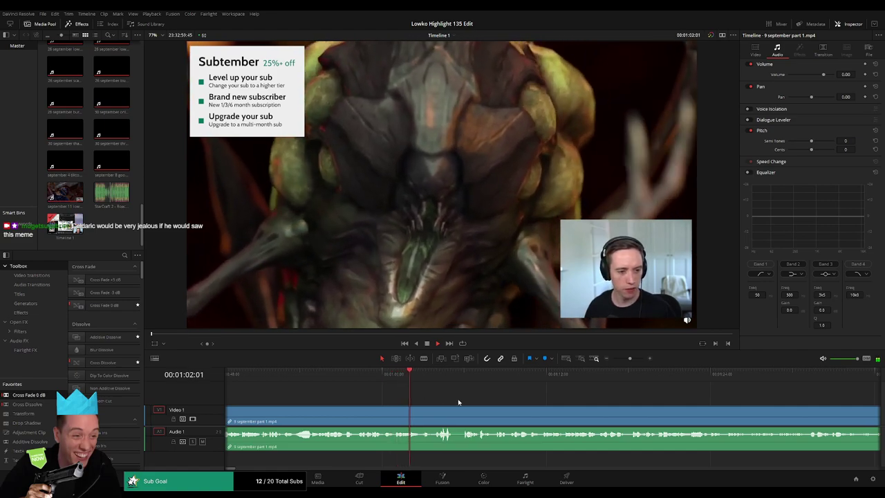
scroll(436, 402, right, 2)
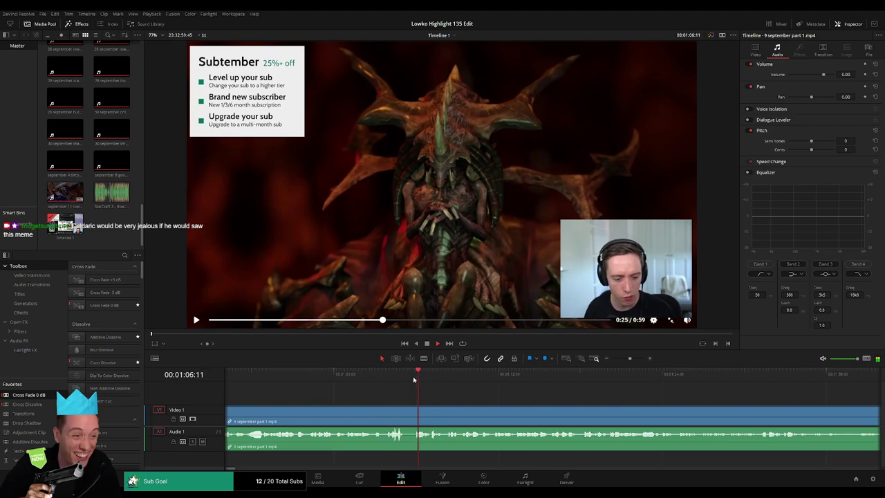
key(b)
click(407, 414)
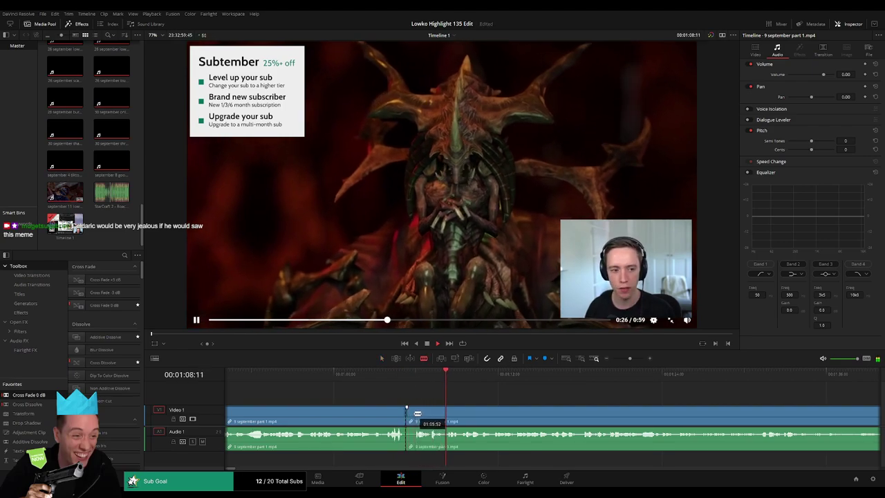
click(413, 415)
key(a)
key(Delete)
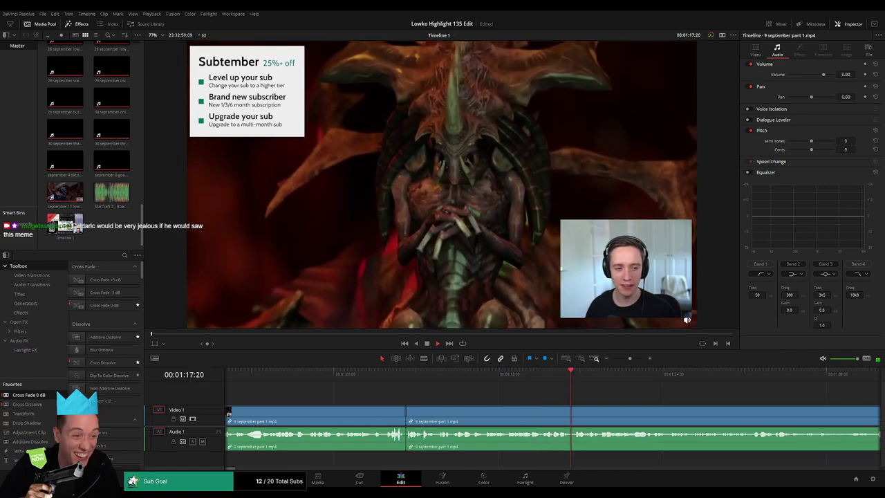
- Preview the footage up to about 00:01:55 and ripple delete the brief pause at about 00:01:54
drag(650, 397, 501, 391)
scroll(443, 395, right, 2)
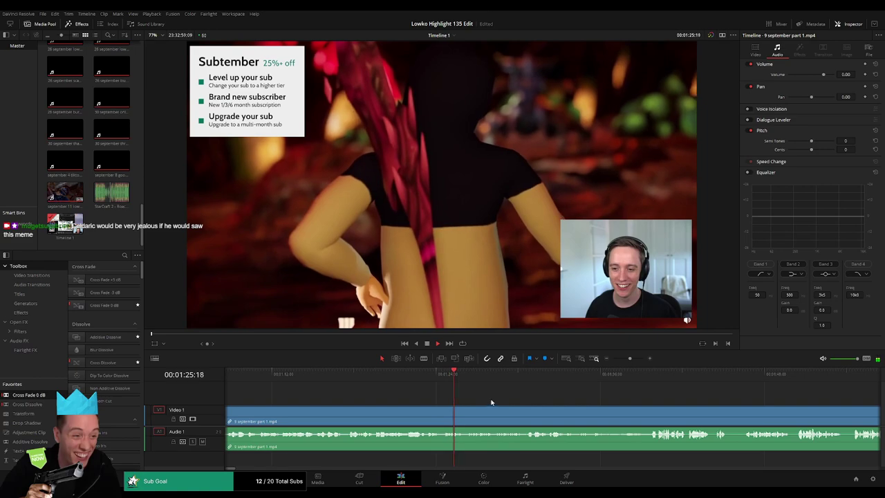
scroll(442, 399, right, 3)
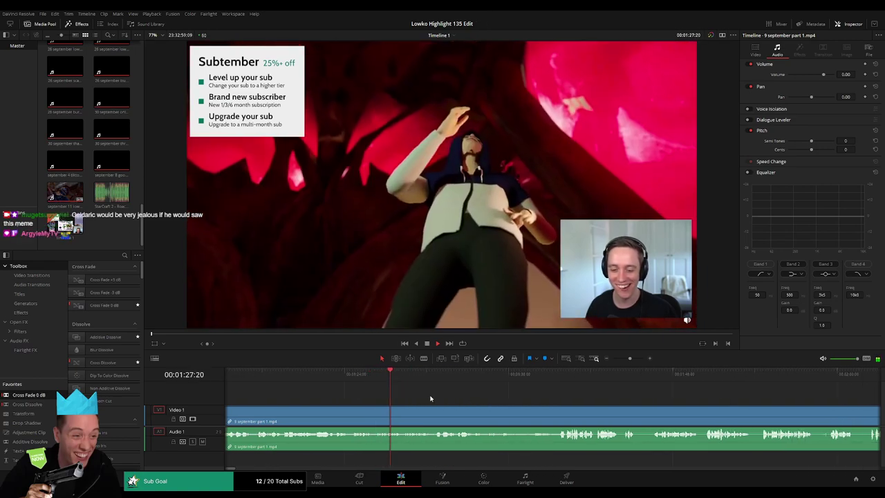
scroll(443, 395, right, 1)
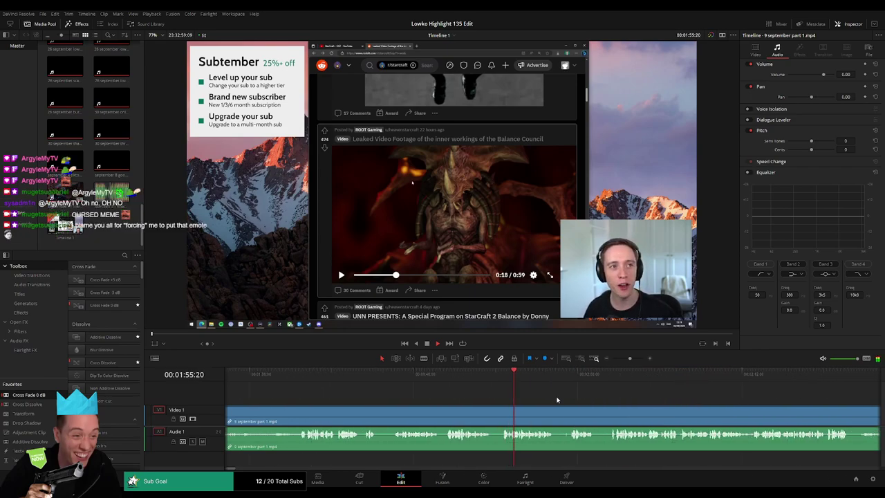
click(493, 415)
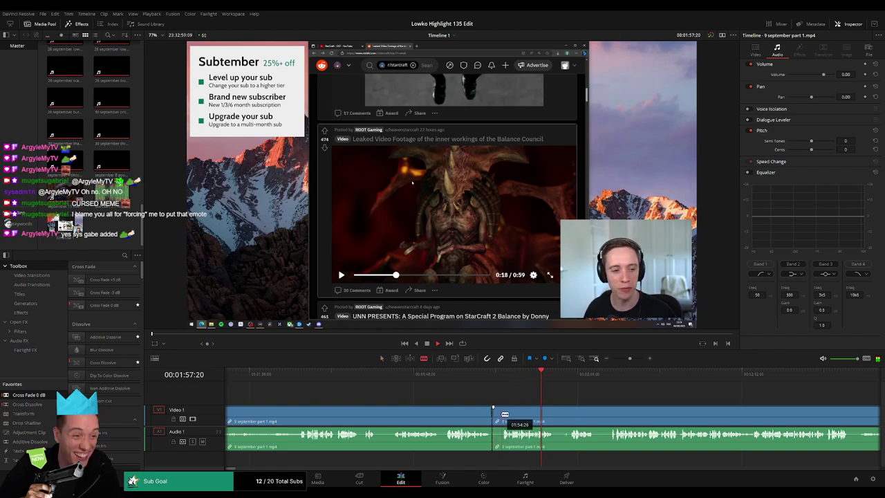
click(499, 415)
key(a)
click(496, 416)
key(Delete)
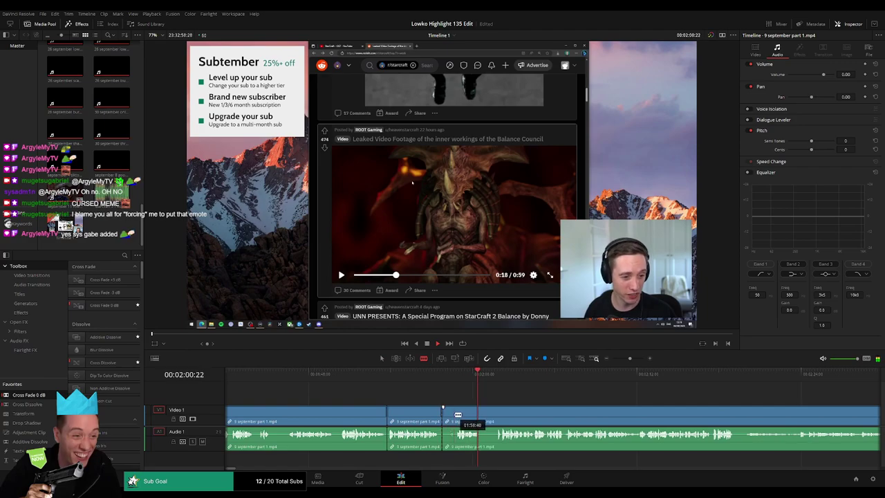
- Cut out the pauses at about 00:01:57 and between about 00:01:59 and 00:02:00, closing the gaps
click(443, 414)
key(a)
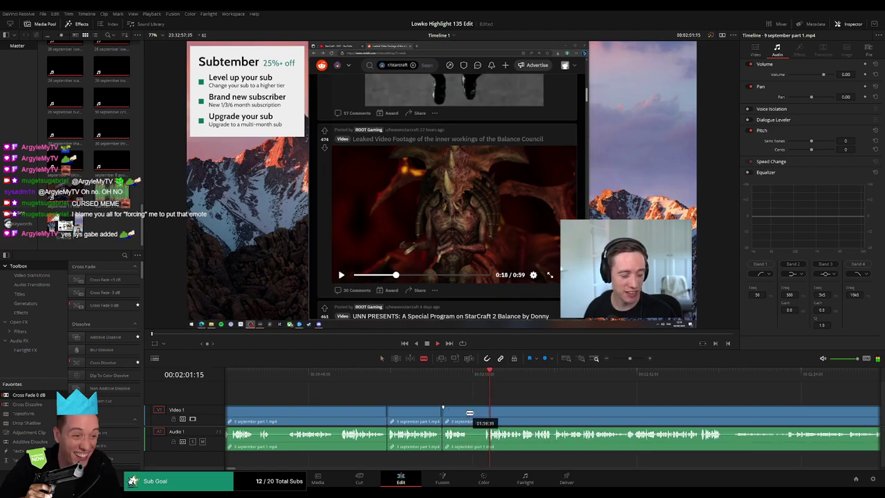
click(468, 413)
click(483, 413)
key(a)
click(476, 414)
key(Delete)
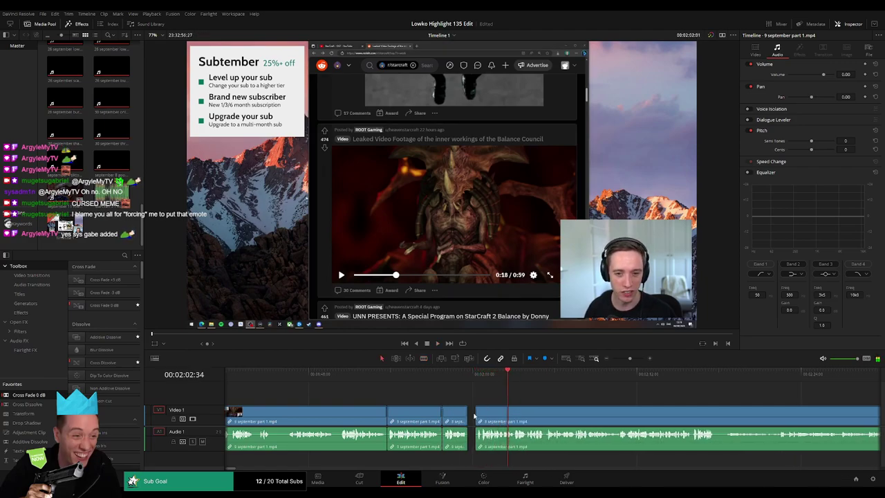
- Split the clip at about 00:02:17 and 00:02:18 and ripple delete the section between the cuts
scroll(507, 400, right, 3)
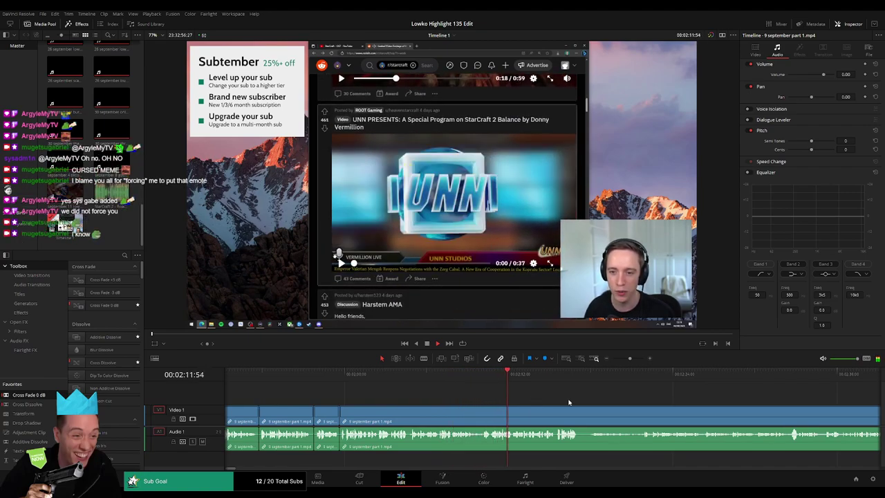
drag(572, 403, 431, 402)
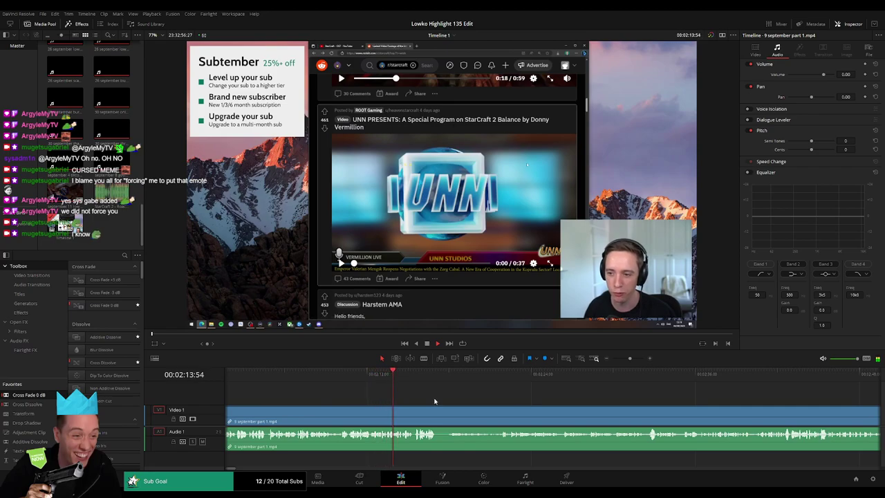
scroll(428, 401, right, 3)
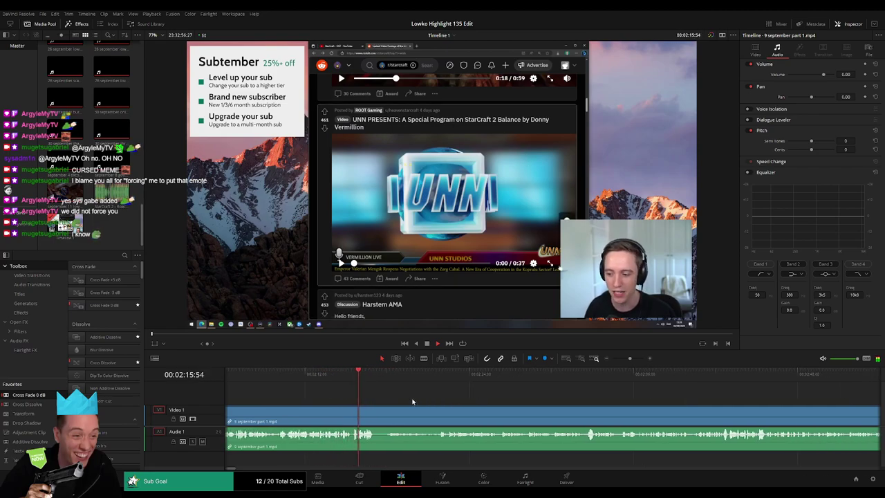
key(ctrl+b)
key(b)
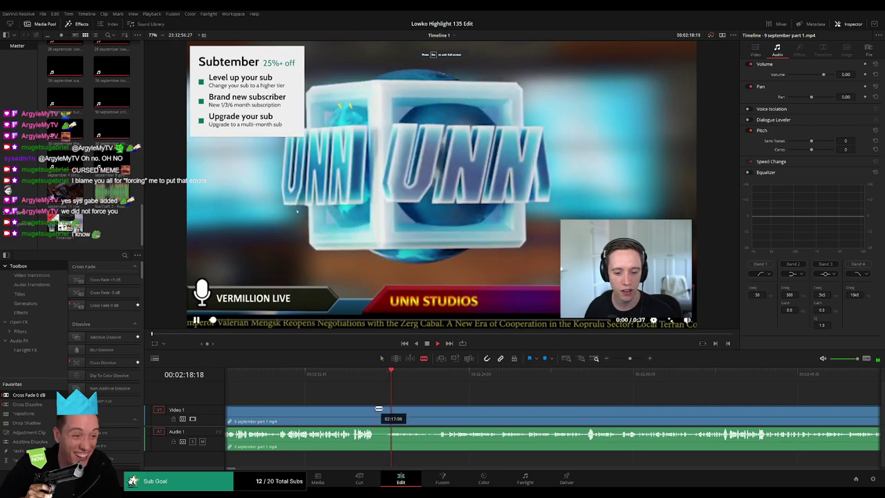
click(375, 408)
key(a)
click(384, 413)
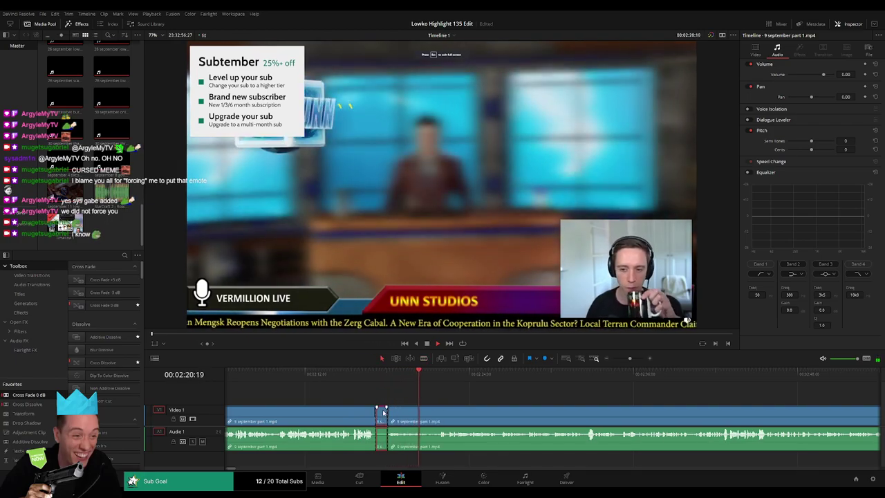
key(Delete)
- Isolate a very short section at about 00:02:54 with two splits and lower its audio volume
drag(465, 394, 381, 396)
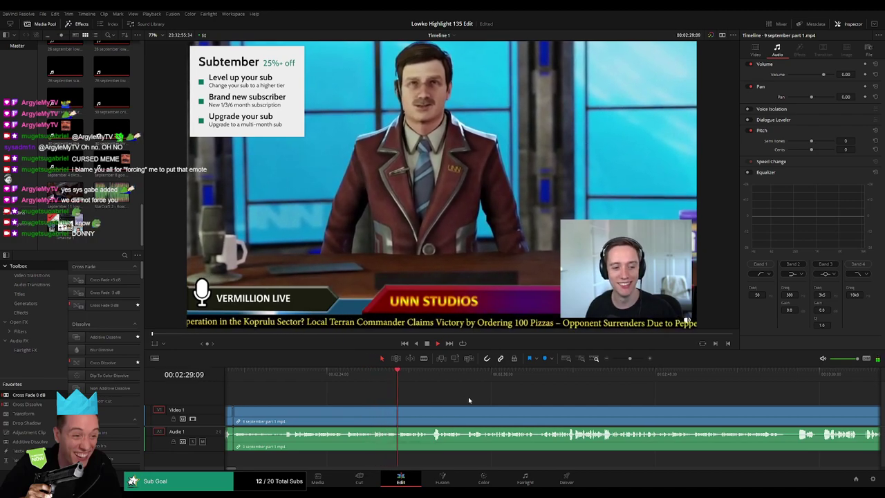
drag(468, 399, 369, 401)
key(space)
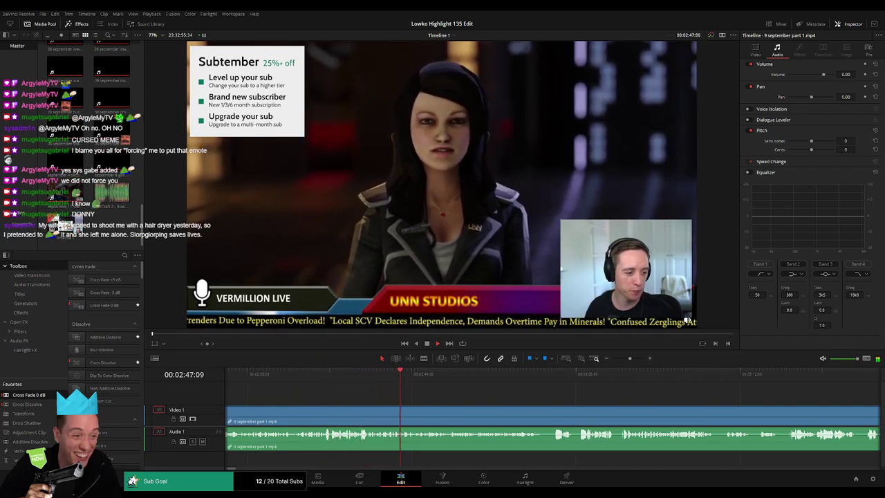
drag(479, 399, 358, 393)
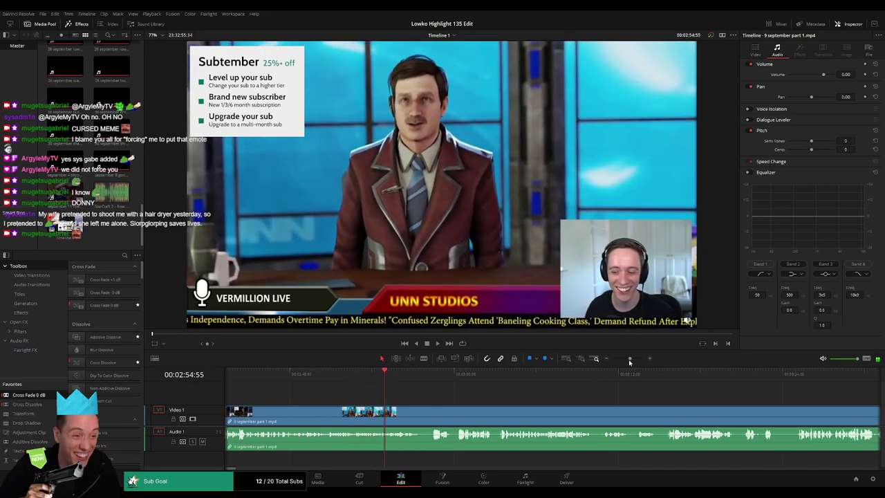
drag(629, 358, 635, 360)
click(443, 374)
key(space)
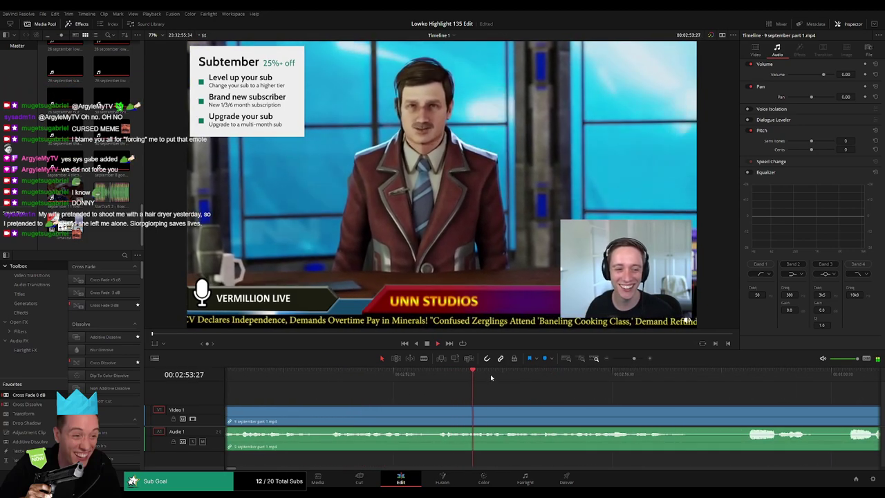
key(b)
click(525, 412)
drag(530, 376, 531, 375)
click(531, 412)
key(a)
drag(526, 436, 525, 450)
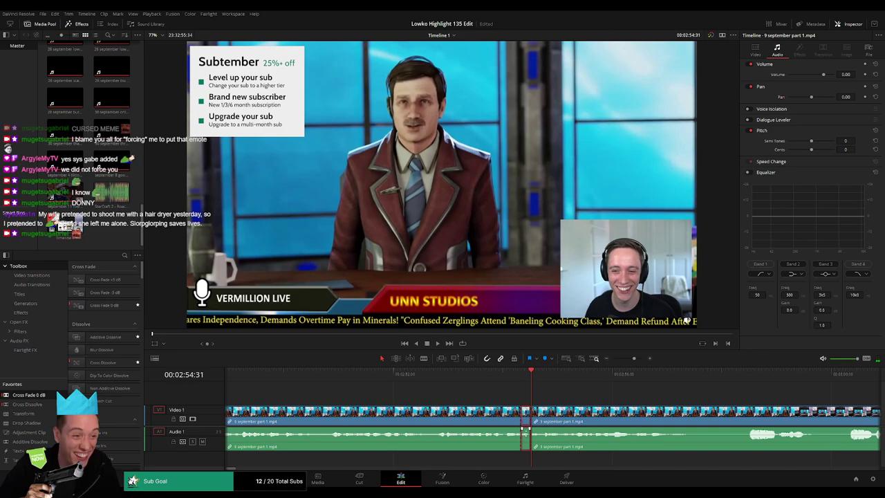
- Place the StarCraft 2 Roach Quotes audio on a second audio track under the section at 00:02:54, lower its volume to about -23, and play it back
drag(115, 198, 530, 457)
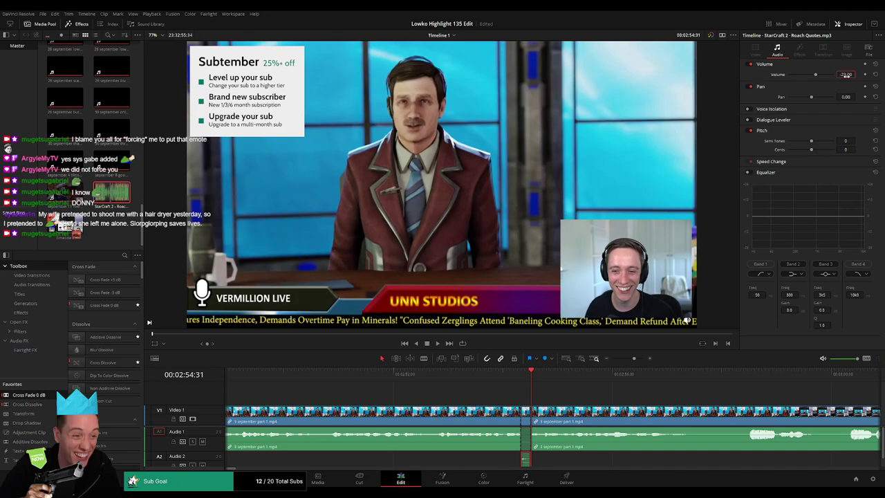
click(486, 383)
key(space)
click(596, 396)
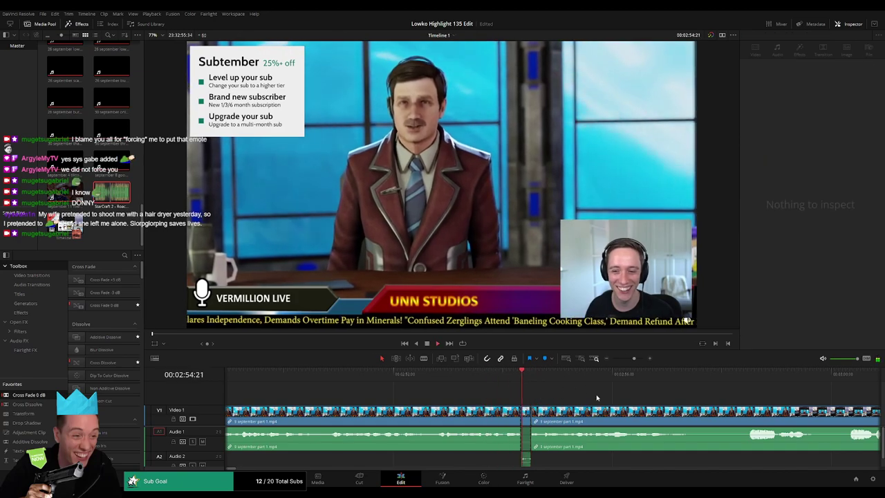
- Split the clip at about 00:02:57 and 00:02:58 and ripple delete the section before the loud comment
drag(622, 395, 438, 389)
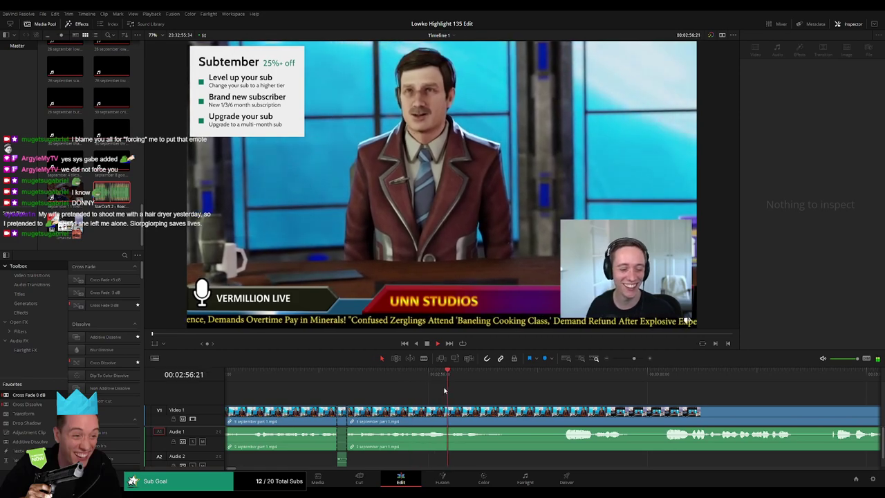
click(526, 378)
key(space)
key(b)
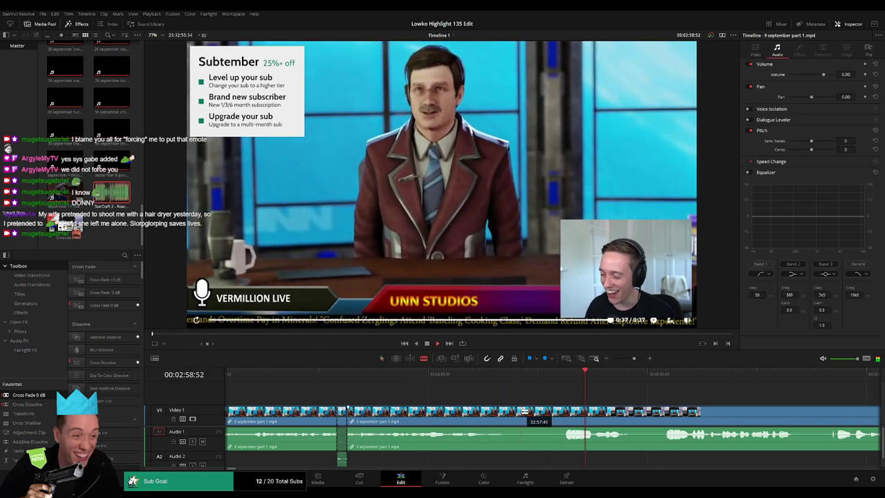
click(512, 414)
click(565, 411)
key(a)
click(545, 416)
key(Delete)
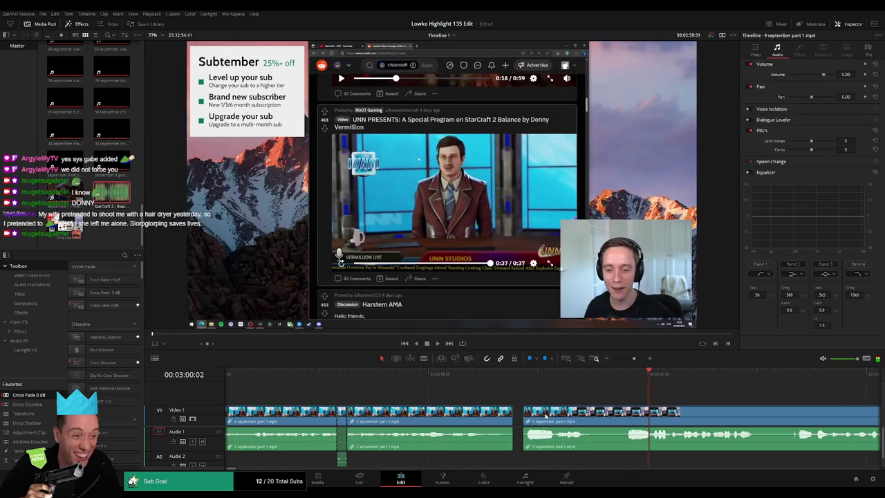
- Ripple delete the pause between about 00:02:58 and 00:02:59, before the cut to the full-screen webcam
key(b)
click(585, 411)
click(614, 412)
key(a)
click(602, 415)
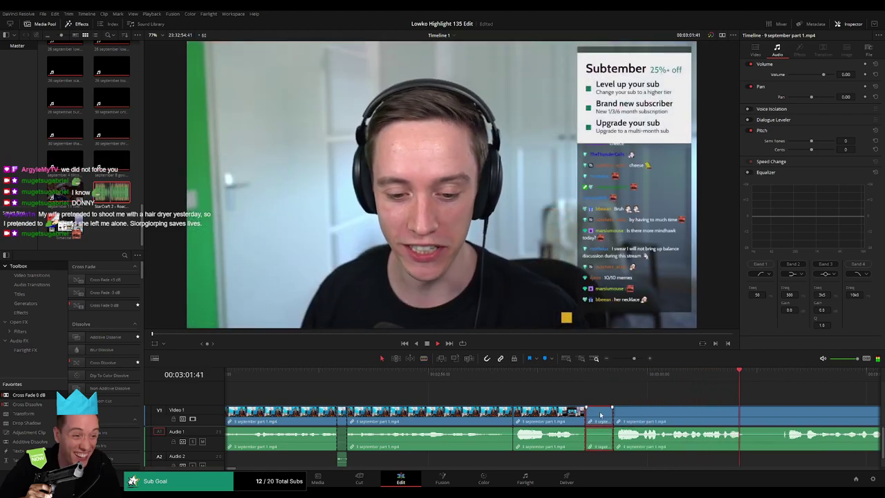
key(Delete)
- Split the clip at about 00:03:01 and 00:03:02 and ripple delete the pause between the cuts
drag(727, 417, 468, 396)
key(b)
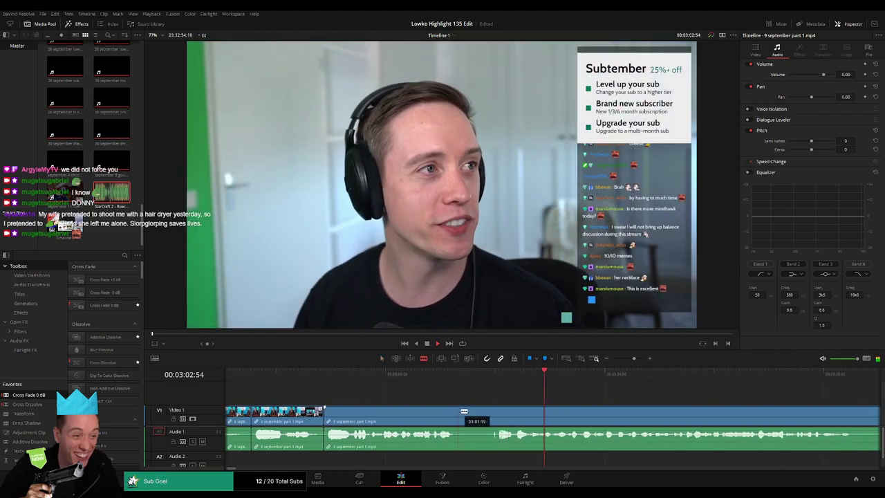
click(463, 412)
click(498, 415)
key(a)
click(479, 415)
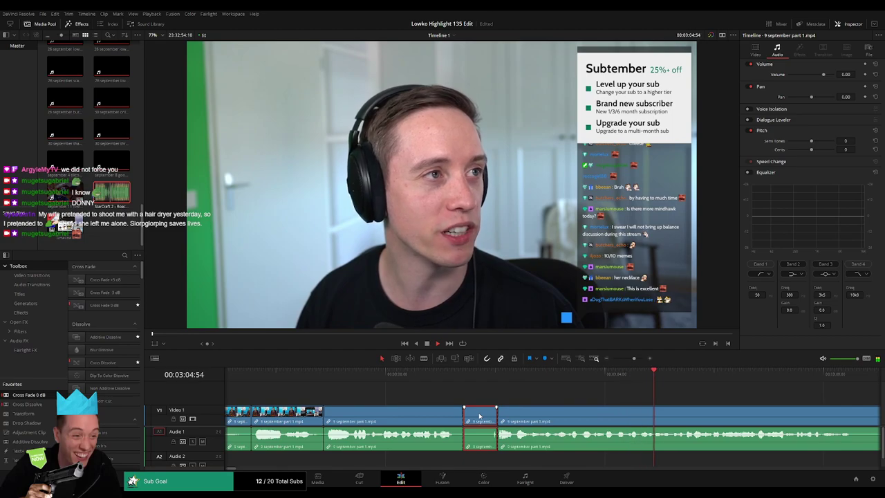
key(Delete)
- Ripple delete the short pause between about 00:03:08 and 00:03:09 in the full-screen webcam section
drag(634, 359, 630, 360)
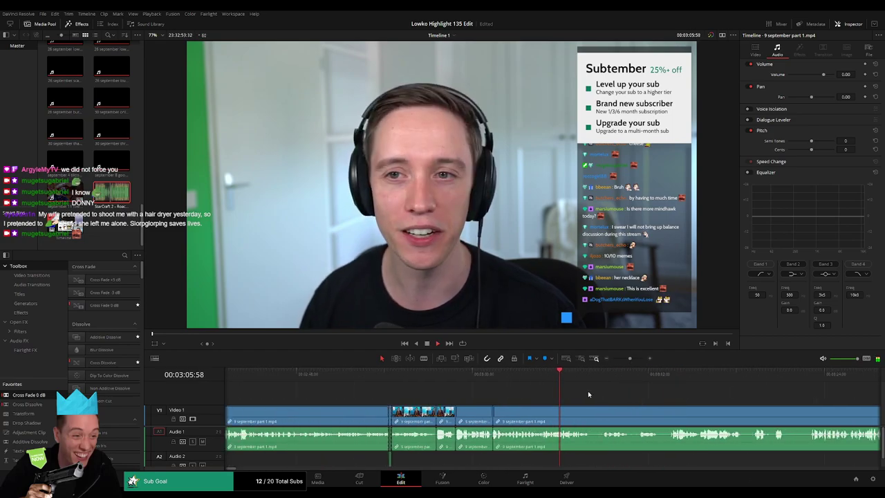
drag(600, 397, 469, 387)
click(471, 374)
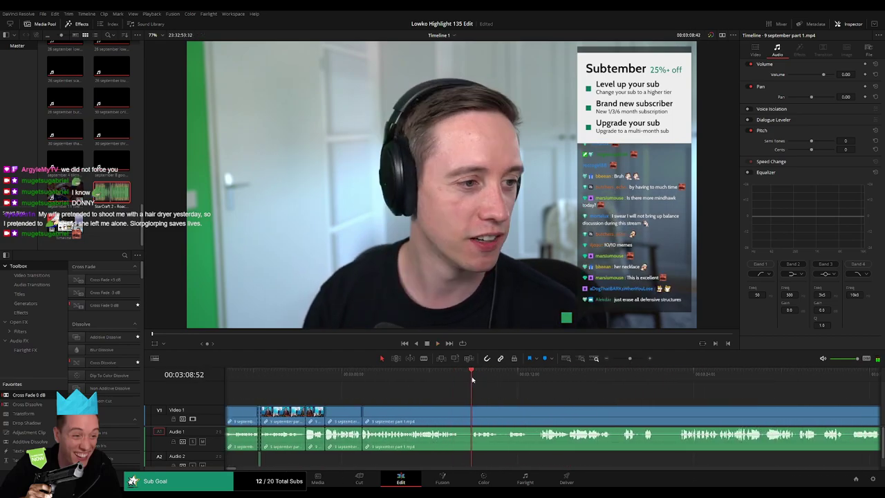
key(b)
click(465, 413)
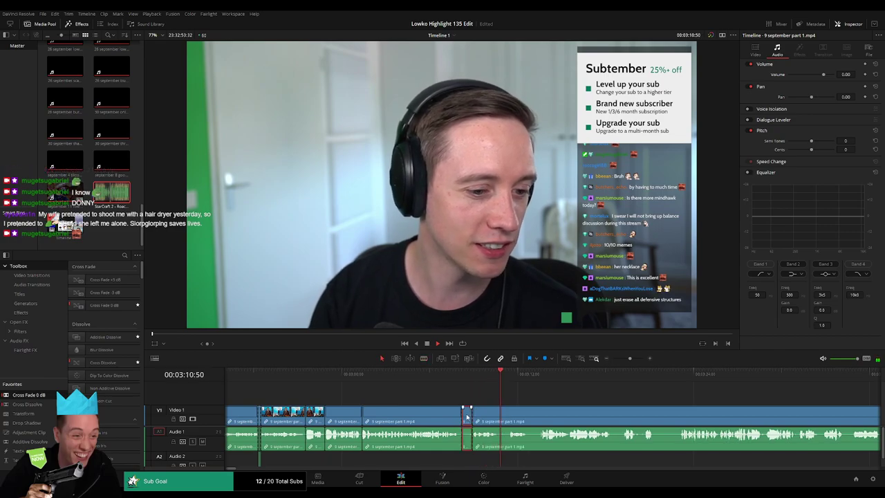
key(a)
scroll(463, 415, right, 2)
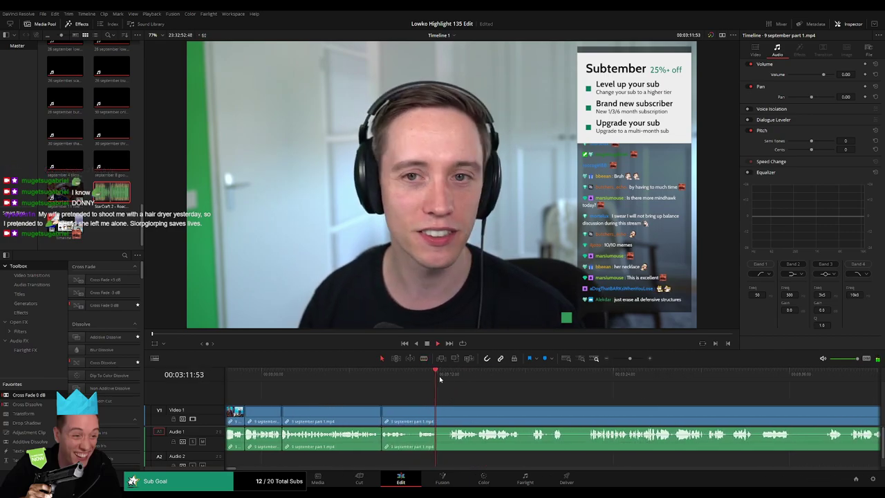
- Ripple delete the short pause between about 00:03:12 and 00:03:13, just before the UNN video segment
click(439, 412)
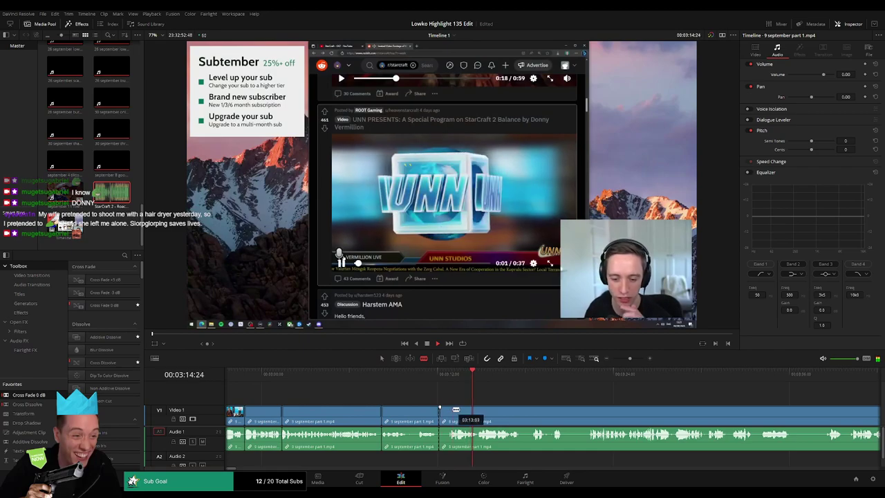
click(449, 415)
key(a)
click(447, 416)
key(Delete)
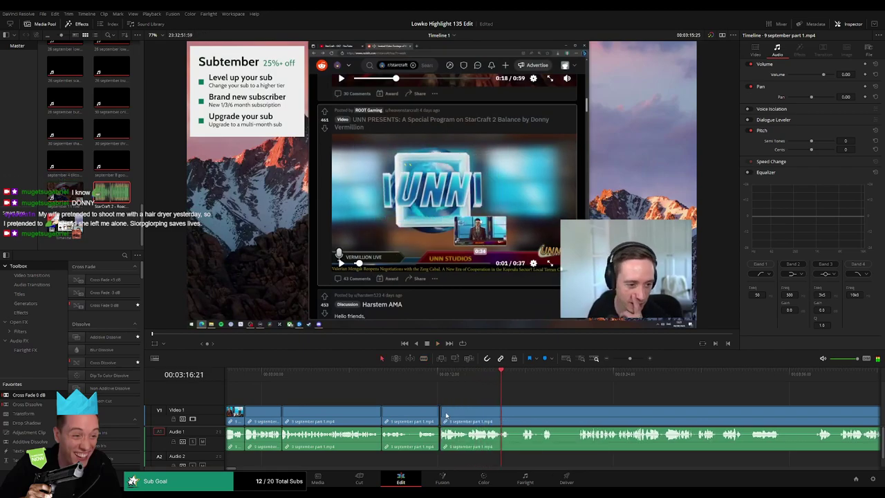
- Isolate the short silence at about 00:03:17 with two splits and ripple delete it
click(518, 376)
key(b)
click(508, 416)
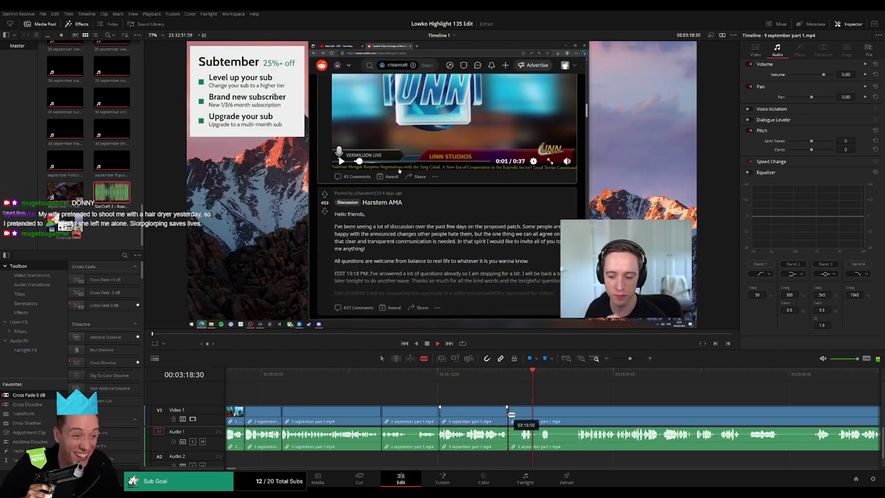
click(519, 416)
key(a)
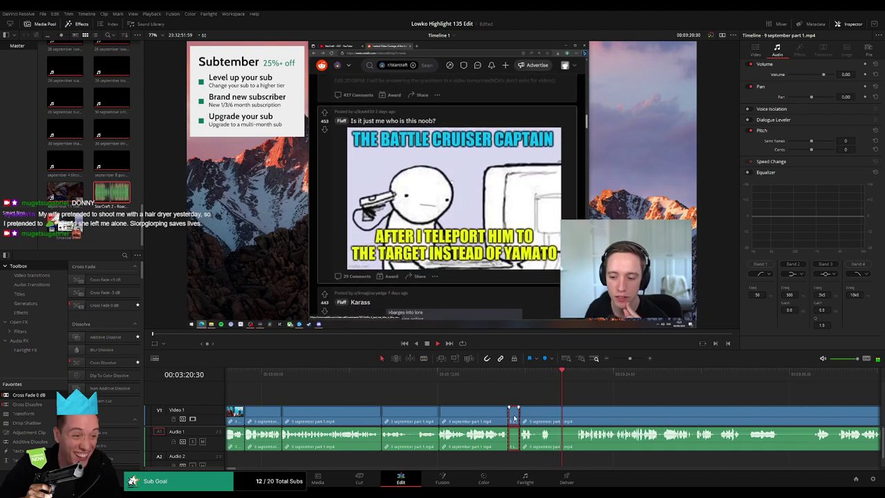
click(514, 415)
key(Delete)
- Split the clip at about 00:03:20 and ripple delete the section back to the cut at about 00:03:17, then play it back
drag(630, 408, 477, 390)
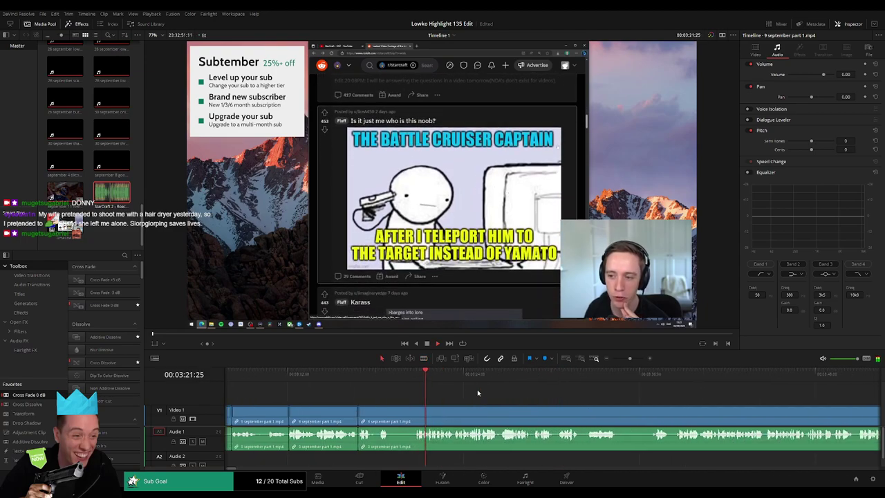
key(b)
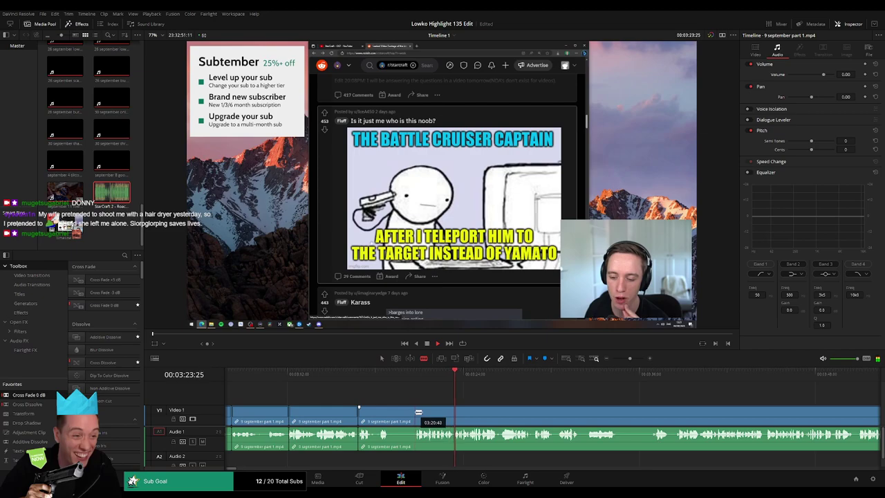
click(415, 414)
key(a)
click(403, 416)
key(Delete)
key(space)
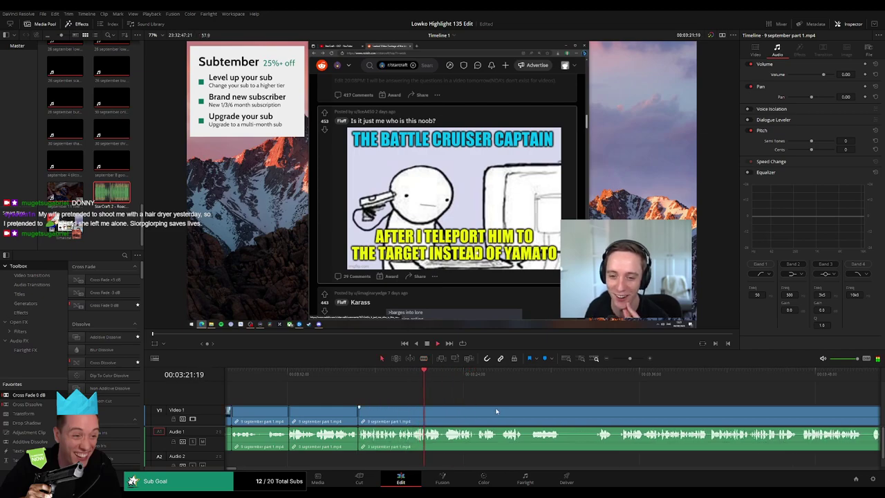
- Ripple delete the pause between about 00:03:31 and 00:03:33, before the Karass post is discussed
scroll(483, 404, right, 1)
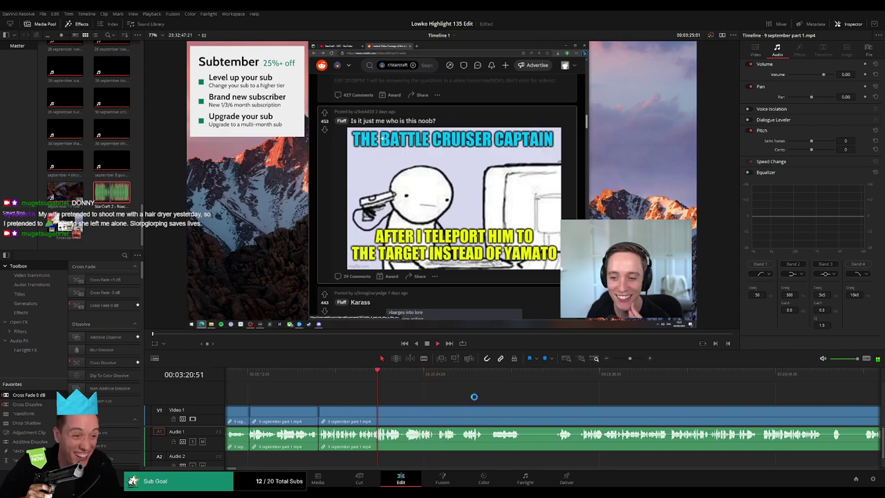
scroll(491, 398, right, 1)
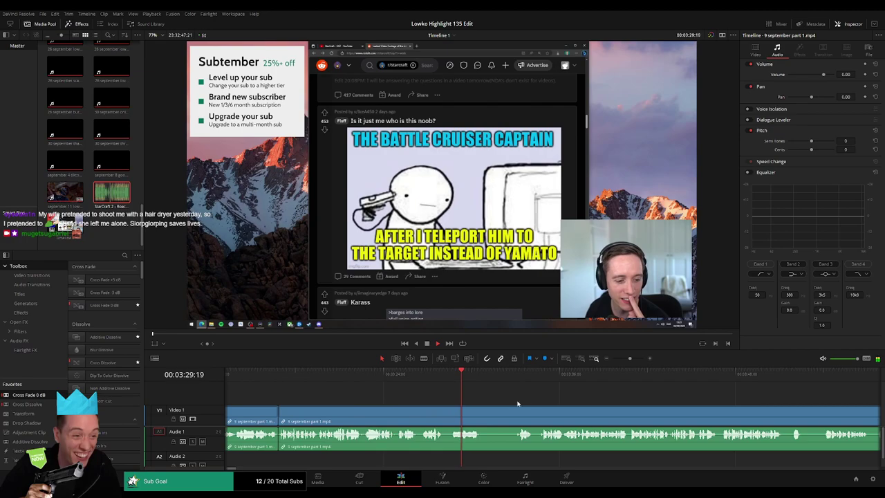
key(b)
click(484, 412)
click(516, 409)
key(a)
click(504, 416)
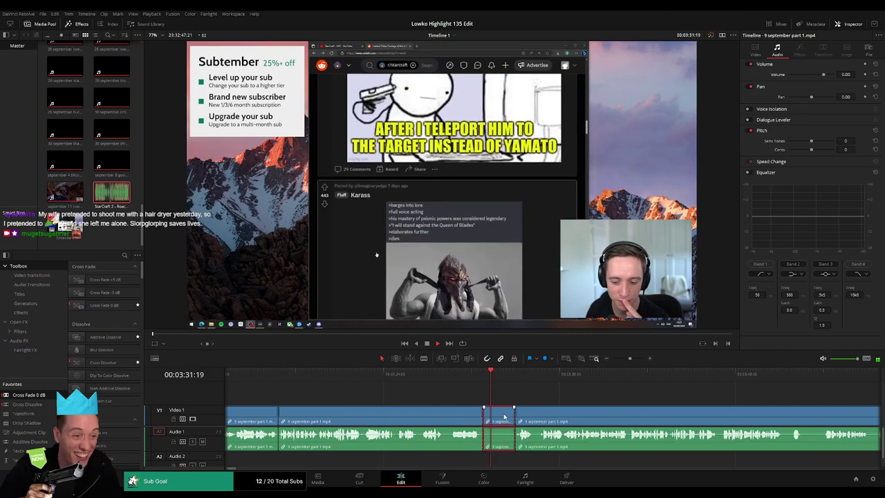
key(Delete)
- Review the Karass post section and ripple delete the part between about 00:03:49 and 00:03:52
drag(530, 409, 436, 402)
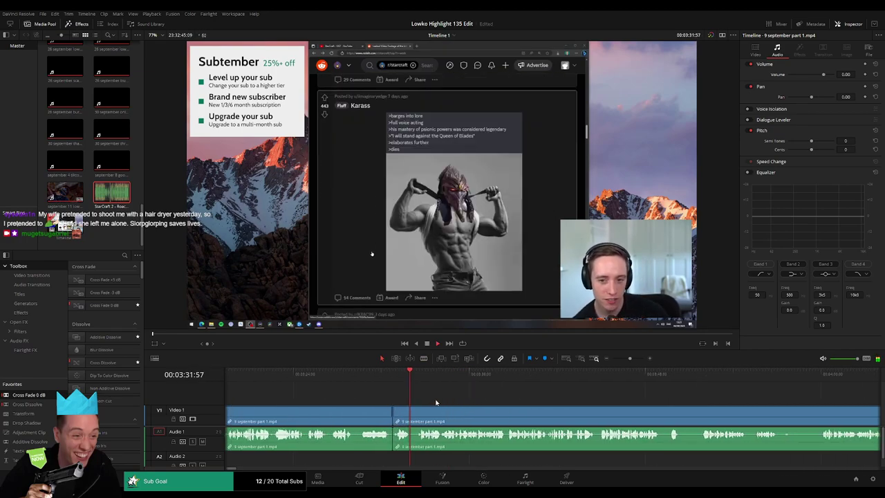
scroll(534, 404, right, 3)
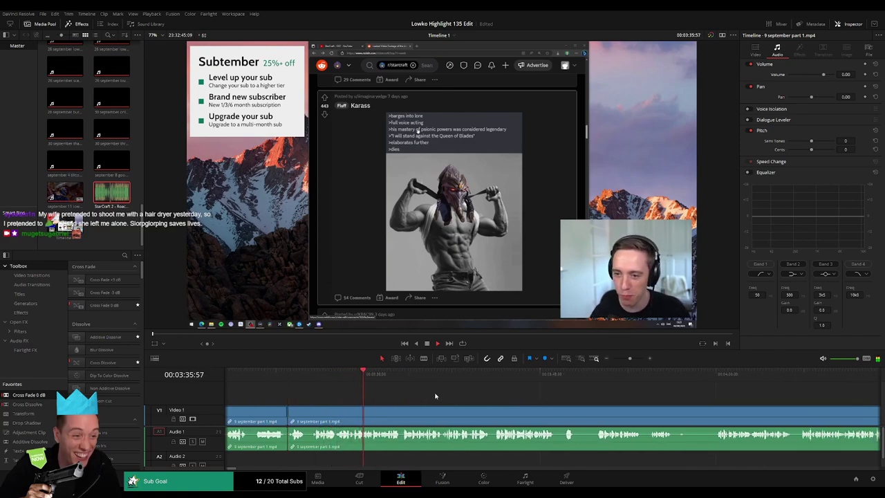
scroll(462, 400, right, 1)
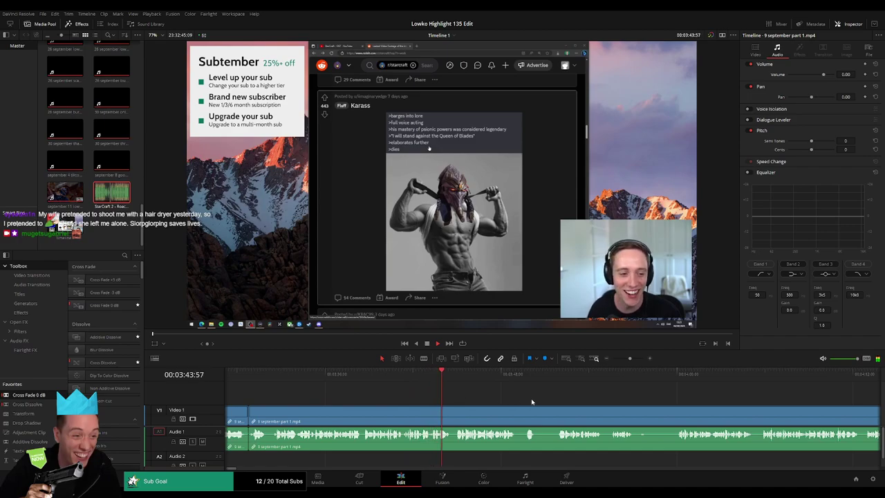
scroll(453, 394, right, 2)
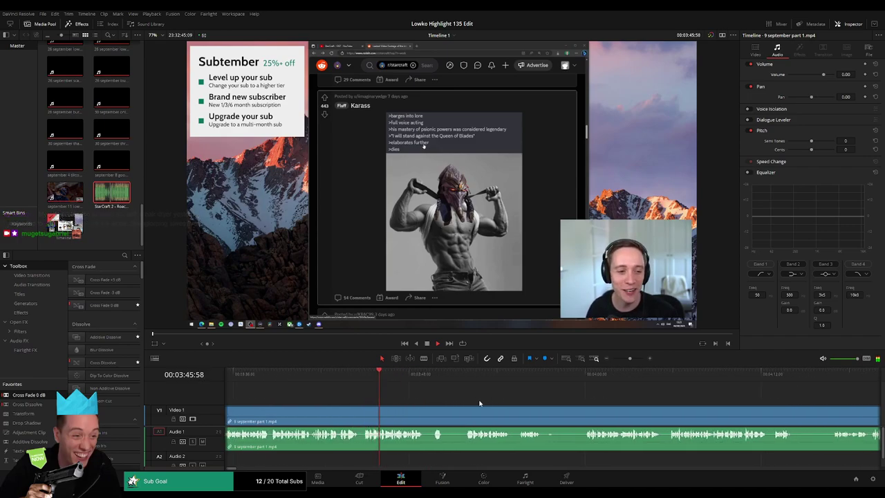
scroll(477, 399, right, 1)
scroll(449, 399, right, 1)
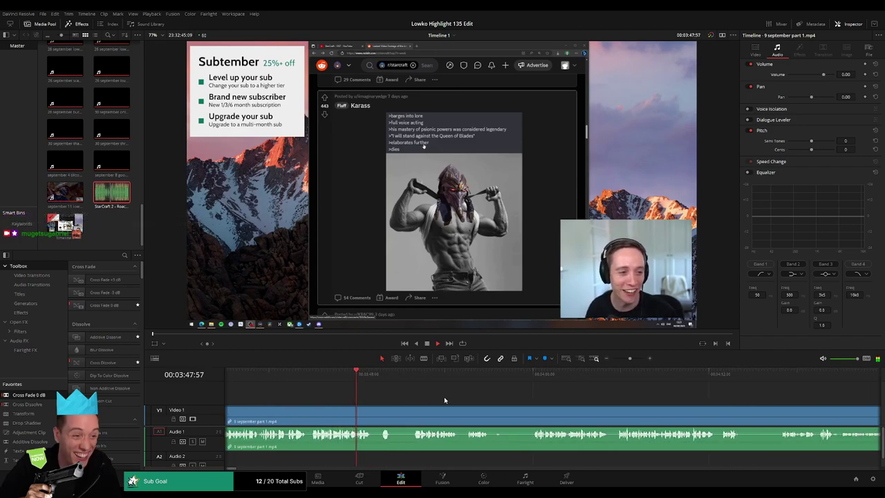
key(b)
click(374, 413)
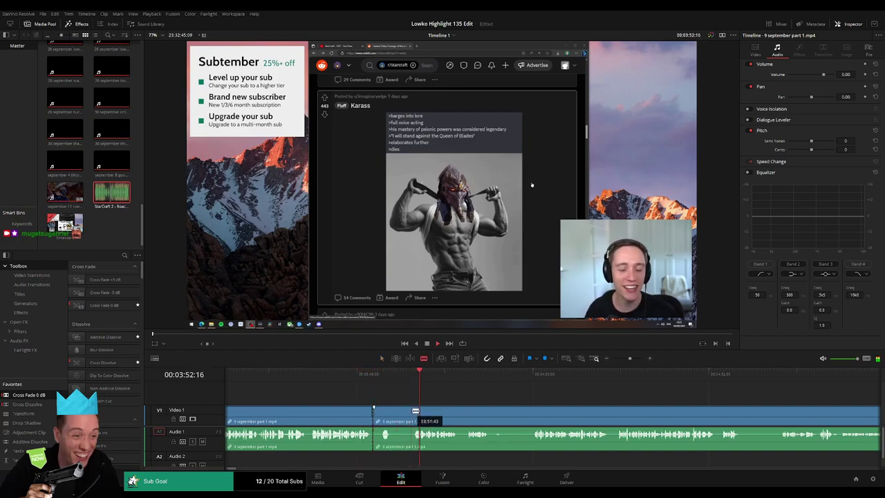
click(415, 413)
key(a)
click(398, 417)
key(Delete)
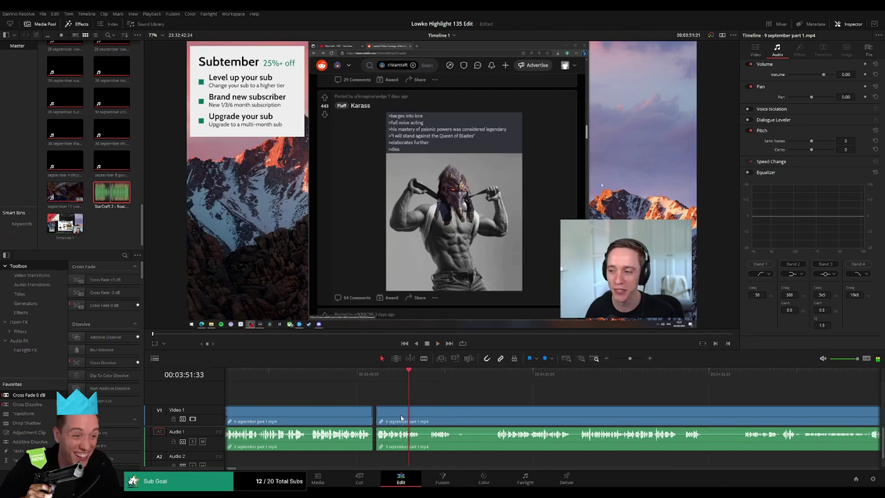
- Split the clip at about 00:03:52 and 00:03:53 and ripple delete the pause between the cuts
key(b)
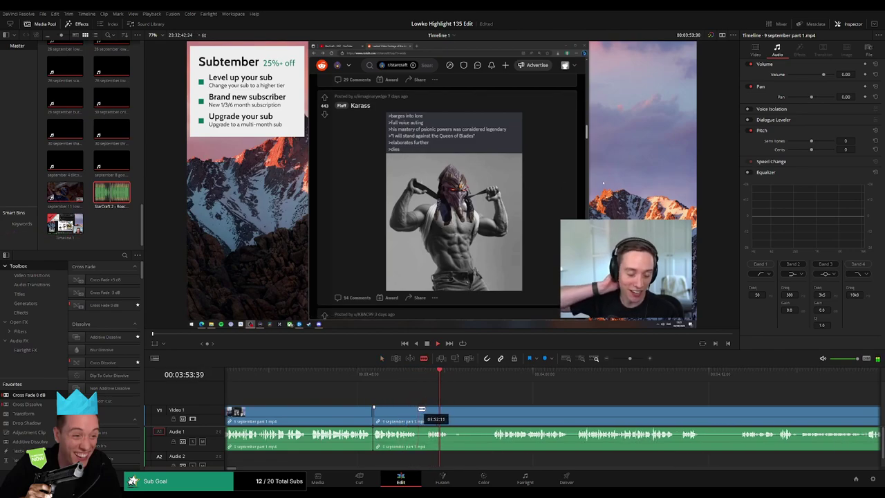
click(418, 409)
click(427, 409)
key(a)
click(423, 411)
key(Delete)
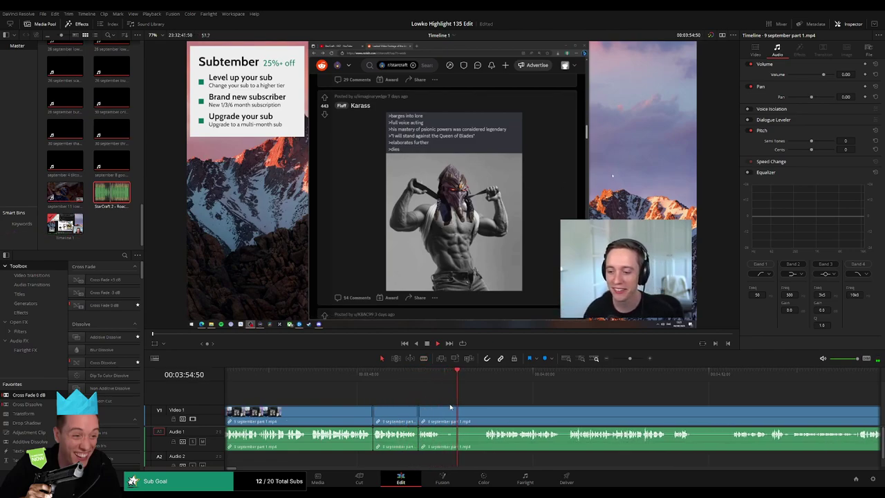
- Ripple delete the quiet section between about 00:03:54 and 00:03:57, before the MaxPax post is scrolled into view
key(b)
click(441, 411)
scroll(444, 393, right, 2)
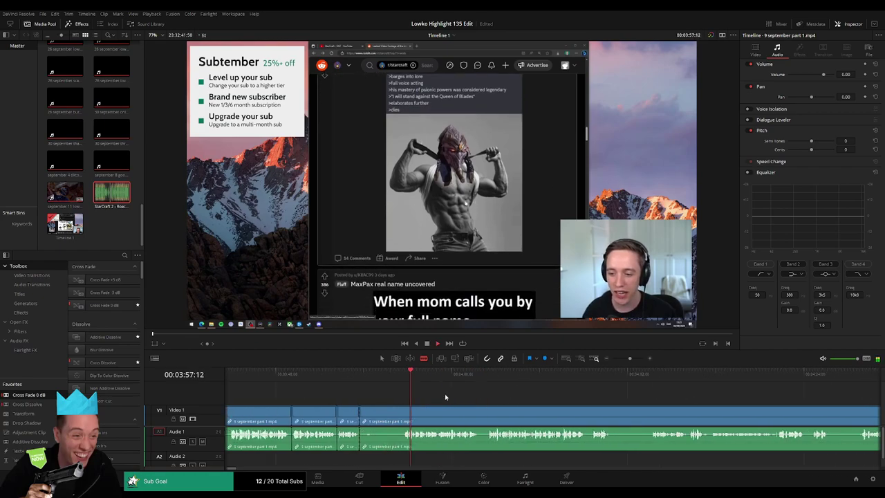
click(397, 413)
key(a)
click(384, 420)
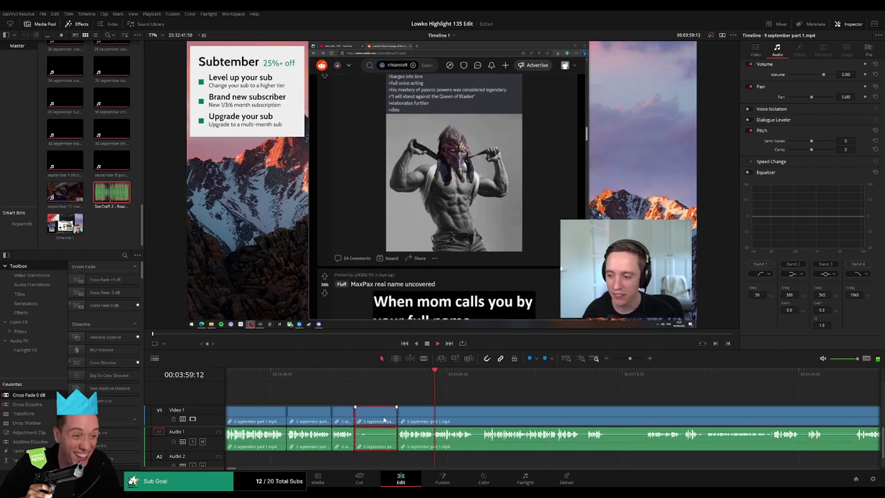
key(Delete)
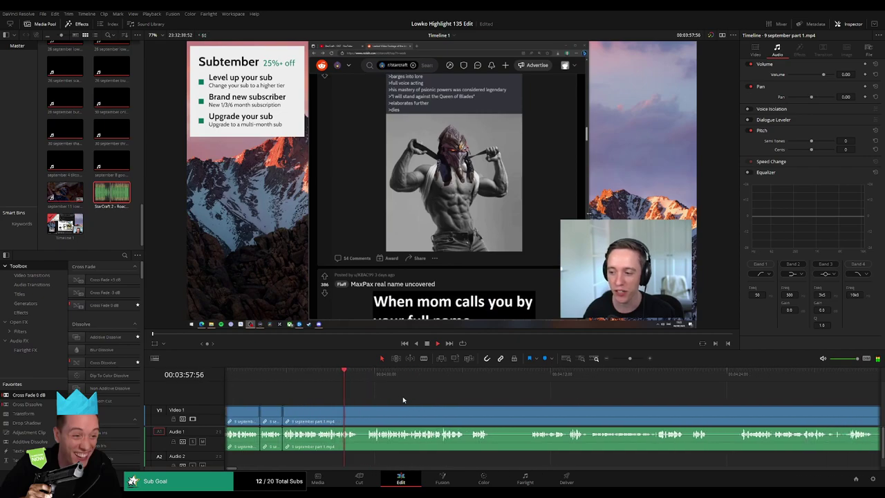
- Isolate the very short pause at about 00:03:59 with two splits and ripple delete it
key(b)
click(359, 411)
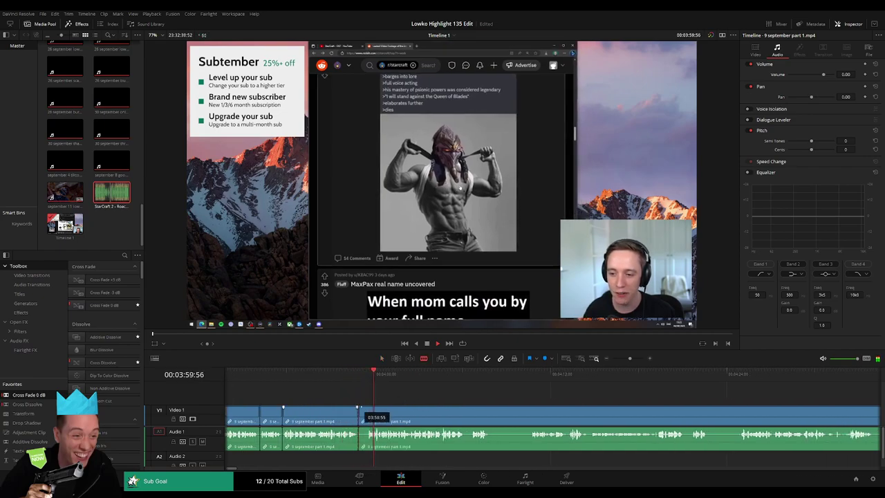
click(367, 410)
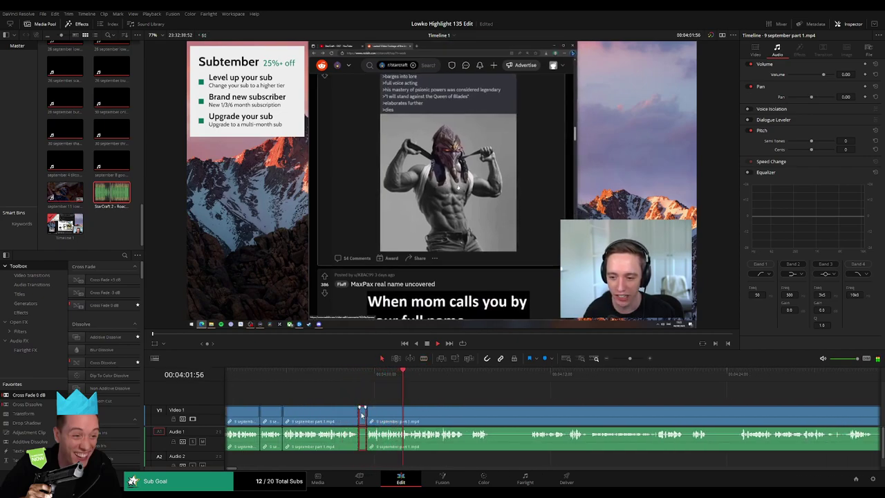
key(Delete)
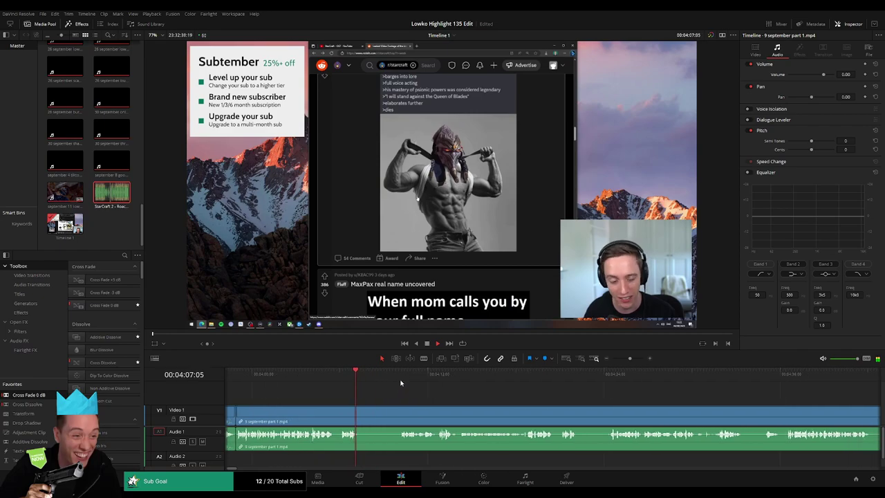
- Split the clip at about 00:04:07 and 00:04:10 and ripple delete the silence between the cuts
key(b)
click(360, 416)
click(400, 414)
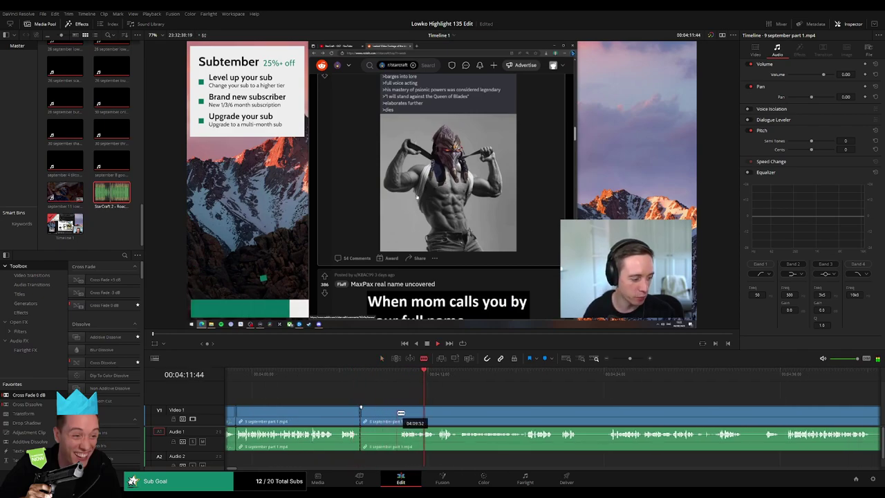
key(a)
click(384, 414)
key(Delete)
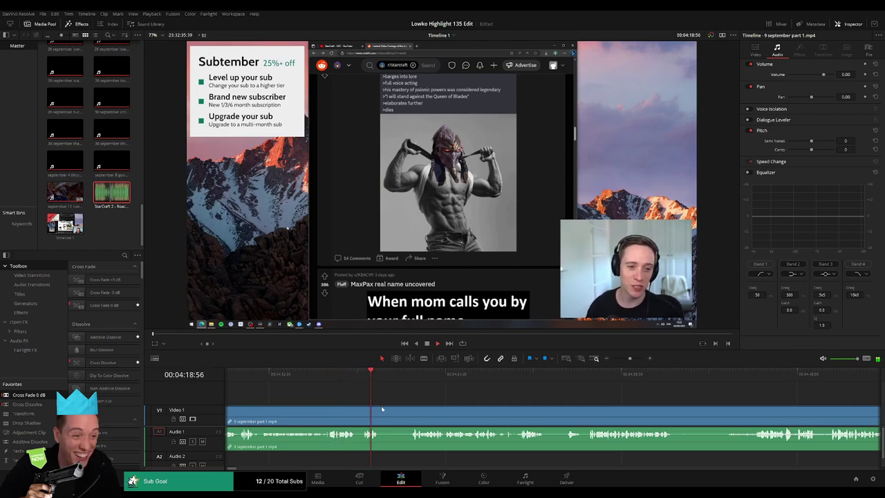
- Ripple delete the pause between about 00:04:20 and 00:04:21, before the MaxPax post is discussed
click(404, 378)
key(b)
click(381, 407)
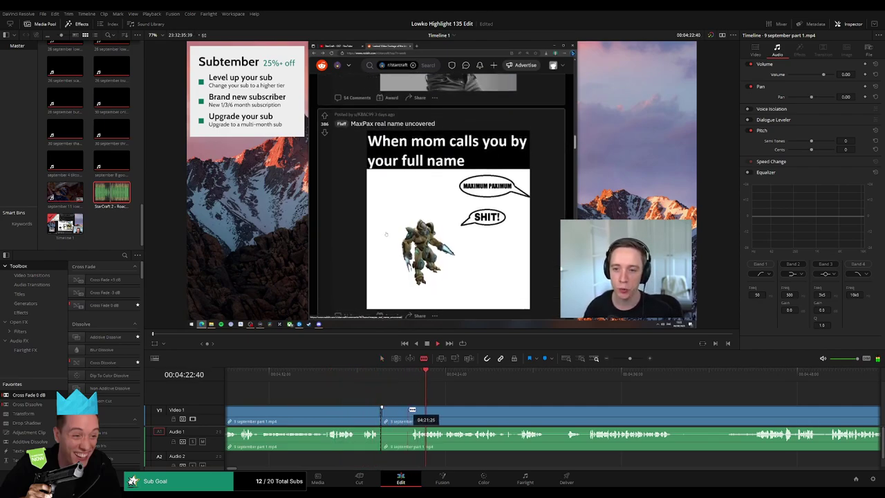
click(411, 409)
key(a)
click(401, 416)
key(Delete)
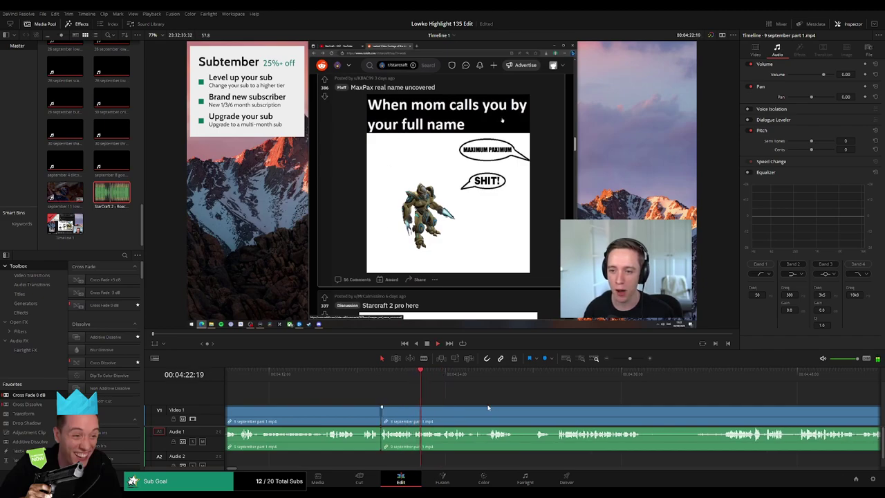
- Ripple delete the pause between about 00:04:29 and 00:04:30, where the MaxPax post gives way to the "Starcraft 2 pro here" post
scroll(487, 409, right, 3)
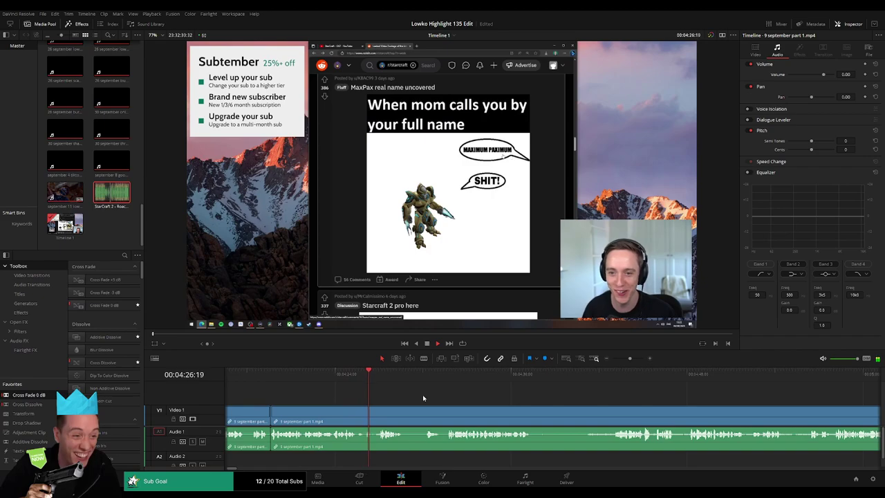
scroll(417, 397, right, 1)
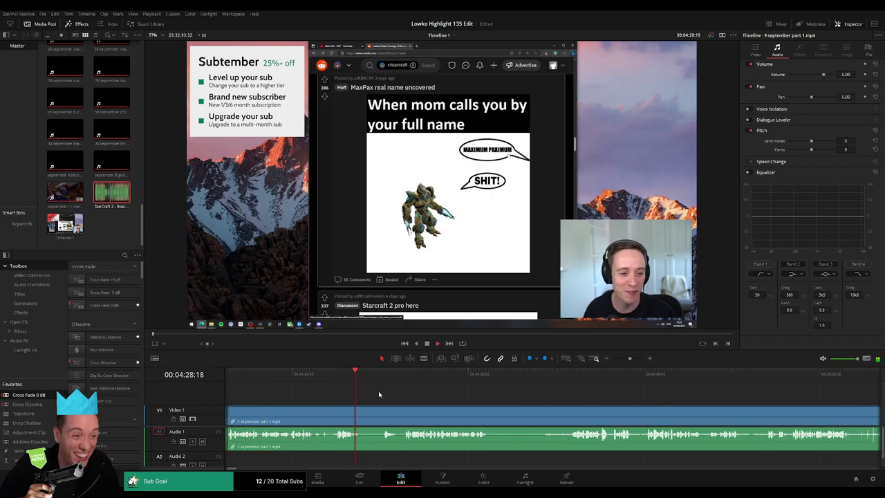
click(378, 376)
key(b)
click(362, 410)
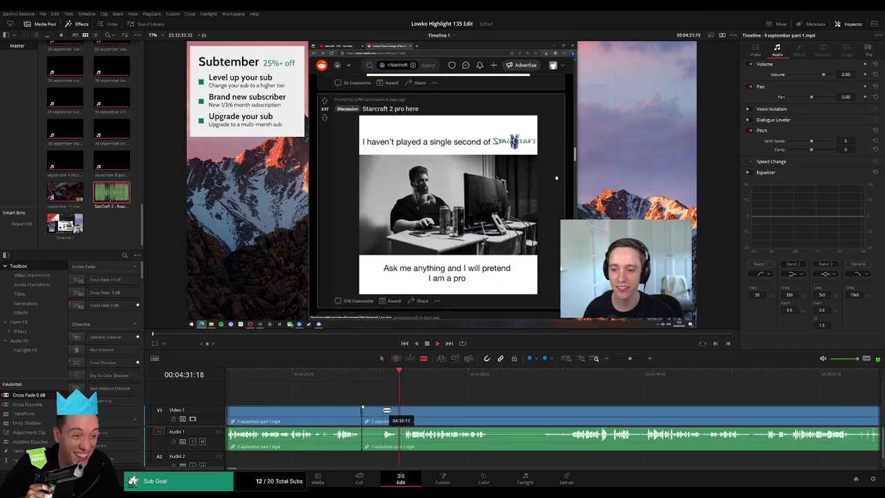
click(380, 410)
key(a)
key(Delete)
- Isolate the very short pause at about 00:04:30 with two splits and ripple delete it
key(b)
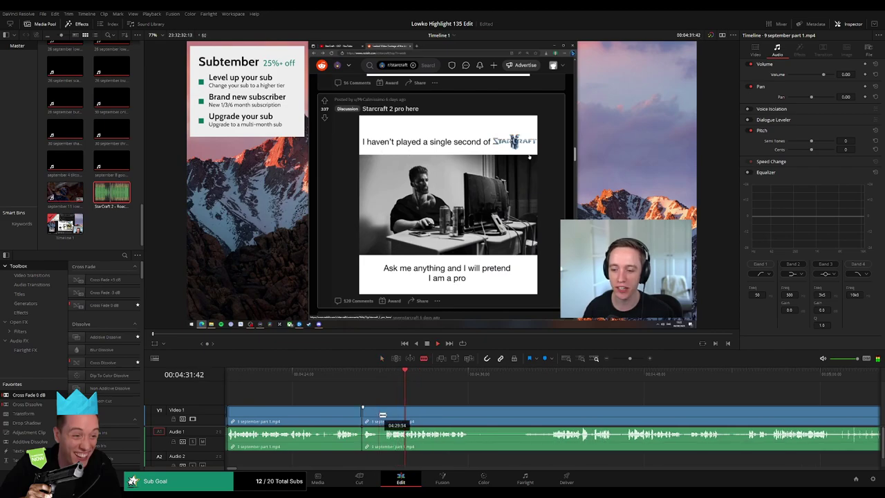
click(379, 414)
click(385, 414)
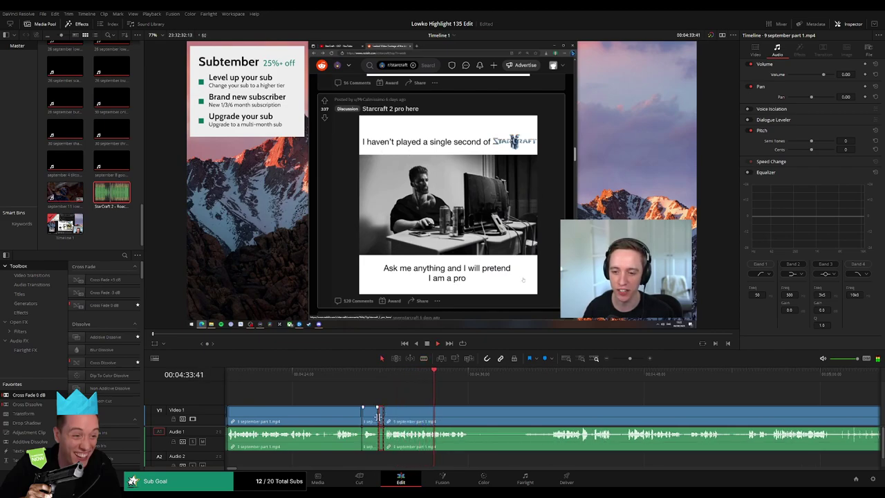
- Split the clip at about 00:04:36 and 00:04:41 and ripple delete the part where the post's comments are being opened
scroll(380, 401, right, 3)
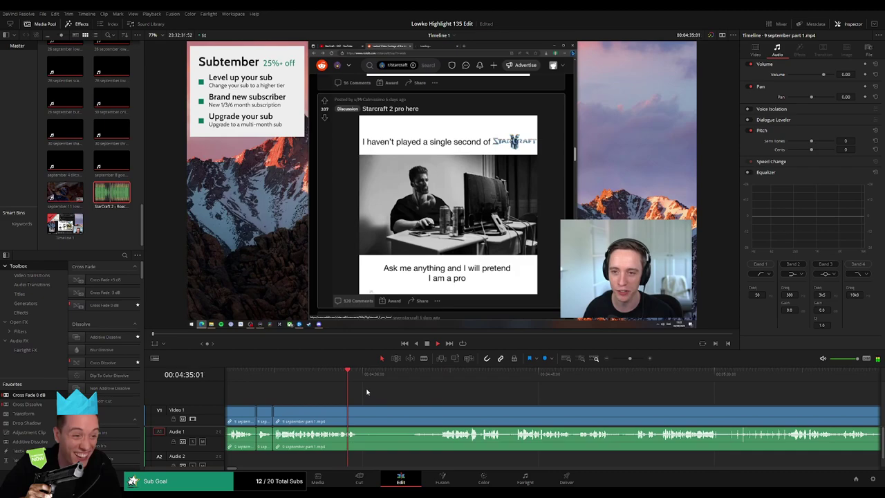
drag(388, 376, 406, 378)
key(b)
click(361, 410)
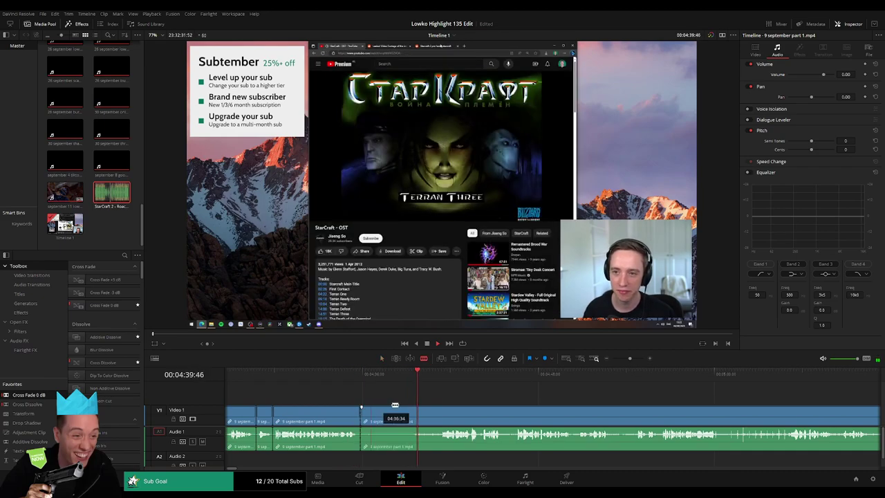
click(436, 414)
key(a)
click(424, 420)
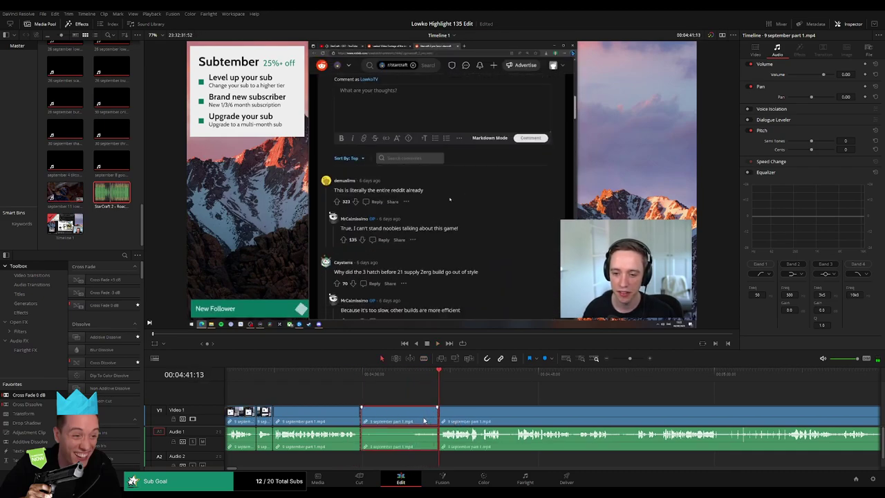
key(Delete)
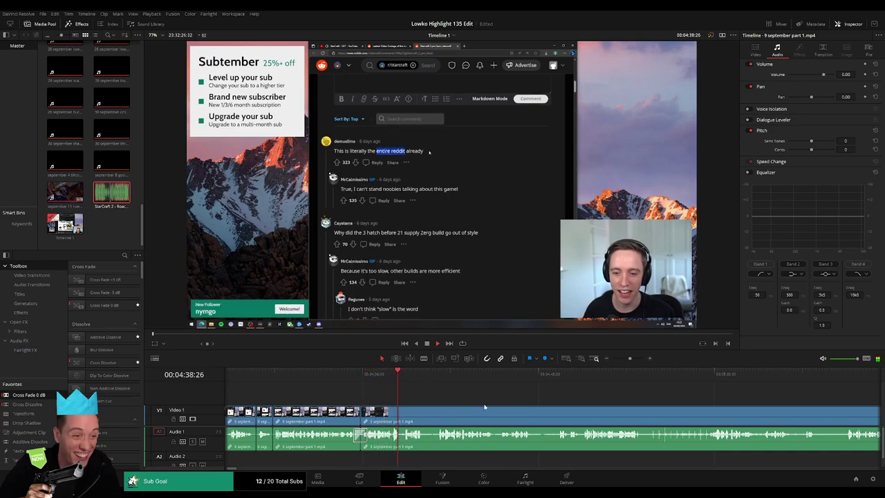
- Ripple delete the quiet section between about 00:04:47 and 00:04:49, while the first Reddit comment is highlighted
drag(471, 410, 390, 405)
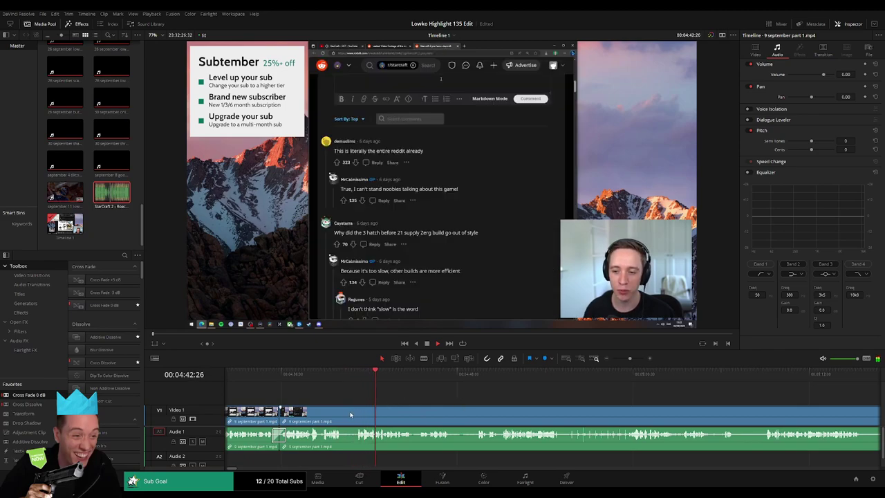
scroll(461, 407, right, 3)
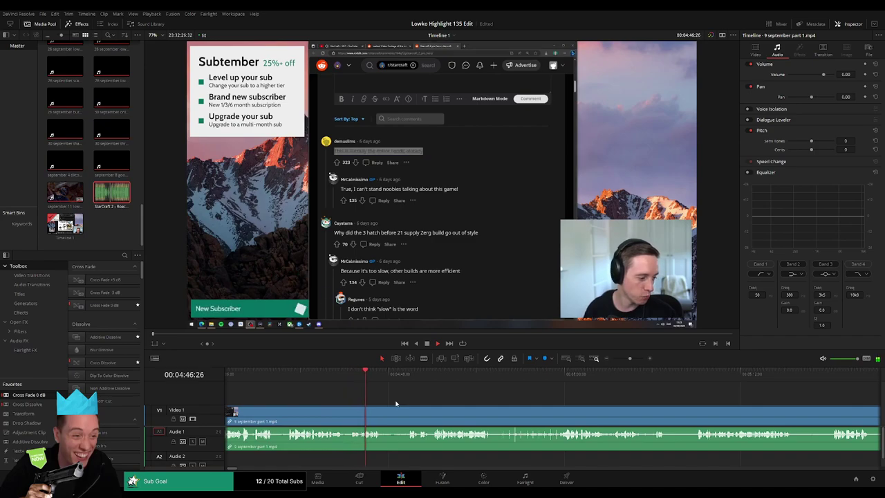
click(397, 375)
key(b)
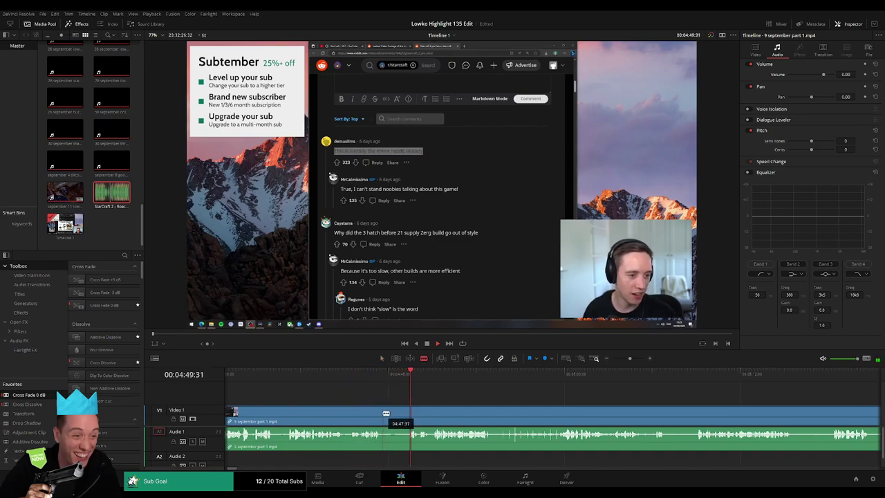
click(381, 412)
click(407, 411)
key(a)
click(396, 414)
key(Delete)
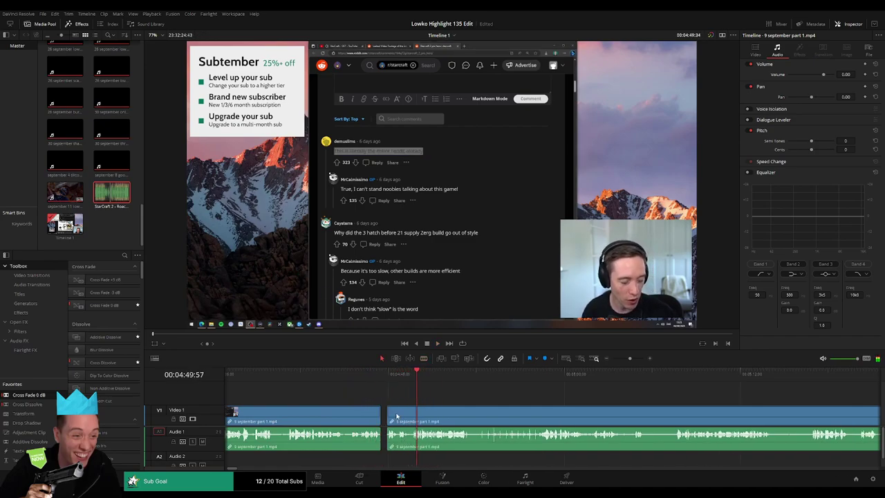
- Split the clip at about 00:05:07, ripple delete the stretch back to the previous cut, and play back across the join
key(space)
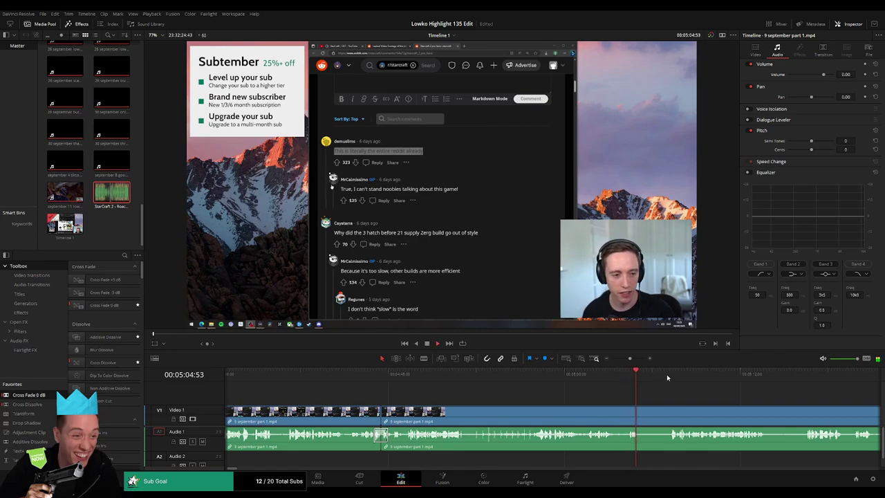
key(ctrl+b)
click(618, 415)
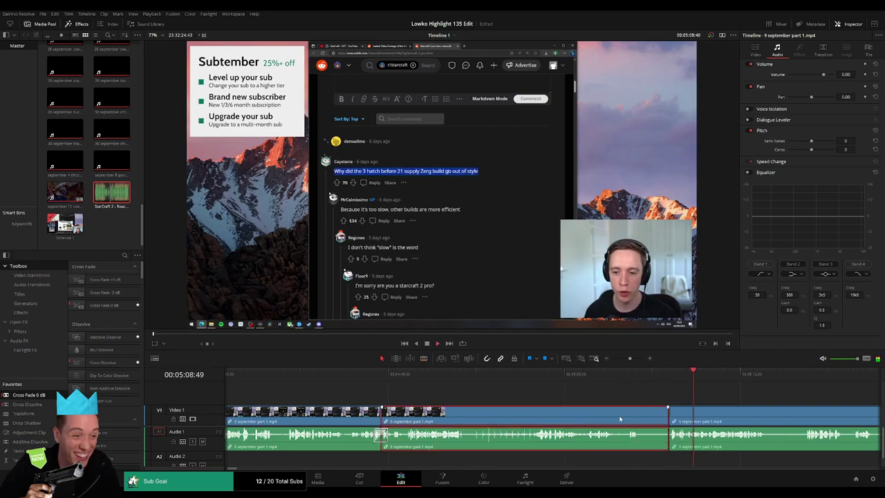
key(Delete)
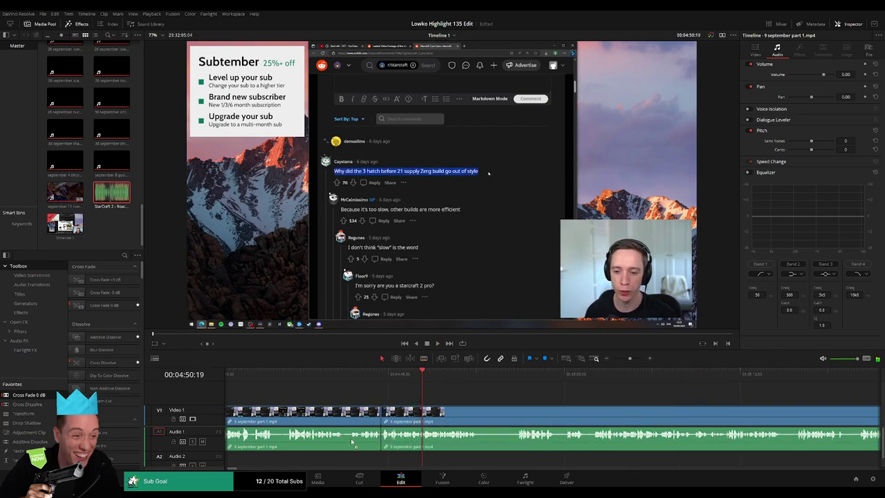
click(373, 374)
key(space)
- Ripple delete the pause between about 00:04:54 and 00:04:57 and place a Cross Fade 0 dB on the audio join
drag(524, 405, 407, 400)
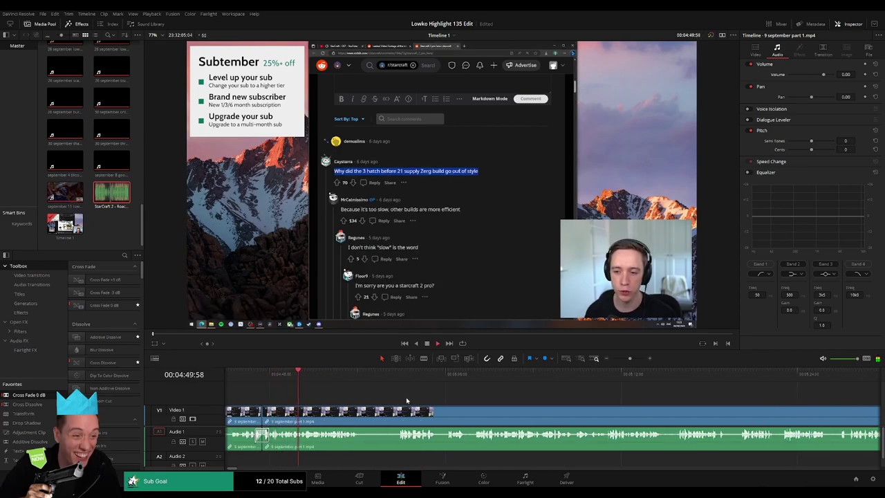
drag(421, 404, 396, 398)
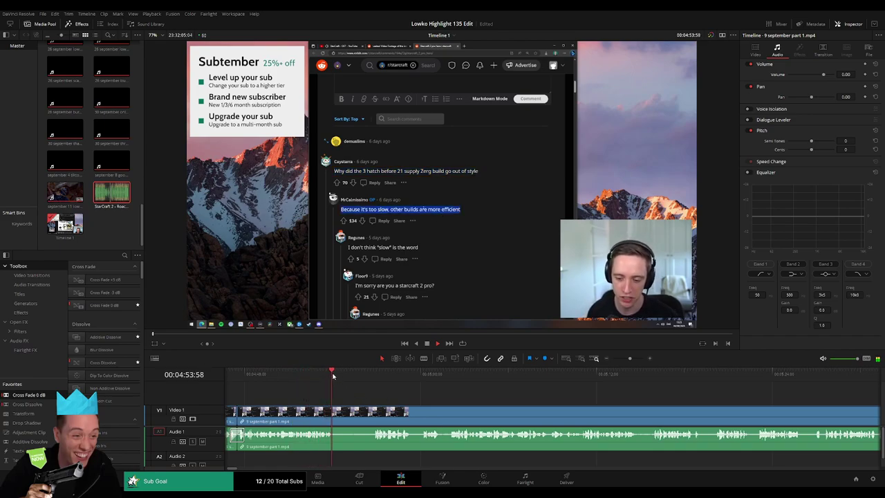
drag(331, 374, 373, 377)
click(358, 412)
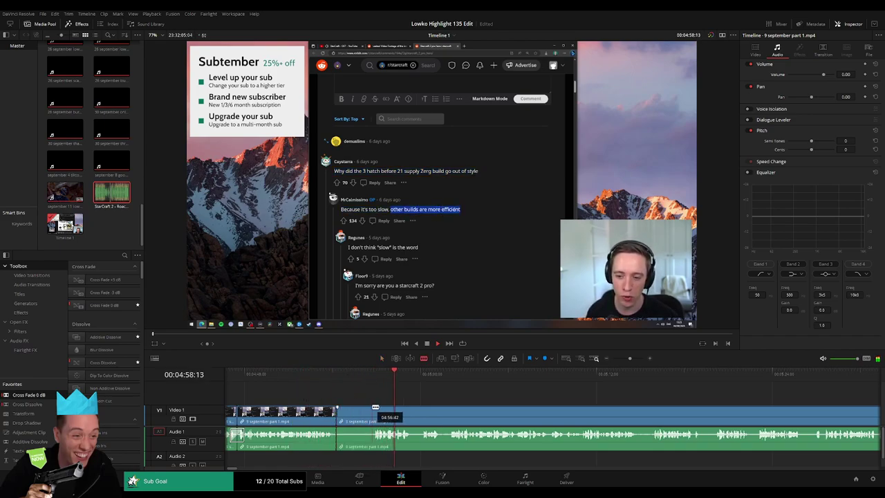
key(Delete)
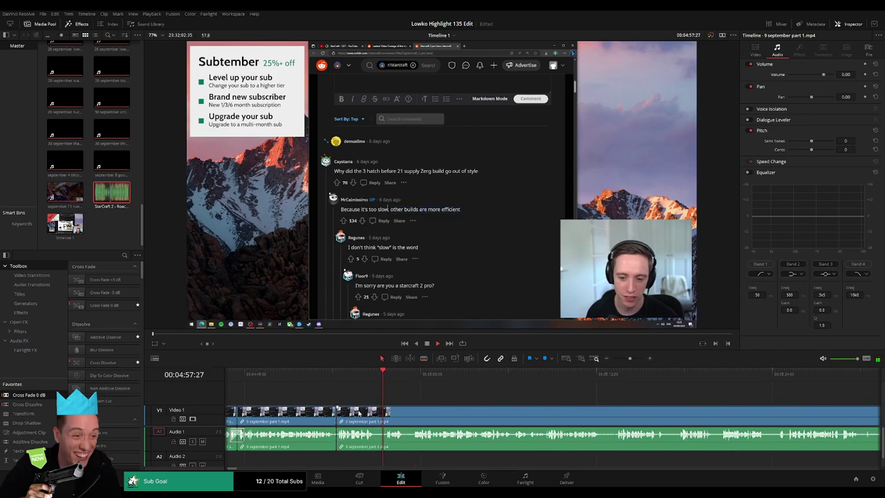
drag(46, 396, 337, 435)
- Isolate the short pause at about 00:04:57 with two splits, ripple delete it, and cross fade the audio join
key(b)
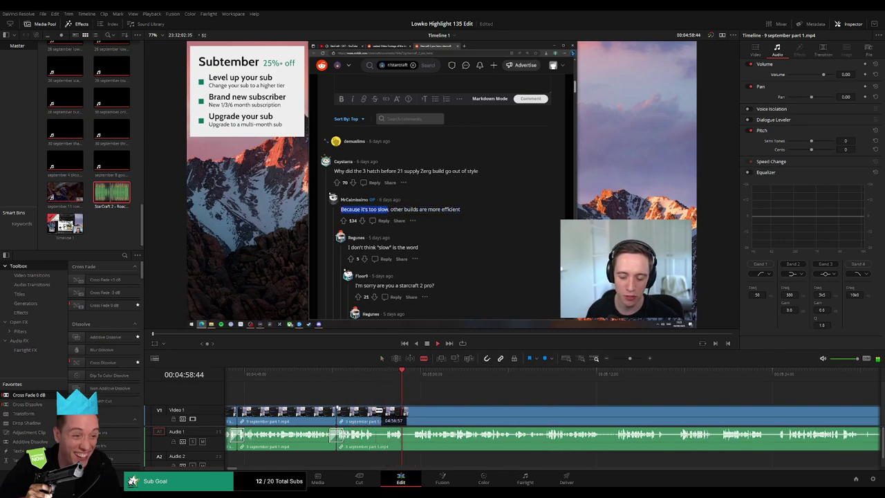
click(375, 409)
drag(382, 412, 380, 413)
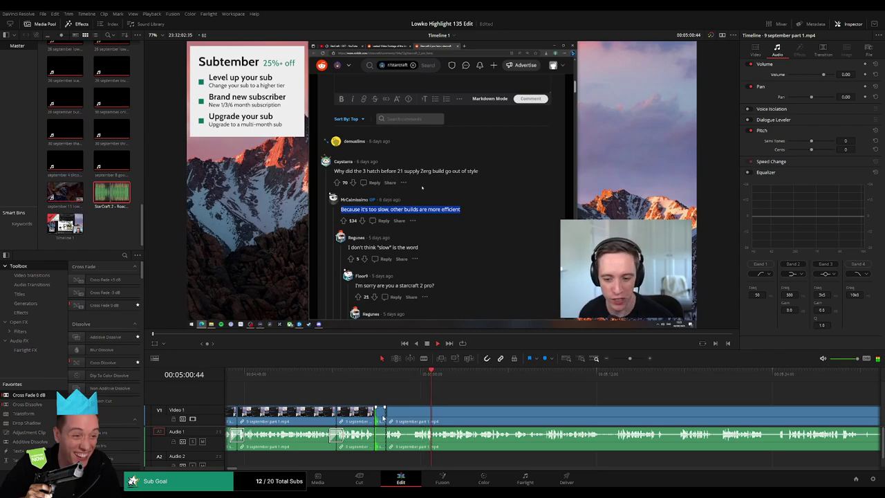
click(379, 415)
key(Delete)
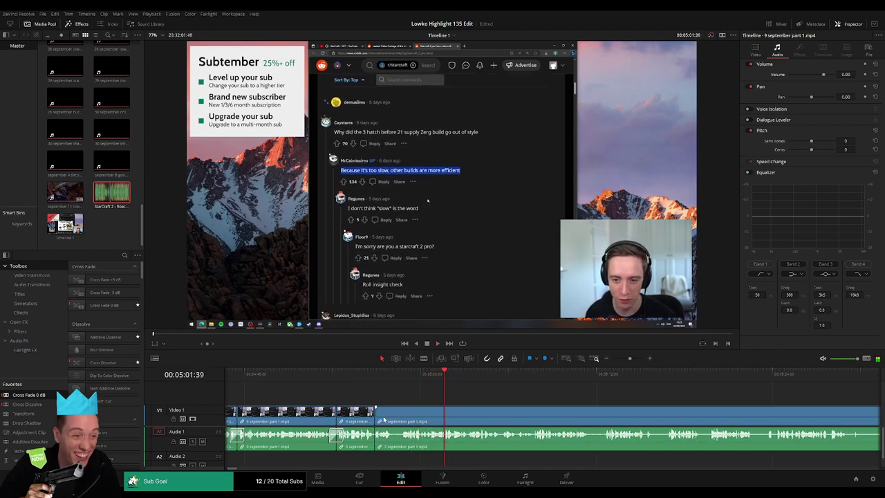
drag(369, 447, 374, 445)
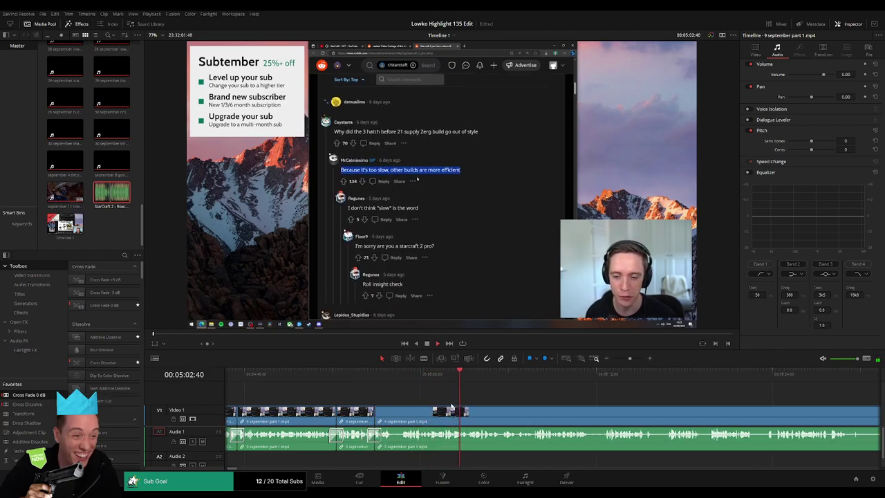
- Ripple delete the pause between about 00:05:11 and 00:05:12, before the Widow Mine question, and cross fade the audio join
drag(525, 402, 412, 397)
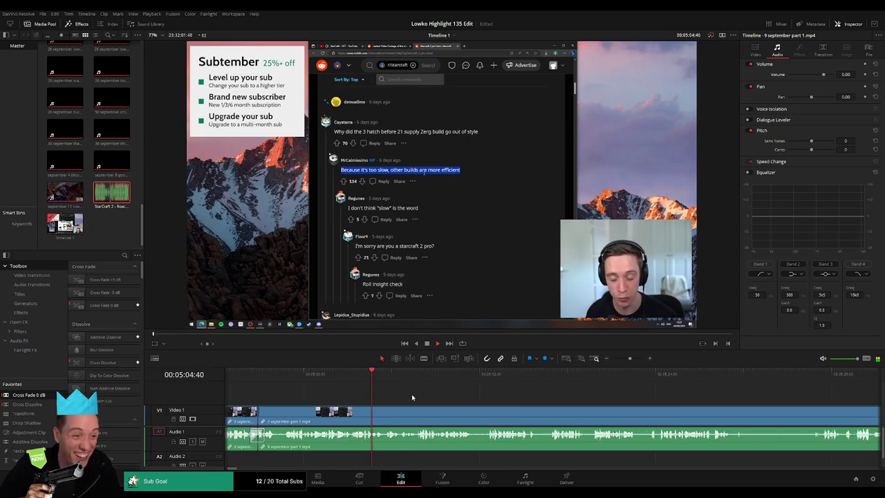
scroll(480, 409, right, 2)
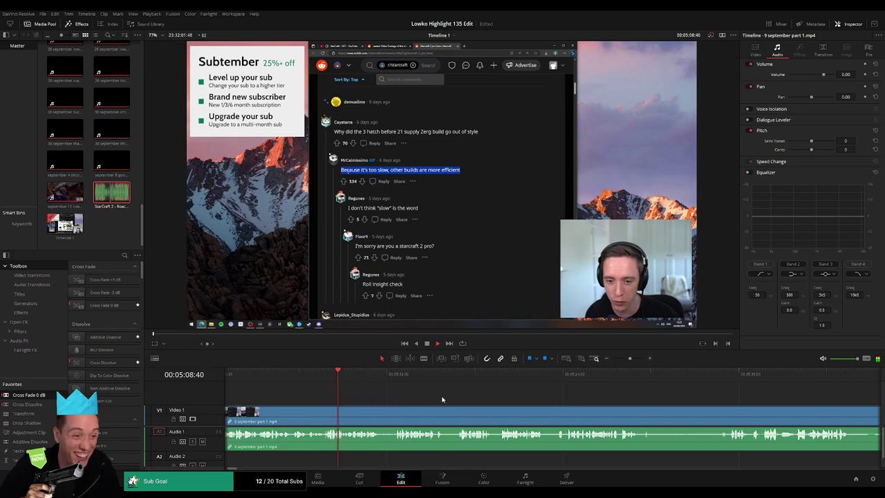
scroll(443, 399, right, 1)
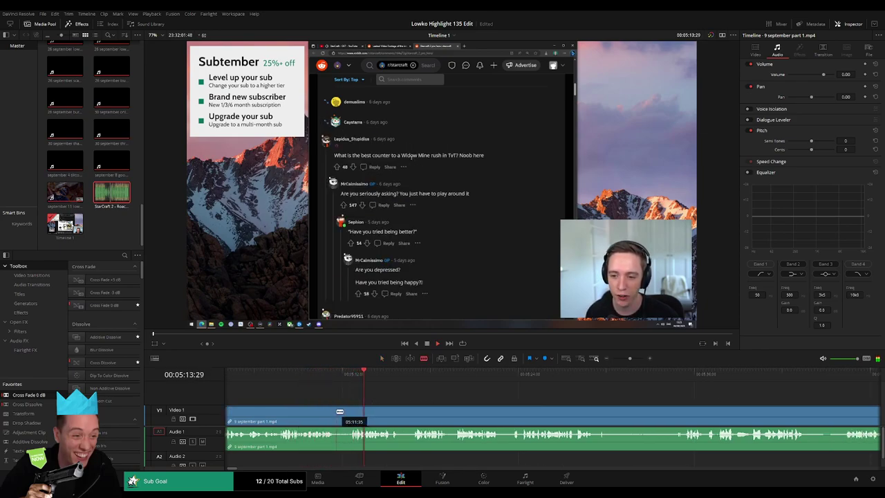
click(338, 411)
click(351, 411)
key(a)
click(343, 413)
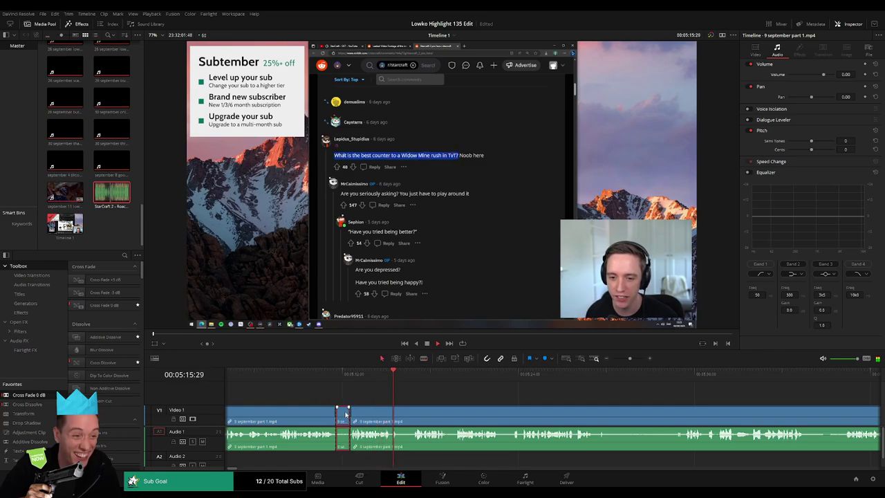
key(Delete)
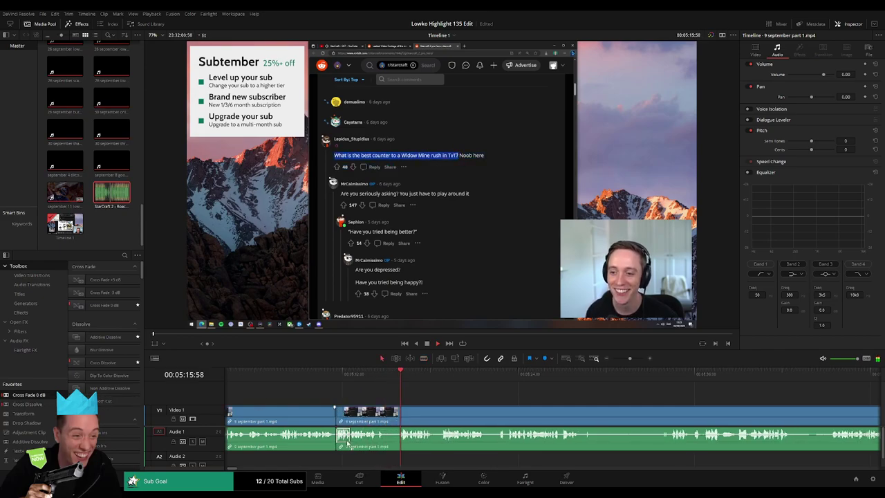
drag(348, 444, 338, 442)
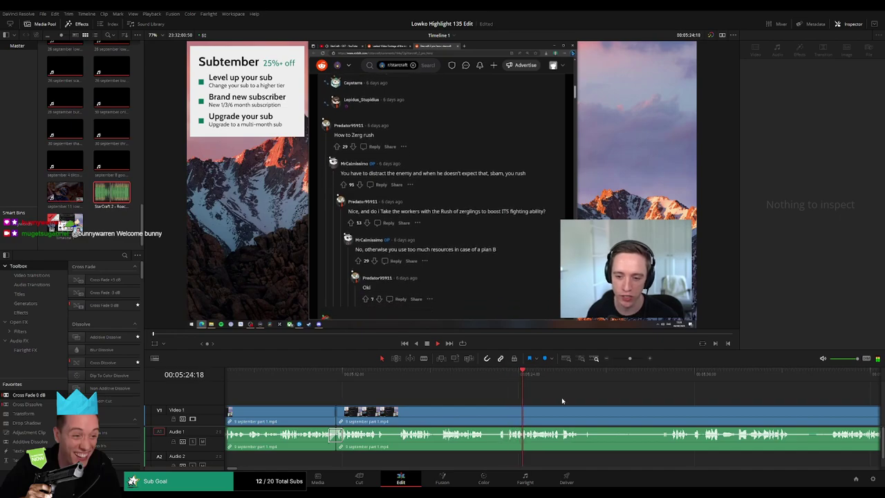
- Split the clip at about 00:05:29, just after the question about Protoss players using the all army hotkey
scroll(562, 400, right, 3)
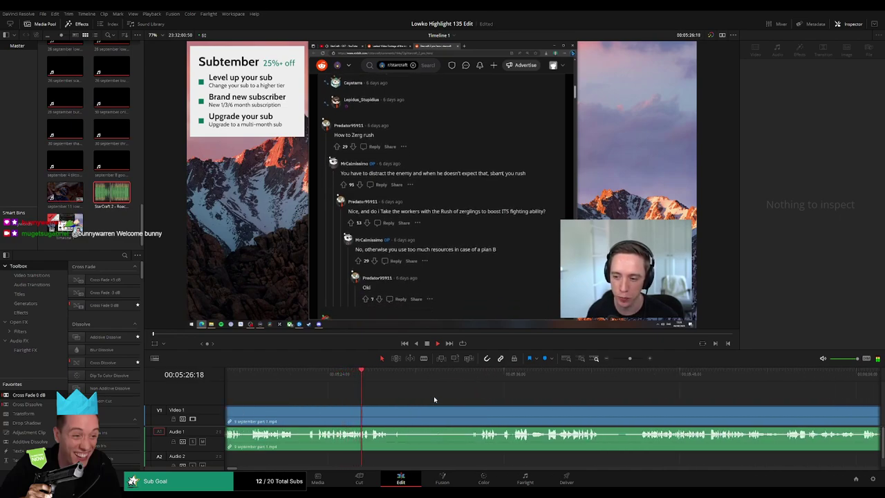
scroll(362, 397, right, 1)
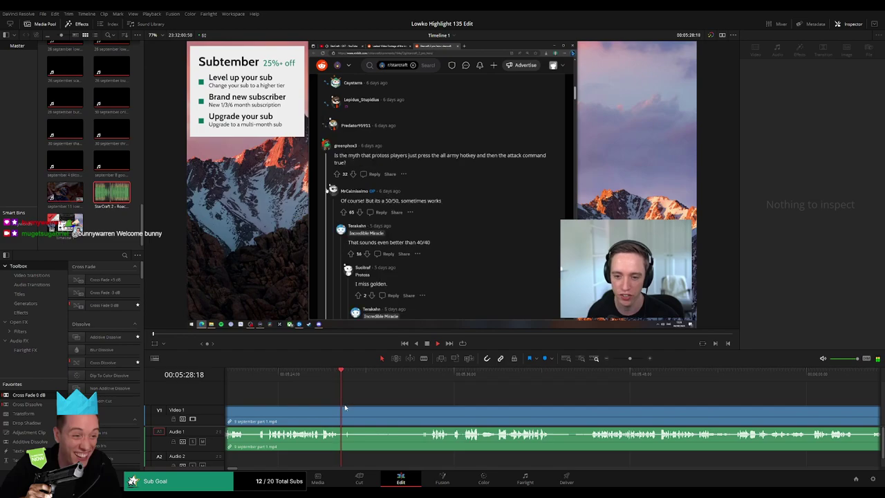
click(344, 411)
key(b)
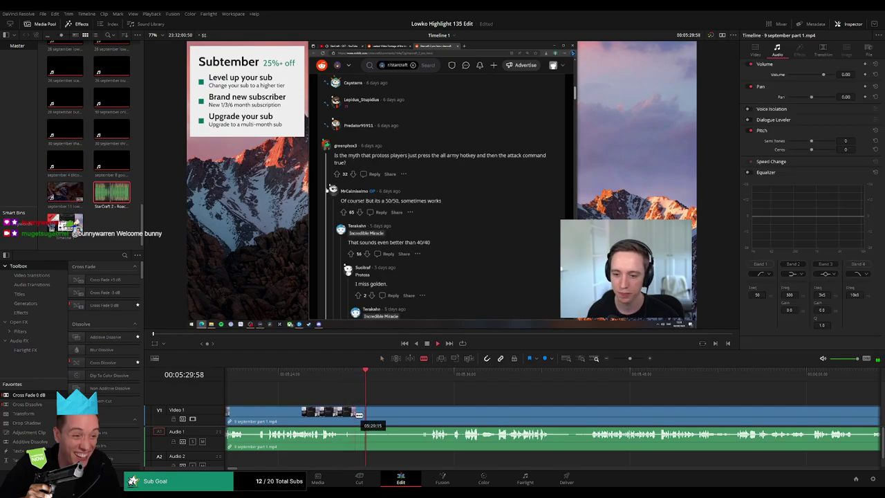
click(356, 411)
- Split at about 00:07:00, where the "You suck, and I do to" post is opened, and ripple delete back to the previous cut
click(431, 378)
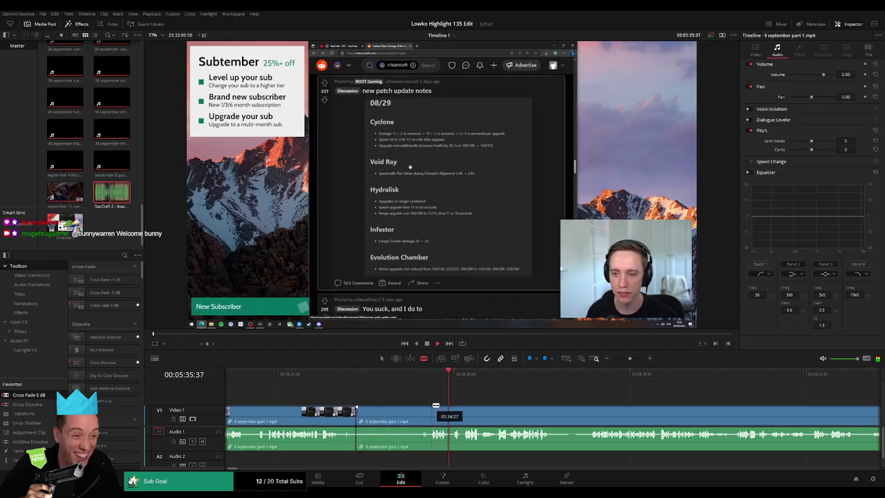
drag(606, 378, 644, 383)
scroll(643, 387, down, 10)
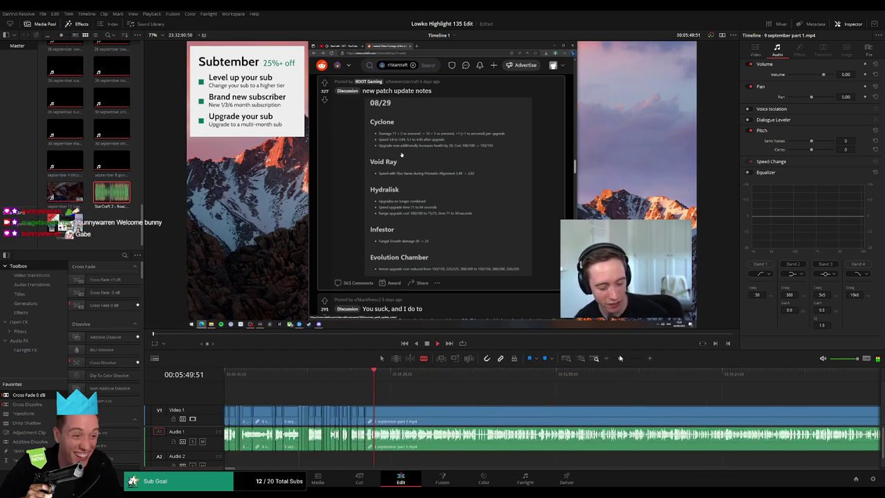
click(365, 380)
drag(366, 382, 388, 379)
key(space)
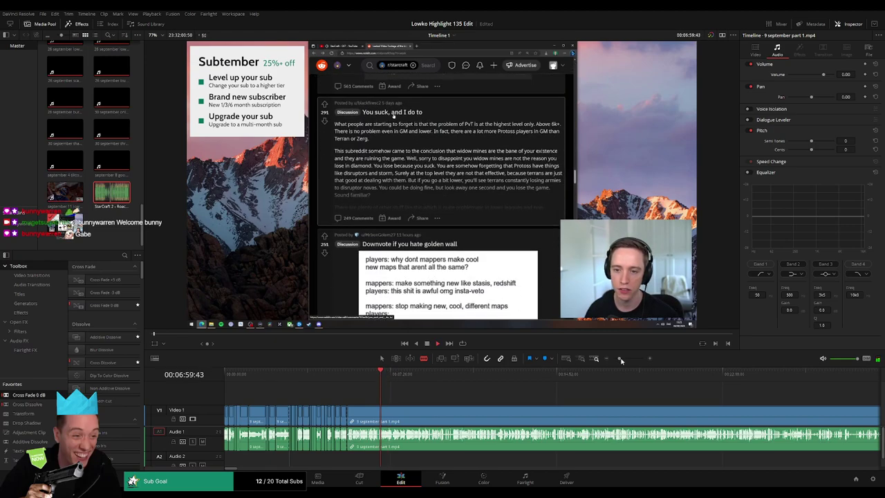
drag(619, 360, 627, 358)
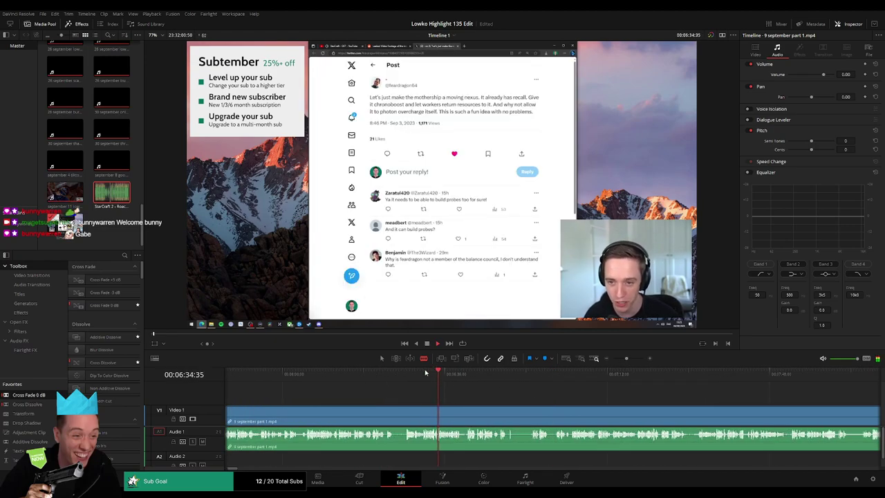
drag(412, 374, 529, 382)
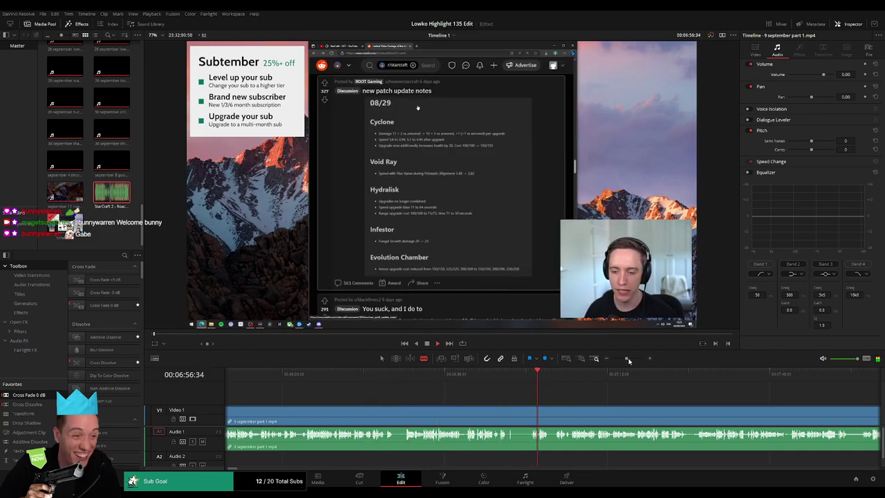
drag(627, 359, 632, 360)
click(625, 377)
drag(668, 405, 511, 395)
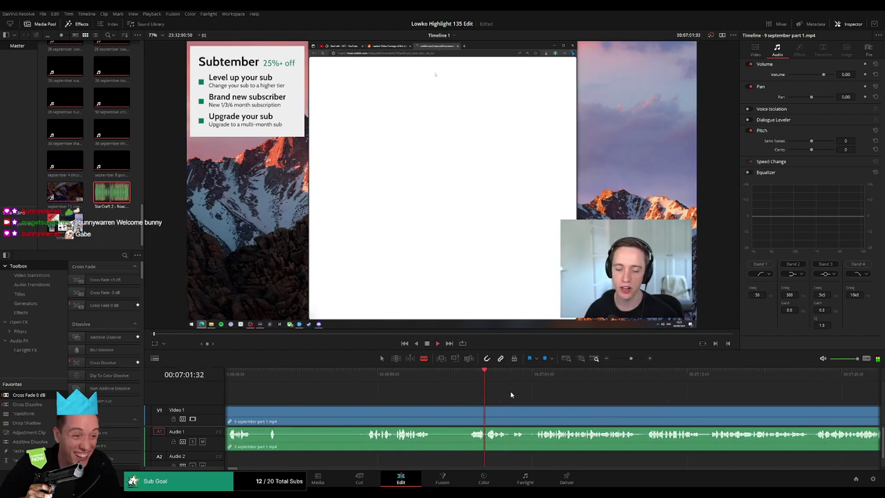
click(466, 414)
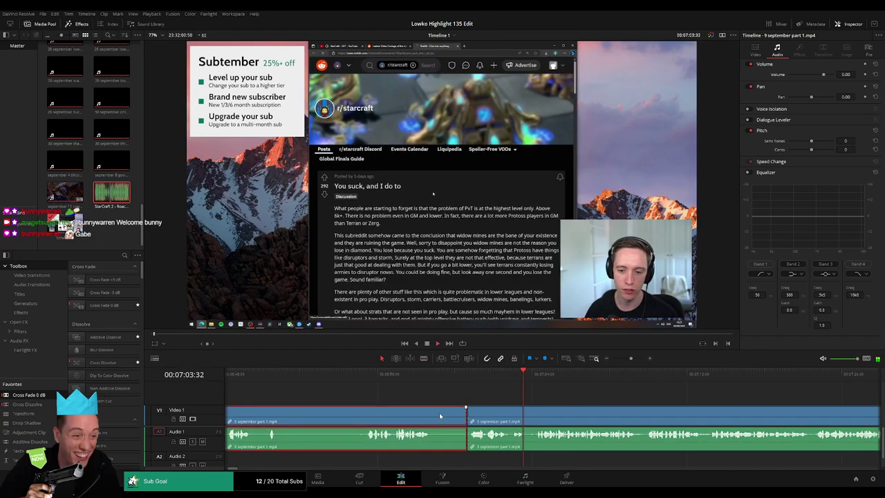
key(a)
key(Delete)
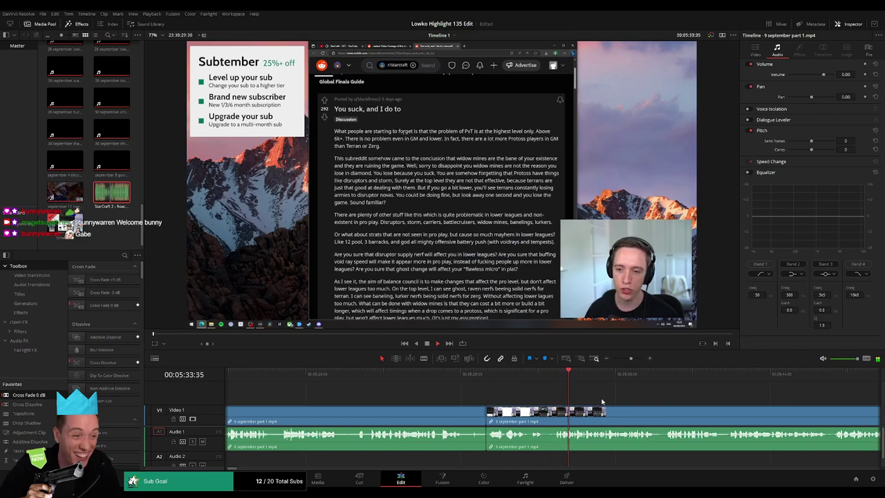
- Play through the "You suck, and I do to" section and ripple delete the short pause at about 00:05:54
drag(603, 403, 464, 398)
drag(575, 406, 448, 404)
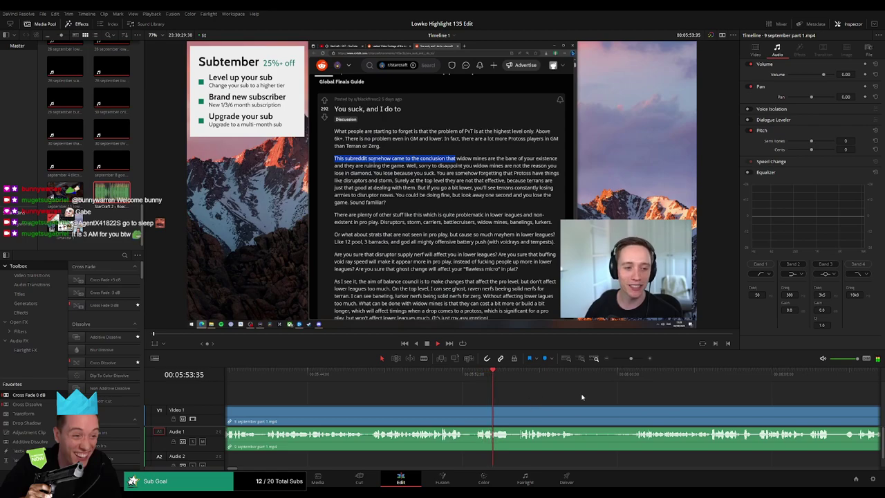
drag(586, 396, 498, 393)
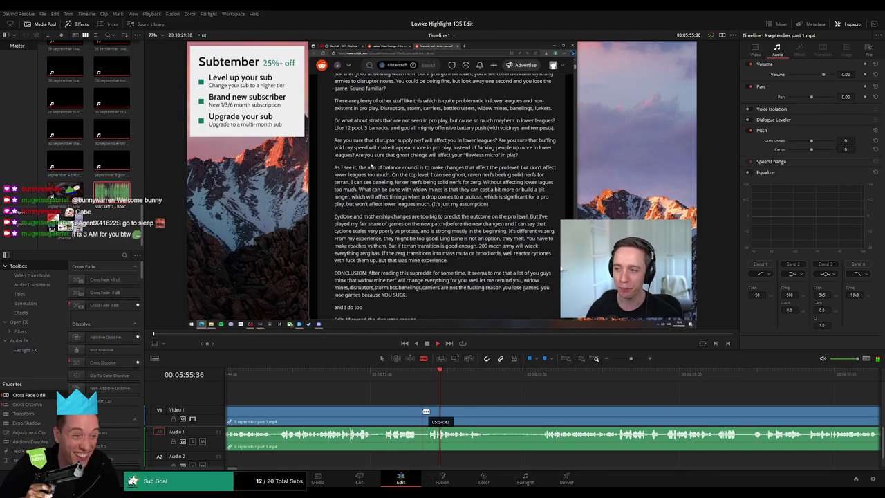
key(b)
click(429, 418)
key(a)
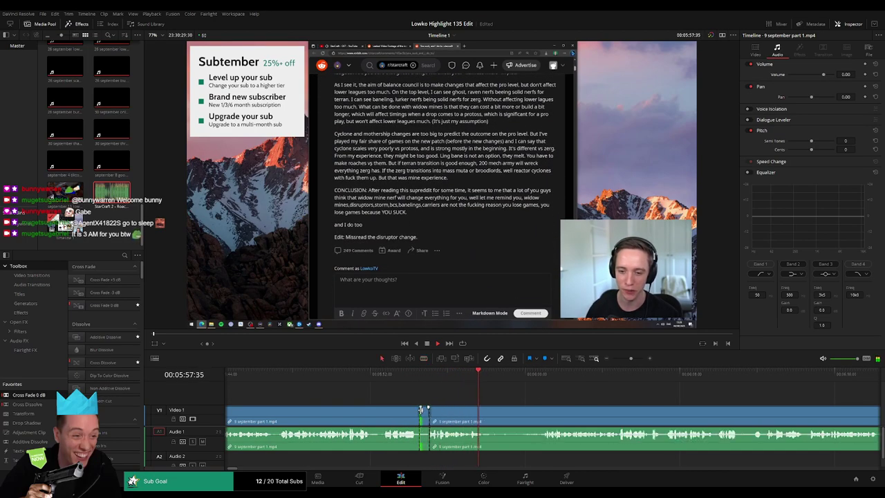
click(424, 413)
key(Delete)
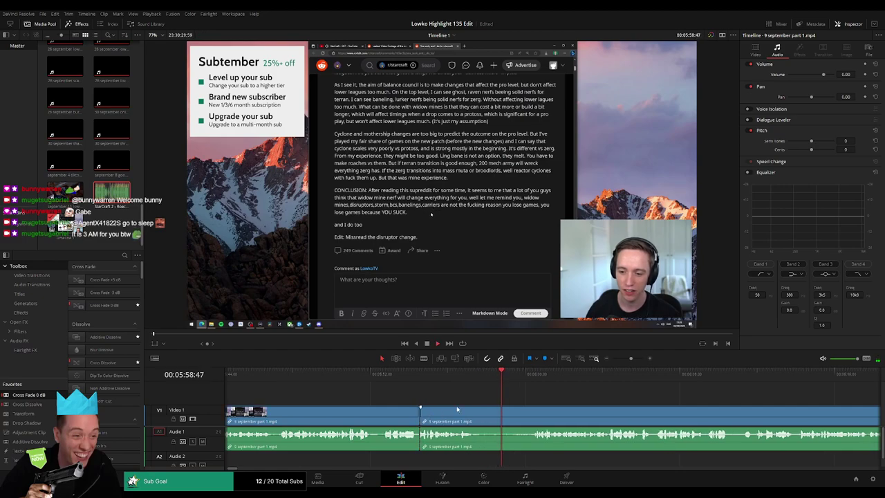
- Isolate the pause between about 00:05:58 and 00:06:00 with two splits and ripple delete it
click(483, 413)
click(532, 414)
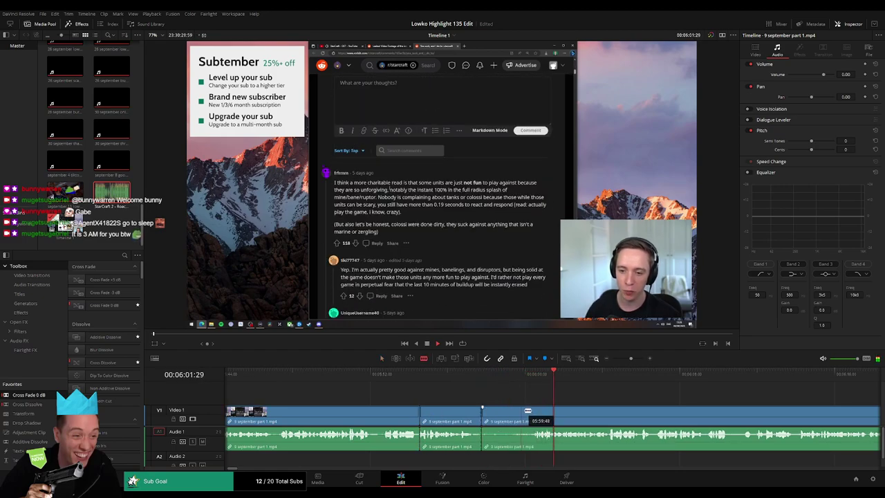
key(a)
click(516, 417)
key(Delete)
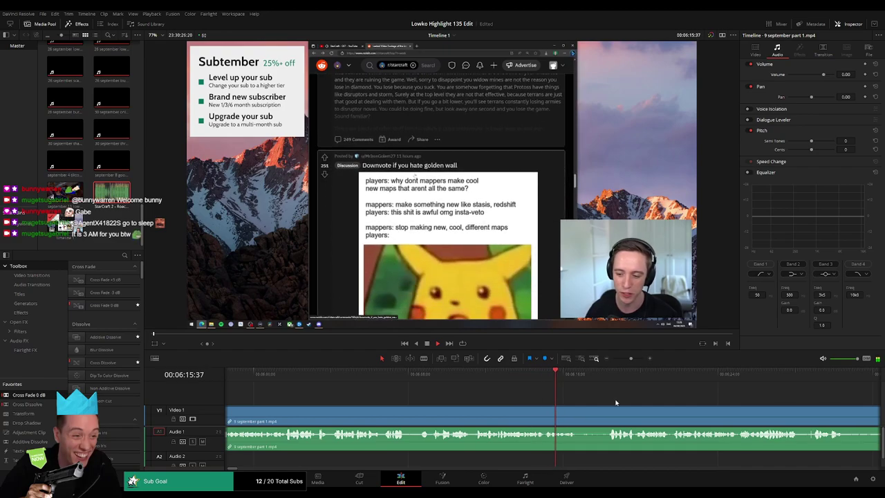
- Ripple delete the pause between about 00:06:17 and 00:06:18, before the golden wall meme is read, and cross fade the audio join
drag(615, 403, 414, 401)
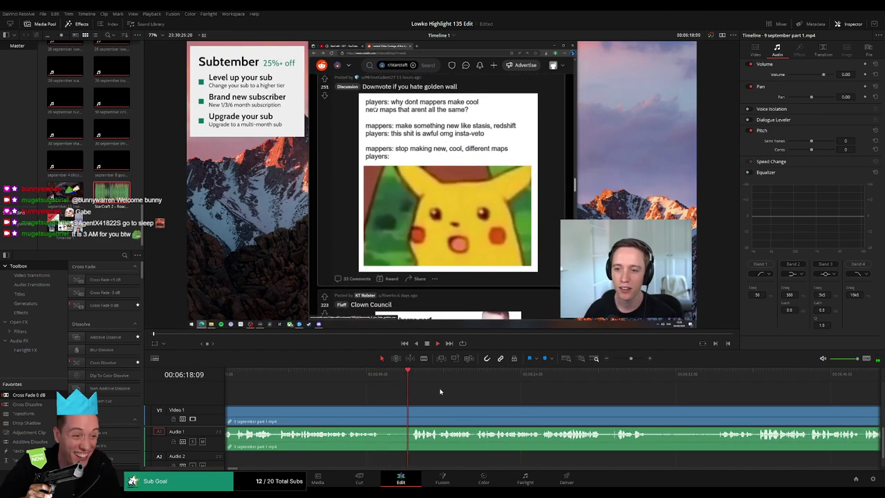
key(b)
click(382, 409)
click(411, 407)
key(a)
click(400, 410)
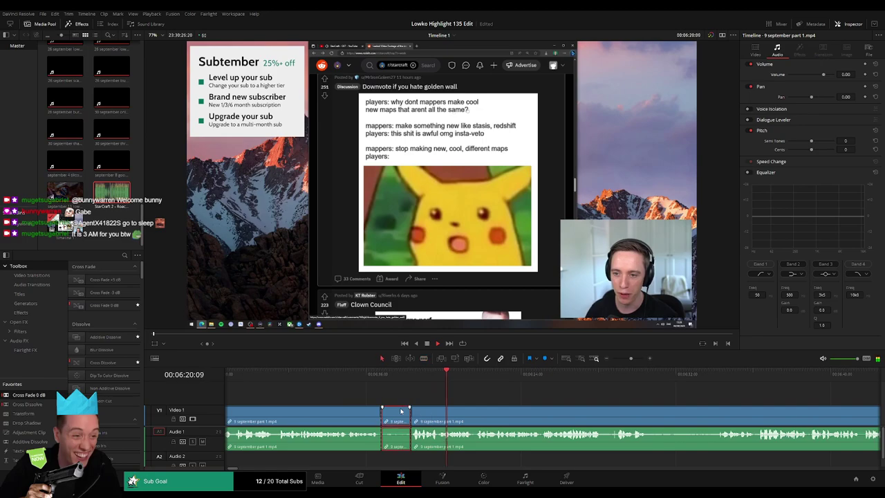
key(Delete)
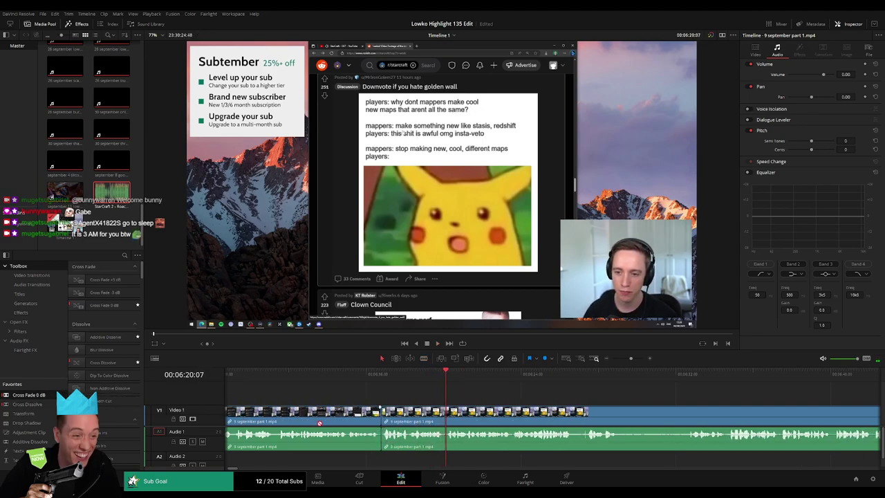
drag(378, 443, 379, 442)
key(space)
- Isolate the short pause at about 00:06:27, near the end of the golden wall meme, and ripple delete it
scroll(484, 396, right, 3)
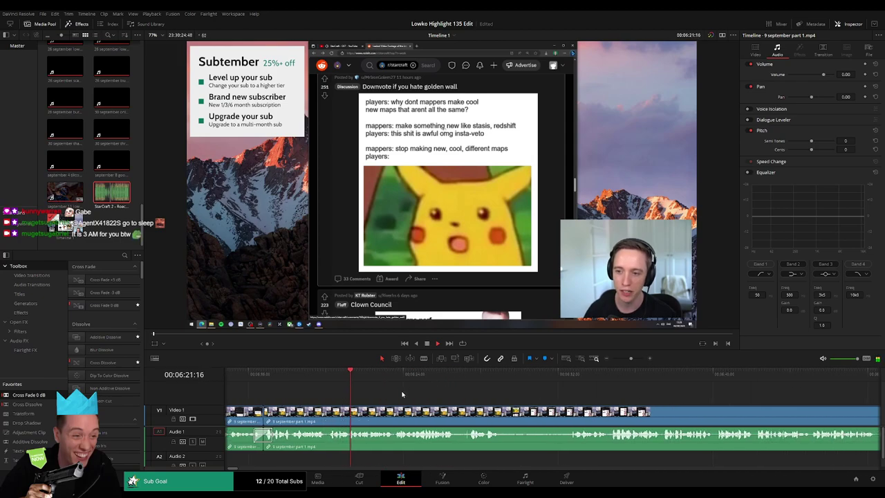
scroll(405, 395, right, 4)
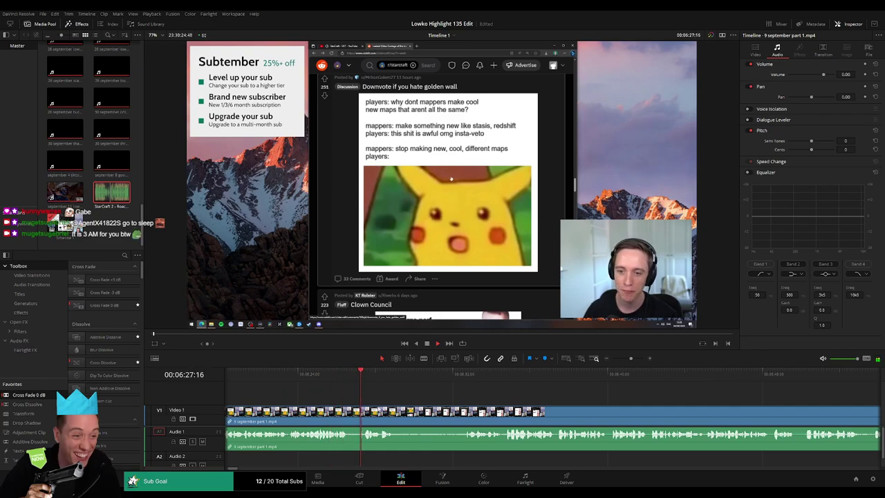
key(b)
click(351, 414)
click(364, 414)
key(a)
click(358, 415)
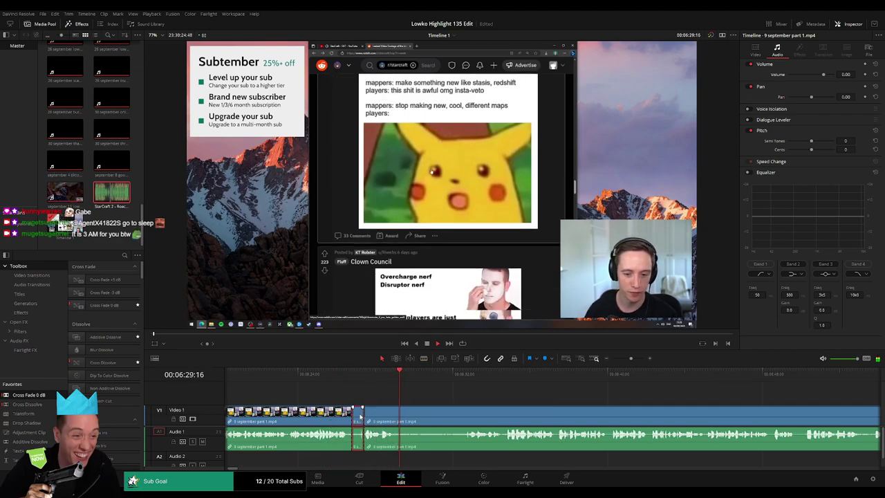
key(Delete)
- Ripple delete the stretch between about 00:06:28 and 00:06:32, leading up to the Clown Council post
key(b)
click(382, 414)
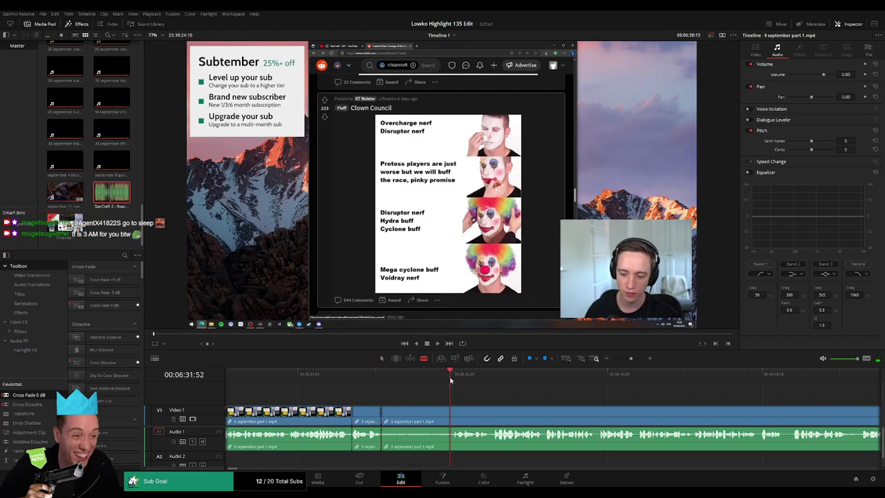
click(453, 414)
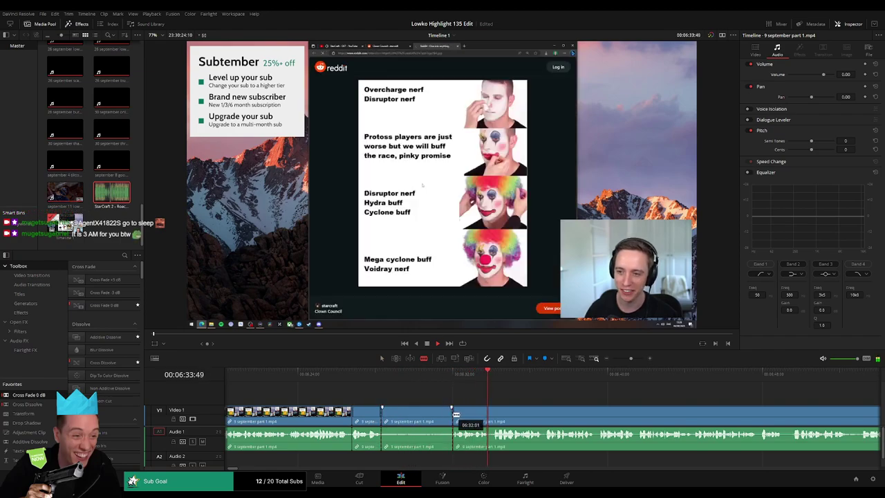
key(a)
click(440, 417)
key(Delete)
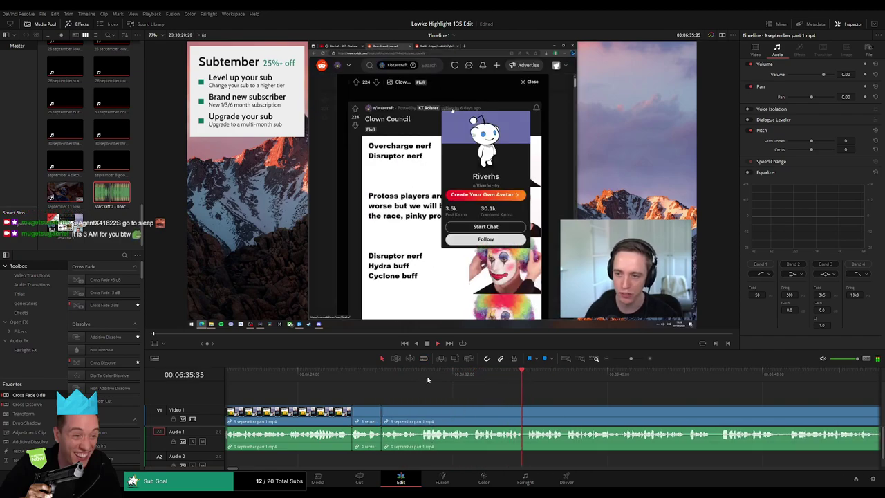
- Isolate the brief speech segment between about 00:06:32 and 00:06:33 with two splits and lower its audio volume to -100
click(427, 378)
scroll(373, 391, right, 3)
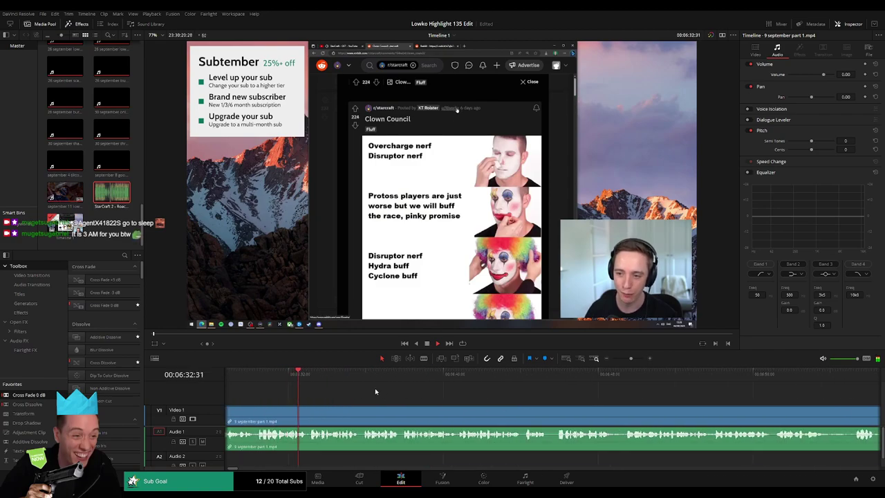
click(291, 374)
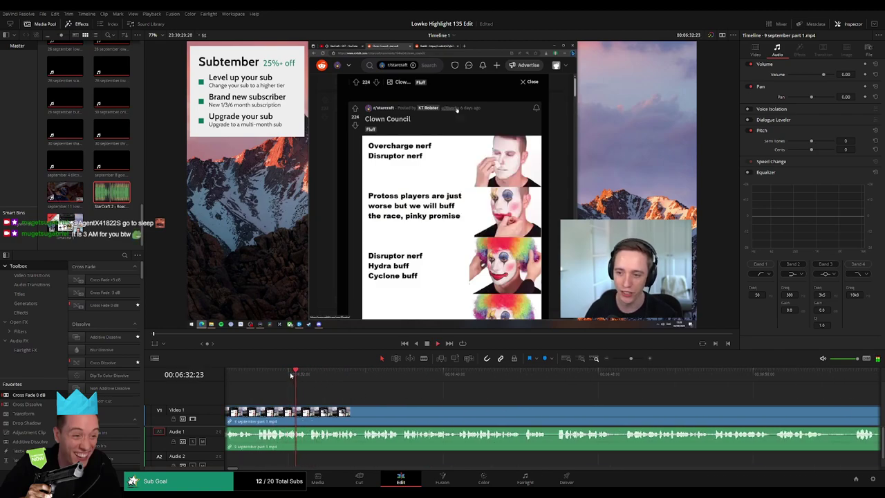
key(b)
click(298, 414)
click(308, 416)
key(a)
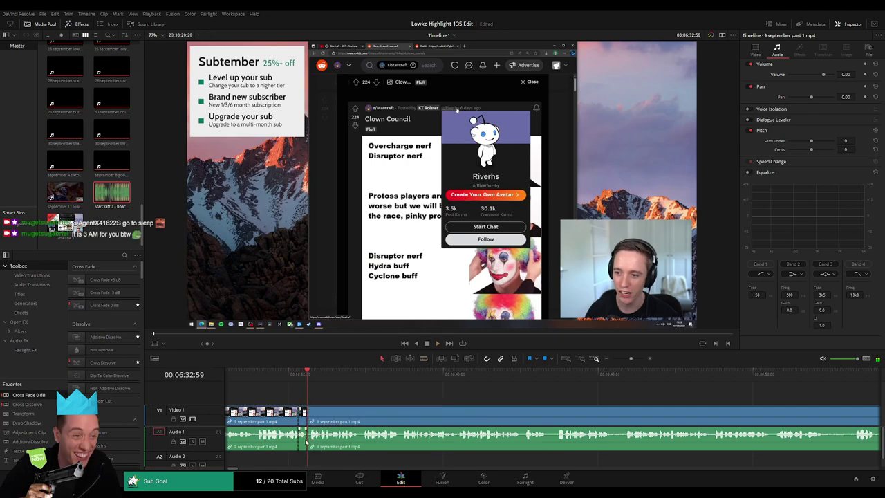
click(302, 434)
scroll(319, 438, up, 2)
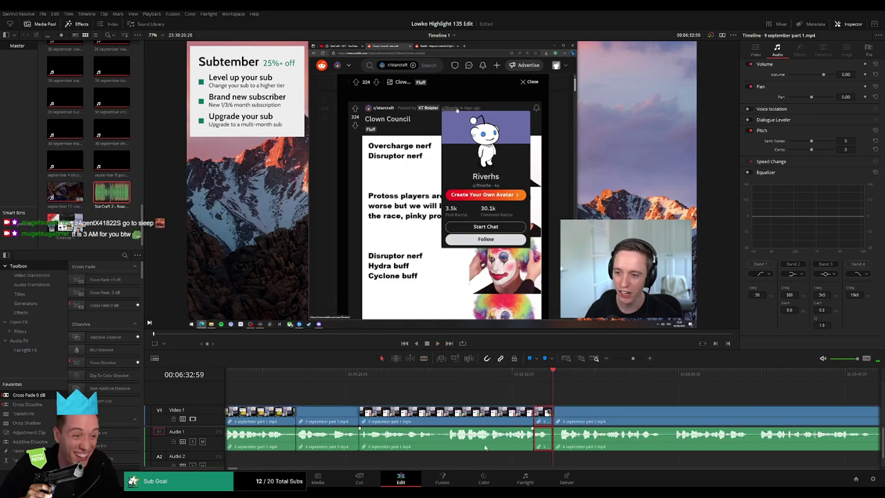
drag(542, 435, 538, 456)
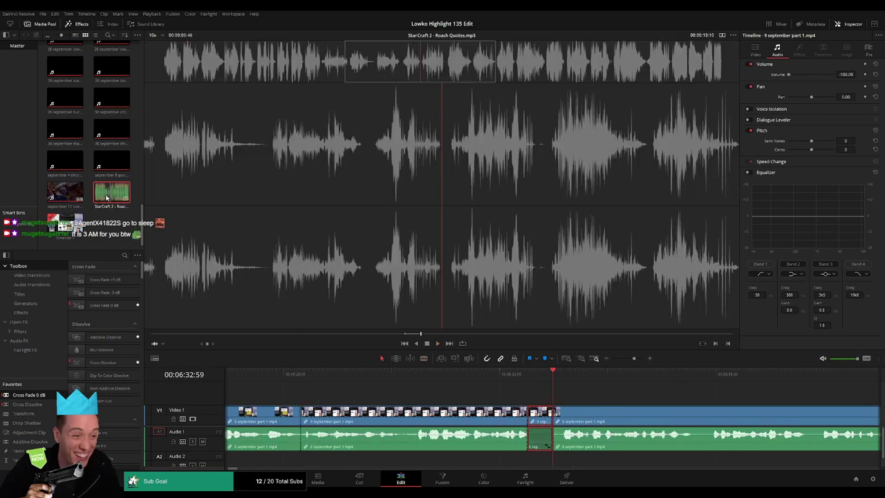
- Cover the muted segment with a StarCraft 2 - Roach Quotes.mp3 snippet on Audio 2 at volume -23 and play it back
drag(113, 195, 552, 456)
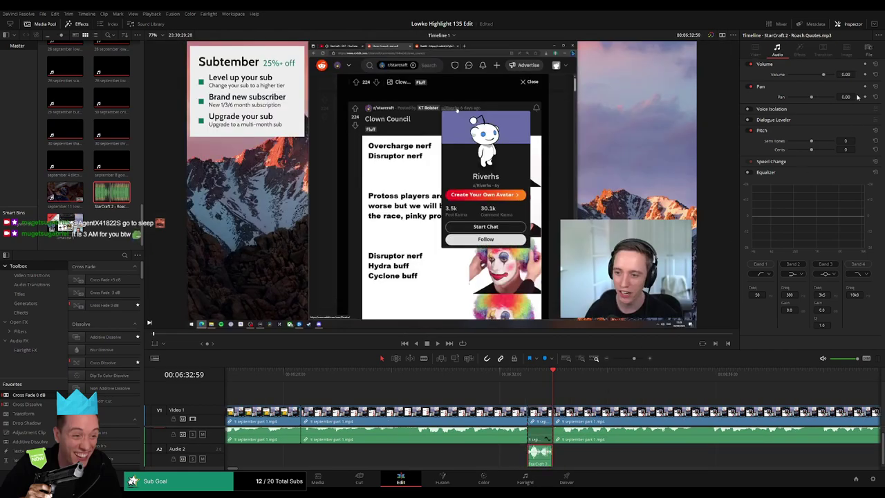
click(845, 75)
text(-20)
key(Return)
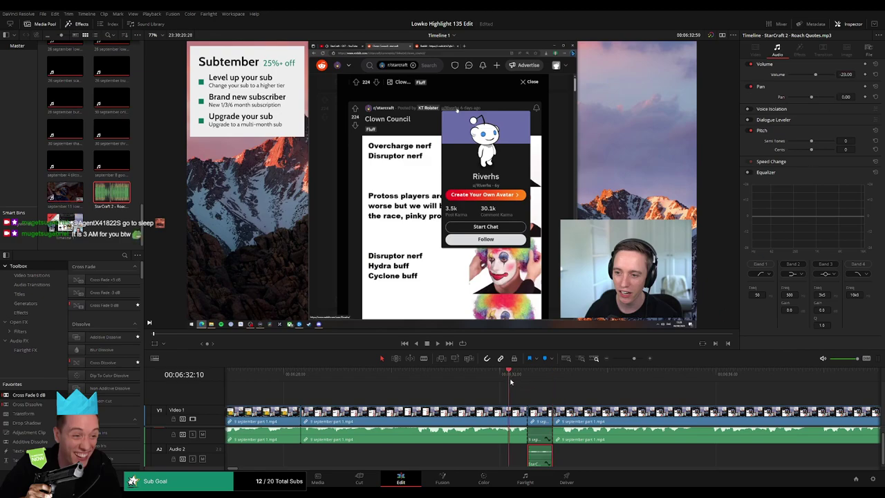
key(space)
scroll(477, 429, up, 1)
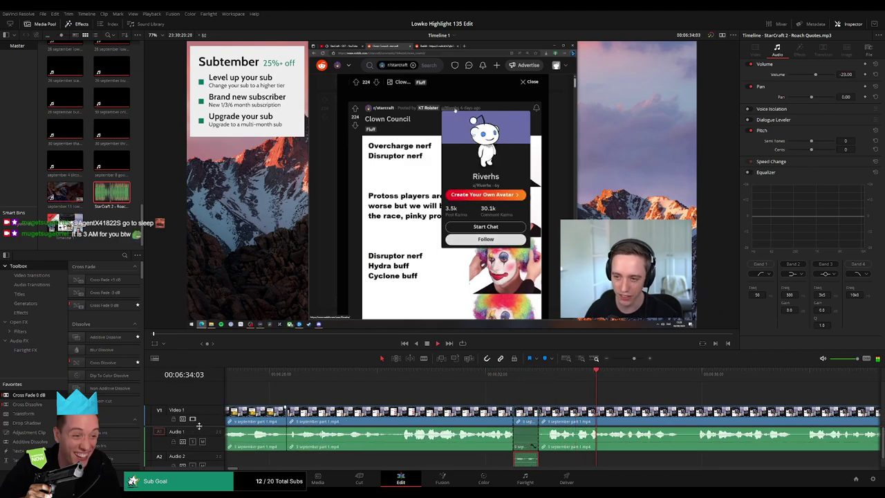
scroll(199, 427, down, 1)
click(632, 448)
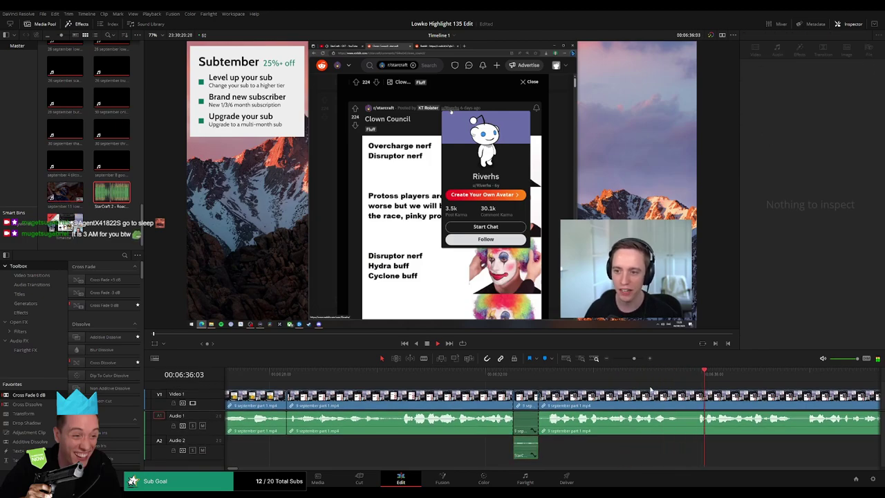
- Isolate the pause between about 00:06:45 and 00:06:46, at the start of the Clown Council meme, and ripple delete it
scroll(587, 407, right, 17)
scroll(532, 407, right, 3)
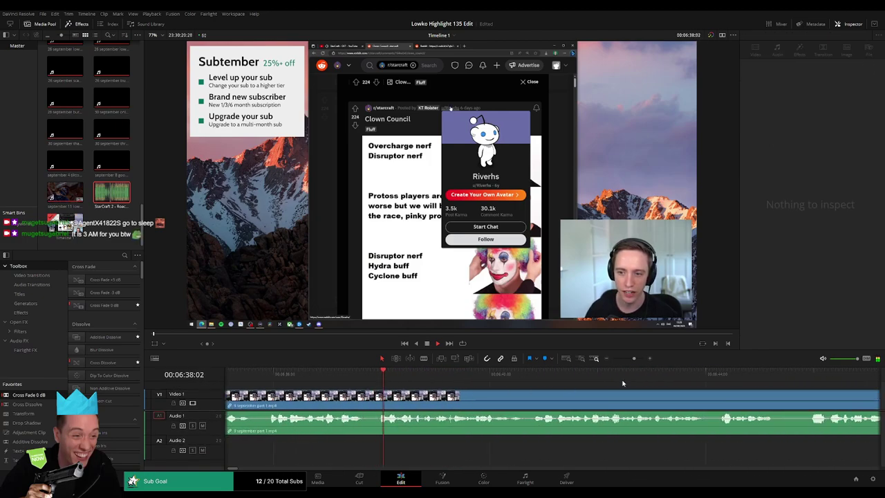
drag(634, 360, 629, 359)
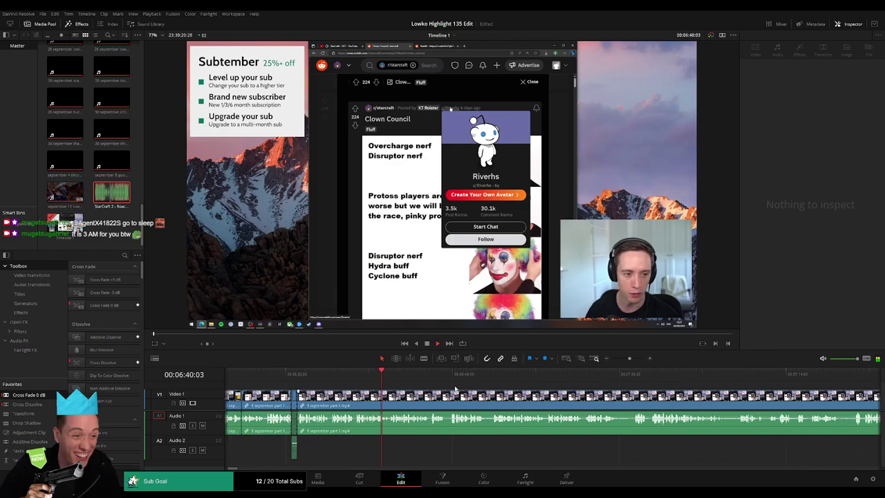
scroll(462, 393, right, 3)
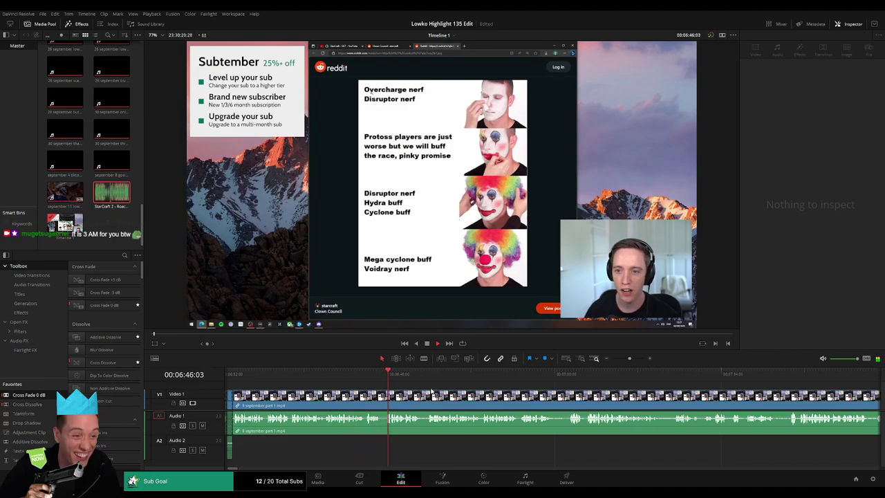
key(b)
click(380, 397)
click(390, 396)
key(a)
click(387, 398)
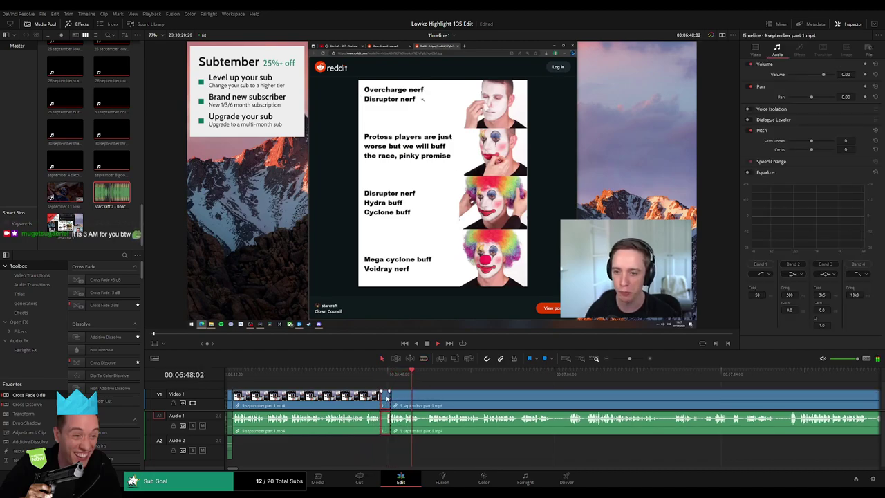
key(Delete)
- Split around the short pause at about 00:06:48 in the Clown Council meme and ripple delete it
key(b)
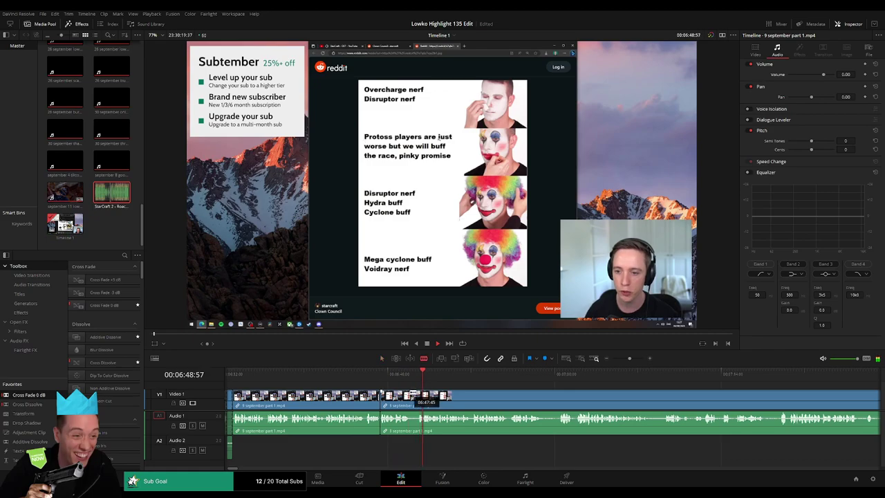
click(410, 397)
click(418, 397)
key(a)
click(414, 396)
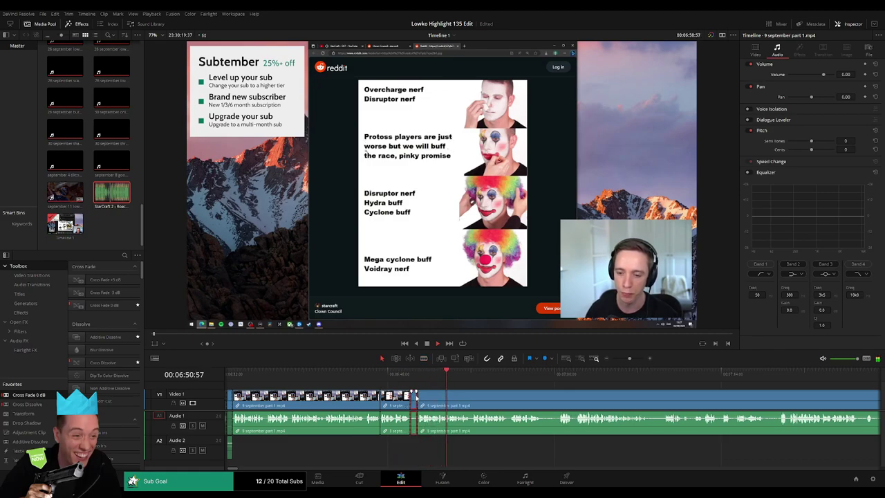
key(Delete)
- Ripple delete the pause between about 00:06:58 and 00:07:00 and add Cross Fade 0 dB at the audio join
drag(510, 395, 401, 390)
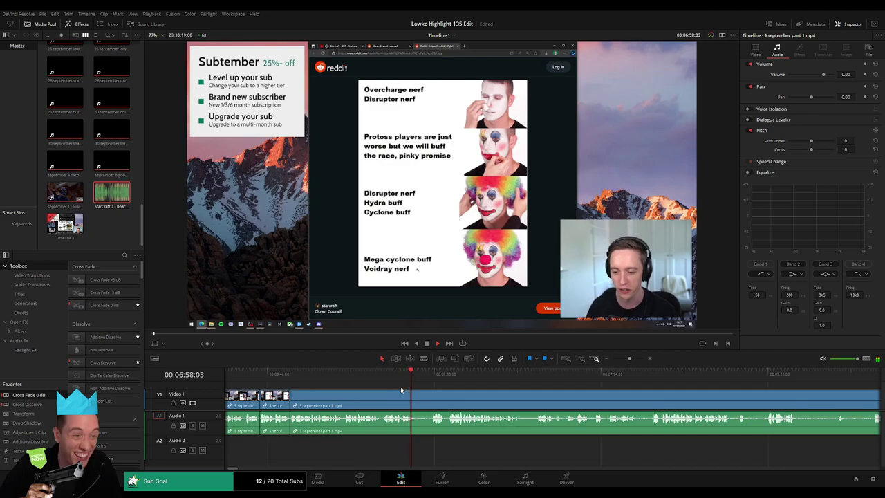
click(428, 374)
key(b)
click(416, 401)
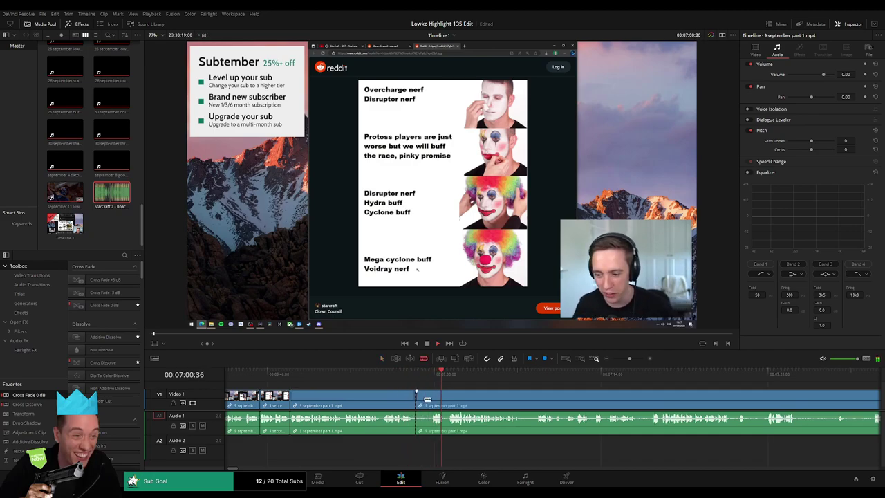
click(428, 399)
click(423, 399)
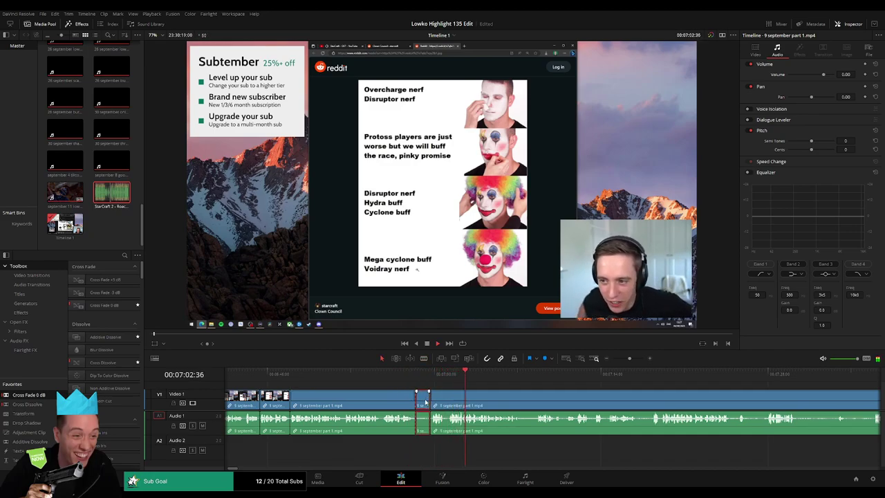
key(Delete)
drag(50, 395, 415, 419)
- Ripple delete the stretch between about 00:07:06 and 00:07:07 and cross fade the audio join
scroll(442, 393, right, 4)
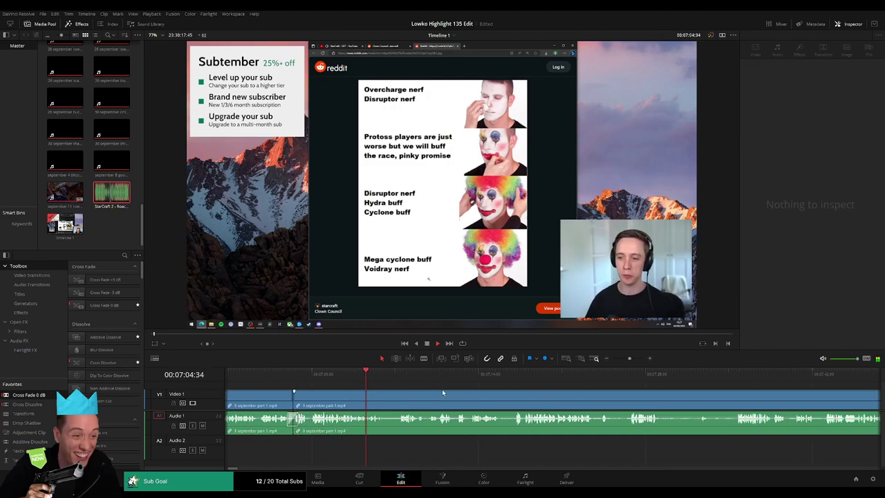
click(397, 376)
key(b)
click(385, 398)
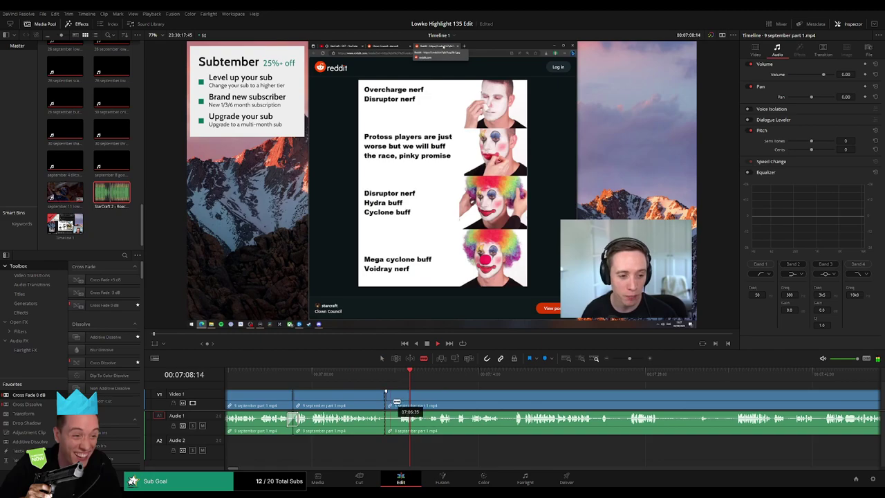
click(398, 395)
key(a)
click(391, 396)
key(BackSpace)
click(391, 403)
key(BackSpace)
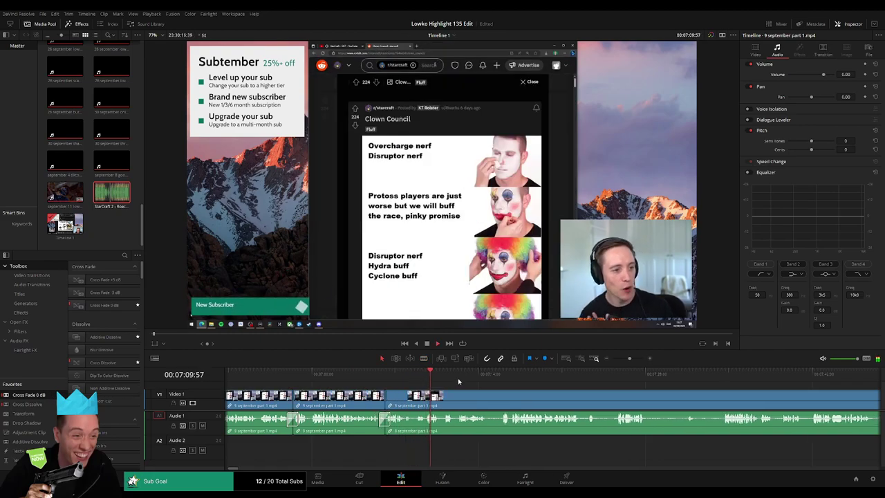
- Ripple delete the stretch between about 00:07:08 and 00:07:16, before the reading of the top comment, and cross fade the audio join
click(398, 373)
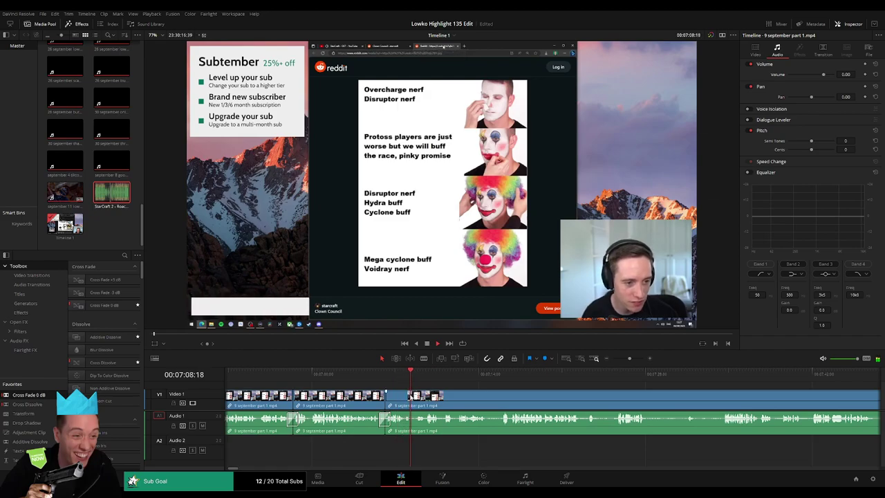
key(space)
key(b)
click(413, 400)
click(480, 373)
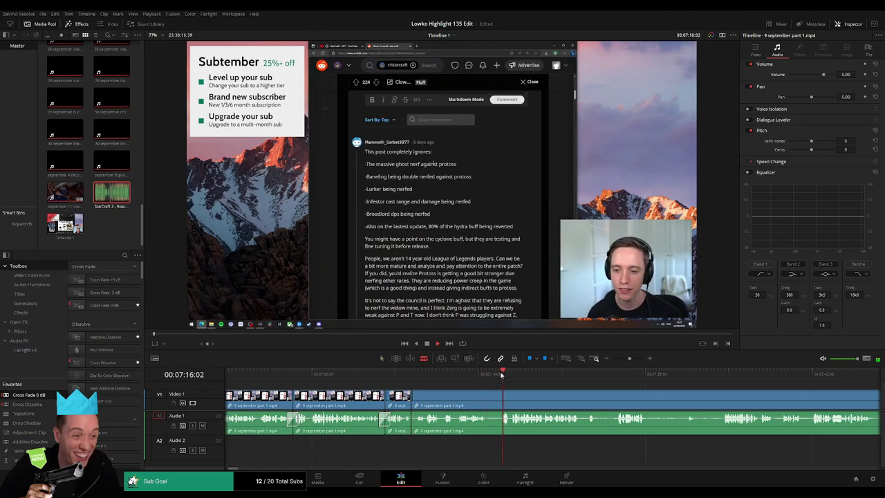
click(472, 373)
drag(486, 373, 501, 374)
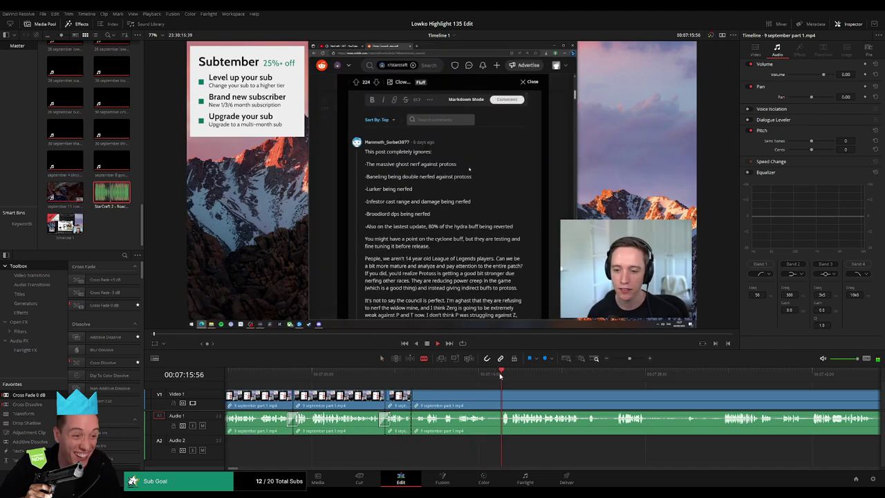
key(BackSpace)
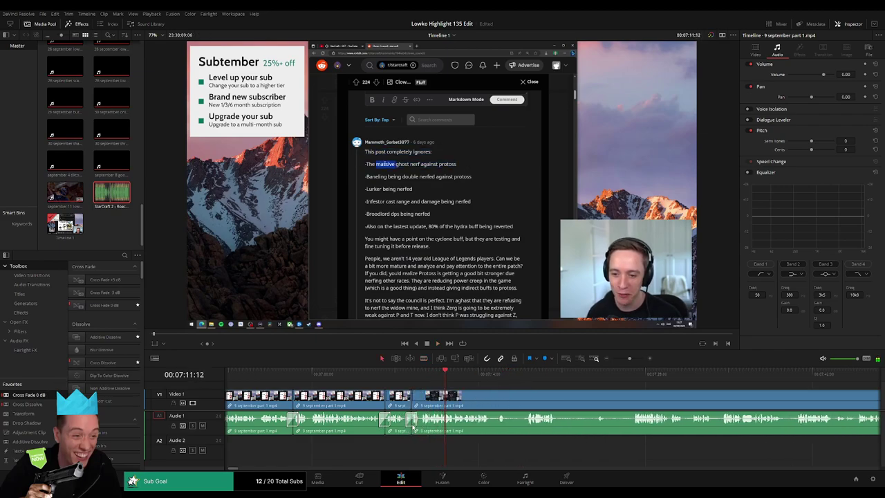
- Split the clip at about 00:07:16, where the Clown Council section ends
scroll(446, 394, right, 2)
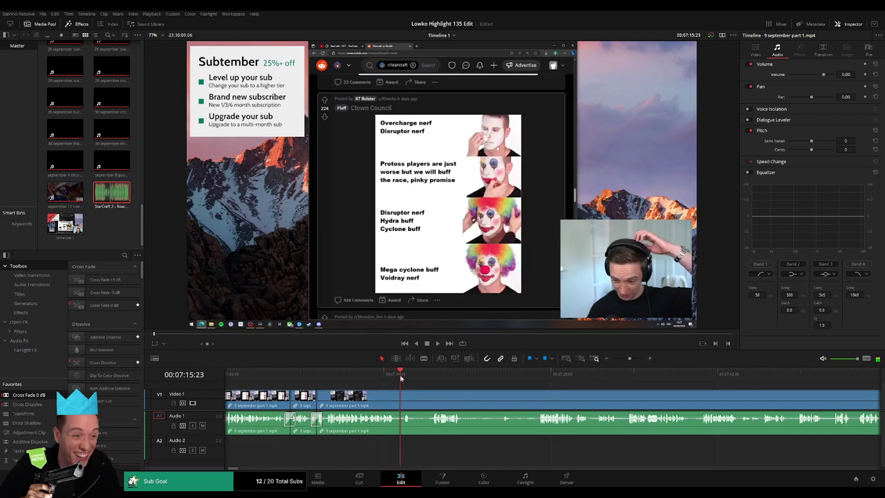
key(b)
click(414, 405)
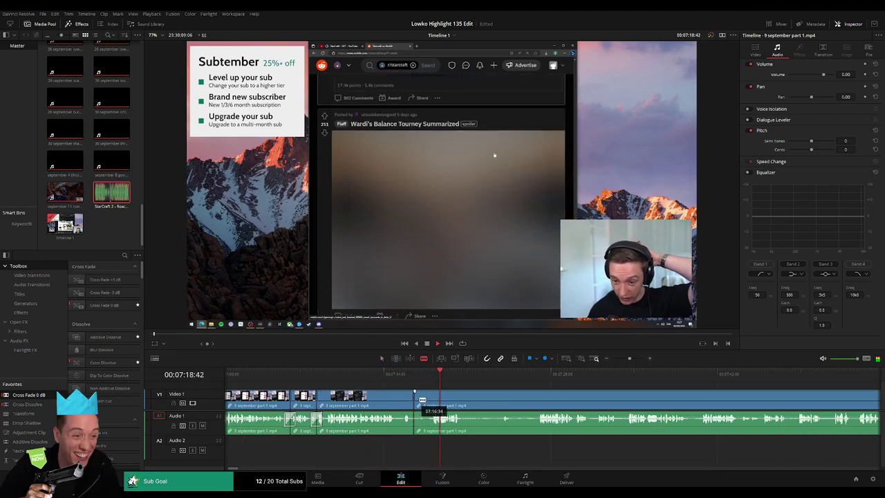
- Skim the footage between about 00:07:38 and 00:11:19, covering the balance changelog, UNN Studios clip and Hydralisk meme, for the next usable section
click(542, 374)
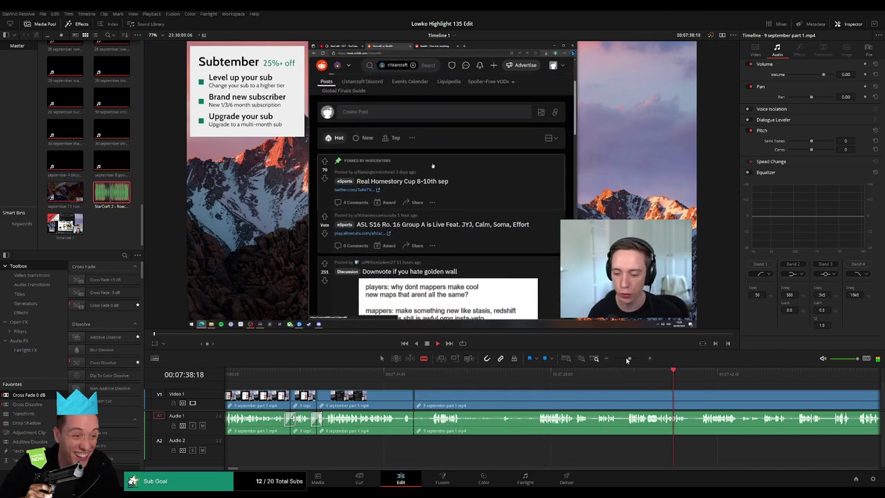
drag(628, 358, 619, 359)
click(466, 376)
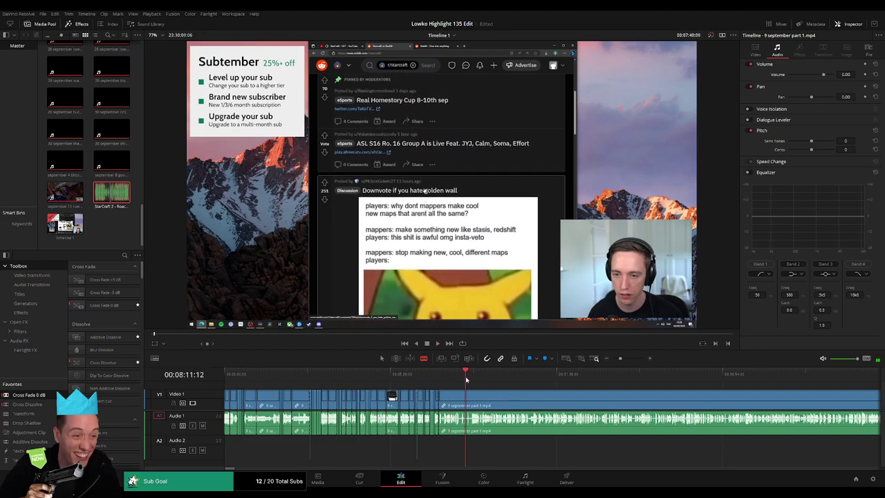
click(475, 375)
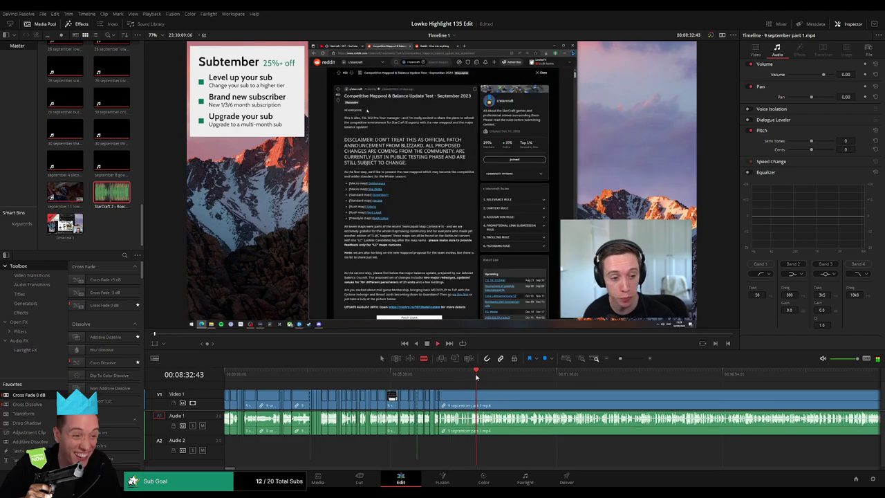
click(511, 375)
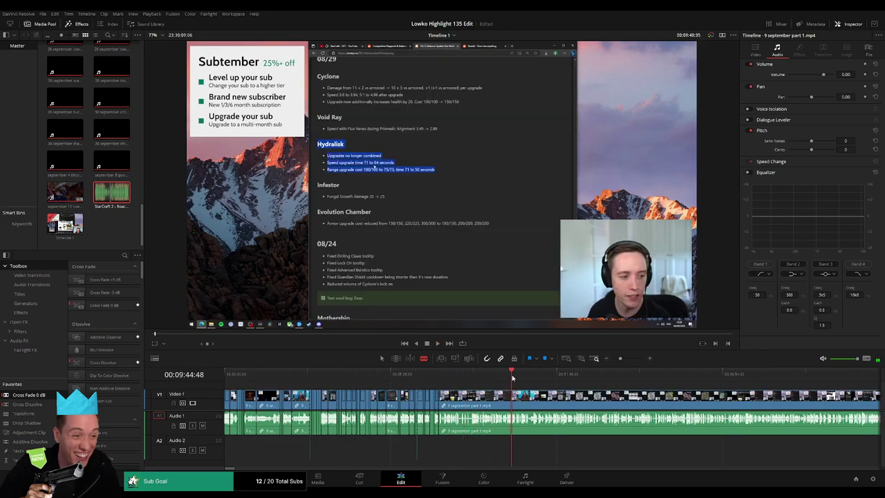
click(496, 377)
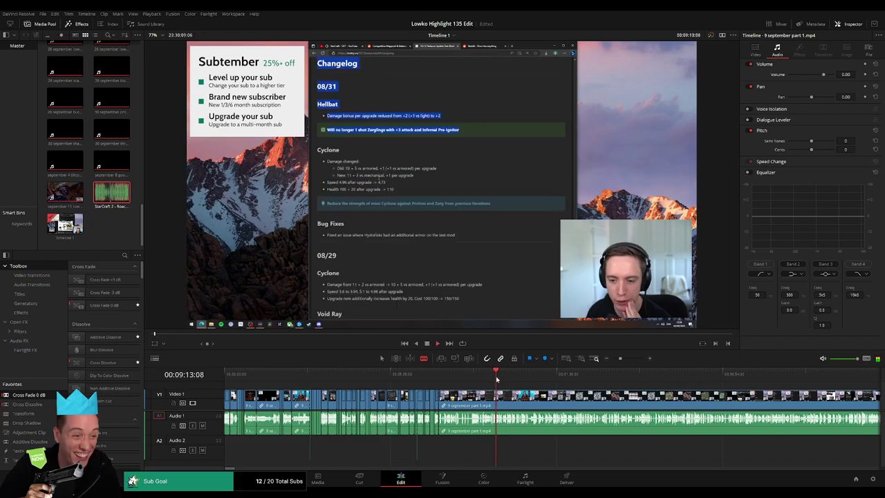
click(542, 376)
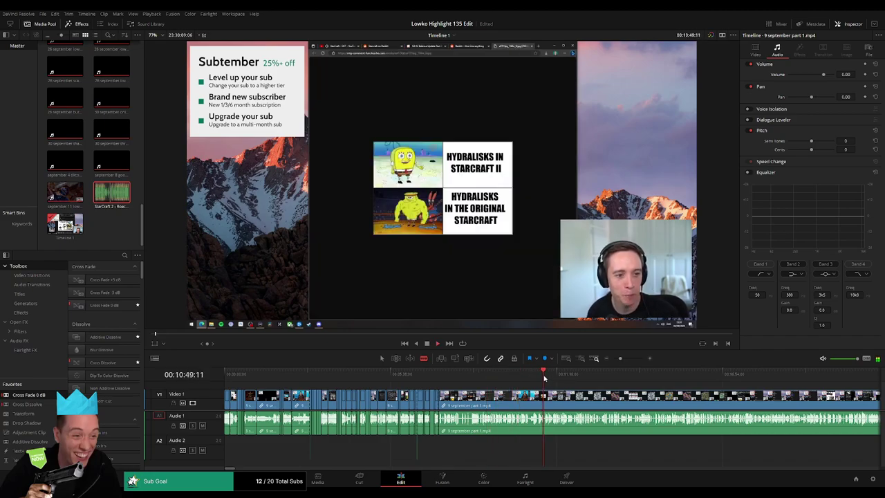
click(541, 376)
drag(534, 377, 532, 376)
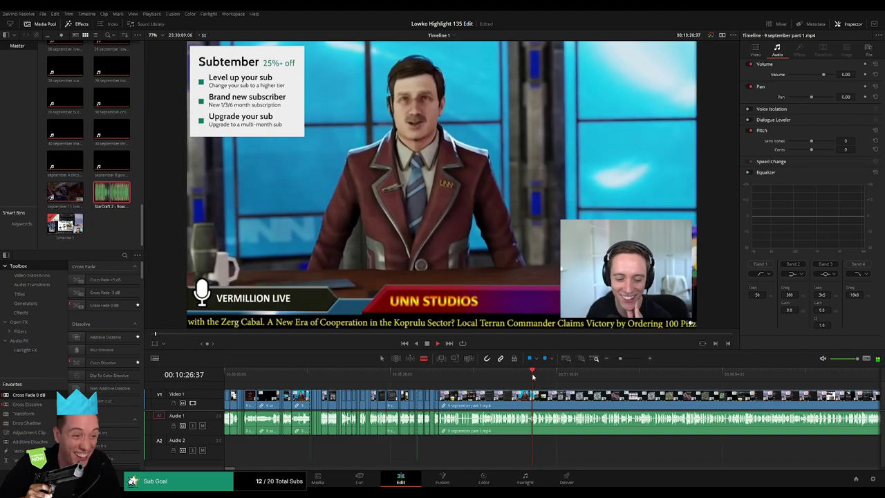
drag(611, 358, 626, 360)
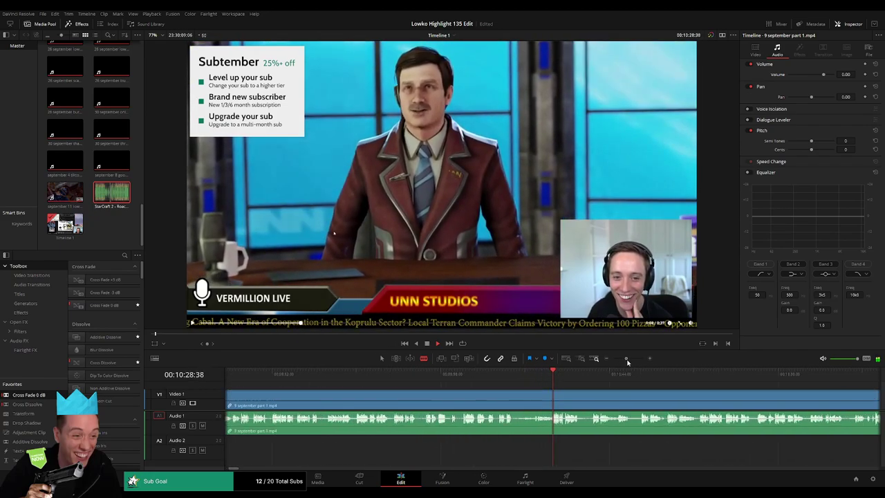
click(485, 374)
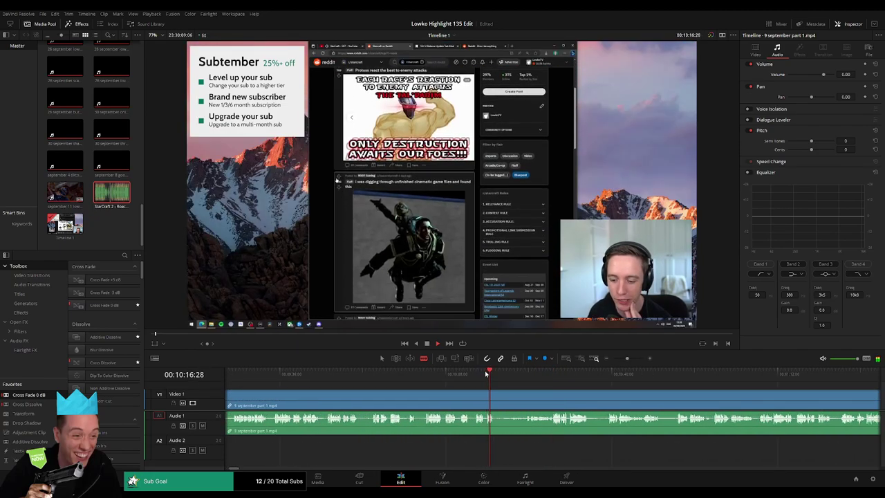
drag(485, 373, 429, 374)
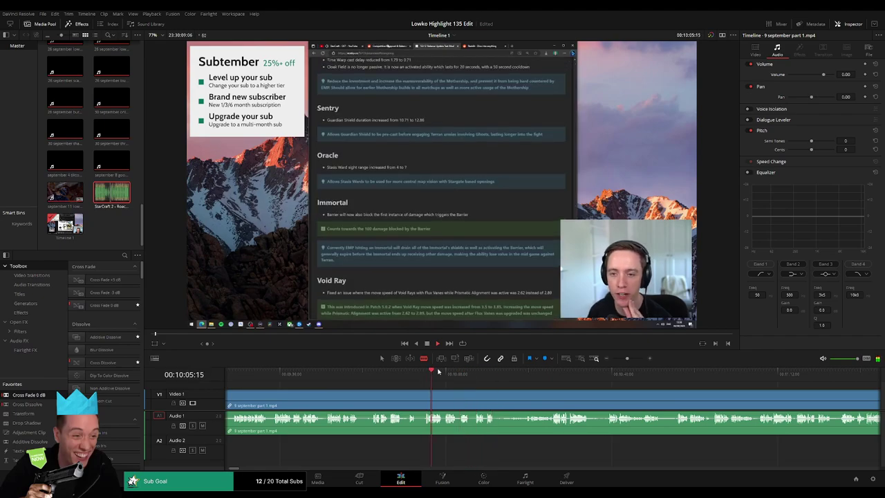
drag(499, 367, 515, 369)
drag(577, 377, 640, 383)
click(655, 384)
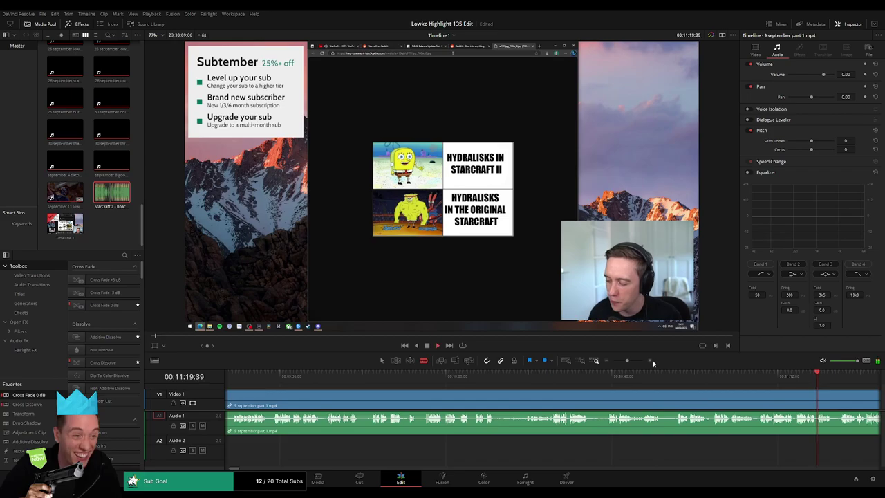
- Skim the uncut footage between about 00:25:55 and 00:35:25, covering the Black Lotus lobby and gameplay, for usable material
drag(627, 360, 618, 360)
drag(400, 380, 582, 382)
click(607, 380)
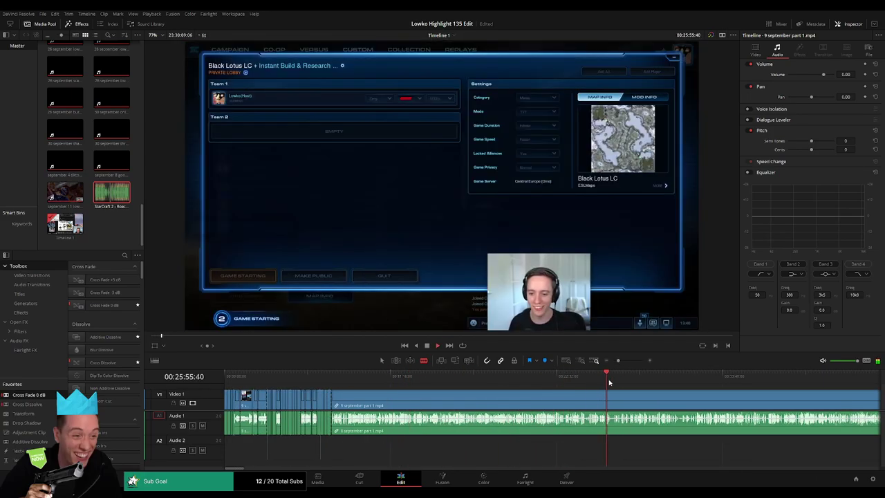
click(687, 380)
click(688, 380)
click(746, 381)
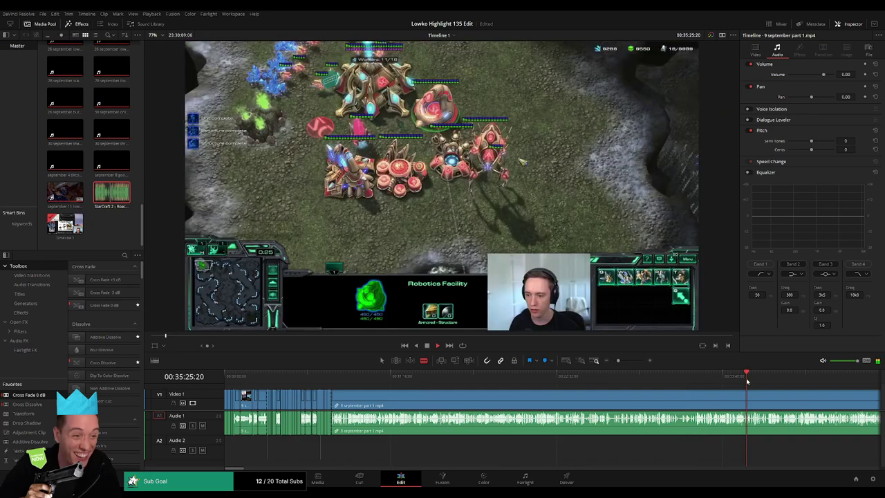
click(638, 380)
key(space)
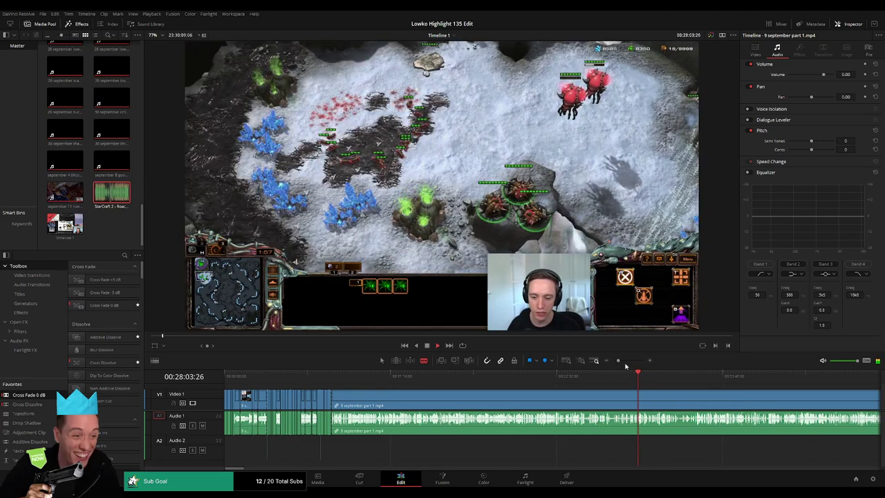
- Trace the Black Lotus map testing backwards from about 00:28:07 to 00:23:51 to find where it begins
drag(617, 360, 622, 360)
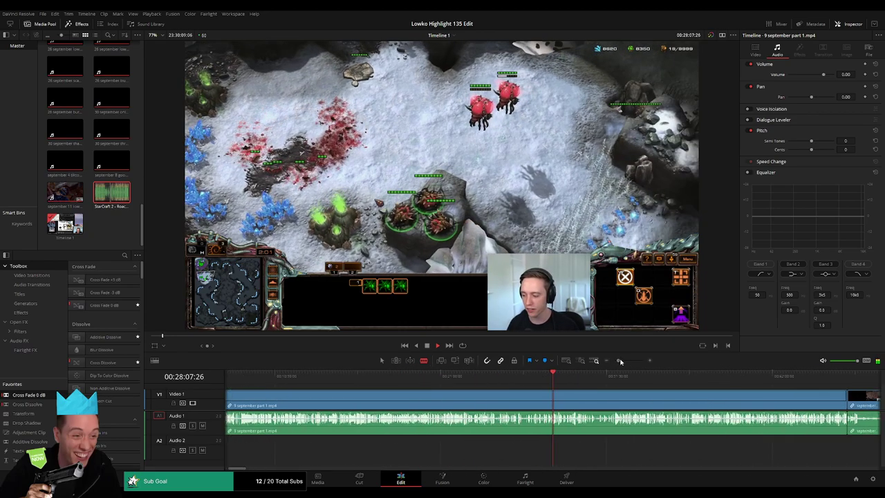
drag(619, 360, 625, 360)
click(355, 376)
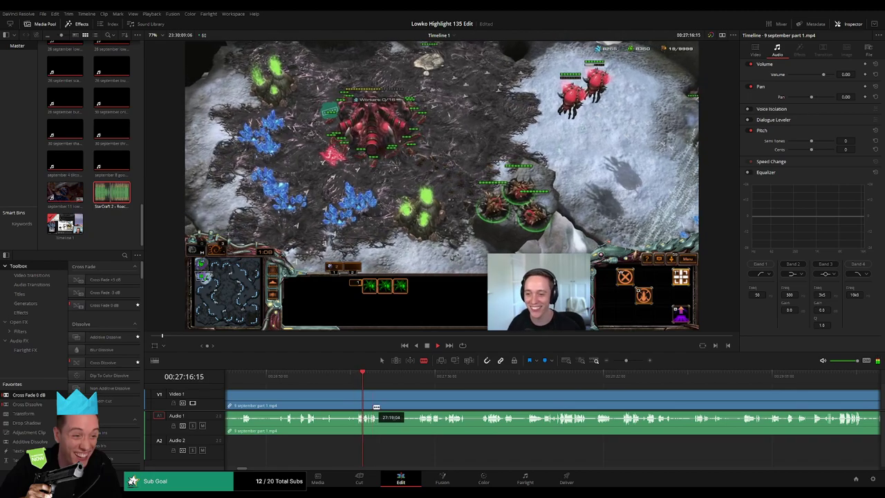
drag(376, 406, 517, 405)
key(space)
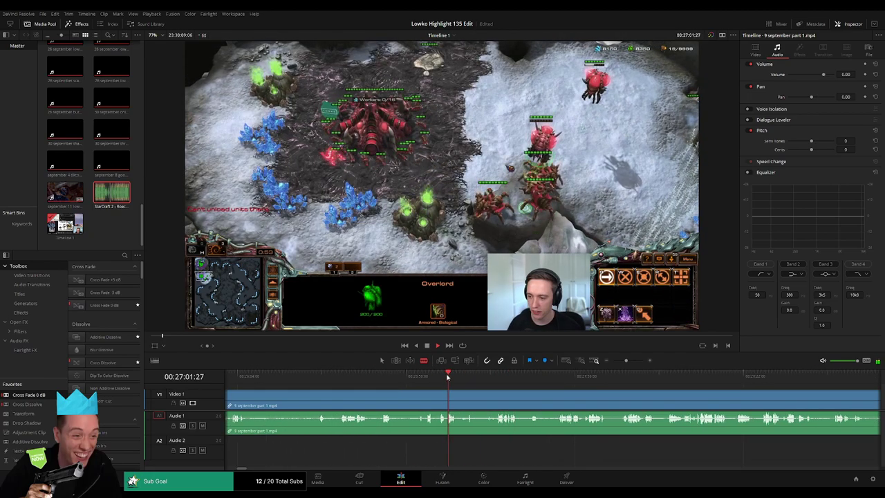
click(344, 376)
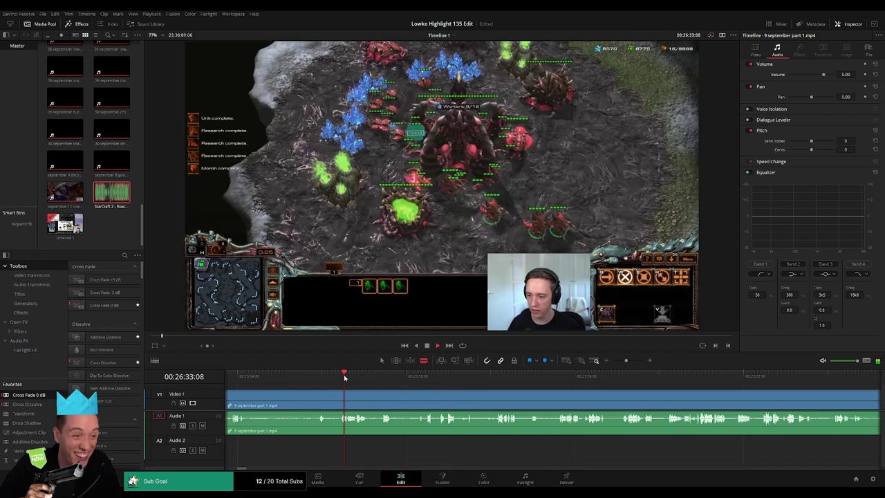
drag(349, 405, 513, 404)
click(369, 376)
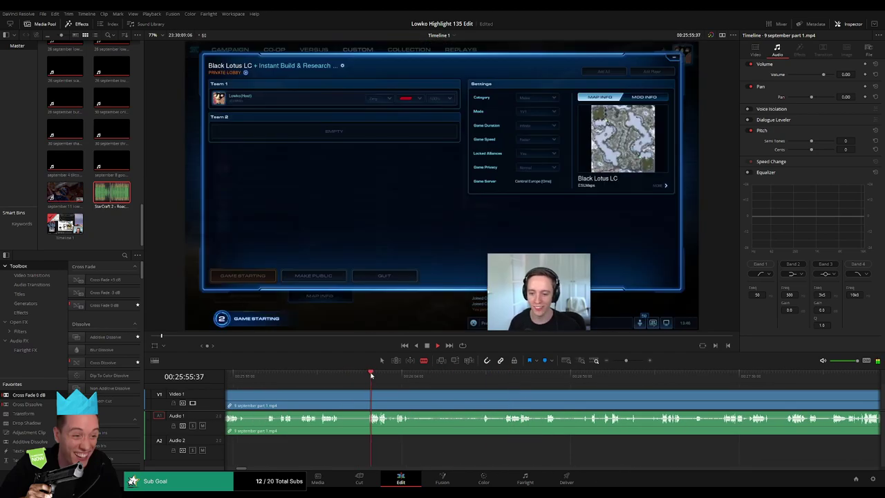
drag(368, 398, 532, 390)
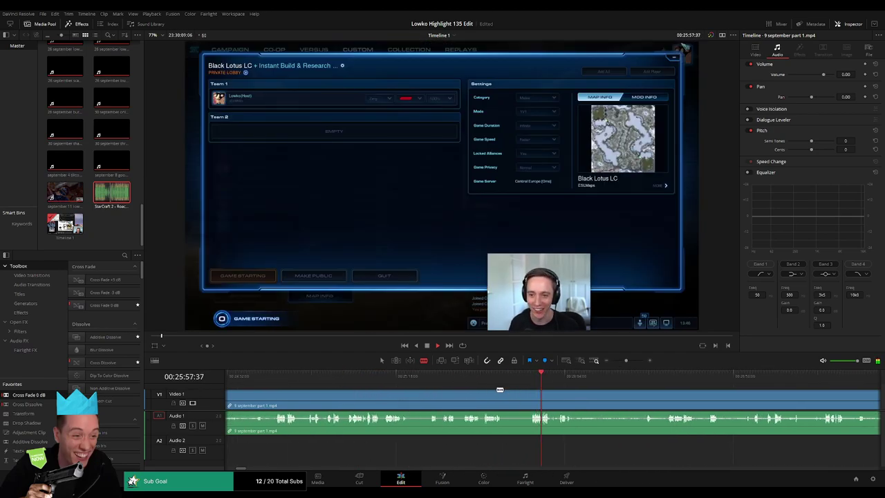
click(463, 378)
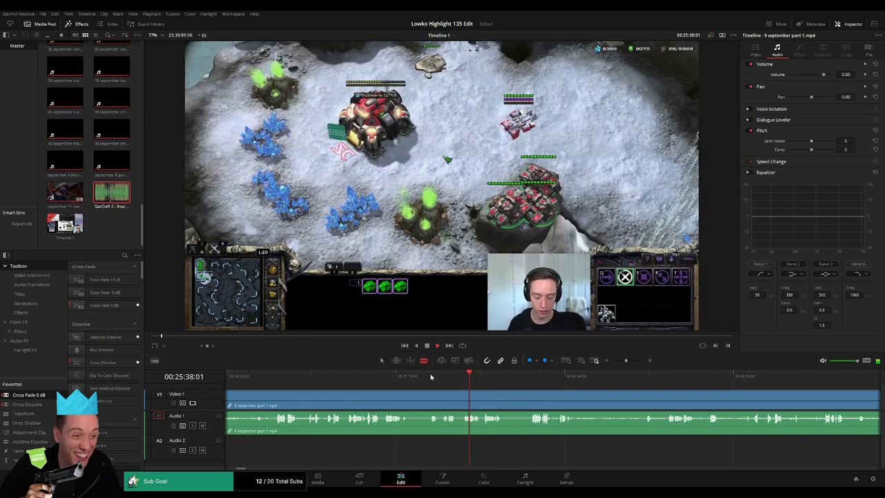
click(432, 376)
click(279, 375)
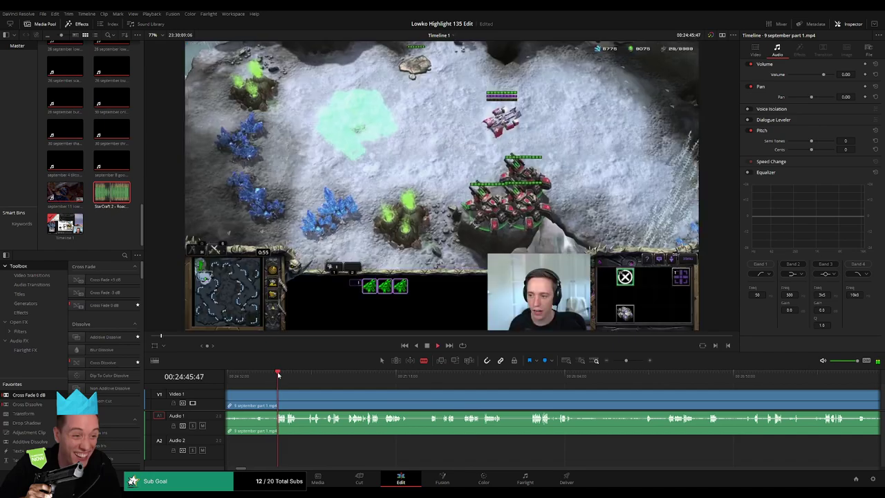
drag(273, 406, 529, 397)
click(336, 376)
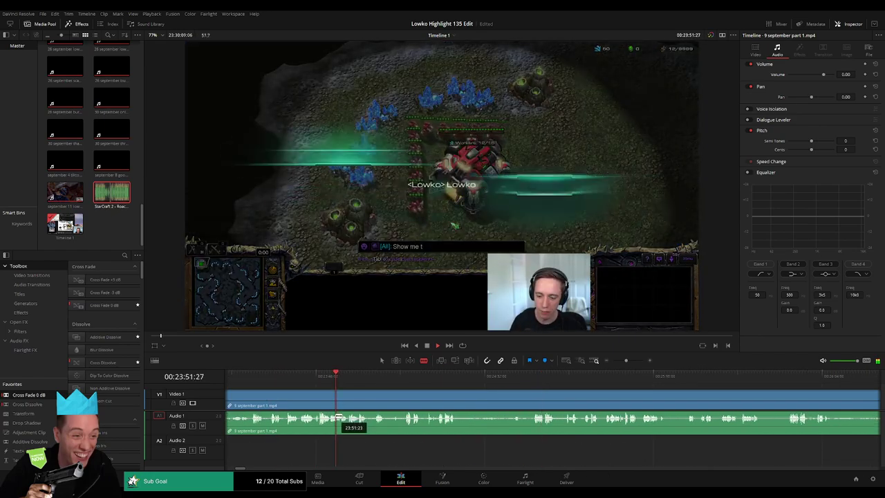
- Search between about 00:23:29 and 00:21:52 for the opening of the Black Lotus Reddit post
click(431, 376)
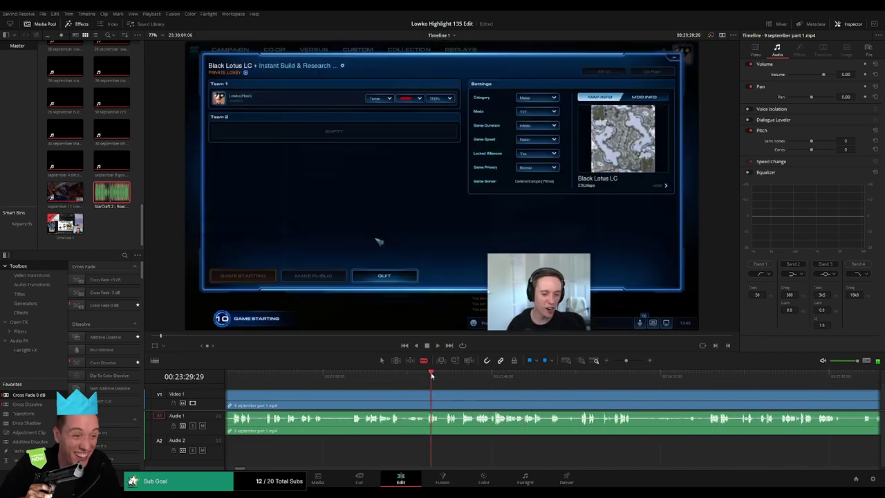
click(352, 377)
drag(377, 396, 558, 389)
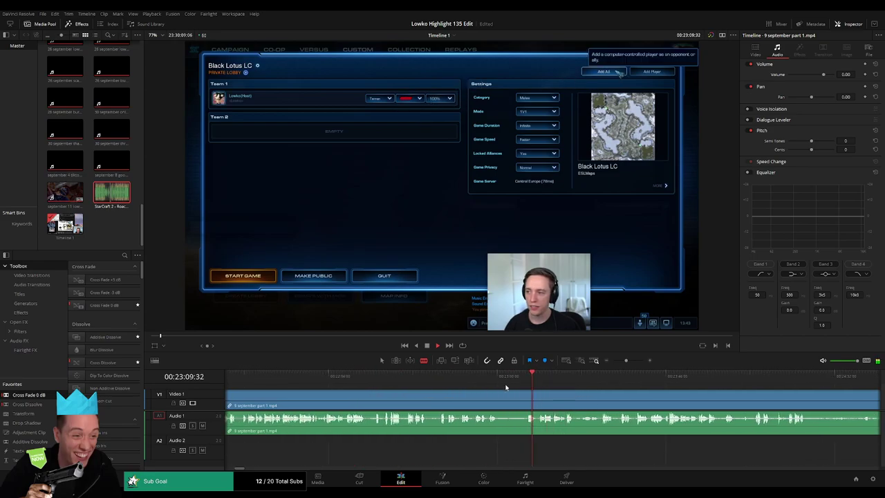
click(390, 376)
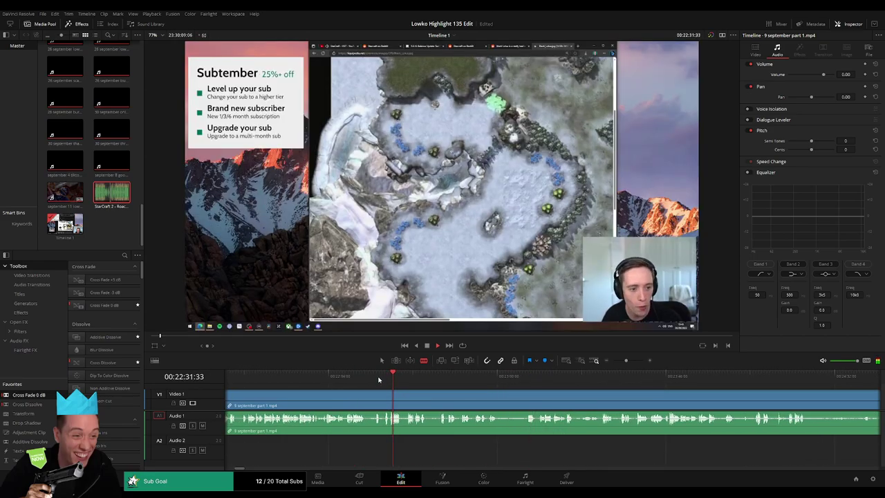
click(378, 378)
click(350, 378)
drag(358, 393, 494, 389)
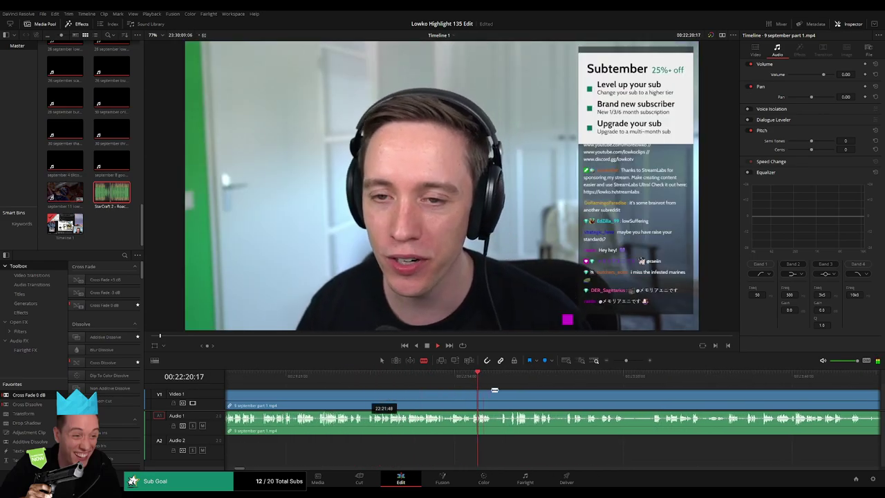
click(469, 378)
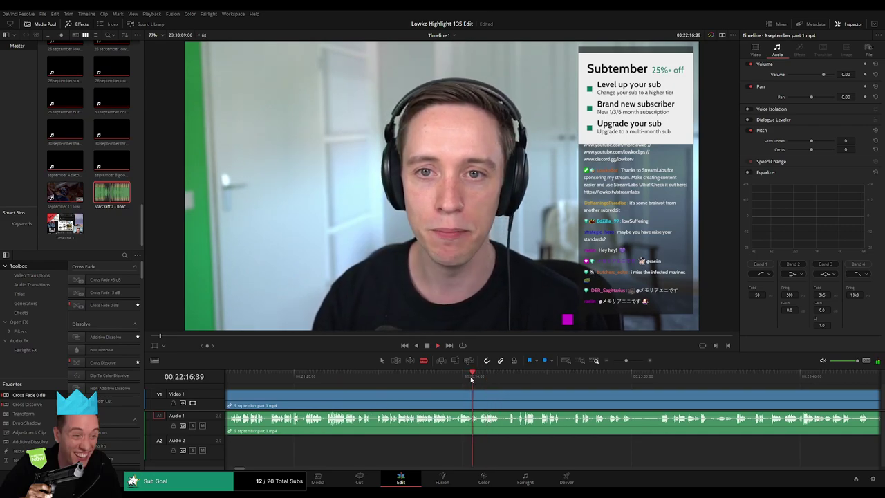
click(427, 376)
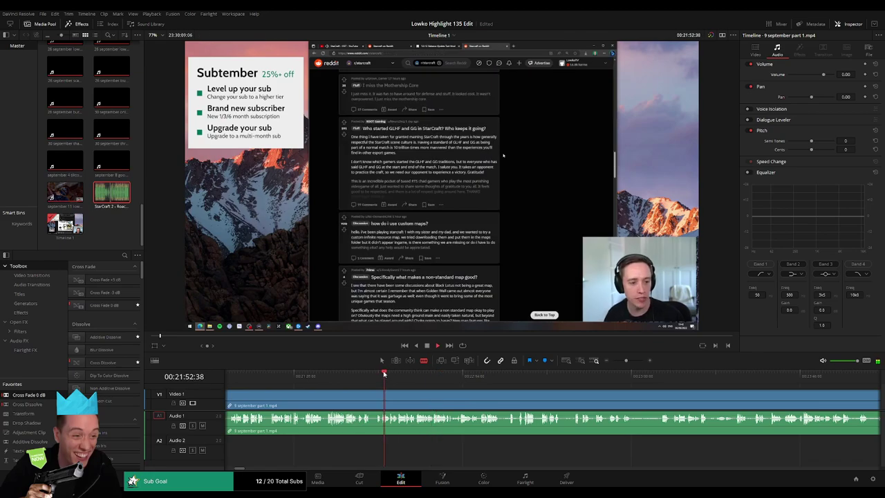
click(404, 374)
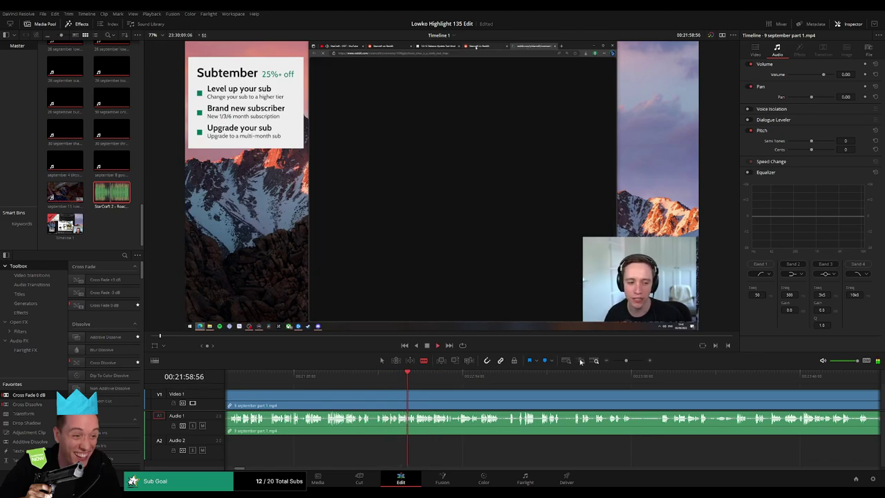
- Split the clip at about 00:21:57, before the Black Lotus post opens, and ripple delete the footage back to about 00:07:16
click(631, 361)
click(595, 376)
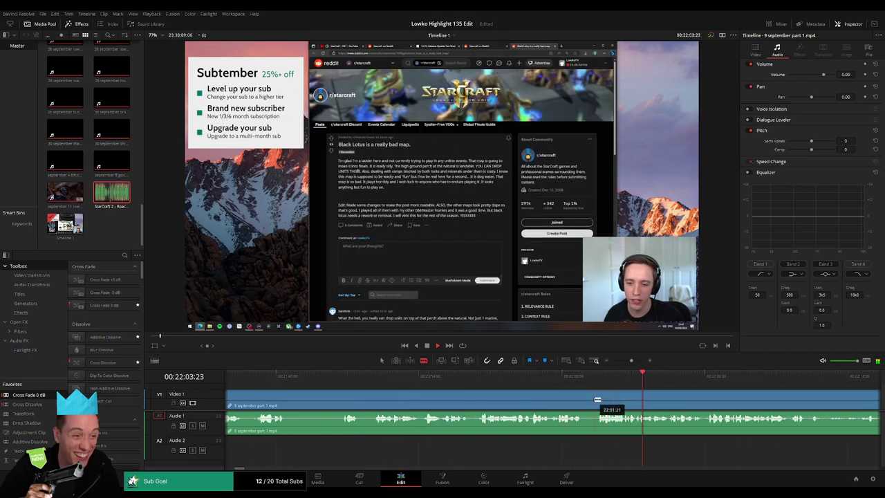
click(476, 375)
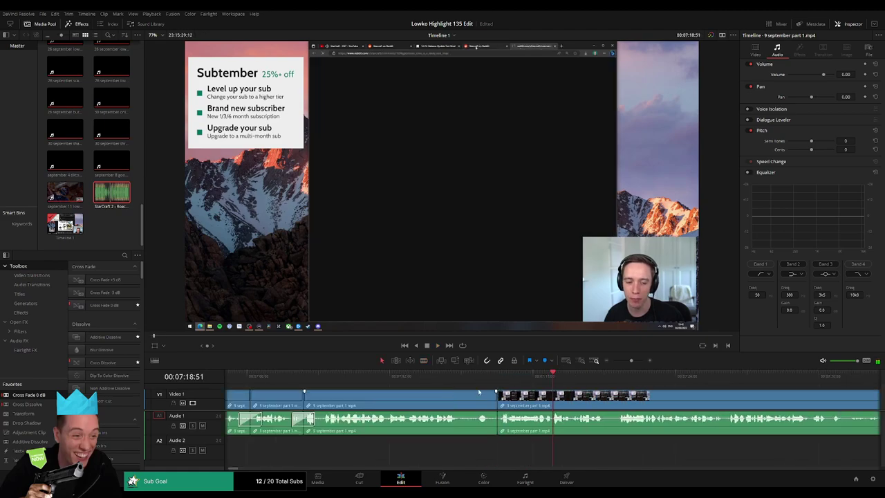
- Ripple delete the stretch between about 00:07:44 and 00:07:47, around opening the Black Lotus map image, and cross fade the audio join
key(space)
scroll(408, 388, right, 3)
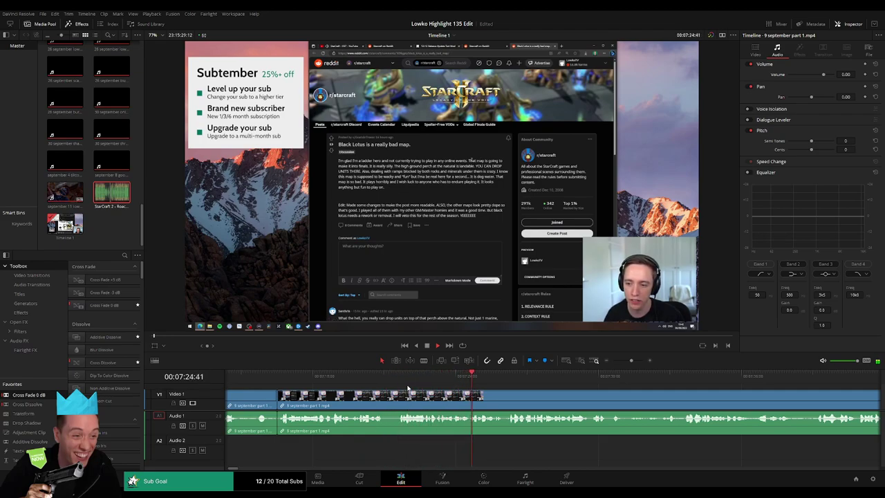
scroll(606, 393, right, 2)
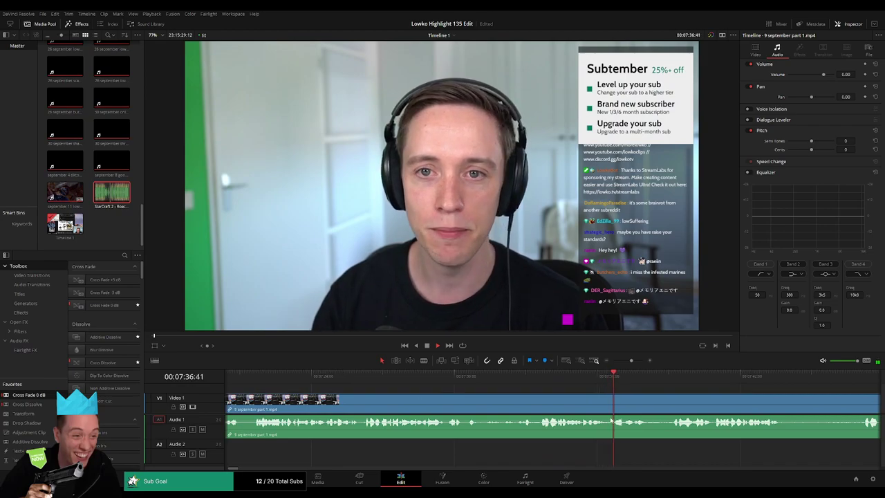
drag(611, 420, 360, 413)
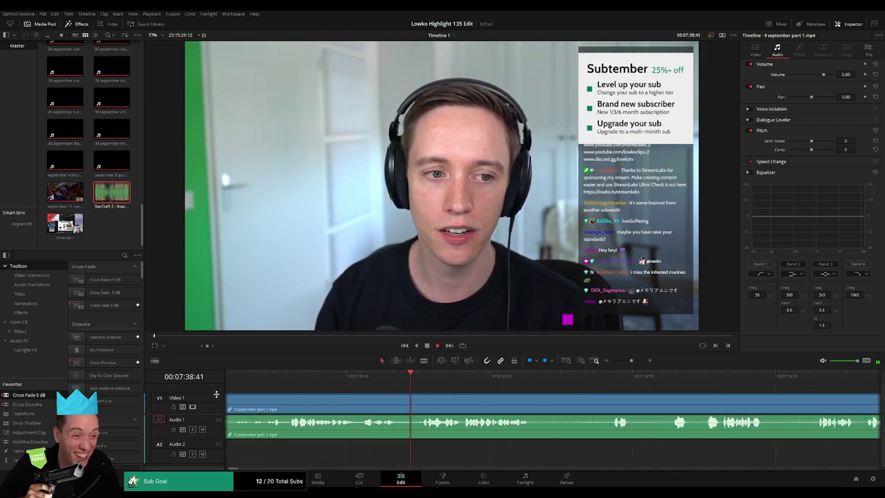
mouse_move(216, 395)
mouse_down()
mouse_move(210, 406)
mouse_move(212, 388)
mouse_up()
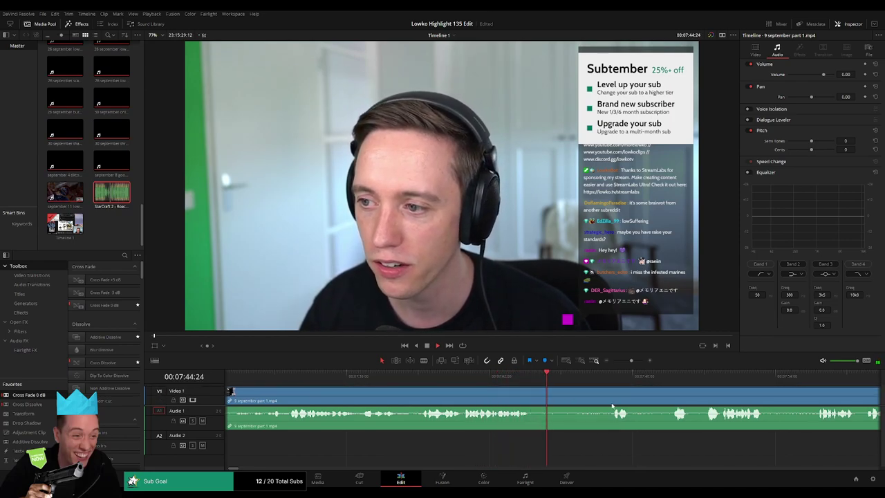
scroll(611, 406, right, 3)
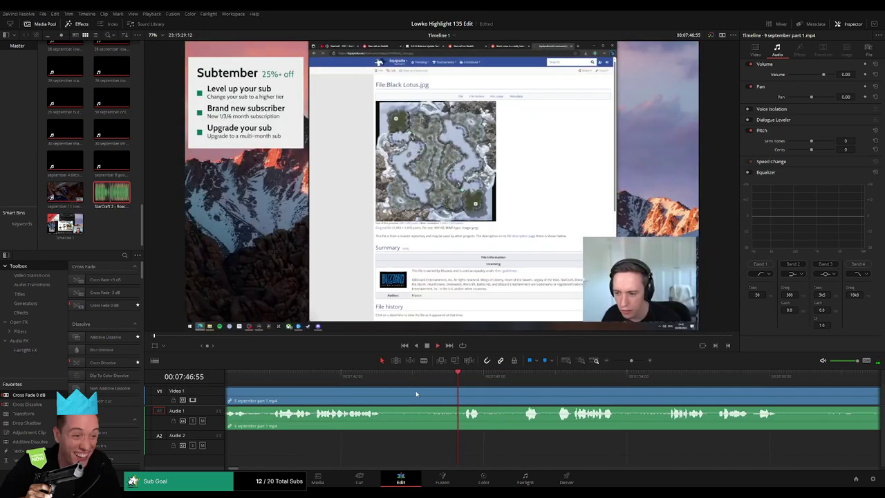
key(b)
click(391, 394)
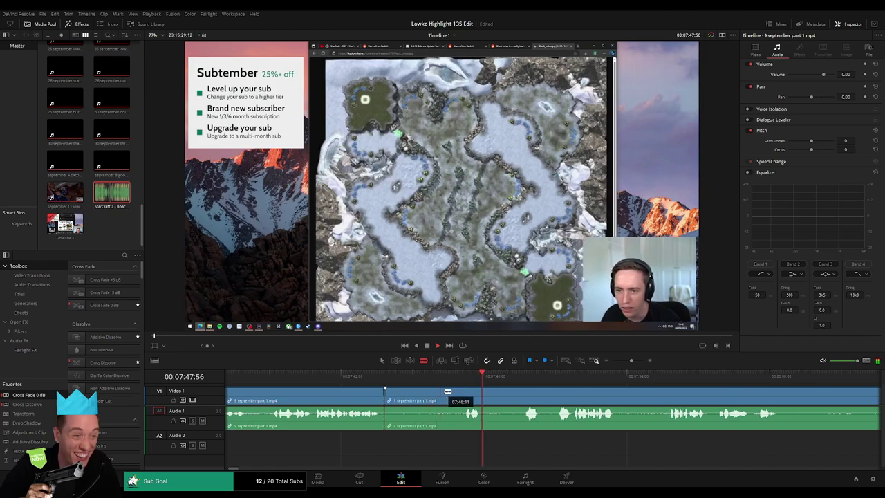
click(462, 393)
key(a)
click(430, 400)
key(Delete)
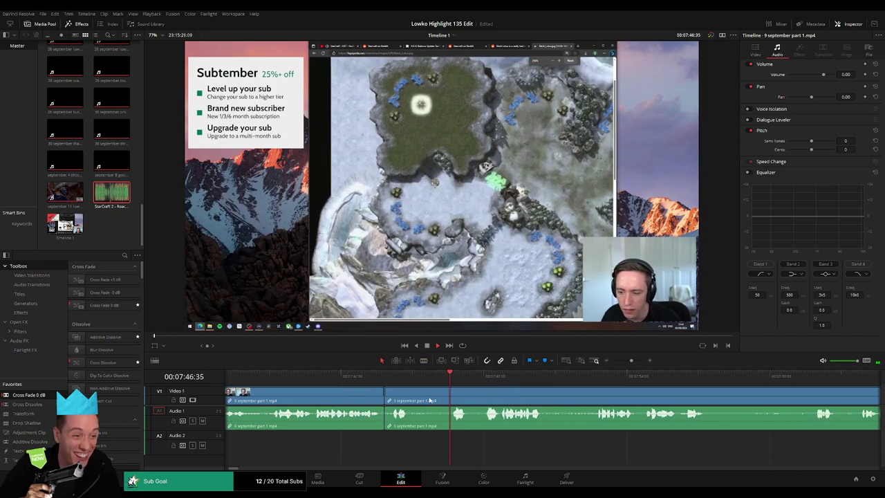
drag(29, 395, 384, 414)
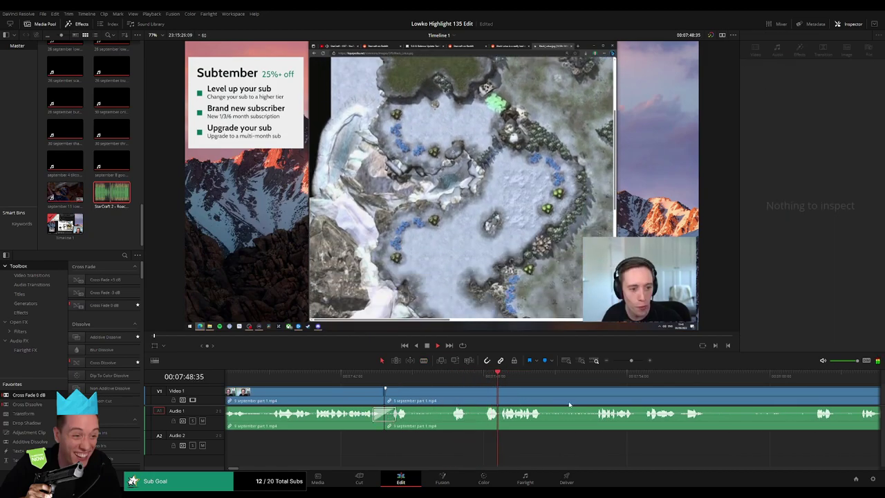
- Ripple delete the pause between about 00:07:51 and 00:07:53 in the map image discussion and cross fade the audio join
drag(569, 403, 430, 397)
click(421, 400)
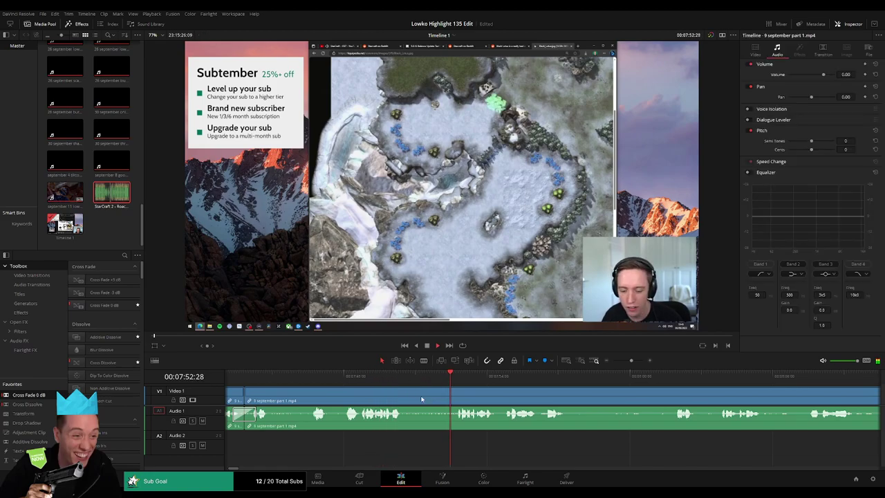
click(456, 396)
key(a)
click(430, 400)
key(Delete)
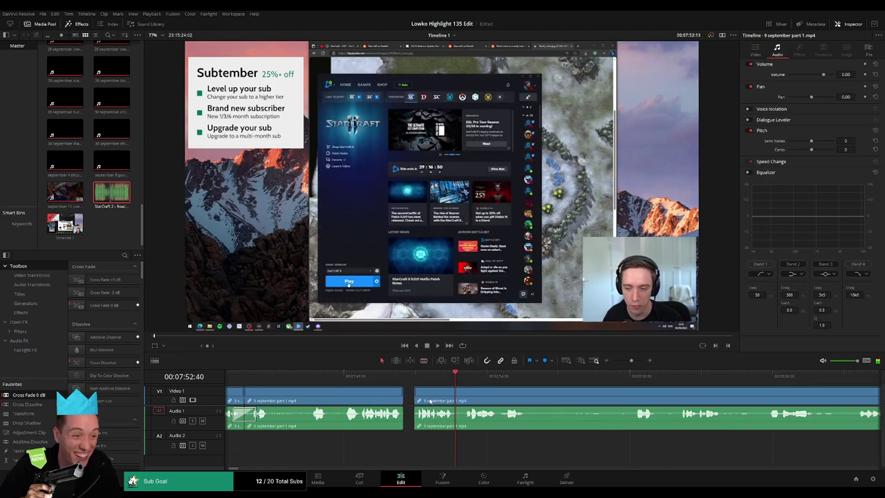
drag(398, 420, 404, 418)
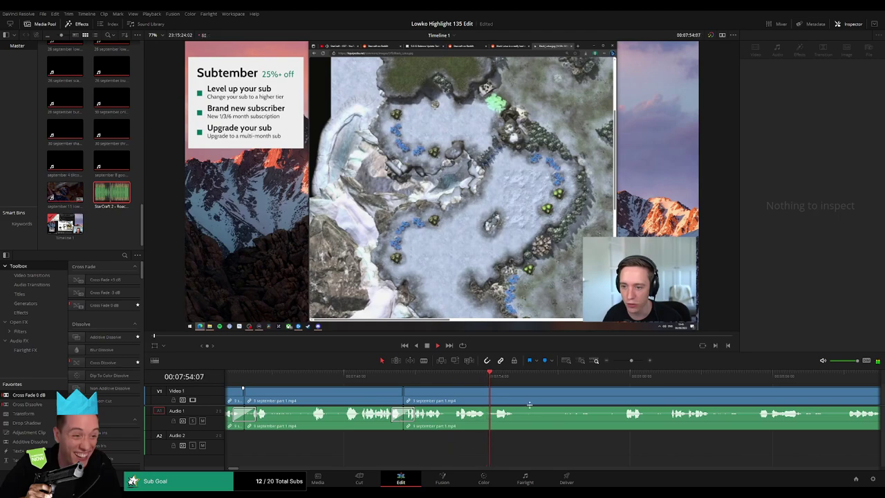
- Search the footage between about 00:07:55 and 00:09:25 for the start of the Medivac gameplay on the Black Lotus map
scroll(529, 405, right, 3)
key(space)
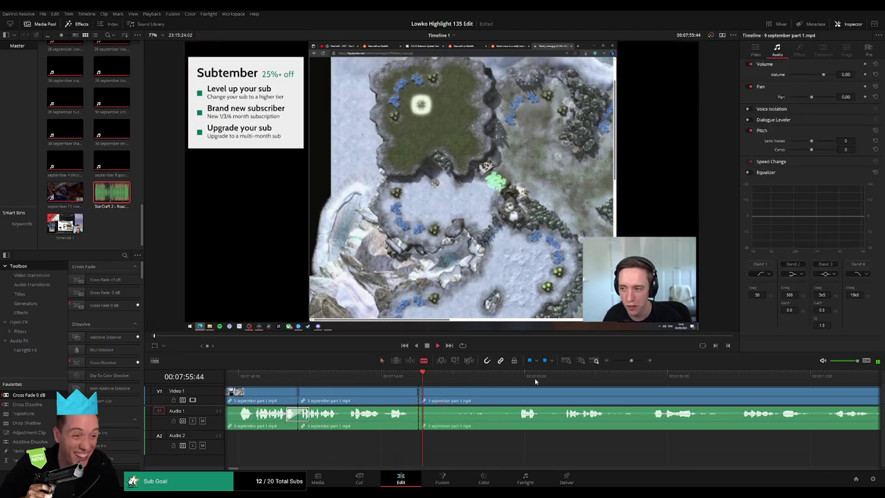
click(631, 375)
click(772, 376)
drag(631, 360, 623, 360)
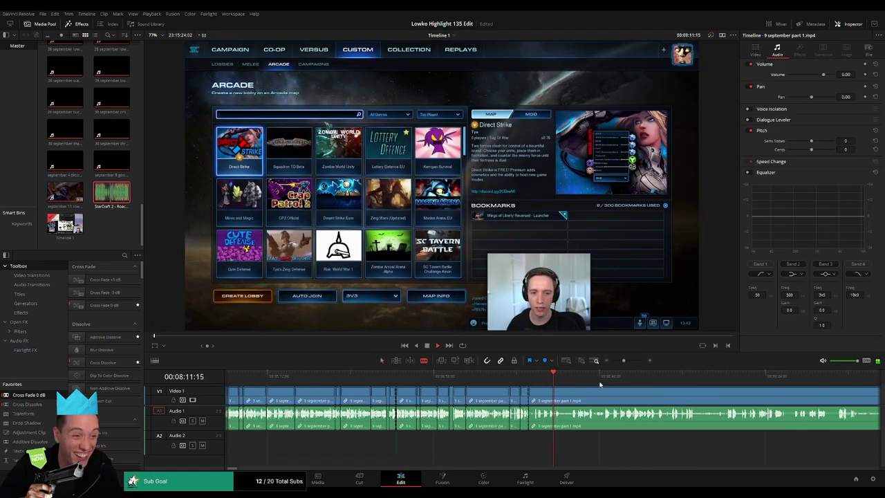
click(612, 378)
click(666, 378)
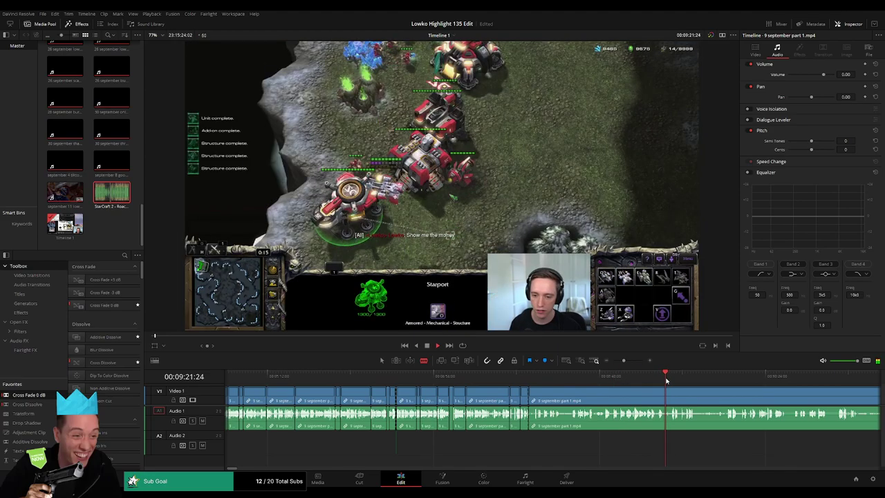
drag(623, 360, 629, 362)
click(574, 382)
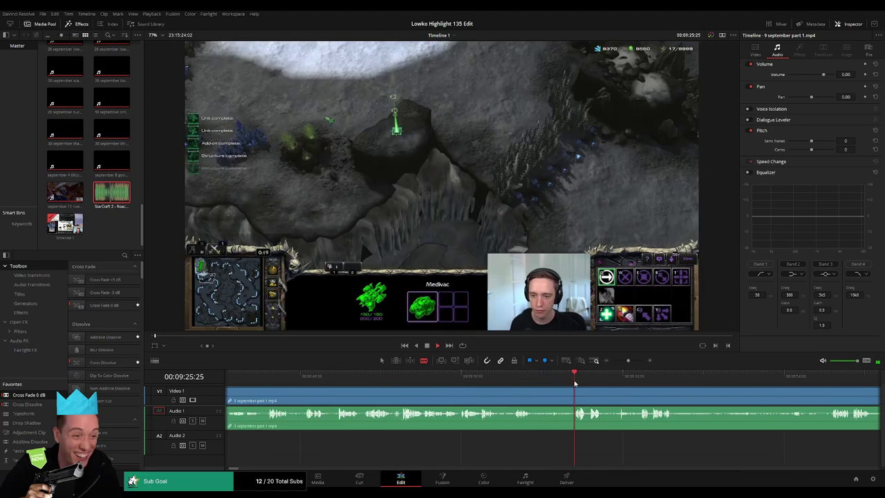
click(516, 382)
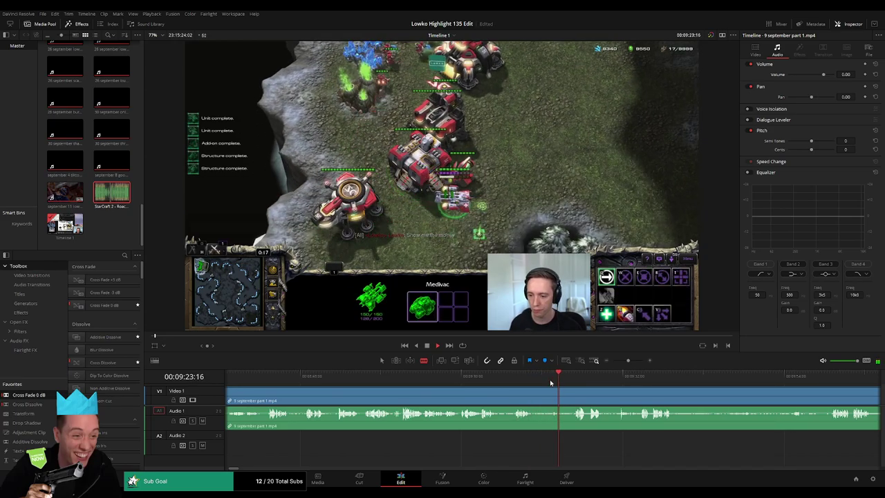
- Split the clip at about 00:09:22, ripple delete the footage back to about 00:07:55, and cross fade the audio join
click(550, 400)
key(a)
click(521, 399)
key(Delete)
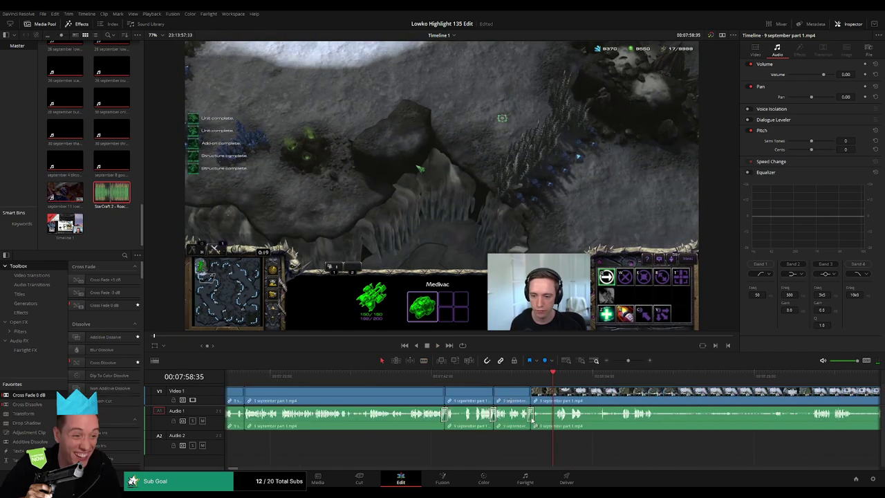
- Review the Medivac and siege tank gameplay from about 00:07:58 to 00:08:37 for sections to cut
key(space)
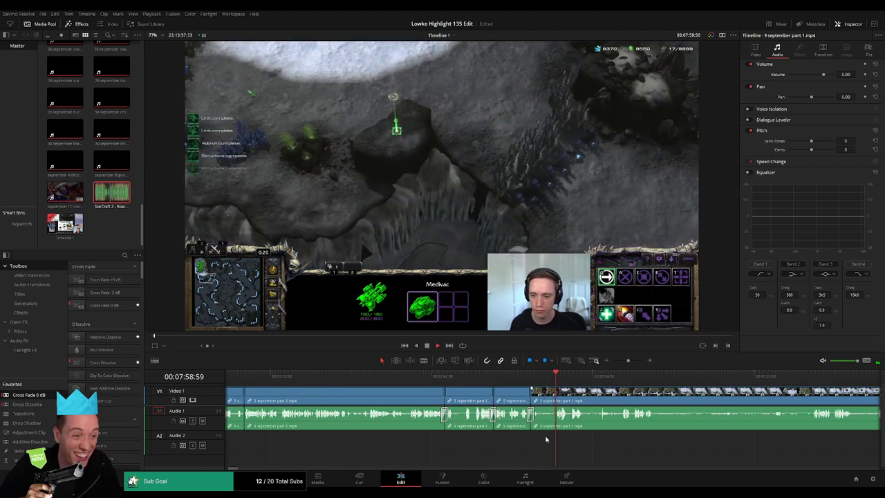
drag(194, 406, 193, 417)
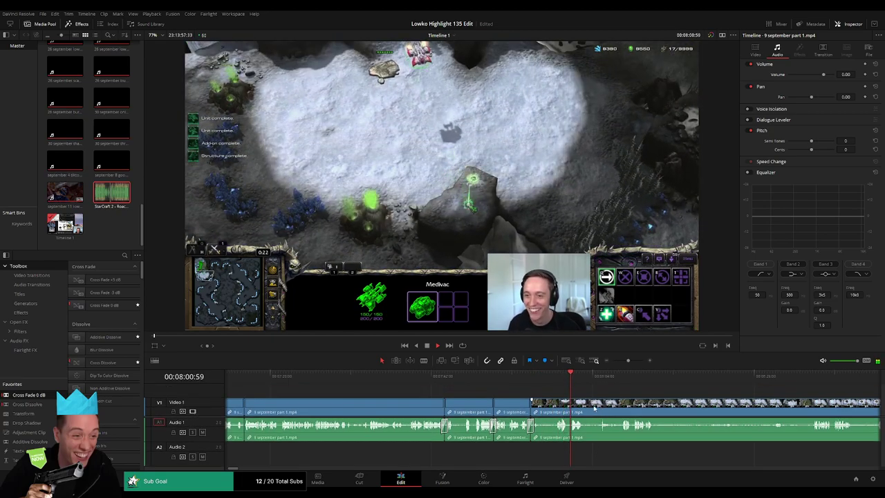
scroll(445, 403, right, 3)
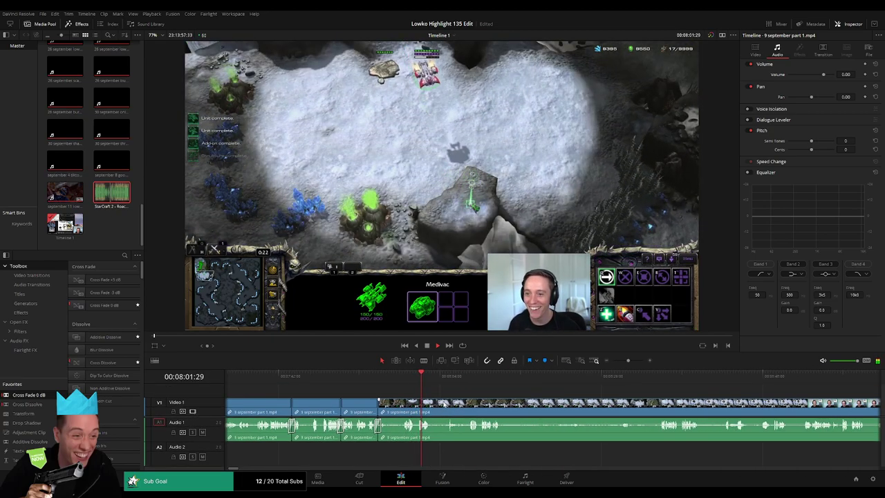
key(Up)
click(453, 388)
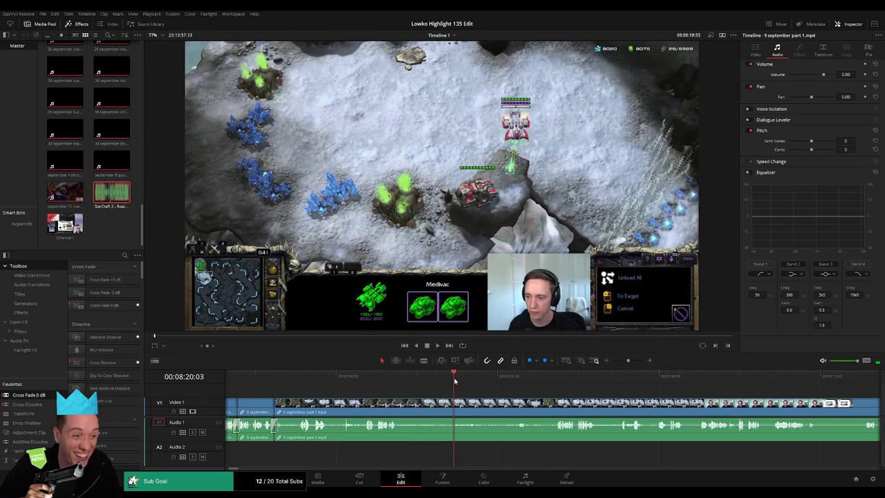
drag(471, 379, 551, 378)
key(space)
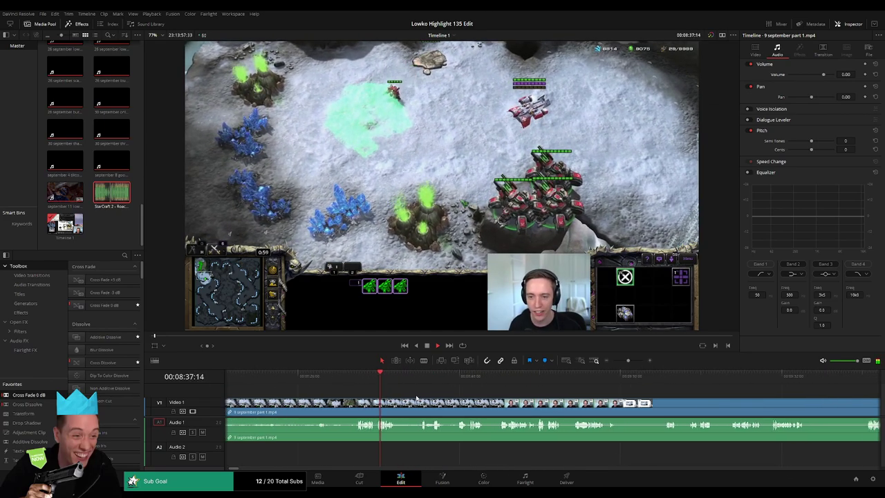
- Ripple delete the pause in the siege tank gameplay between about 00:08:46 and 00:08:49
drag(395, 378, 415, 378)
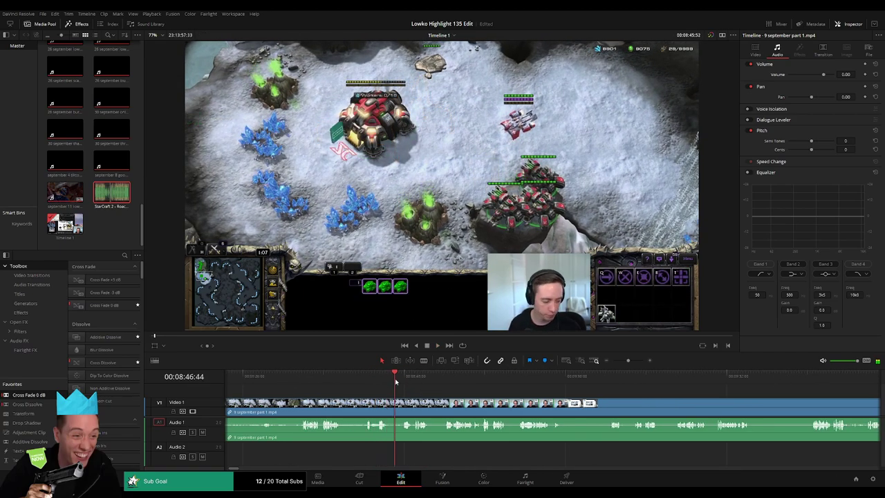
drag(395, 381, 403, 381)
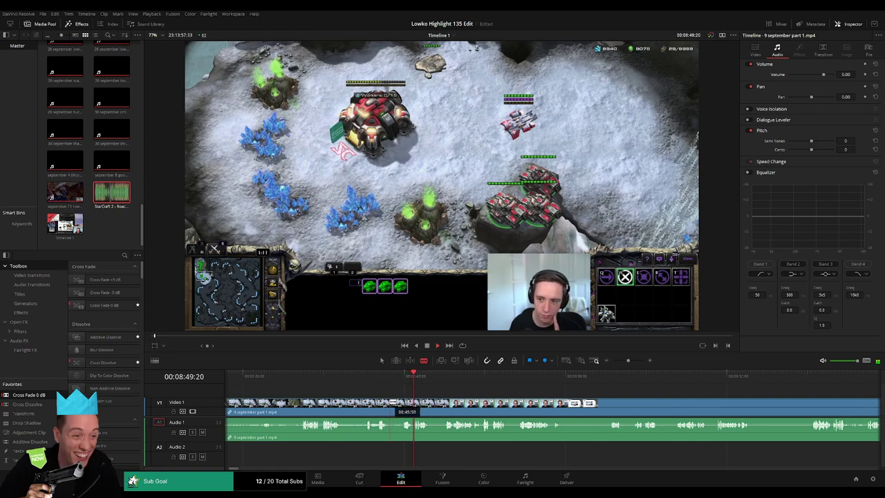
click(391, 401)
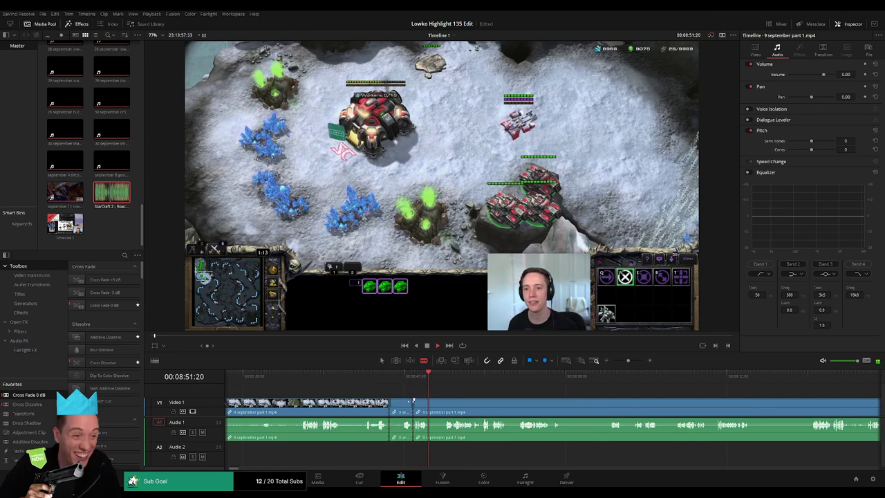
key(Delete)
- Split the clip at about 00:08:48 and 00:08:50, around the change to the webcam view, and ripple delete the piece between
key(b)
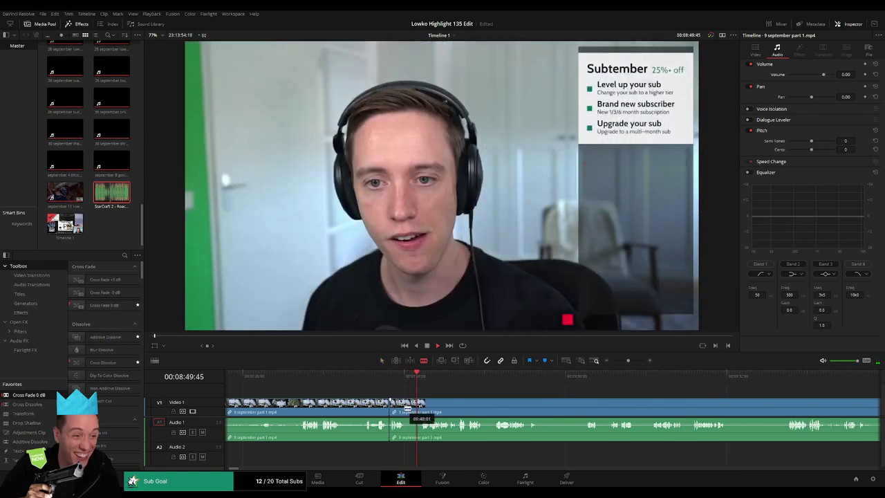
click(407, 402)
drag(423, 405, 424, 406)
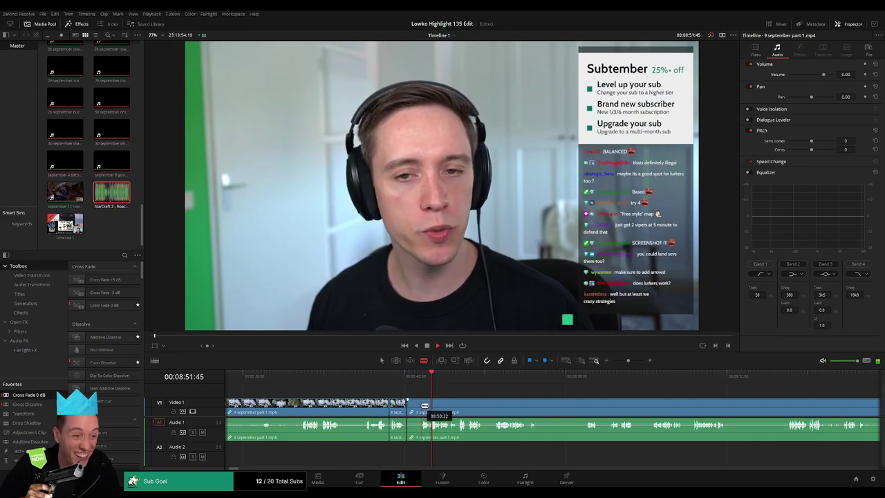
key(Delete)
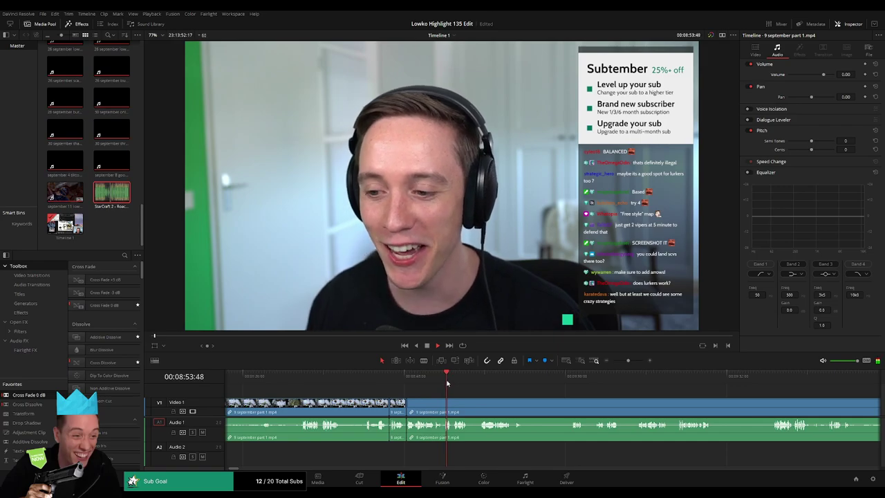
- Ripple delete the pause between about 00:08:57 and 00:08:58 in the full-screen webcam section
drag(474, 381, 478, 382)
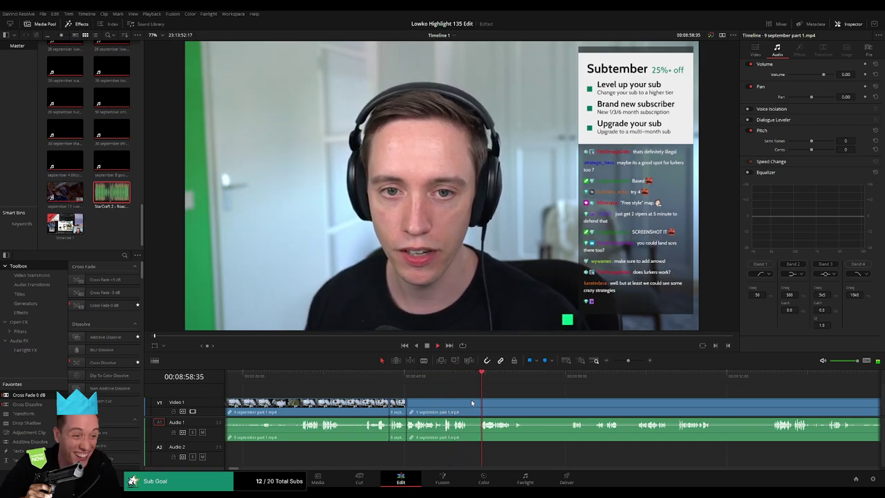
key(b)
click(467, 403)
click(479, 403)
key(a)
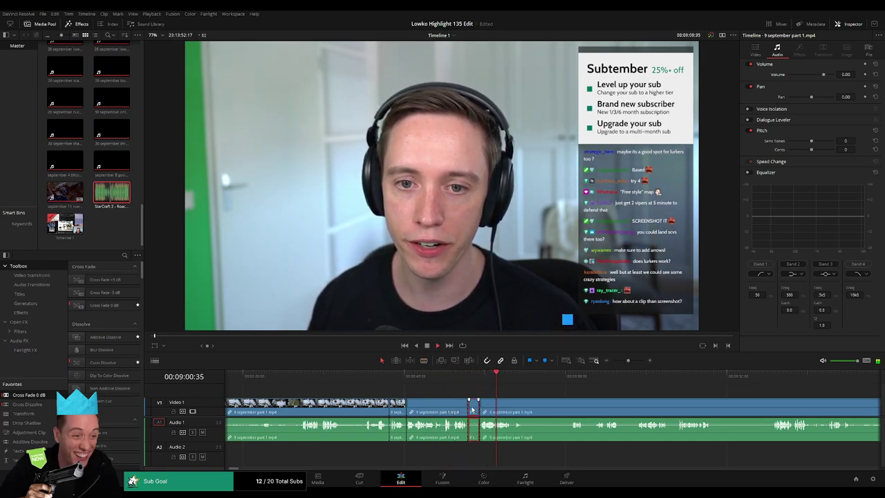
click(472, 406)
key(Delete)
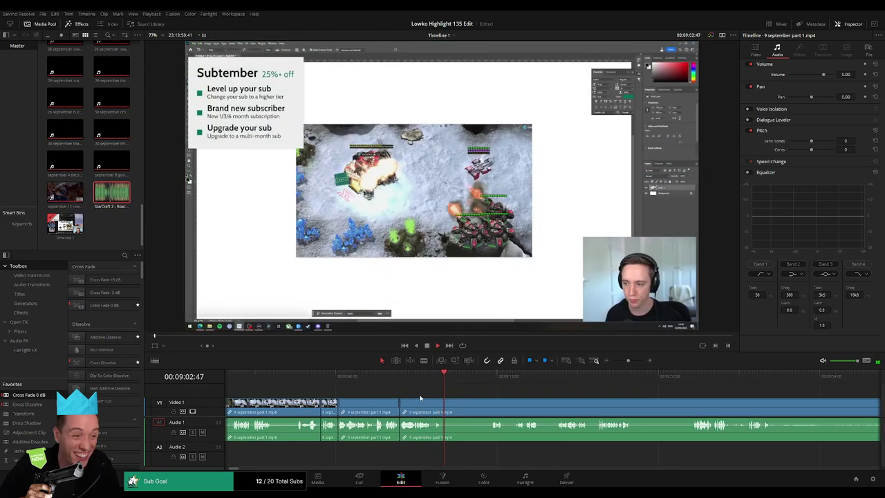
- Ripple delete the Photoshop section between about 00:09:01 and 00:09:09, after the full-screen webcam talk
click(421, 376)
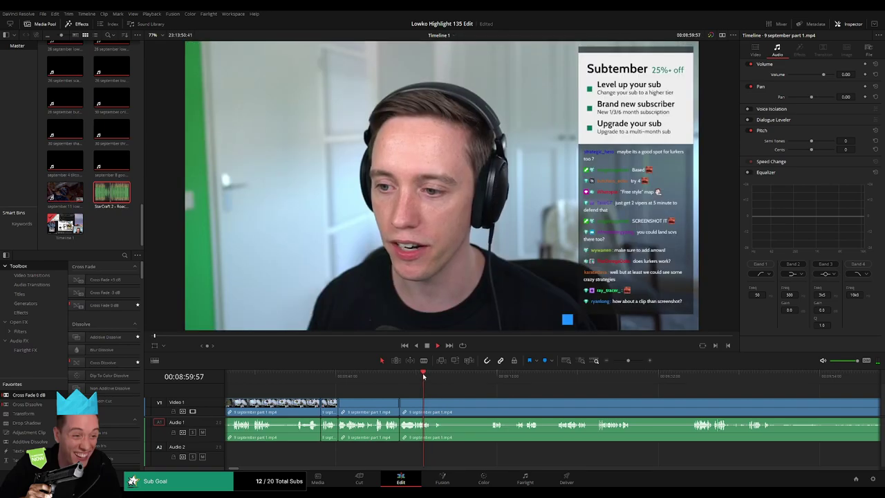
key(b)
click(432, 401)
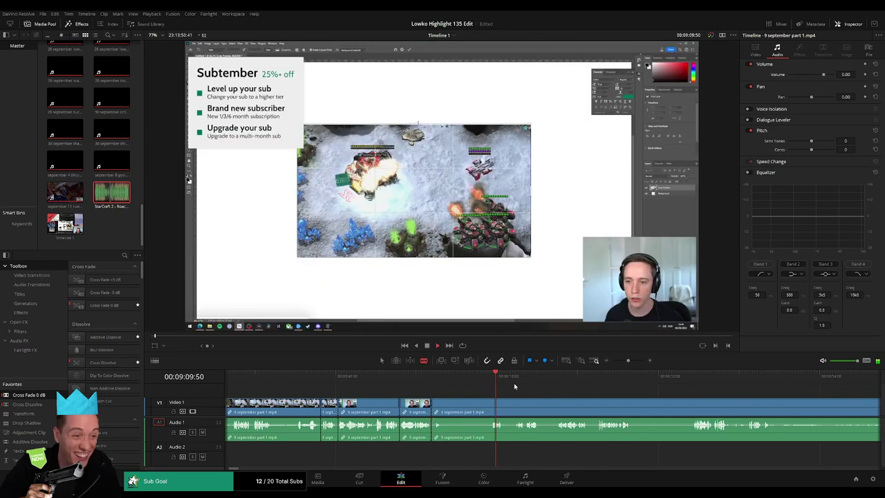
click(524, 381)
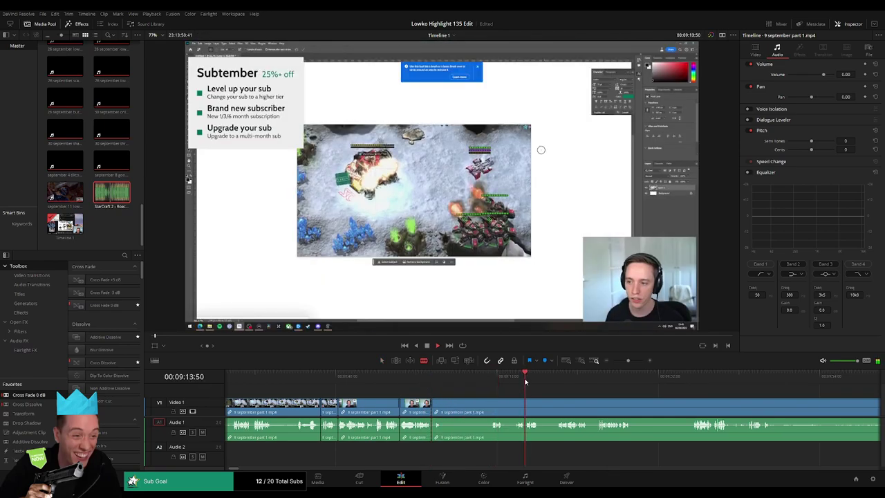
click(493, 410)
key(a)
click(478, 409)
key(BackSpace)
click(476, 409)
key(BackSpace)
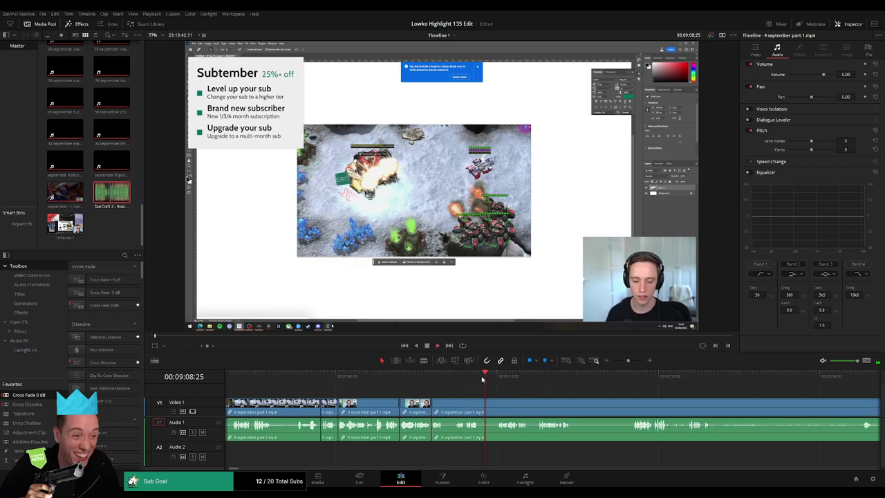
- Split the clip at about 00:09:03 and 00:09:10 and ripple delete the remaining Photoshop footage between the cuts
click(505, 378)
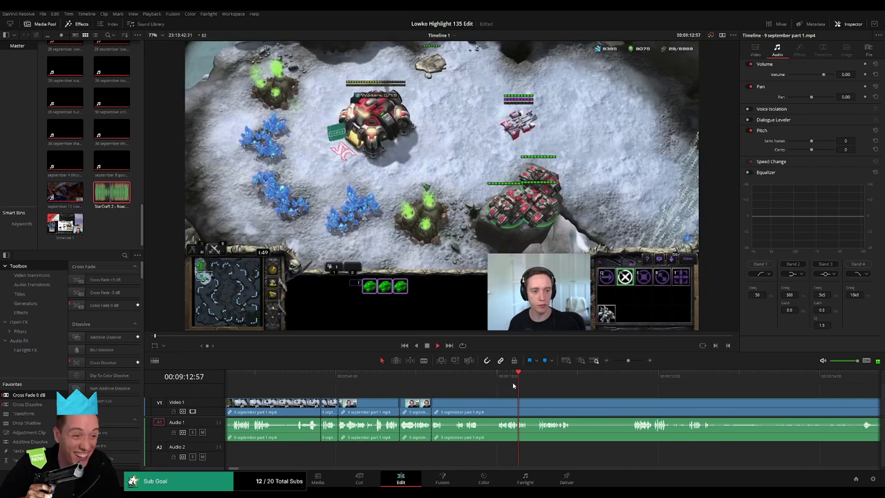
click(536, 379)
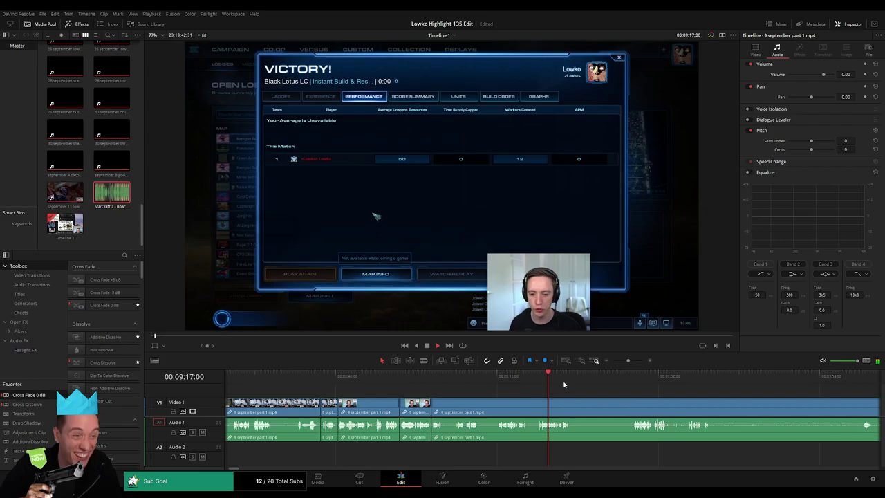
click(436, 379)
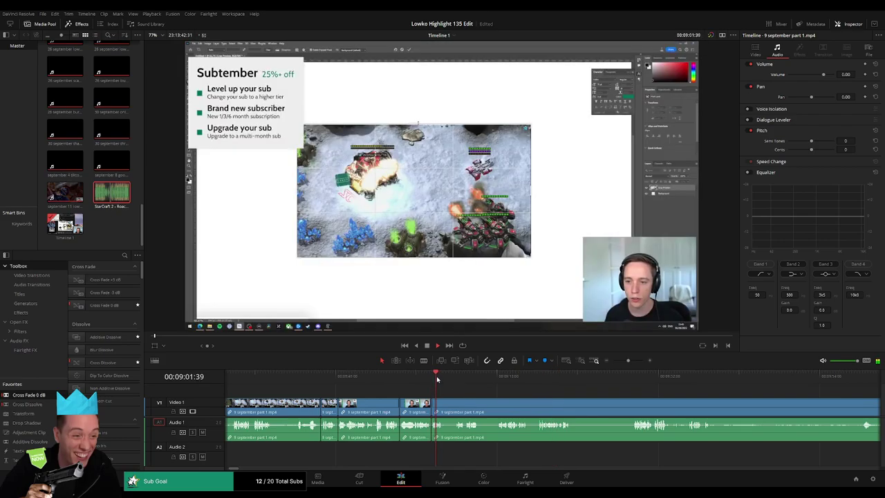
key(b)
click(444, 408)
click(500, 379)
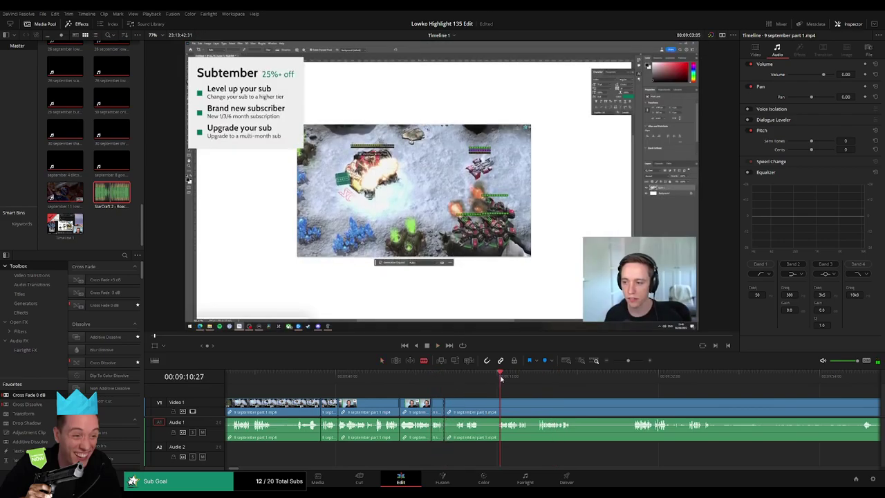
key(space)
click(498, 403)
key(a)
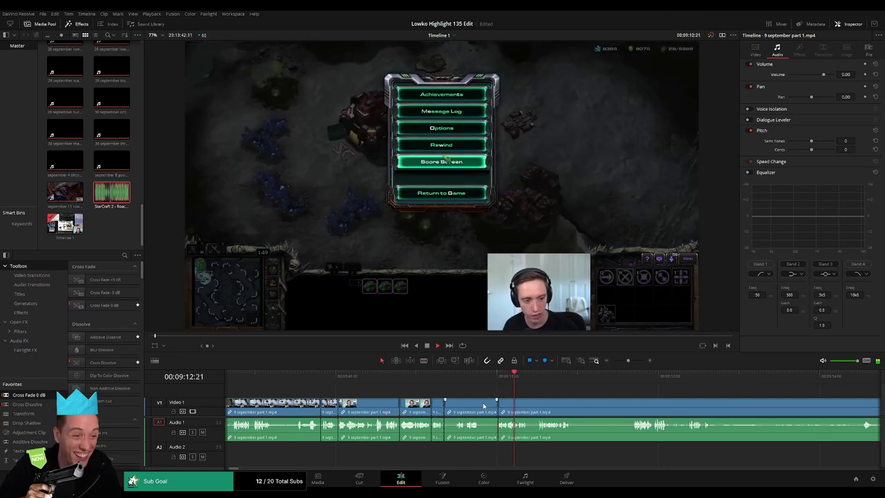
click(483, 405)
key(Delete)
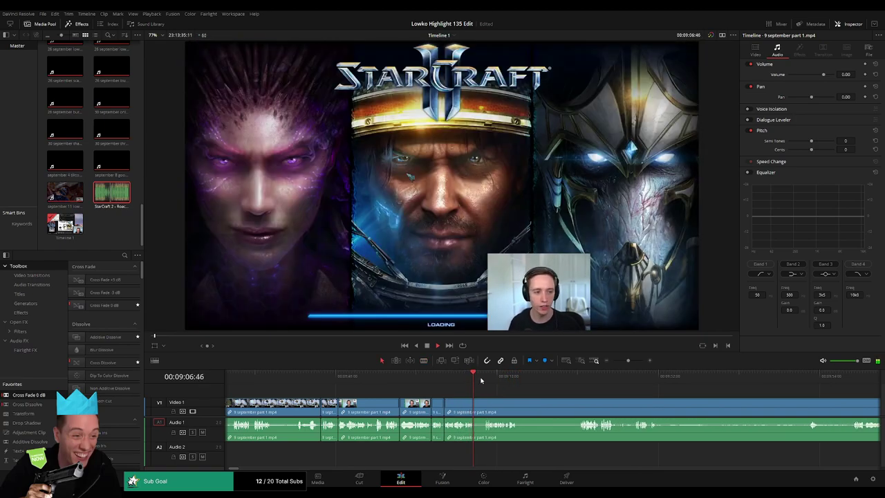
- Ripple delete the stretch between about 00:09:07 and 00:09:08, from the StarCraft loading screen towards the victory screen
click(485, 378)
key(b)
click(474, 404)
click(483, 405)
key(a)
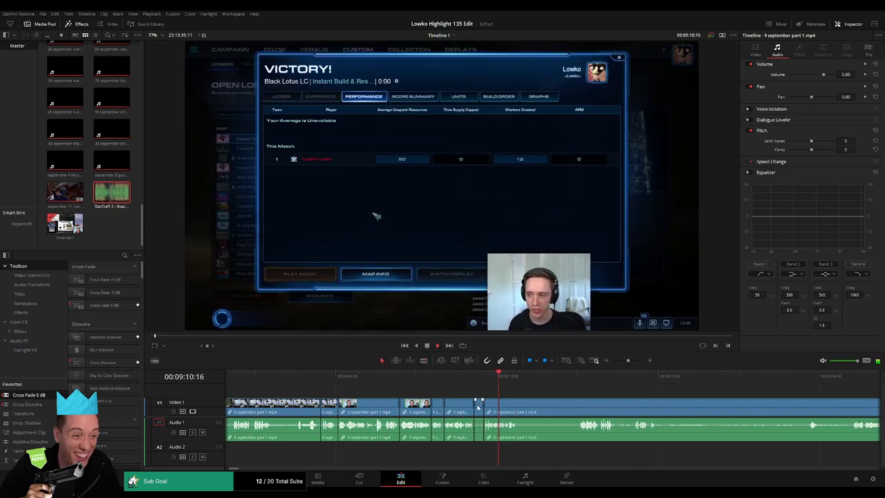
click(478, 407)
key(Delete)
- Ripple delete the Black Lotus lobby wait between about 00:09:11 and 00:09:20 and check playback past the join
drag(546, 403, 427, 392)
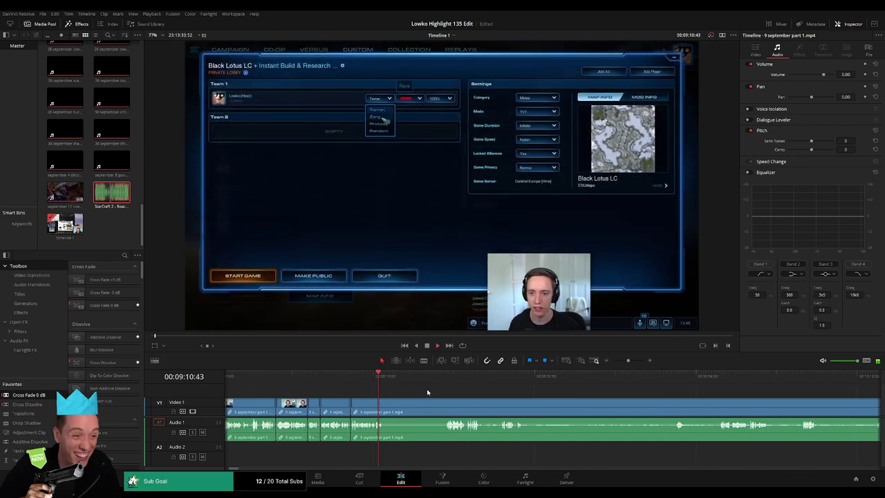
key(ctrl+b)
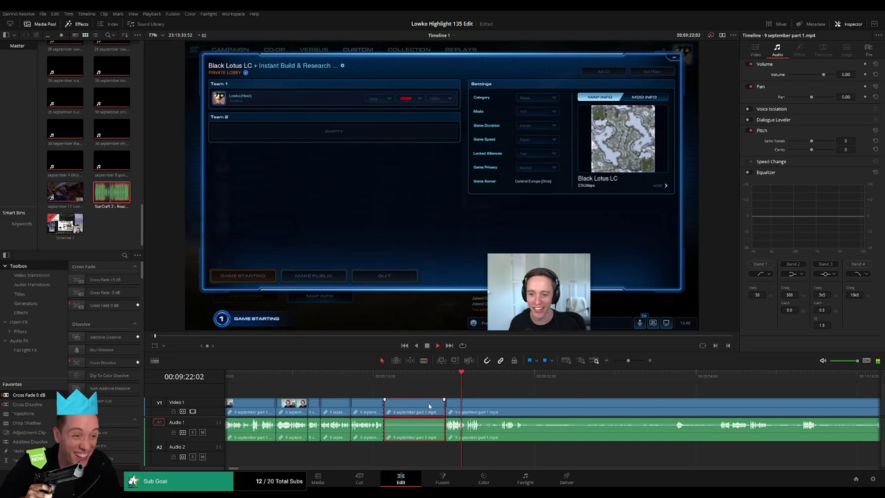
key(Delete)
click(405, 379)
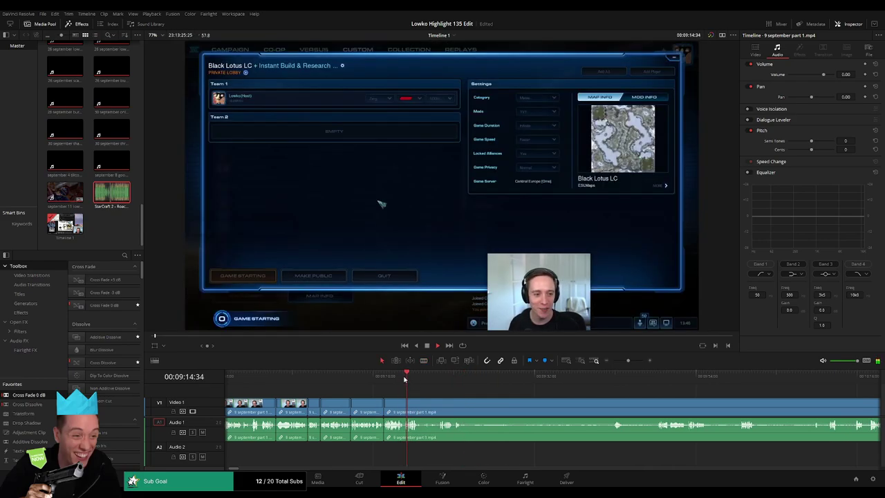
drag(420, 378, 435, 377)
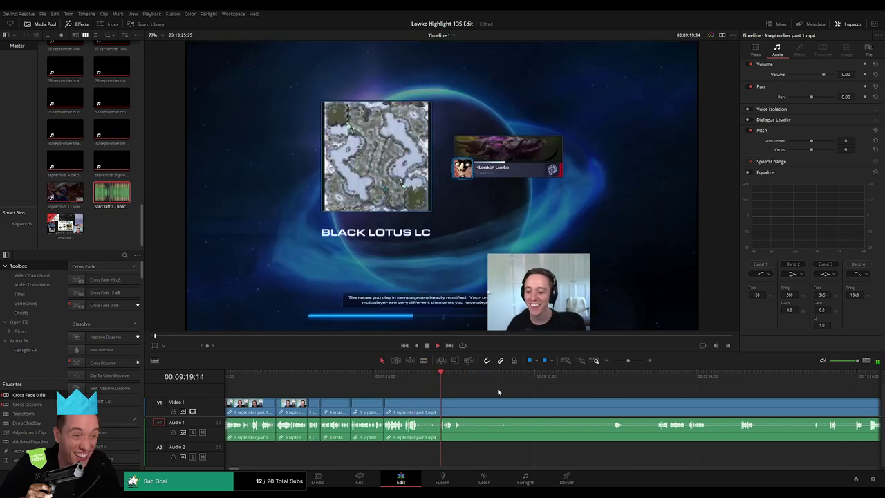
- Ripple delete the stretch between about 00:09:17 and 00:09:43, from the Black Lotus loading screen into the game, and cross fade the audio join
drag(498, 392, 428, 395)
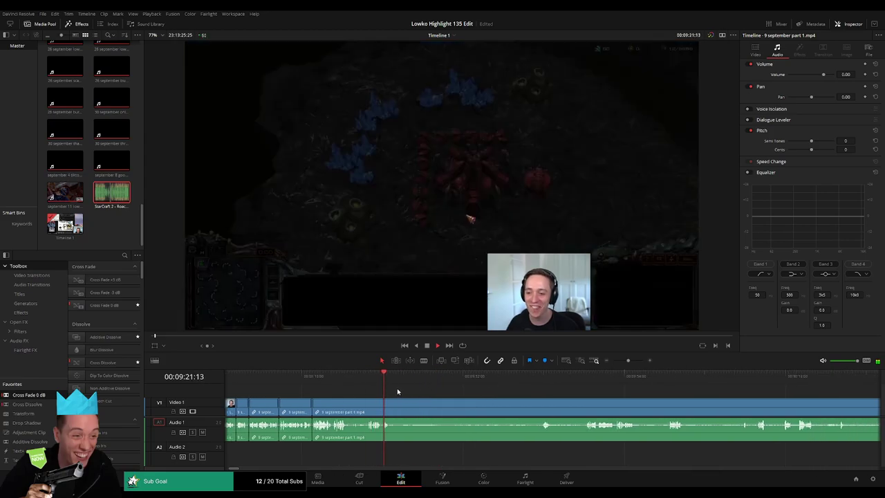
click(339, 379)
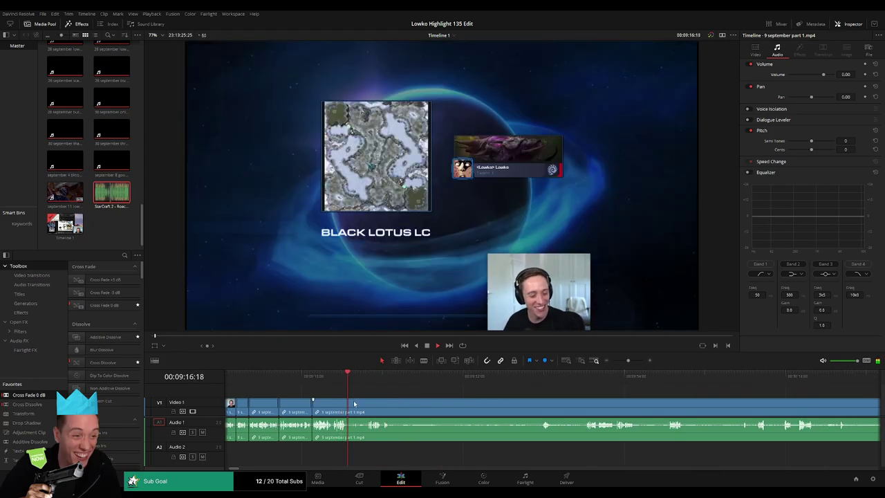
drag(409, 376, 538, 378)
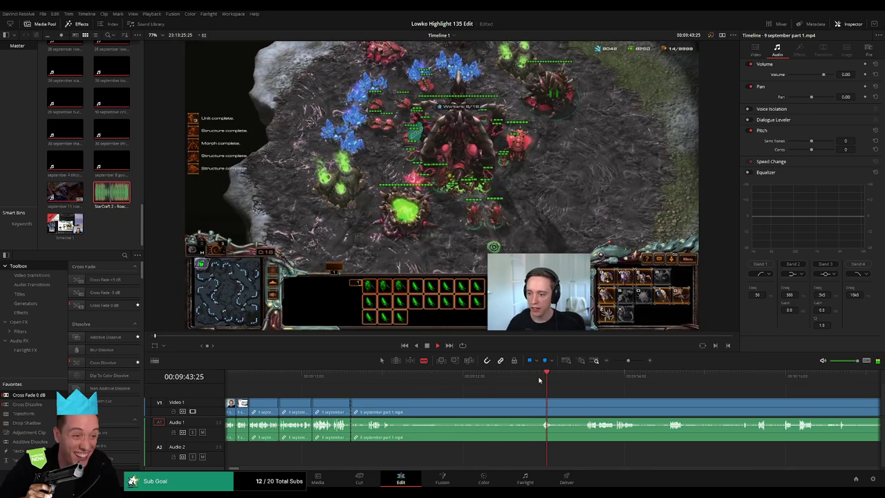
click(542, 412)
key(a)
click(496, 406)
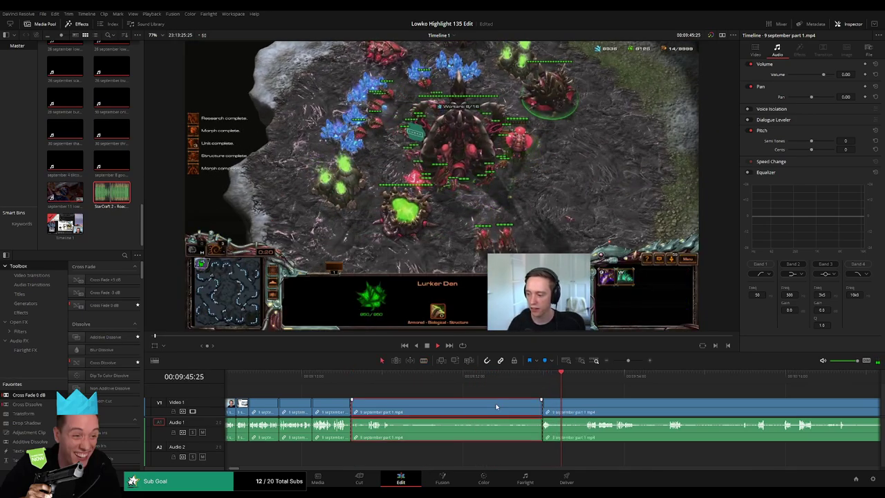
key(Delete)
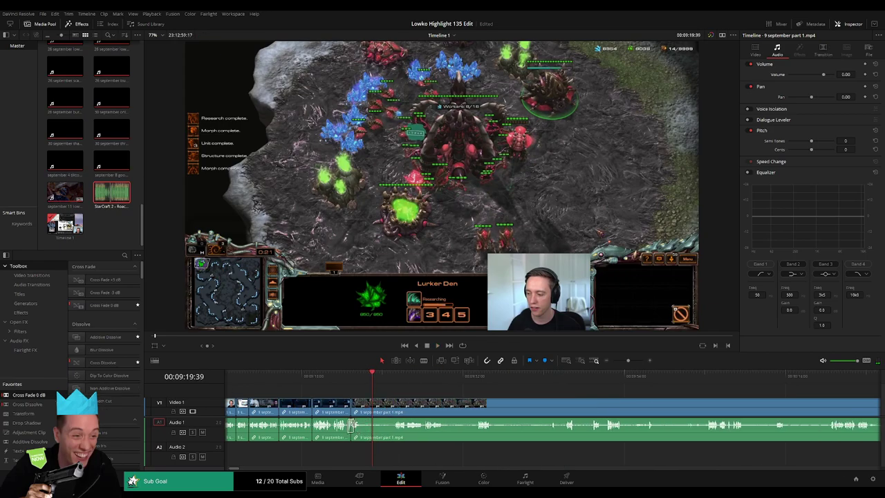
key(space)
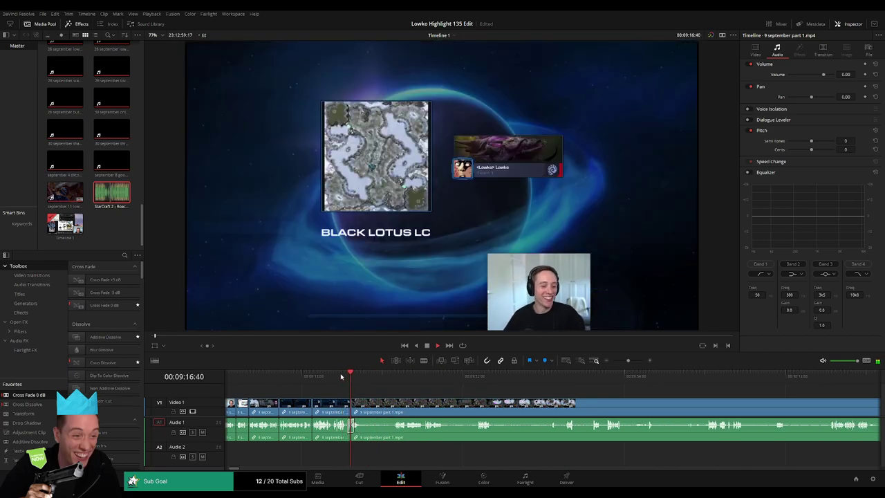
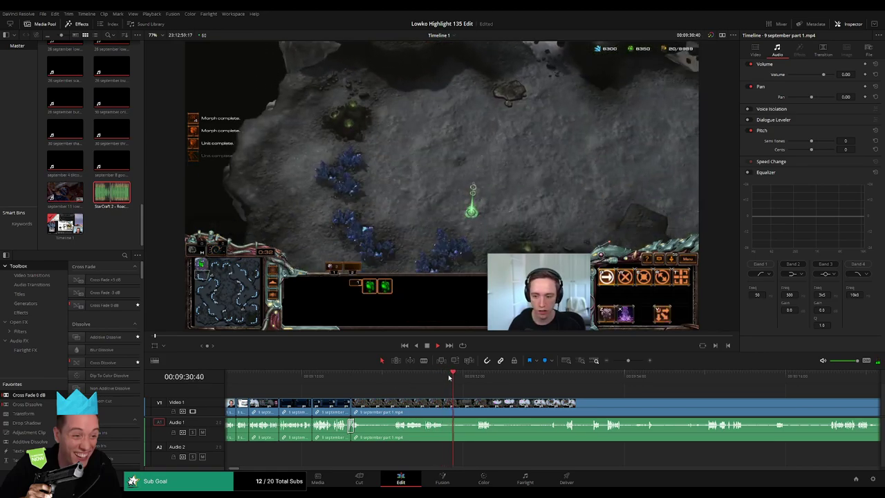
- Split the clip at about 00:10:11 and 00:10:30 and ripple delete the section containing the Photoshop footage between the cuts
mouse_move(452, 375)
mouse_down()
mouse_move(472, 375)
mouse_move(402, 393)
mouse_move(400, 382)
mouse_move(440, 382)
mouse_up()
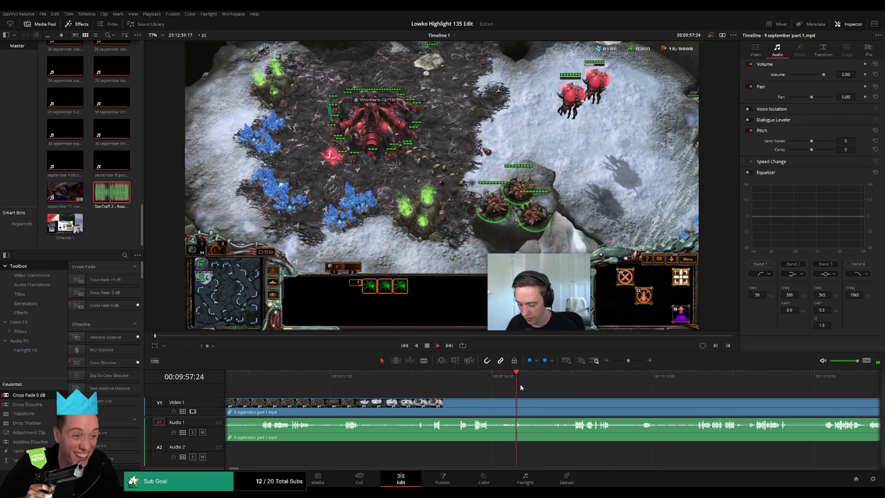
scroll(521, 387, right, 3)
click(420, 377)
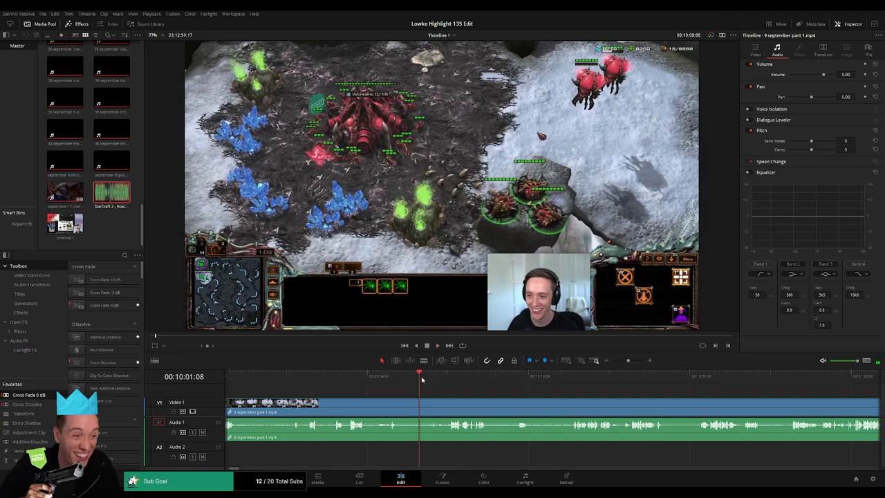
drag(422, 378, 440, 382)
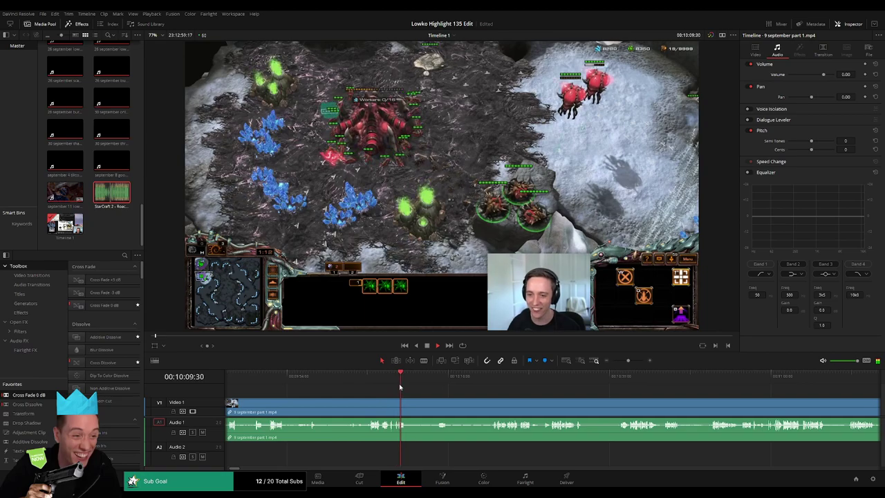
drag(411, 380, 436, 384)
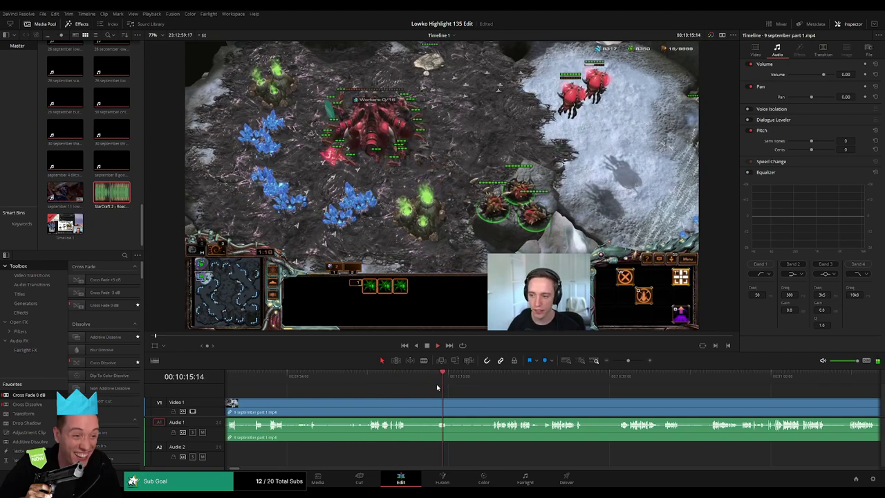
click(413, 406)
click(489, 380)
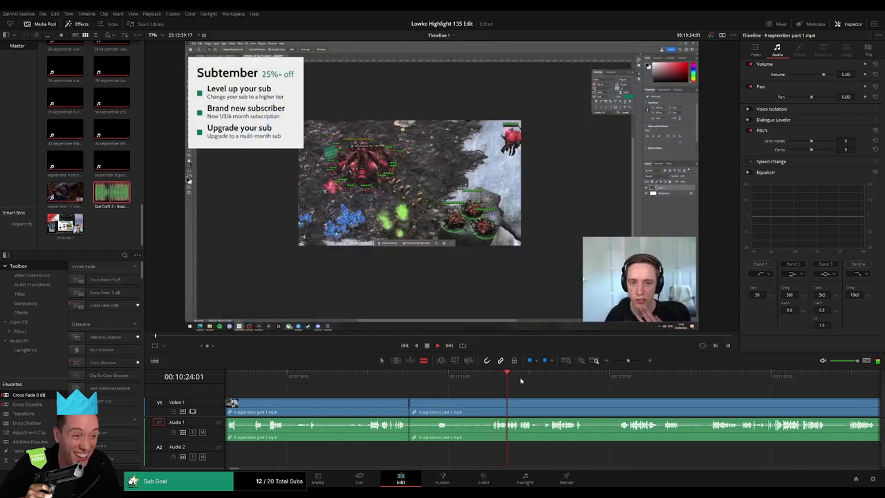
click(546, 379)
key(space)
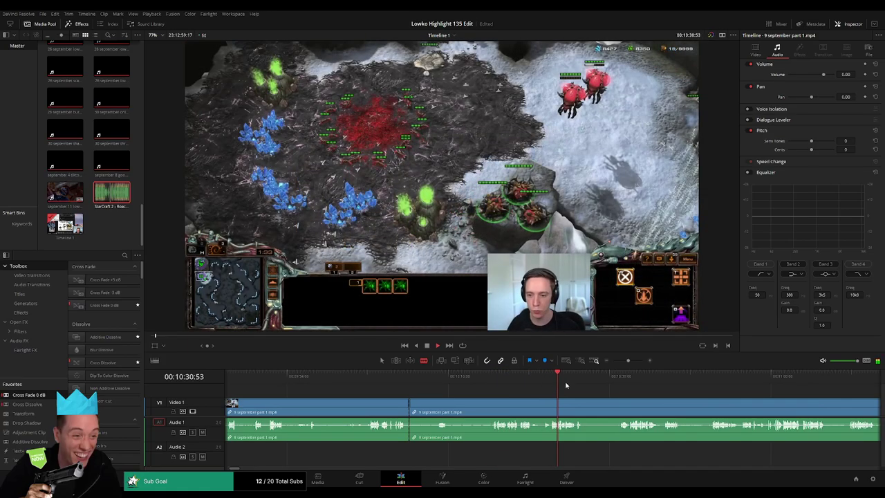
click(553, 401)
key(a)
click(522, 407)
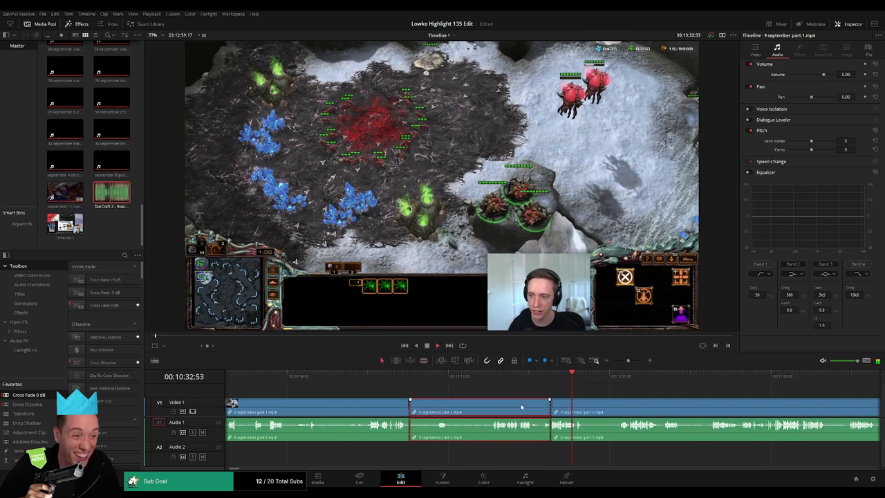
key(Delete)
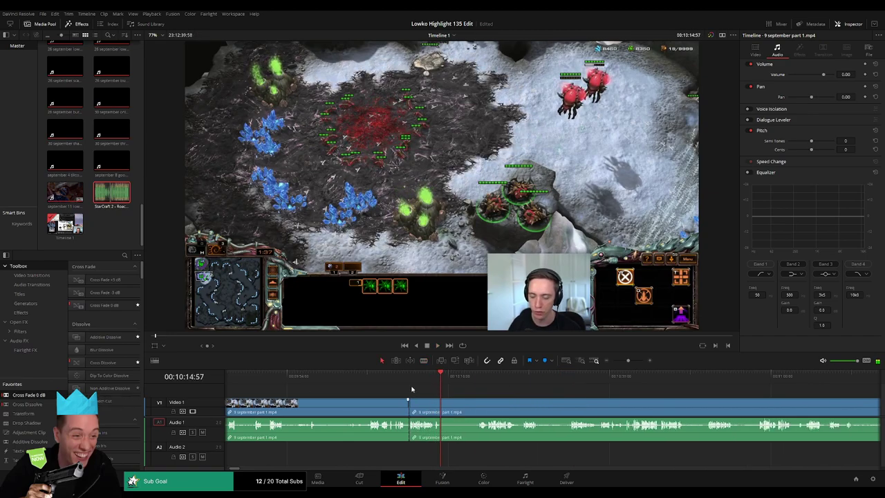
- Ripple delete the stretch between about 00:10:15 and 00:10:32, where the destroyed Zerg base fades away, and cross fade the audio join
click(469, 377)
key(b)
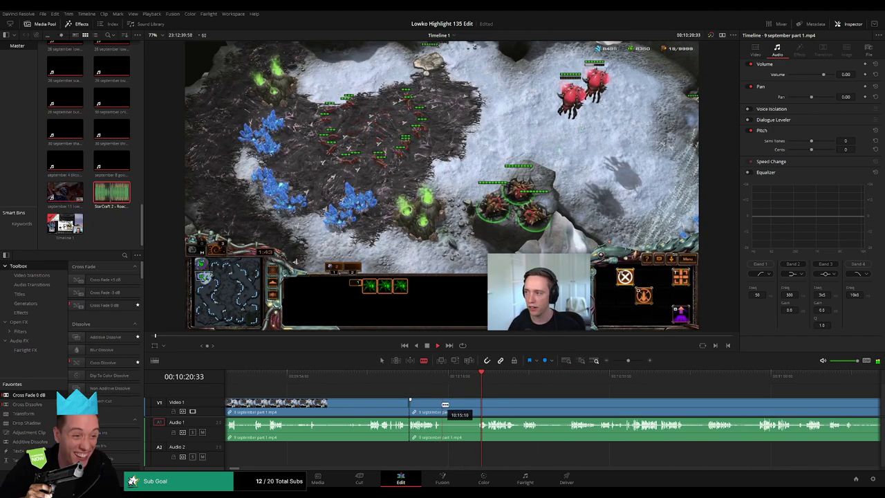
click(442, 405)
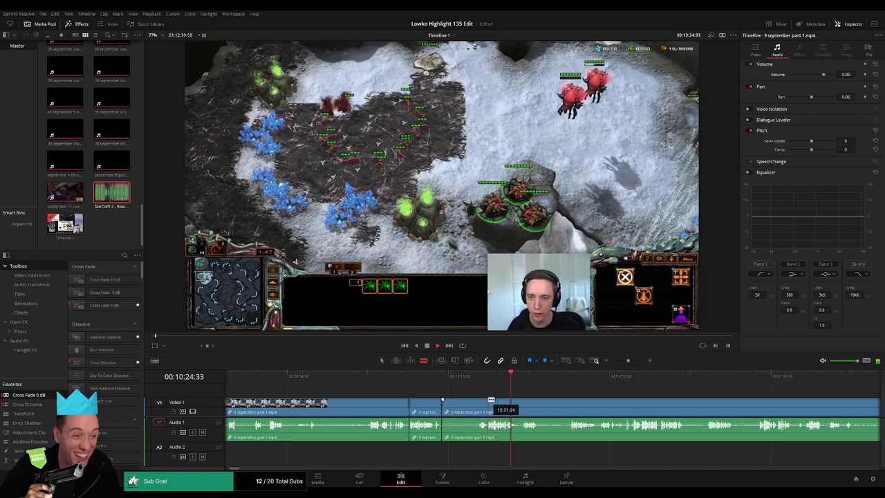
click(526, 382)
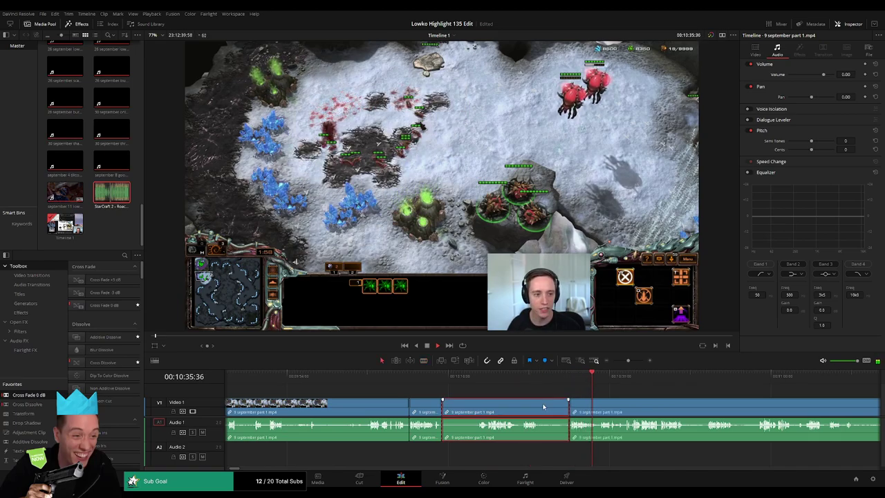
key(Delete)
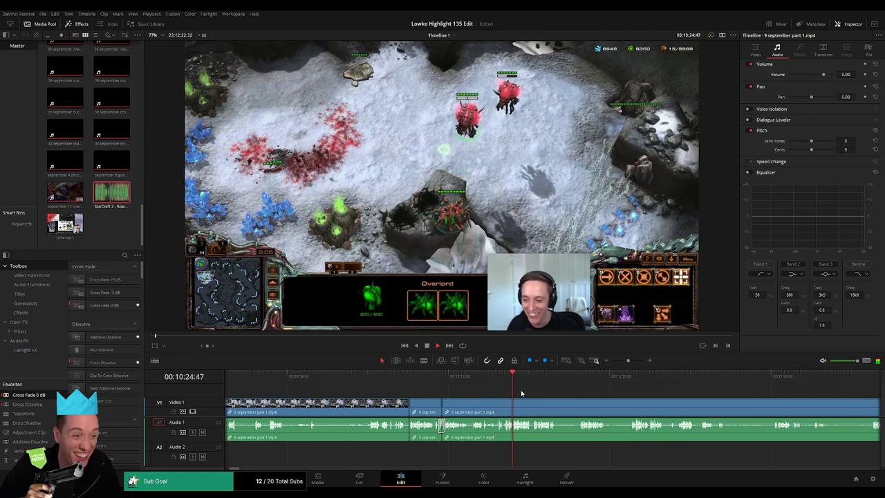
- Ripple delete the stretch between about 00:10:31 and 00:10:34 and add a Cross Fade 0 dB to the audio join
drag(559, 395, 451, 394)
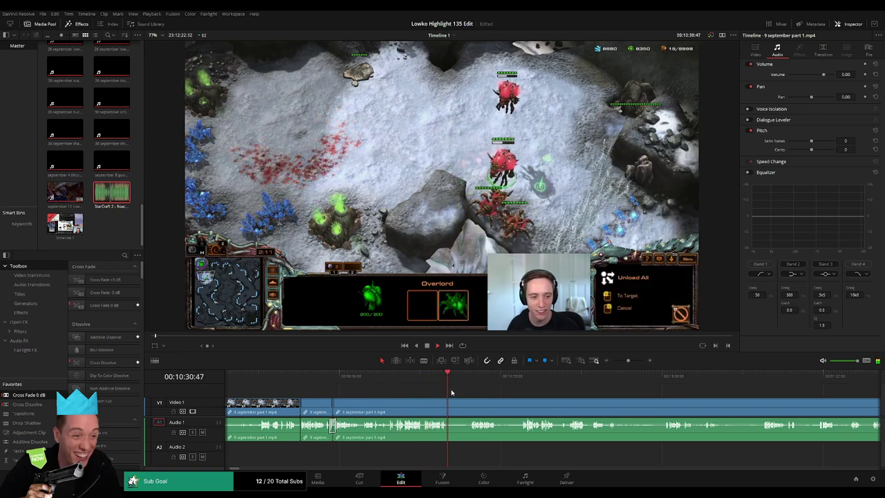
click(469, 377)
key(b)
click(450, 401)
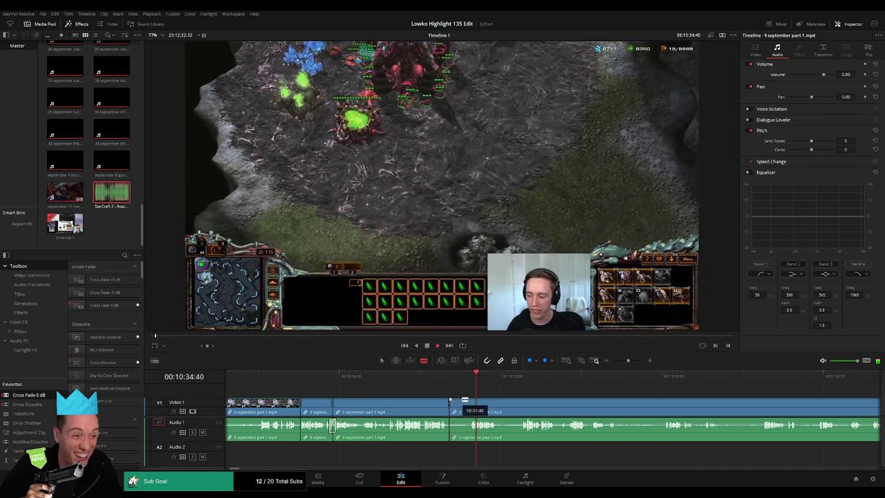
click(469, 401)
key(a)
click(461, 406)
key(Delete)
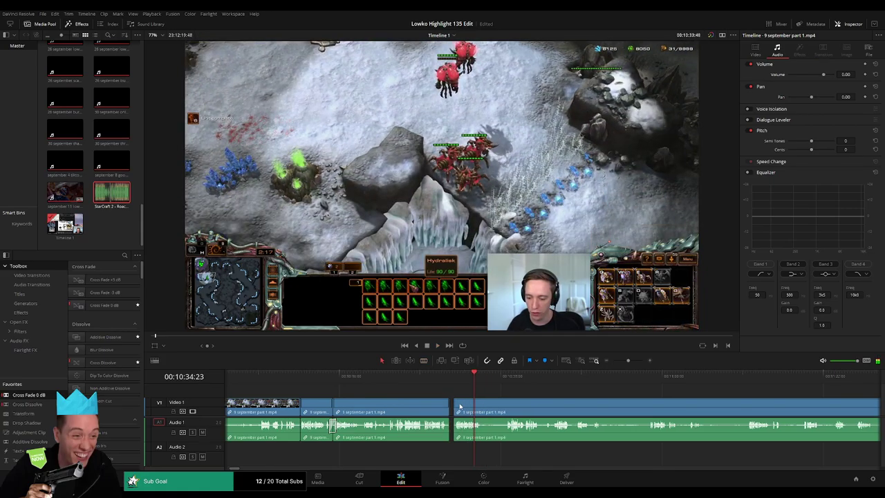
drag(29, 396, 450, 425)
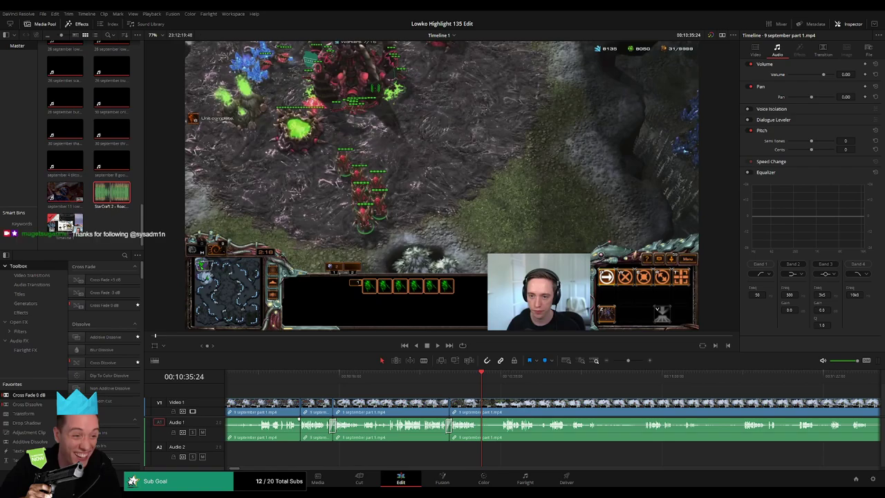
- Review the overlord unit drop gameplay from about 00:10:35 to 00:11:23 for pauses to cut
drag(483, 376, 510, 376)
key(space)
scroll(465, 394, right, 2)
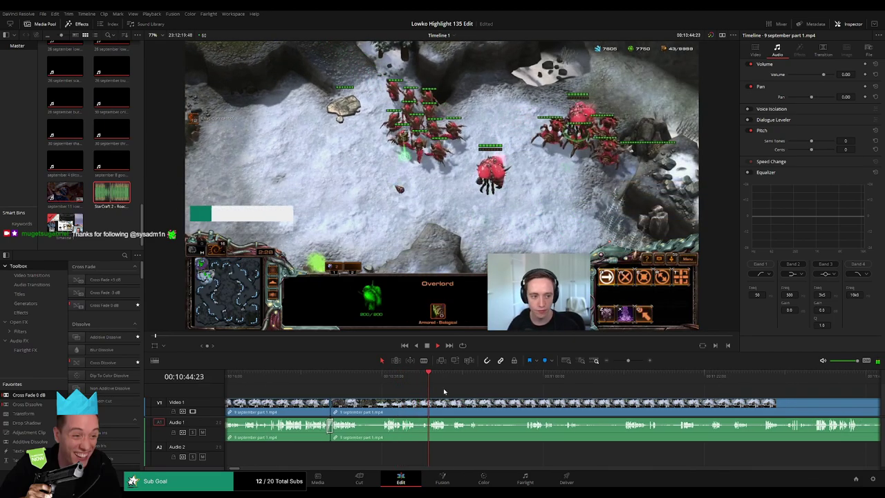
scroll(415, 394, right, 2)
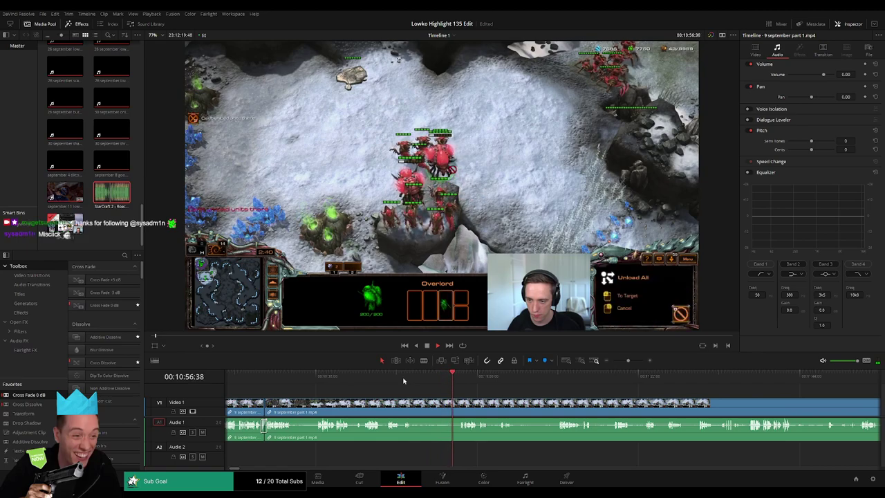
drag(505, 391, 411, 391)
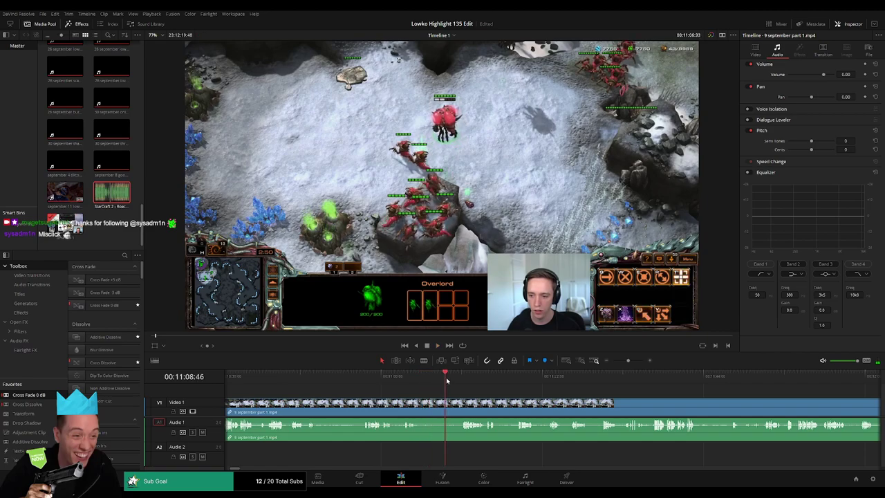
drag(446, 379, 458, 382)
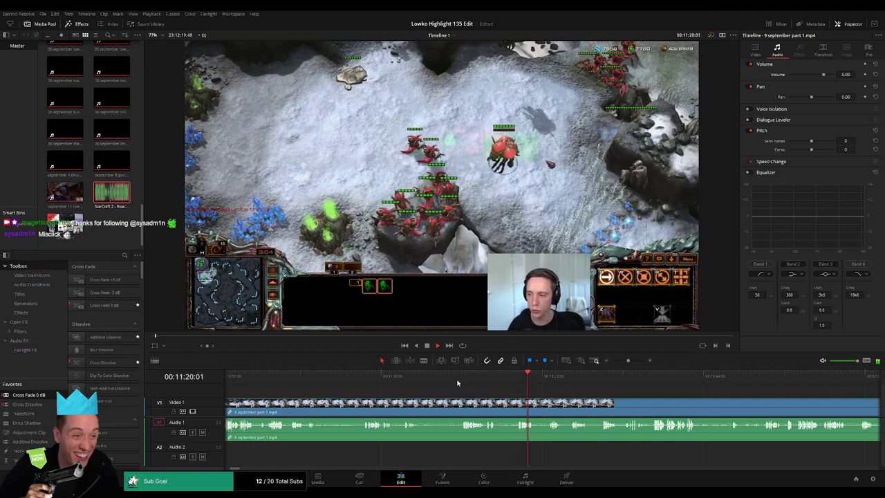
click(545, 376)
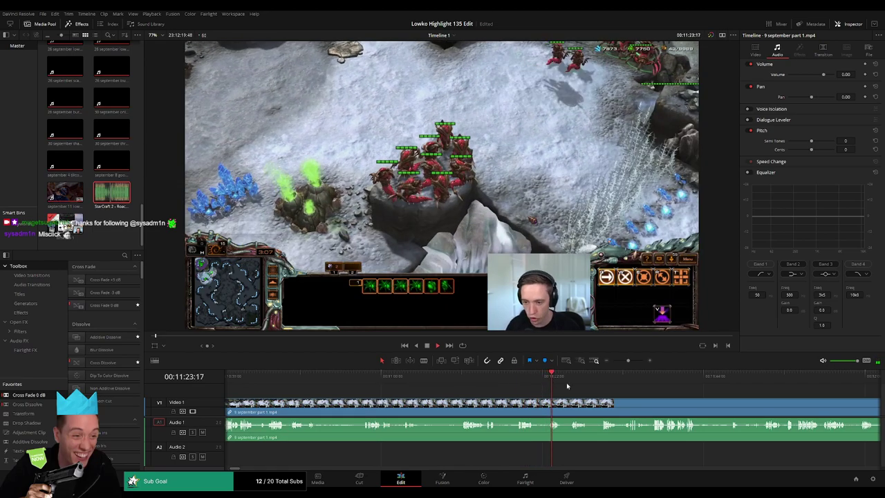
drag(598, 387, 448, 388)
- Split the clip at about 00:11:28 and 00:11:30 and ripple delete the short pause between the cuts
click(420, 377)
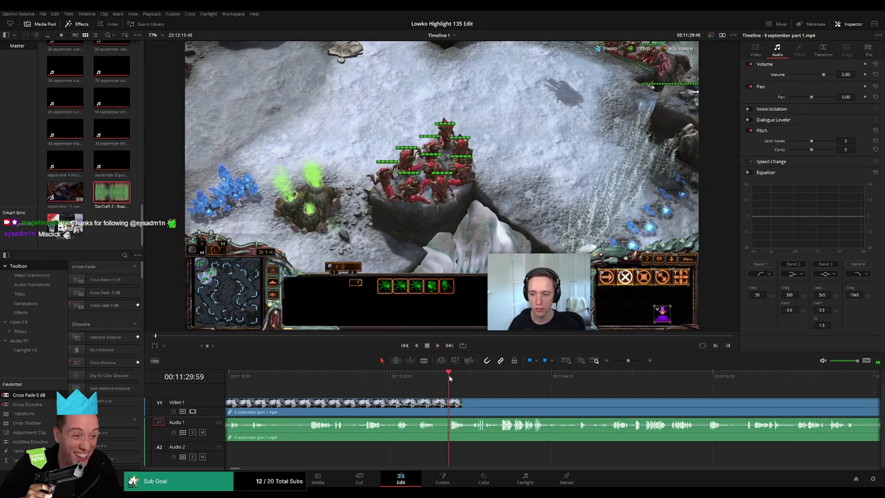
click(437, 402)
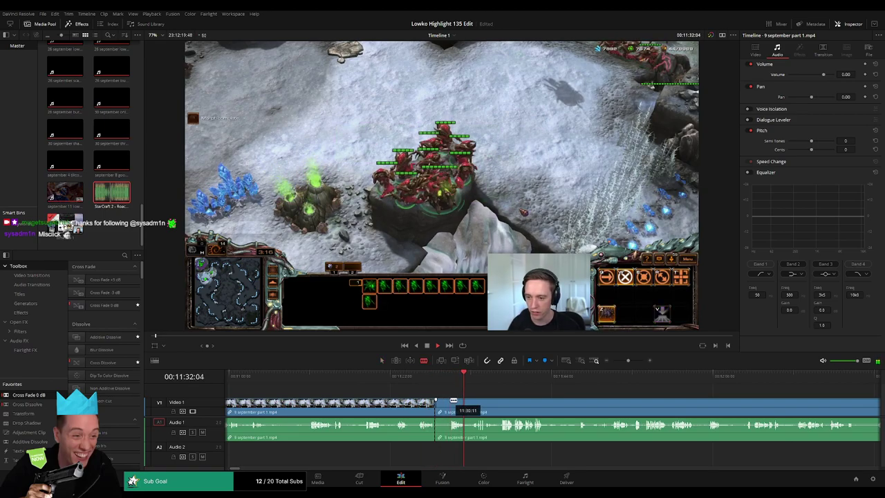
click(448, 403)
key(Delete)
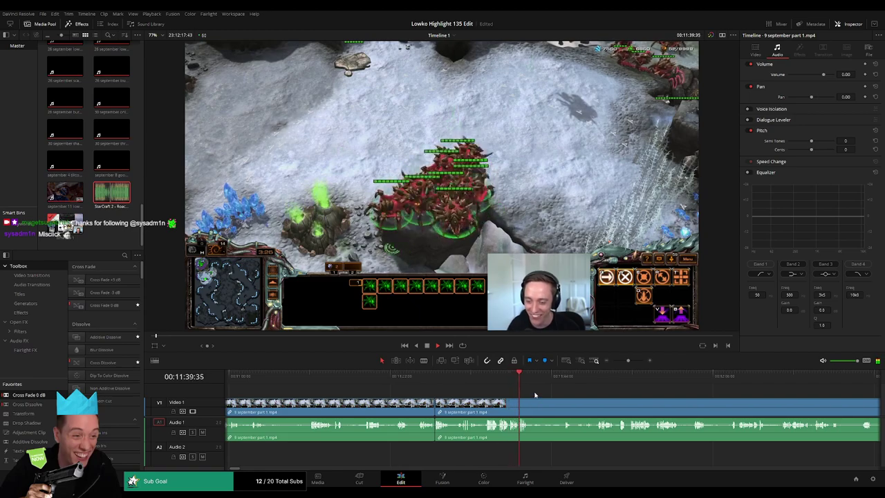
- Split the clip at about 00:12:05 and 00:12:08, ripple delete the pause between the cuts, and cross fade the audio join
drag(562, 394, 476, 399)
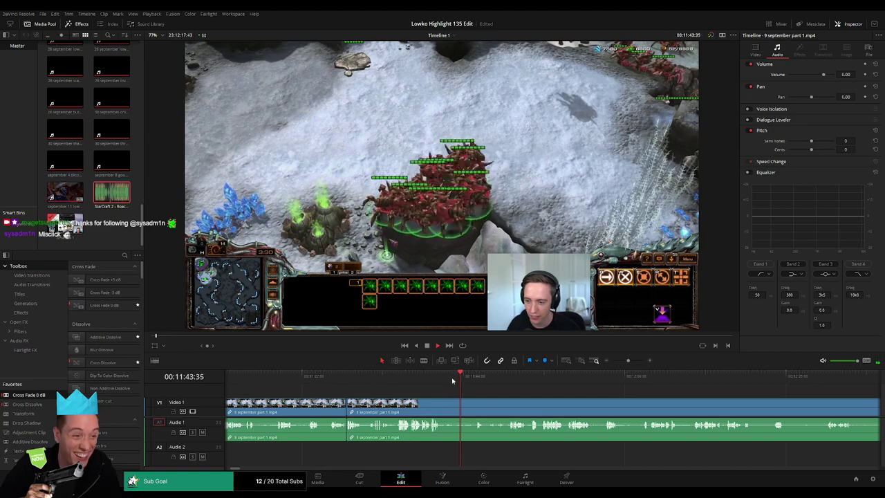
click(475, 378)
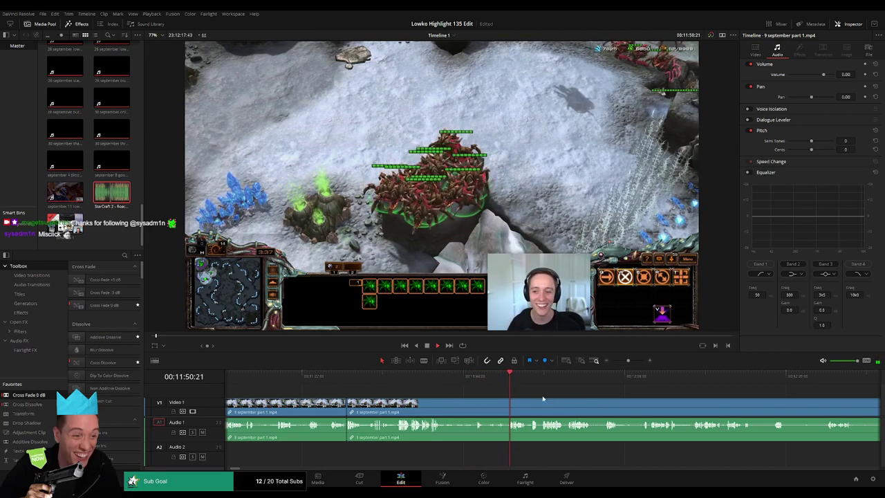
drag(542, 398, 405, 393)
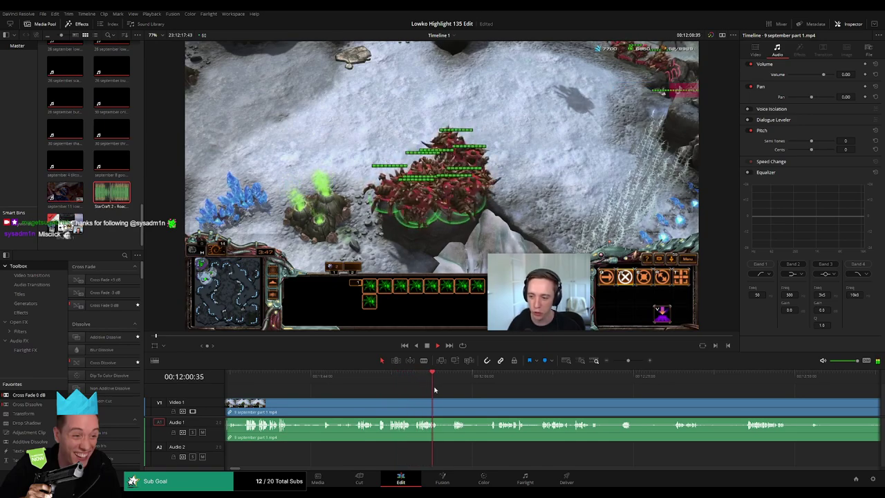
key(b)
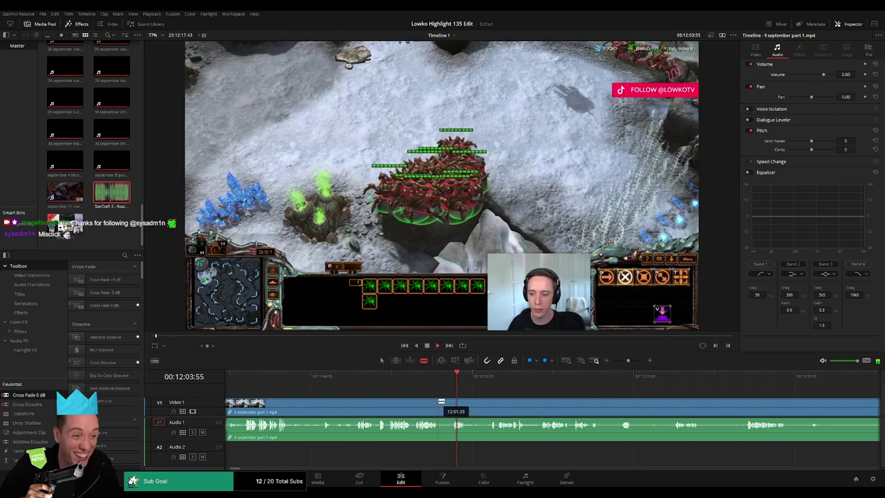
click(438, 402)
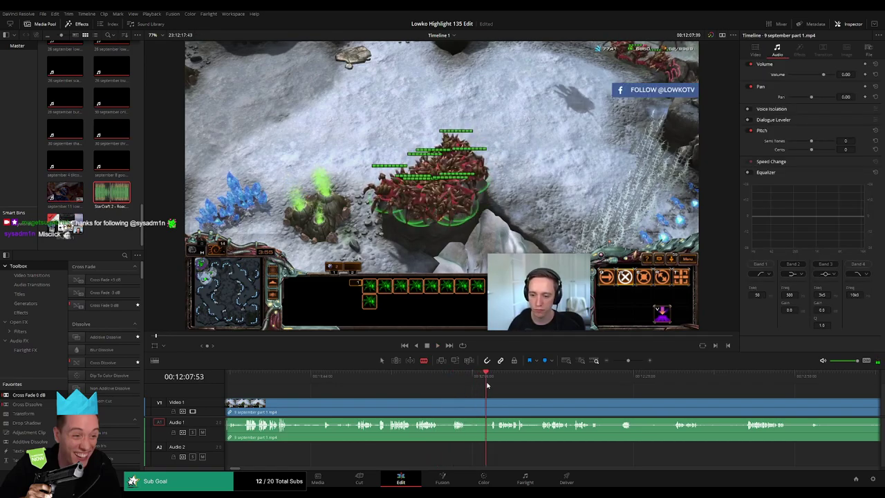
click(468, 405)
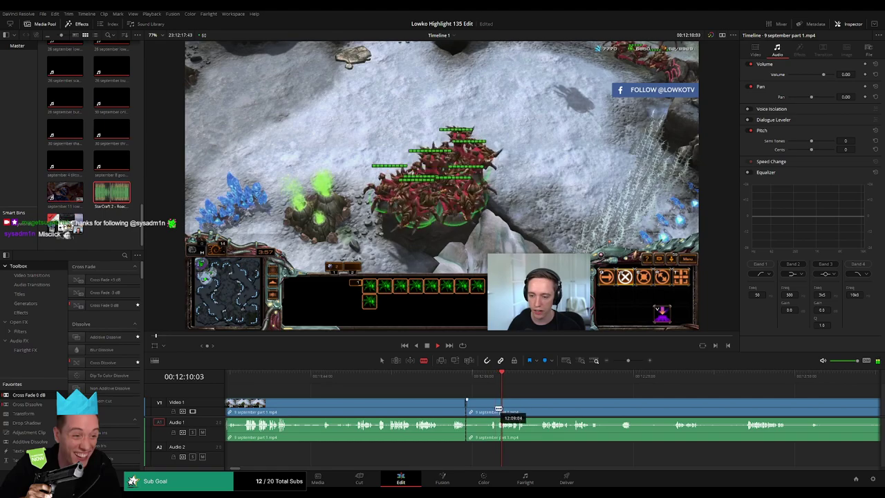
click(488, 408)
key(a)
click(482, 411)
key(Delete)
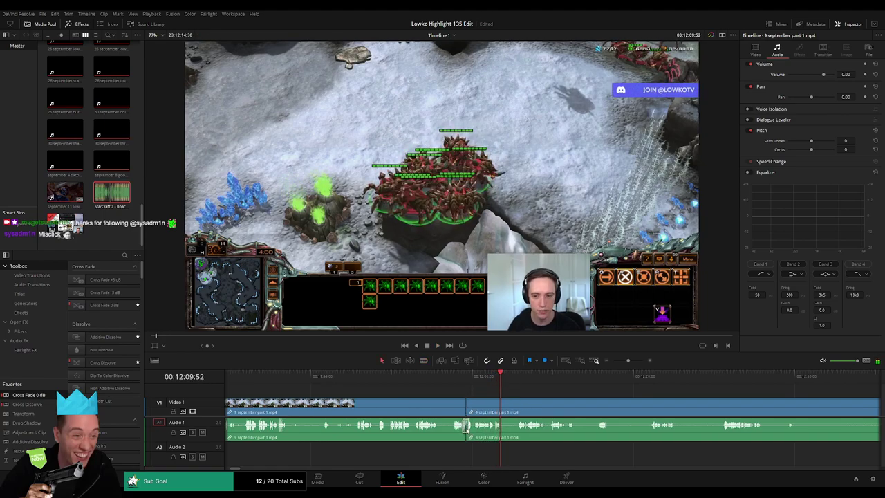
- Ripple delete the pause between about 00:12:10 and 00:12:12 and add a cross fade to the audio join
click(504, 408)
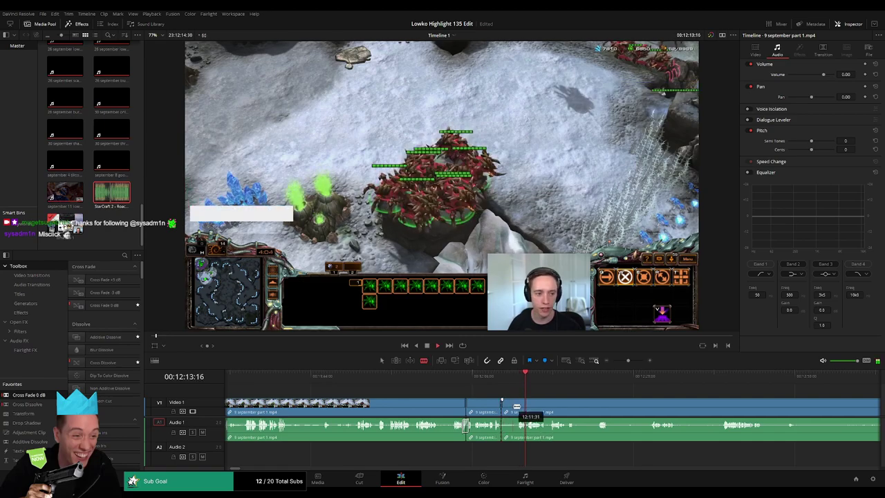
click(520, 407)
key(a)
click(511, 412)
key(Delete)
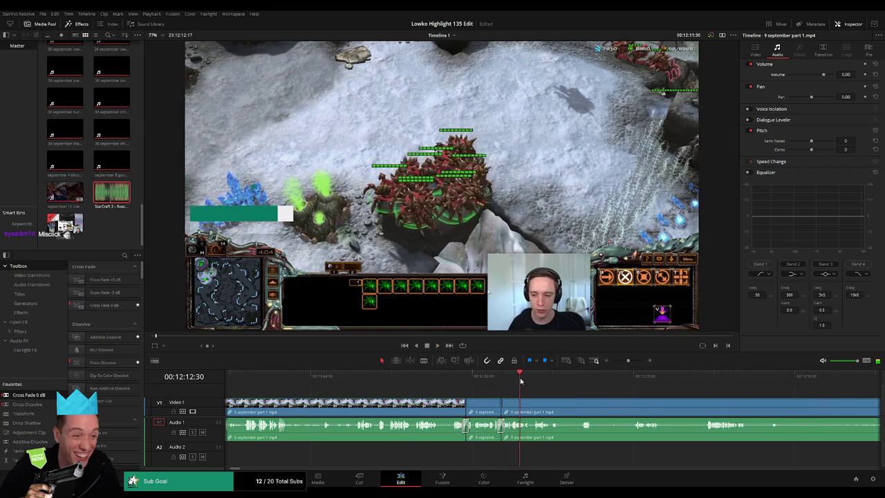
- Split the clip at about 00:12:18, shortly after the game view fades to the full-size camera
drag(570, 396, 453, 394)
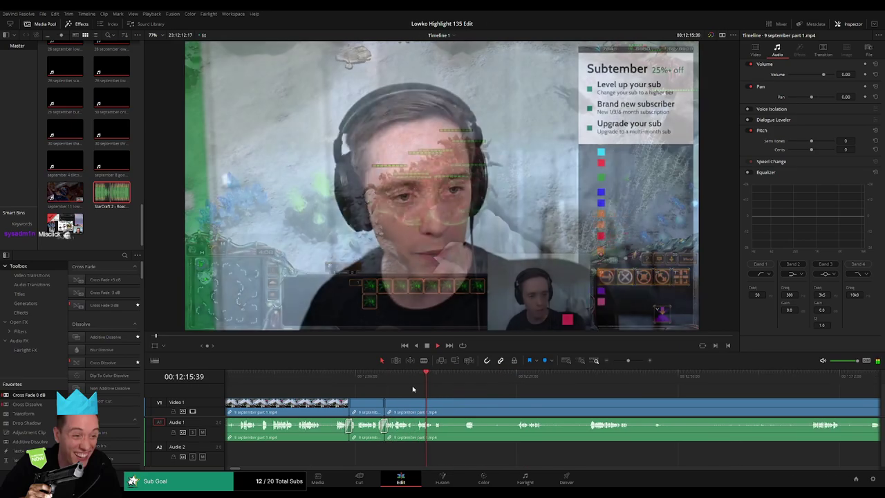
click(436, 382)
key(b)
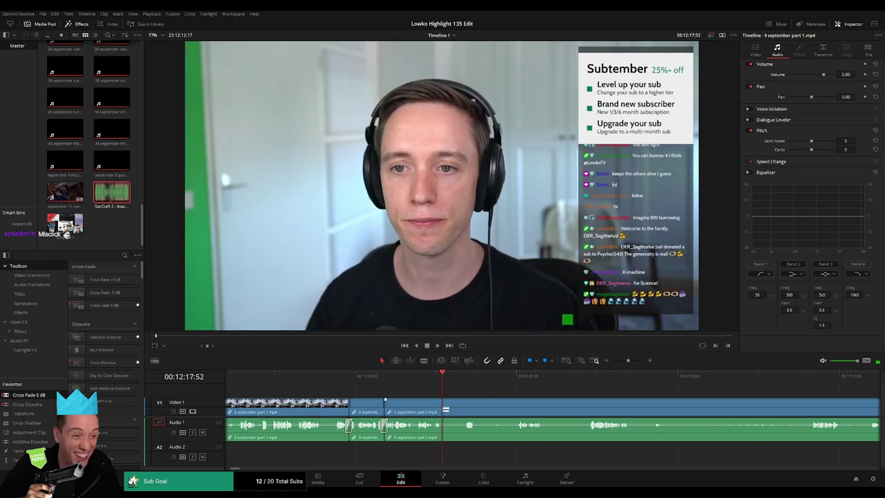
click(443, 409)
- Review the social media post writing section between about 00:12:18 and 00:14:03 for parts to cut or keep
click(519, 382)
click(589, 381)
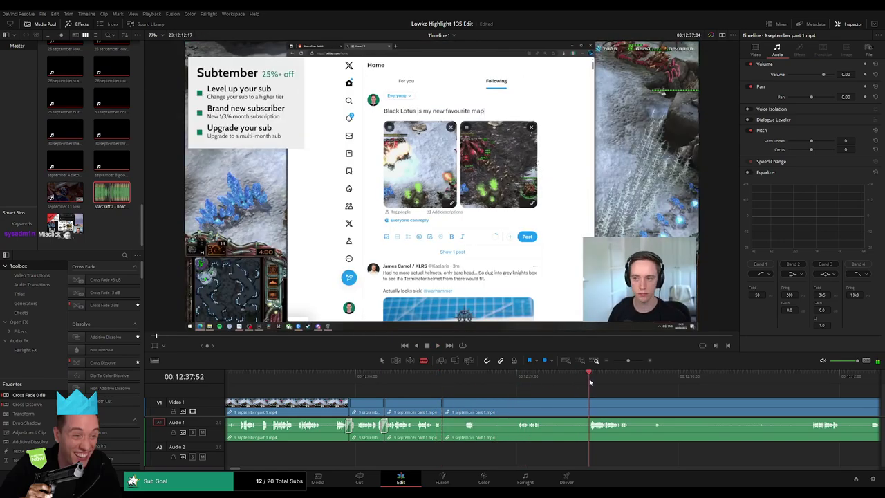
drag(627, 360, 624, 360)
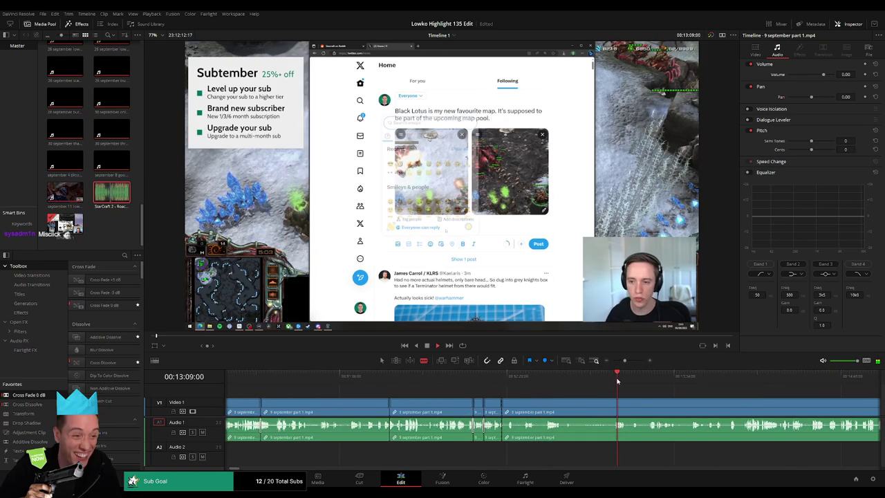
click(474, 381)
click(516, 381)
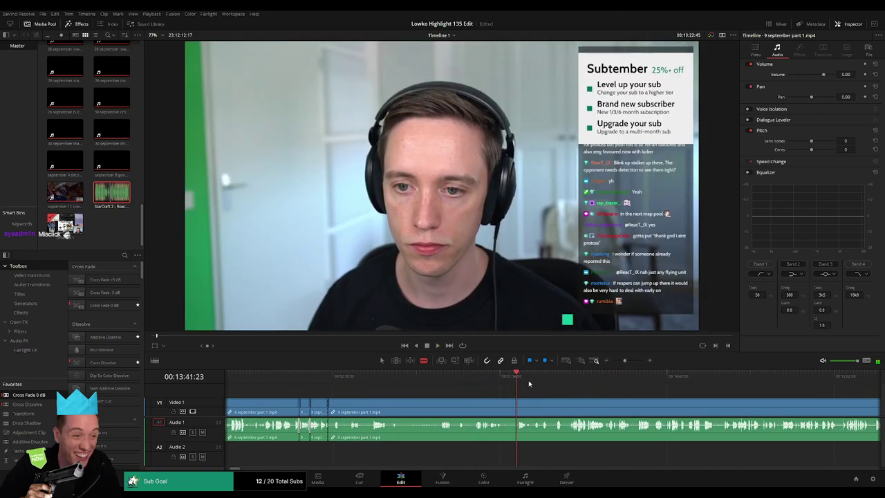
click(591, 383)
click(567, 384)
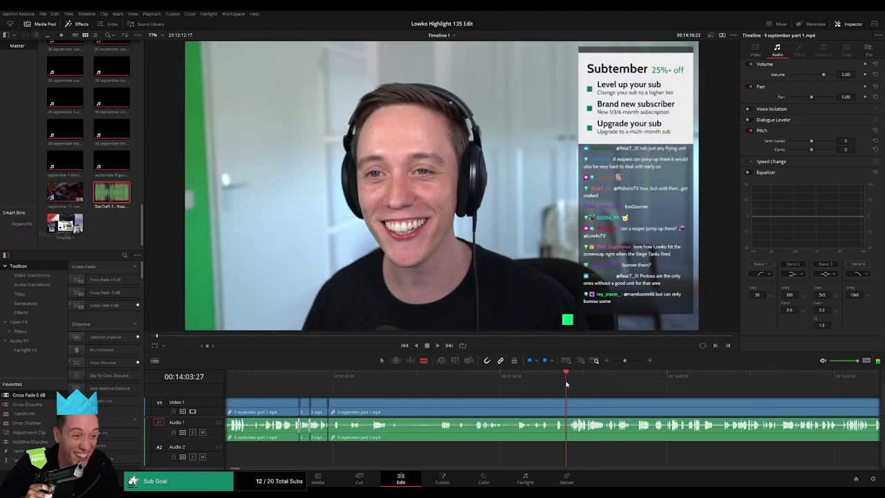
click(559, 384)
click(553, 382)
key(space)
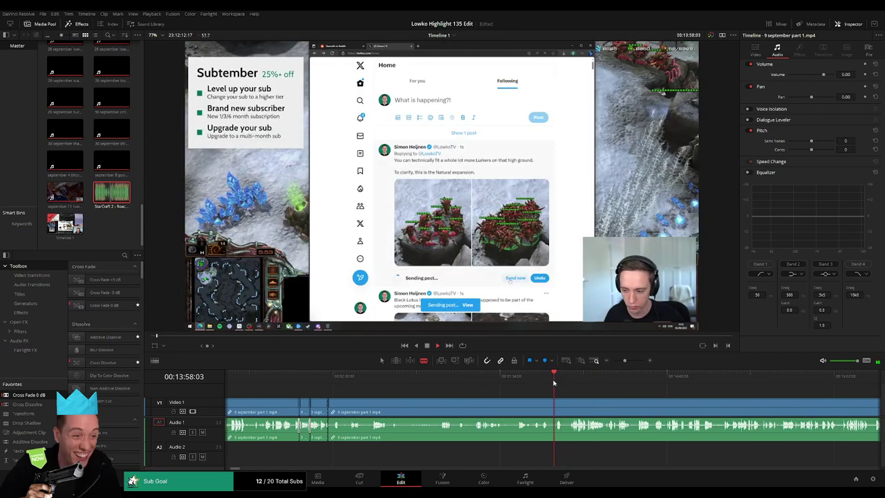
click(531, 383)
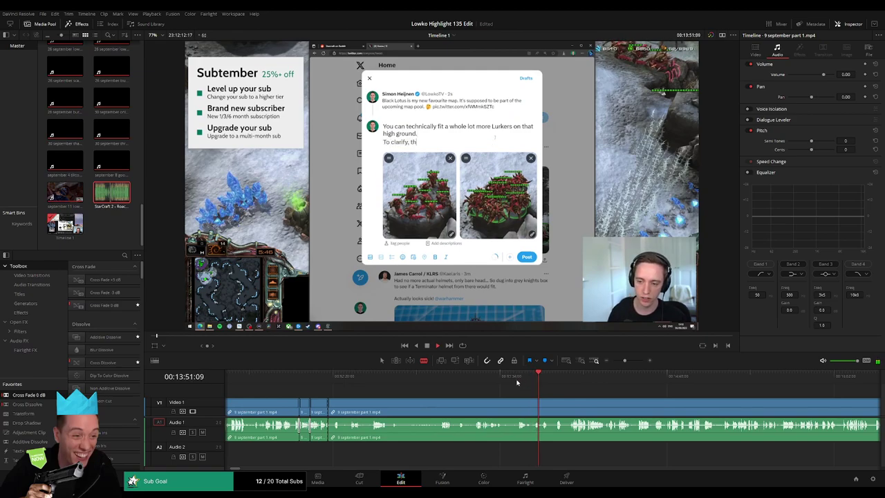
click(516, 382)
click(480, 382)
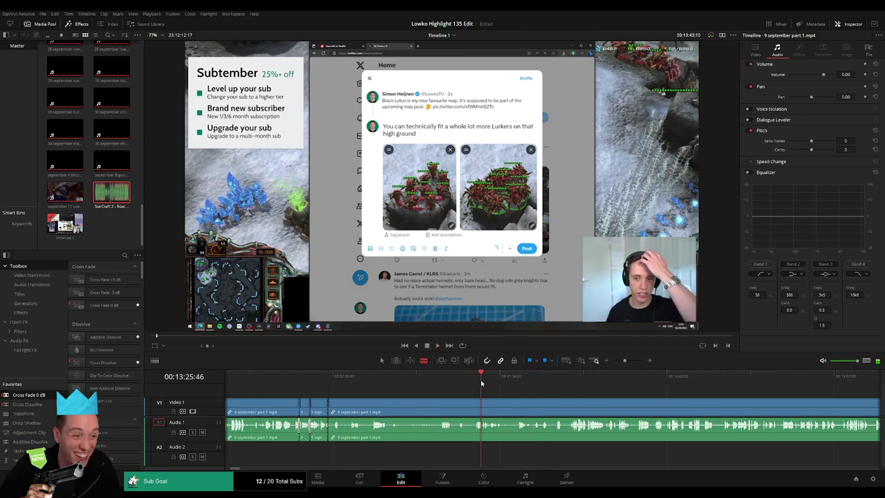
click(377, 383)
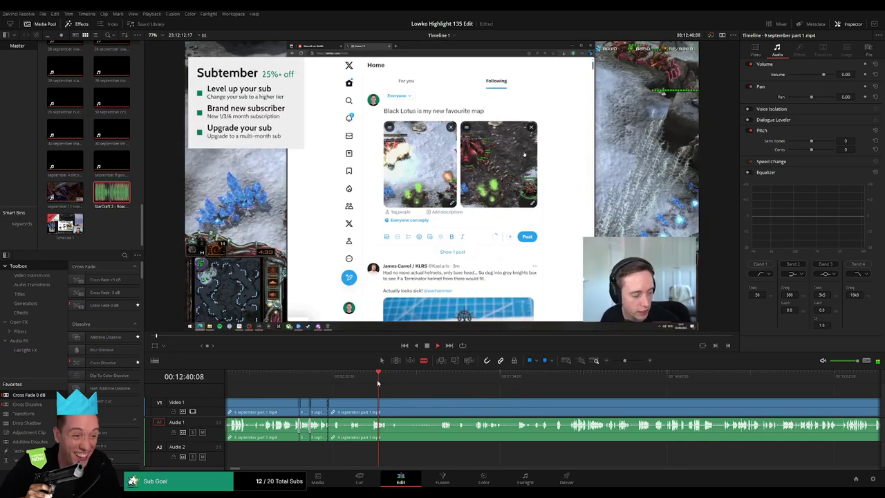
- Split the clip at about 00:12:27 and ripple delete the stretch from the 00:12:18 cut up to it
click(348, 404)
key(a)
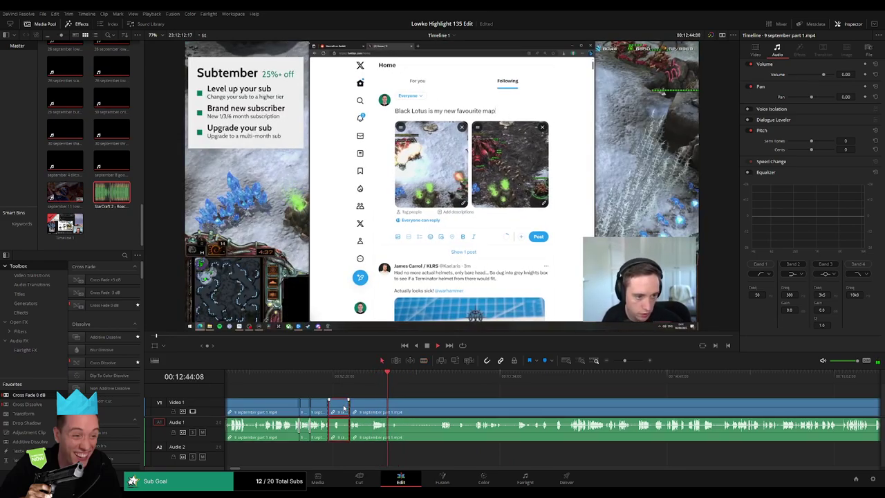
key(BackSpace)
- Ripple delete the short stretch between about 00:12:24 and 00:12:28, before the post text is continued
click(342, 406)
click(350, 406)
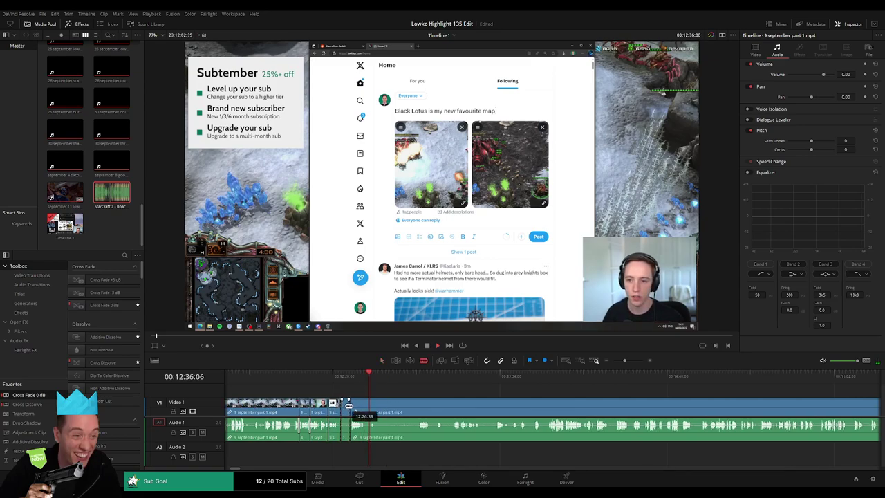
key(a)
click(345, 407)
key(Delete)
- Split the clip at about 00:12:30 and 00:12:54 and ripple delete the post writing between the cuts
key(b)
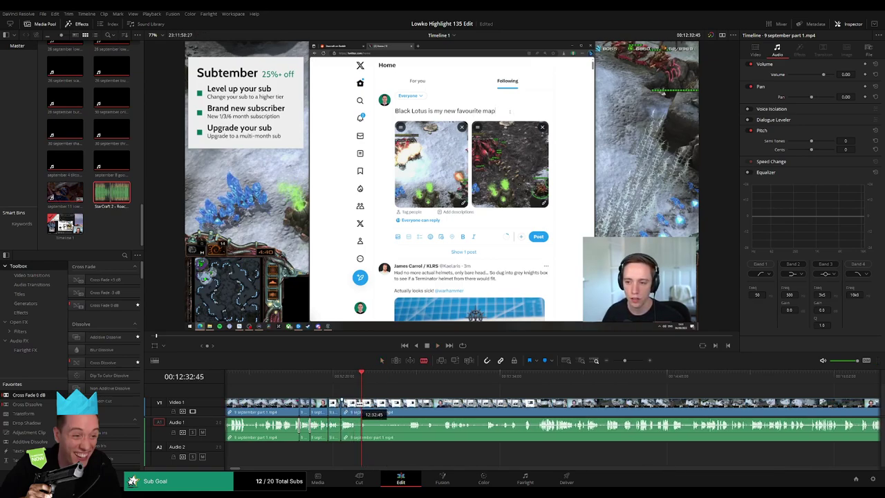
click(356, 410)
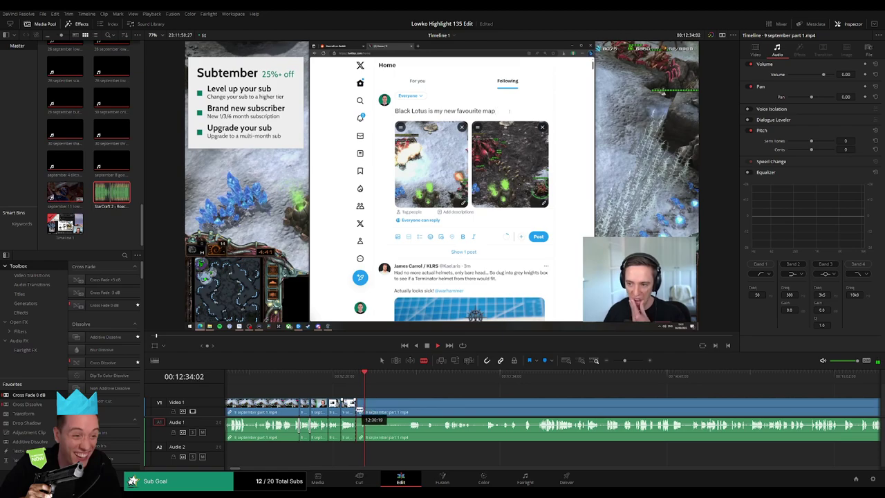
drag(364, 377, 407, 377)
click(418, 373)
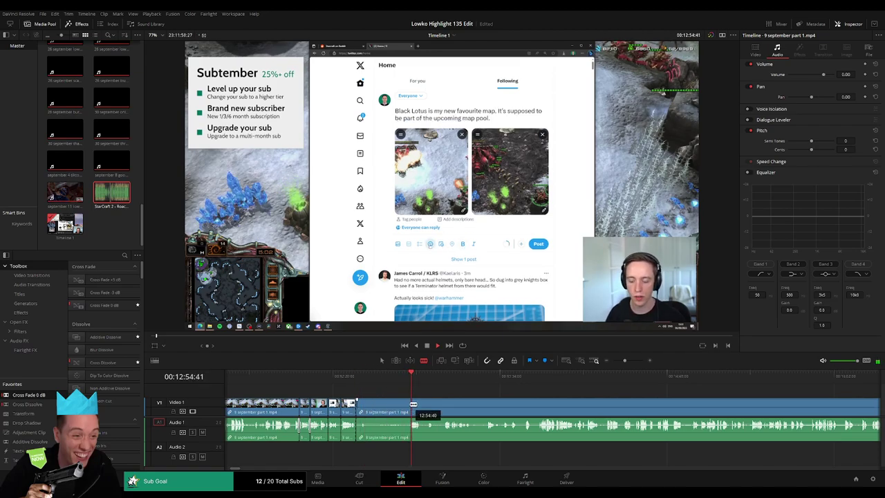
click(409, 407)
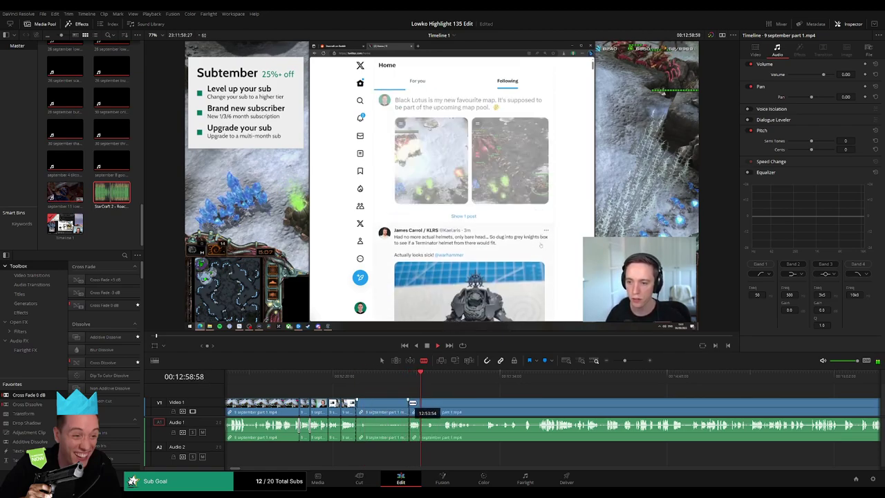
key(a)
click(389, 407)
key(Delete)
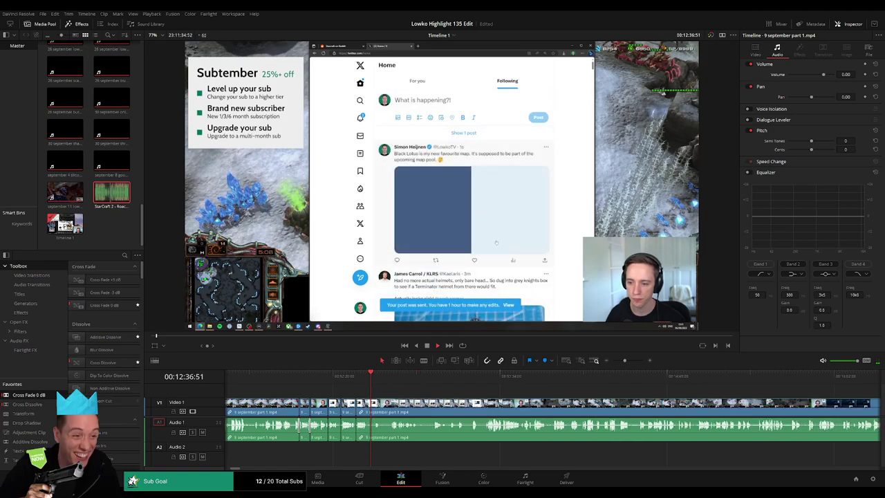
- Add Cross Fade 0 dB to the audio joins of the cuts between about 00:12:18 and 00:12:30
drag(333, 429, 329, 429)
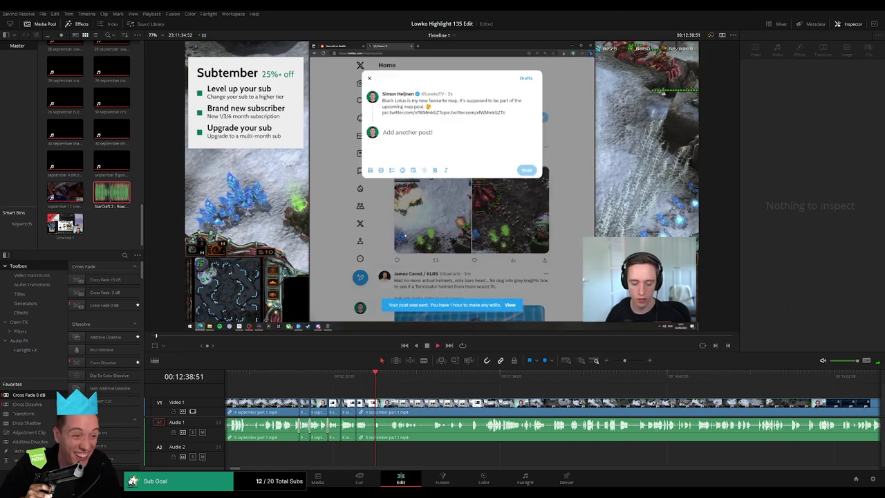
drag(29, 395, 365, 429)
scroll(391, 431, left, 2)
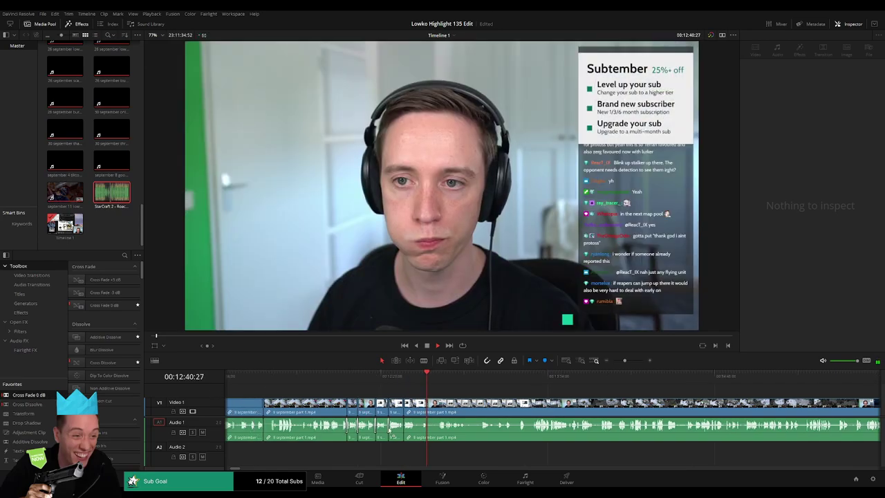
- Split the clip at about 00:12:35 and 00:12:45 and ripple delete the full-camera pause before the second post is written
click(429, 376)
click(439, 375)
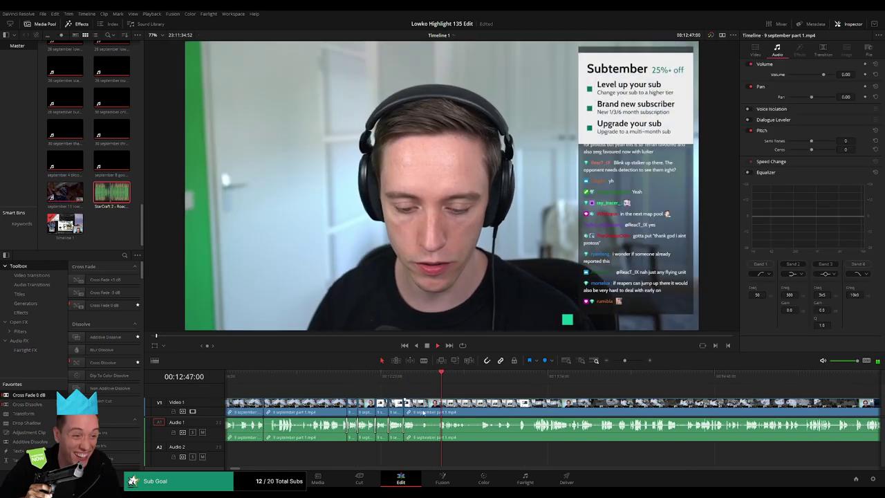
key(b)
click(416, 408)
click(438, 408)
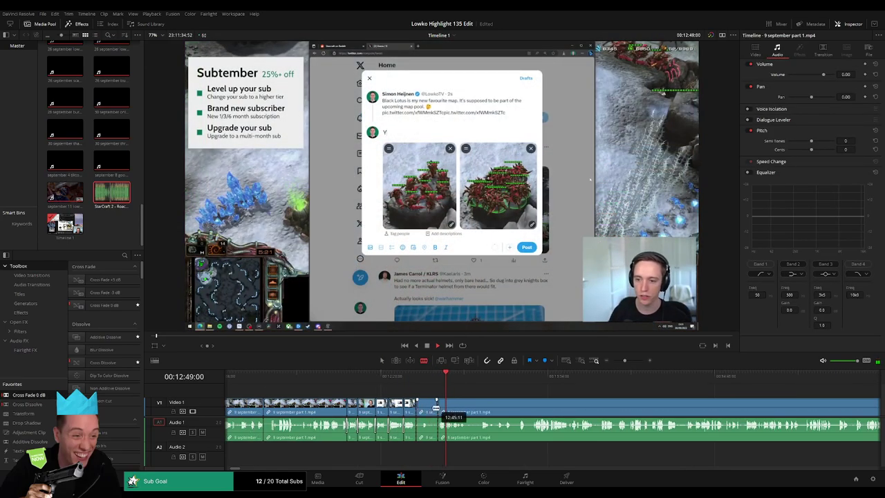
key(a)
click(428, 411)
key(Delete)
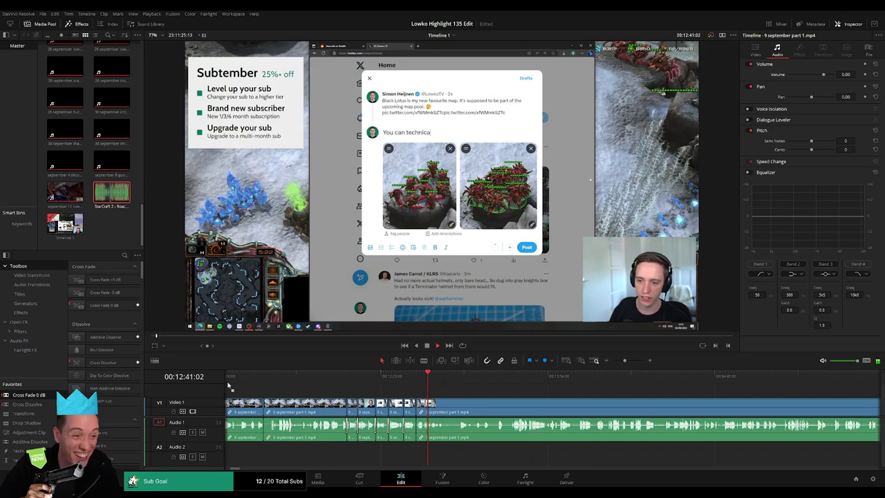
- Ripple delete the pause between about 00:12:48 and 00:12:54 in the second post's writing and cross fade the audio join
drag(428, 375, 461, 375)
key(b)
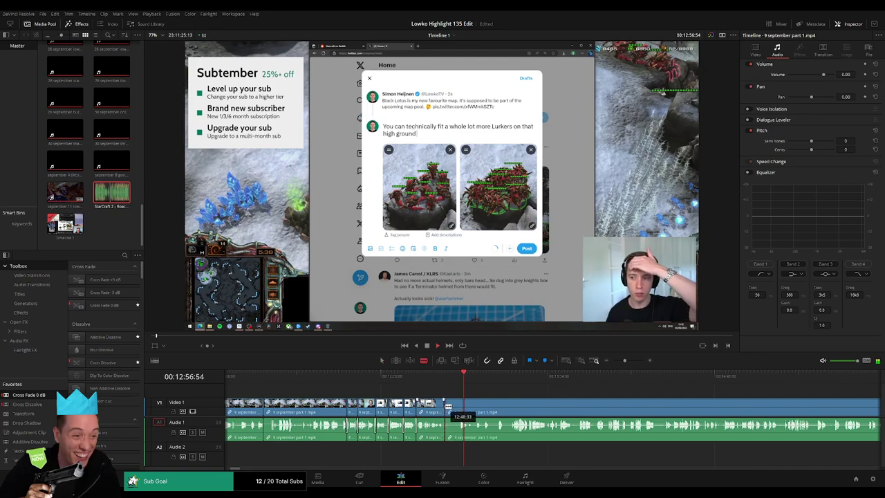
click(445, 406)
click(449, 407)
key(a)
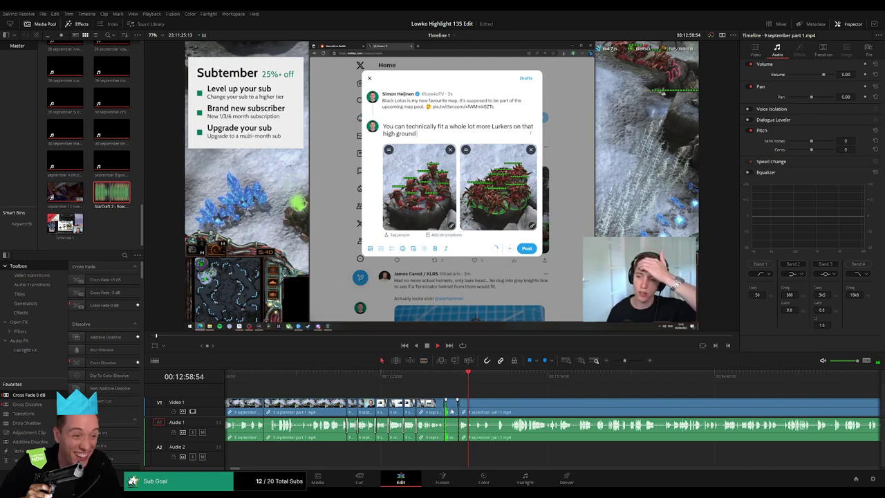
click(448, 408)
key(Delete)
drag(450, 411, 446, 410)
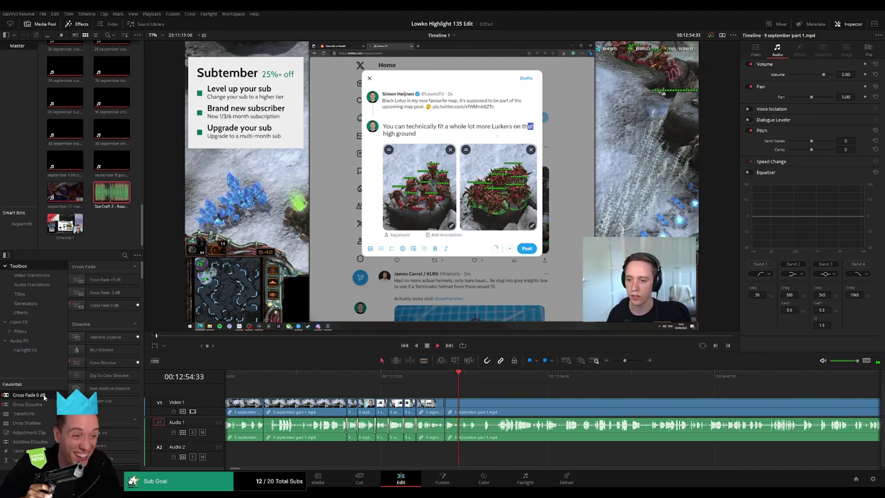
click(480, 376)
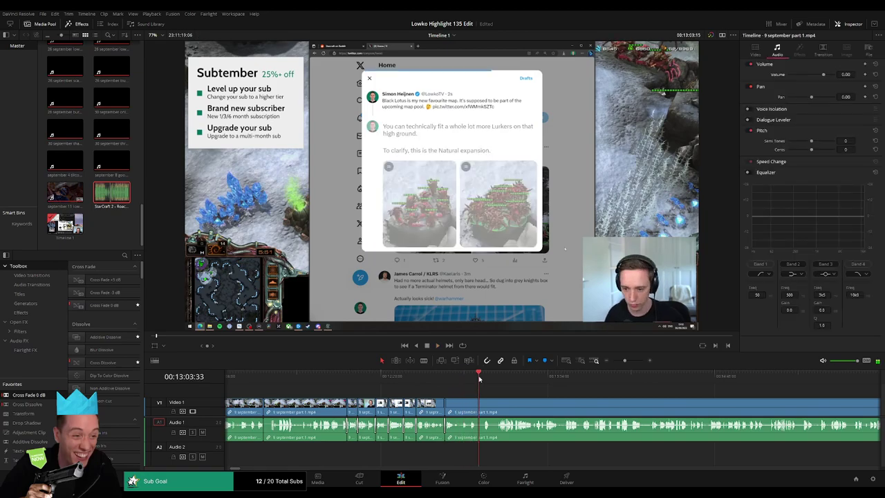
- Ripple delete the rest of the 9 september part 1 clip after about 00:13:27
click(485, 378)
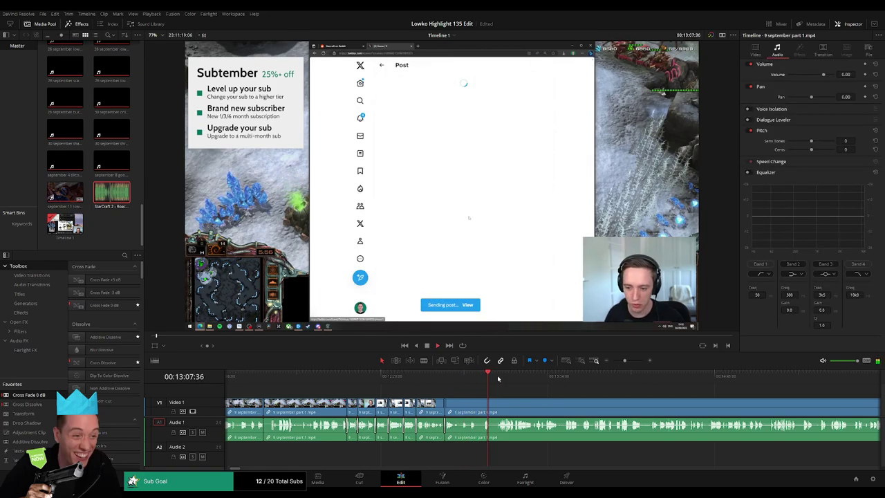
click(498, 377)
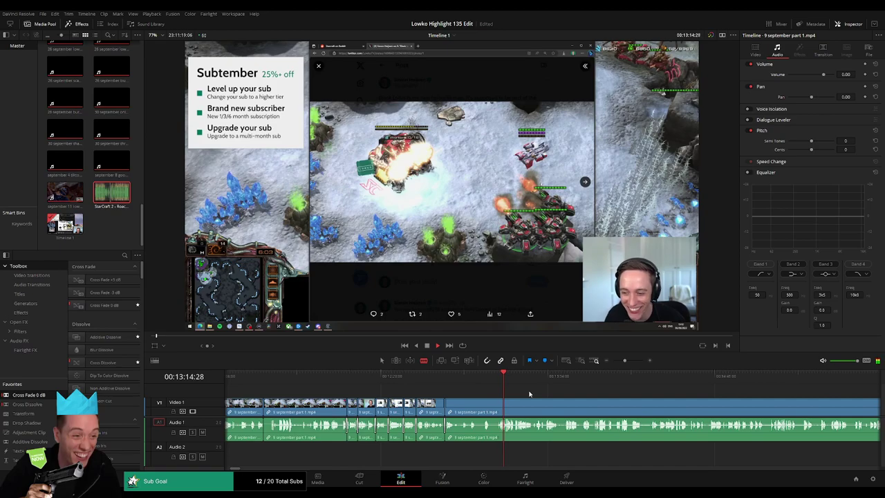
drag(627, 363, 629, 362)
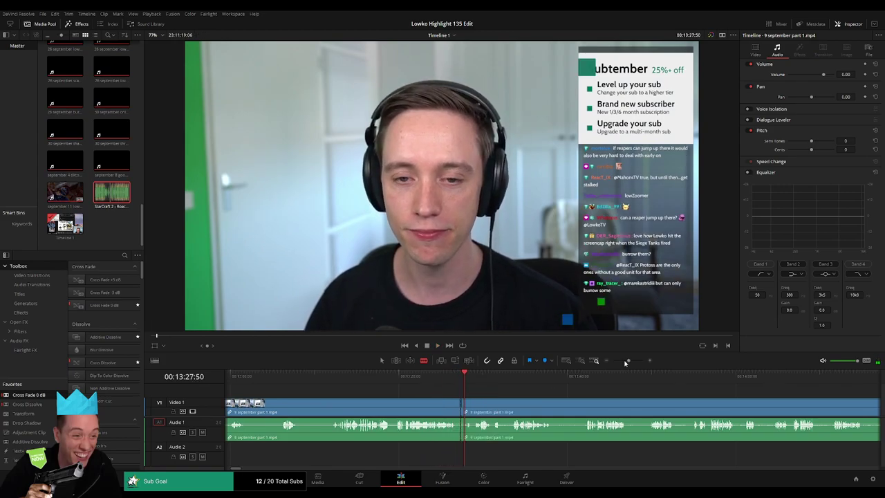
drag(627, 360, 615, 360)
key(Delete)
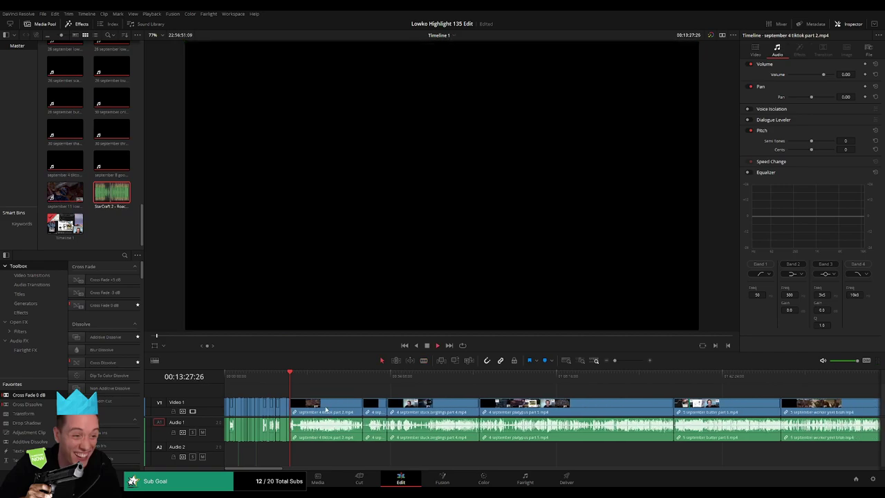
- Split the september 4 tiktok part 2 clip at about 00:19:30 and ripple delete everything in it before the cut
click(302, 382)
drag(304, 383, 321, 380)
drag(614, 360, 626, 363)
click(502, 377)
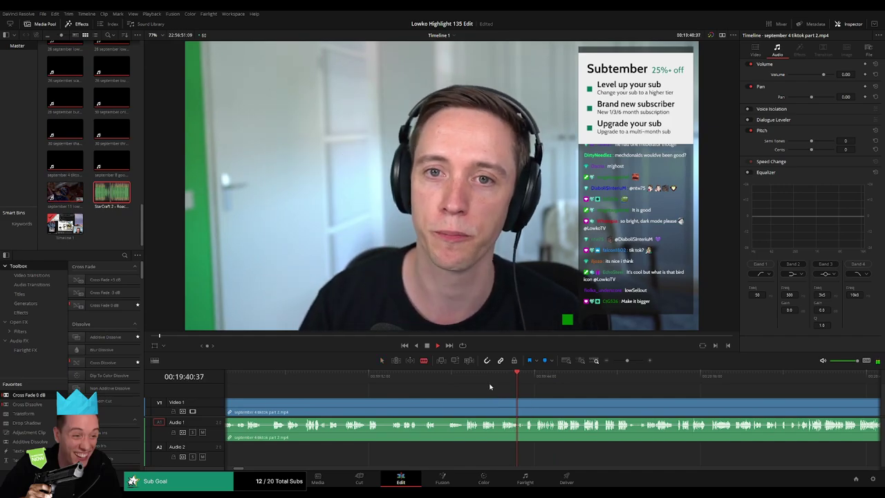
click(484, 379)
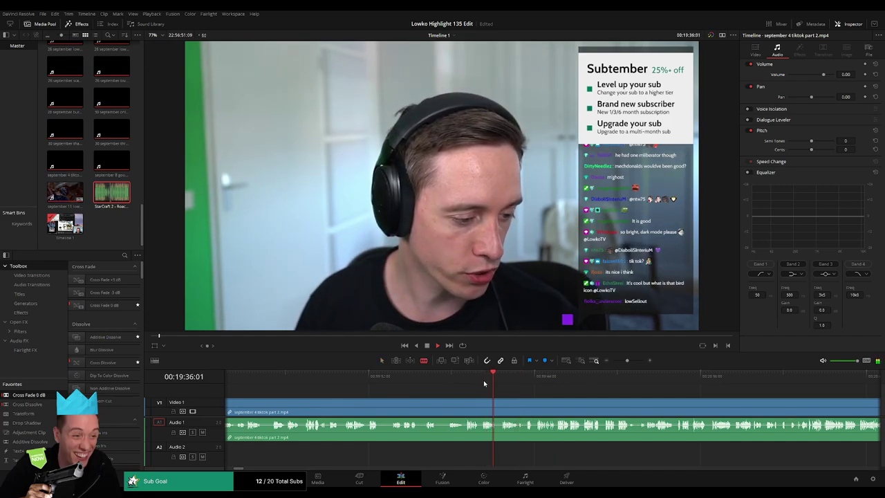
key(space)
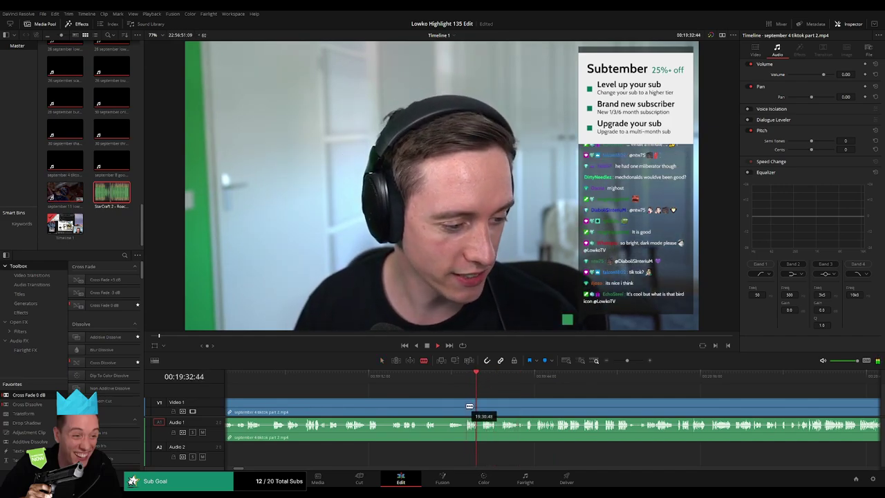
click(464, 406)
key(a)
click(436, 410)
key(Delete)
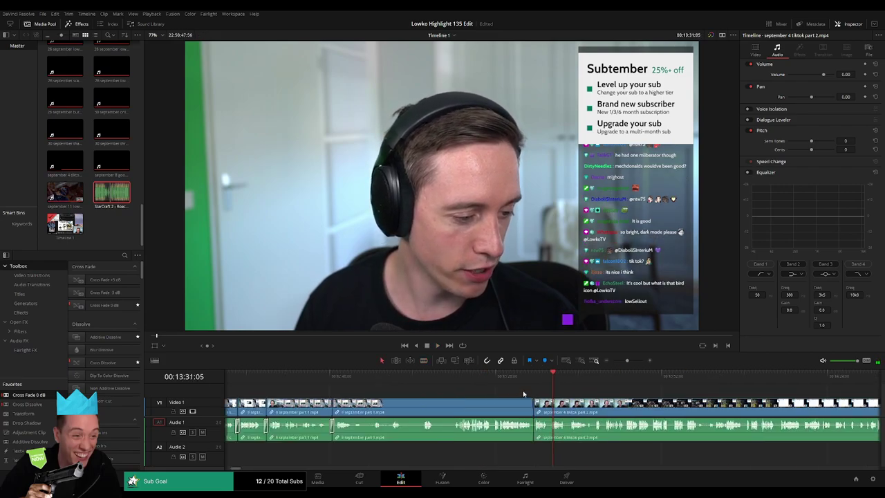
- Split the tiktok clip at about 00:13:30 and 00:13:34 and ripple delete the section between the cuts
key(Up)
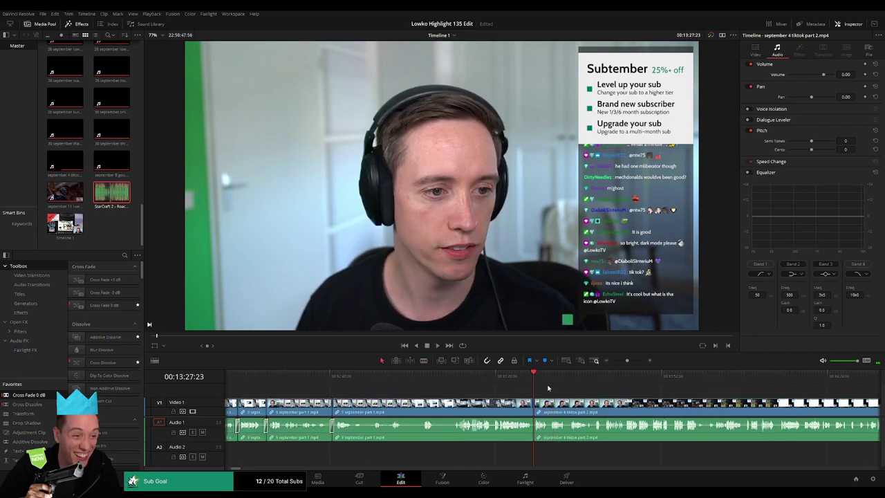
click(633, 360)
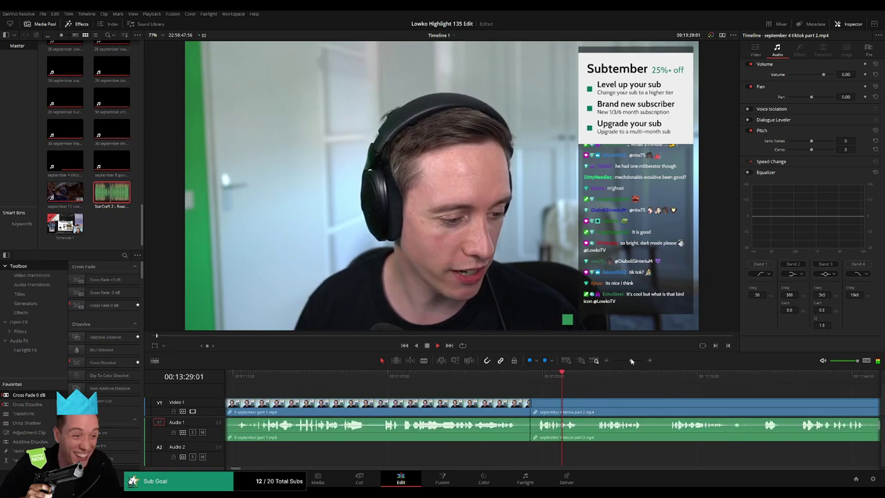
drag(630, 407, 439, 393)
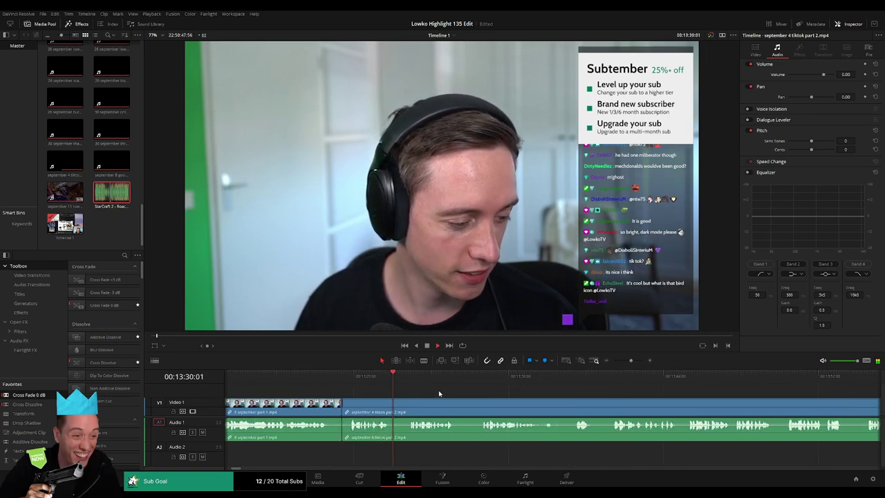
key(b)
click(393, 406)
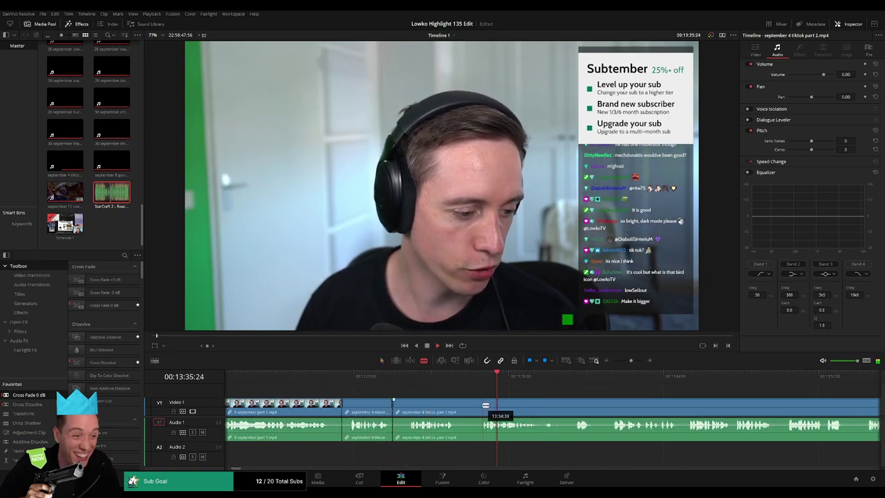
click(479, 406)
key(a)
click(444, 405)
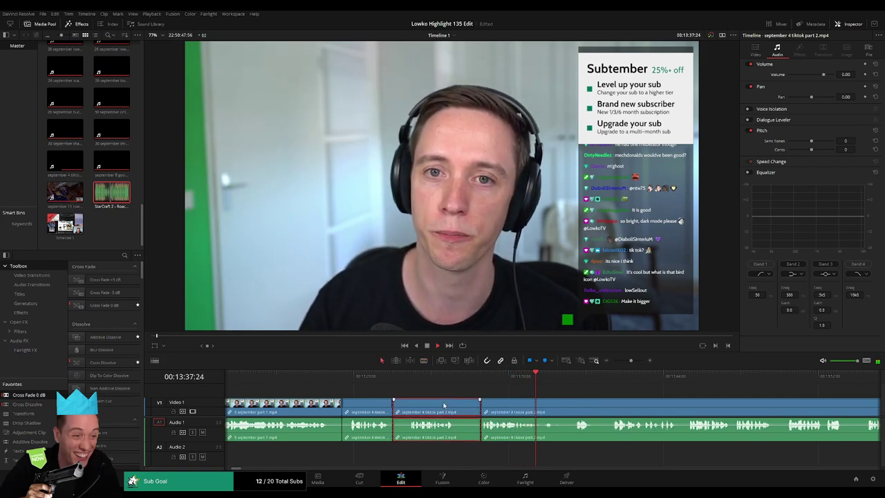
key(Delete)
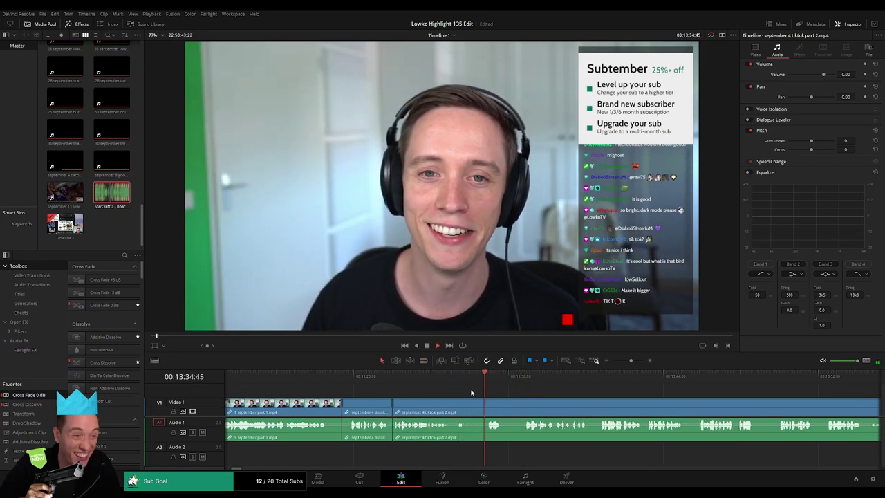
- Split the clip at about 00:13:33 and 00:13:35 and ripple delete the pause between the cuts
key(b)
click(454, 406)
click(486, 406)
key(a)
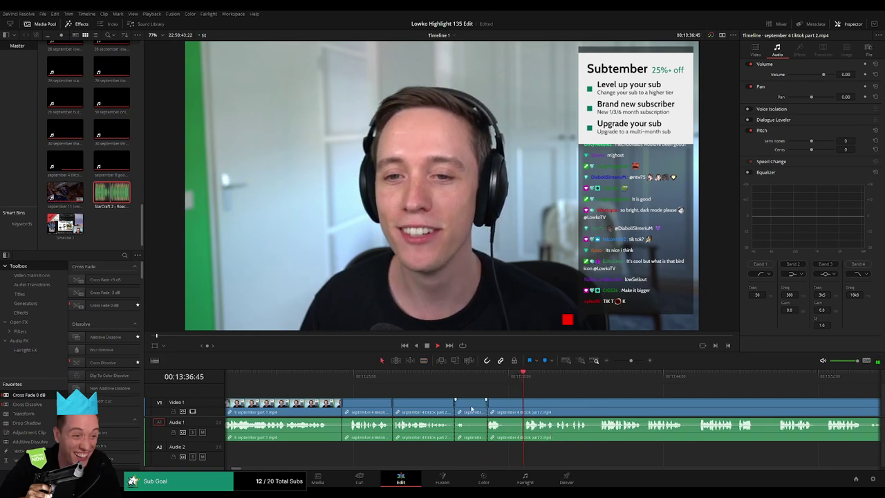
click(471, 408)
key(Delete)
- Cut out the short pause between about 00:13:34 and 00:13:35 in the tiktok clip and close the gap
key(b)
click(474, 405)
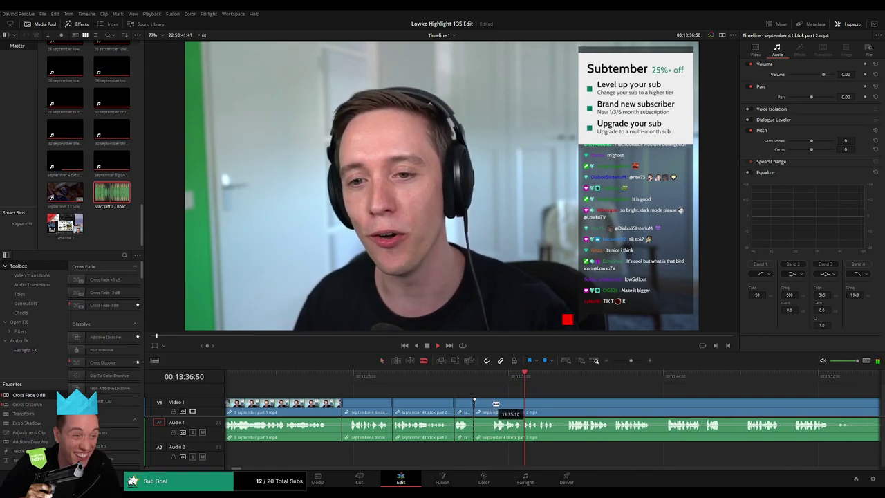
click(491, 405)
key(a)
click(482, 408)
key(Delete)
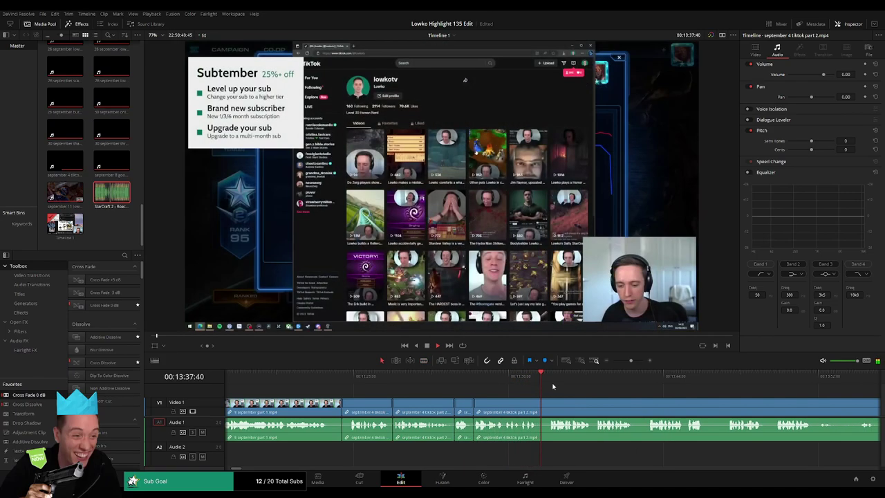
- Place an Adjustment Clip above the video at 00:13:42:28 and shorten it to about one second
drag(571, 389, 433, 400)
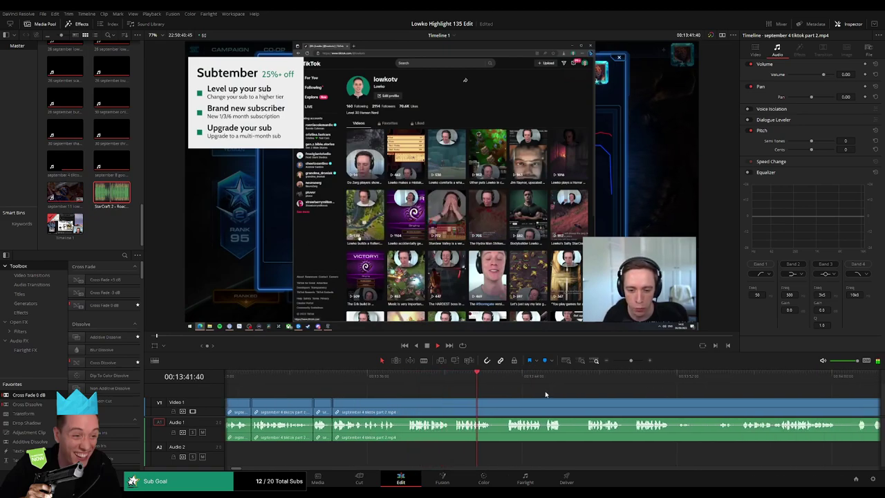
scroll(434, 394, right, 3)
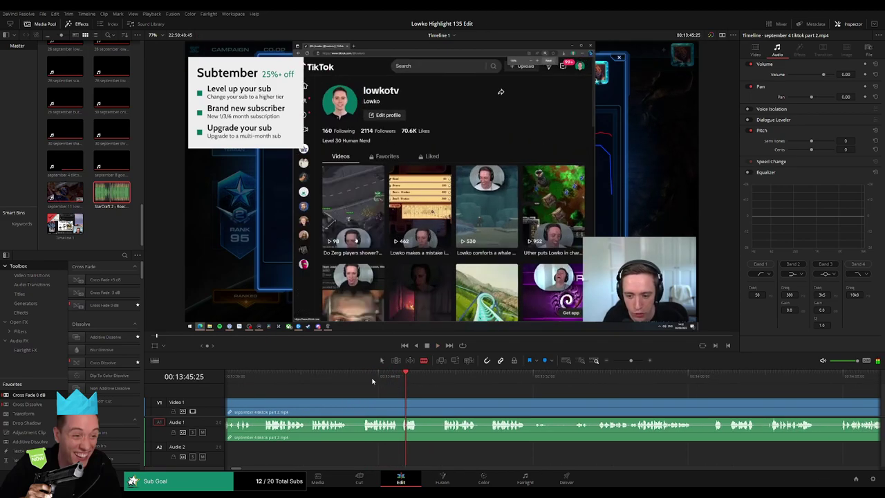
click(332, 374)
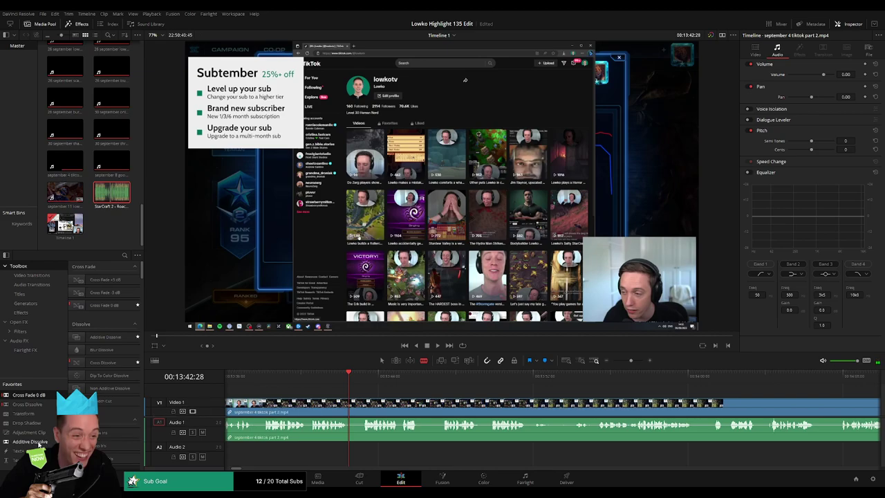
drag(38, 432, 349, 399)
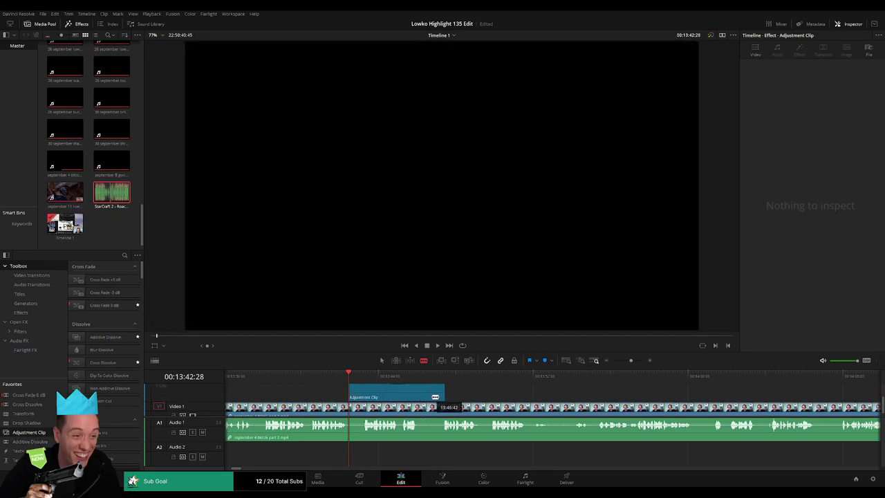
drag(440, 392, 352, 399)
- Set the adjustment clip's zoom to 2.400 and position to X 57, Y 318, and extend its start slightly earlier
click(356, 399)
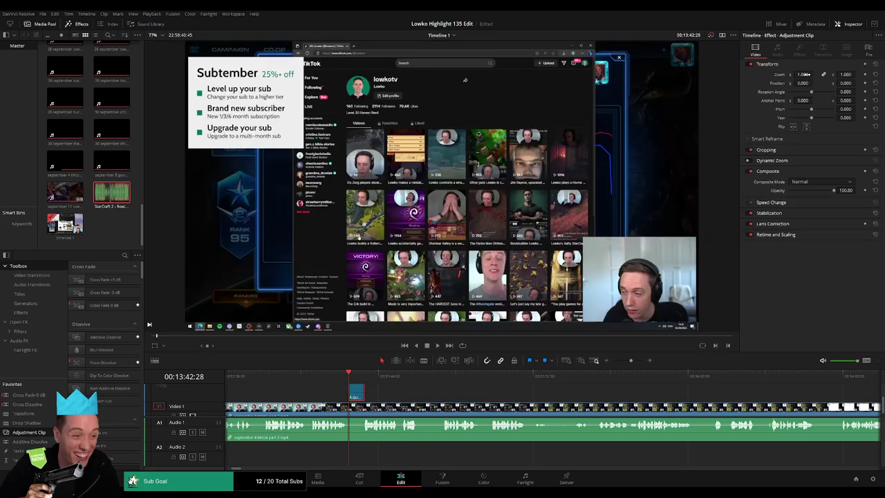
drag(806, 75, 852, 84)
click(340, 382)
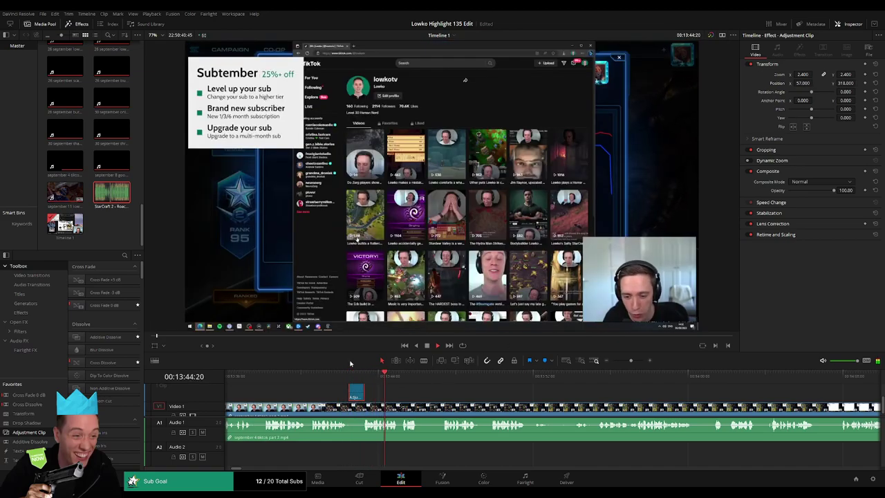
drag(345, 389, 344, 389)
click(372, 388)
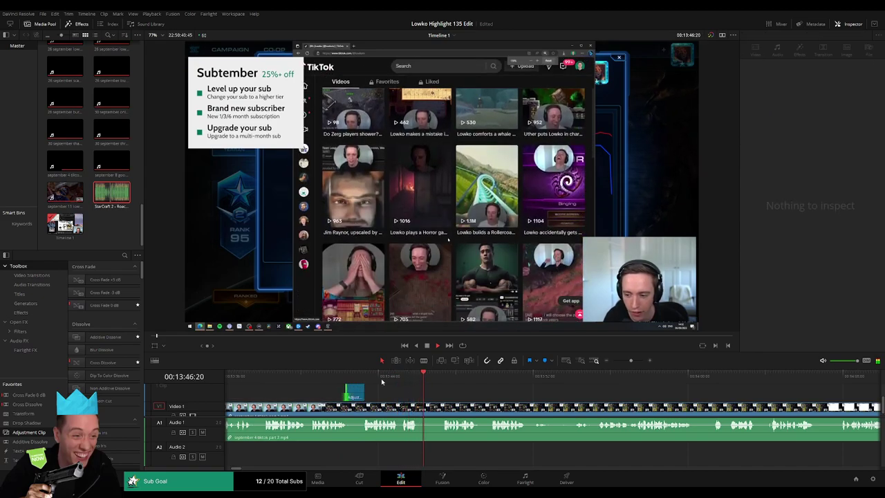
- Split the clip at about 00:14:00 and 00:14:01 and ripple delete the pause while the TikTok video is stopped
drag(513, 398, 426, 395)
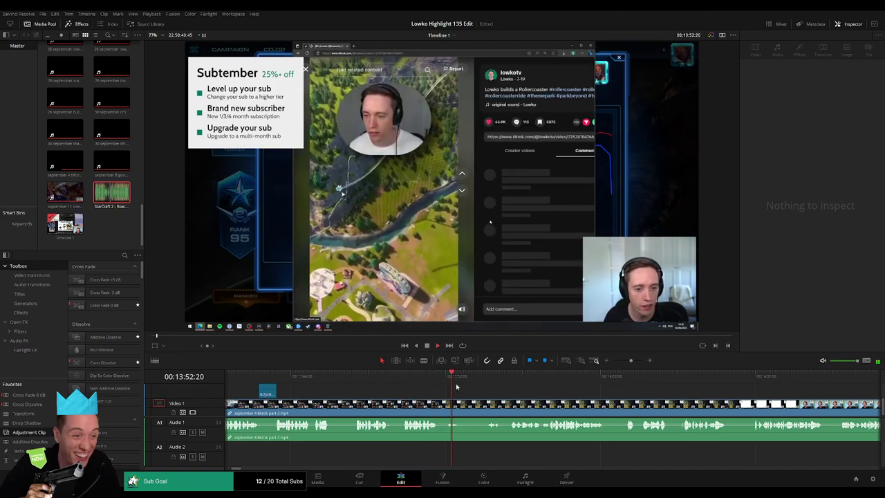
click(479, 381)
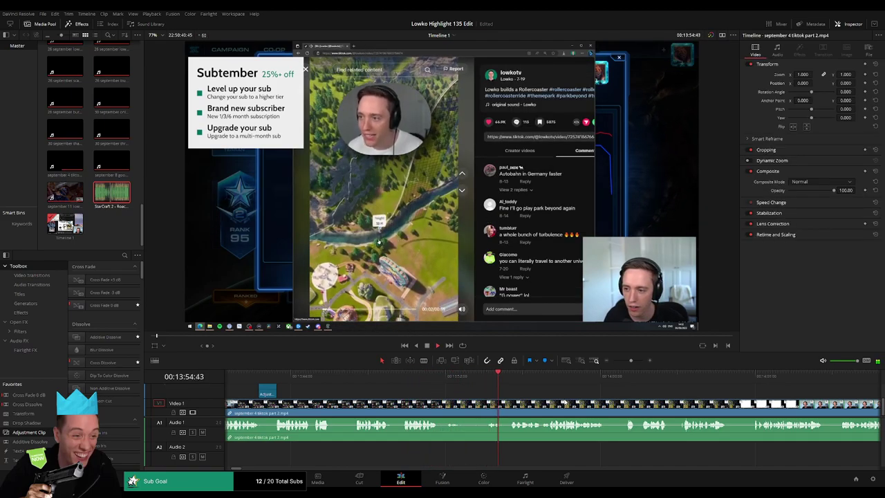
drag(563, 395, 439, 395)
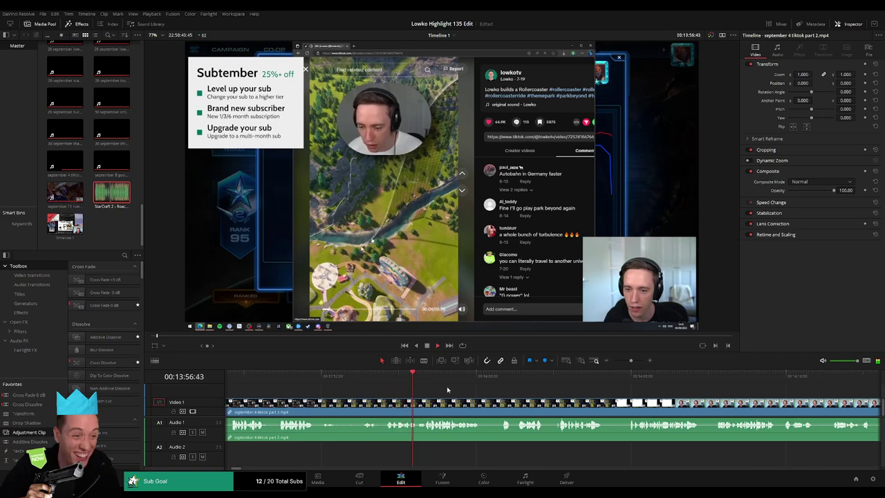
scroll(446, 390, right, 4)
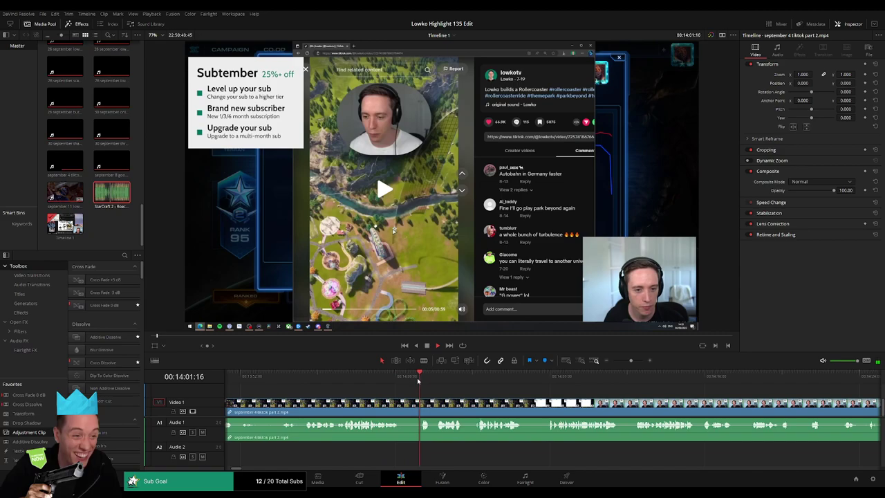
key(b)
click(404, 403)
click(418, 401)
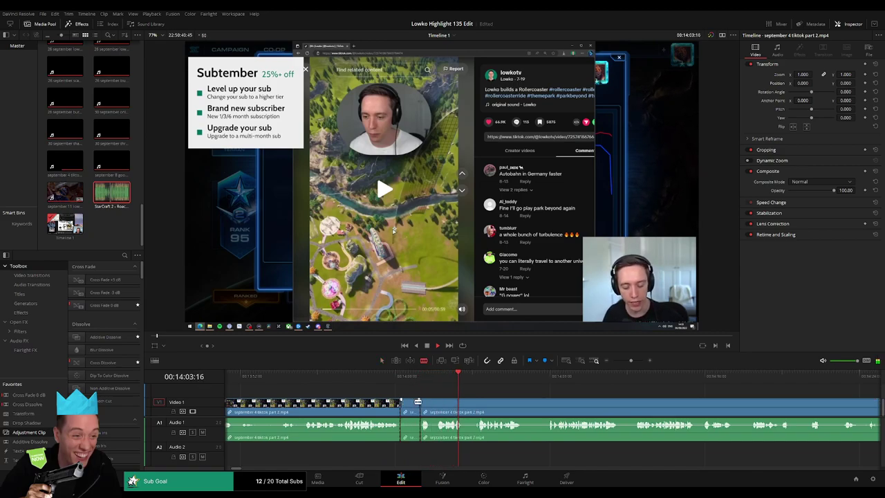
key(a)
click(411, 403)
key(Delete)
- Split the clip at about 00:14:02 and 00:14:03 and ripple delete the short pause between the cuts
key(b)
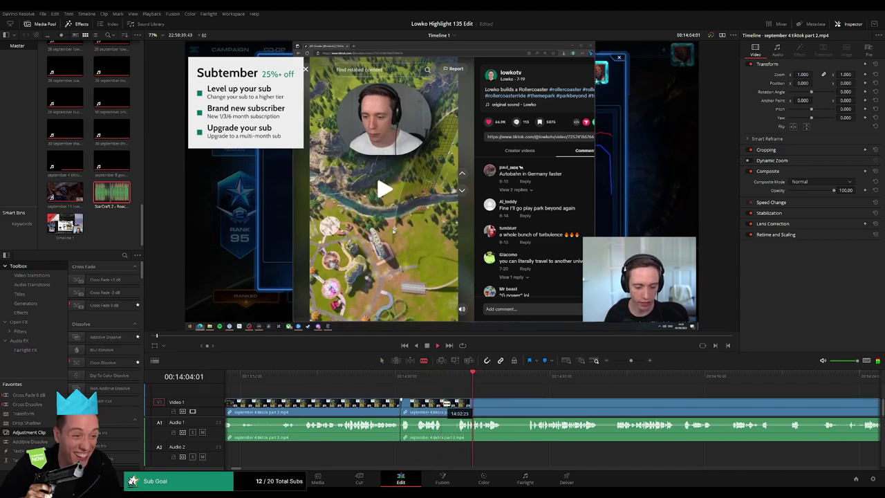
click(445, 402)
click(459, 403)
key(a)
click(451, 407)
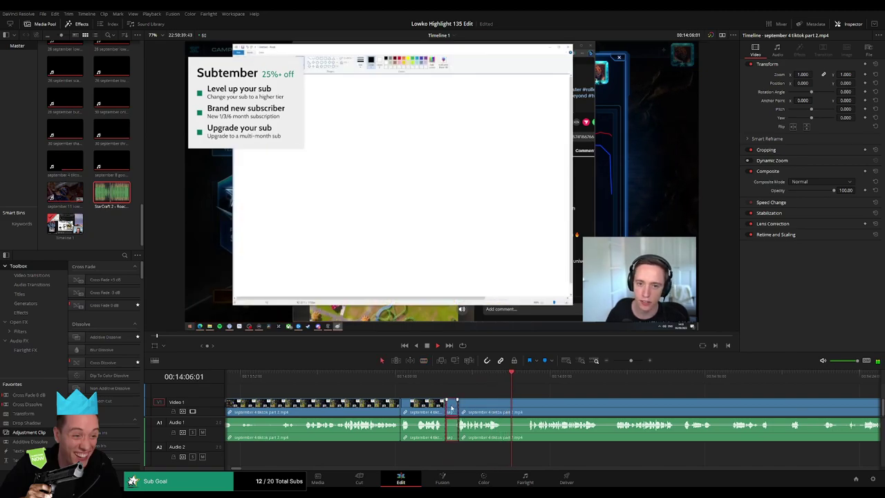
key(Delete)
- Split the clip at about 00:14:05 and 00:14:06 and ripple delete the pause around the blank drawing canvas
key(b)
click(490, 406)
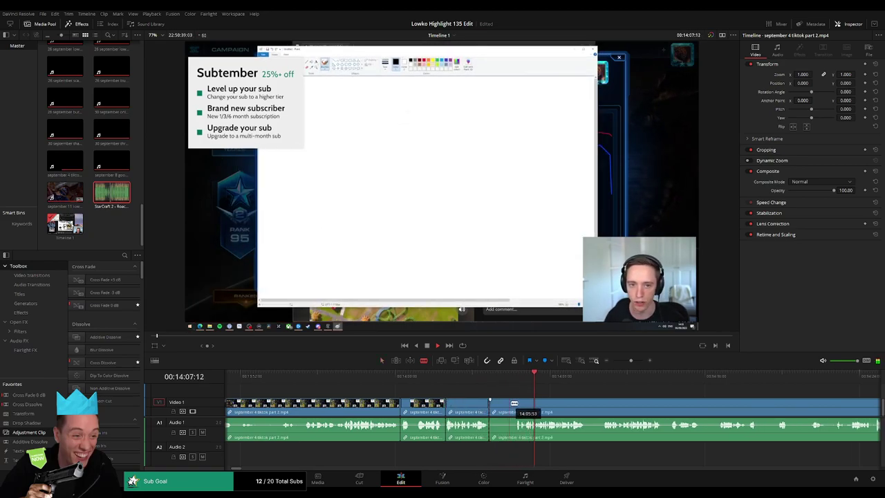
click(515, 406)
key(a)
key(a)
click(508, 408)
key(Delete)
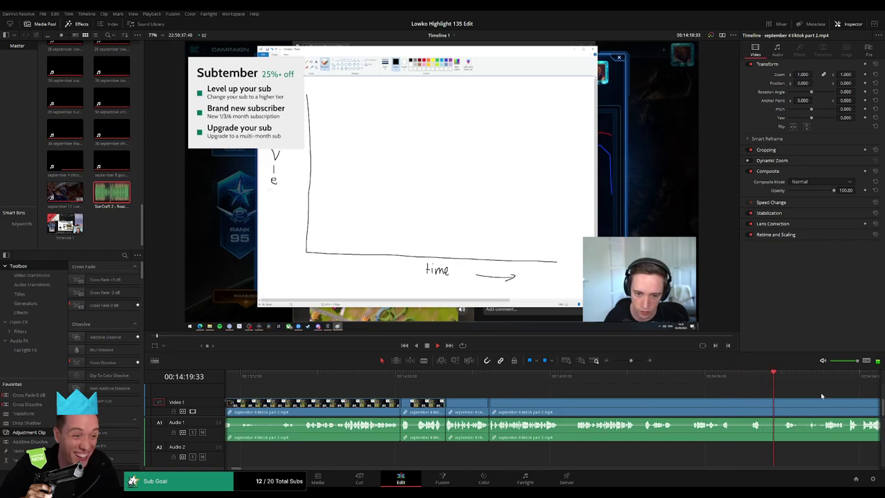
- Split the clip at about 00:14:21 and 00:14:22 and ripple delete the pause during the views graph drawing
click(397, 412)
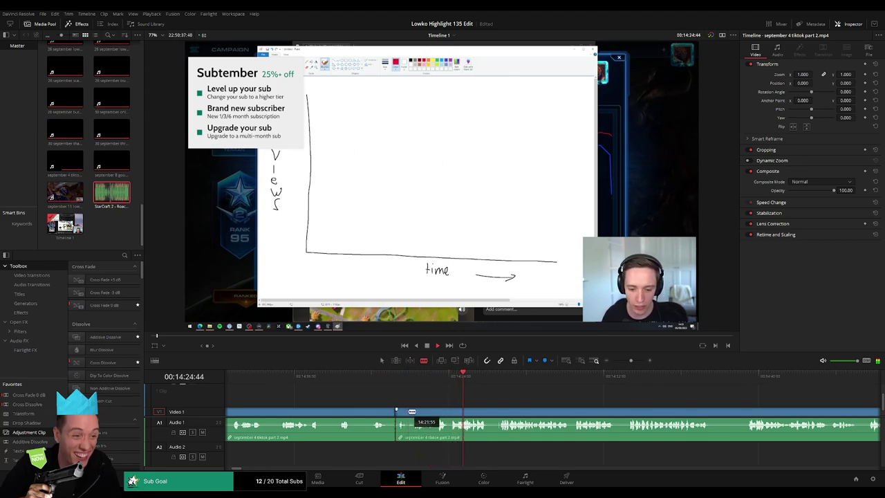
click(409, 412)
key(a)
click(405, 414)
key(Delete)
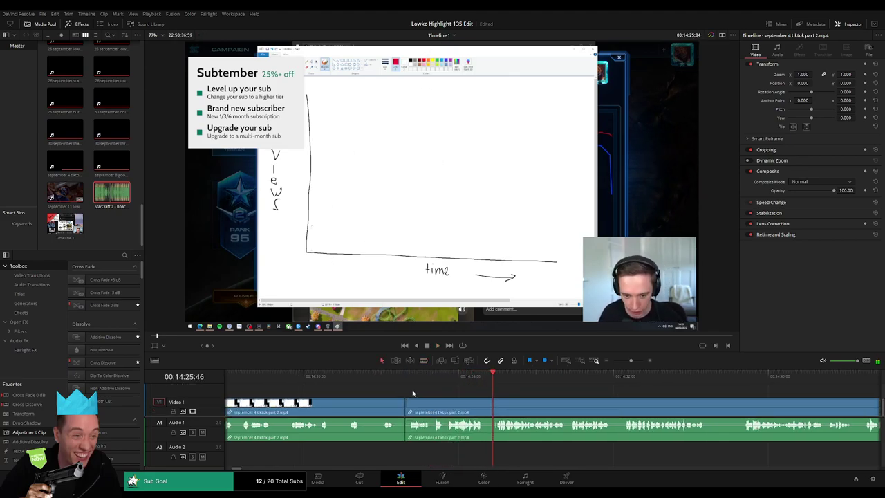
scroll(205, 395, up, 3)
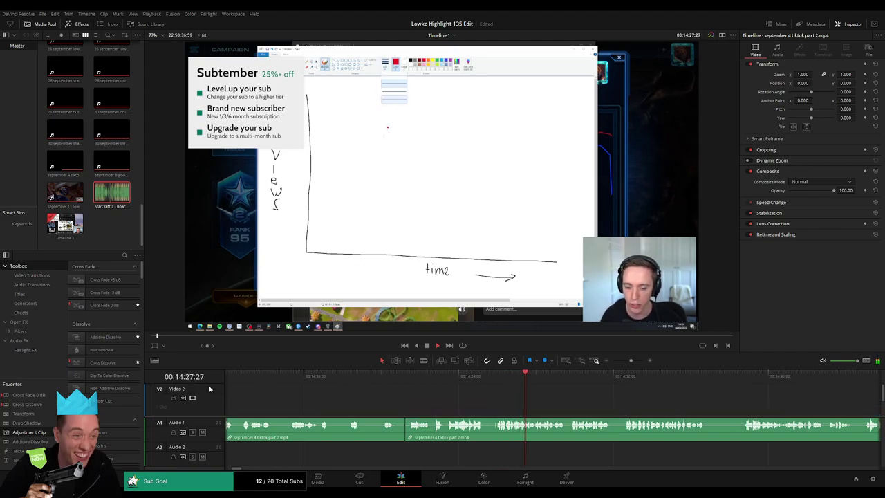
scroll(208, 398, down, 2)
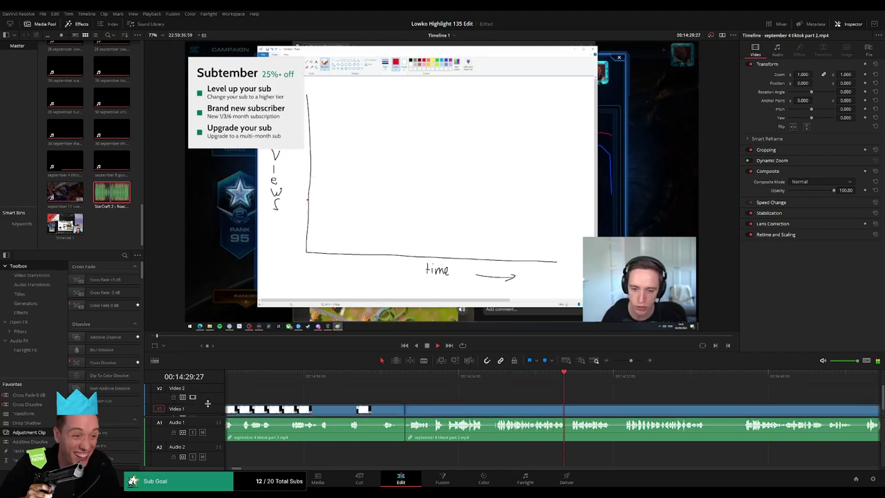
drag(666, 408, 469, 398)
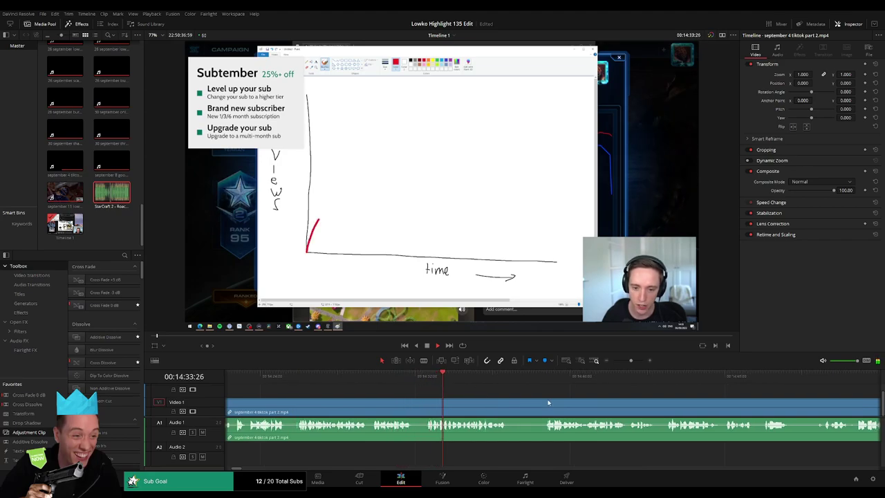
scroll(455, 395, down, 1)
key(b)
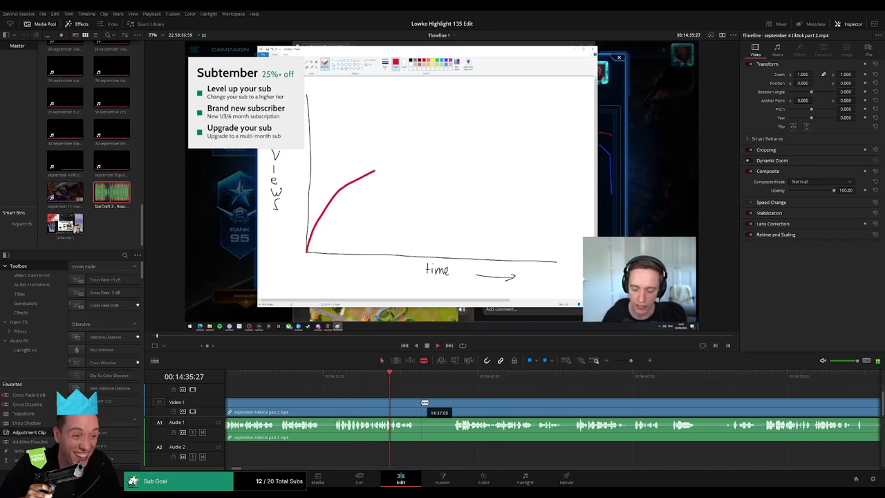
click(421, 403)
click(448, 378)
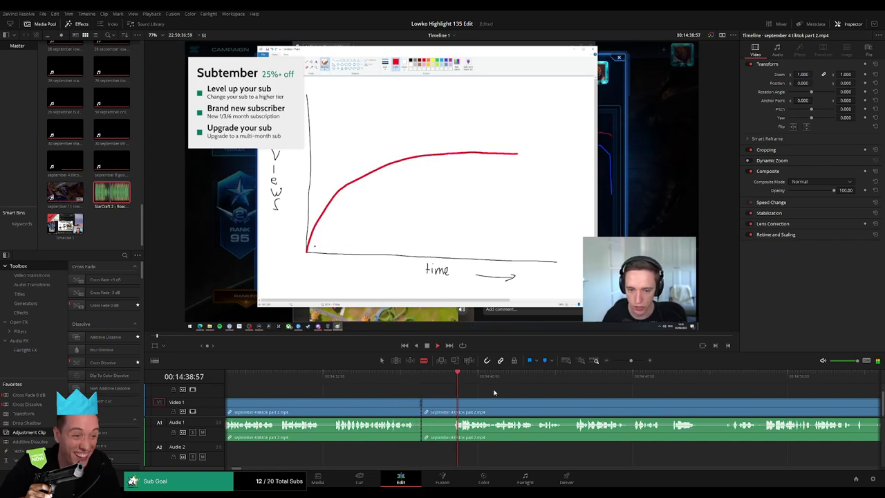
key(ctrl+z)
- Split the clip at about 00:14:51 and 00:14:53 and ripple delete the pause after the red curve on the views graph
drag(591, 400, 465, 391)
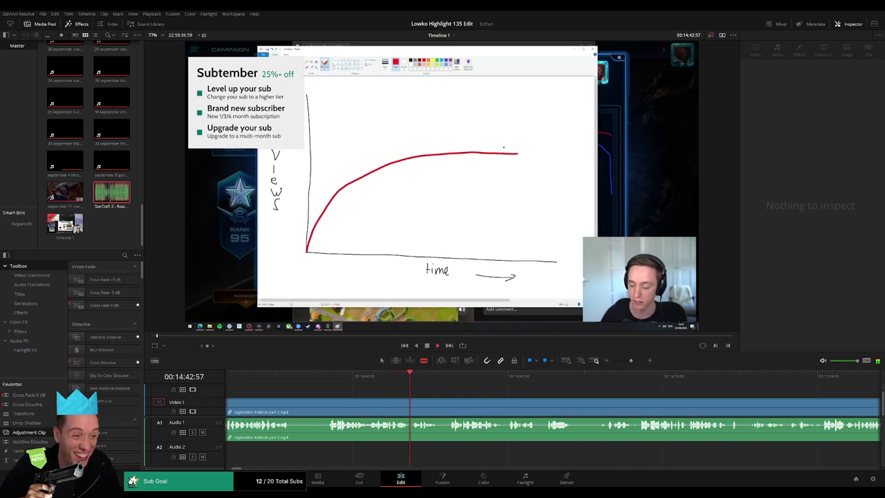
scroll(494, 387, down, 1)
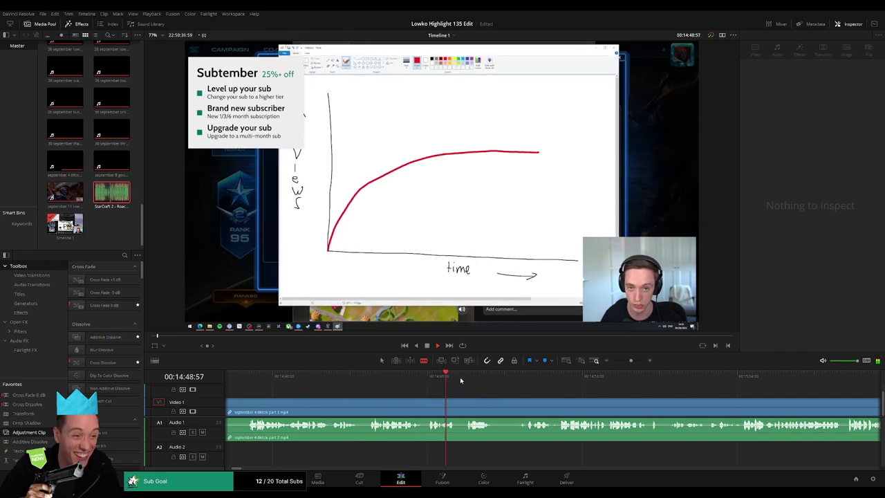
click(469, 376)
scroll(519, 392, down, 3)
click(417, 376)
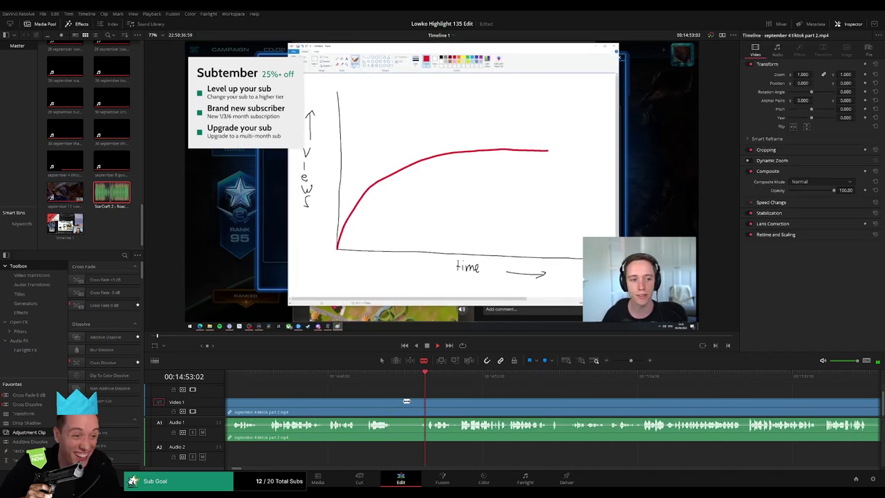
click(395, 402)
click(428, 400)
key(a)
click(416, 405)
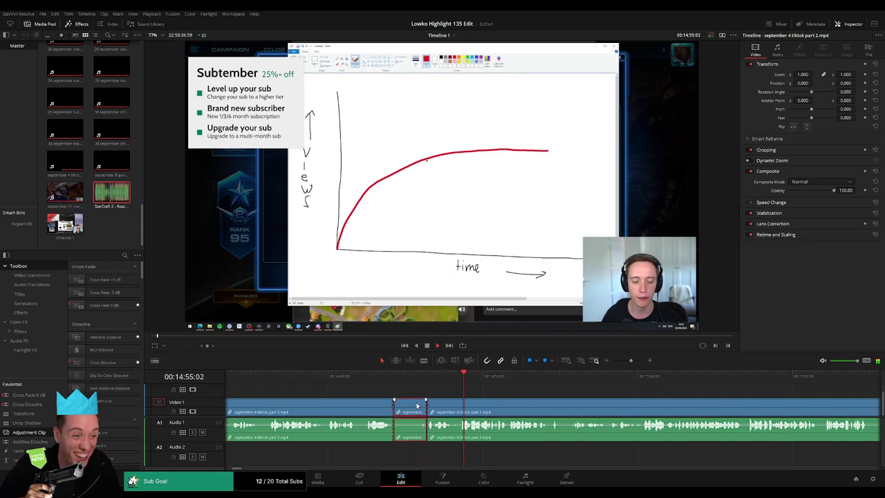
key(Delete)
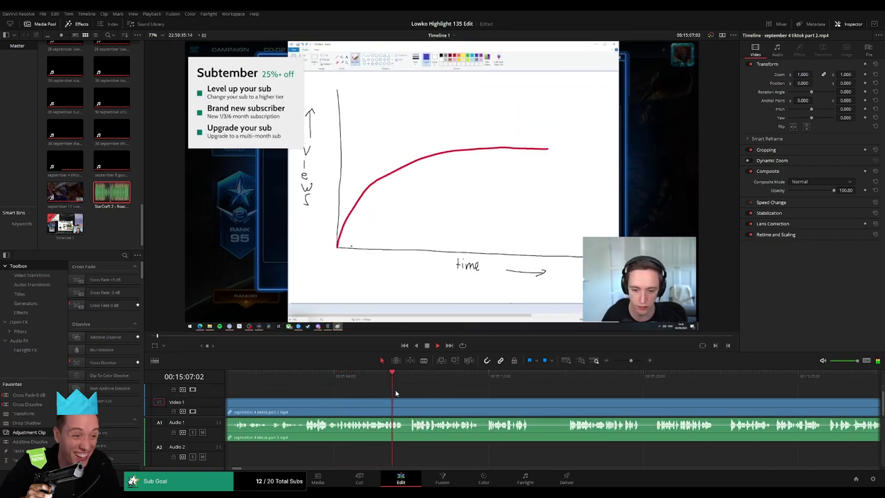
drag(499, 402, 386, 403)
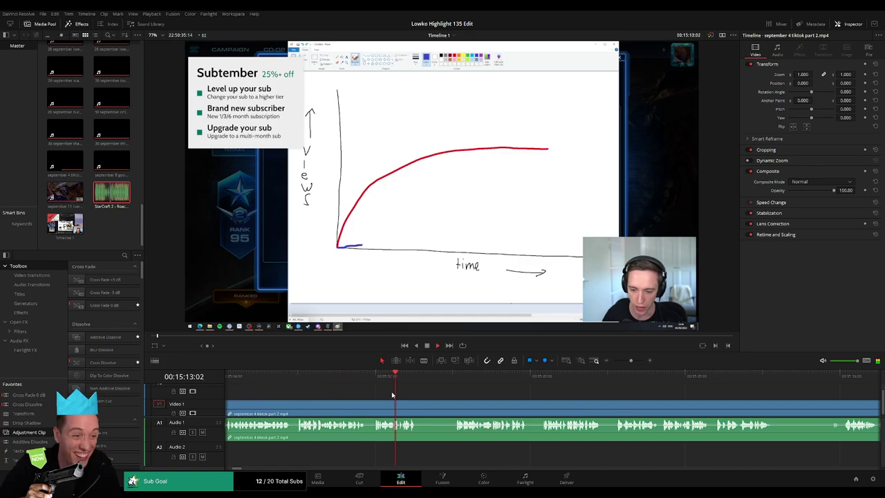
scroll(395, 395, down, 1)
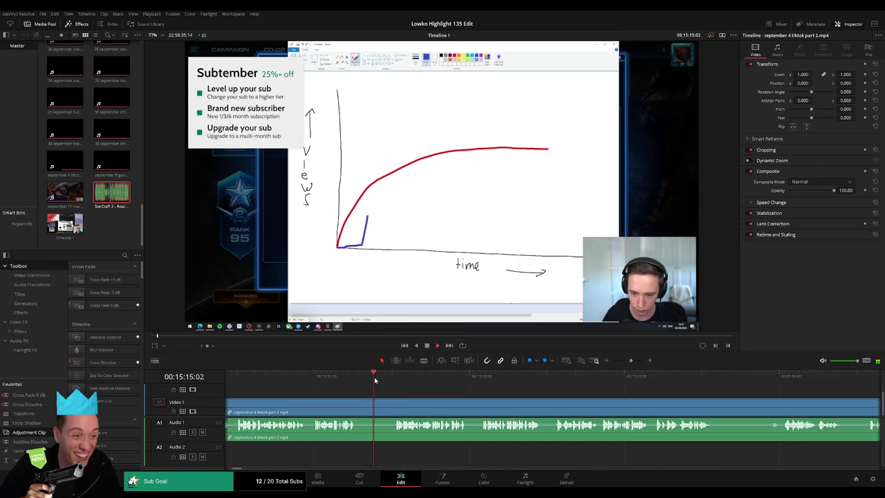
scroll(414, 387, down, 2)
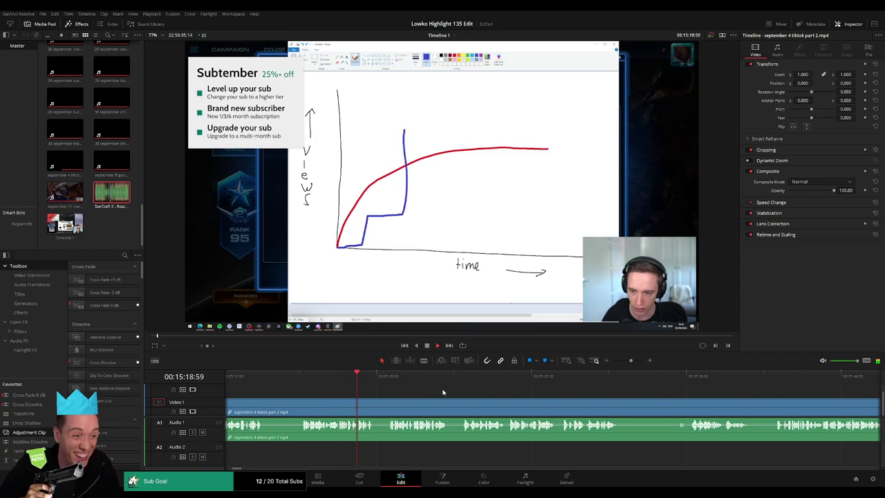
scroll(425, 393, down, 1)
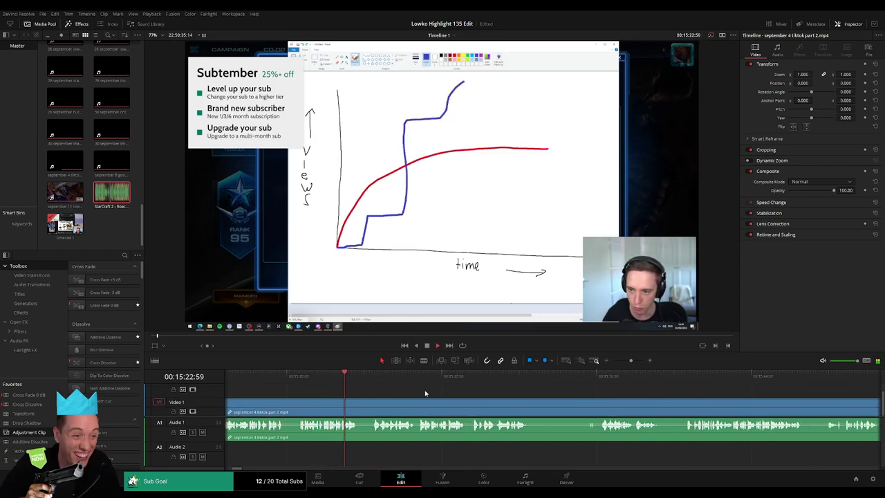
- Cut out the silent stretch from about 15:32 to 15:36 in the tiktok part 2 clip and close the gap
scroll(442, 394, down, 1)
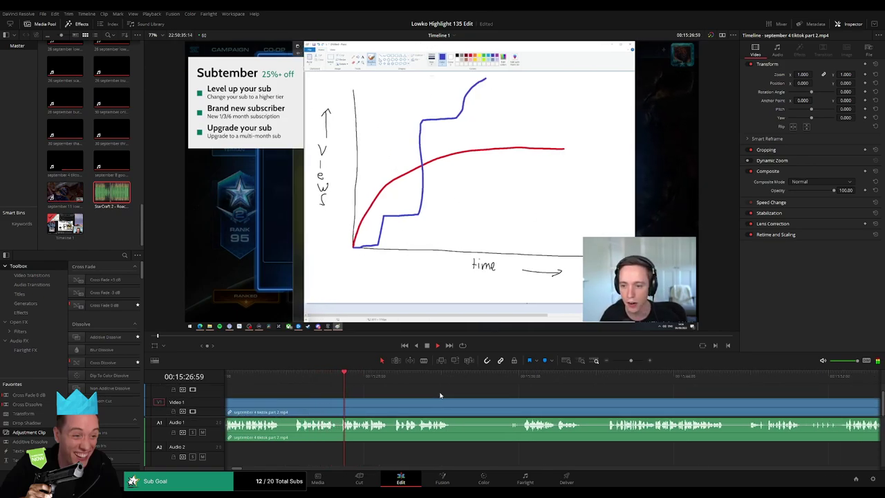
scroll(425, 391, down, 1)
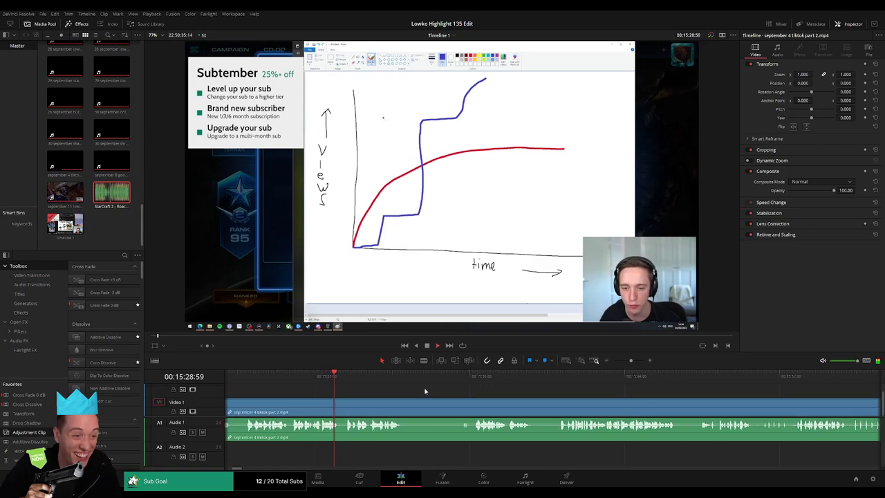
key(b)
click(406, 406)
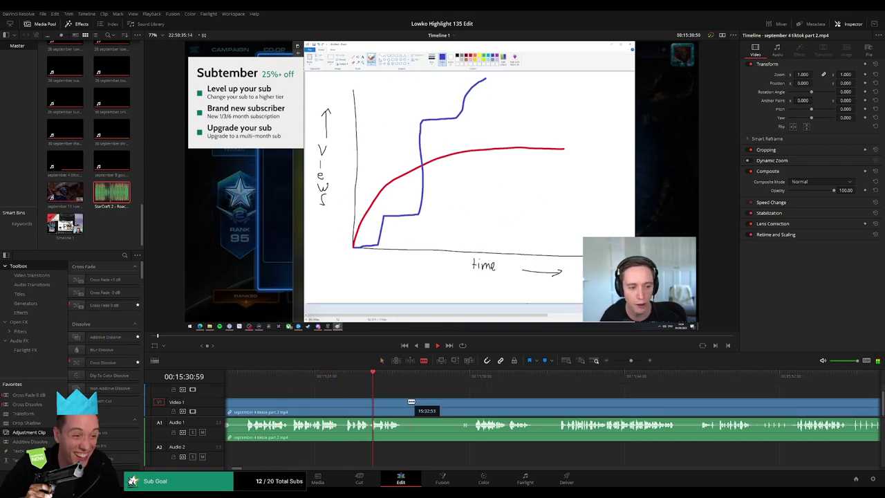
click(477, 377)
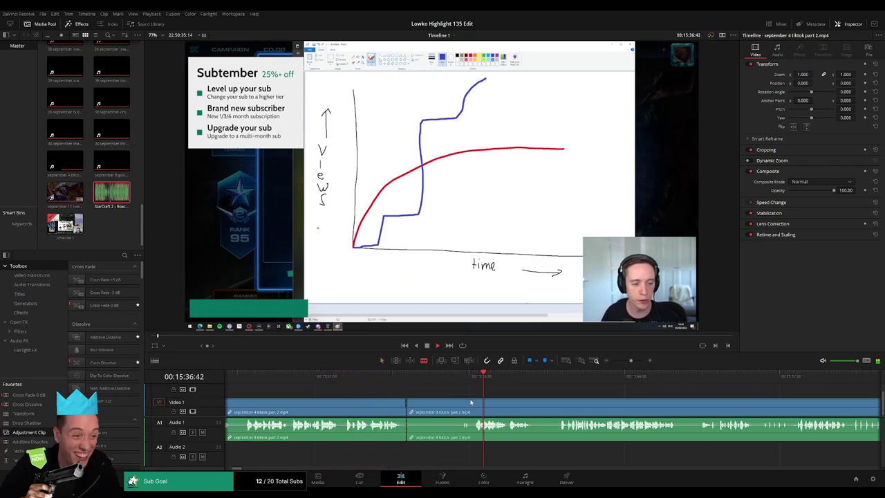
click(475, 405)
key(a)
click(446, 408)
key(BackSpace)
click(446, 408)
key(Delete)
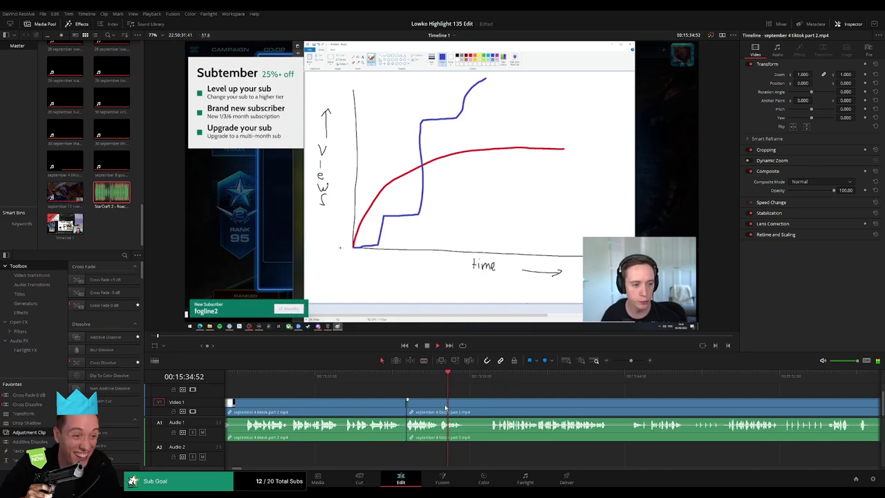
- Cut out the quiet section from about 15:35 to 15:37 in the tiktok clip and close the gap
key(b)
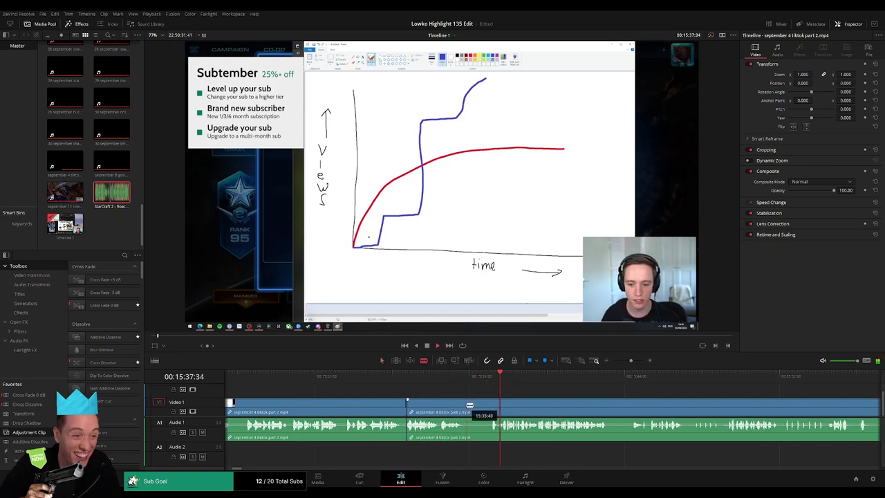
click(466, 405)
click(490, 404)
key(a)
click(478, 409)
key(BackSpace)
click(479, 411)
key(Delete)
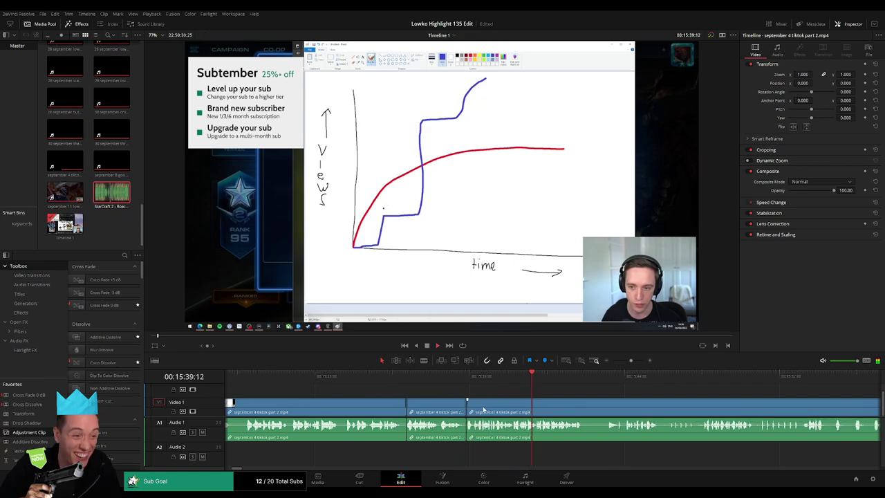
- Split the tiktok clip around the pause from about 15:42 to 15:43 and ripple-delete that piece
drag(605, 406, 399, 397)
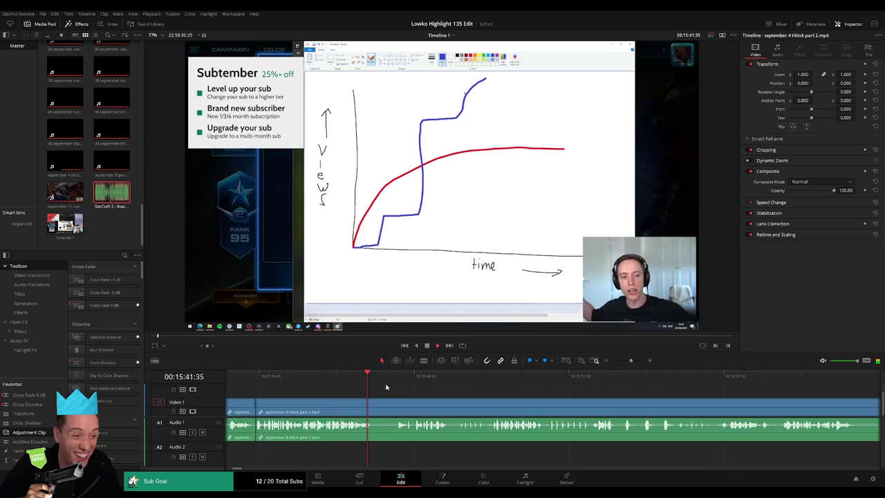
key(ctrl+b)
key(ctrl+b)
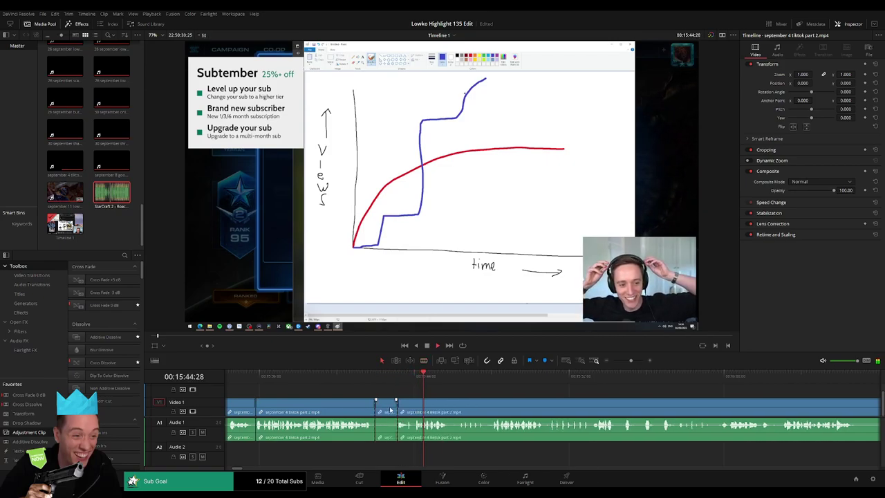
click(391, 410)
key(Delete)
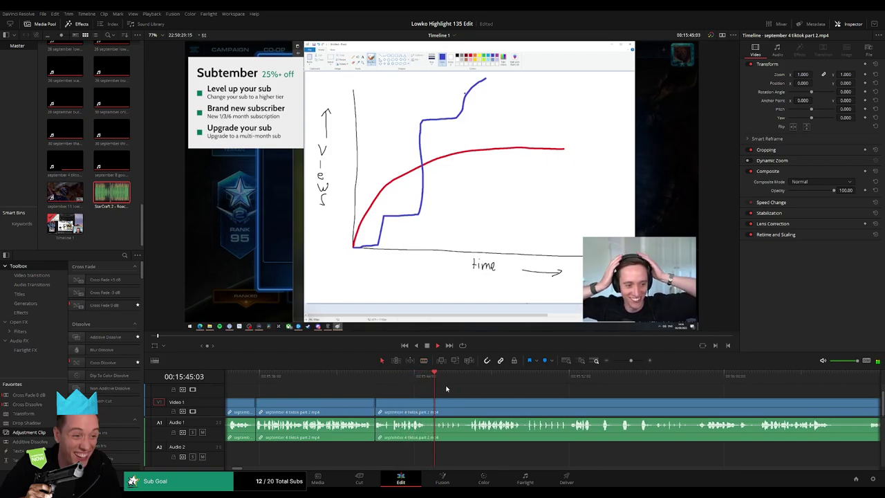
- Split the tiktok clip on both sides of the short pause near 15:59 and ripple-delete the piece
click(345, 379)
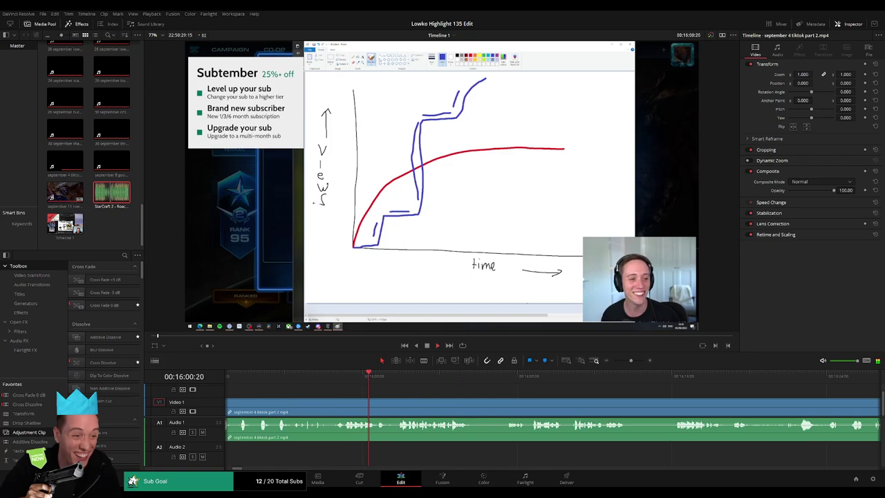
key(b)
click(333, 407)
click(344, 408)
key(a)
click(341, 409)
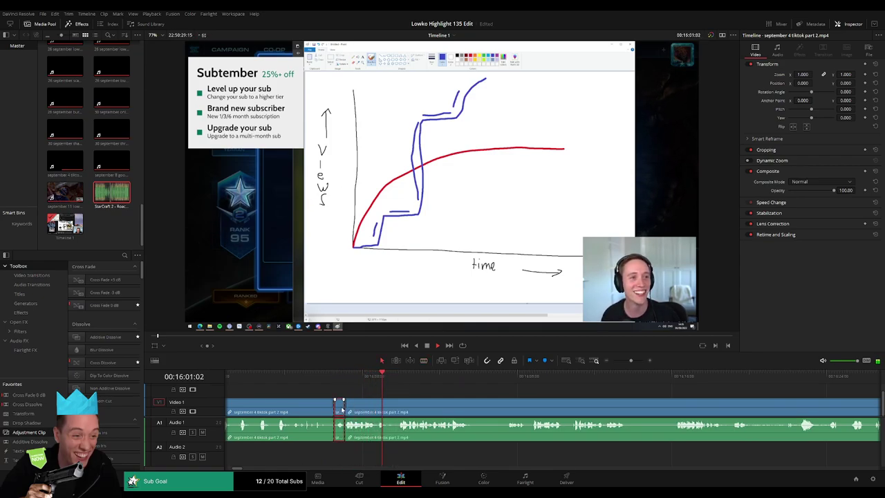
key(Delete)
- Cut the tiktok clip at about 16:01 and 16:08 and ripple-delete the section in between
key(b)
click(382, 408)
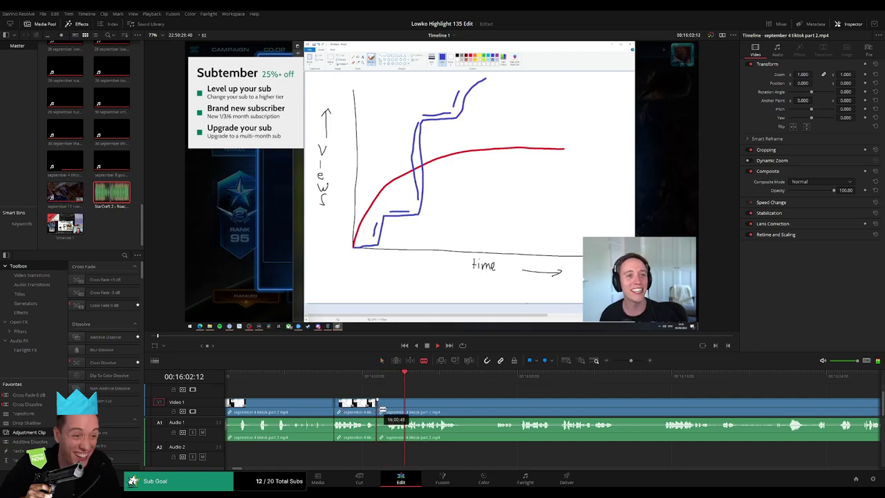
click(493, 382)
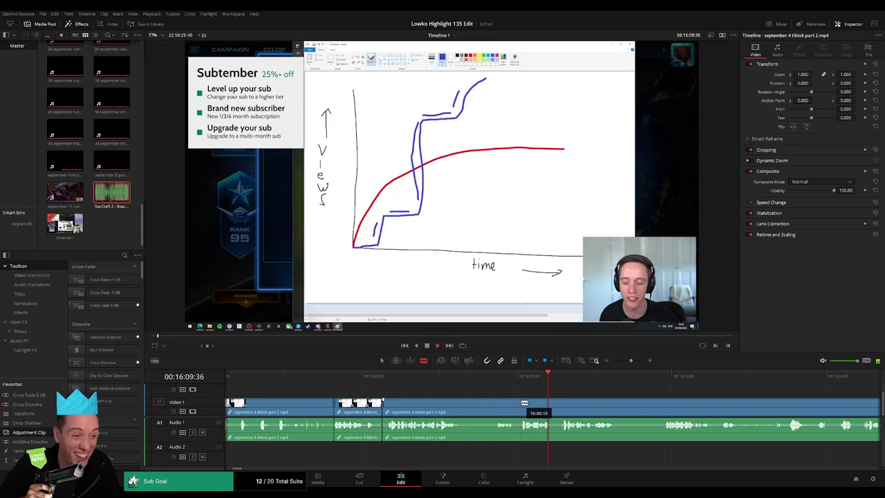
click(520, 405)
key(a)
click(492, 408)
key(Delete)
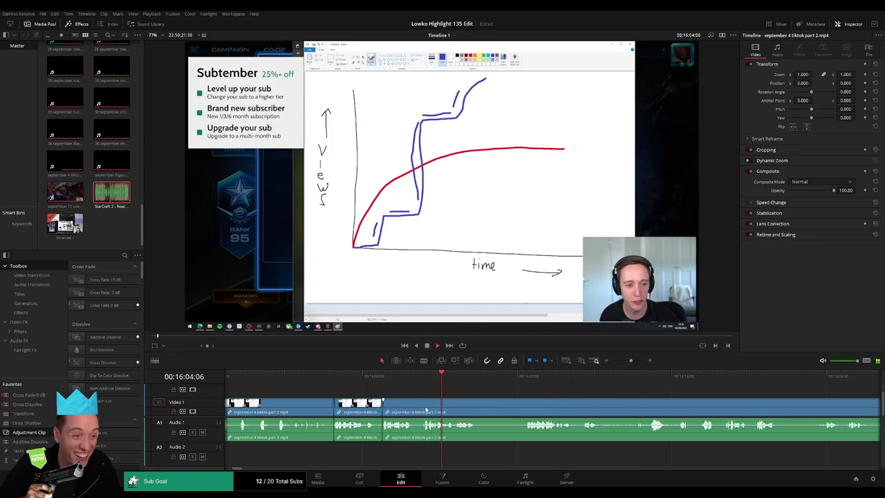
- Cut out the pauses starting at about 16:02 and 16:05 in the tiktok clip and close the gaps
key(b)
click(414, 407)
click(424, 408)
key(a)
click(419, 408)
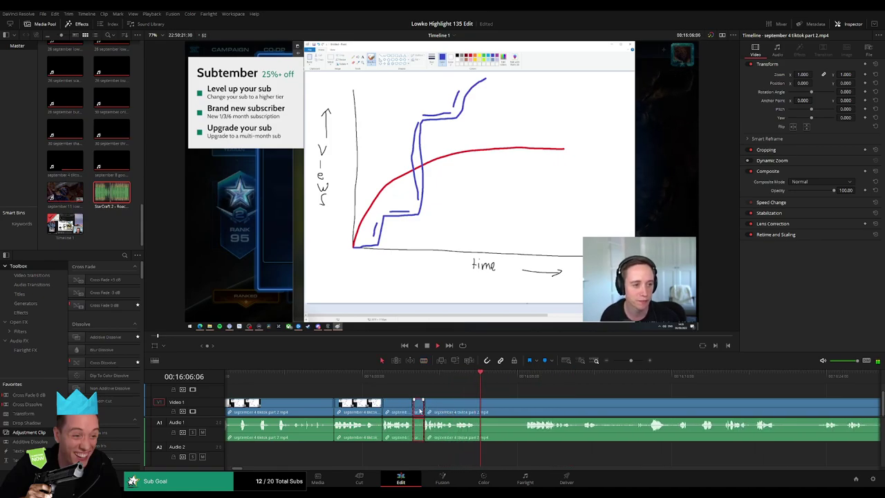
key(Delete)
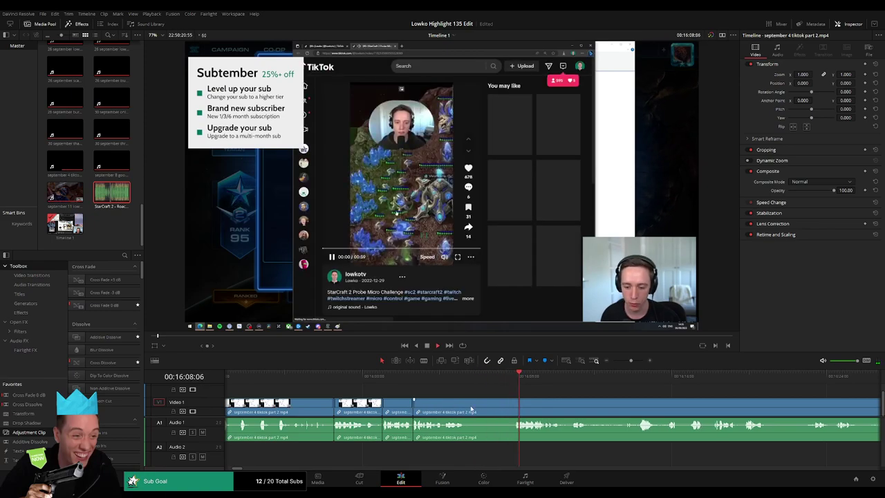
click(489, 410)
key(Delete)
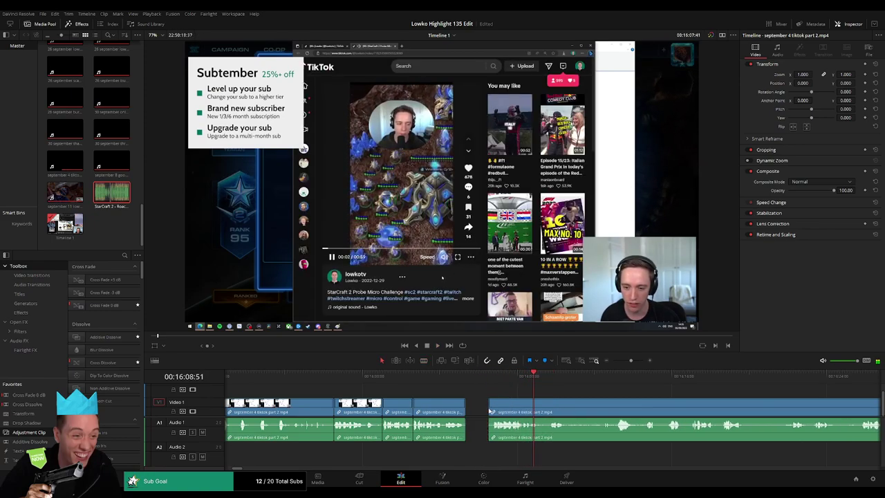
- Skim the rest of the tiktok part 2 footage and ripple-delete everything left of it after 16:05
drag(560, 409, 379, 403)
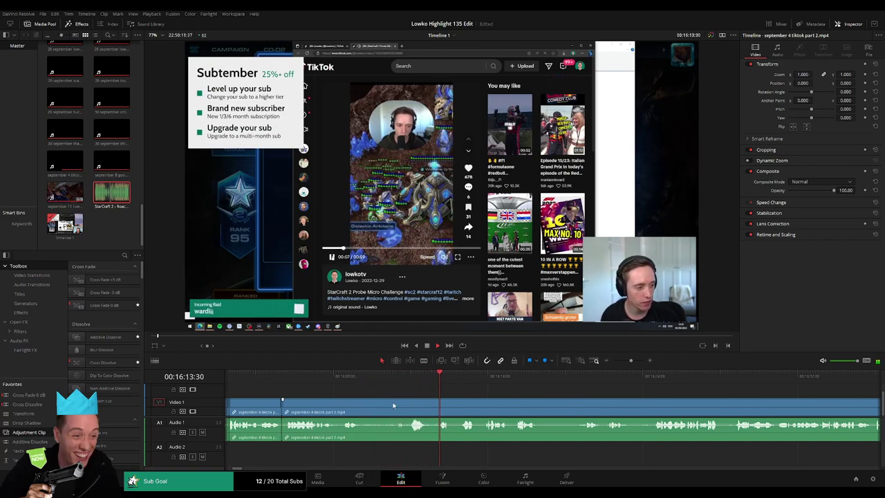
click(661, 375)
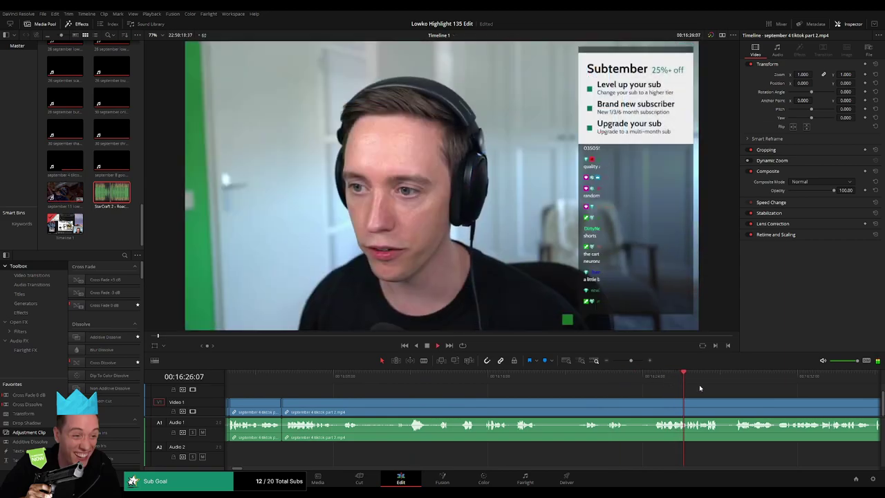
drag(630, 360, 620, 361)
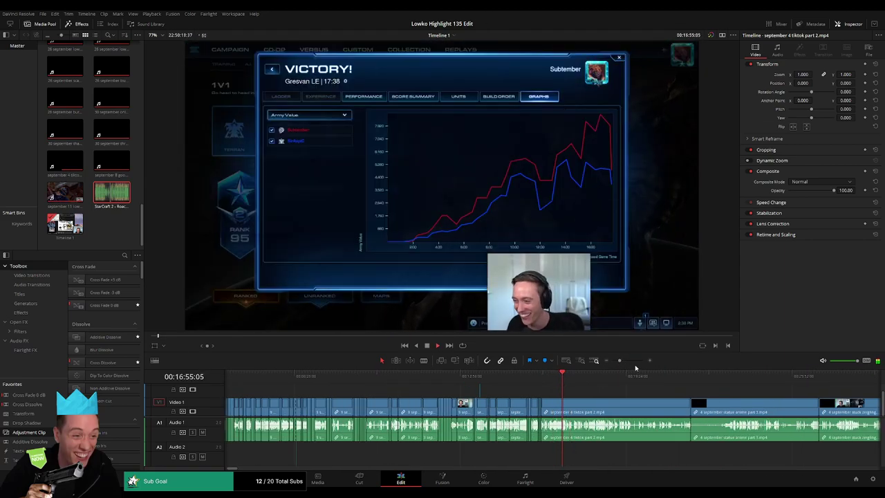
click(631, 360)
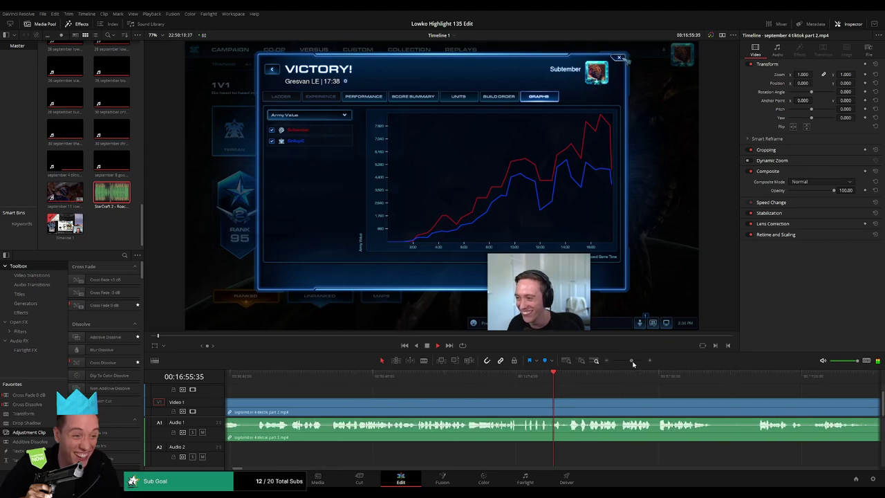
click(412, 376)
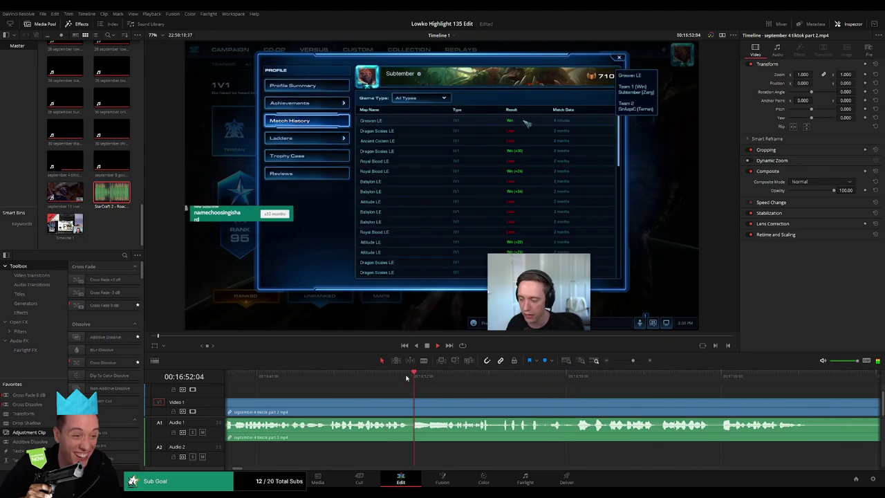
click(335, 378)
drag(633, 361, 628, 361)
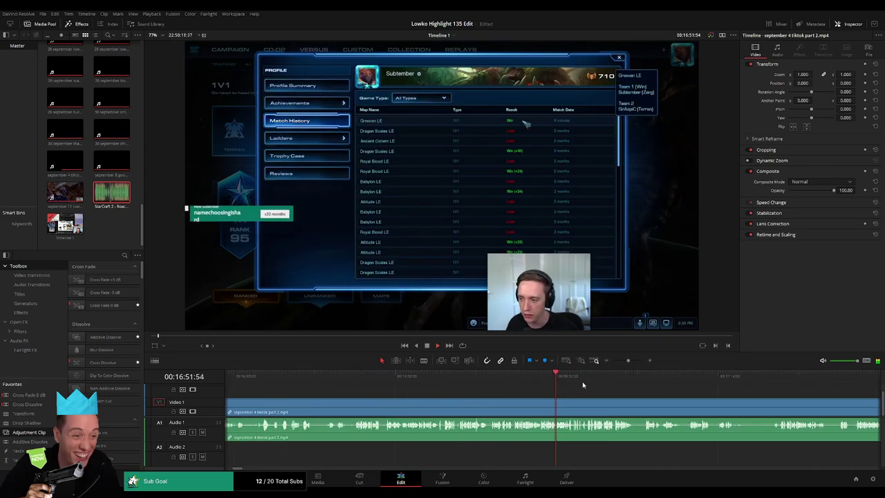
click(596, 376)
click(624, 360)
click(669, 378)
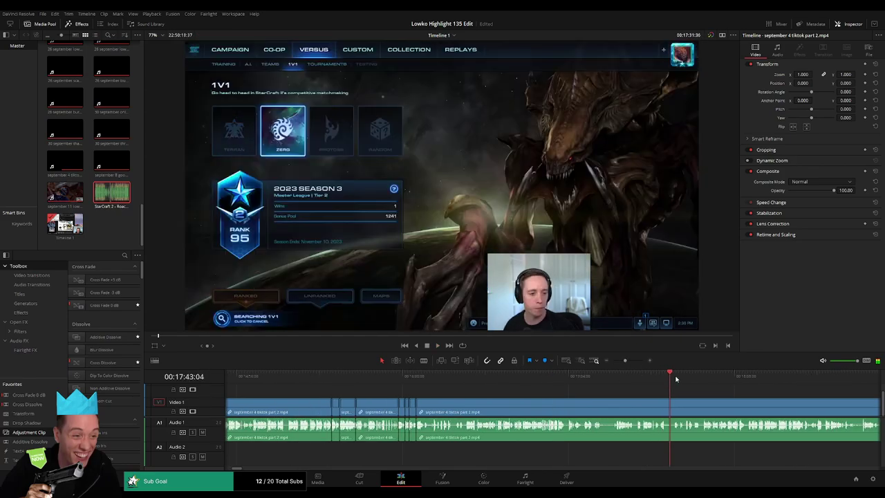
click(718, 377)
click(478, 377)
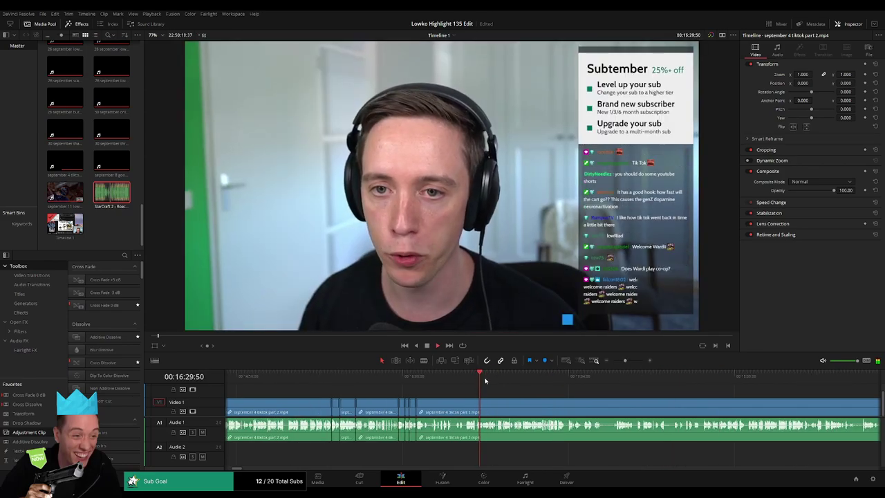
click(528, 407)
key(Delete)
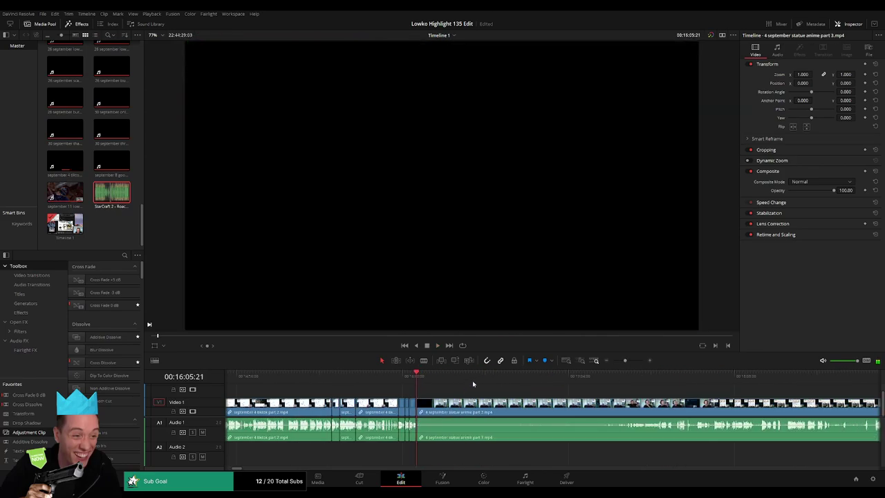
- Locate where the talking starts in the statue anime part 3 clip, split it at about 17:53 and ripple-delete everything before
drag(473, 379, 663, 384)
key(space)
scroll(646, 411, right, 5)
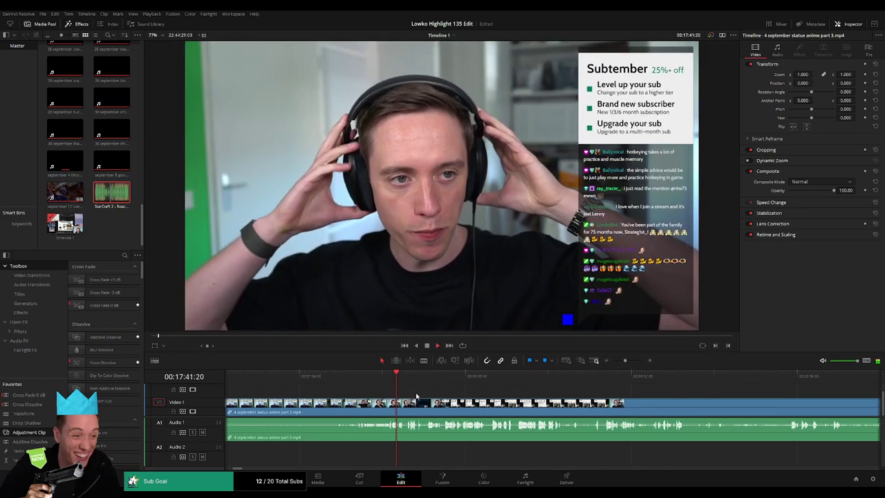
drag(481, 380, 495, 382)
click(449, 378)
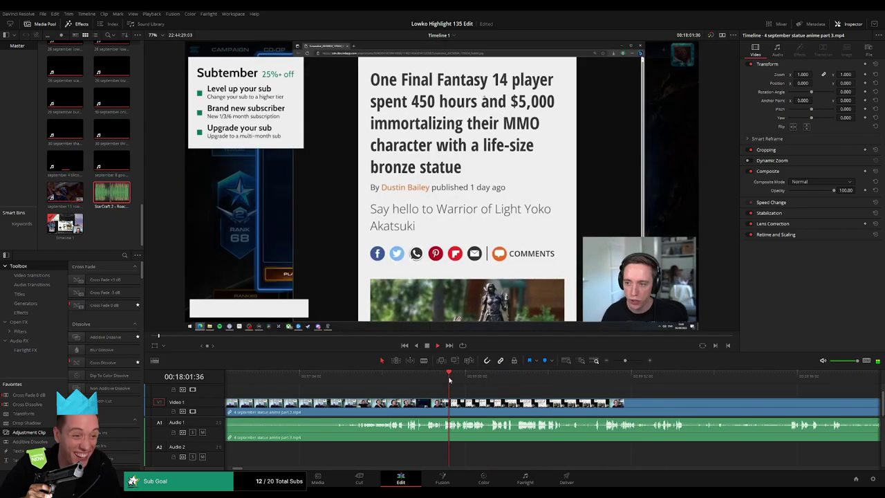
click(443, 380)
drag(625, 360, 629, 361)
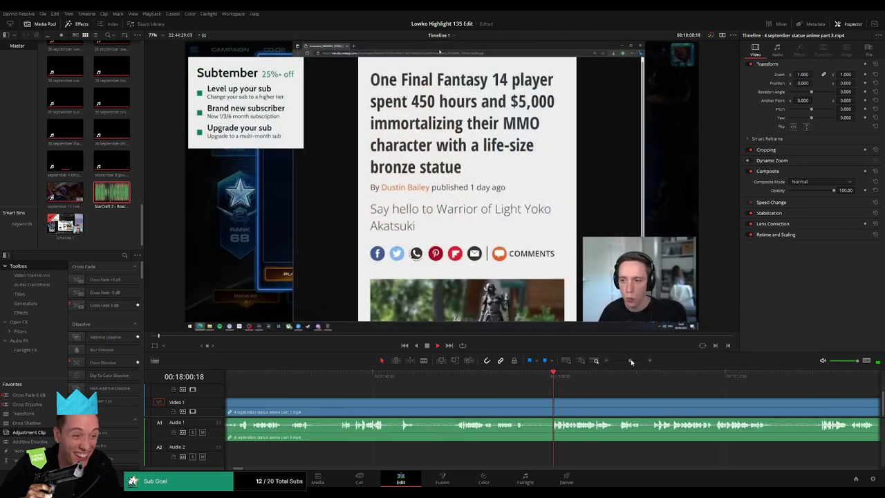
click(433, 378)
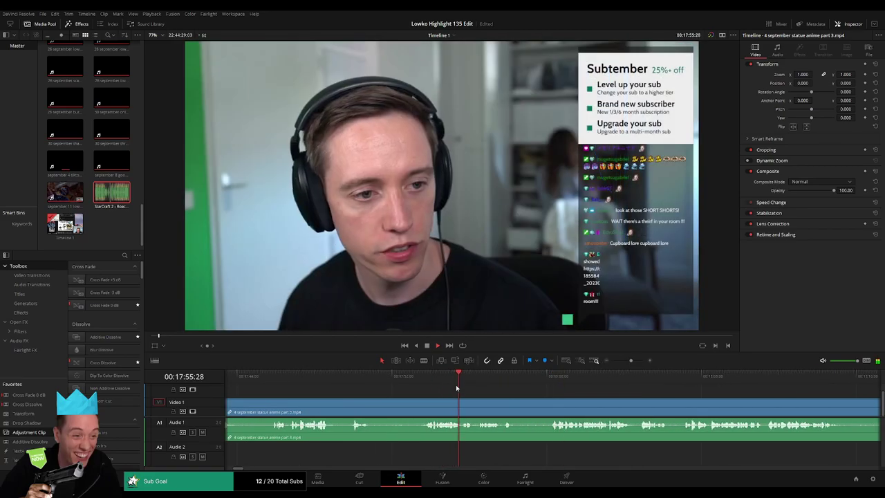
key(b)
click(413, 406)
key(a)
click(398, 409)
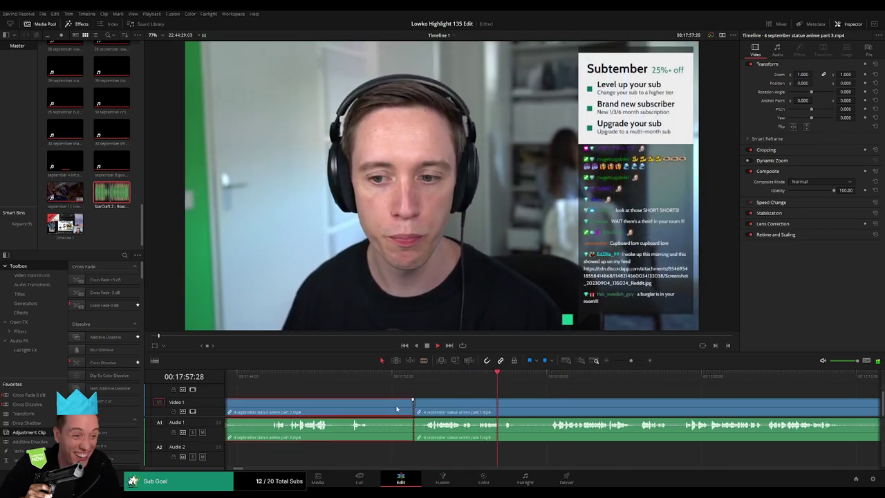
key(Delete)
- Play the trimmed statue anime clip from its start at 16:05:21 and skip ahead to about 16:11
key(Up)
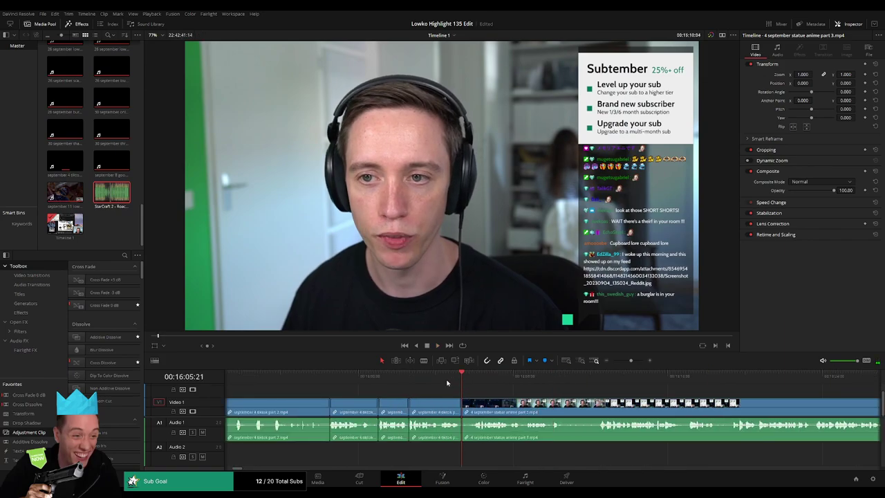
key(space)
scroll(446, 395, right, 5)
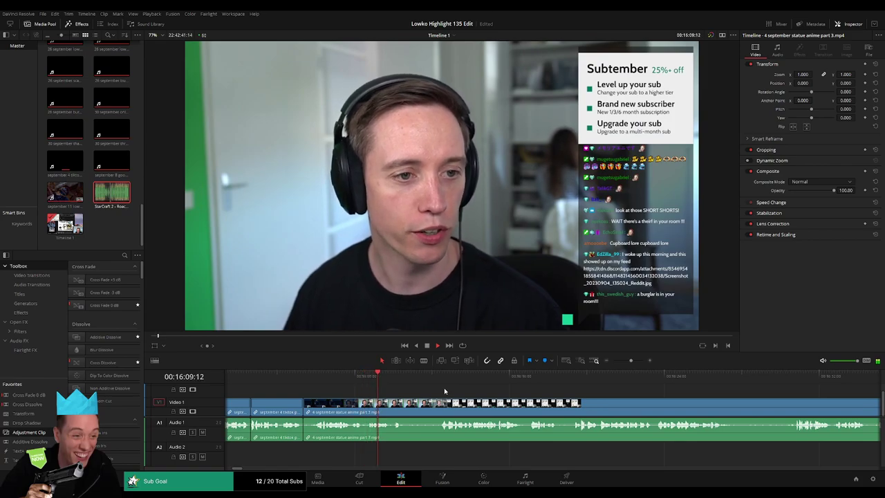
click(422, 376)
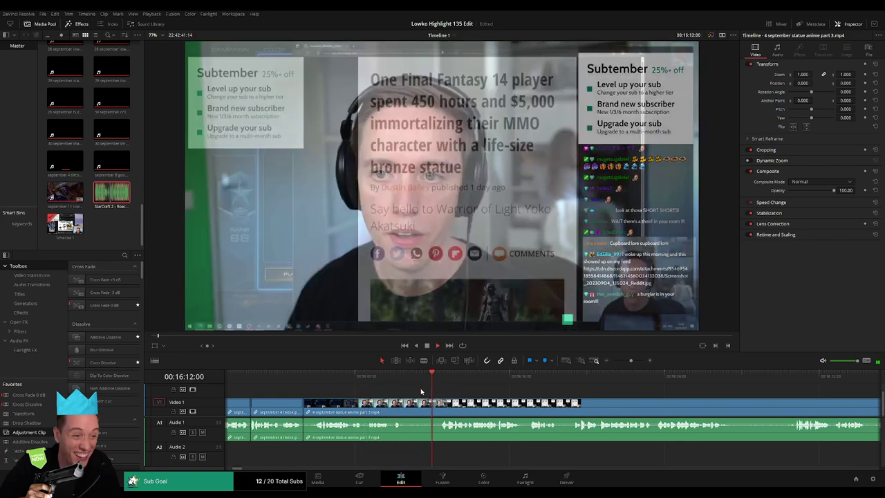
- Cut out the pause at about 16:11 in the statue anime clip, close the gap and add a Cross Fade 0 dB to the audio cut
key(b)
click(405, 403)
click(441, 403)
key(a)
click(431, 405)
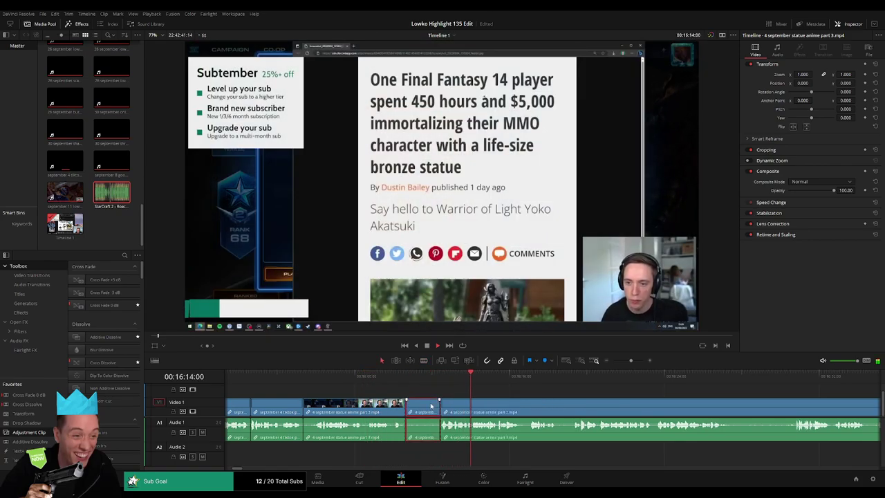
key(Delete)
key(space)
drag(45, 397, 408, 432)
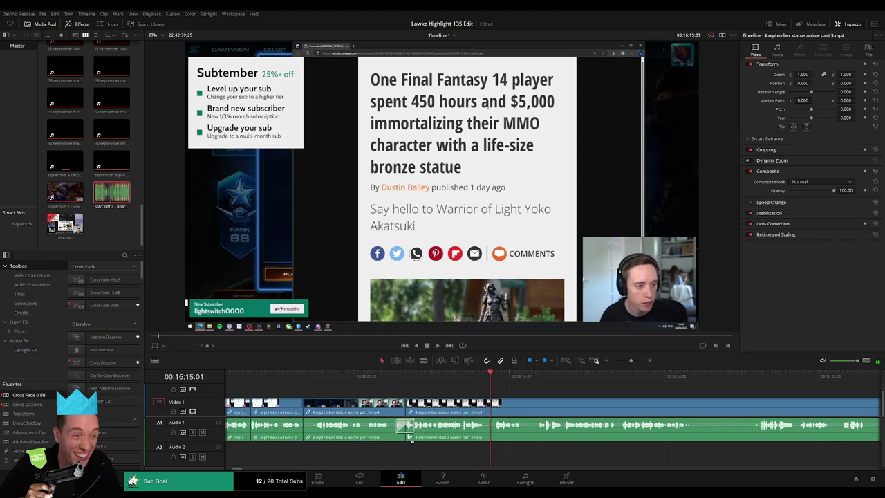
key(space)
- Cut out the section from about 16:36 to 16:39 in the statue anime clip and cross-fade the audio at the cut
click(536, 379)
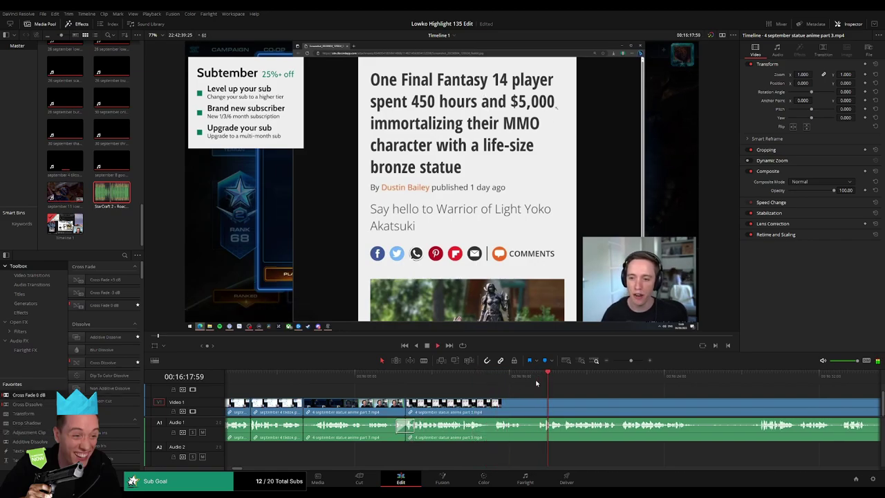
drag(593, 401, 484, 391)
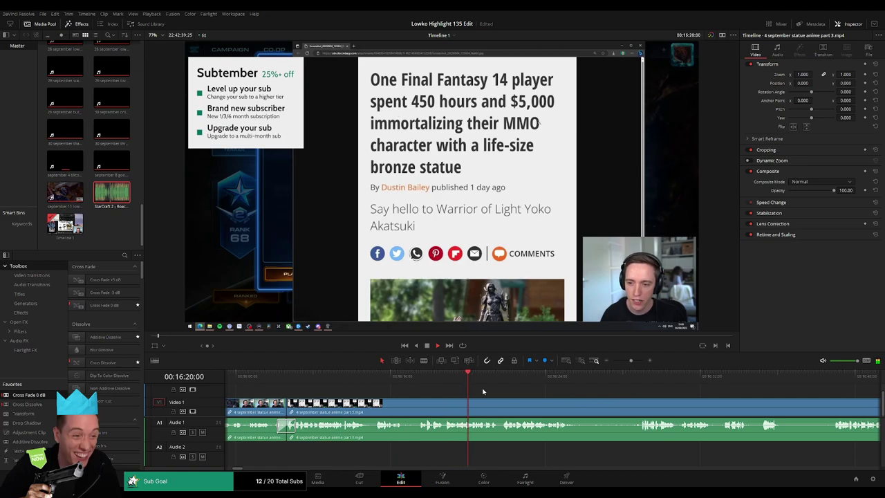
drag(630, 360, 628, 360)
drag(634, 394, 449, 397)
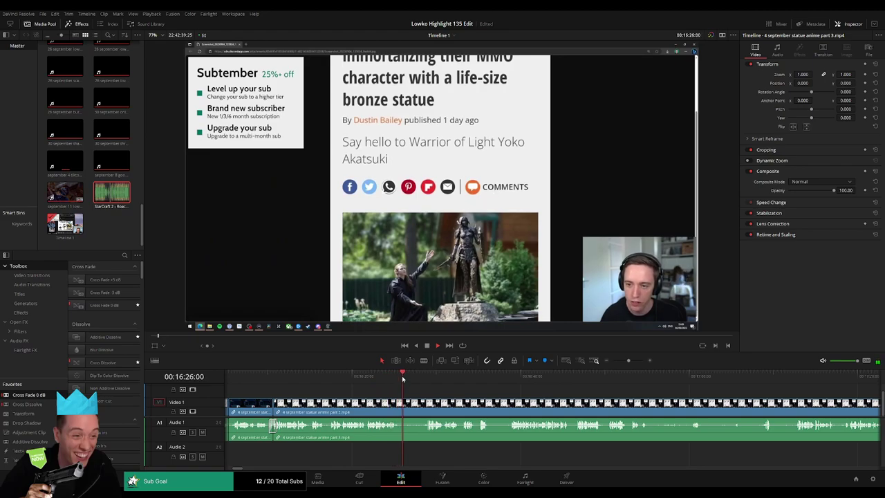
drag(402, 379, 418, 379)
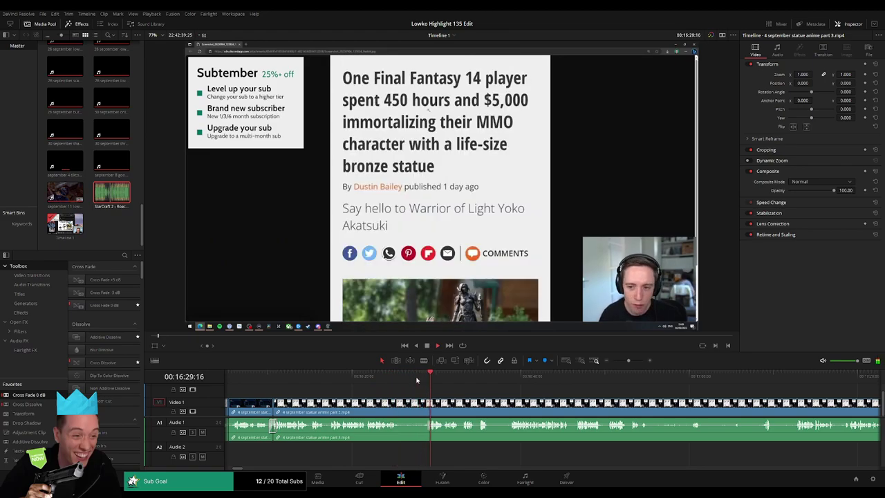
drag(485, 394, 401, 390)
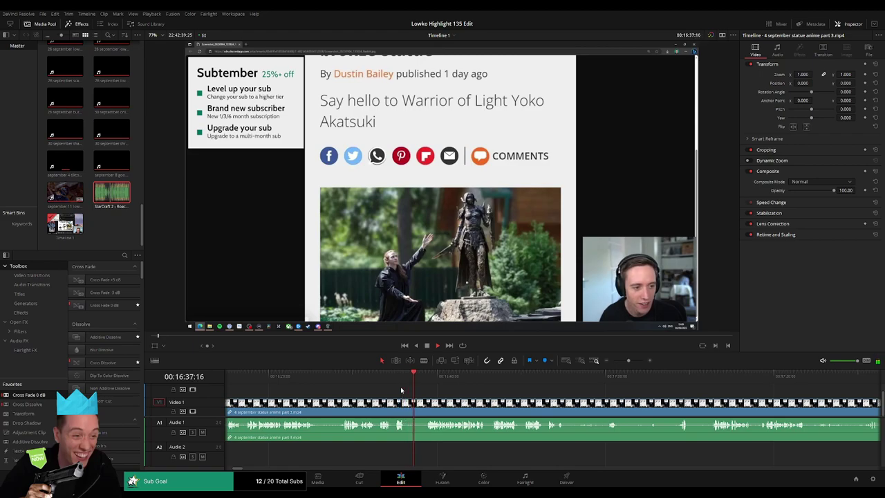
drag(412, 408, 430, 407)
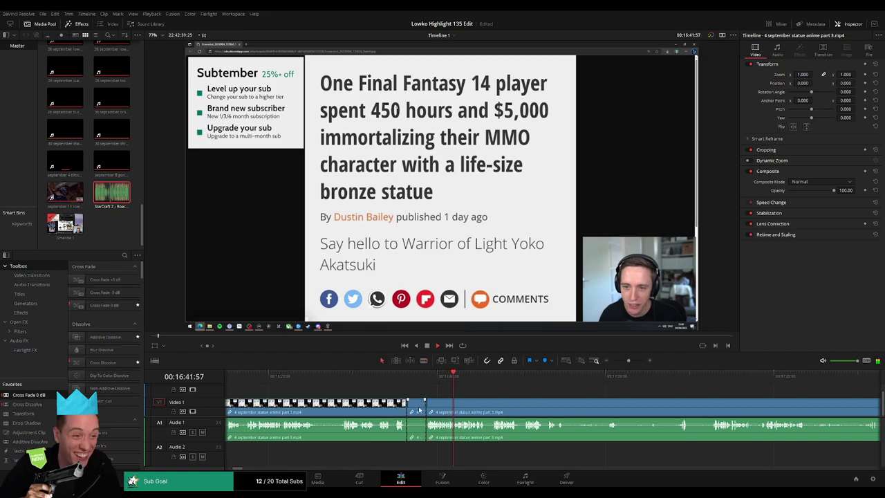
key(BackSpace)
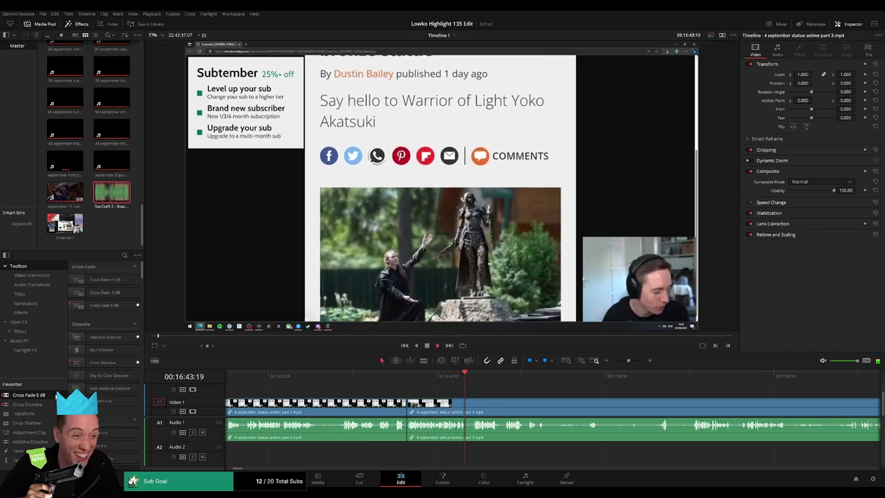
drag(412, 428, 412, 428)
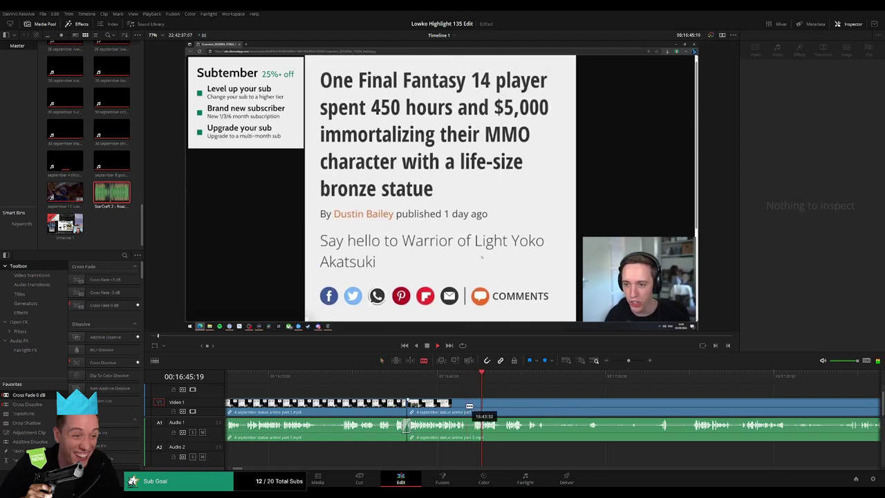
- Cut out the short pause at about 16:43 in the statue anime clip and close the gap
key(b)
click(466, 408)
click(471, 410)
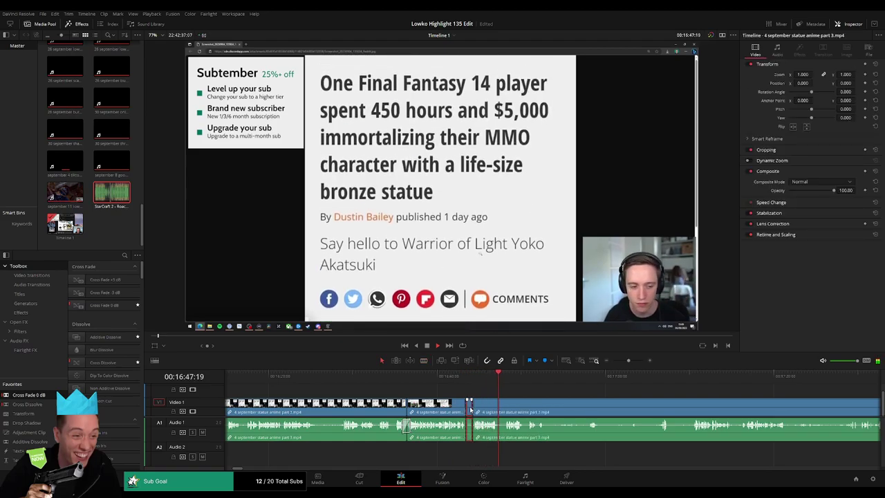
key(Delete)
- Cut out the short pauses at about 16:47, 16:49 and 16:51 in the statue anime clip and close the gaps
drag(472, 407, 383, 402)
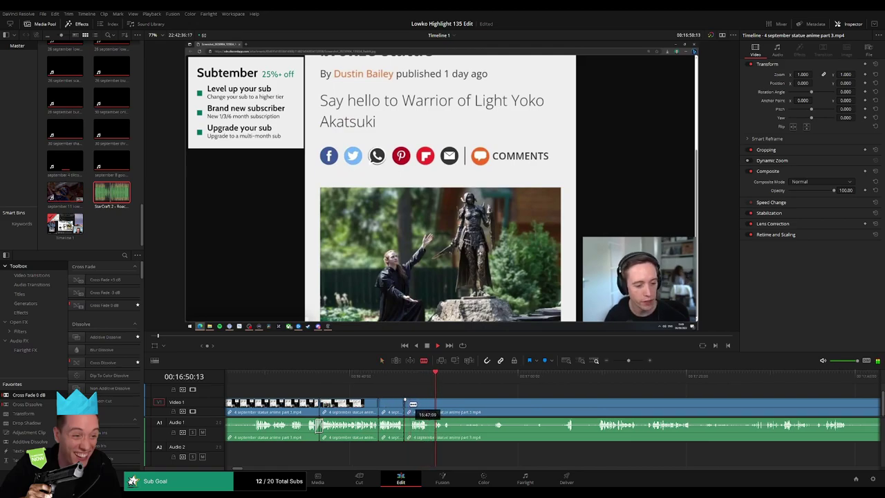
click(407, 408)
key(Delete)
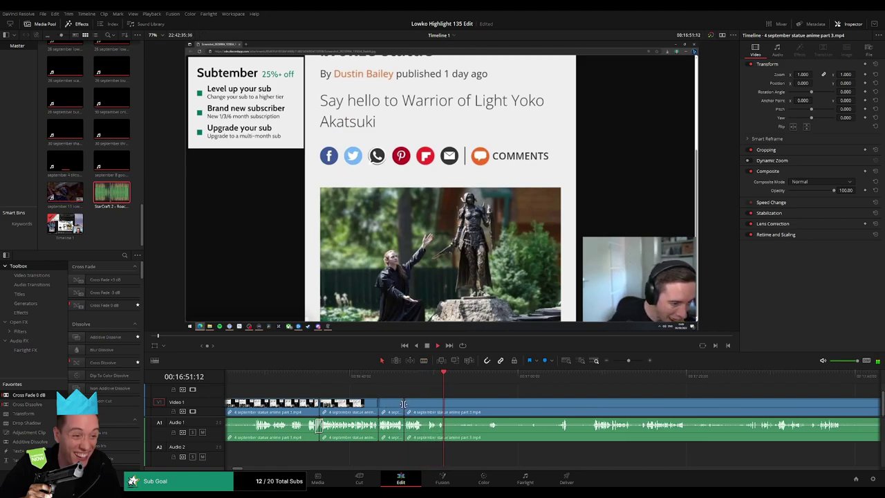
drag(450, 409, 427, 411)
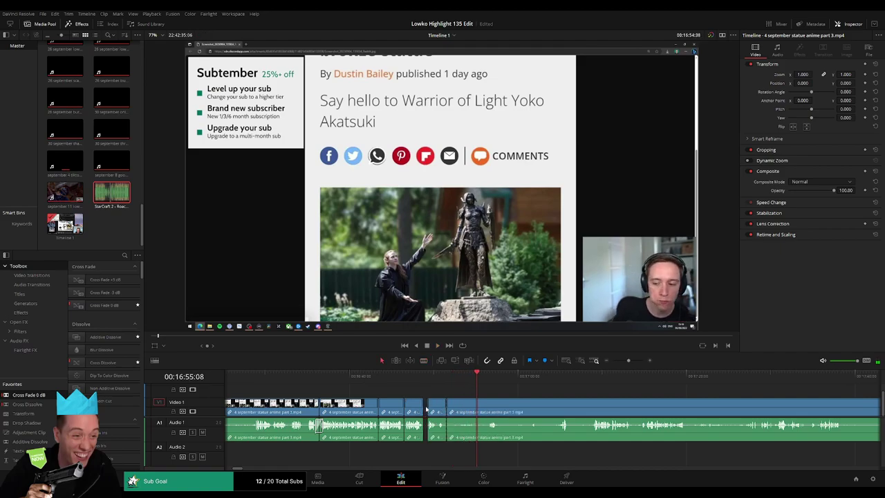
click(426, 408)
key(Delete)
- Try splitting the statue anime clip at about 17:08 and ripple-deleting the quiet section before it
click(589, 377)
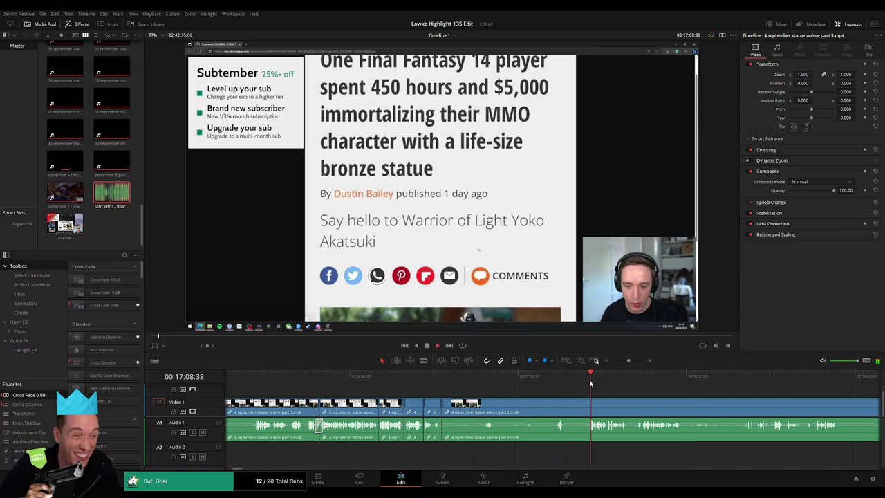
drag(590, 394, 502, 407)
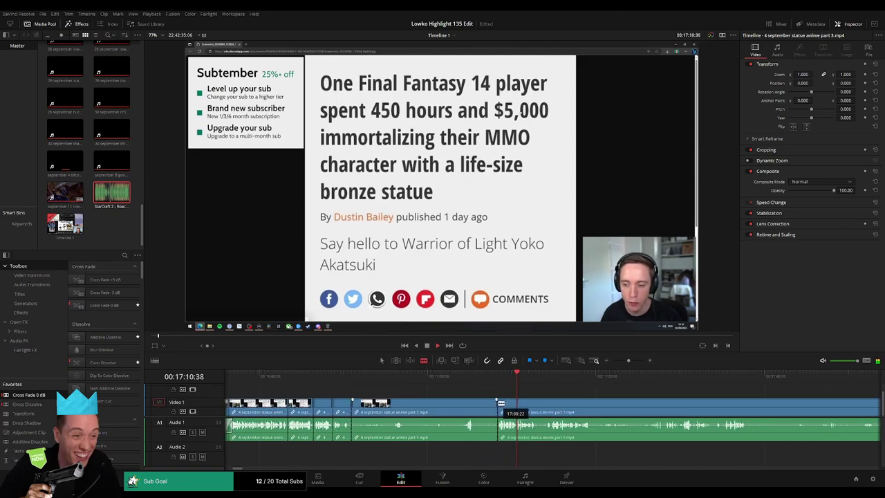
key(a)
click(487, 407)
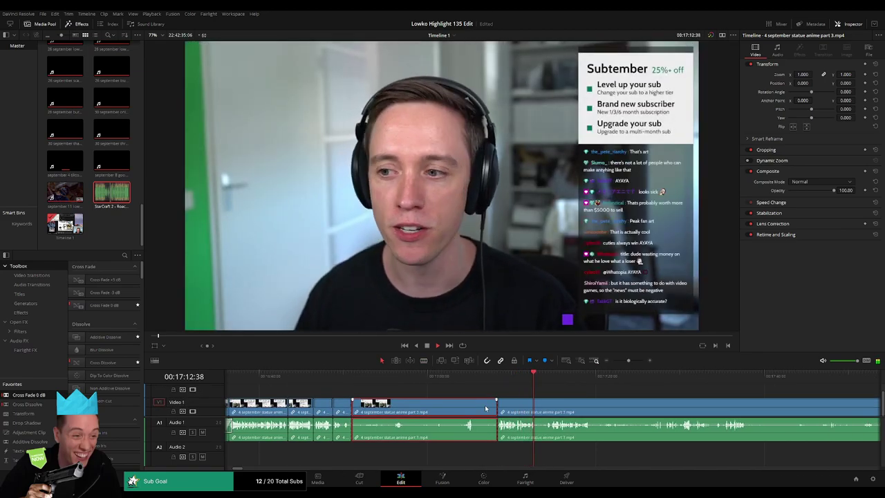
key(Delete)
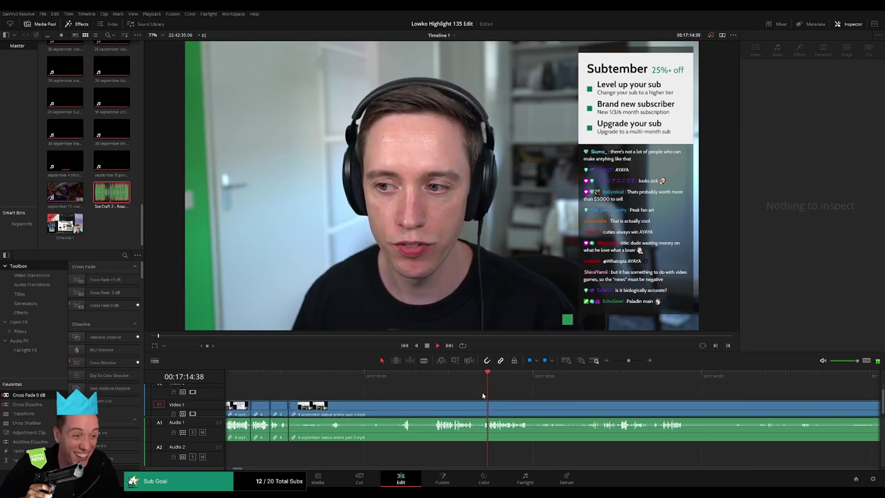
- Try ripple-deleting the statue anime footage from about 16:51 to 17:26, and undo that cut
drag(483, 396, 468, 392)
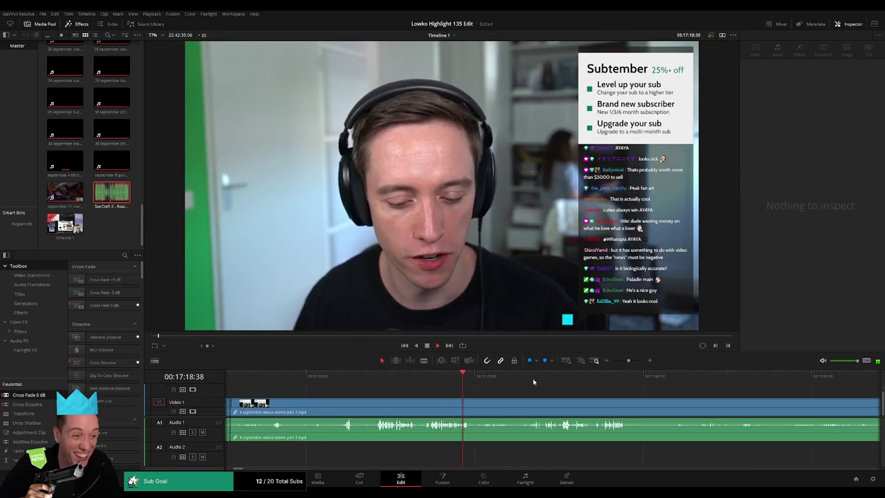
drag(533, 382, 454, 391)
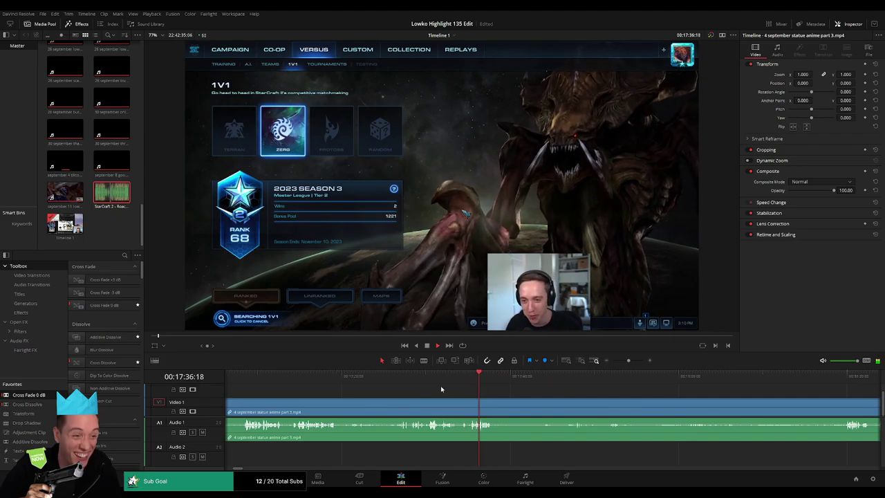
scroll(470, 386, left, 3)
click(487, 382)
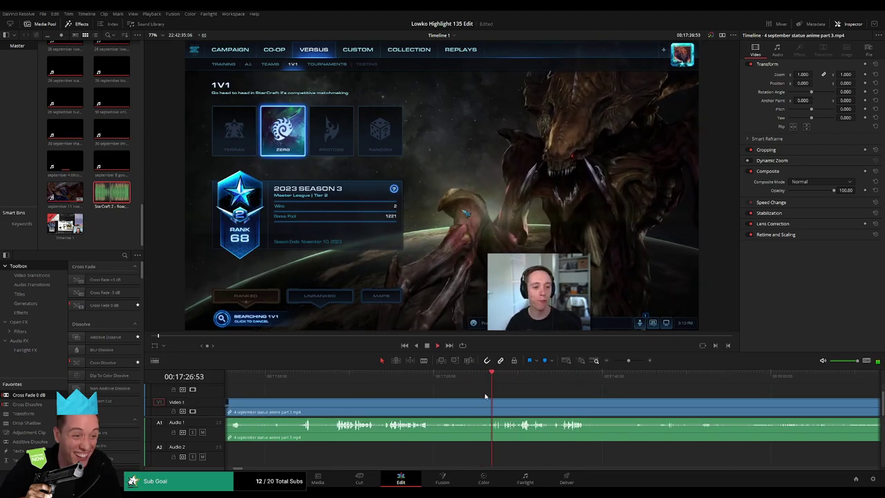
click(488, 407)
key(a)
click(471, 408)
key(Delete)
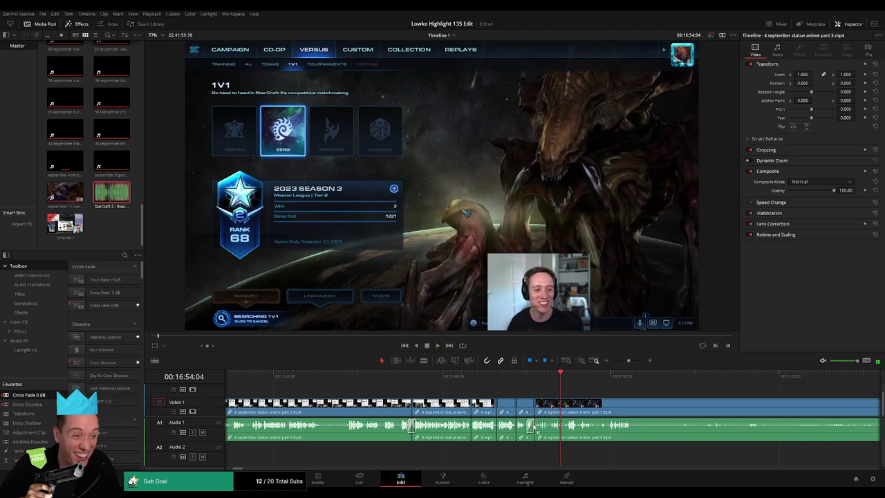
scroll(470, 388, right, 2)
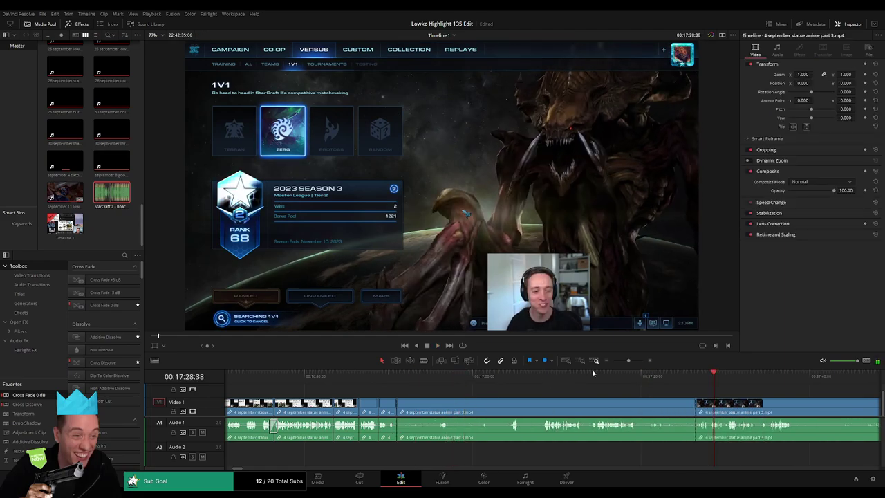
key(ctrl+z)
- Split the statue anime clip at about 17:08:15 and ripple-delete the section before it, back to about 16:51
key(space)
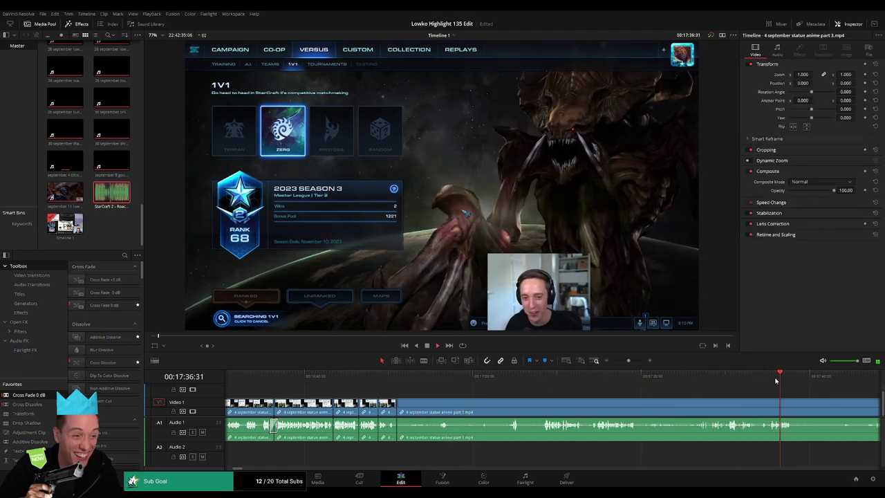
scroll(539, 387, right, 8)
scroll(443, 395, left, 5)
click(421, 390)
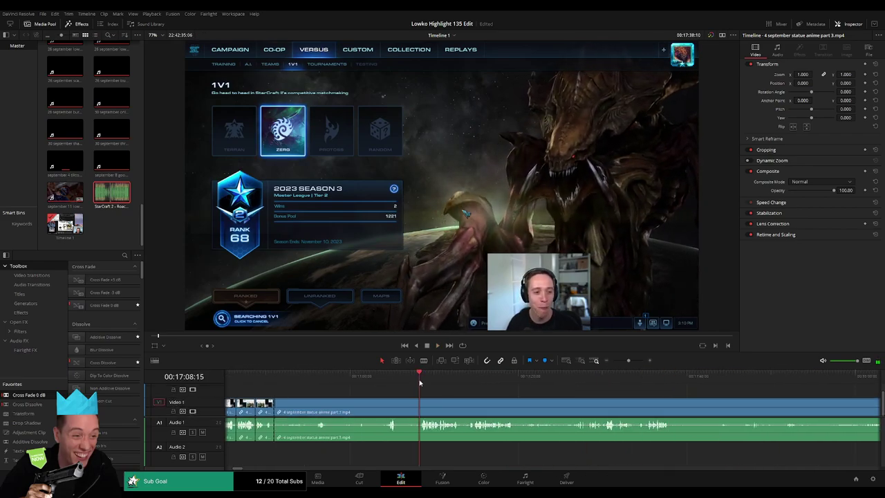
click(419, 405)
key(a)
click(405, 405)
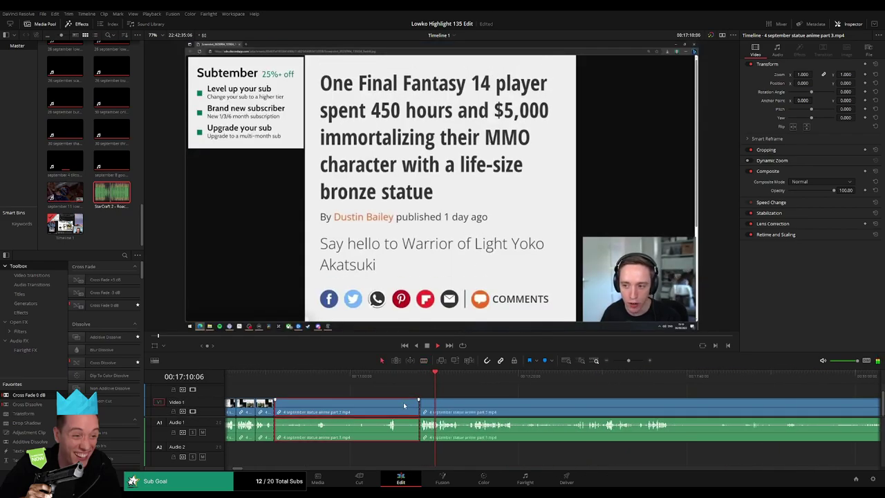
key(Delete)
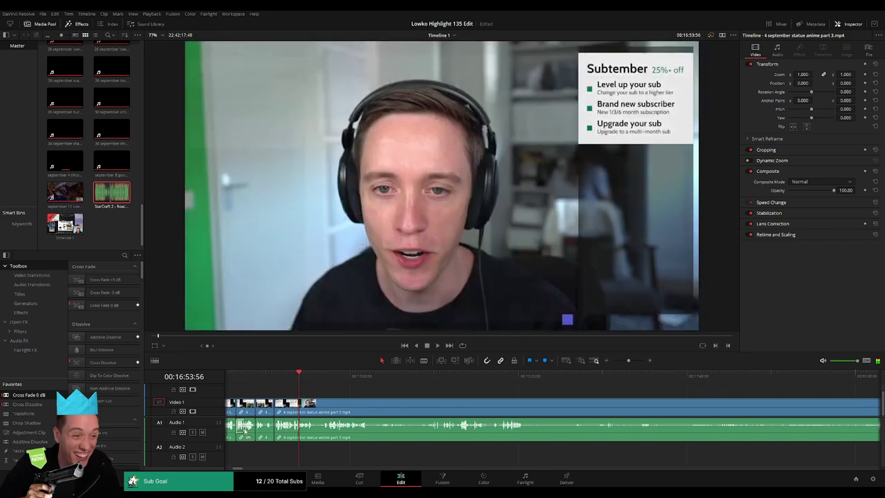
- Split off the statue anime section from 16:53:43 to 16:54:04 and lower its audio volume to near silence
click(281, 384)
drag(628, 360, 635, 361)
drag(634, 393, 437, 387)
key(b)
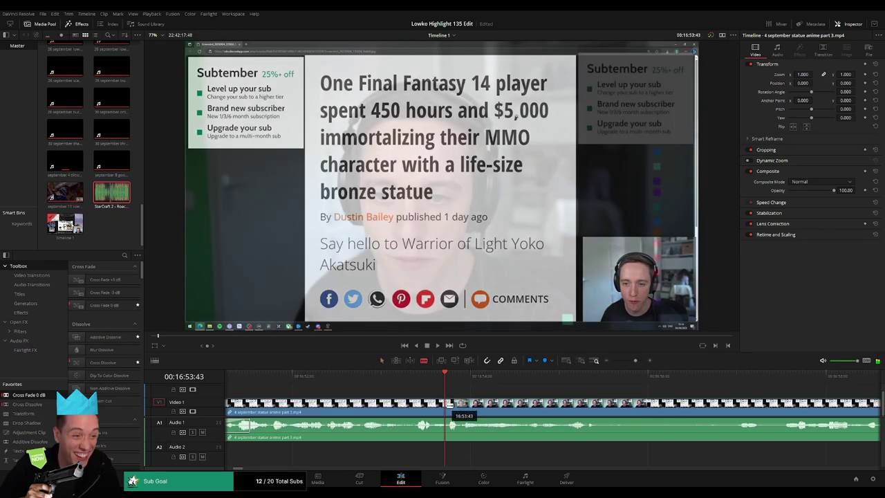
click(445, 406)
click(478, 407)
key(a)
drag(466, 421, 463, 440)
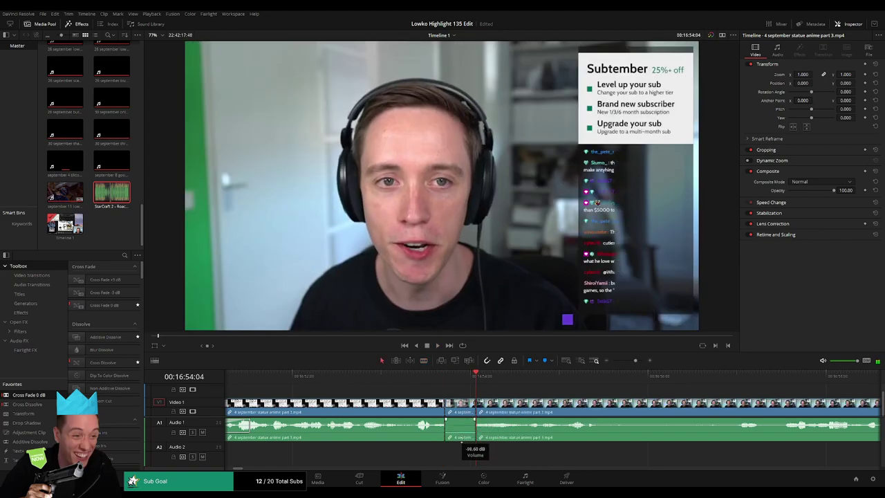
- Place a StarCraft 2 - Roach Quotes.mp3 snippet on Audio 2 beneath the silenced section and set its volume to -23
key(n)
drag(486, 360, 446, 457)
drag(500, 457, 460, 453)
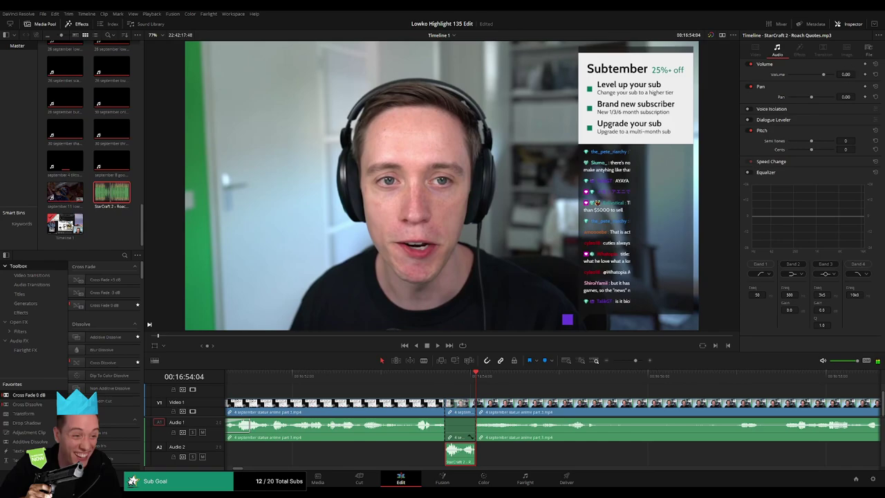
key(space)
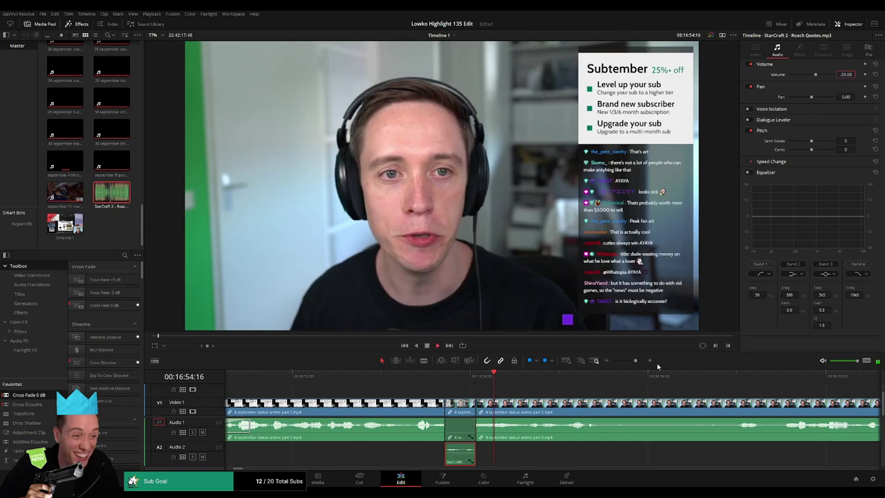
- Play through the statue anime clip and split it at about 17:01
click(753, 386)
click(755, 376)
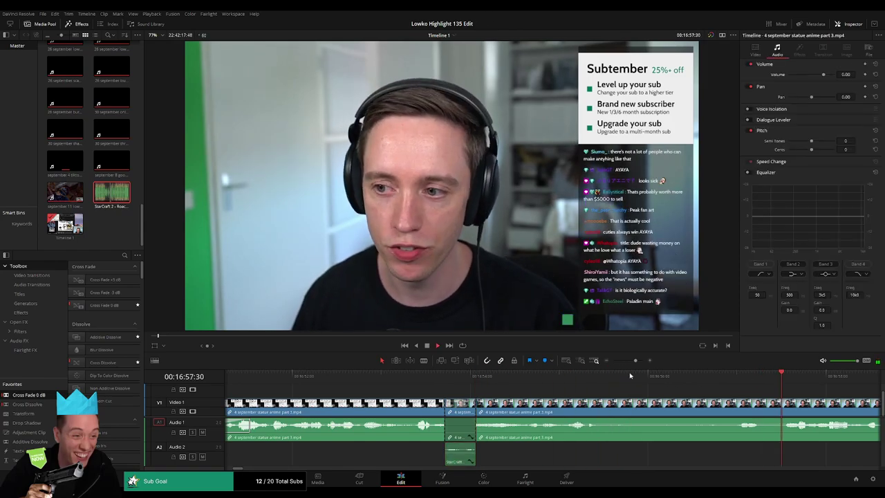
drag(635, 360, 631, 361)
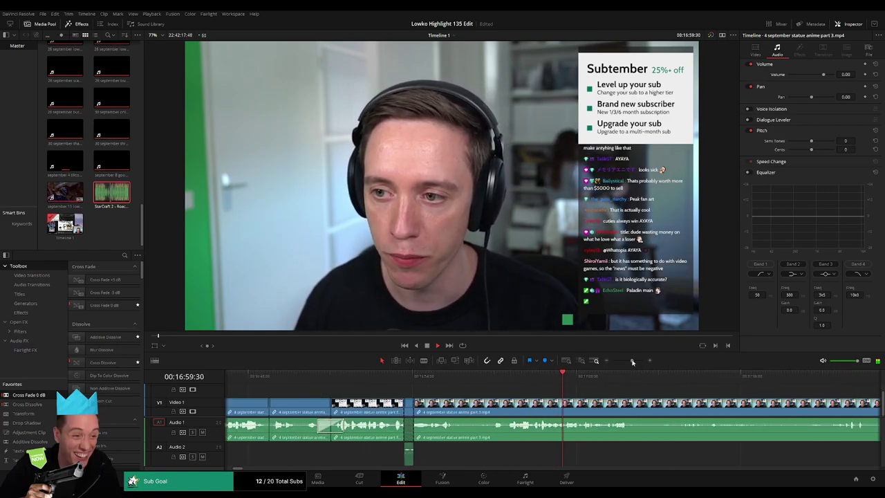
click(592, 378)
key(space)
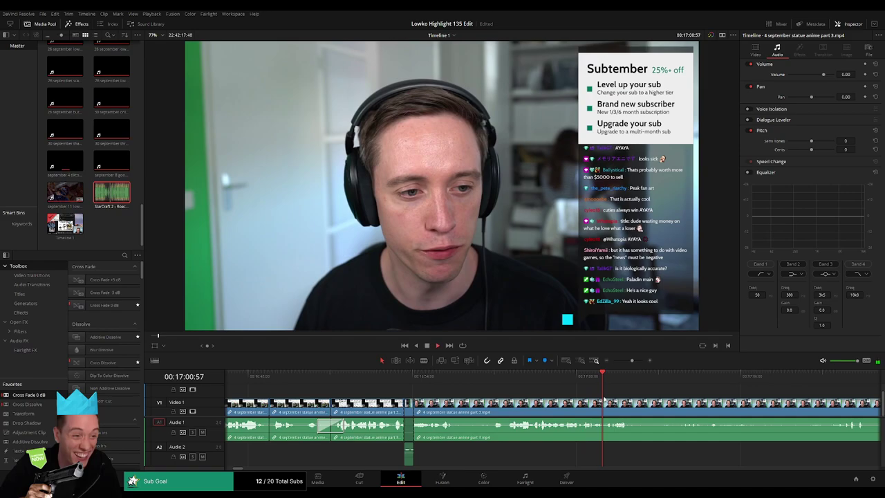
key(space)
key(b)
click(613, 402)
- Split the statue anime clip again at 17:01:23 and lower the isolated short section's audio to near silence
key(space)
key(space)
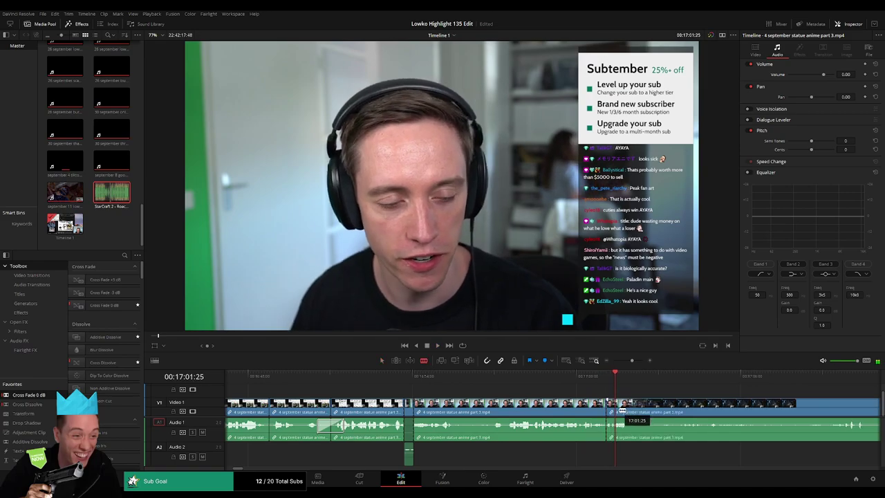
click(610, 380)
key(space)
key(space)
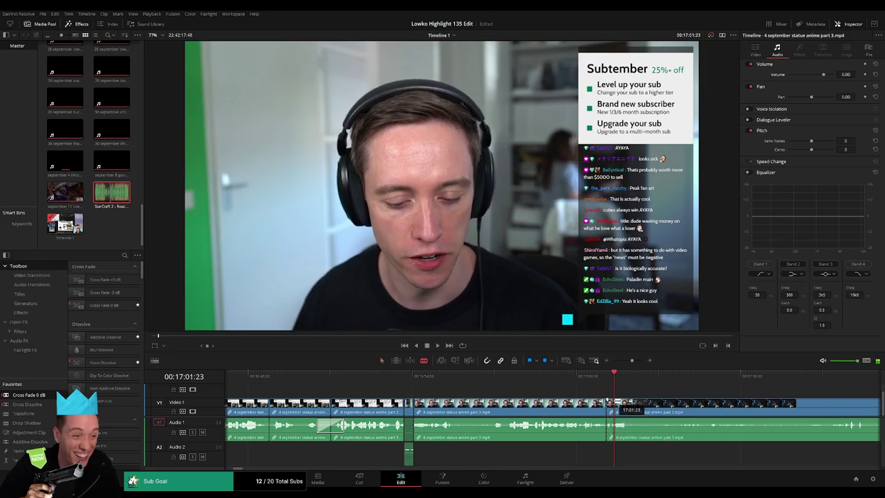
click(614, 408)
key(a)
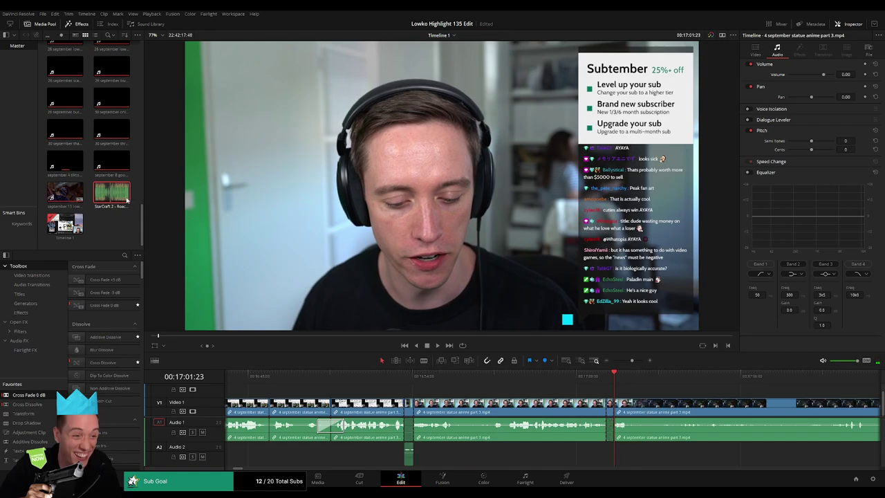
- Place a StarCraft 2 - Roach Quotes.mp3 snippet on Audio 2 beneath the section ending at 17:01:23, with its volume at -23
drag(111, 192, 612, 457)
click(600, 453)
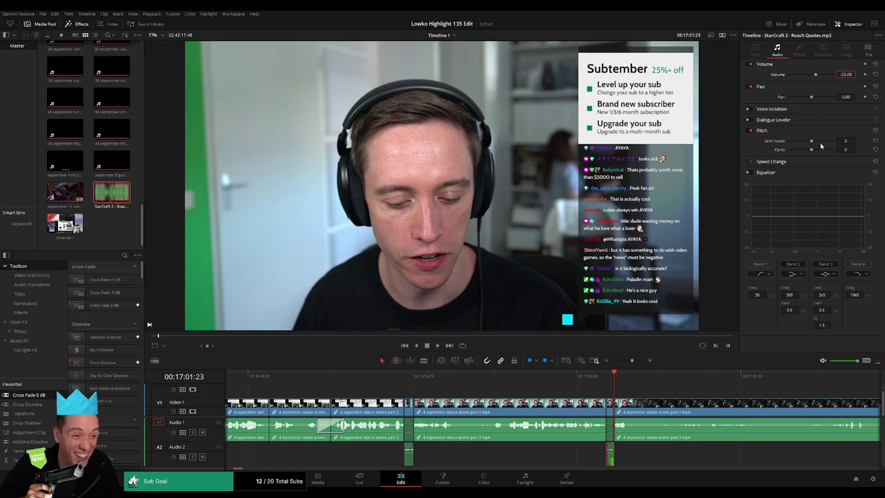
click(601, 379)
key(space)
click(767, 394)
drag(769, 396, 576, 393)
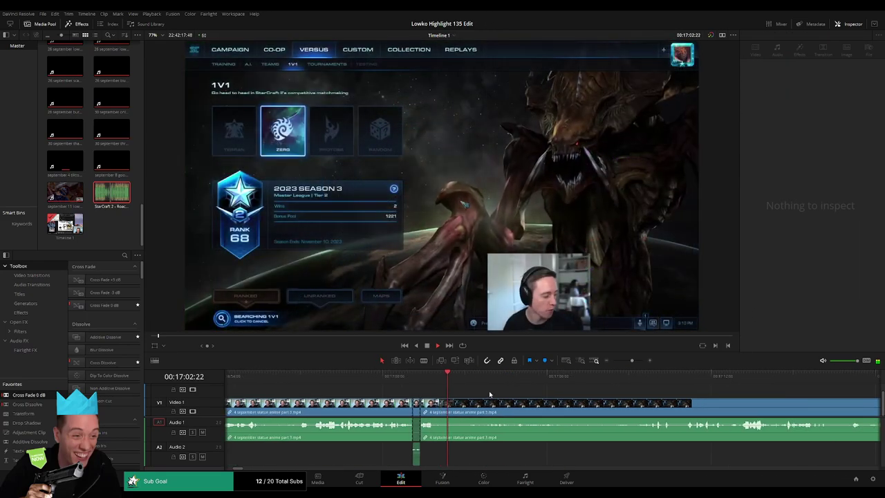
- Ripple-delete the statue anime section from about 17:02:30 to 17:09 and add a Cross Fade 0 dB at the audio cut
click(644, 377)
key(b)
click(452, 406)
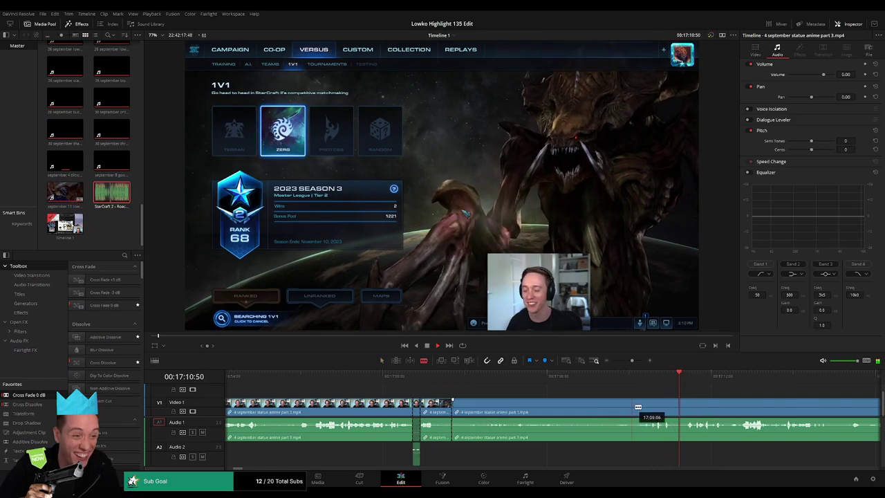
click(635, 407)
key(a)
click(606, 408)
key(Delete)
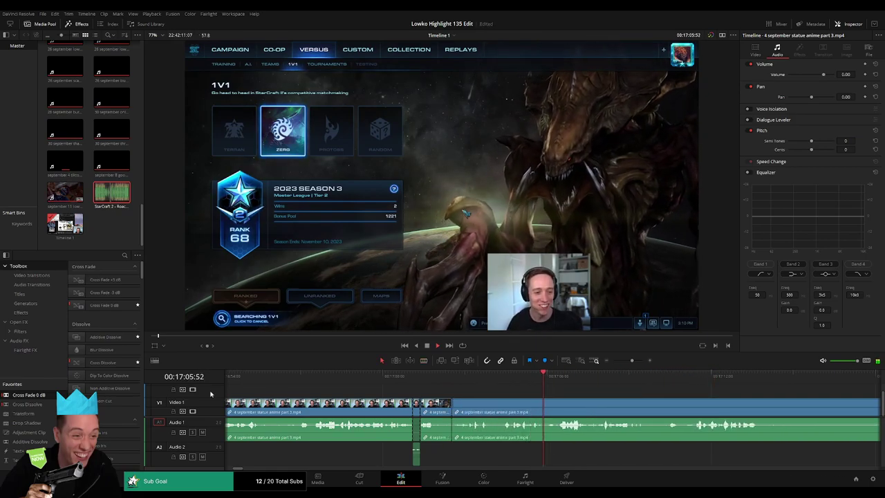
drag(49, 396, 452, 427)
- Split off the statue anime section from 17:08:03 to 17:08:24 and lower its audio volume to near silence
drag(599, 405, 402, 402)
click(391, 381)
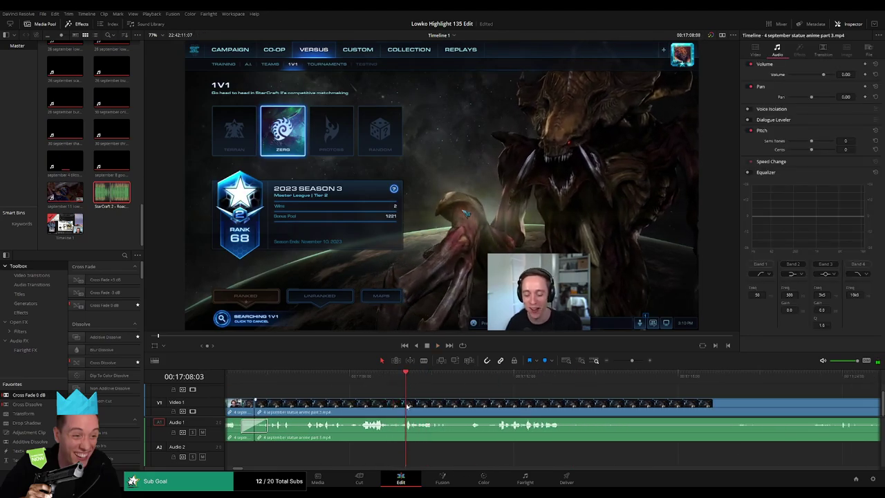
key(b)
click(406, 407)
key(space)
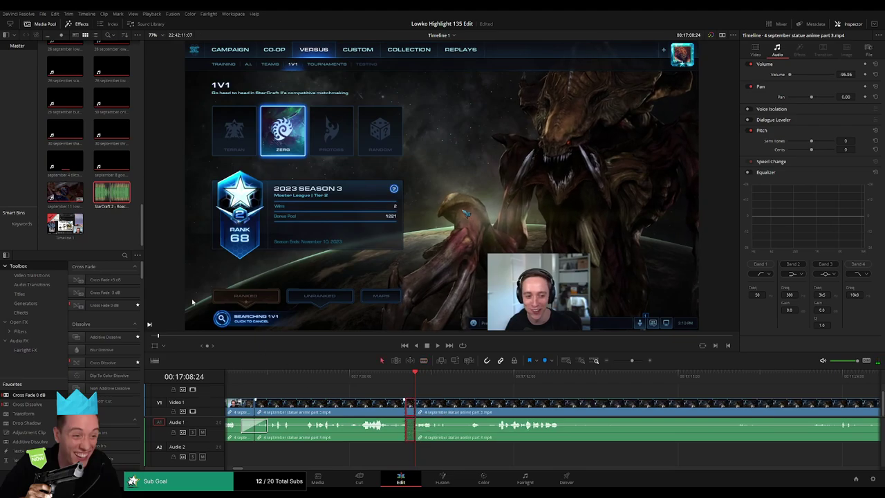
- Place a StarCraft 2 - Roach Quotes.mp3 snippet on Audio 2 beneath the section ending at 17:08:24 and reduce its volume
drag(120, 198, 415, 458)
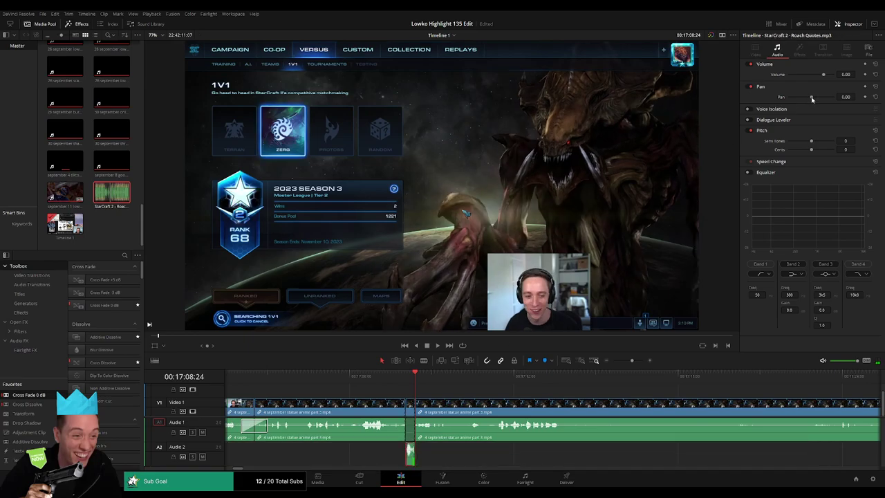
click(846, 74)
click(373, 379)
key(space)
click(480, 392)
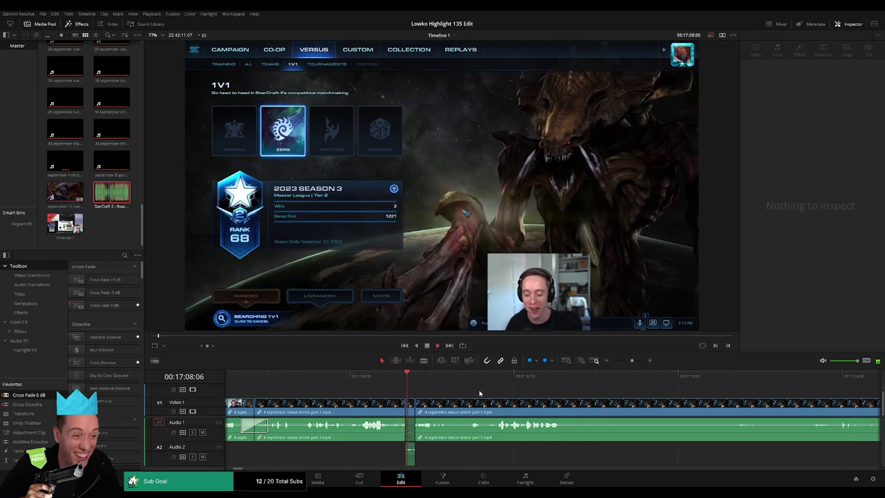
- Split the statue anime clip at about 17:10 and 17:11 and ripple-delete the section between the cuts
click(469, 376)
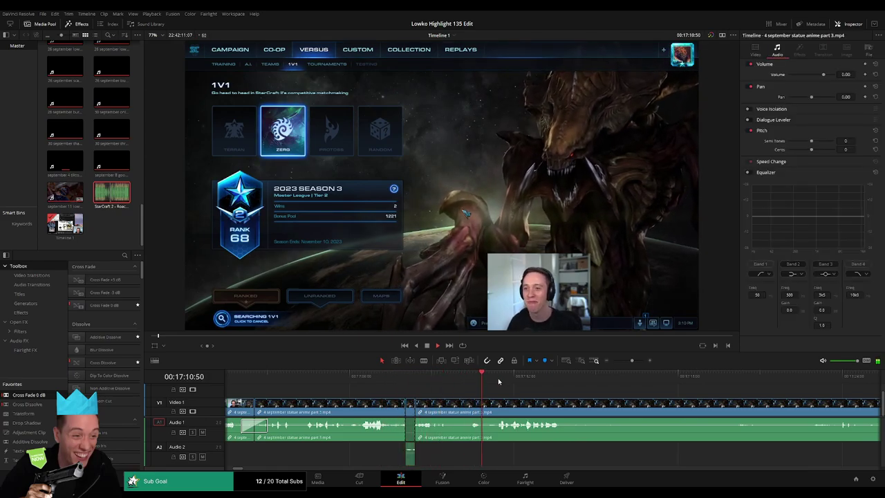
key(b)
click(457, 407)
click(486, 406)
key(a)
click(474, 409)
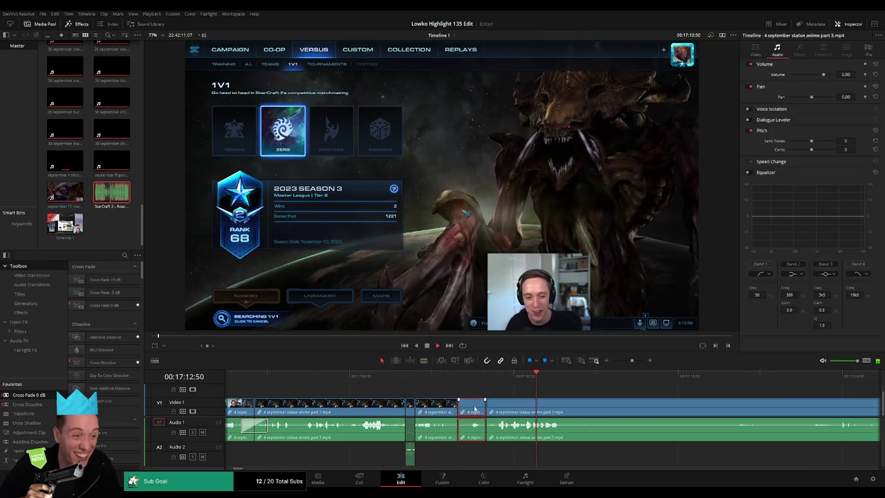
key(BackSpace)
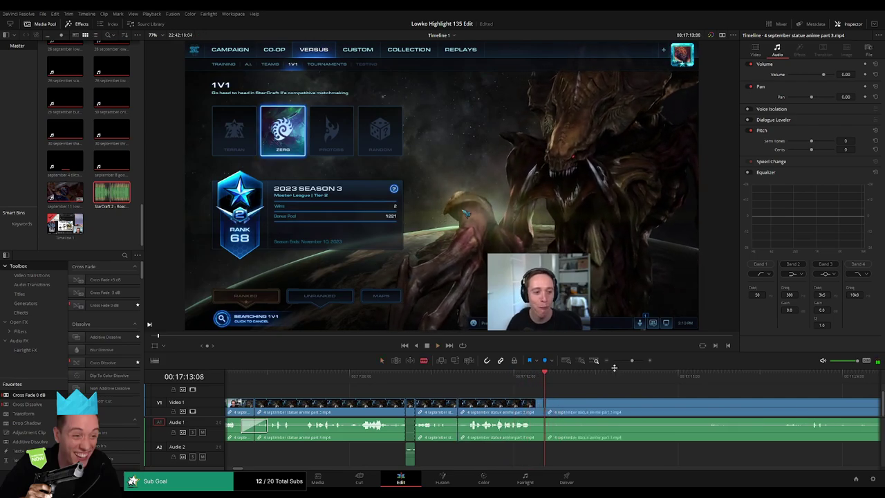
- Split the statue anime clip at 17:13:08 and ripple-delete the remainder up to the stuck zerglings clip
drag(631, 360, 624, 361)
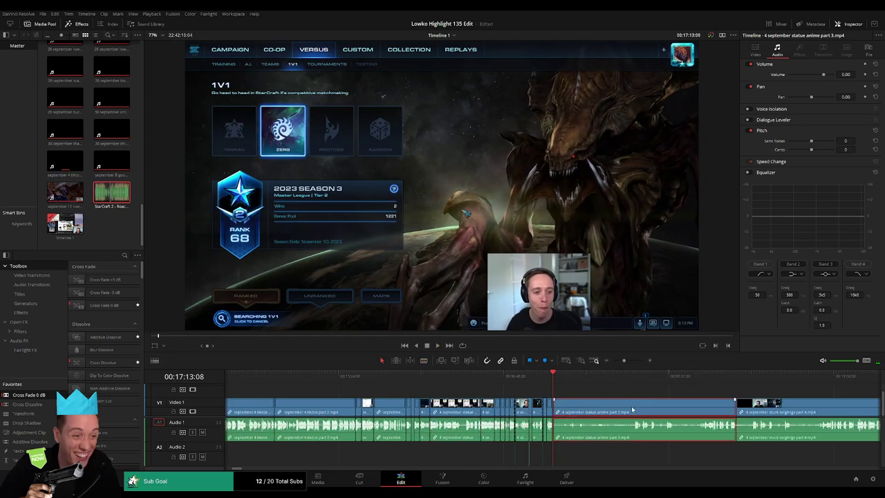
key(BackSpace)
click(575, 380)
key(space)
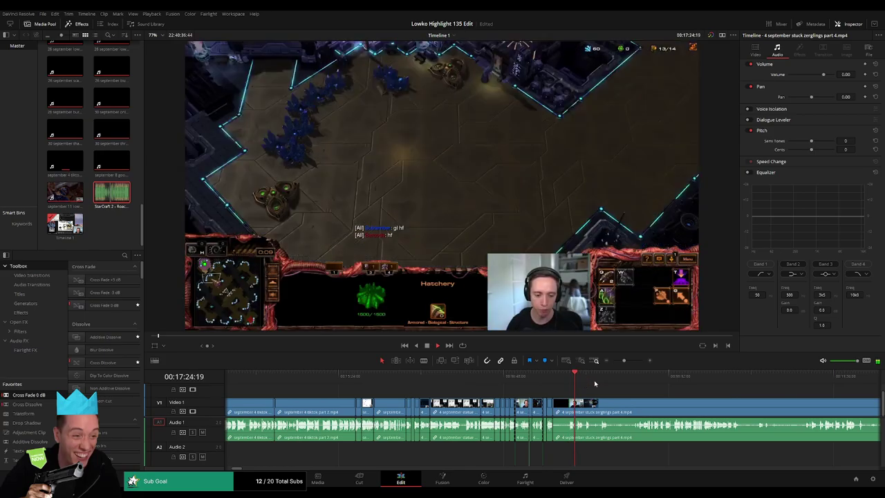
- Scan the stuck zerglings gameplay up to about 21:00 for the point where the highlight should start
click(689, 379)
drag(727, 401, 416, 392)
click(417, 379)
click(507, 379)
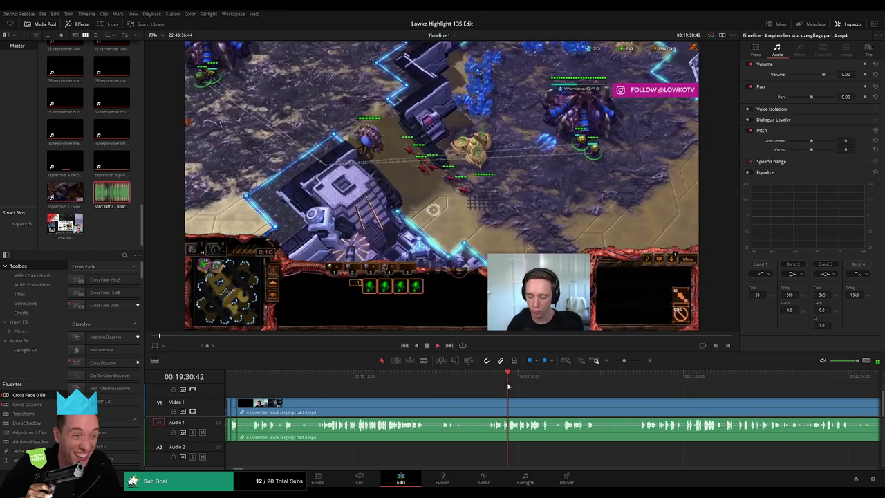
drag(575, 384, 663, 383)
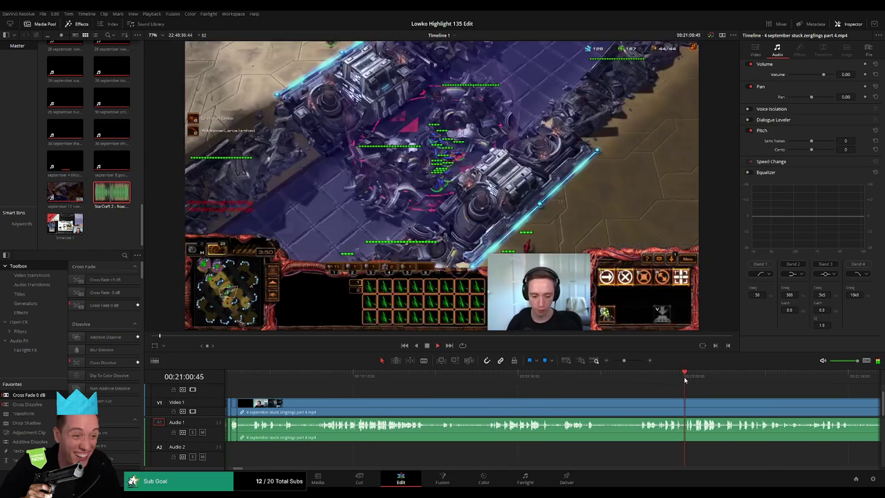
click(735, 375)
click(645, 375)
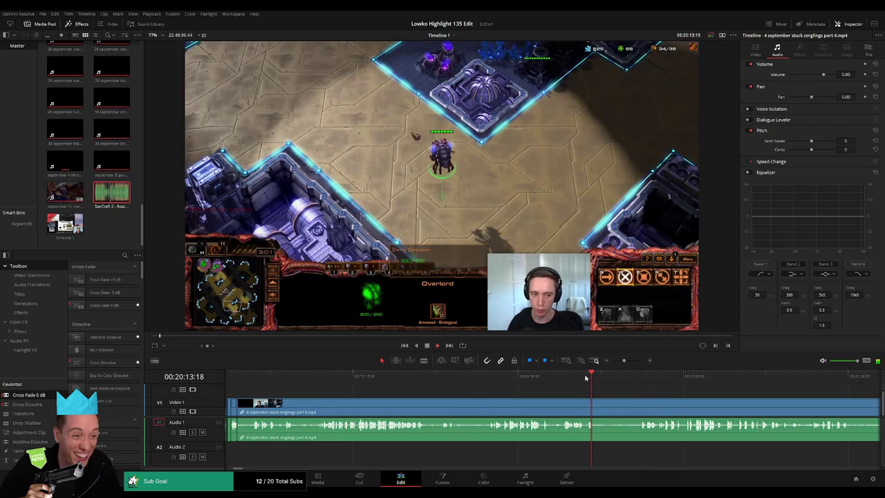
drag(509, 379, 540, 379)
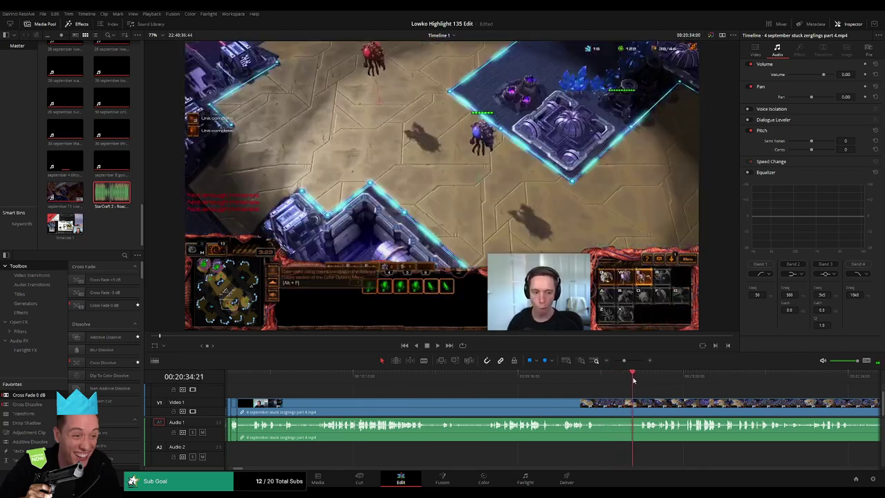
drag(662, 378, 669, 379)
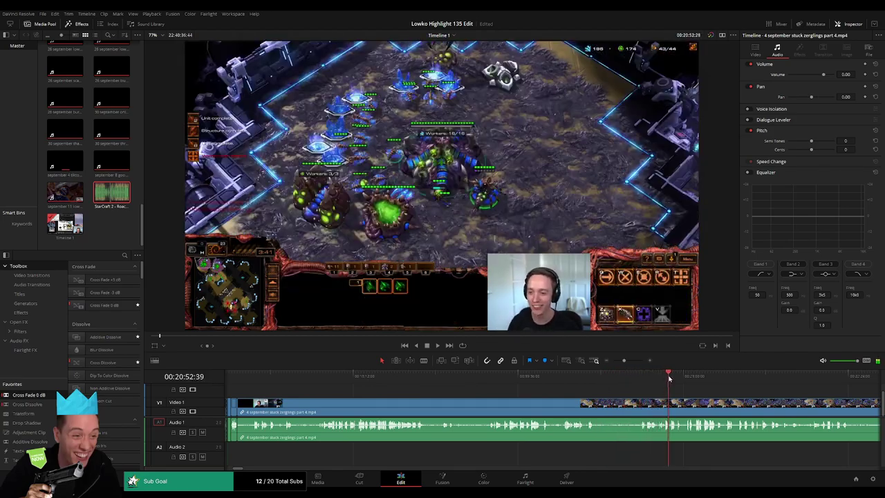
- Split the stuck zerglings clip at 21:00:32 and ripple-delete everything in it before that point
scroll(568, 389, right, 5)
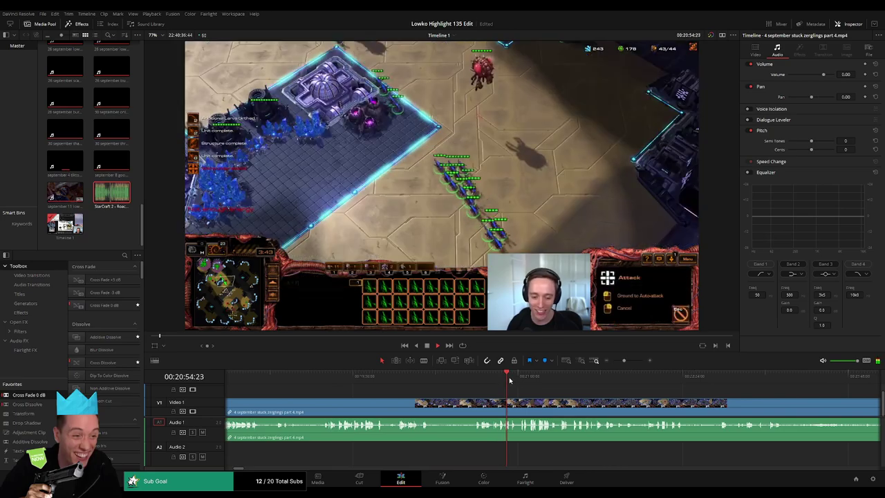
drag(624, 360, 628, 361)
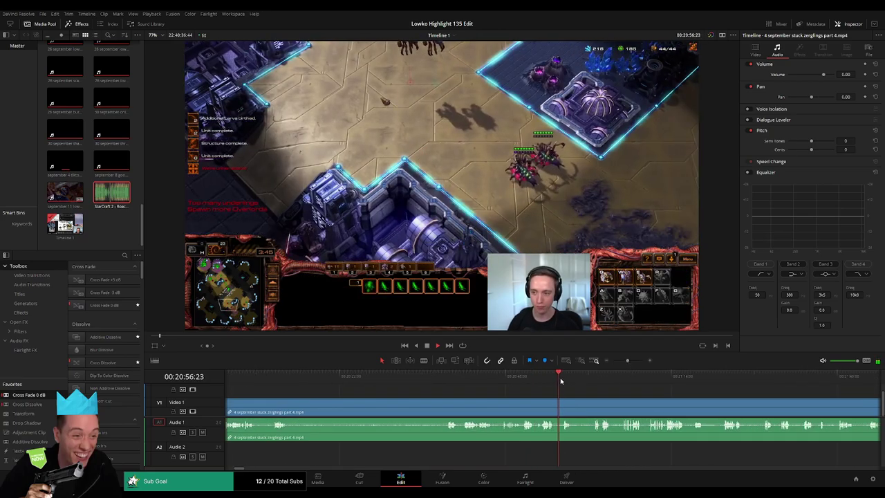
click(564, 378)
drag(564, 379, 582, 379)
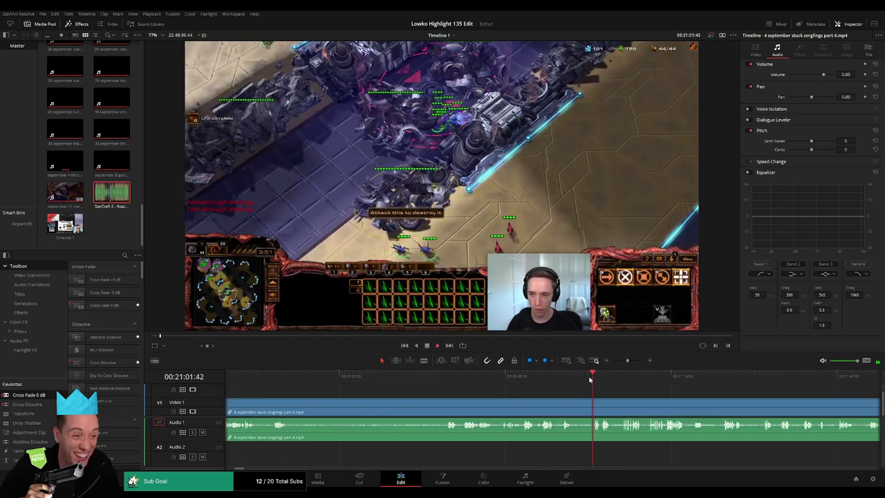
click(578, 380)
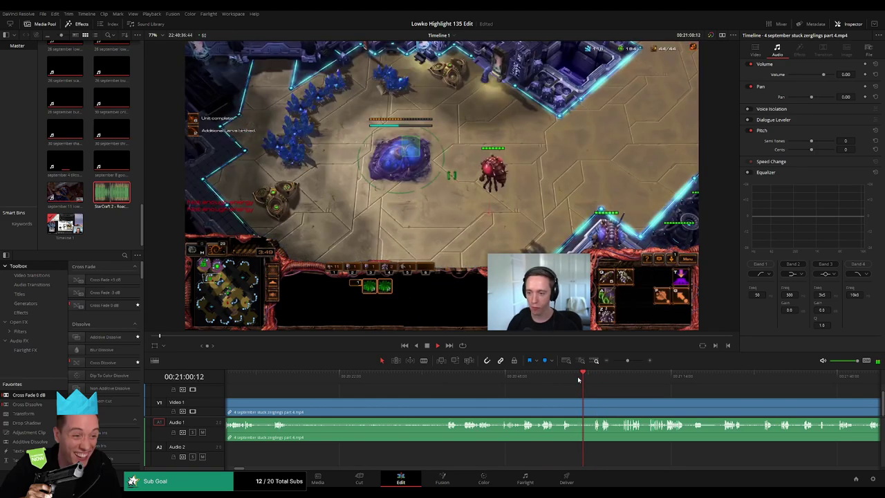
key(ctrl+b)
click(557, 406)
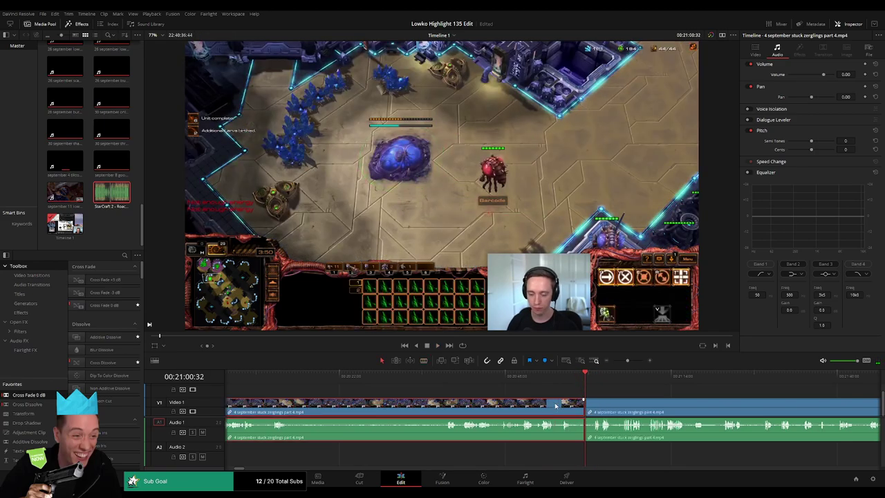
key(Delete)
key(space)
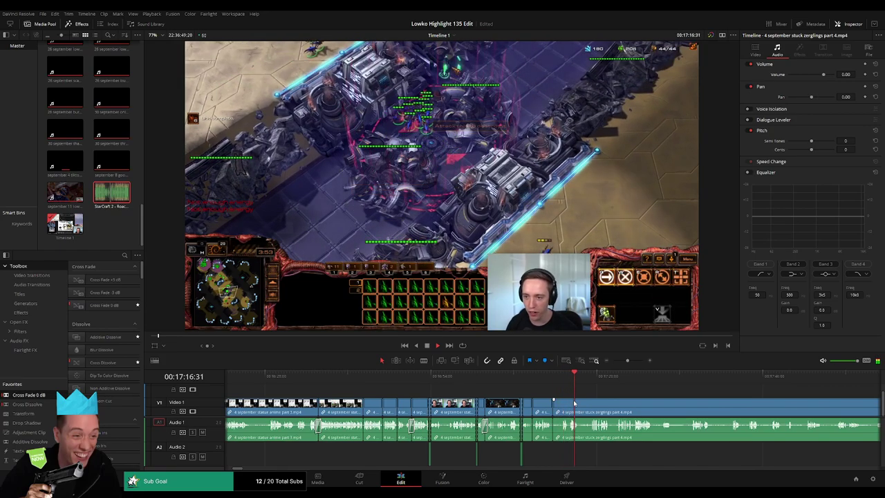
- Split off the stuck zerglings section from about 17:16:20 to 17:17:01 and lower its audio volume to near silence
drag(624, 364, 631, 362)
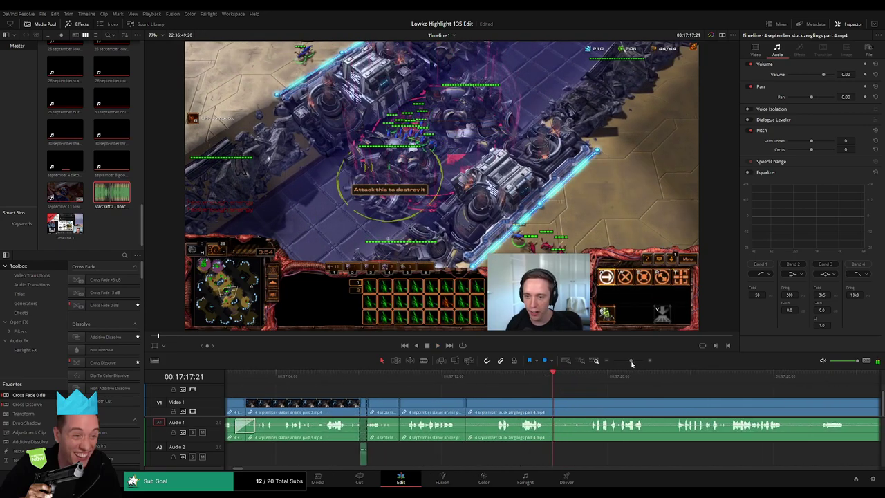
click(518, 378)
key(space)
drag(536, 394, 477, 389)
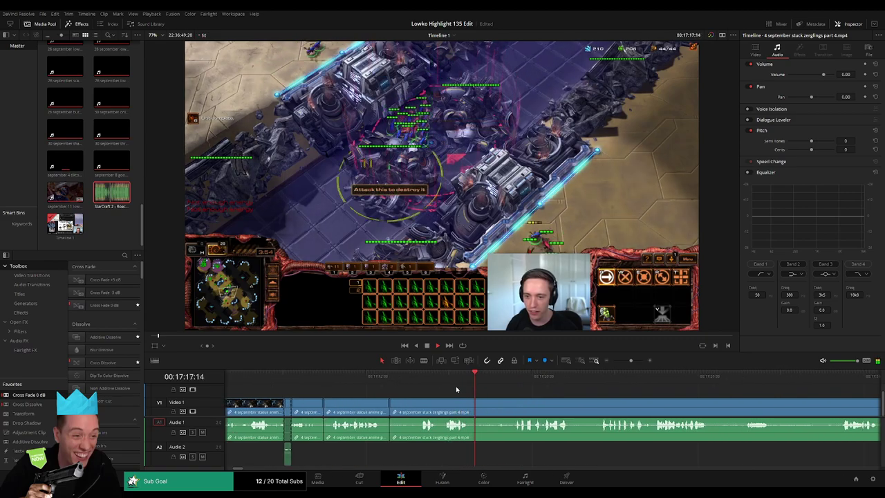
click(447, 377)
key(b)
click(458, 410)
key(space)
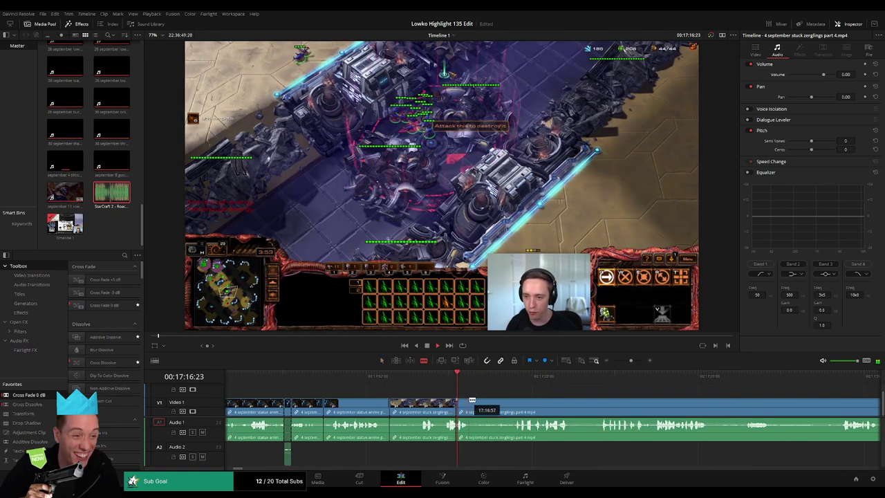
key(space)
click(472, 411)
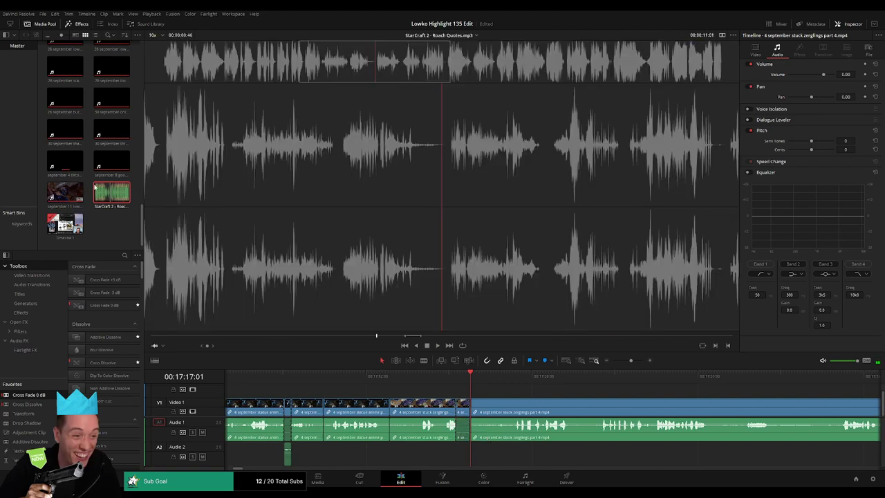
- Place the selected Roach quote on Audio 2 beneath the silenced stuck zerglings section and set its volume to -23.00
drag(125, 198, 501, 424)
drag(446, 453, 461, 458)
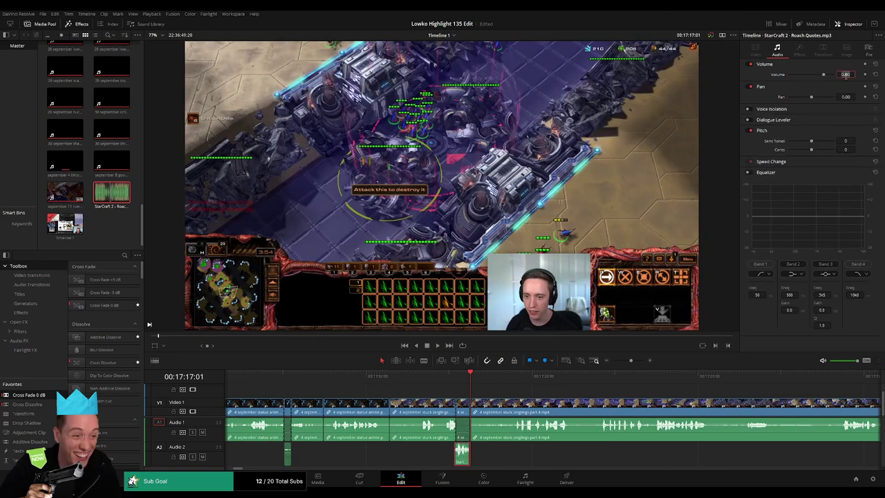
key(space)
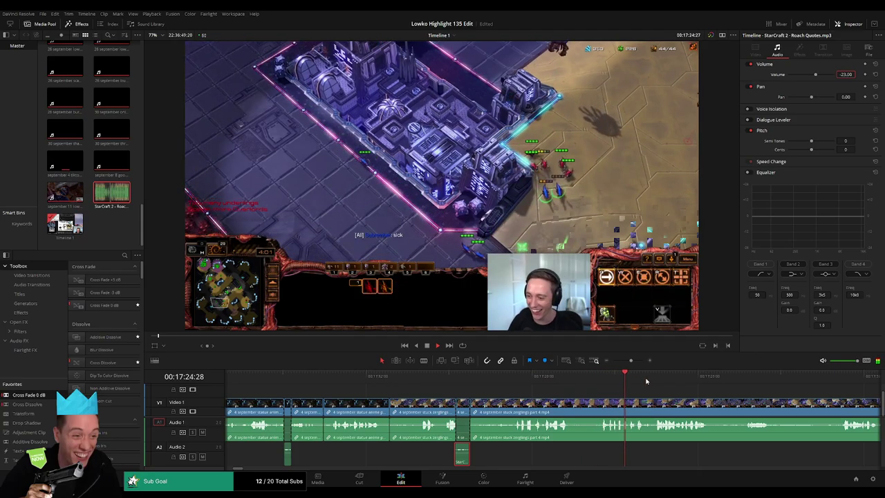
- Review the following gameplay, ripple-delete the quiet section from about 17:38 to 17:41, and crossfade the audio at the cut
click(692, 389)
drag(693, 393, 430, 387)
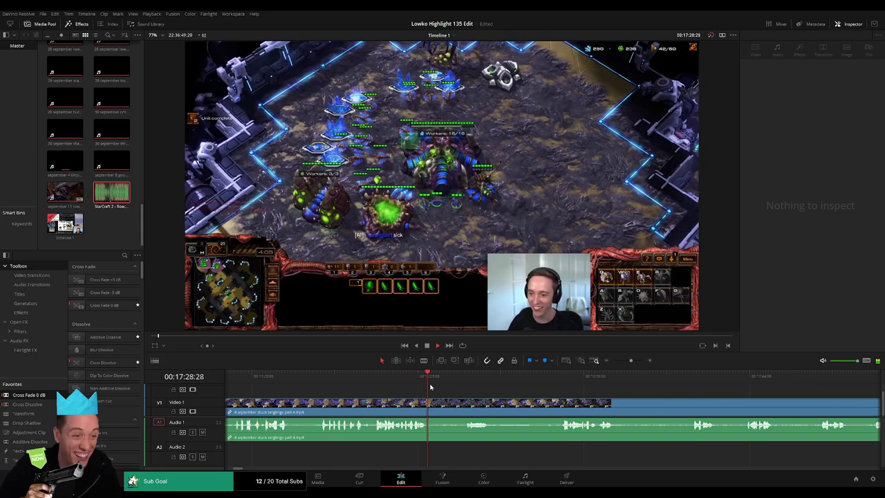
click(458, 380)
drag(510, 387, 424, 387)
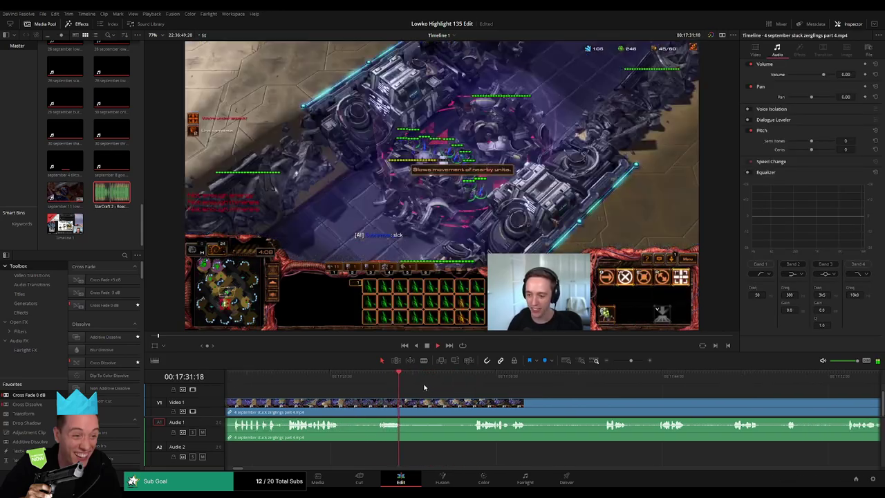
click(467, 380)
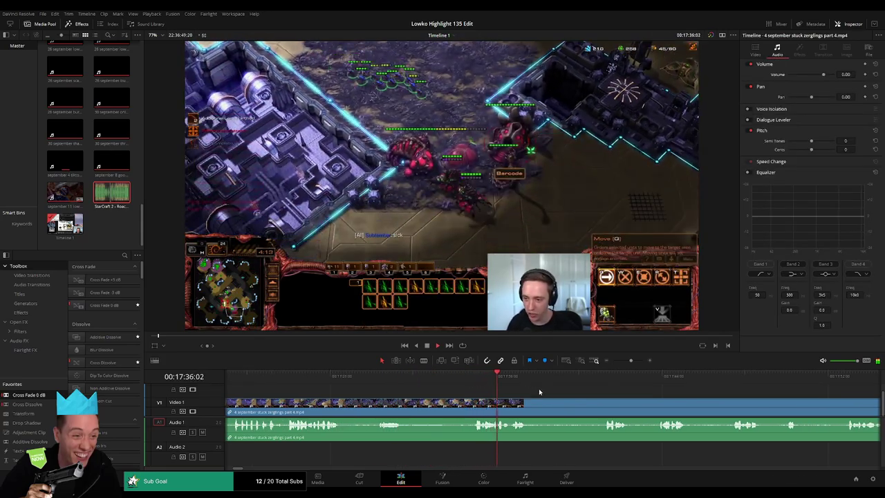
click(592, 379)
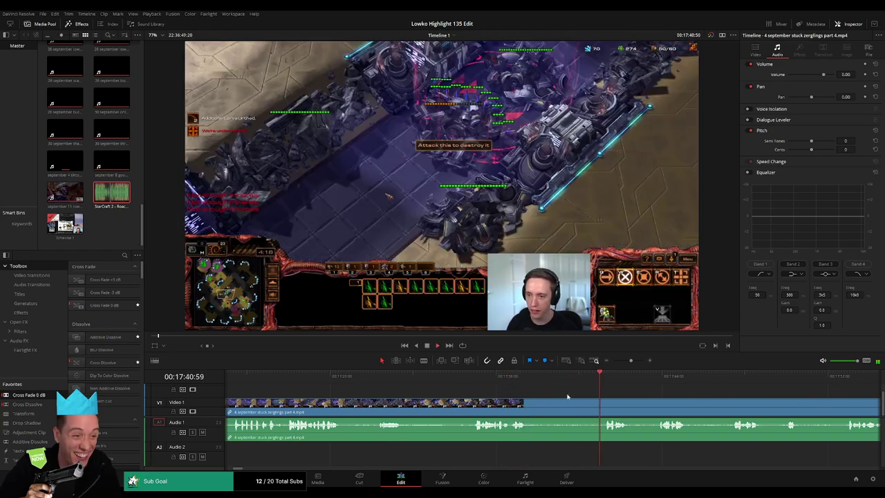
click(604, 402)
key(a)
click(578, 406)
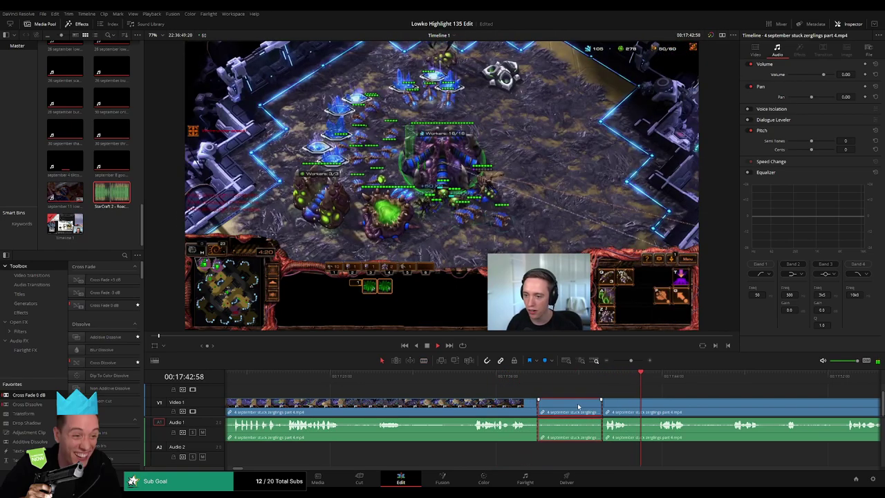
key(Delete)
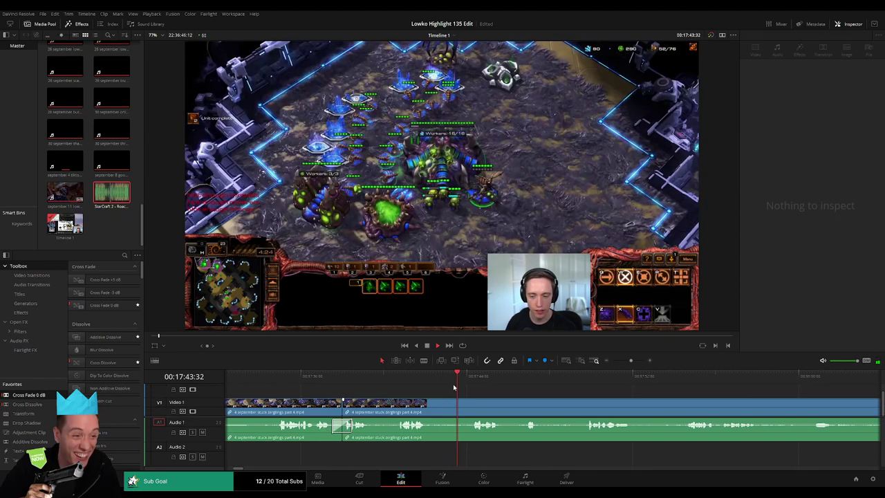
- Ripple-delete the quiet section from about 17:42 to 17:44 and add a Cross Fade 0 dB at the audio cut
key(b)
click(433, 408)
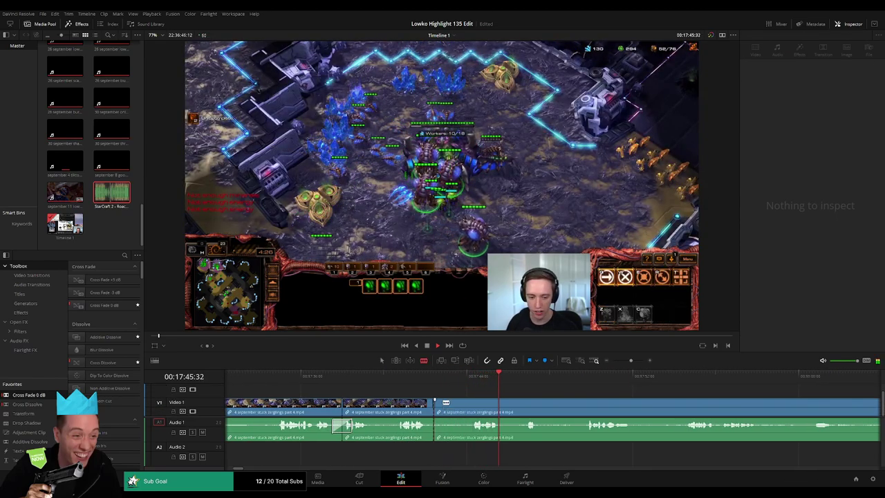
click(468, 404)
key(a)
click(450, 408)
click(449, 407)
key(Delete)
key(space)
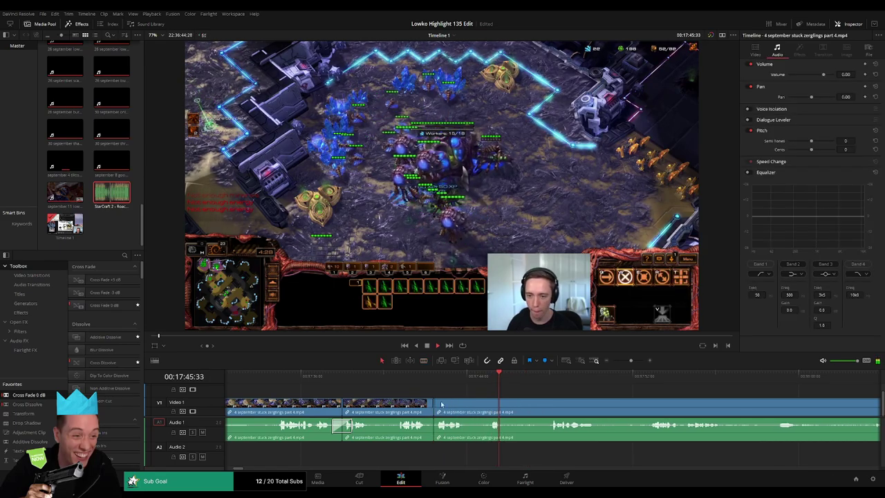
drag(44, 395, 435, 427)
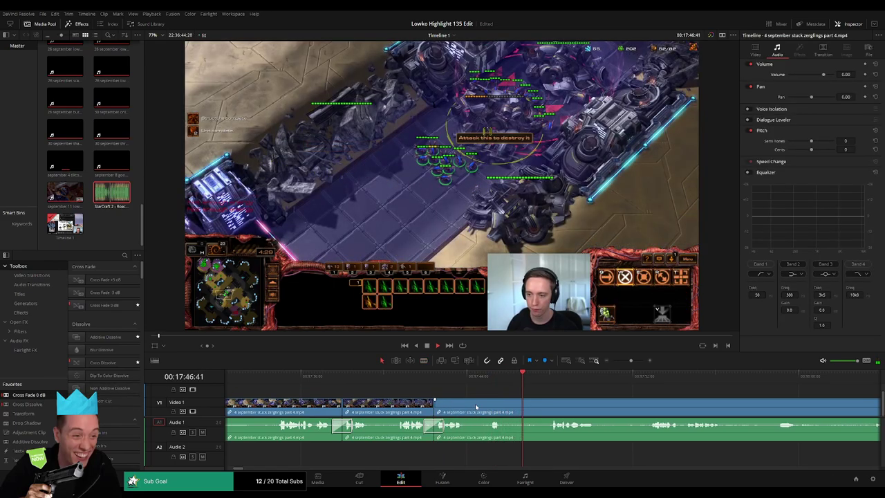
- Split off the quiet section from about 17:46 to 17:48, ripple-delete it, and crossfade the audio at the cut
key(b)
click(510, 407)
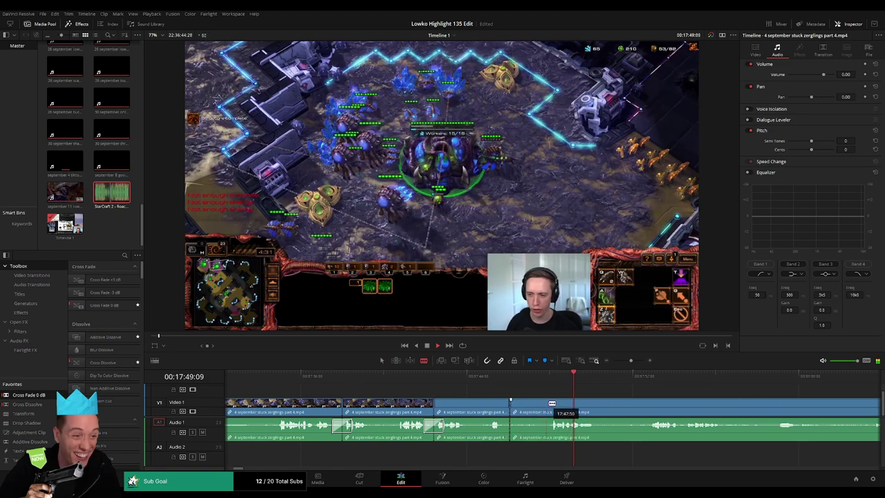
click(552, 403)
key(a)
click(530, 408)
key(Delete)
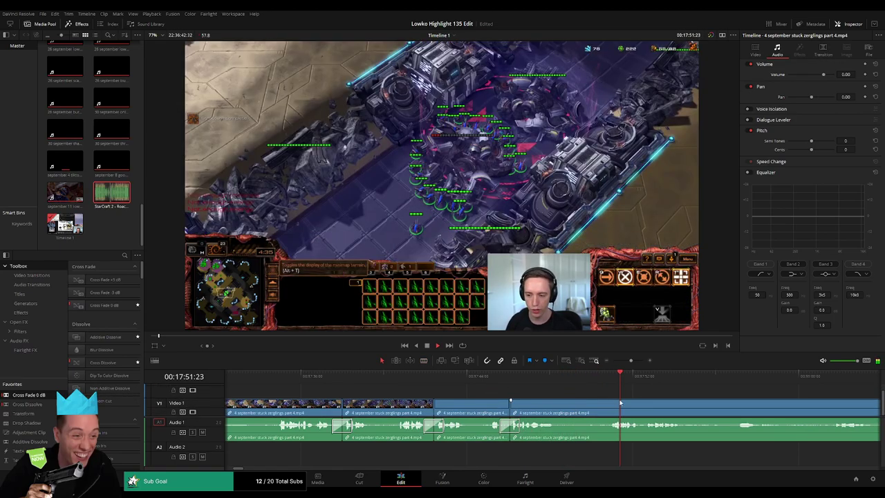
- Ripple-delete the section from about 17:48:30 to 17:50:30, split the clip after the next remark, and add a Cross Fade 0 dB at the audio cut
drag(620, 402, 528, 401)
click(470, 403)
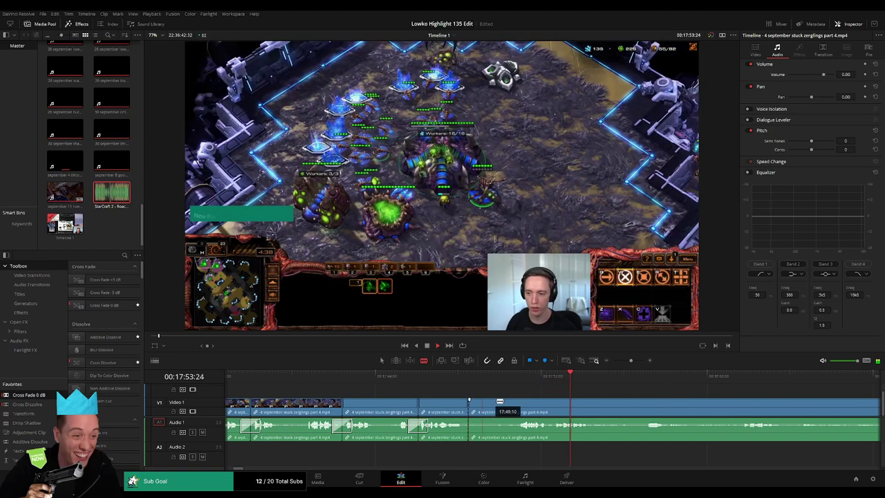
click(512, 400)
click(620, 400)
key(a)
click(494, 406)
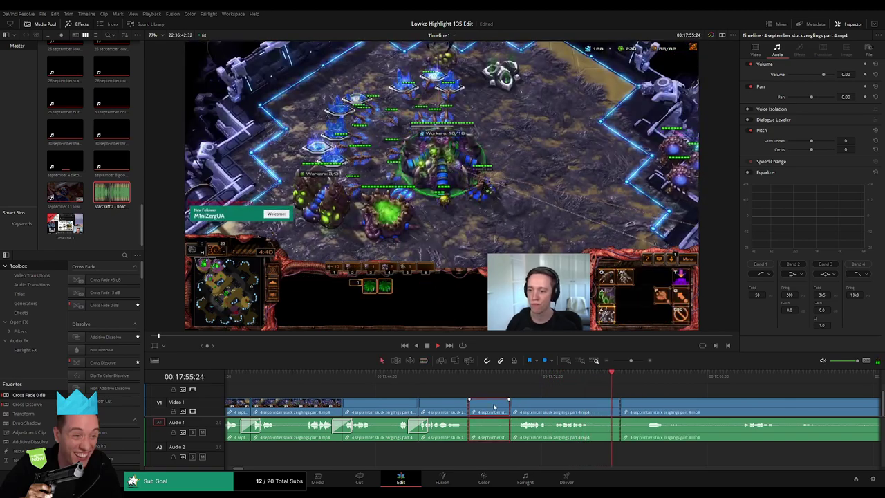
key(Delete)
drag(47, 397, 488, 431)
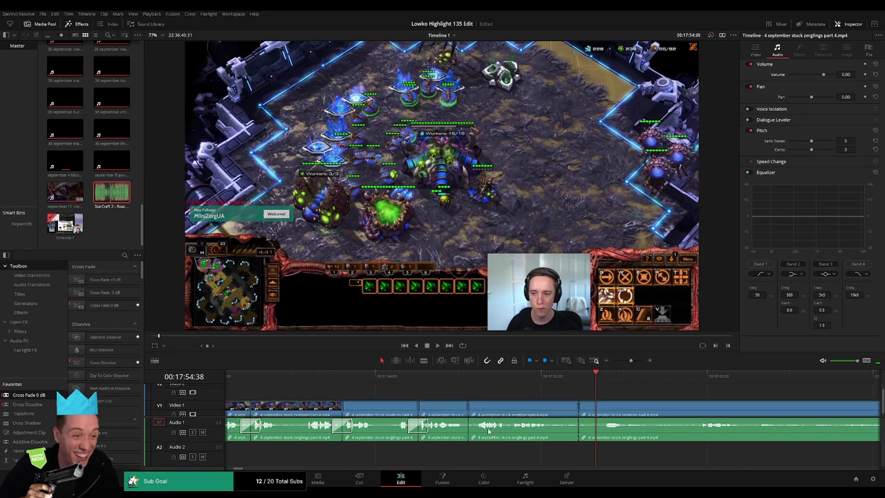
- Scan the rest of the stuck zerglings clip for the replay moment where the trapped zerglings are reviewed
click(814, 376)
scroll(815, 400, right, 5)
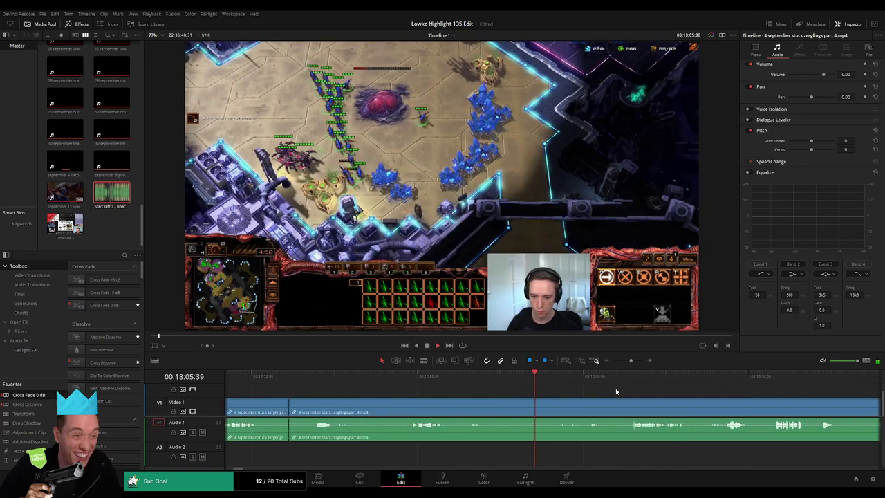
click(640, 376)
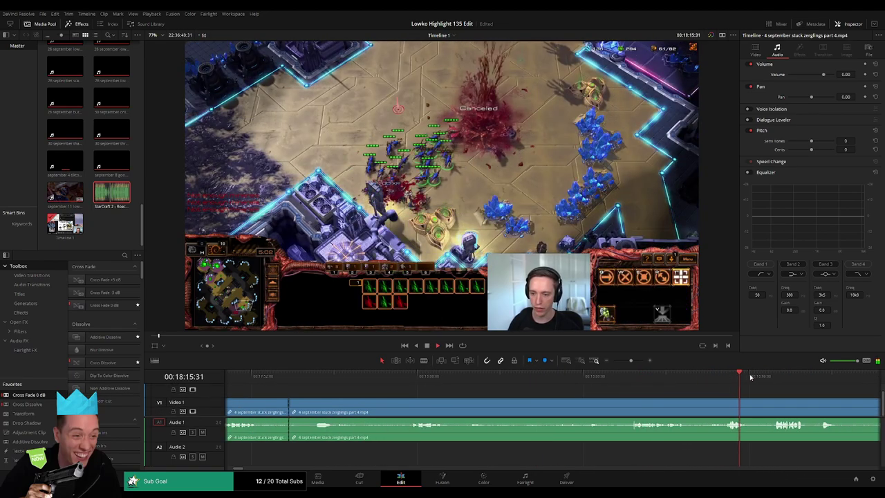
drag(631, 360, 628, 362)
click(573, 375)
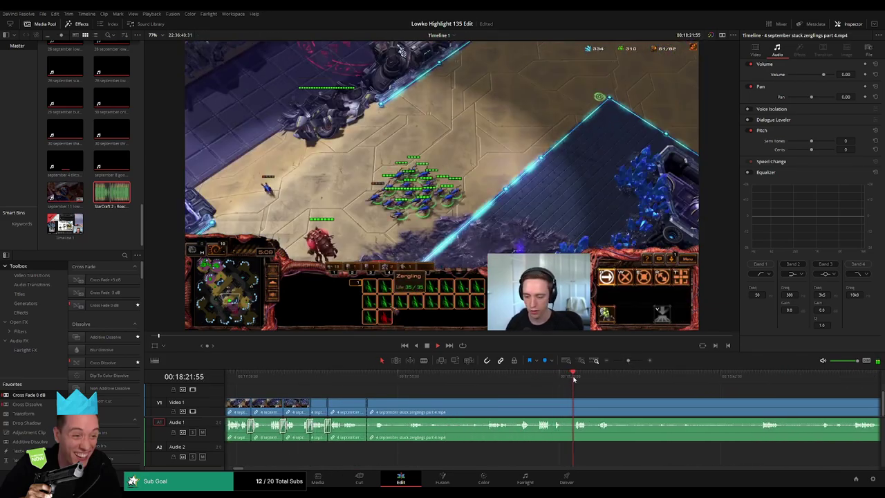
drag(628, 360, 716, 382)
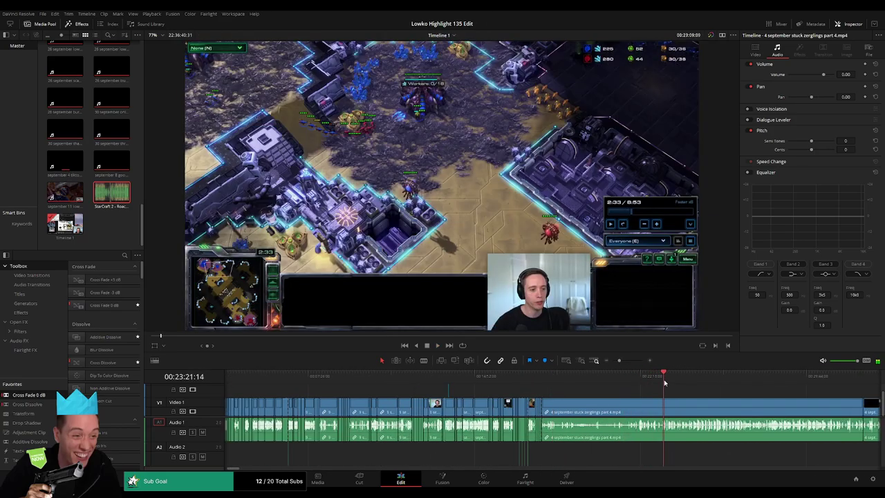
drag(621, 360, 628, 360)
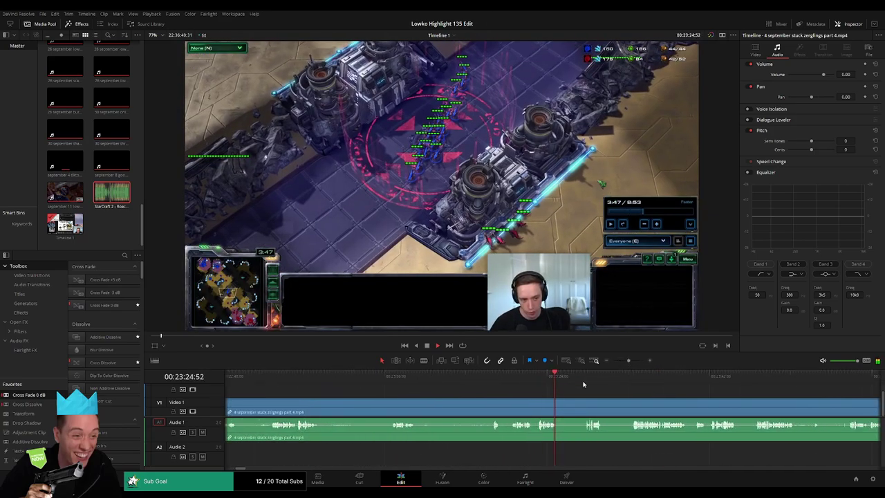
click(490, 378)
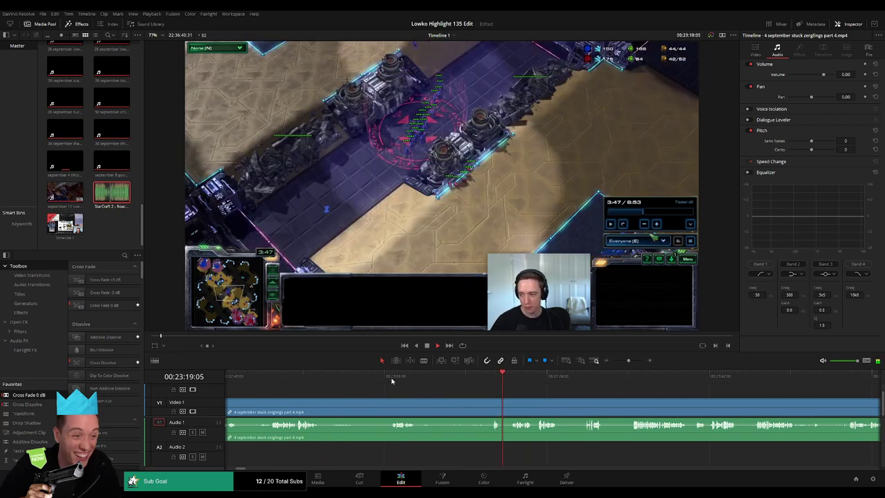
- Split the stuck zerglings clip at 23:16:14 and ripple-delete everything back to the previous cut, crossfading the audio at the join
click(392, 378)
drag(417, 378, 477, 393)
key(ctrl+b)
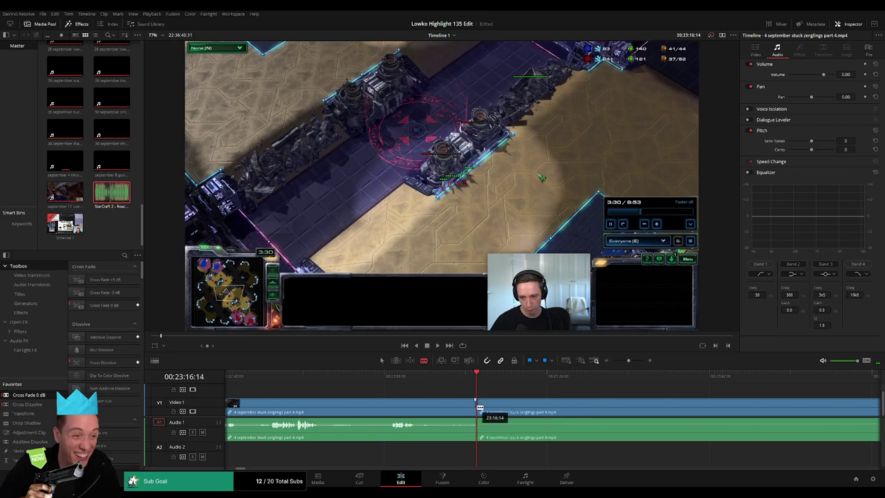
click(459, 406)
key(BackSpace)
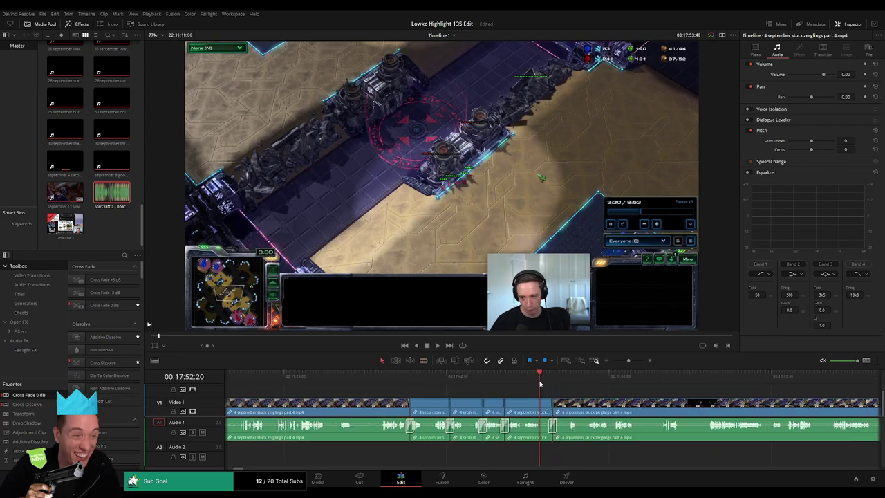
- Play through the new join and ripple-delete the quiet replay section from about 18:08 to 18:11
key(space)
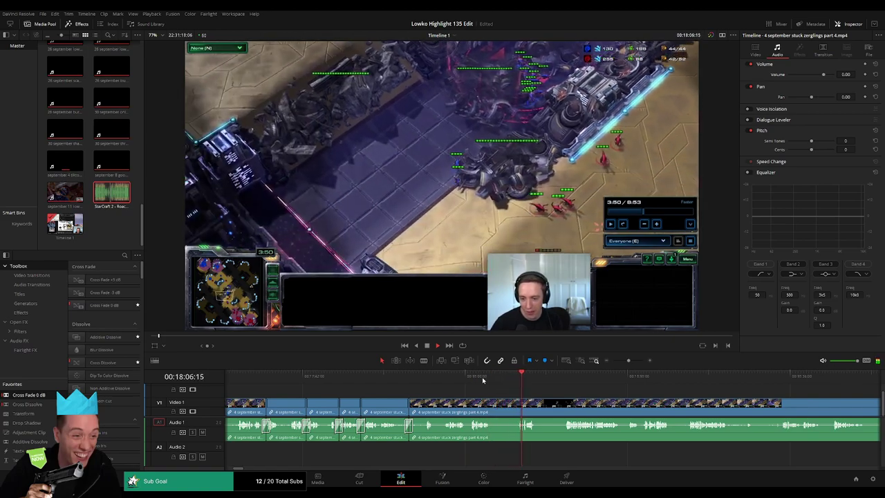
click(552, 379)
key(b)
click(540, 402)
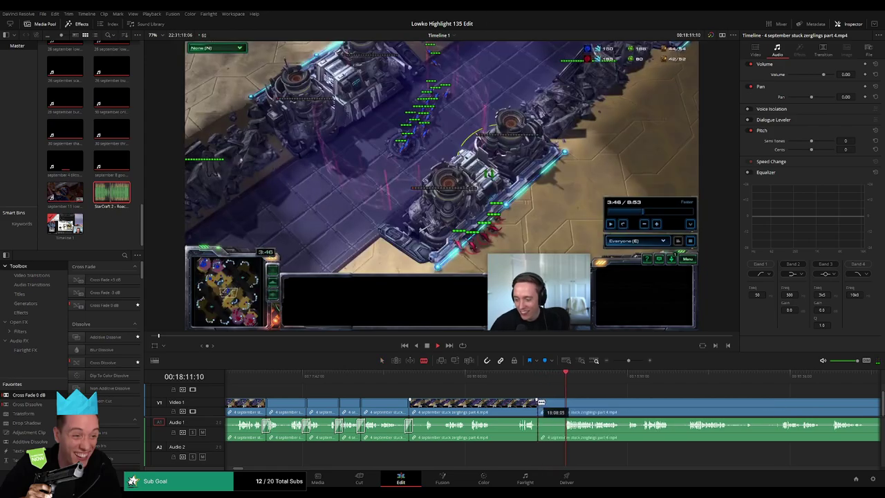
click(564, 402)
key(a)
click(553, 405)
key(Delete)
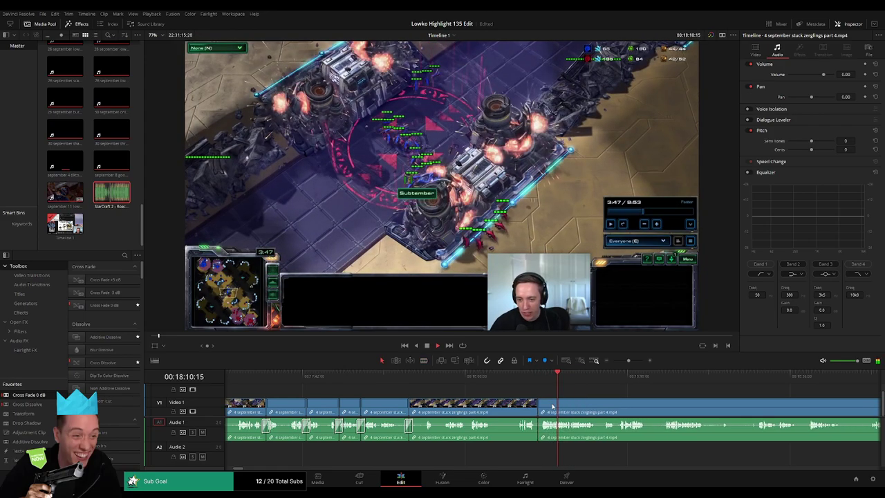
- Play through the replay after the last join and ripple-delete the quiet section from about 18:29 to 18:32
drag(560, 400, 398, 398)
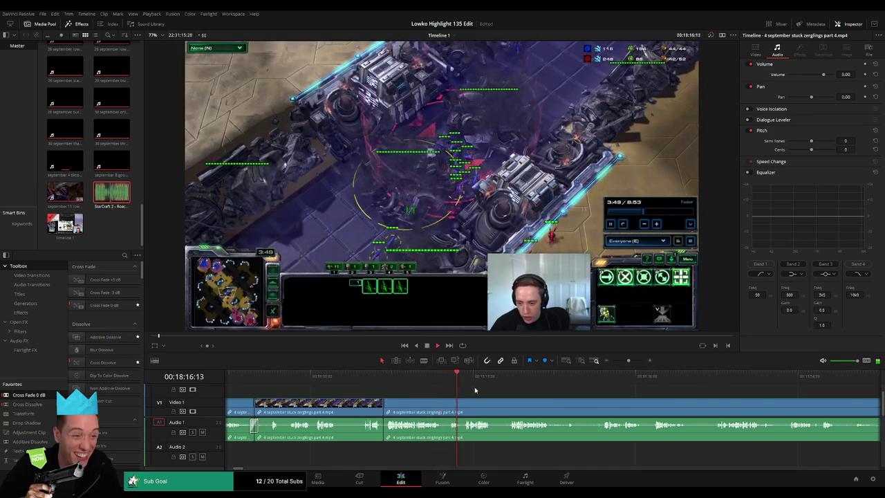
drag(481, 389, 470, 389)
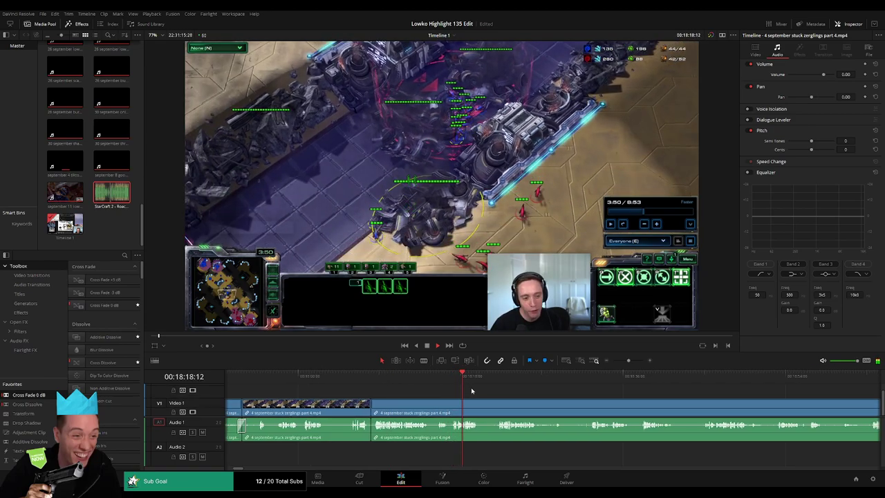
scroll(472, 391, right, 3)
click(434, 378)
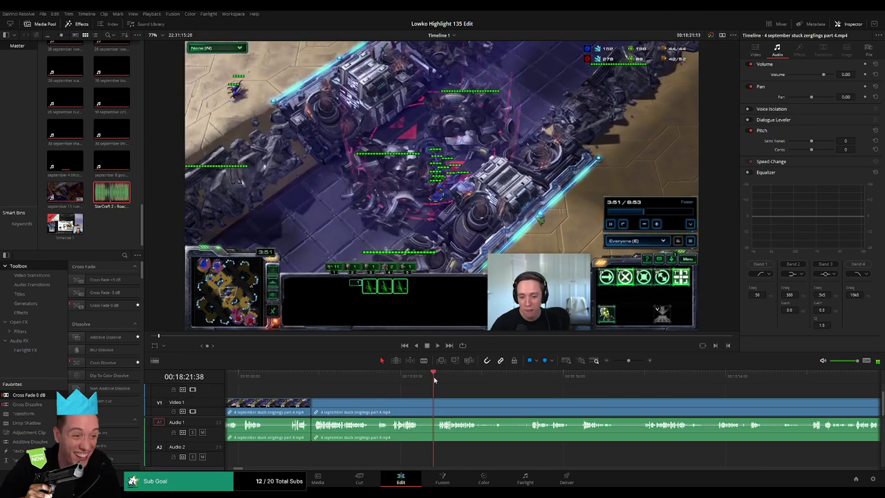
click(427, 378)
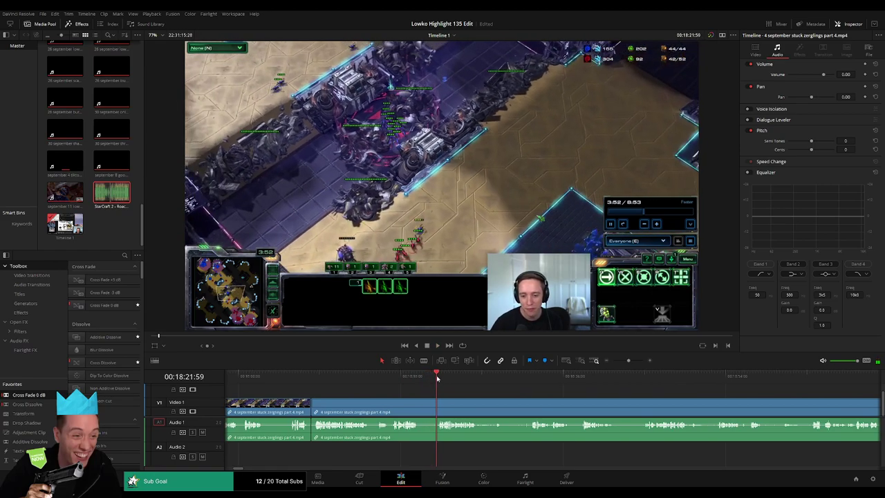
scroll(435, 385, right, 3)
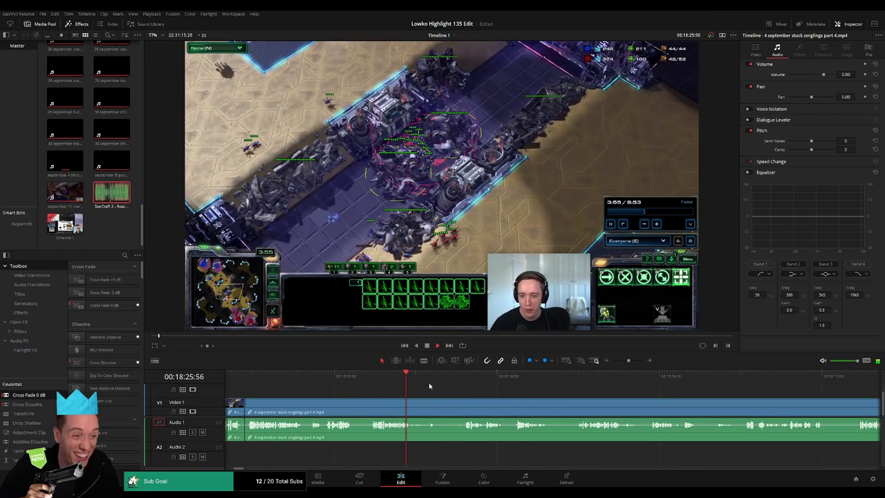
key(b)
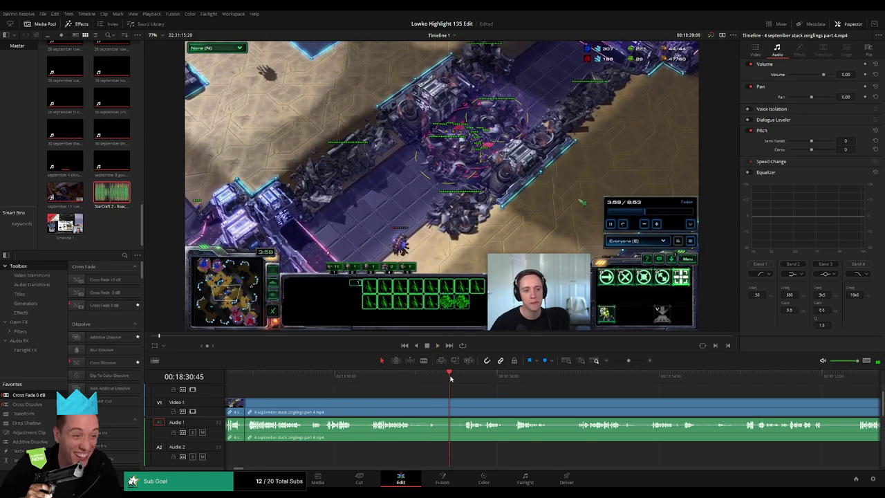
click(435, 406)
click(463, 406)
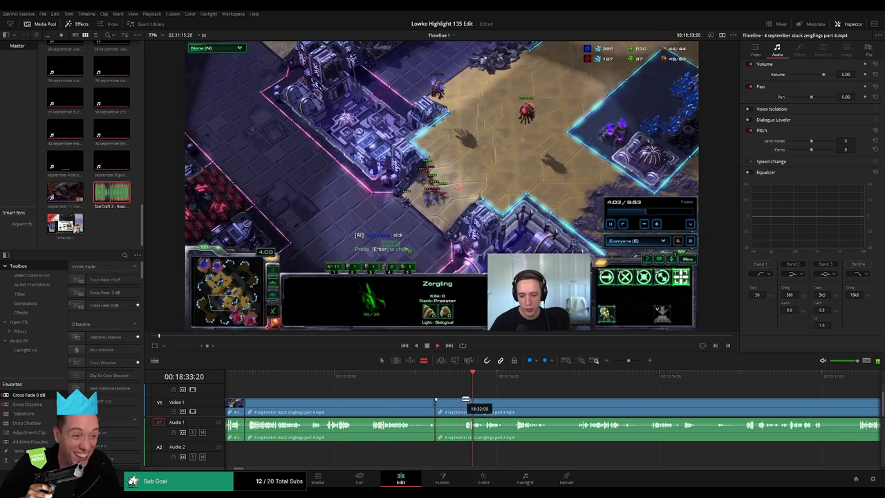
key(a)
click(461, 403)
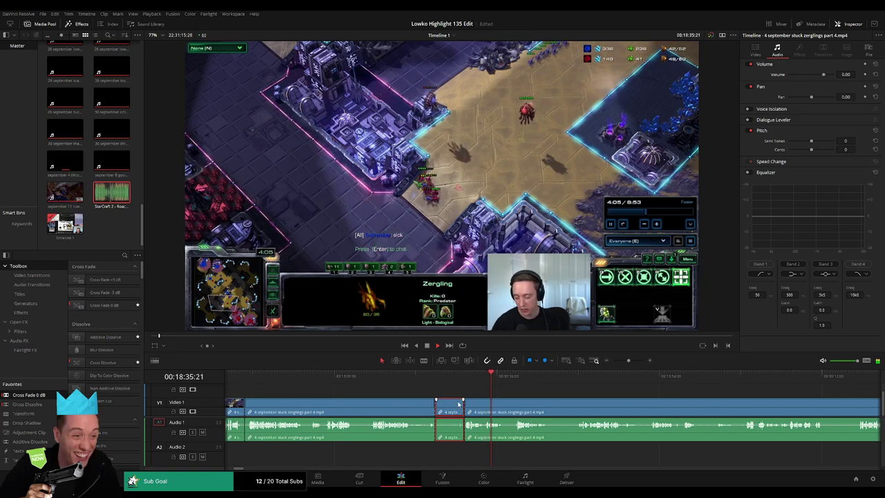
key(Delete)
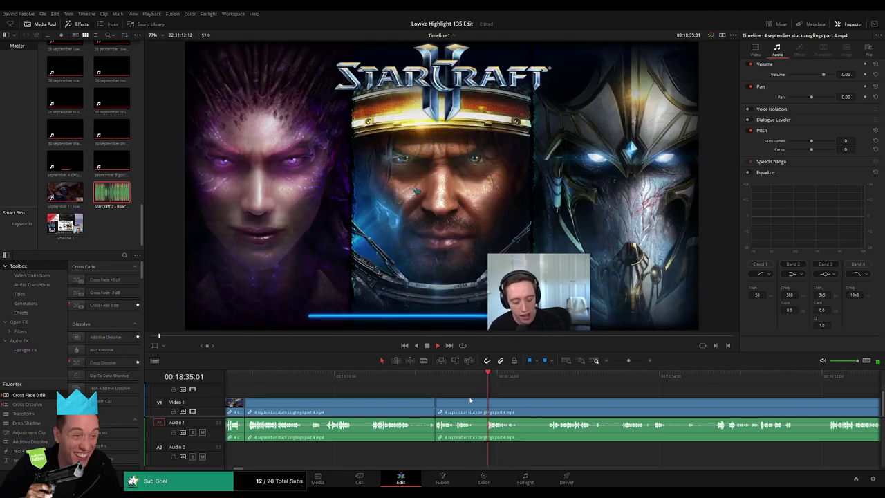
- Ripple-delete the short section of the stuck zerglings clip from about 18:33:40 to 18:34:40
key(b)
click(475, 400)
click(485, 400)
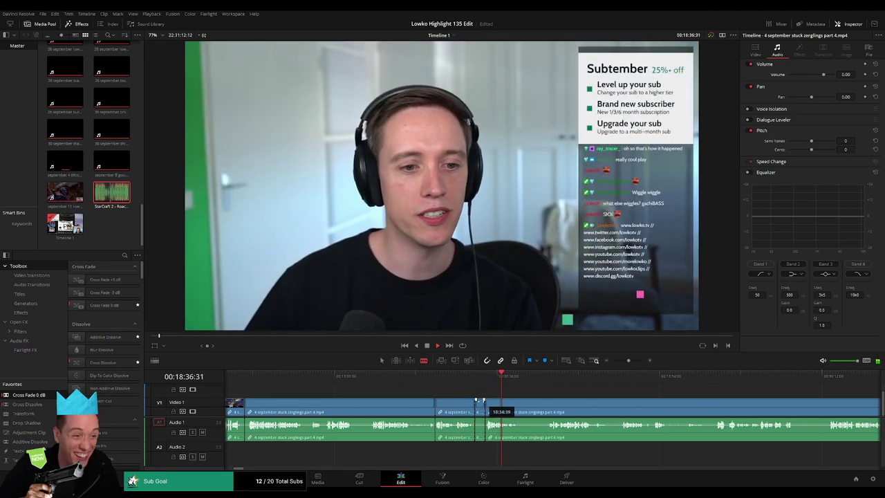
click(479, 404)
key(Delete)
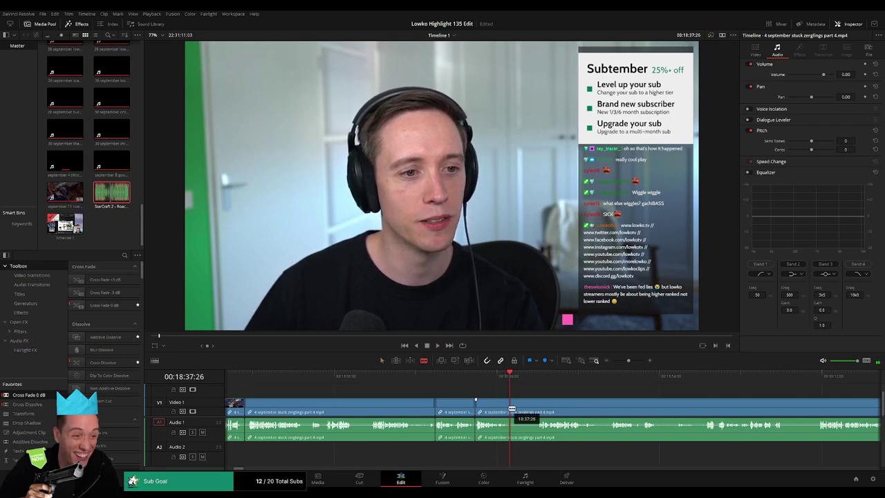
- Ripple-delete about three seconds starting at 18:37:26 and add a Cross Fade 0 dB at the audio cut
scroll(441, 390, right, 3)
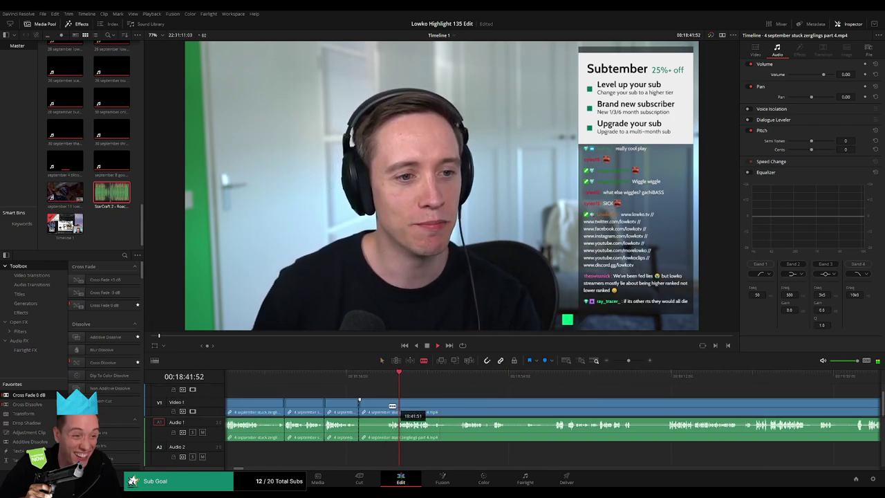
key(Delete)
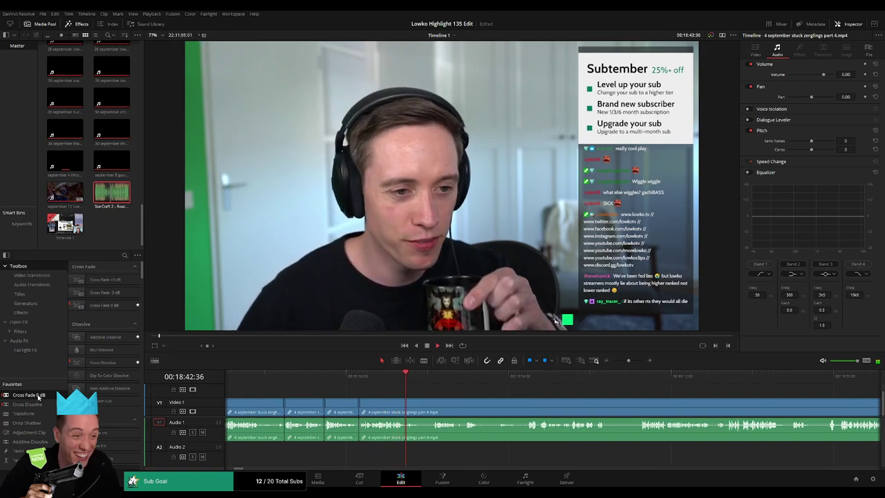
drag(38, 396, 360, 427)
- Ripple-delete the short pause from about 18:44 to 18:45:30 and crossfade the audio at the join
key(b)
click(417, 411)
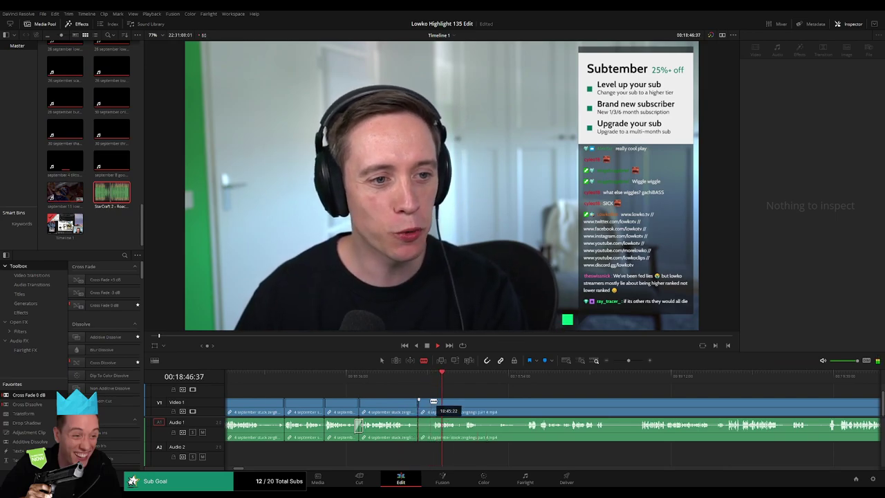
click(425, 408)
key(Delete)
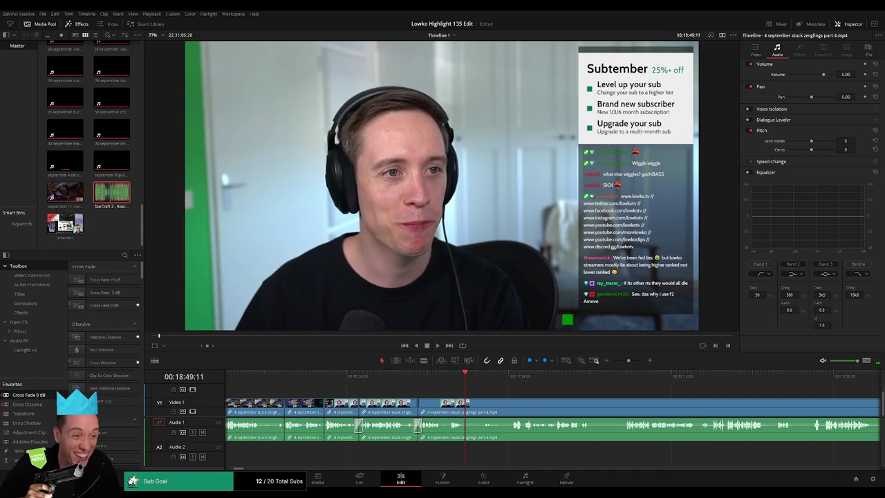
- Split the stuck zerglings clip at about 18:49 and ripple-delete the rest of it up to the platypus part 5 clip
key(b)
click(463, 408)
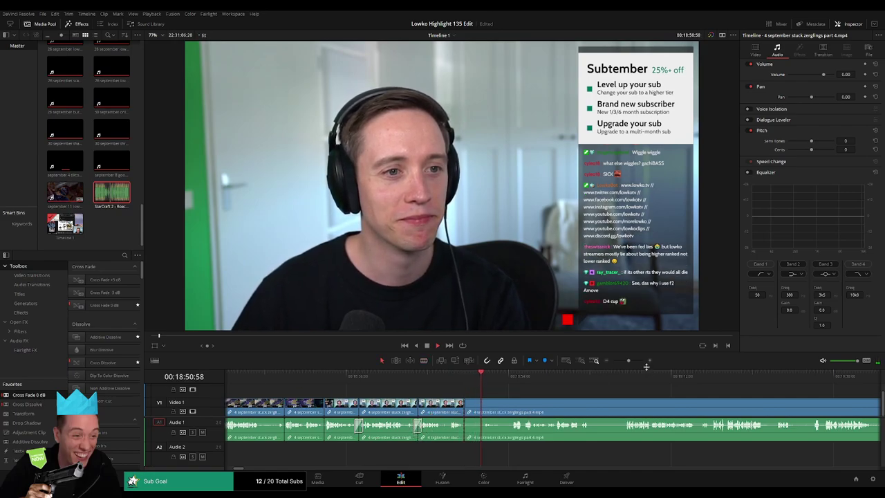
drag(646, 367, 472, 382)
click(408, 382)
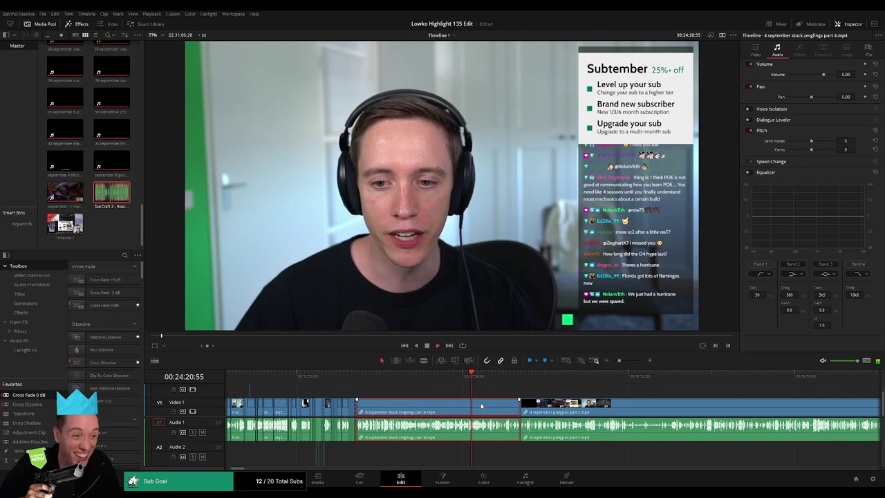
key(Delete)
- Find where the VPet topic starts in the platypus part 5 clip, split at about 32:05:43 and ripple-delete everything before it
drag(356, 377, 622, 377)
click(543, 378)
key(space)
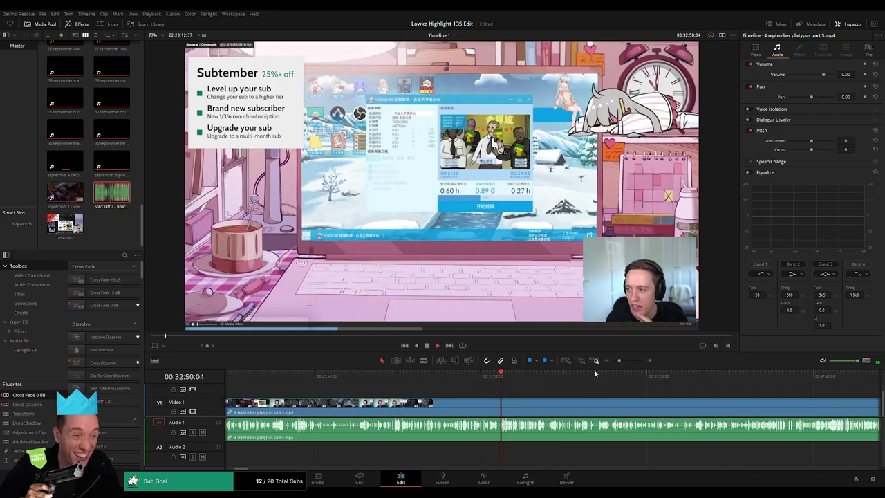
drag(619, 360, 625, 362)
click(456, 377)
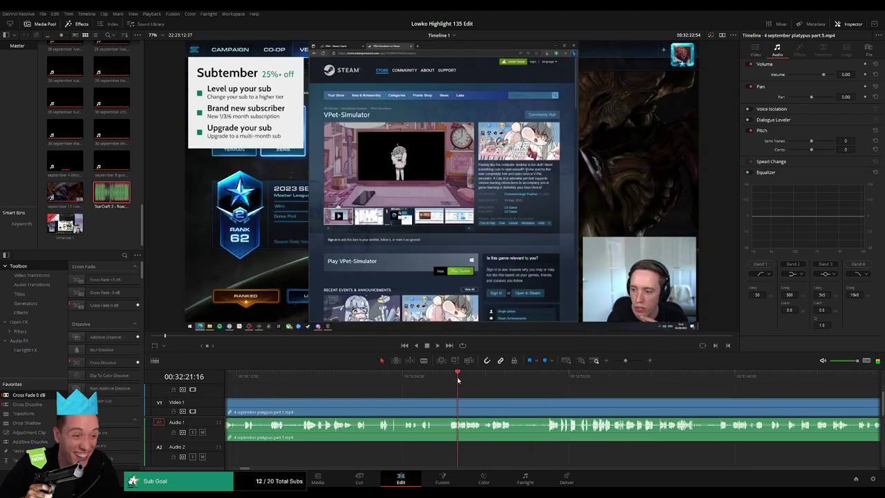
click(399, 379)
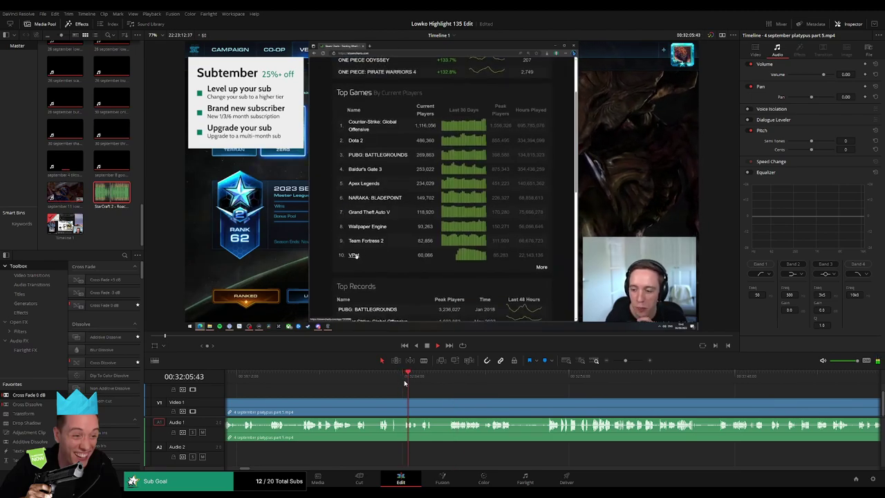
key(b)
click(407, 402)
key(a)
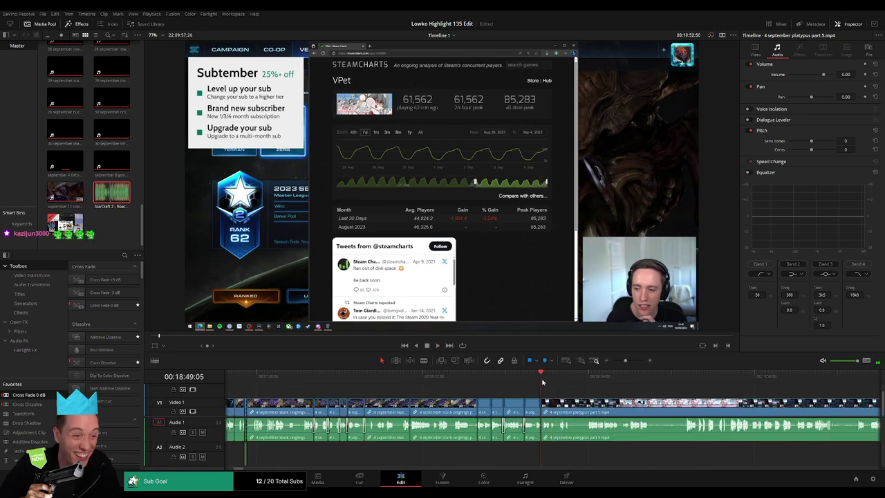
- Play the start of the VPet section and ripple-delete the short section beginning at about 18:53
key(space)
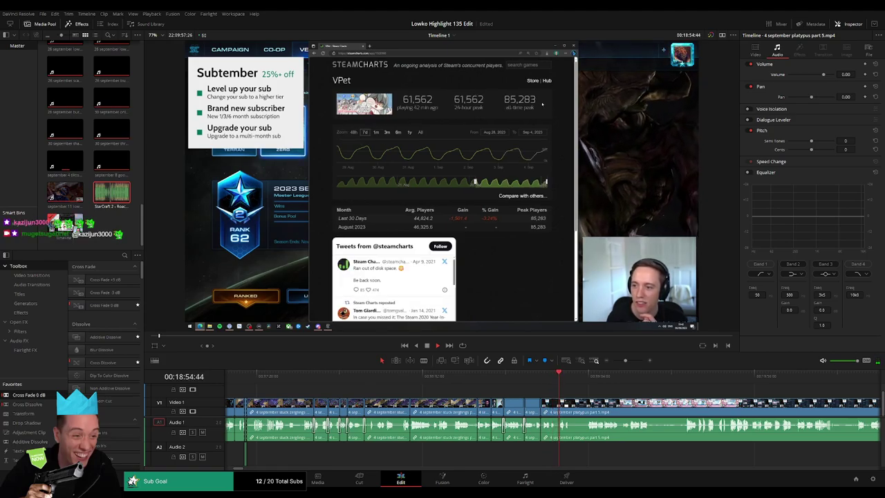
drag(624, 360, 628, 360)
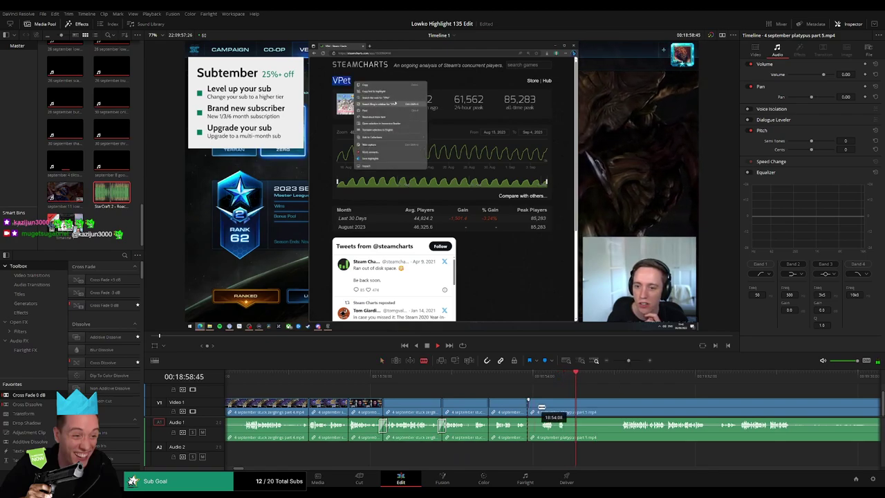
key(a)
click(534, 412)
key(Delete)
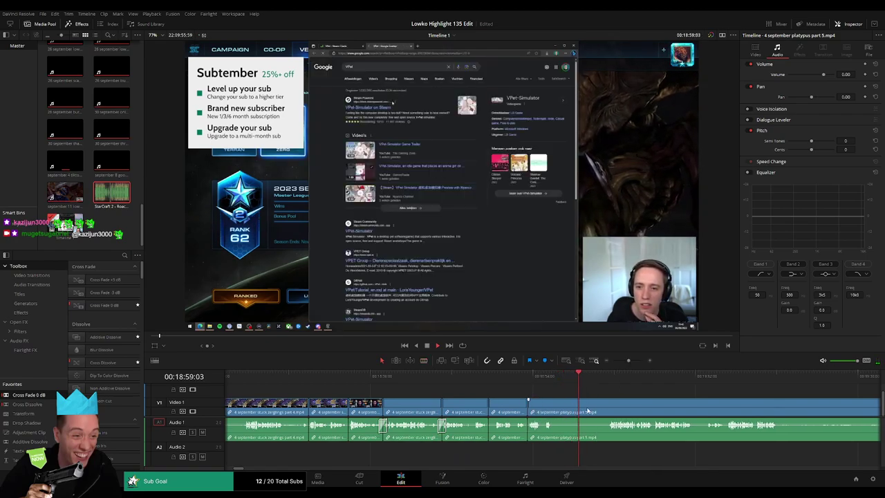
- Ripple-delete the quiet section of the platypus clip from about 18:56:30 to 19:01
scroll(587, 411, right, 3)
key(b)
click(408, 407)
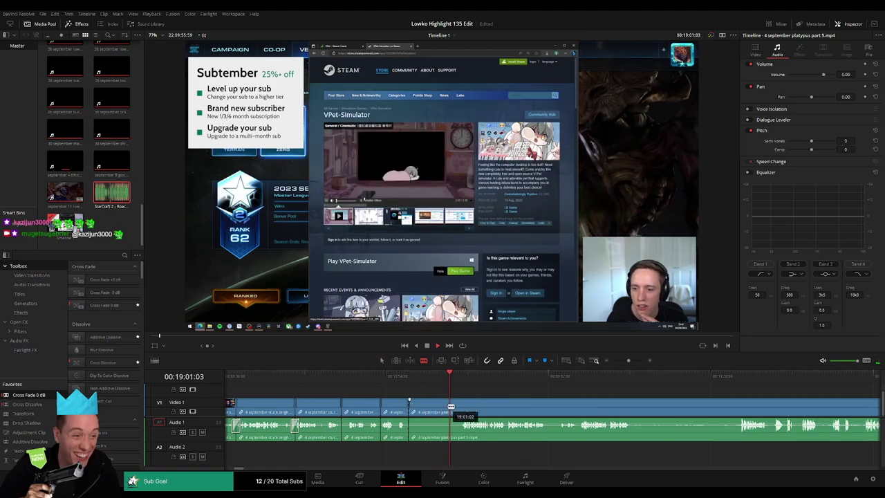
key(Delete)
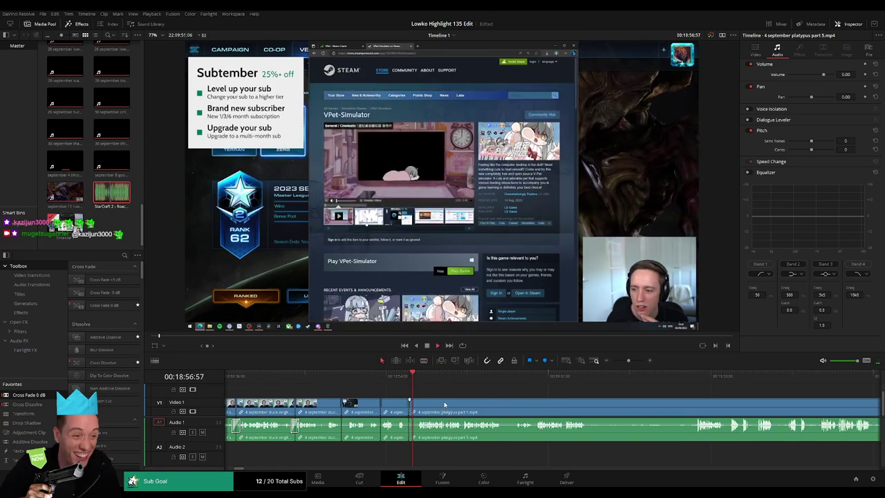
- Play through the VPet-Simulator trailer and Steam reviews in the platypus clip to check for sections to cut
scroll(497, 404, right, 2)
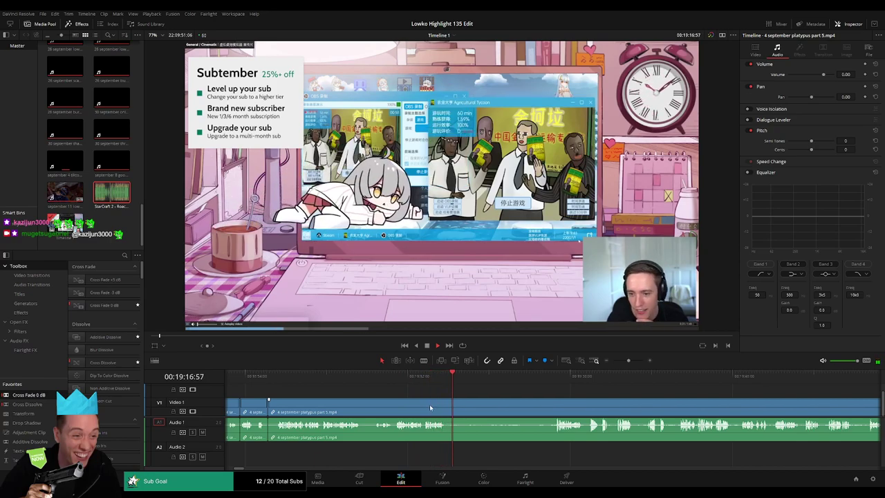
click(480, 377)
key(space)
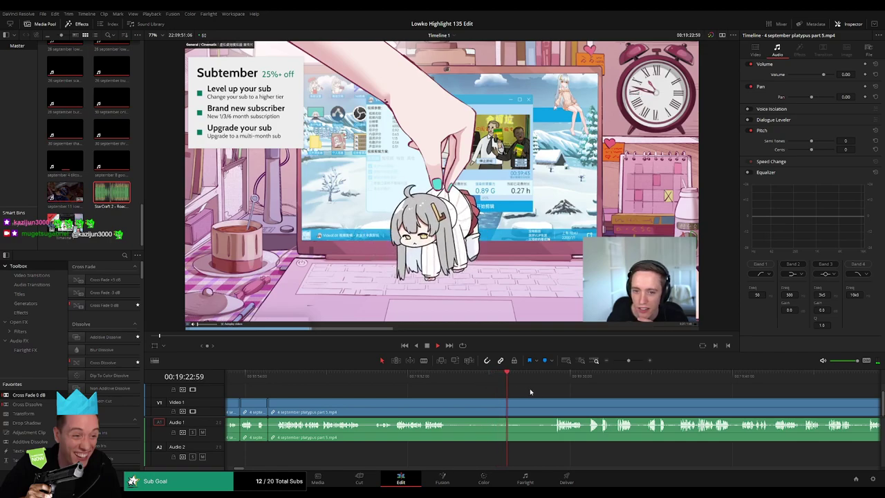
drag(561, 394, 468, 394)
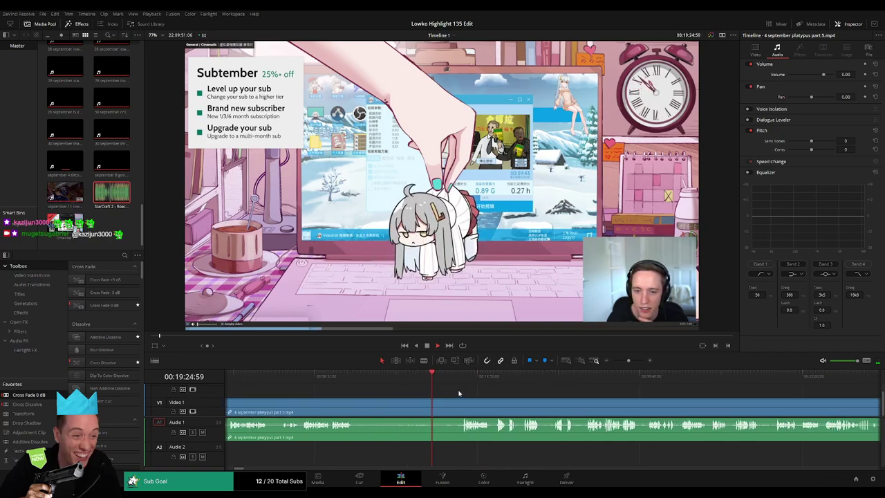
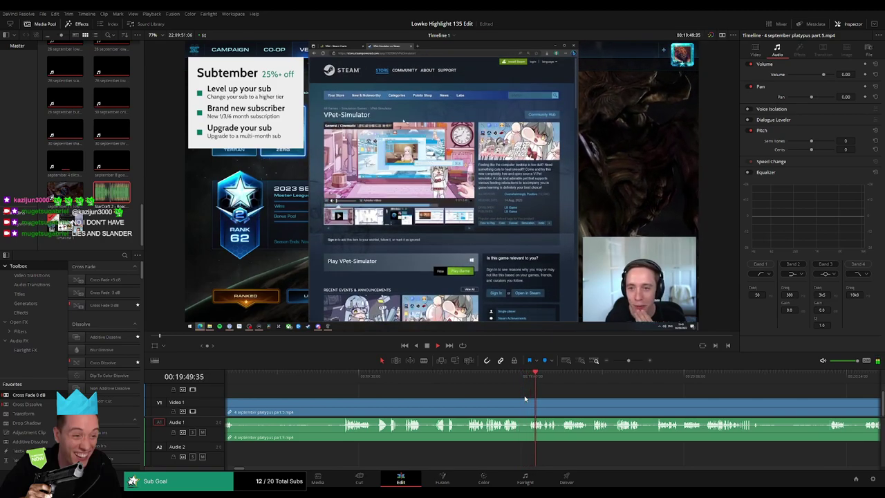
drag(592, 397, 472, 393)
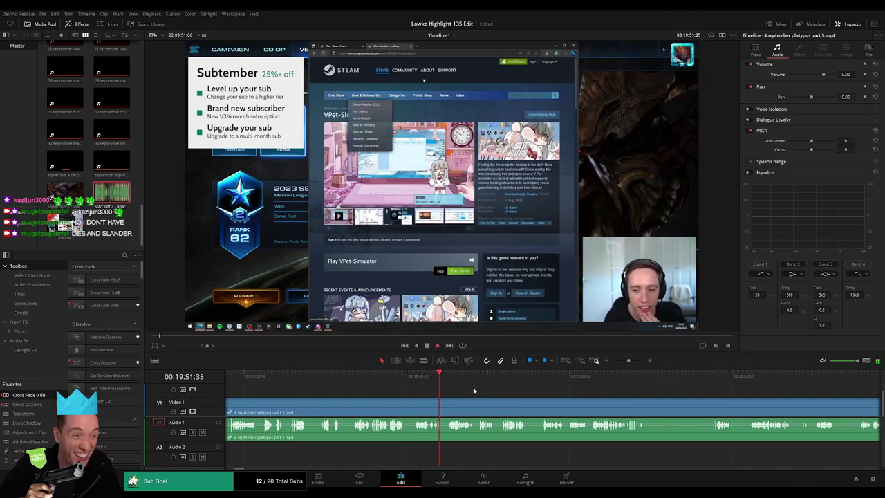
drag(475, 388, 419, 385)
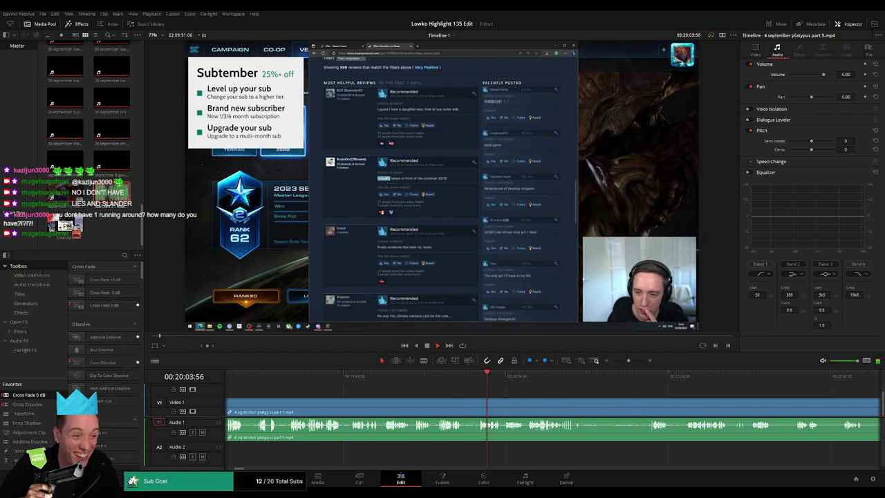
drag(541, 391, 415, 391)
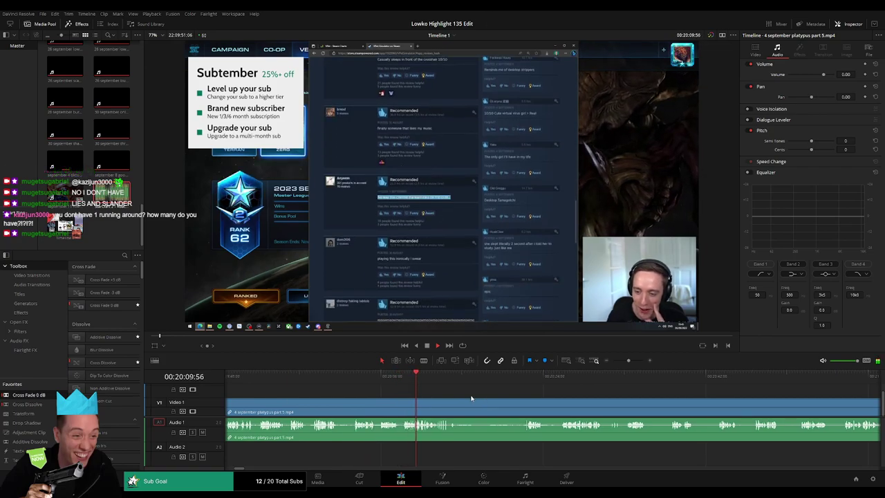
drag(480, 398, 409, 398)
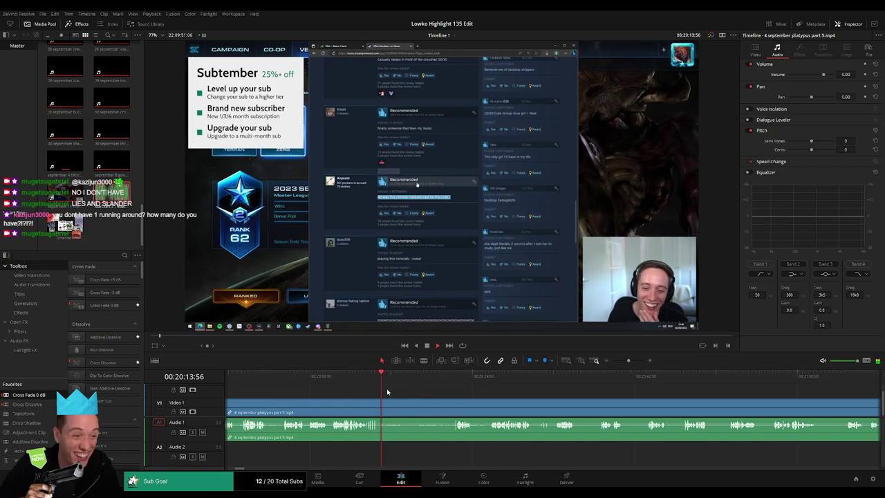
- Ripple-delete the quiet section of the platypus part 5 clip from about 20:13:56 to 20:21:43
key(b)
click(380, 403)
drag(399, 378, 447, 384)
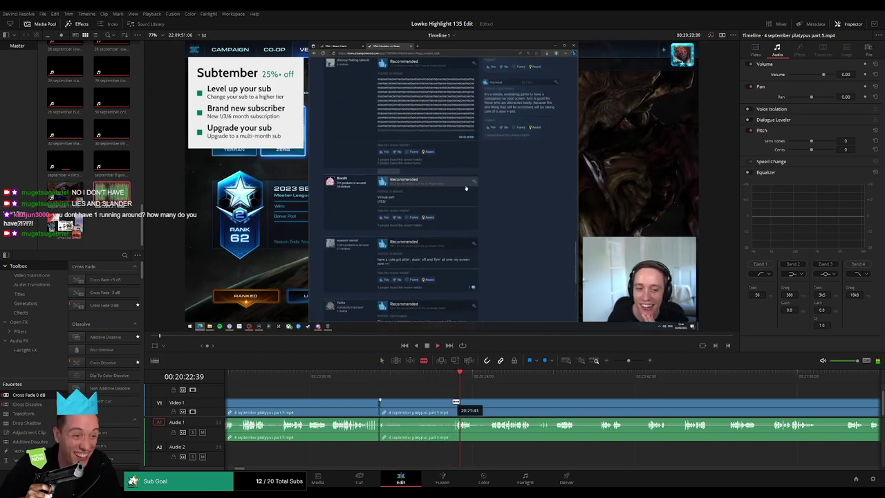
click(460, 403)
key(a)
click(441, 406)
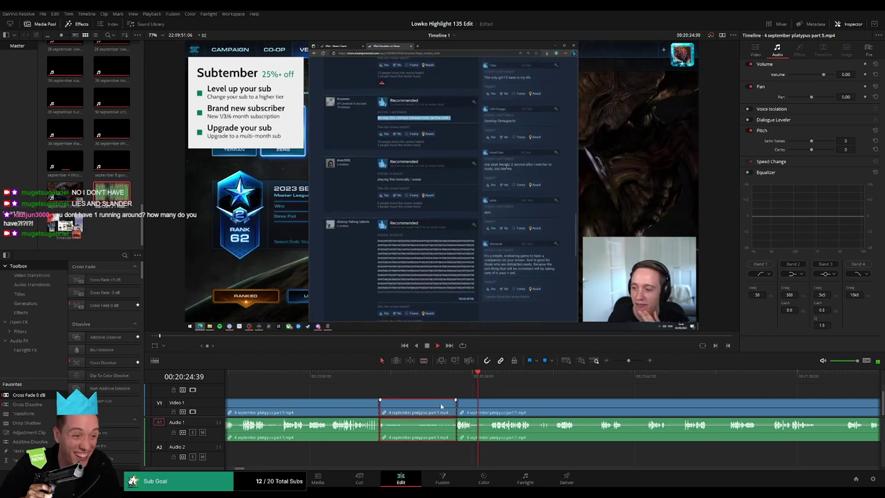
key(Delete)
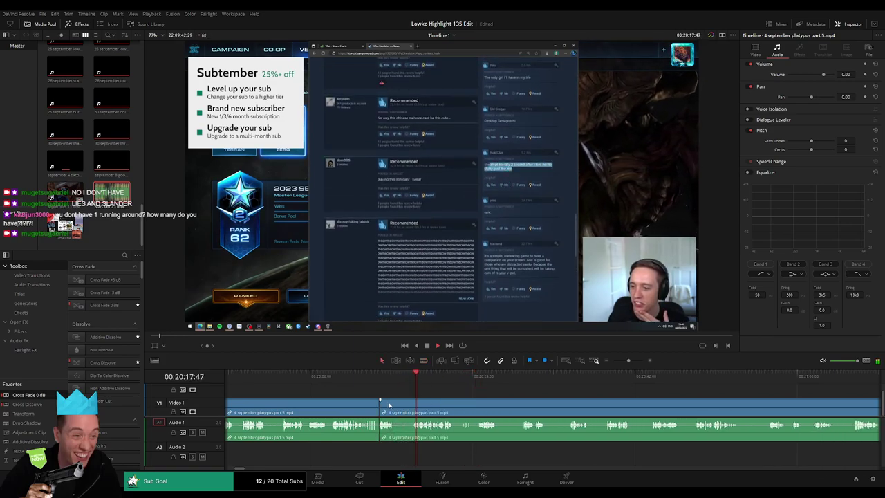
- Ripple-delete the short quiet section around 20:16 of the VPet reviews part and smooth the new audio cut with a crossfade
key(b)
click(397, 404)
click(413, 403)
key(a)
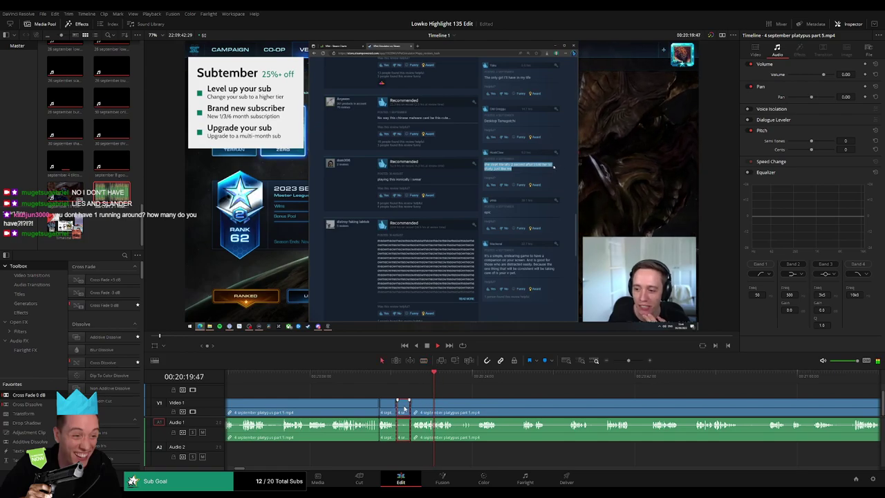
key(Delete)
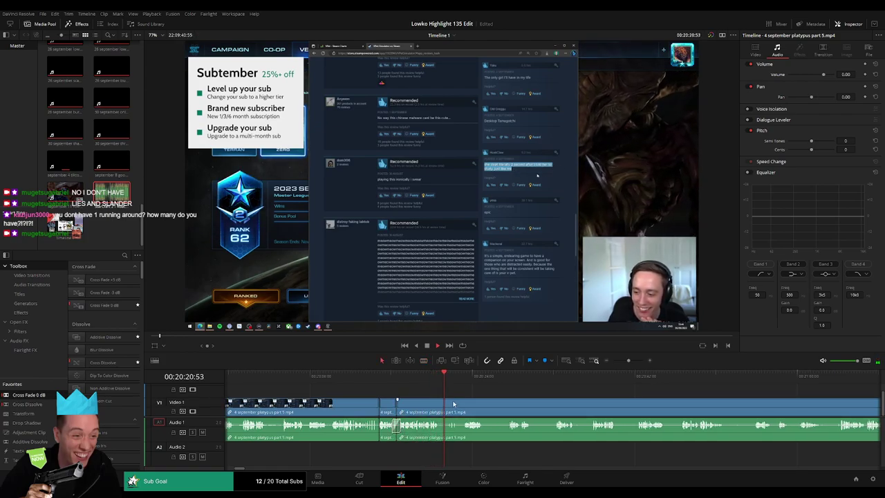
- Ripple-delete the quiet section ending at about 20:28 and crossfade the audio at the new cut
click(461, 378)
scroll(410, 395, right, 2)
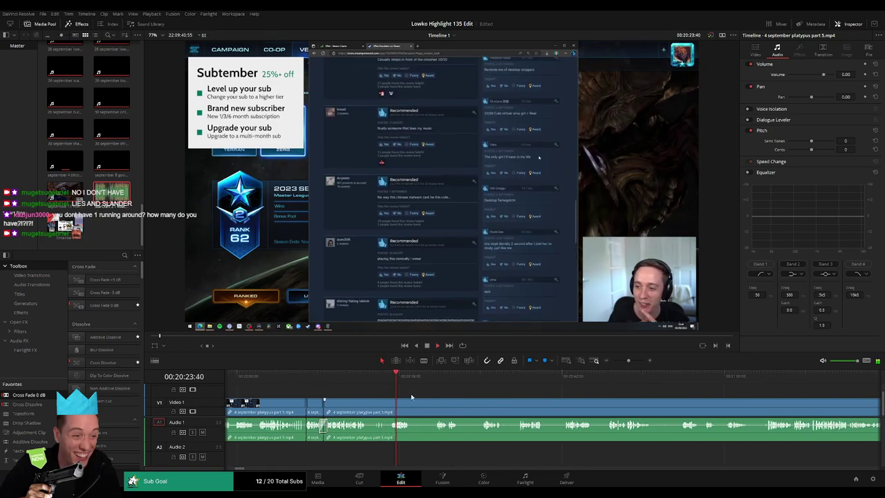
click(361, 378)
click(375, 378)
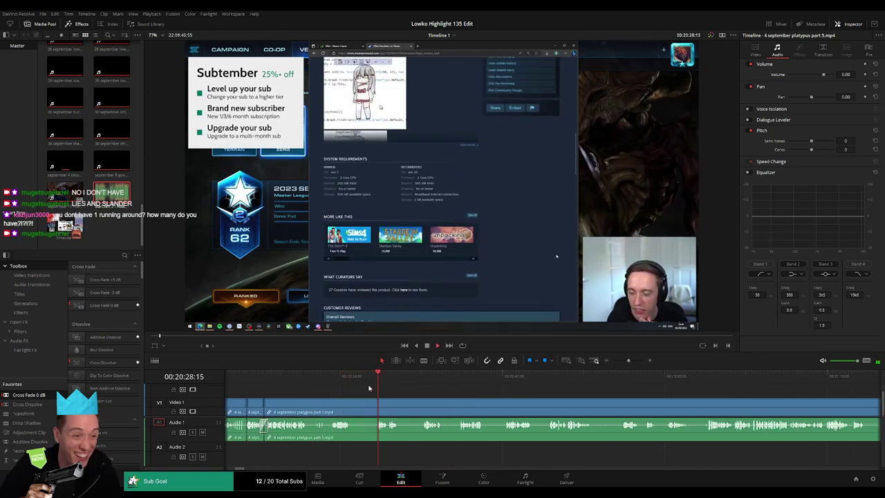
key(b)
click(364, 408)
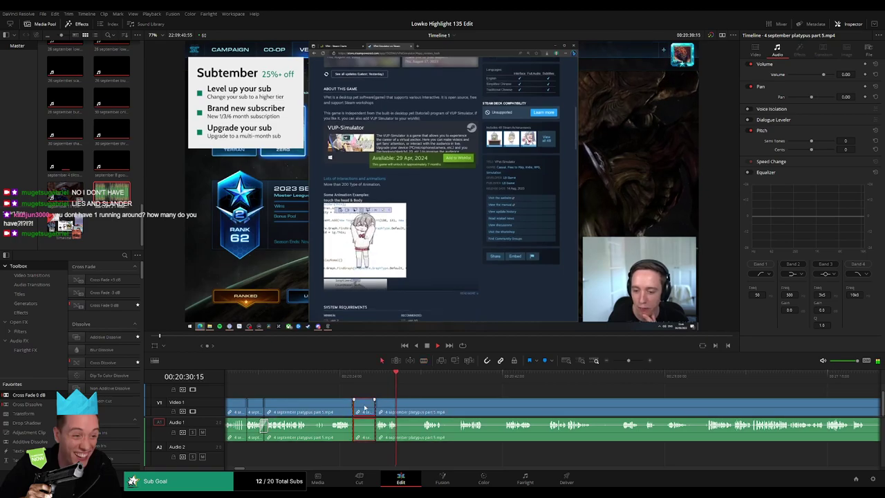
key(BackSpace)
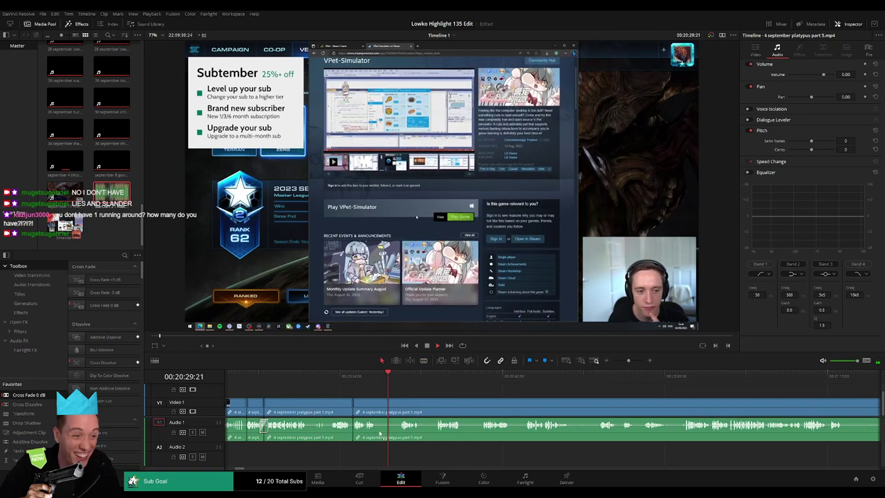
- Ripple-delete the quiet section starting at about 20:28:08 and add an audio crossfade at that cut
key(b)
click(377, 404)
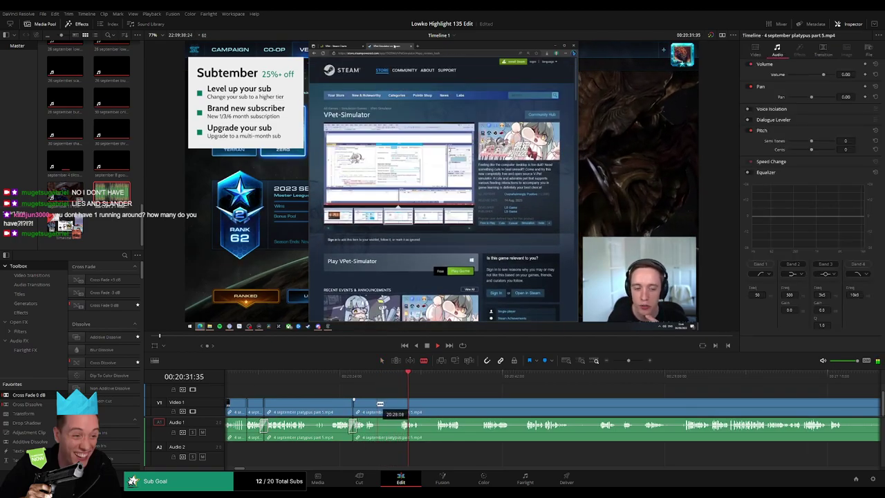
click(400, 403)
key(a)
click(392, 407)
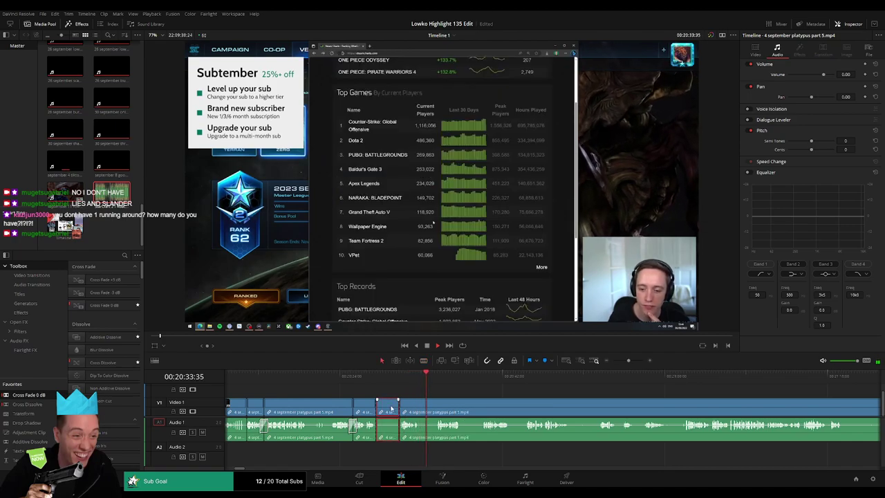
key(Delete)
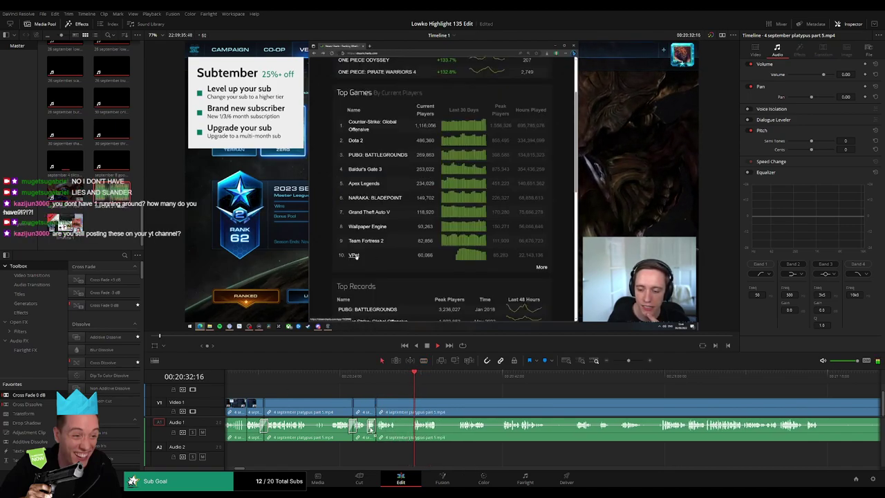
click(376, 427)
key(shift+t)
- Ripple-delete the quiet section starting at about 20:30:22, in the Steam Charts part, and crossfade the audio at the cut
click(417, 405)
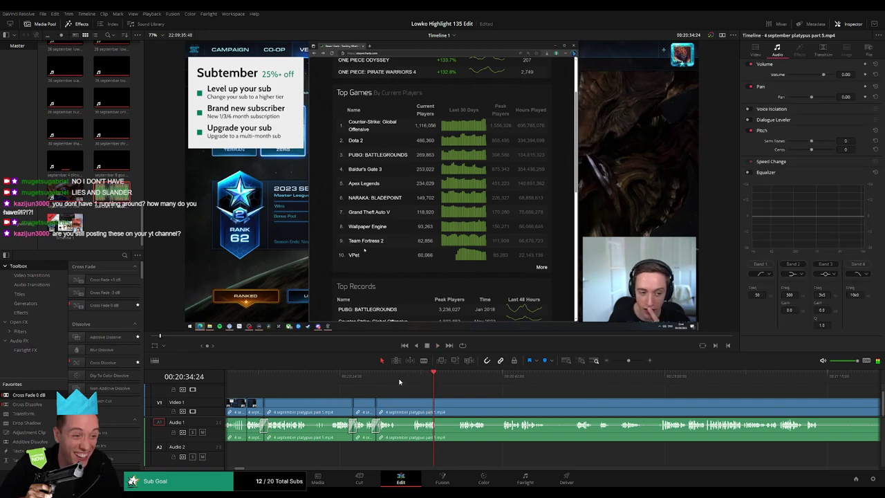
drag(396, 380, 389, 380)
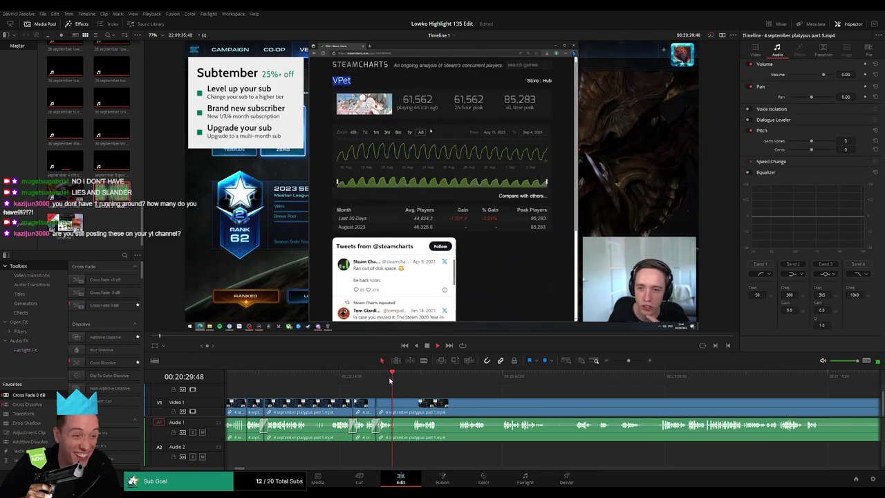
click(408, 380)
key(b)
click(397, 403)
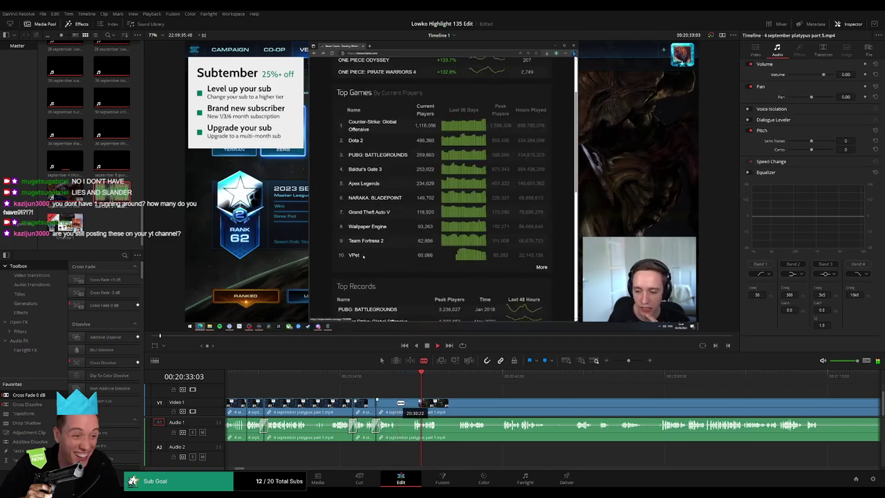
key(space)
click(428, 408)
key(a)
click(414, 408)
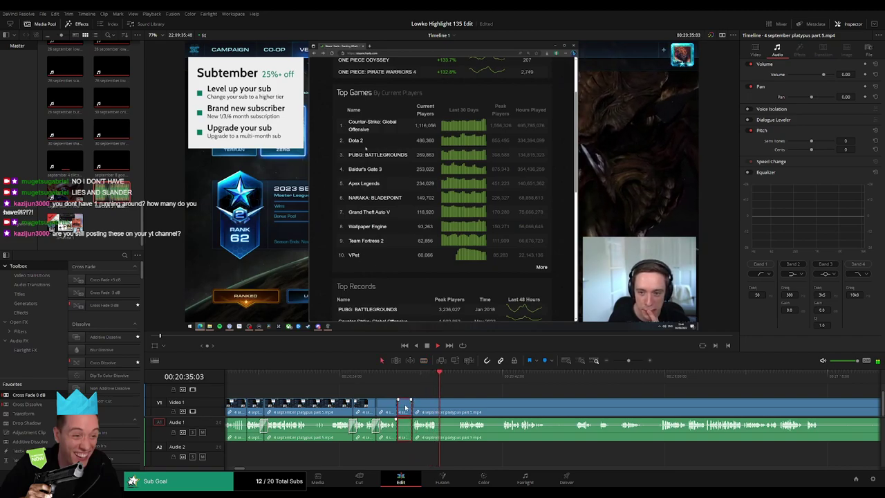
key(Delete)
key(space)
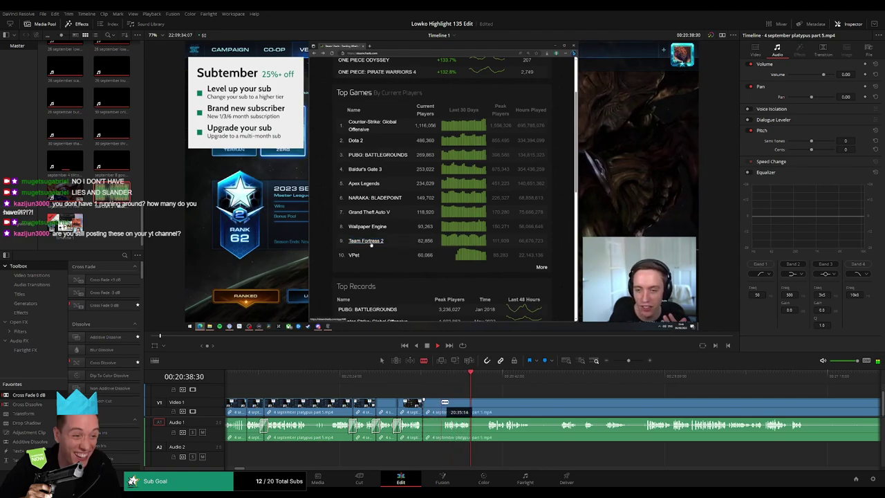
- Search the rest of the platypus part 5 clip for the start of the platypus facts section
click(462, 389)
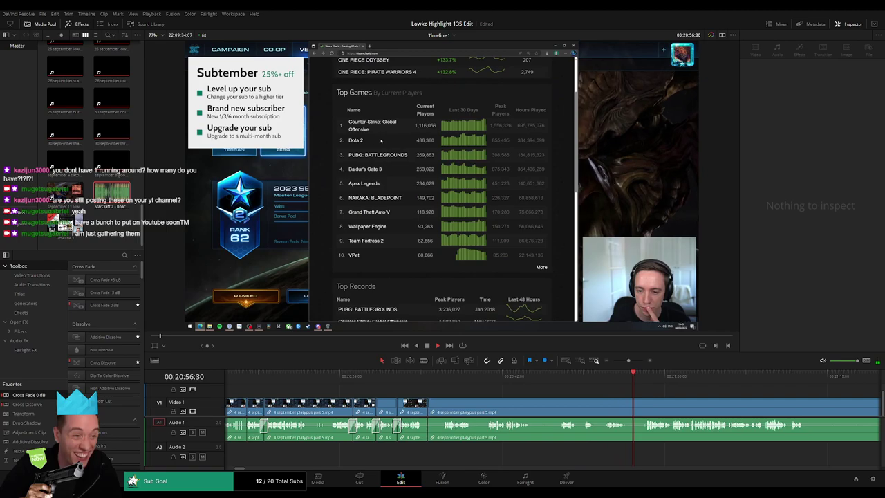
scroll(585, 393, right, 4)
click(531, 376)
click(693, 376)
drag(628, 360, 620, 362)
click(592, 377)
click(645, 376)
scroll(622, 401, right, 1)
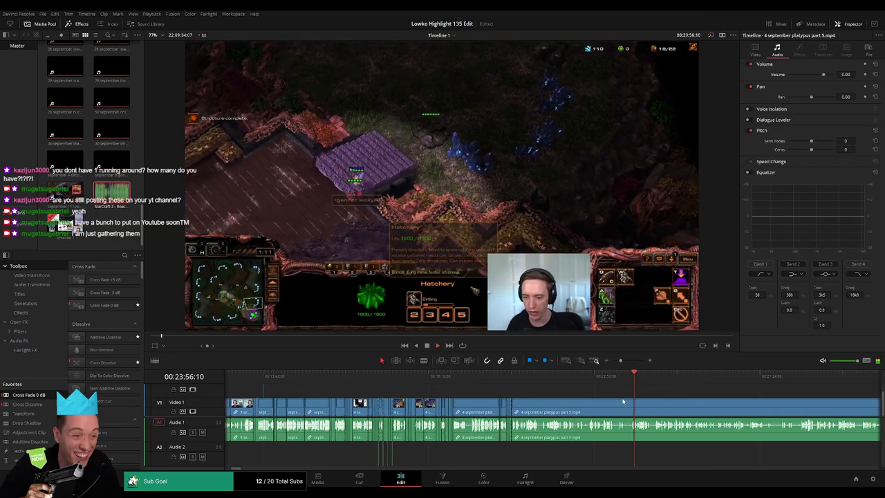
scroll(623, 401, right, 2)
click(637, 376)
click(725, 377)
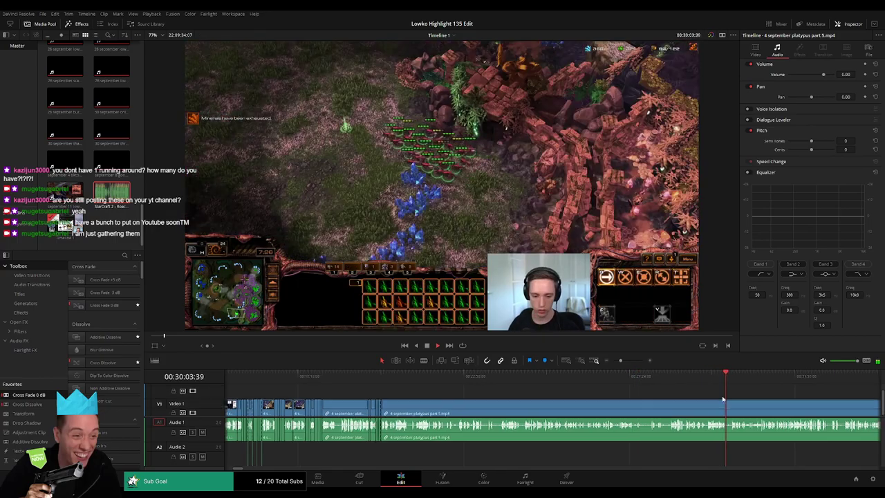
scroll(723, 399, right, 3)
click(558, 376)
click(652, 376)
click(681, 377)
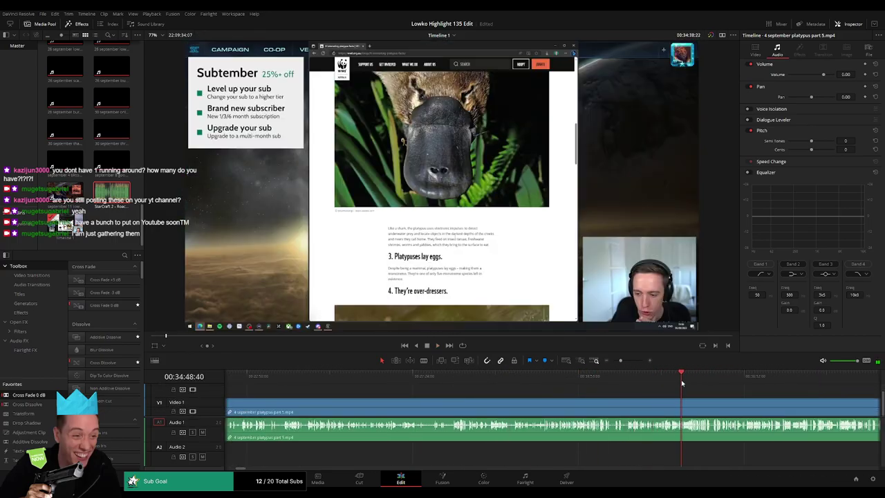
click(664, 377)
click(652, 378)
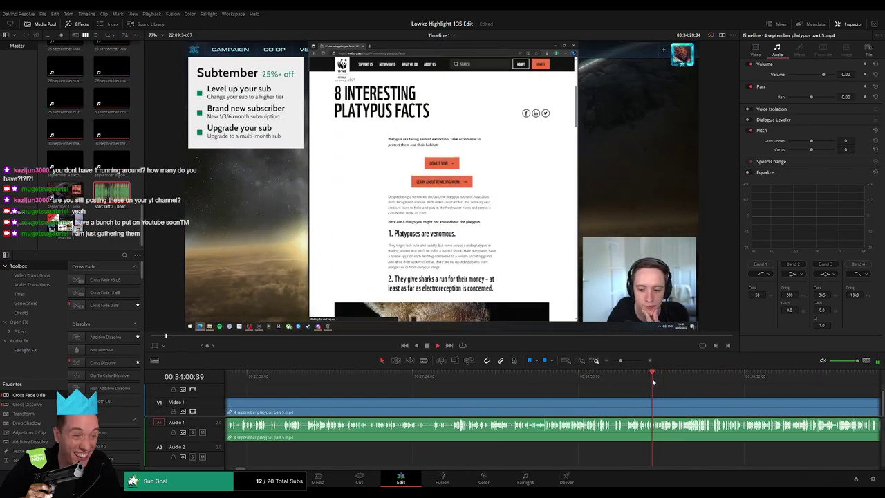
- Split the platypus clip at about 34:06:49 and ripple-delete the unwanted gameplay segment before it
drag(621, 361, 624, 361)
click(563, 382)
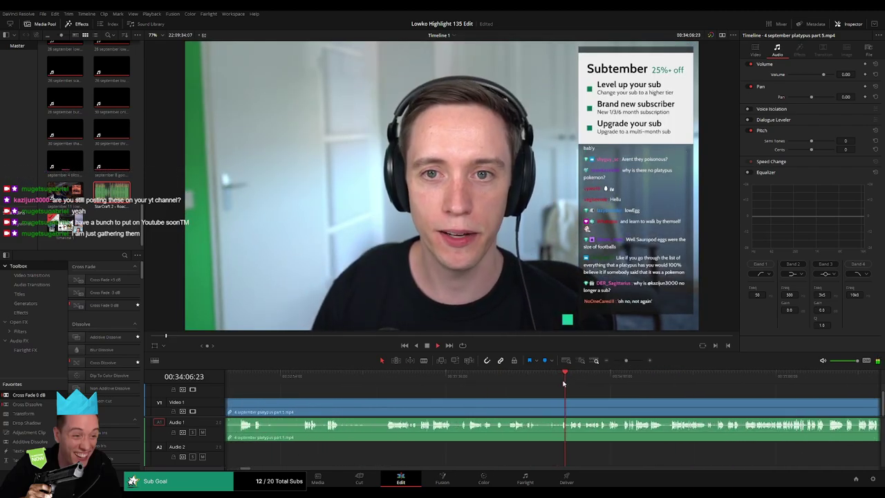
click(570, 383)
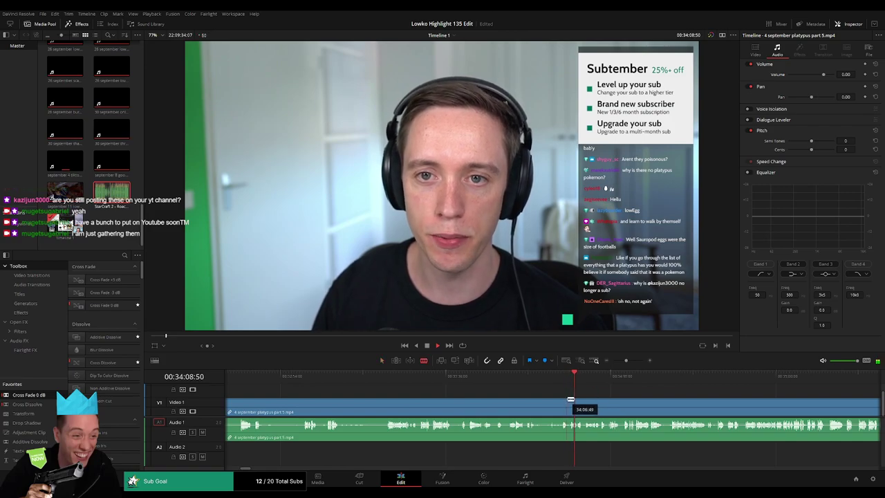
click(573, 400)
key(a)
click(541, 404)
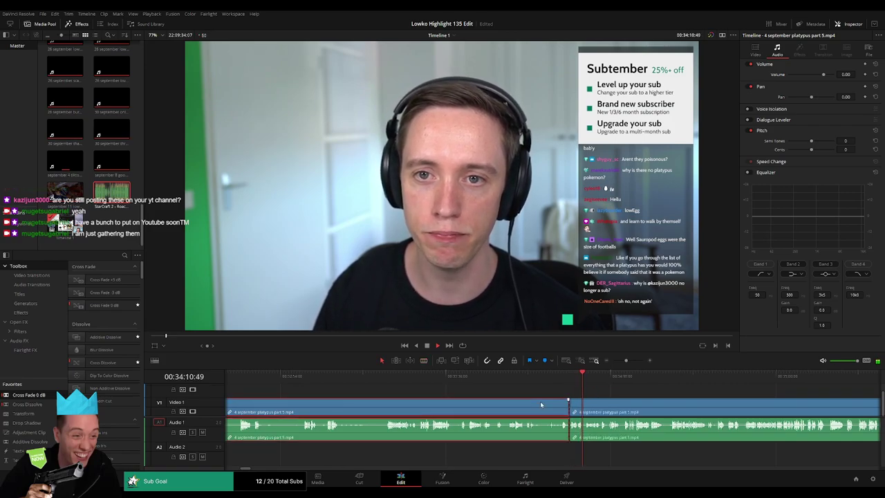
key(Delete)
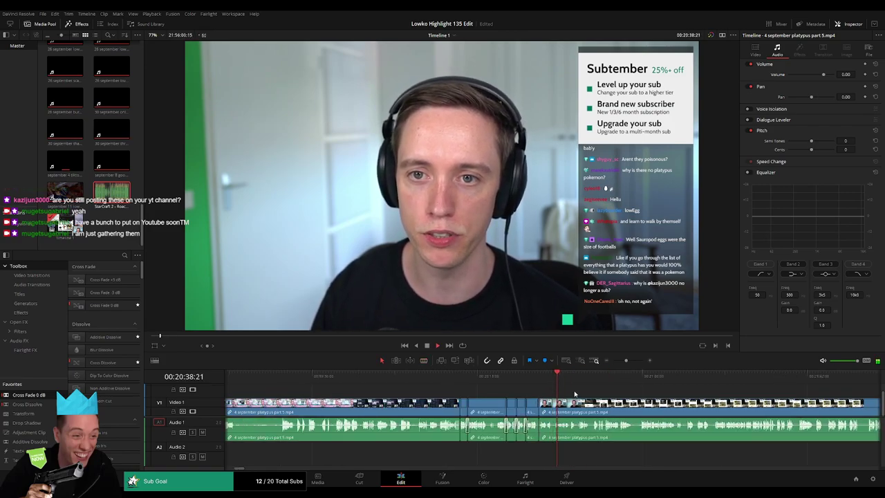
- Play the start of the platypus section and ripple-delete the short gap at about 20:43
drag(626, 360, 628, 360)
scroll(441, 387, right, 5)
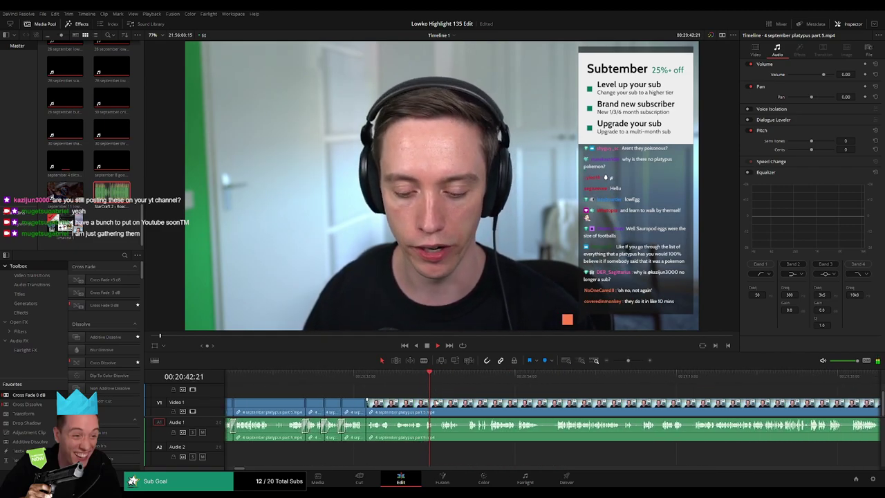
click(439, 382)
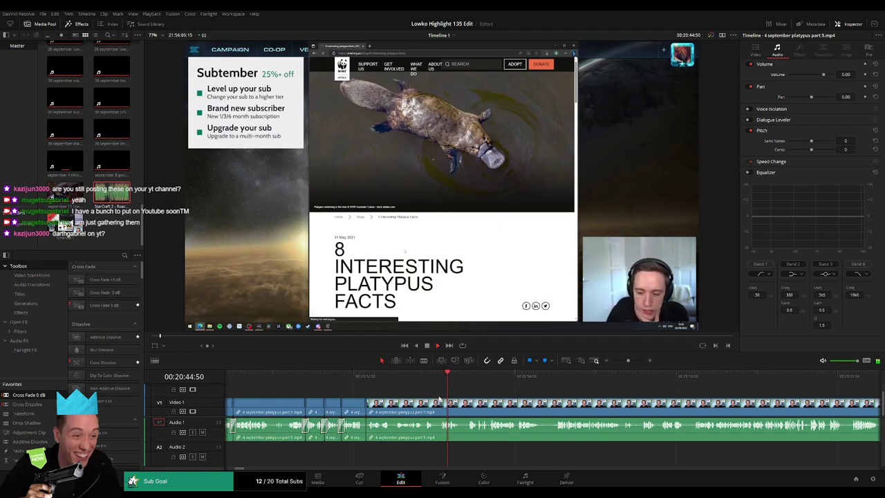
key(b)
click(441, 406)
click(435, 407)
key(a)
click(439, 407)
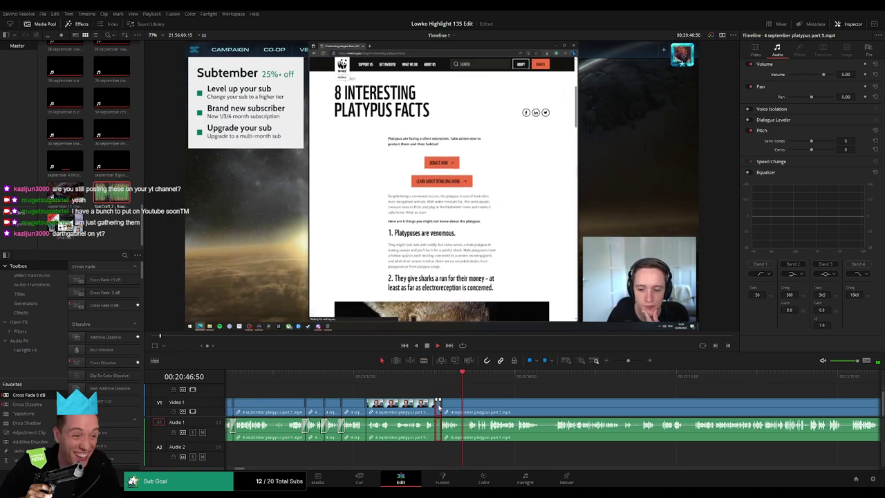
key(Delete)
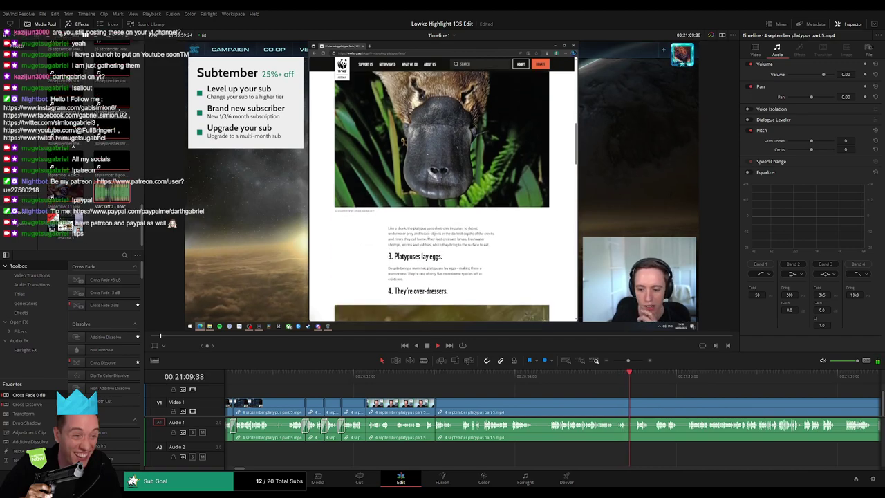
- Ripple-delete the quiet section from about 20:56:30 to 20:58:44 and apply Cross Fade 0 dB to the new audio cut
click(518, 377)
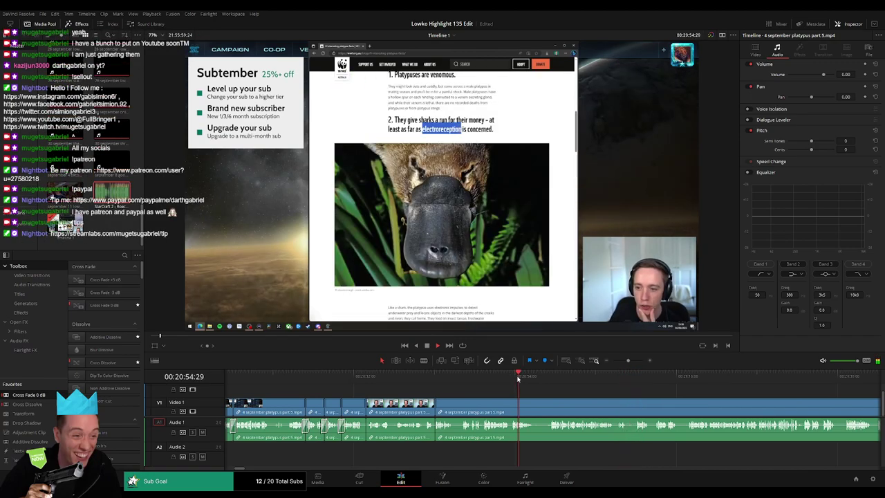
drag(628, 360, 631, 360)
click(580, 377)
key(b)
click(548, 402)
click(603, 402)
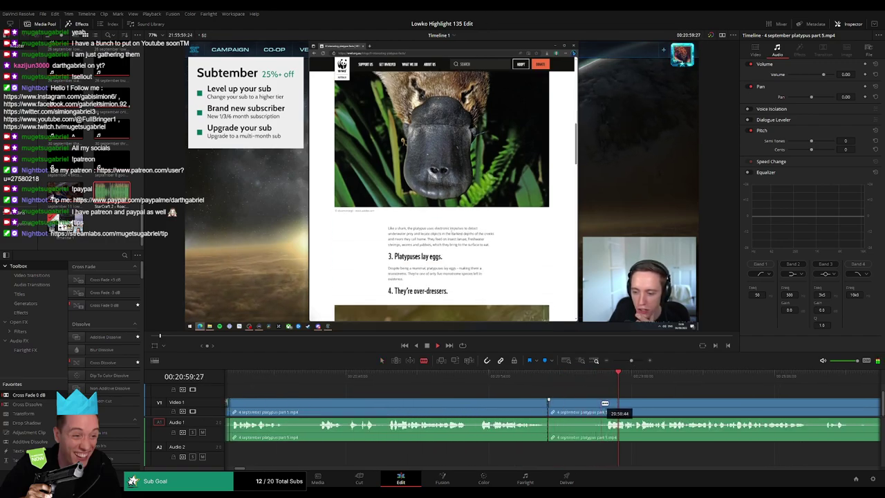
key(a)
click(587, 408)
key(Delete)
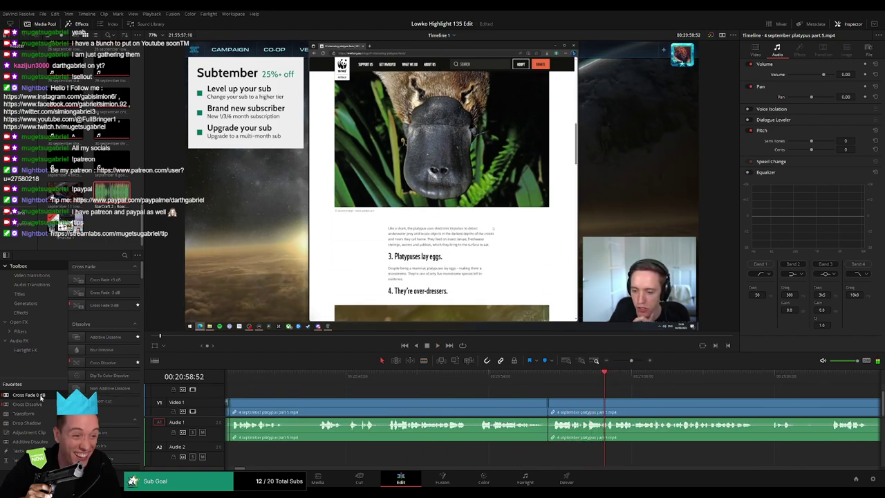
drag(553, 434, 554, 433)
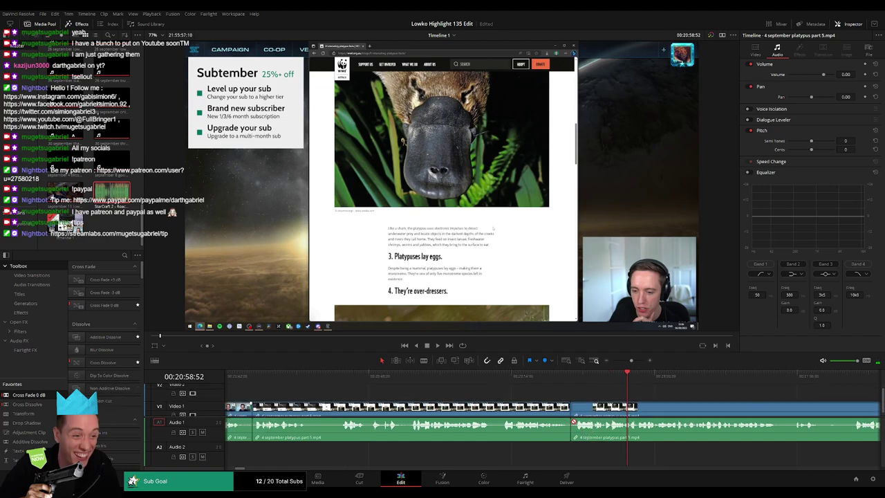
drag(651, 415, 420, 378)
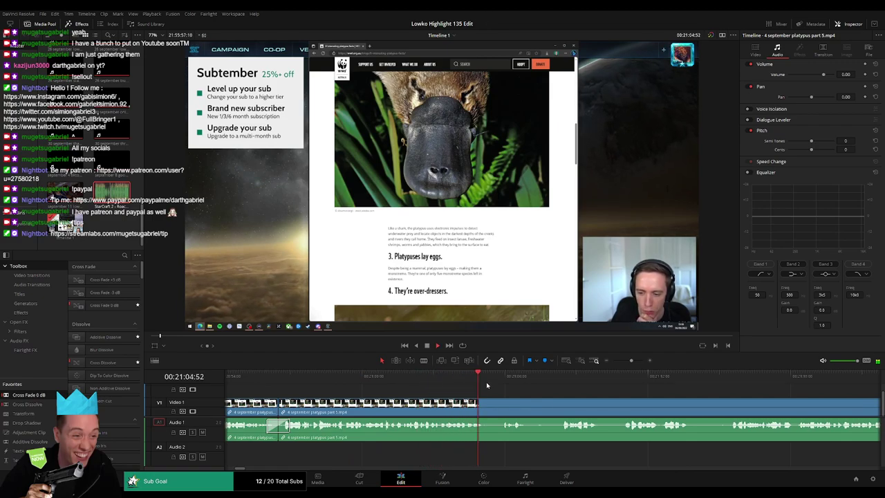
- Split the platypus clip around the word at about 21:06:24 to 21:06:44 and lower that segment's audio to -100 dB
key(b)
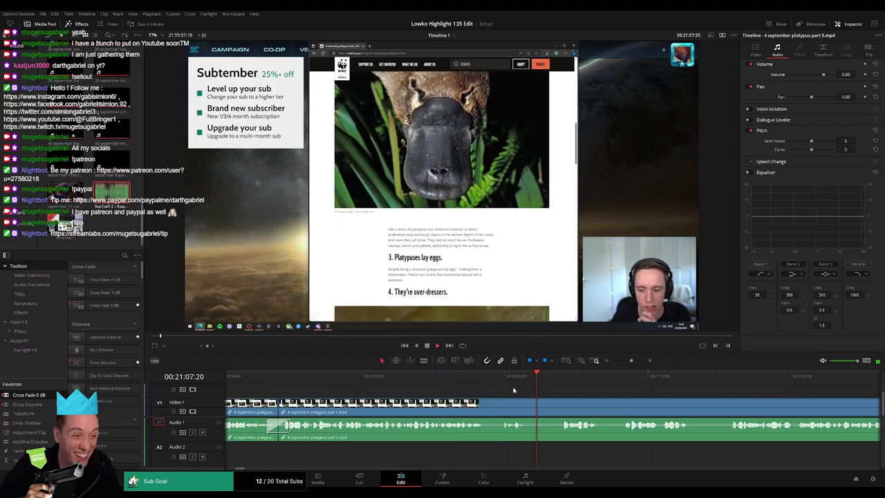
click(516, 408)
click(509, 378)
drag(509, 379, 522, 378)
click(522, 407)
key(a)
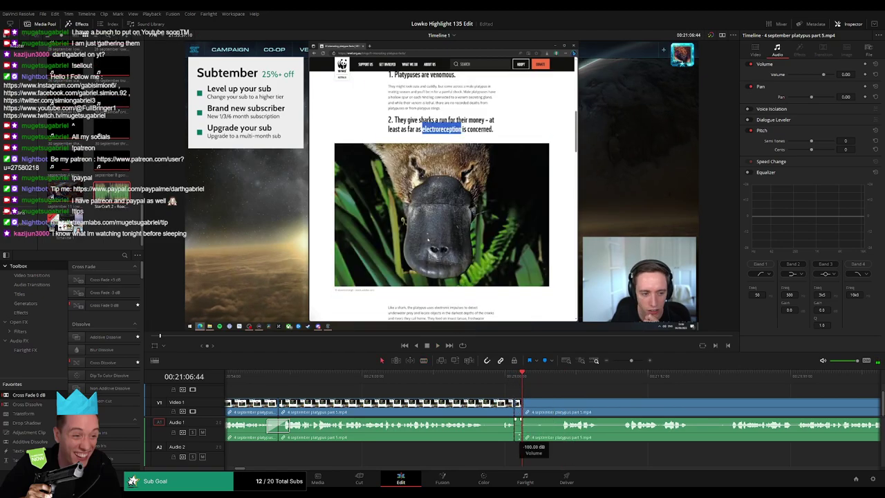
- Place a StarCraft 2 Roach Quotes sound on Audio 2 under the muted word and set its volume to -23
drag(114, 194, 524, 455)
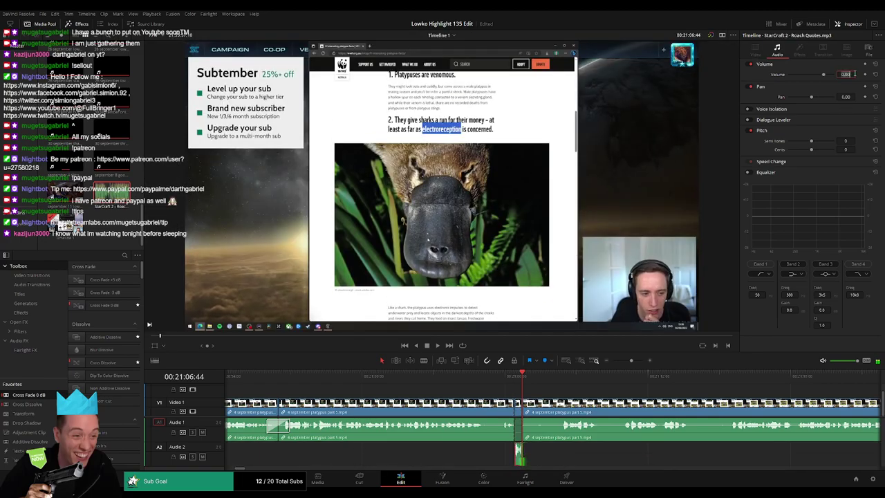
text(-23)
key(Return)
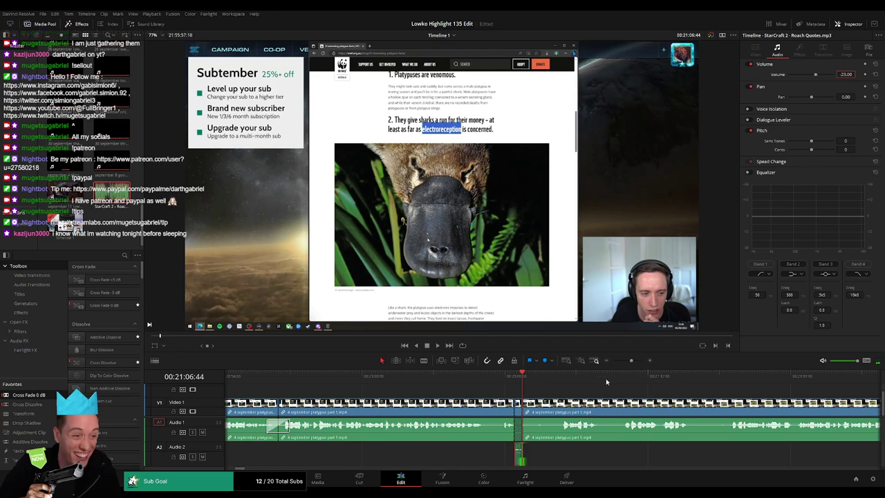
- Play back the Roach-covered word, then cut and ripple-delete the quiet section starting at about 21:13:51
click(503, 377)
key(space)
click(571, 391)
drag(575, 391, 459, 390)
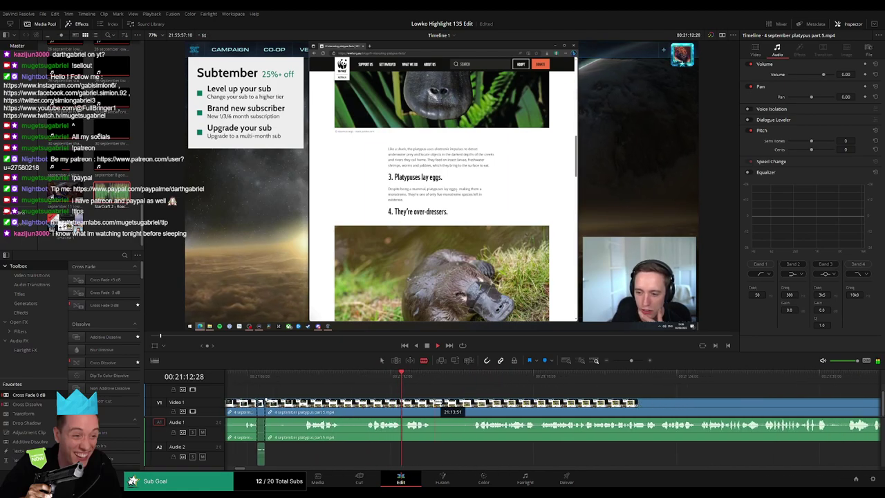
click(461, 408)
key(Delete)
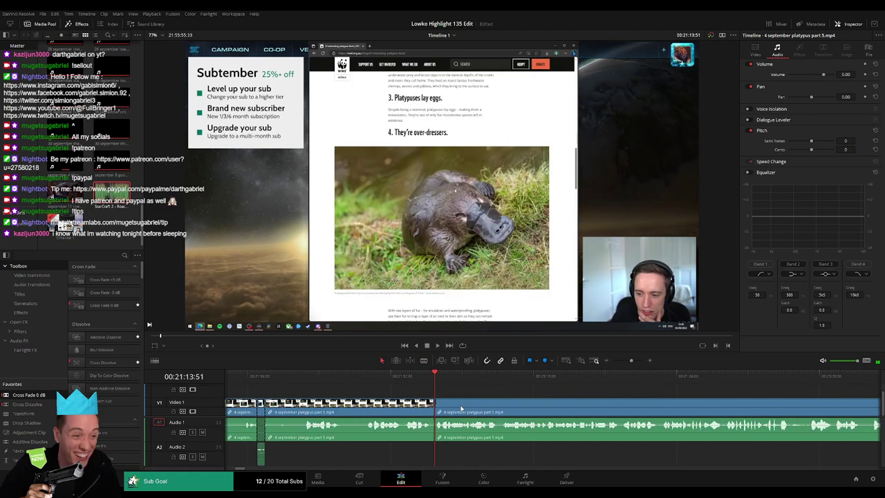
- Isolate the words from about 21:28:20 to 21:28:51 in the platypus clip and mute that segment's audio
drag(553, 405, 422, 401)
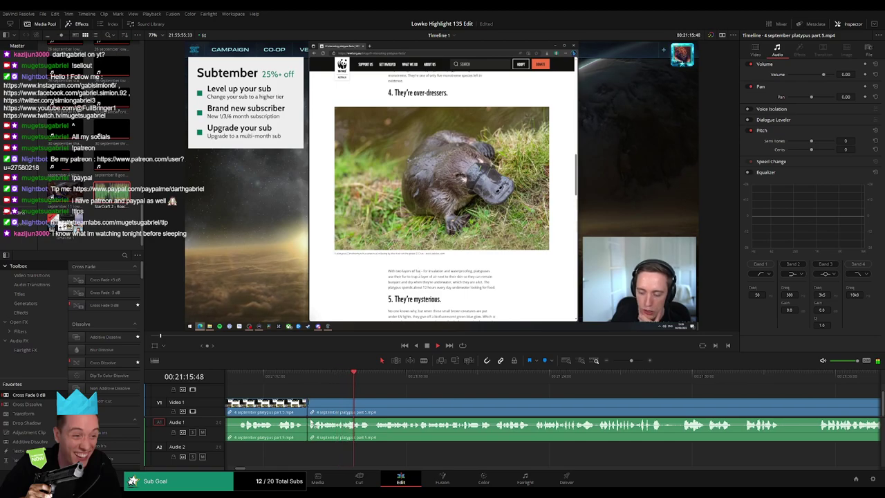
click(403, 400)
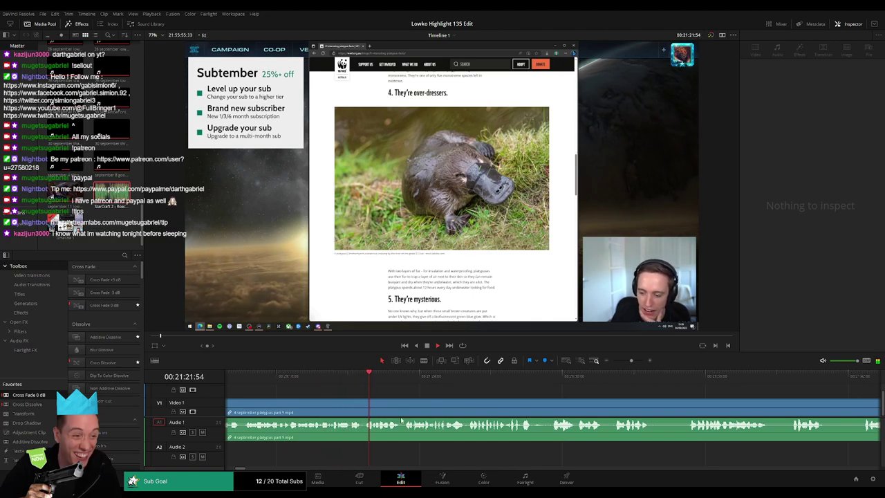
drag(494, 392, 403, 390)
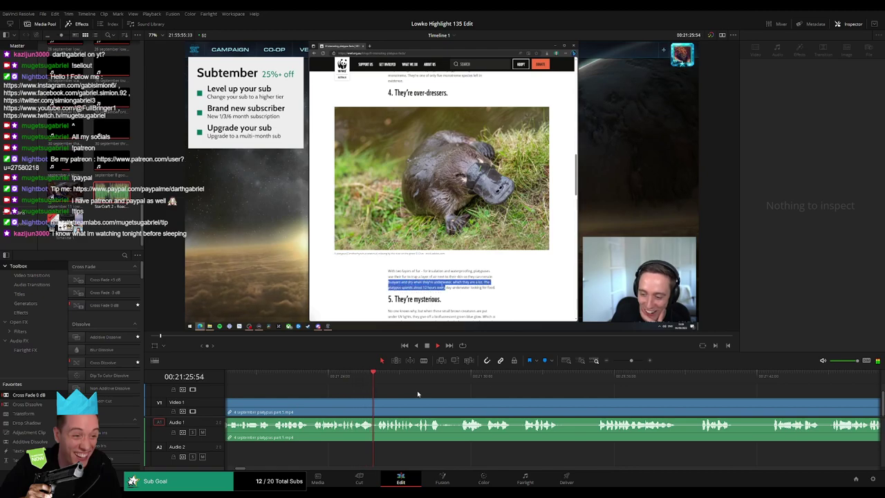
scroll(449, 396, right, 2)
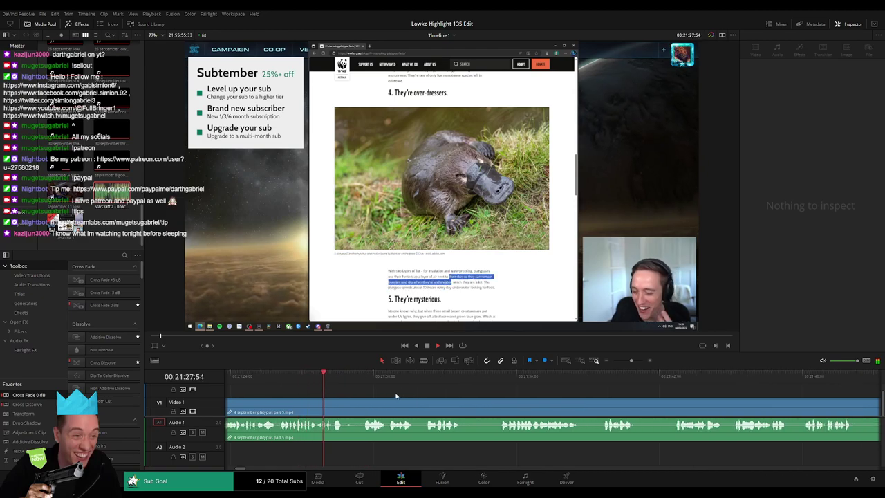
click(332, 403)
click(322, 377)
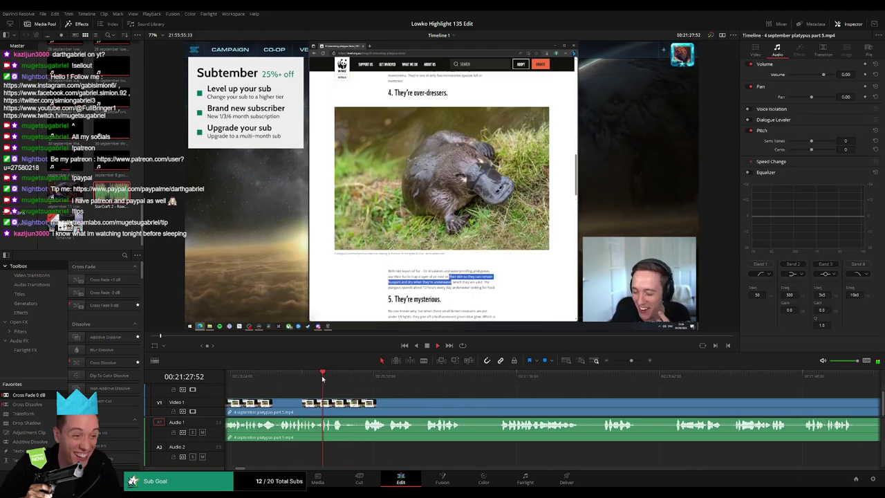
key(b)
click(336, 404)
key(a)
key(space)
key(space)
key(b)
click(349, 411)
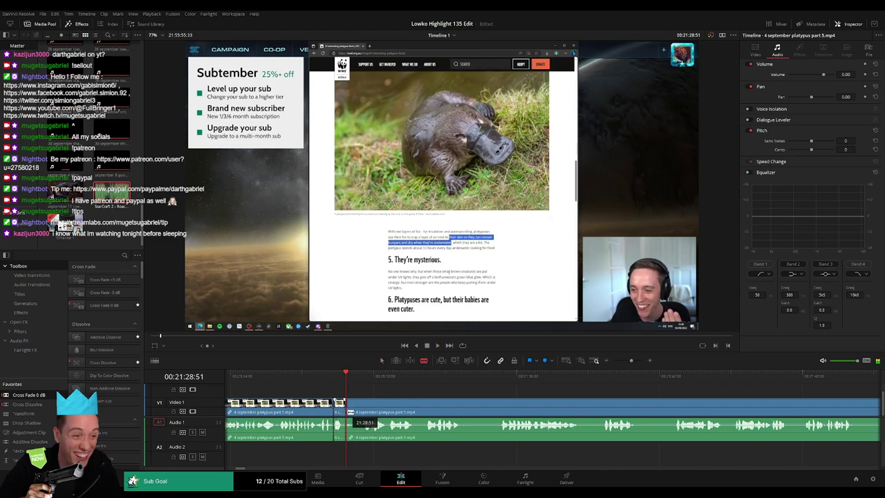
drag(341, 426, 346, 447)
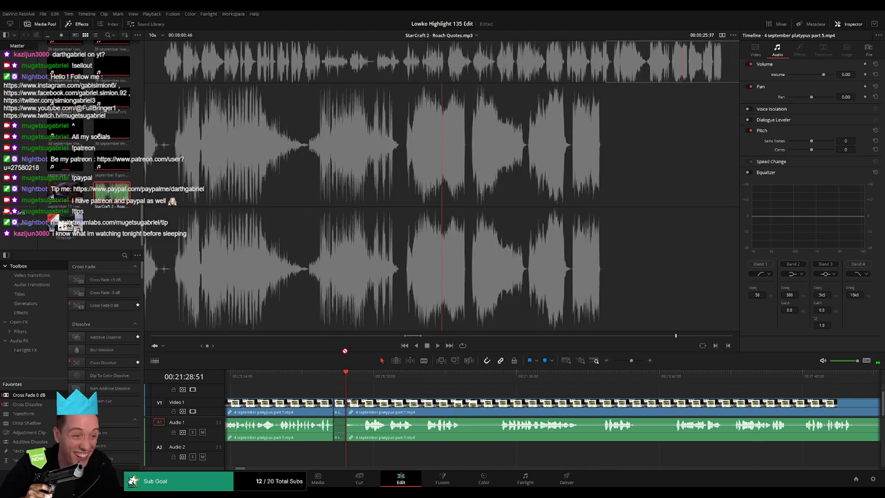
- Place a Roach Quotes sound on Audio 2 beneath the muted segment before 21:28:51, set its volume to -23 and play it back
drag(125, 195, 339, 458)
click(334, 457)
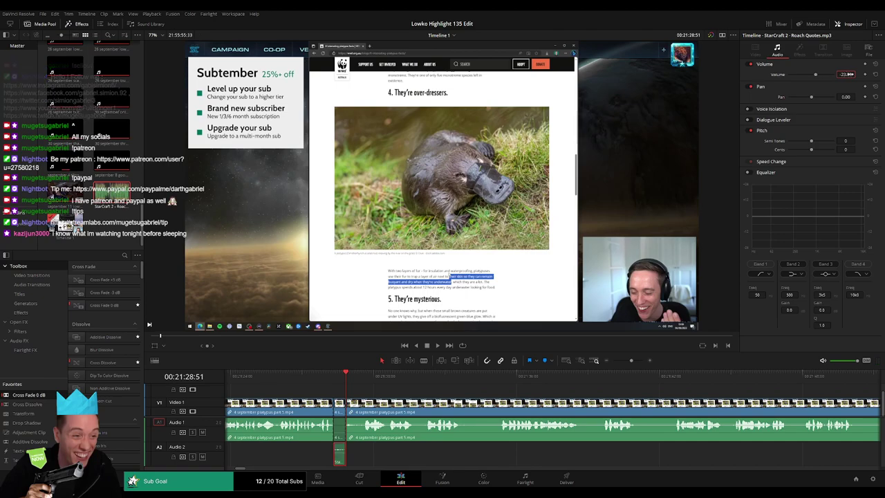
key(space)
click(388, 393)
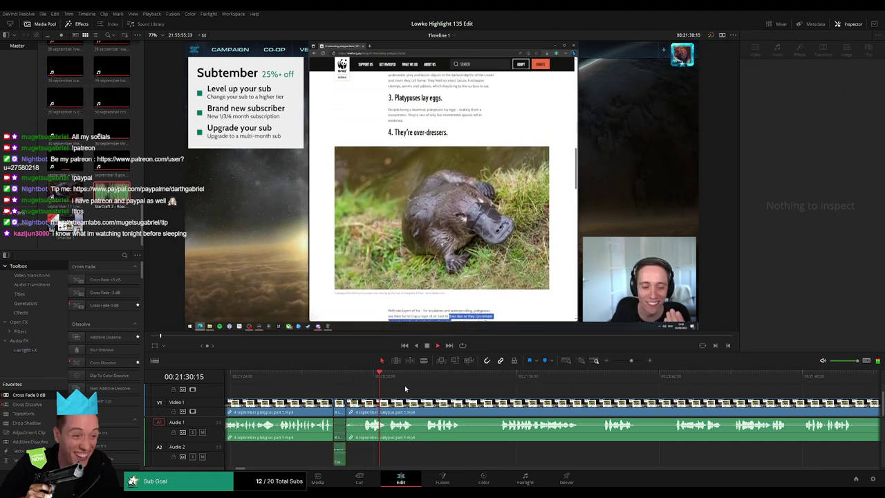
- Cut out the quiet section from about 21:33:54 to 21:35:10 and ripple-delete it
scroll(394, 395, right, 3)
click(362, 380)
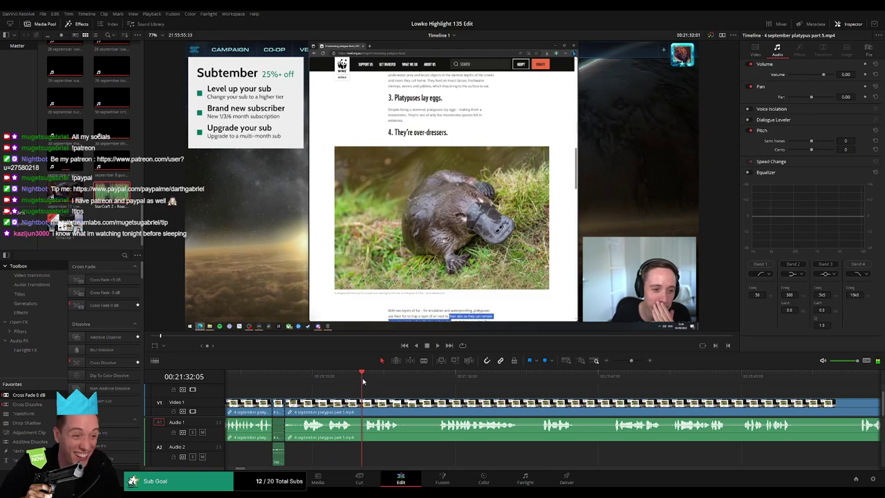
key(b)
click(405, 404)
click(436, 405)
key(a)
click(427, 407)
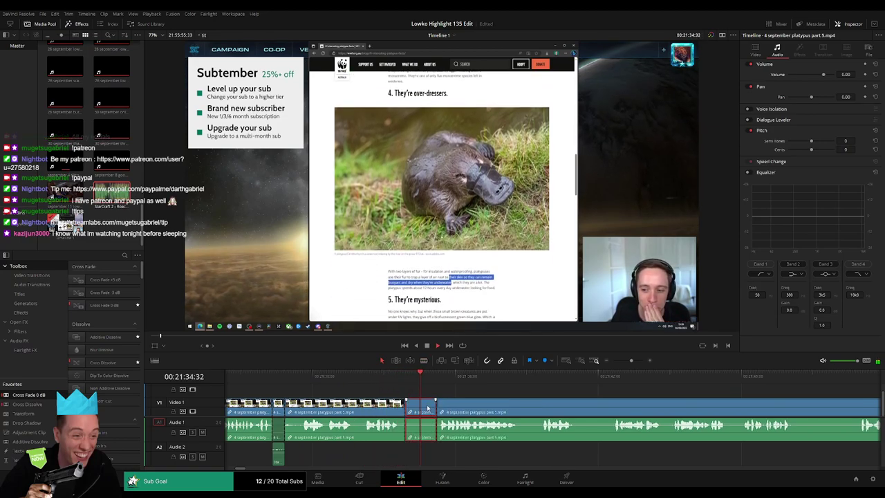
key(Delete)
- Cut out the short pause from about 21:37:29 to 21:38:14 and ripple-delete it
scroll(505, 408, right, 3)
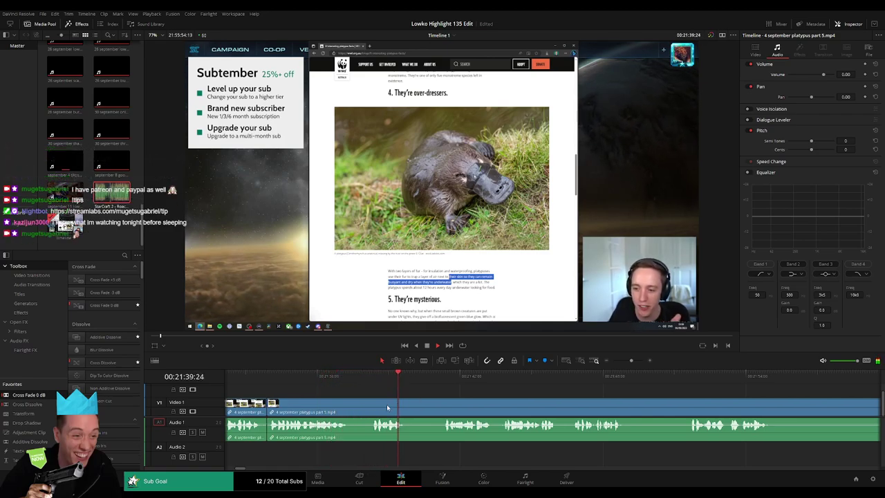
key(b)
click(351, 408)
click(370, 408)
key(a)
click(363, 409)
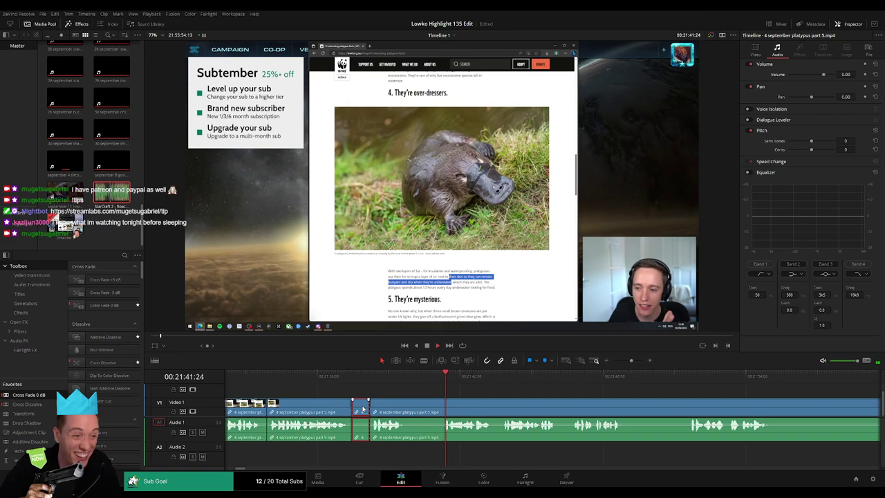
key(Delete)
- Cut and ripple-delete the next pause, from about 21:39:06 to 21:40:30
click(391, 409)
click(421, 409)
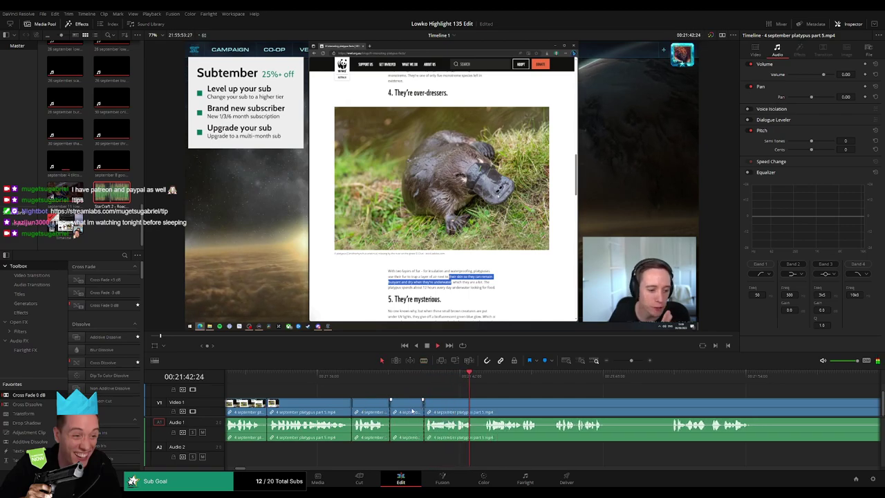
key(Delete)
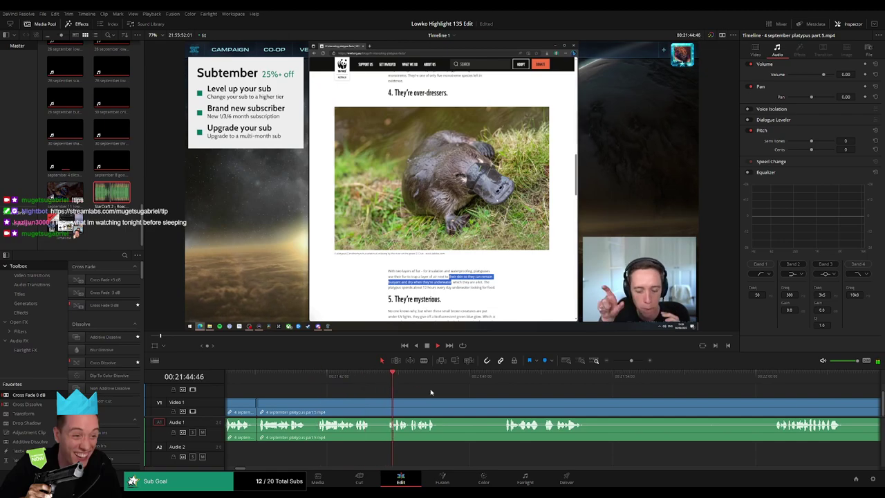
- Split the platypus clip at about 21:46:48 and 21:49:25 and ripple-delete the quiet part between the cuts
drag(440, 391, 381, 391)
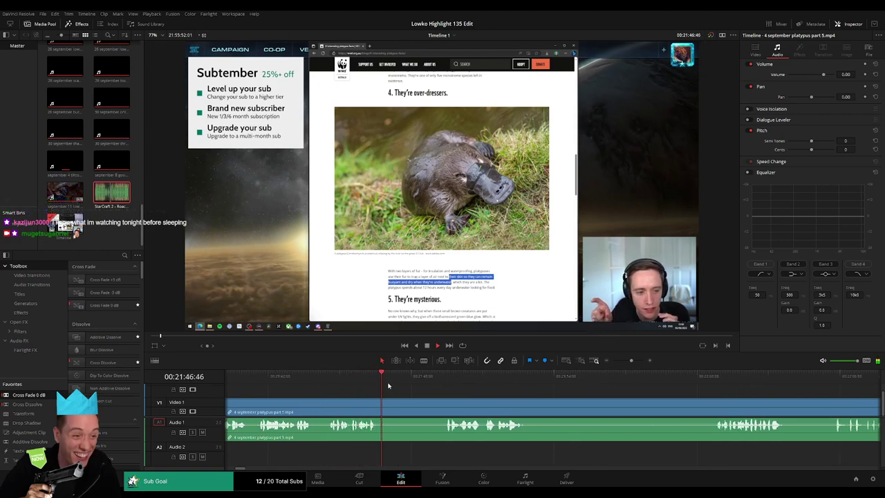
key(b)
click(382, 409)
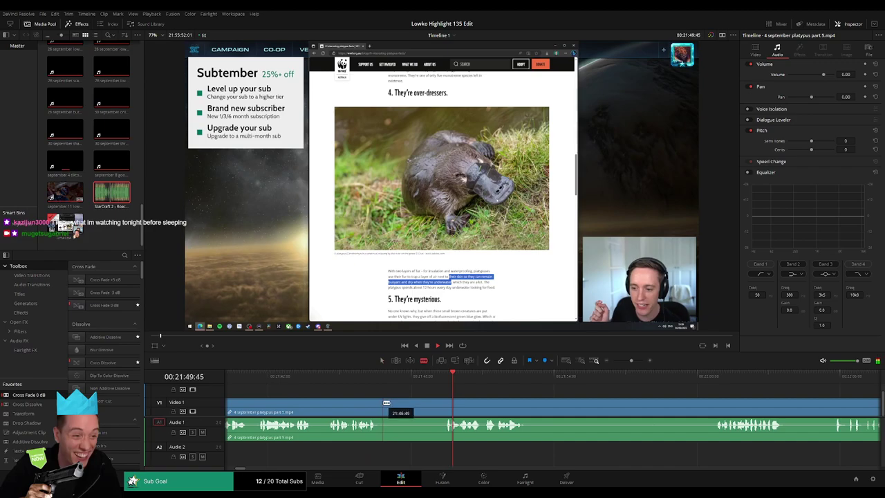
click(443, 409)
key(a)
click(423, 406)
key(Delete)
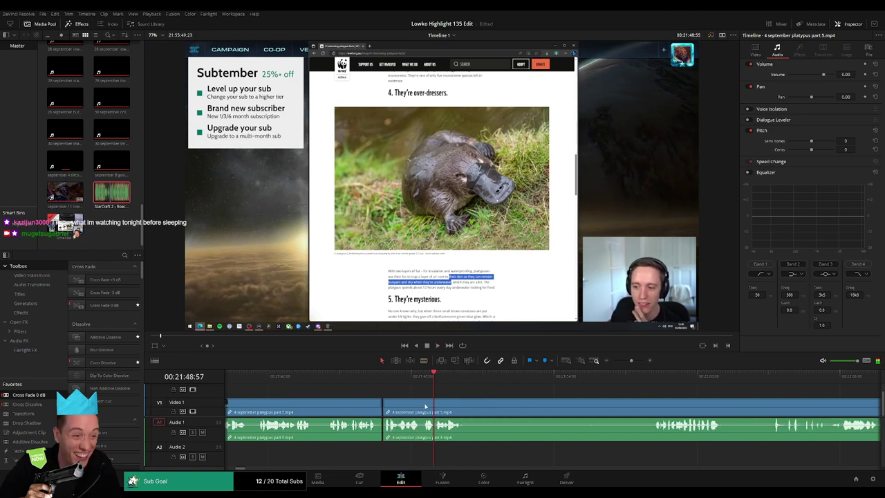
- Cut and ripple-delete the long silent section from about 21:50:20 to 21:57:50
click(505, 376)
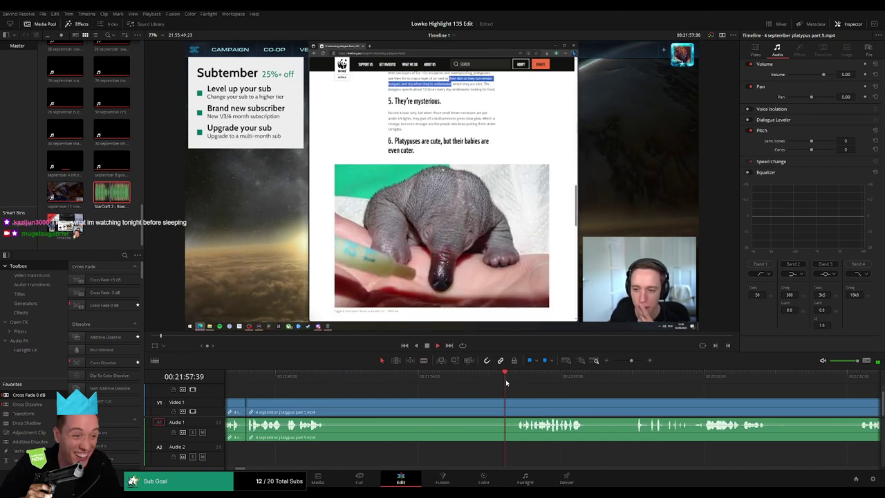
click(332, 406)
click(510, 408)
key(a)
click(468, 407)
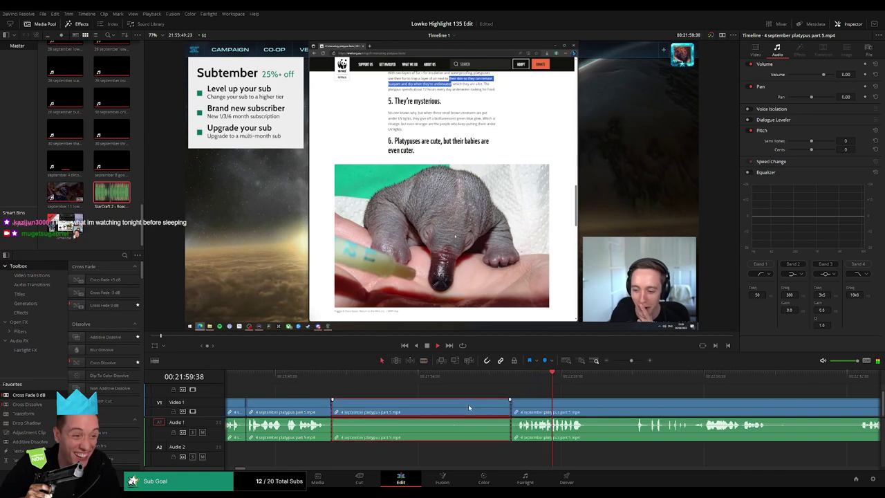
key(Delete)
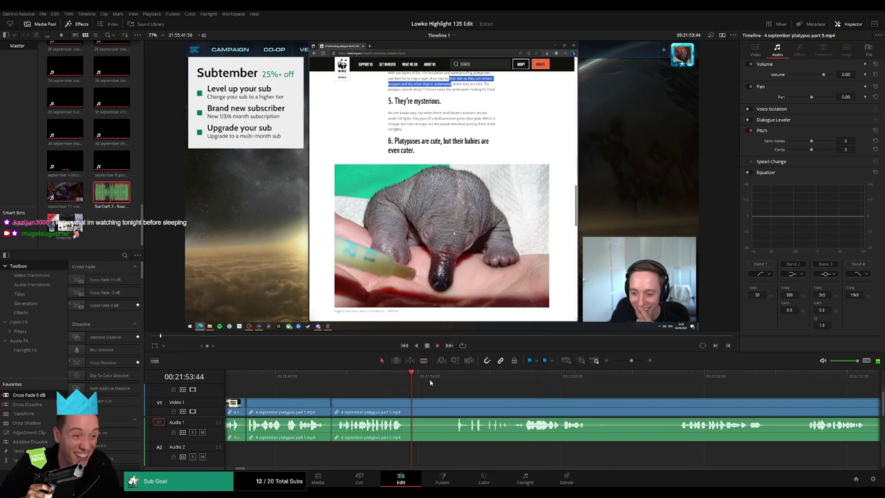
- Cut and ripple-delete the quiet section from about 21:53:38 to 21:55:31
key(b)
click(409, 406)
click(454, 406)
key(a)
click(427, 406)
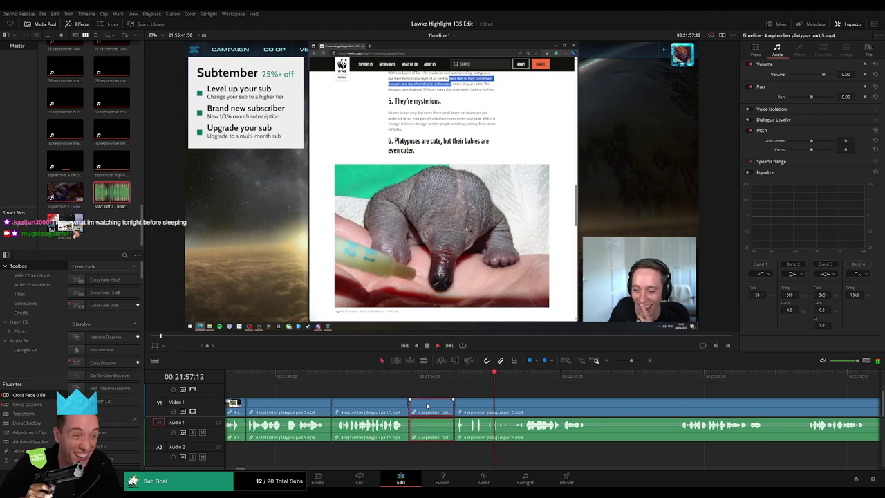
key(Delete)
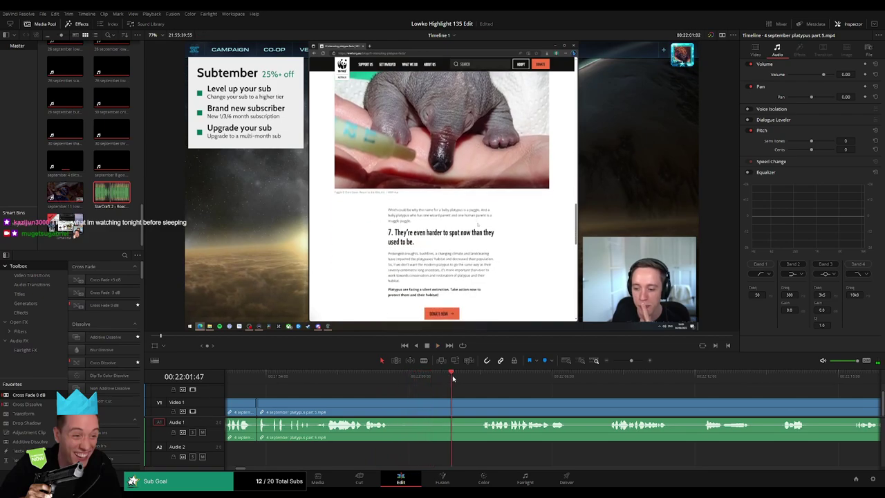
- Split the clip at about 21:59:21 and 22:03:06 and ripple-delete the quiet segment between the cuts
key(ctrl+b)
click(445, 407)
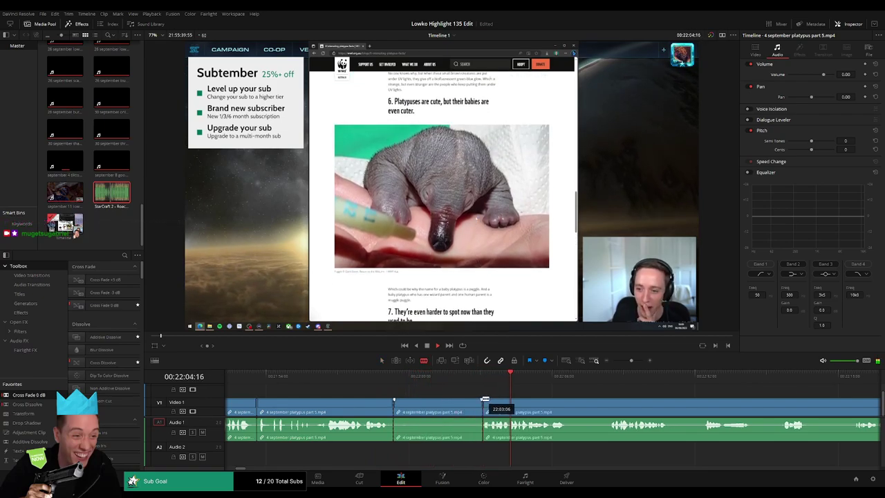
key(Delete)
- Cut out the pause starting at about 22:03:04 and ripple-delete it
scroll(422, 397, right, 3)
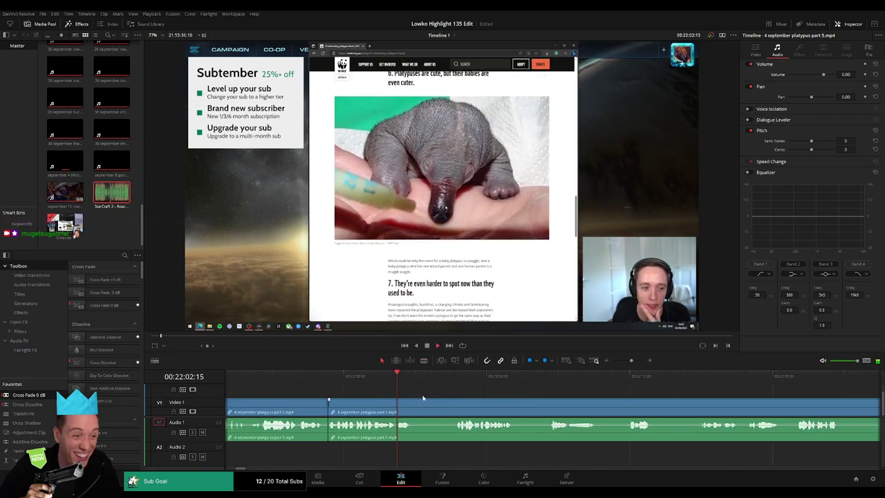
click(415, 378)
key(b)
click(378, 399)
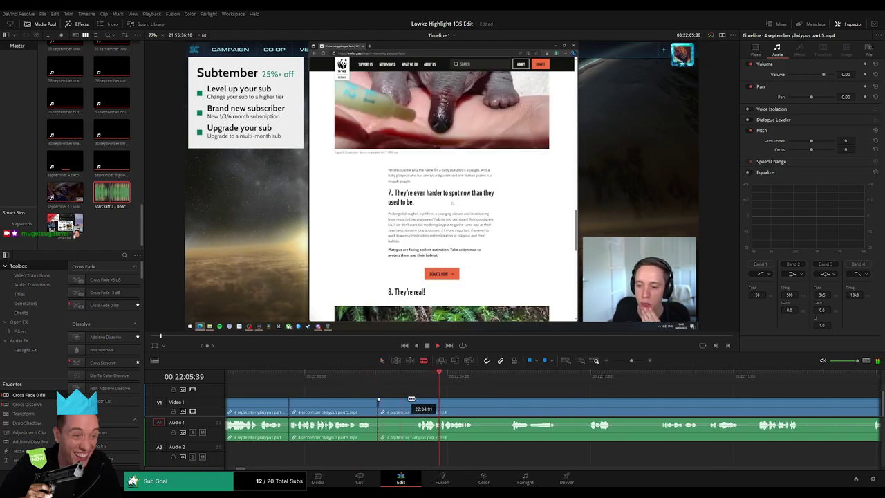
click(414, 400)
key(a)
click(399, 406)
key(Delete)
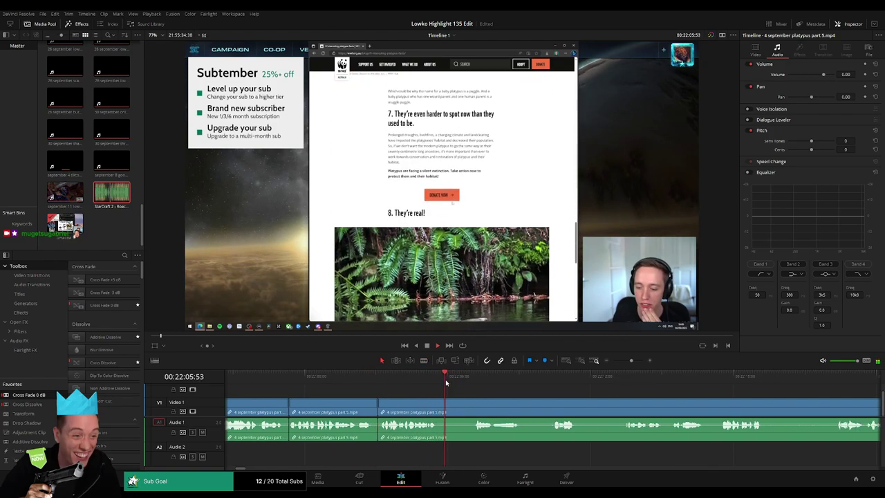
- Cut and ripple-delete the short gap starting at about 22:05:53
key(ctrl+b)
click(353, 406)
key(Delete)
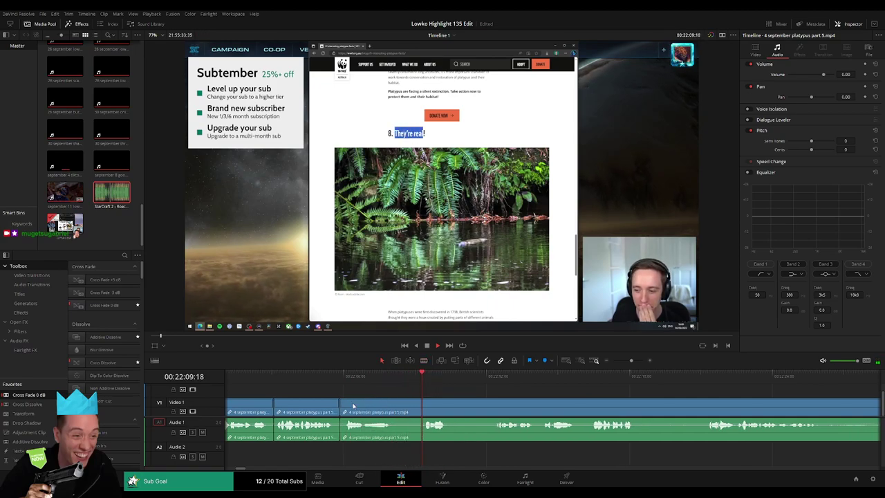
- Cut and ripple-delete the quiet section from about 22:10:35 to 22:12:22
drag(461, 399, 362, 387)
click(386, 380)
key(b)
click(354, 405)
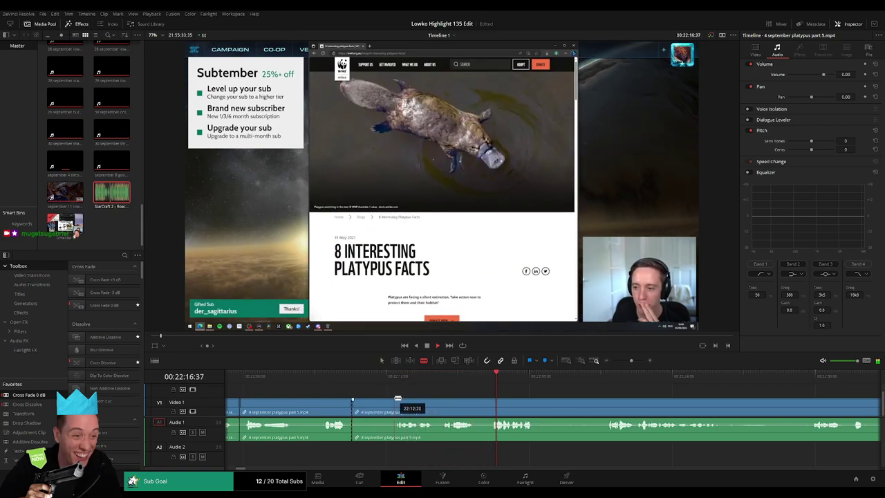
click(395, 400)
key(a)
click(384, 406)
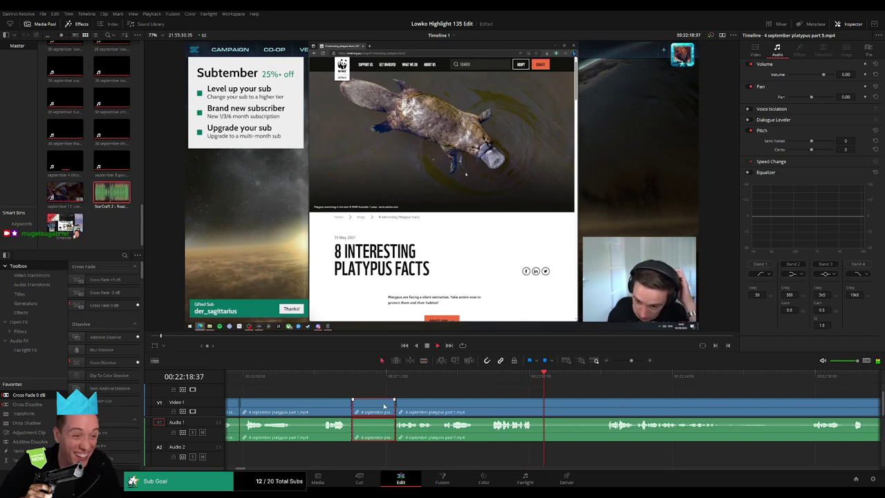
key(Delete)
- Cut and ripple-delete the short pause from about 22:13:57 to 22:14:28
key(b)
click(433, 405)
click(445, 405)
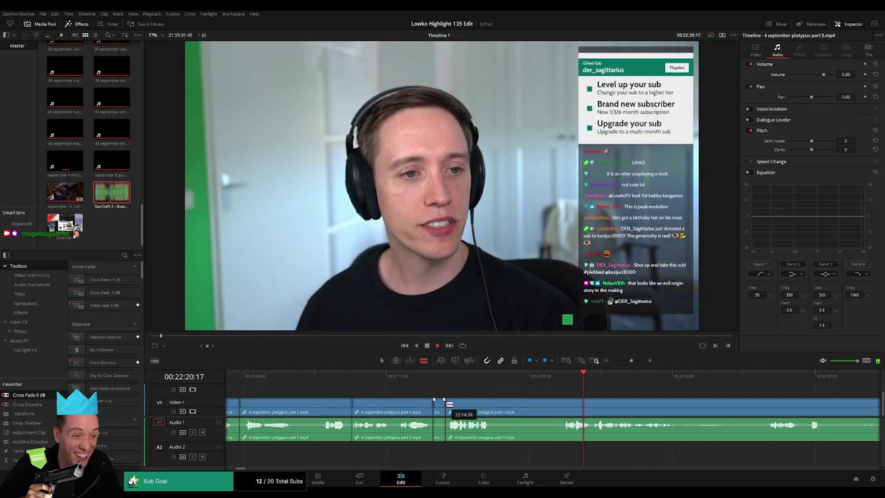
key(a)
click(438, 403)
key(Delete)
- Split the clip at about 22:15:50 and 22:27:34 and ripple-delete the long section between the cuts
key(b)
click(478, 401)
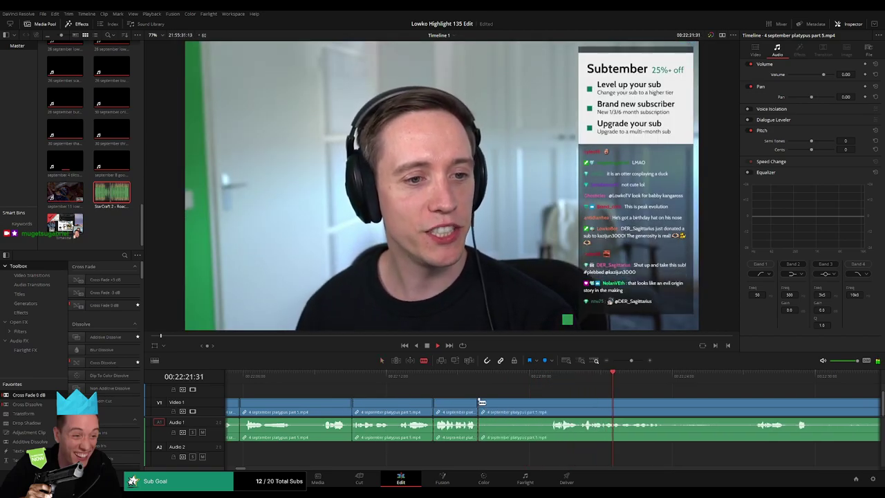
key(a)
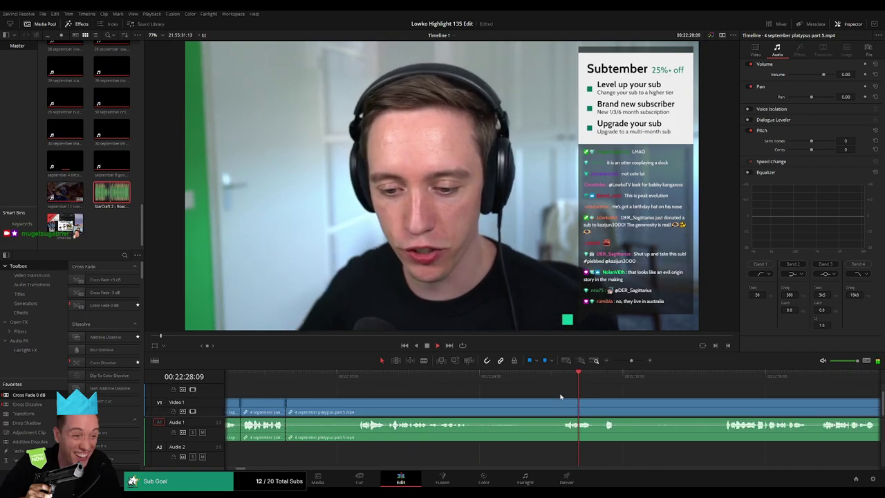
key(b)
click(564, 405)
key(a)
click(527, 406)
key(Delete)
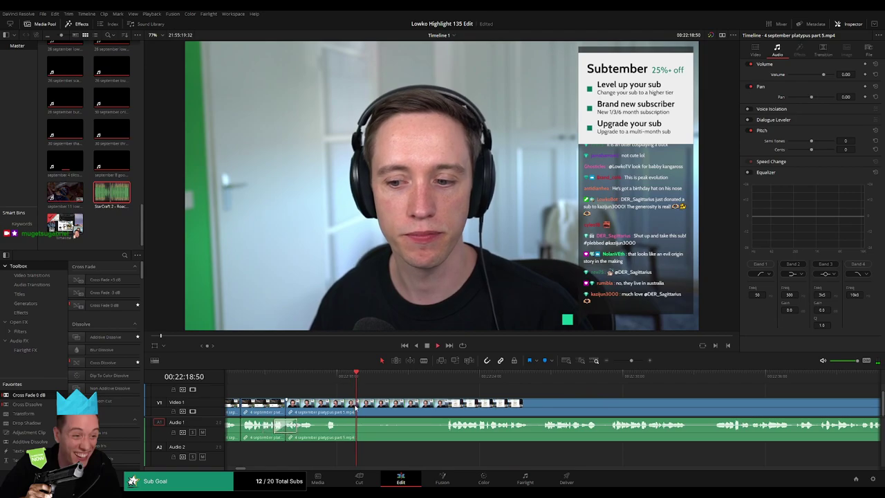
- Cut and ripple-delete the quiet section from about 22:18:08 to 22:22:33
key(b)
click(340, 406)
click(435, 377)
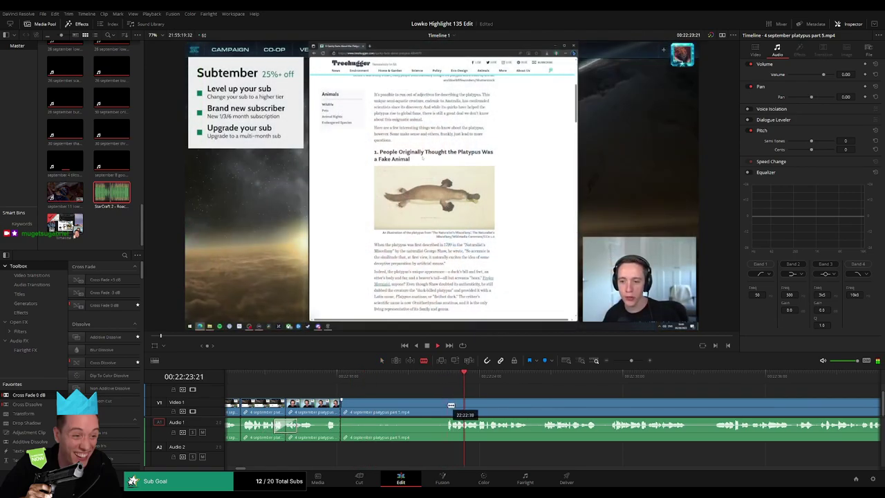
click(445, 406)
key(a)
click(430, 410)
key(Delete)
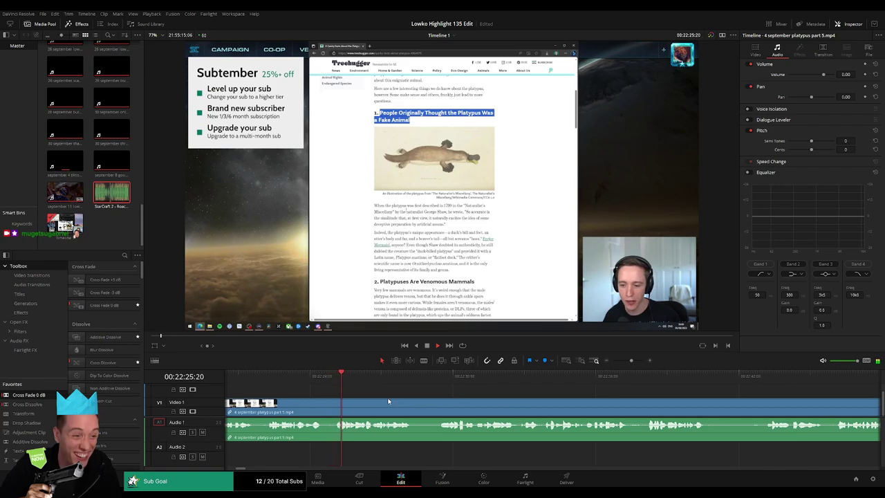
- Split the clip at about 22:28:30 and 22:29:29 and ripple-delete the segment between the cuts
click(417, 399)
click(440, 400)
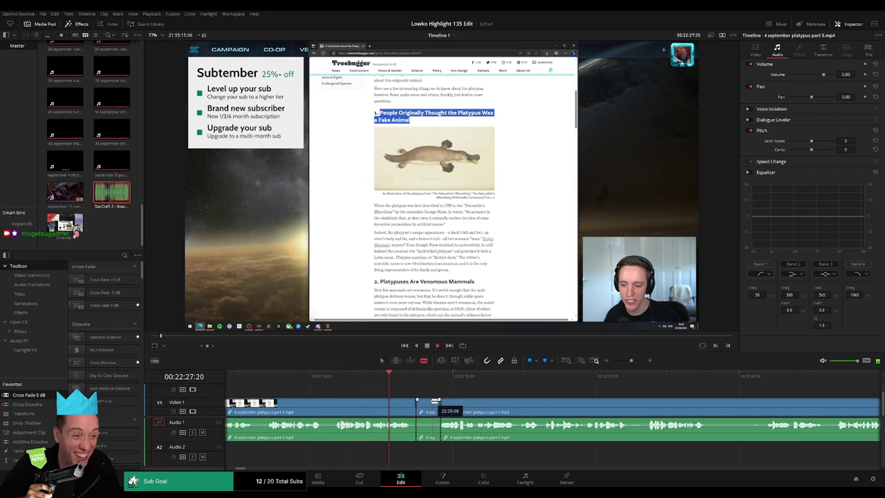
key(a)
click(430, 404)
key(Delete)
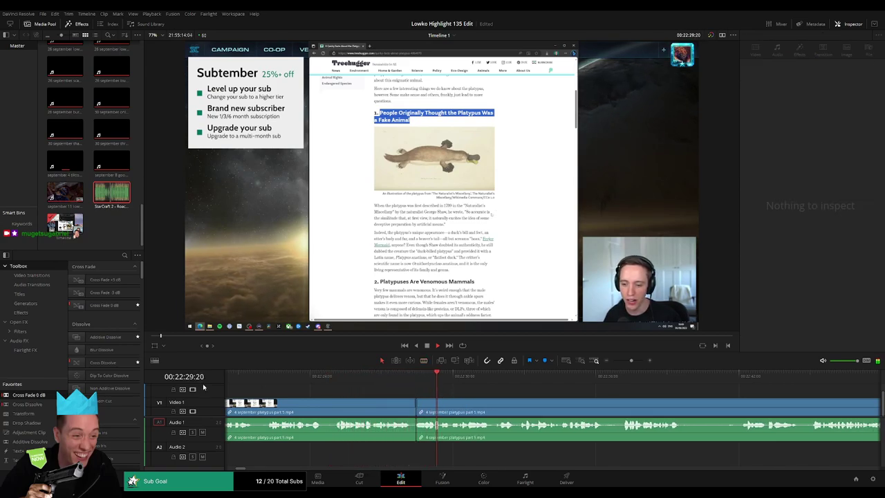
- Cut off the leftover fragment from about 22:28:30 to 22:28:47, ripple-delete it and resume playback
key(space)
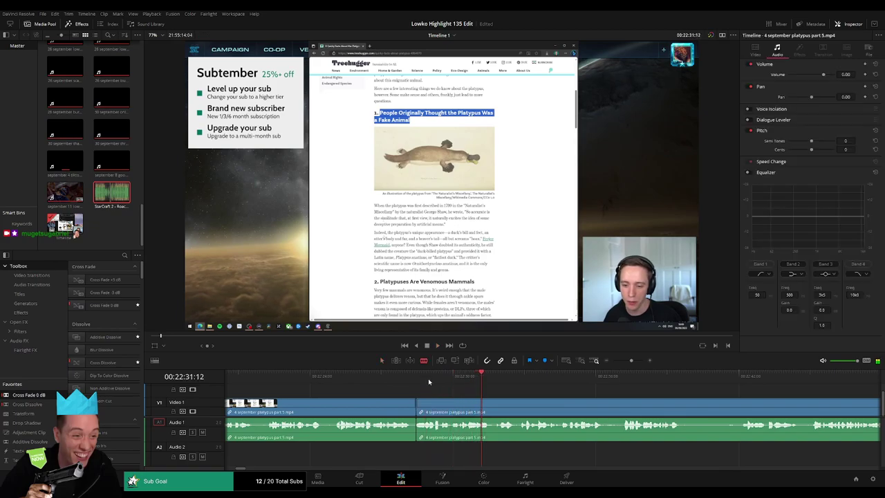
drag(418, 374, 424, 375)
click(425, 405)
key(a)
click(420, 413)
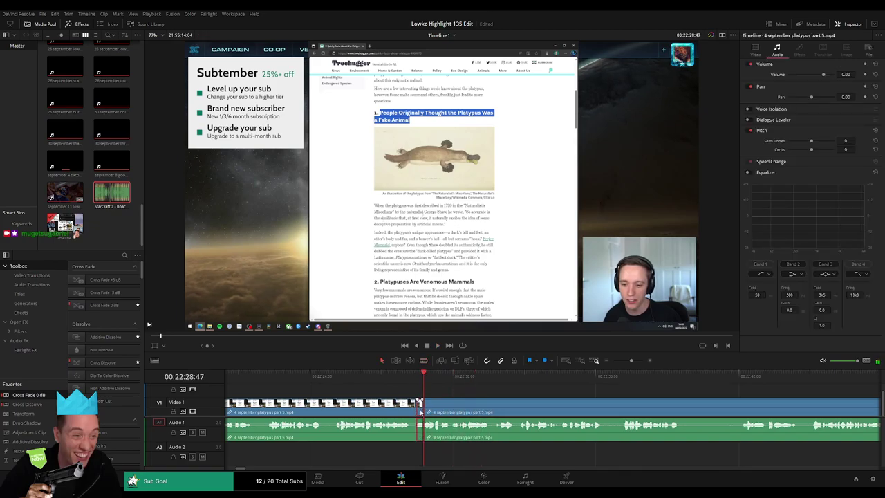
key(space)
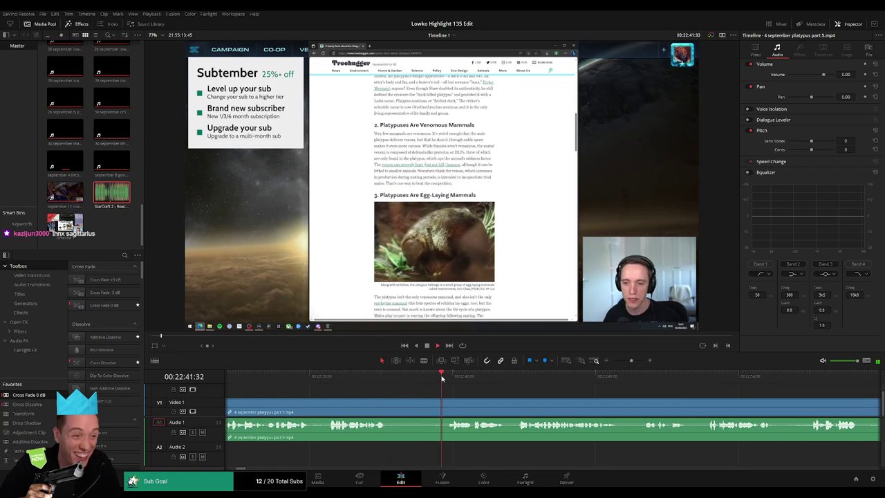
- Cut and ripple-delete the pause from about 22:39:23 to 22:41:47 and add a crossfade at the audio cut
click(391, 399)
click(448, 400)
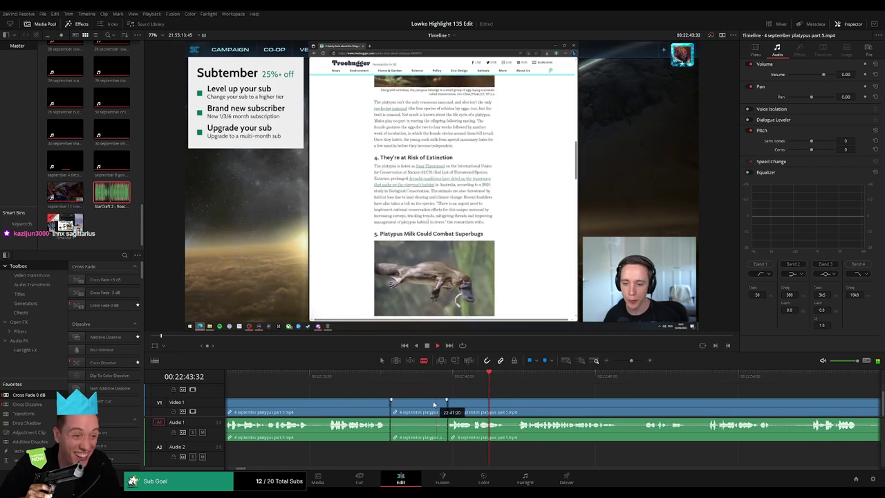
key(a)
click(434, 405)
key(Delete)
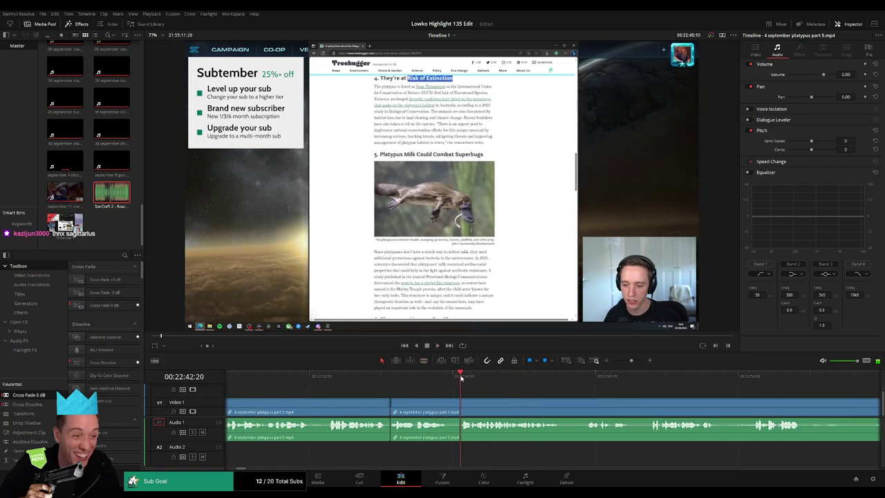
drag(385, 417, 391, 422)
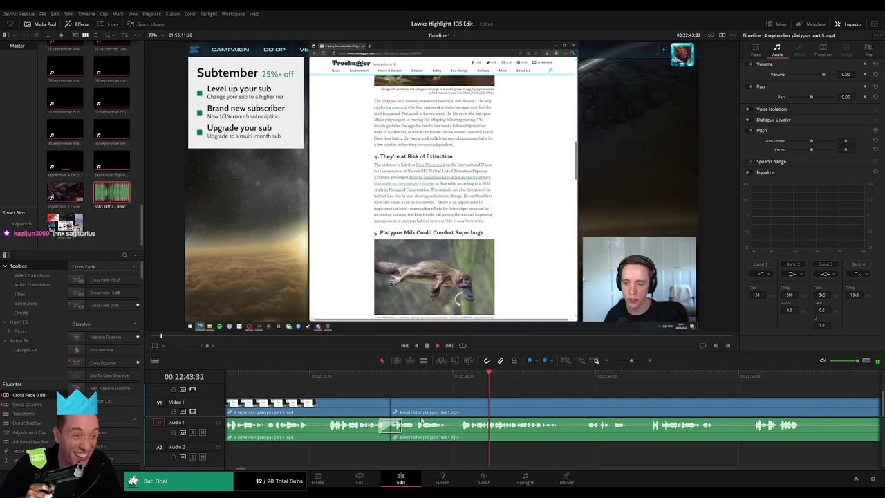
- Cut and ripple-delete the short quiet segment from about 22:46:43 to 22:47:37
drag(562, 400, 425, 379)
key(b)
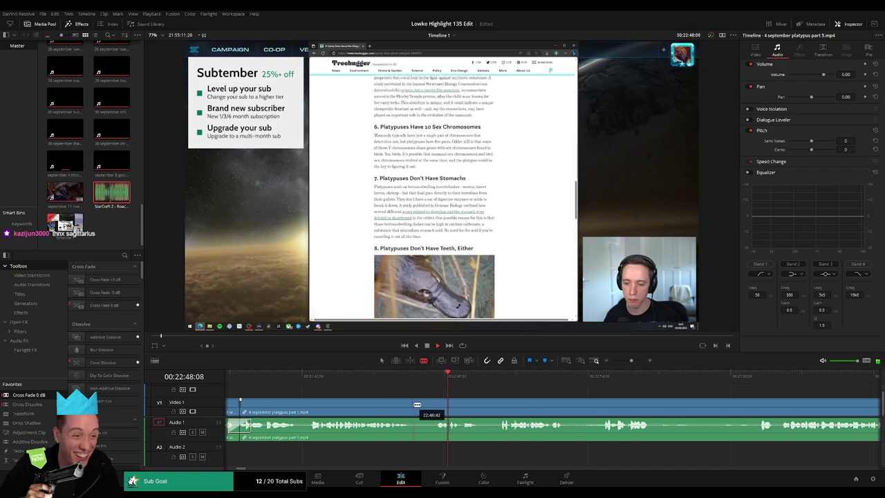
click(414, 403)
click(436, 403)
click(426, 409)
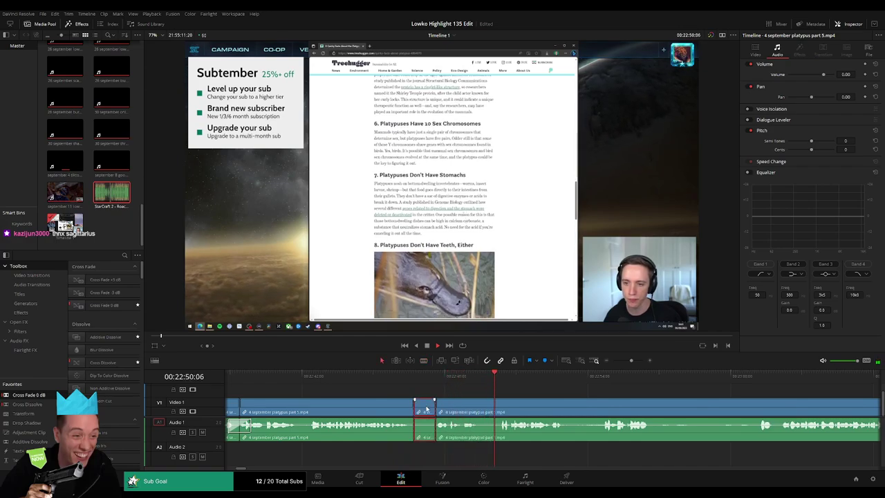
key(Delete)
- Cut and ripple-delete the short gap from about 22:48:34 to 22:49:23
key(b)
click(458, 400)
click(479, 400)
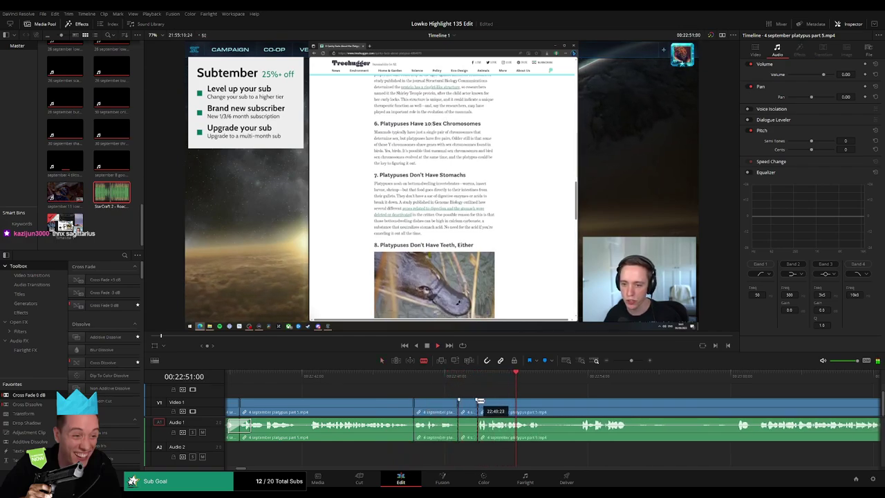
key(a)
click(466, 404)
key(Delete)
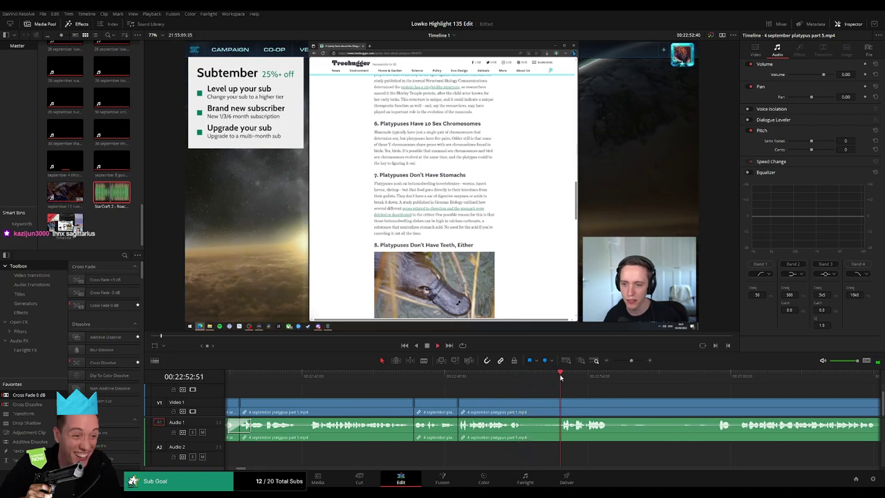
- Split the clip at about 22:51:29 and 22:52:53 and ripple-delete the segment between the cuts
drag(566, 394, 427, 395)
click(390, 403)
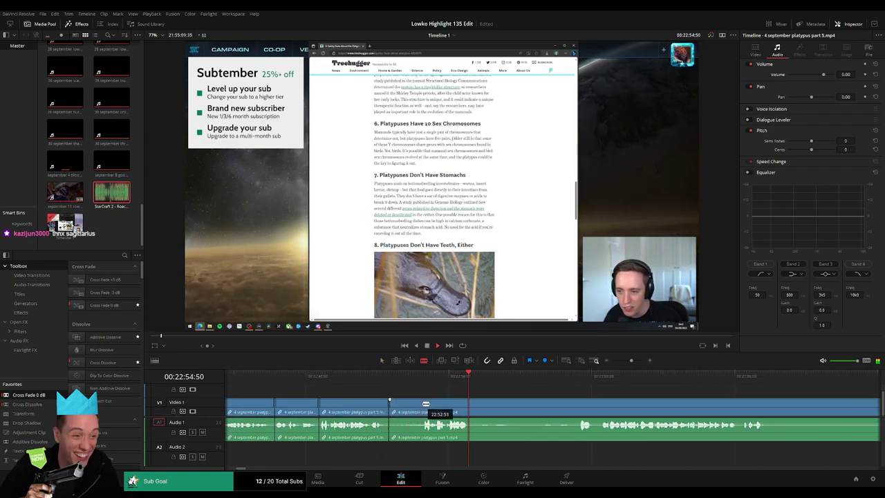
click(422, 403)
key(a)
click(414, 407)
key(Delete)
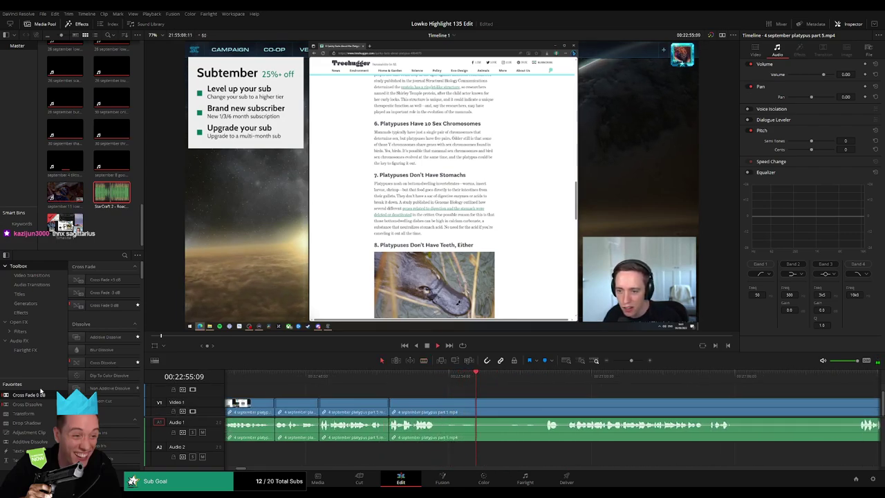
- Ripple-delete the quiet section from about 22:53:41 to 22:58:02 and add a Cross Fade 0 dB at the audio cut
click(551, 376)
click(546, 402)
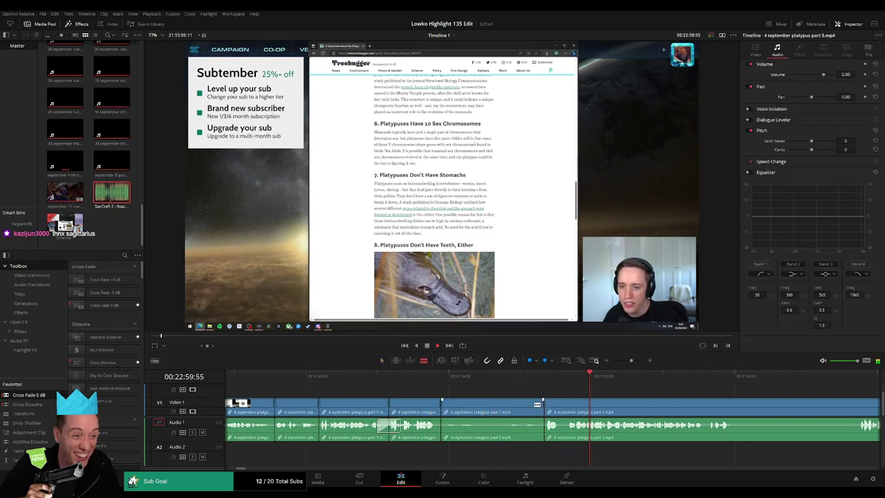
key(a)
click(530, 407)
key(Delete)
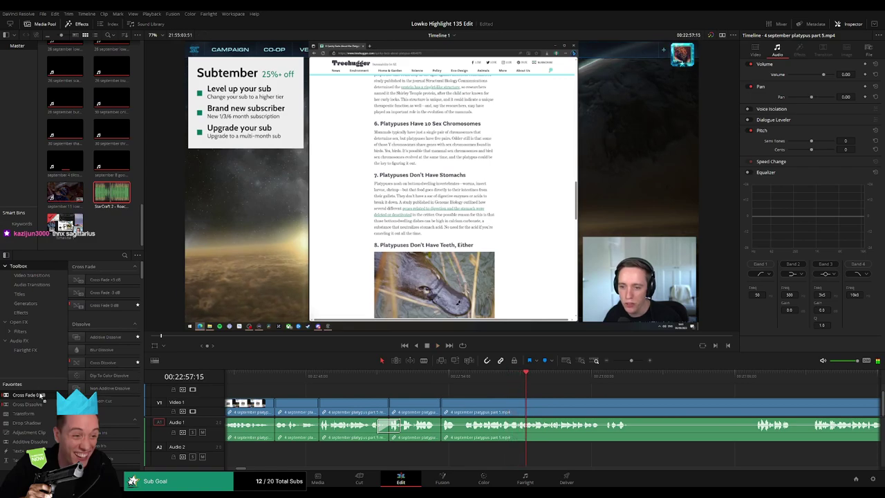
drag(428, 432, 438, 430)
- Isolate the segment from about 23:01:02 to 23:01:42, place the StarCraft 2 Roach Quotes sound under it on Audio 2 and preview it
scroll(415, 391, right, 5)
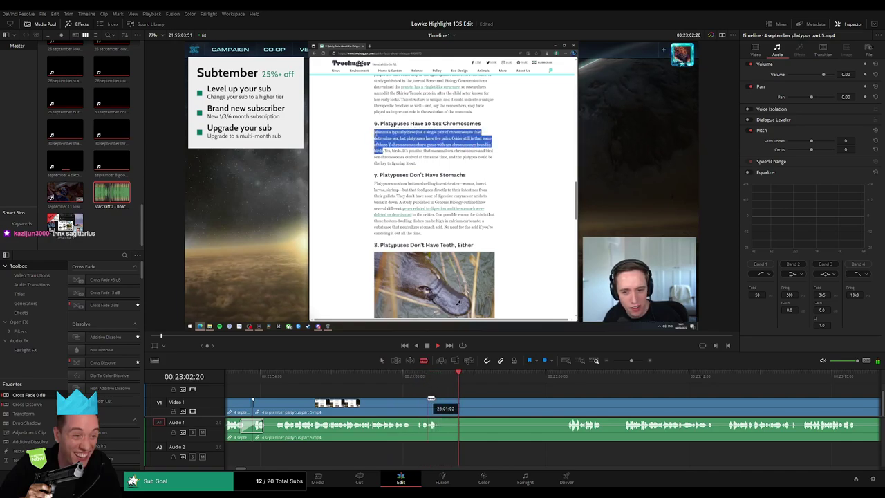
click(429, 400)
key(space)
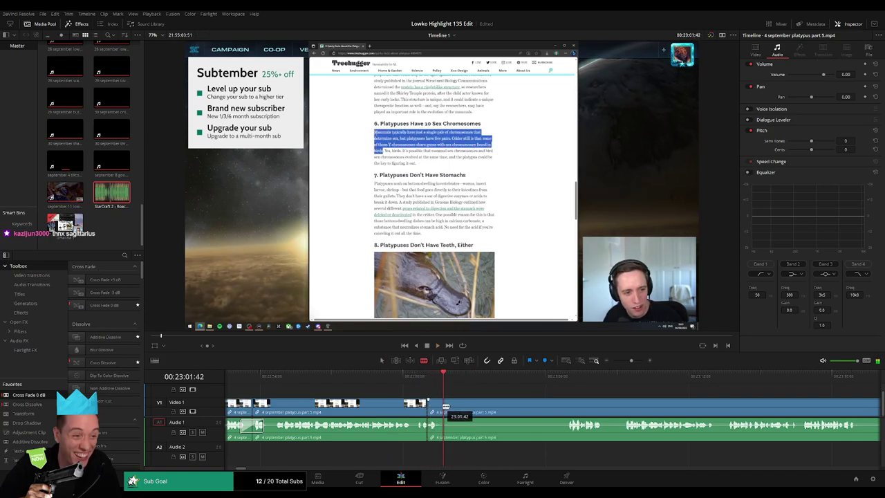
click(443, 406)
key(a)
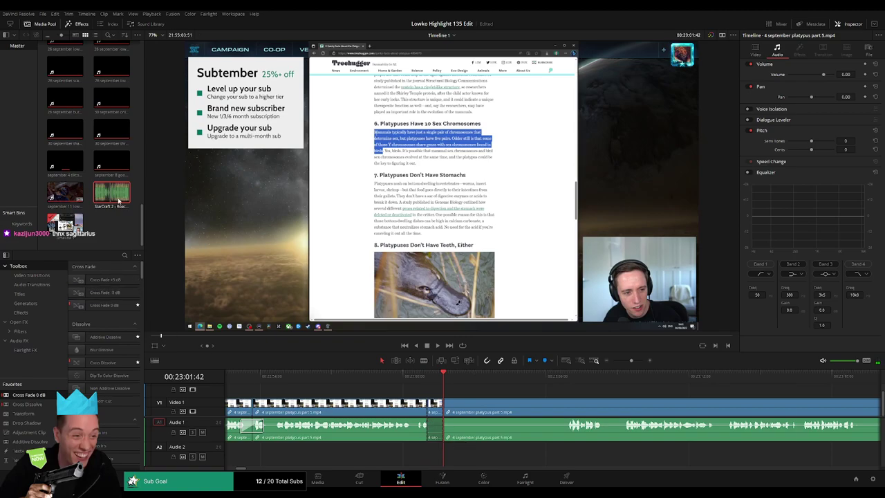
drag(119, 201, 434, 453)
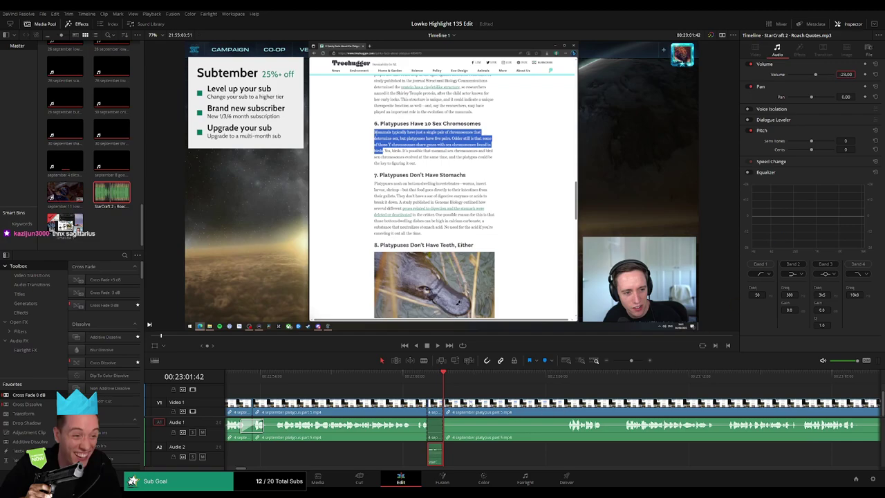
click(418, 378)
key(space)
click(482, 388)
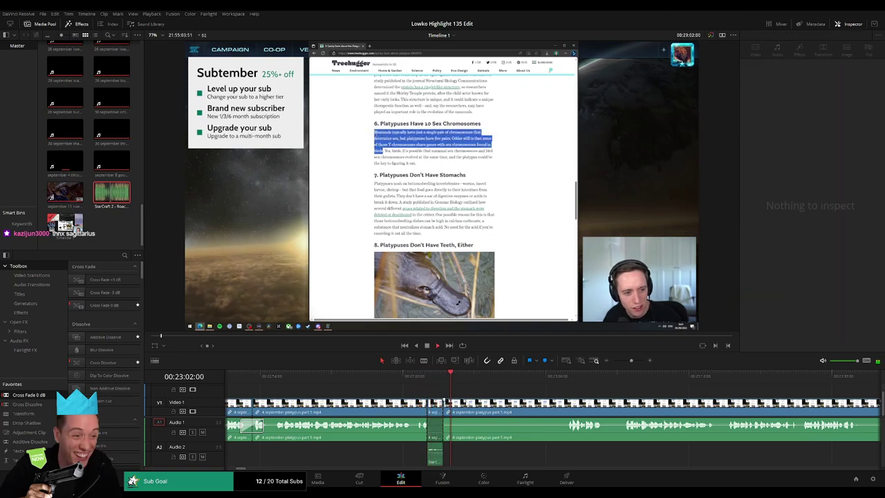
- Cut and ripple-delete the quiet section from about 23:02:17 to 23:06:54
key(b)
click(457, 400)
click(561, 376)
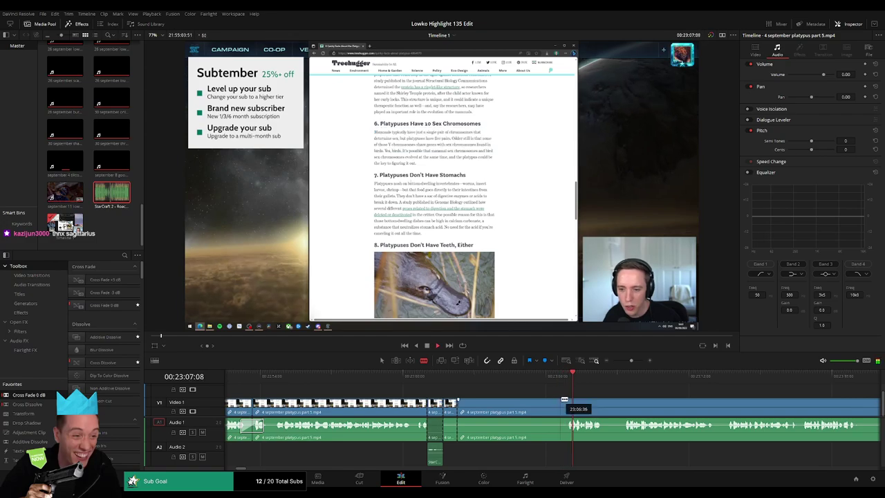
click(567, 400)
key(a)
click(544, 404)
key(BackSpace)
click(544, 404)
key(BackSpace)
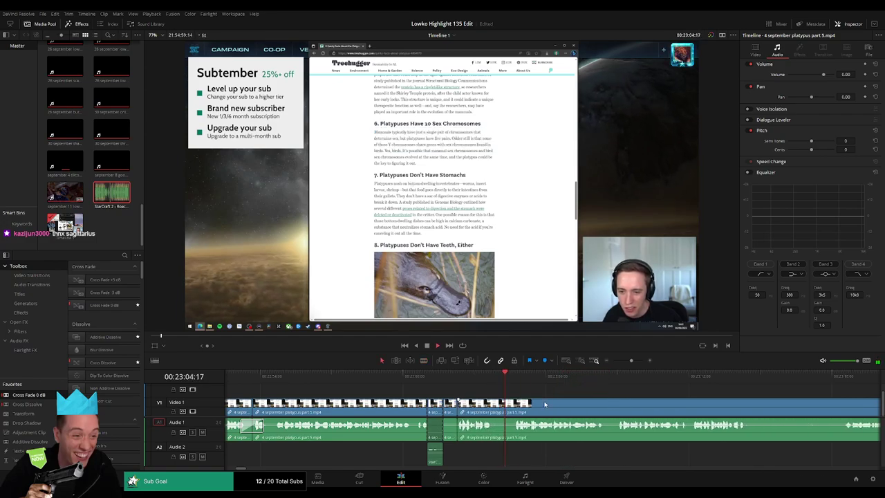
- Cut and ripple-delete the short pause from about 23:03:50 to 23:04:32
scroll(544, 404, right, 2)
key(b)
click(374, 401)
click(391, 401)
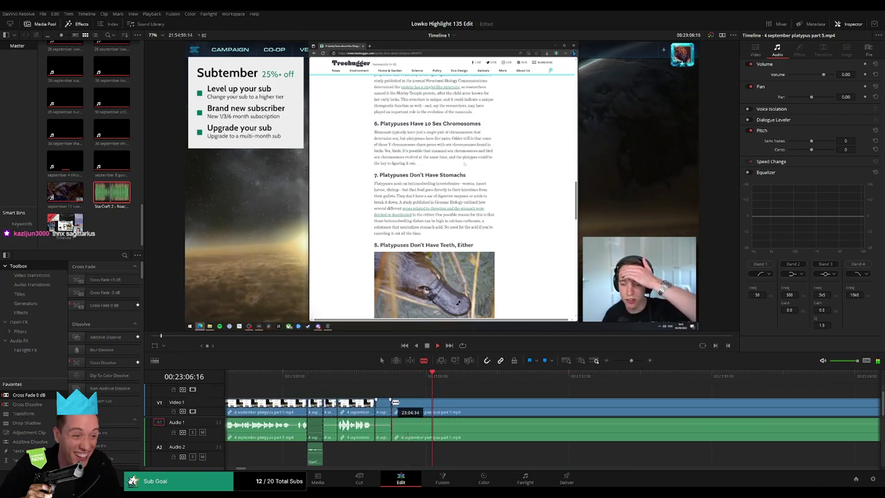
drag(393, 401, 384, 406)
key(Delete)
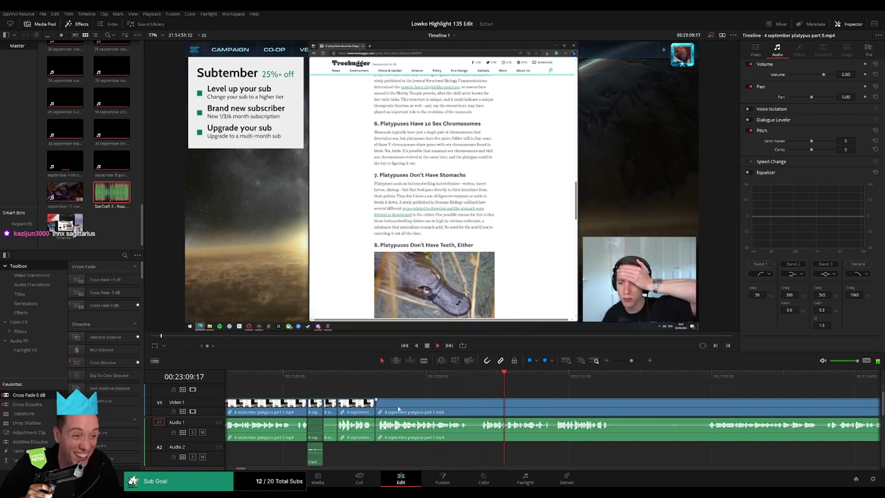
- Split the clip at about 23:07:50 and 23:08:16 and ripple-delete the small gap between the cuts
key(b)
click(469, 409)
click(479, 406)
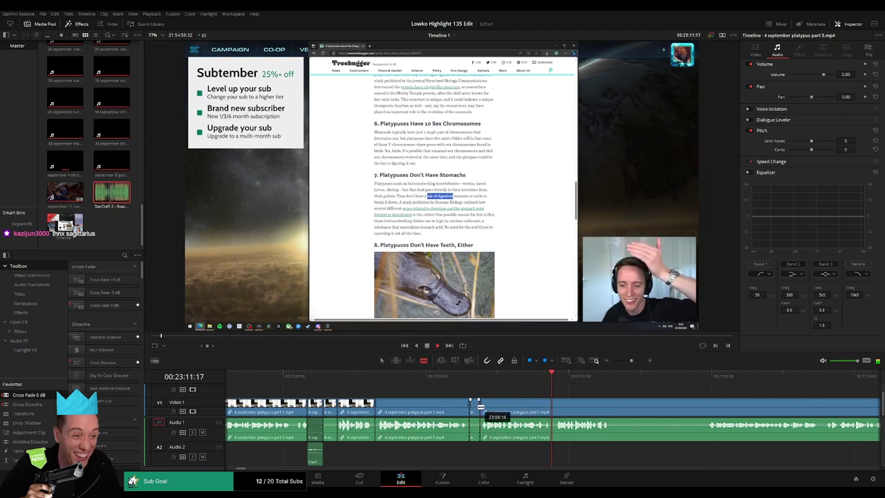
key(a)
click(476, 409)
key(Delete)
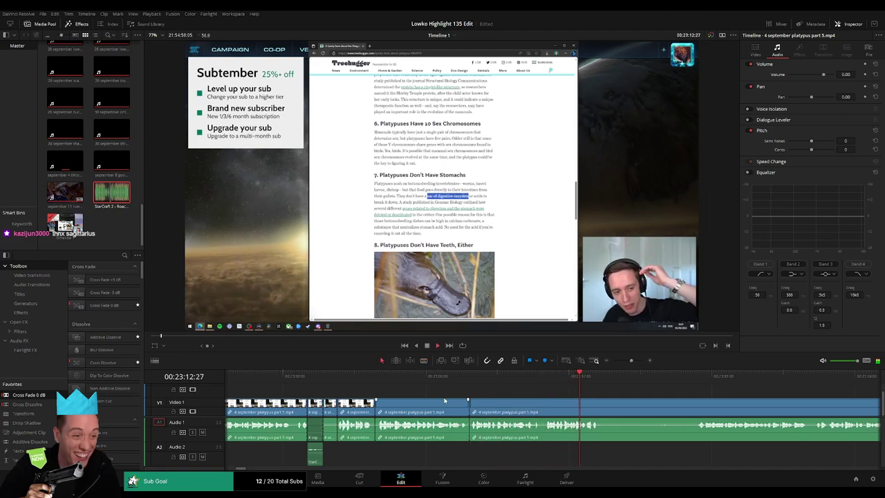
- Cut and ripple-delete the quiet section from about 23:13:30 to 23:17:22 and smooth the joint with a Cross Fade 0 dB
scroll(573, 411, right, 5)
click(490, 378)
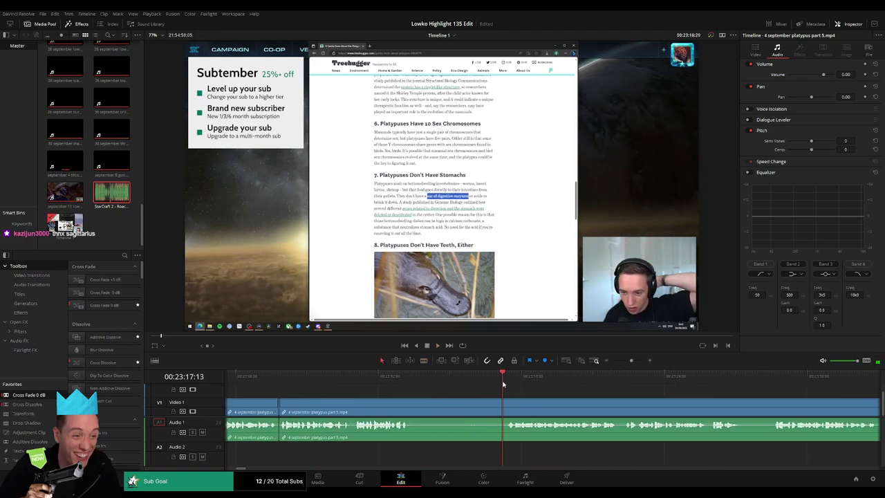
key(b)
click(414, 401)
click(506, 401)
key(a)
click(488, 405)
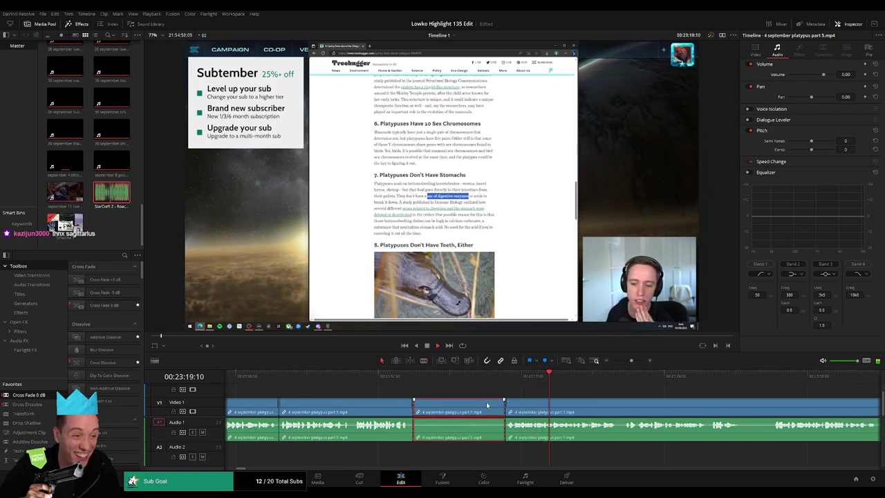
key(Delete)
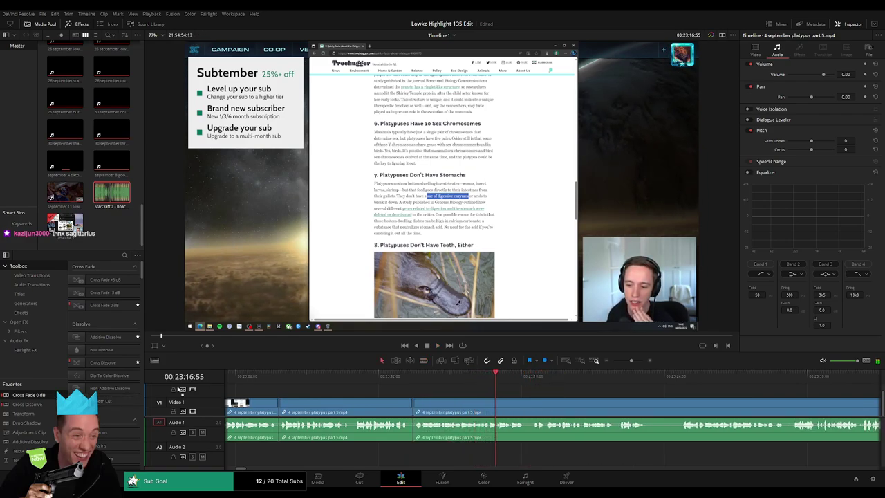
key(space)
- Cut and ripple-delete the short pause from about 23:23:25 to 23:24:38
drag(571, 405, 452, 397)
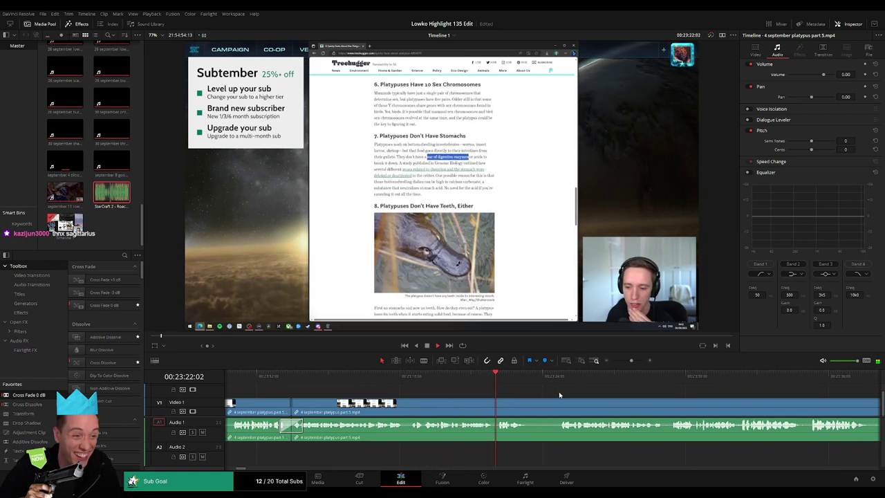
scroll(429, 391, right, 3)
click(427, 379)
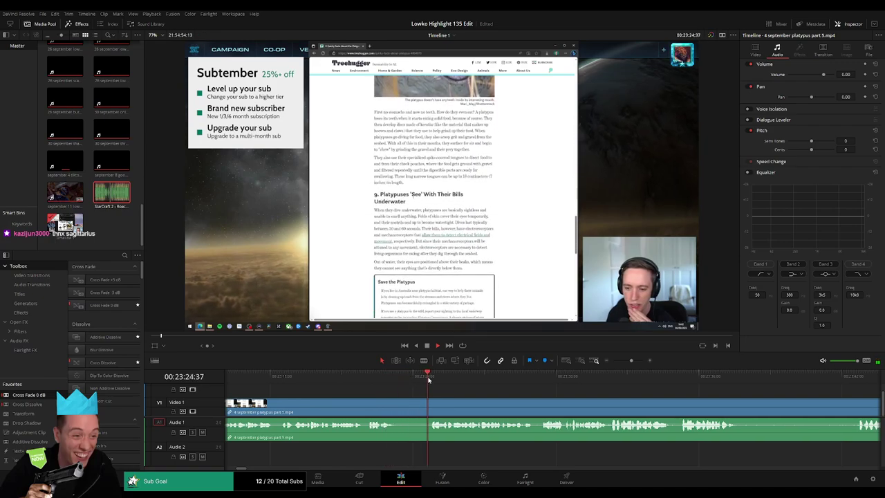
key(b)
click(399, 405)
click(428, 404)
key(a)
click(414, 407)
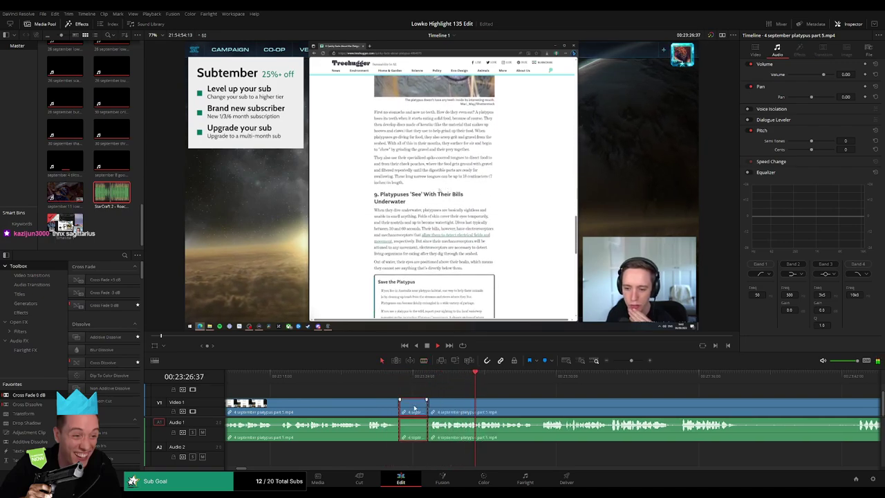
key(Delete)
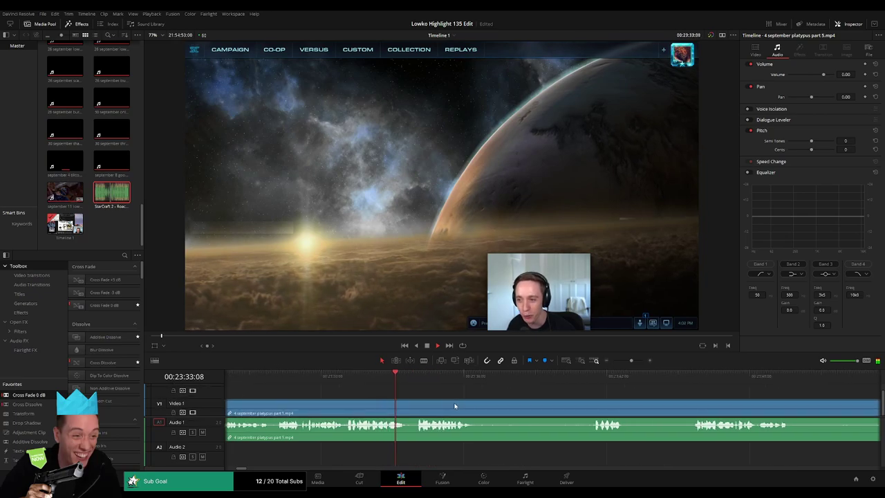
- Split the clip at about 23:36:41, 23:41:24 and 23:42:57, ripple-delete the first silent piece and add a Cross Fade 0 dB at its joint
key(b)
click(480, 409)
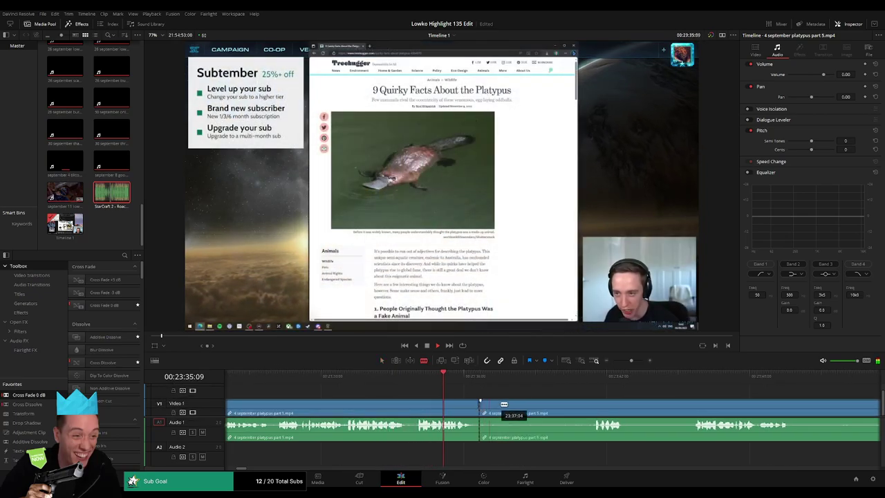
key(a)
drag(518, 396, 454, 394)
click(512, 379)
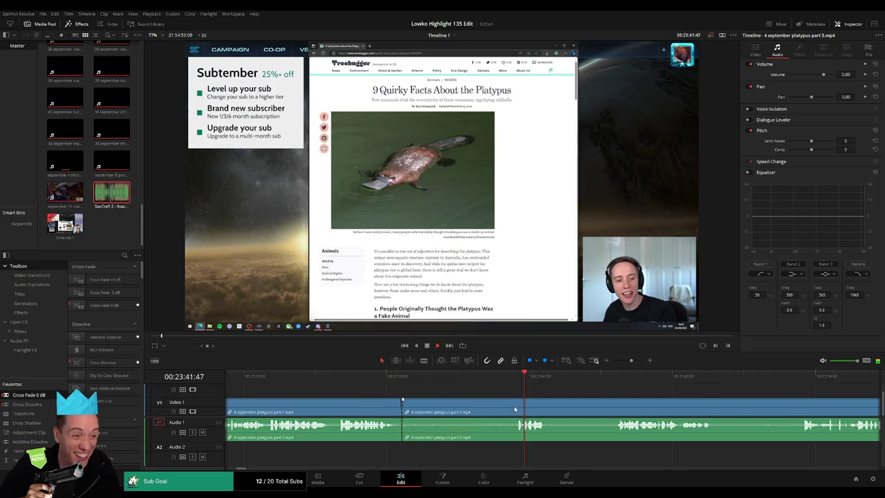
key(b)
click(514, 412)
click(551, 409)
key(a)
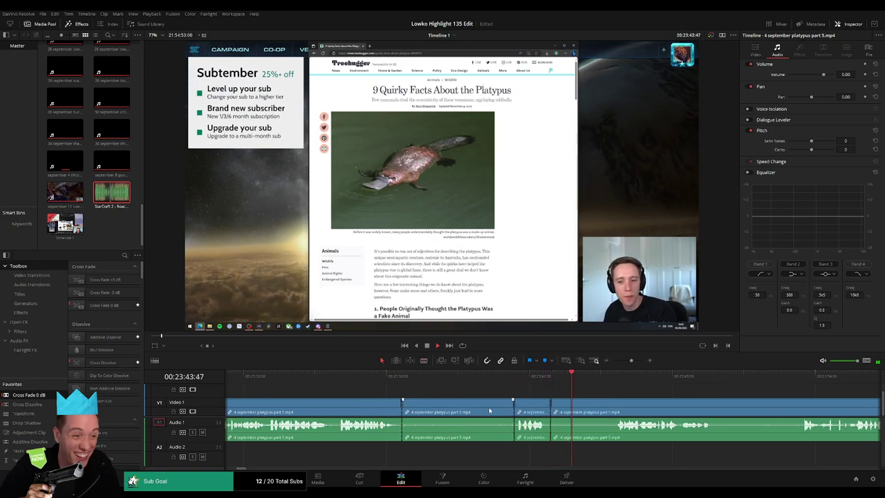
click(489, 411)
key(Delete)
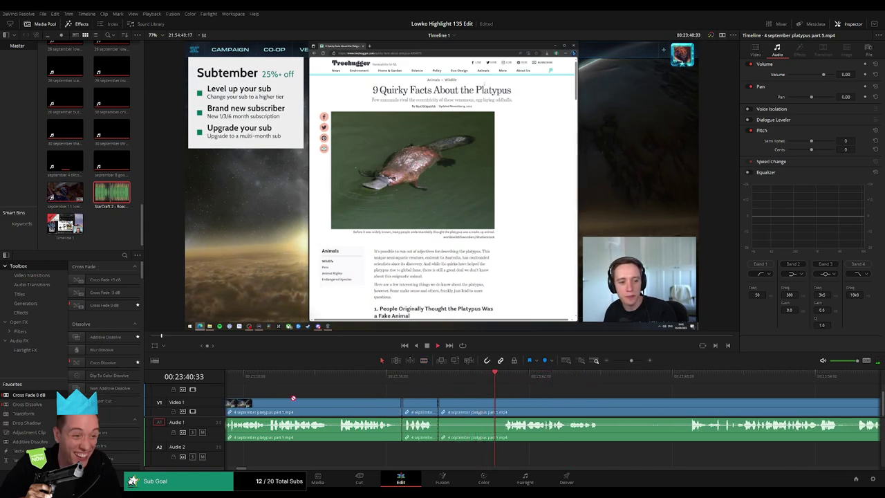
- Ripple-delete the silence from about 23:38:12 to 23:40:50 and add a Cross Fade 0 dB at the joint
key(ctrl+b)
click(489, 412)
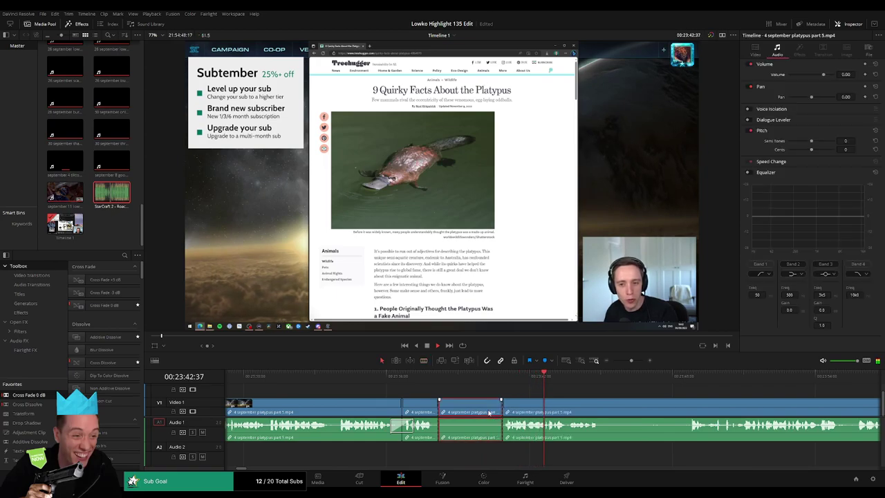
key(Delete)
click(436, 377)
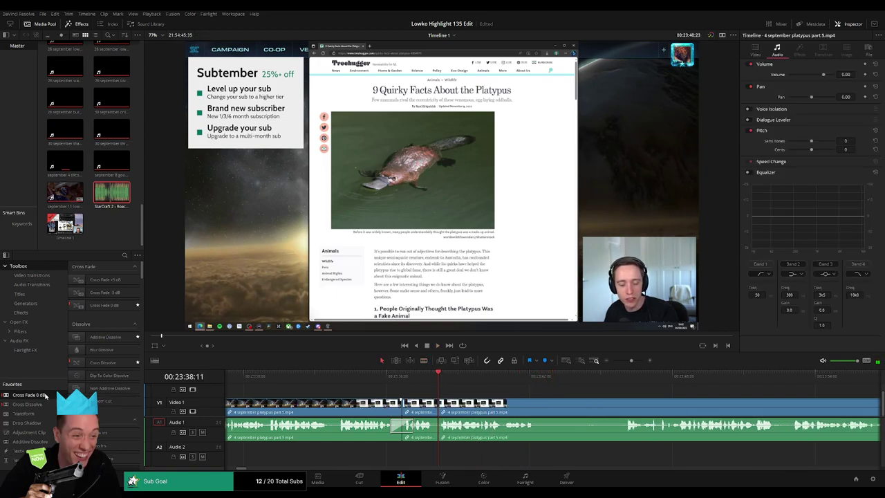
key(space)
- Cut and ripple-delete the quiet section from about 23:42:28 to 23:46:05 and add a Cross Fade 0 dB at the joint
scroll(555, 406, right, 2)
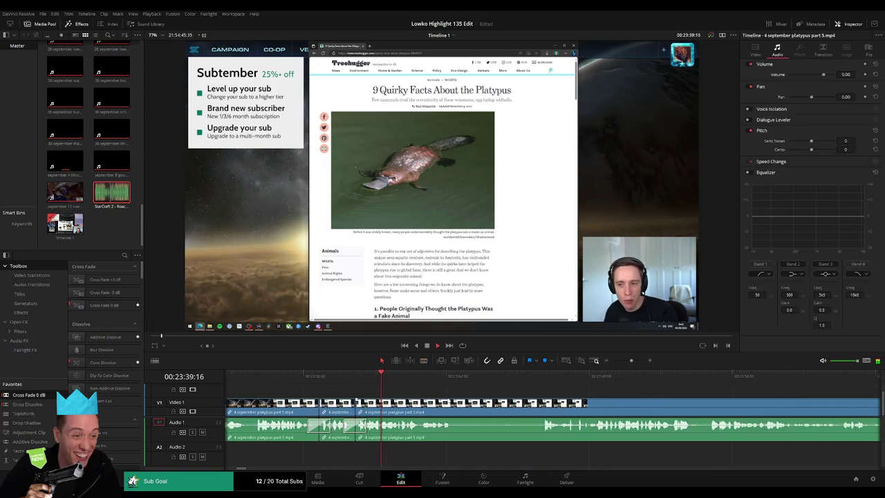
key(b)
click(457, 406)
click(544, 404)
key(a)
click(516, 408)
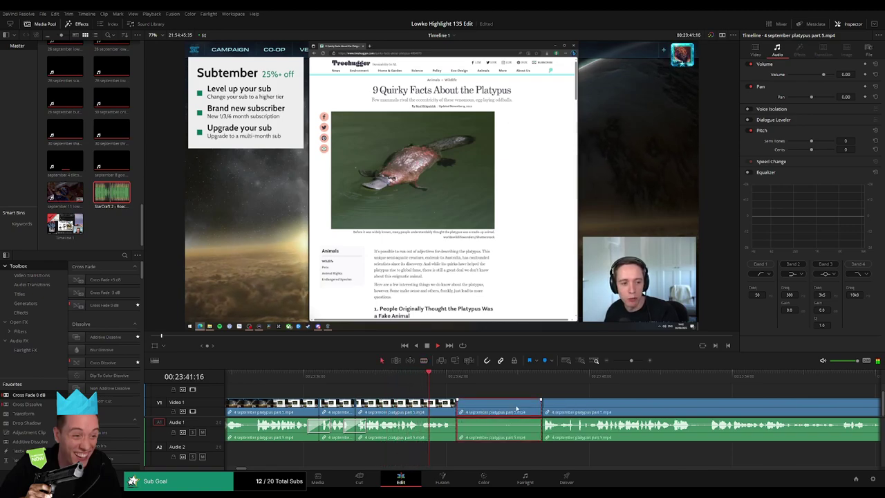
key(Delete)
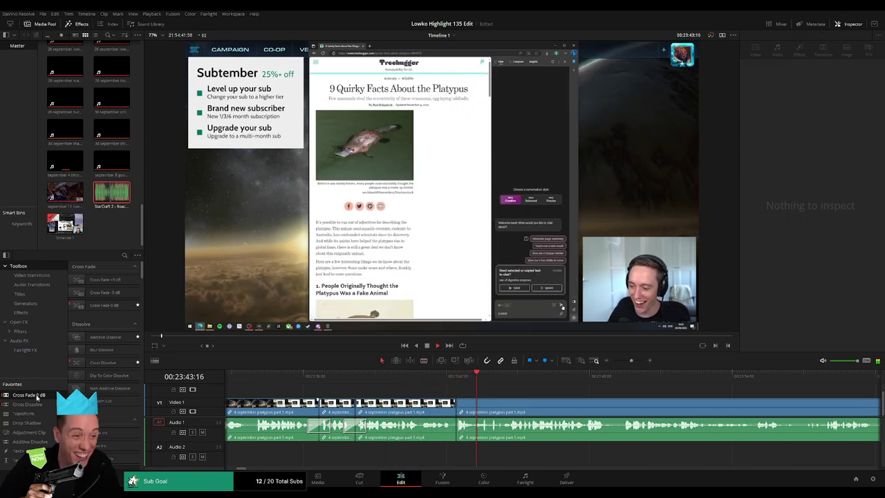
drag(38, 396, 458, 425)
- Review the footage from about 23:43 to 24:05 for pauses, skipping ahead to about 23:57:07 on the way
click(512, 410)
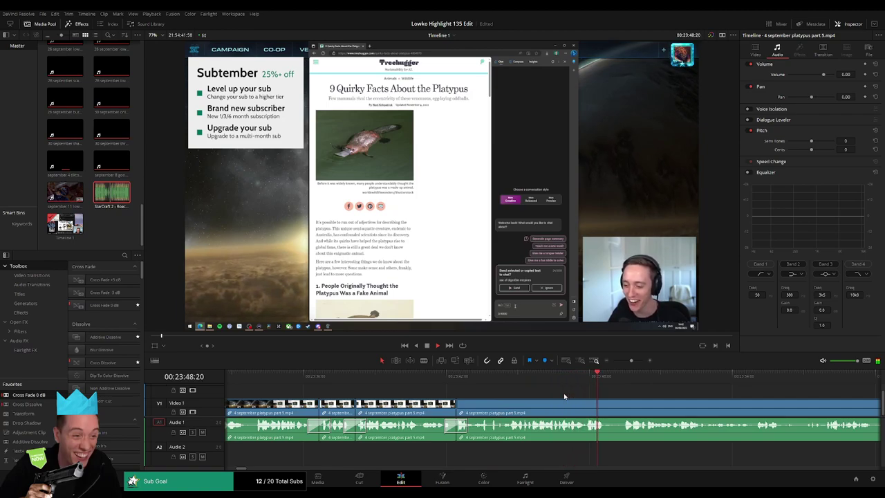
drag(653, 396, 529, 391)
scroll(527, 392, right, 2)
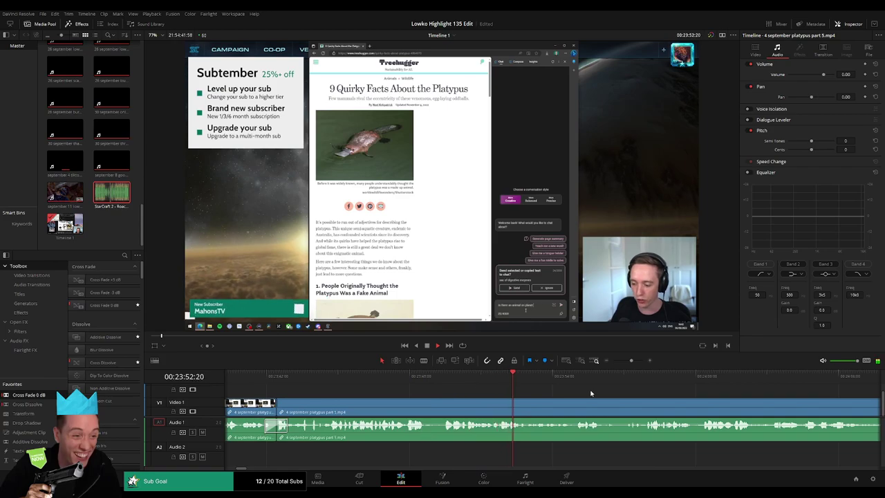
scroll(442, 385, right, 2)
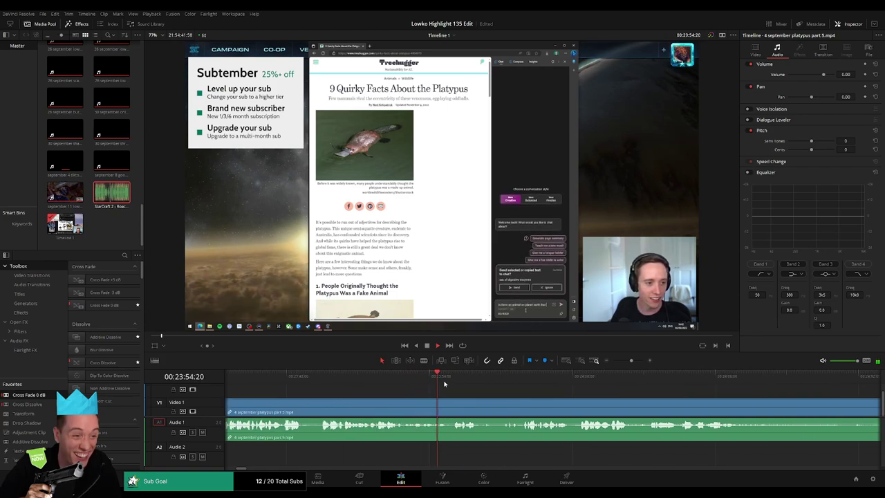
click(504, 379)
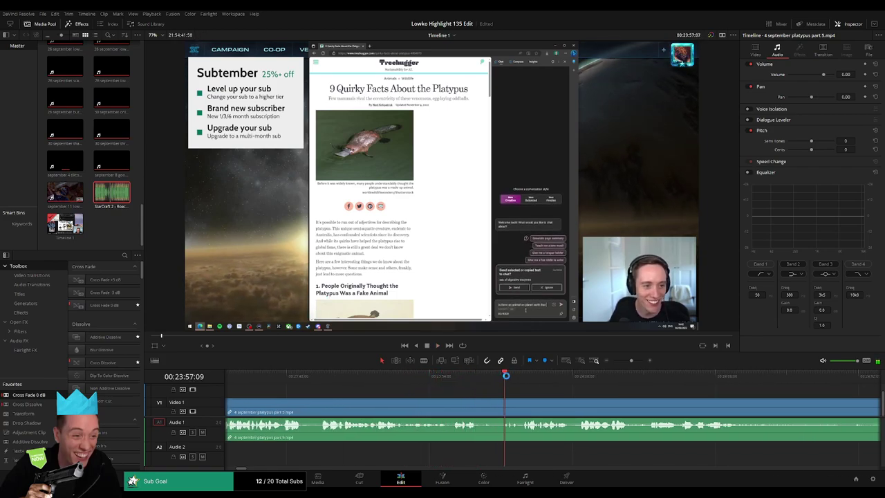
scroll(423, 385, right, 3)
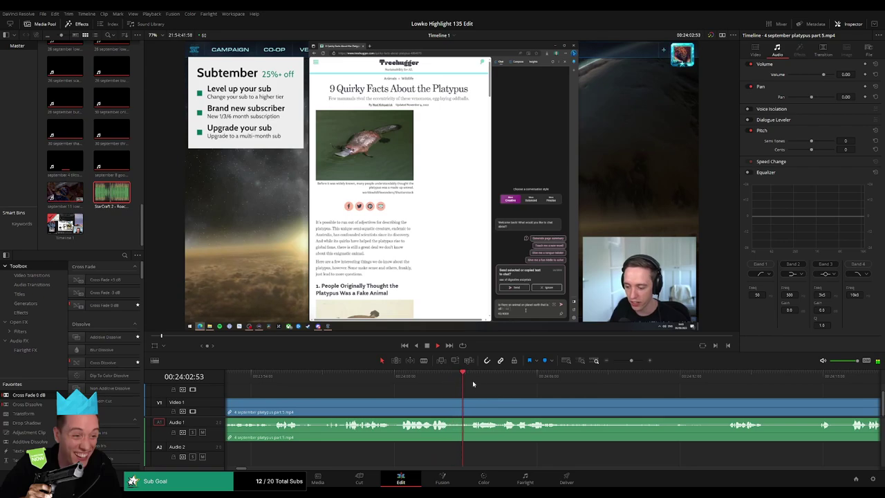
scroll(451, 387, right, 3)
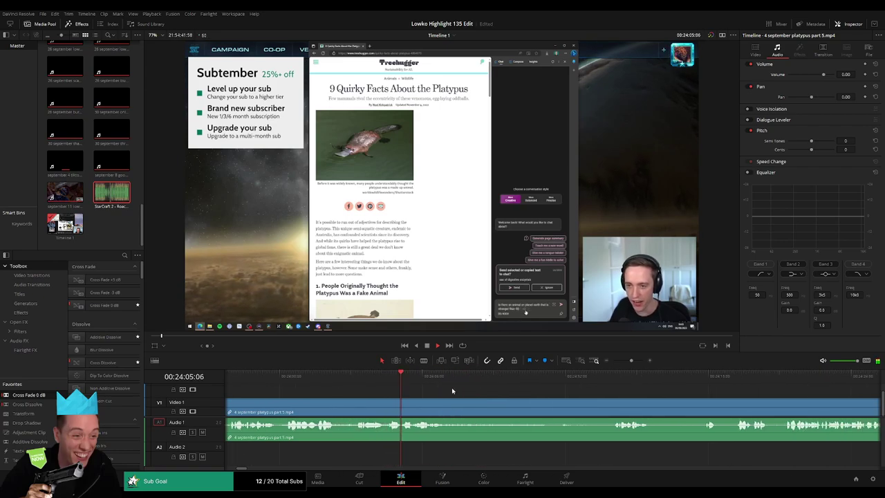
- Cut and ripple-delete the quiet section from about 24:08:21 to 24:13:58 and add a Cross Fade 0 dB at the joint
key(b)
click(476, 411)
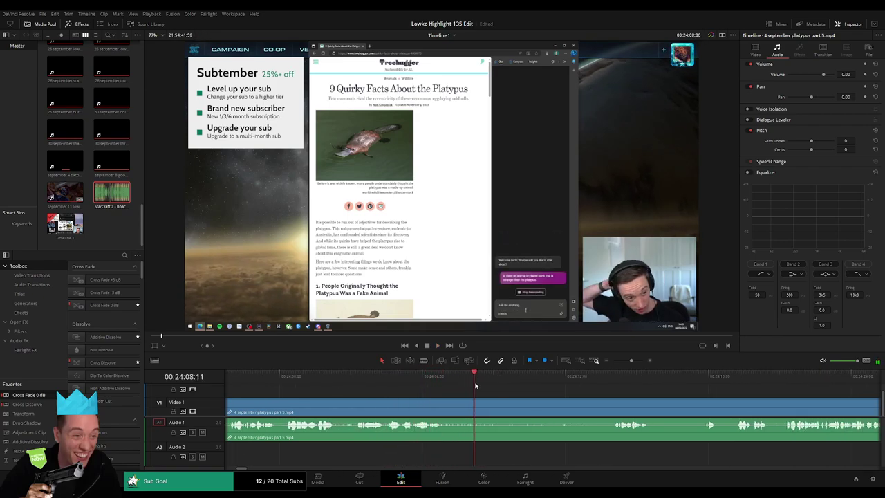
scroll(532, 398, right, 2)
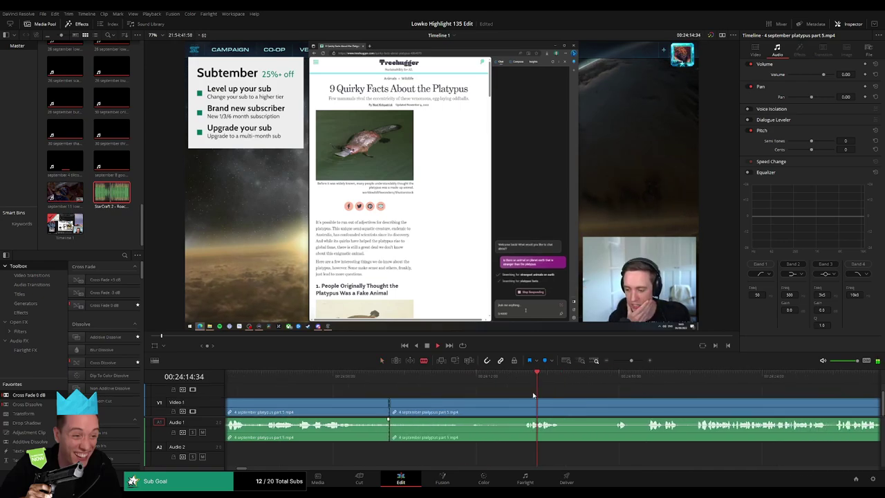
click(502, 407)
key(a)
click(486, 406)
key(Delete)
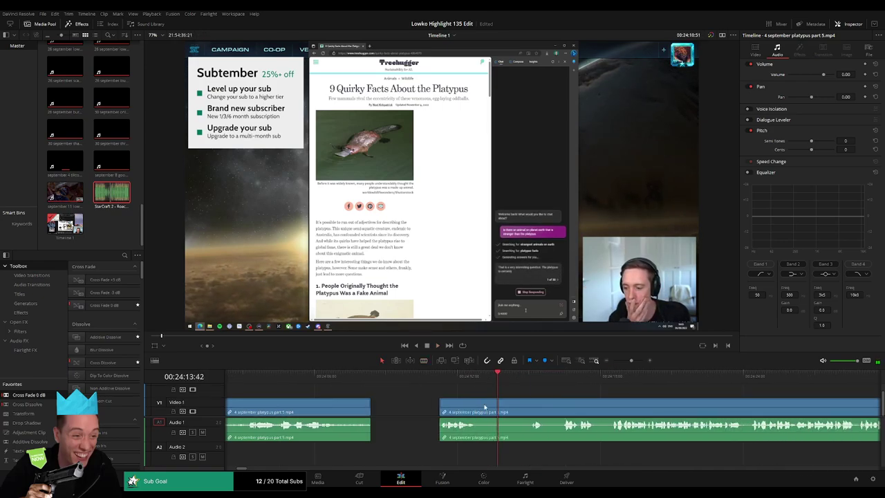
drag(33, 394, 371, 429)
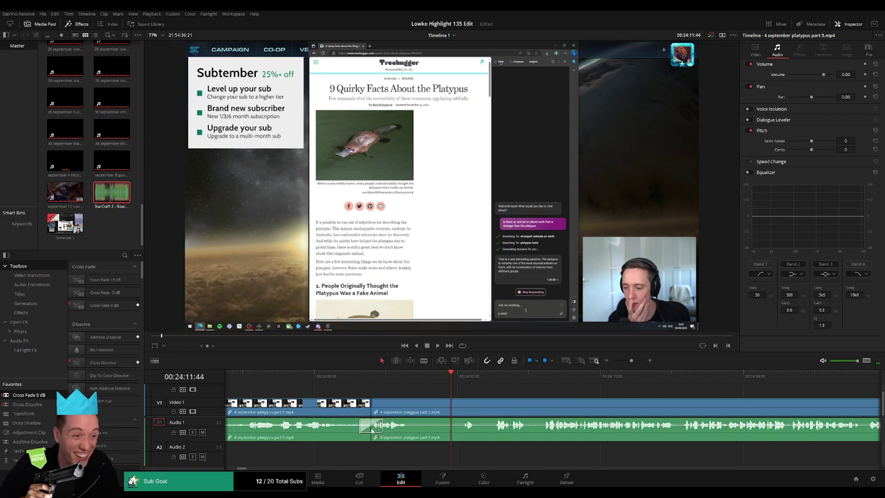
- Cut and ripple-delete the pause from about 24:10:10 to 24:12:12 and add a Cross Fade 0 dB at the joint
key(b)
click(413, 406)
click(461, 406)
key(a)
click(445, 409)
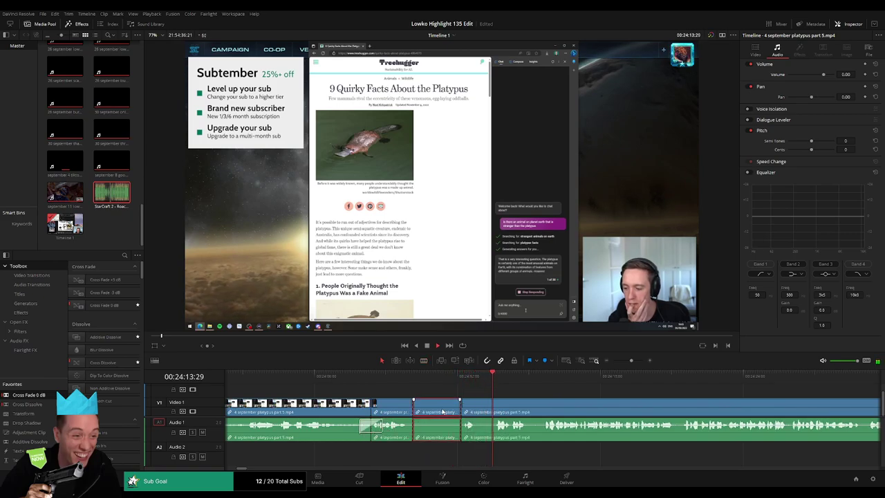
key(Delete)
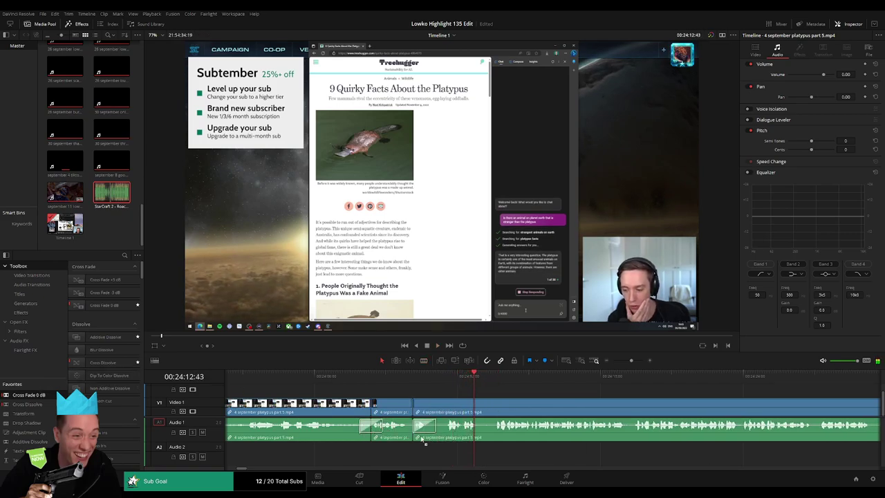
- Cut and ripple-delete the silent section from about 24:38:01 to 24:41:03
drag(550, 406, 444, 399)
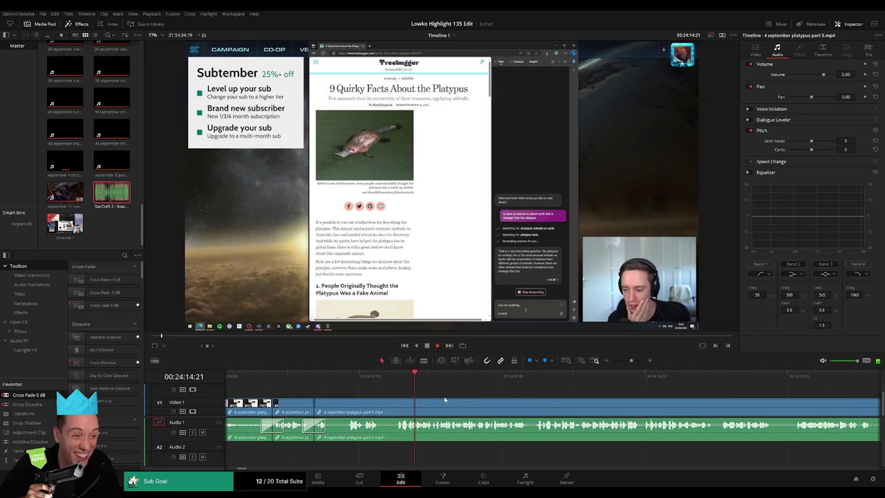
scroll(484, 401, right, 3)
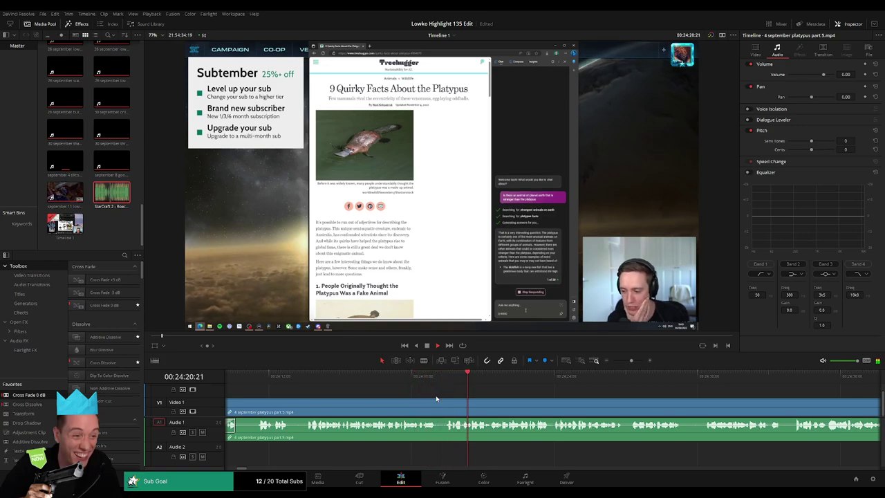
scroll(475, 406, right, 4)
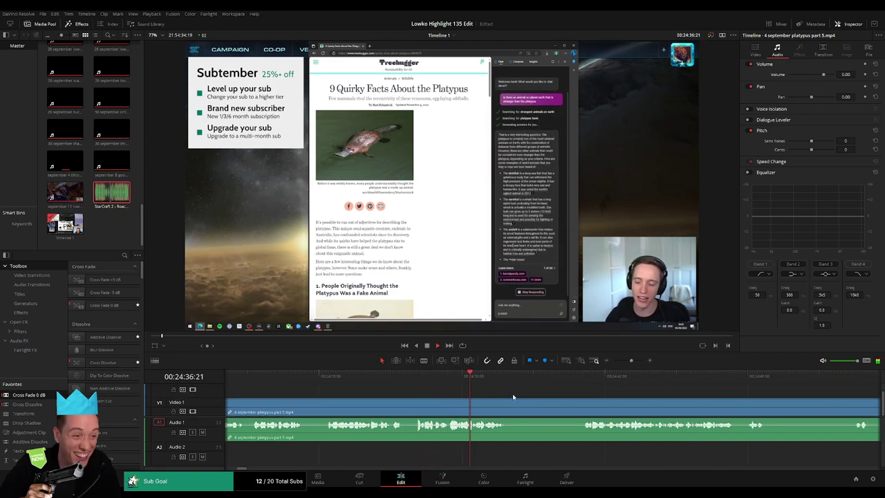
key(b)
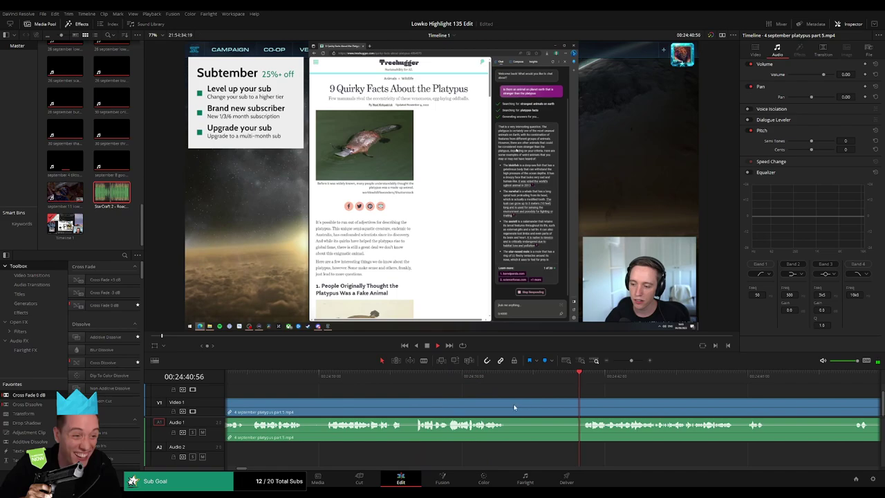
click(510, 408)
click(583, 404)
key(a)
click(559, 407)
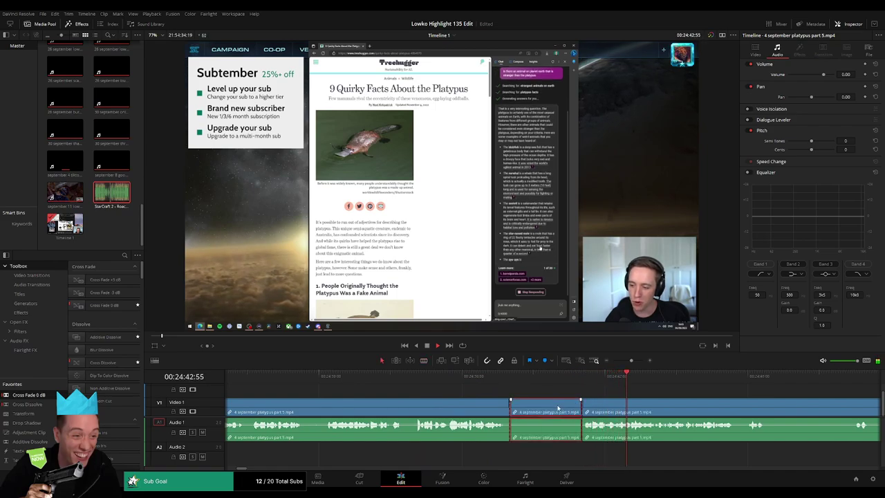
key(Delete)
- Cut and ripple-delete the quiet section from about 24:45:54 to 24:49:10
scroll(572, 401, right, 1)
scroll(572, 401, right, 5)
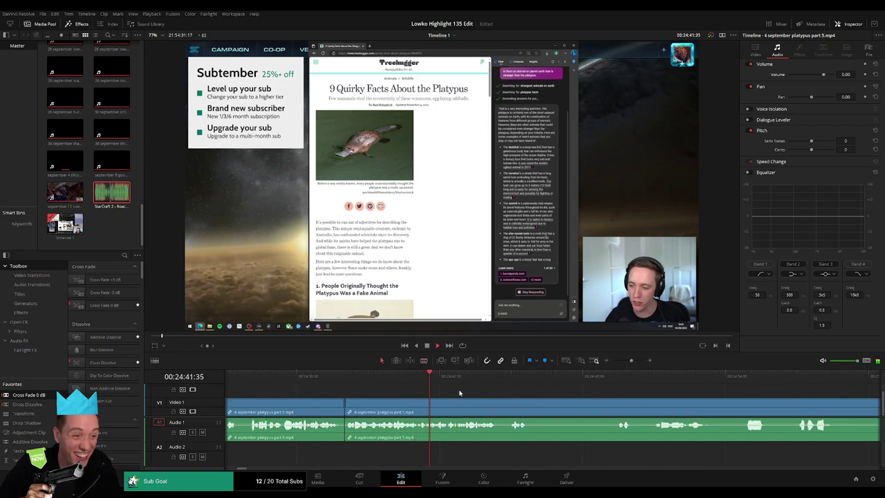
scroll(493, 391, right, 2)
click(495, 375)
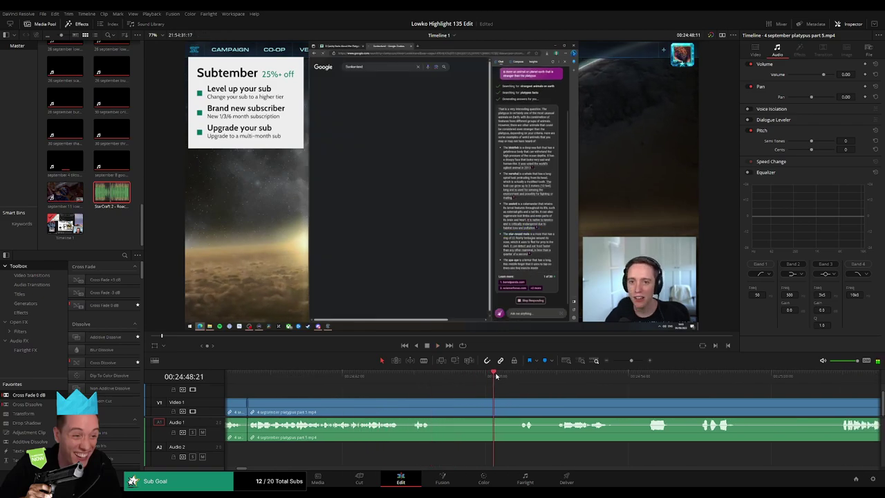
key(b)
click(436, 408)
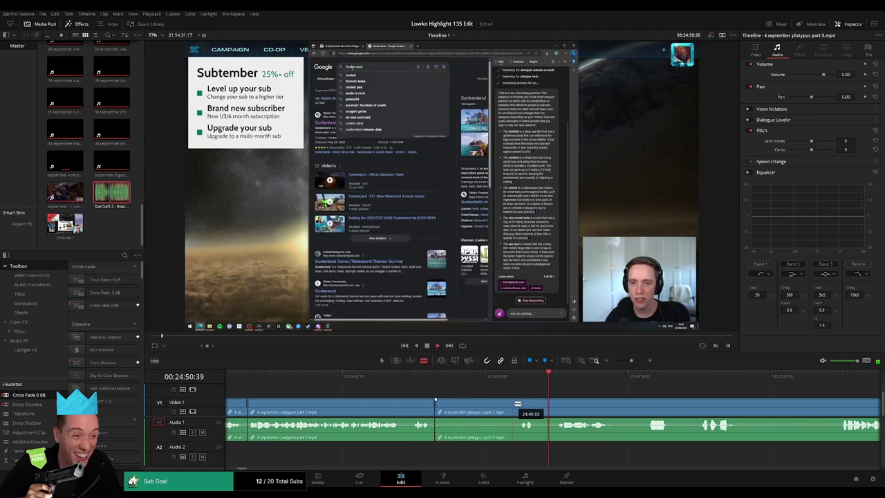
click(513, 404)
key(a)
click(494, 407)
key(BackSpace)
click(493, 408)
key(BackSpace)
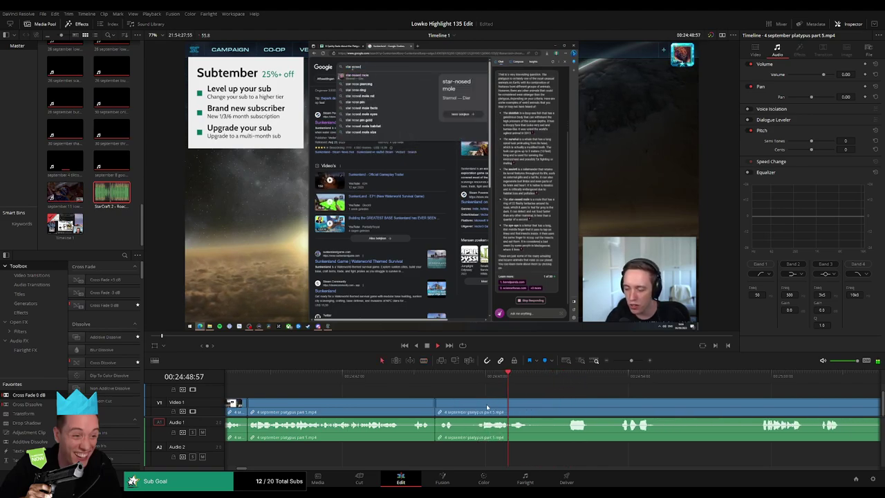
- Cut and ripple-delete the stretch from the last joint at about 24:45:54 to 24:47:30
key(b)
click(474, 408)
key(a)
click(462, 409)
key(Delete)
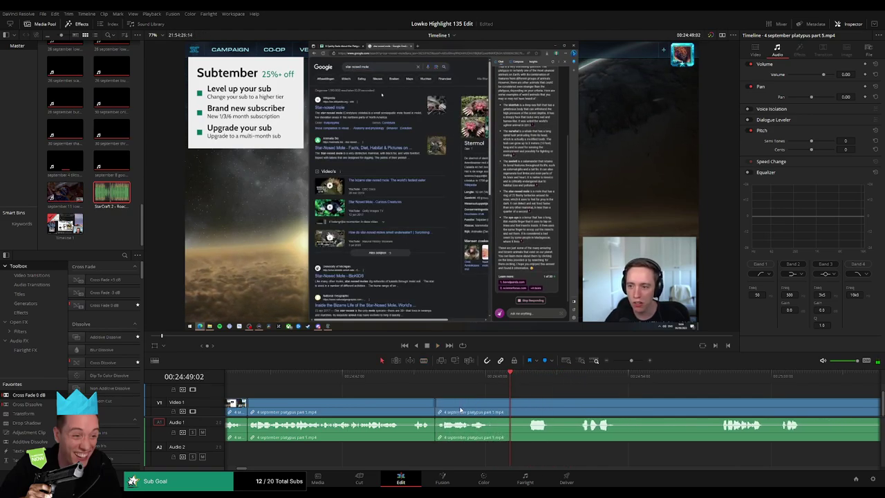
- Isolate the spoken word from about 24:52:46 to 24:53:33 by cutting the clip at both ends
key(space)
scroll(435, 404, right, 3)
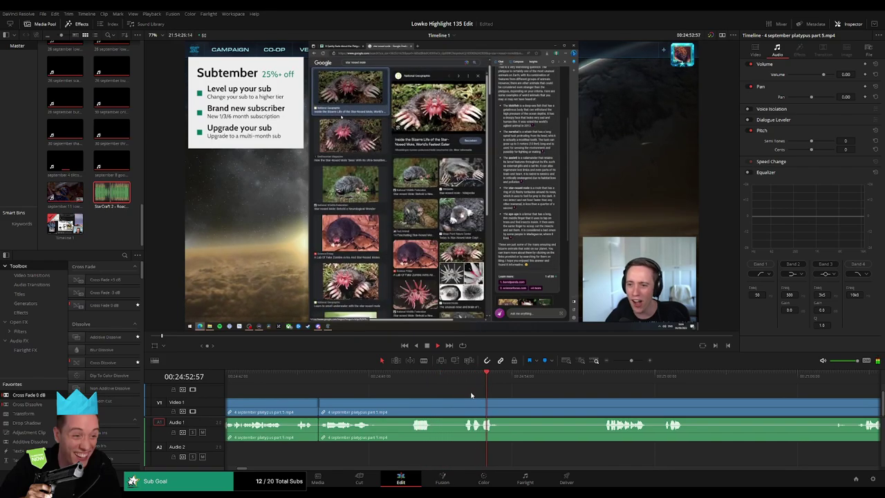
key(space)
drag(464, 383, 483, 384)
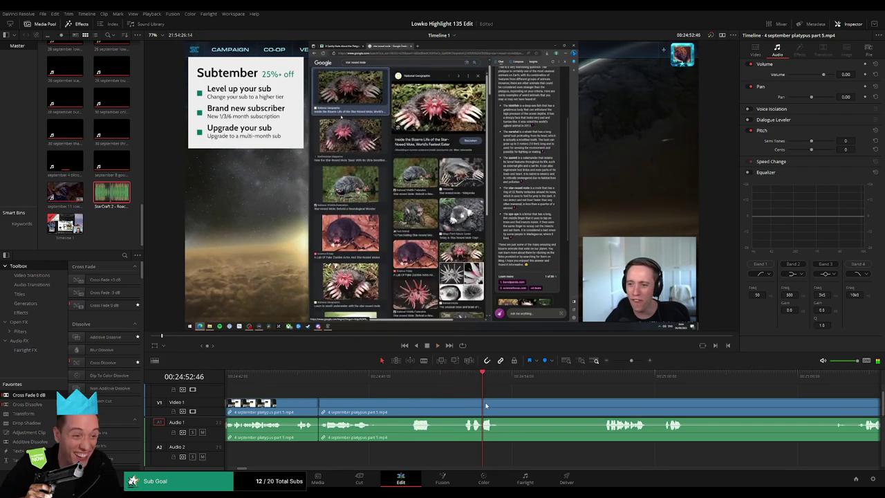
key(b)
click(484, 405)
key(space)
click(500, 409)
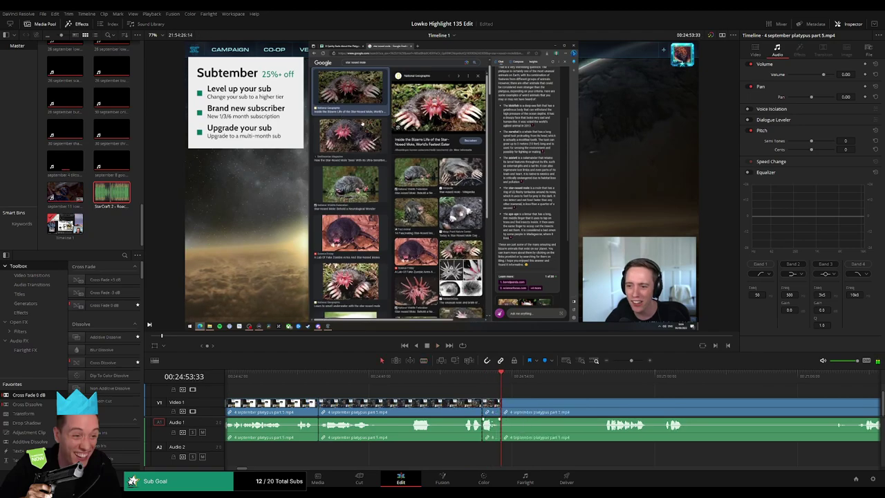
- Cover the isolated word with the StarCraft 2 - Roach Quotes sound on Audio 2 and lower the sound's volume
drag(113, 202, 494, 453)
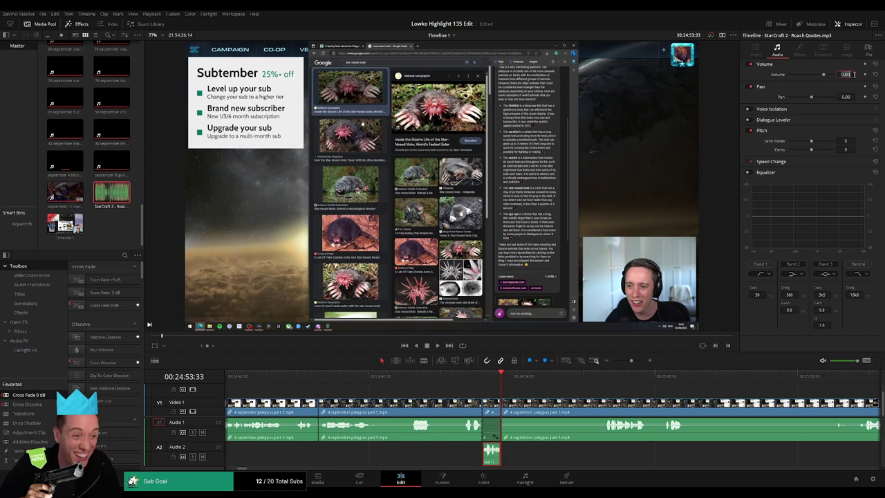
key(Return)
key(space)
click(544, 393)
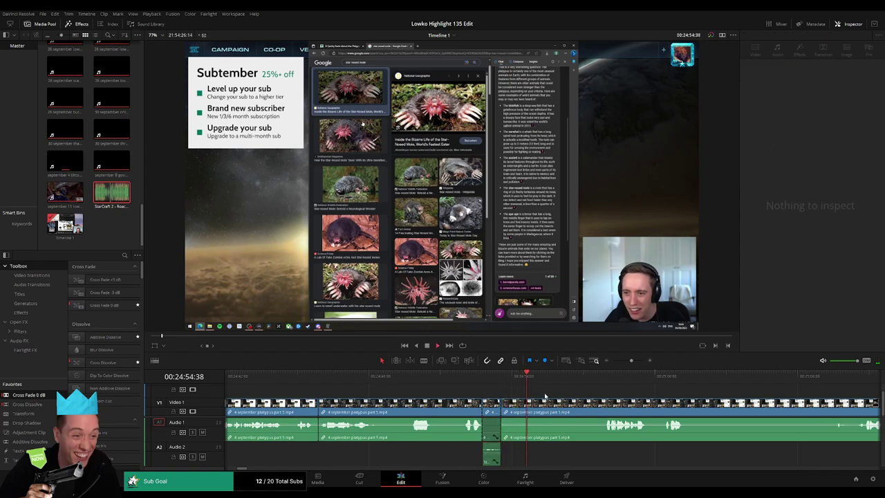
- Add an Adjustment Clip from about 24:53:58 to 24:56:30 and enlarge the mole picture with Zoom 3.320 and Position Y -892
key(space)
drag(46, 434, 537, 394)
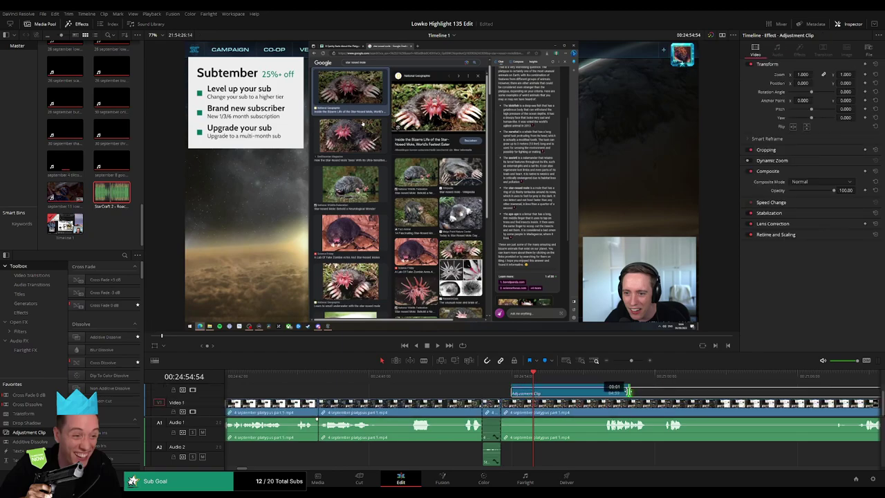
drag(627, 392, 571, 392)
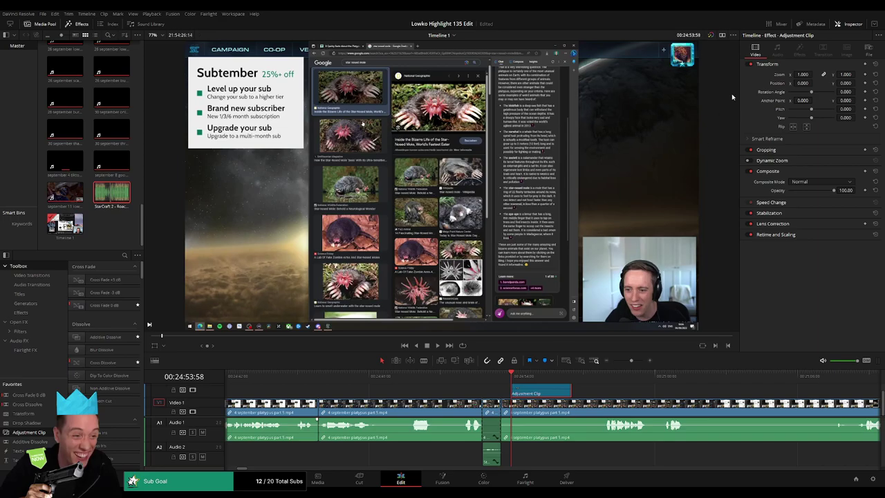
drag(795, 74, 854, 83)
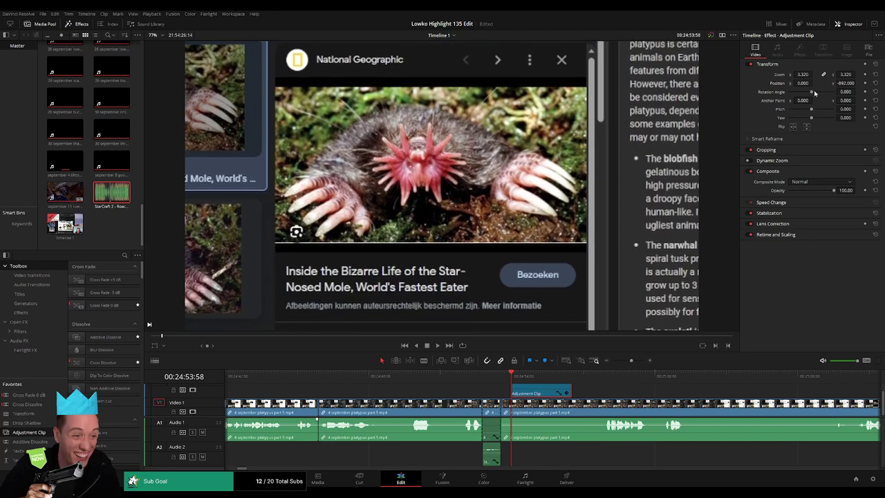
key(space)
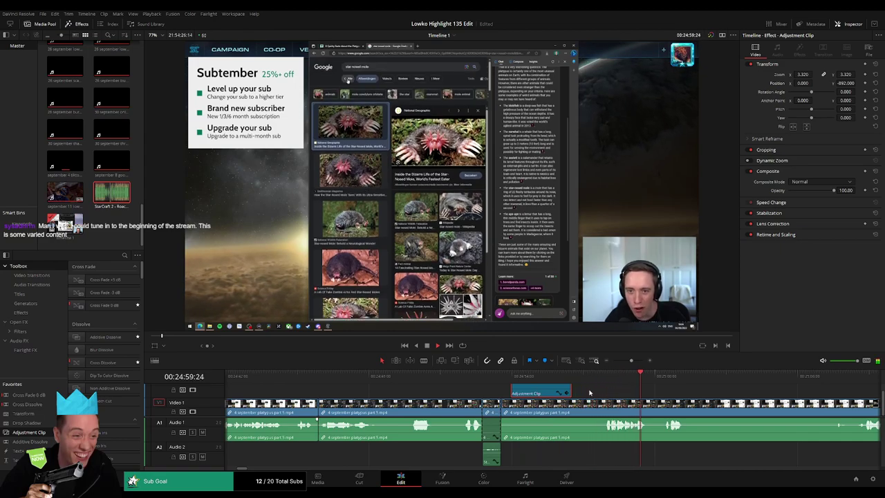
- Cut and ripple-delete the section from about 25:01:40 to 25:08:10 and add a Cross Fade 0 dB at the joint
click(712, 392)
drag(712, 392, 510, 397)
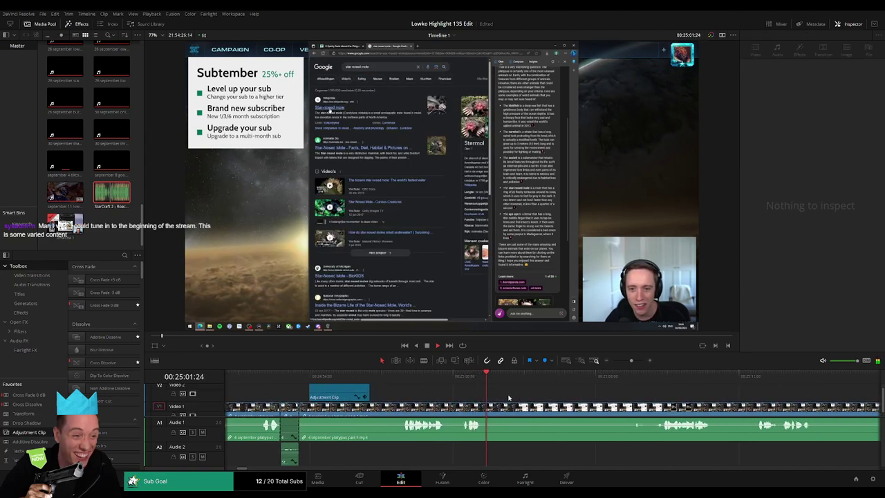
key(b)
click(493, 407)
click(626, 377)
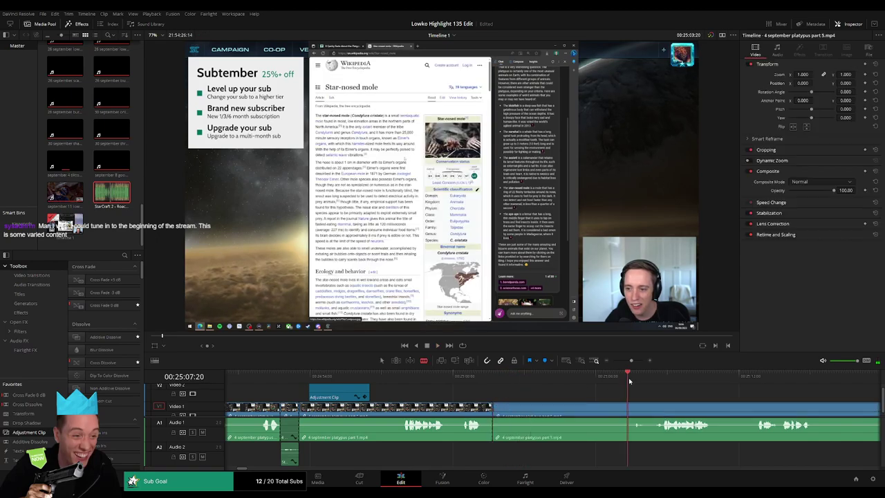
drag(650, 396, 559, 393)
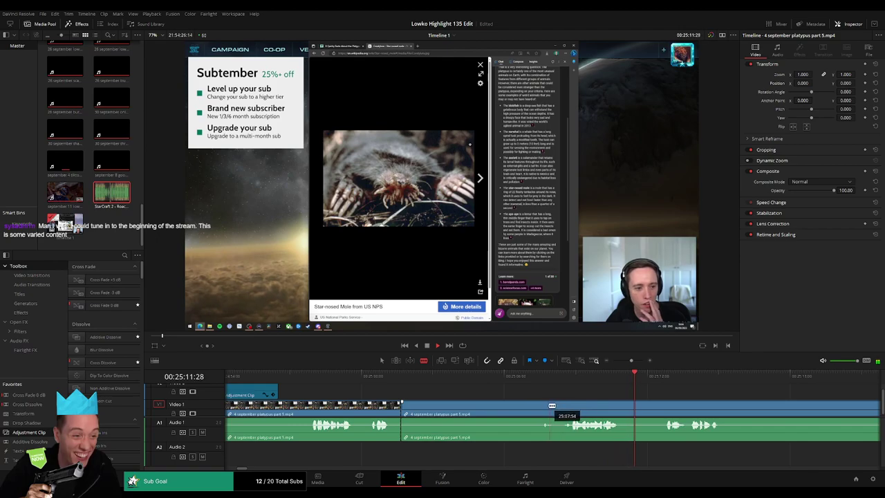
click(557, 406)
key(a)
click(527, 410)
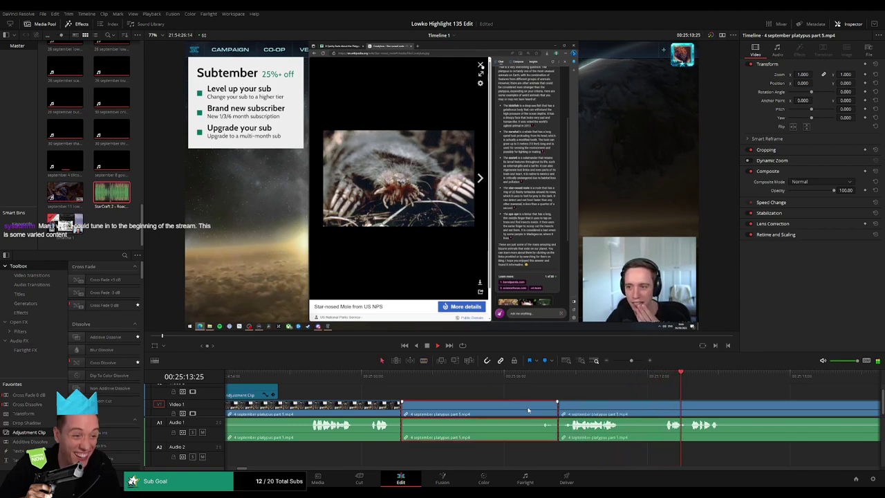
key(Delete)
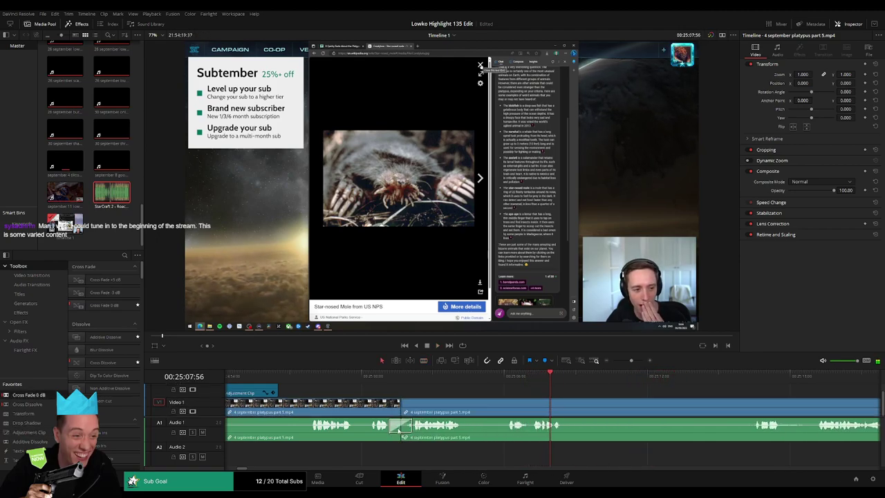
- Cut and ripple-delete the pause from about 25:04:26 to 25:05:56
key(b)
click(467, 406)
click(502, 404)
key(a)
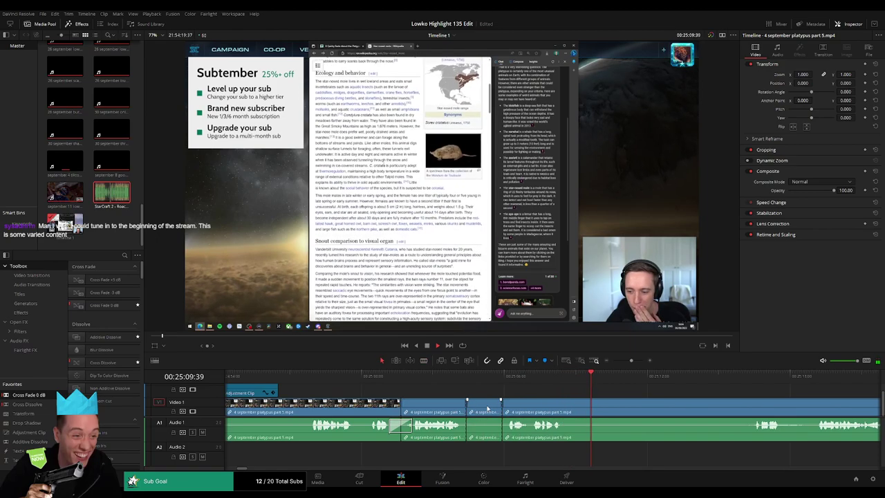
click(488, 408)
key(Delete)
- Cut and ripple-delete the silent section from about 25:07:12 to 25:14:52 and add a Cross Fade 0 dB at the joint
key(b)
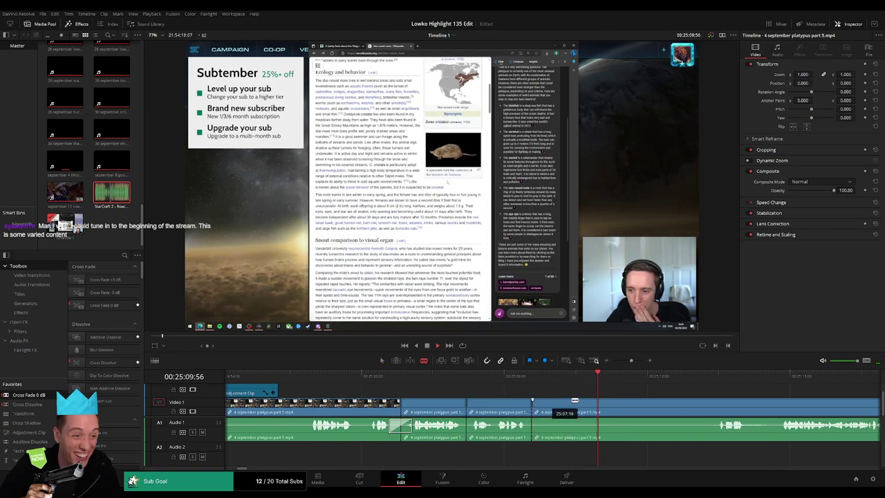
click(532, 408)
click(719, 407)
key(a)
click(688, 413)
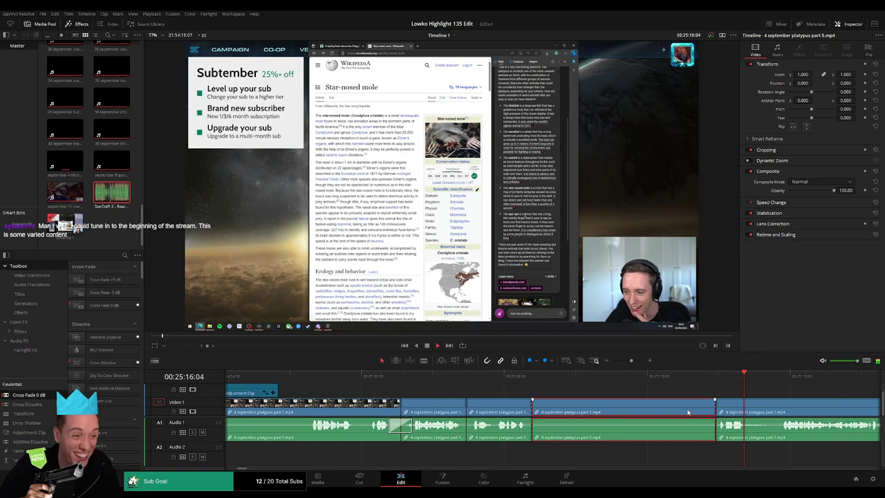
key(Delete)
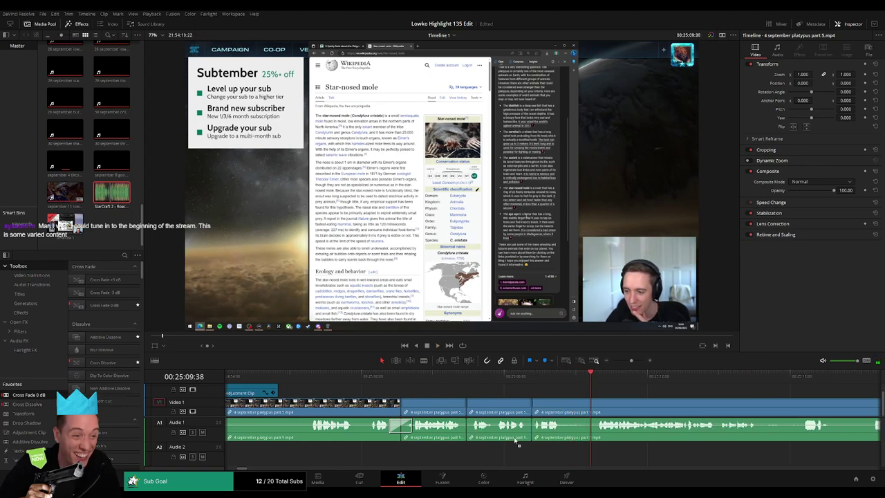
- Cut and ripple-delete the pause from about 25:08:30 to 25:09:47 and add a Cross Fade 0 dB at the joint
scroll(591, 419, right, 3)
key(b)
click(398, 405)
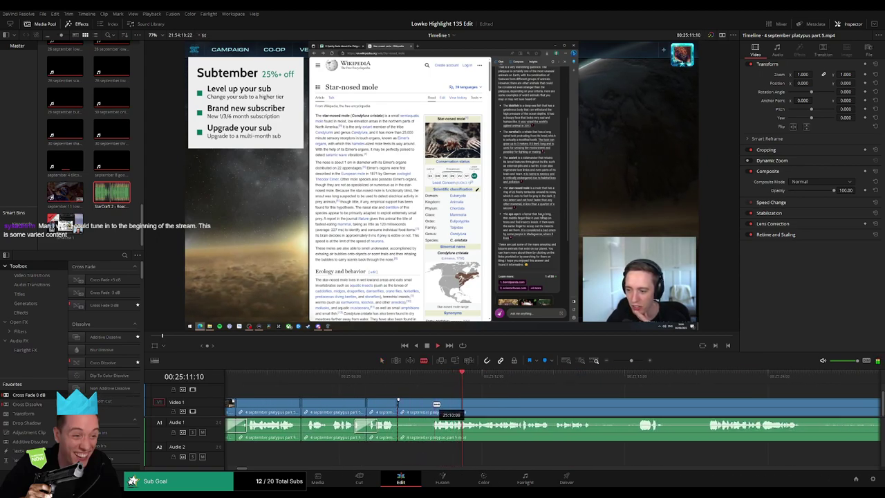
click(429, 407)
key(a)
click(417, 409)
key(Delete)
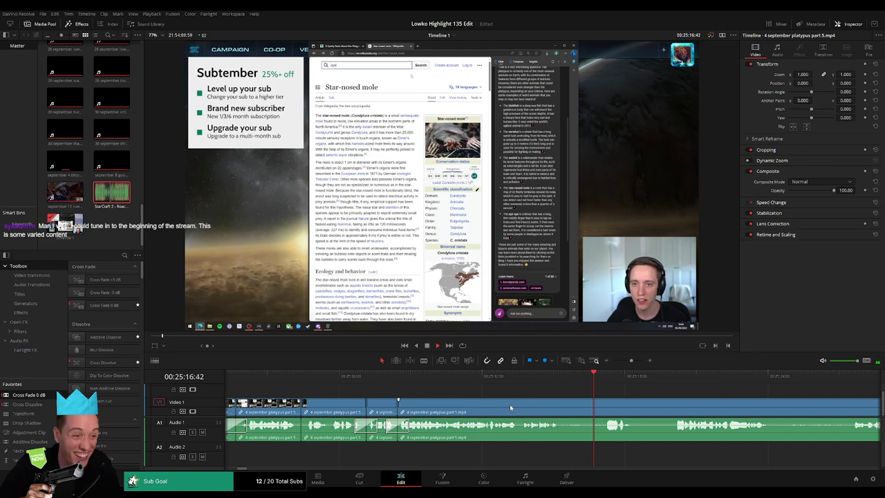
- Review the footage up to about 25:45, then cut and ripple-delete the silent section from about 25:40:38 to 25:45:07
drag(639, 411, 477, 415)
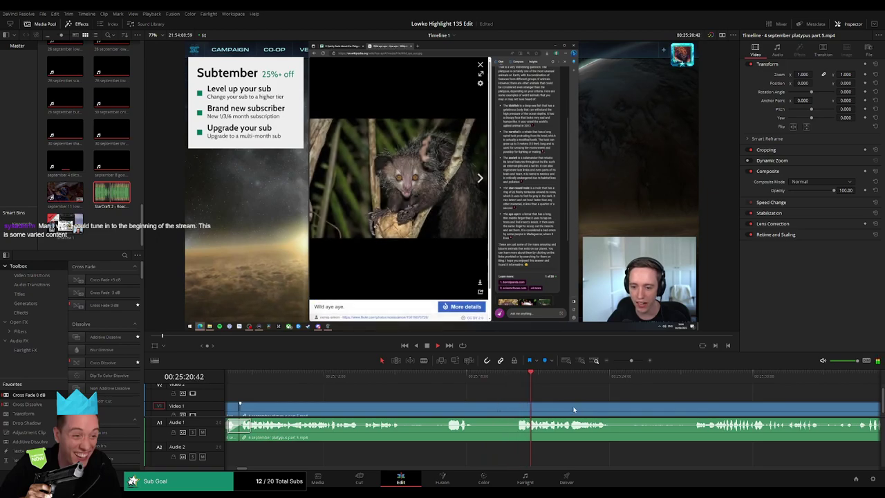
scroll(418, 396, right, 3)
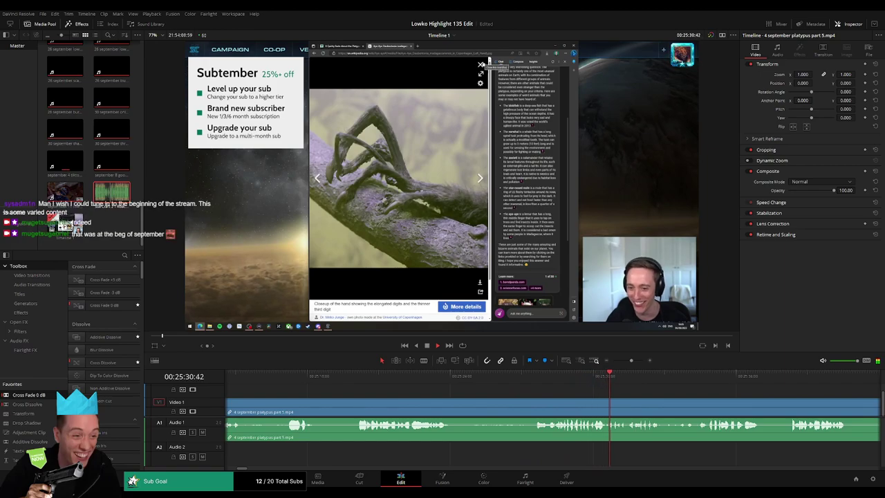
drag(708, 395, 477, 394)
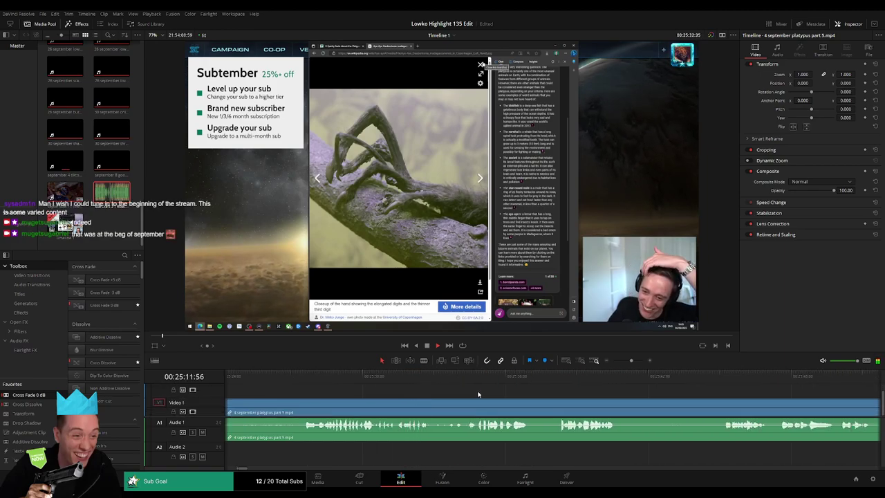
scroll(448, 390, right, 1)
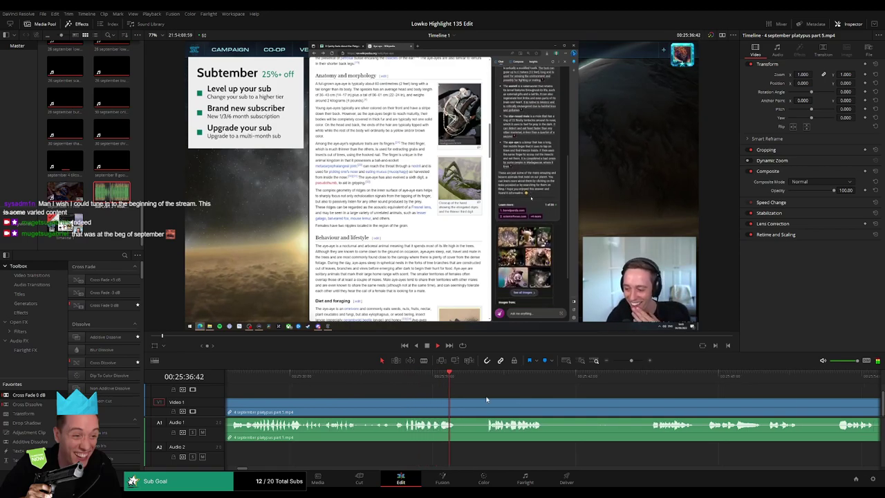
scroll(413, 390, right, 1)
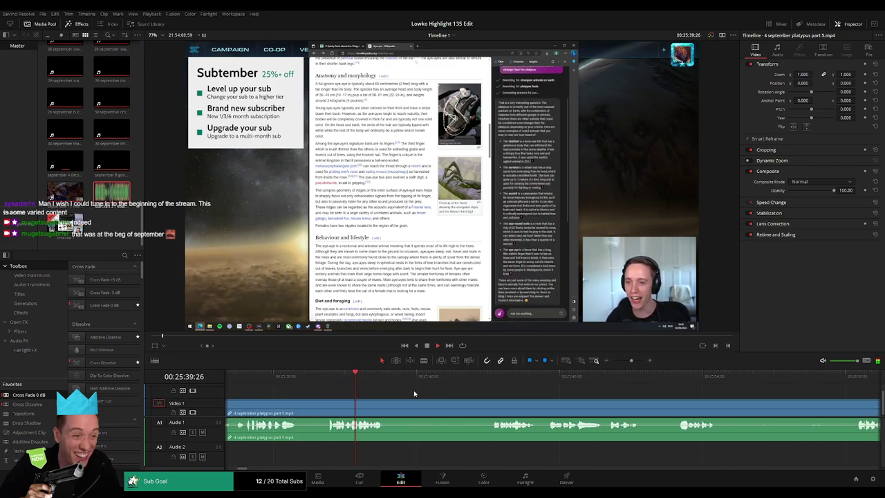
drag(382, 380, 478, 379)
key(b)
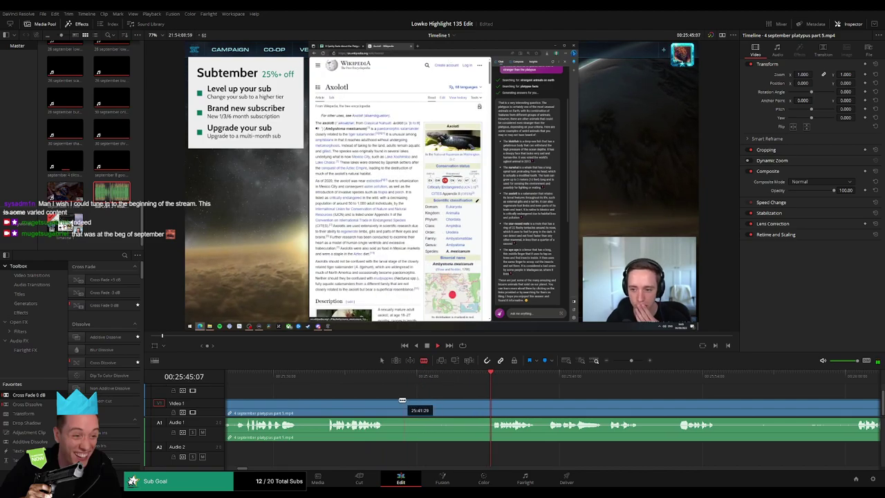
click(385, 404)
key(a)
click(472, 407)
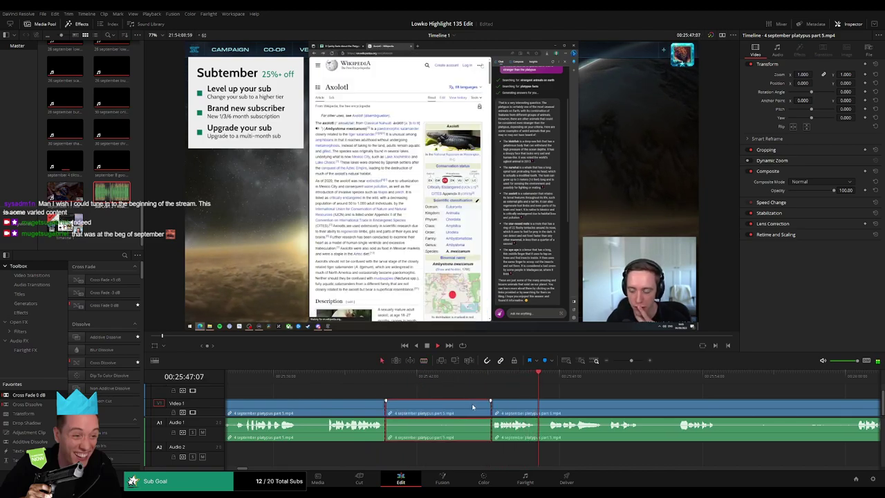
key(Delete)
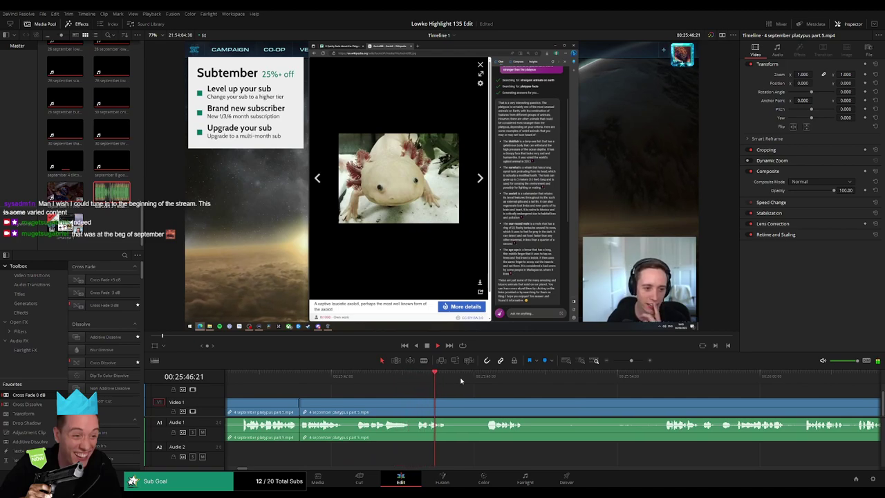
- Cut and ripple-delete the pause from about 25:47:02 to 25:48:30
click(481, 376)
key(b)
click(451, 401)
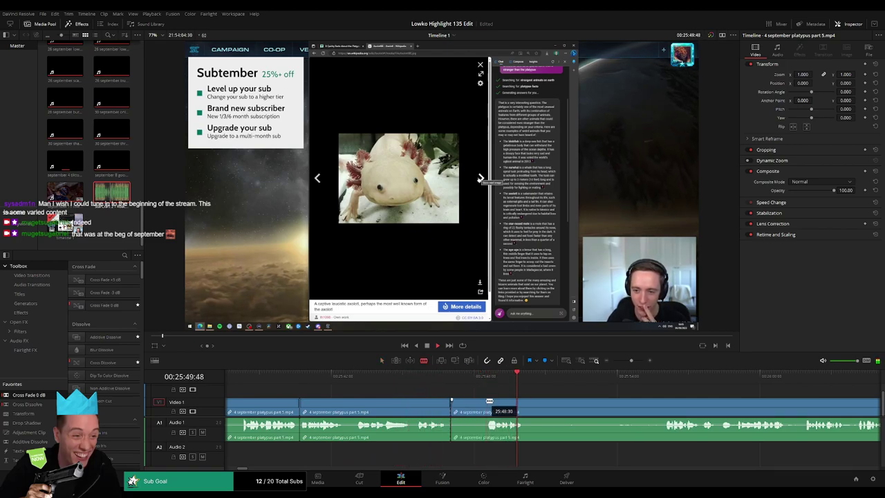
click(487, 401)
key(a)
click(471, 407)
key(Delete)
key(b)
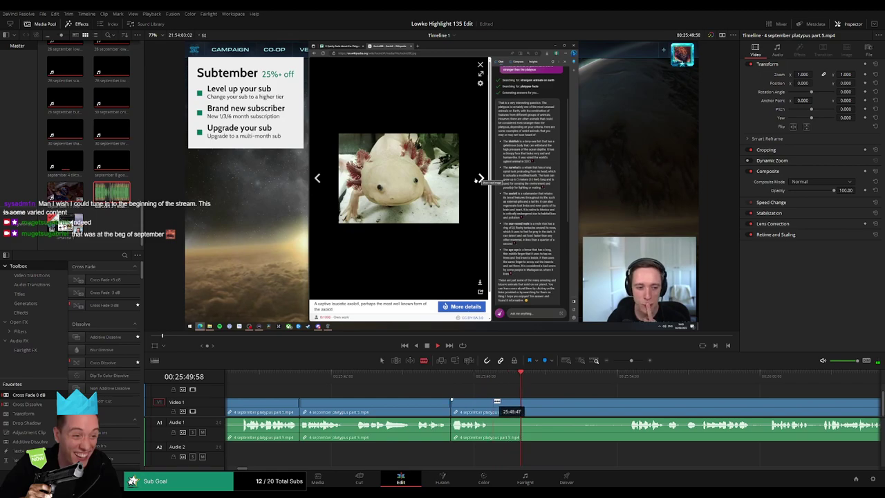
- Cut and ripple-delete the silent section from about 25:48:47 to 25:54:27 and add a Cross Fade 0 dB at the joint
click(621, 378)
click(514, 407)
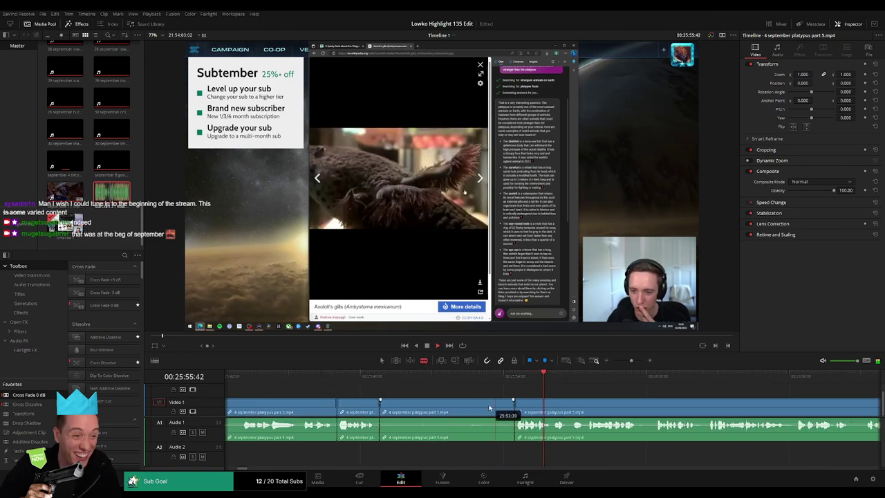
key(a)
click(487, 407)
key(Delete)
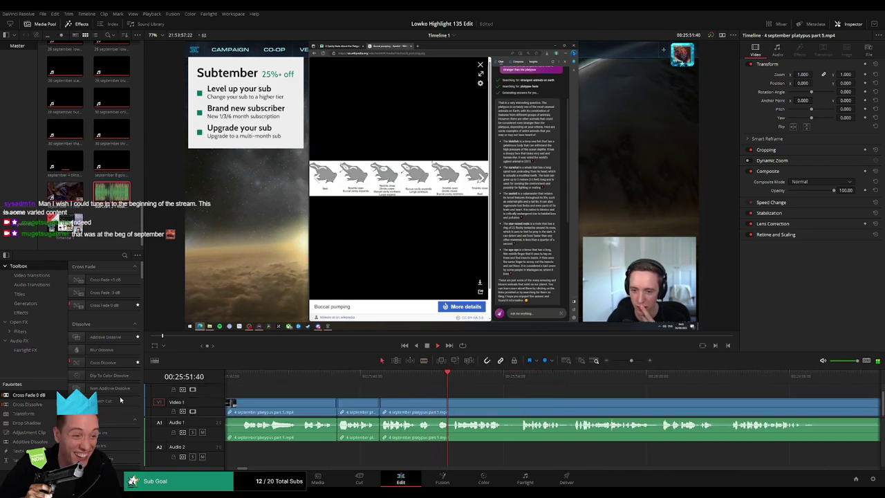
- Isolate and mute the word from about 25:51:54 to 25:52:16 and cover it with the StarCraft 2 Roach Quotes sound at volume -23
click(417, 378)
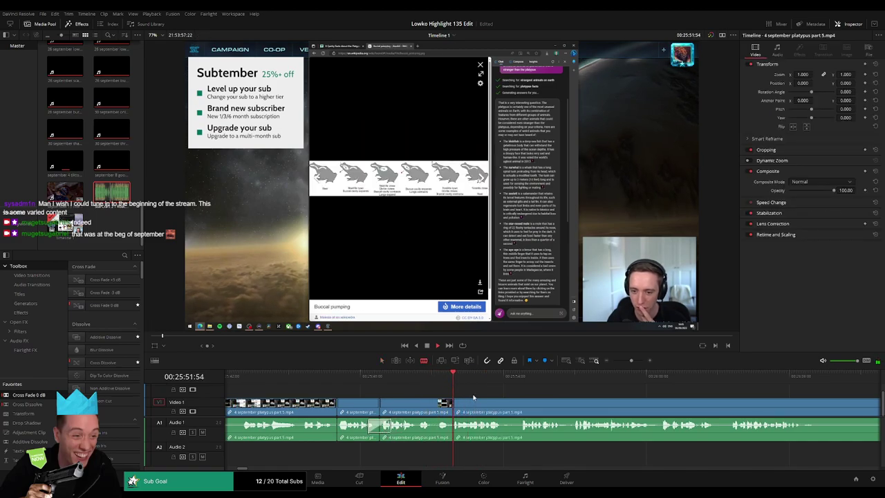
key(ctrl+b)
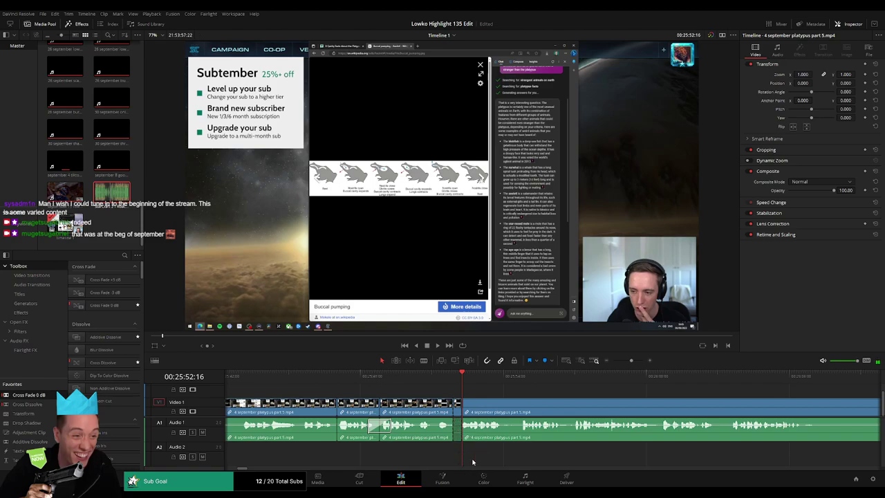
drag(123, 202, 457, 456)
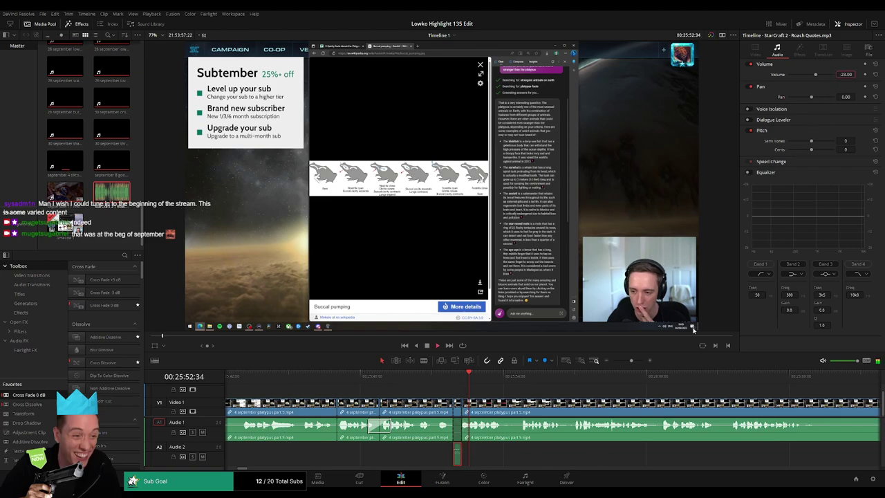
- Cut and ripple-delete the section from about 26:06:35 to 26:11:38 and add a Cross Fade 0 dB at the joint
click(530, 391)
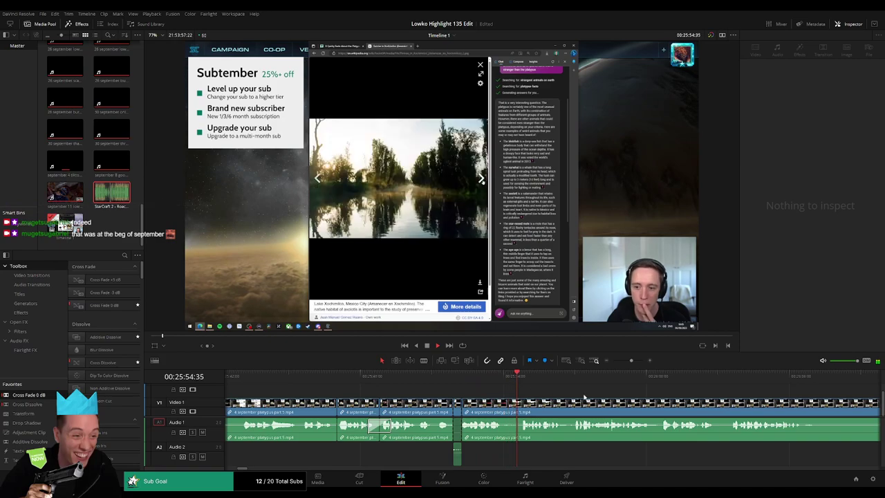
drag(584, 398, 452, 389)
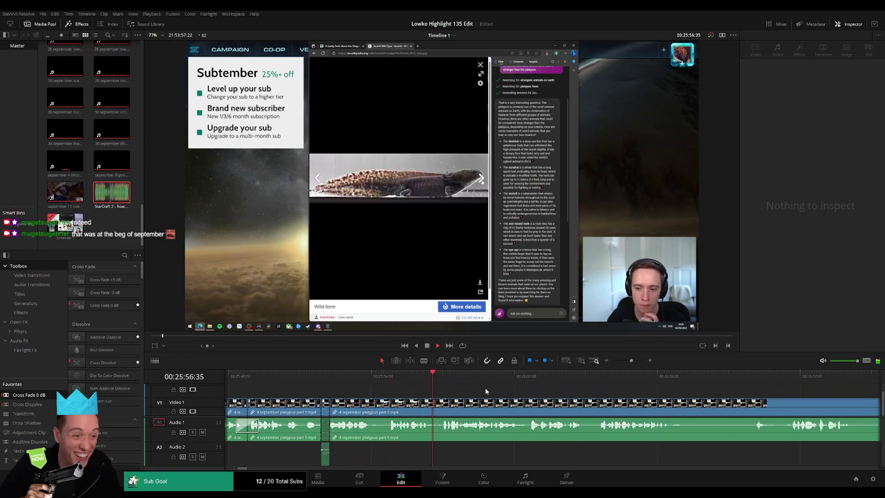
scroll(486, 391, right, 2)
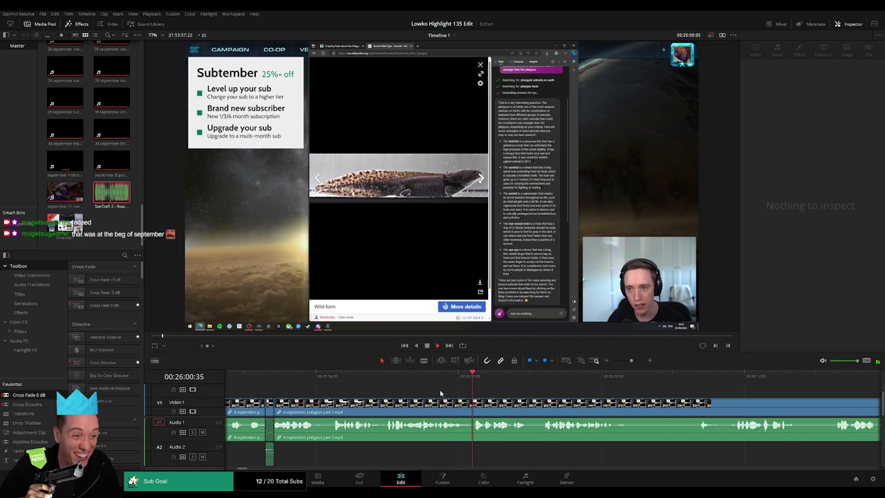
drag(573, 391, 481, 389)
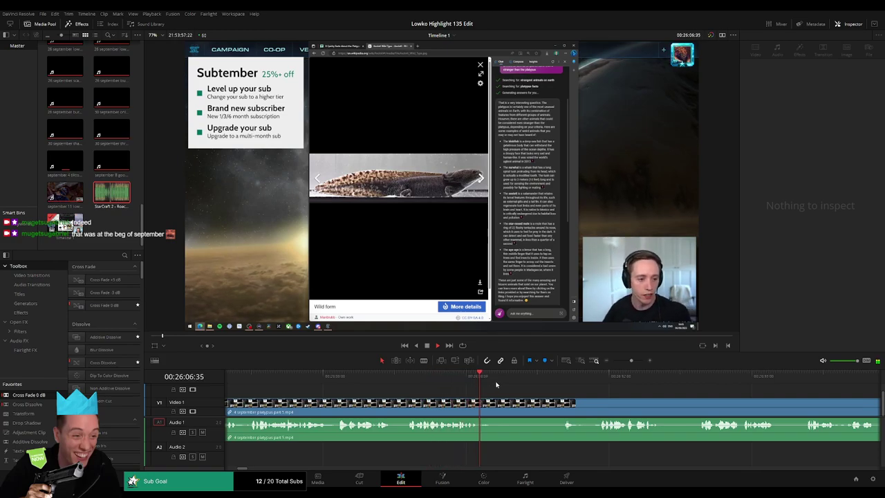
key(b)
click(480, 403)
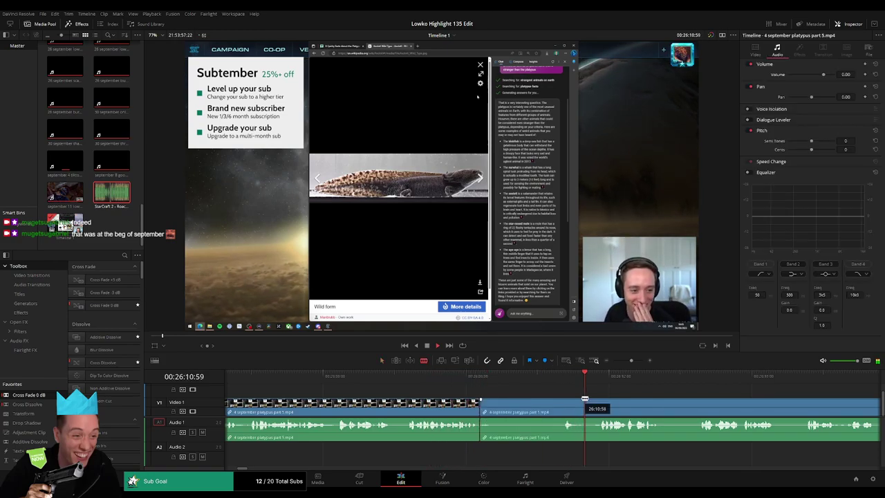
click(600, 403)
key(a)
click(569, 406)
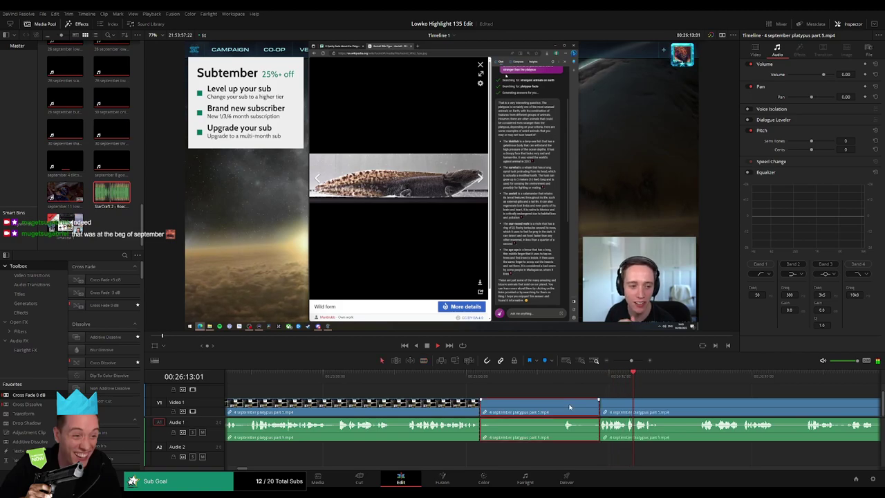
key(Delete)
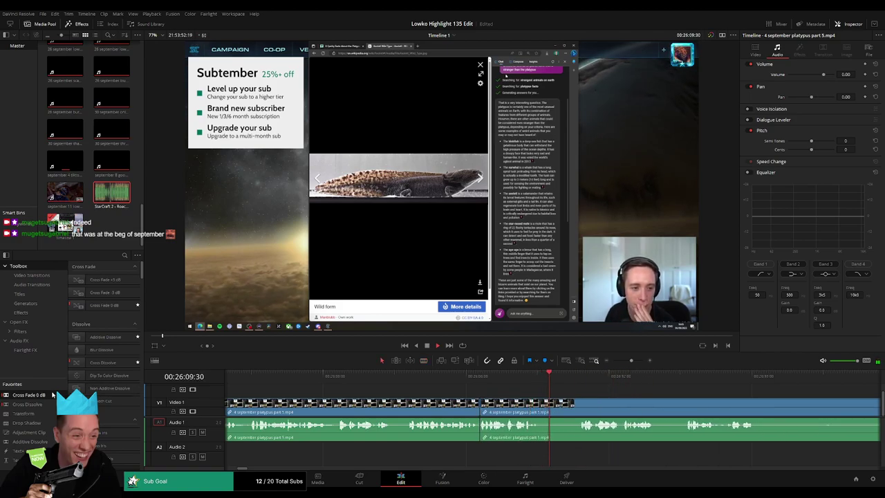
drag(483, 437, 483, 437)
- Cut and ripple-delete the section from about 26:09:10 to 26:23:42 and add a Cross Fade 0 dB at the joint
key(b)
click(541, 403)
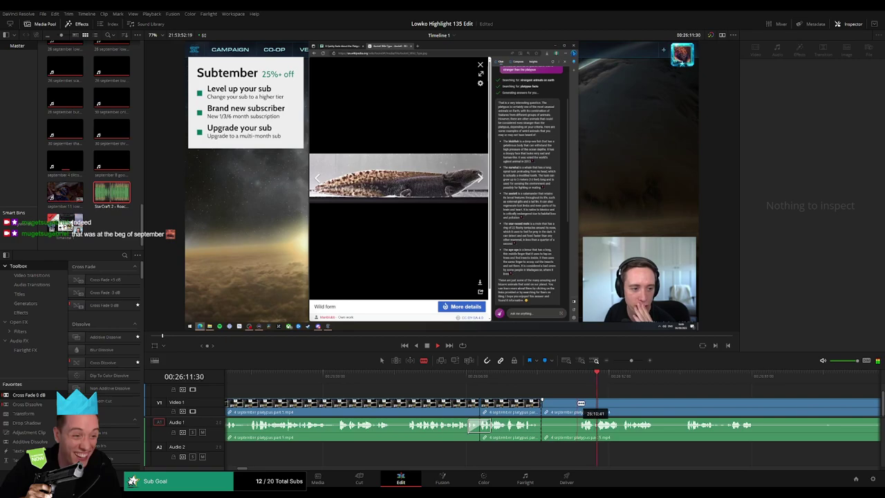
click(678, 379)
scroll(746, 397, right, 3)
click(663, 379)
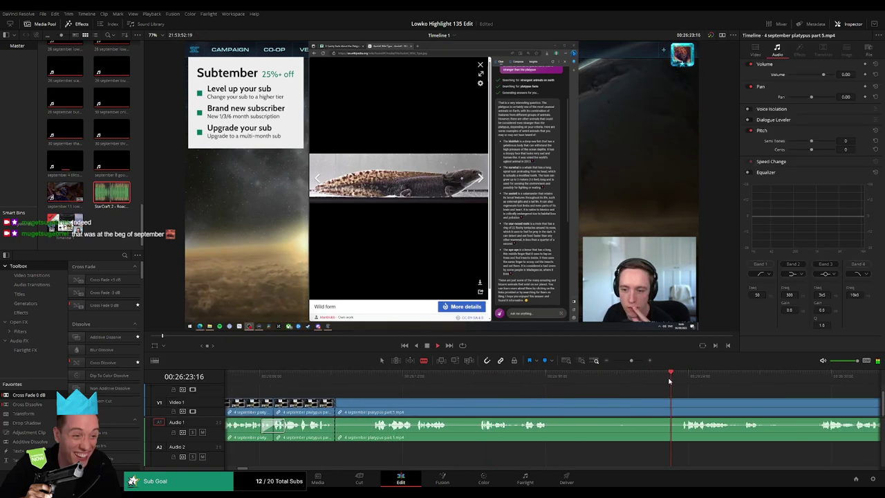
click(680, 408)
key(a)
click(624, 406)
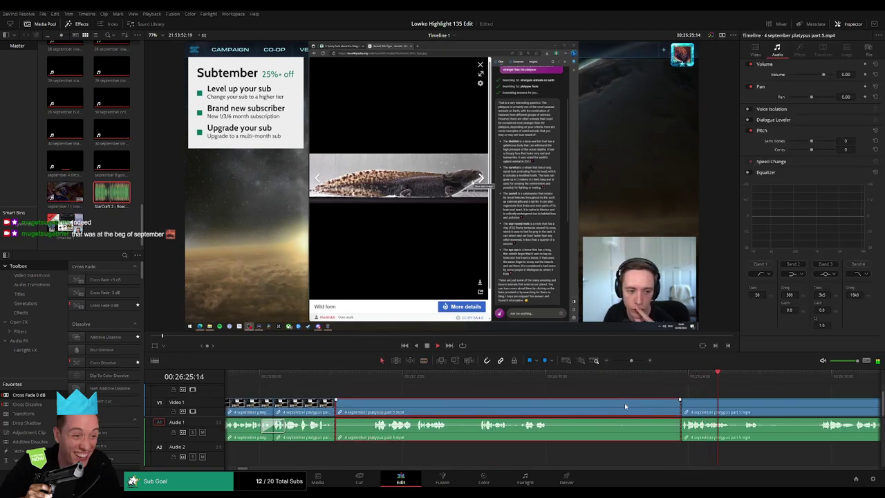
key(Delete)
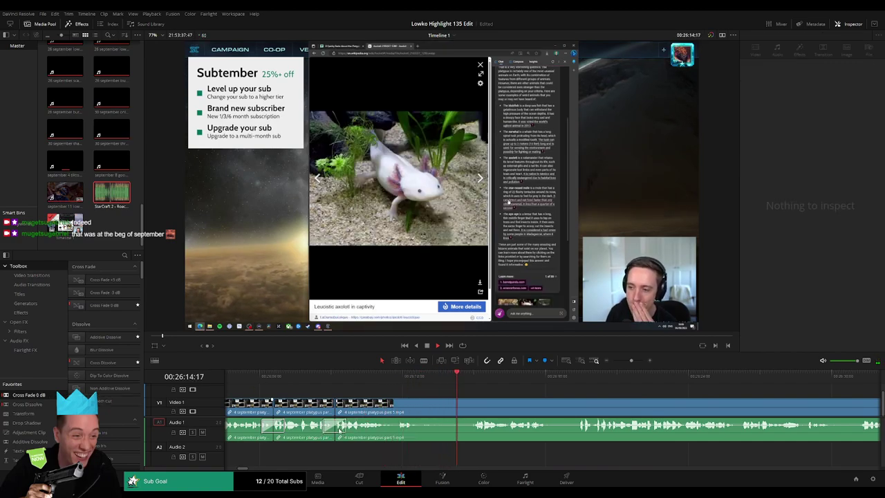
- Cut and ripple-delete the pause from about 26:13:40 to 26:15:04
key(b)
click(442, 412)
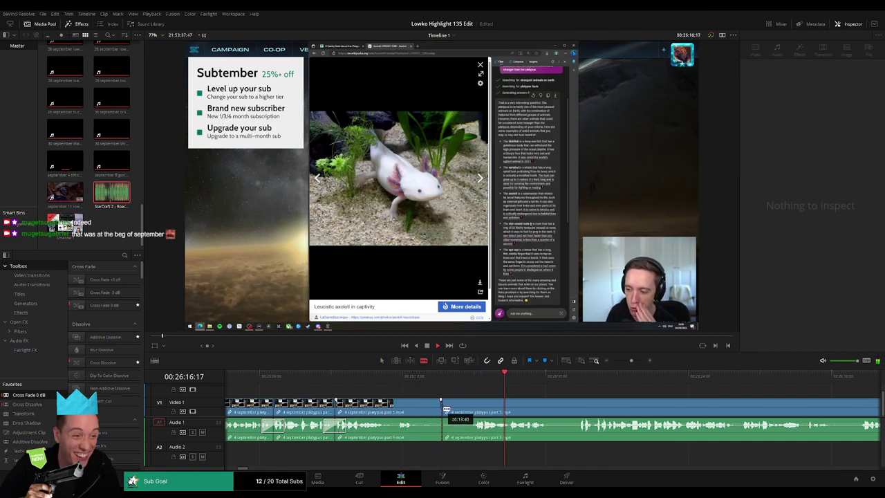
click(475, 408)
key(a)
click(467, 410)
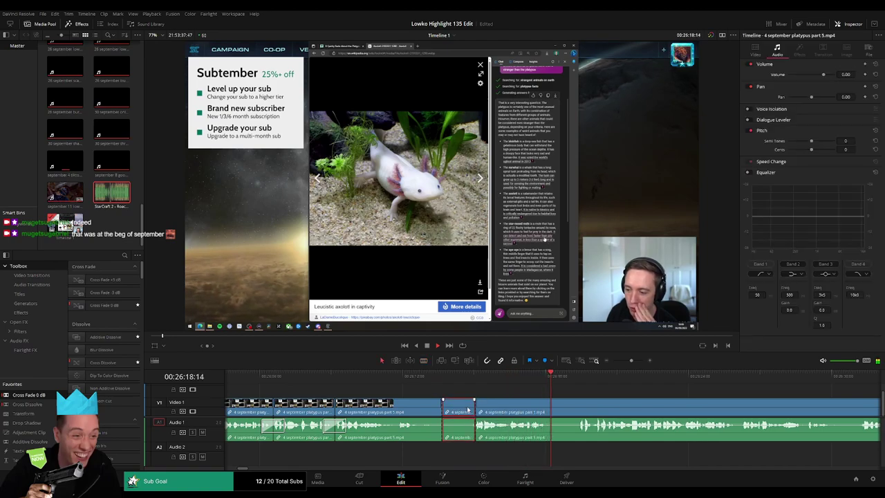
key(BackSpace)
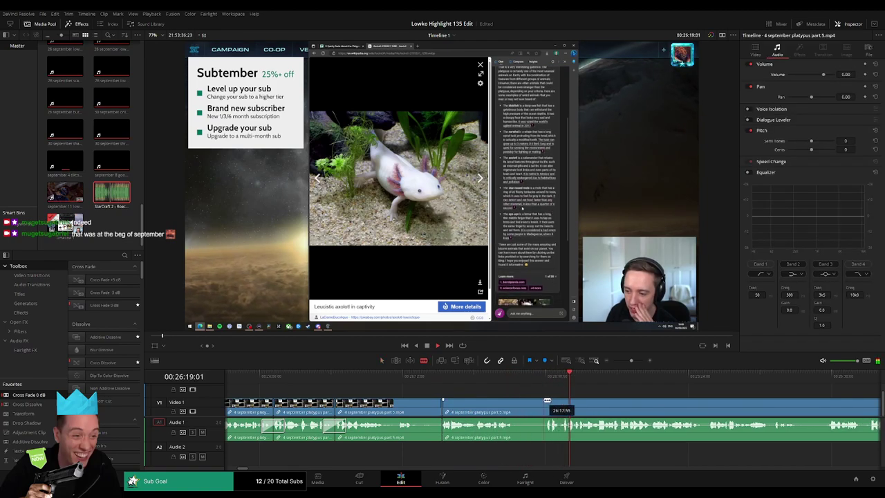
- Isolate and mute the word from about 26:15:44 to 26:16:04 and place the StarCraft 2 Roach Quotes sound under it, trimmed to match
click(474, 376)
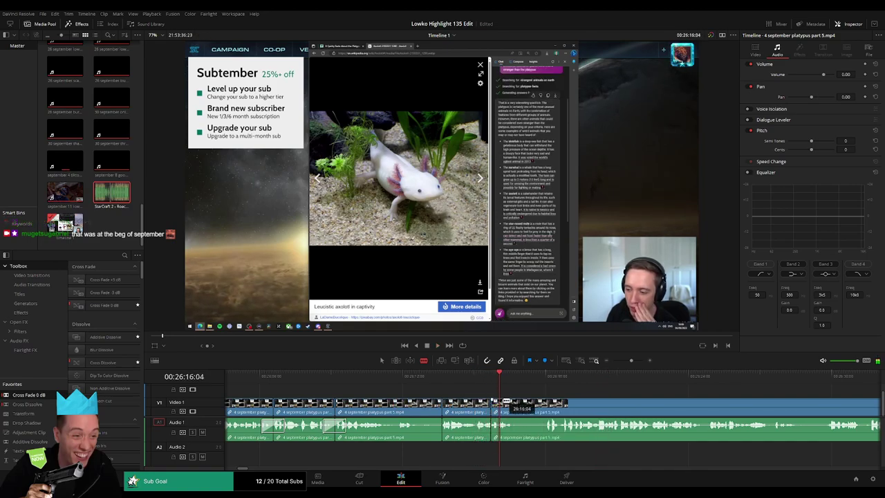
click(499, 407)
key(a)
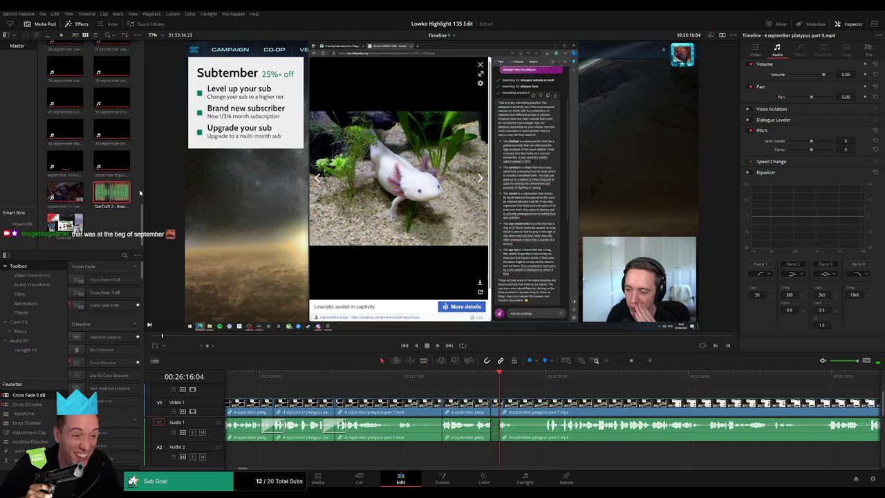
drag(121, 193, 511, 455)
scroll(533, 450, up, 3)
drag(576, 454, 552, 454)
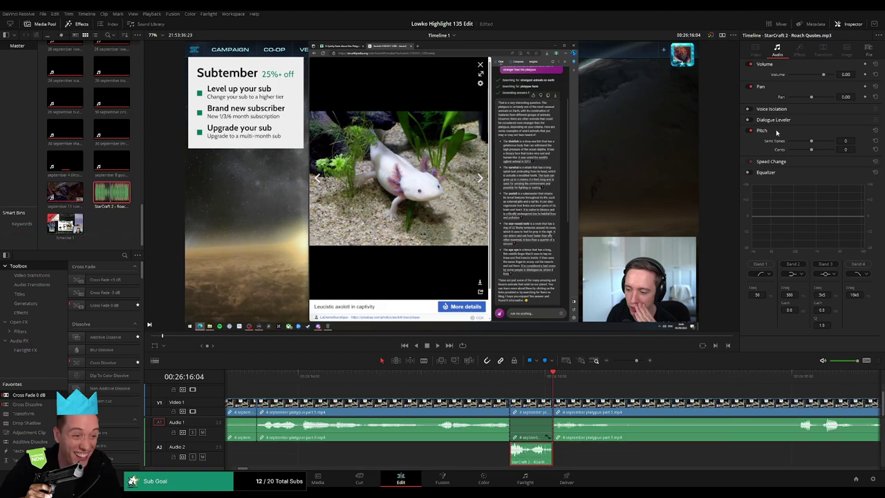
- Set the new Roach Quotes clip's volume to -23 and play on from there
click(854, 73)
text(-23)
key(Return)
key(space)
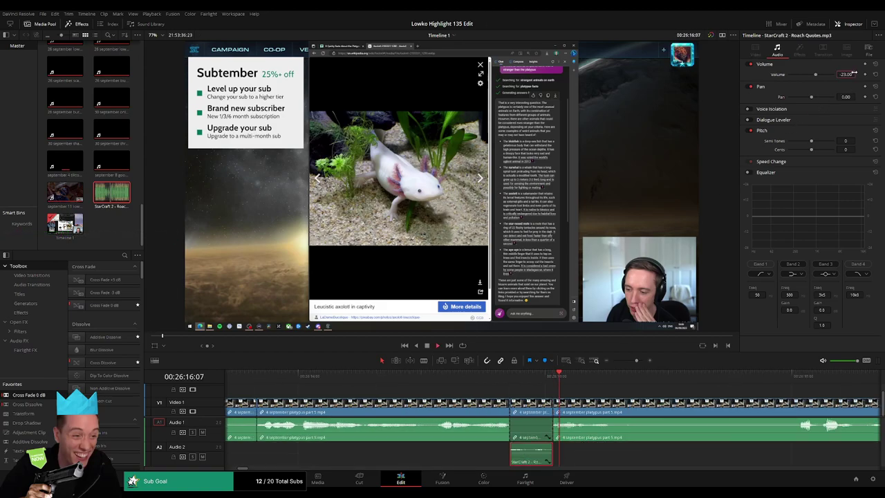
- Cut and ripple-delete the short pause at about 26:17 after the Roach sound
scroll(626, 381, down, 5)
click(590, 385)
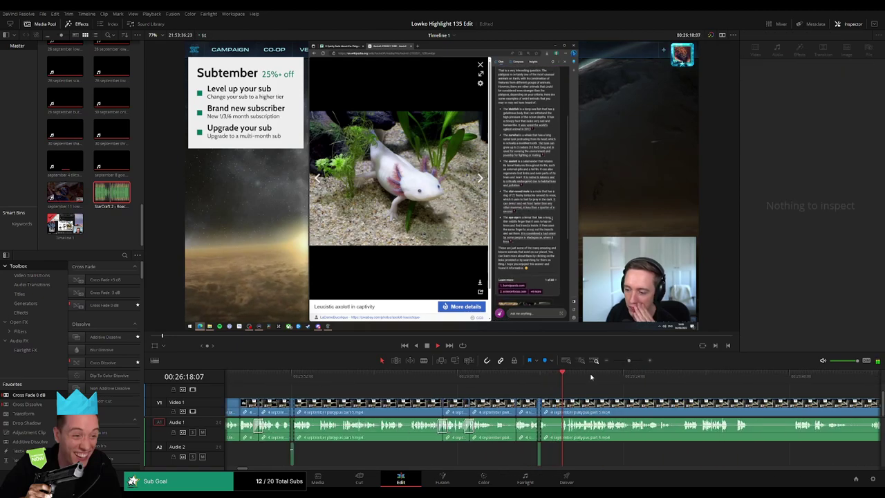
key(b)
click(557, 411)
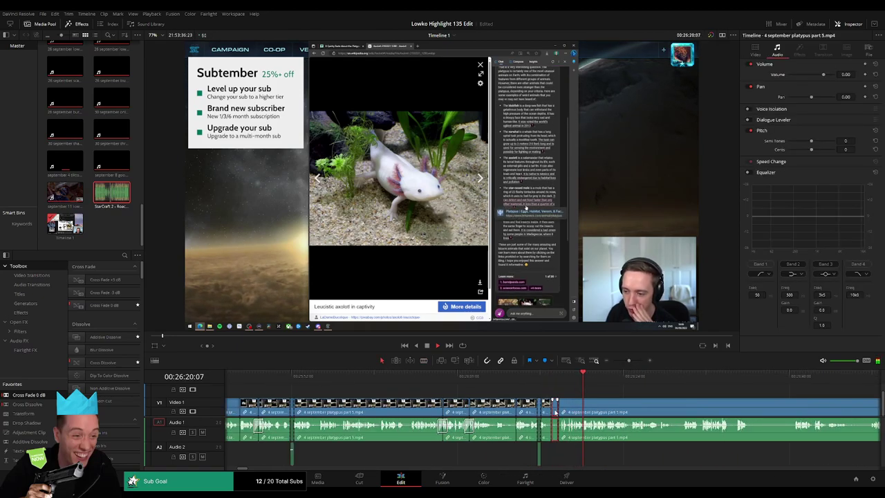
key(Delete)
- Review the Britannica platypus footage up to about 26:31 and split the clip at about 26:28:14, just before the speech resumes
drag(643, 403, 457, 393)
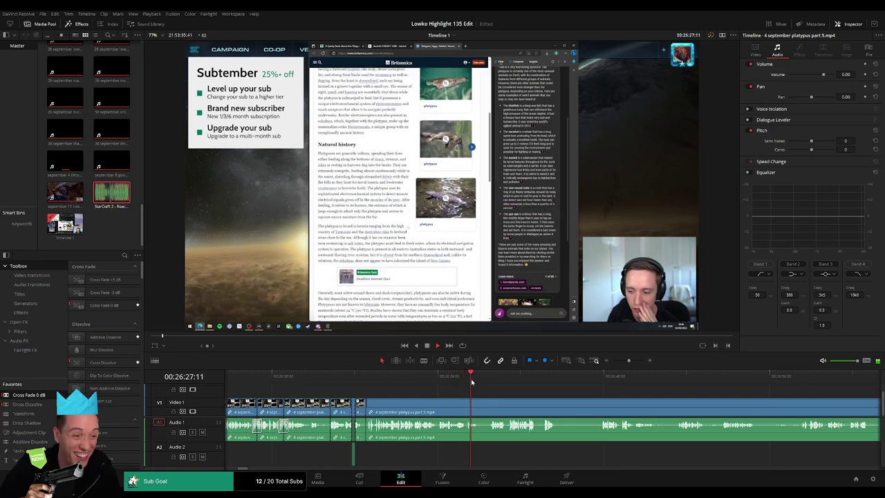
drag(477, 380, 491, 380)
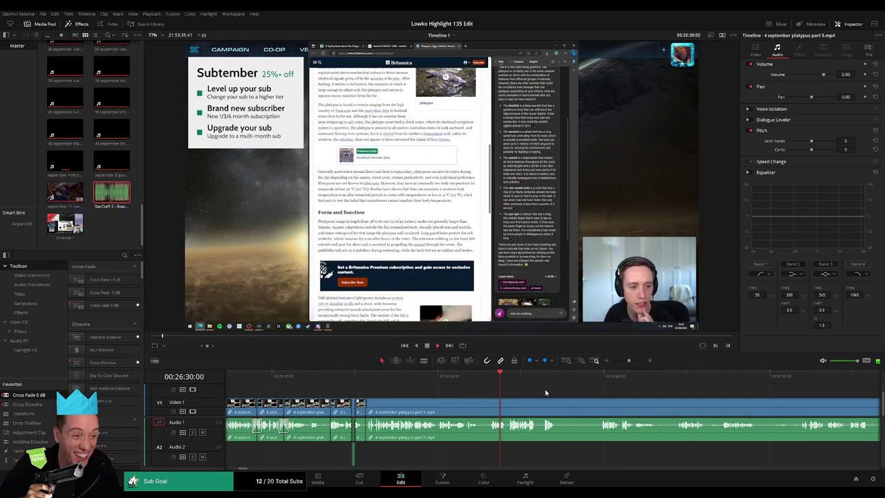
drag(545, 393, 457, 389)
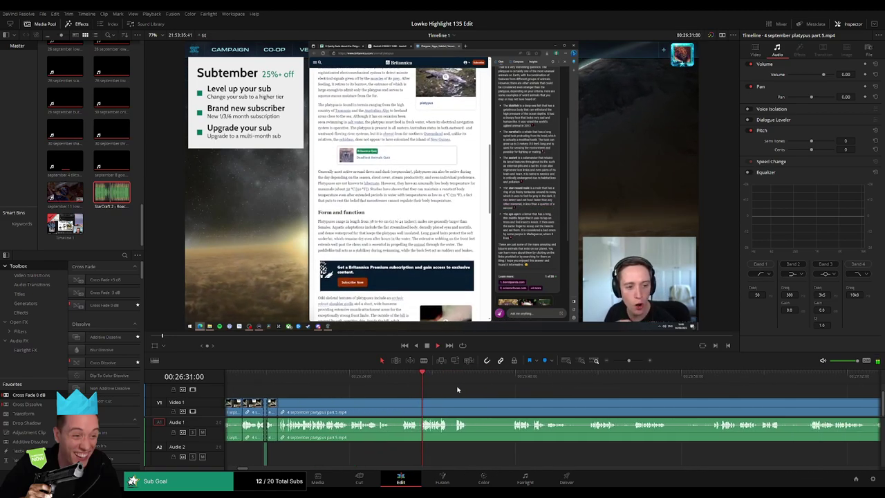
click(381, 378)
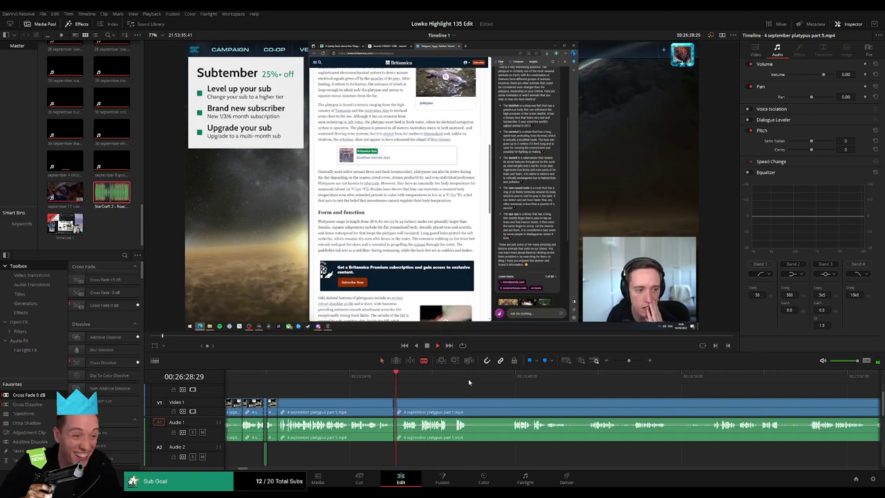
- Skim the rest of the 4 september platypus part 5 footage and examine the start of the butter part 6 clip at about 32:49
click(514, 380)
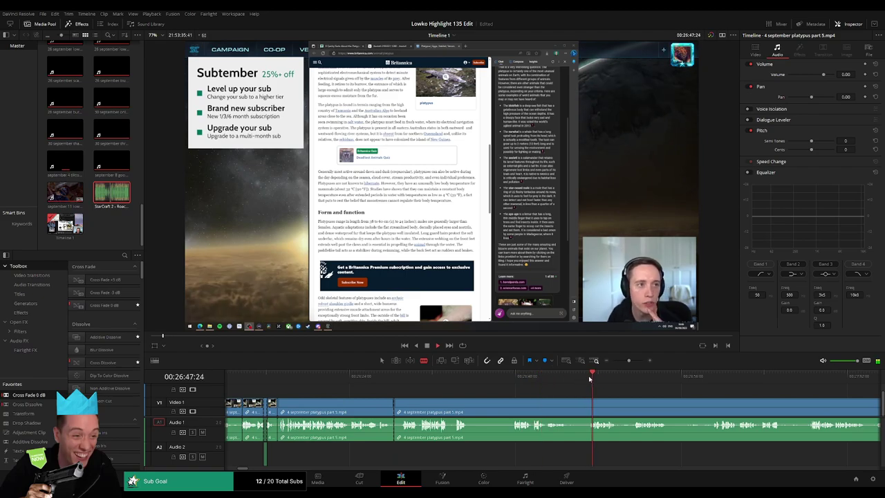
click(630, 378)
click(738, 378)
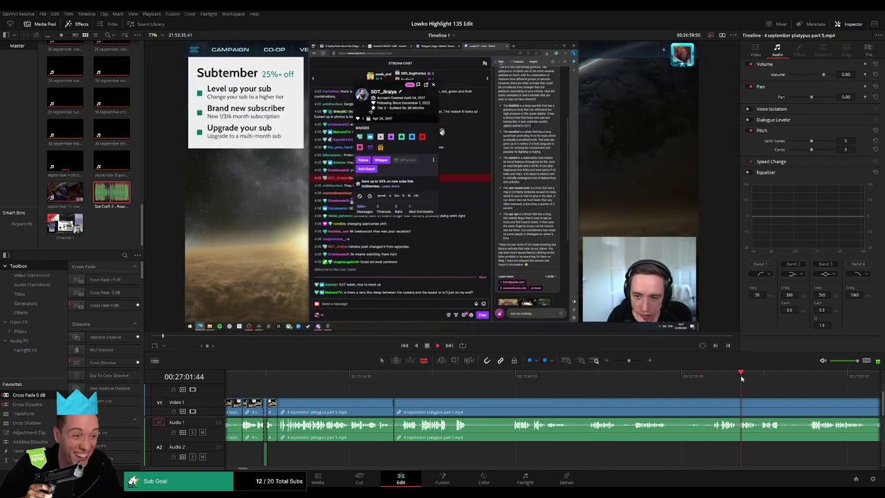
drag(627, 361, 624, 361)
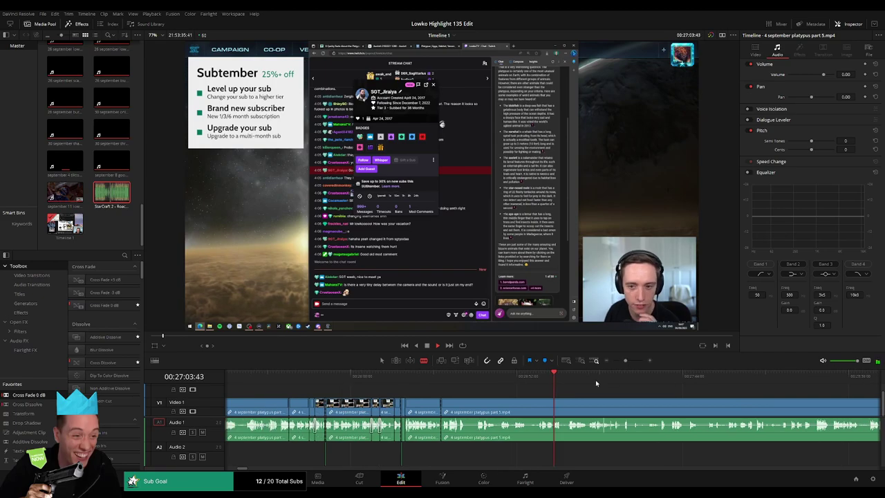
click(600, 377)
click(672, 376)
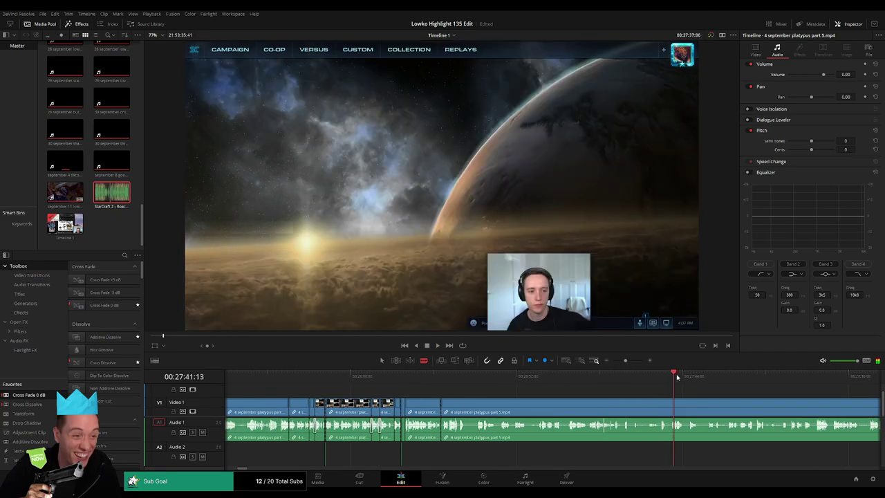
click(814, 376)
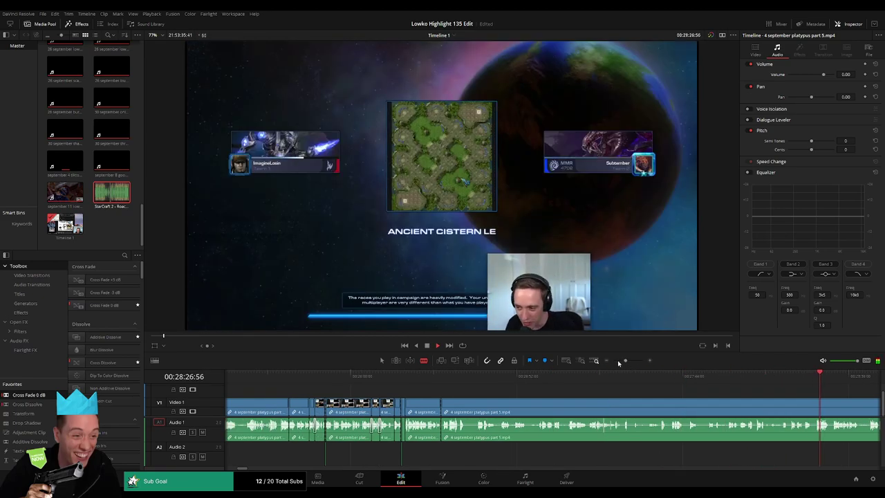
click(614, 360)
click(354, 379)
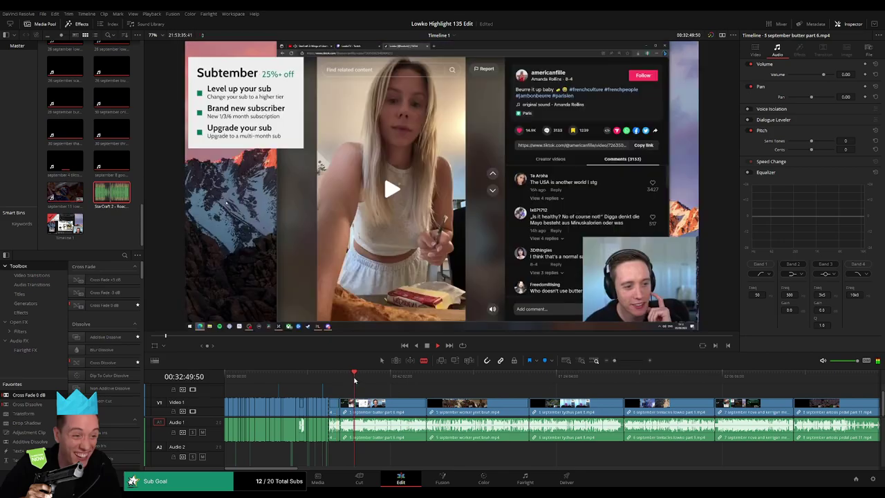
- Ripple-delete the remaining 4 september platypus part 5 footage just before the butter part 6 clip
key(Delete)
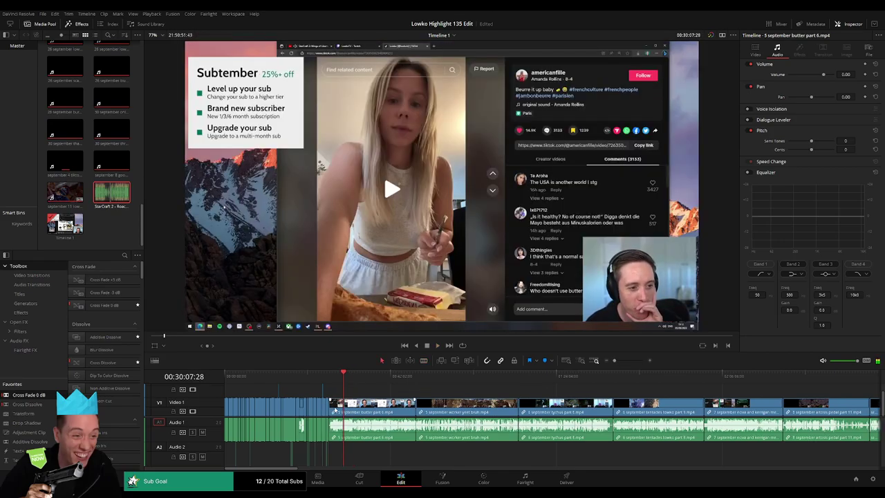
- Play back short stretches of the butter part 6 clip, working backwards from about 28:06 to about 27:47, to find where the topic begins
drag(614, 360, 624, 361)
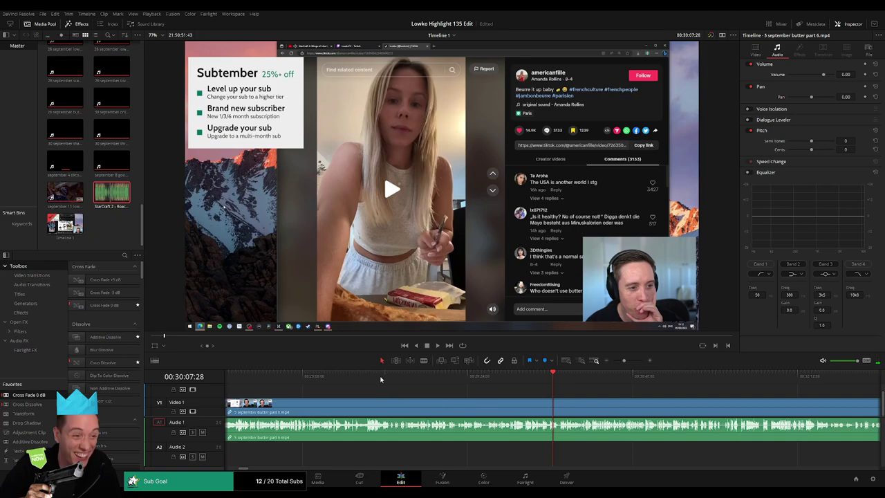
drag(381, 379, 312, 378)
drag(364, 384, 516, 384)
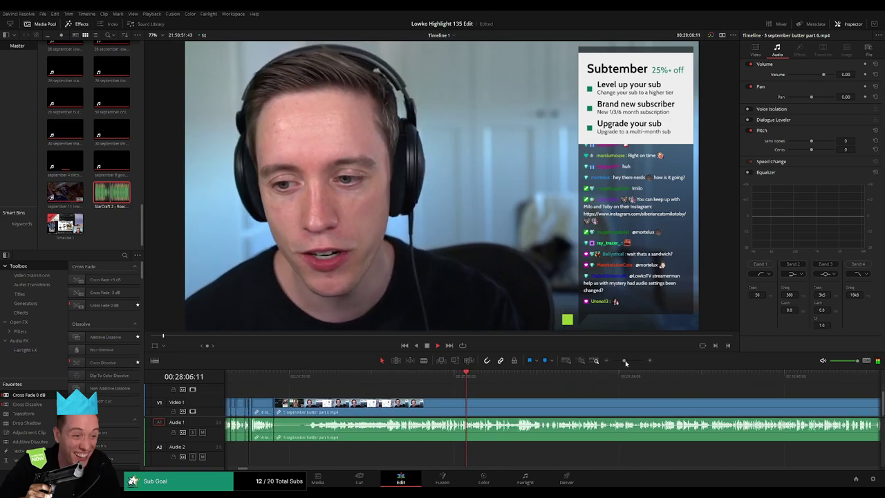
drag(625, 362, 626, 358)
click(508, 379)
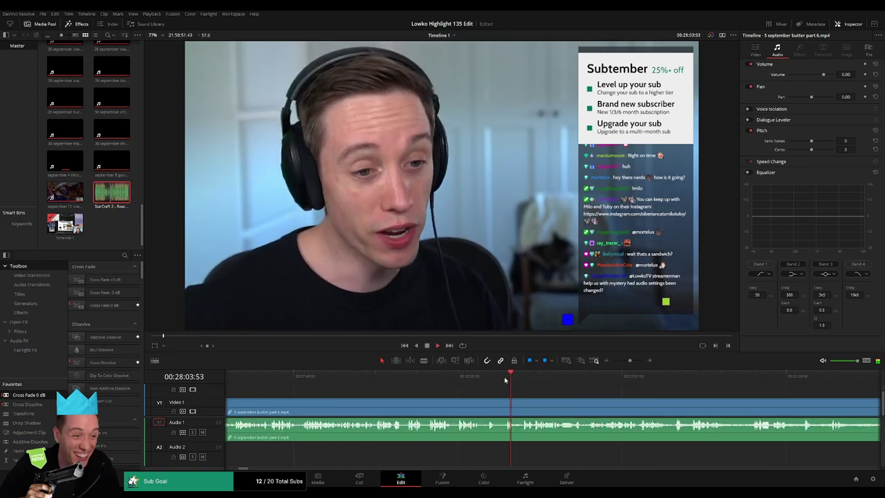
click(477, 379)
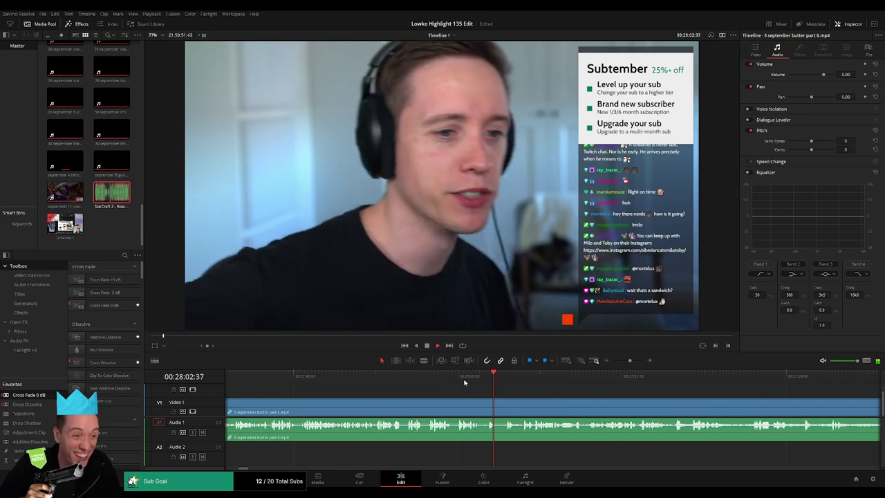
click(463, 382)
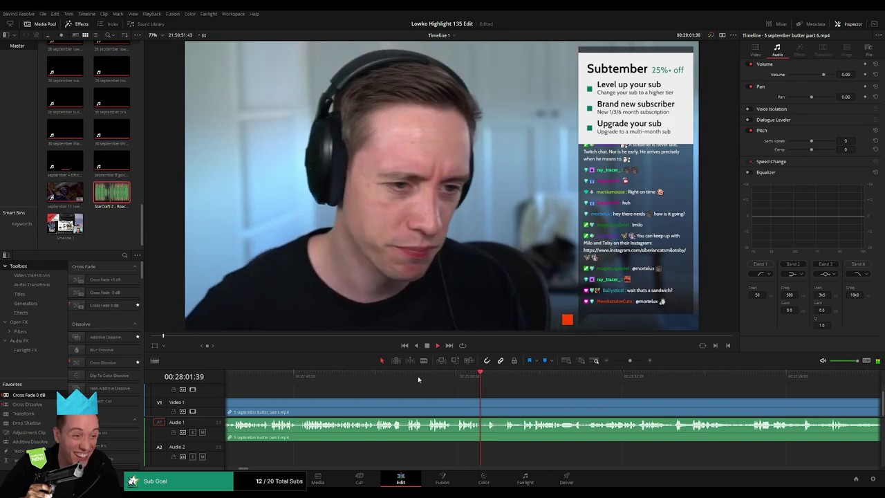
click(417, 379)
click(408, 379)
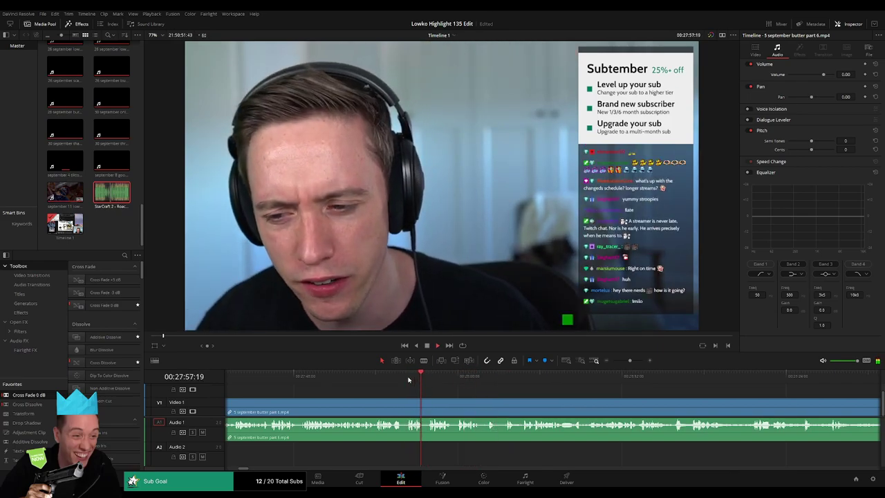
click(377, 379)
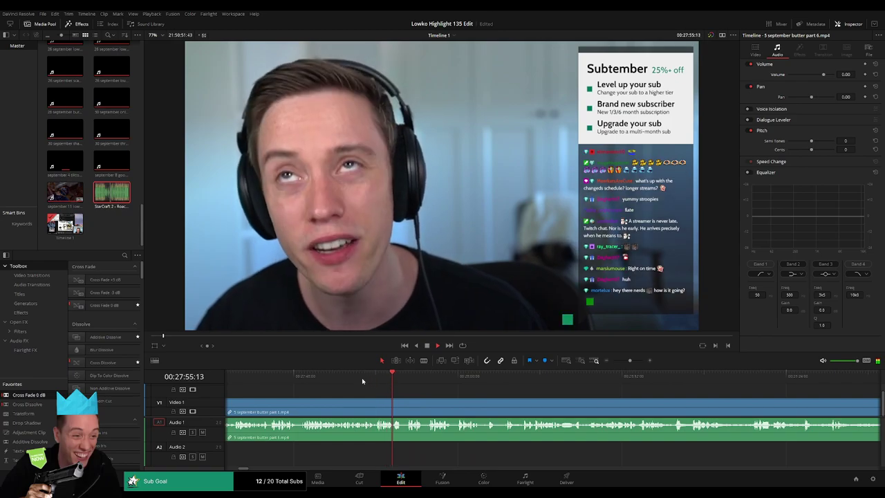
click(293, 379)
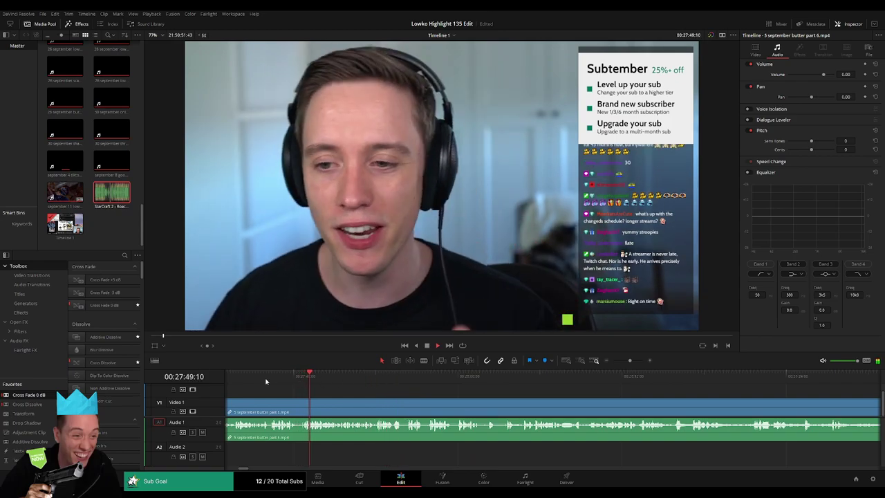
click(266, 379)
drag(336, 395, 505, 397)
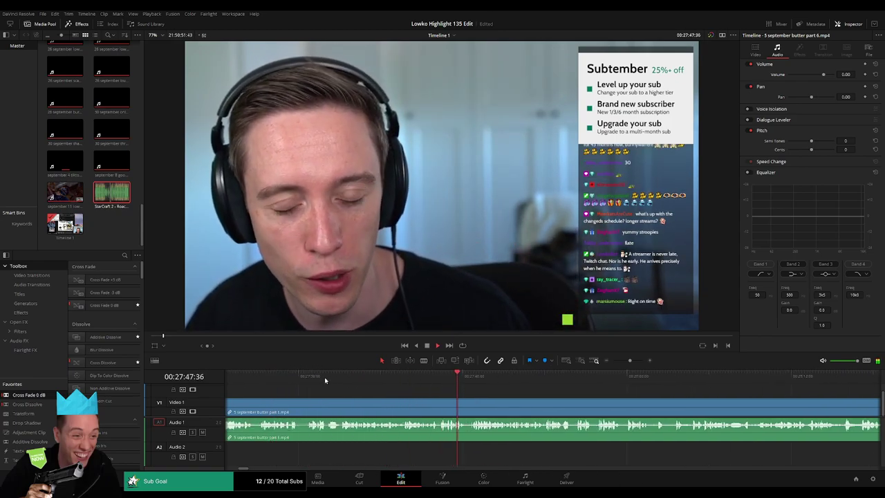
- Split the 5 september butter part 6 clip at about 28:04 and ripple delete the section before the cut
click(616, 377)
drag(564, 391, 478, 391)
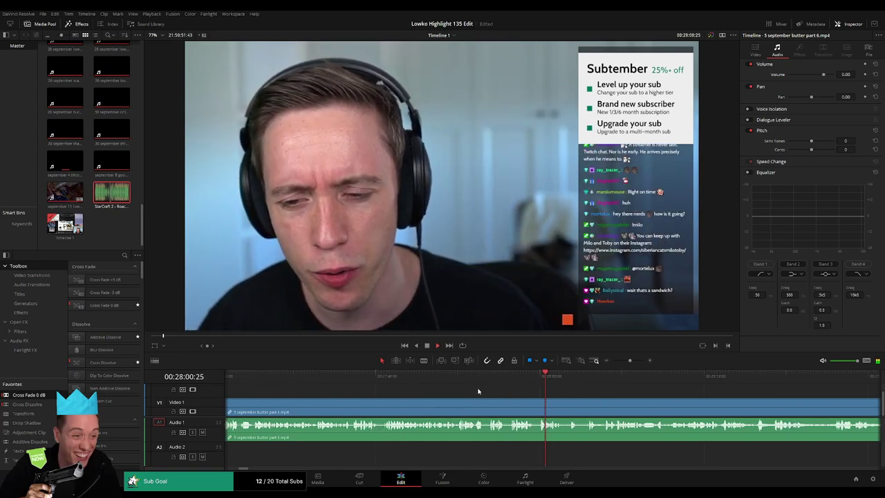
scroll(478, 391, right, 2)
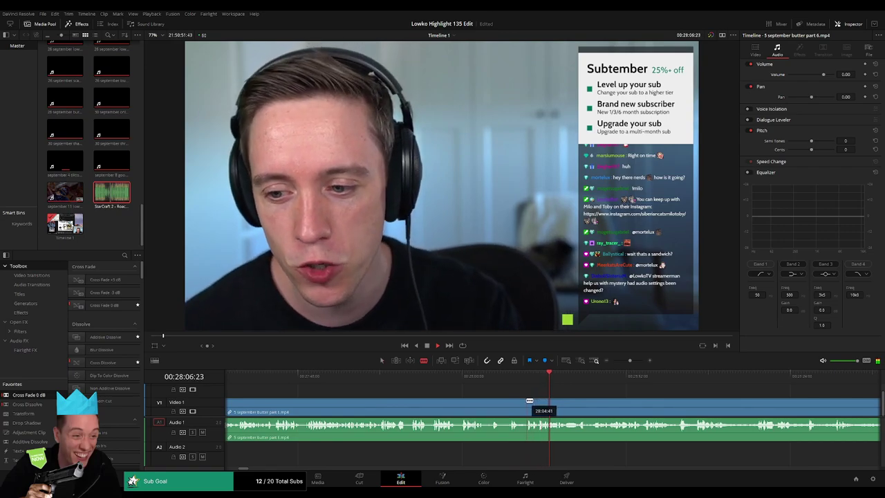
click(528, 401)
key(a)
click(504, 403)
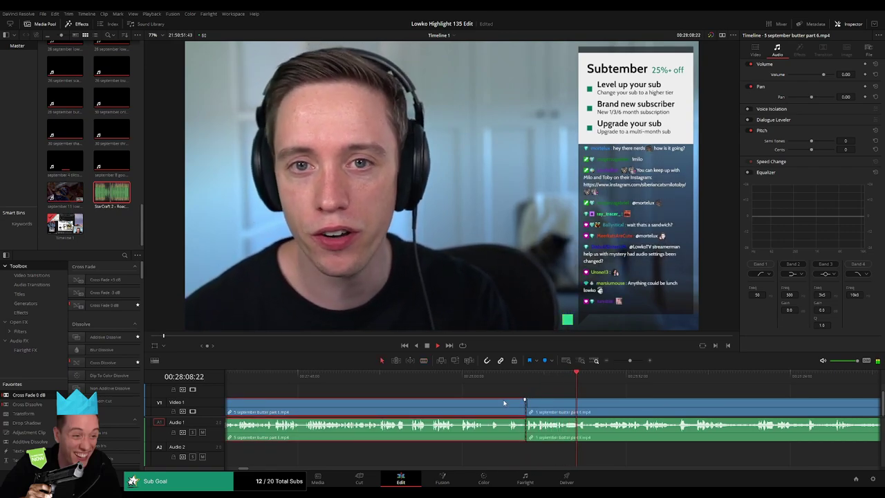
key(Delete)
- Skim the 5 september butter part 6 clip from about 26:33 to 28:03 to find where the next usable segment begins
drag(679, 405, 503, 403)
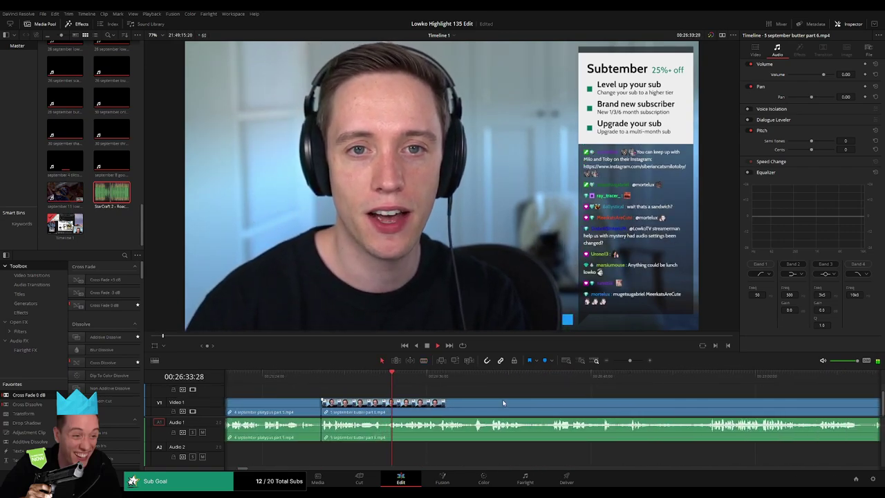
mouse_move(630, 361)
mouse_down()
mouse_move(612, 362)
mouse_move(628, 363)
mouse_up()
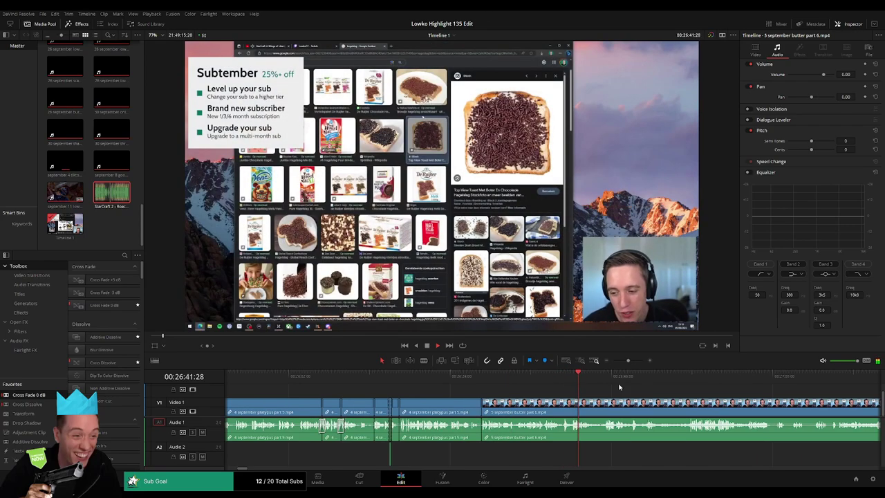
drag(538, 399, 395, 400)
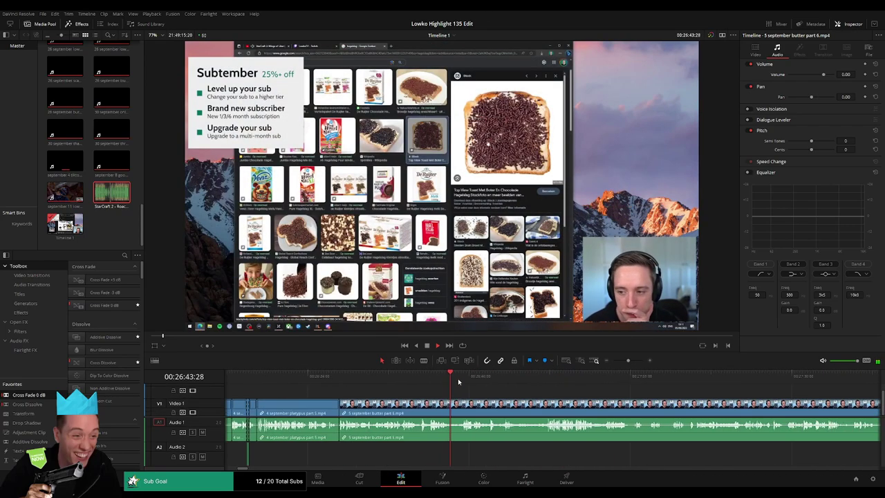
click(464, 376)
click(573, 376)
click(602, 376)
click(677, 376)
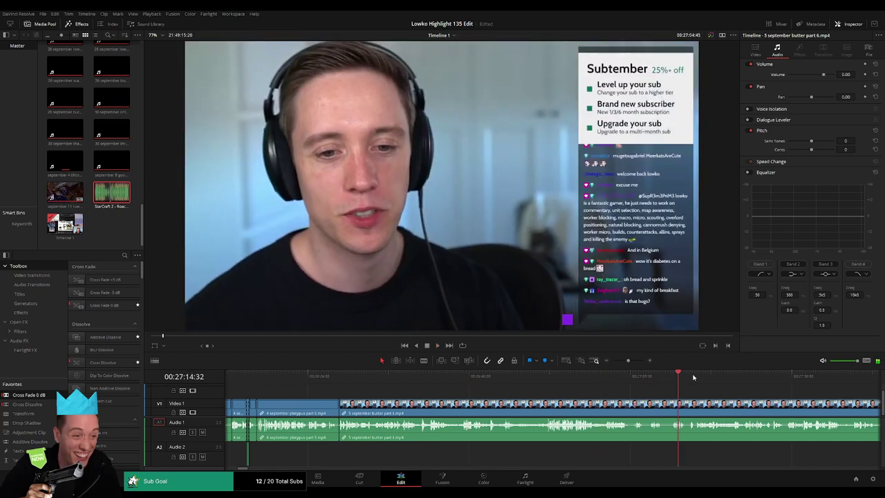
click(815, 376)
drag(741, 390, 412, 389)
click(555, 377)
drag(567, 377, 712, 383)
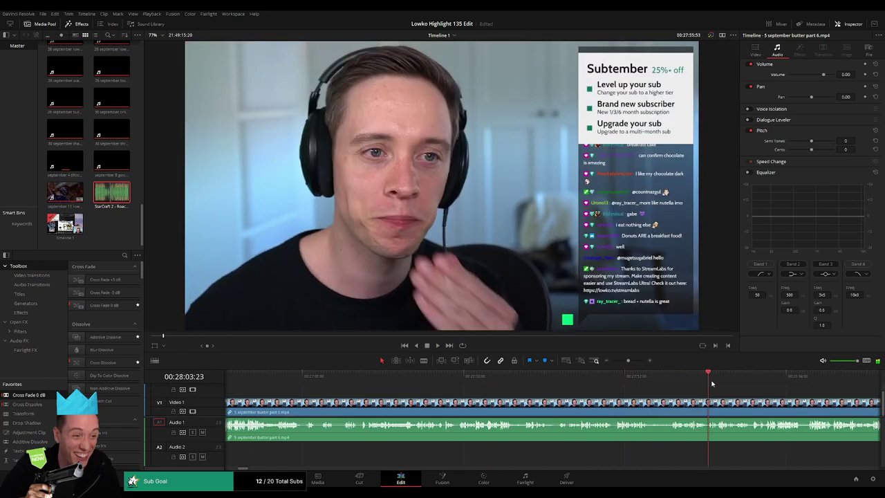
key(space)
- Split the butter clip at about 27:58, just before the speech resumes, and ripple delete the section before the cut
drag(810, 390, 523, 383)
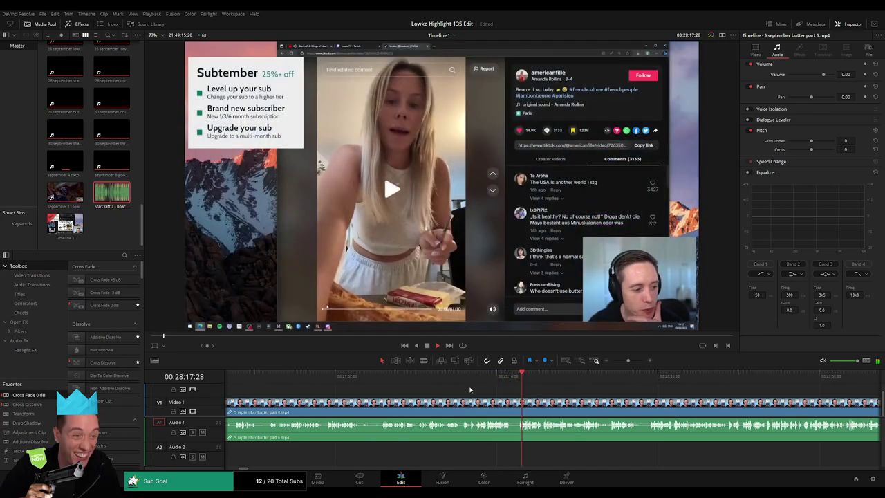
click(381, 376)
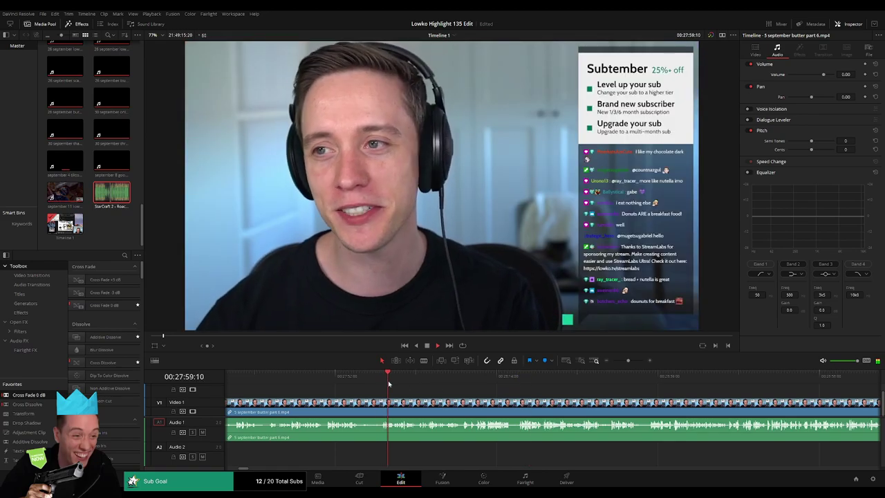
click(381, 404)
key(a)
click(366, 404)
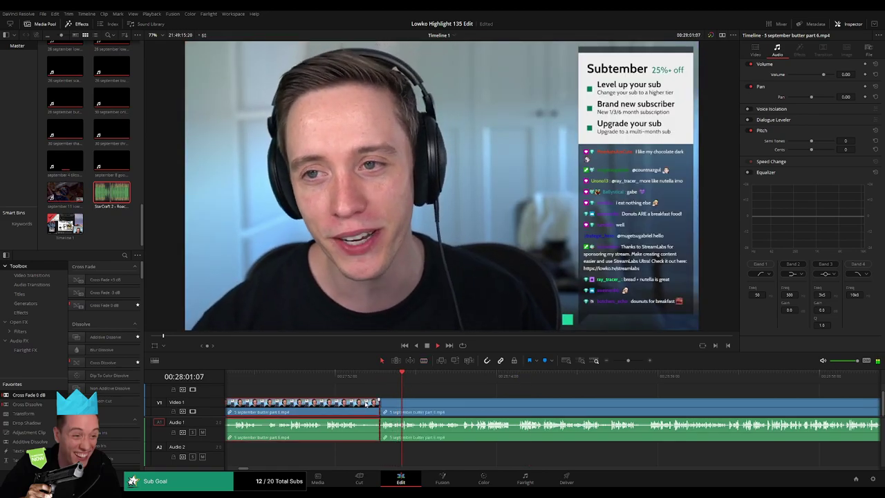
key(Delete)
- Cut out and ripple delete the short section of about one second around 26:41 in the butter clip
drag(592, 396, 399, 390)
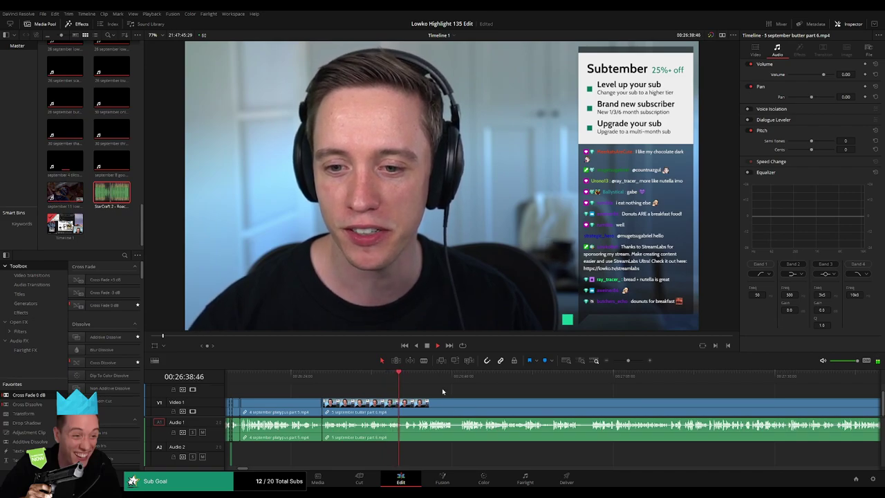
scroll(449, 392, right, 2)
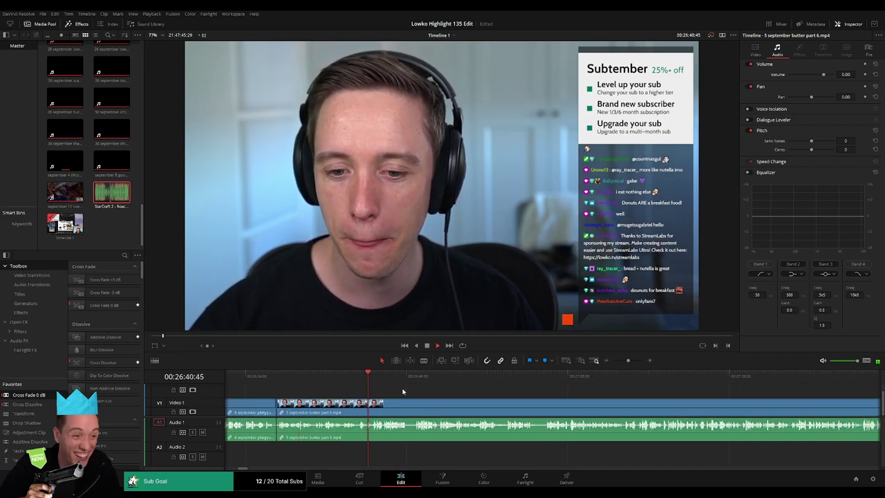
drag(627, 360, 632, 361)
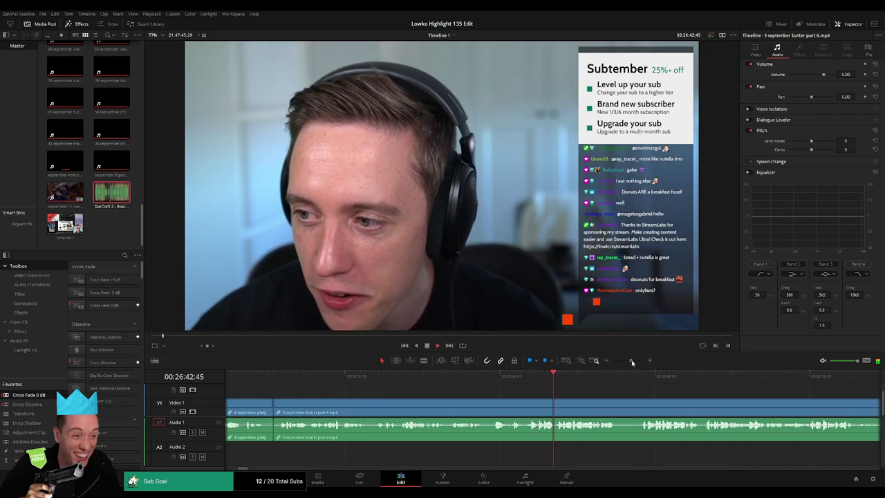
click(423, 380)
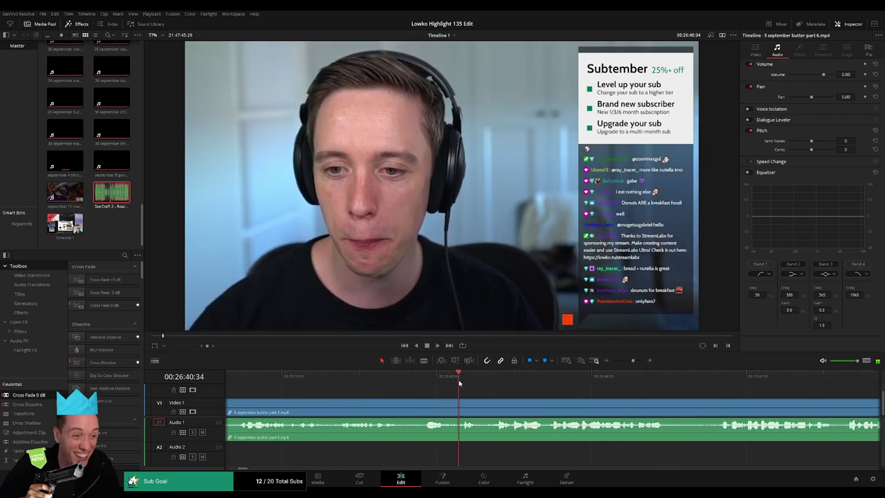
key(b)
click(450, 405)
click(492, 404)
key(a)
click(470, 406)
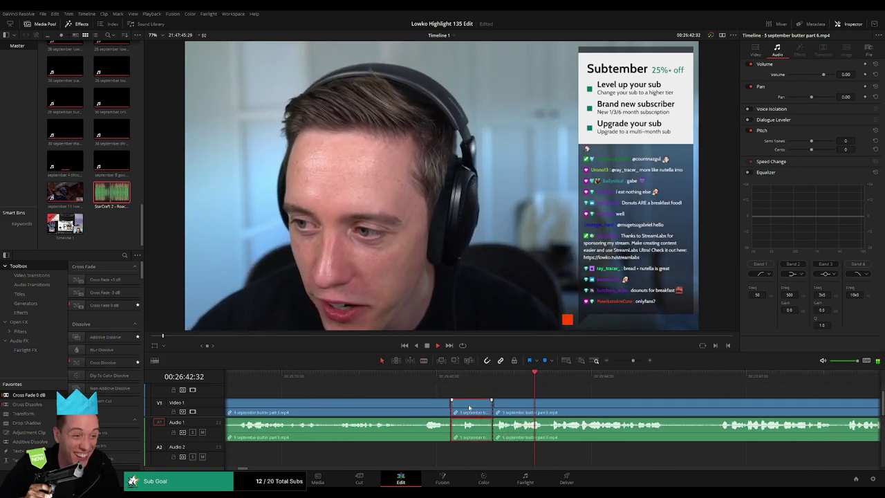
key(Delete)
- Ripple delete the silent stretch from about 26:45 to 26:46 and add an audio cross fade over the join
drag(587, 395, 440, 390)
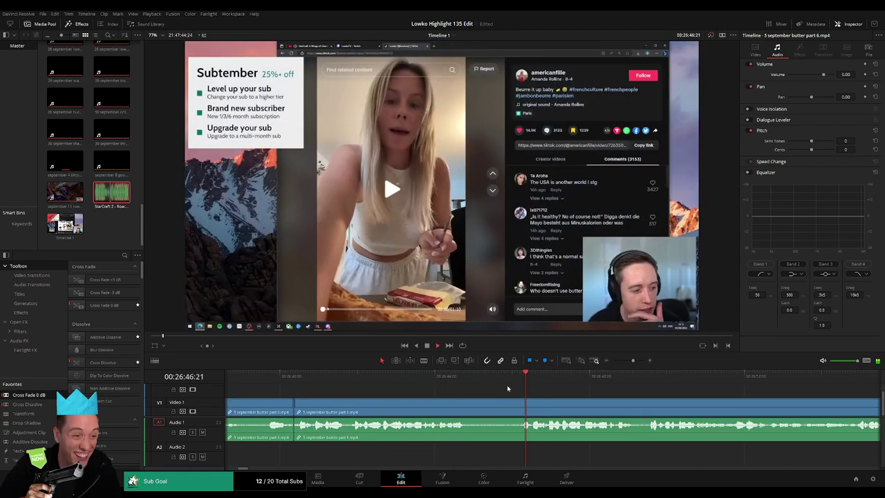
click(468, 400)
click(521, 400)
key(a)
click(495, 406)
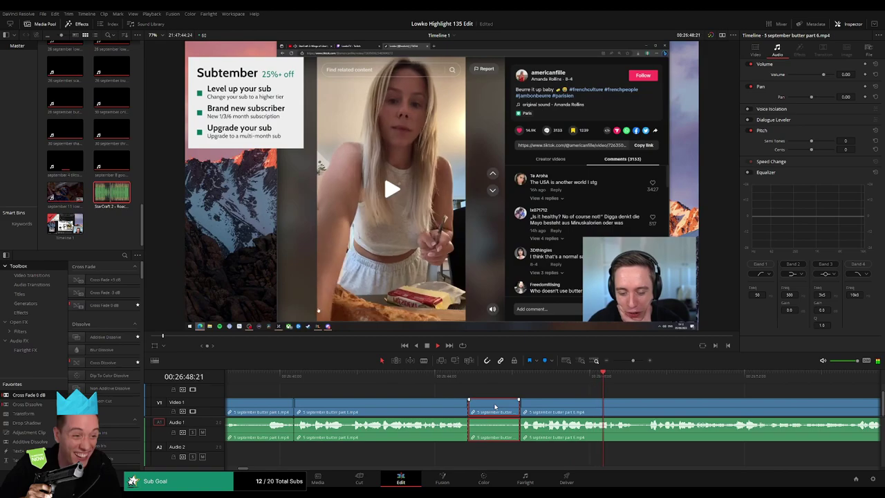
key(Delete)
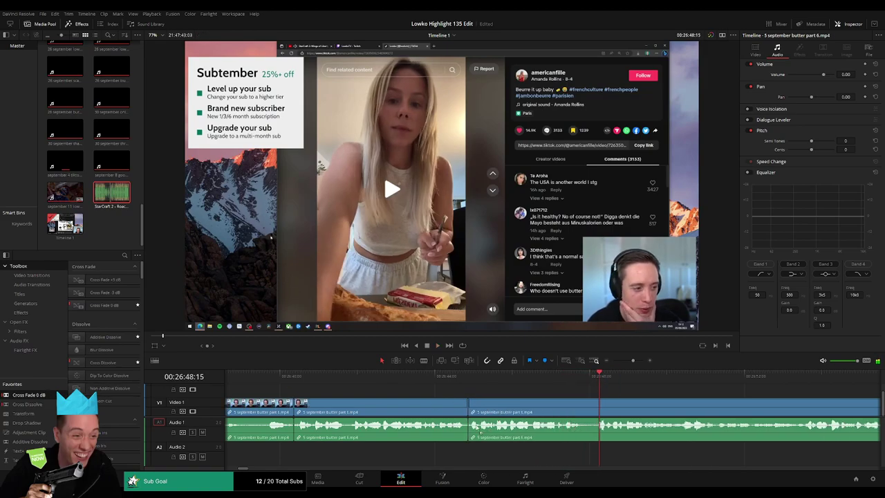
key(shift+t)
- Ripple delete the section from about 27:00 to 27:02 before the TikTok video plays, and apply a cross fade to the audio join
drag(707, 398, 509, 389)
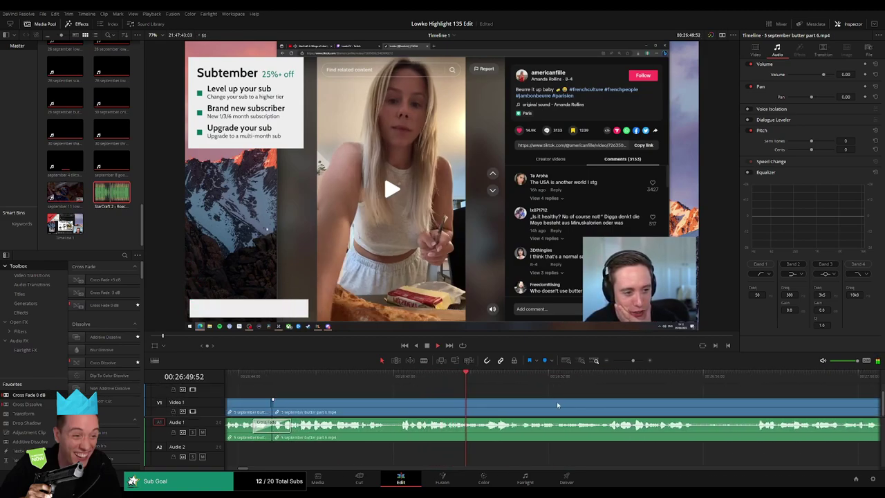
drag(584, 401, 465, 399)
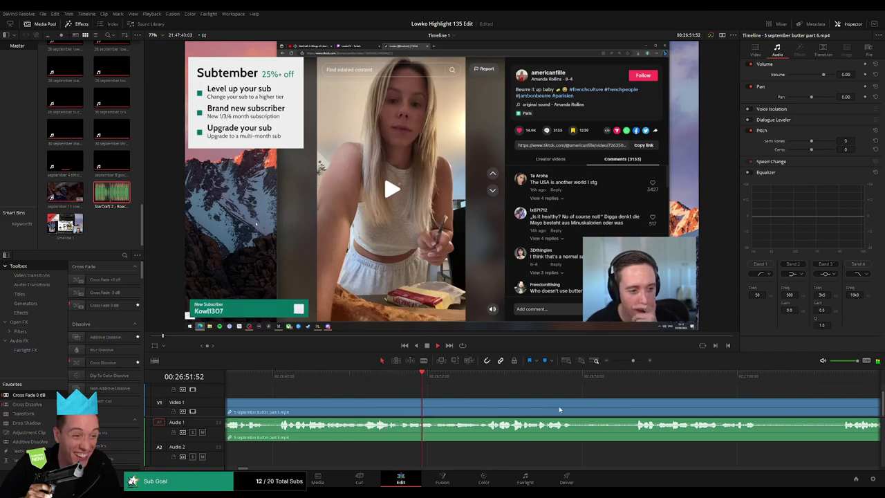
scroll(558, 405, right, 2)
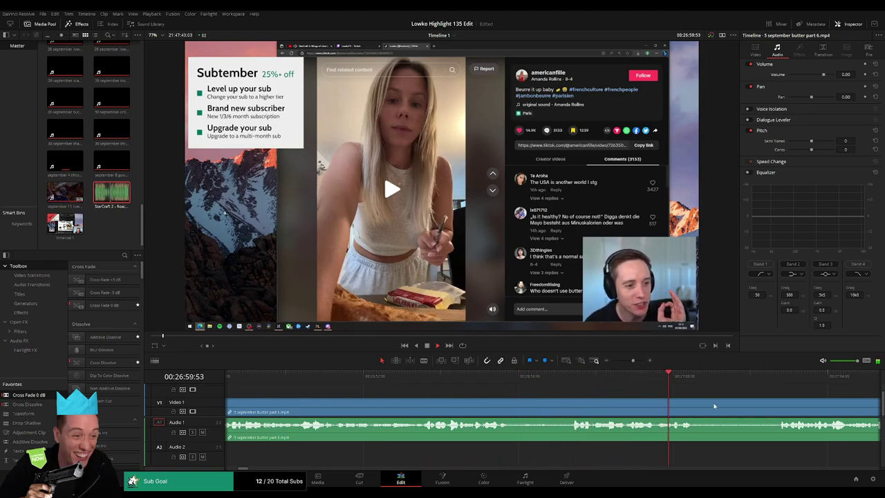
drag(715, 405, 438, 397)
key(b)
click(429, 399)
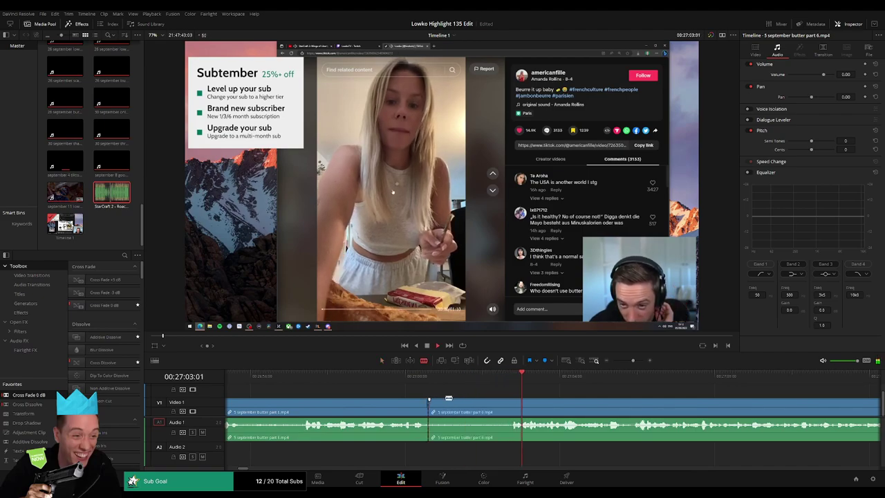
click(503, 402)
key(a)
click(474, 407)
key(Delete)
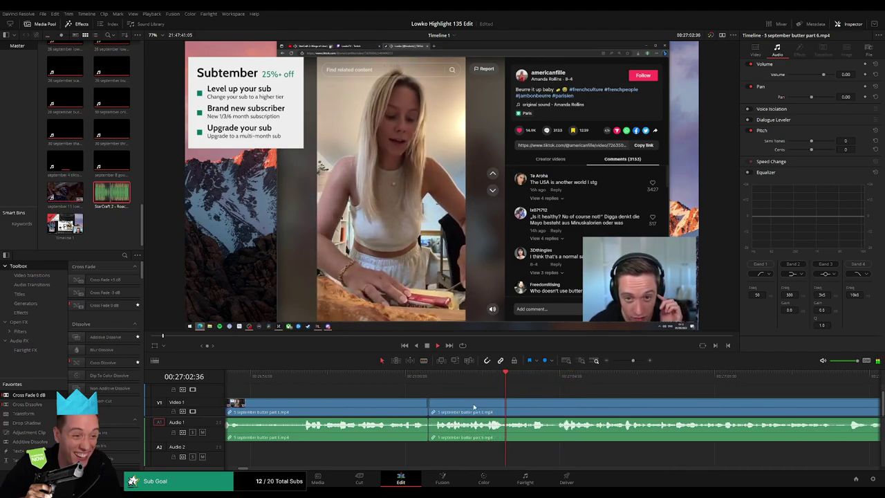
drag(100, 391, 434, 432)
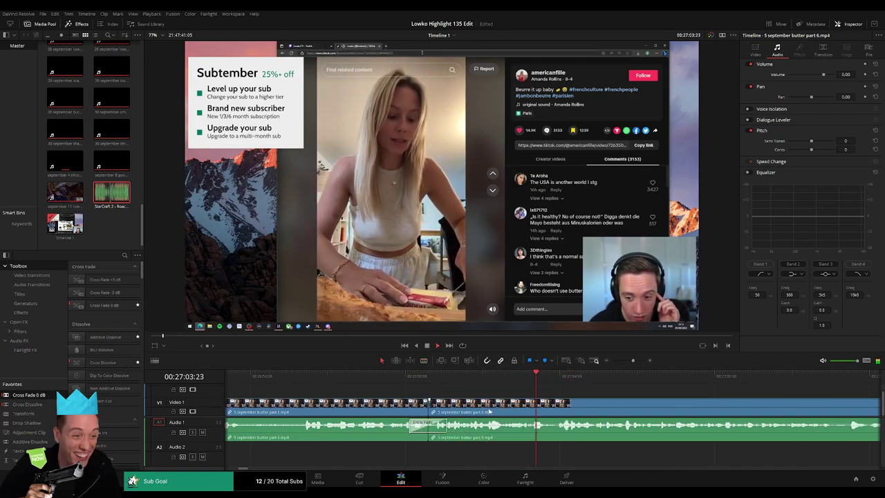
- Review the butter clip from about 27:03 to 28:11, while the TikTok video plays, for sections to cut
drag(643, 395, 539, 391)
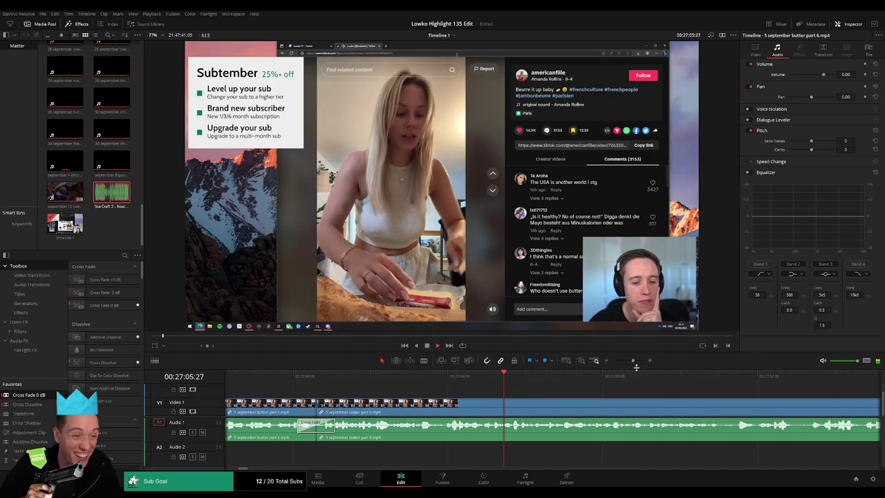
drag(634, 360, 631, 361)
drag(635, 395, 465, 397)
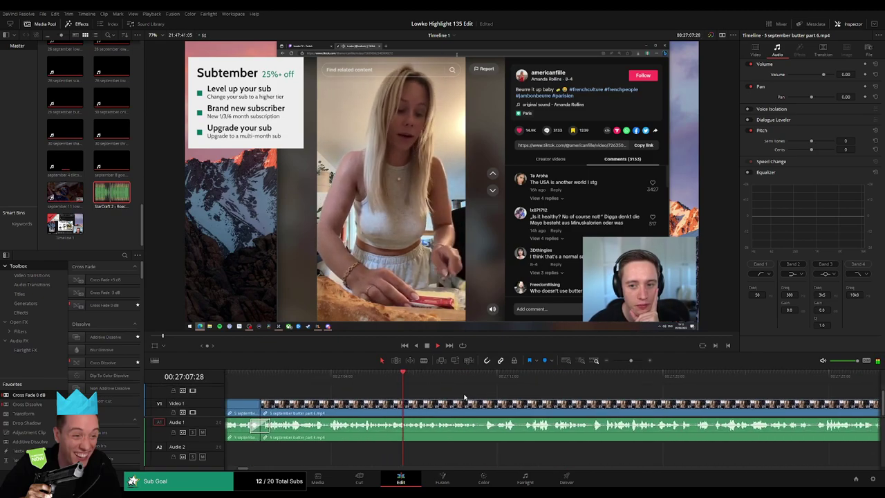
drag(556, 399, 483, 398)
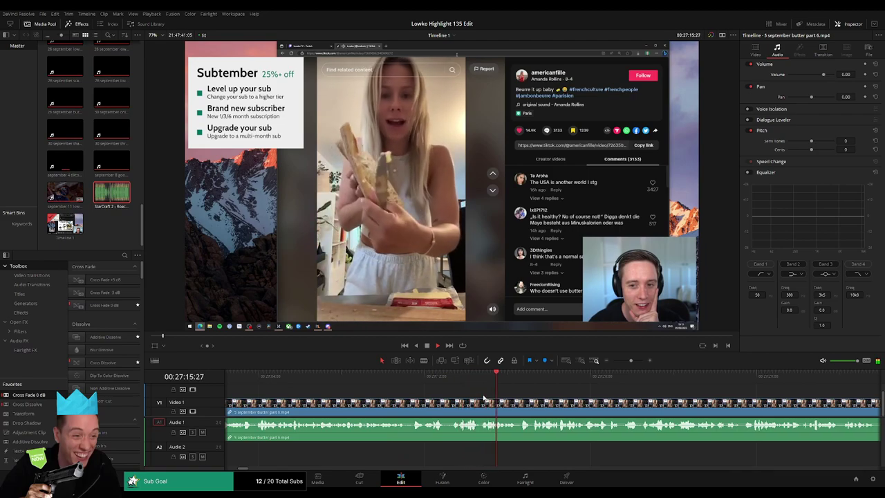
scroll(552, 408, right, 4)
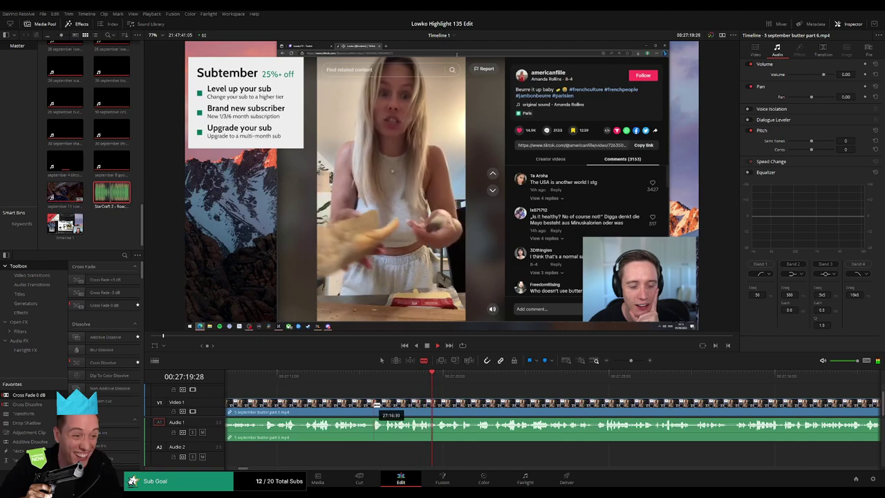
scroll(546, 397, right, 3)
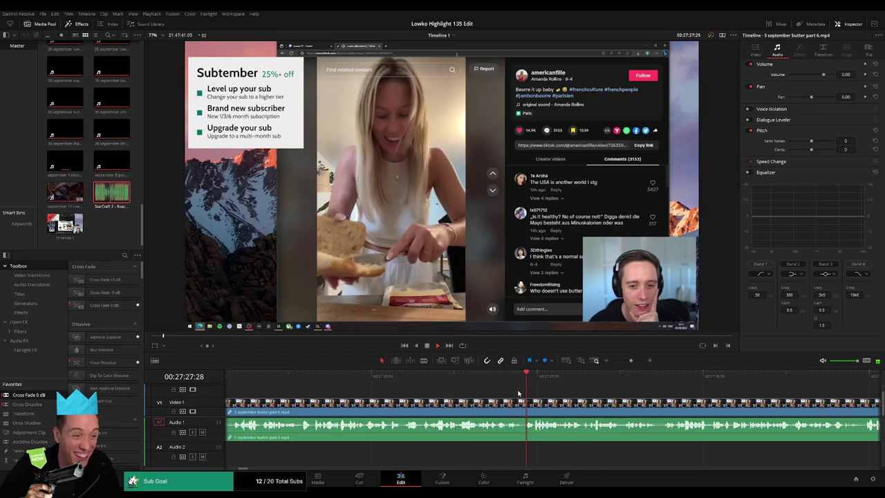
drag(620, 395, 496, 398)
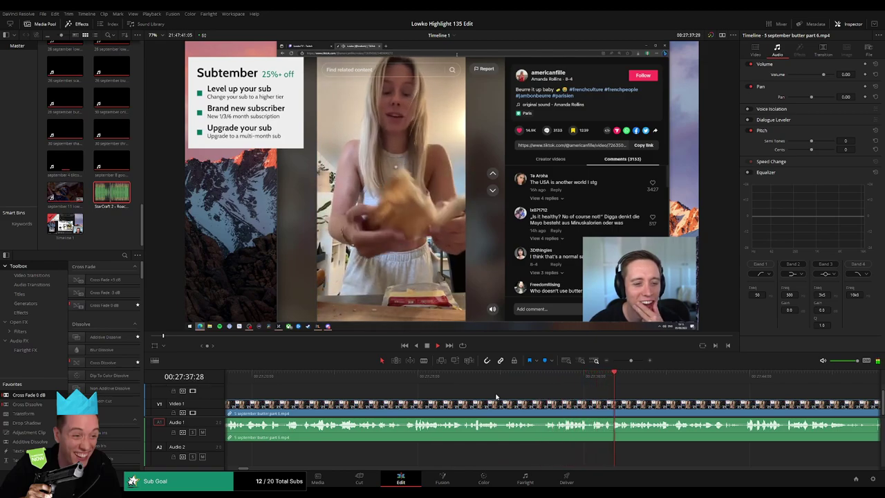
drag(706, 401, 505, 396)
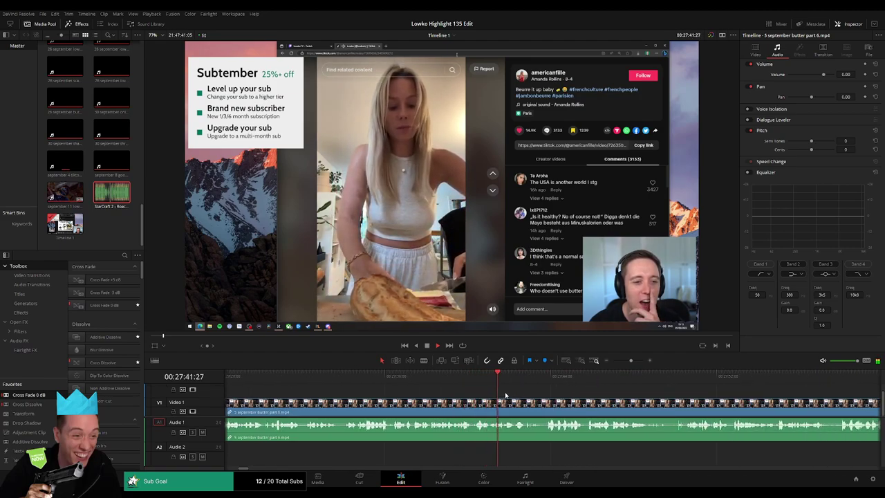
drag(633, 403, 469, 397)
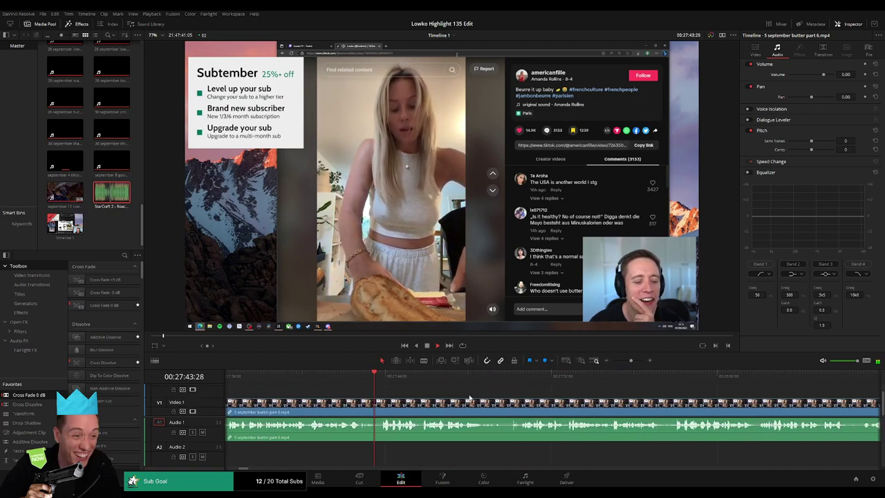
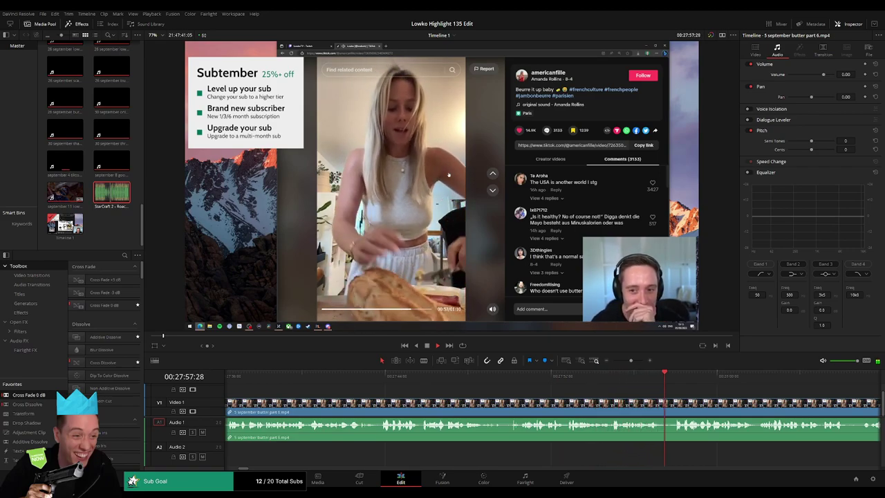
drag(702, 394, 488, 391)
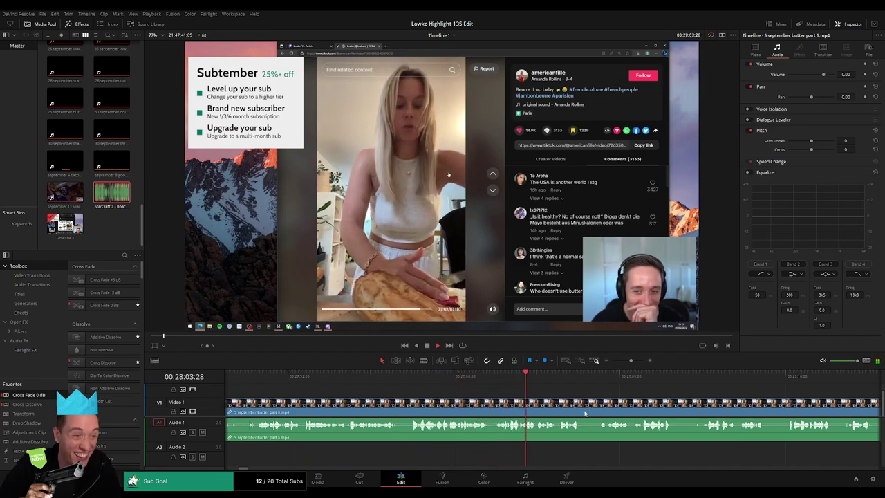
scroll(518, 404, right, 3)
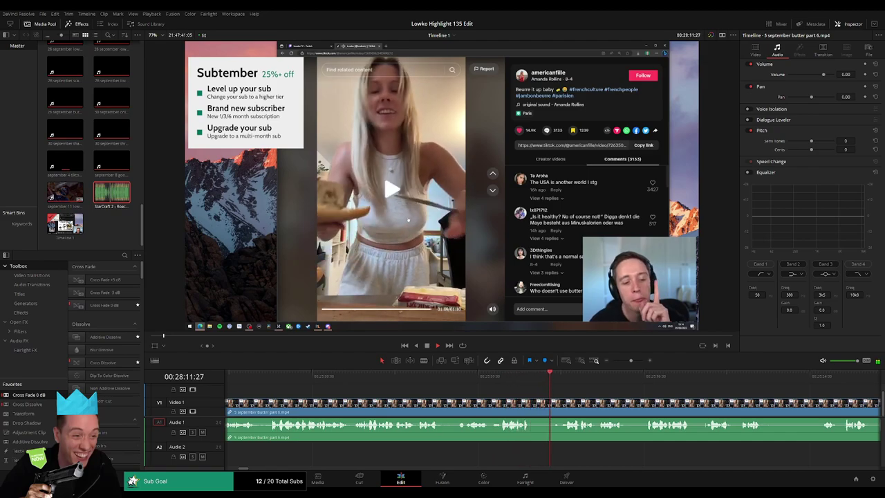
- Cut out and ripple delete the pause from about 28:15 to 28:16 in the butter clip
drag(627, 393, 421, 395)
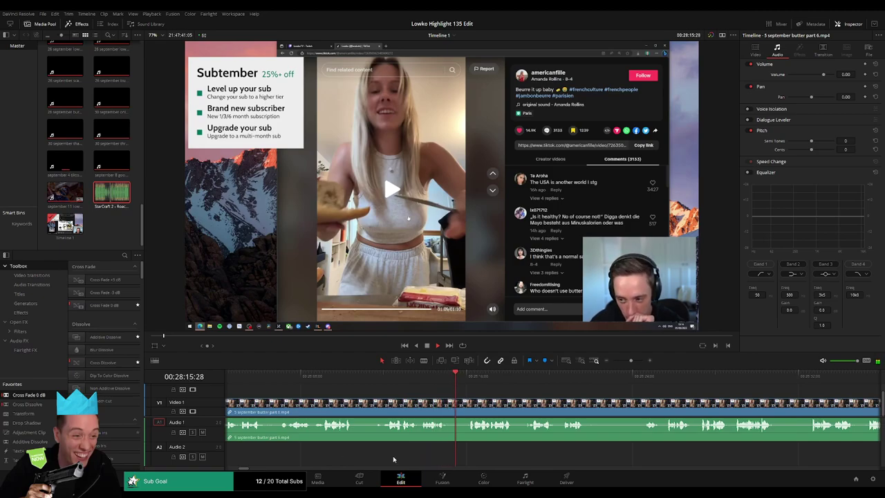
key(b)
click(447, 408)
click(466, 407)
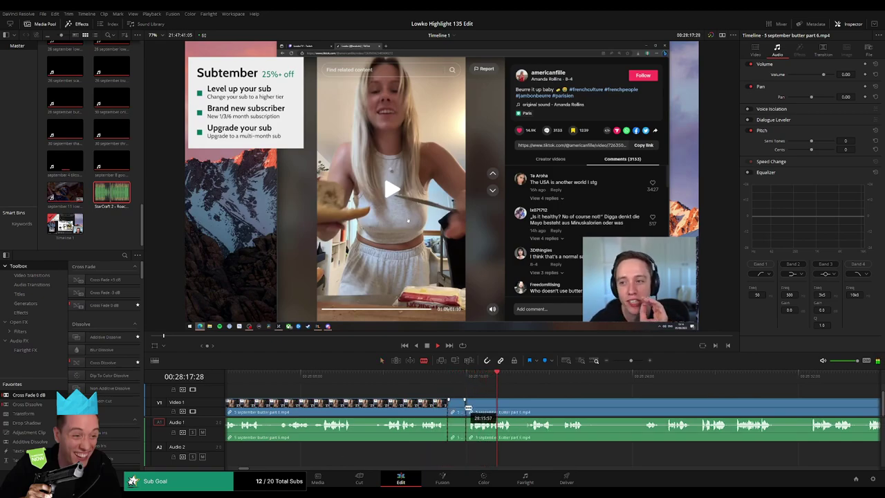
key(a)
click(456, 410)
key(BackSpace)
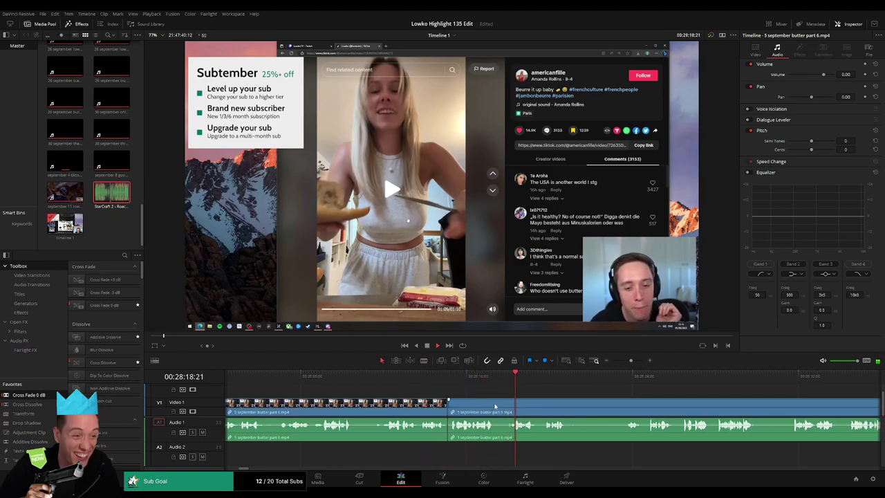
- Cut out and ripple delete the short pause of under a second around 28:18 in the butter clip
key(b)
click(500, 407)
click(513, 406)
key(a)
click(505, 407)
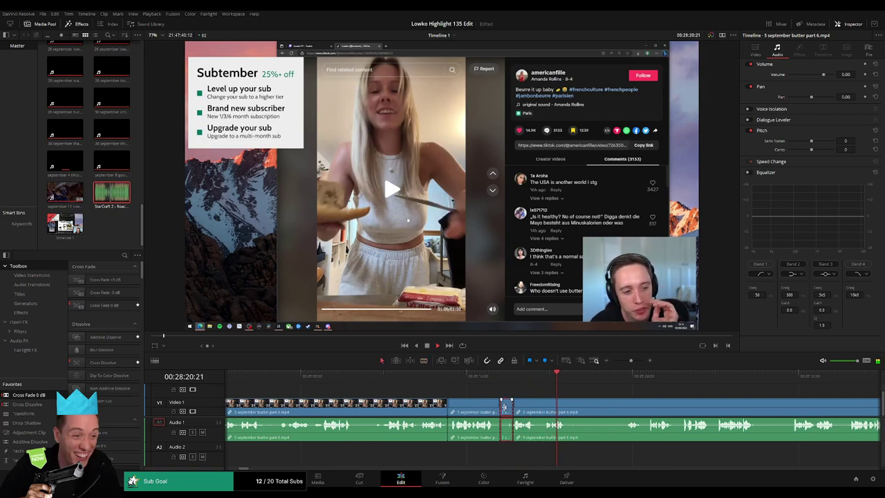
key(BackSpace)
- Cut the butter clip at about 28:20 and 28:23 and ripple delete the section between the cuts
key(b)
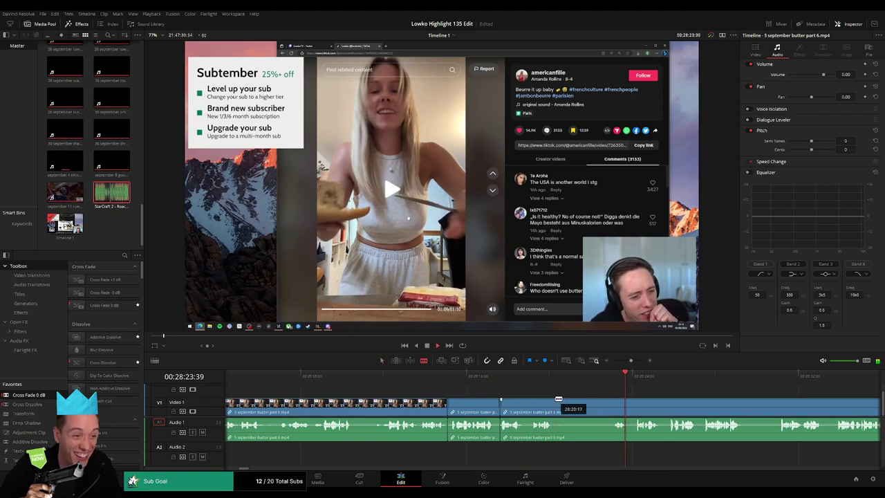
click(555, 405)
click(613, 405)
key(a)
click(592, 405)
key(BackSpace)
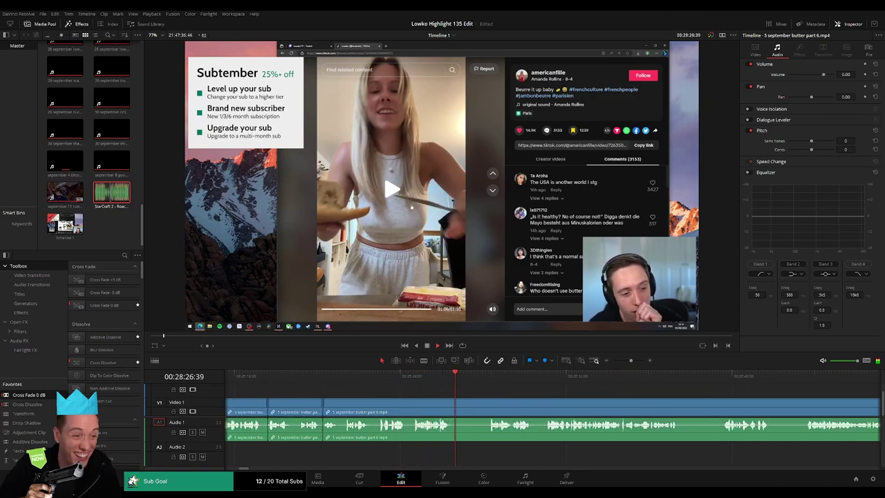
- Split the butter clip at about 28:26 and 28:28 around the silent stretch and ripple delete it
key(ctrl+b)
key(ctrl+b)
click(469, 409)
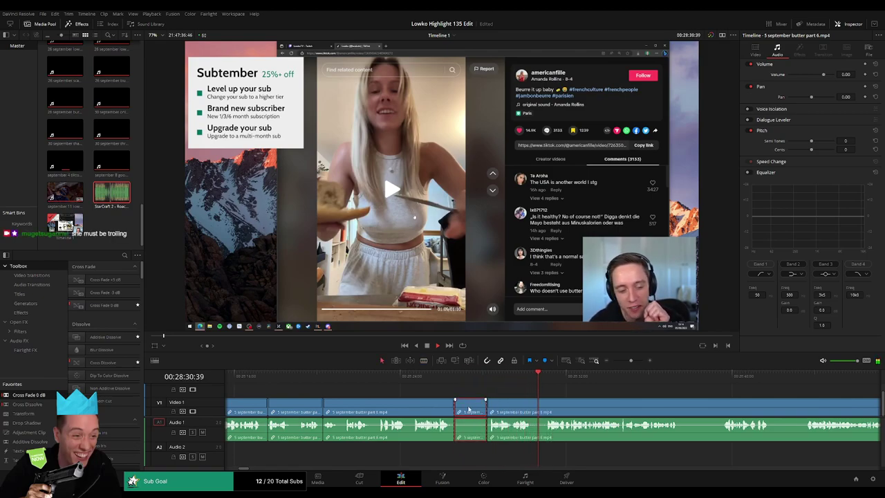
key(BackSpace)
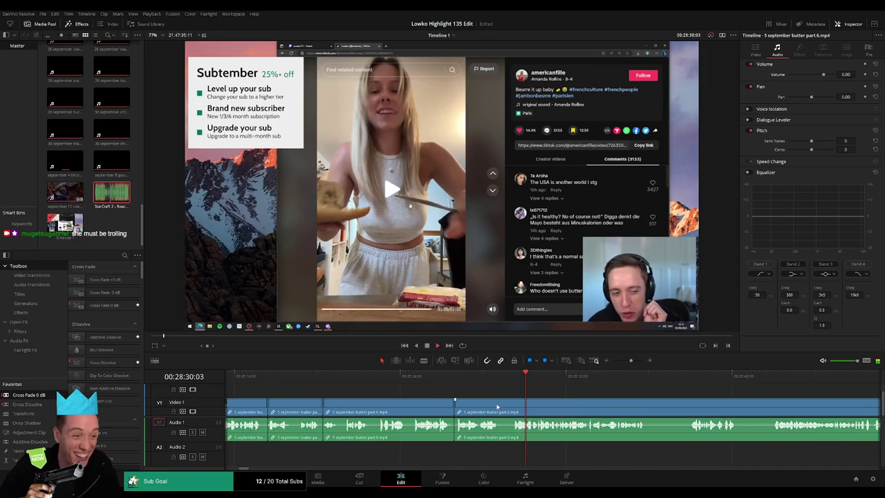
- Cut out and ripple delete the short silent gap around 28:29 in the butter clip
key(b)
click(499, 406)
click(513, 405)
key(a)
click(504, 405)
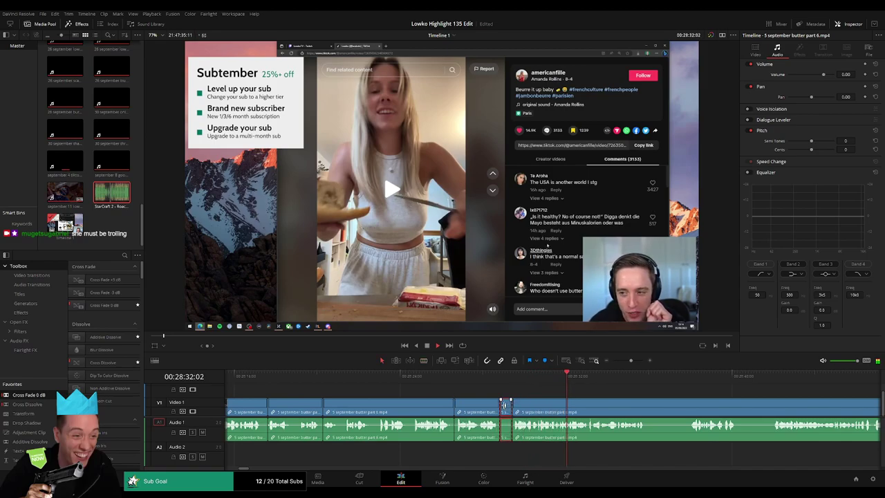
key(BackSpace)
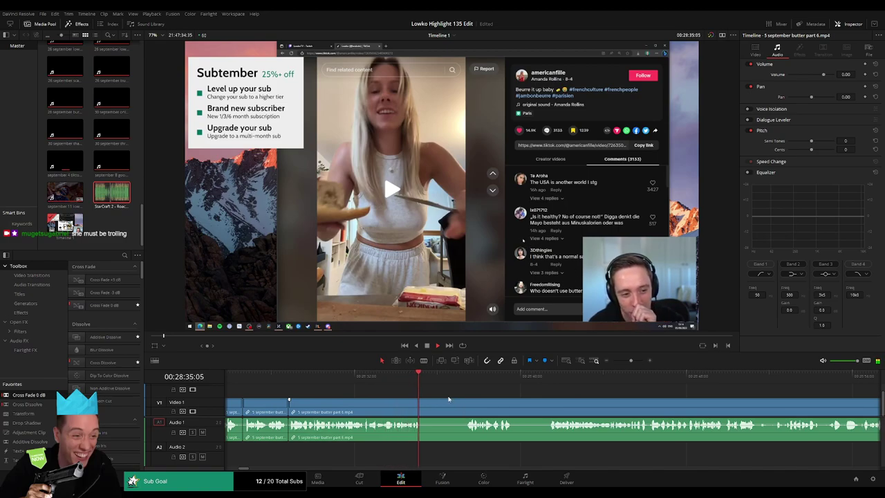
- Ripple delete the pause from about 28:35 to 28:37 and the next silent gap just after the following speech
click(454, 377)
click(423, 405)
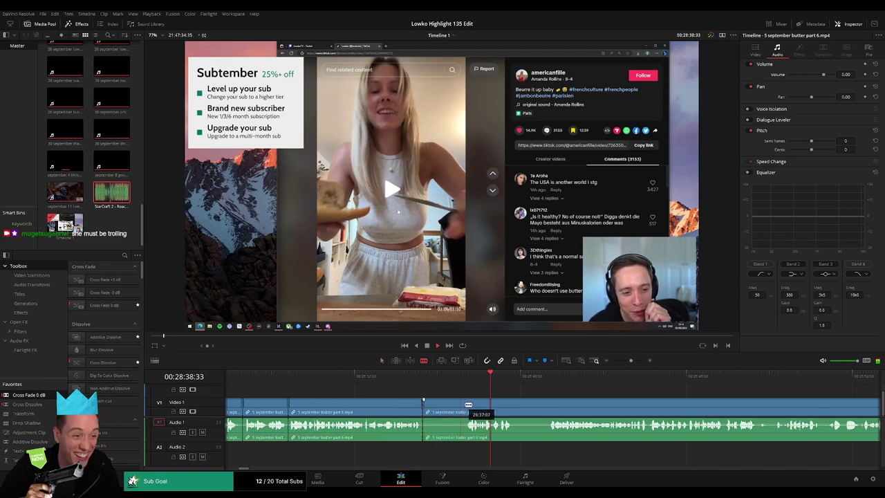
click(467, 406)
key(a)
click(454, 409)
drag(454, 410, 488, 408)
key(Delete)
- Cut out and ripple delete the section from about 28:52 to 28:53 in the butter clip
scroll(498, 412, right, 2)
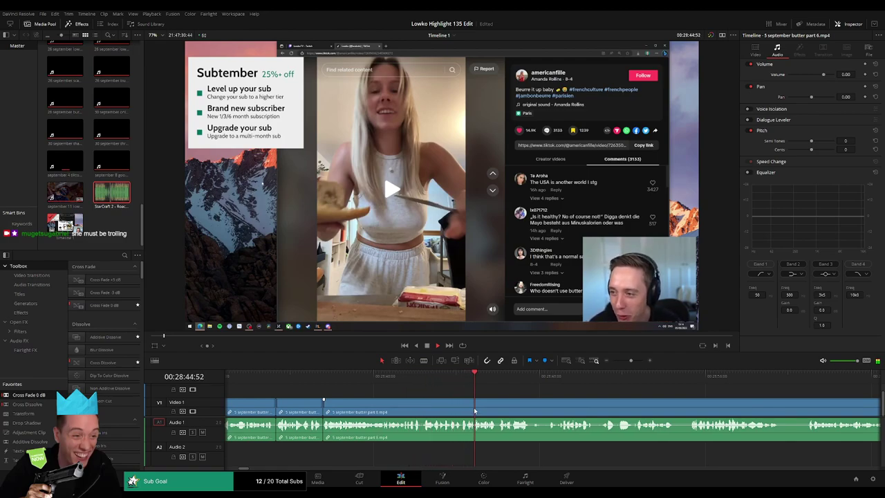
scroll(450, 399, right, 3)
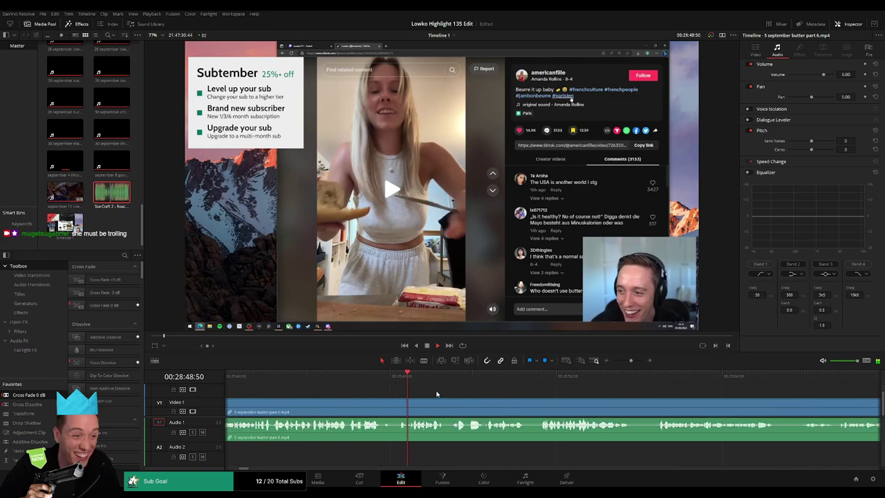
scroll(472, 403, right, 2)
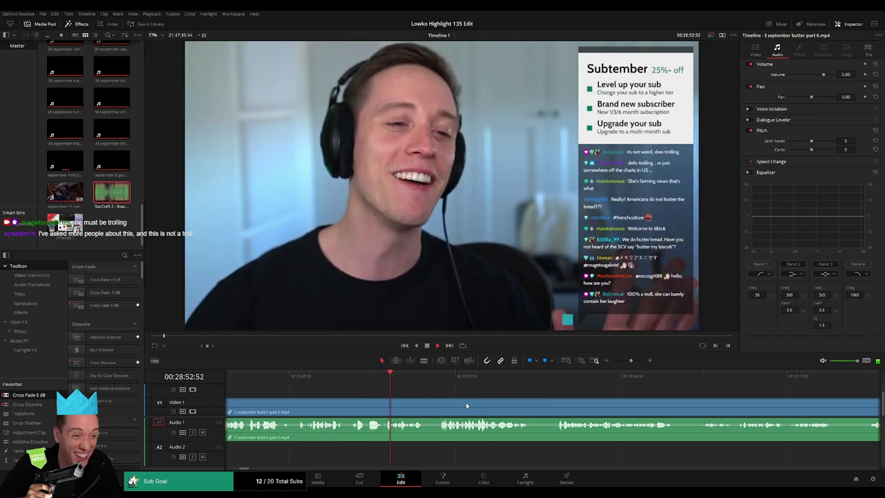
key(b)
click(366, 407)
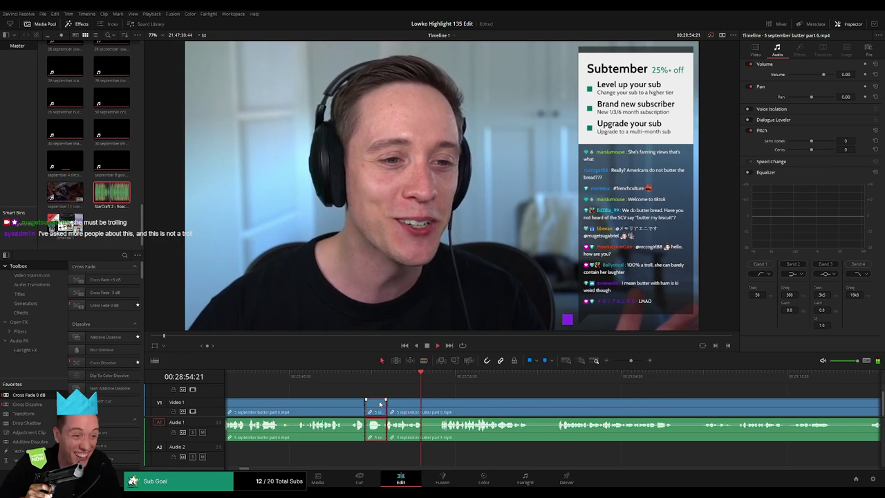
key(a)
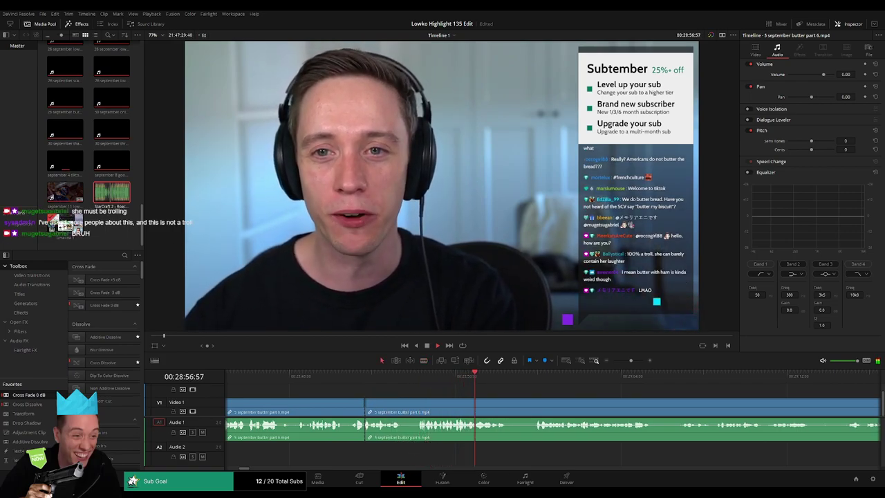
- Cut out and ripple delete the short gap of about half a second around 28:54
key(b)
click(407, 403)
click(417, 401)
key(a)
click(413, 405)
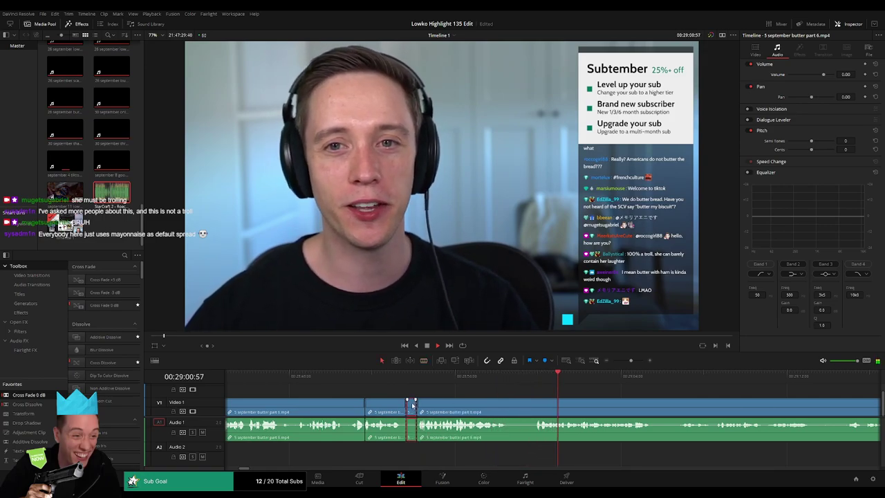
key(Delete)
- Split the butter clip at about 28:58 and 28:59 and ripple delete the section in between
key(b)
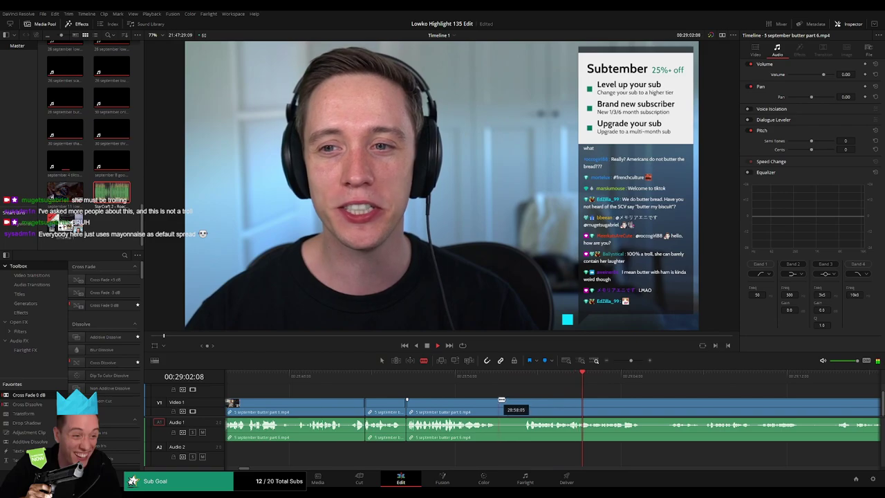
click(498, 400)
click(523, 404)
key(a)
click(513, 406)
key(Delete)
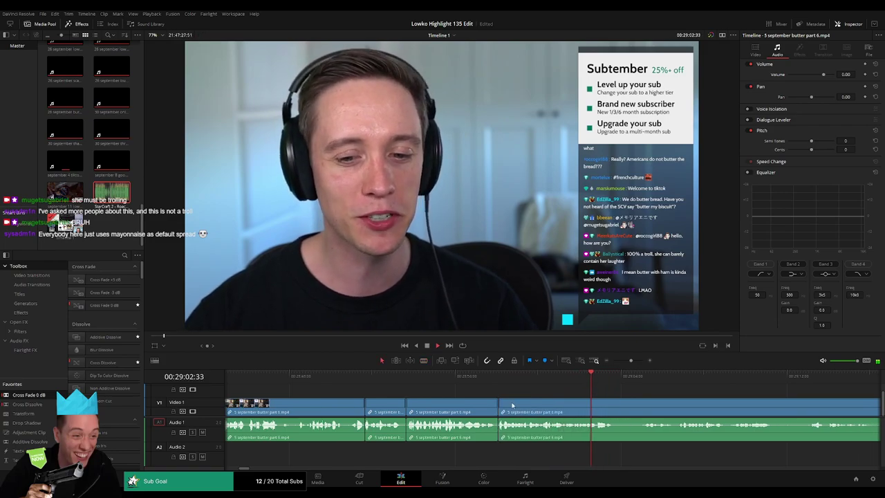
- Ripple delete the section from about 29:04 to 29:05 and apply a Cross Fade 0 dB to the audio join
drag(624, 399, 439, 398)
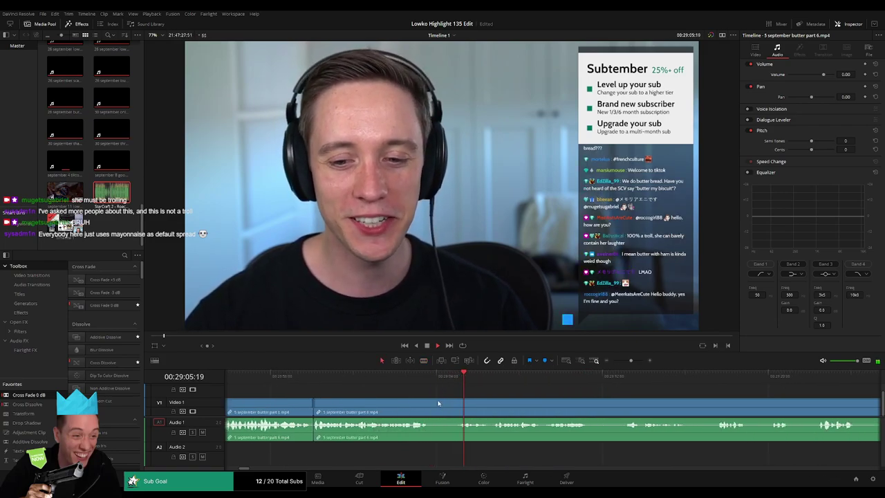
key(b)
click(429, 405)
click(457, 403)
key(a)
click(445, 405)
key(Delete)
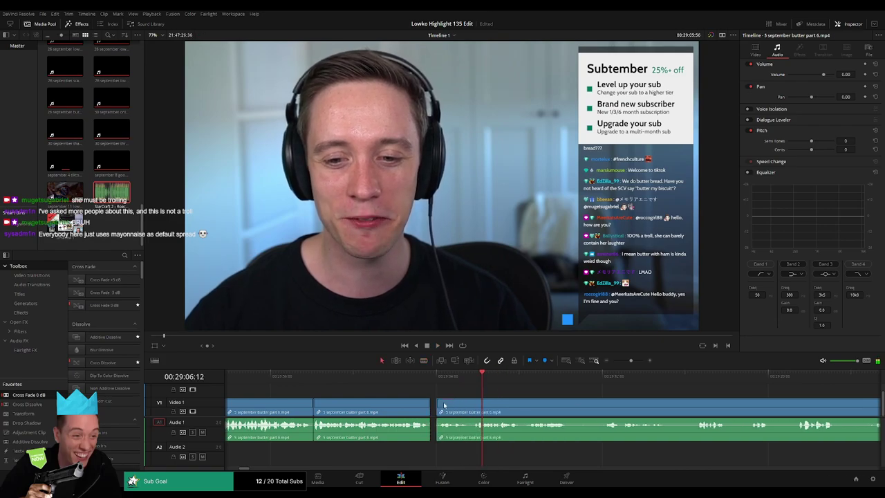
drag(41, 395, 430, 426)
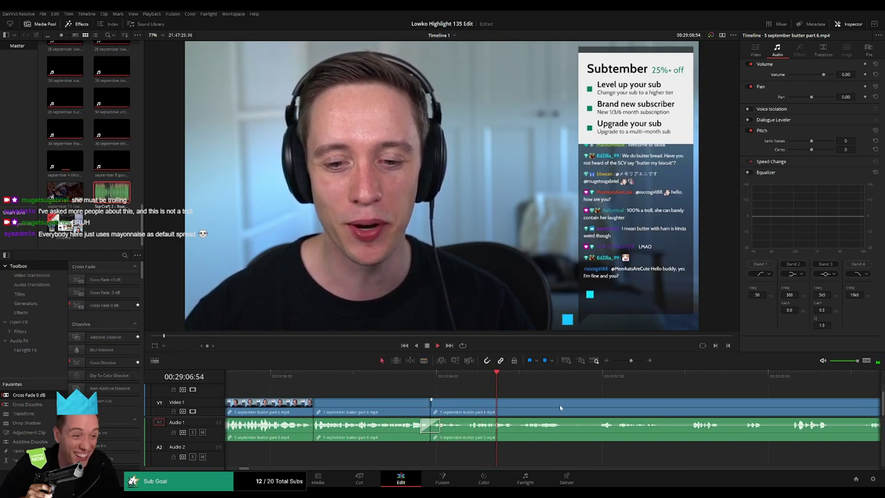
- Cut out and ripple delete the section from about 29:10 to 29:12 and apply a Cross Fade 0 dB to the audio join
drag(560, 408, 442, 415)
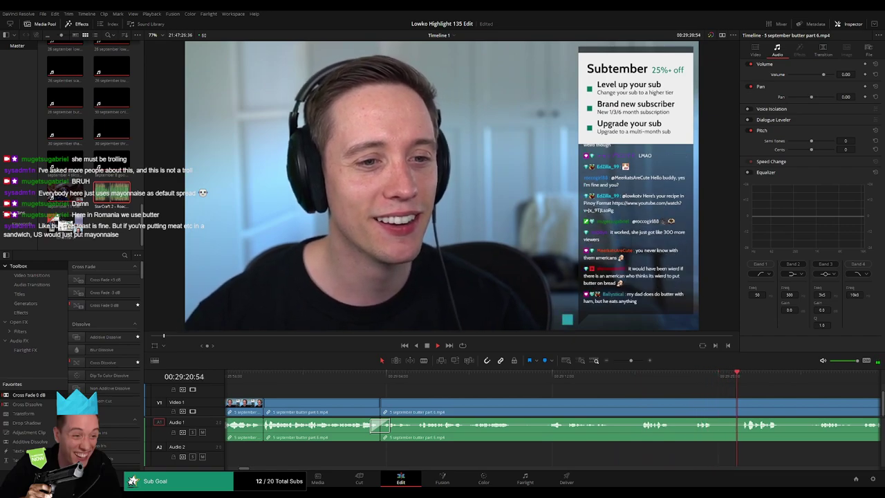
click(486, 389)
click(548, 386)
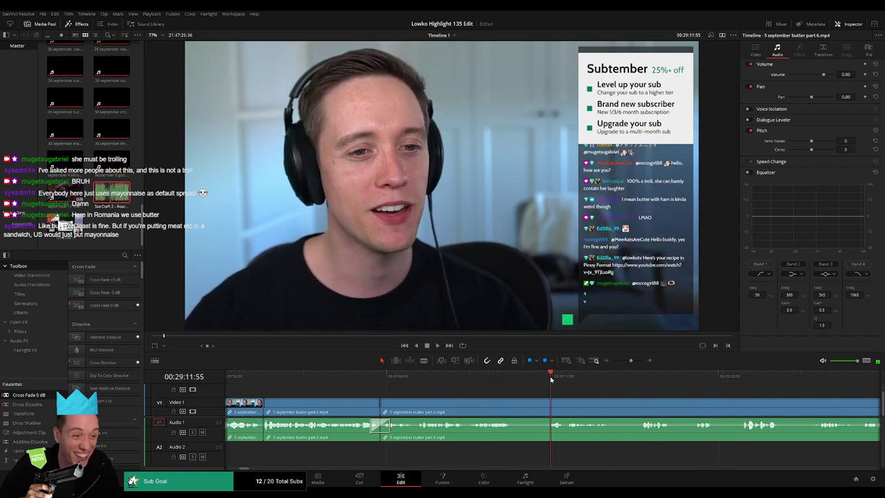
key(b)
click(513, 404)
click(547, 403)
key(a)
click(535, 408)
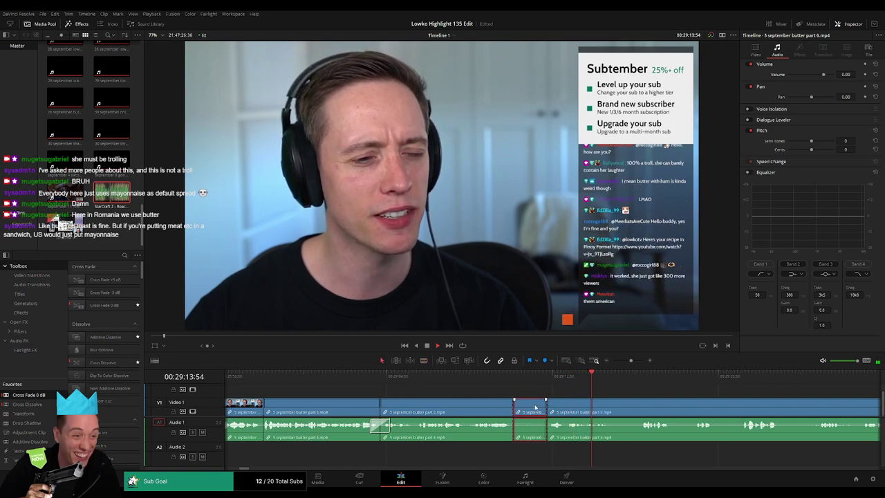
key(Delete)
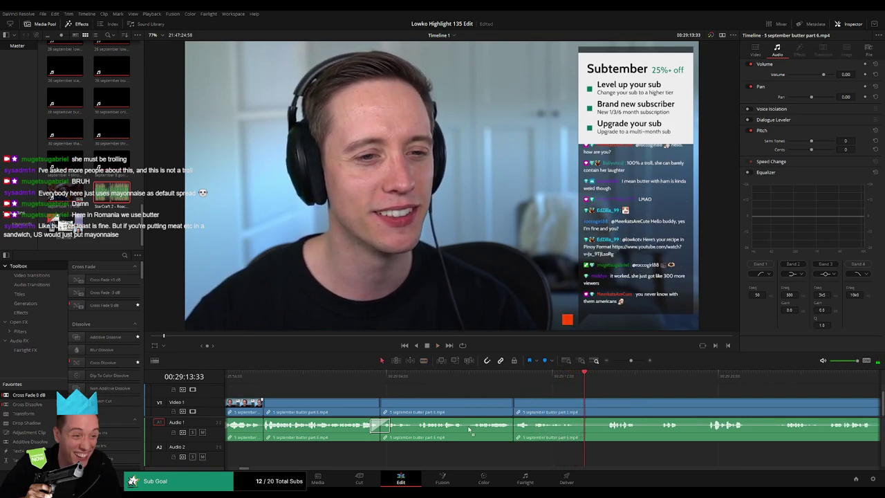
drag(468, 430, 518, 438)
key(space)
- Split the butter clip at about 29:18 and 29:19, delete the piece in between and close the gap
scroll(442, 415, right, 3)
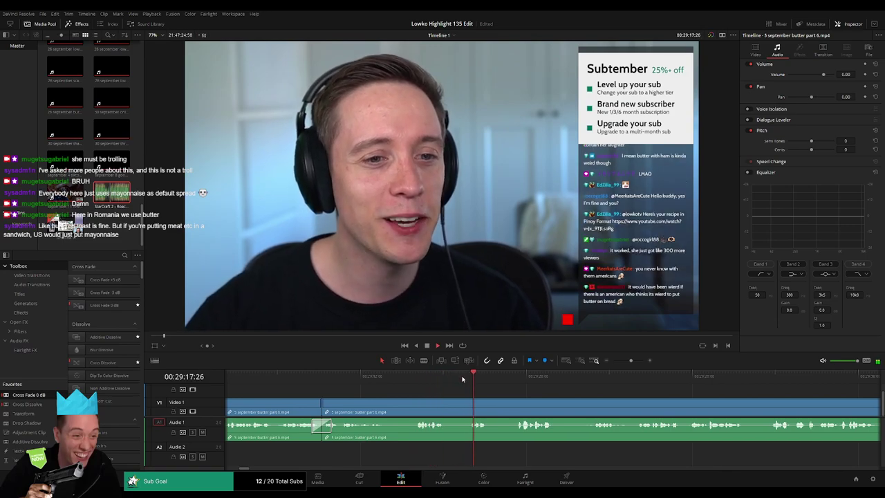
scroll(353, 410, down, 3)
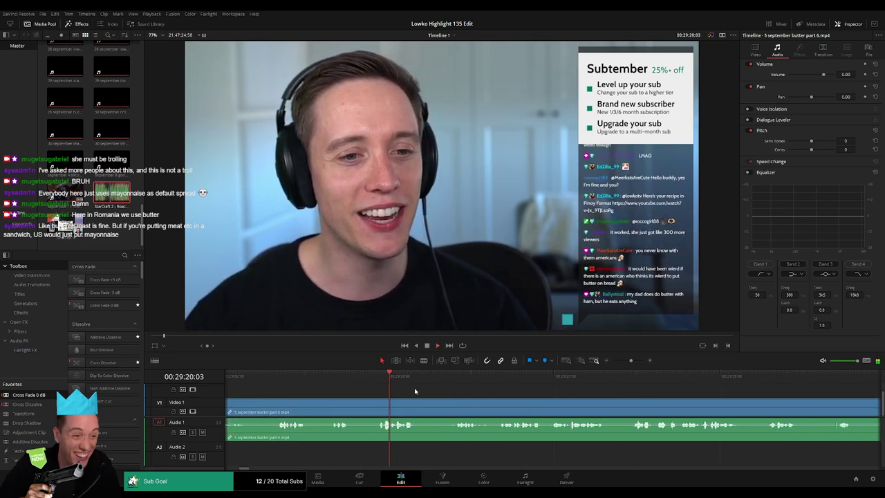
key(b)
click(342, 403)
click(365, 403)
key(a)
click(355, 407)
key(BackSpace)
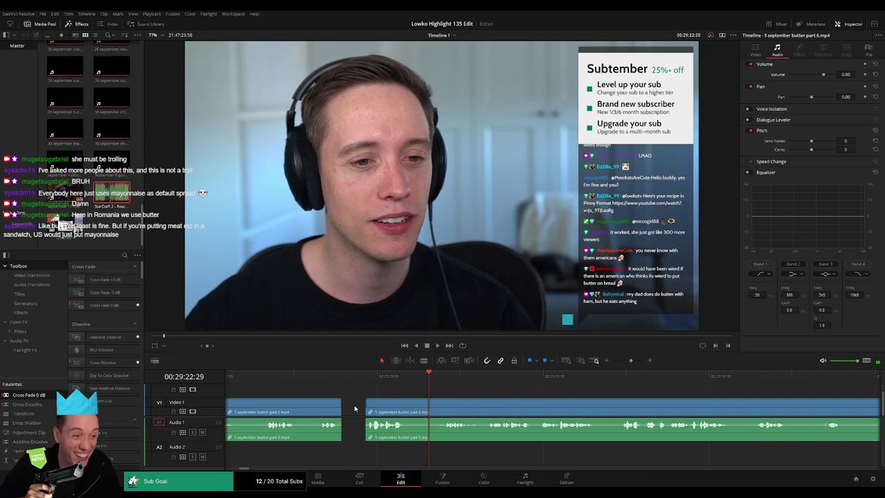
click(354, 408)
key(BackSpace)
- Ripple delete the section from about 29:20 to 29:22 and apply a Cross Fade 0 dB to the audio join
key(b)
click(384, 405)
click(418, 404)
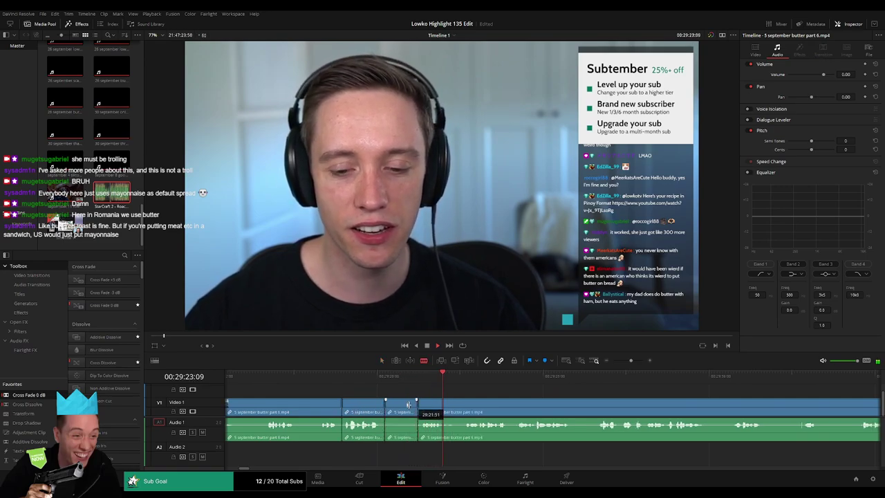
key(a)
click(405, 408)
key(Delete)
key(space)
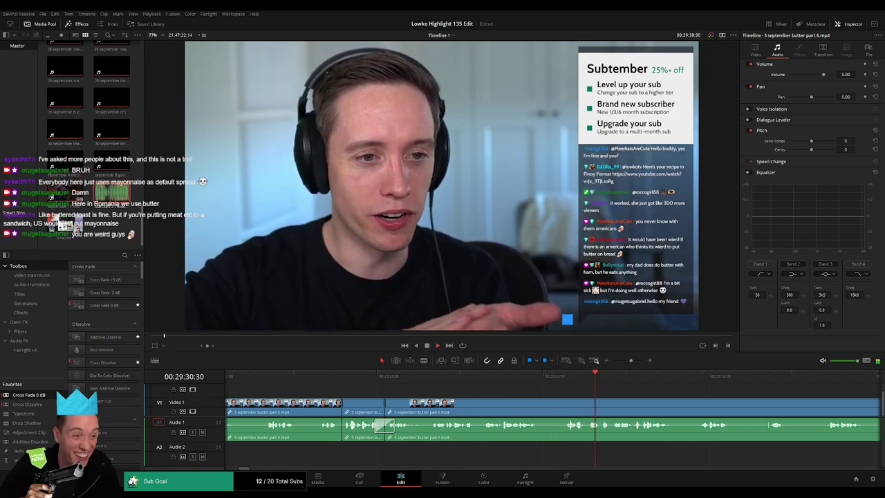
- Cut out and ripple delete the section from about 29:28 to 29:29 and apply a Cross Fade 0 dB to the audio join
drag(664, 391, 444, 392)
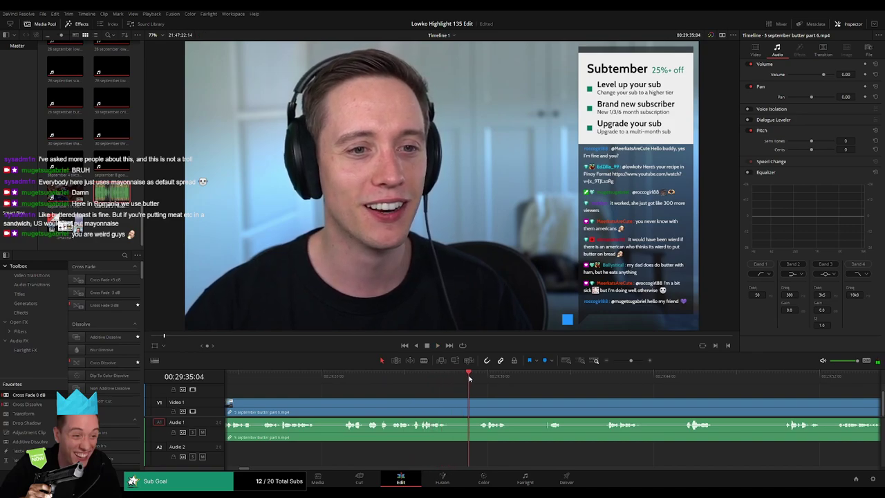
drag(542, 401, 458, 399)
drag(291, 399, 346, 399)
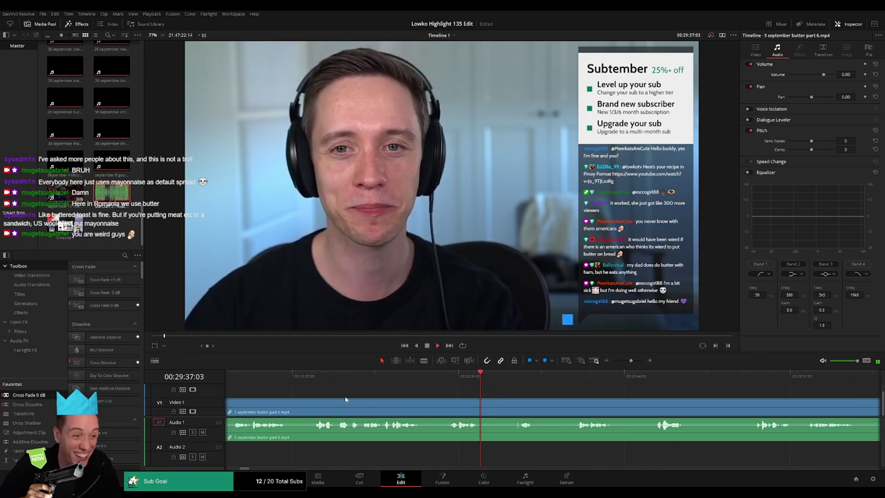
key(b)
click(292, 402)
click(311, 401)
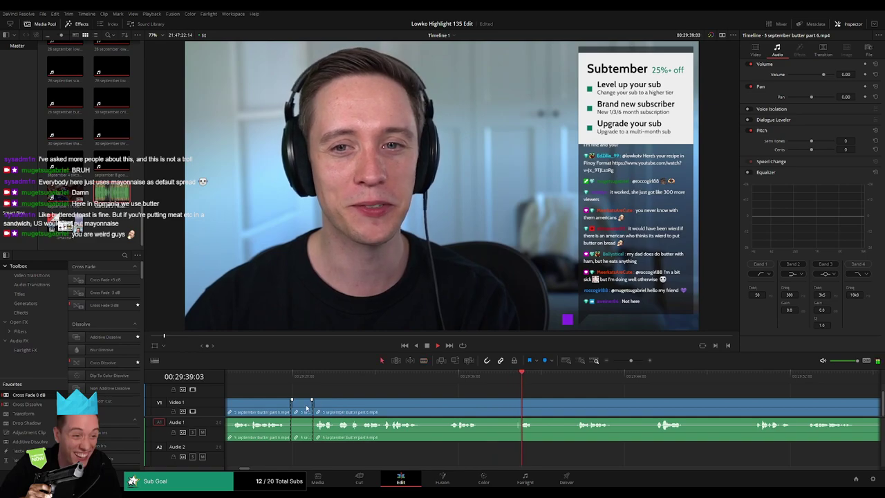
key(a)
click(307, 405)
key(Delete)
click(278, 375)
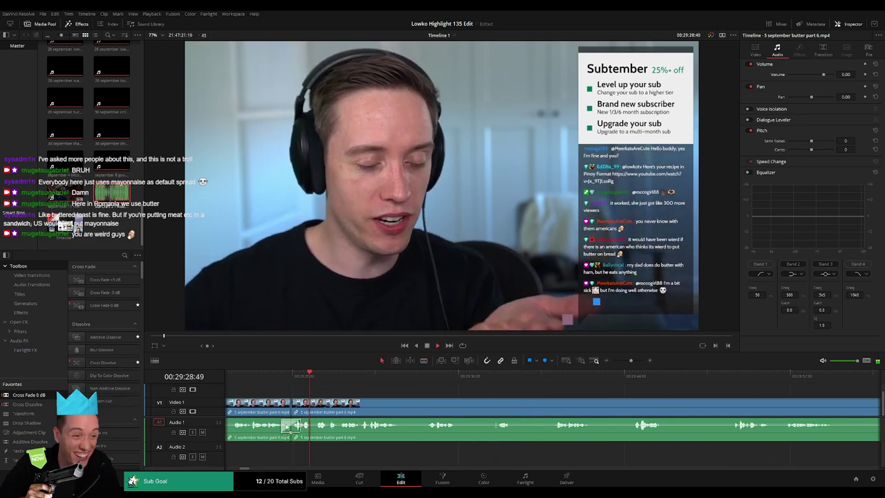
- Split the butter clip at about 29:36 and 29:38 and ripple delete the section in between
click(430, 376)
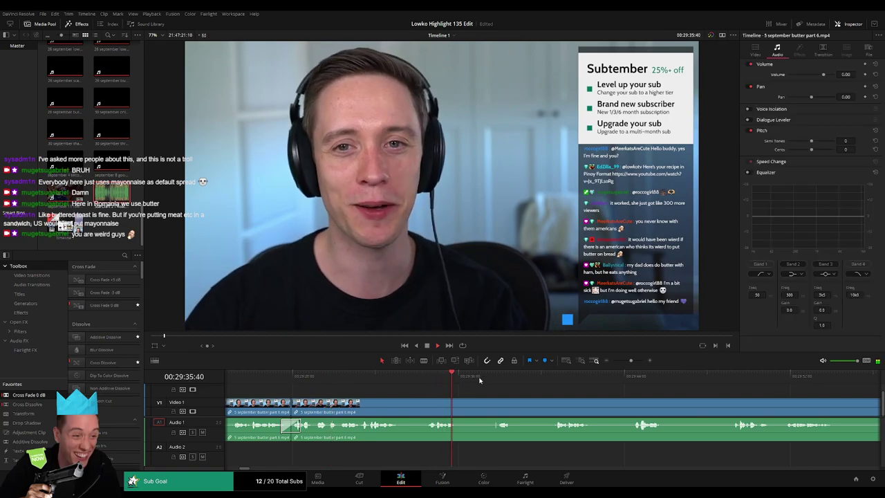
click(495, 378)
key(b)
click(458, 402)
click(497, 399)
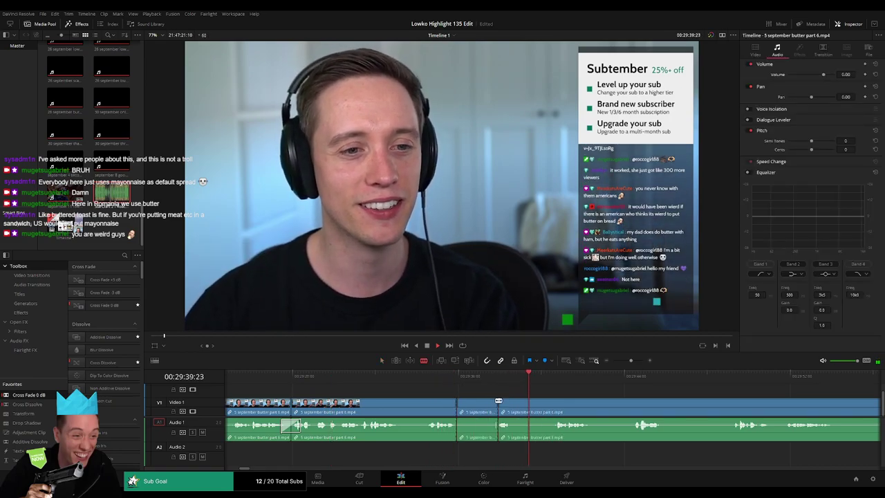
key(a)
click(483, 405)
key(Delete)
- Cut out and ripple delete the pause from about 29:37 to 29:39 in the butter clip
key(b)
click(471, 402)
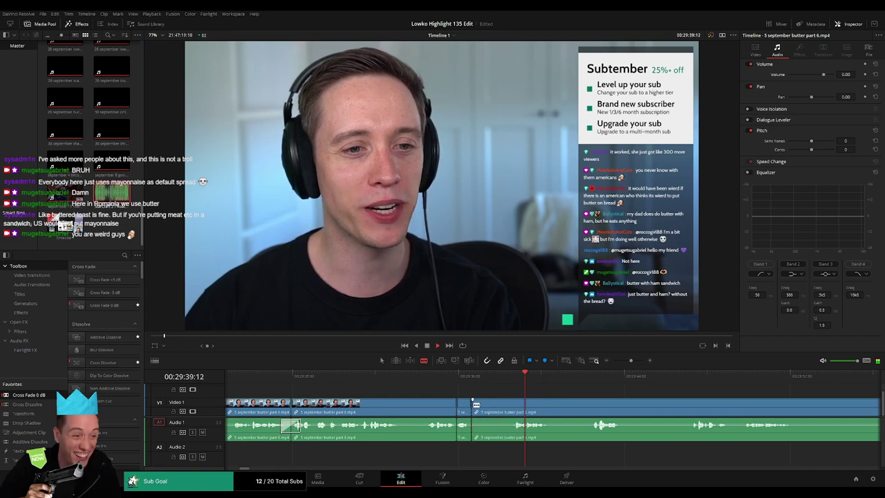
click(514, 404)
key(a)
click(499, 407)
key(Delete)
click(498, 406)
key(Delete)
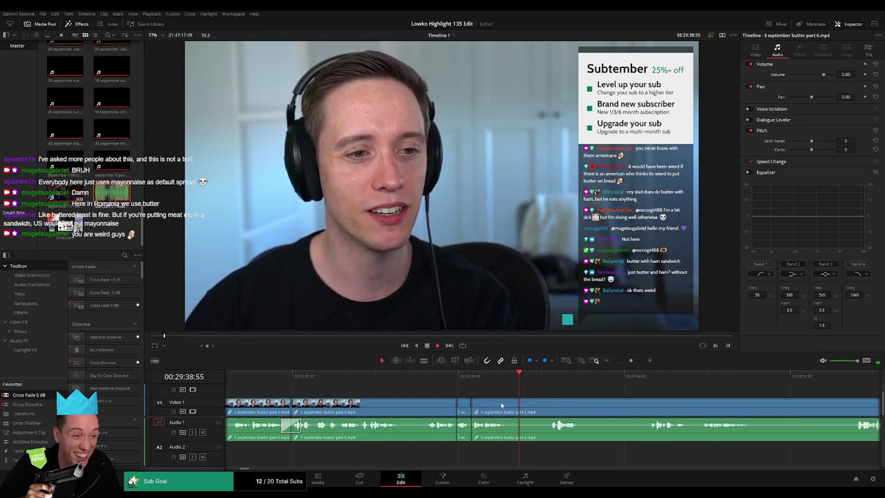
key(space)
- Split the butter clip at about 29:38 and 29:40 and ripple delete the pause in between
key(b)
click(509, 406)
click(547, 406)
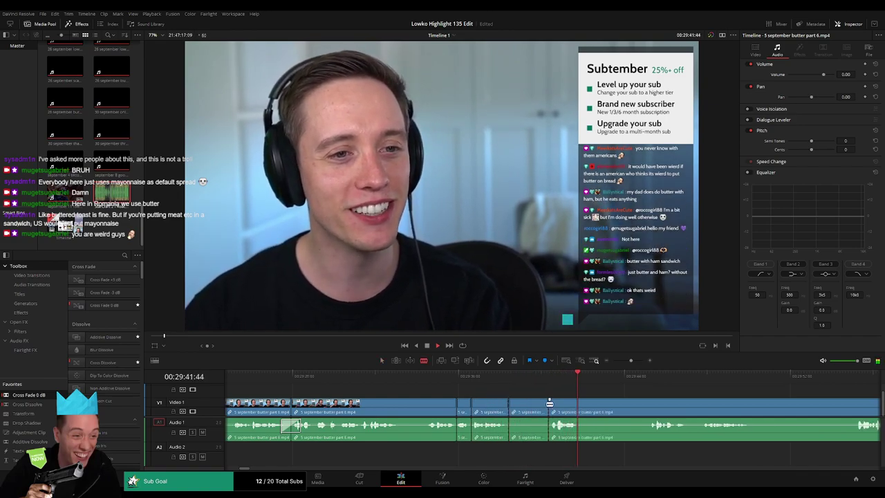
key(a)
click(535, 409)
key(Delete)
- Cut out and ripple delete the silent section from about 29:40 to 29:43 in the butter clip
click(607, 380)
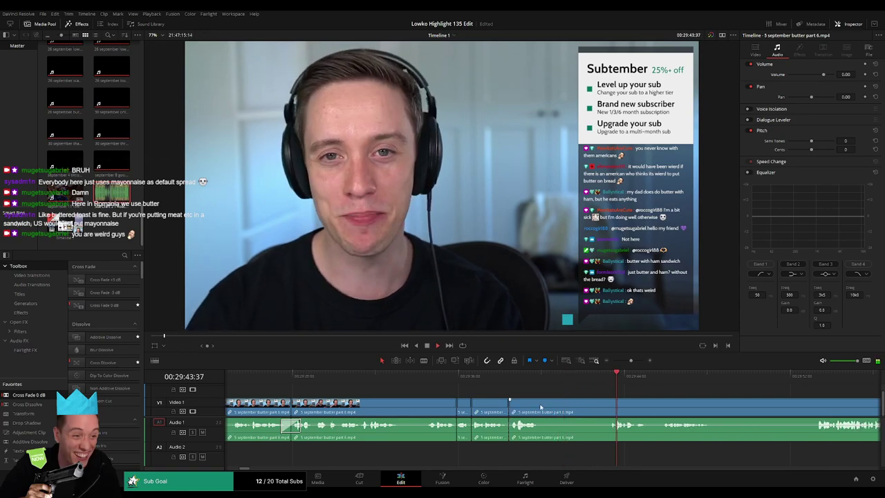
key(b)
click(541, 406)
click(606, 407)
key(a)
click(583, 410)
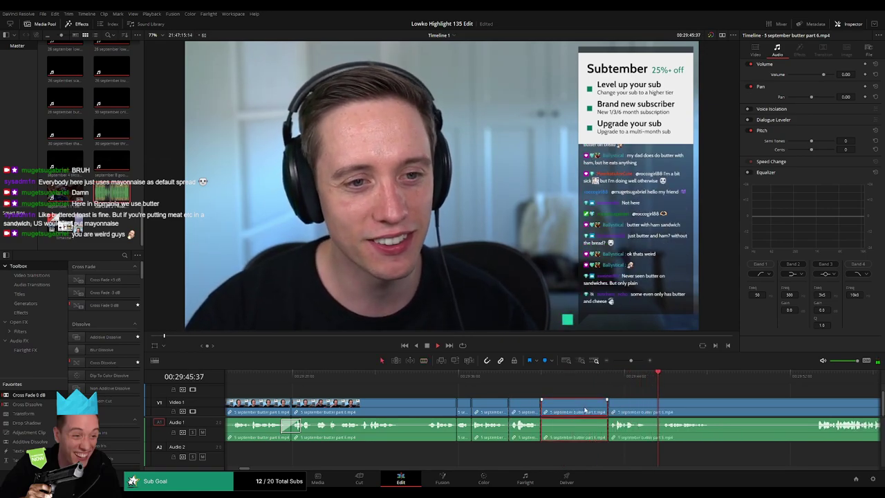
key(Delete)
- Split the butter clip at about 29:45 and 29:50 and ripple delete the section in between
scroll(526, 407, right, 7)
key(b)
click(453, 405)
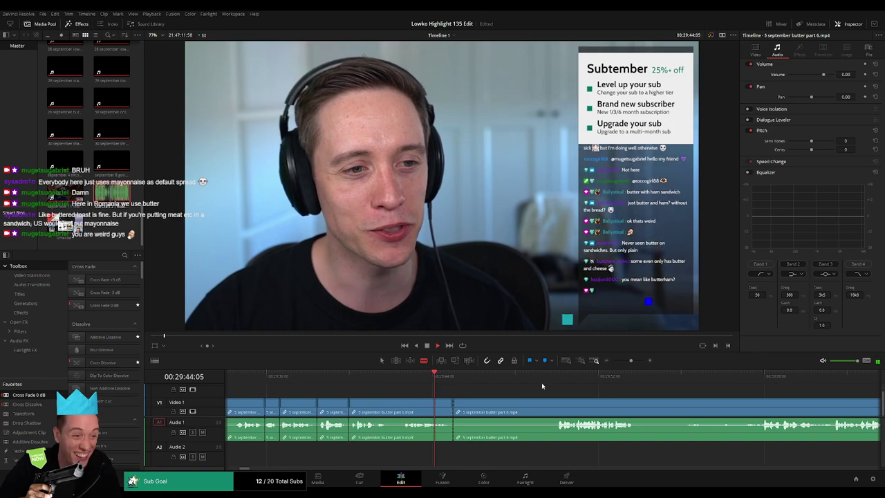
click(556, 407)
key(a)
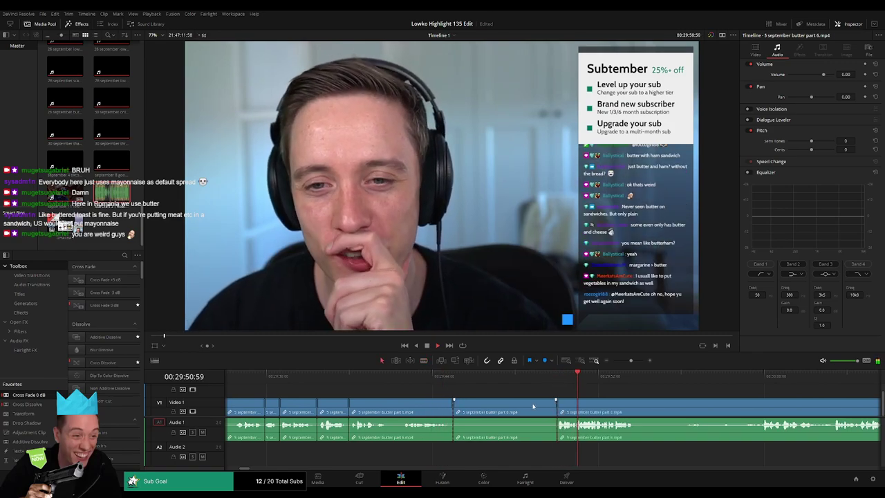
click(532, 402)
key(Delete)
- Cut out and ripple delete the section from about 29:49 to 29:55 and apply a Cross Fade 0 dB to the audio join
scroll(477, 397, right, 2)
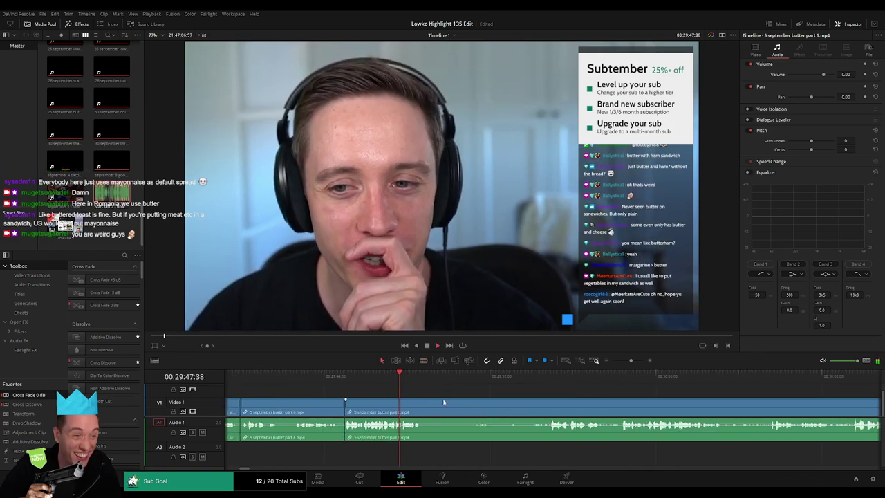
key(b)
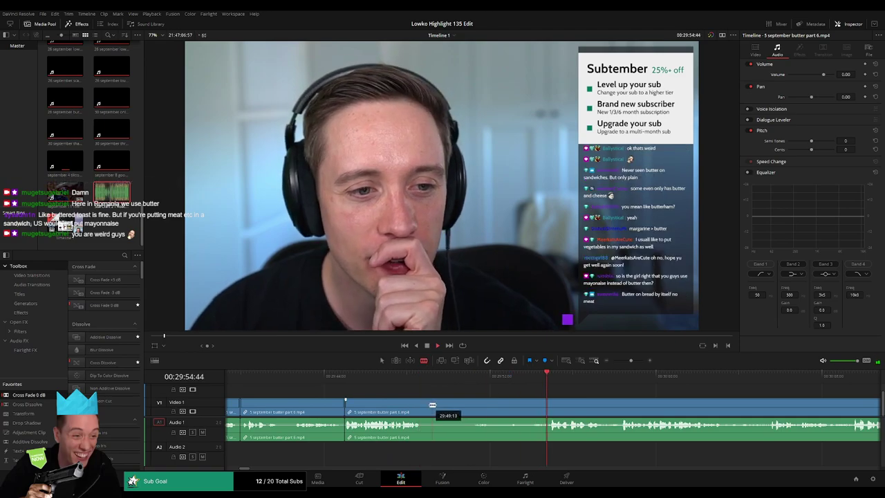
click(425, 403)
key(a)
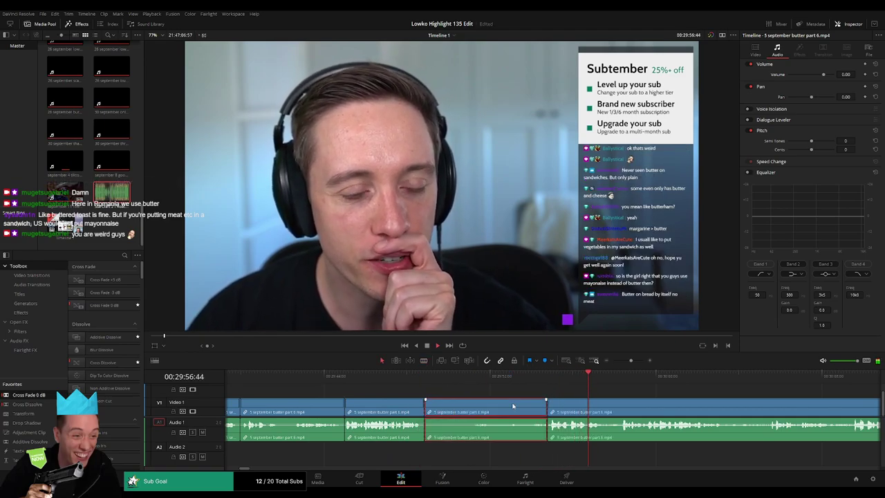
click(448, 379)
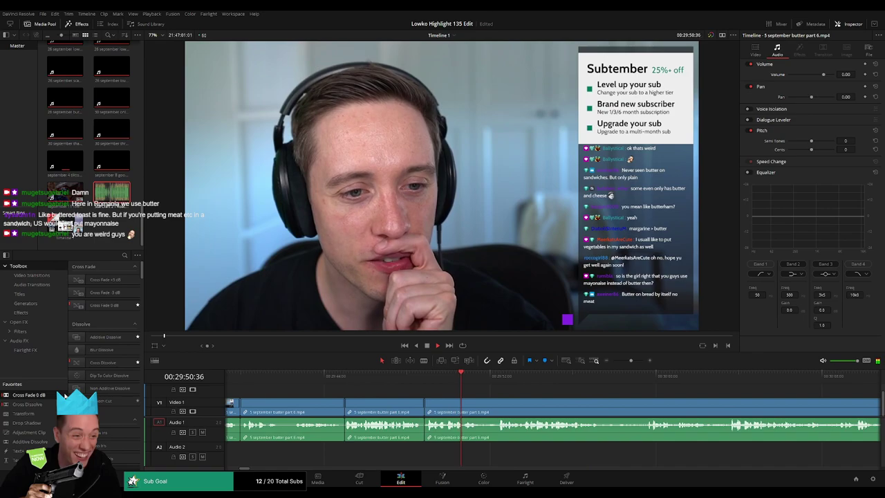
drag(438, 431, 429, 435)
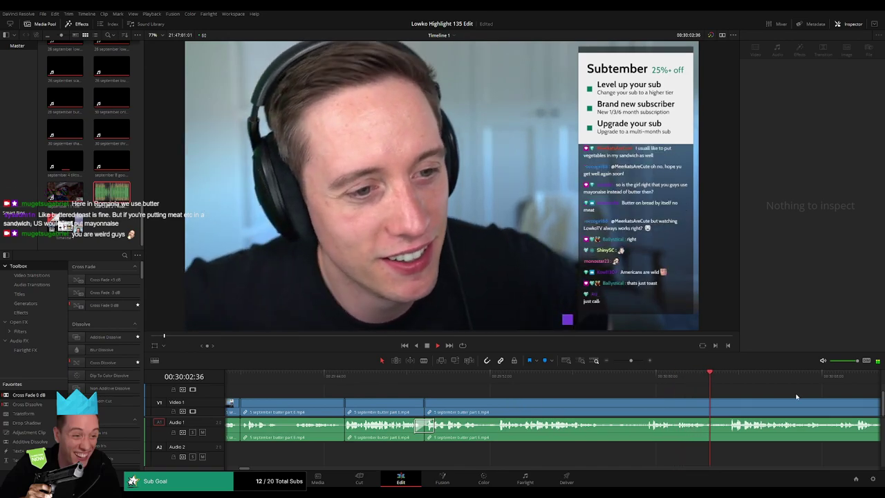
- Split the butter clip at 30:24:47 and 30:25:10 to isolate the short section in between
scroll(484, 405, right, 10)
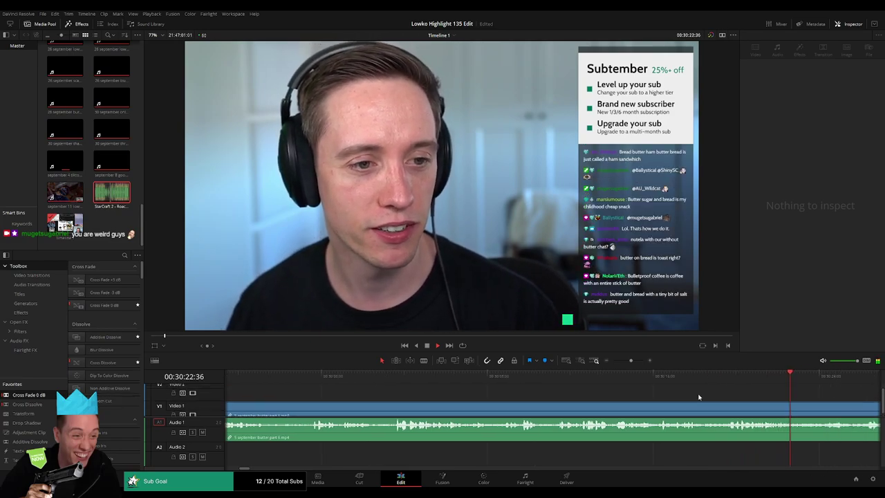
click(615, 404)
drag(617, 405, 510, 401)
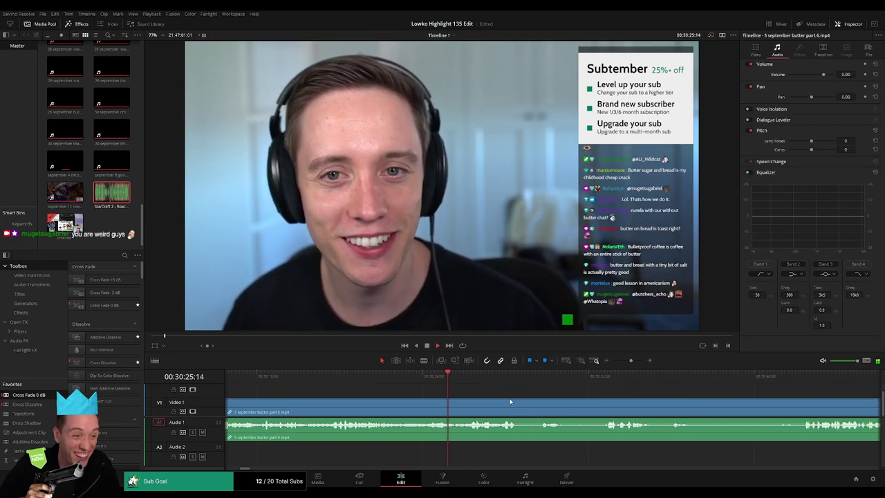
click(427, 382)
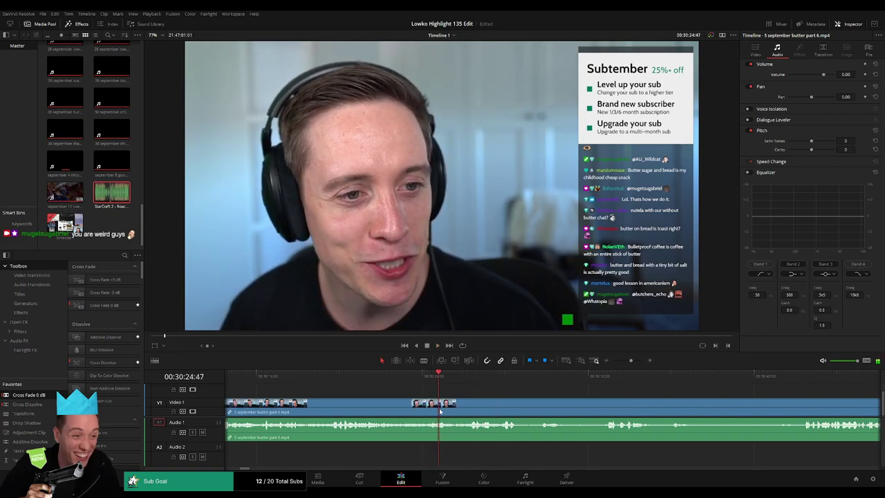
key(ctrl+b)
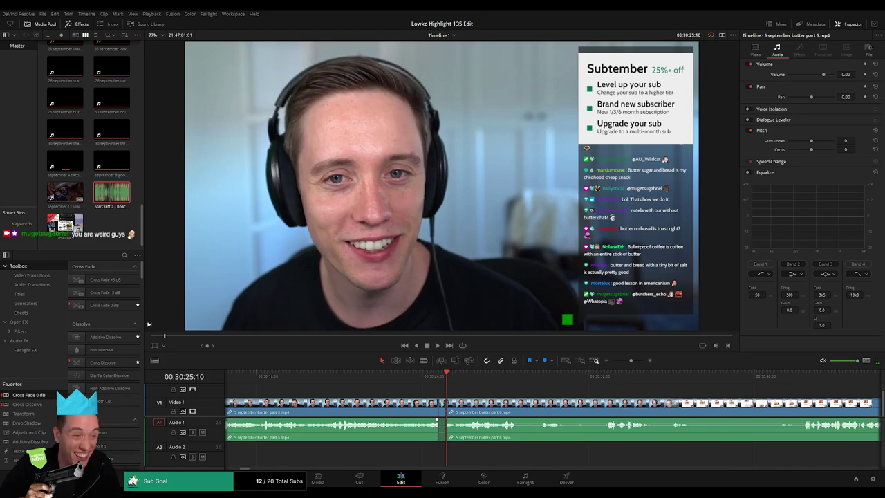
- Place the StarCraft 2 - Roach Quotes.mp3 sound on Audio 2 under the isolated section at about 30:25 and lower its volume
key(q)
drag(432, 458, 439, 459)
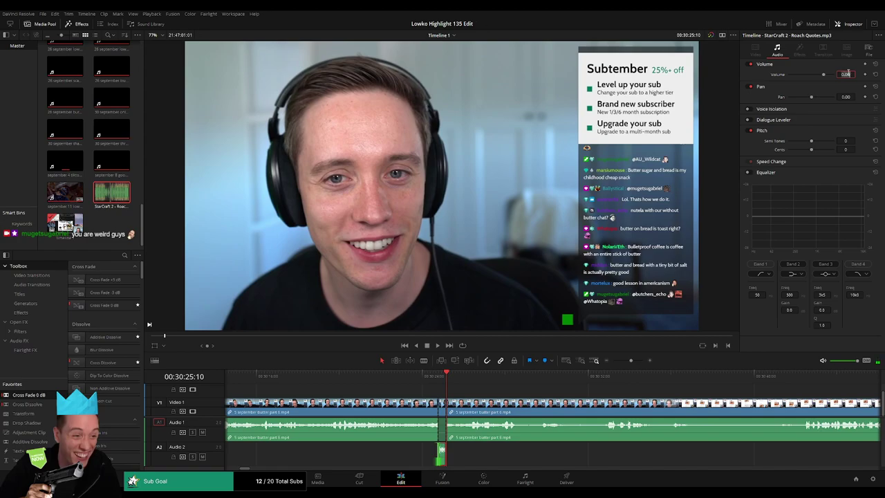
click(515, 394)
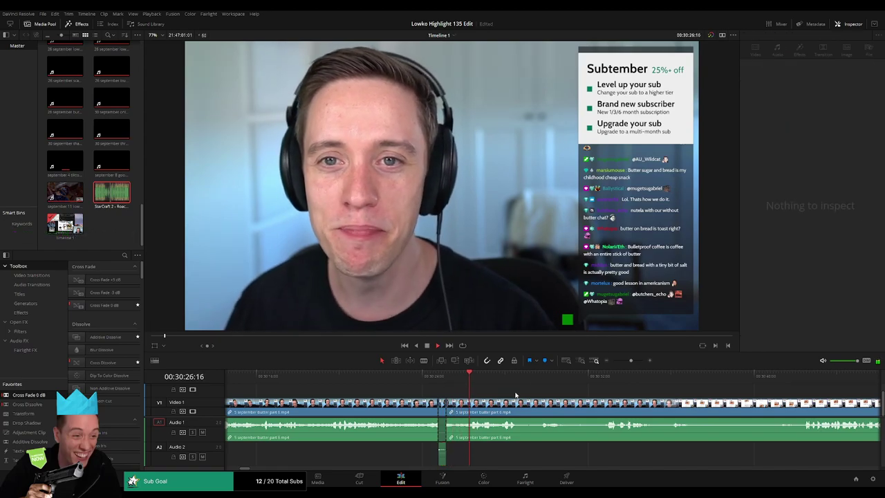
- Cut out and ripple delete the section from about 30:37 to 30:41 of the butter clip and apply a Cross Fade 0 dB to the audio join
mouse_move(629, 360)
mouse_down()
mouse_move(613, 361)
mouse_move(628, 362)
mouse_up()
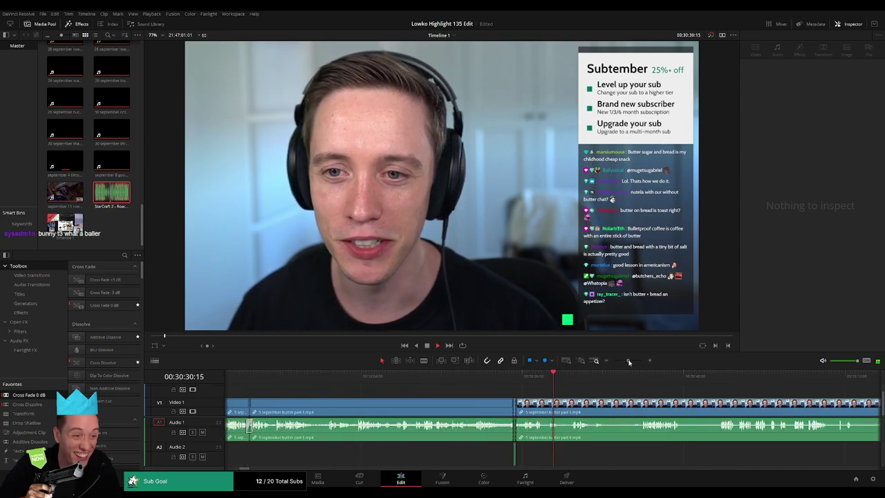
click(575, 376)
drag(592, 393, 422, 396)
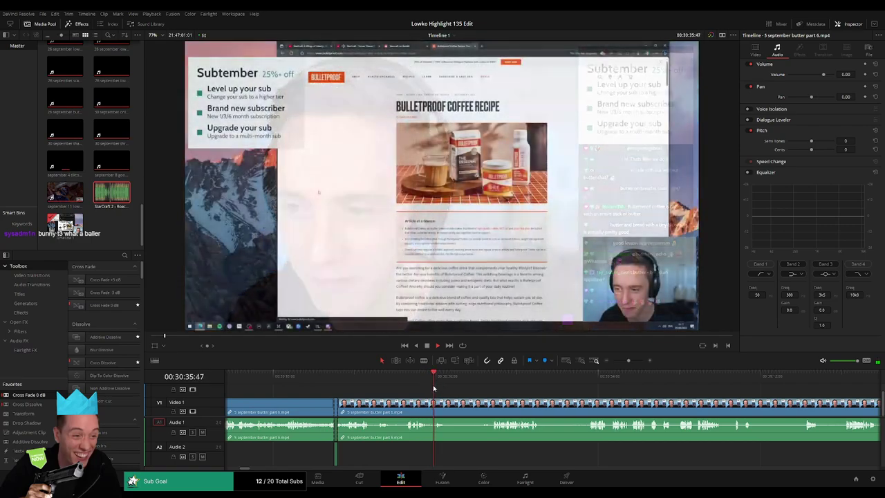
click(471, 376)
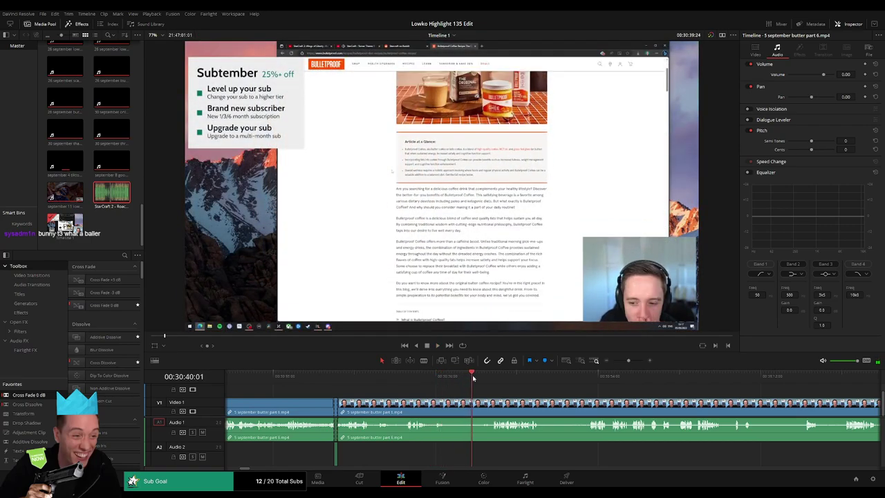
click(482, 376)
key(b)
click(450, 403)
click(449, 403)
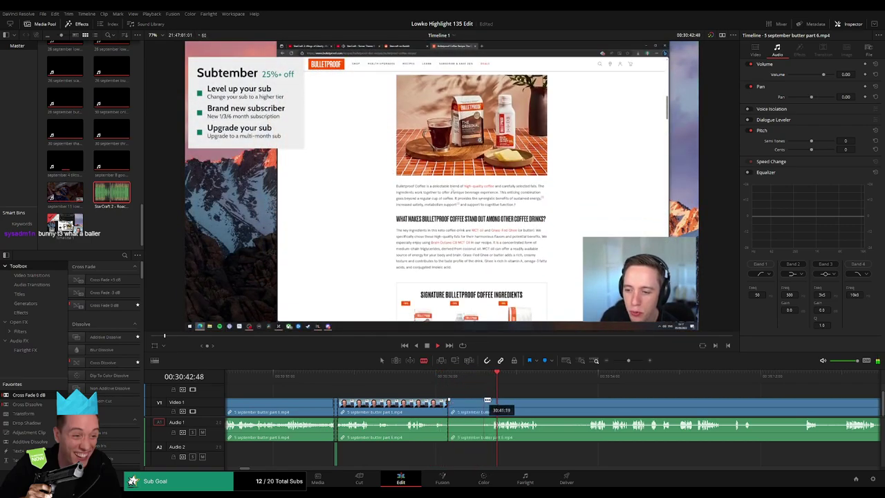
click(489, 403)
key(a)
click(474, 406)
key(Delete)
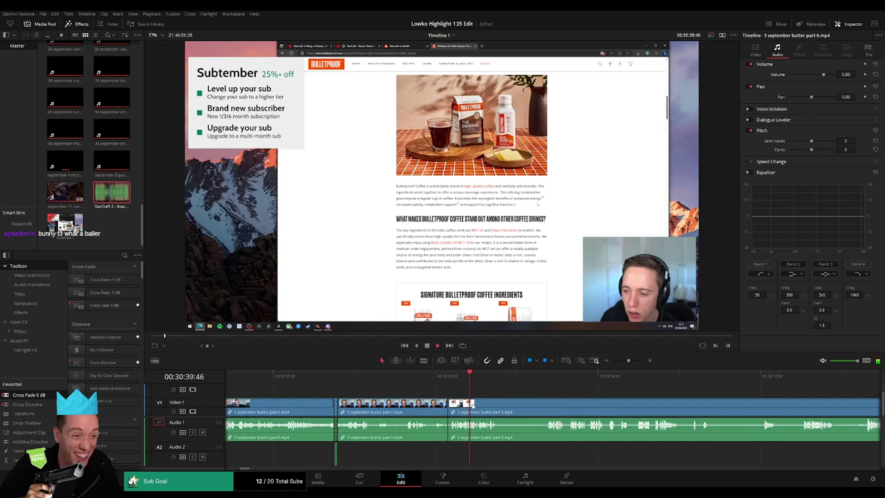
click(446, 426)
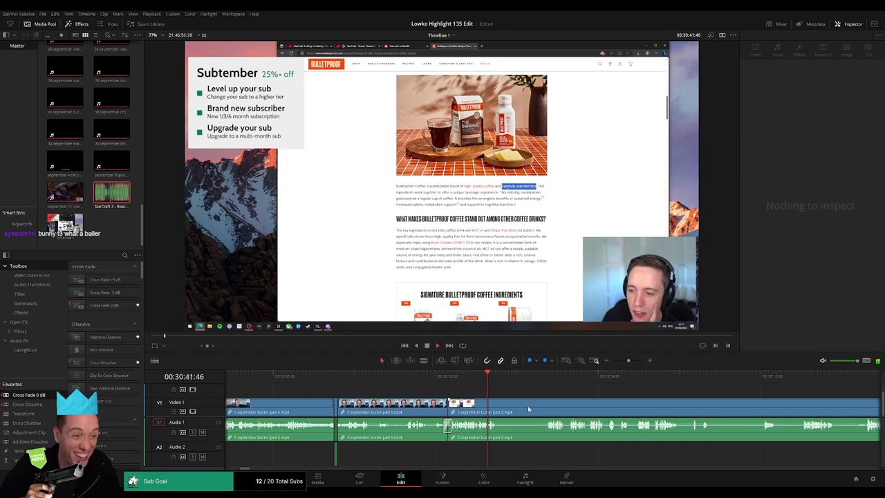
- Split the butter clip at about 30:43 and 30:48, ripple delete the section in between and cross fade the audio join
drag(528, 409, 403, 407)
click(416, 378)
key(b)
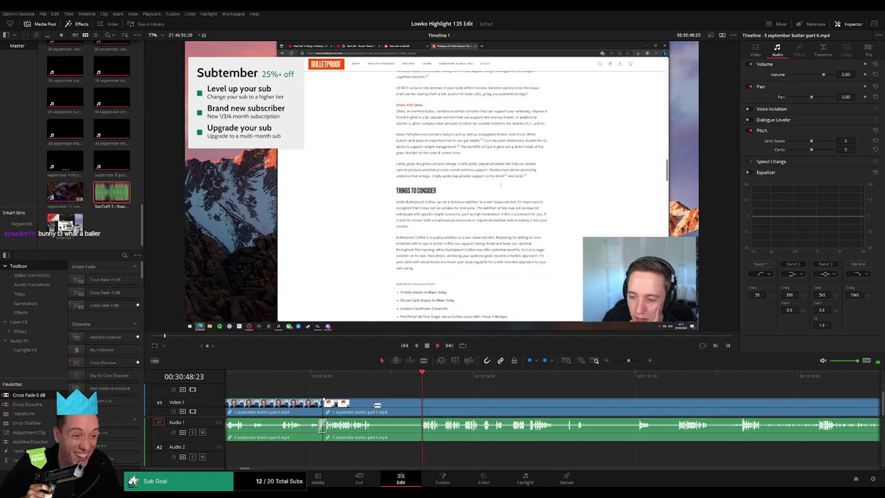
click(374, 404)
click(422, 402)
key(a)
click(410, 406)
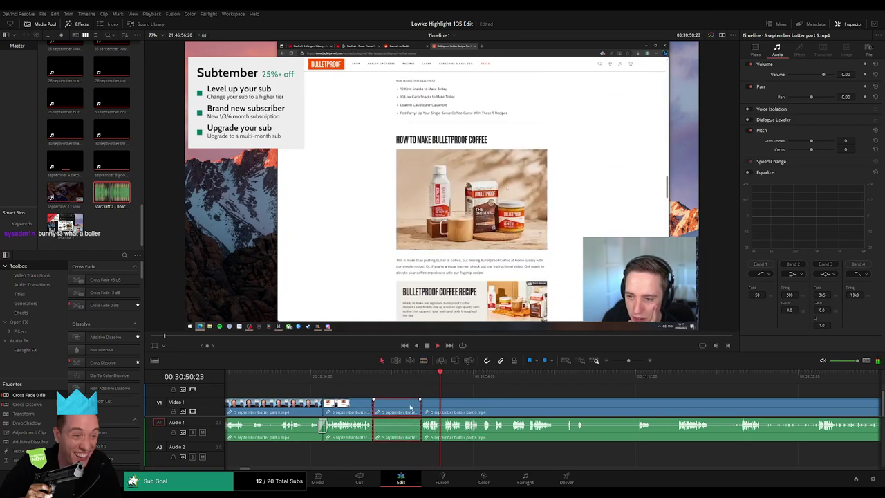
key(Delete)
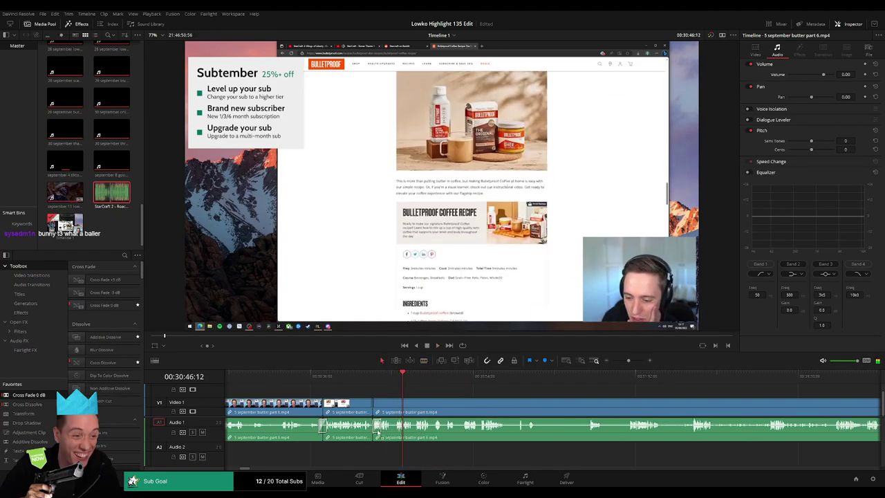
key(space)
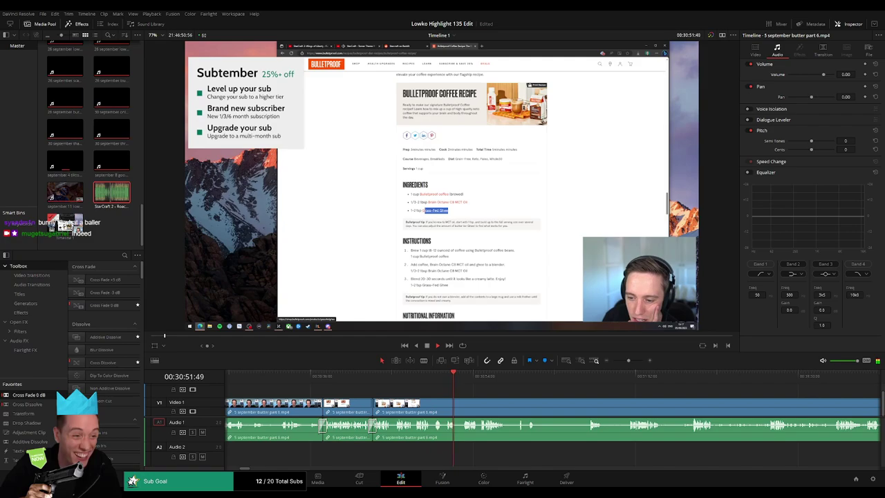
- Remove the short pause from about 30:58 to 30:59 in the butter clip and cross fade the audio join
scroll(468, 393, right, 3)
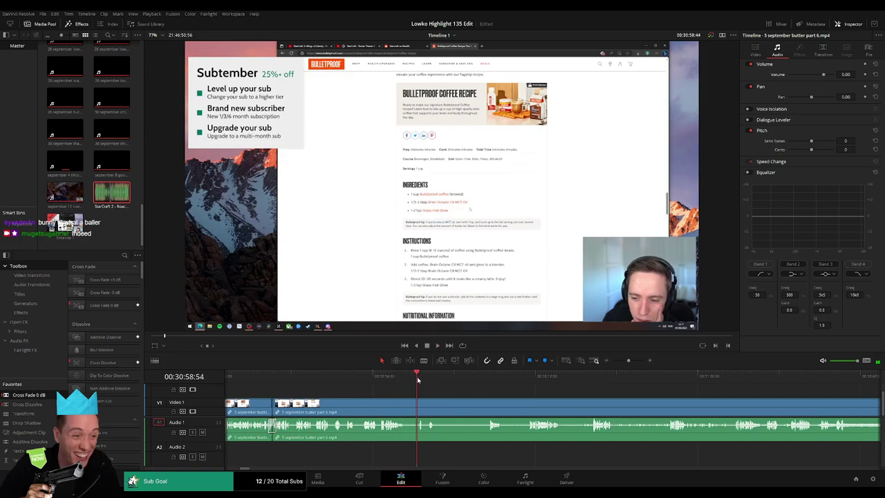
key(b)
click(407, 400)
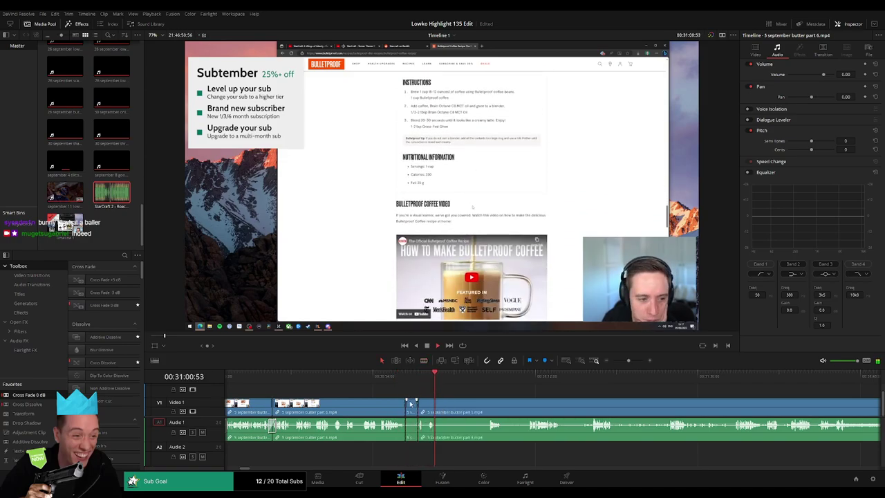
key(Delete)
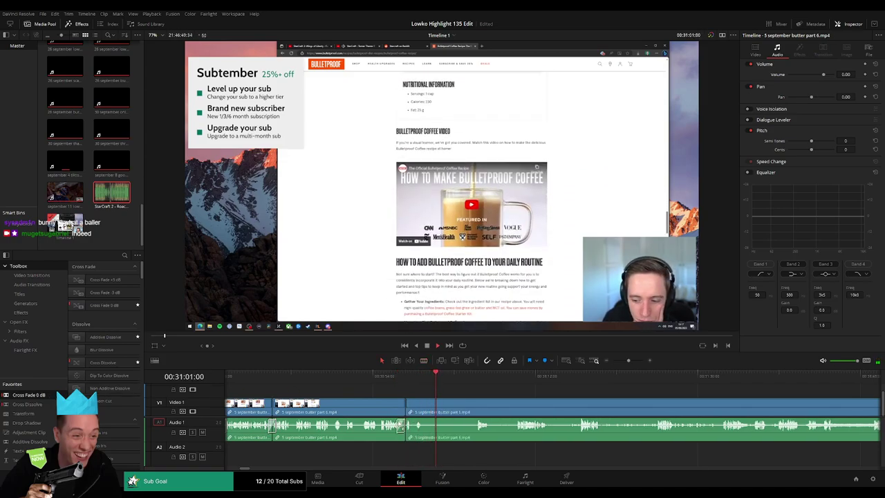
- Cut out and ripple delete the section from about 31:00 to 31:10 and smooth the audio join with a cross fade
key(b)
click(426, 412)
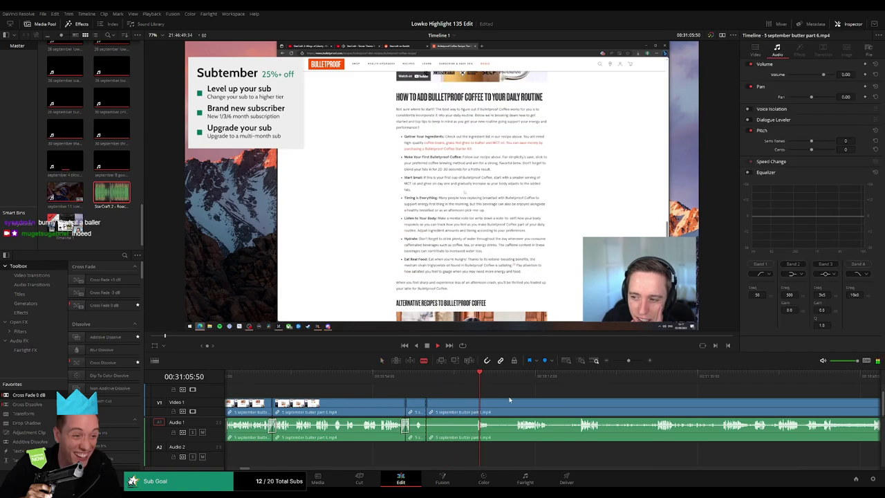
scroll(490, 399, right, 1)
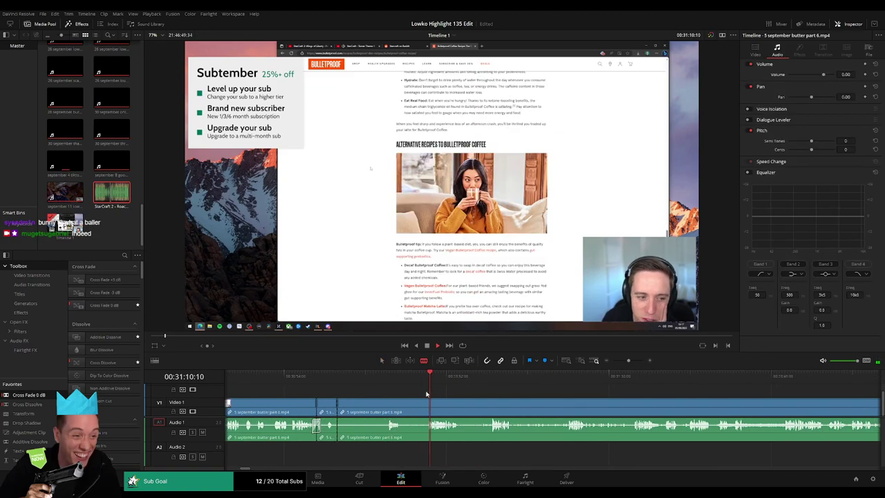
key(a)
click(409, 408)
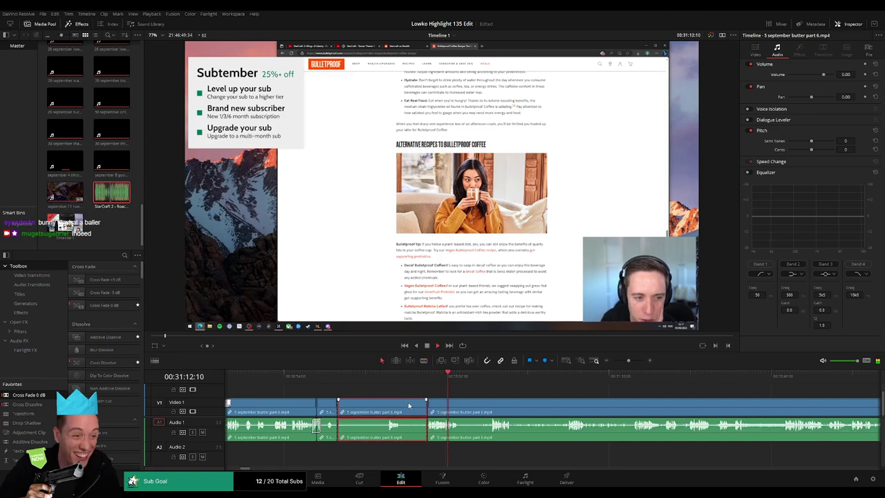
key(Delete)
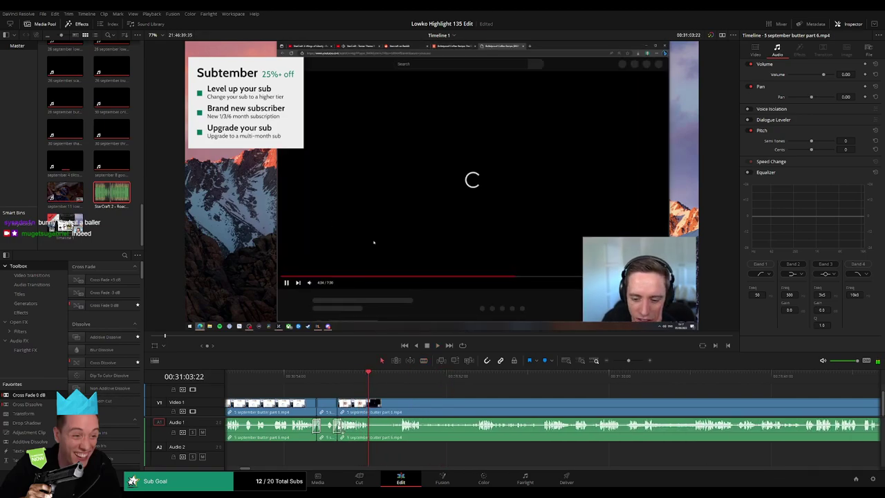
- Review the coffee recipe video part of the butter clip from about 31:03 to 31:55 for sections to cut
click(388, 374)
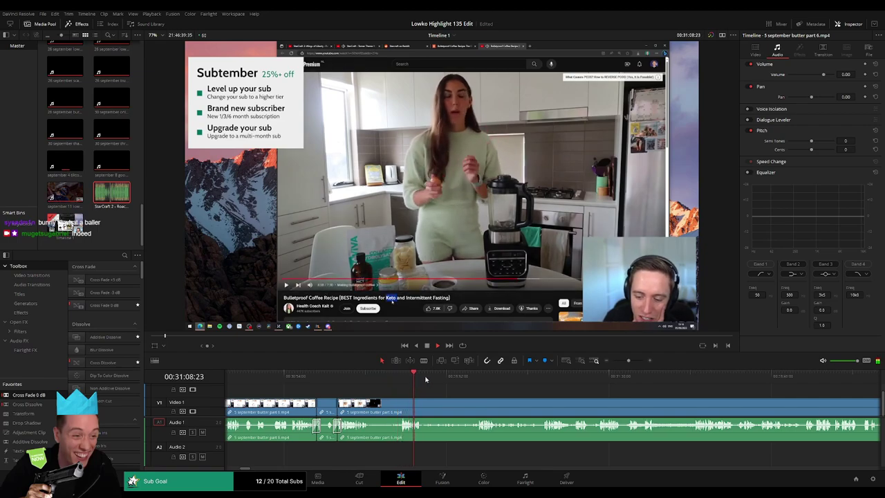
drag(424, 374, 394, 376)
click(410, 375)
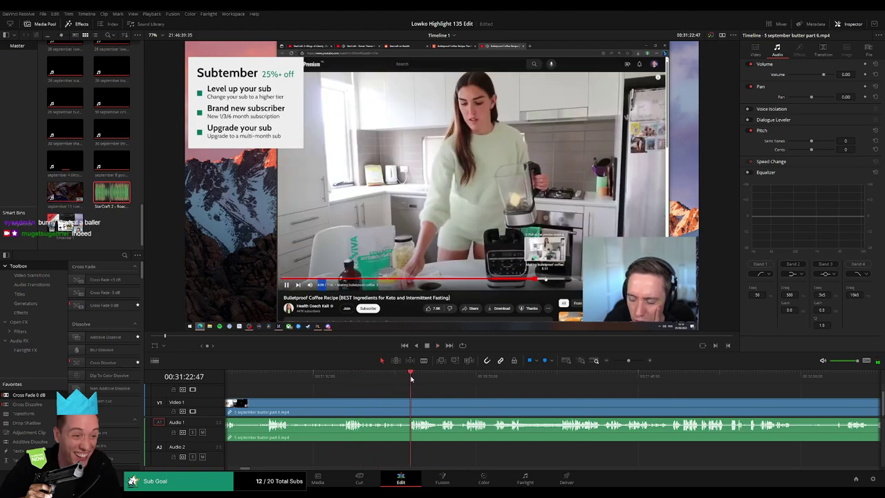
scroll(401, 389, right, 2)
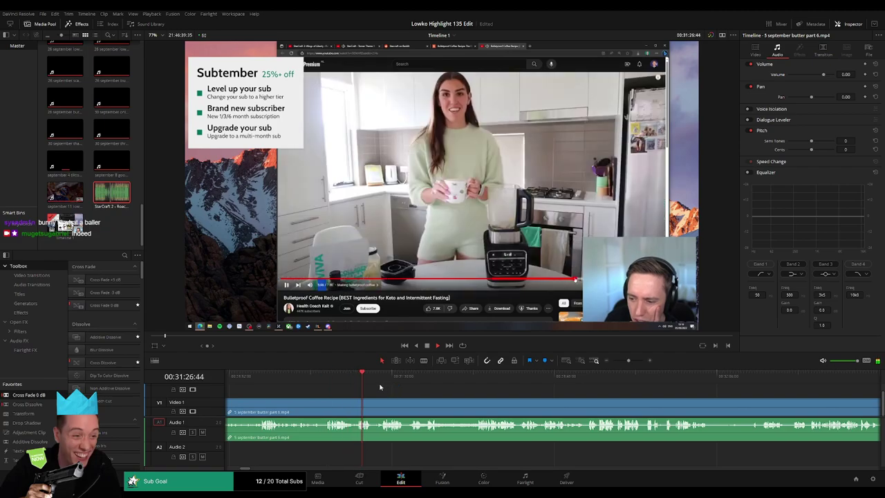
drag(343, 375, 361, 378)
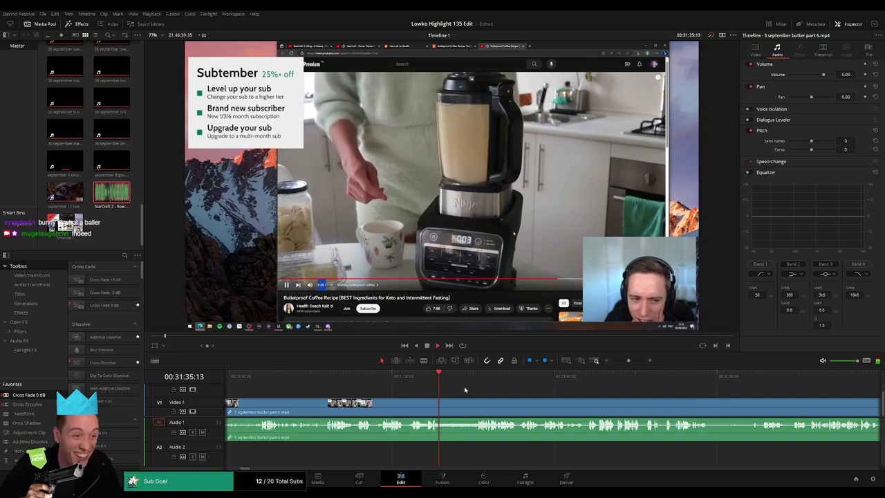
drag(484, 387, 409, 387)
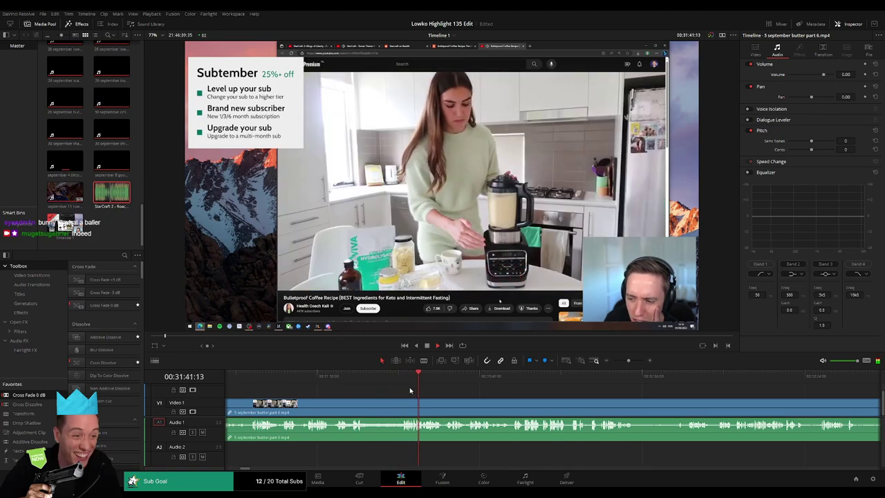
scroll(421, 390, right, 2)
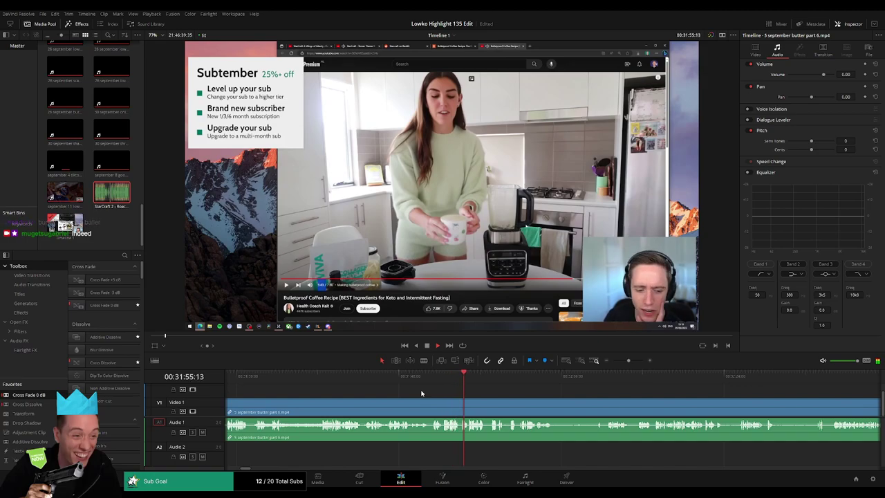
- Cut out and ripple delete the roughly half-second section at about 32:01 in the butter clip
drag(627, 360, 445, 386)
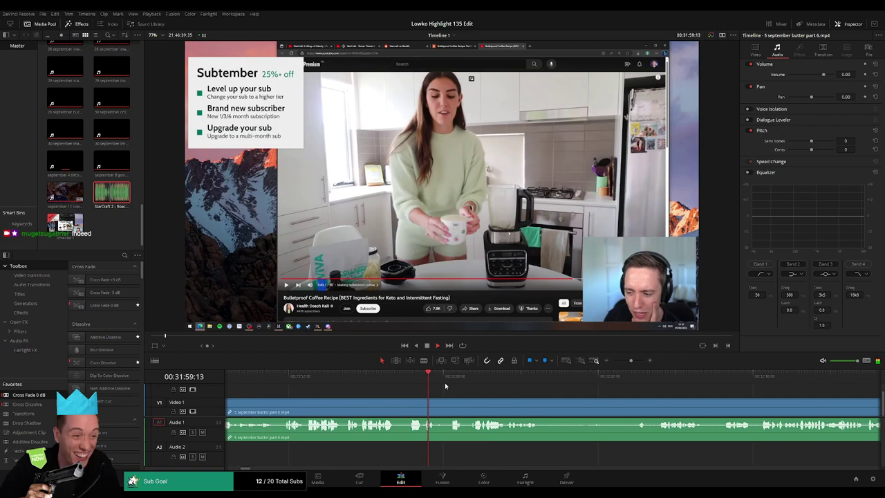
key(b)
click(463, 408)
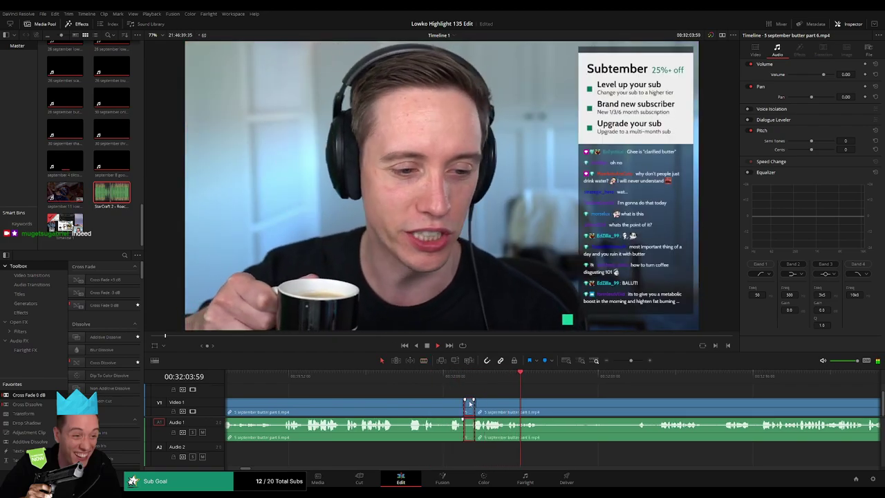
key(a)
- Split the butter clip at about 32:04:40 and 32:10, ripple delete the section in between and cross fade the audio join
drag(517, 401, 441, 403)
key(b)
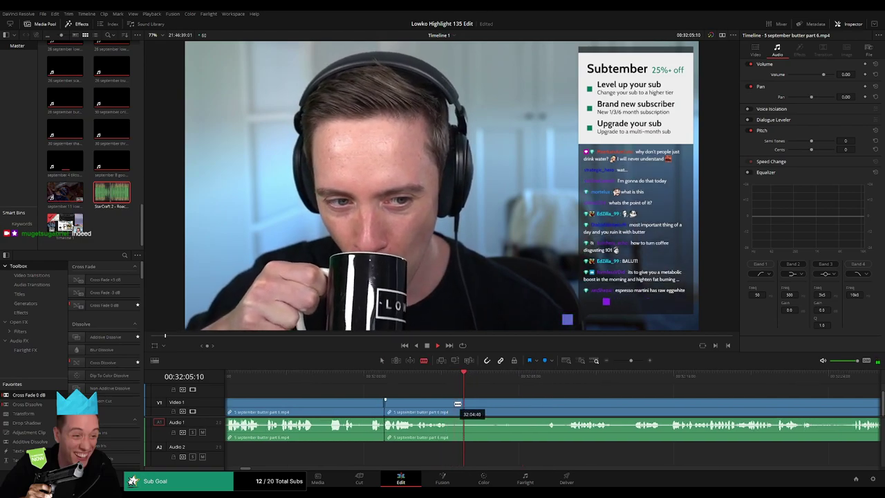
click(455, 405)
click(553, 379)
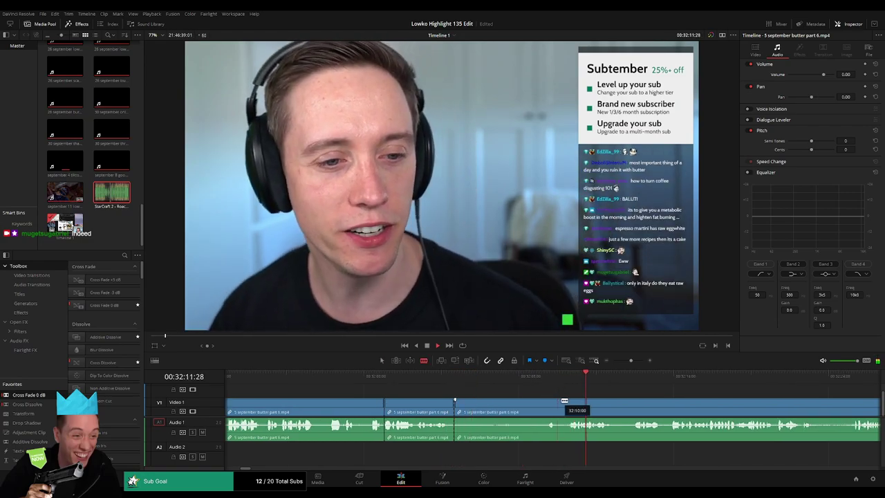
click(566, 409)
key(a)
click(527, 409)
key(Delete)
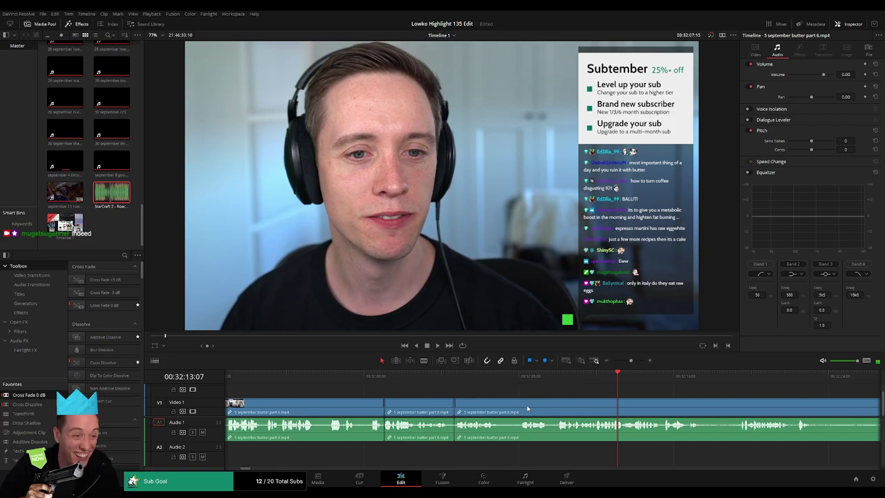
click(498, 378)
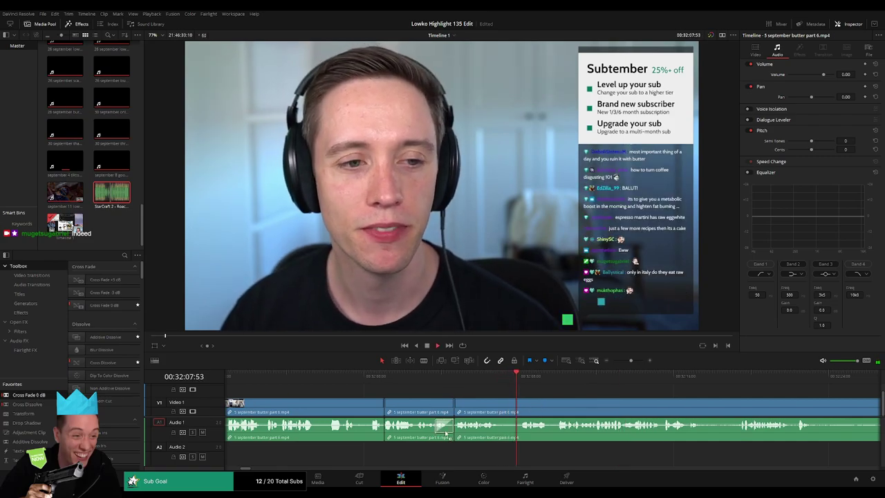
- Remove the short section from about 32:07:11 to 32:08 and apply a cross fade to the audio join
key(b)
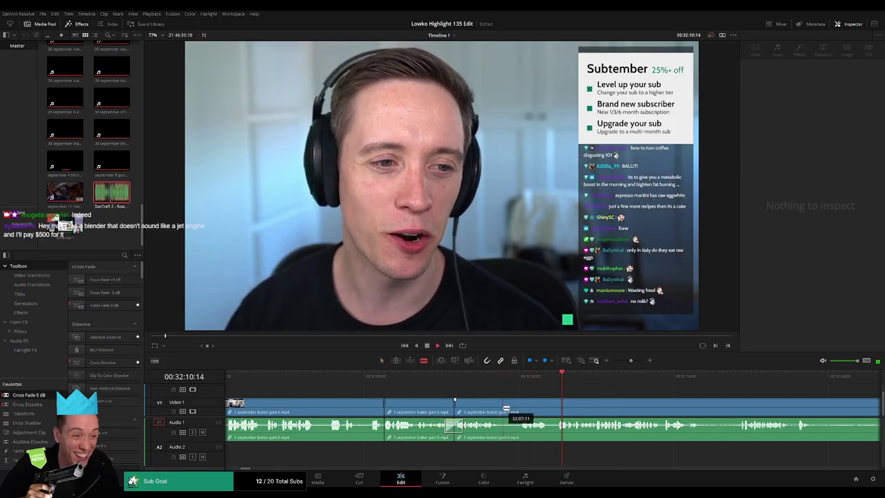
click(503, 409)
click(517, 409)
key(a)
click(510, 410)
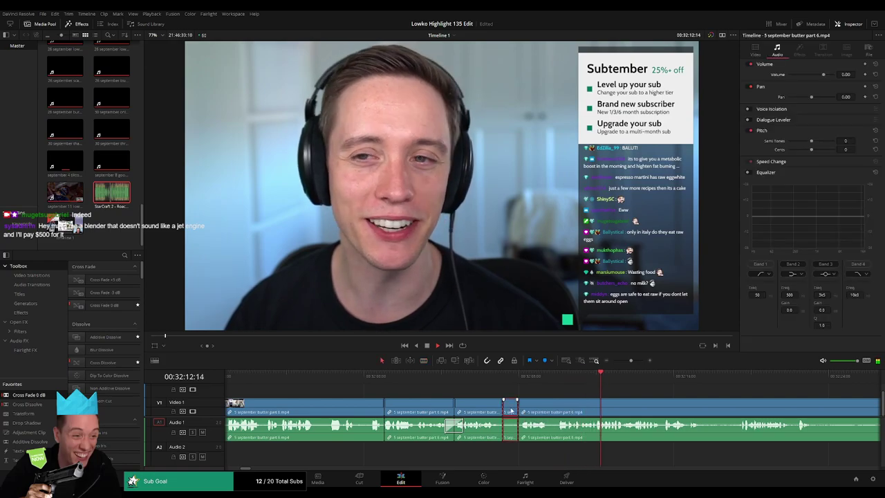
key(Delete)
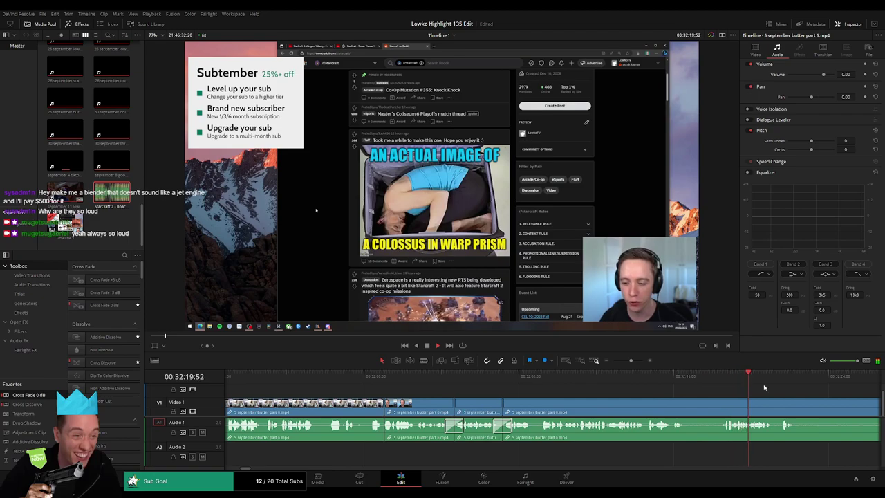
- Split the butter clip on the timeline at about 32:22
drag(764, 388, 606, 380)
key(b)
click(532, 404)
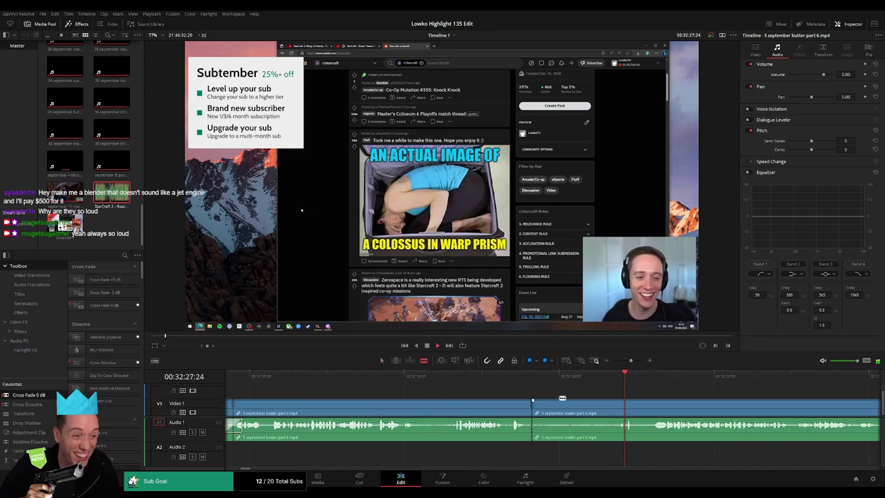
- Skim the butter clip after the split at about 32:22 as far as 40:23 and ripple delete that whole remaining part
scroll(534, 388, right, 3)
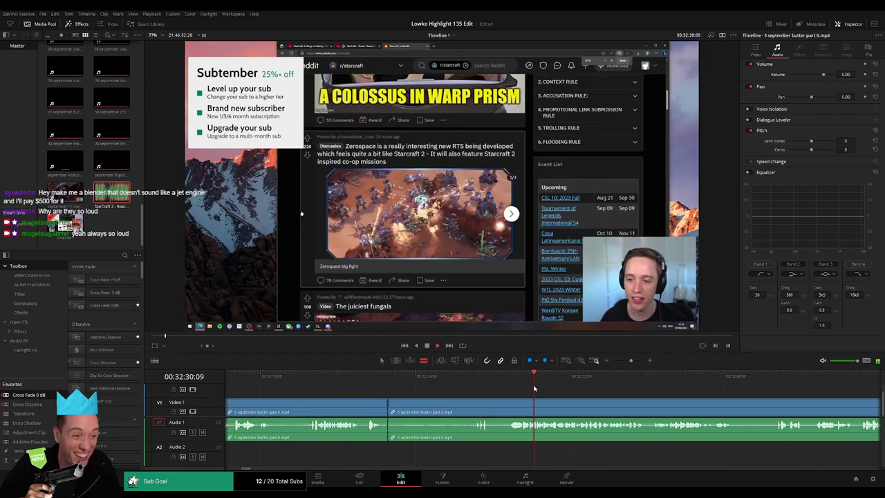
click(802, 379)
mouse_move(630, 360)
mouse_down()
mouse_move(620, 361)
mouse_move(629, 361)
mouse_up()
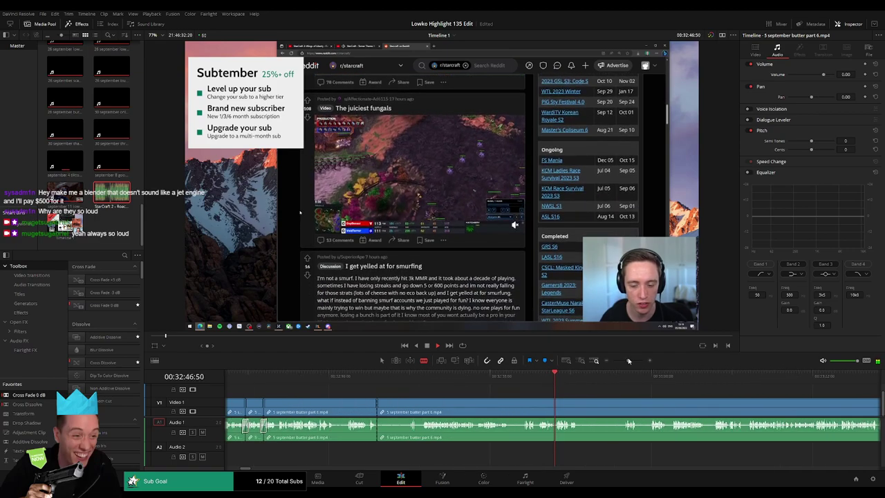
click(539, 379)
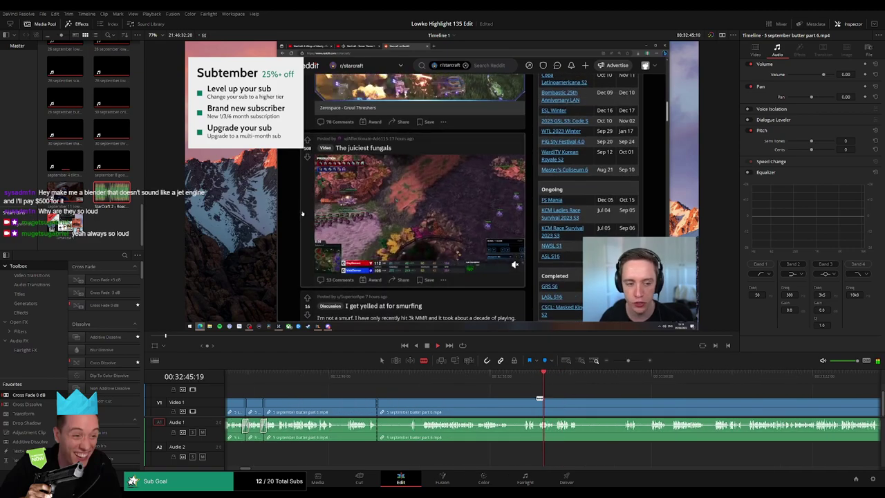
click(562, 379)
drag(563, 379, 623, 378)
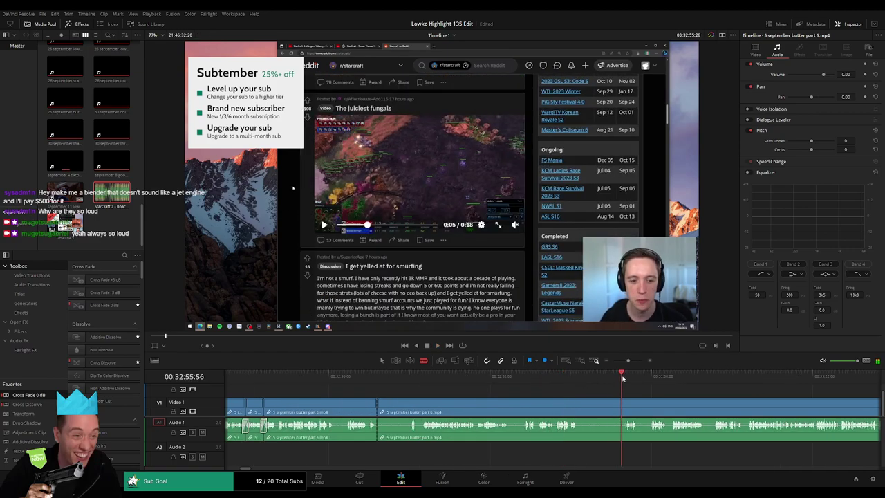
click(795, 376)
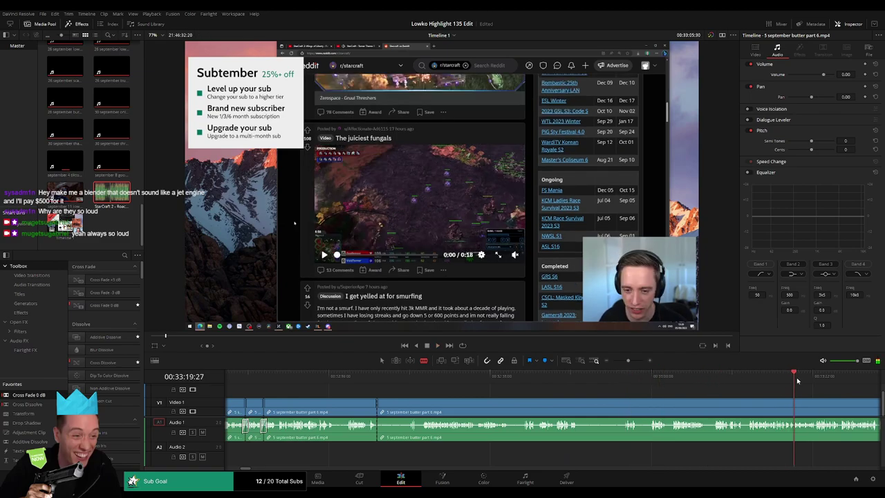
click(830, 377)
drag(628, 360, 619, 361)
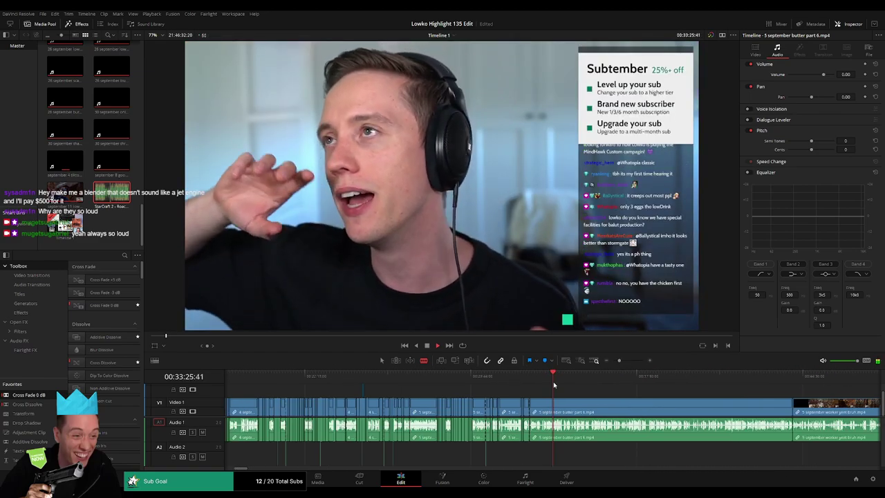
drag(554, 378, 638, 379)
click(662, 379)
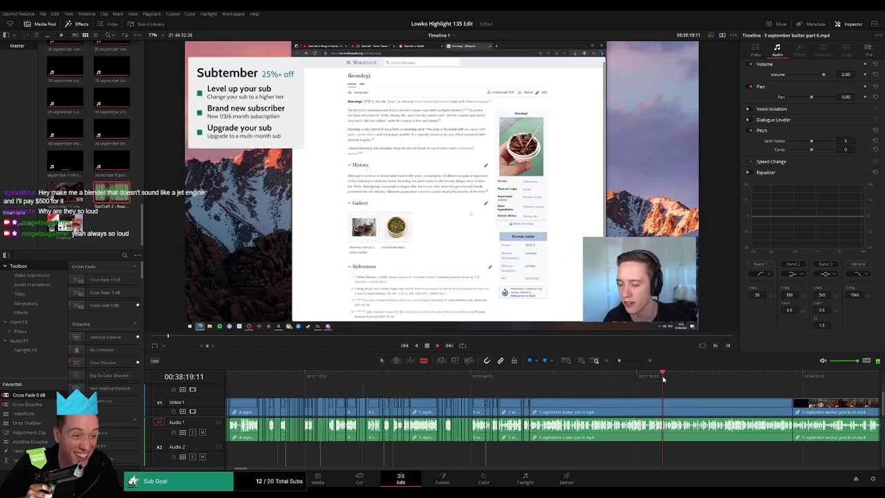
click(709, 380)
click(626, 410)
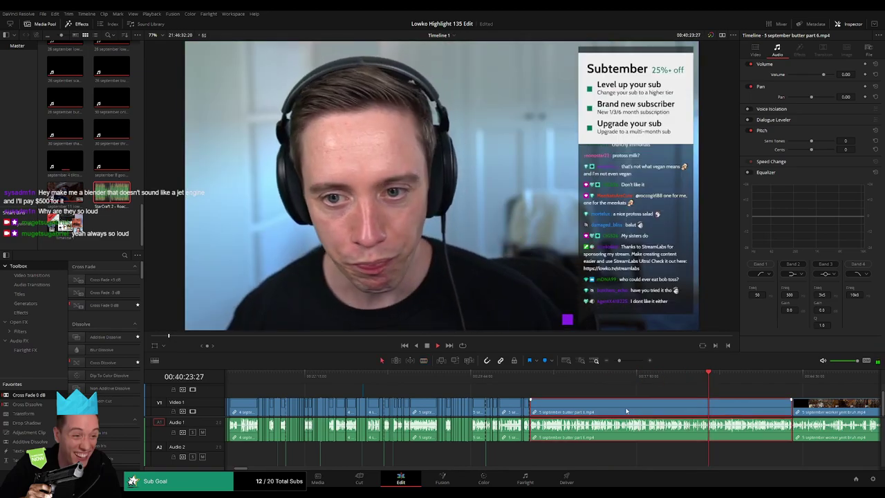
key(Delete)
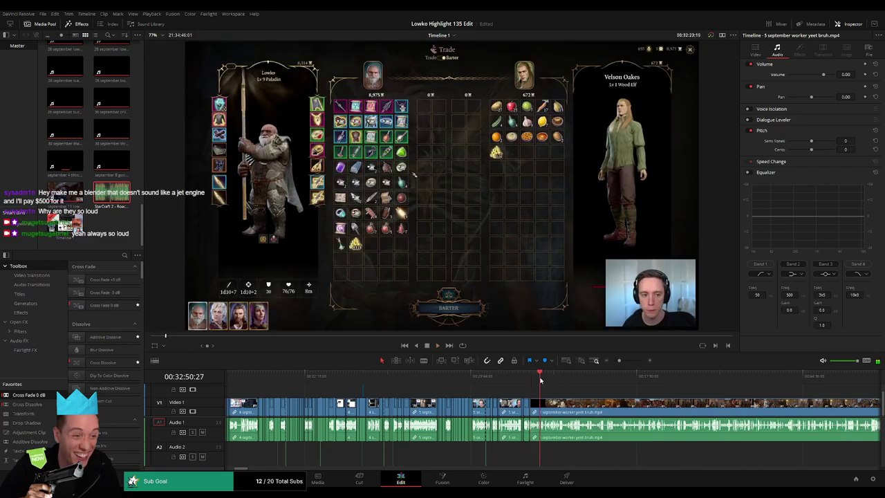
- Find the start of the useful part in the worker yeet clip, split it at about 38:16 and ripple delete everything before the split
click(626, 380)
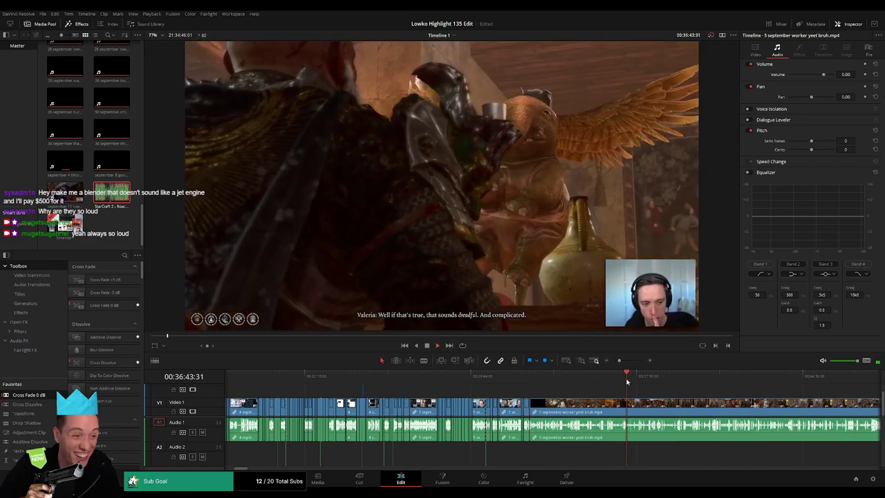
drag(626, 381, 662, 375)
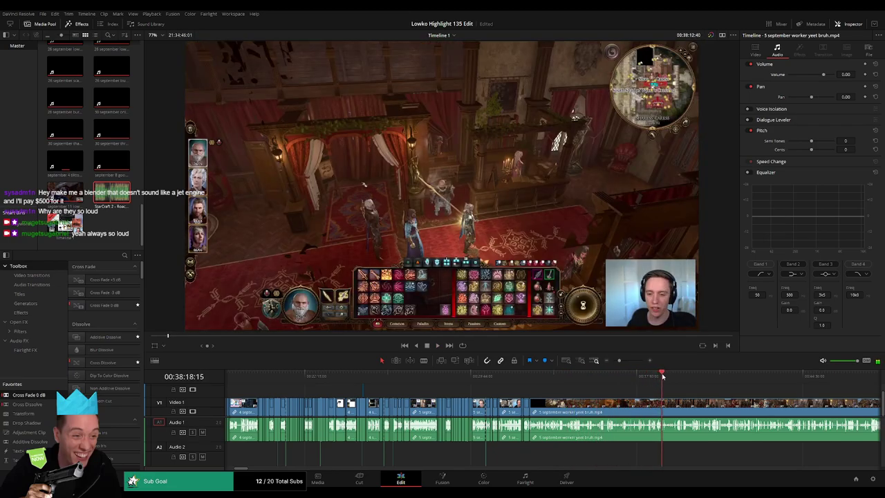
key(space)
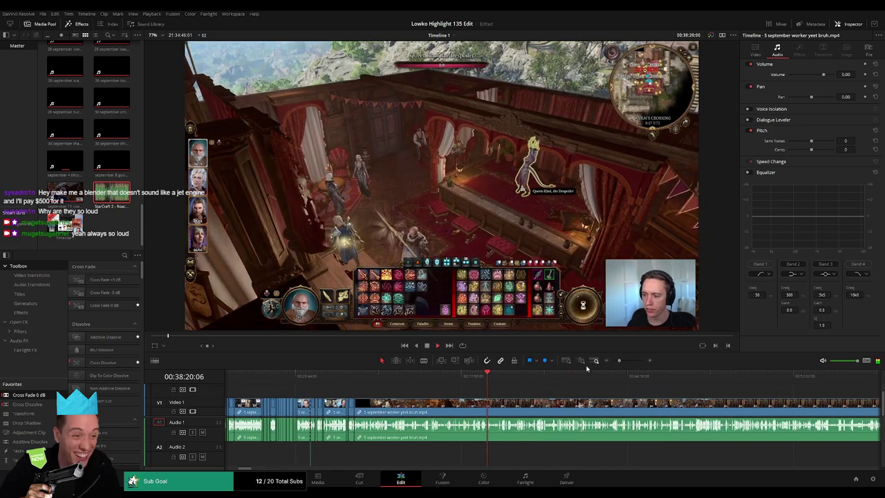
click(626, 360)
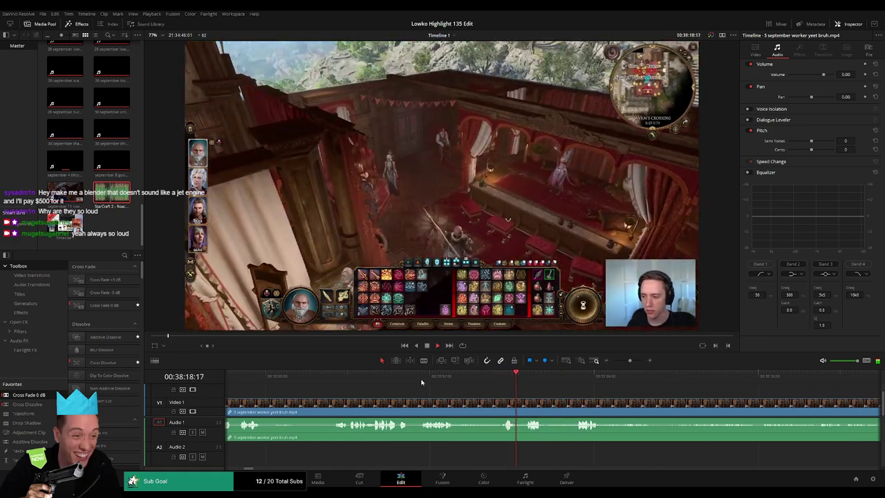
click(421, 380)
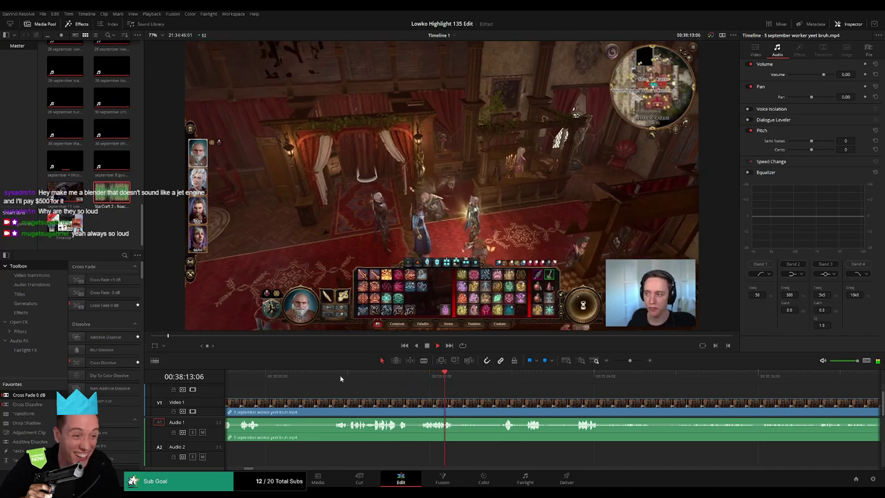
click(341, 377)
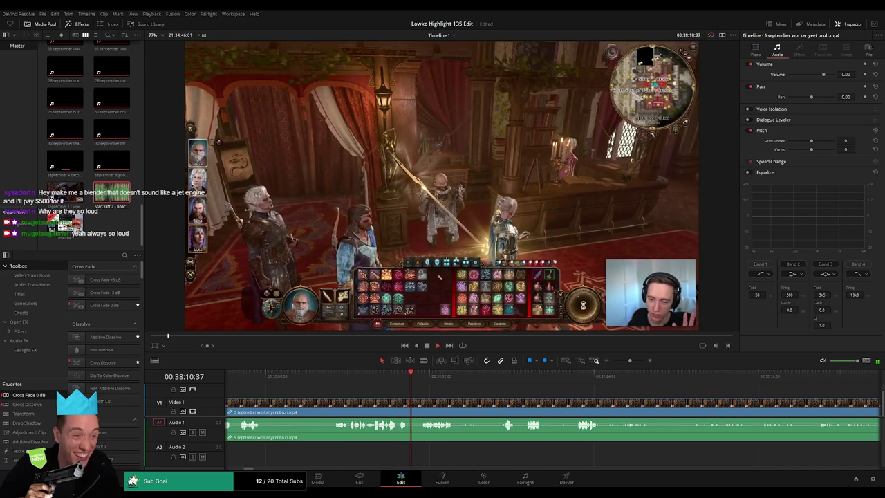
click(476, 376)
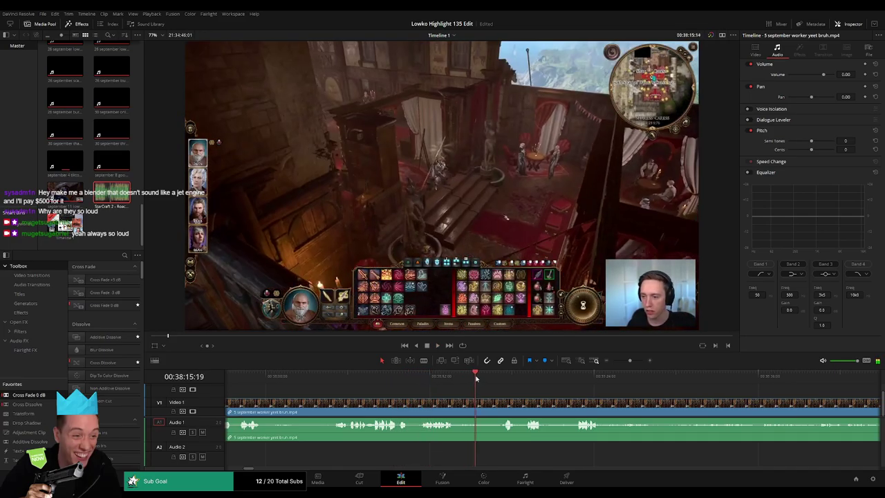
key(ctrl+b)
click(474, 408)
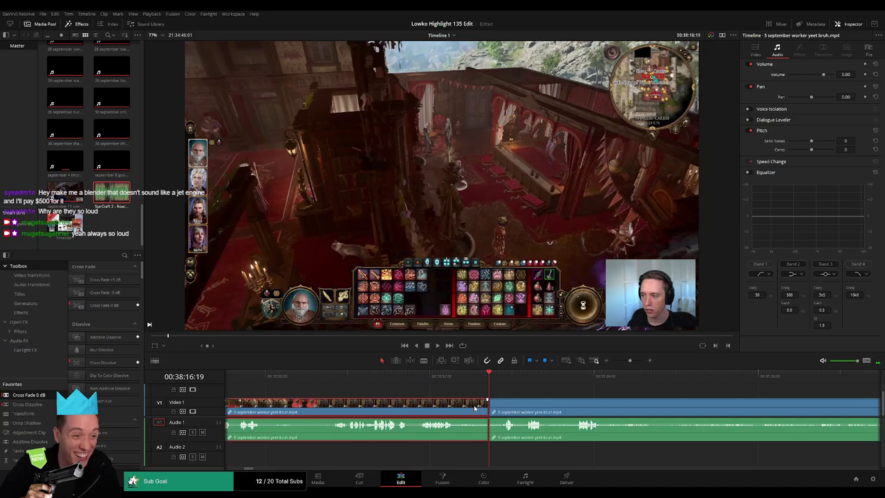
key(Delete)
- Review the start of the trimmed worker yeet clip from about 32:23 to 33:05 for pauses to cut
key(space)
drag(591, 394, 375, 389)
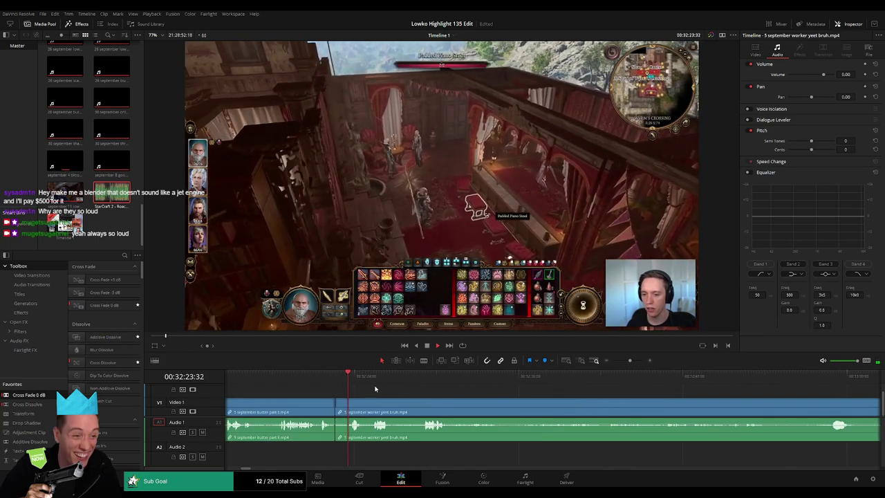
drag(431, 397, 382, 390)
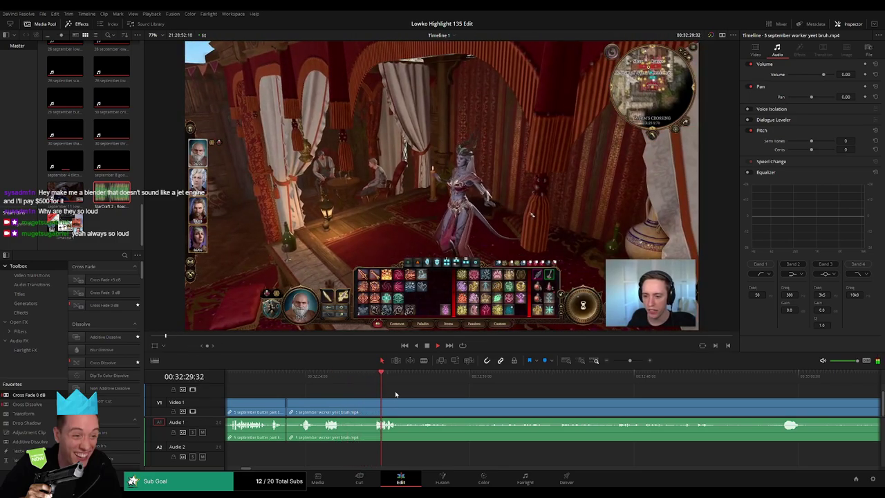
drag(396, 377, 418, 374)
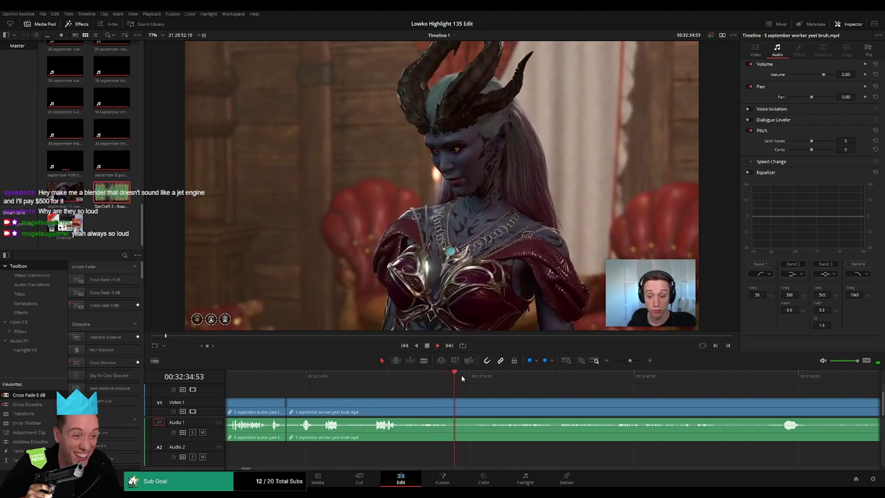
drag(434, 378, 495, 378)
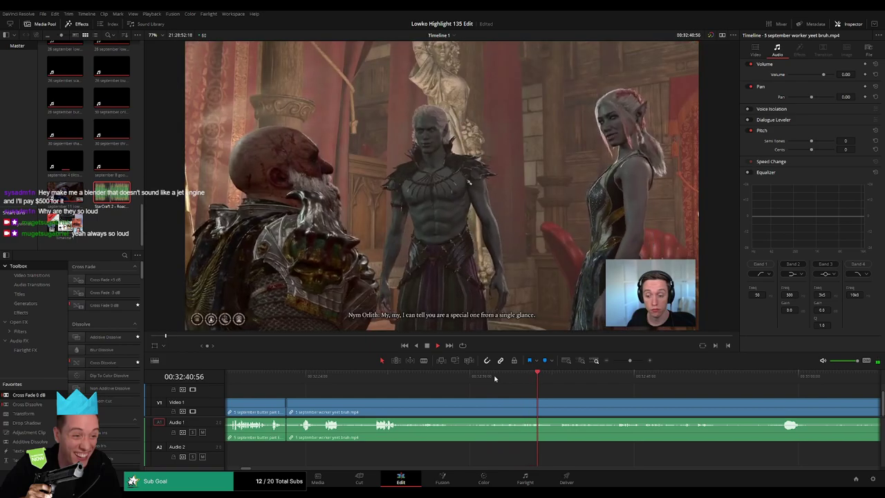
drag(617, 405, 479, 400)
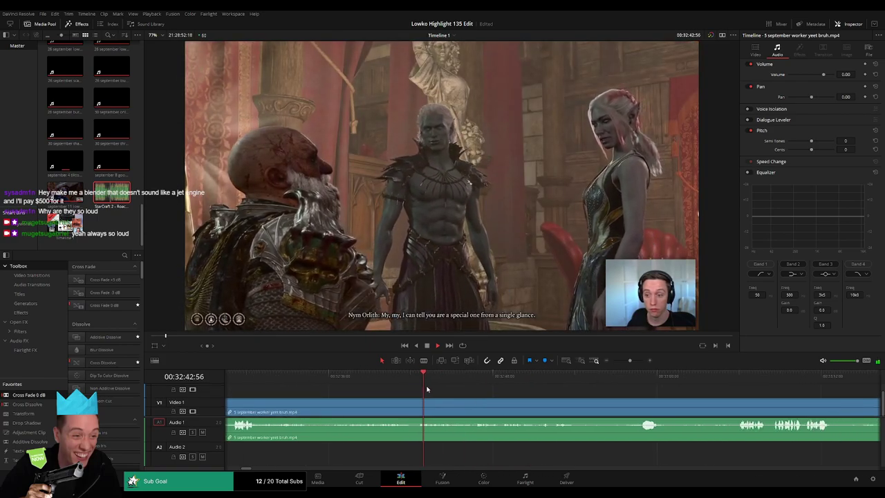
drag(429, 381, 476, 380)
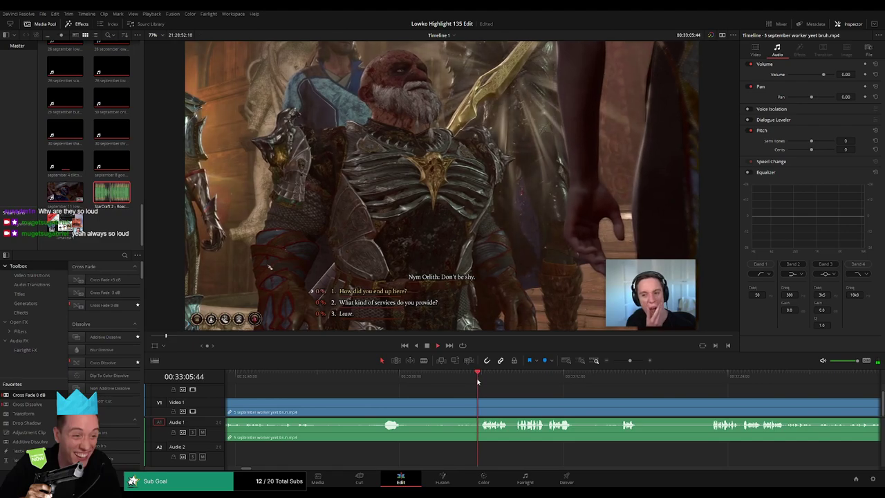
- Split the worker yeet clip at about 33:00:54 and 33:05, ripple delete the section in between and cross fade the audio join
key(b)
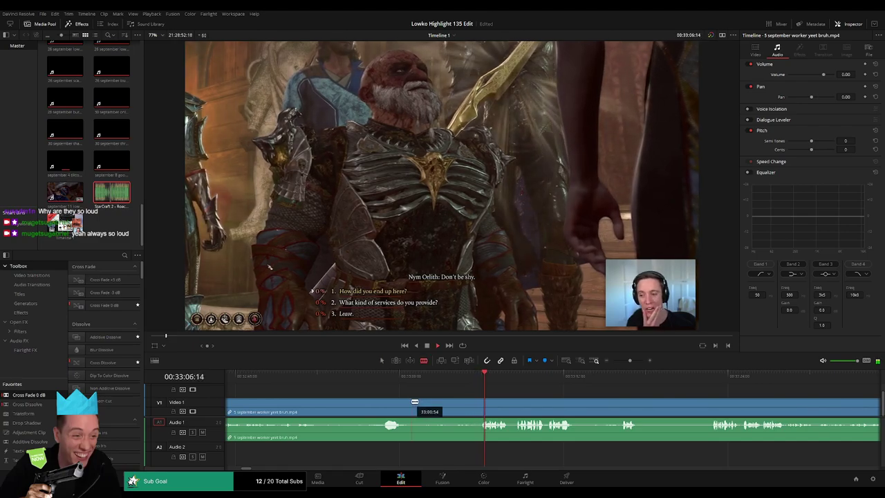
click(411, 400)
click(474, 401)
key(a)
click(443, 405)
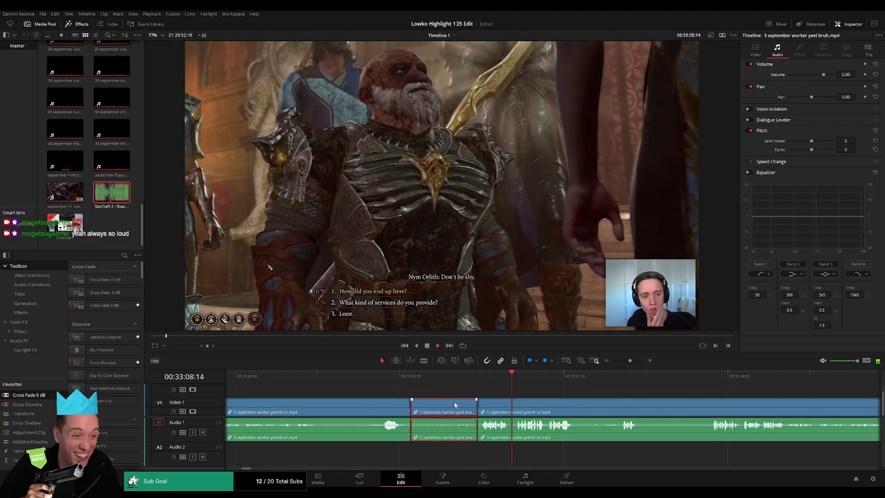
key(Delete)
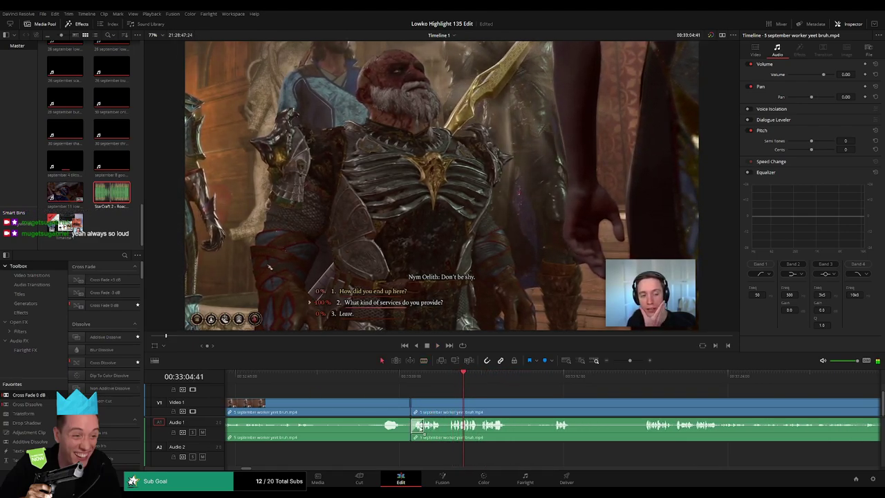
drag(420, 429, 412, 427)
- Cut out and ripple delete the pause from about 33:08 to 33:11 in the worker yeet clip and cross fade the audio join
drag(476, 408, 419, 402)
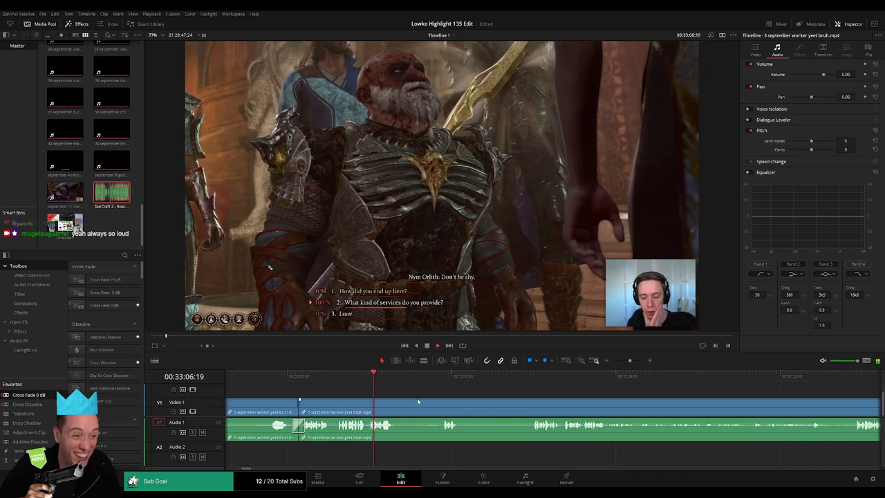
key(b)
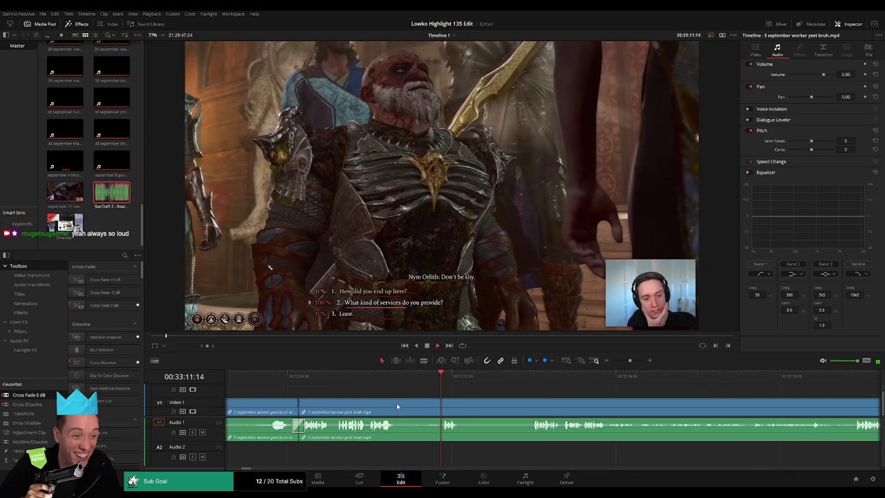
click(399, 408)
click(443, 404)
key(a)
click(434, 407)
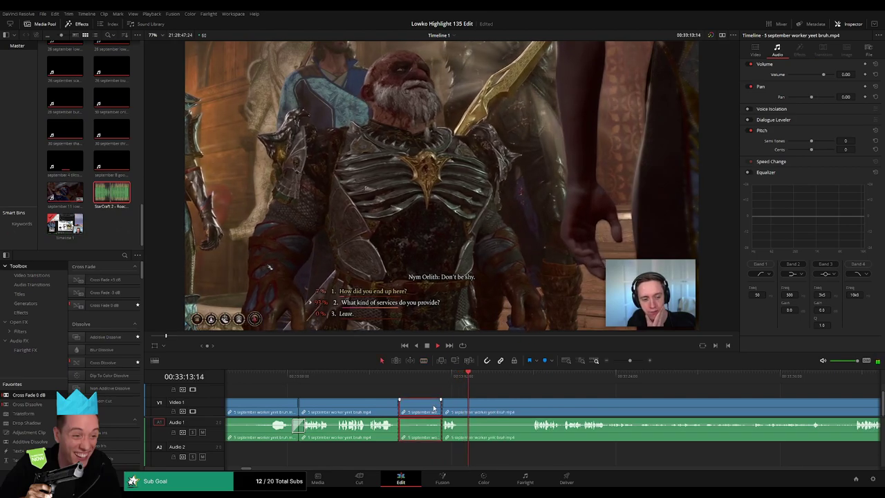
key(Delete)
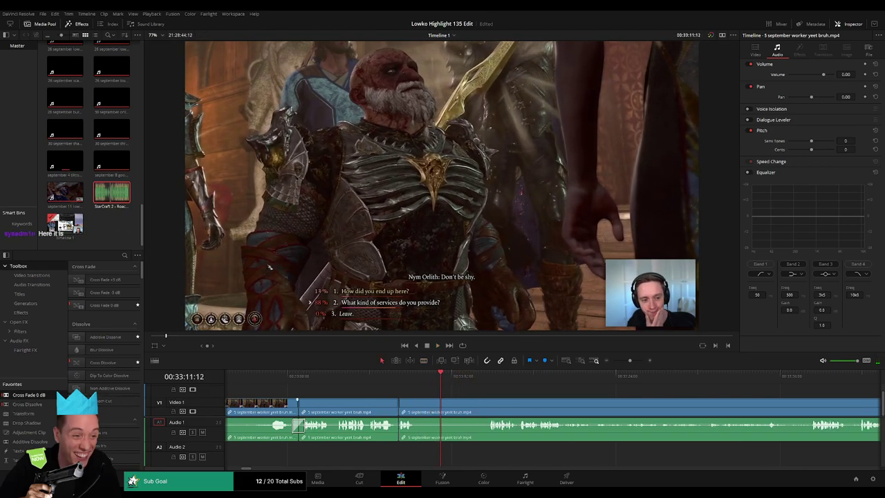
drag(412, 428, 400, 427)
- Remove the quiet section from about 33:09 to 33:14 of the worker yeet clip and apply a cross fade to the audio join
key(b)
click(419, 405)
click(484, 375)
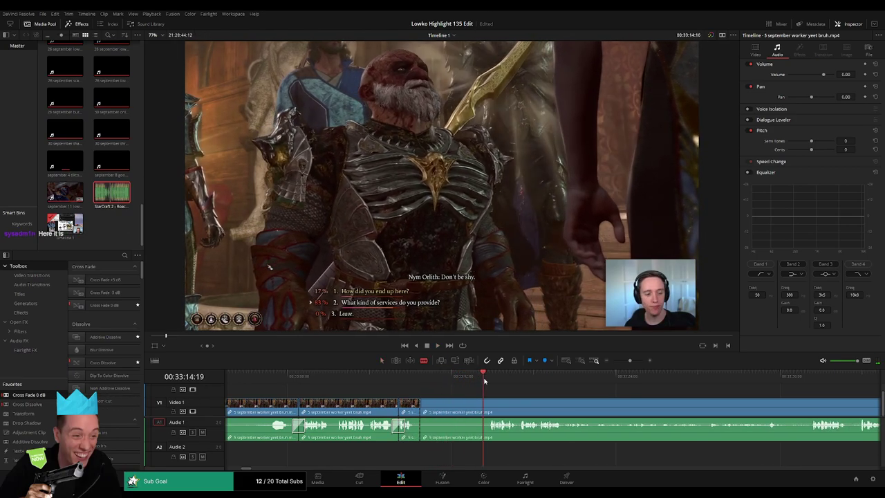
click(488, 406)
key(a)
click(456, 408)
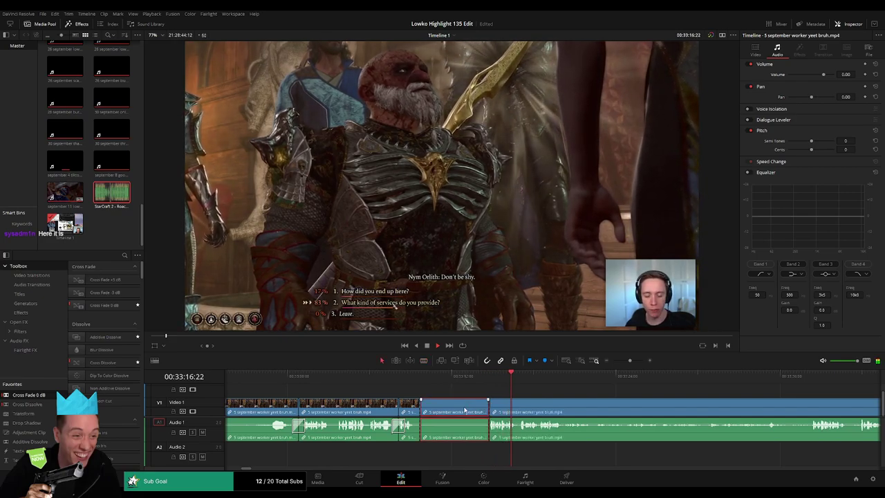
key(Delete)
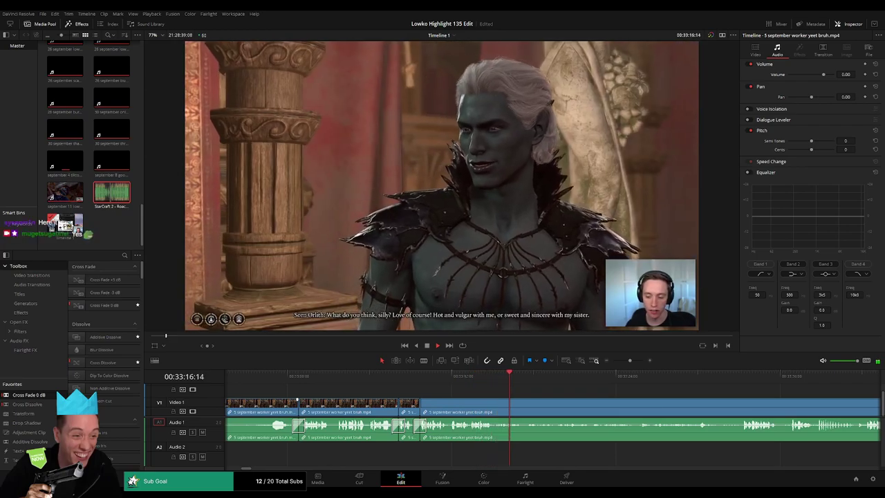
- Cut out and ripple delete the pause from about 33:49 to 33:50 in the worker yeet clip and cross fade the audio join
drag(593, 391, 393, 391)
scroll(393, 393, right, 1)
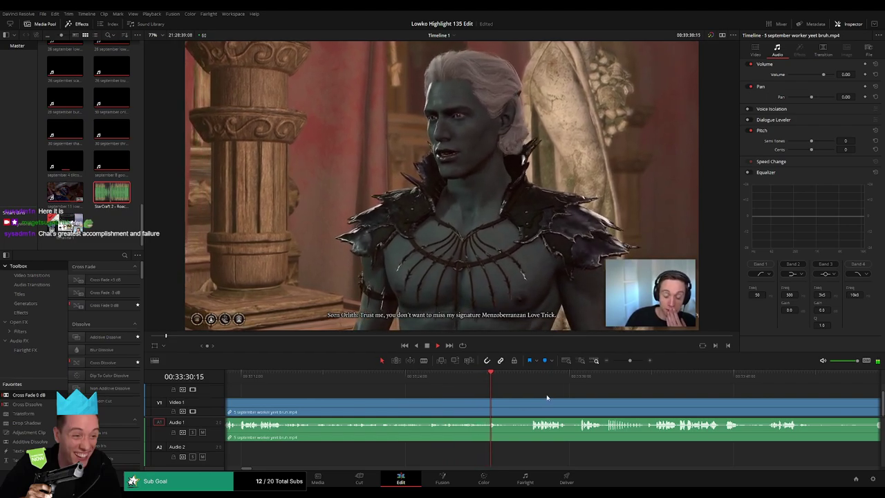
drag(547, 398, 456, 396)
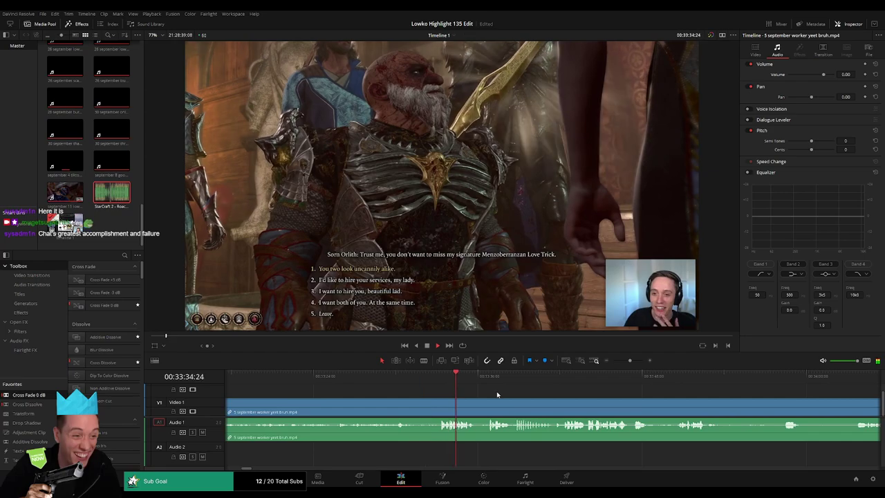
scroll(496, 394, right, 3)
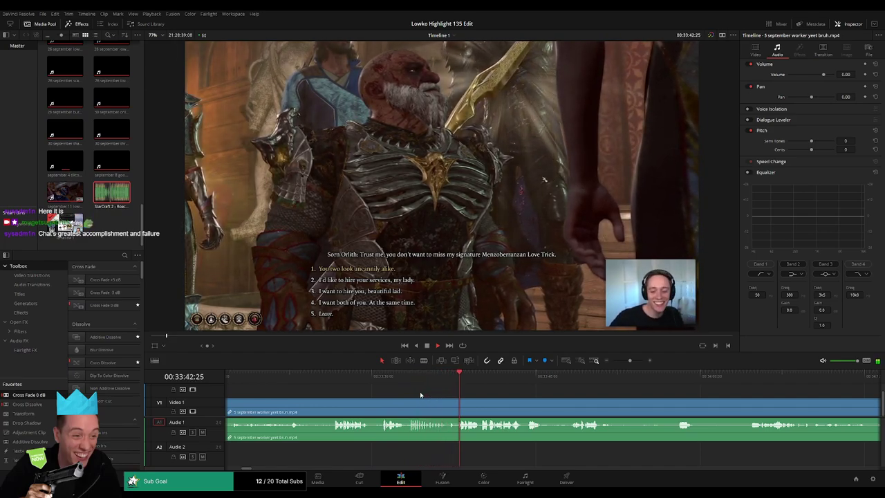
drag(575, 405, 422, 433)
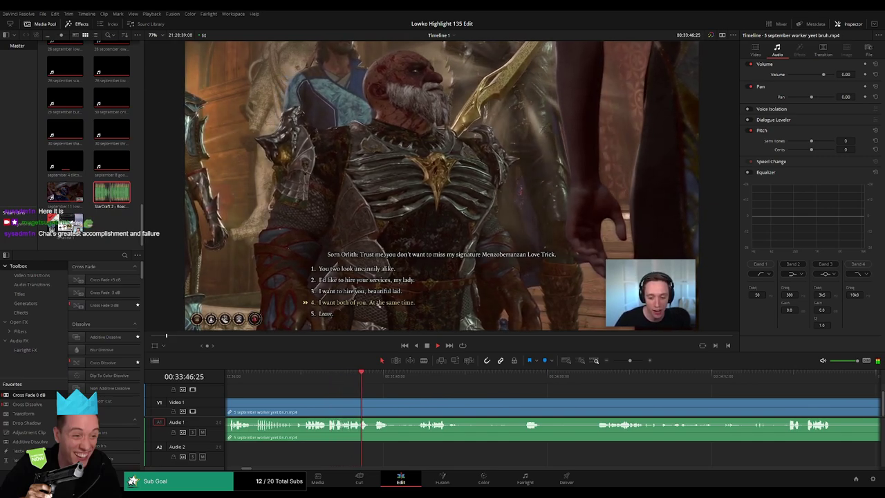
click(414, 378)
click(395, 405)
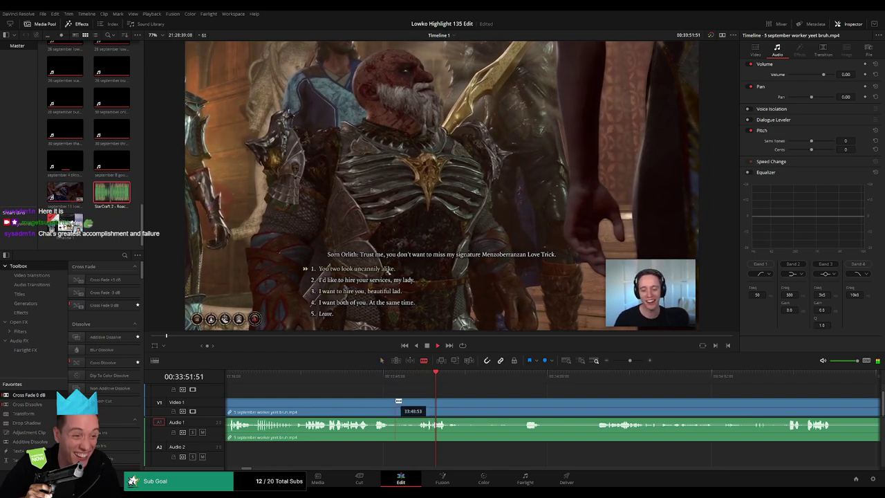
click(415, 405)
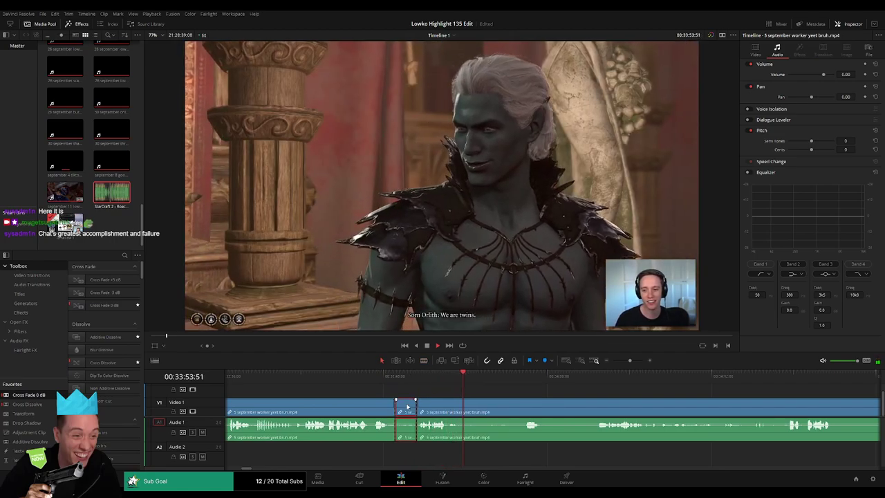
key(Delete)
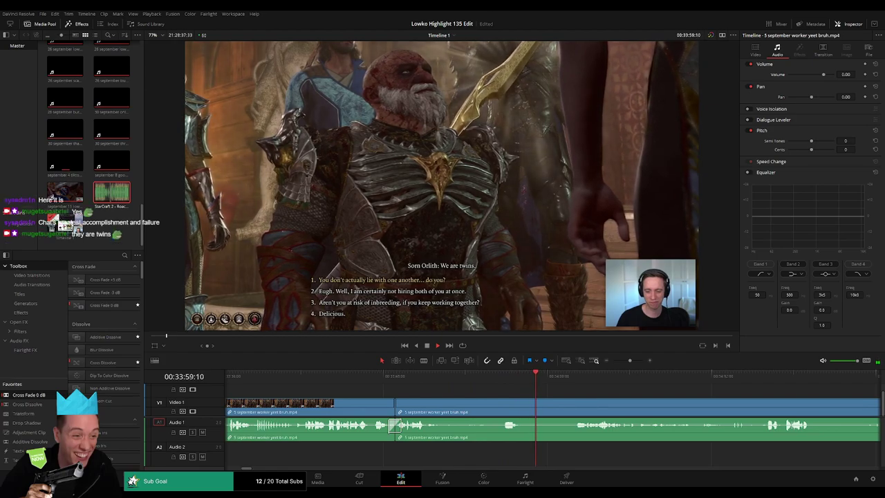
- Remove the pause from about 33:58 to 34:02 in the worker yeet clip with a ripple delete and cross fade the audio join
key(b)
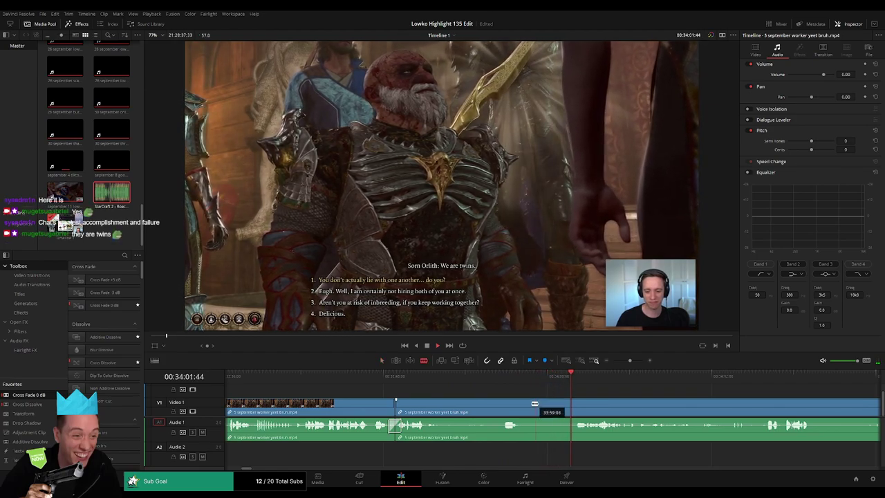
click(523, 404)
click(572, 404)
key(a)
click(554, 409)
key(shift+BackSpace)
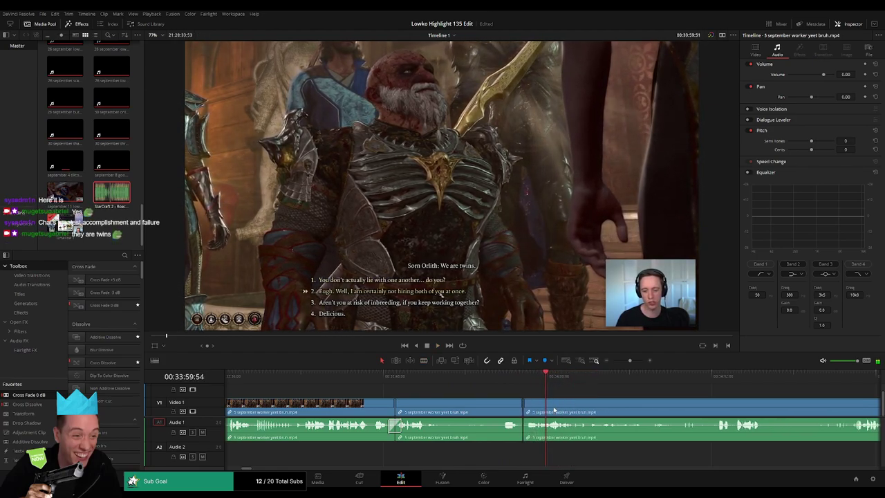
- Place an adjustment clip above the worker yeet clip, spanning about 33:52 to 33:57
click(454, 384)
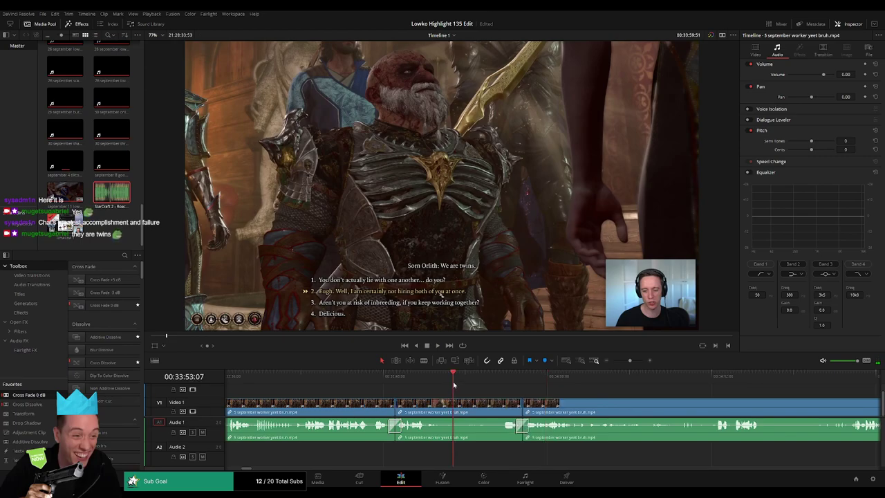
drag(23, 437, 470, 403)
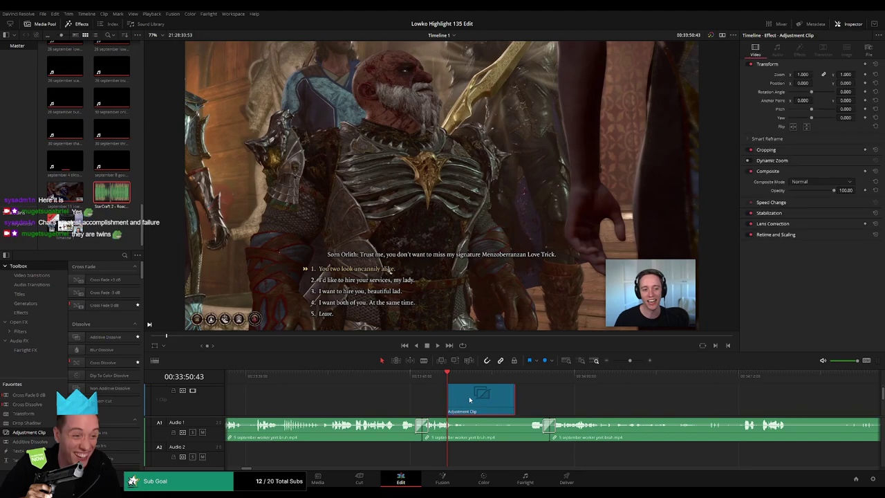
key(ctrl+z)
drag(50, 437, 493, 398)
- Keyframe the adjustment clip from its start at 33:52:17 to zoom 1.650 and position -615, 329 at 33:56:17, framing the webcam
key(space)
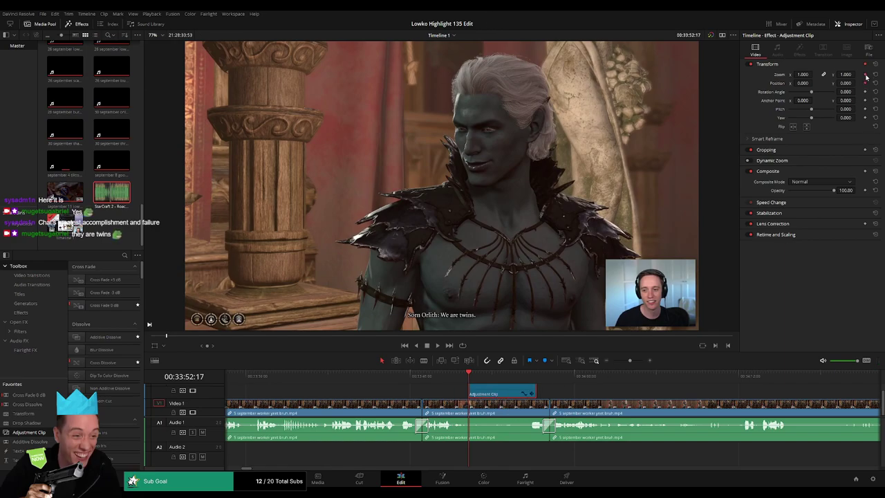
drag(517, 379, 523, 381)
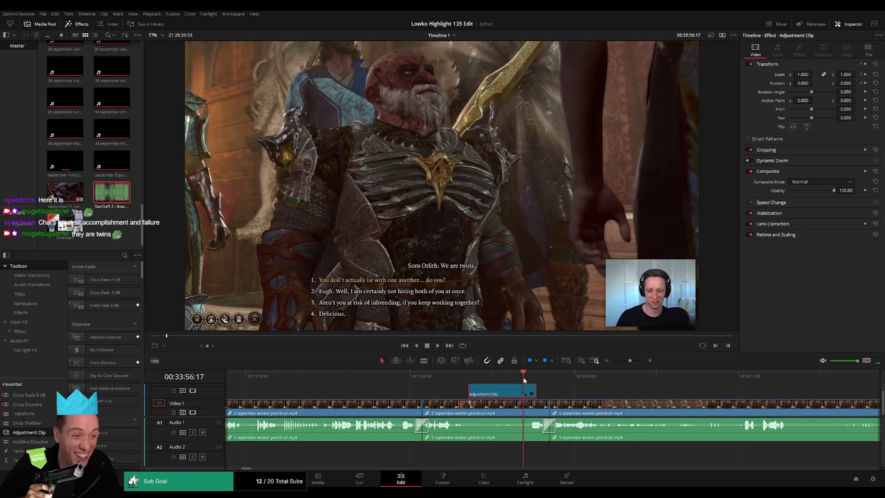
drag(803, 75, 857, 83)
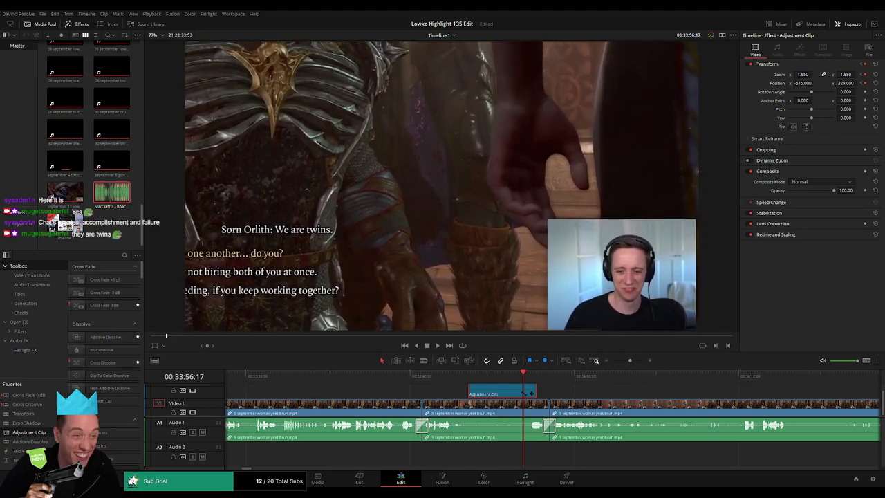
drag(802, 83, 857, 83)
drag(523, 376, 429, 375)
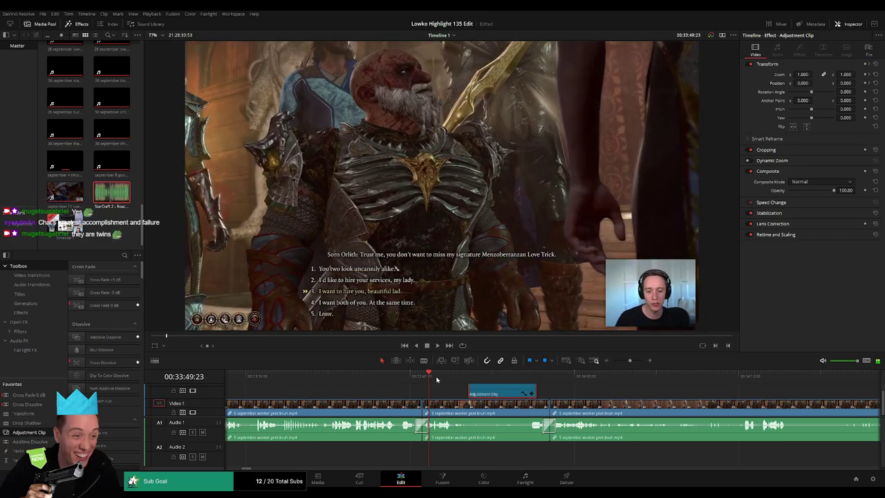
click(417, 392)
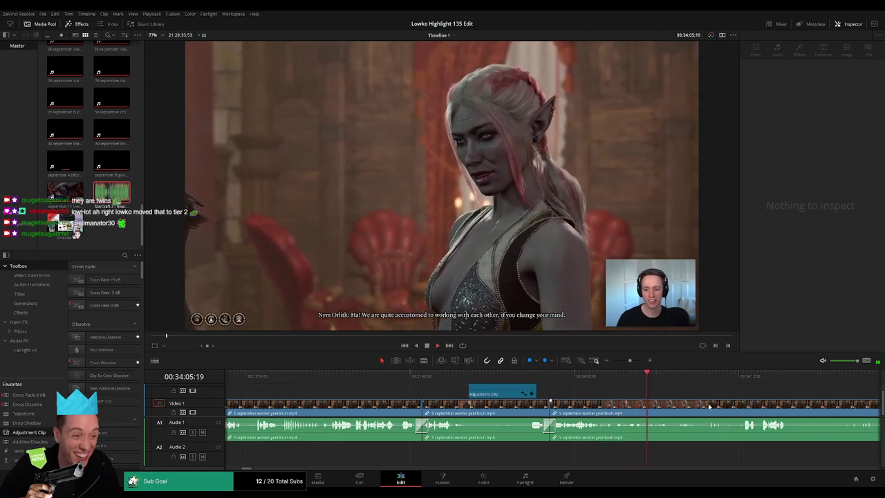
- Split the worker yeet clip at about 34:16 and 34:22, ripple delete the section in between and cross fade the audio join
scroll(519, 406, right, 3)
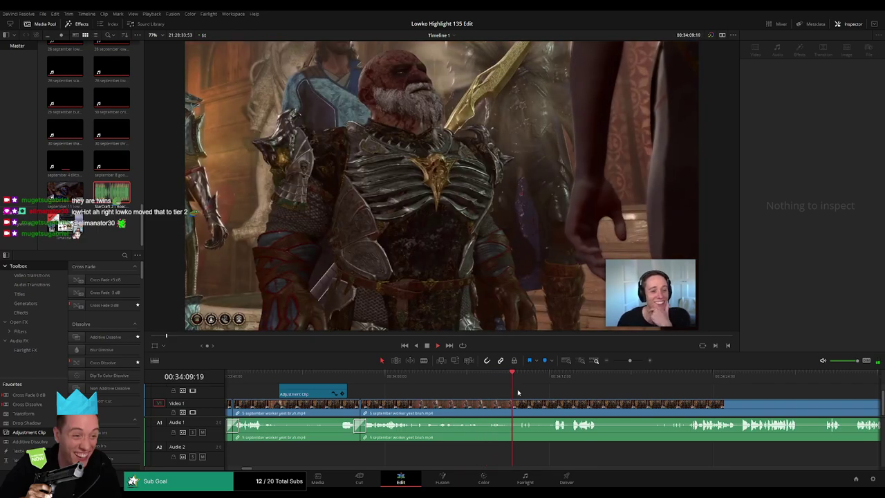
click(557, 376)
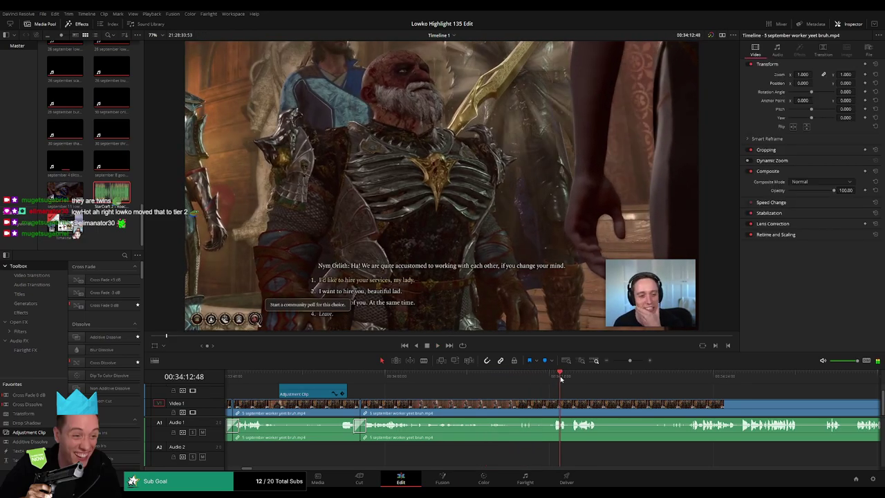
drag(636, 390, 468, 390)
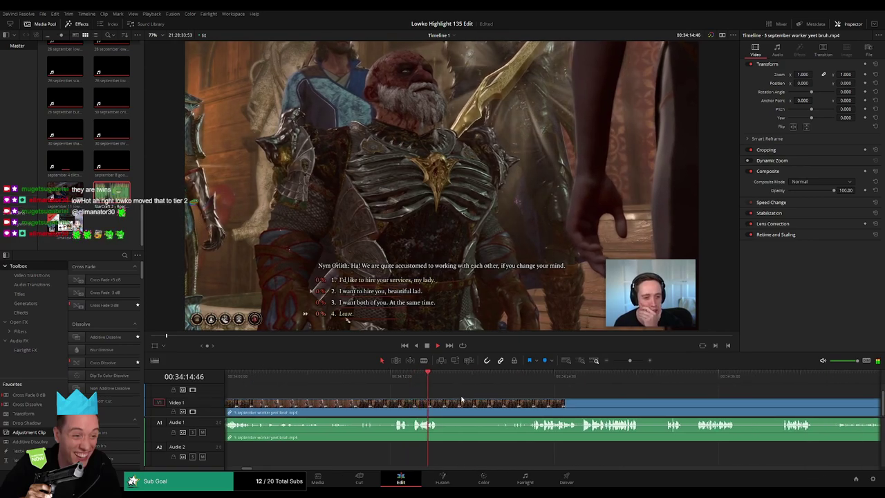
key(b)
click(440, 408)
click(517, 376)
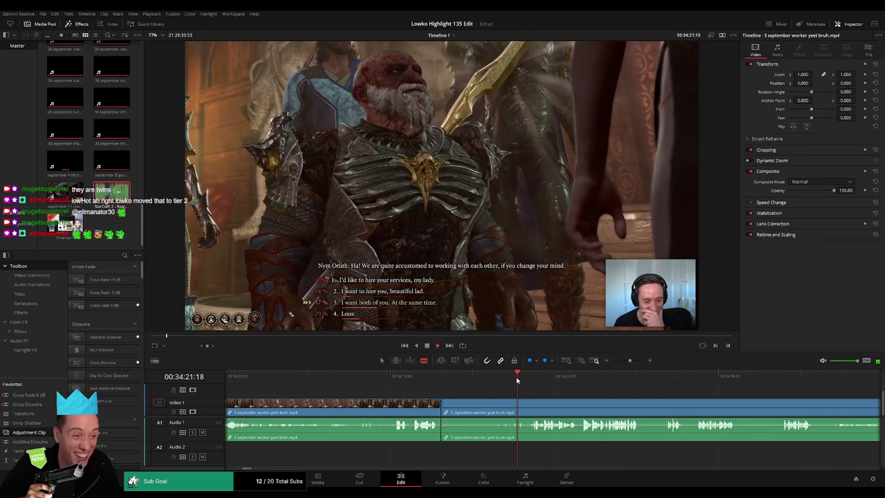
click(529, 408)
key(a)
click(504, 409)
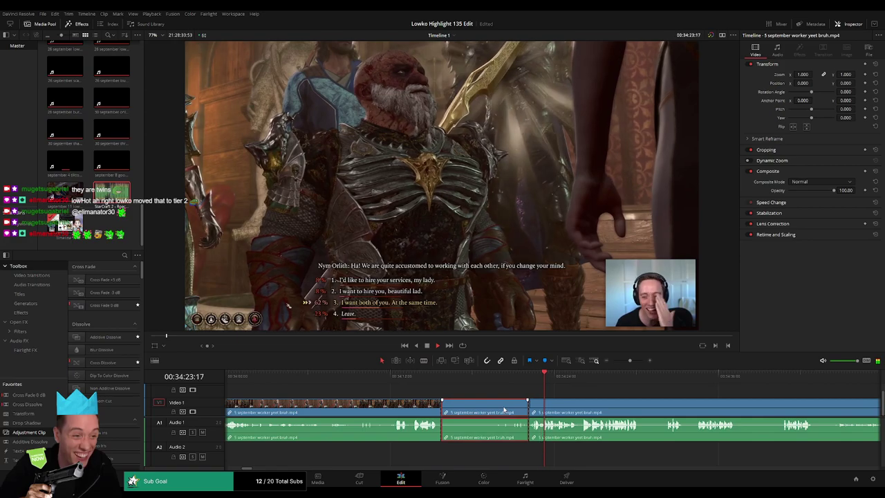
key(Delete)
click(505, 409)
key(Delete)
click(470, 377)
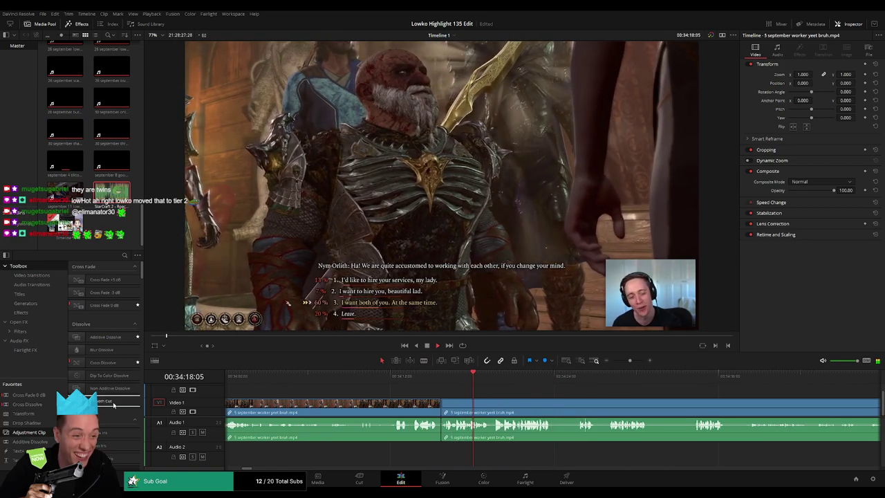
drag(42, 396, 443, 427)
- Cut out and ripple delete the pause from about 34:24 to 34:26 in the worker yeet clip and cross fade the audio join
drag(573, 405, 456, 402)
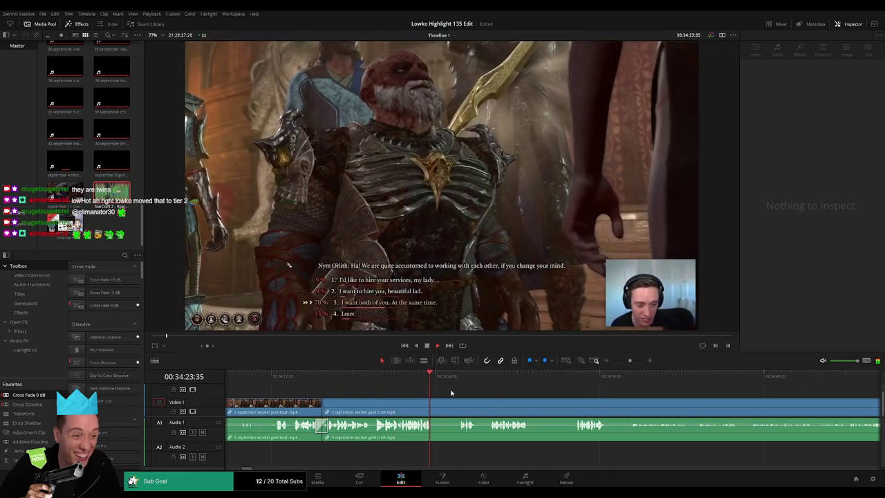
click(433, 403)
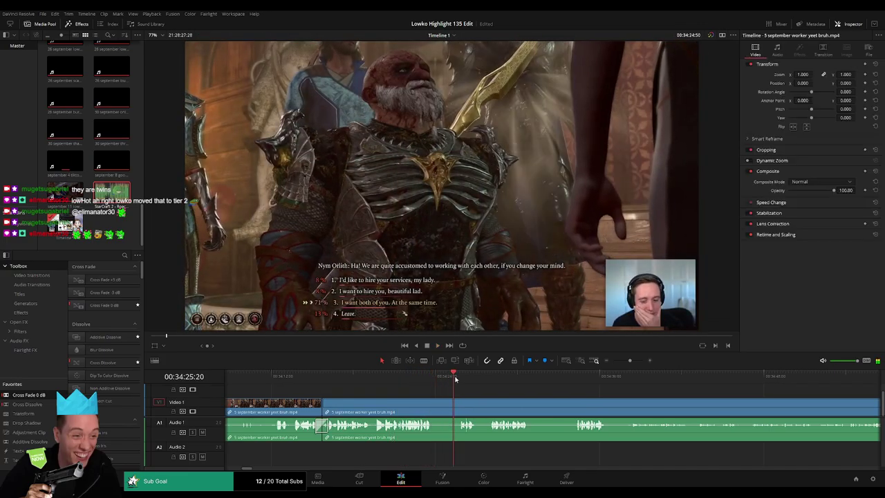
click(435, 403)
click(458, 402)
key(a)
click(448, 405)
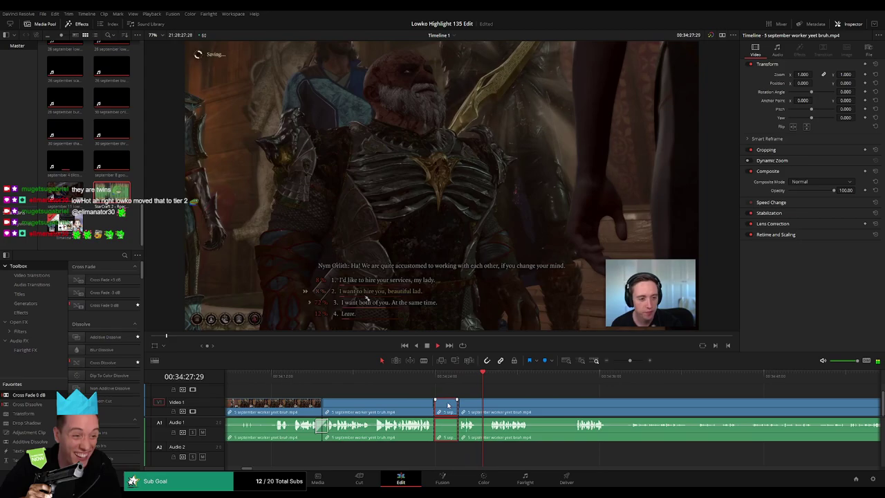
key(Delete)
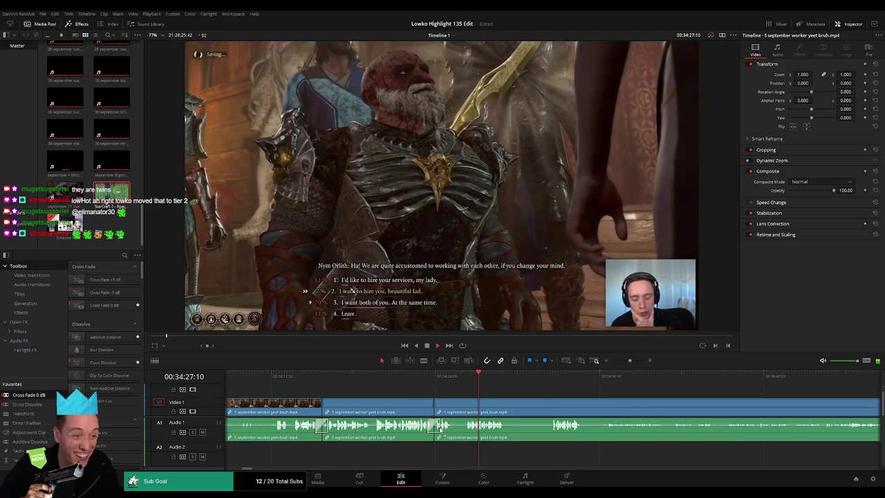
- Remove the quiet section from about 34:29 to 34:32 of the worker yeet clip and apply a cross fade to the audio join
click(424, 376)
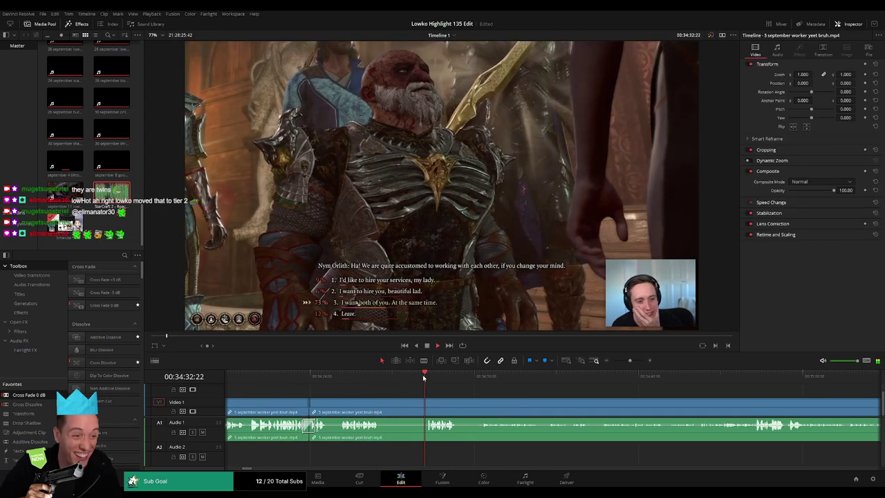
key(b)
click(379, 405)
click(422, 405)
key(a)
click(409, 406)
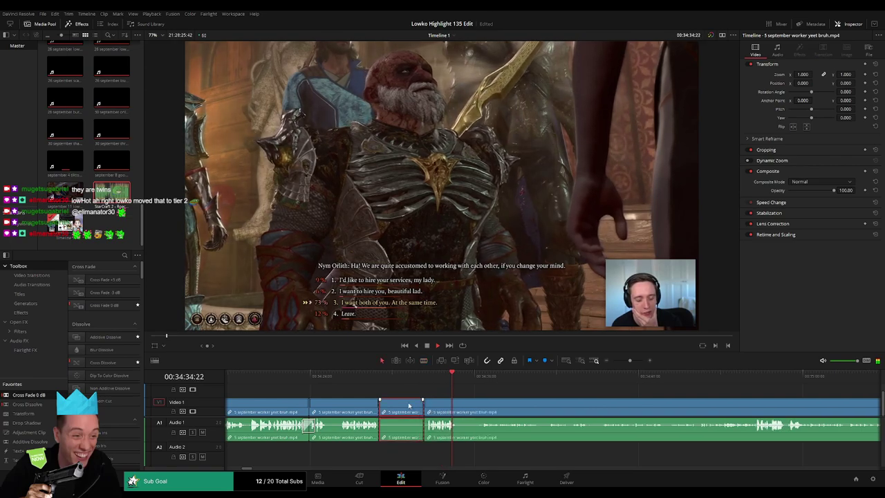
key(Delete)
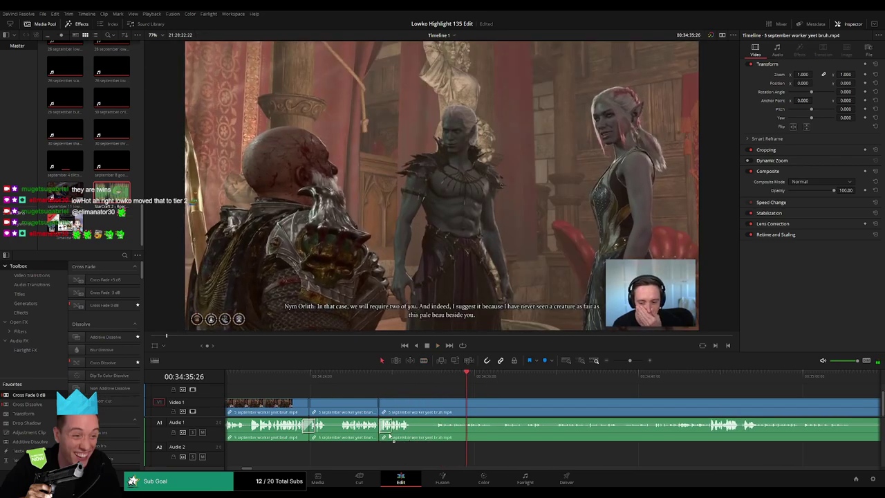
click(424, 377)
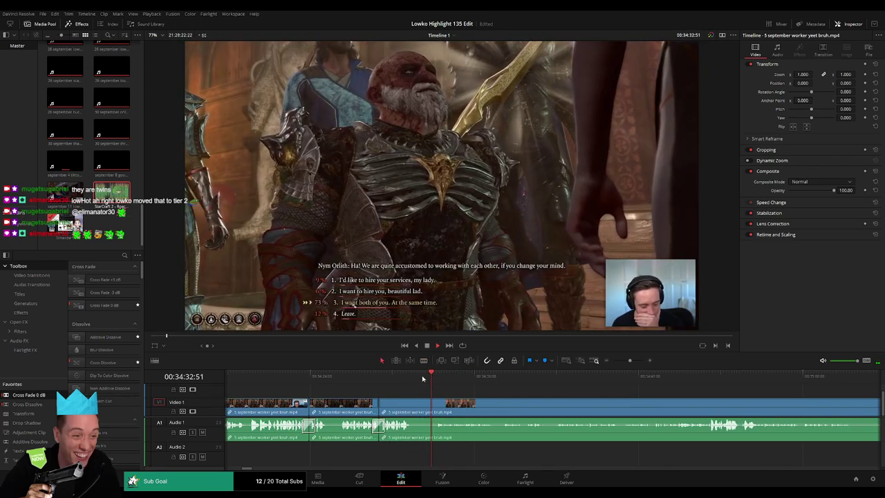
- Cut out and ripple delete the pause from about 35:07 to 35:10 in the worker yeet clip and cross fade the audio join
drag(480, 379, 438, 381)
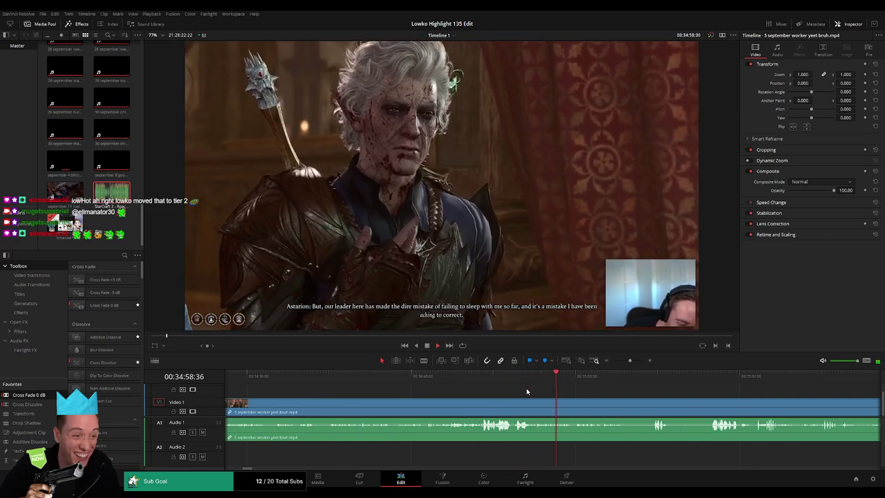
drag(613, 396, 490, 391)
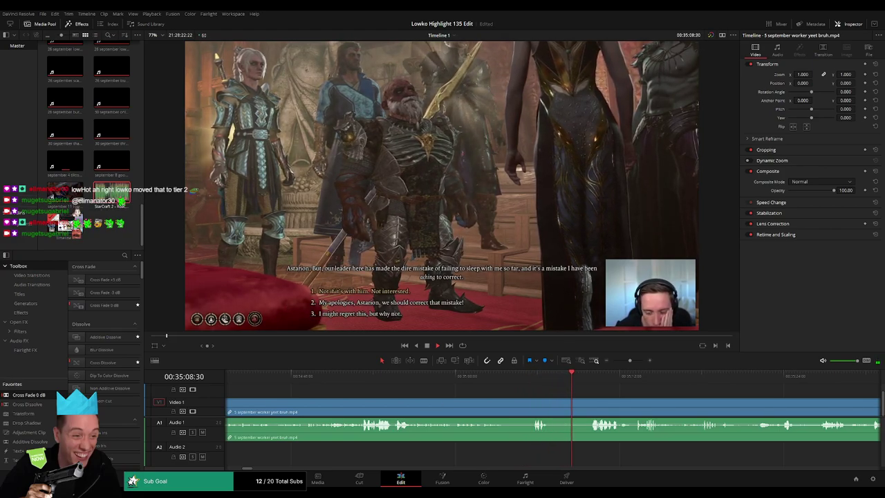
click(590, 376)
scroll(488, 397, right, 3)
key(b)
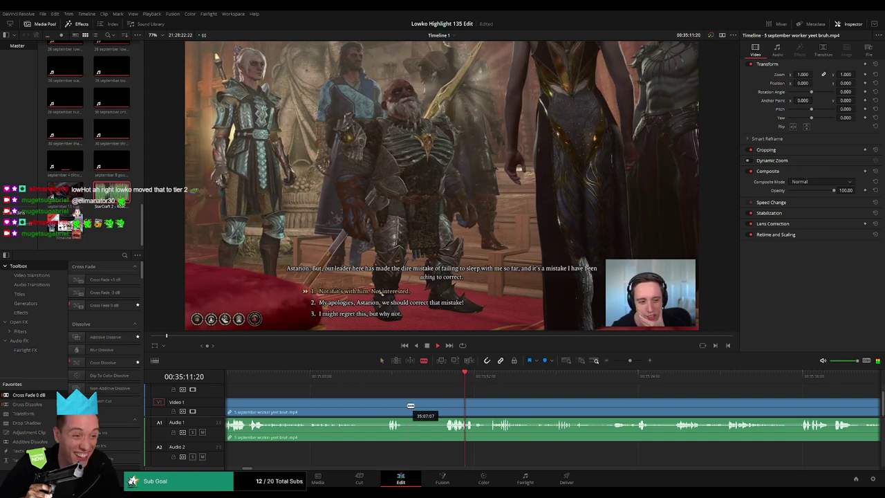
click(409, 405)
click(443, 404)
key(a)
click(431, 407)
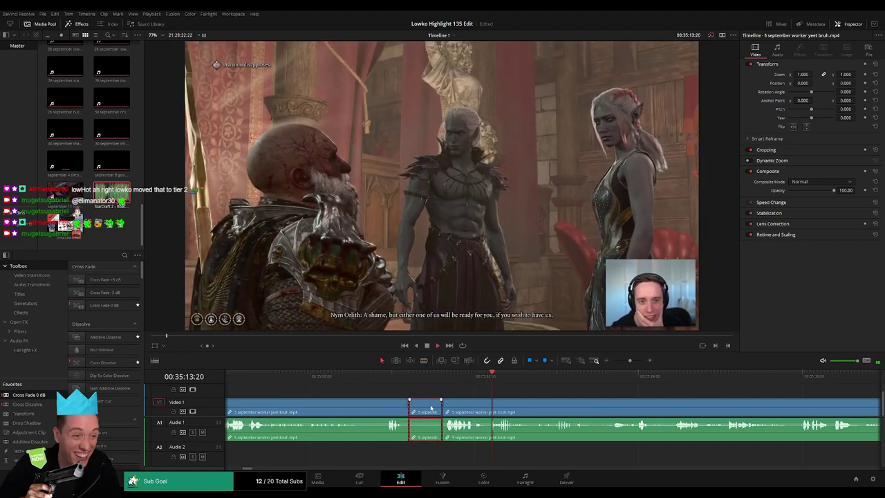
key(Delete)
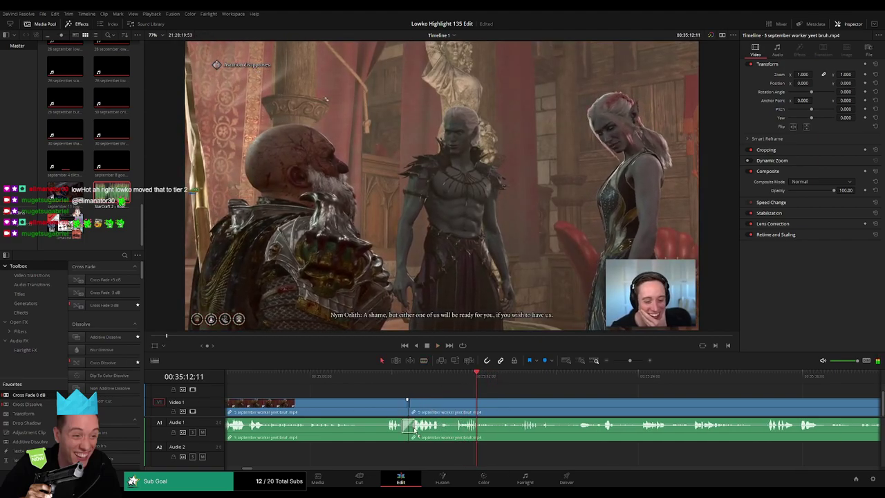
- Cut out and ripple delete the section from about 35:22 to 35:24 in the worker yeet clip
scroll(492, 398, right, 3)
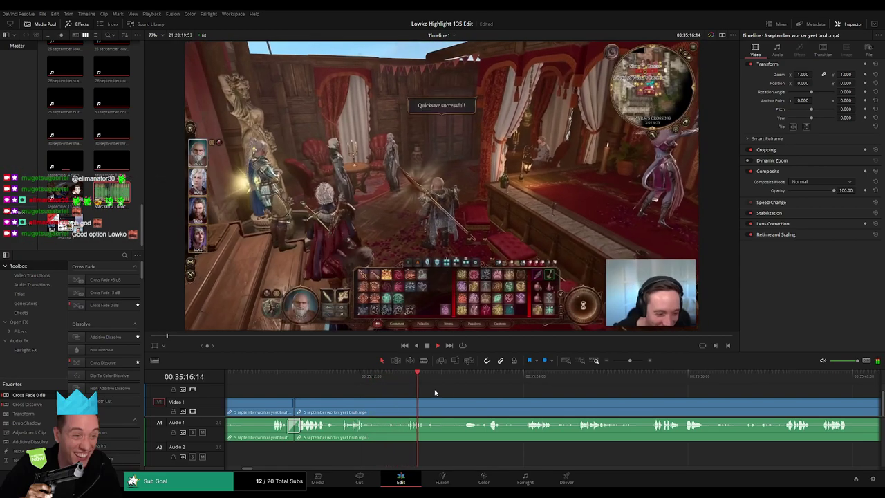
drag(443, 379, 487, 379)
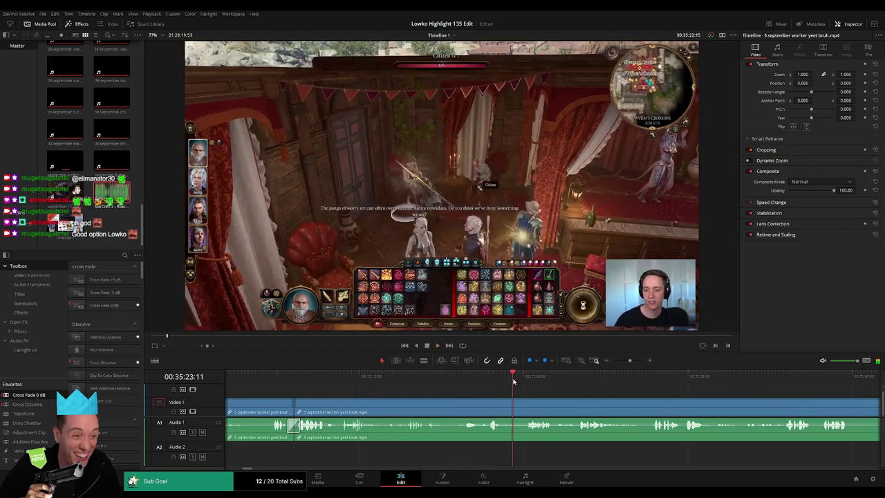
click(504, 408)
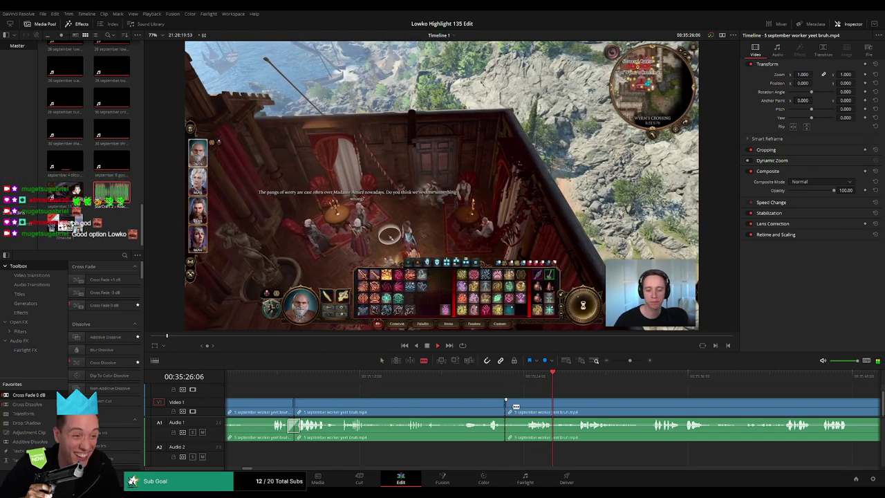
click(523, 409)
key(Delete)
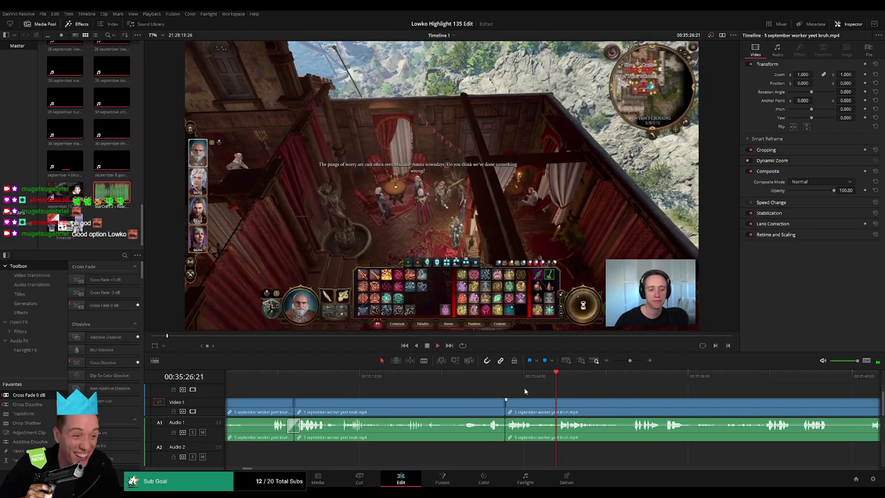
- Split the worker yeet clip at about 35:46 and 35:49 and ripple delete the pause in between
drag(633, 409, 447, 404)
drag(406, 379, 489, 387)
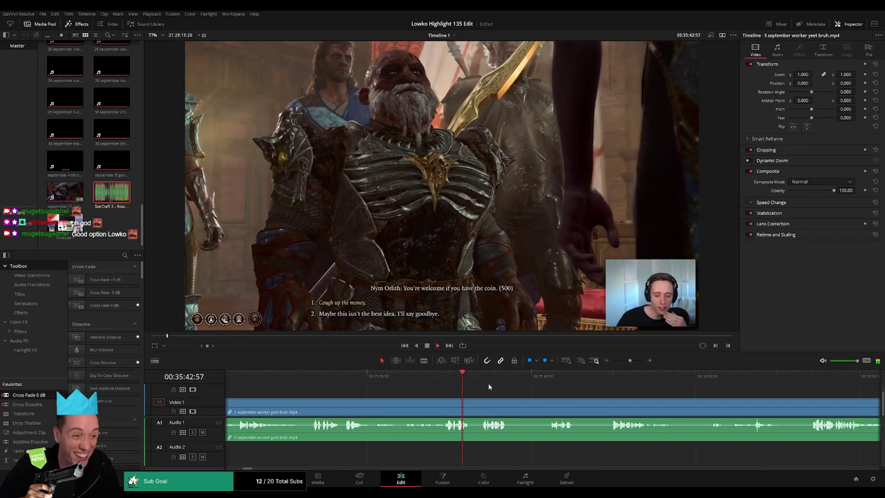
scroll(442, 391, right, 2)
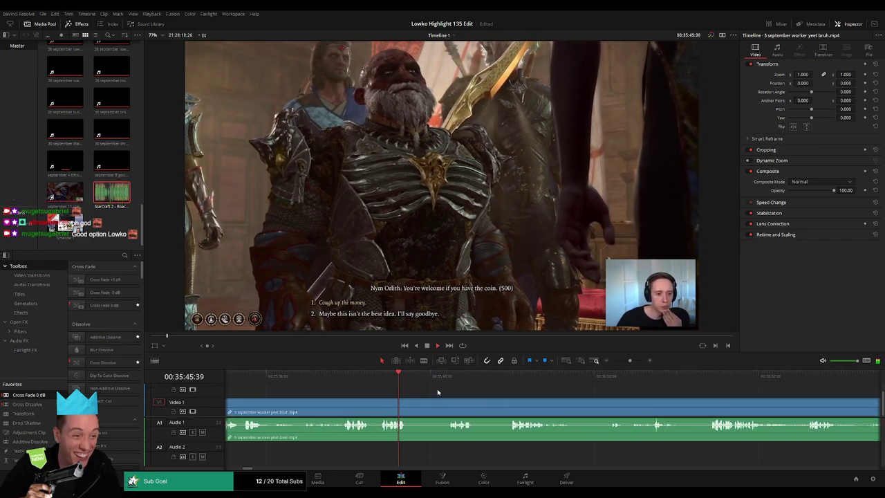
click(440, 378)
key(b)
click(409, 402)
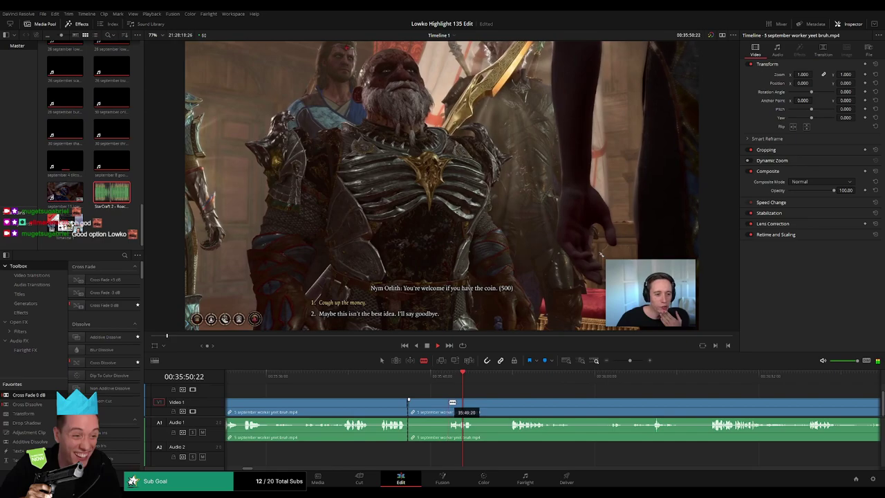
click(450, 403)
key(a)
click(438, 406)
key(BackSpace)
click(438, 407)
key(BackSpace)
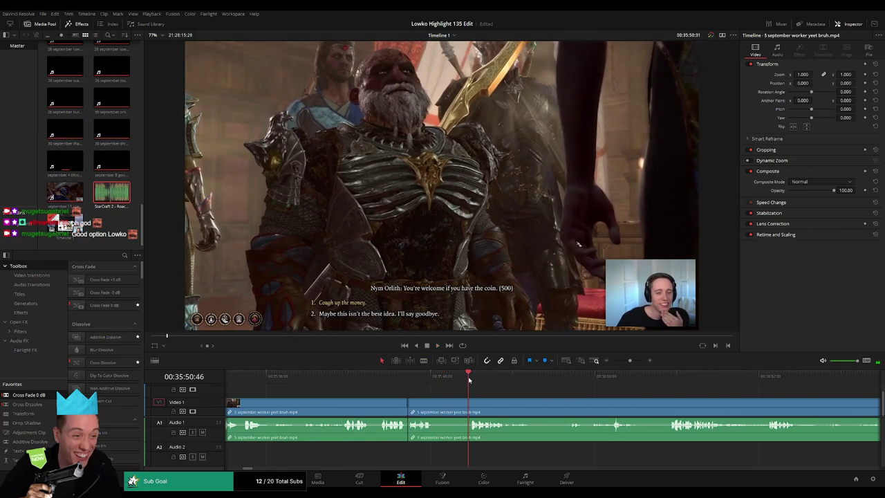
- Cut out and ripple delete the quiet section from about 35:48 to 35:51 in the worker yeet clip
key(b)
click(433, 404)
click(470, 404)
key(a)
click(462, 406)
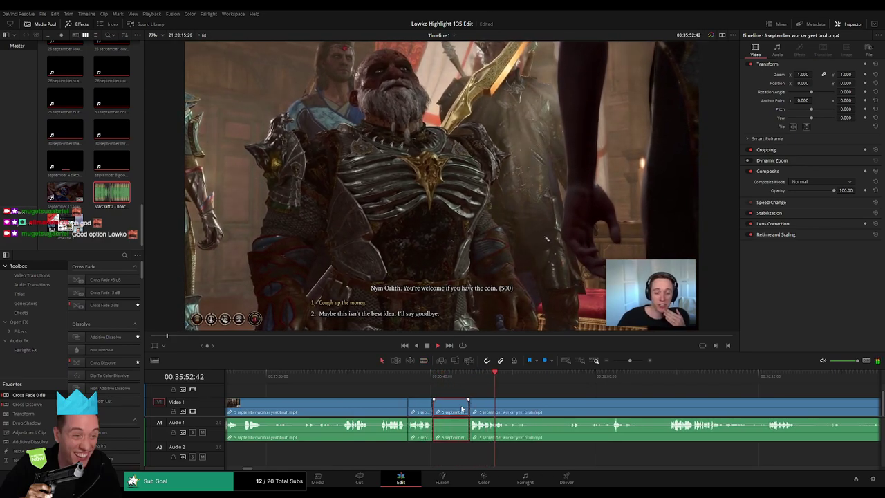
key(Delete)
- Remove the pause from about 35:51 to 35:55 in the worker yeet clip and cross fade the audio join
drag(480, 402, 393, 402)
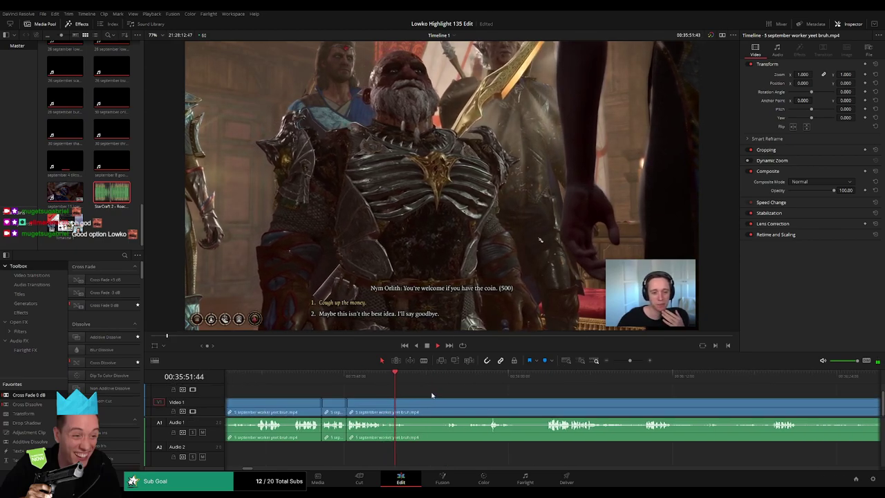
click(417, 380)
key(b)
click(382, 404)
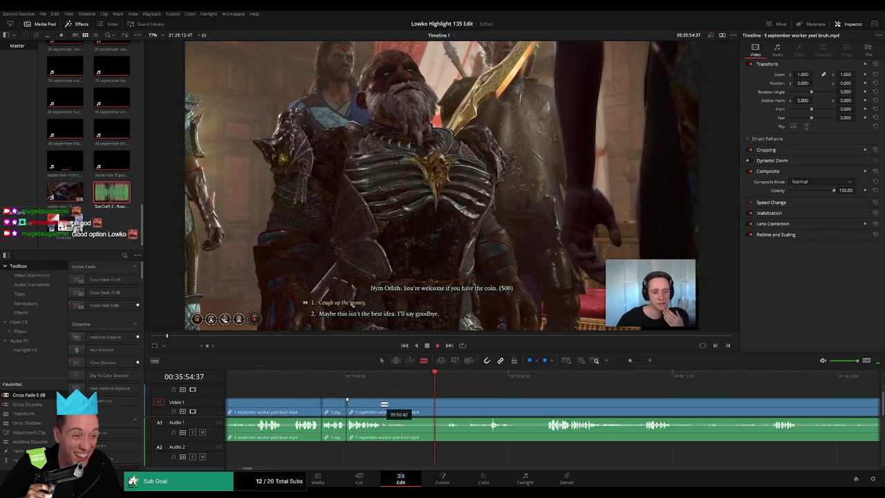
click(437, 404)
key(a)
click(426, 406)
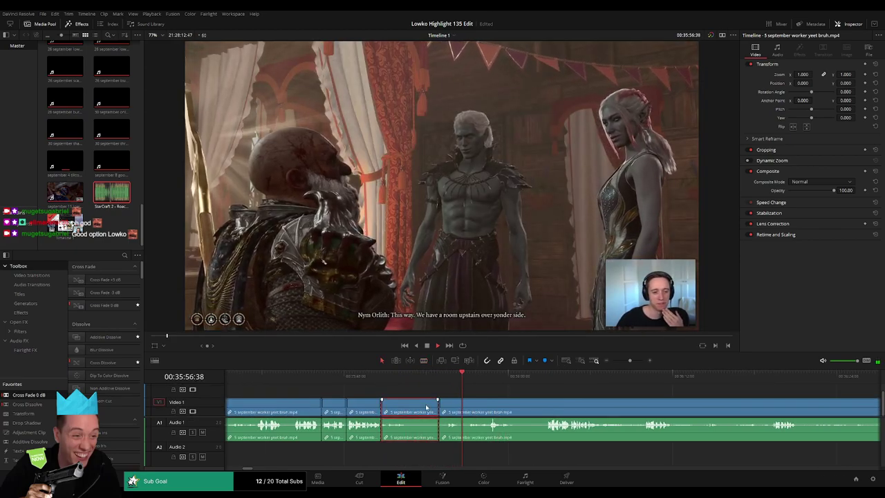
key(Delete)
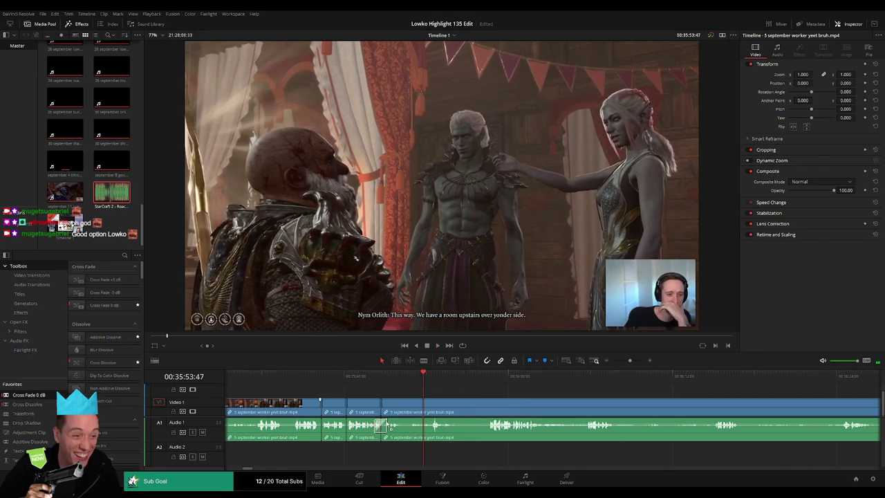
- Cut out and ripple delete the pause from about 36:02 to 36:06 in the worker yeet clip and cross fade the audio join
click(471, 375)
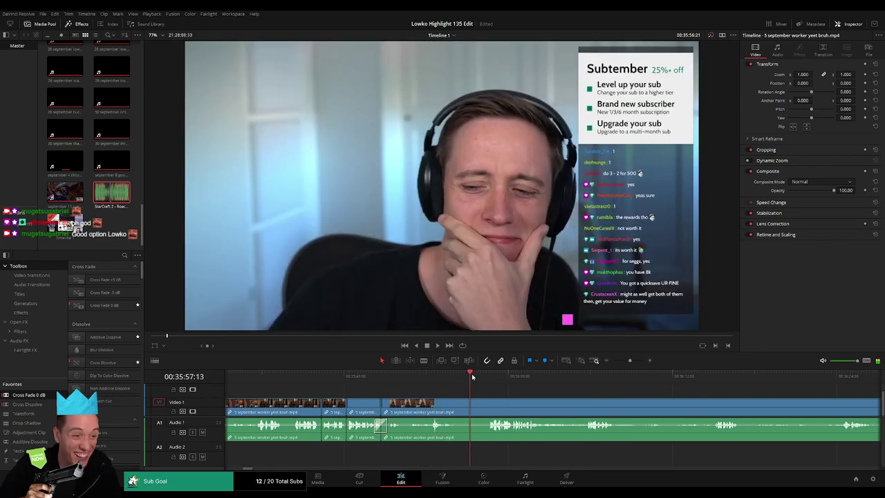
drag(561, 392, 402, 387)
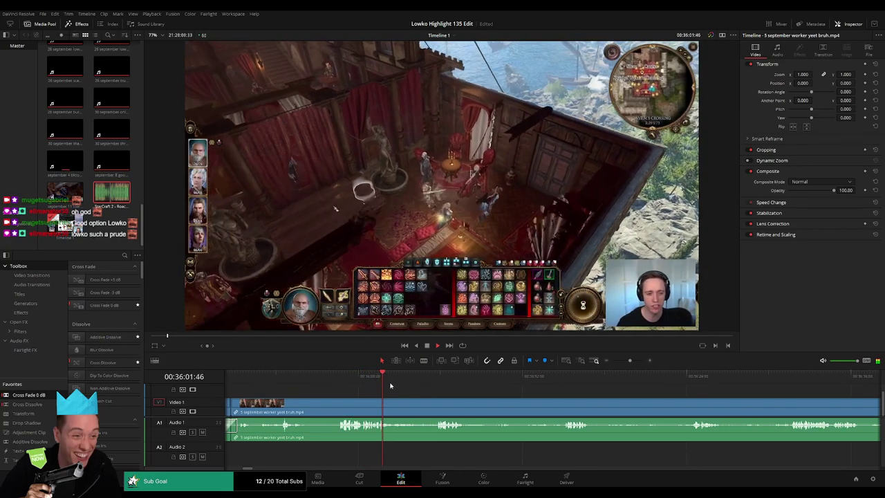
key(b)
click(394, 407)
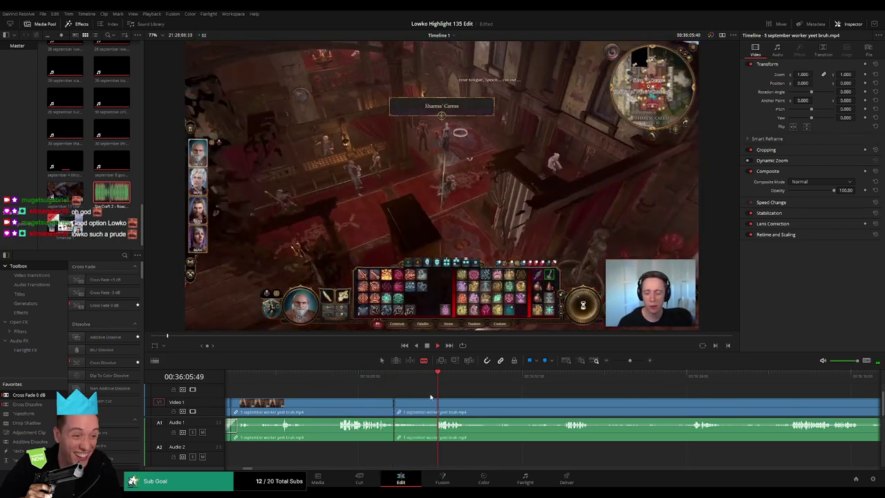
click(438, 401)
key(a)
click(424, 408)
key(Delete)
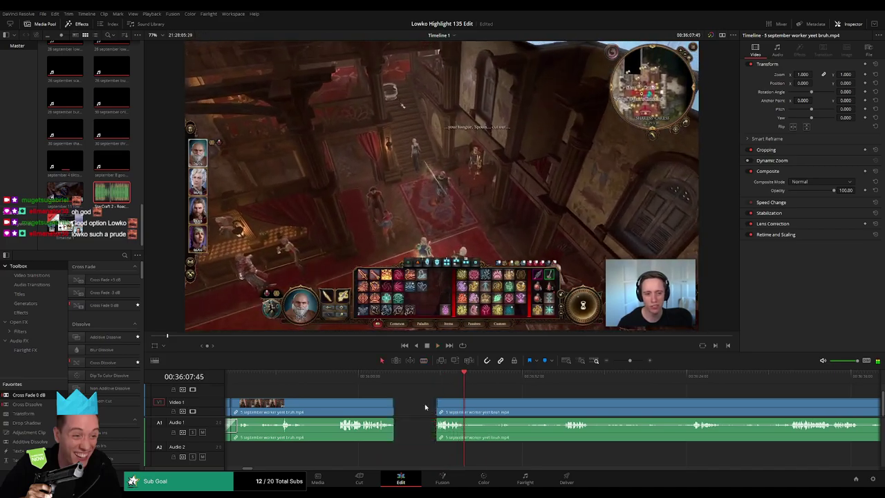
- Split the worker yeet clip at about 36:05 and 36:12, ripple delete the section in between and cross fade the audio join
key(b)
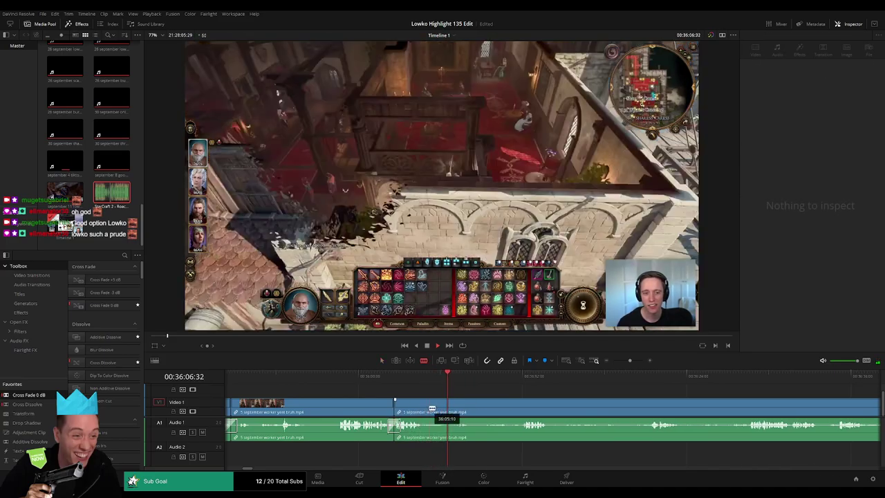
click(427, 407)
click(526, 375)
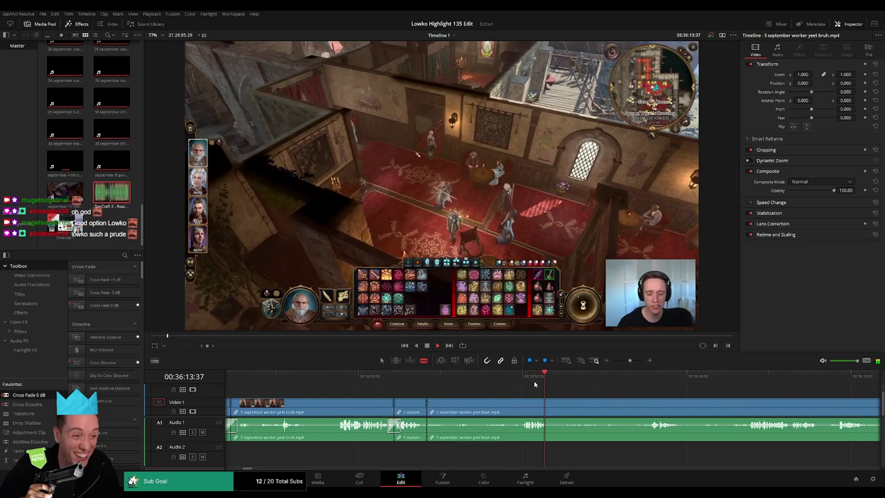
click(521, 408)
key(a)
click(493, 406)
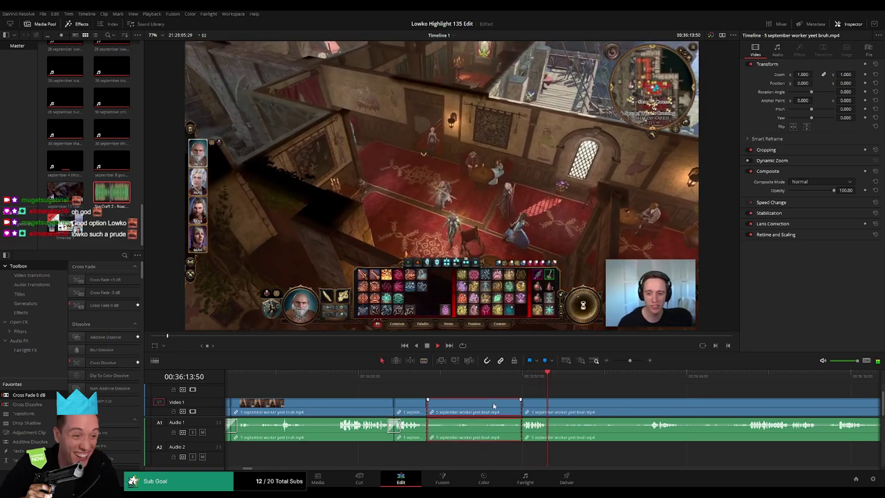
key(Delete)
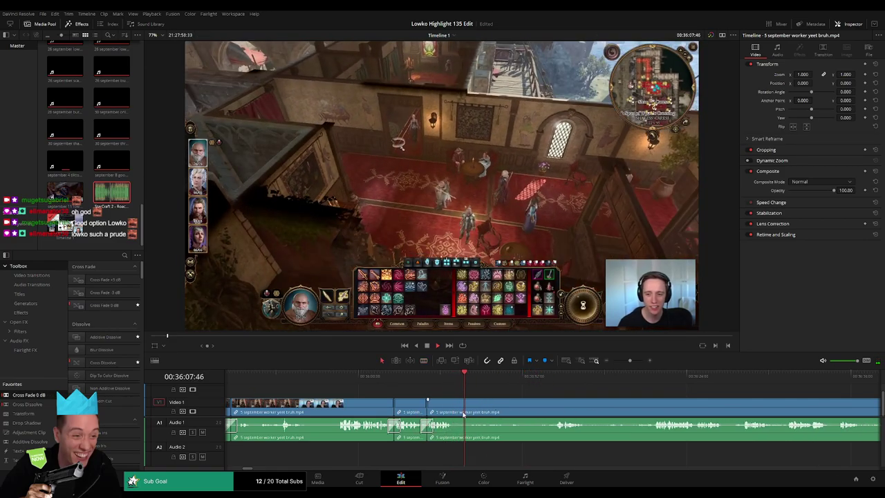
- Ripple delete the quiet sections from about 36:07 to 36:14 and 36:16 to 36:21 of the worker yeet clip and cross fade both audio joins
key(b)
click(456, 407)
click(551, 375)
drag(614, 406, 456, 398)
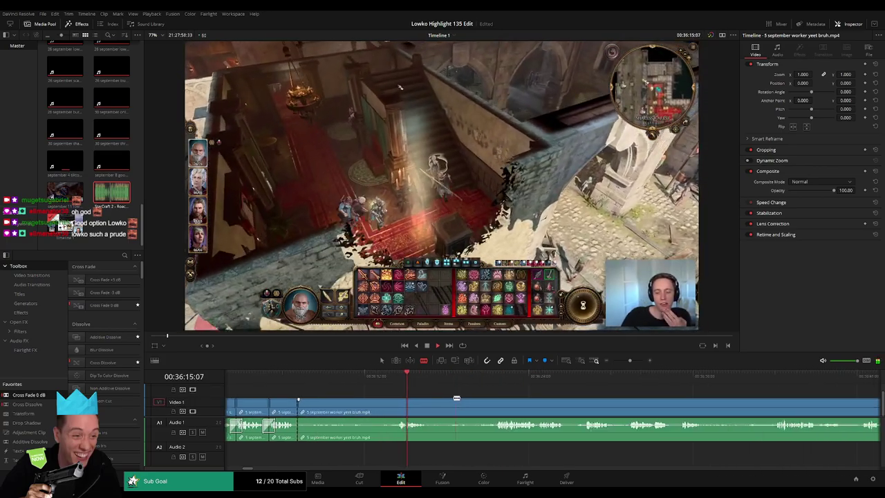
click(396, 406)
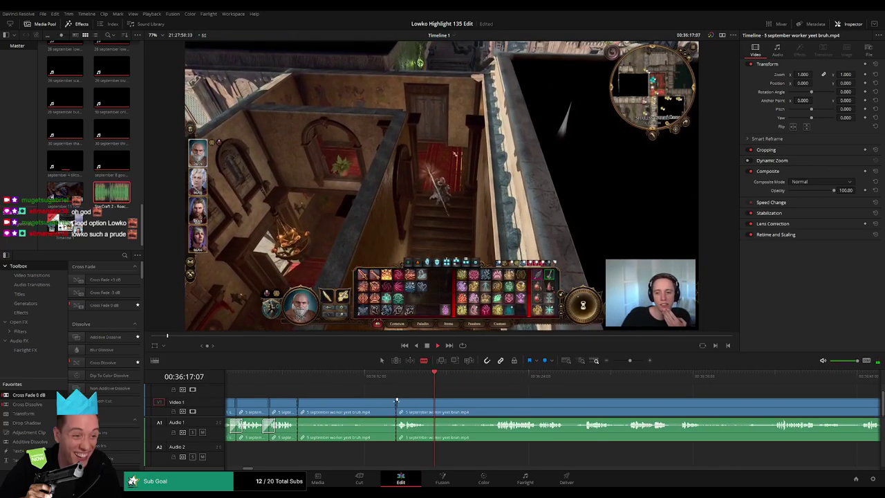
click(427, 403)
click(494, 404)
key(a)
click(478, 408)
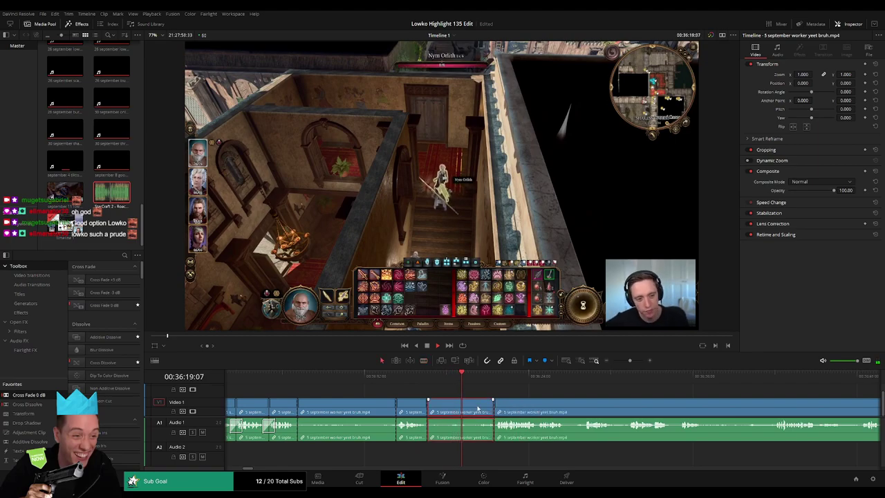
key(Delete)
click(336, 404)
key(Delete)
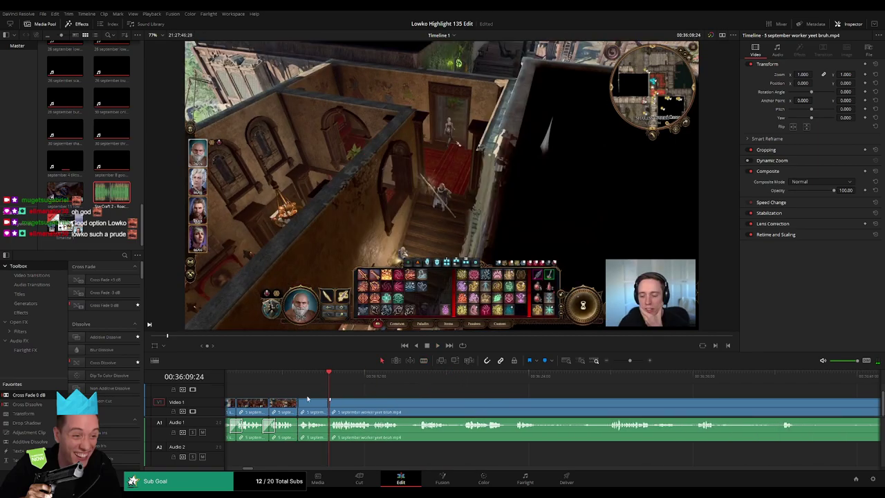
drag(26, 405, 334, 416)
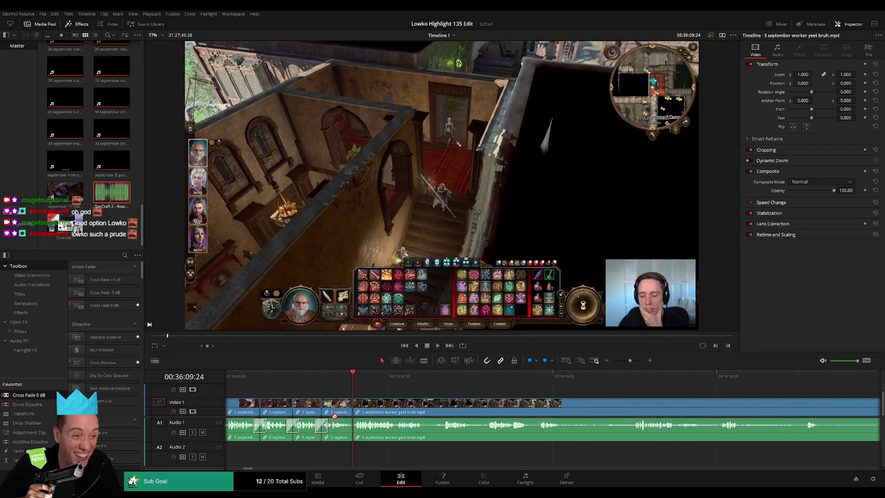
- Cut out and ripple delete the pause from about 36:25 to 36:30 in the worker yeet clip and cross fade the audio join
drag(435, 405, 305, 399)
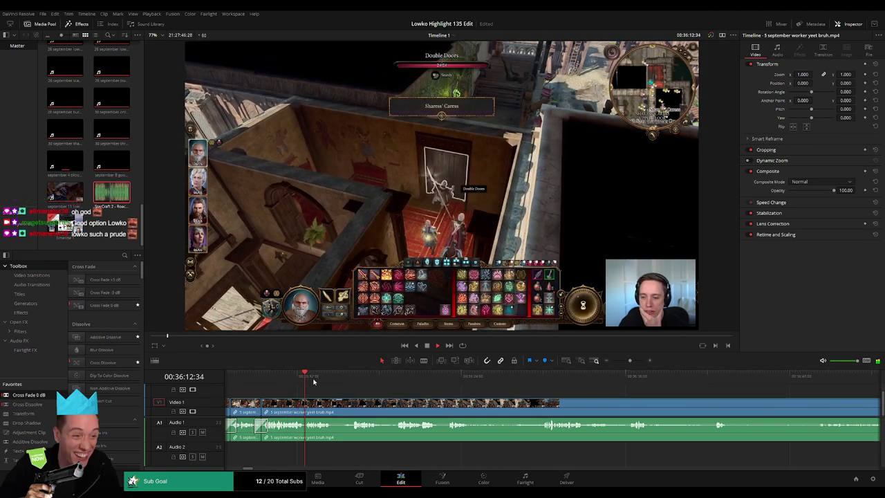
click(356, 382)
click(392, 382)
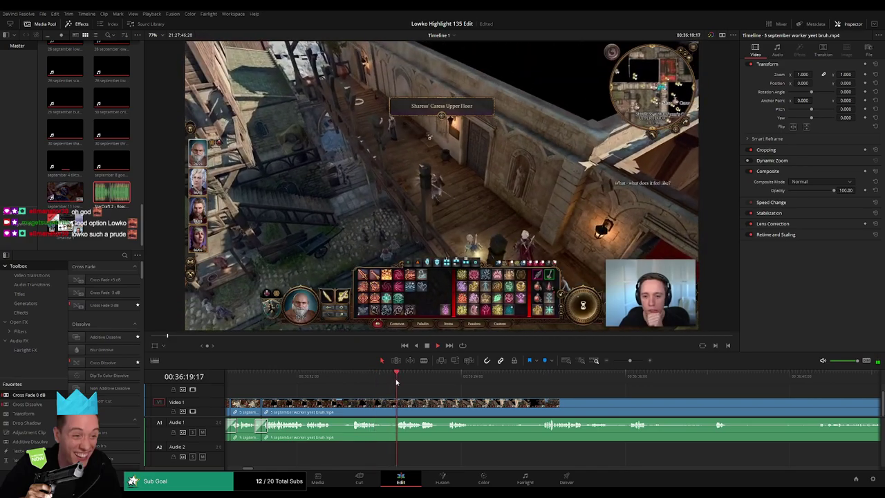
click(445, 381)
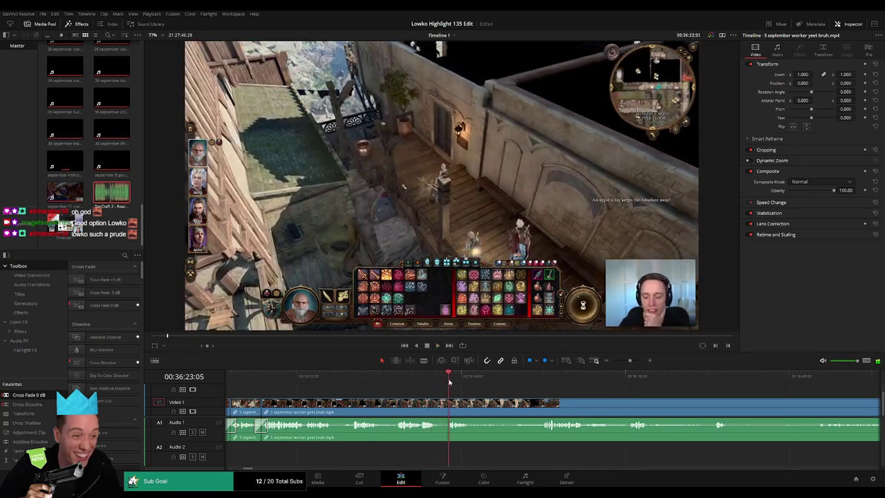
key(b)
click(474, 407)
click(548, 382)
scroll(588, 405, right, 3)
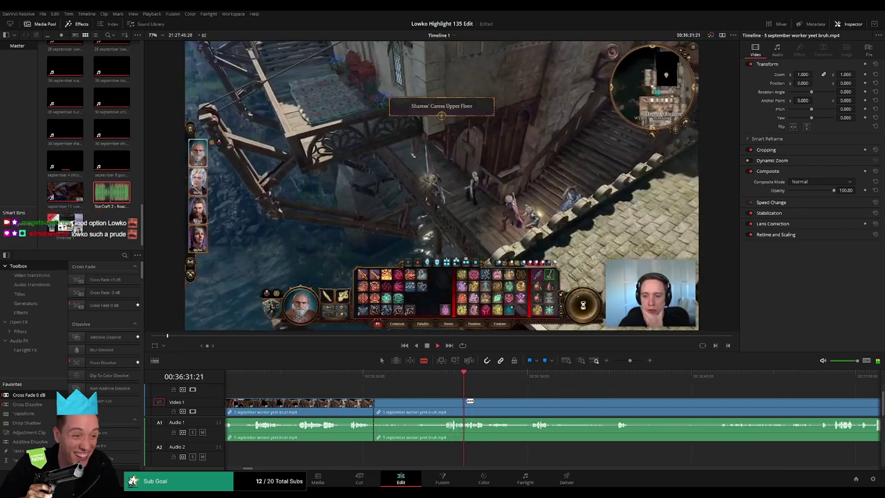
click(443, 406)
key(a)
click(409, 407)
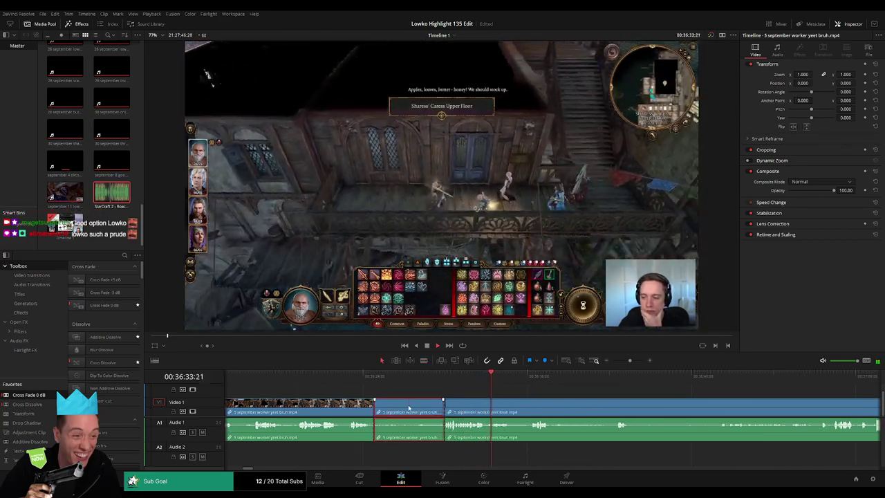
key(Delete)
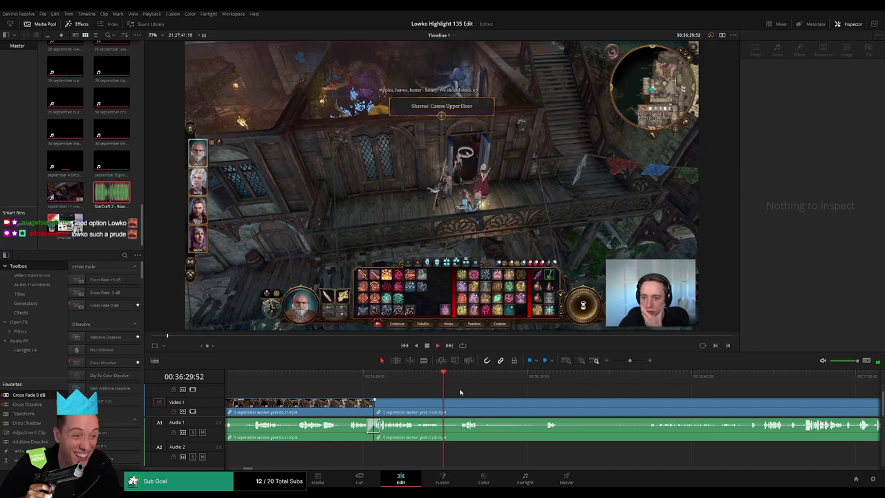
- Cut out and ripple delete the pause from about 36:38 to 36:44 in the worker yeet clip and cross fade the audio join
click(467, 377)
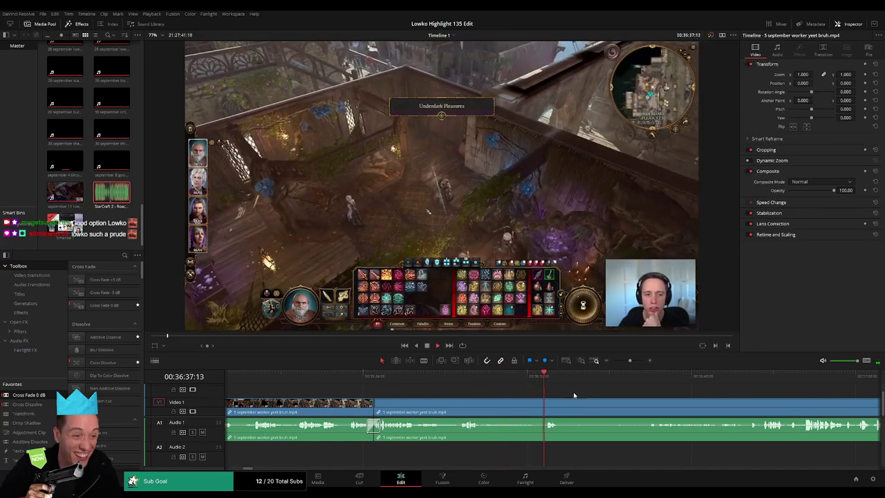
drag(574, 395, 462, 393)
key(b)
click(436, 408)
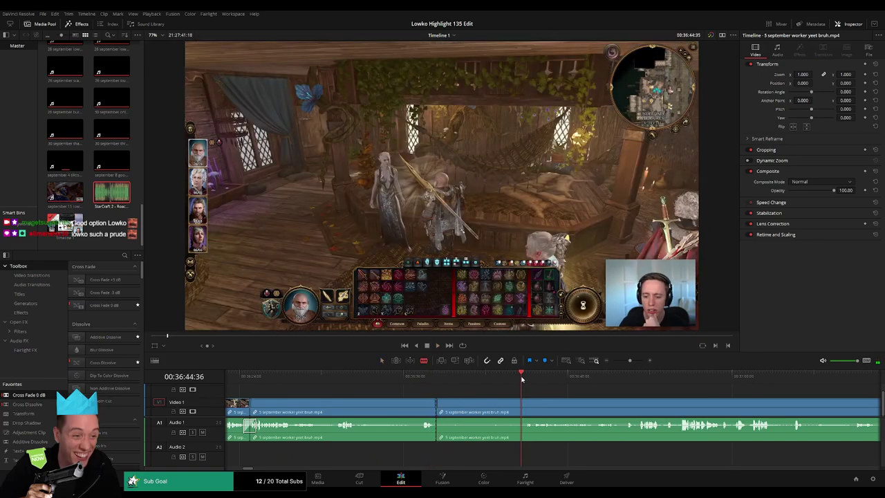
drag(522, 379, 519, 379)
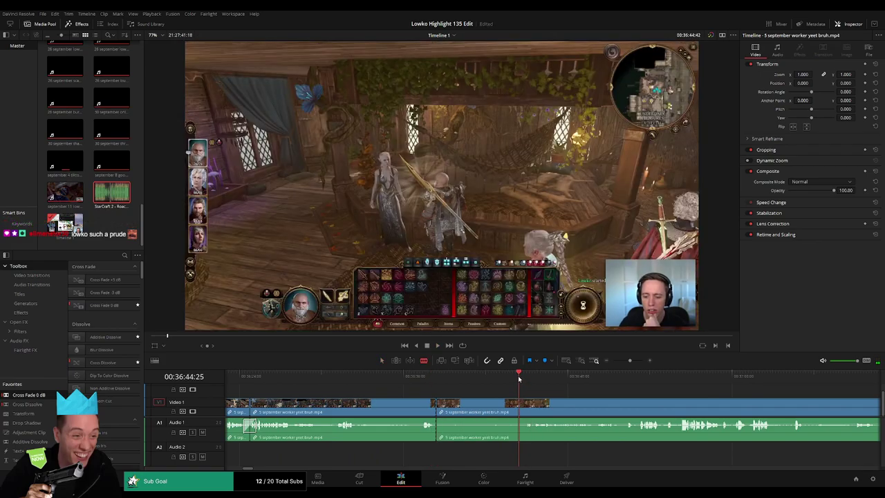
click(520, 408)
key(a)
click(501, 408)
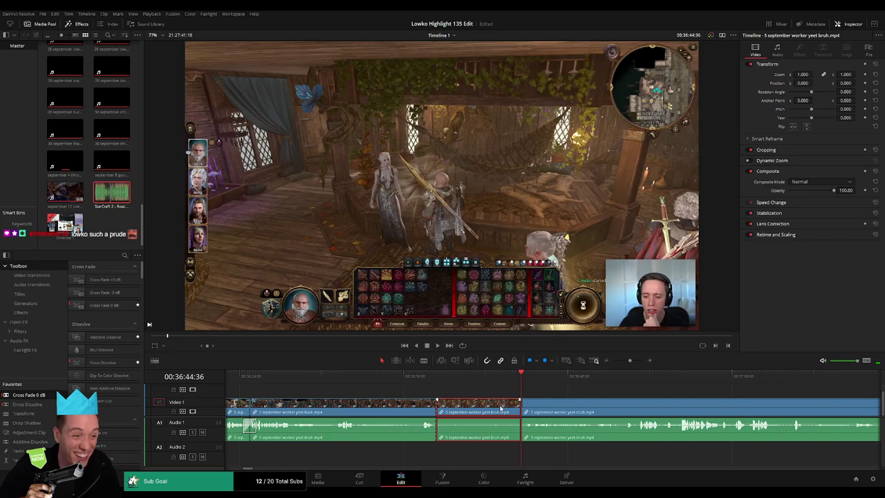
key(Delete)
key(space)
drag(435, 429, 437, 428)
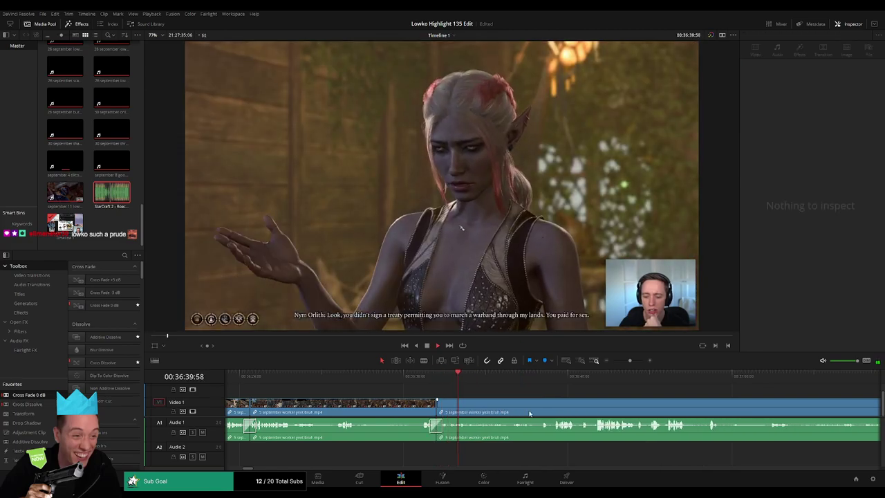
- Cut out and ripple delete the pause from about 37:21 to 37:26 in the worker yeet clip and cross fade the audio join
drag(551, 412, 435, 411)
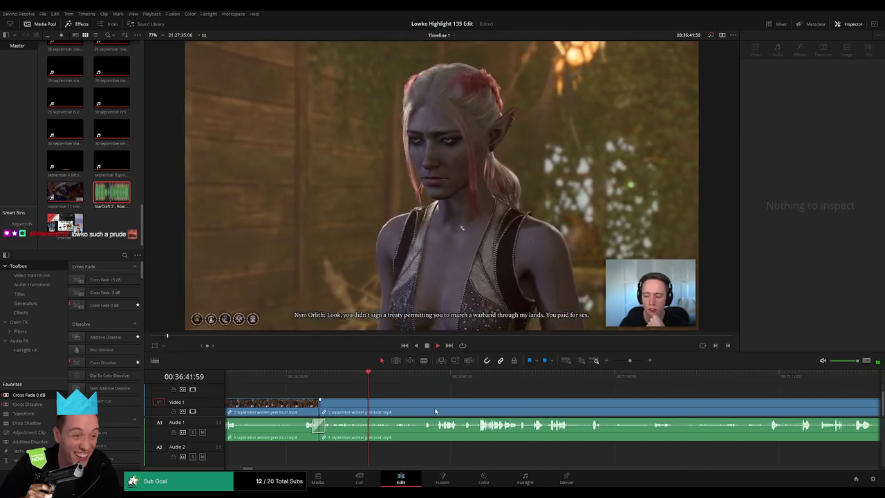
drag(392, 379, 428, 380)
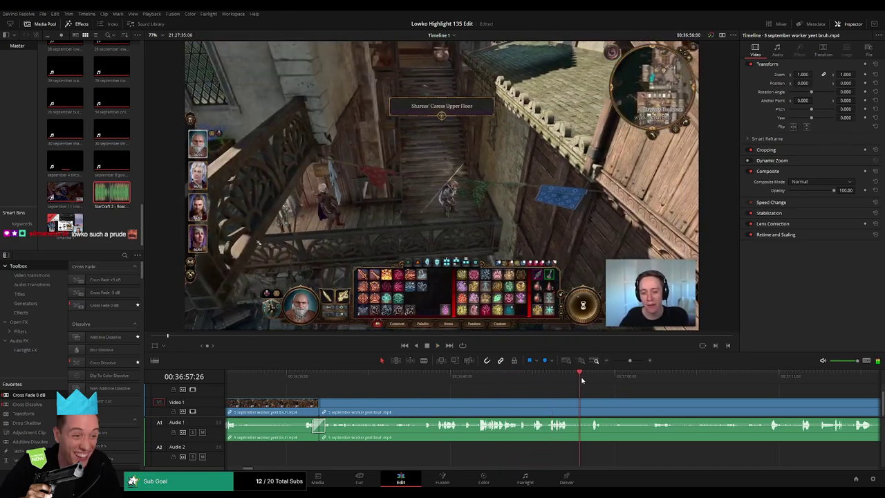
drag(581, 380, 589, 380)
drag(645, 403, 442, 390)
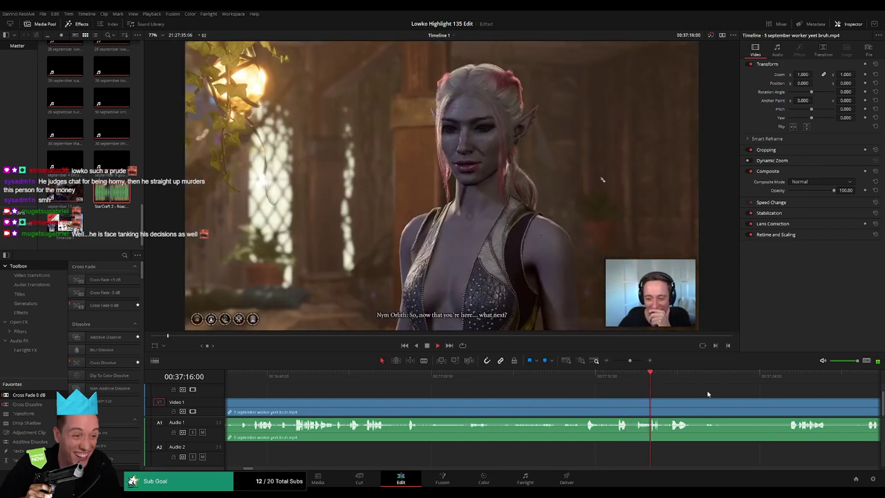
drag(709, 393, 476, 387)
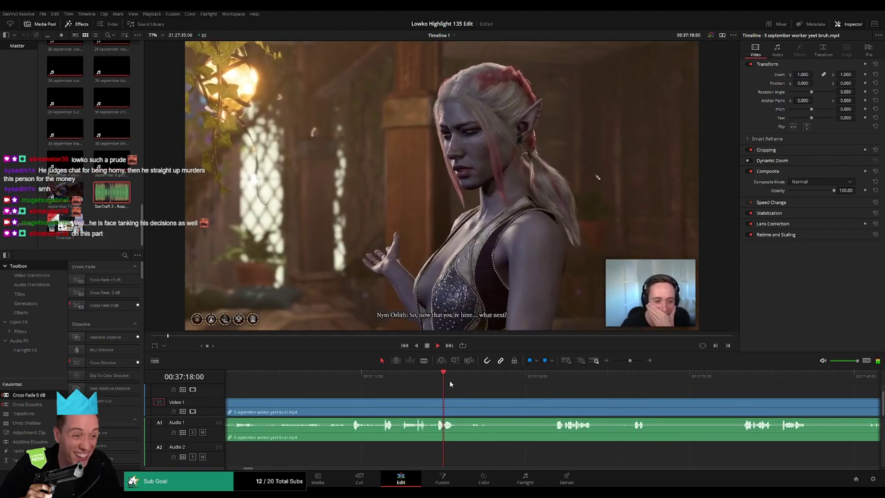
drag(469, 378, 539, 379)
key(b)
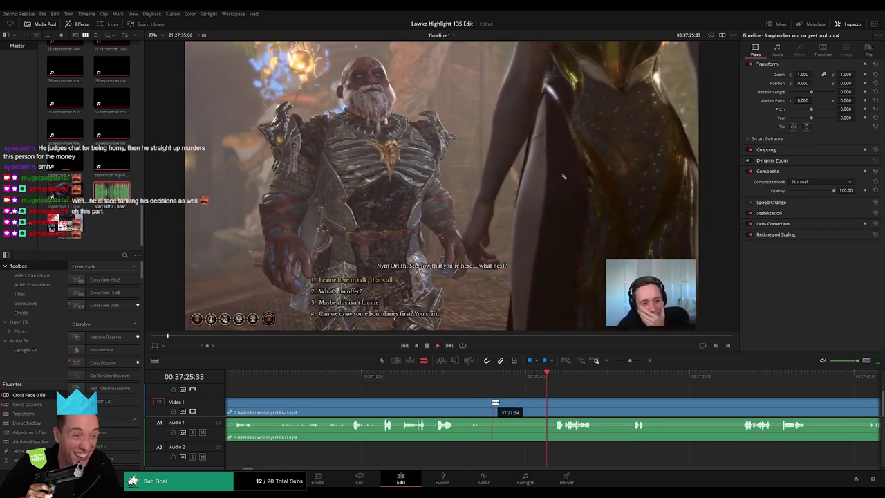
click(492, 402)
click(554, 399)
key(a)
click(532, 406)
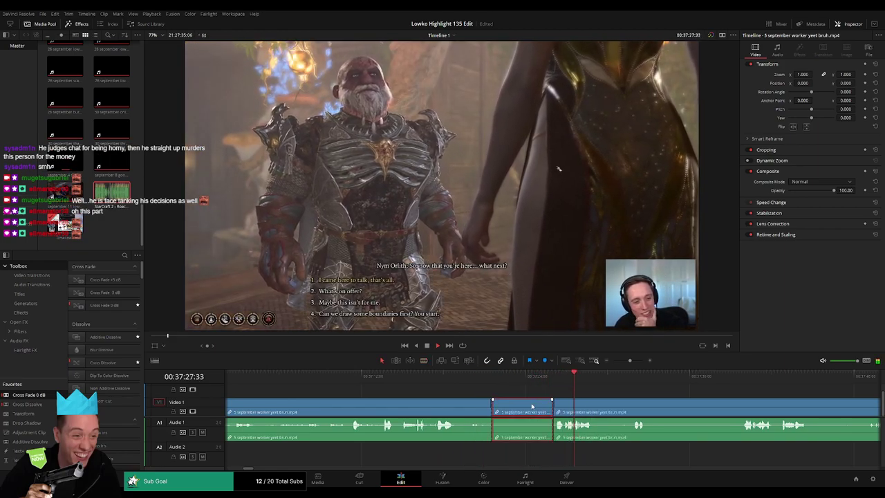
key(BackSpace)
click(531, 406)
key(BackSpace)
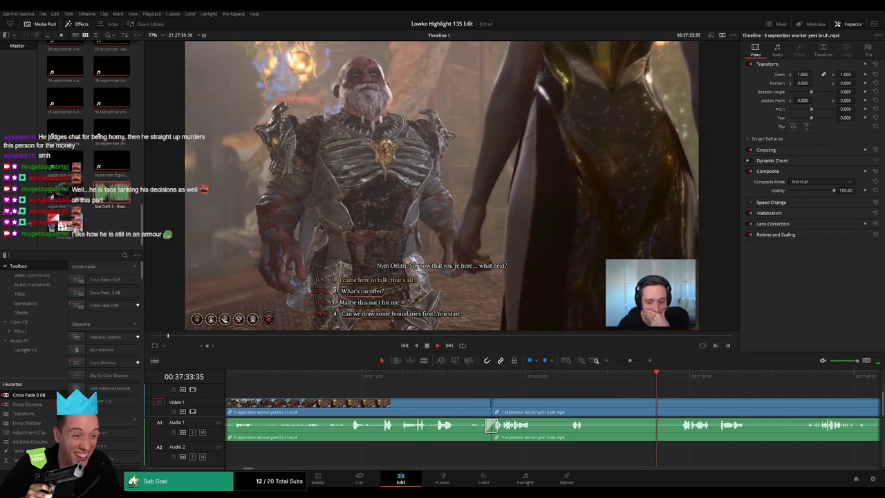
- Split the worker yeet clip at about 37:29 and 37:35, ripple delete the section in between and cross fade the audio join
key(b)
click(592, 405)
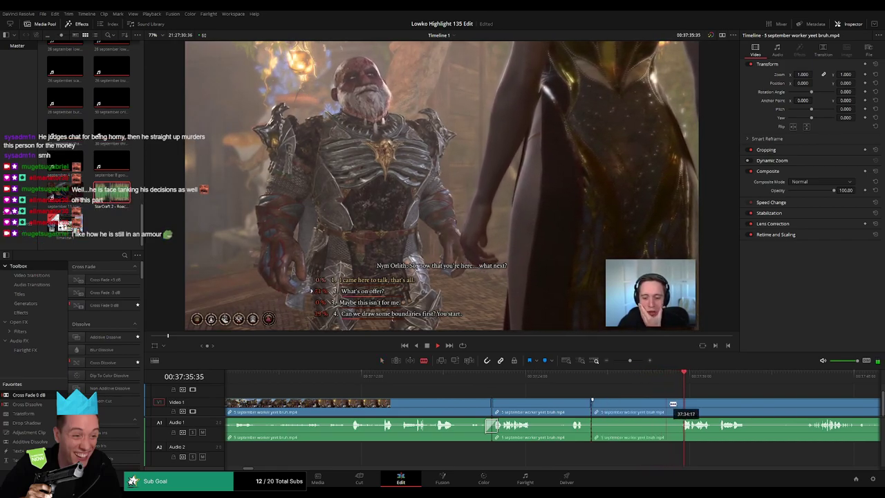
click(682, 406)
key(a)
click(655, 409)
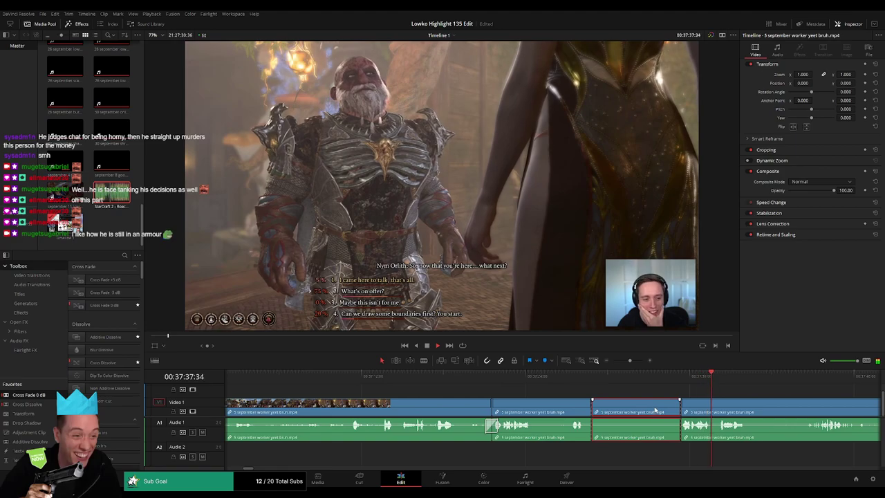
key(Delete)
drag(620, 399, 438, 394)
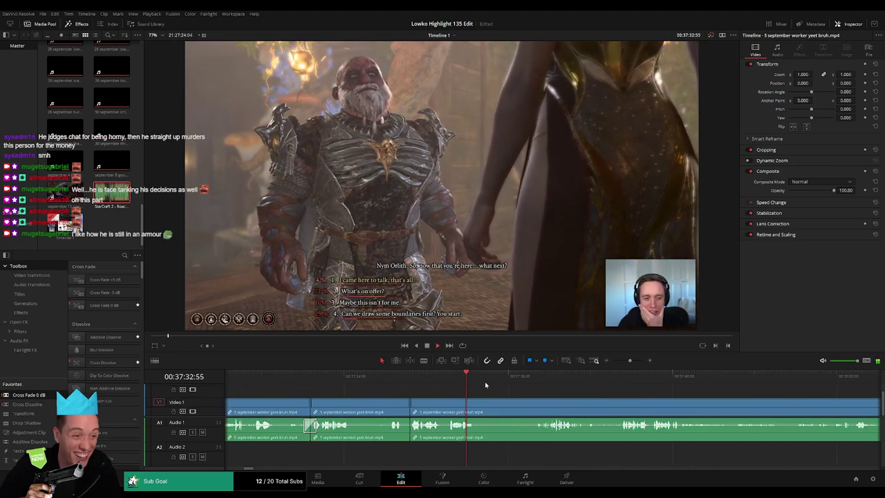
- Cut out and ripple delete the quiet section from about 37:34 to 37:38 of the worker yeet clip and cross fade the audio join
click(510, 379)
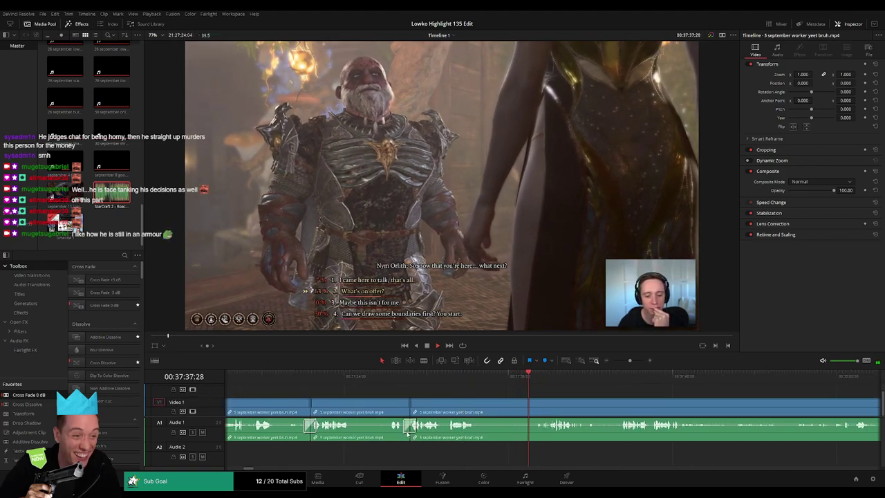
key(b)
click(476, 412)
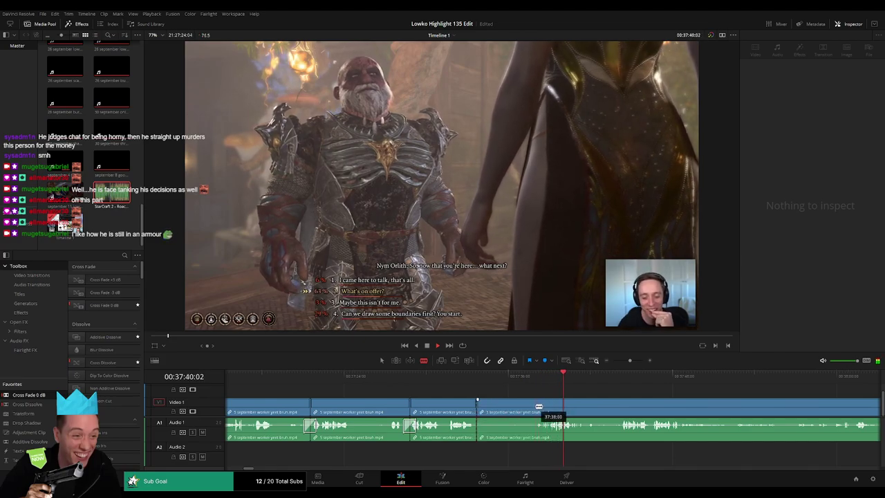
click(535, 412)
key(a)
click(521, 414)
key(Delete)
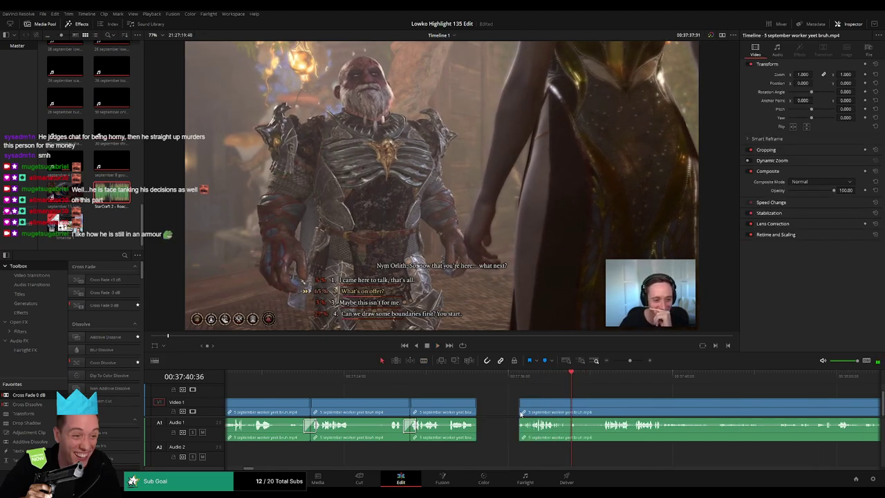
drag(482, 428, 477, 427)
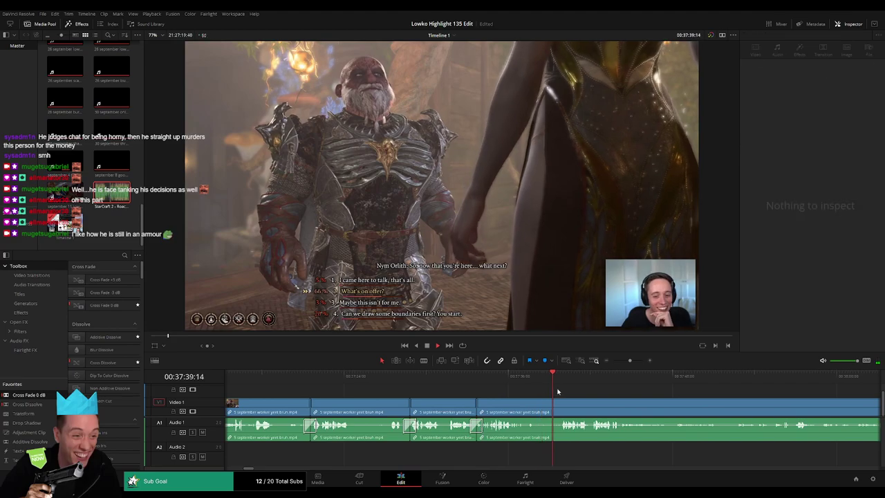
- Cut out and ripple delete the pause from about 38:04 to 38:09 in the worker yeet clip and cross fade the audio join
scroll(544, 401, right, 5)
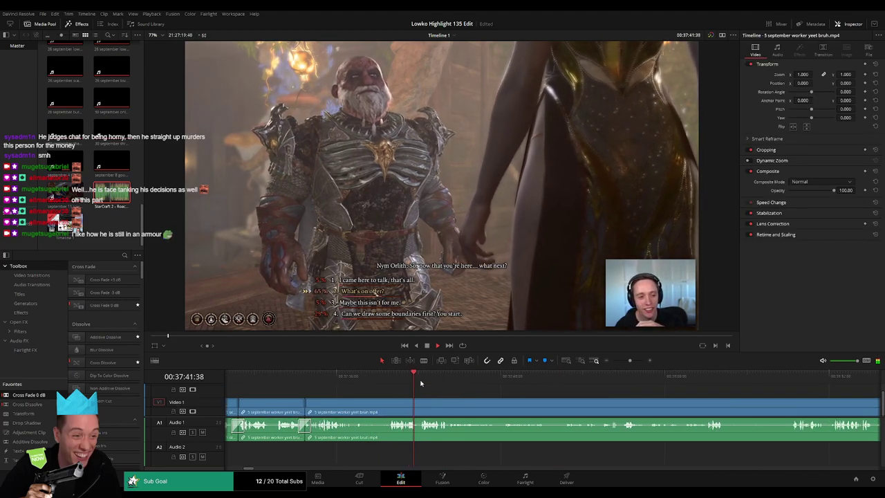
click(452, 380)
drag(452, 380, 518, 378)
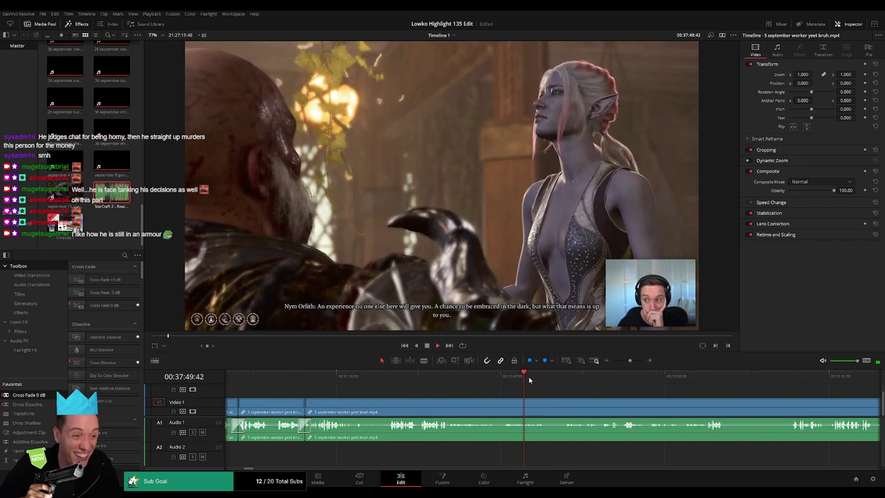
click(559, 377)
scroll(485, 390, right, 5)
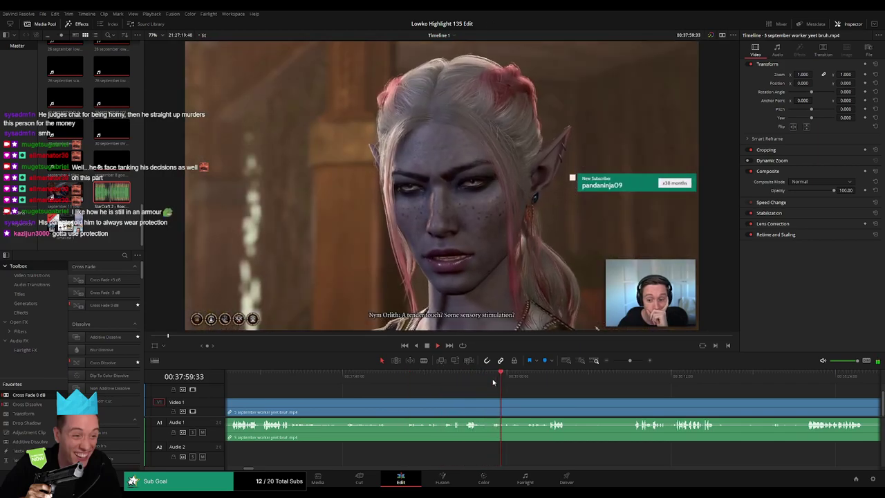
click(523, 381)
scroll(476, 397, right, 2)
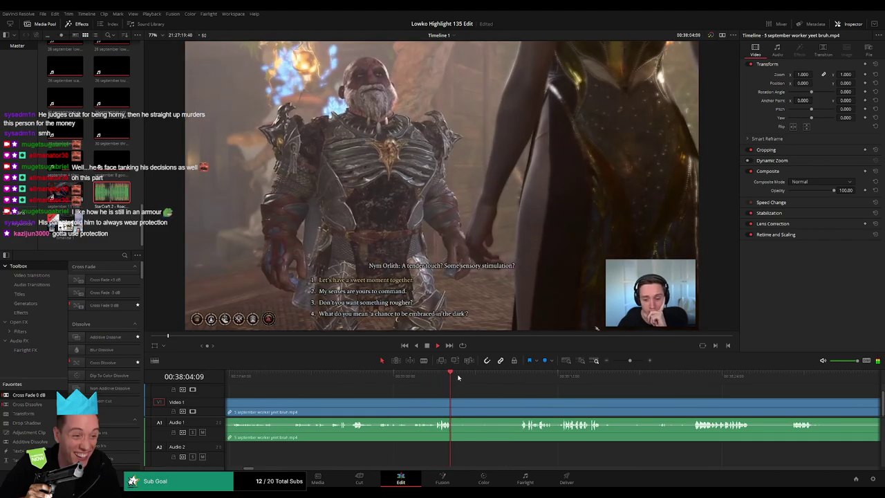
click(508, 375)
key(b)
click(454, 403)
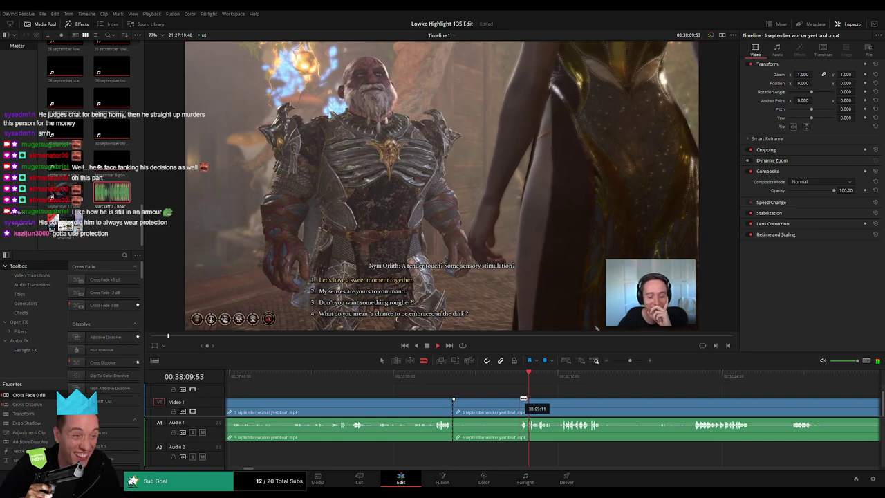
click(520, 405)
key(a)
click(502, 405)
key(Delete)
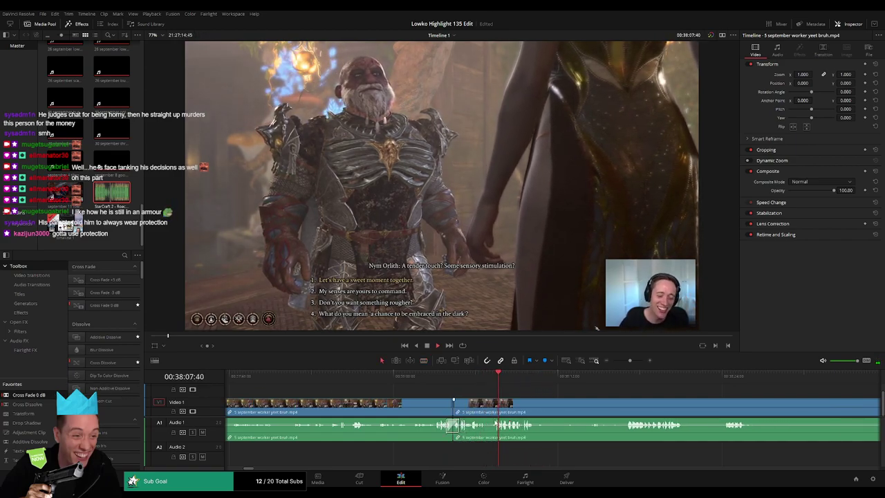
- Split the worker yeet clip at about 38:21 and 38:24, ripple delete the section in between and cross fade the audio join
drag(590, 412, 453, 402)
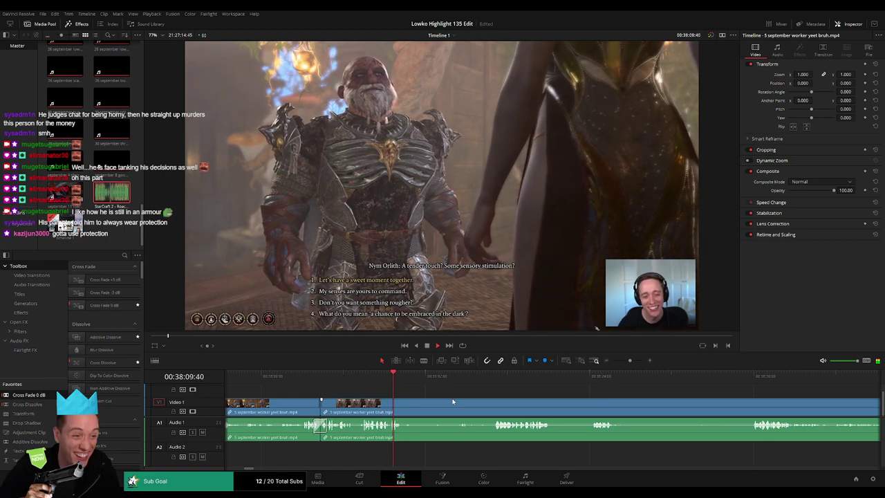
drag(407, 378, 463, 378)
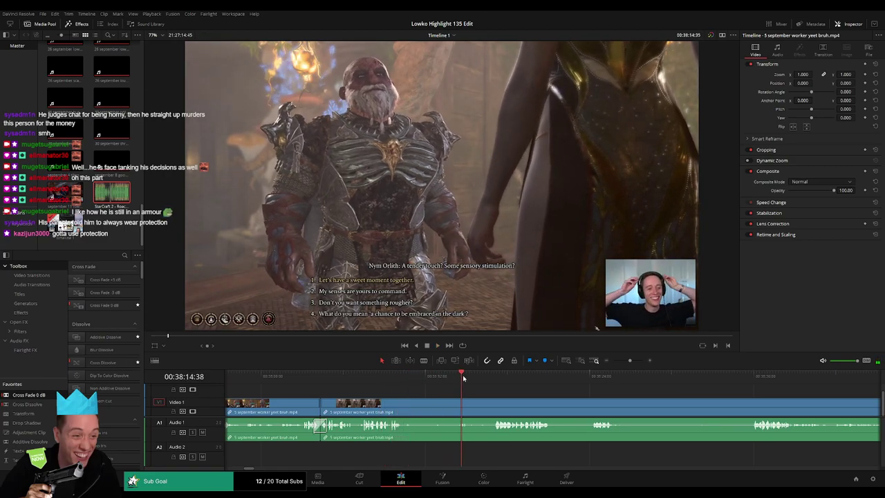
click(494, 377)
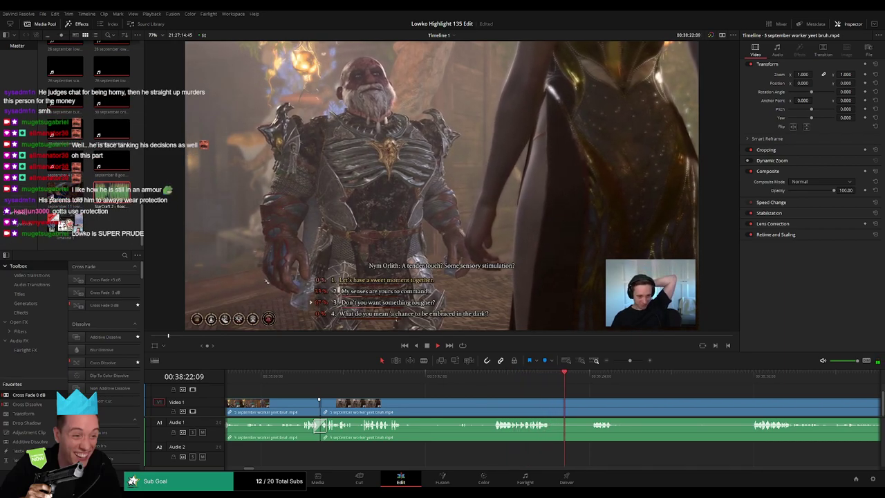
key(b)
click(553, 405)
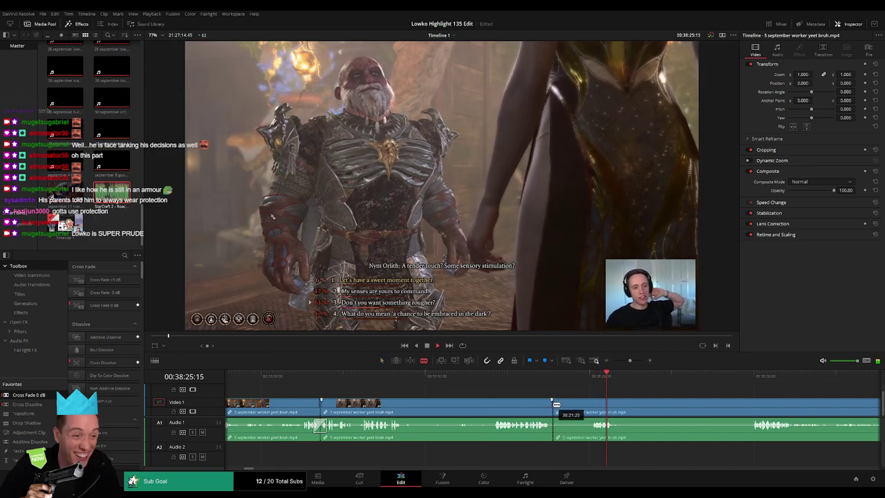
click(590, 406)
key(a)
click(577, 409)
key(Delete)
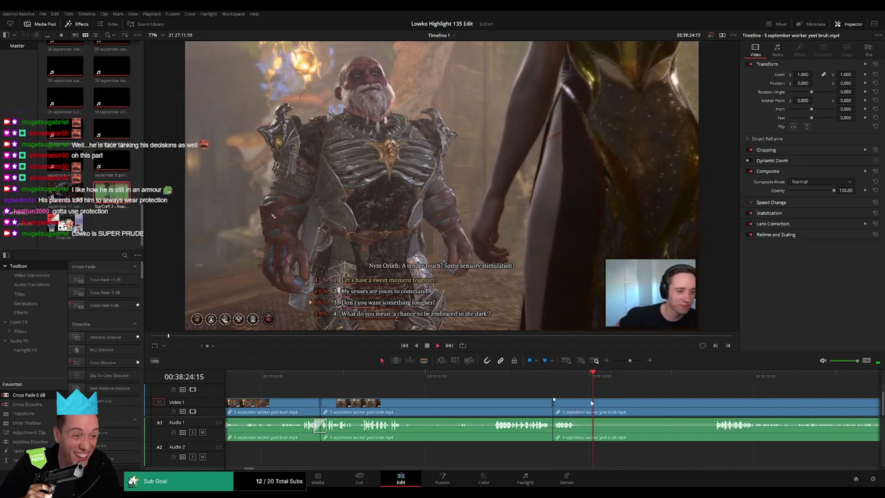
drag(41, 393, 554, 427)
- Cut out and ripple delete the pause from about 38:24 to 38:33 in the worker yeet clip and cross fade the audio join
key(b)
scroll(650, 410, right, 2)
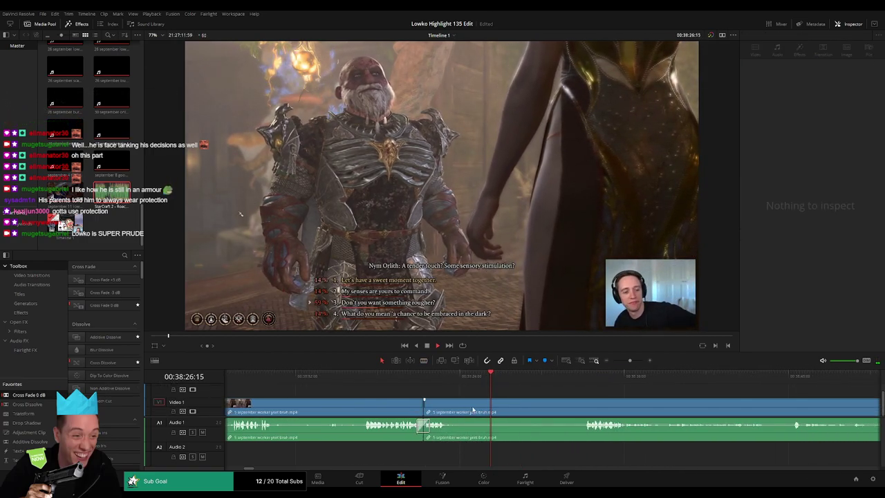
click(456, 406)
click(584, 406)
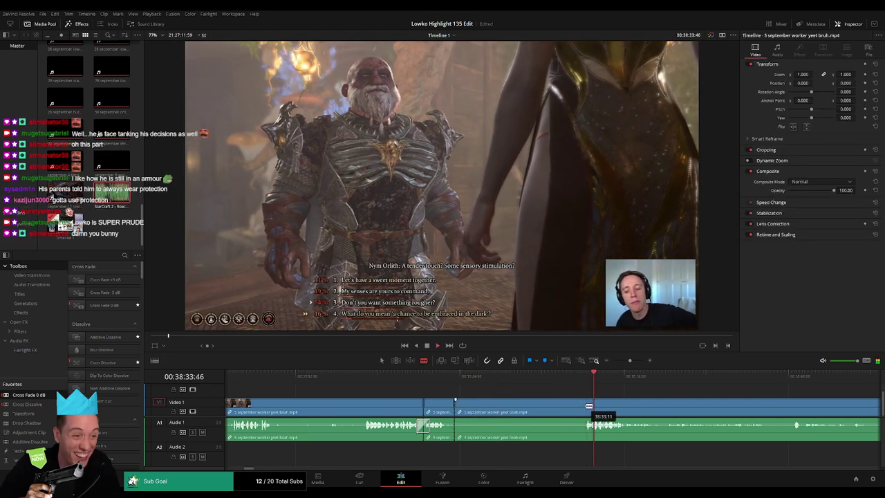
key(a)
click(564, 409)
key(Delete)
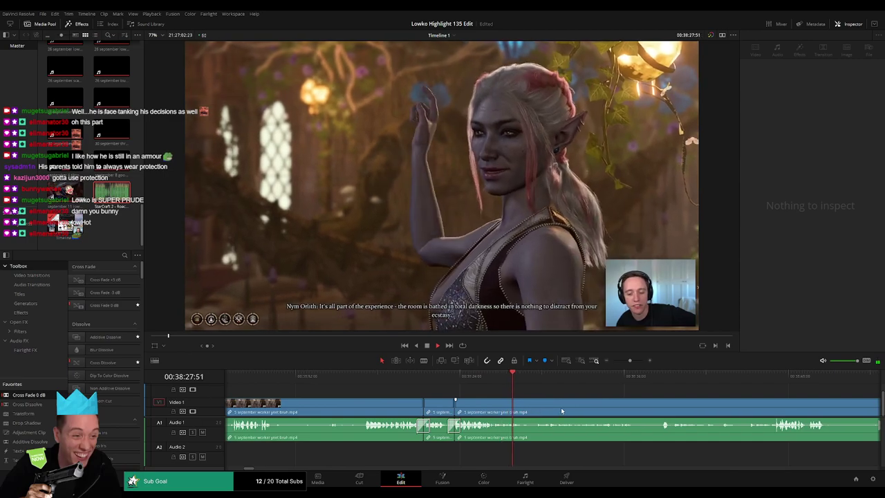
drag(592, 411, 466, 401)
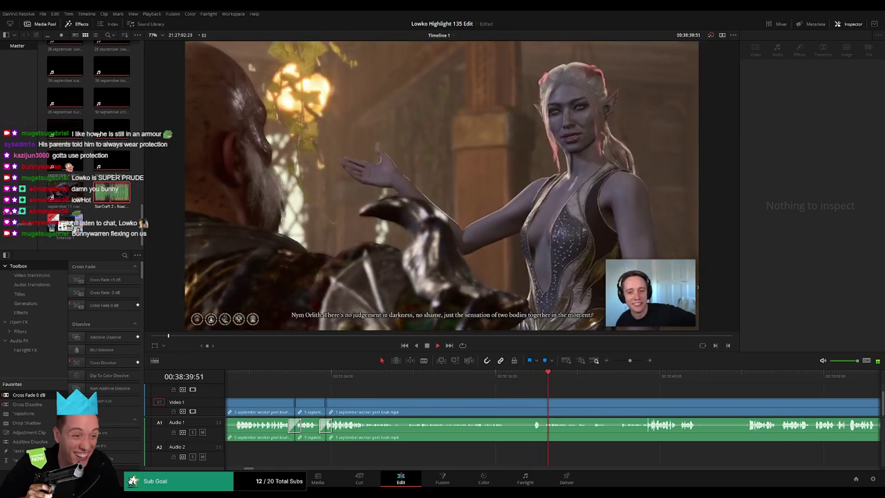
drag(636, 395, 463, 394)
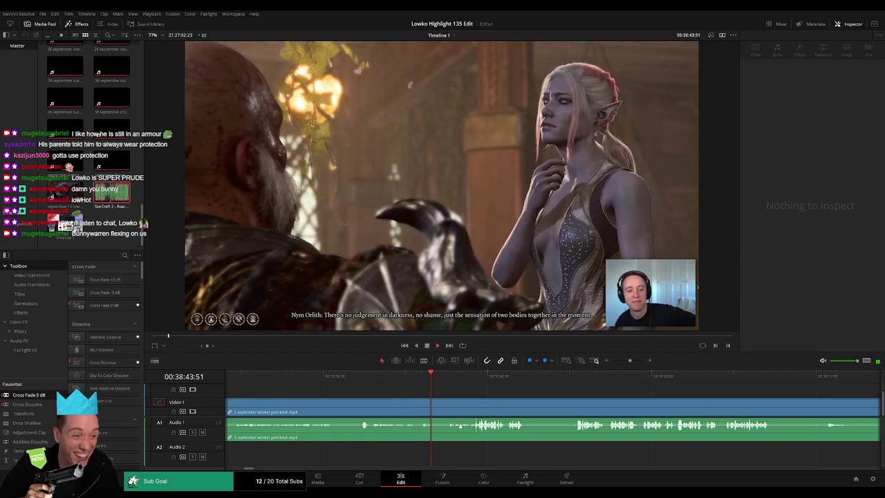
- Cut out and ripple delete the pause from about 38:51 to 38:54 in the worker yeet clip and cross fade the audio join
click(455, 382)
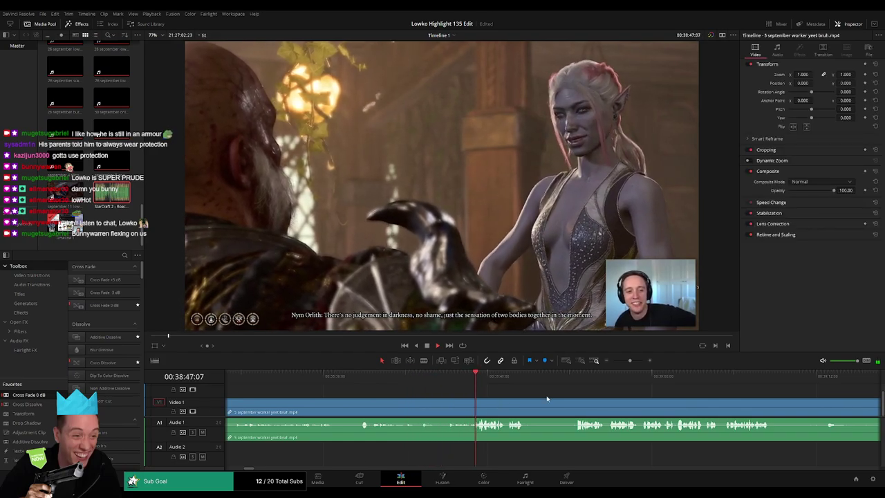
scroll(452, 390, right, 3)
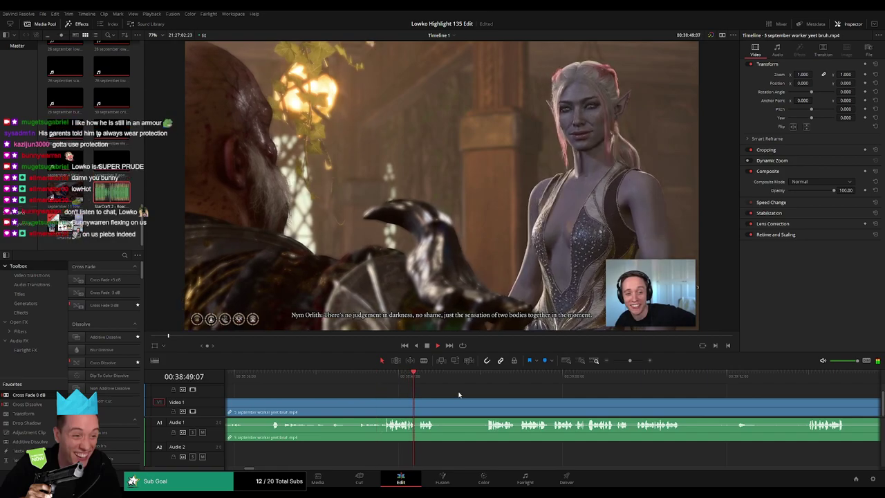
click(456, 382)
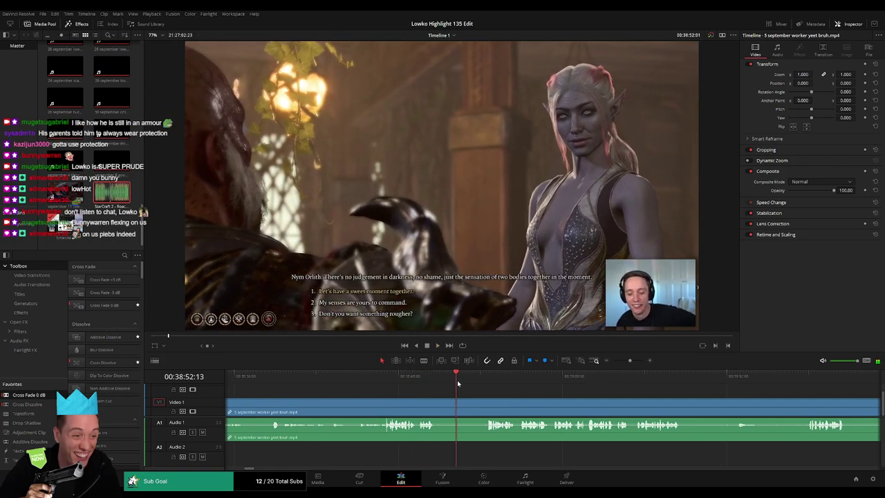
click(446, 409)
click(485, 409)
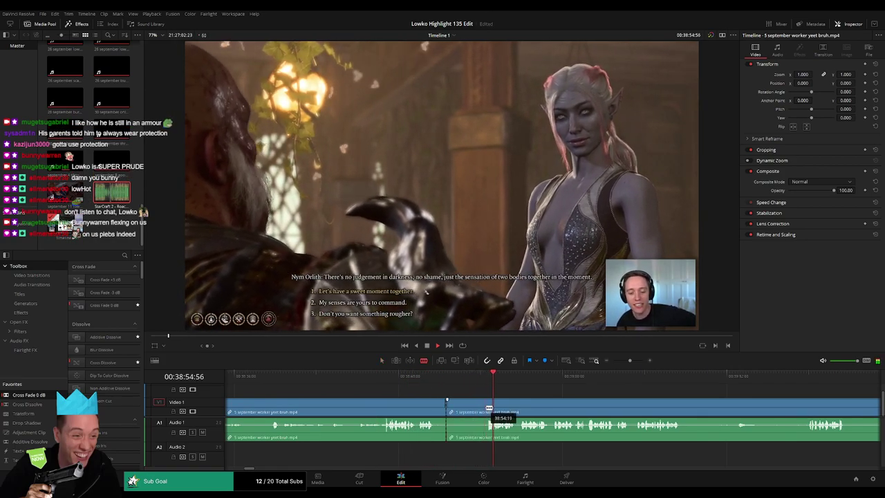
click(475, 412)
key(Delete)
click(465, 409)
key(Delete)
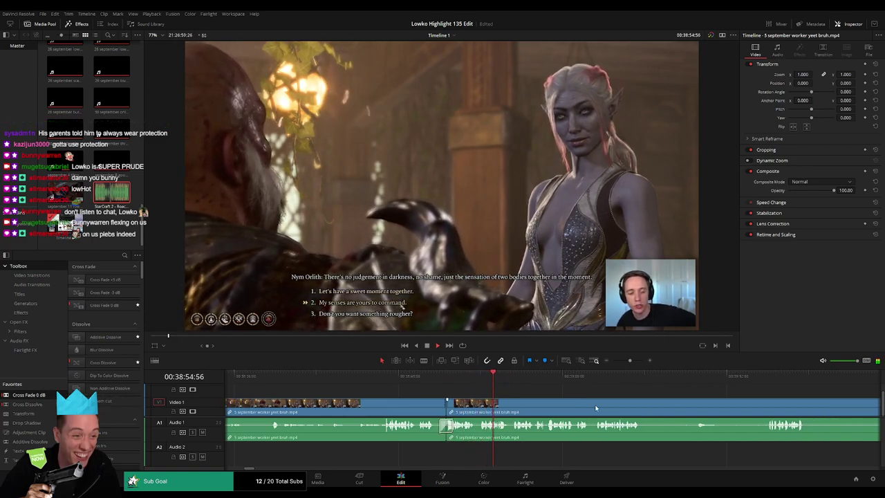
- Cut out and ripple delete the quiet section from about 39:05 to 39:14 and apply Cross Fade 0 dB to the audio join
drag(574, 405, 466, 404)
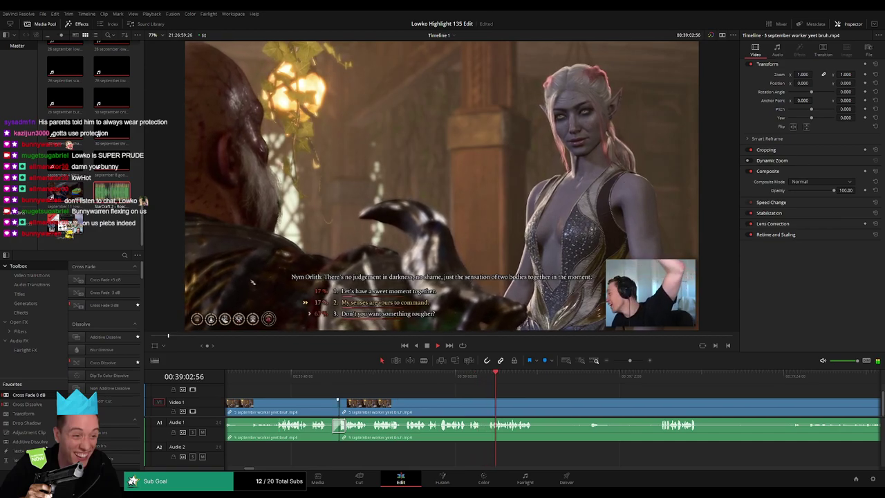
drag(591, 384, 525, 384)
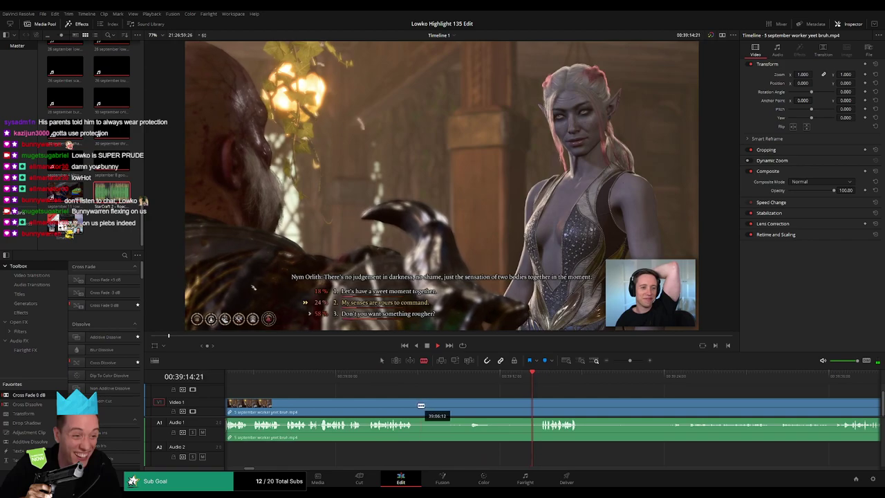
click(414, 406)
click(542, 401)
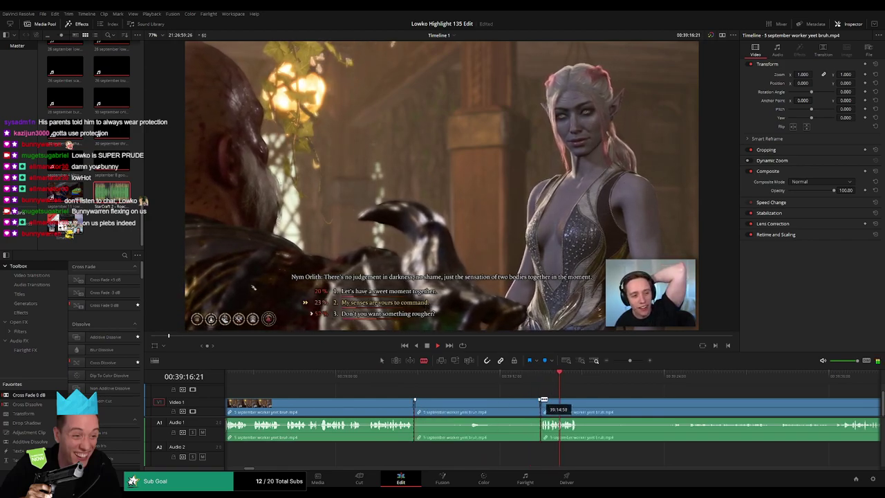
key(a)
click(483, 407)
key(Delete)
click(523, 403)
key(Delete)
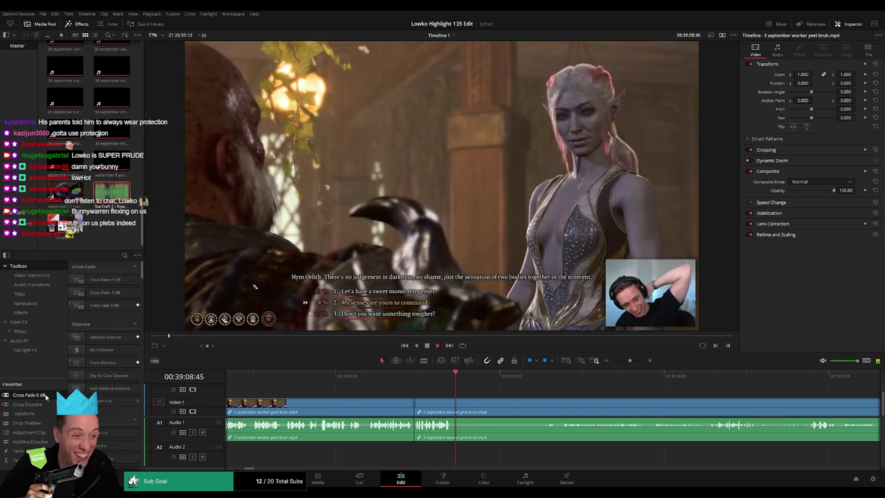
drag(46, 396, 415, 427)
- Cut out and ripple delete the quiet section from about 39:08 to 39:15 in the worker yeet clip and cross fade the audio join
click(541, 382)
key(b)
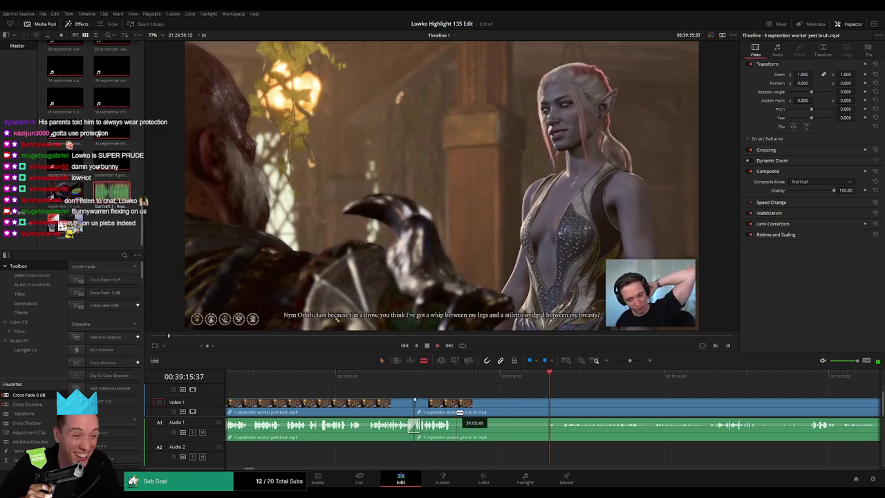
drag(539, 383, 540, 385)
click(540, 409)
key(a)
click(524, 410)
key(Delete)
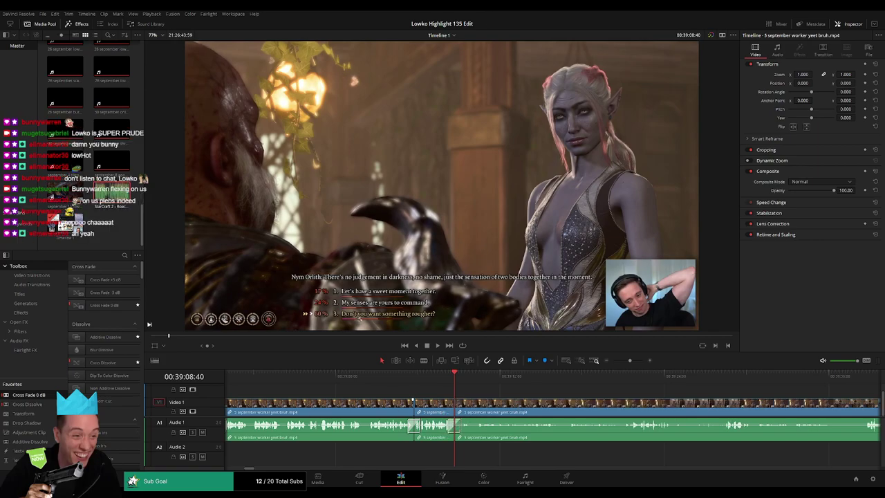
- Try to zoom in on the streamer's webcam with an adjustment clip placed at about 39:08, using a zoom of 3.320 and shifted position
drag(29, 432, 482, 430)
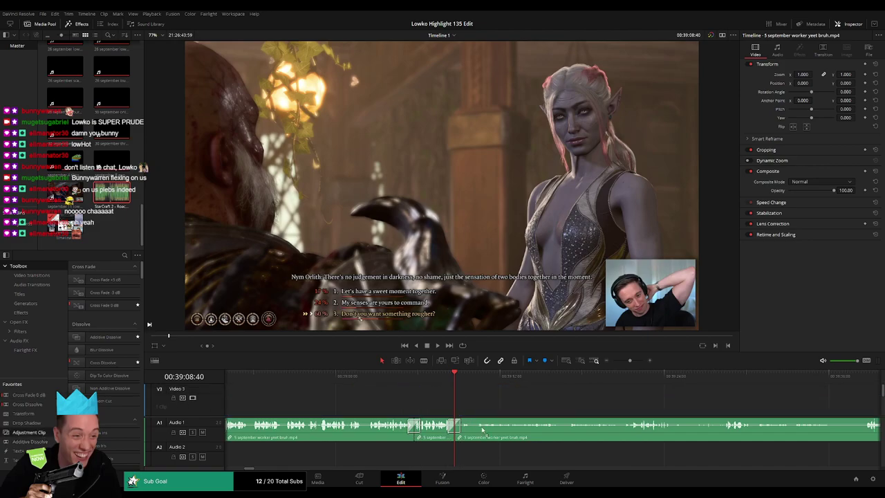
drag(459, 461, 454, 395)
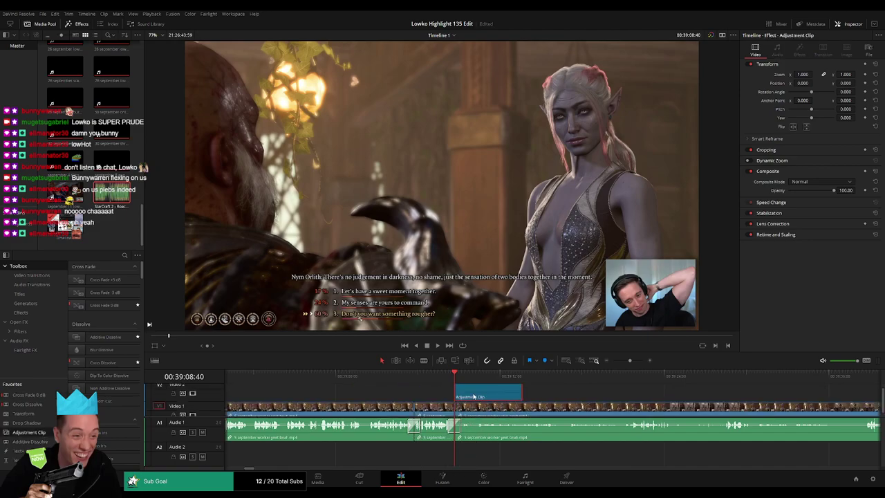
drag(802, 75, 318, 83)
drag(846, 83, 881, 83)
drag(802, 75, 119, 83)
drag(845, 83, 876, 83)
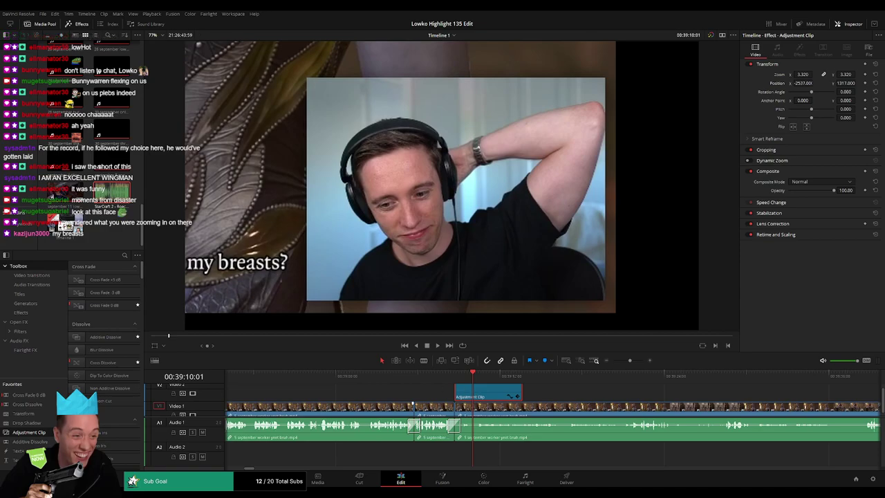
drag(803, 83, 857, 83)
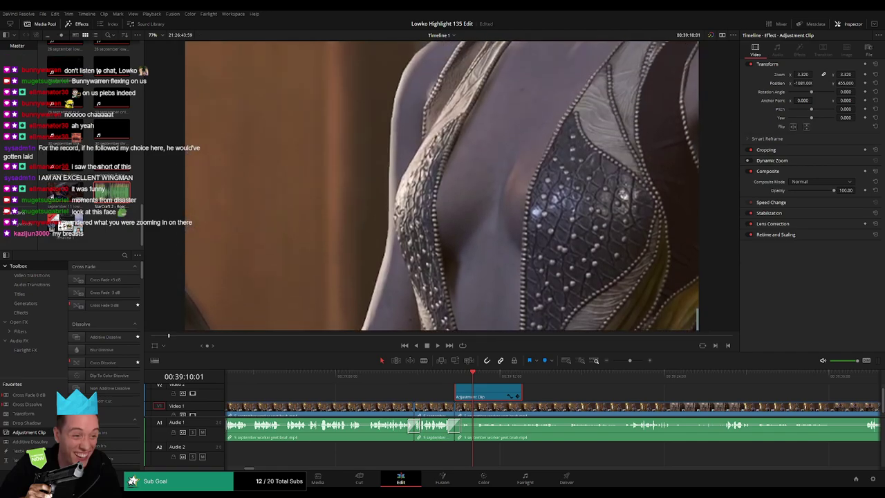
drag(804, 83, 857, 83)
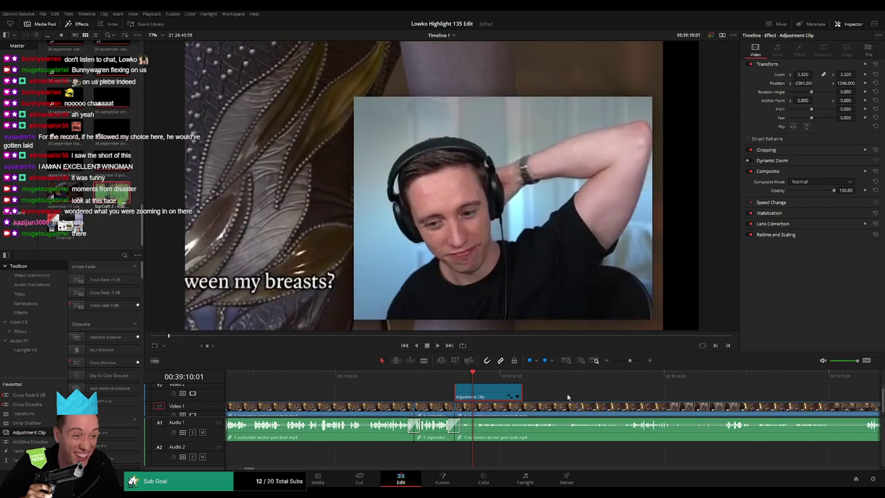
- Undo the position changes of the adjustment clip and remove it from the timeline
key(ctrl+z)
key(ctrl+z)
key(ctrl+z)
key(ctrl+z)
key(ctrl+z)
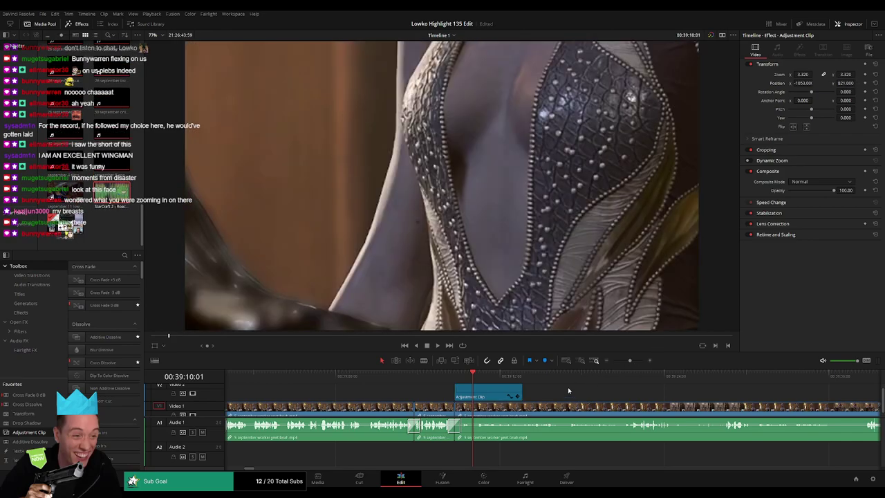
key(Delete)
- Apply Cross Fade 0 dB to the audio join at about 39:08 and play the footage from there
click(456, 375)
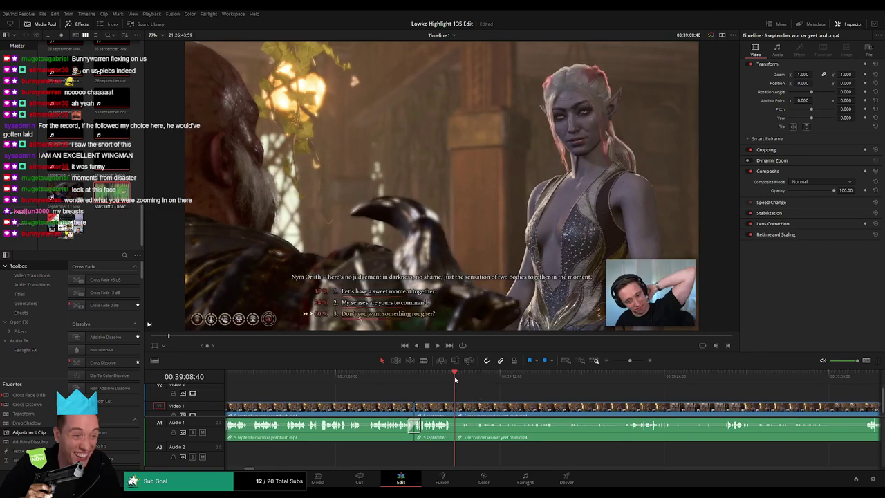
drag(38, 397, 459, 421)
key(space)
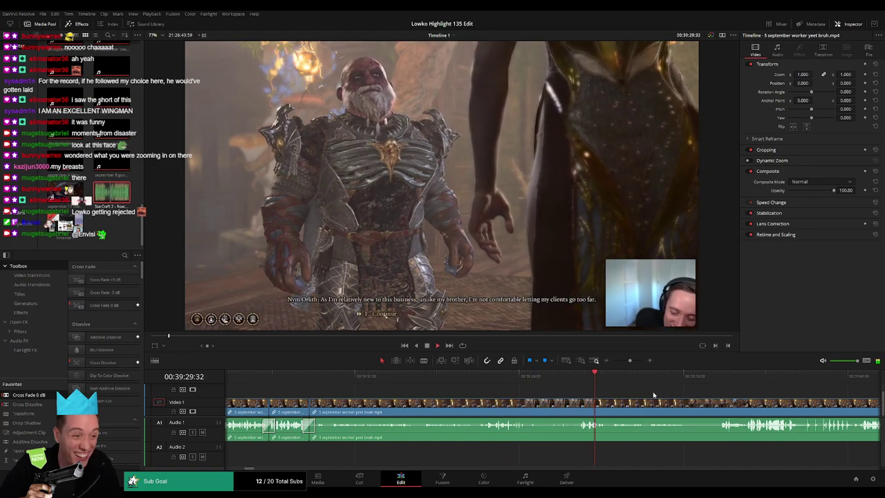
- Review the worker yeet clip from about 39:29 to 40:02, skipping ahead where needed, to look for further sections to cut
drag(651, 393, 486, 397)
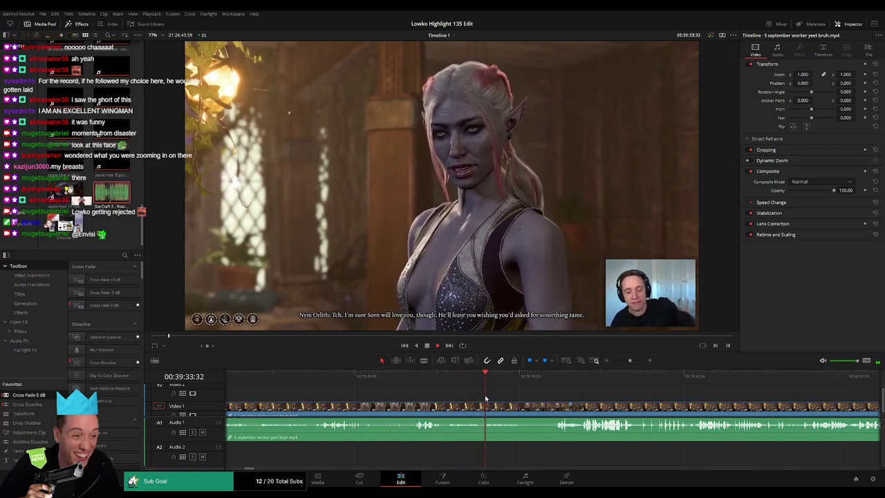
scroll(450, 395, right, 2)
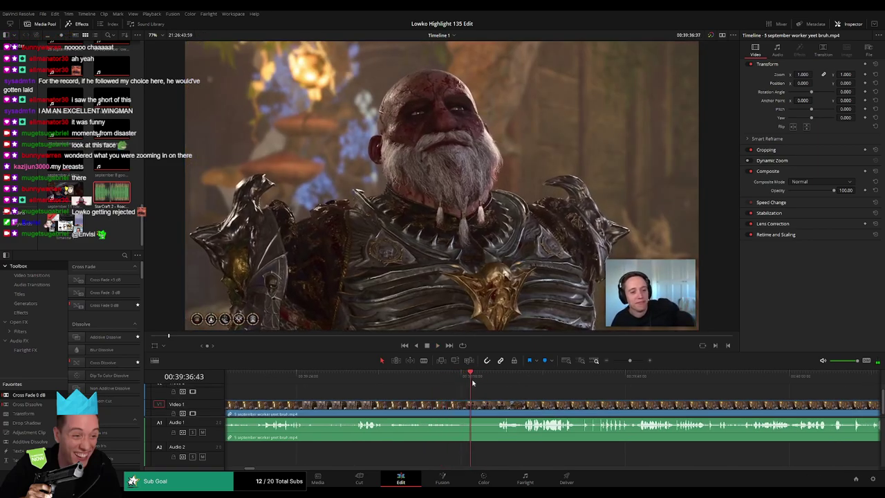
click(492, 381)
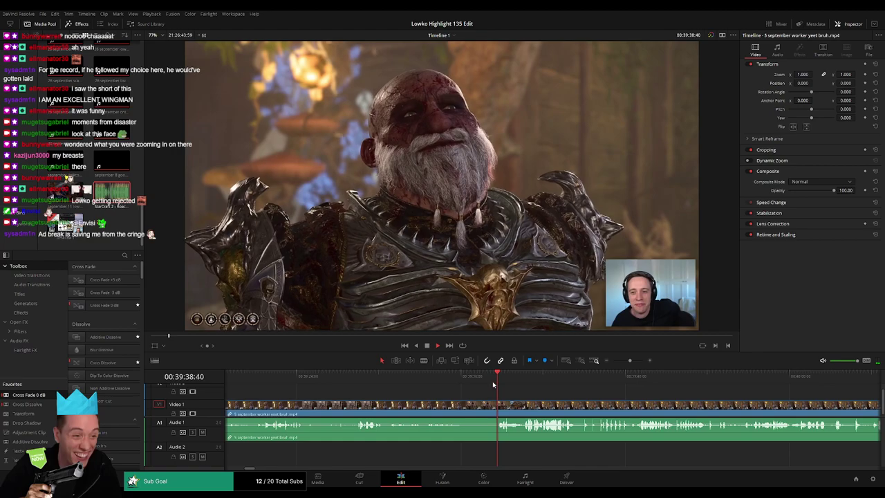
scroll(443, 386, right, 2)
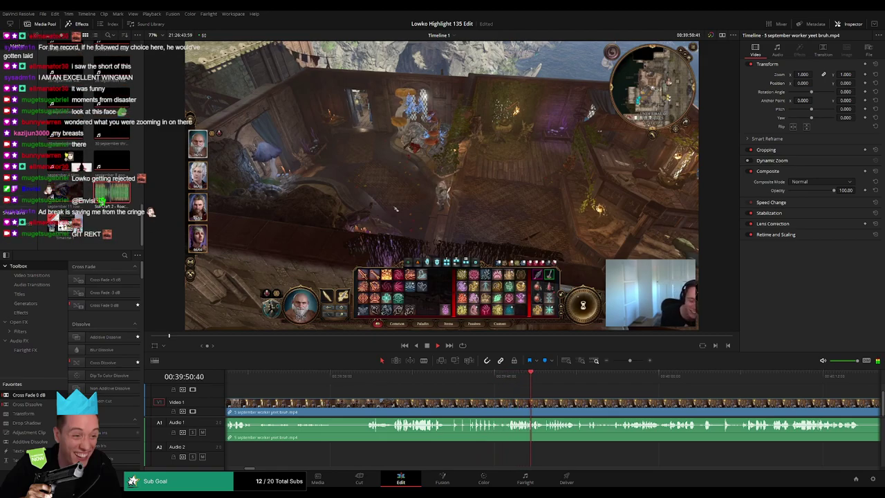
drag(595, 391, 485, 391)
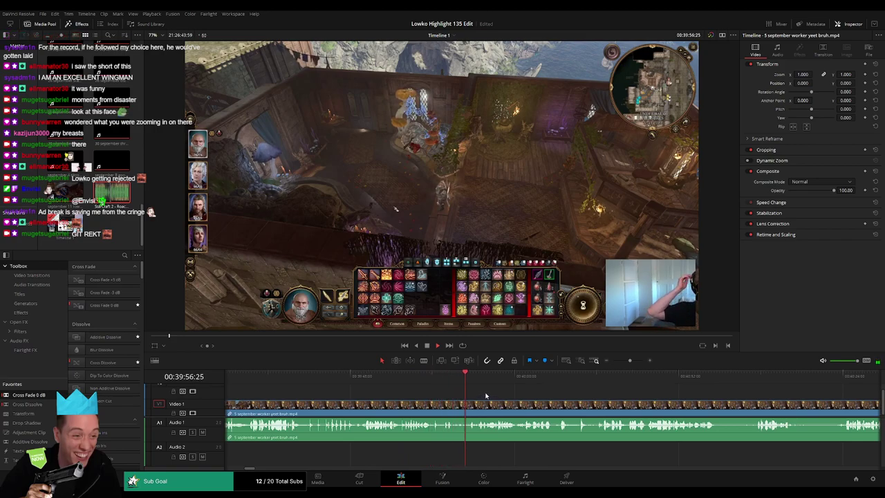
scroll(461, 395, right, 1)
scroll(461, 396, right, 1)
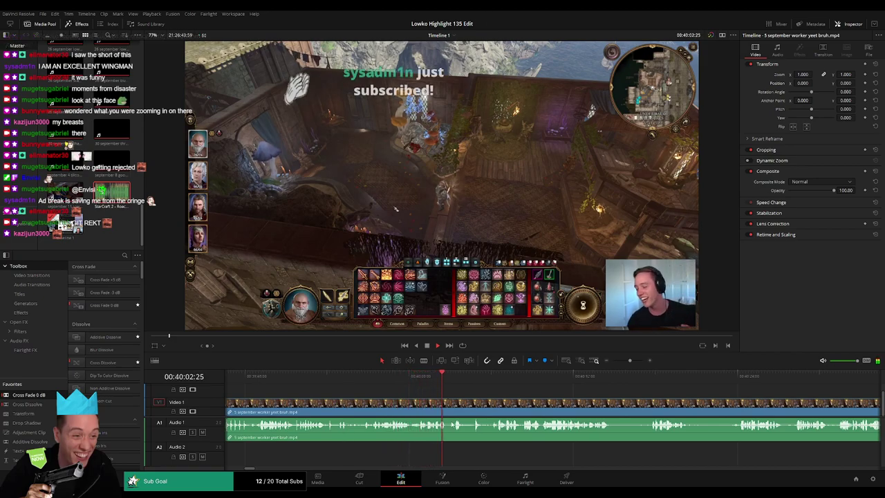
key(space)
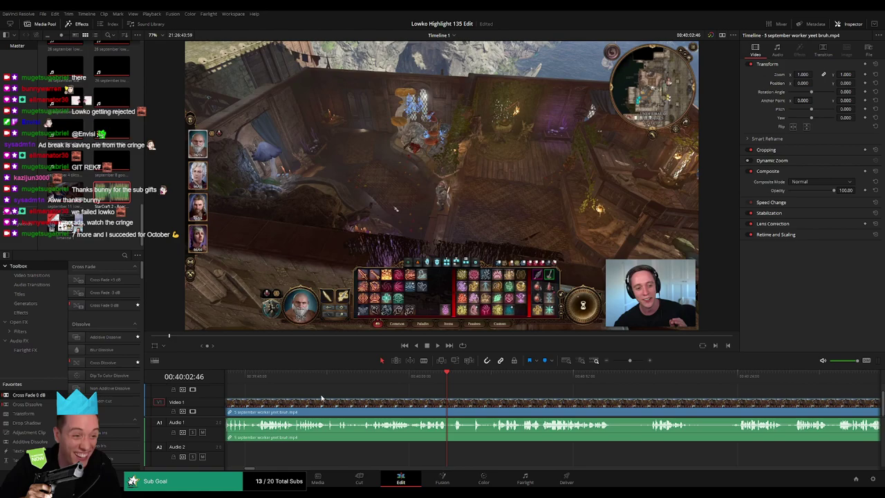
- Return to the audio join near 39:08 and replay the footage past 39:42 to check the flow of the scene
scroll(321, 398, left, 10)
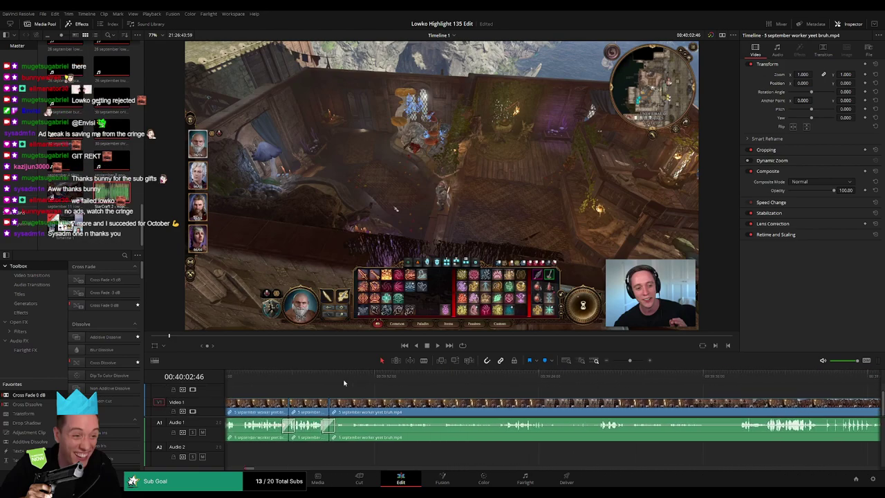
key(space)
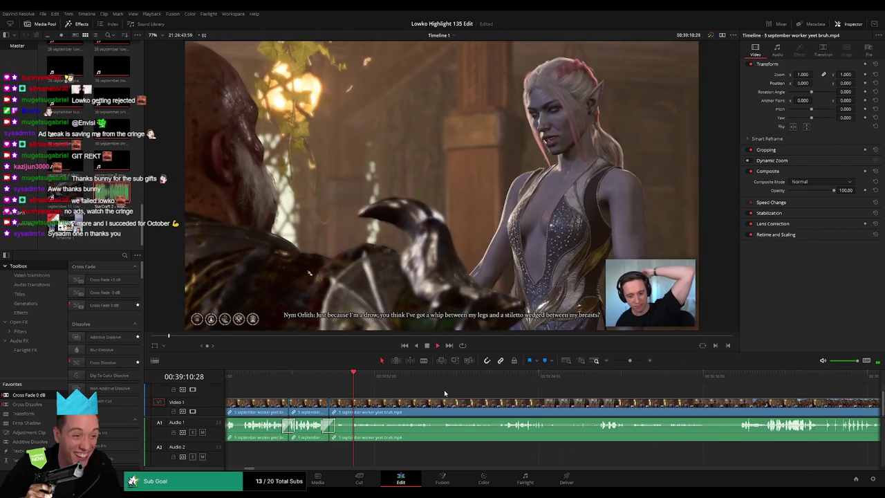
scroll(336, 391, right, 3)
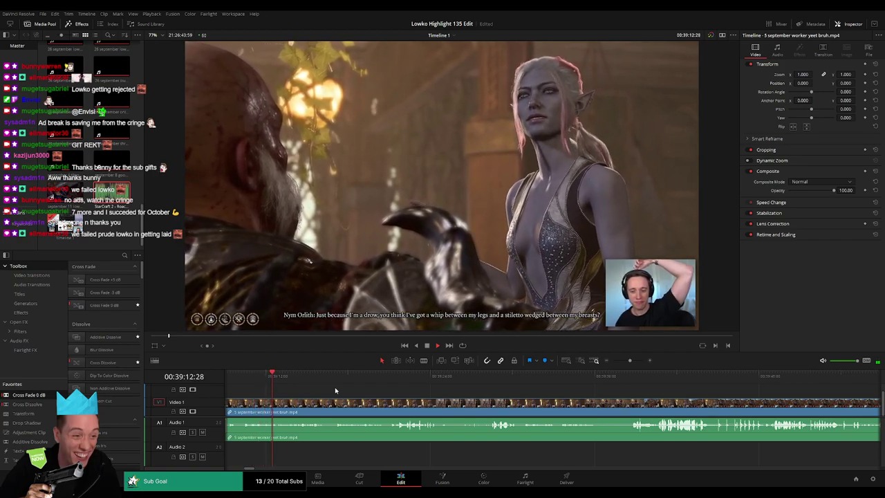
scroll(392, 396, right, 1)
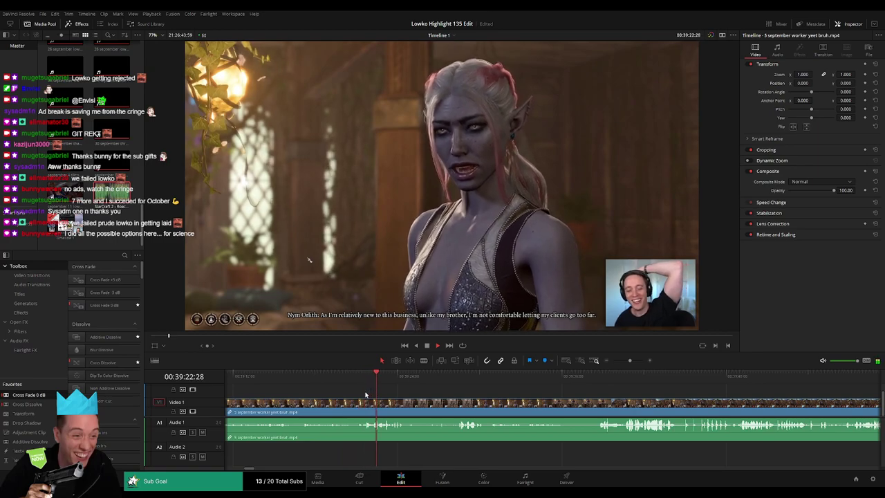
scroll(415, 398, right, 1)
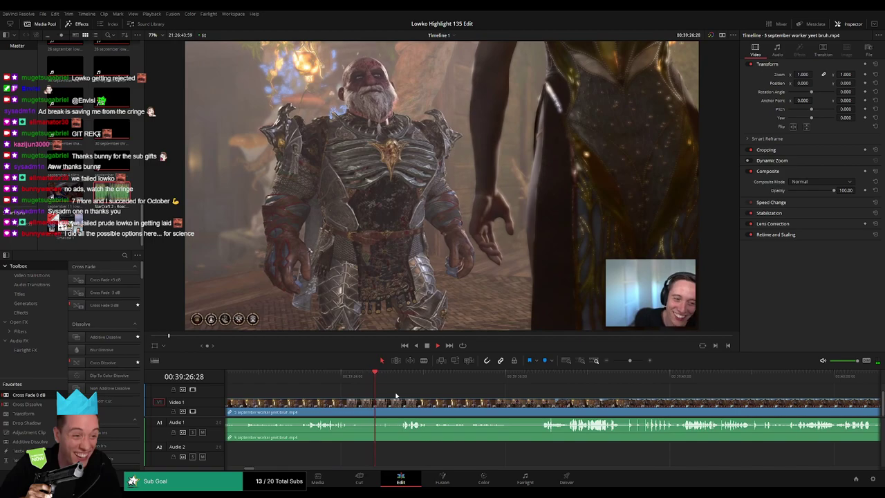
scroll(394, 394, right, 3)
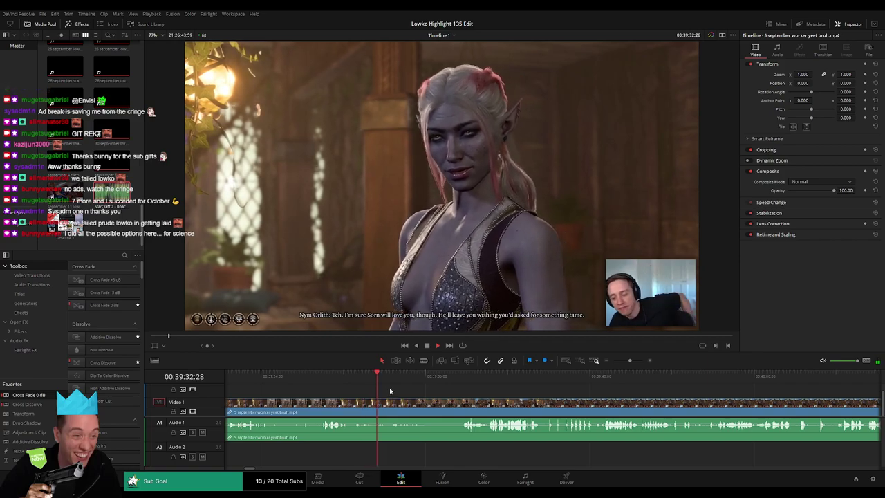
scroll(394, 392, right, 2)
scroll(409, 392, right, 2)
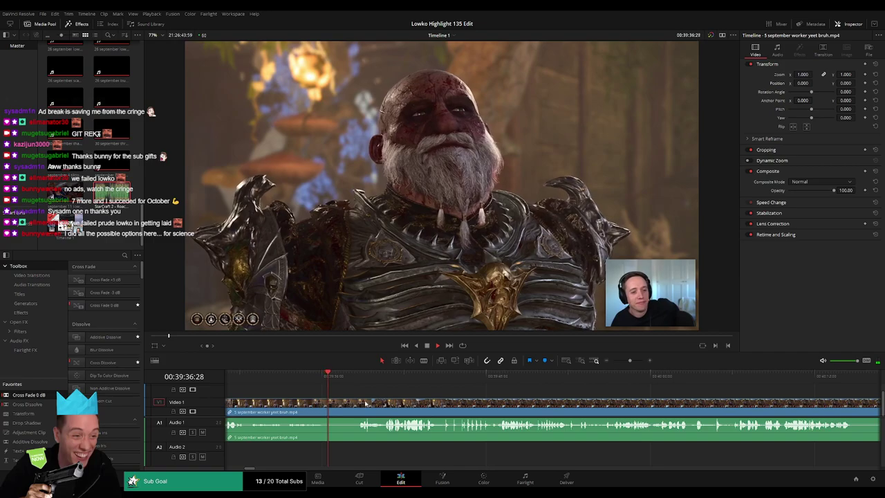
mouse_move(628, 360)
mouse_down()
mouse_move(612, 360)
mouse_move(630, 360)
mouse_up()
scroll(459, 389, right, 5)
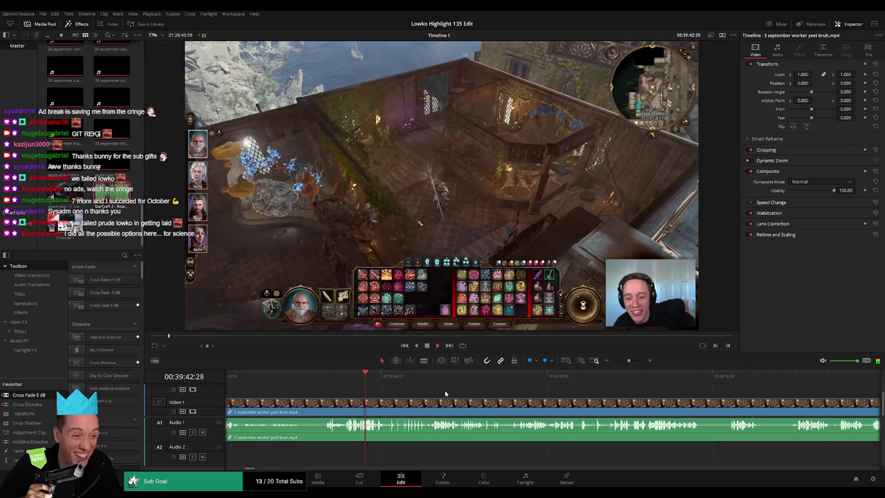
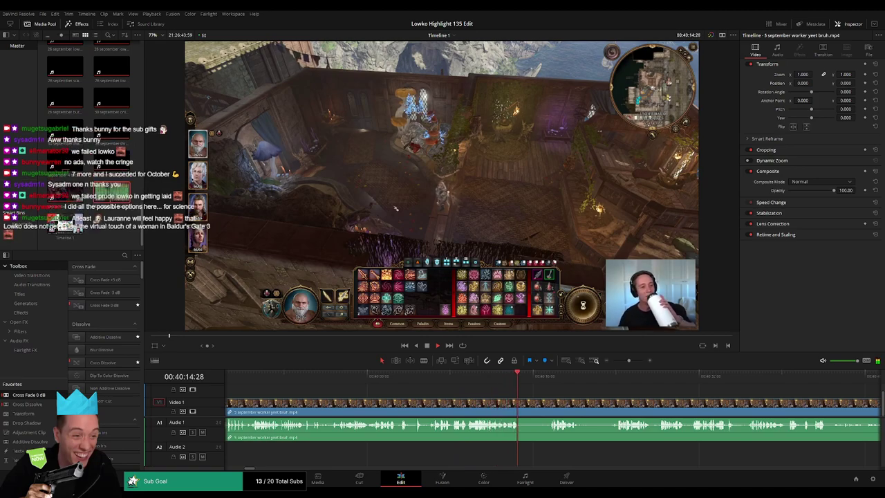
- Cut out the silent stretch from about 40:15 to 40:17 in the worker yeet clip and cross-fade the audio join
scroll(420, 407, right, 8)
click(416, 381)
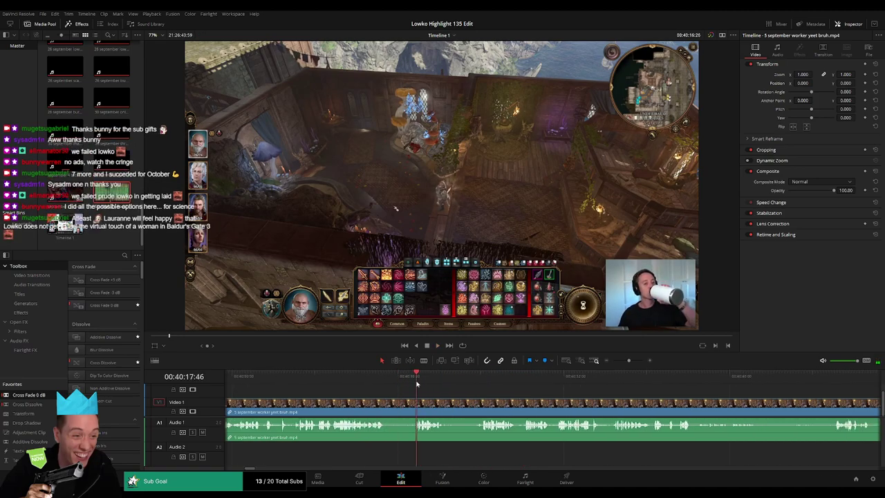
drag(393, 403, 389, 402)
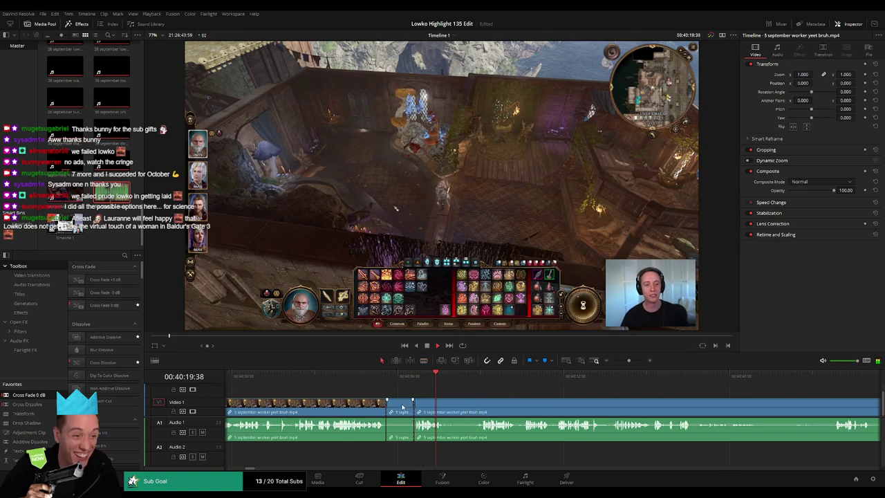
key(Delete)
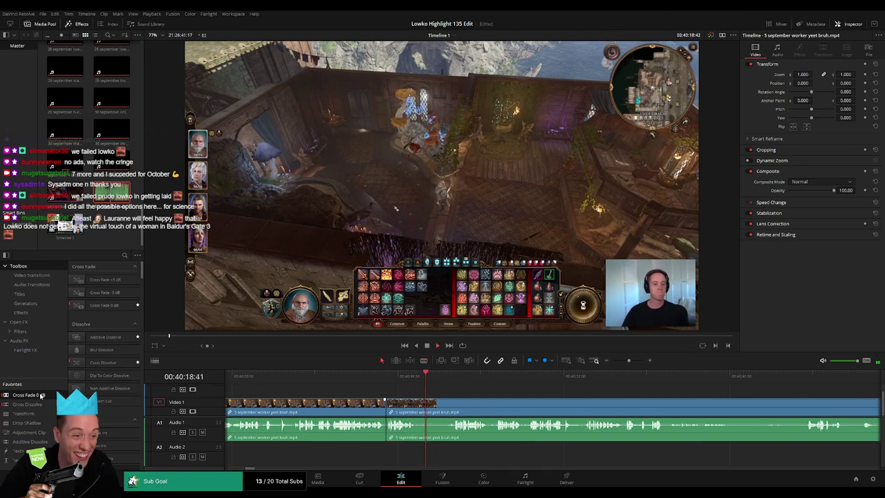
- Remove the quiet section between about 40:17 and 40:21 and smooth the audio join with Cross Fade 0 dB
click(446, 382)
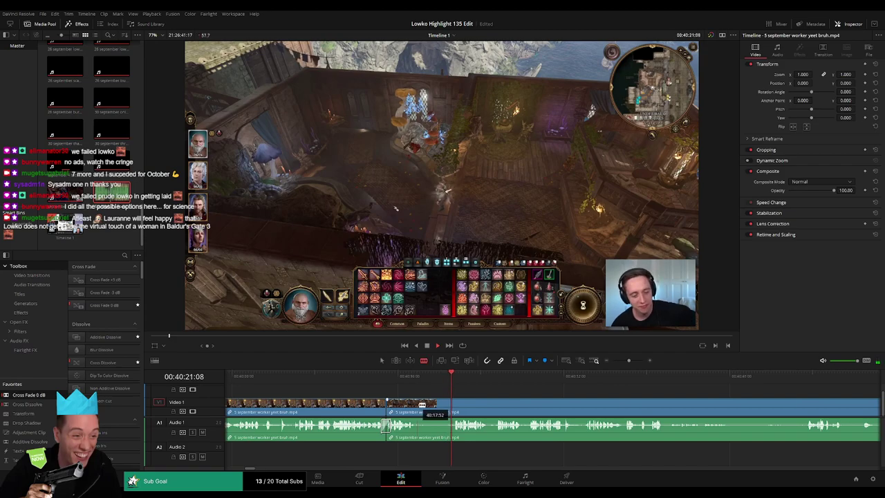
click(417, 404)
click(453, 403)
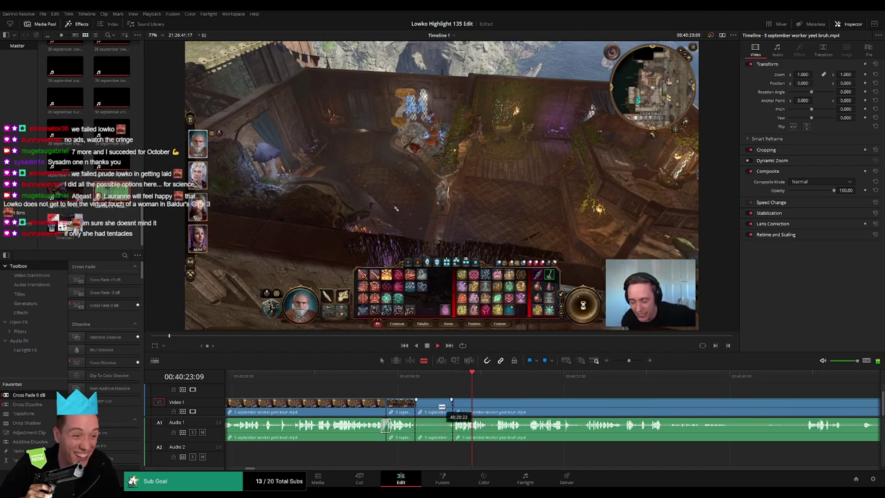
key(Delete)
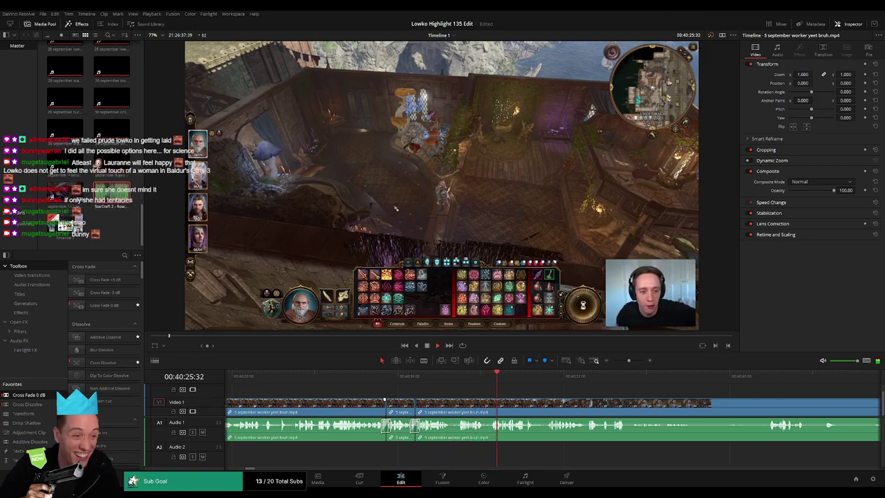
- Play through the following scene, cut out the section from about 40:55 to 41:01, and cross-fade its audio join
scroll(452, 399, right, 3)
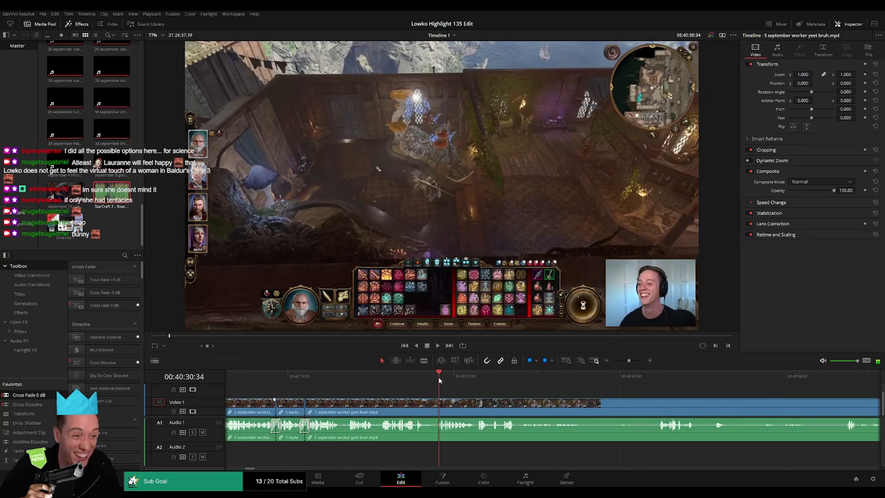
scroll(429, 389, right, 2)
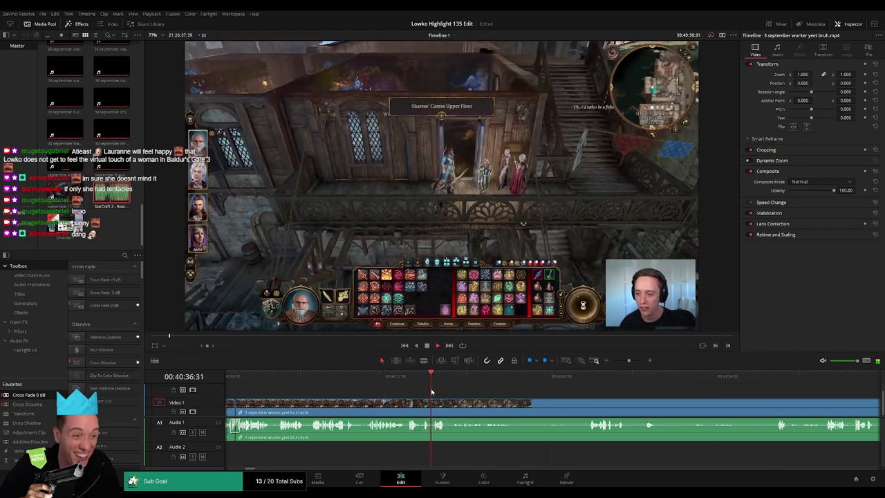
click(459, 388)
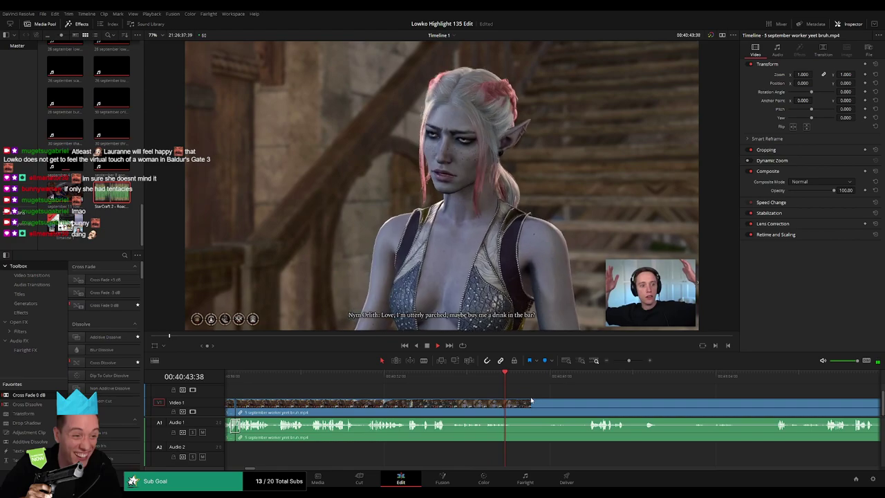
drag(530, 401, 433, 394)
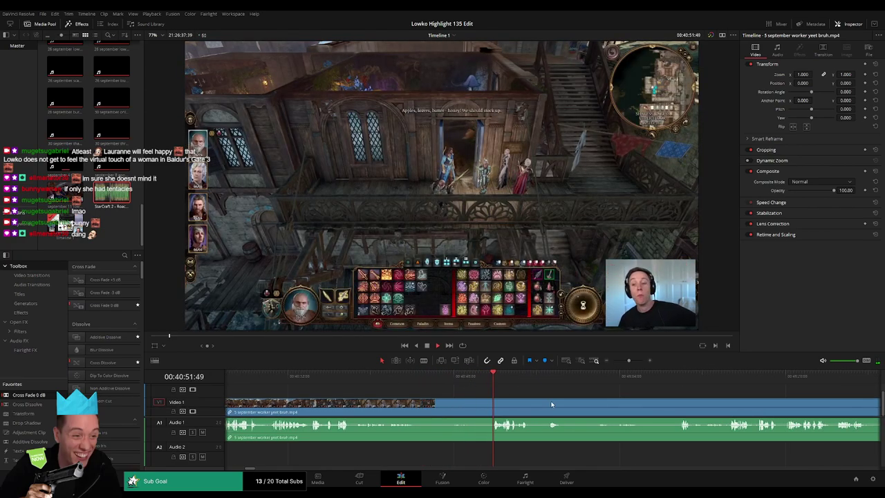
scroll(404, 399, right, 3)
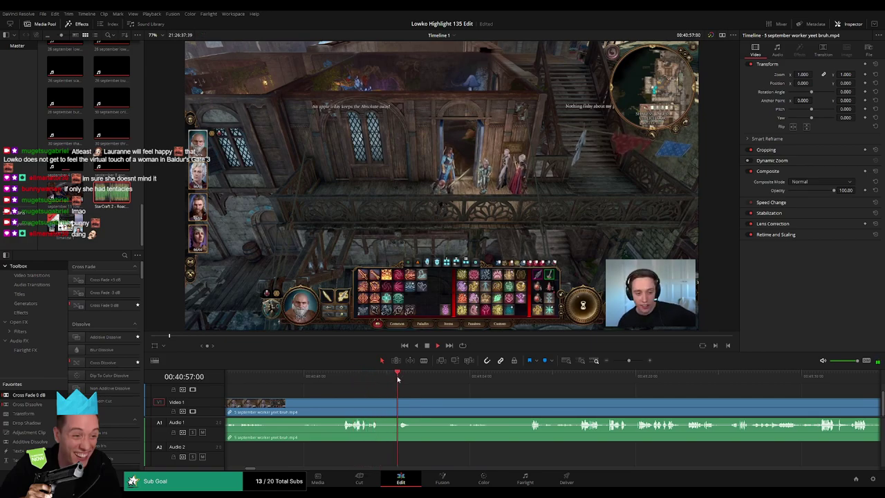
click(383, 403)
click(453, 382)
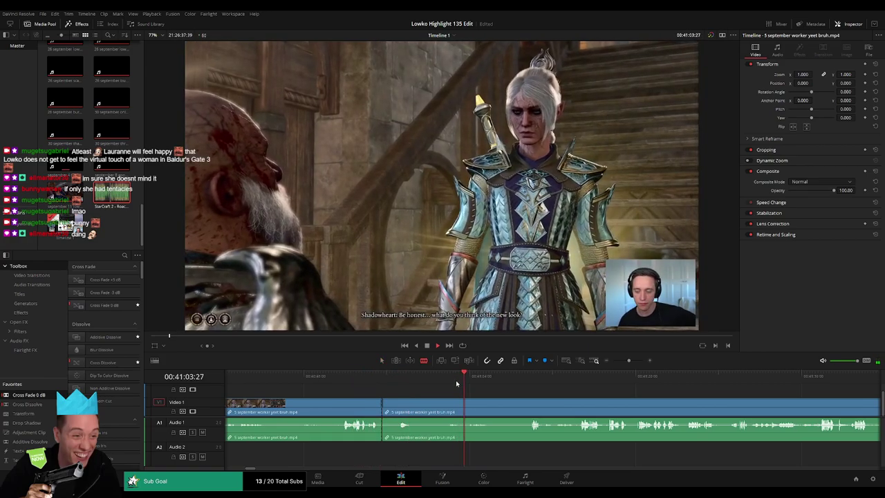
drag(452, 382, 446, 383)
key(space)
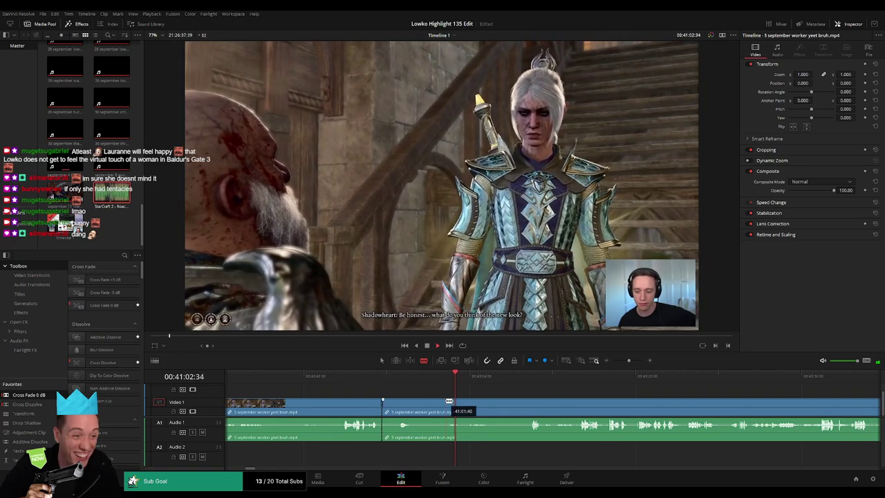
click(443, 405)
key(a)
click(425, 404)
key(Delete)
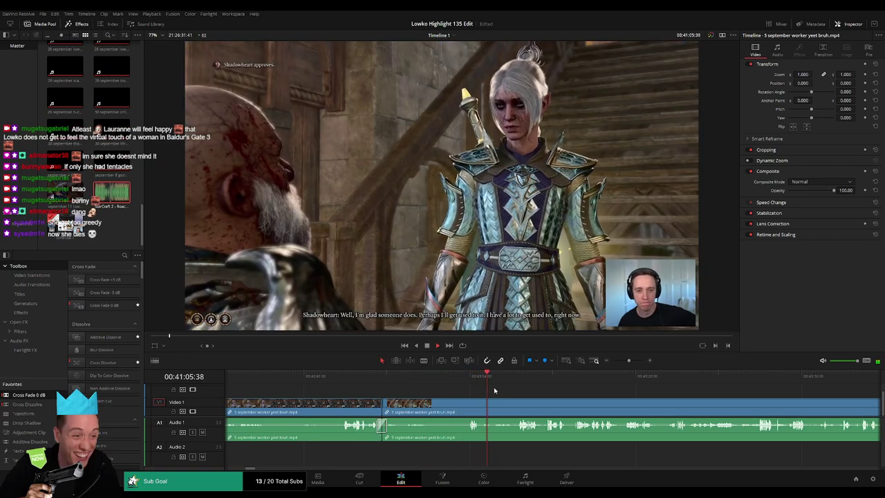
- Cut the short pause from about 41:12 to 41:13 out of the worker yeet clip and close the gap
drag(545, 393, 441, 390)
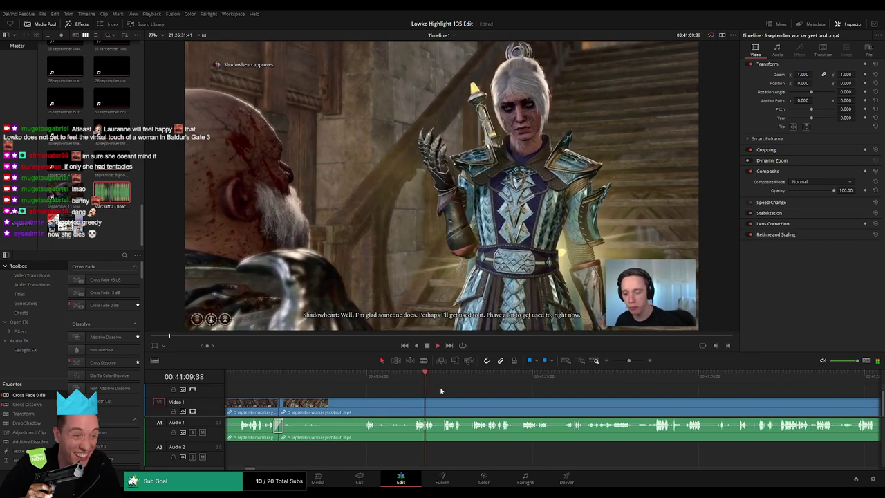
drag(451, 390, 442, 390)
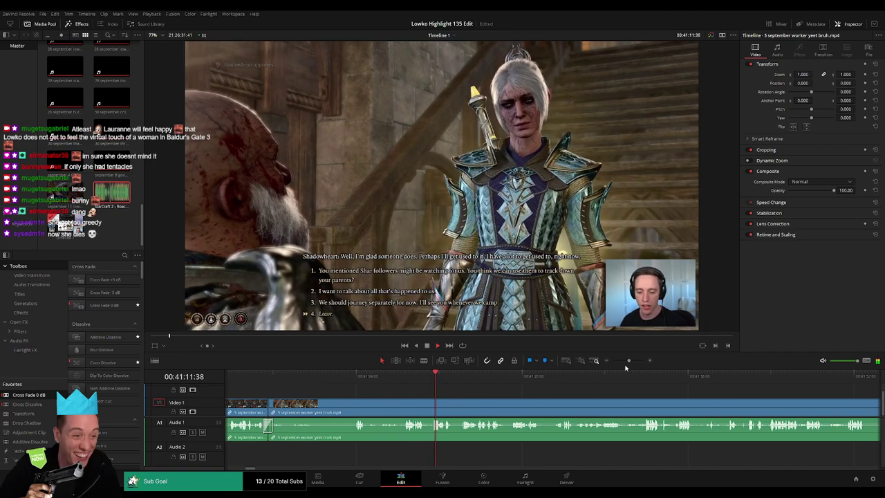
drag(628, 361, 631, 364)
drag(625, 403, 477, 399)
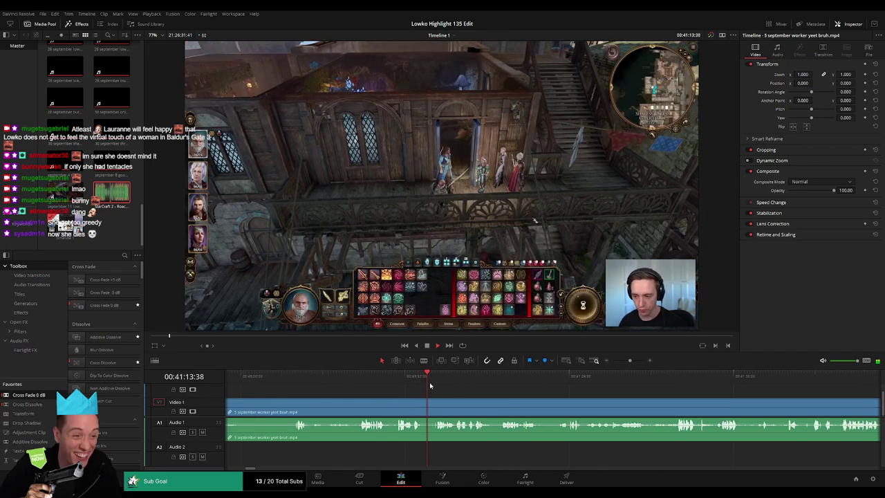
key(b)
click(423, 406)
click(436, 406)
key(a)
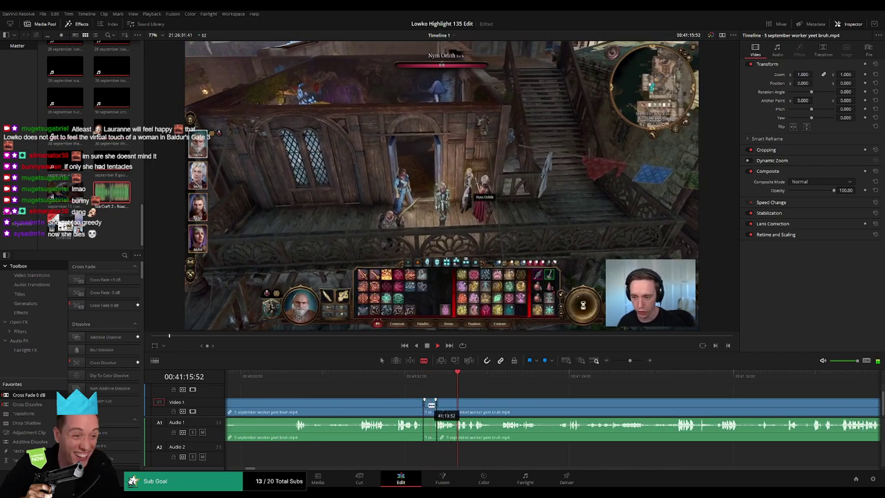
click(429, 407)
key(Delete)
- Add an adjustment clip above the footage at about 41:24 with zoom 1.380 and position X -353, Y 187, and replay it
scroll(403, 392, right, 3)
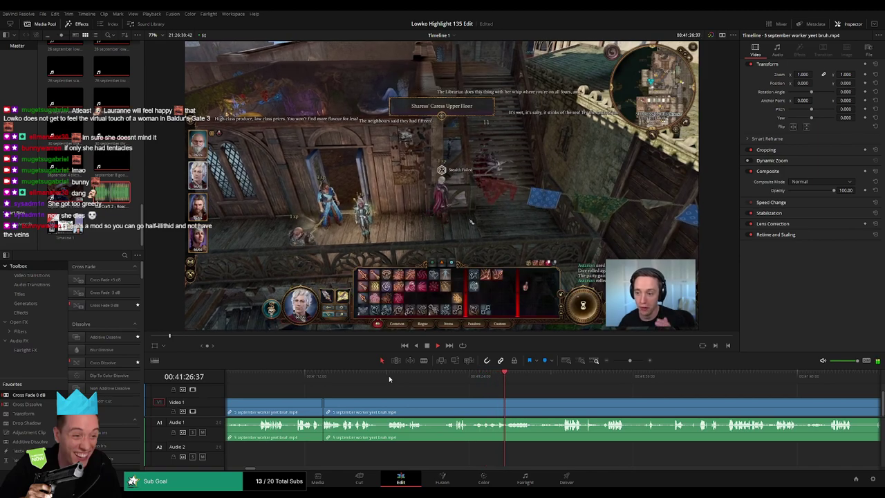
drag(538, 395, 438, 396)
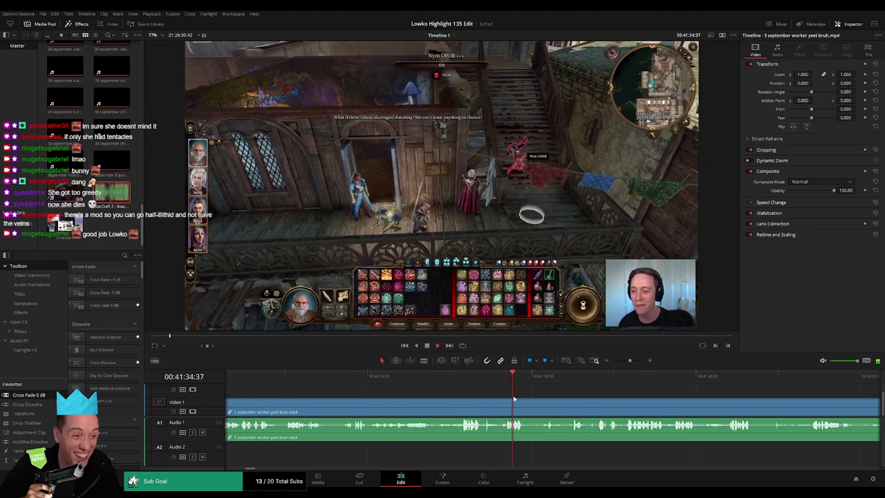
click(415, 380)
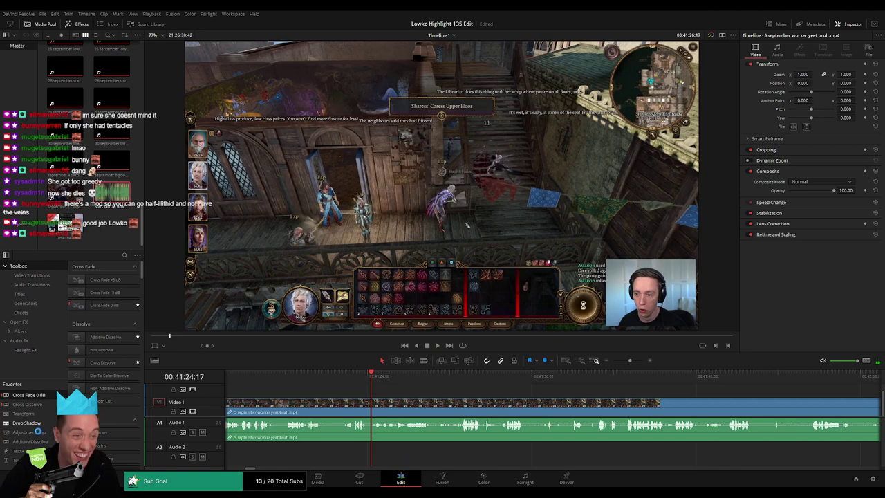
drag(38, 431, 387, 394)
drag(802, 75, 842, 75)
mouse_move(817, 83)
mouse_down()
mouse_move(557, 83)
mouse_move(814, 74)
mouse_move(884, 83)
mouse_move(816, 83)
mouse_up()
key(space)
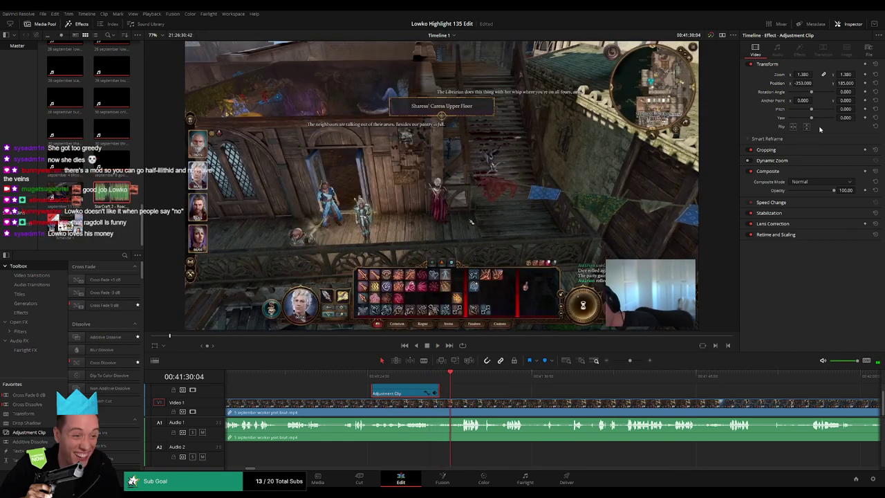
click(426, 375)
key(space)
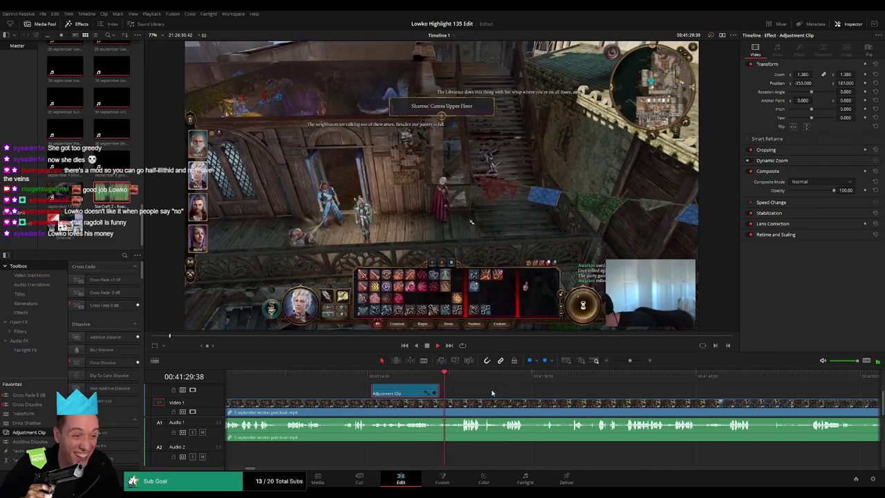
click(375, 374)
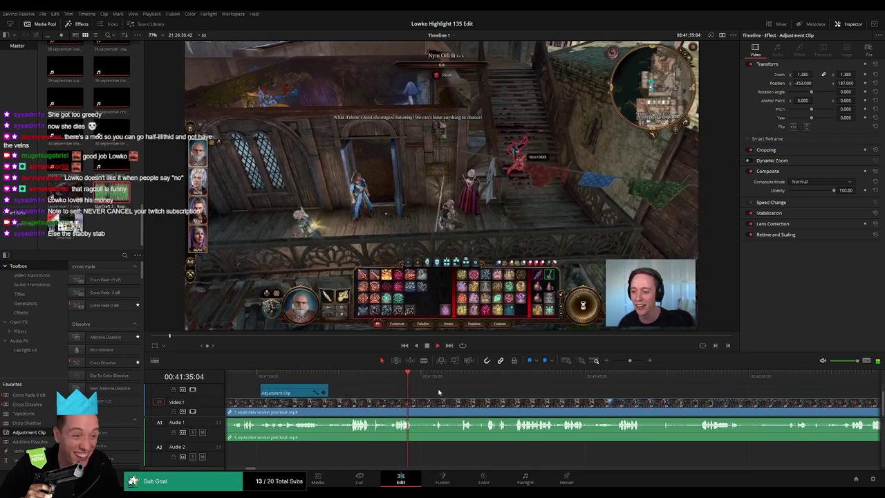
- Review the worker yeet clip from about 41:36 to 42:23, skipping quiet stretches, to look for further sections to cut
click(431, 378)
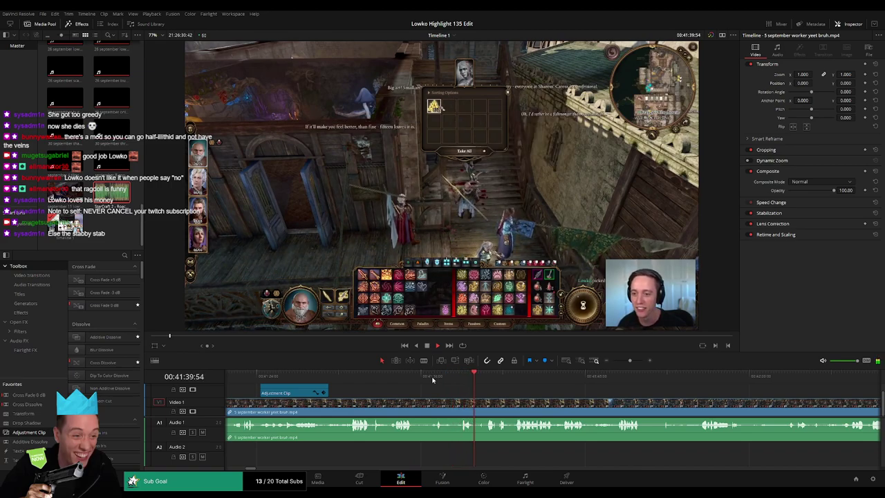
drag(529, 397, 396, 393)
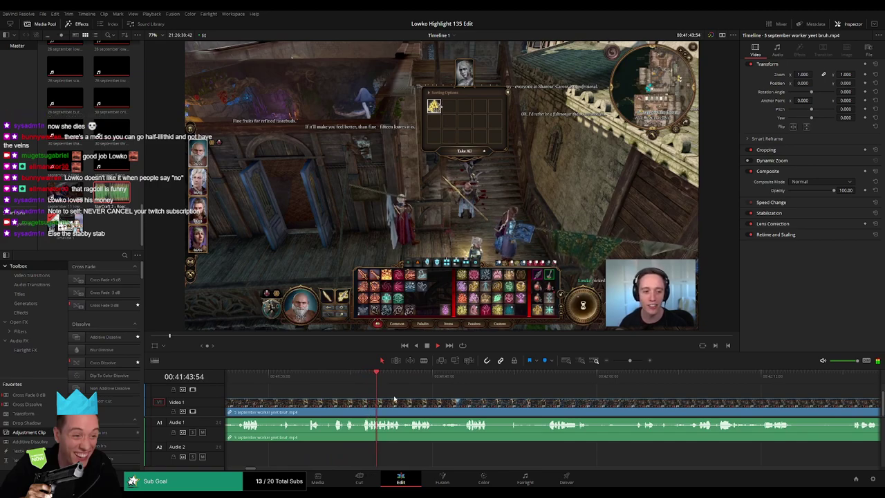
scroll(440, 392, right, 2)
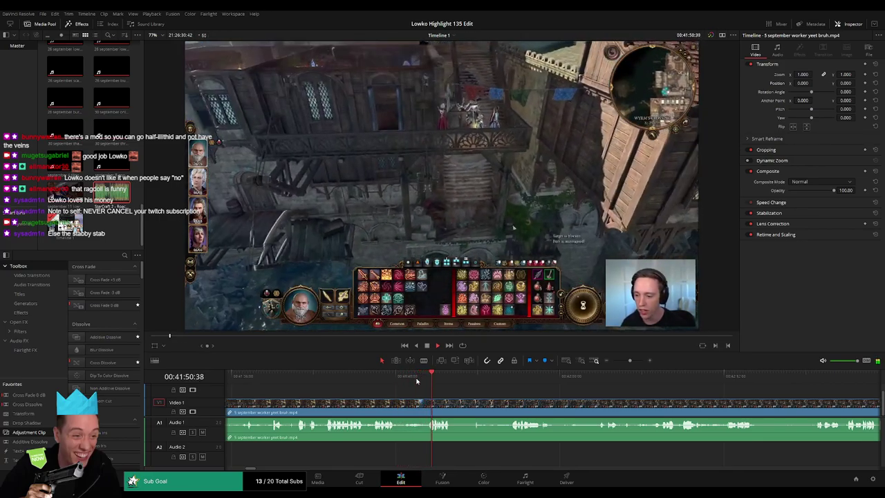
scroll(385, 391, right, 3)
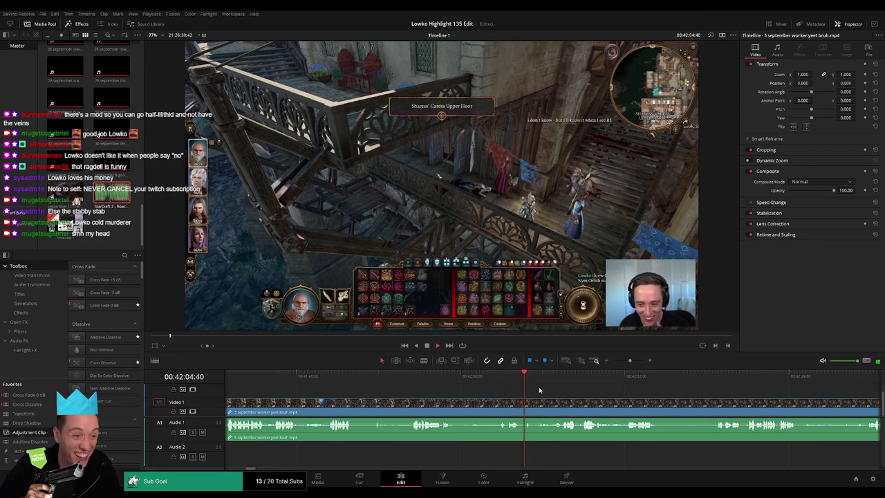
drag(572, 391, 435, 392)
click(415, 376)
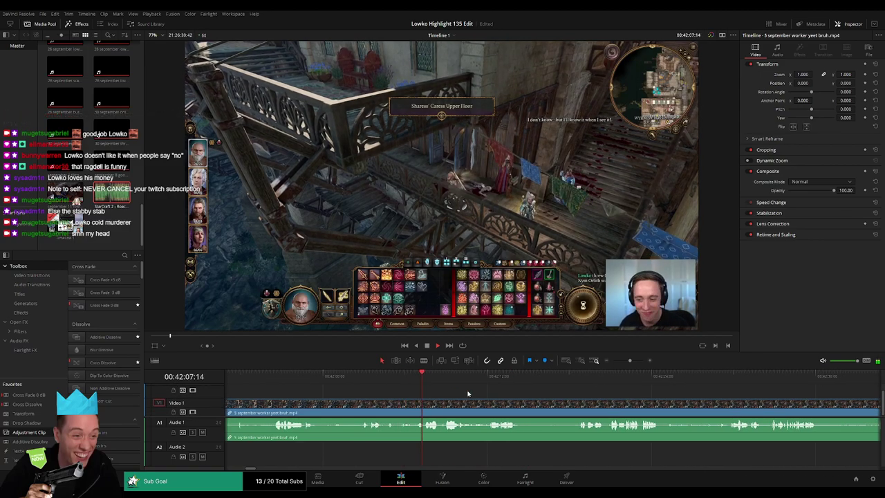
drag(490, 391, 391, 390)
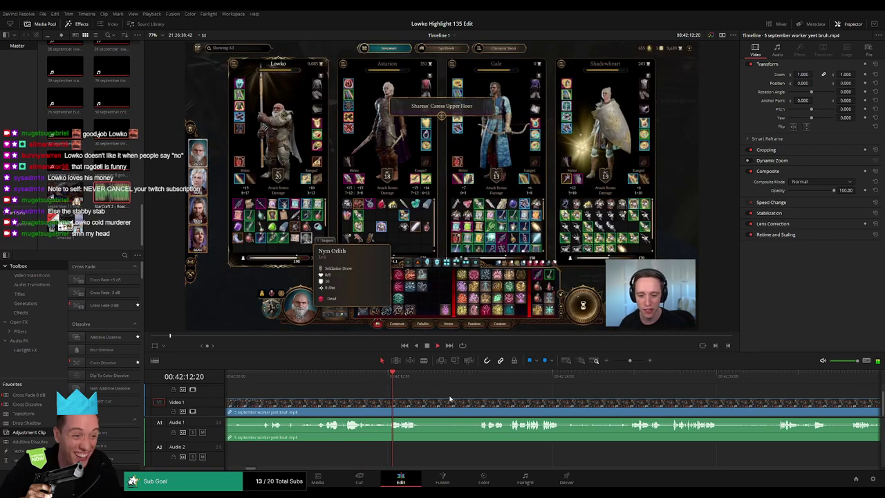
scroll(415, 394, right, 2)
click(413, 384)
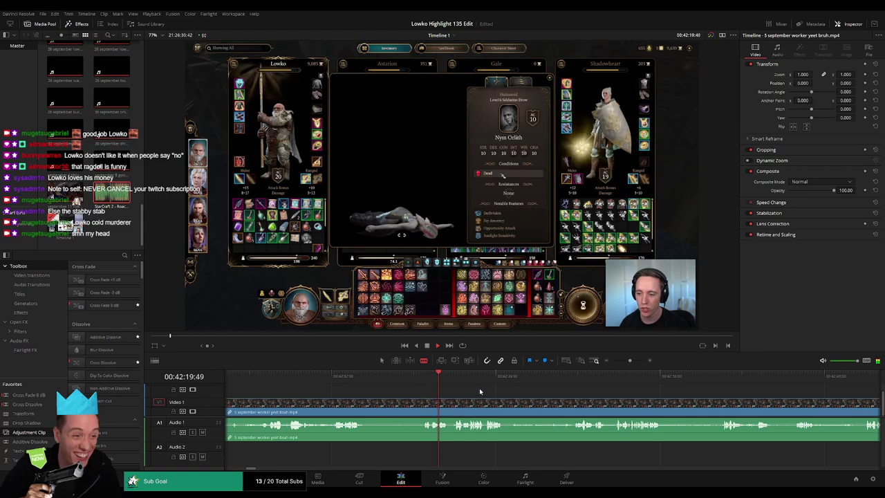
scroll(429, 387, right, 2)
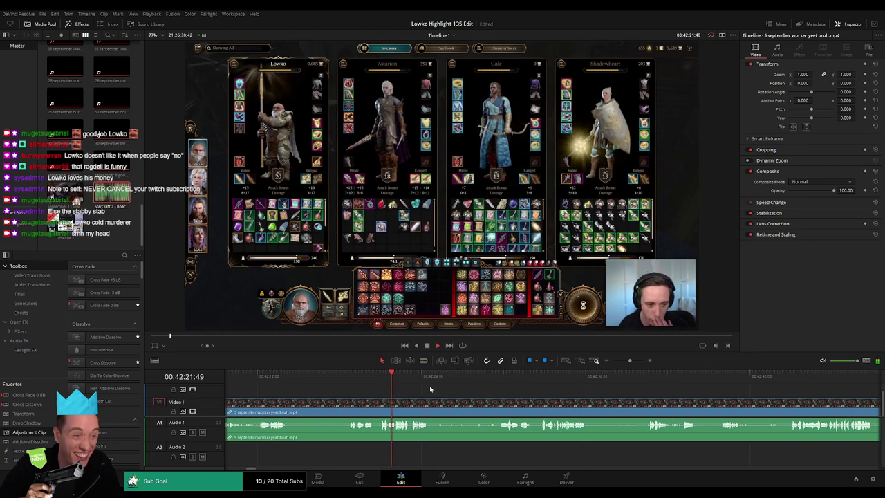
scroll(414, 389, right, 2)
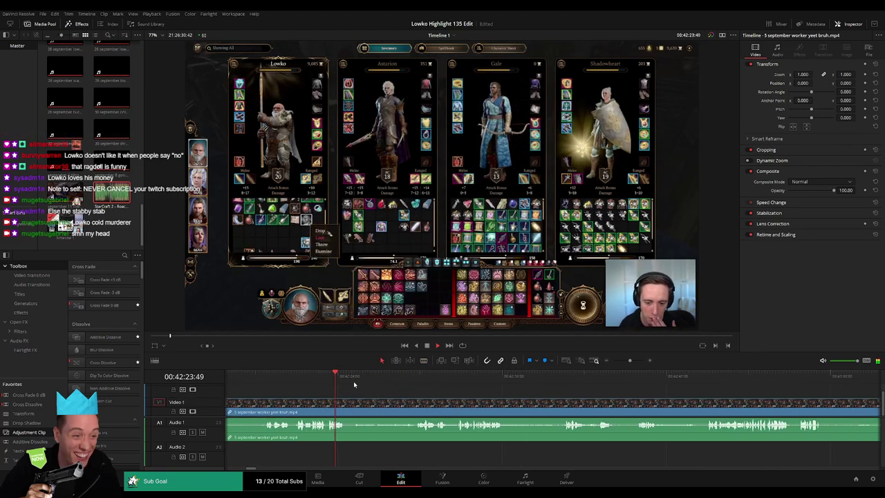
- Cut the section from about 42:24 to 42:29 out of the worker yeet clip, close the gap and cross-fade its audio join
key(b)
click(349, 403)
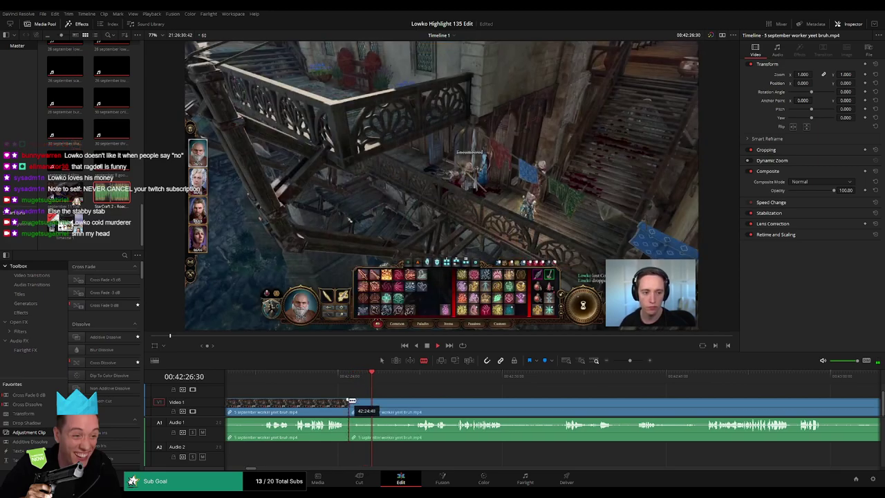
click(404, 380)
key(space)
key(ctrl+b)
click(402, 406)
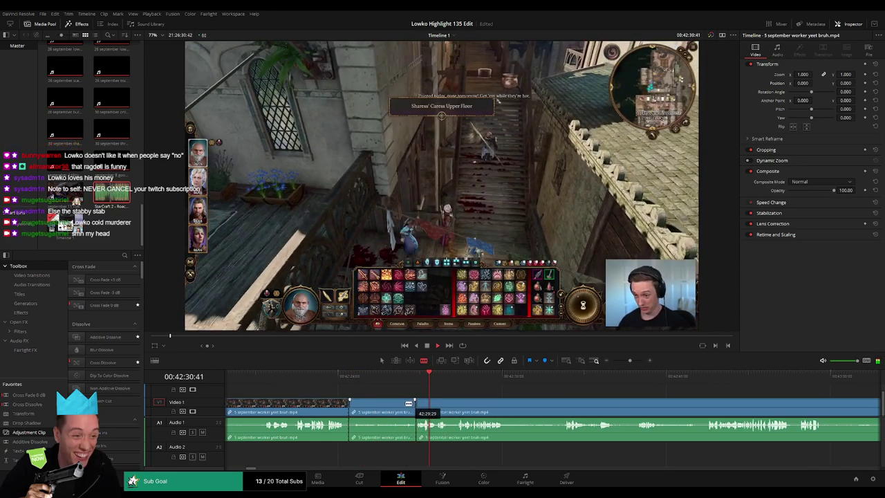
key(Delete)
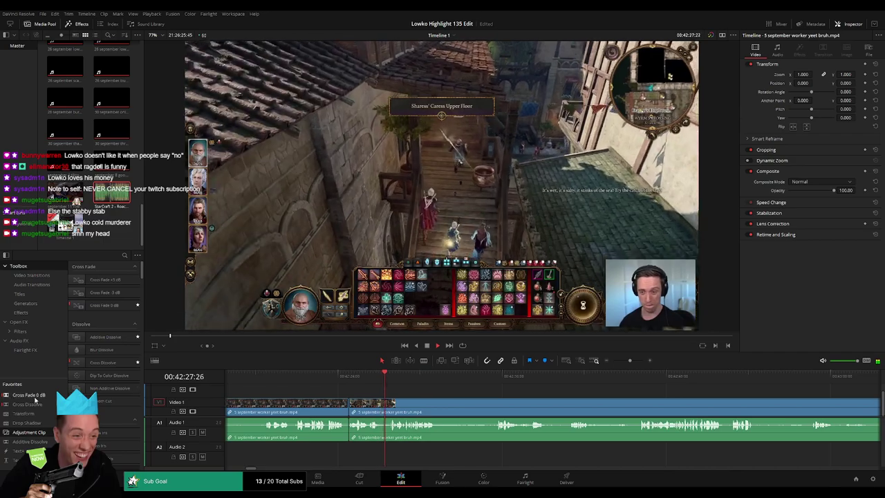
drag(354, 432, 353, 431)
key(space)
- Cut the section from about 42:31 to 42:35 out of the worker yeet clip and cross-fade its audio join
drag(465, 391, 367, 392)
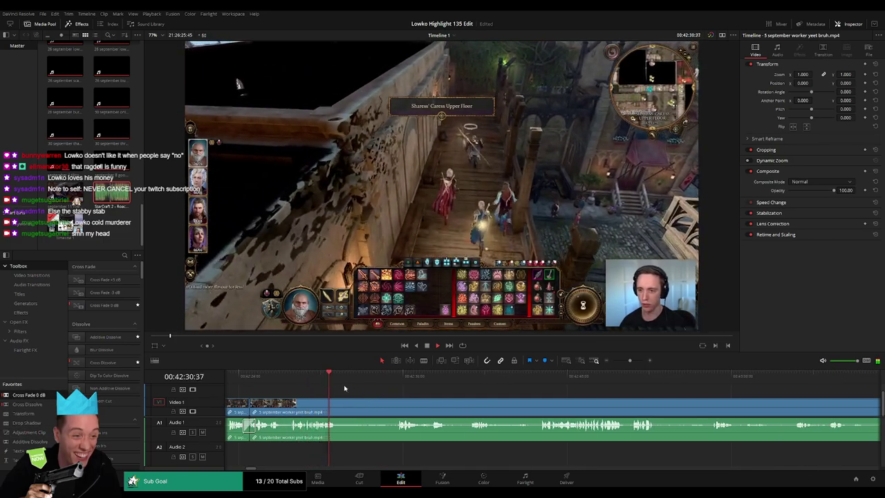
click(369, 377)
drag(372, 379, 391, 378)
key(b)
click(338, 404)
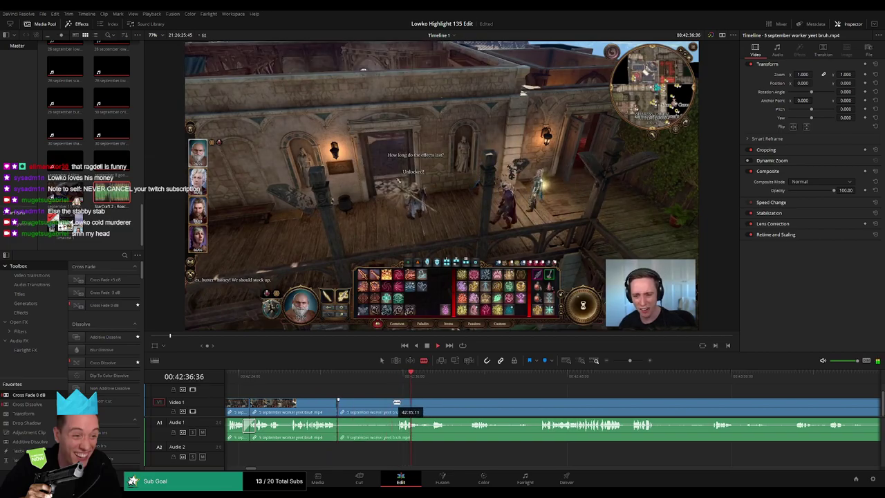
click(394, 404)
key(a)
click(380, 407)
key(Delete)
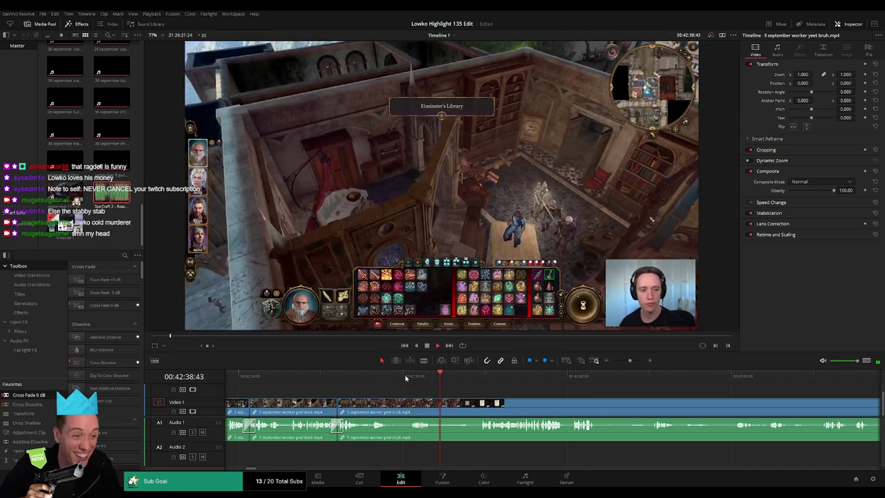
- Review the library scene from about 42:38 to 43:03, skipping quiet stretches, to look for further sections to cut
click(475, 375)
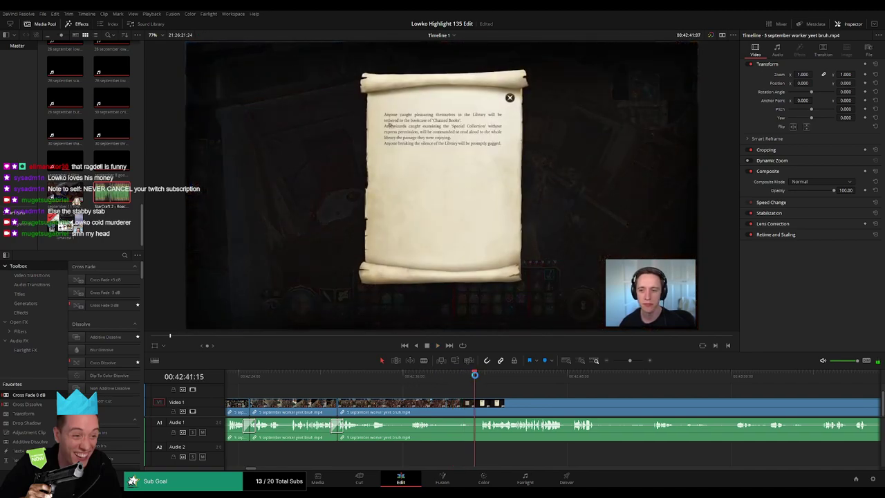
drag(566, 400, 416, 393)
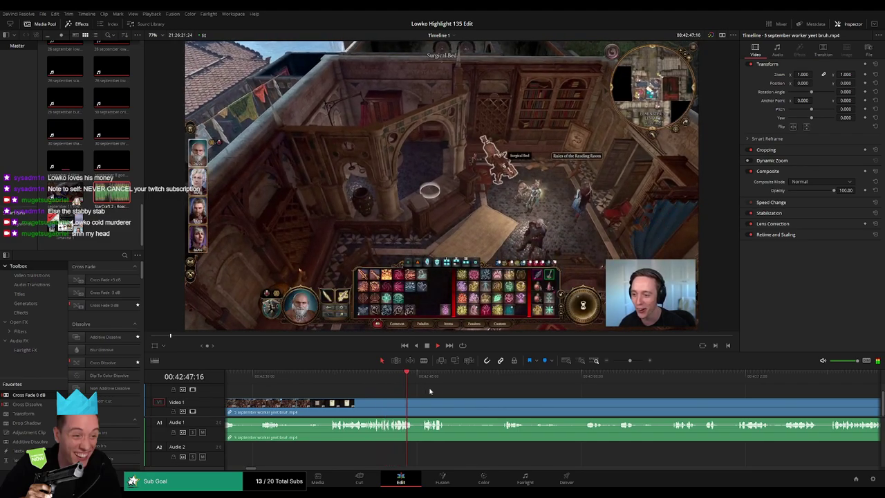
scroll(414, 390, right, 2)
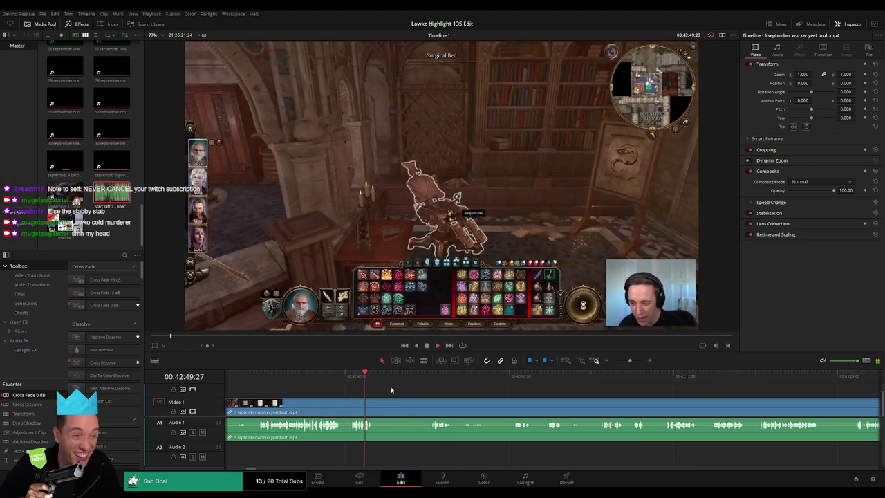
click(422, 377)
drag(438, 391, 419, 392)
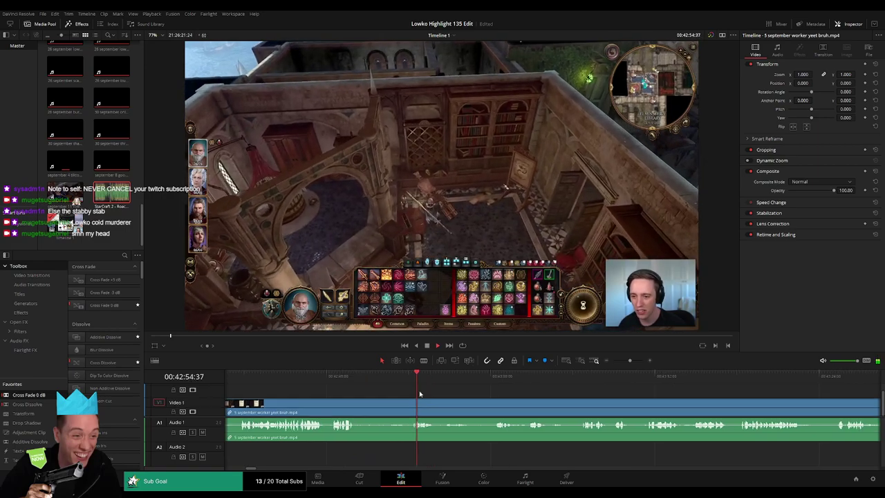
scroll(419, 392, right, 2)
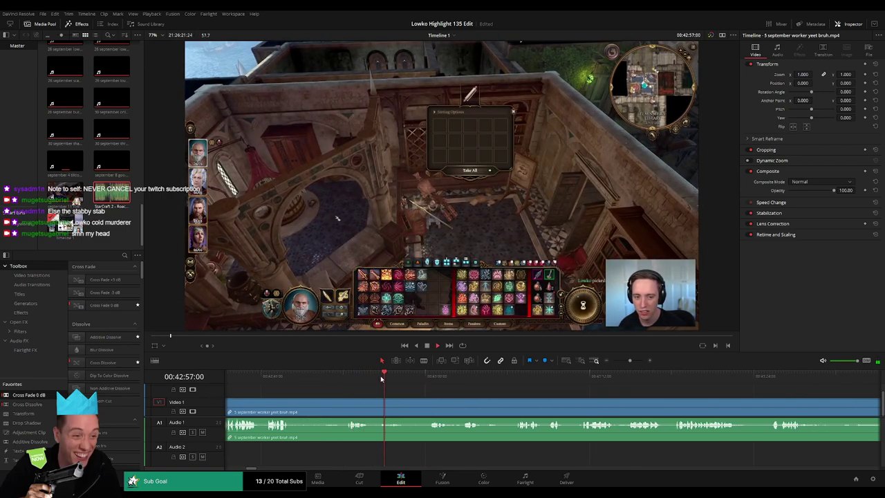
click(420, 378)
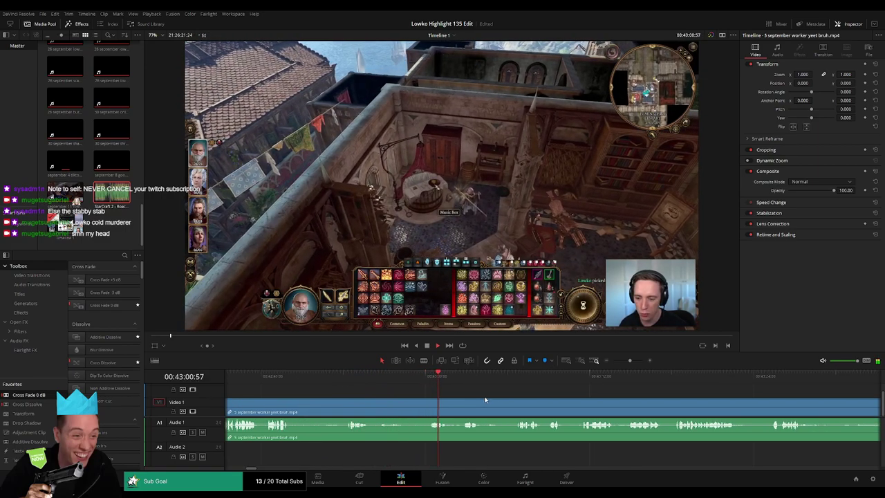
drag(487, 398, 370, 394)
click(346, 377)
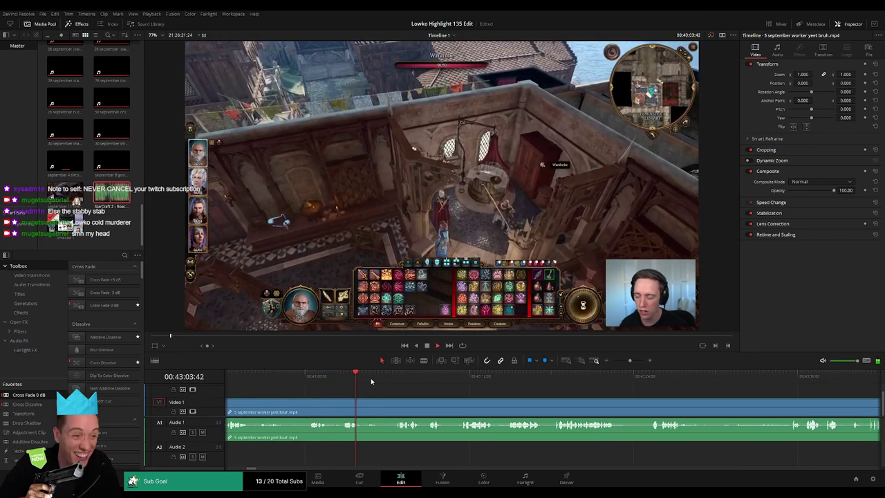
- Cut the section from about 43:04 to 43:07 out of the worker yeet clip and close the gap
click(389, 380)
key(b)
click(365, 403)
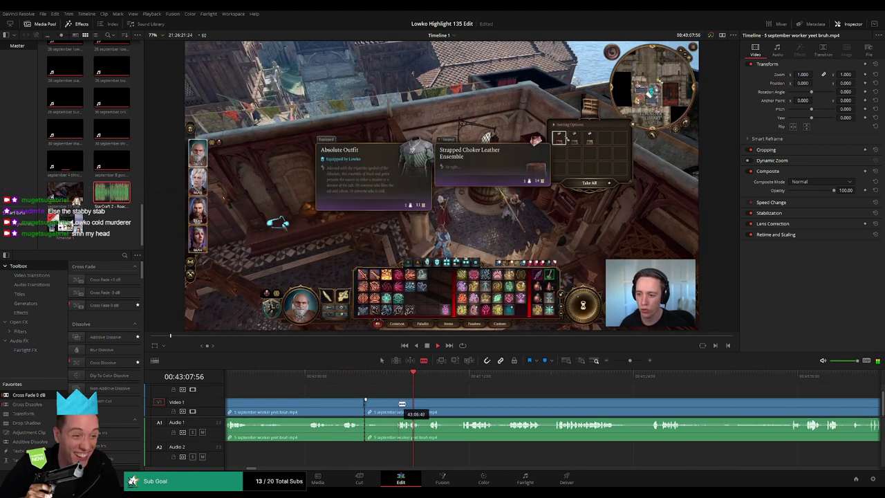
click(398, 408)
key(a)
click(387, 409)
key(Delete)
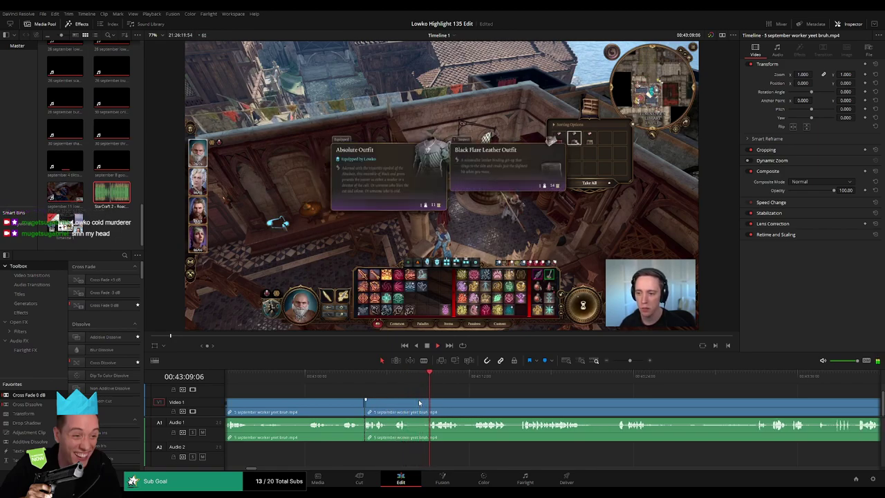
- Play on through the outfit comparison and cut out the short pause at about 43:15, closing the gap
drag(471, 410, 391, 405)
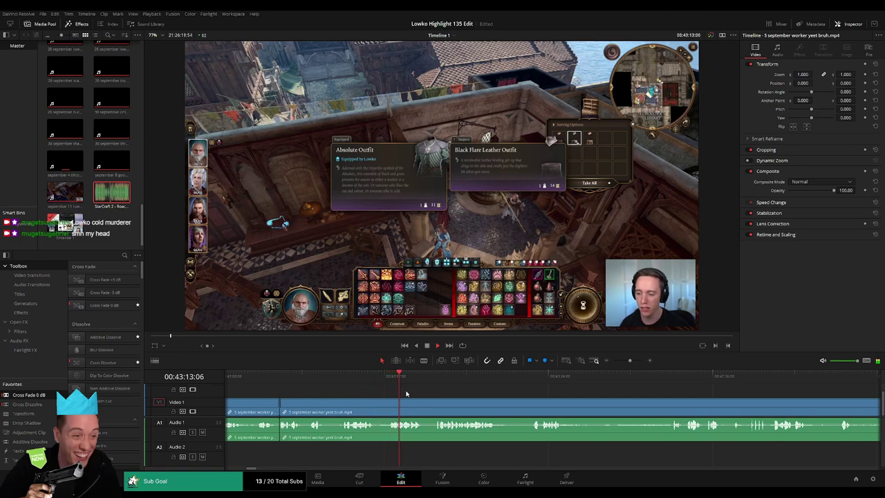
scroll(361, 394, right, 2)
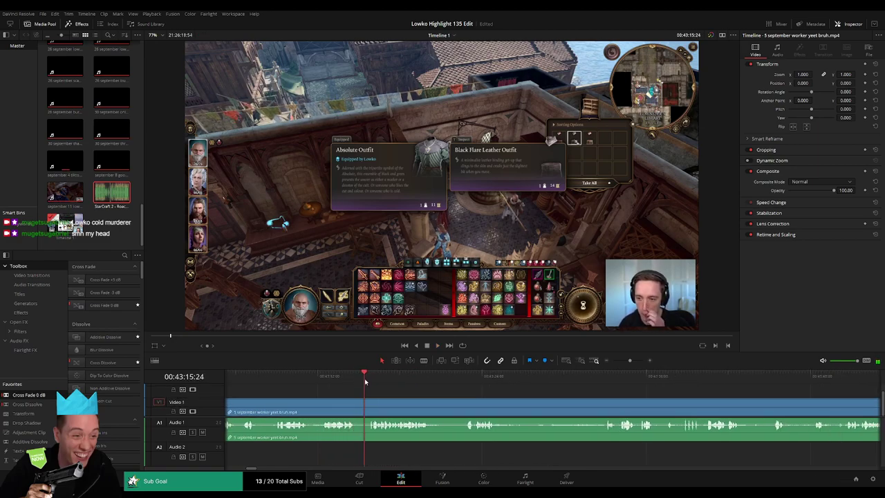
click(358, 400)
click(369, 400)
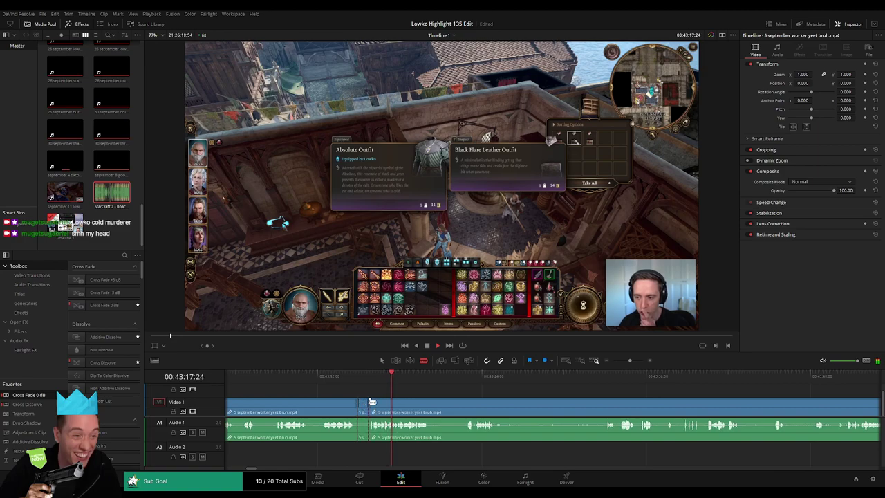
key(Delete)
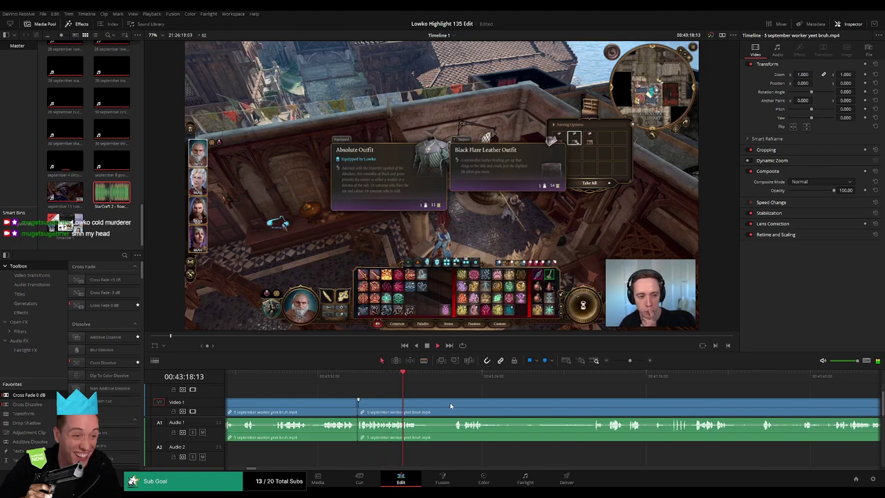
- Cut out the section from about 43:19 to 43:22, close the gap and cross-fade its audio join
scroll(358, 396, right, 3)
click(360, 376)
key(b)
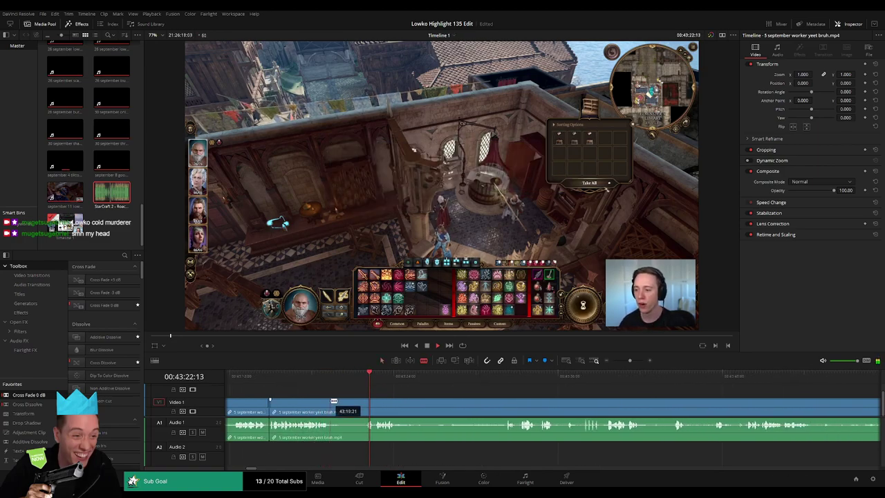
click(332, 400)
click(366, 402)
click(350, 402)
key(Delete)
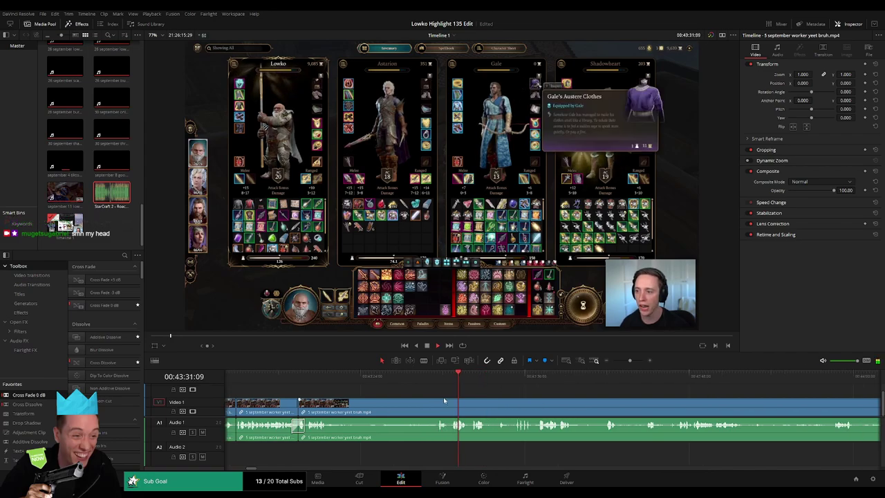
- Play on through the inventory and library scenes and split the worker yeet clip at about 43:46
click(405, 380)
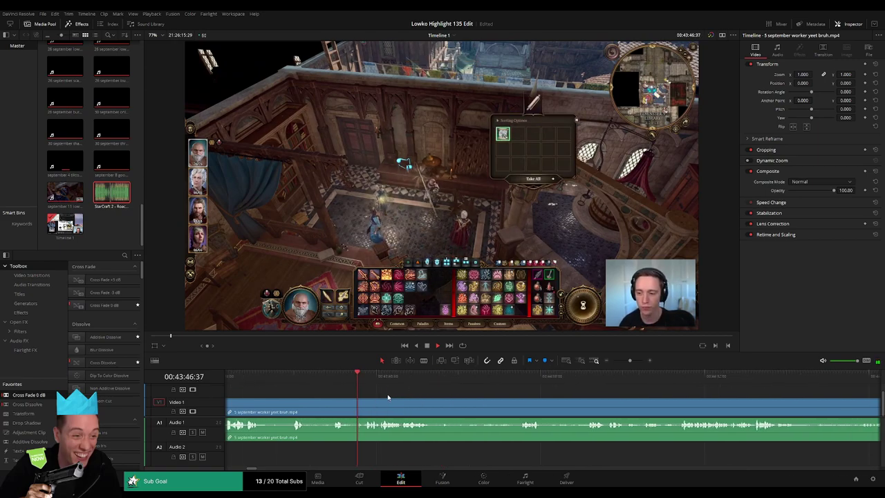
key(b)
click(352, 403)
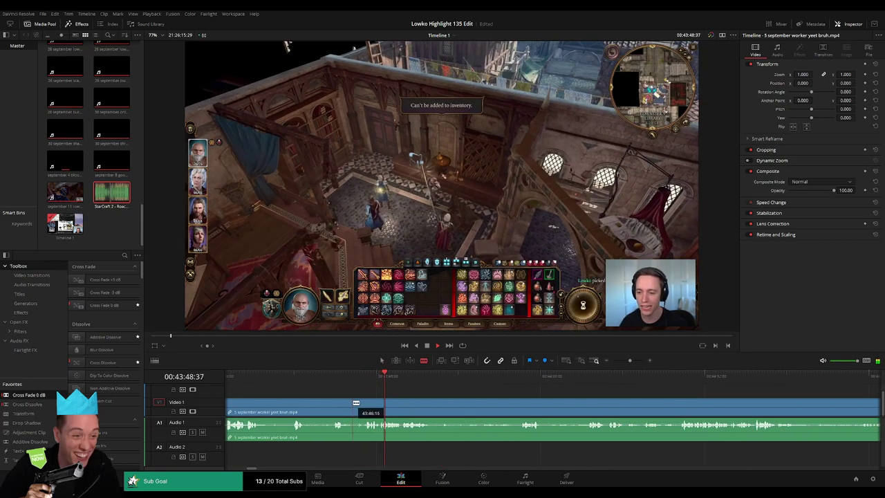
- Skim the footage between about 43:48 and 44:35 to find where the rooftop scene worth keeping should begin
drag(528, 385, 676, 387)
drag(634, 364, 626, 360)
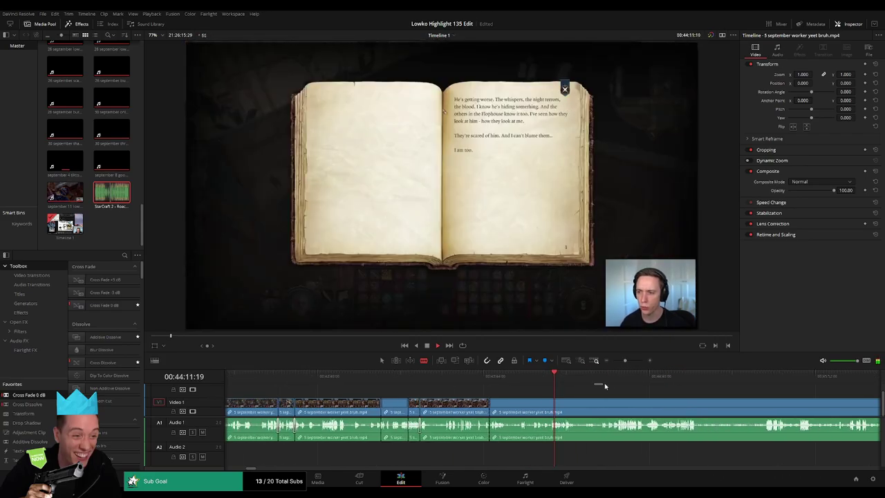
click(601, 380)
key(space)
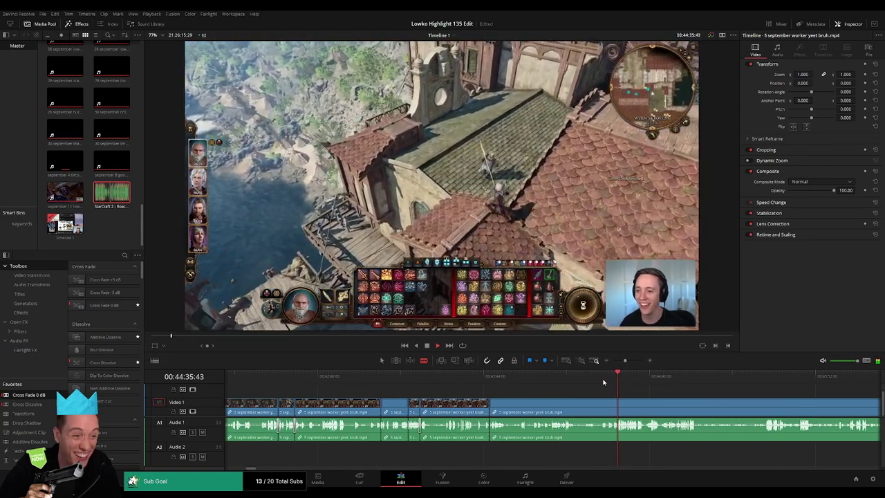
drag(625, 360, 630, 361)
click(528, 380)
click(462, 381)
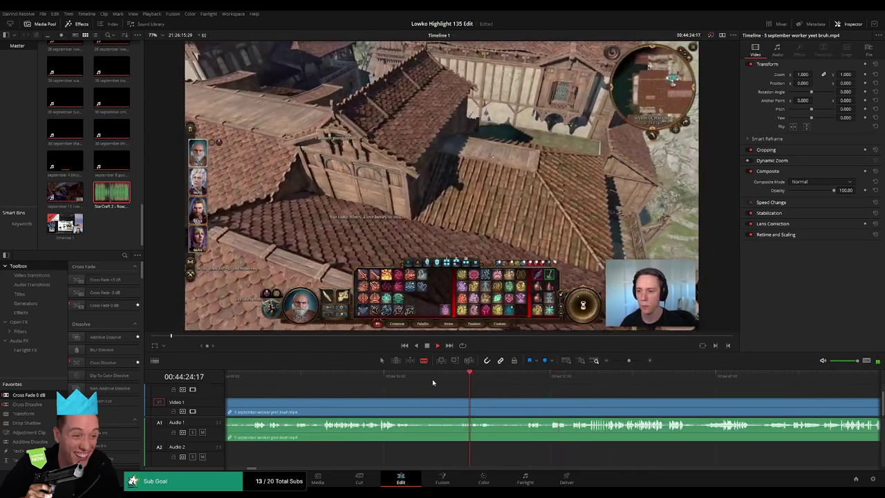
click(361, 381)
click(484, 383)
click(529, 384)
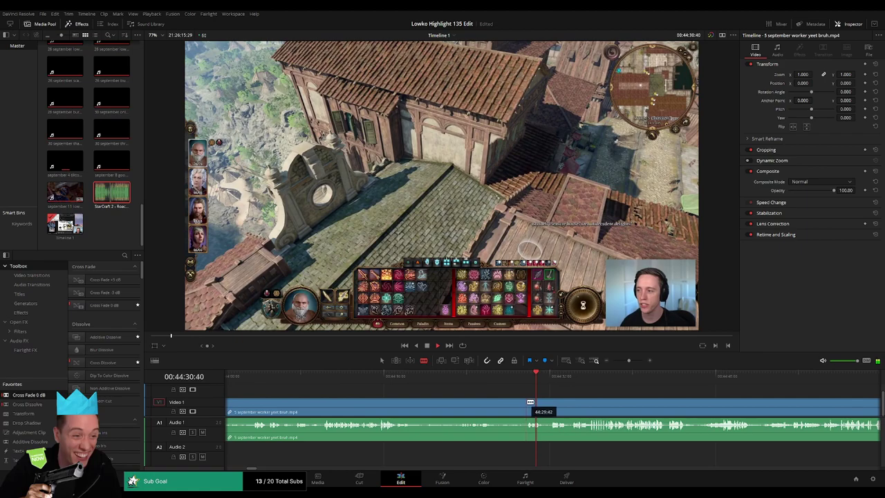
- Split the clip at about 44:29 and delete the section back to the 43:46 split, closing the gap
click(527, 403)
key(a)
click(504, 406)
key(Delete)
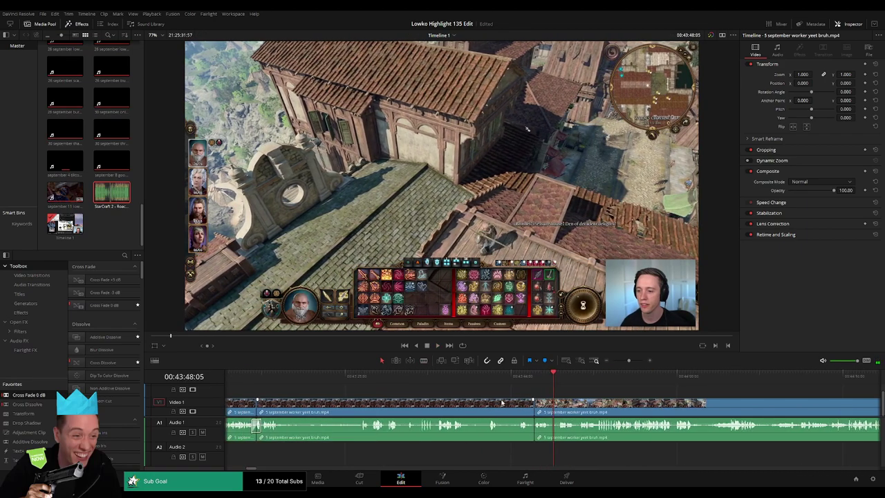
- Replay the join at about 43:46 between the library and rooftop scenes and cross-fade its audio
scroll(512, 403, left, 2)
click(606, 377)
key(space)
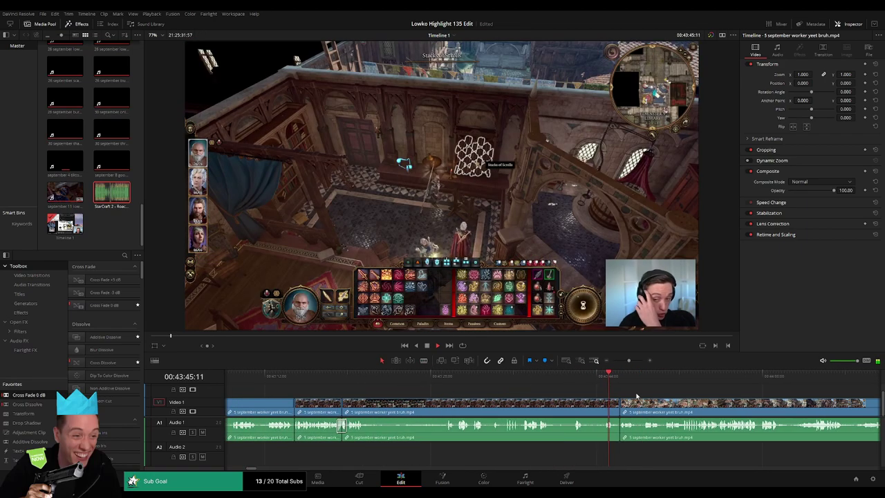
drag(633, 399, 424, 387)
key(space)
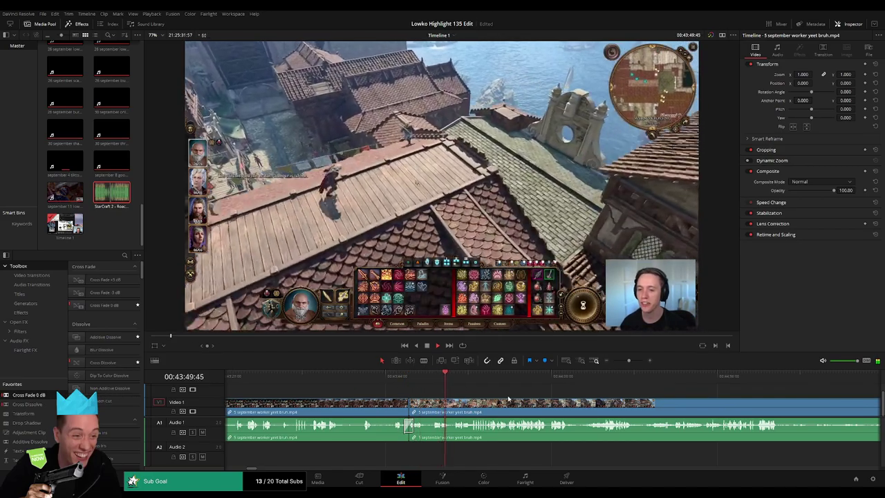
- Review the rooftop scene and the following webcam footage from about 43:51 to 44:29 for further sections to cut
scroll(431, 389, right, 1)
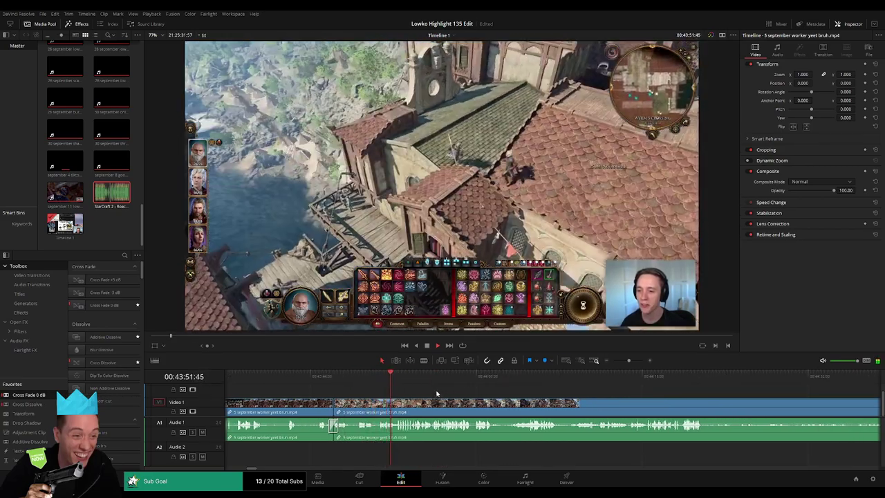
scroll(446, 395, right, 1)
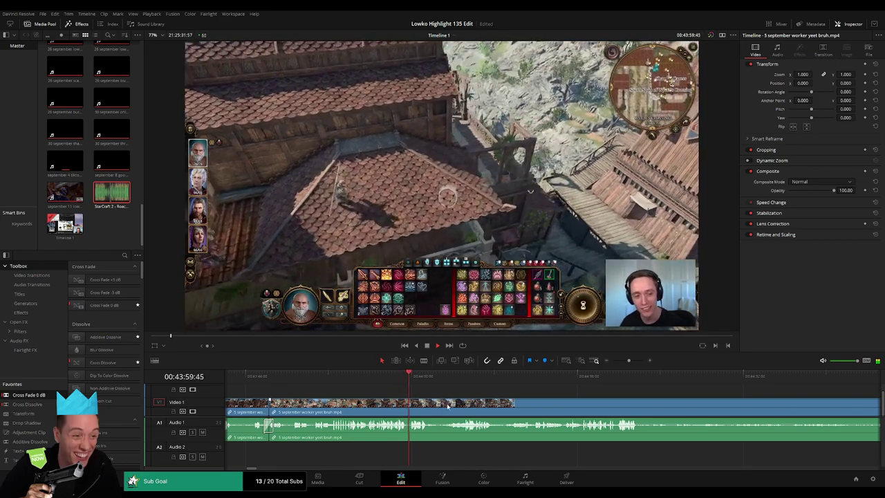
click(451, 378)
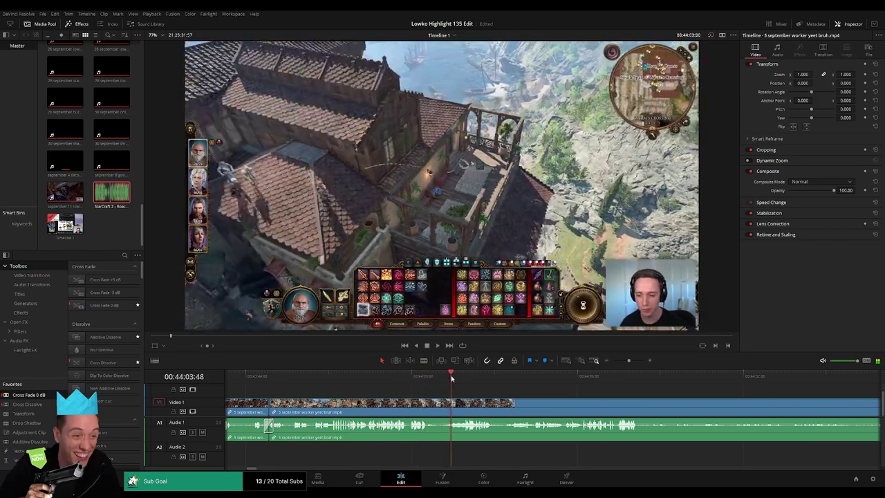
drag(533, 392, 417, 389)
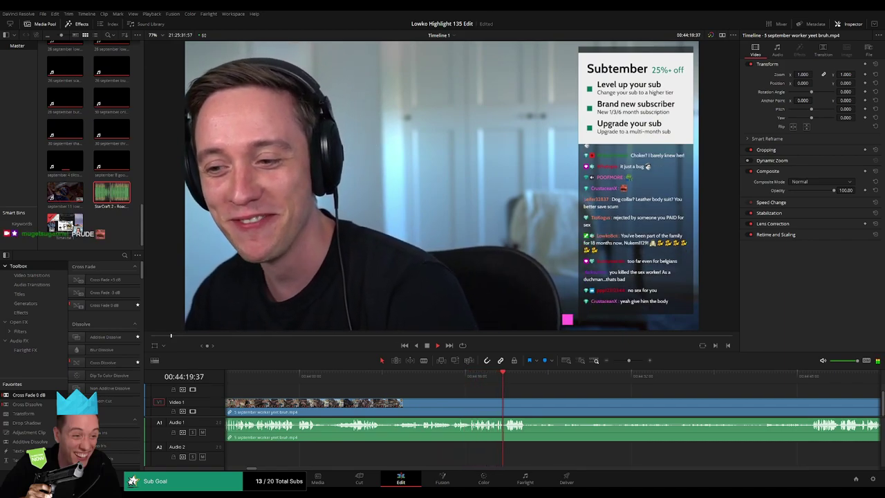
drag(570, 399, 405, 382)
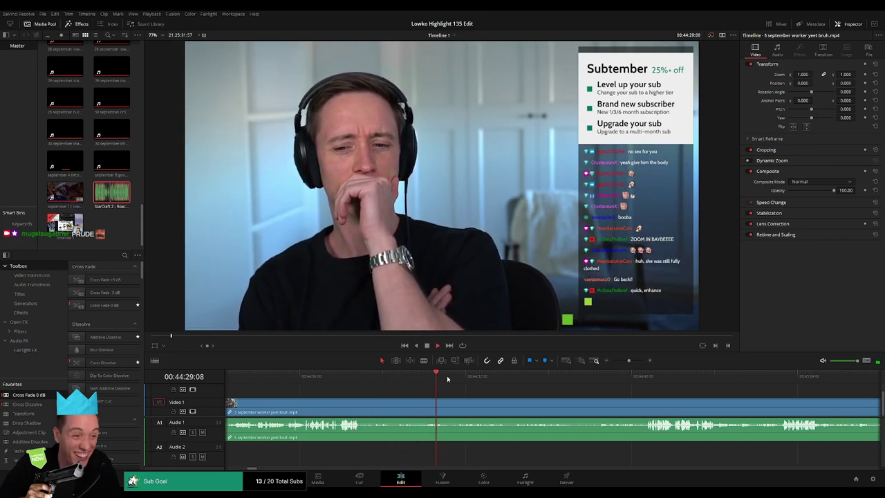
- Review the nymph dialogue scene and its webcam reaction from about 44:29 to 45:37 for sections to cut
mouse_move(447, 378)
mouse_down()
mouse_move(523, 375)
mouse_move(450, 393)
mouse_move(394, 391)
mouse_move(402, 376)
mouse_move(440, 375)
mouse_up()
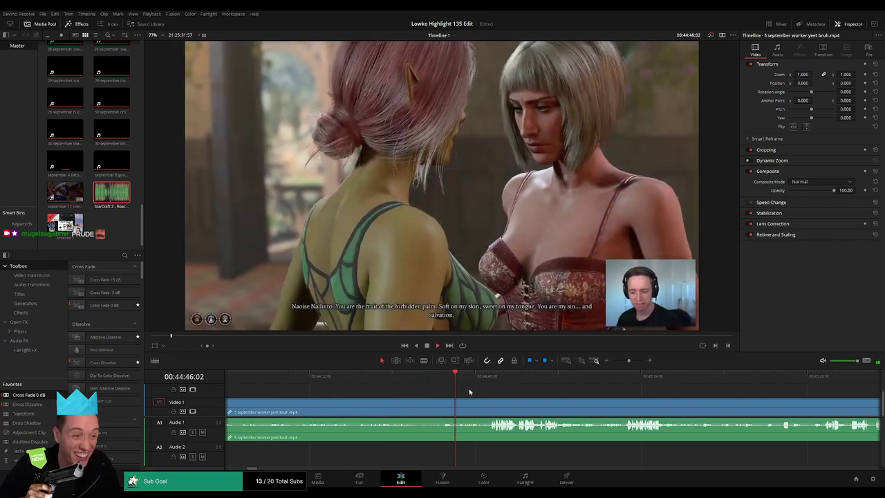
drag(501, 394, 434, 393)
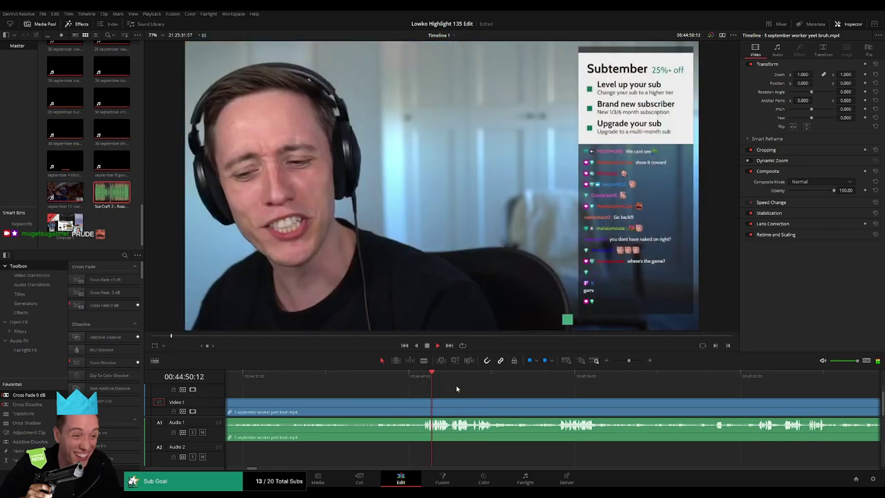
scroll(484, 393, right, 3)
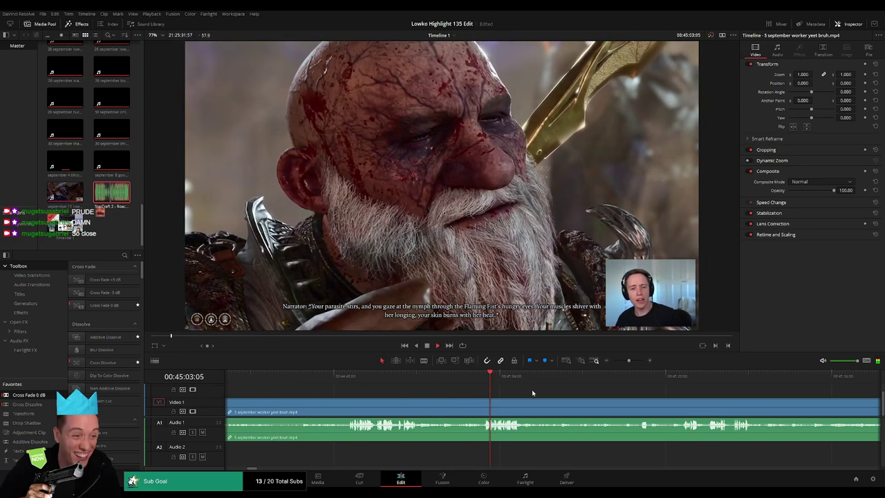
drag(532, 392, 436, 392)
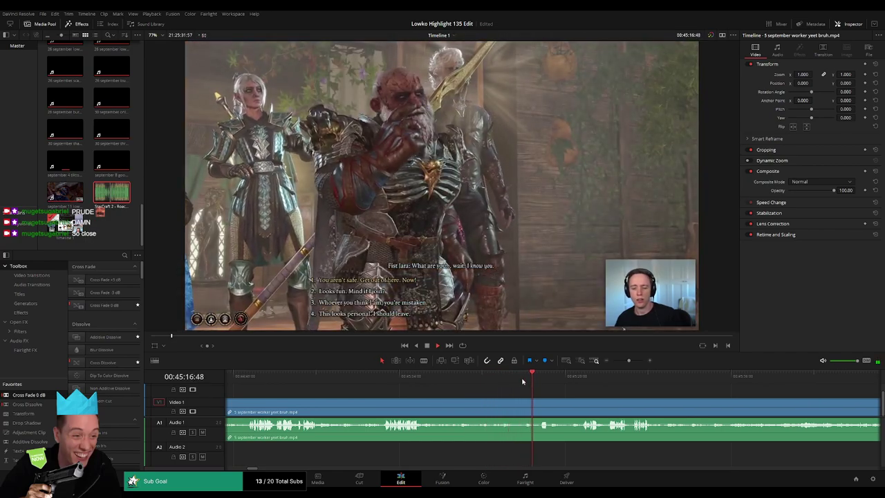
drag(579, 400, 448, 391)
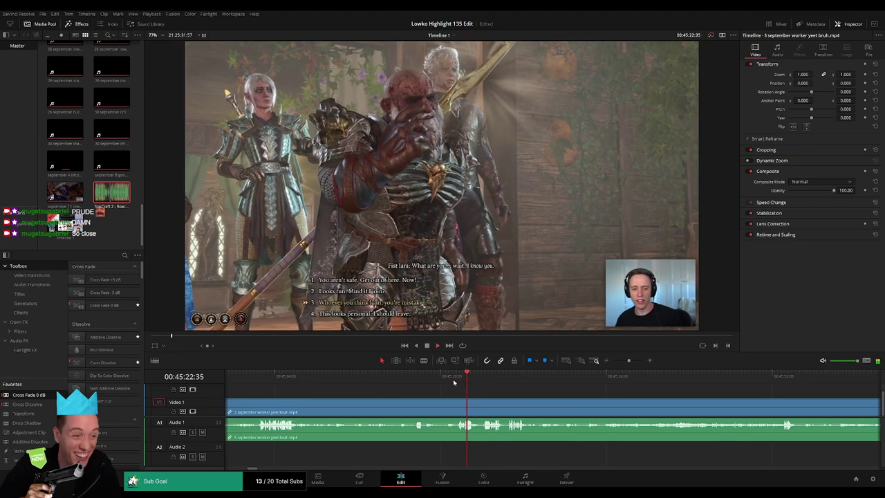
scroll(483, 395, right, 3)
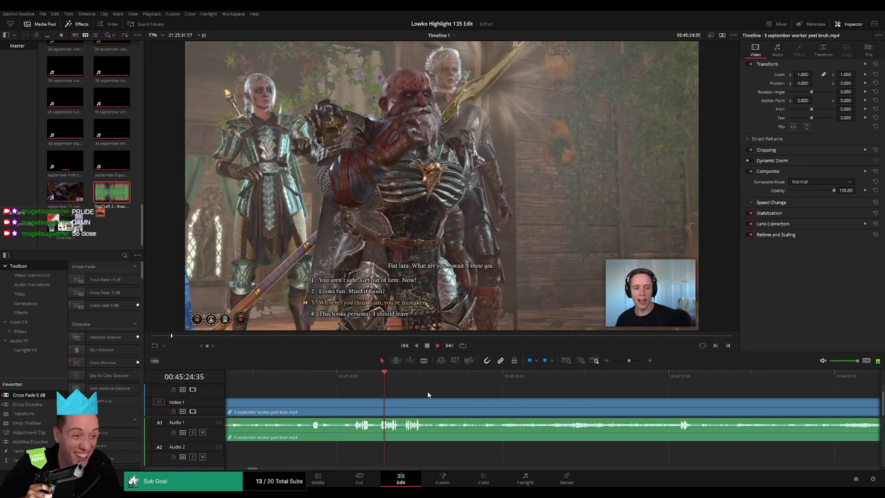
click(406, 381)
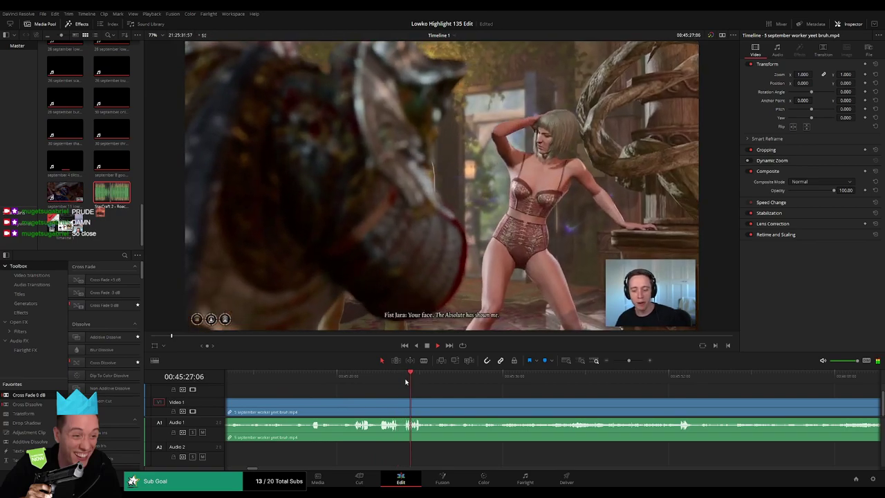
drag(415, 381, 496, 380)
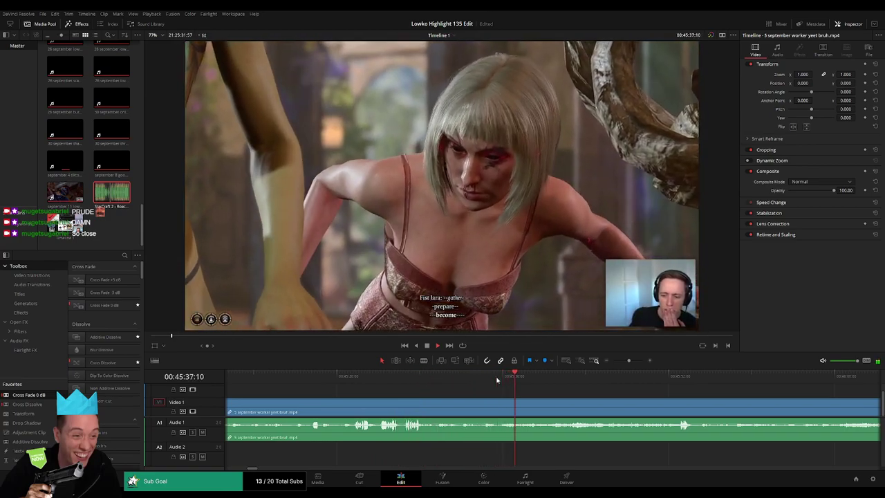
- Skim the transformation cutscene and the start of the Nymph's Grotto battle from about 45:37 to 46:22 for possible cuts
drag(552, 397, 472, 378)
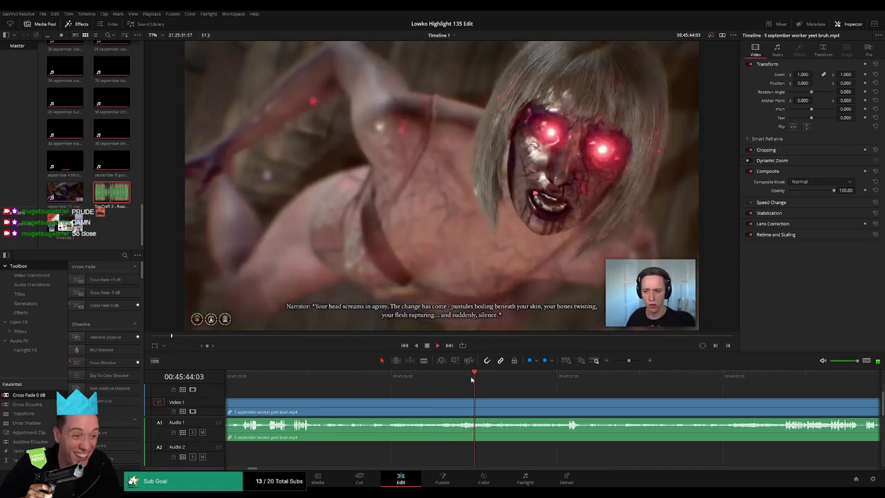
click(514, 379)
click(533, 379)
click(559, 378)
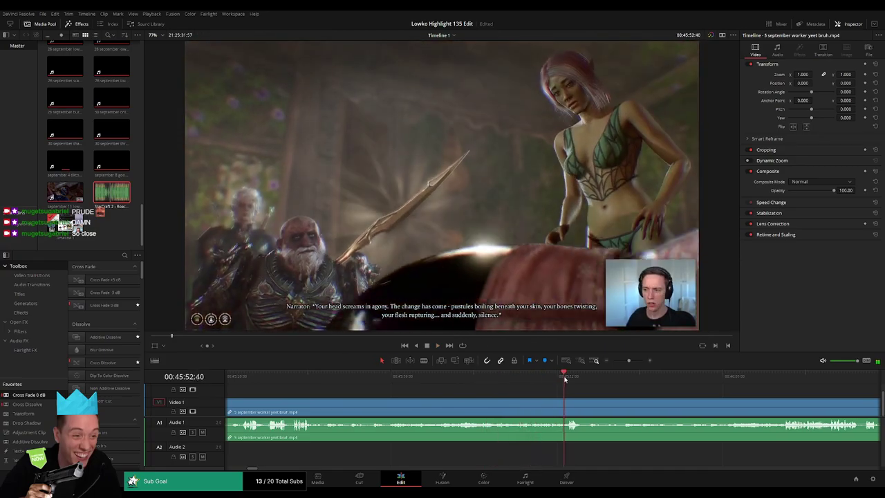
click(468, 379)
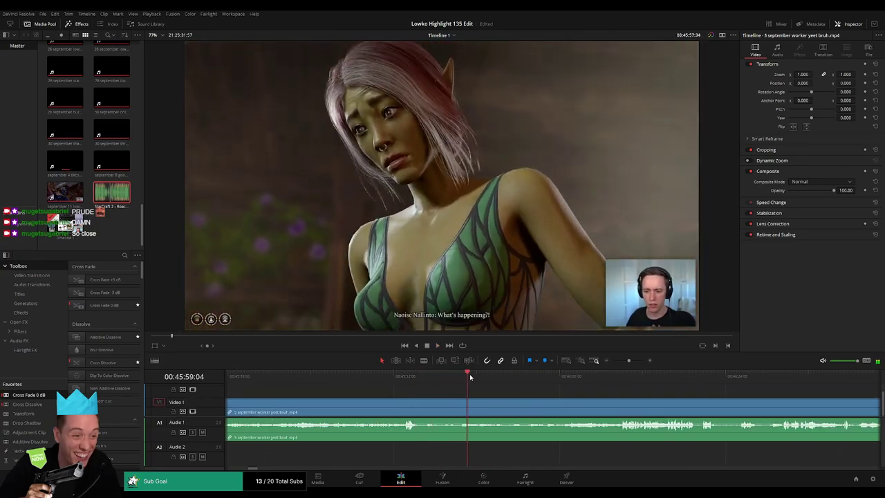
click(489, 376)
click(524, 379)
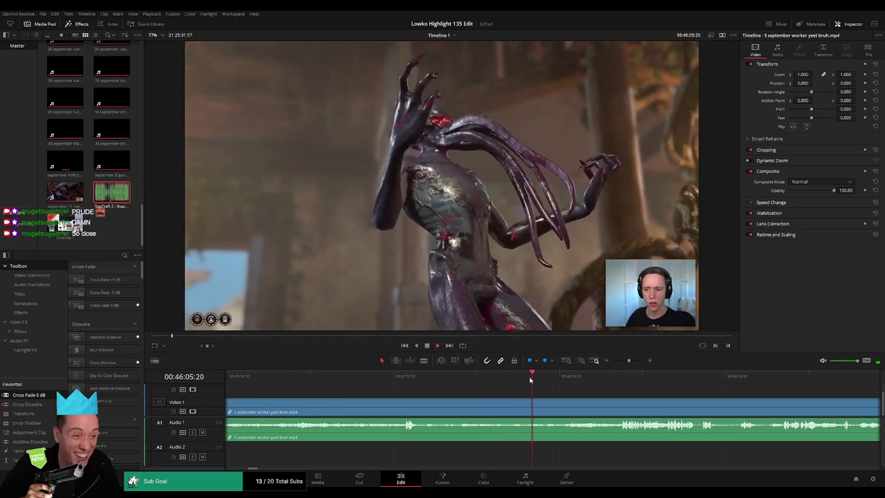
click(541, 379)
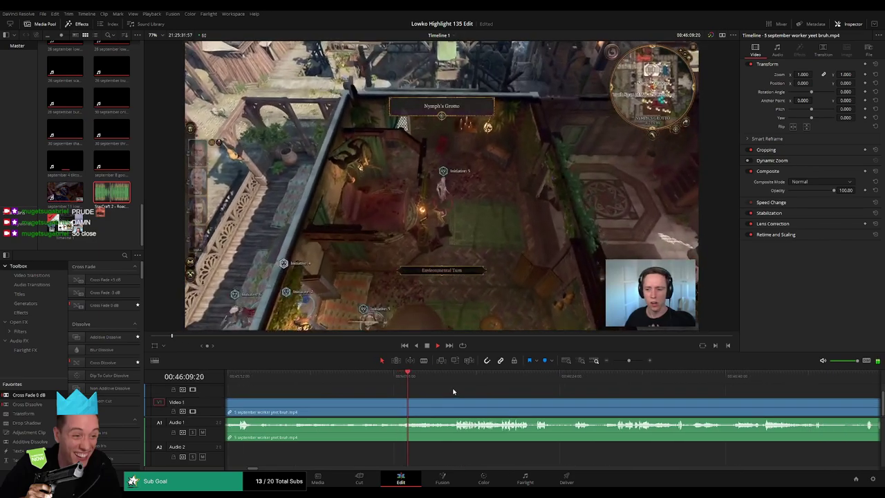
click(454, 378)
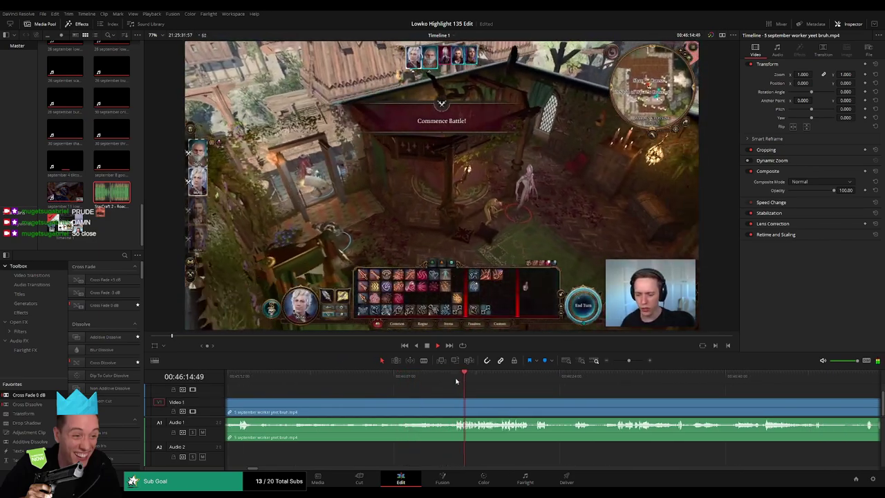
drag(505, 395, 427, 390)
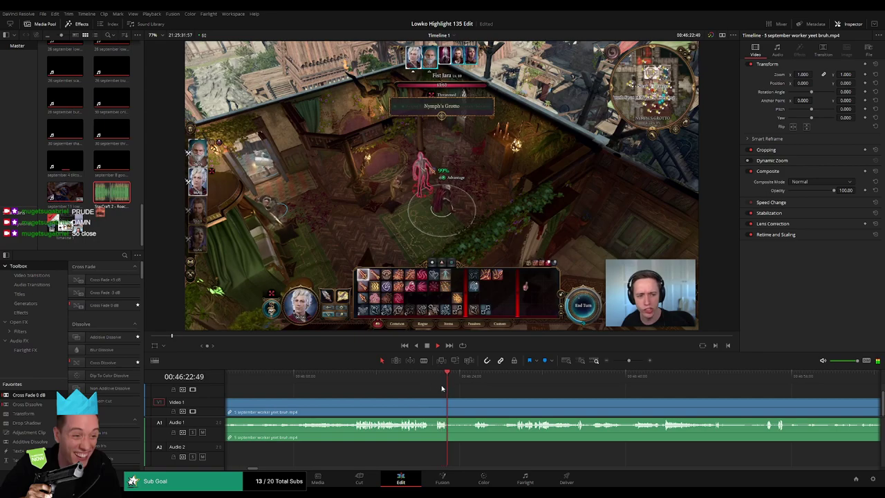
- Review the "5 september worker yeet bruh.mp4" footage from about 46:22 to 47:13, through the fight's end and the dialogue's start
click(468, 380)
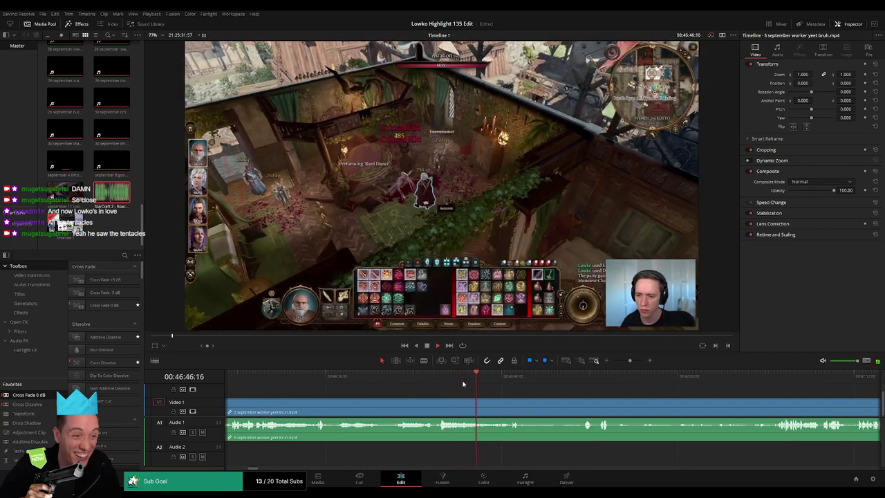
click(510, 376)
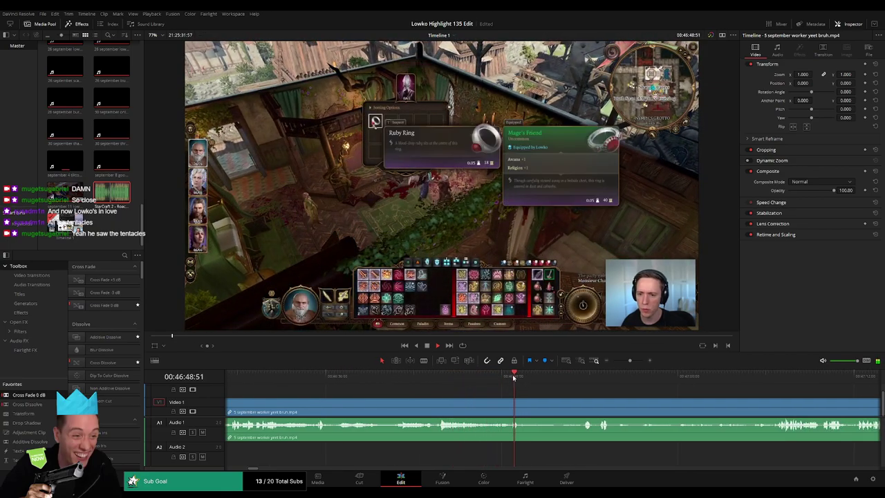
click(563, 377)
click(581, 378)
scroll(464, 389, right, 4)
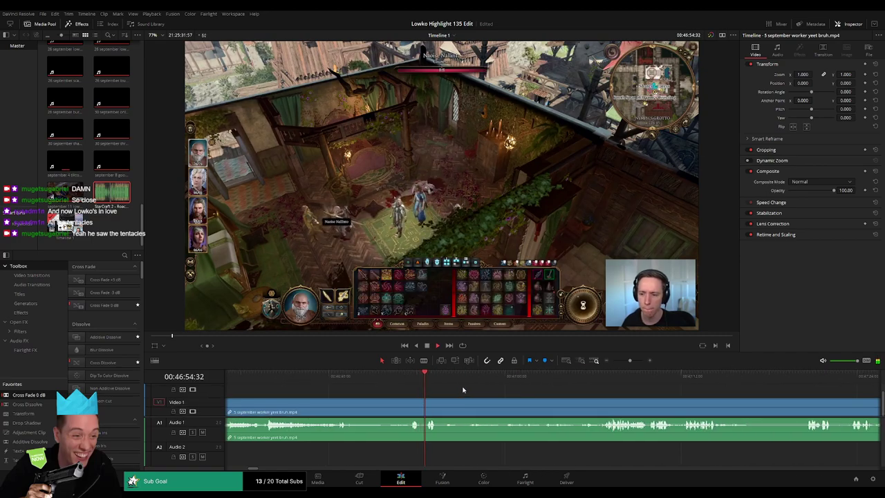
click(451, 379)
drag(451, 378, 526, 381)
click(584, 377)
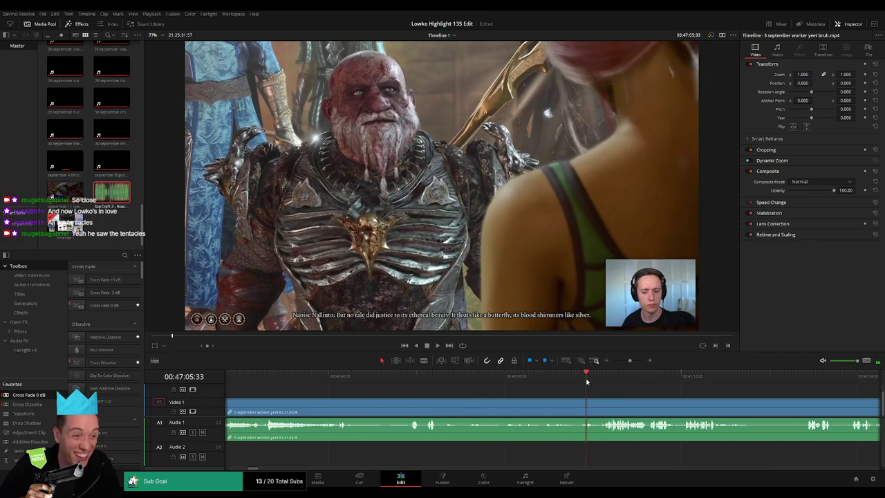
scroll(638, 395, right, 4)
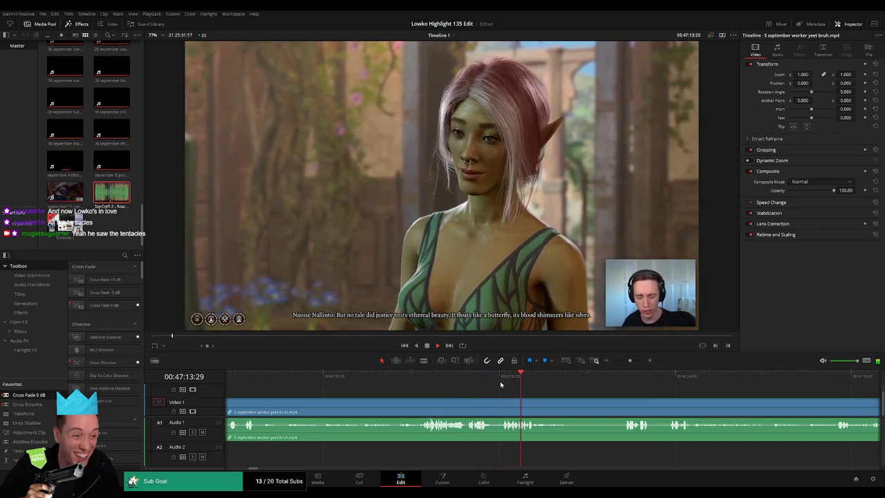
- Cut out the section from about 47:17 to 47:20, close the gap and cross-fade the audio across the join
drag(545, 375, 622, 380)
key(space)
scroll(634, 407, right, 3)
key(b)
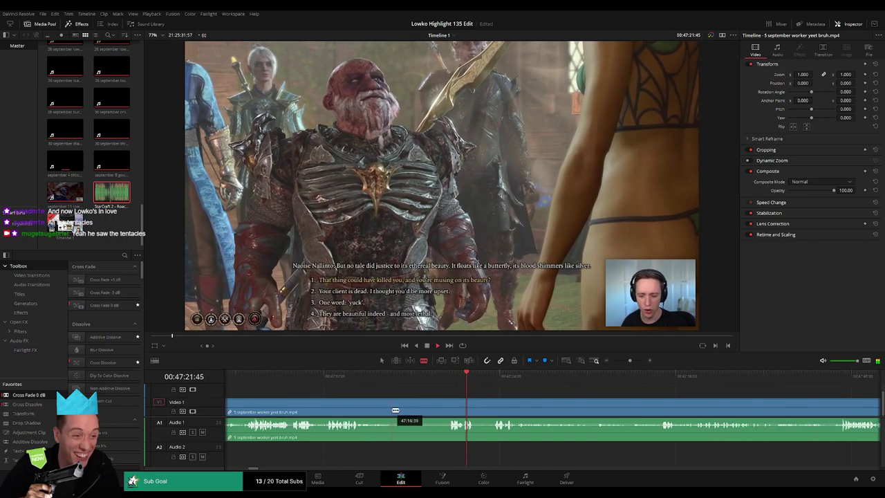
click(397, 408)
click(448, 408)
key(a)
click(435, 411)
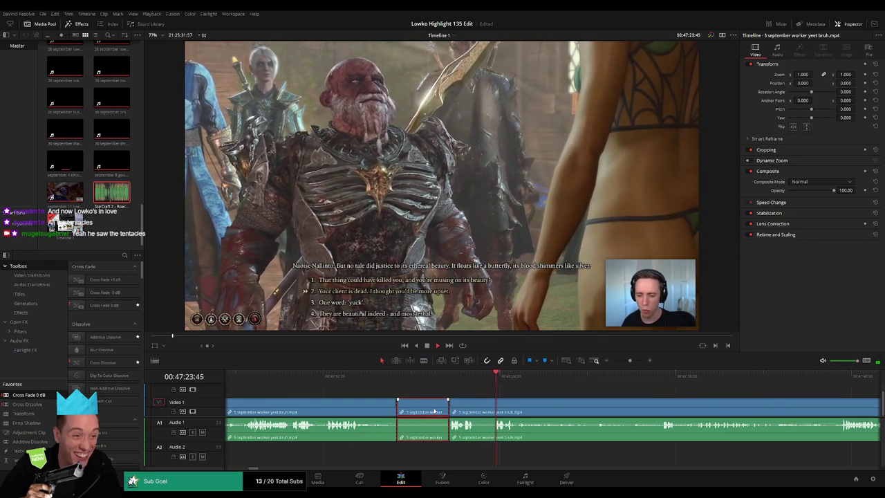
key(Delete)
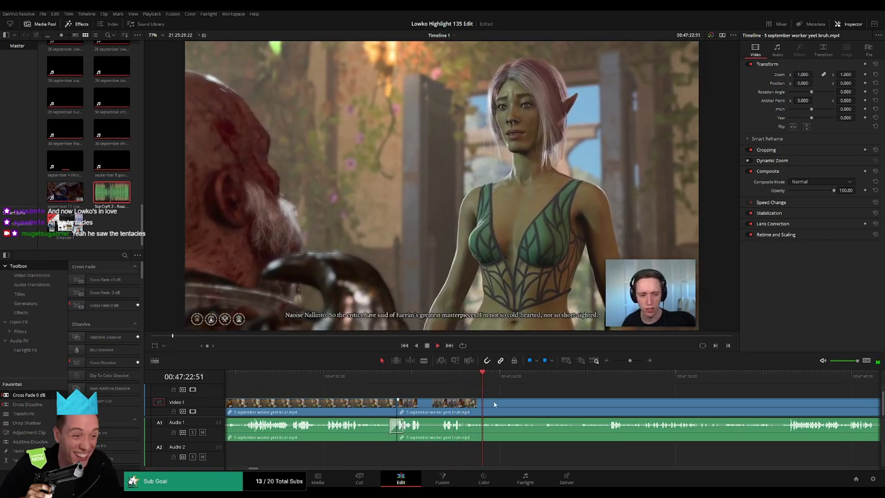
- Cut out the short stretch of the dialogue scene from about 47:50 to 47:51:35 and close the gap
click(601, 377)
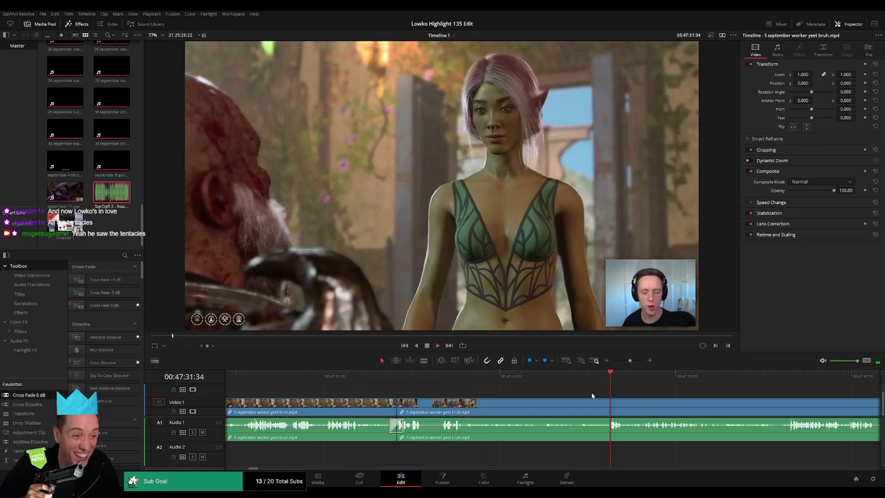
click(448, 383)
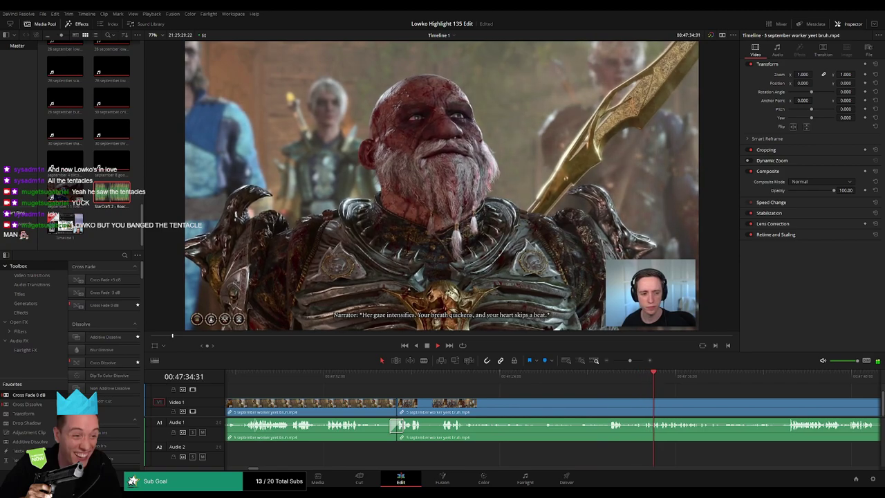
drag(699, 392, 440, 383)
scroll(438, 386, right, 1)
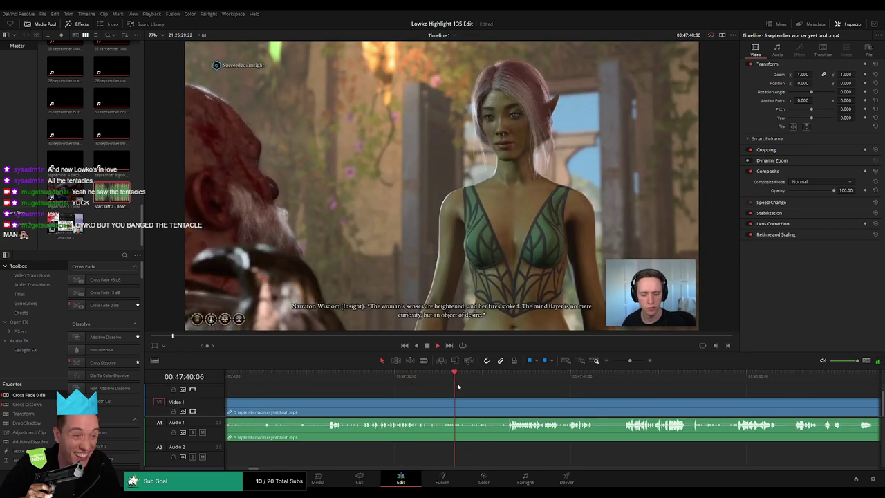
click(505, 385)
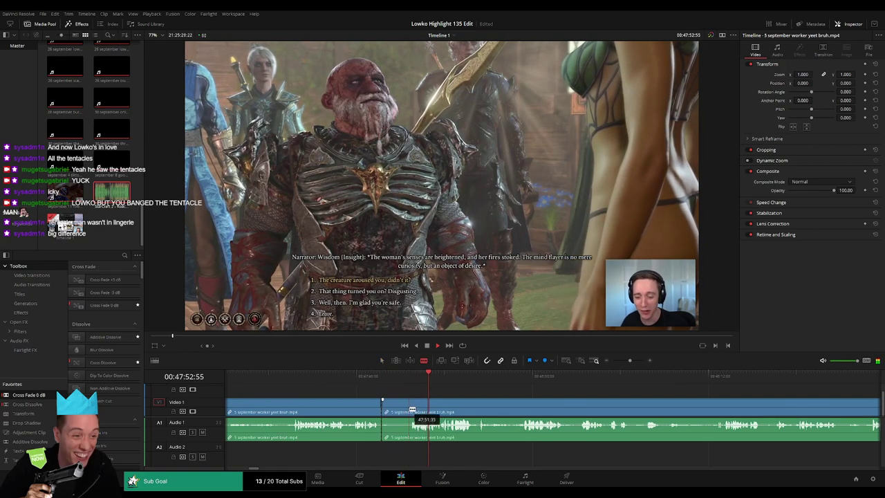
click(383, 411)
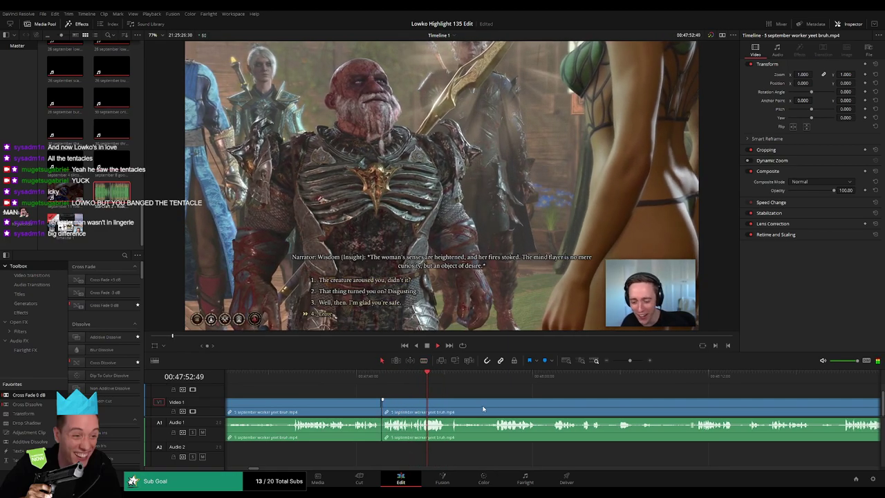
- Isolate the short piece of the clip ending at 47:52:52 with two cuts and turn its audio down to silence
drag(630, 361, 634, 361)
key(b)
click(554, 400)
key(space)
click(579, 411)
key(a)
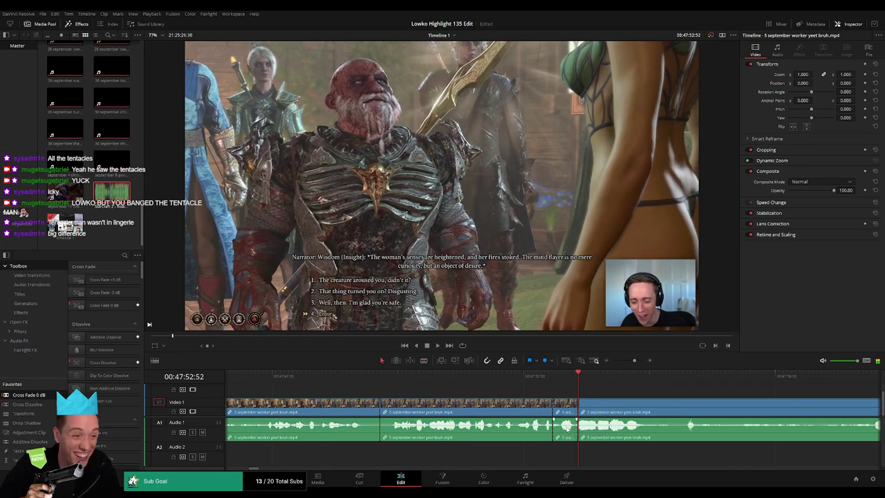
drag(566, 423, 567, 445)
- Place a StarCraft 2 - Roach Quotes.mp3 excerpt on Audio 2 beneath the silenced piece and set its volume to -23
double_click(125, 200)
drag(125, 201, 546, 461)
drag(546, 461, 574, 463)
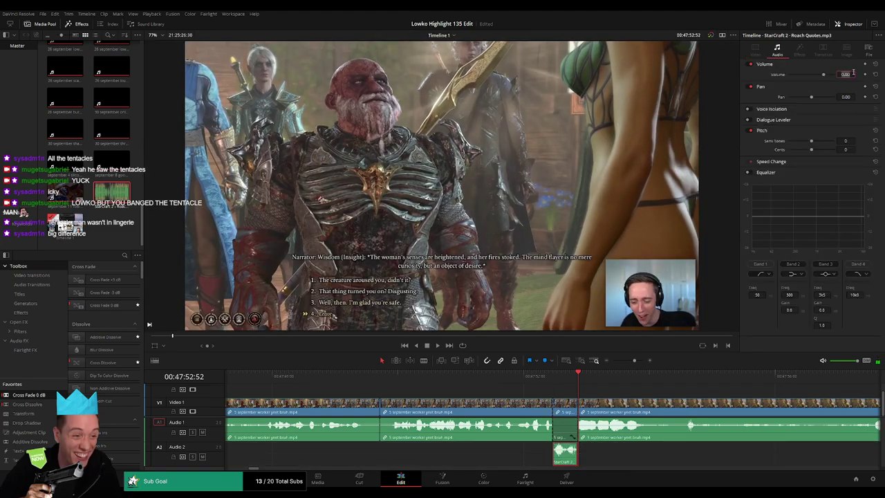
drag(852, 72, 852, 72)
- Play back the replaced sound and review the following footage through the quest reward up to about 48:12
click(545, 376)
key(space)
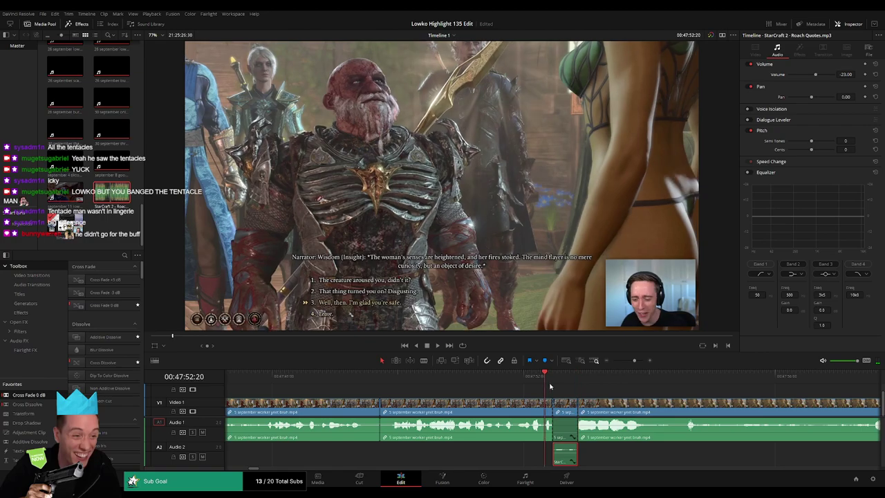
drag(634, 361, 627, 364)
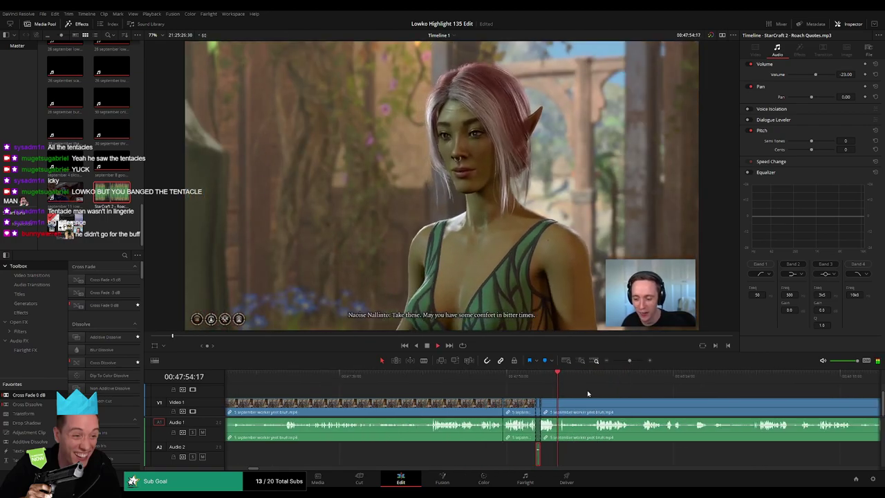
click(603, 394)
drag(604, 395, 456, 401)
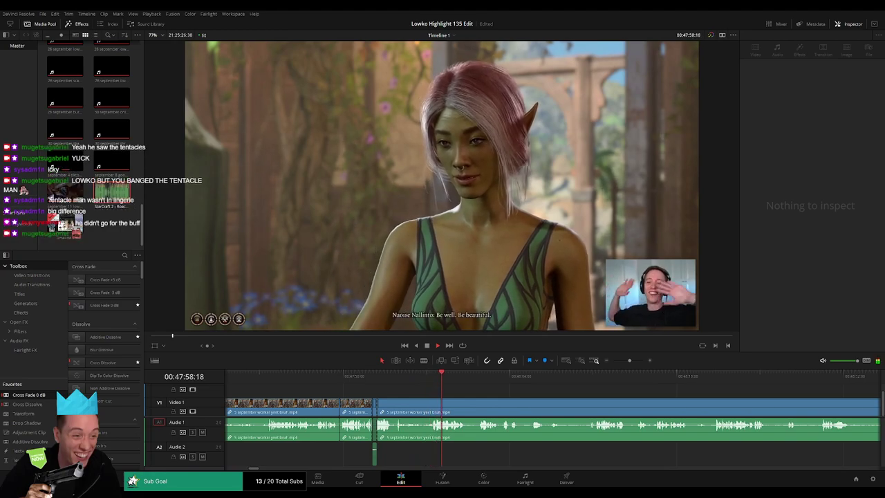
click(476, 380)
drag(517, 394, 436, 395)
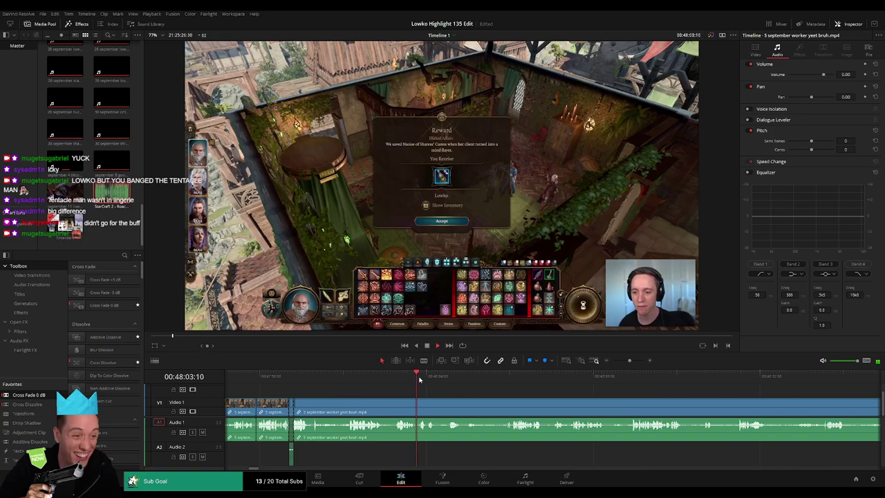
click(444, 380)
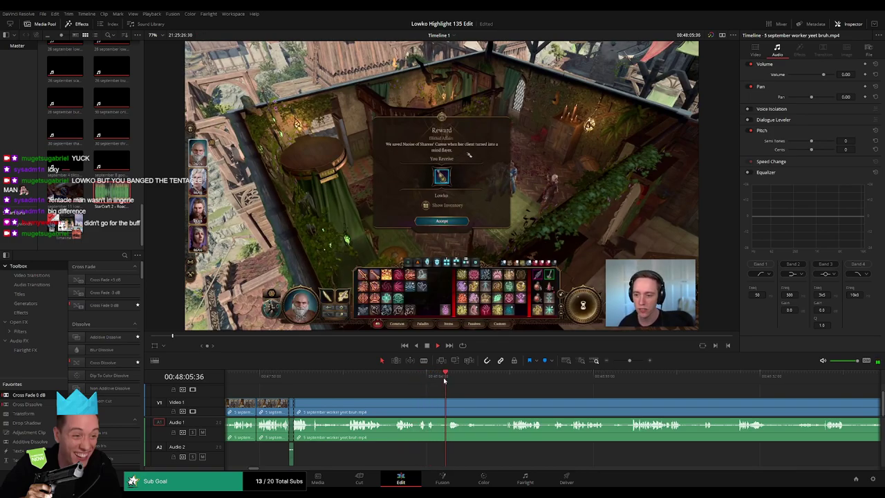
drag(450, 382, 506, 385)
- Cut out the section from about 48:08 to 48:11, close the gap and cross-fade the audio across the join
key(b)
click(478, 408)
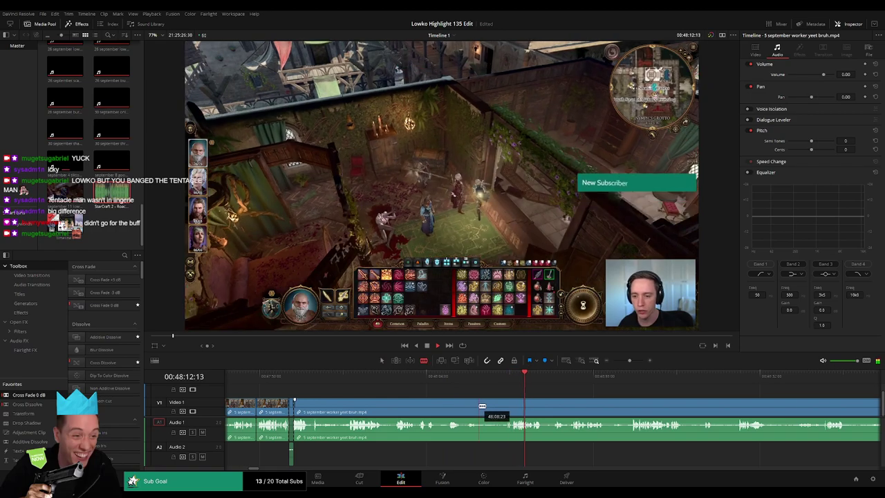
click(509, 405)
key(a)
click(498, 409)
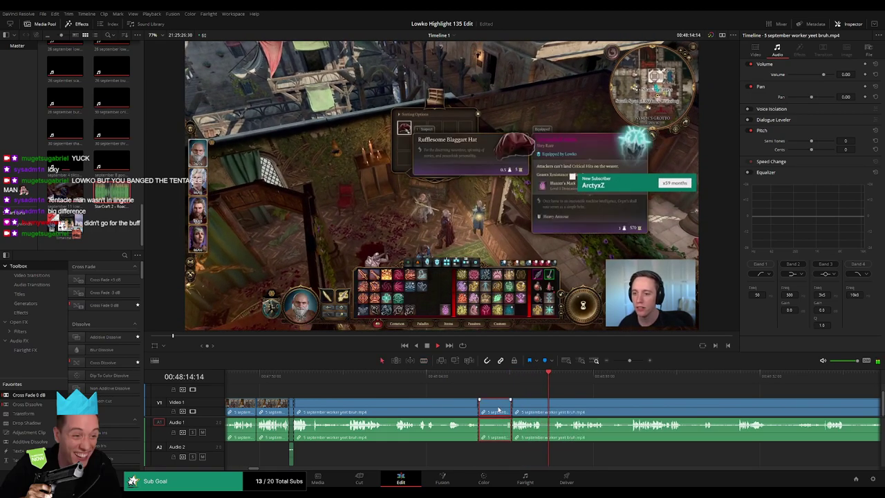
key(Delete)
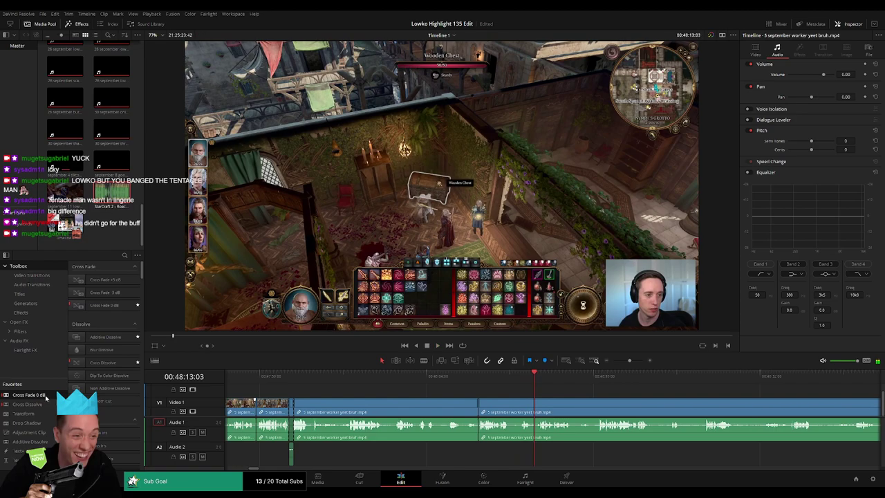
- Cut out the looting section from about 48:13 to 48:18 and close the gap
drag(603, 409, 419, 401)
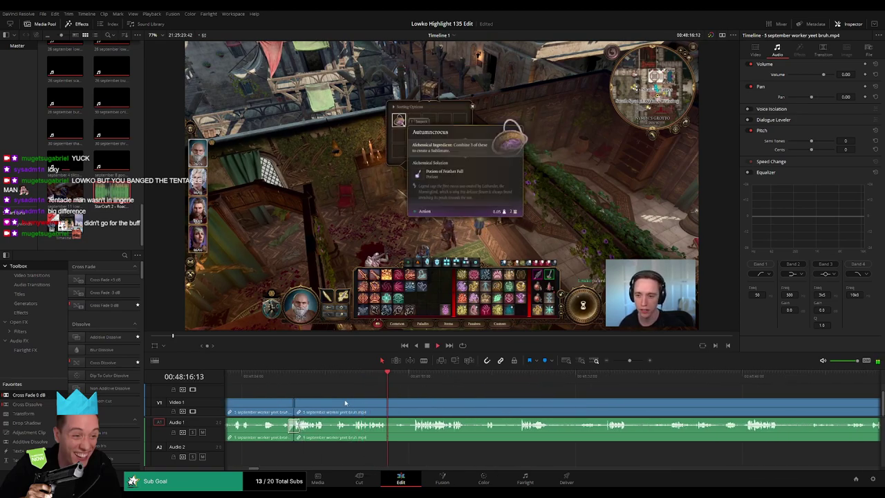
click(311, 388)
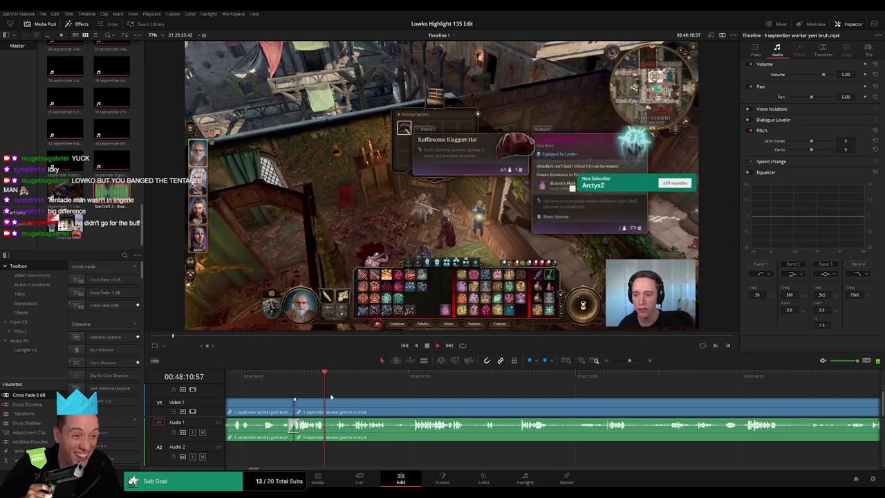
key(b)
click(351, 411)
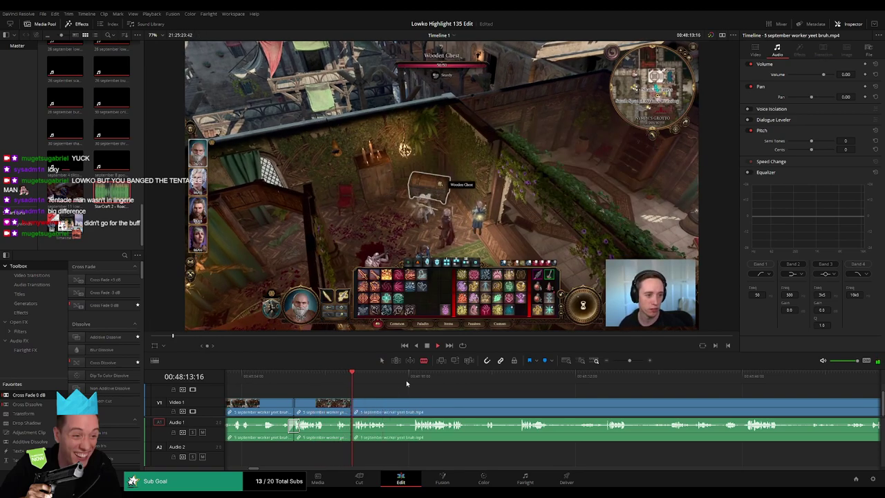
click(416, 376)
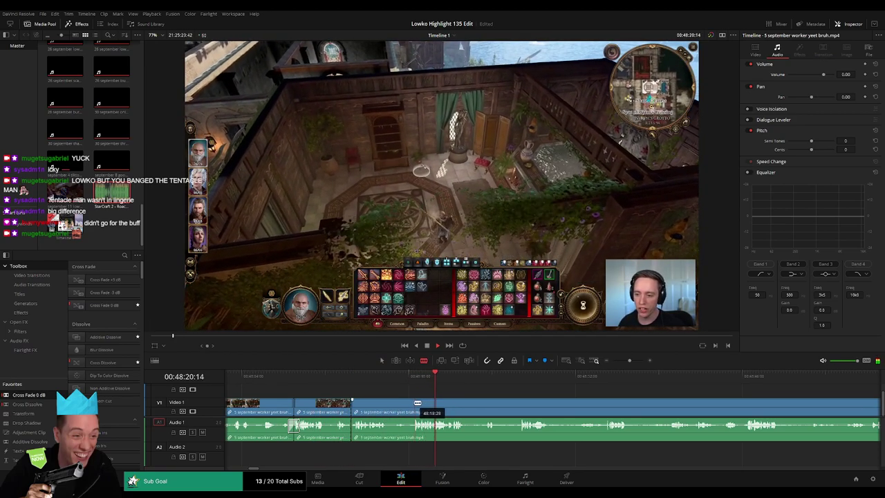
key(Delete)
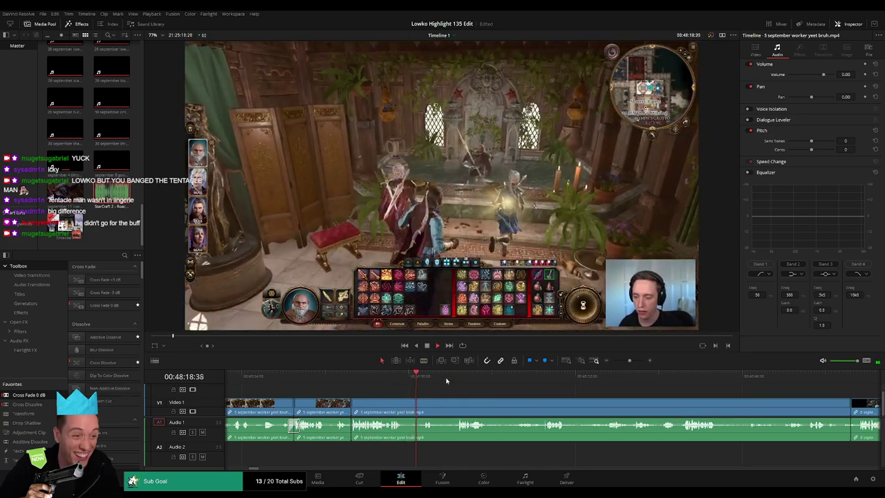
- Check the rest of the worker yeet bruh clip after 48:13 and delete it, closing the gap to the next clip
click(541, 377)
click(651, 377)
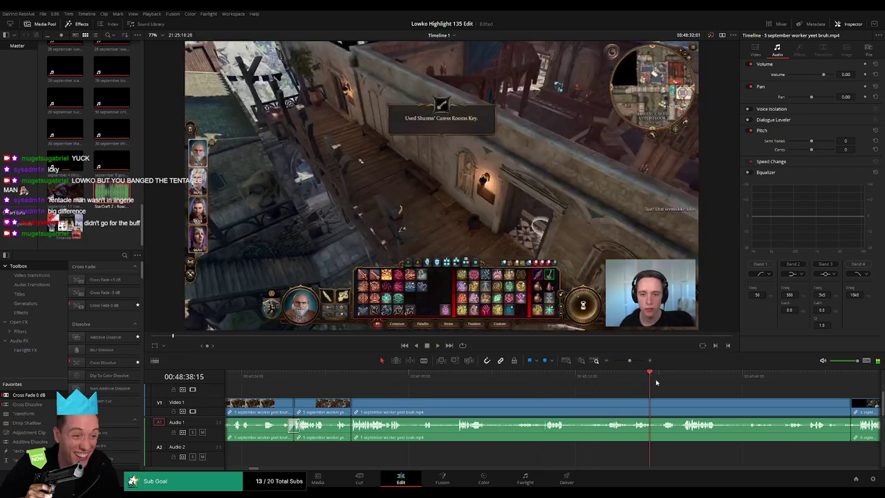
click(684, 378)
click(621, 399)
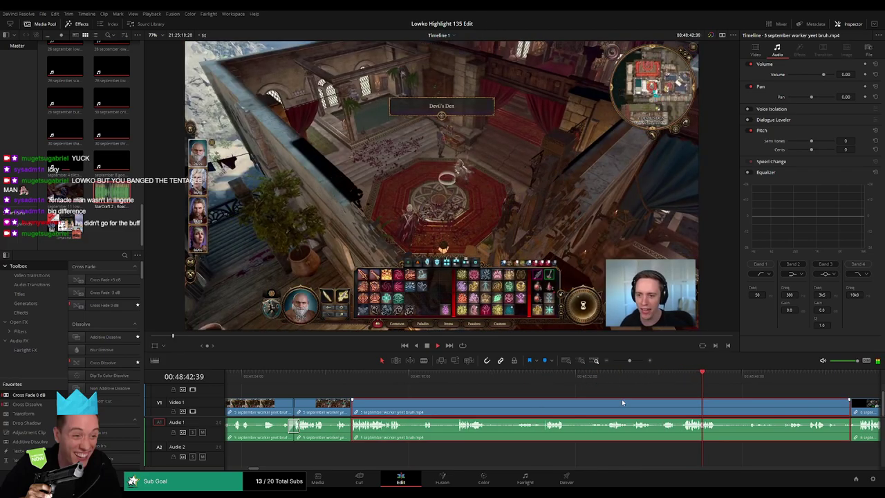
key(Delete)
- Skim the "6 september tychus part 8.mp4" clip and delete it entirely, closing the gap to the following clip
click(449, 391)
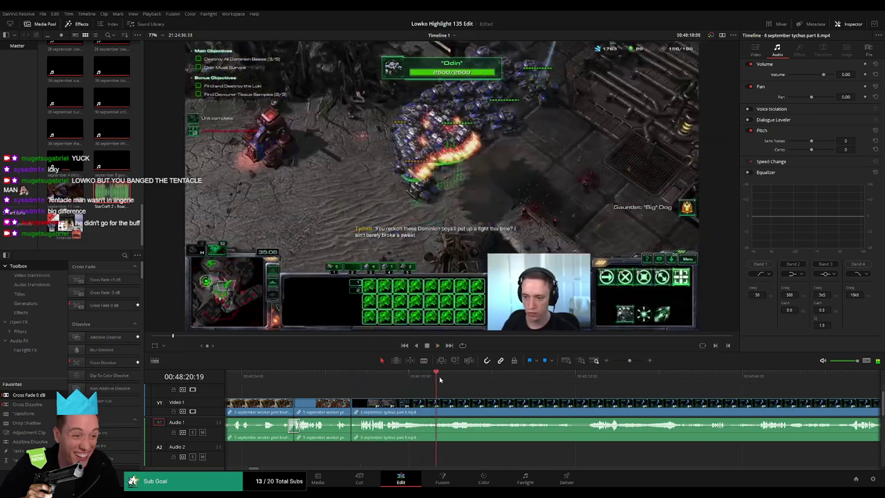
click(571, 393)
click(682, 395)
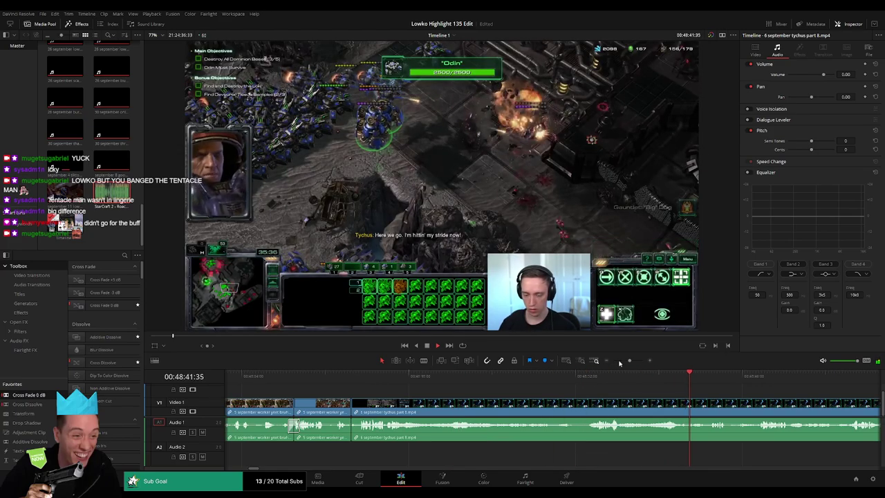
drag(629, 360, 624, 360)
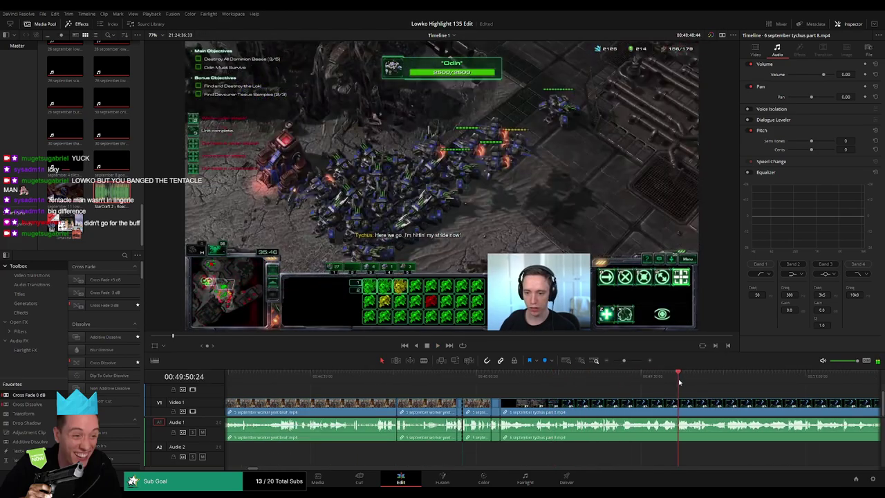
scroll(624, 397, right, 5)
drag(623, 360, 702, 384)
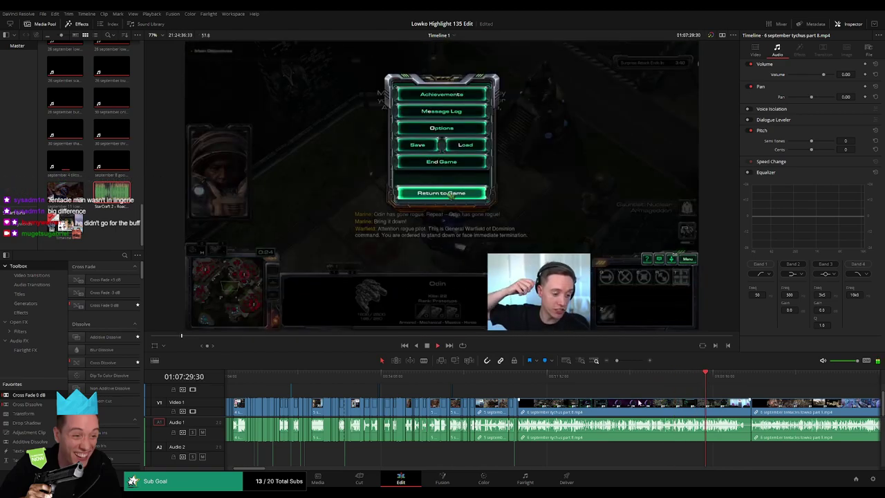
click(638, 403)
key(BackSpace)
click(628, 401)
key(BackSpace)
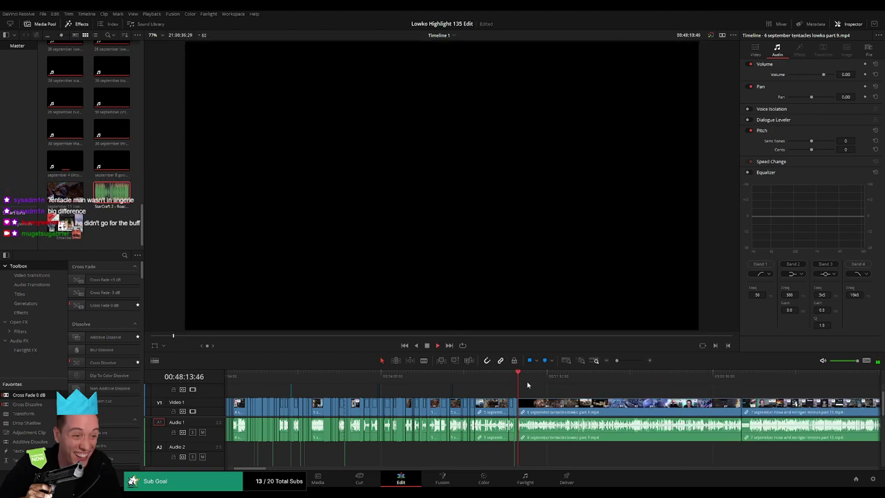
- Skim the "6 september tentacles lowko part 9.mp4" clip from 48:13 to about 58:11 to find where the Emperor scene begins
click(529, 384)
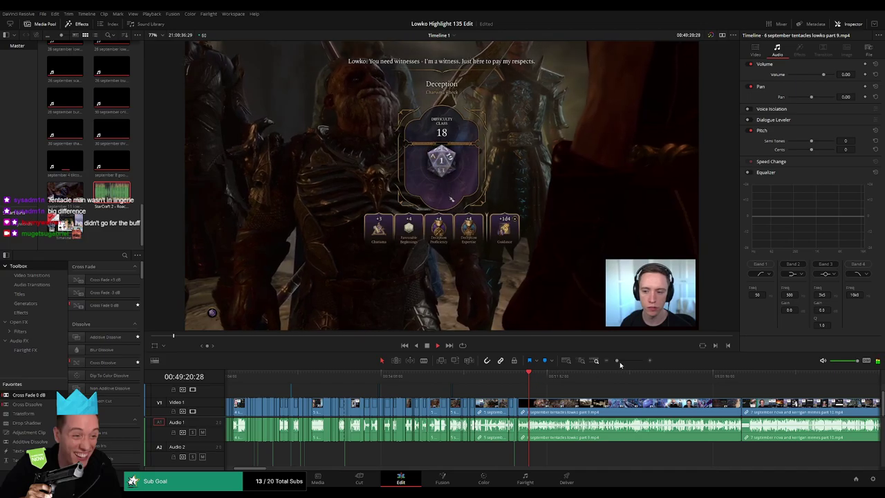
drag(620, 364, 622, 364)
drag(508, 381, 435, 389)
key(space)
drag(539, 385, 581, 385)
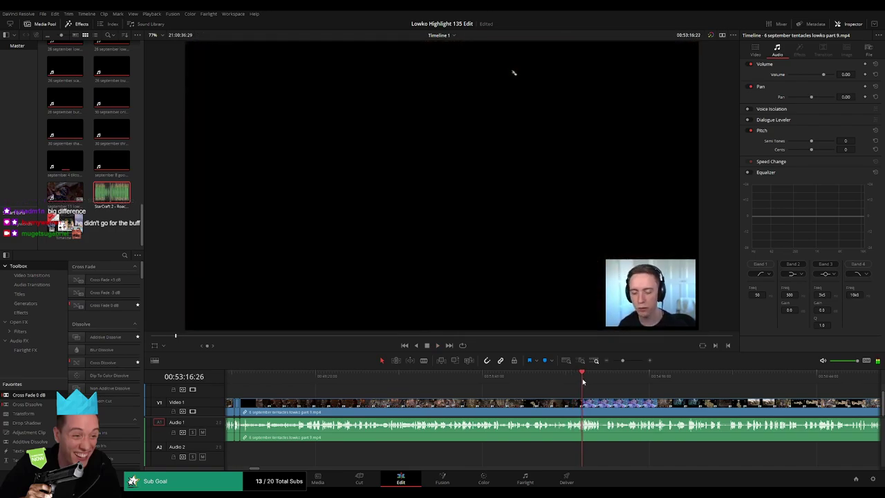
click(584, 381)
drag(595, 383, 625, 361)
mouse_move(559, 384)
mouse_down()
mouse_move(374, 389)
mouse_move(669, 390)
mouse_move(452, 397)
mouse_move(555, 388)
mouse_up()
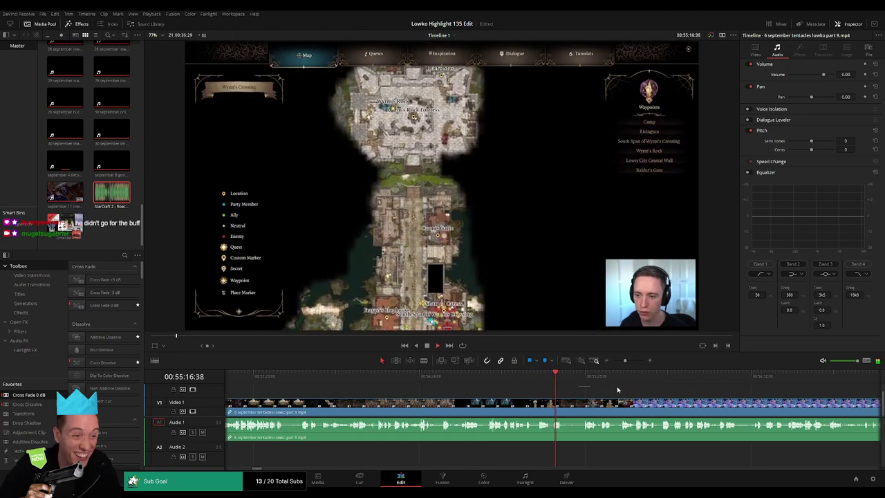
click(649, 385)
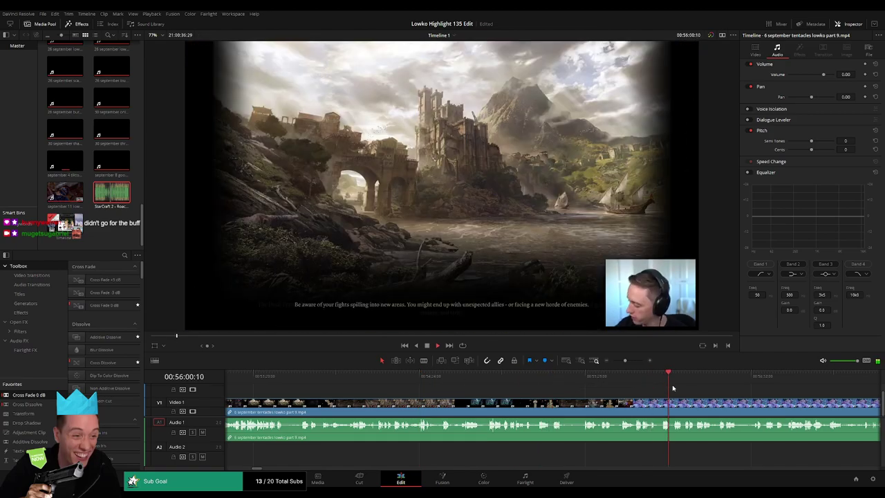
scroll(673, 388, right, 4)
click(489, 376)
drag(513, 381, 367, 394)
key(space)
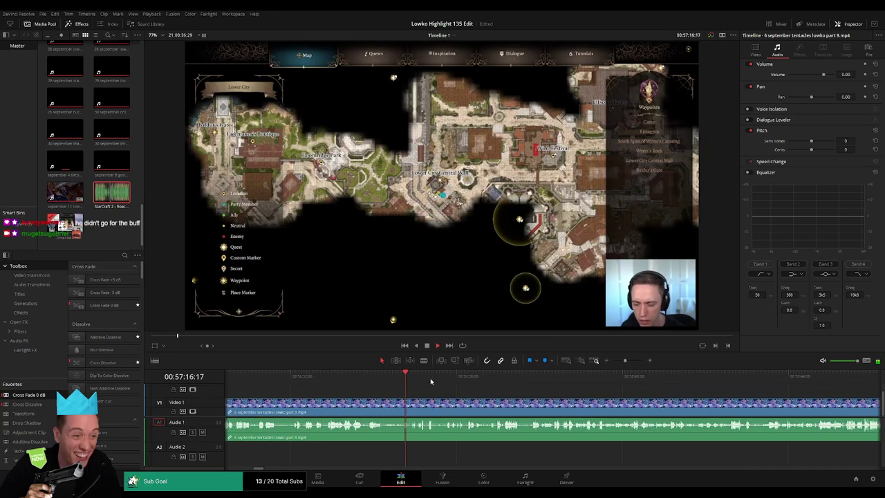
drag(432, 381, 506, 385)
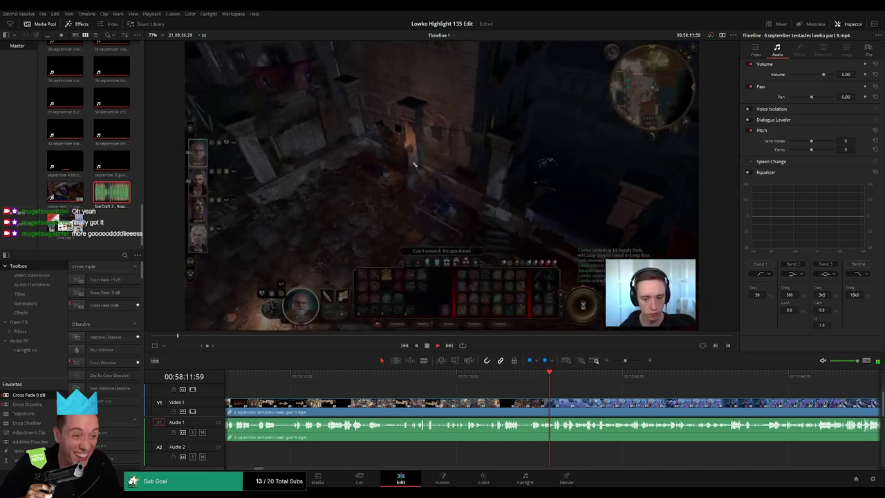
- Split the tentacles clip at about 58:03, delete everything before the split and close the gap to the previous clip
click(555, 379)
drag(625, 360, 629, 360)
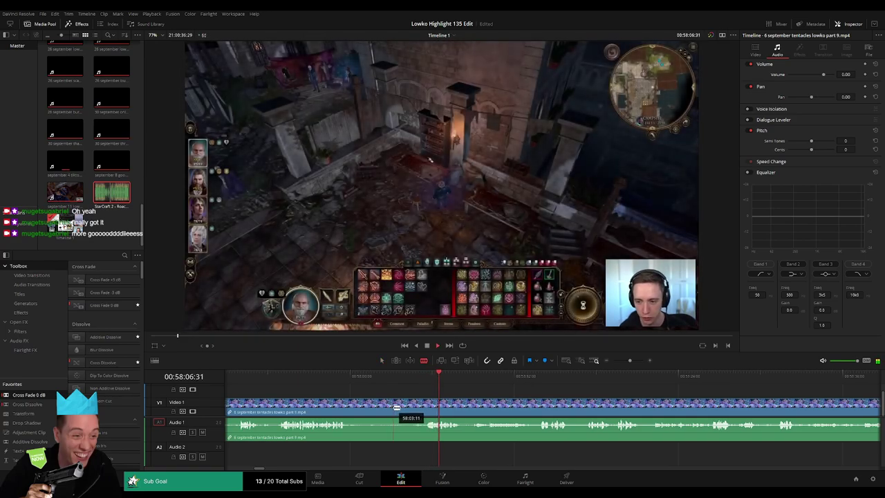
click(393, 408)
key(a)
click(362, 408)
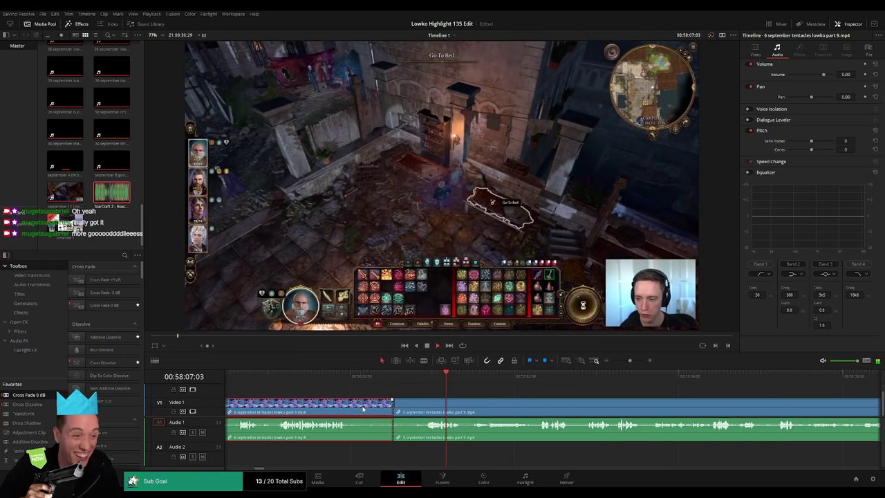
key(BackSpace)
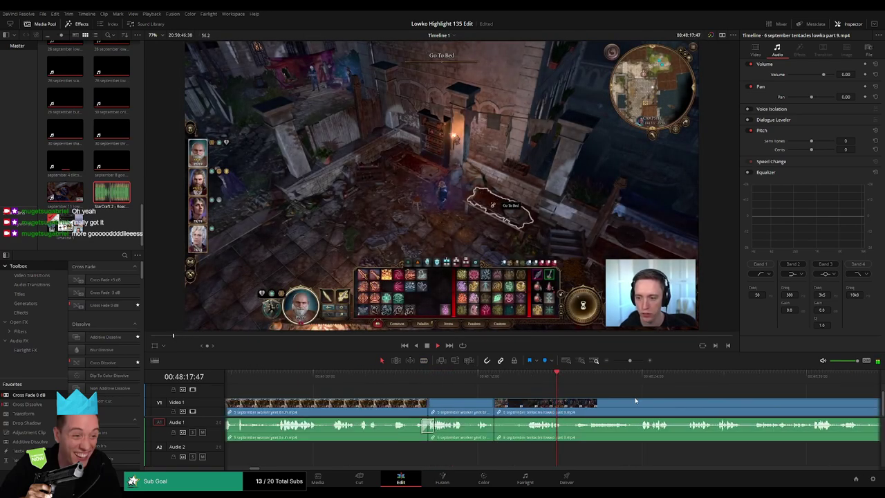
- Review the Emperor dialogue in the tentacles clip from about 48:17 to 49:35 for dull stretches
drag(632, 400, 450, 382)
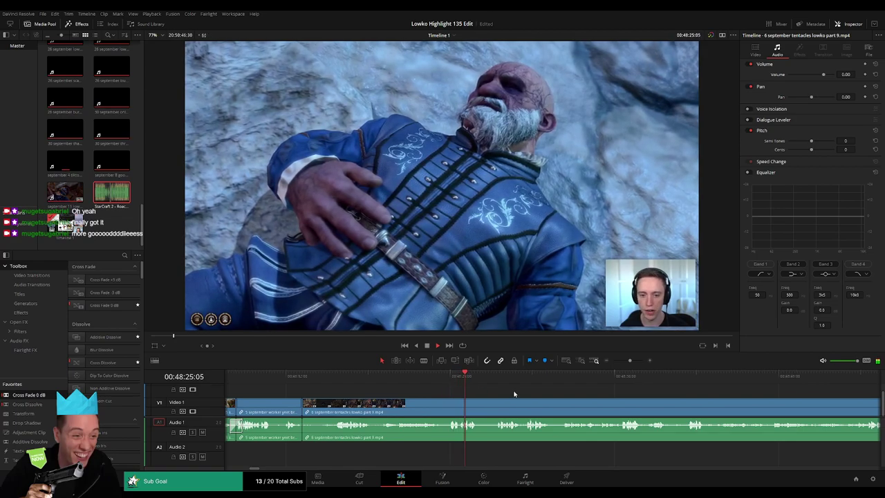
drag(520, 391, 400, 393)
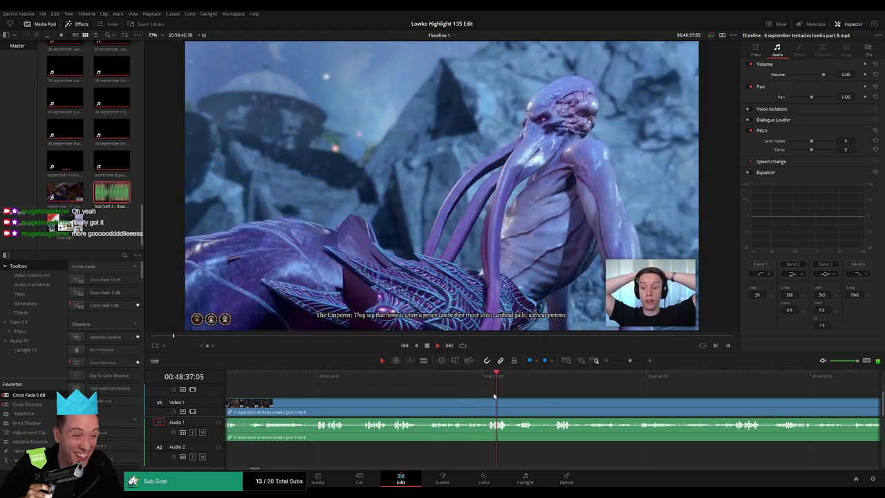
click(510, 378)
click(549, 378)
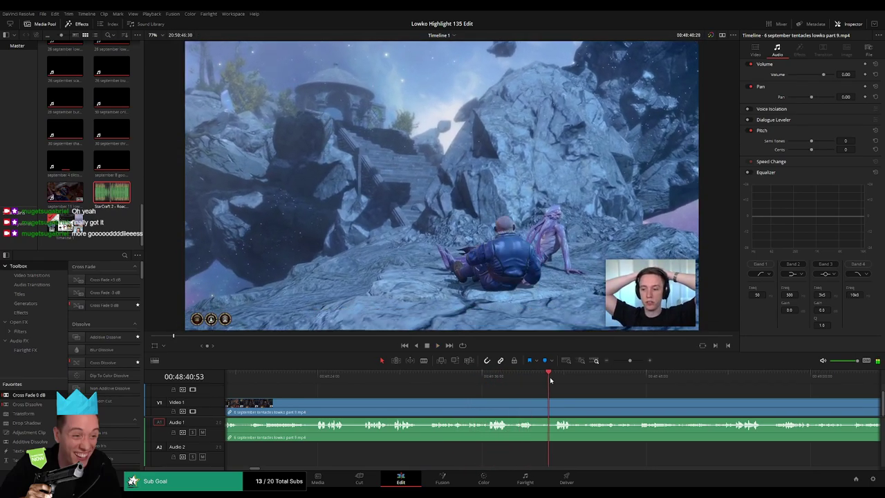
drag(623, 402, 449, 393)
click(435, 381)
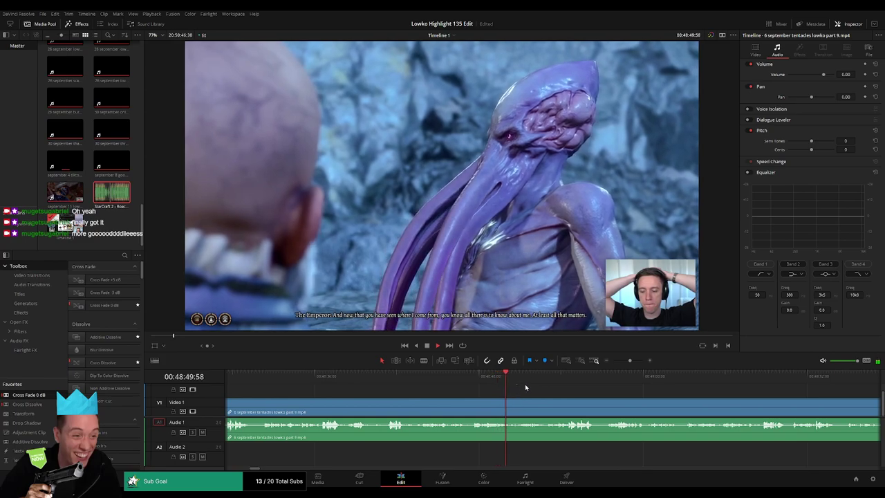
drag(531, 384, 557, 384)
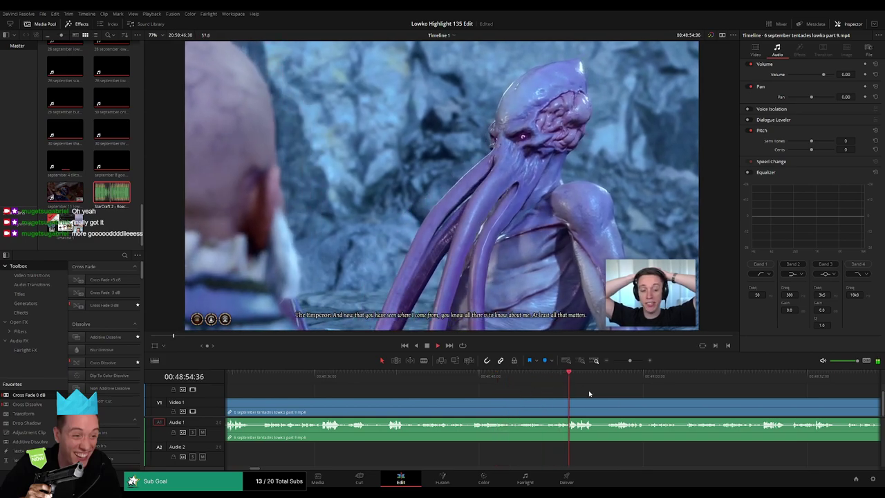
scroll(589, 393, right, 3)
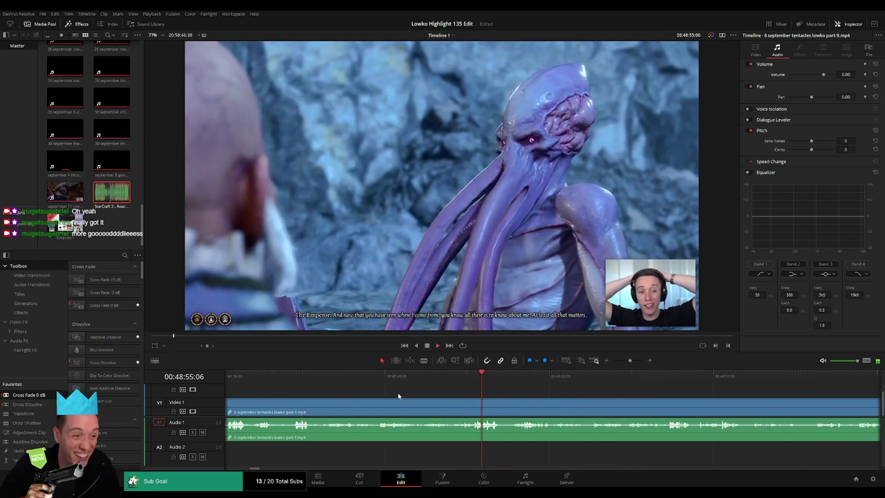
click(462, 379)
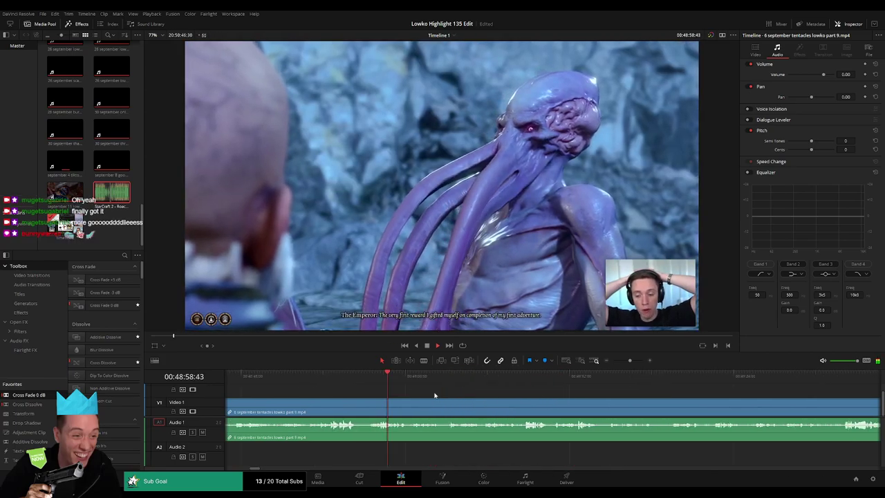
scroll(435, 392, right, 2)
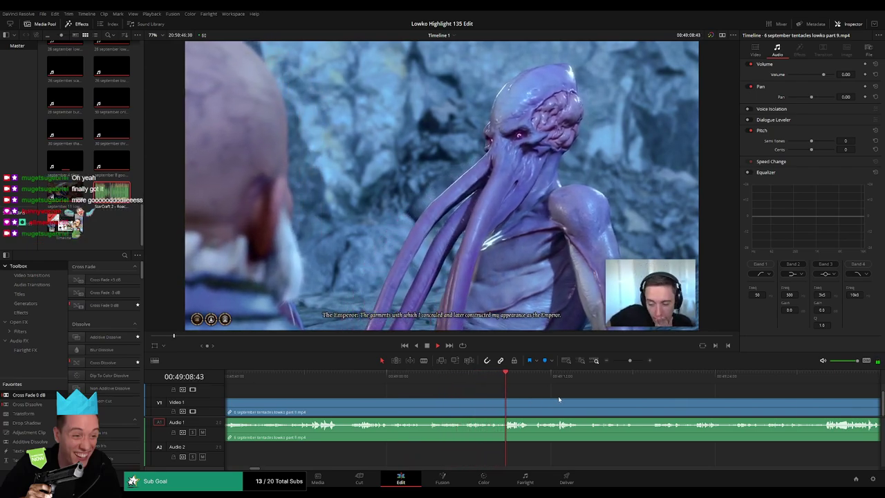
drag(558, 398, 432, 395)
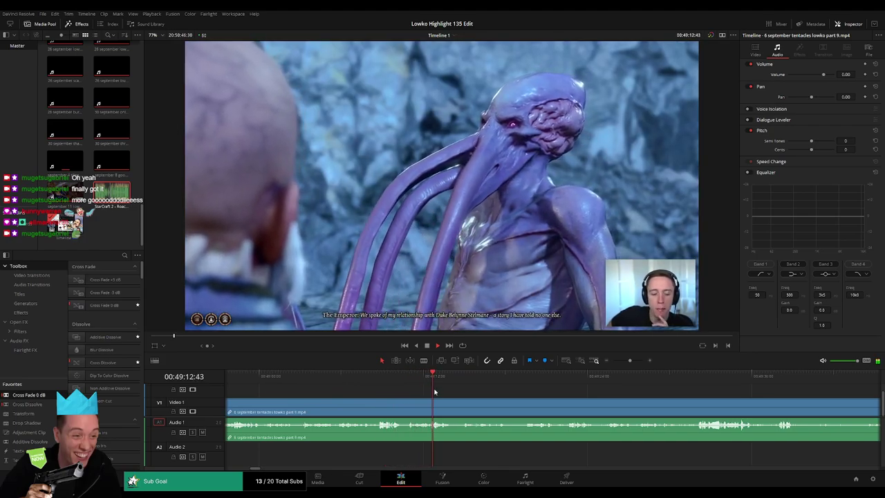
click(472, 382)
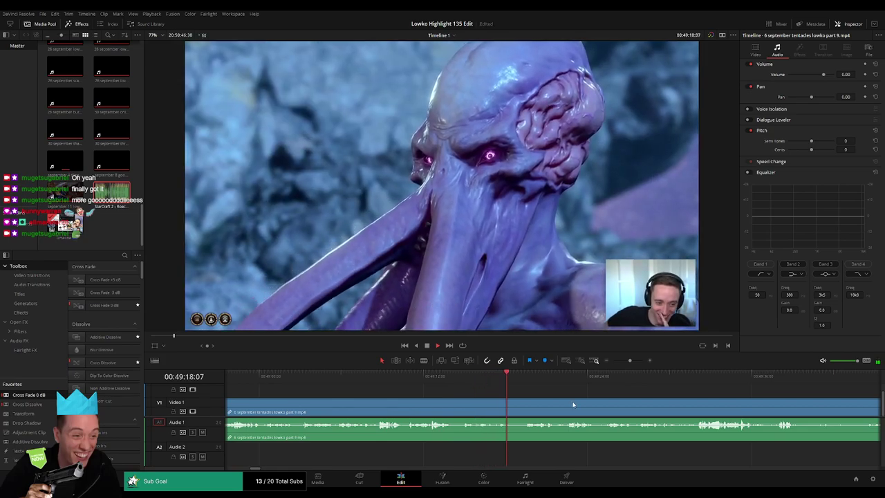
drag(573, 404, 443, 398)
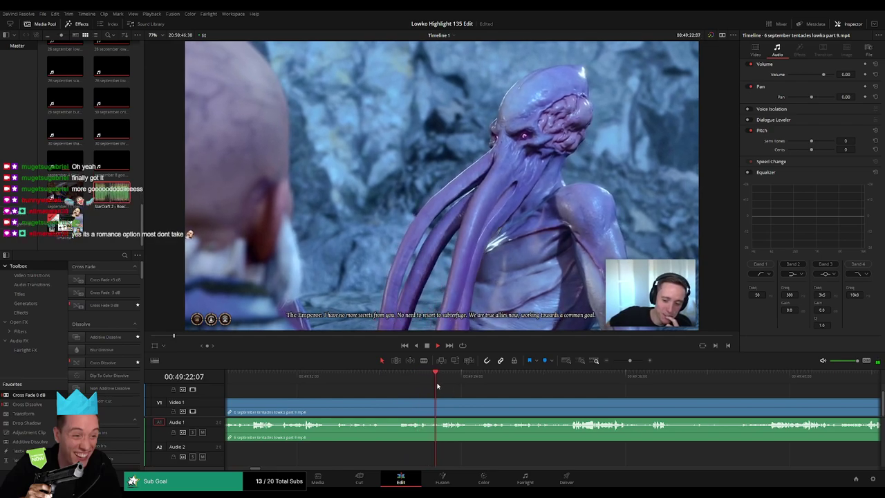
click(467, 379)
click(480, 379)
drag(493, 382, 563, 387)
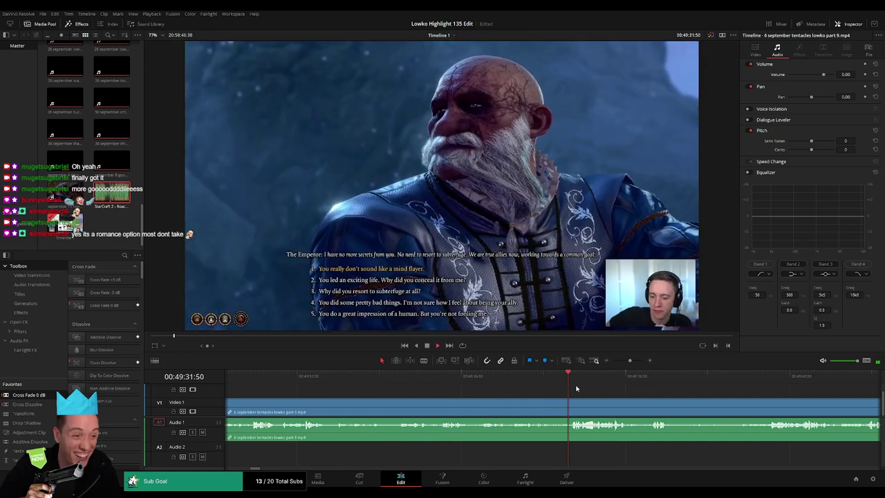
scroll(419, 392, right, 3)
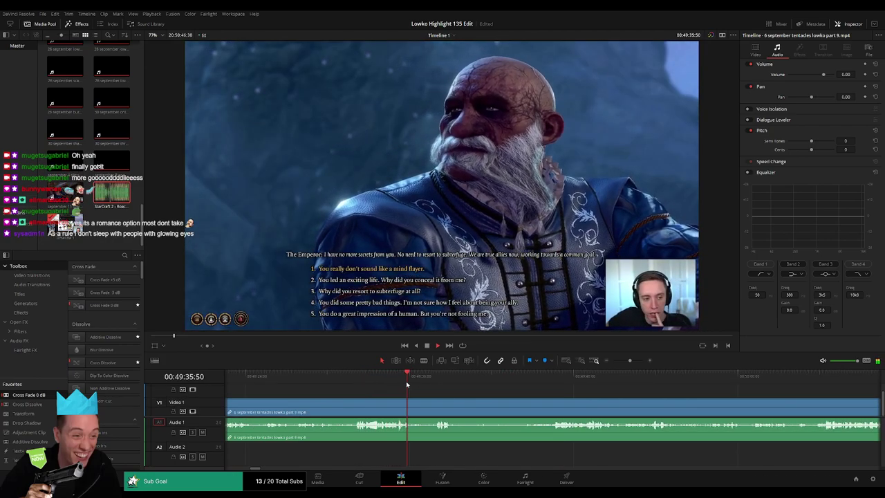
- Cut out the section from about 49:39 to 49:46, close the gap and cross-fade the audio across the join
click(454, 377)
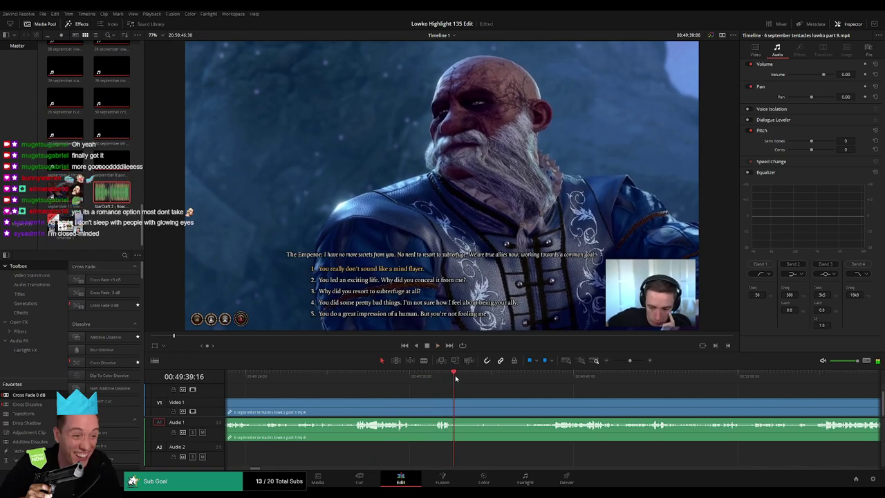
click(541, 378)
key(b)
click(452, 405)
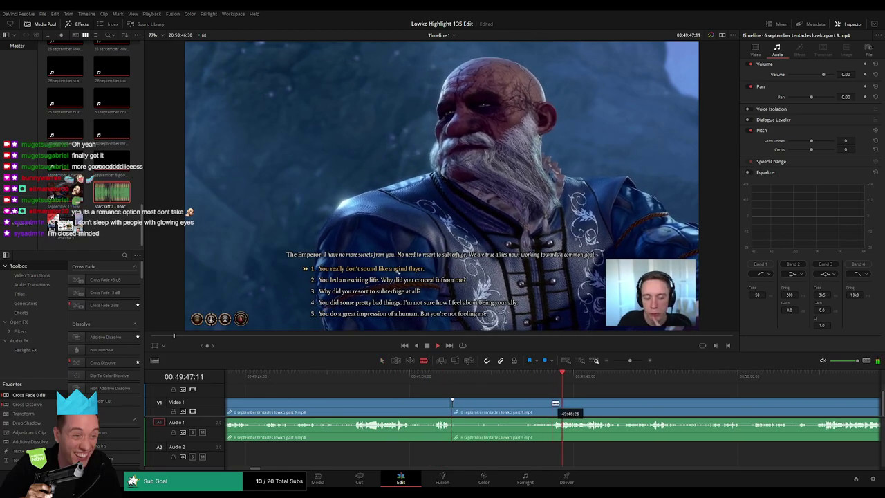
click(552, 403)
key(a)
click(526, 406)
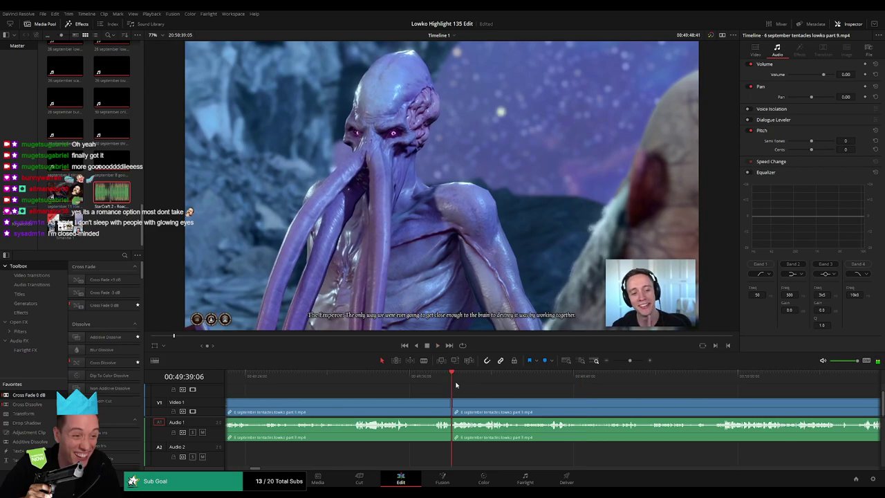
key(Delete)
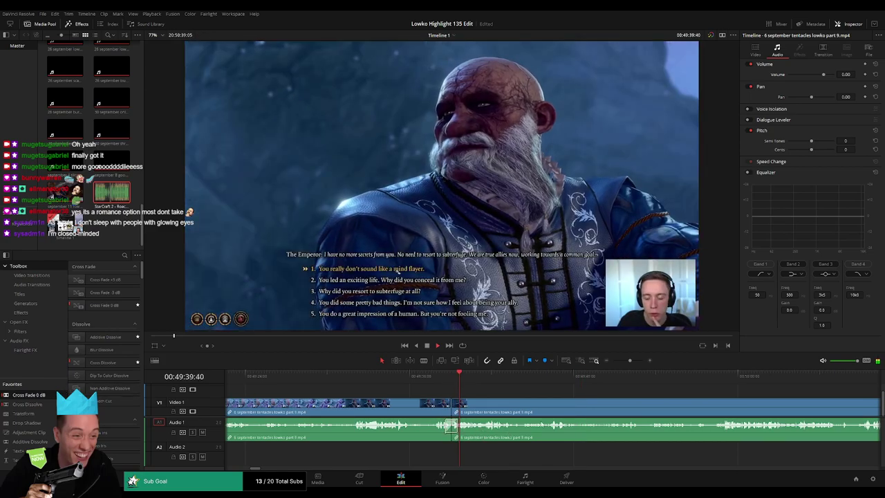
- Review the Emperor dialogue in the tentacles clip from about 49:47 to 51:04 for dull stretches
scroll(443, 423, right, 7)
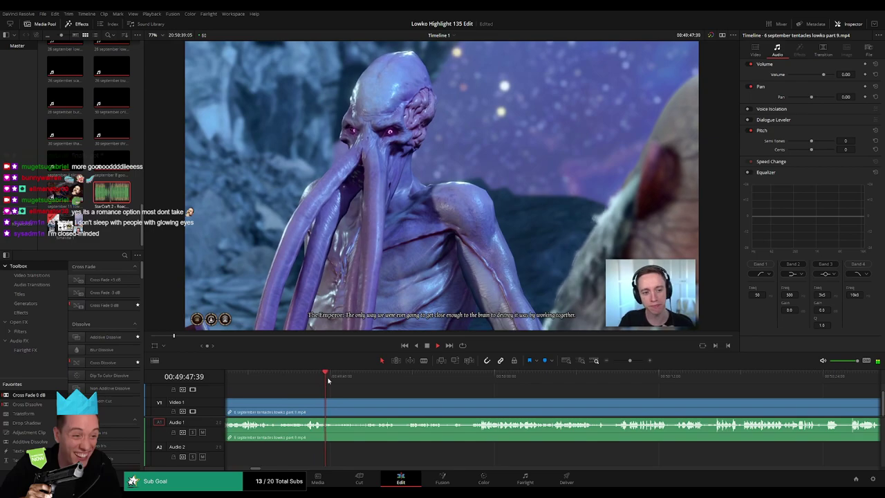
drag(328, 379, 373, 380)
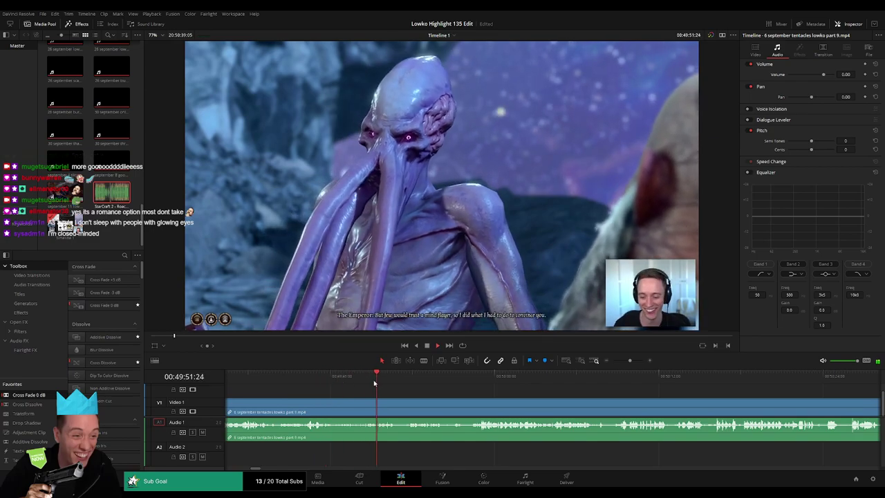
click(408, 382)
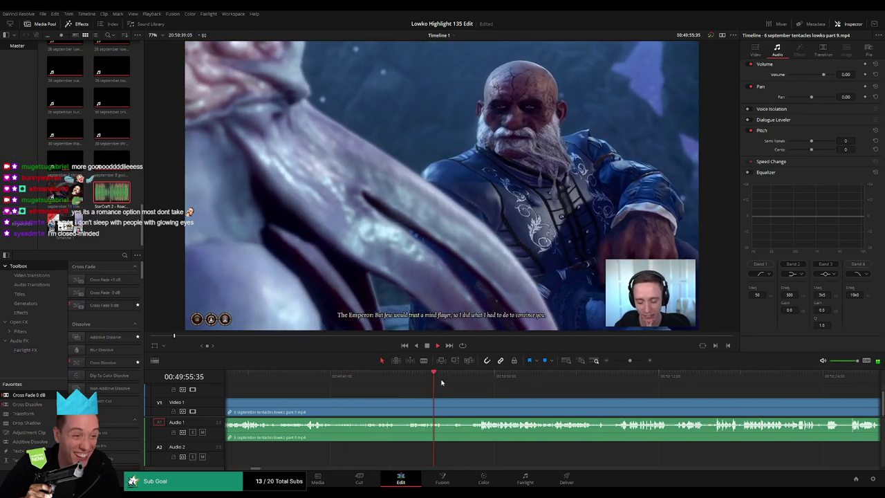
drag(441, 383, 453, 379)
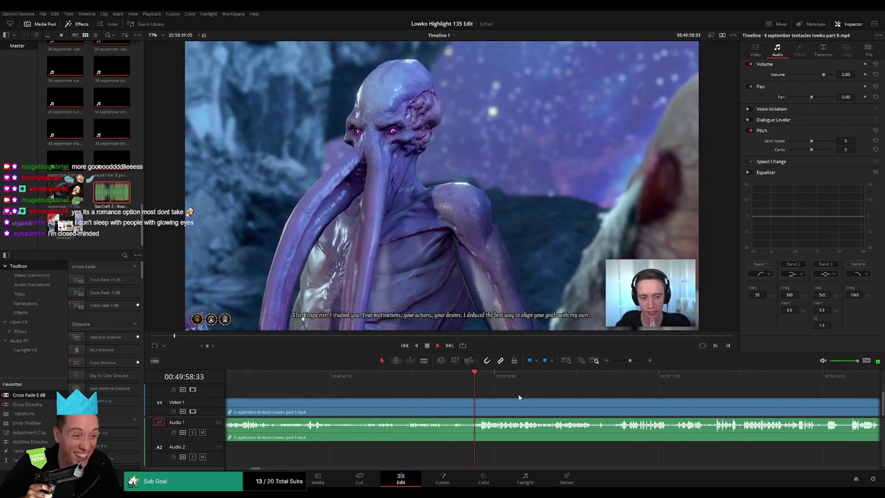
scroll(458, 396, right, 2)
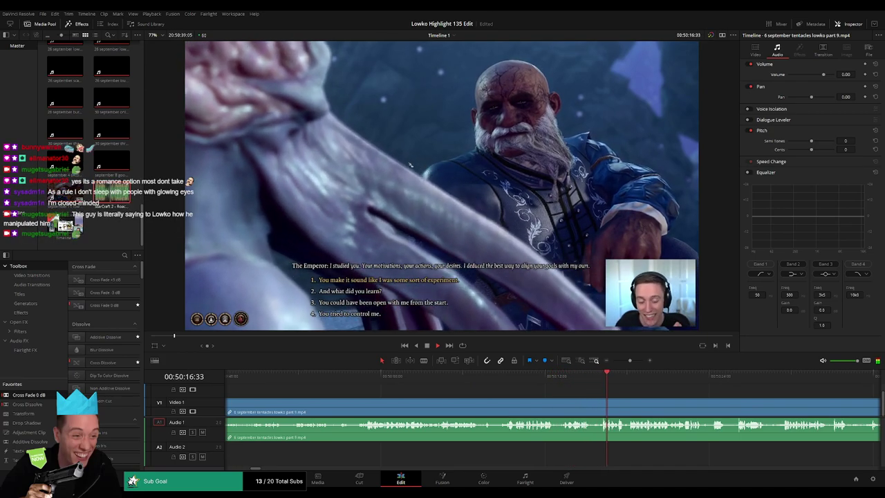
drag(692, 394, 420, 395)
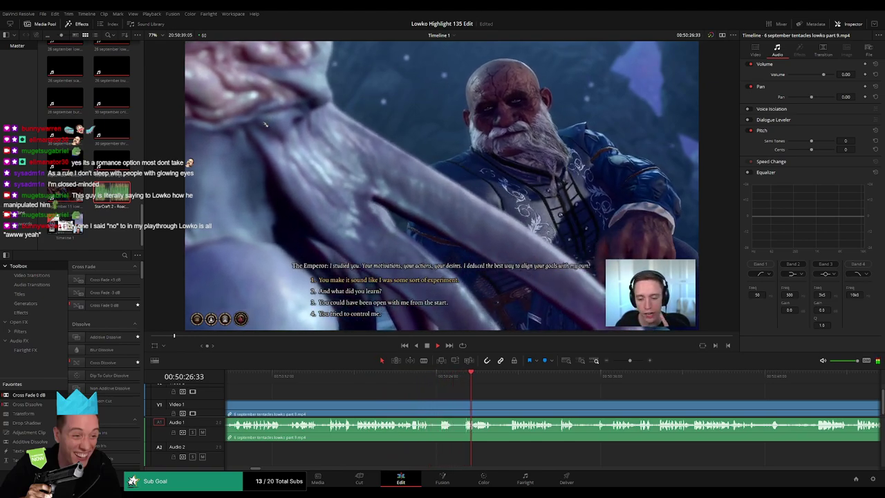
click(438, 378)
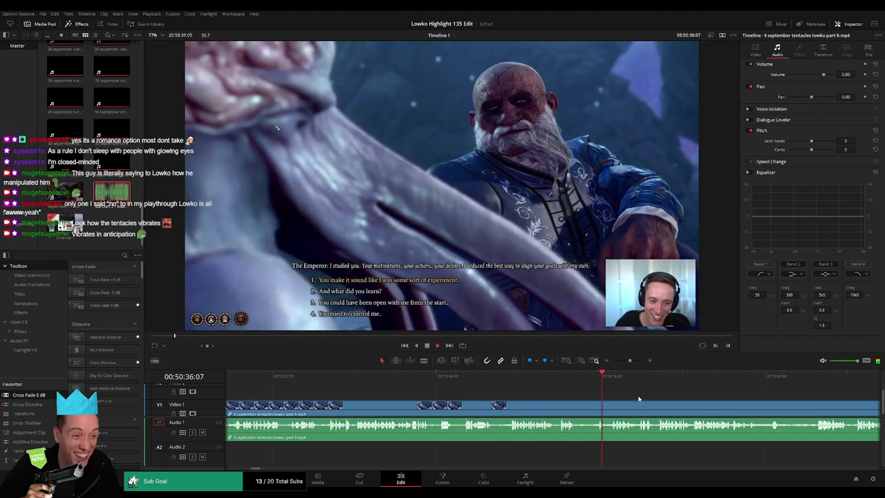
drag(643, 399, 494, 391)
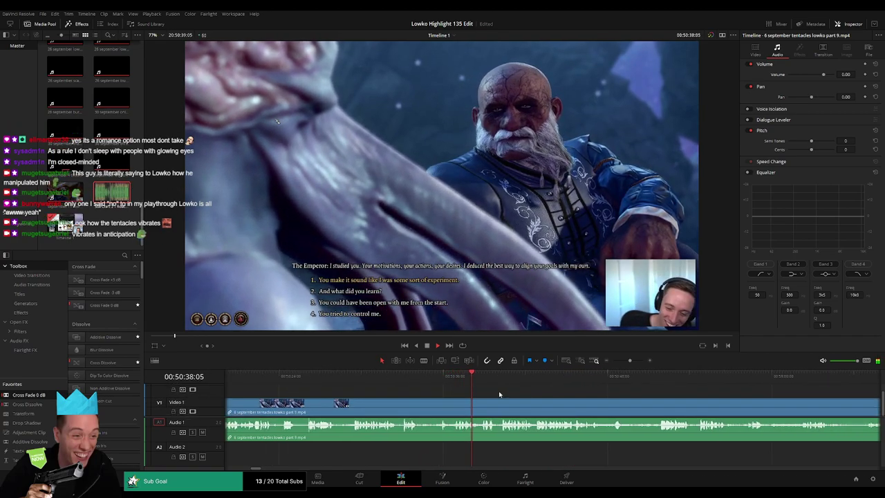
scroll(499, 390, right, 3)
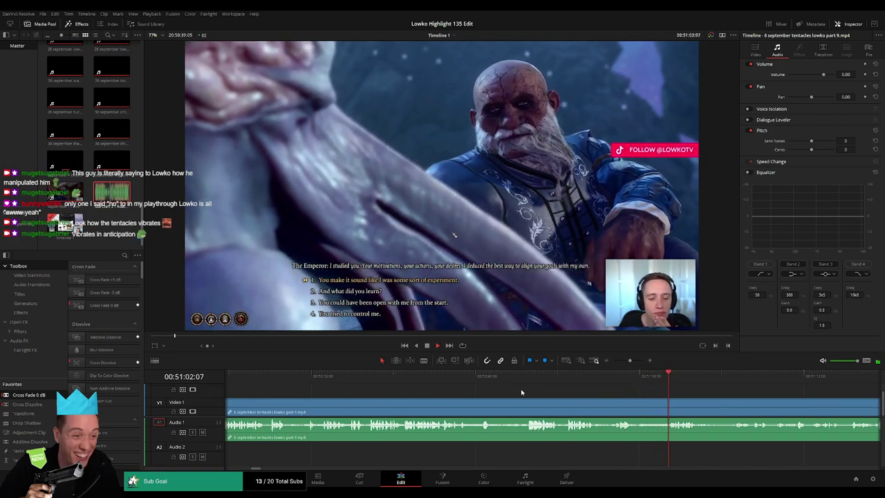
drag(640, 397, 472, 409)
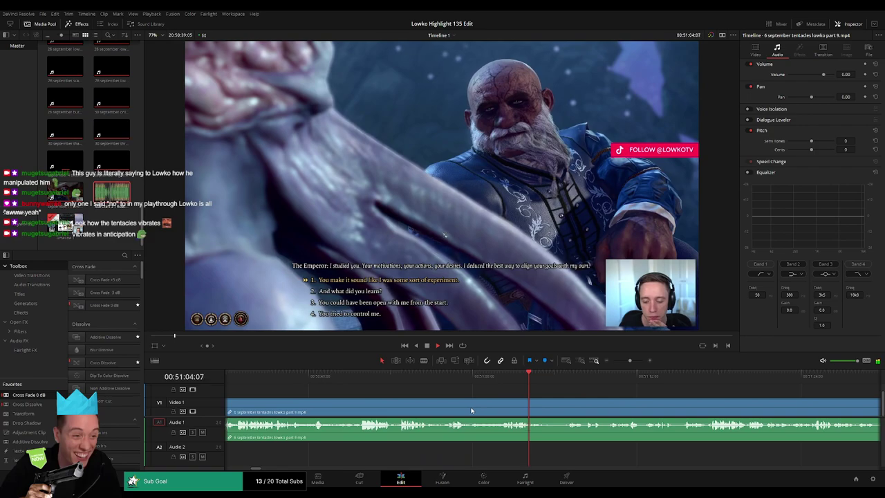
- Cut out the section of the tentacles clip from about 50:59 to 51:02 and close the gap
key(b)
click(467, 401)
click(501, 406)
key(a)
click(488, 407)
key(Delete)
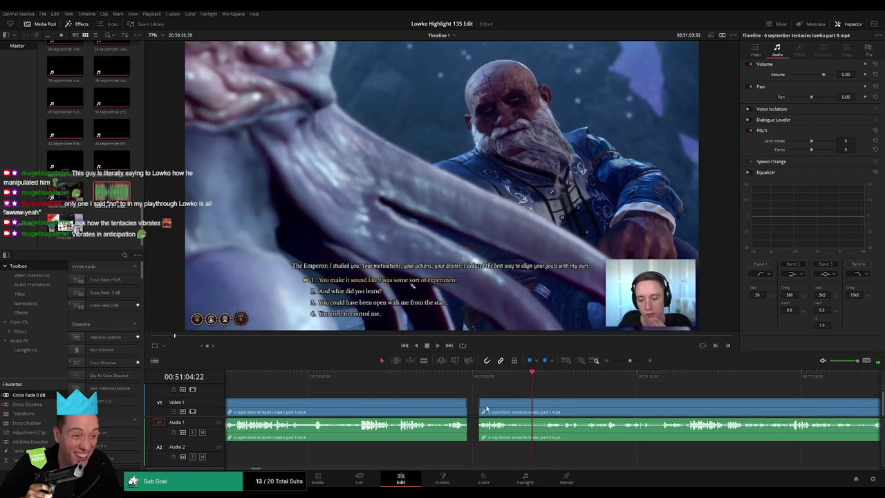
- Cut out the dialogue-choice pause from about 51:39 to 51:48, close the gap and cross-fade the audio across the join
drag(539, 384, 427, 406)
key(space)
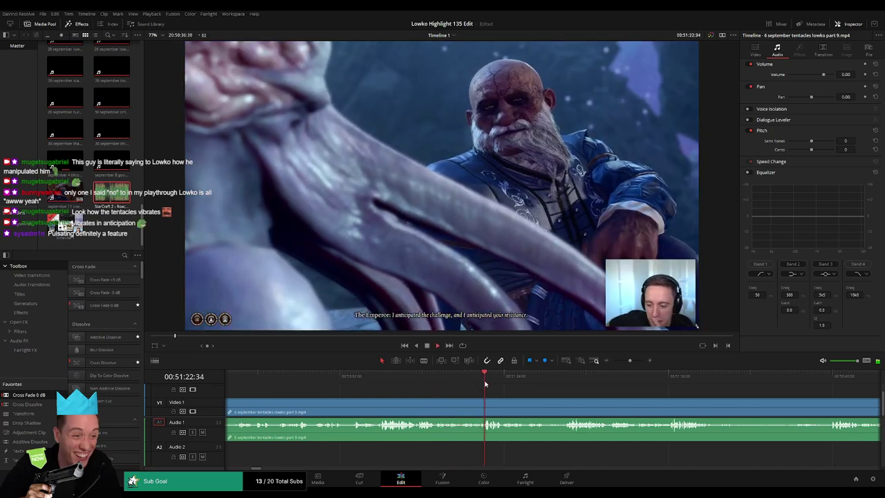
drag(505, 395, 366, 391)
click(411, 379)
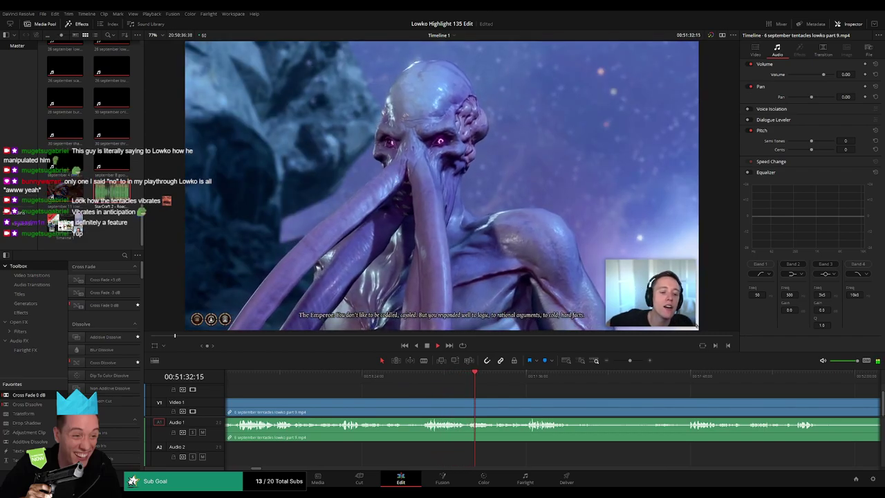
click(529, 379)
drag(526, 400, 439, 384)
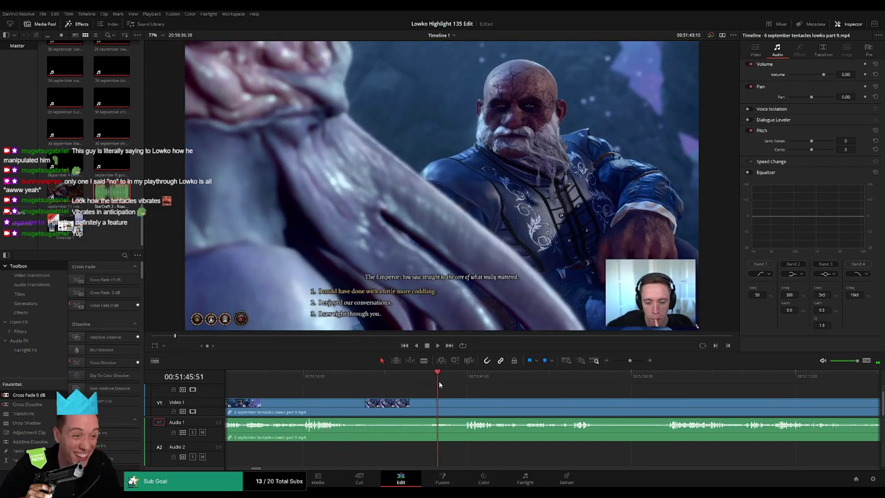
key(b)
click(349, 405)
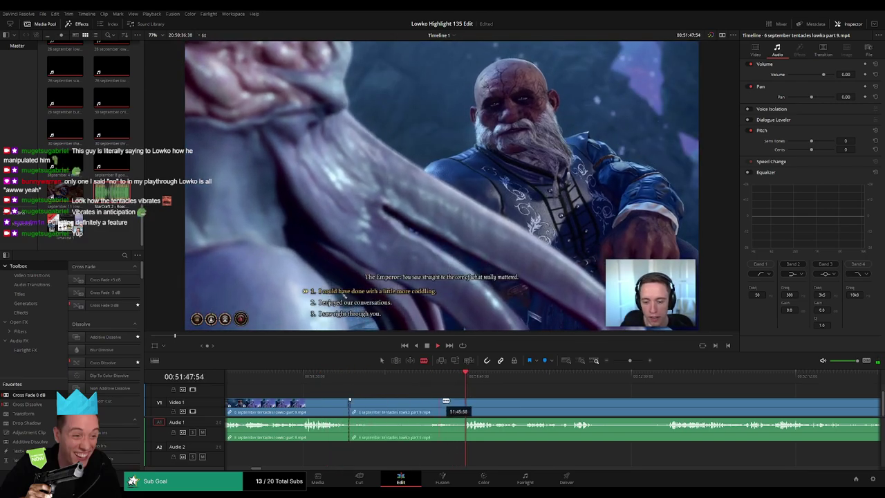
click(464, 403)
key(a)
click(442, 404)
key(Delete)
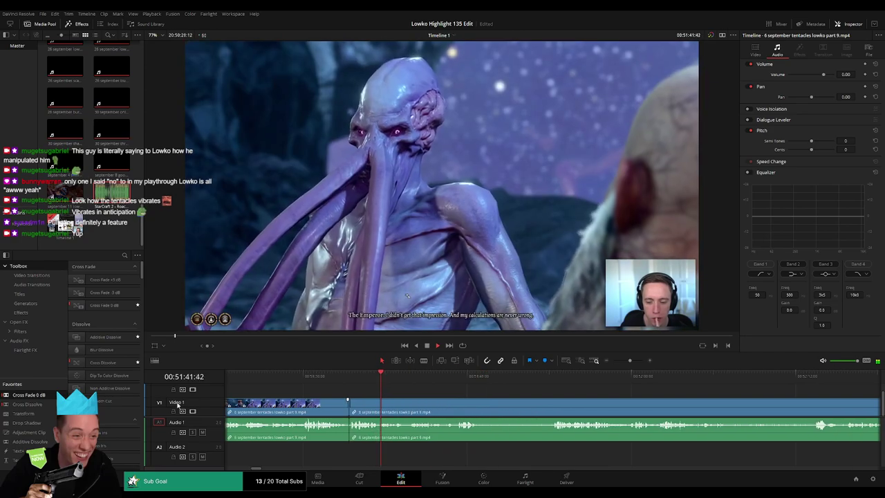
key(space)
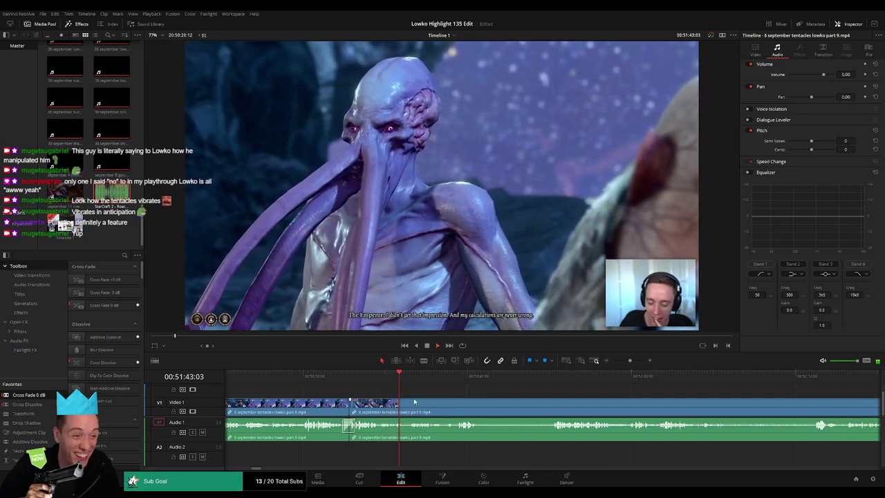
- Review the Emperor romance scene in the tentacles clip from about 51:43 to 53:32 for dull stretches
drag(419, 384, 346, 396)
key(space)
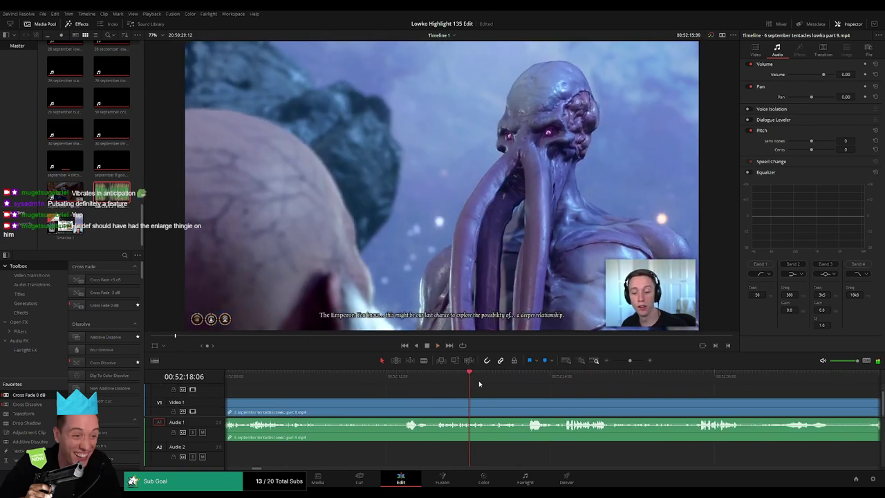
click(561, 376)
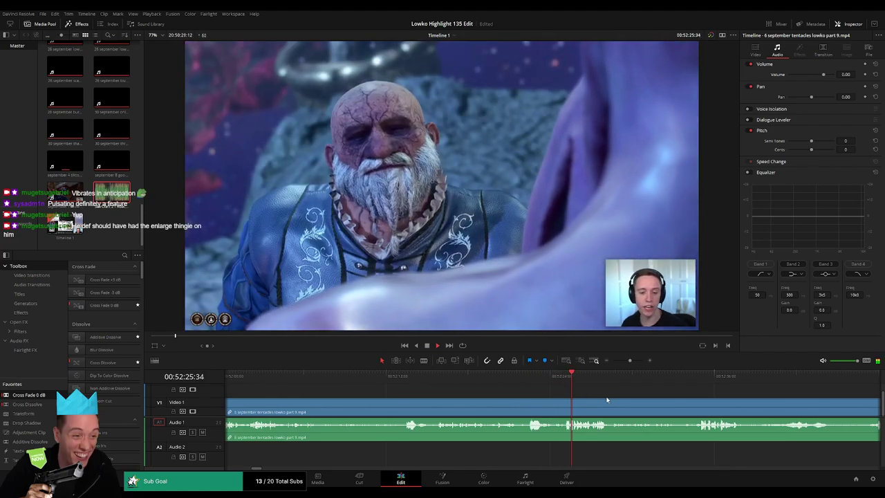
drag(619, 398, 423, 394)
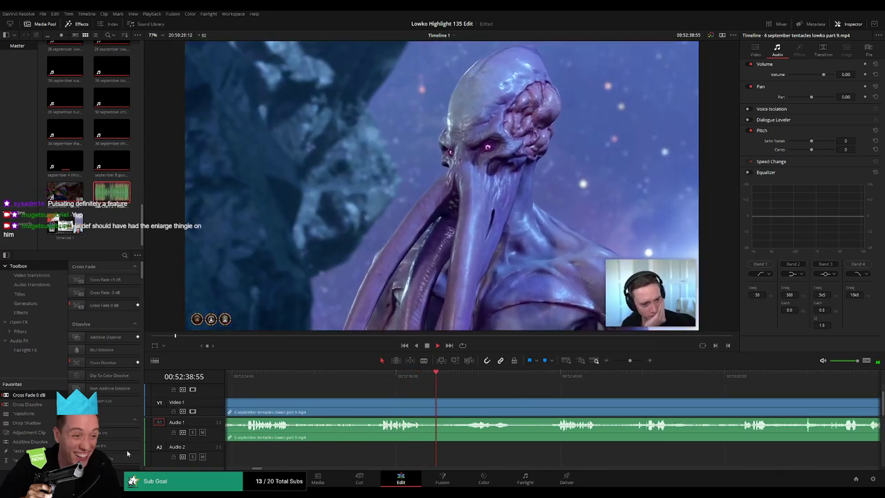
click(474, 381)
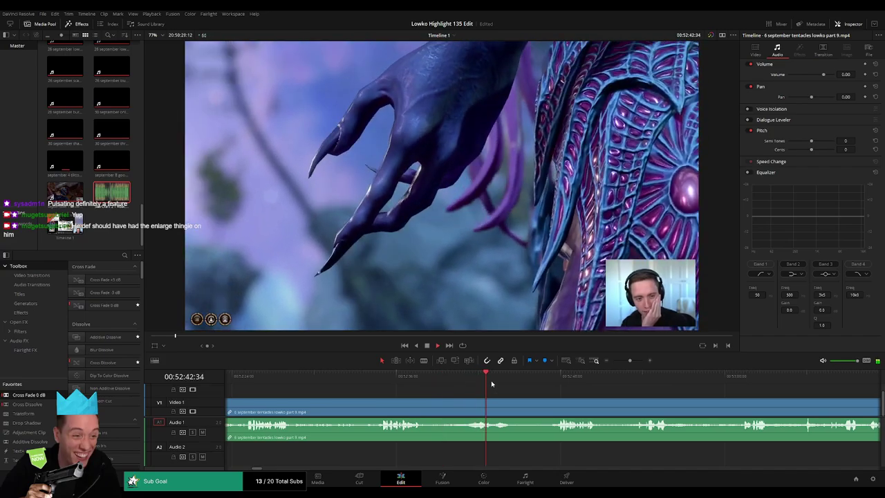
click(556, 376)
drag(648, 400, 446, 394)
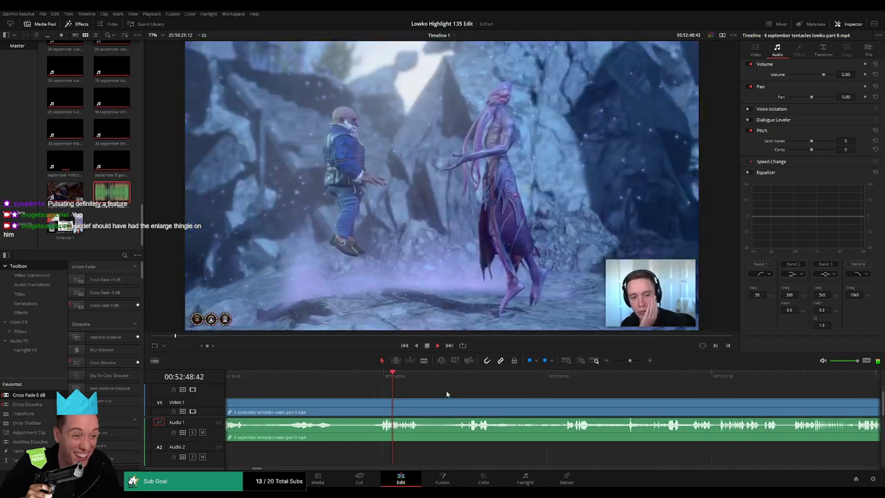
click(442, 376)
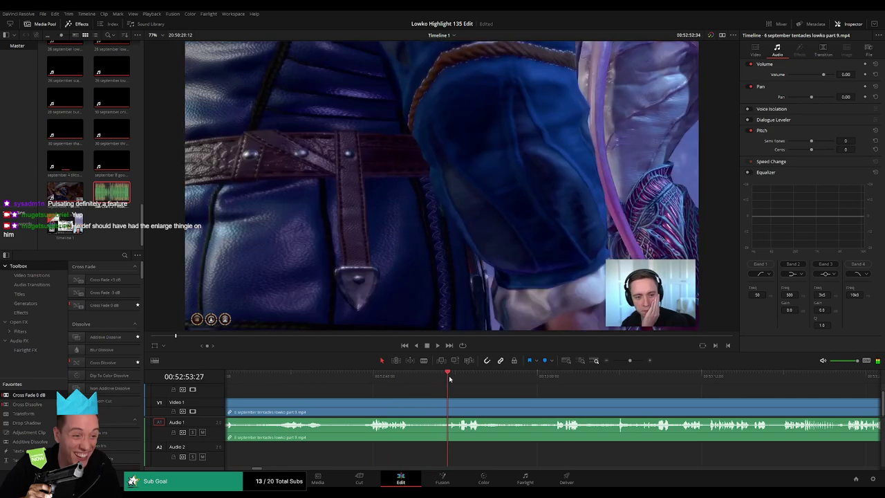
click(529, 377)
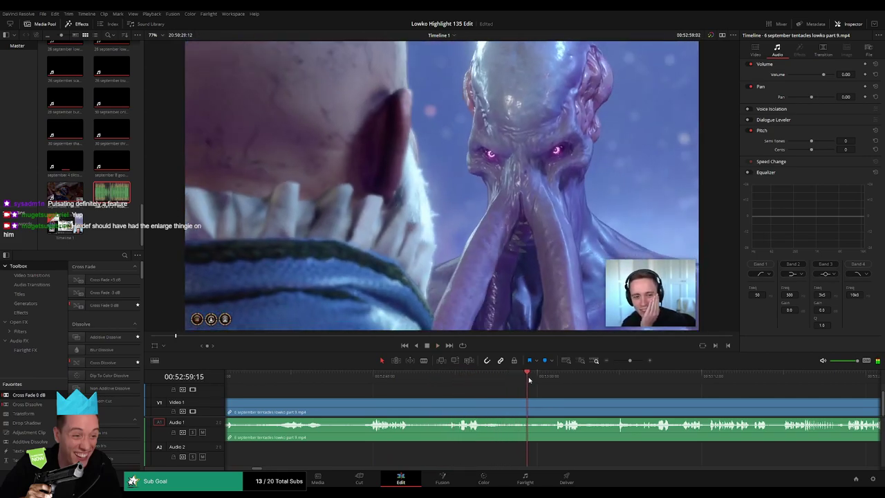
click(556, 377)
scroll(428, 390, down, 3)
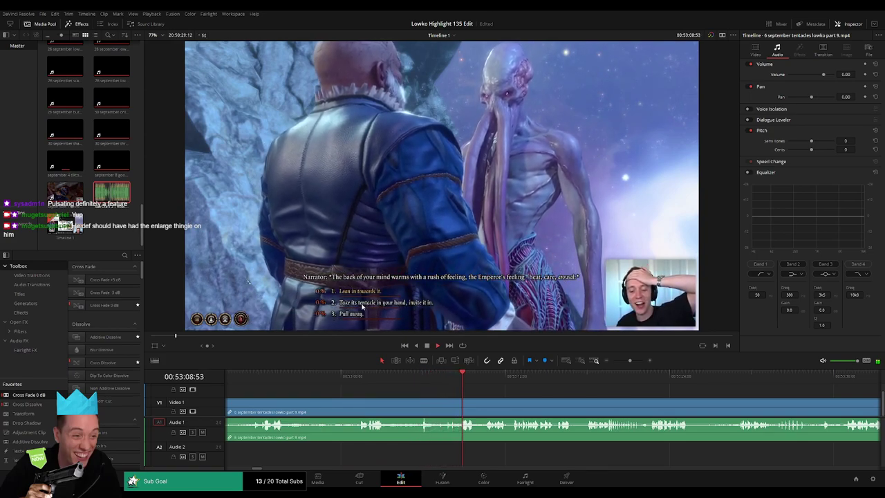
scroll(495, 392, down, 2)
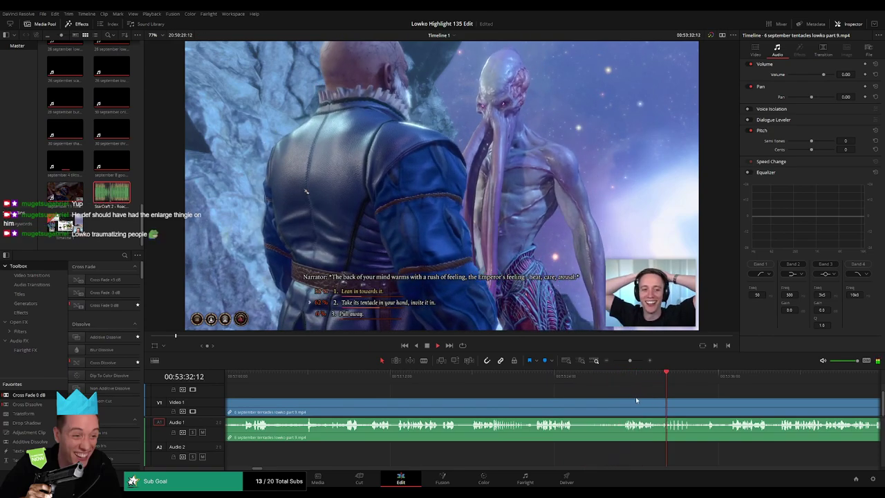
- Cut out the section from about 53:25 to 53:29, close the gap and cross-fade the audio across the join
key(b)
click(574, 407)
click(621, 405)
click(613, 408)
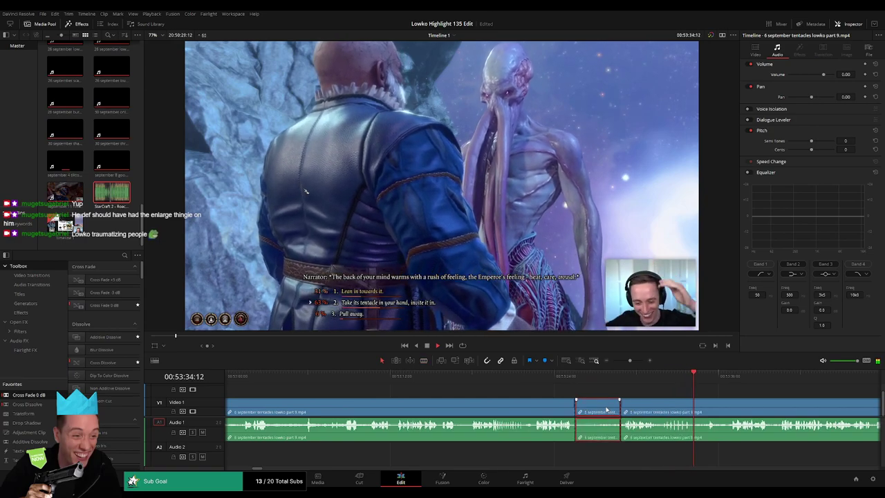
key(Delete)
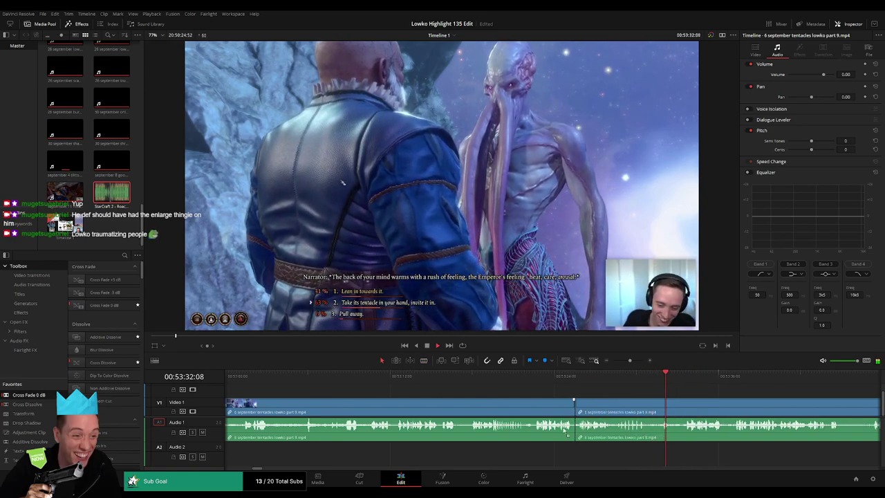
drag(564, 431, 573, 428)
- Review the tentacle-choice scene from about 53:34 to 53:55 for further footage to trim
scroll(494, 397, right, 5)
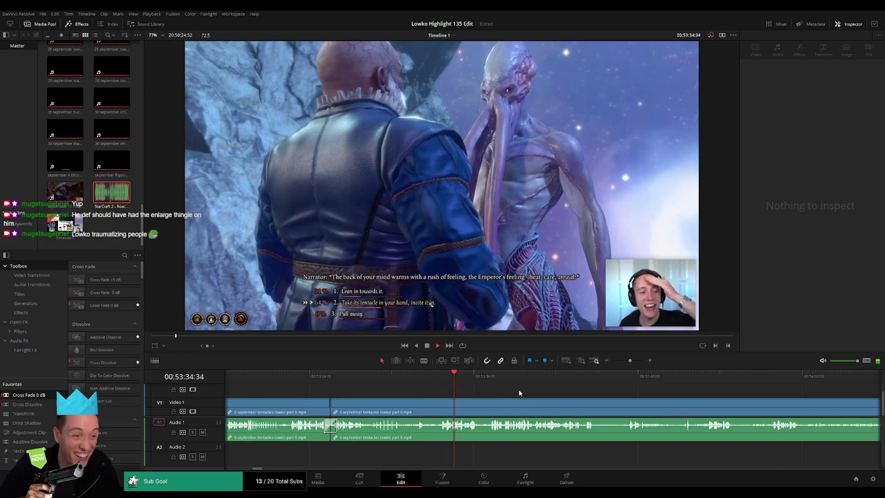
mouse_move(628, 361)
mouse_down()
mouse_move(610, 362)
mouse_move(629, 361)
mouse_up()
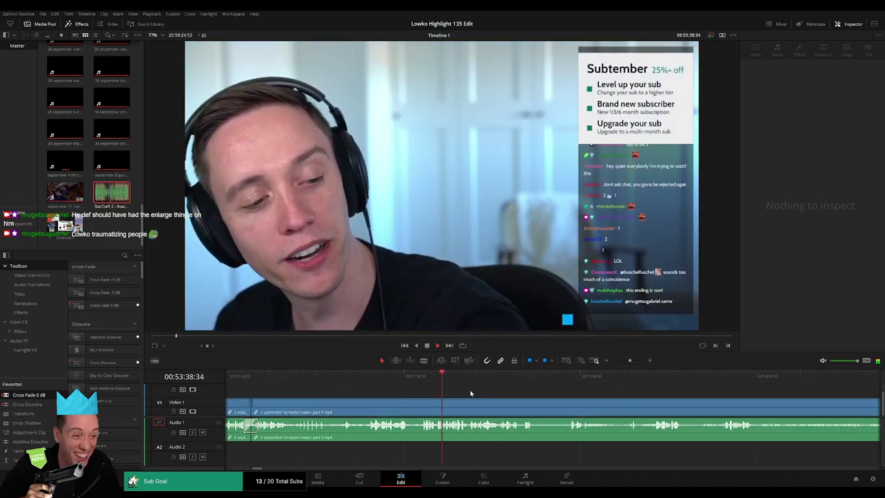
scroll(470, 392, right, 1)
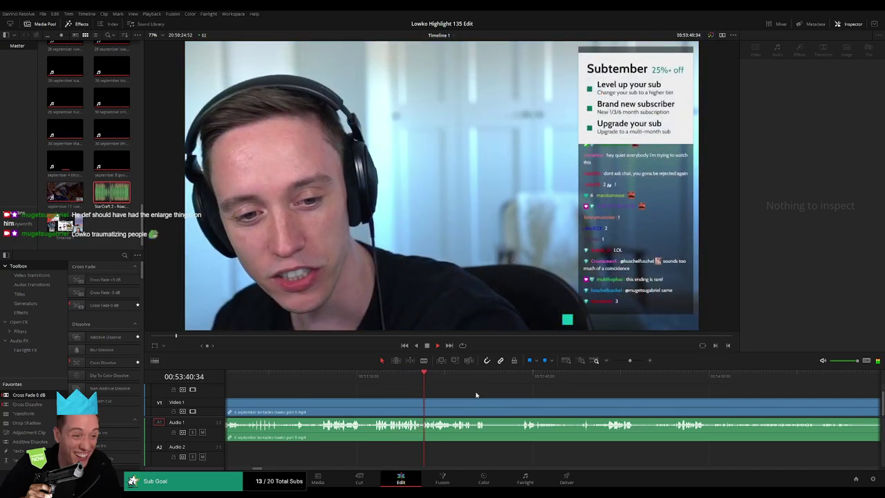
scroll(456, 394, right, 2)
click(350, 381)
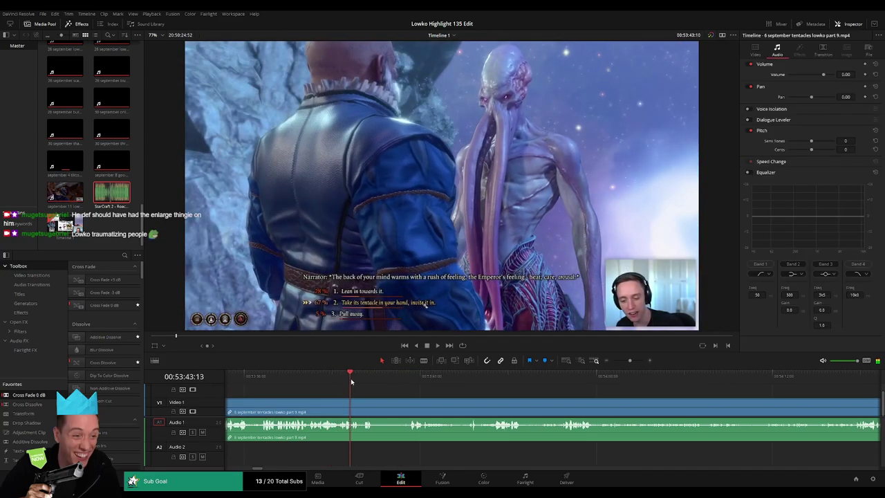
click(409, 382)
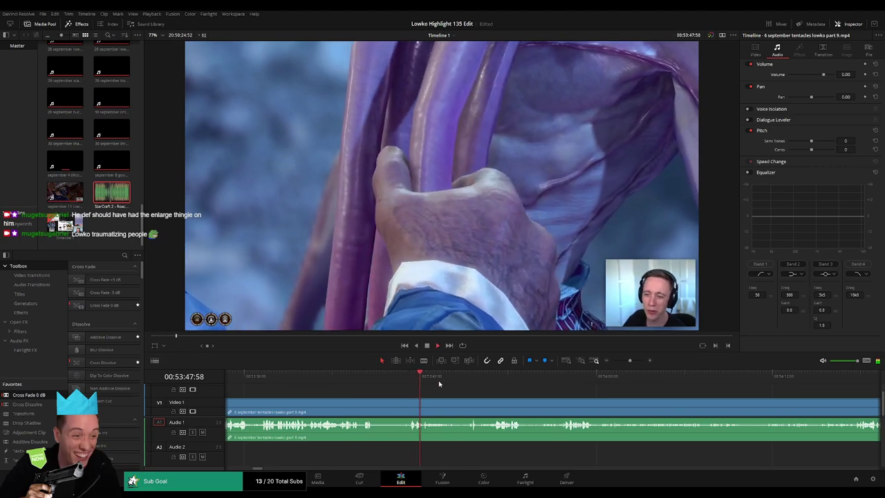
click(468, 384)
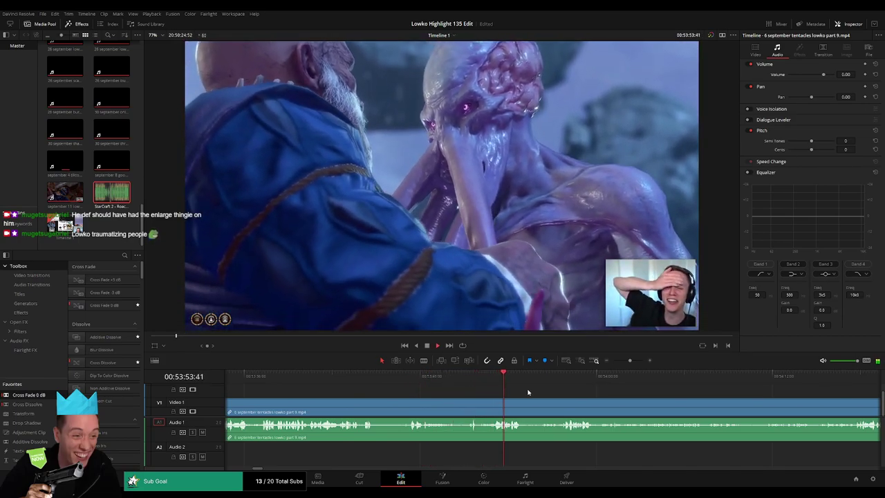
drag(548, 392, 434, 394)
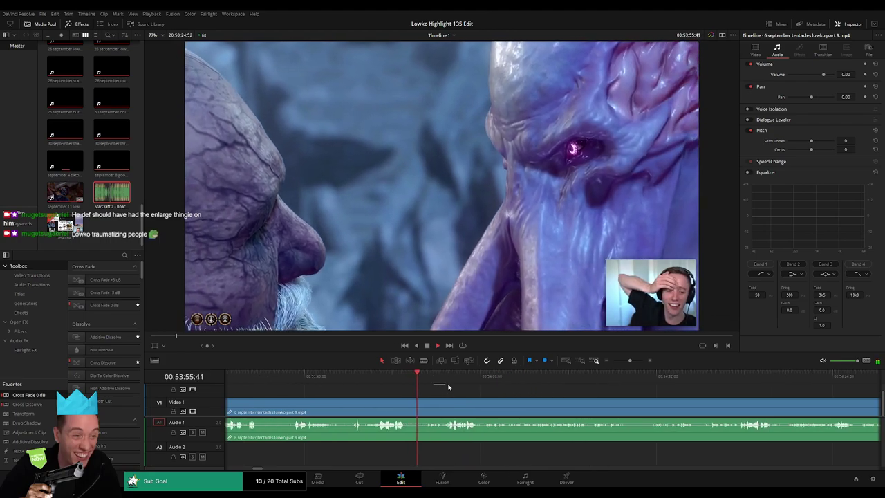
- Review the kiss-the-tentacle scene in the tentacles clip from about 53:55 to 54:58 for dull stretches
click(448, 385)
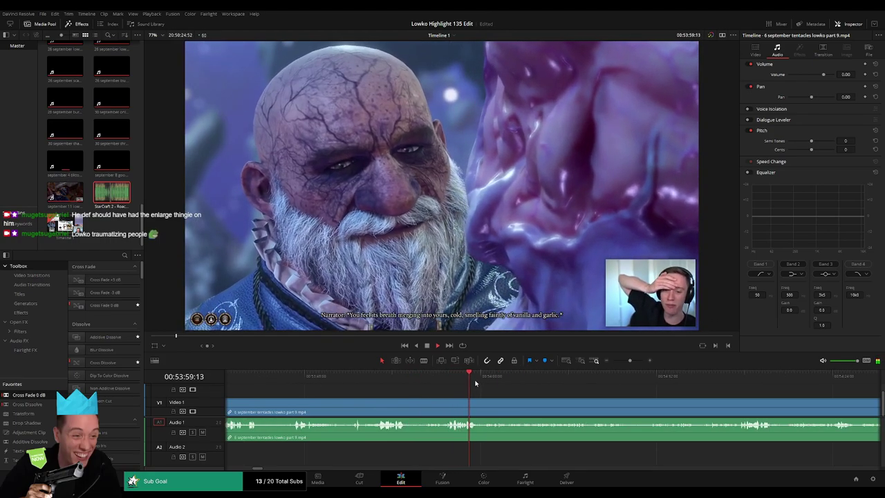
mouse_move(473, 382)
mouse_down()
mouse_move(596, 387)
mouse_move(425, 388)
mouse_move(465, 382)
mouse_up()
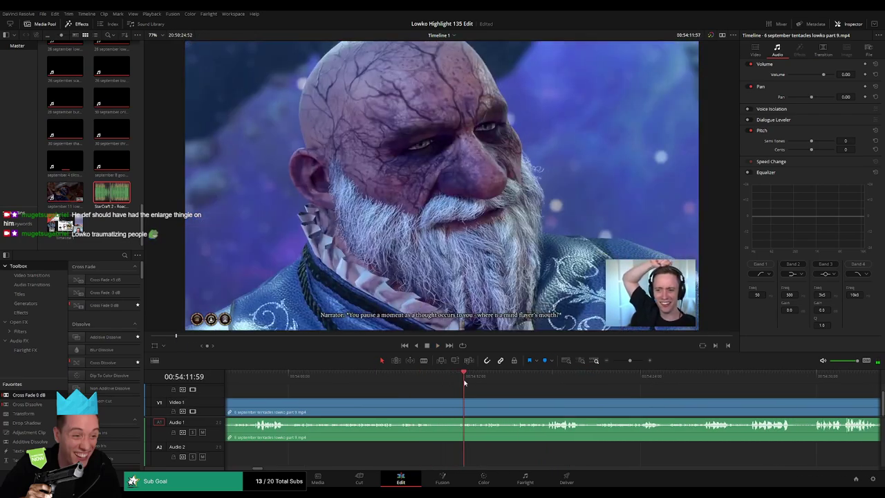
drag(536, 394, 420, 385)
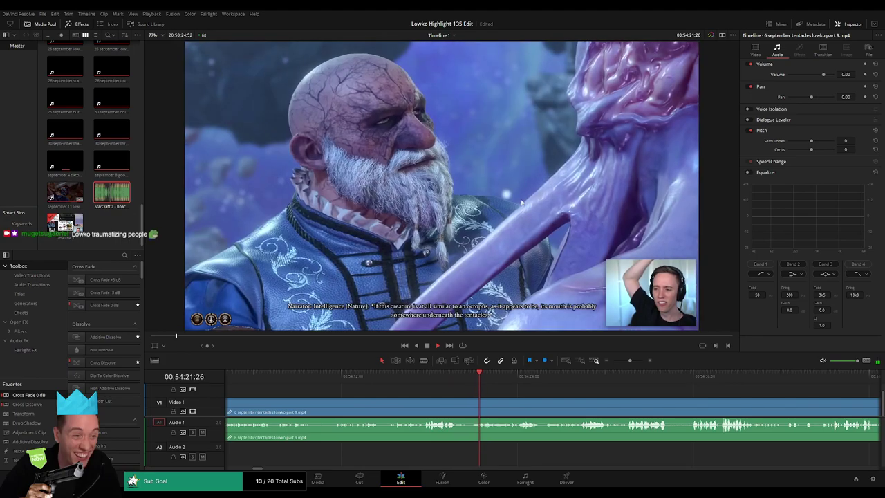
drag(496, 389, 516, 387)
drag(572, 401, 435, 399)
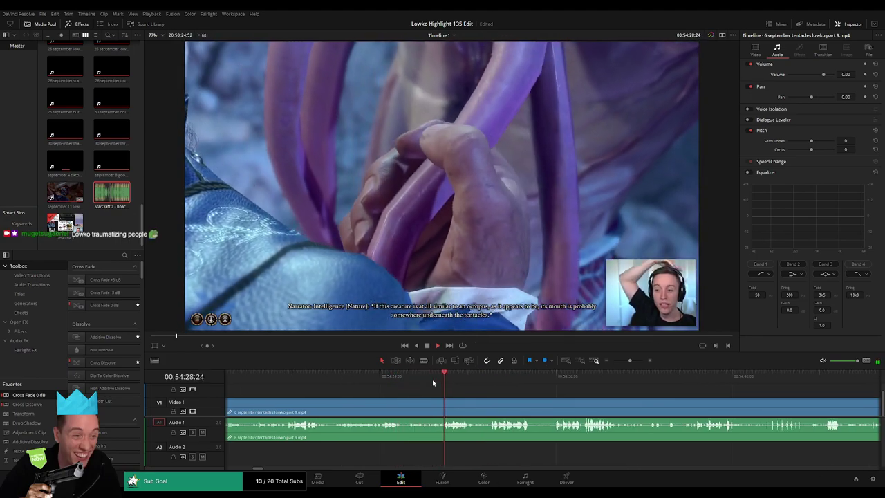
click(489, 382)
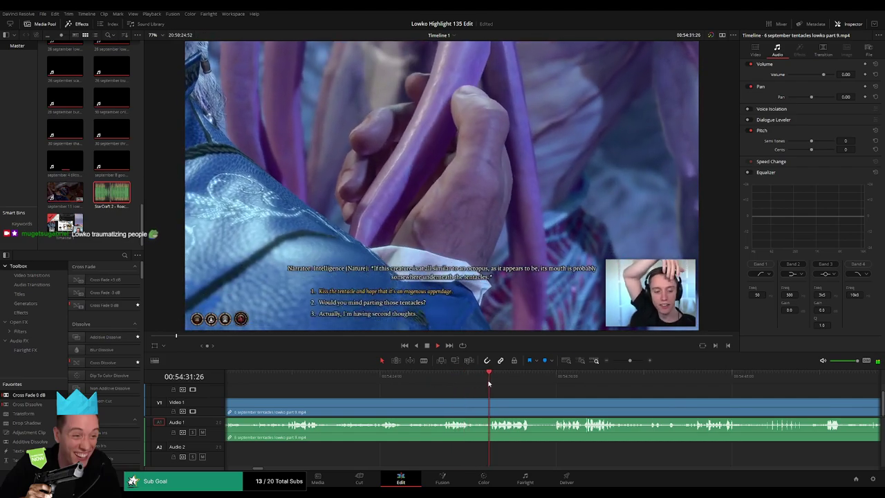
scroll(388, 391, down, 3)
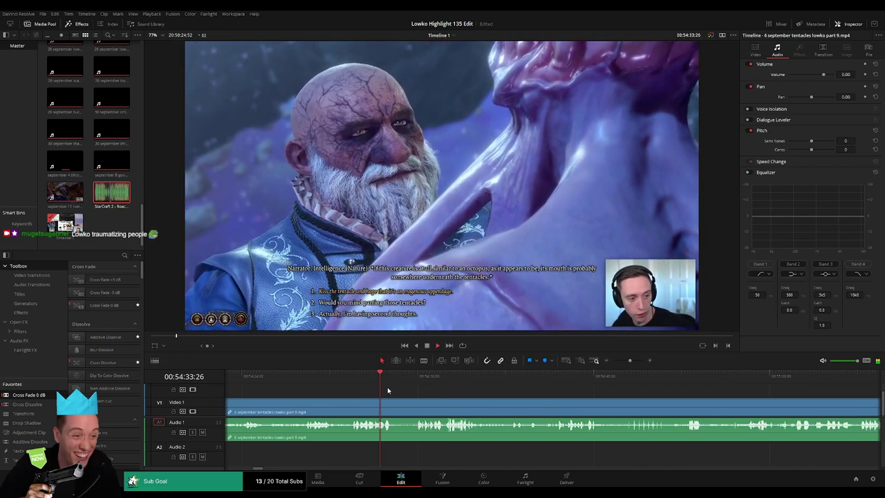
click(406, 375)
drag(517, 403, 366, 396)
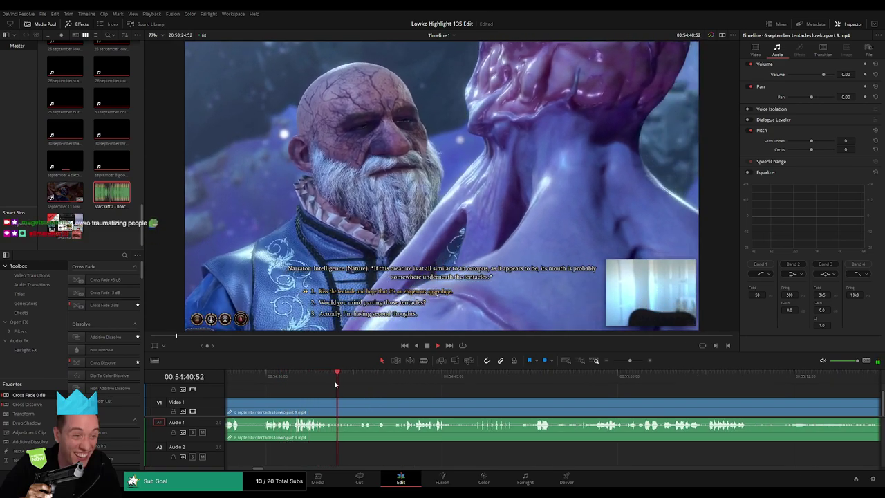
drag(336, 384, 397, 379)
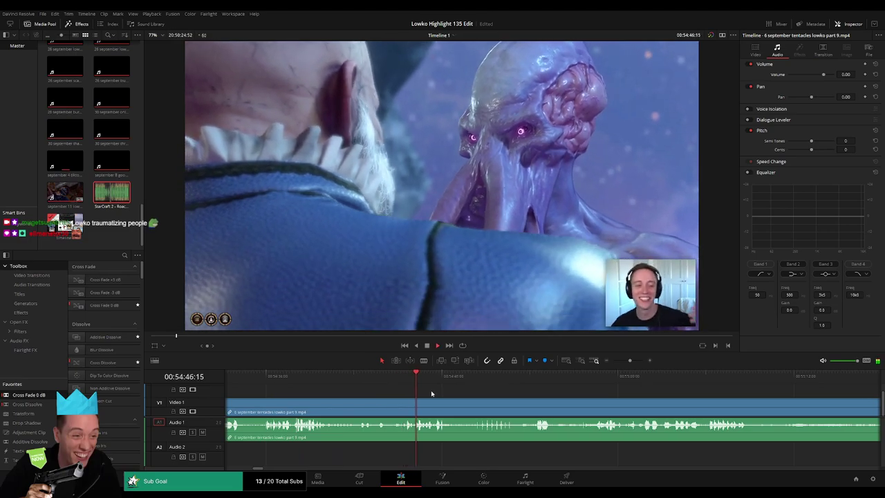
click(471, 380)
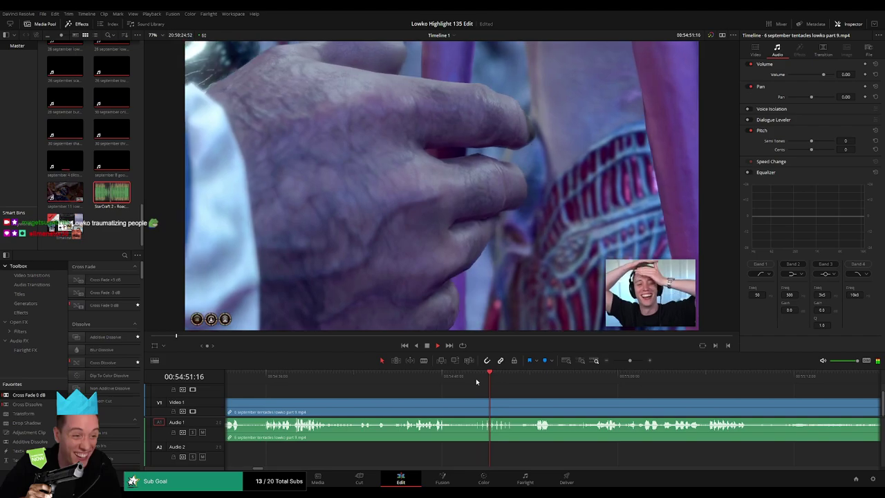
click(538, 391)
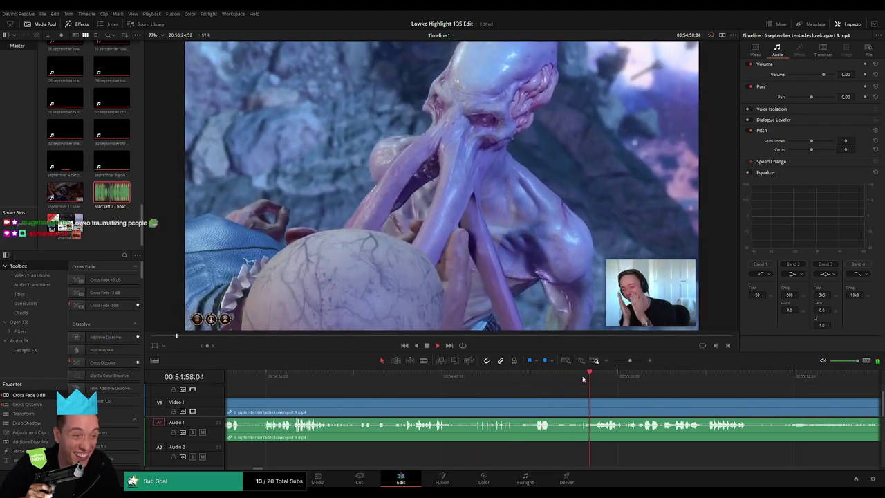
- Review the rest of the intimate scene and the streamer's full-screen reactions from about 54:58 to 56:57 for footage to trim
drag(650, 392, 424, 383)
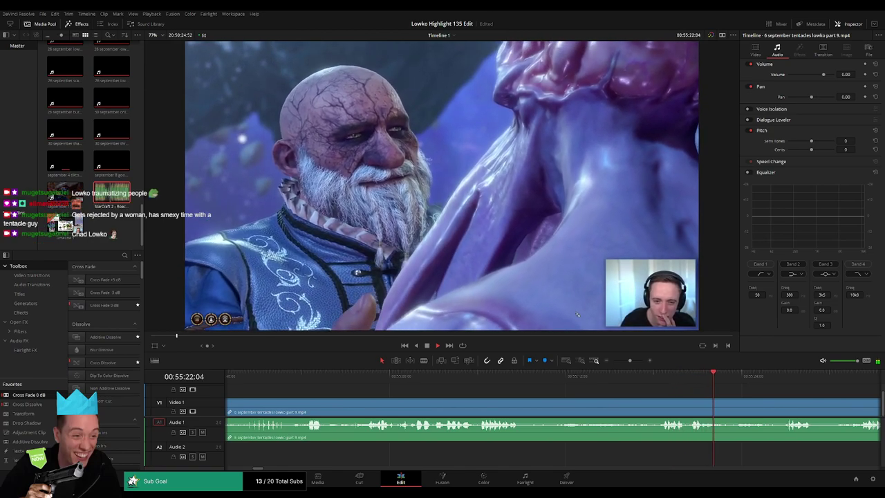
drag(763, 376, 782, 377)
drag(853, 402, 572, 384)
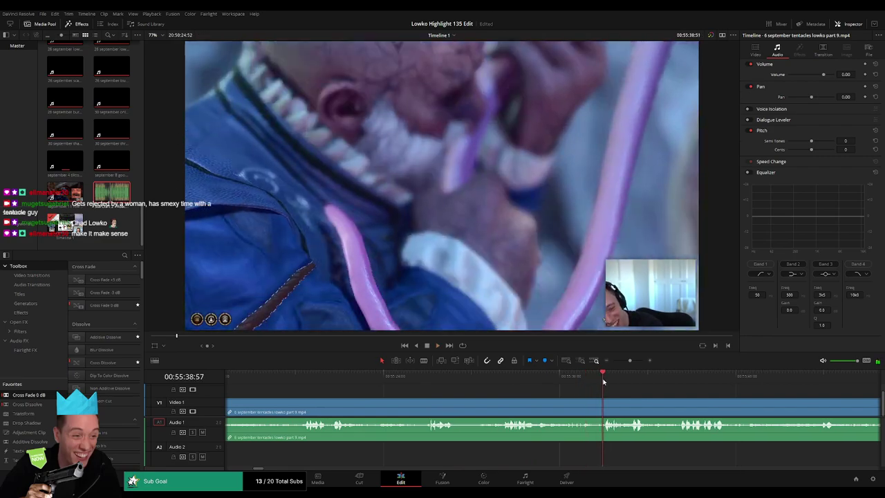
drag(644, 405, 535, 383)
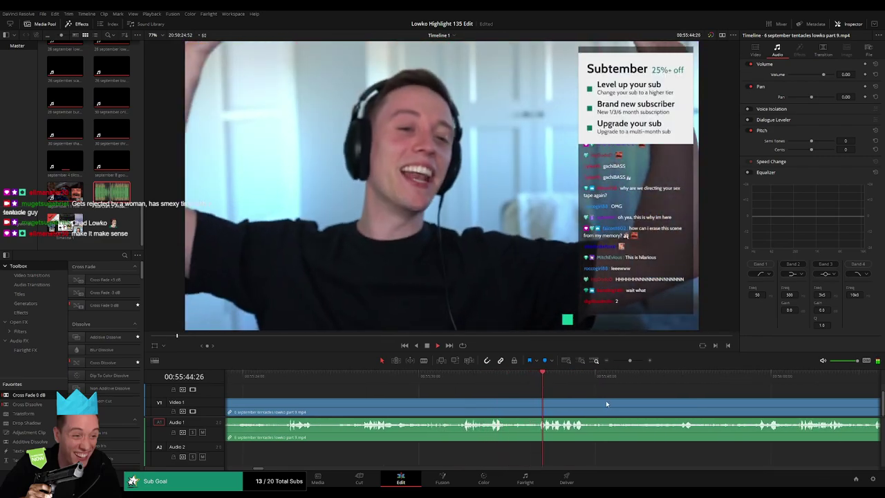
drag(606, 401, 446, 394)
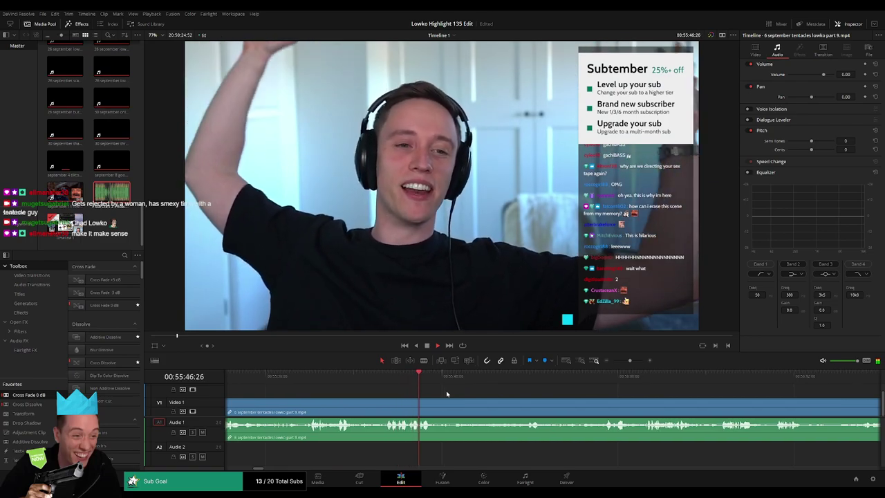
scroll(416, 398, right, 2)
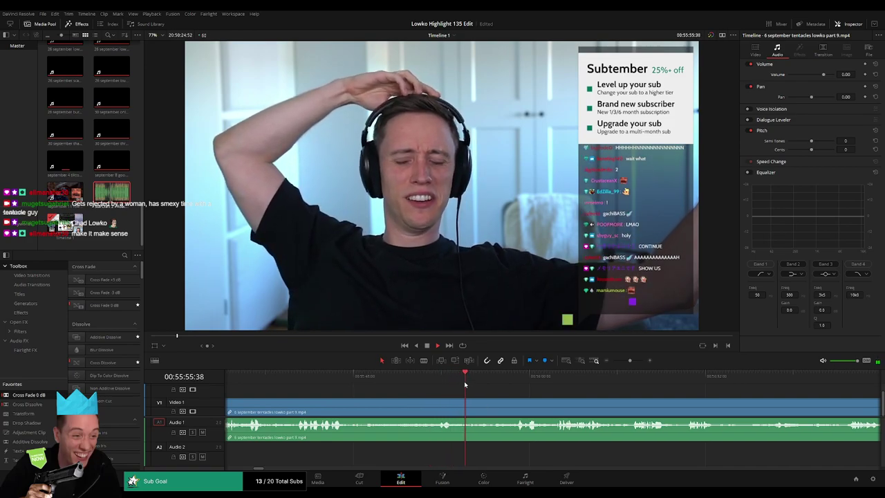
scroll(450, 397, right, 3)
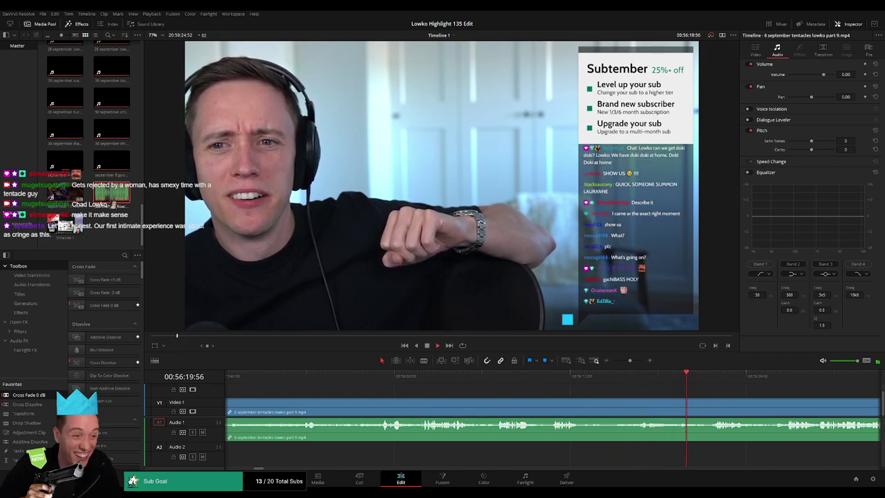
click(722, 377)
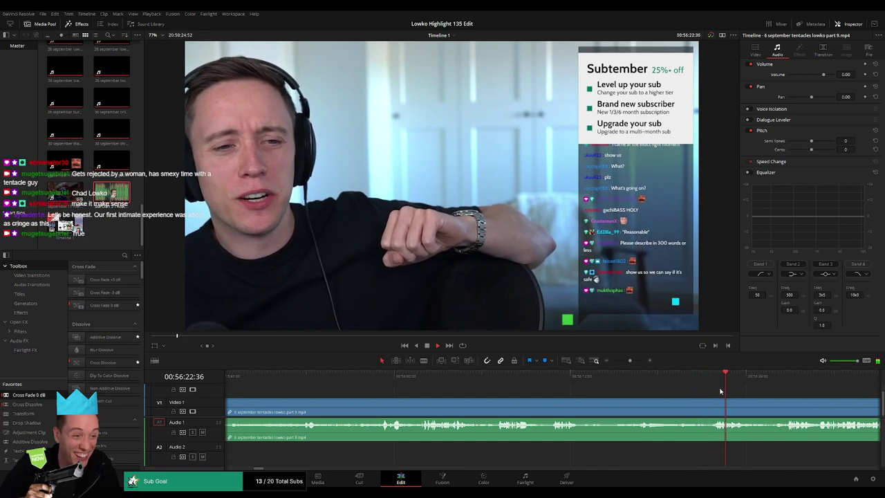
drag(675, 405, 383, 408)
click(478, 379)
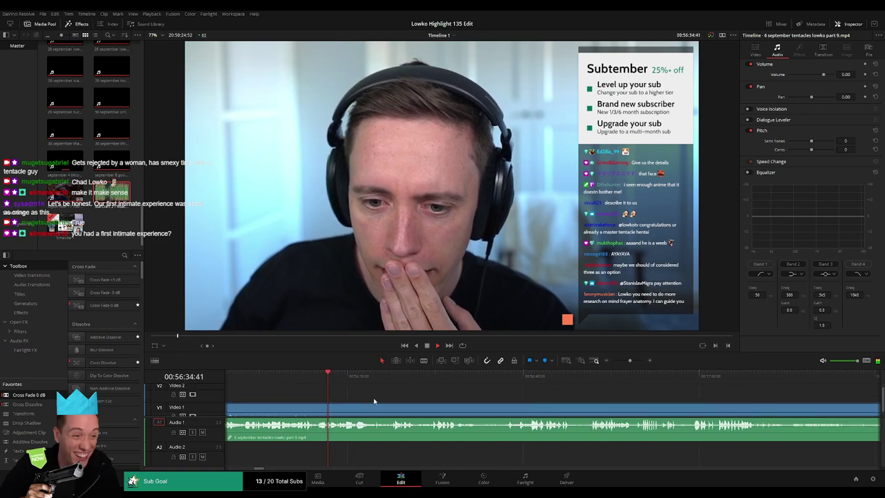
mouse_move(344, 398)
mouse_down()
mouse_move(346, 412)
mouse_move(350, 385)
mouse_up()
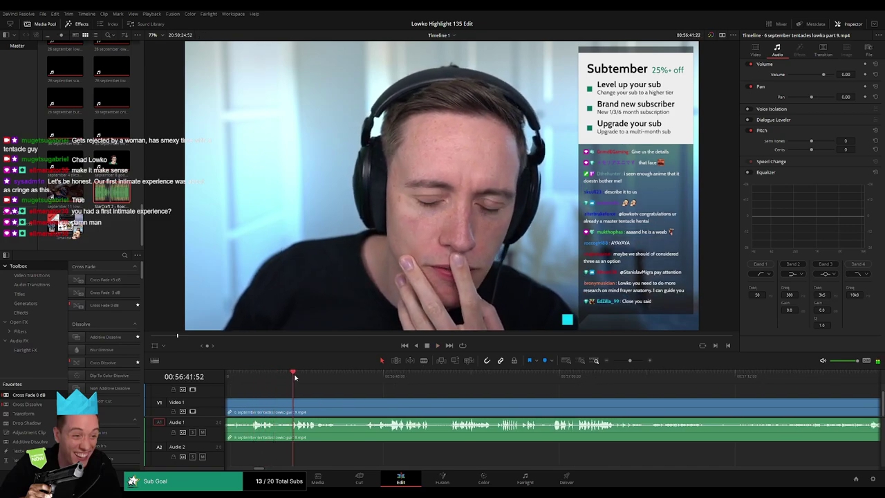
click(336, 375)
click(369, 374)
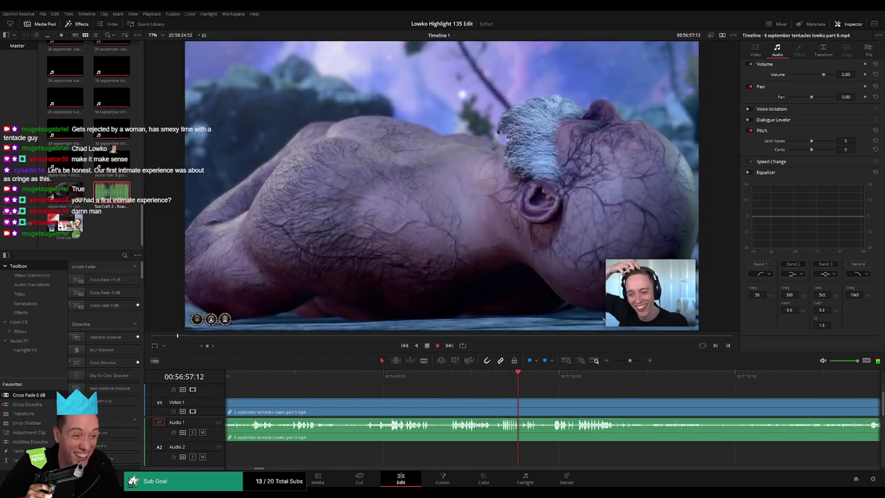
- Review the Emperor's scene lying on the rocks and the streamer's reactions from about 56:57 to 58:09 for pauses
scroll(521, 389, right, 3)
click(385, 381)
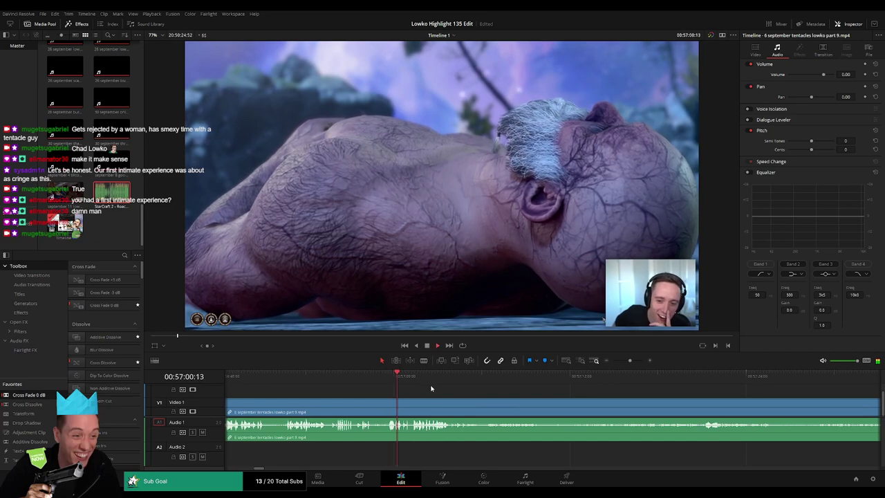
drag(436, 387, 503, 385)
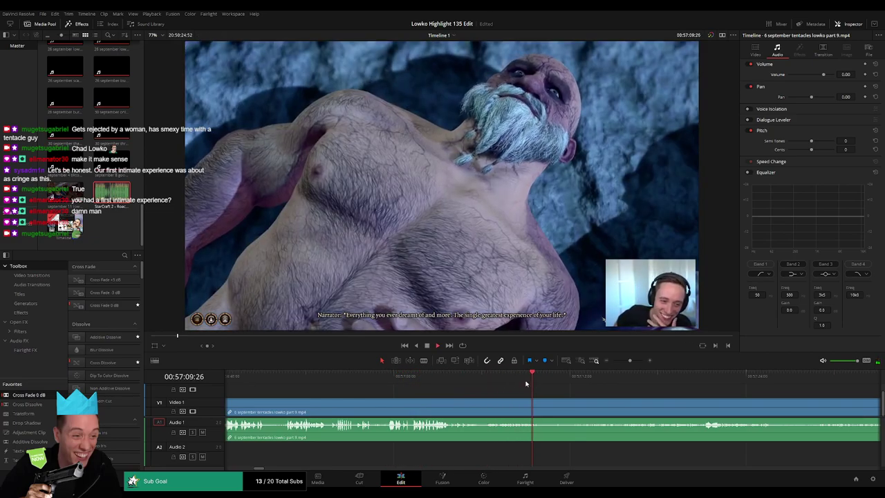
drag(576, 380, 668, 384)
drag(725, 407, 454, 385)
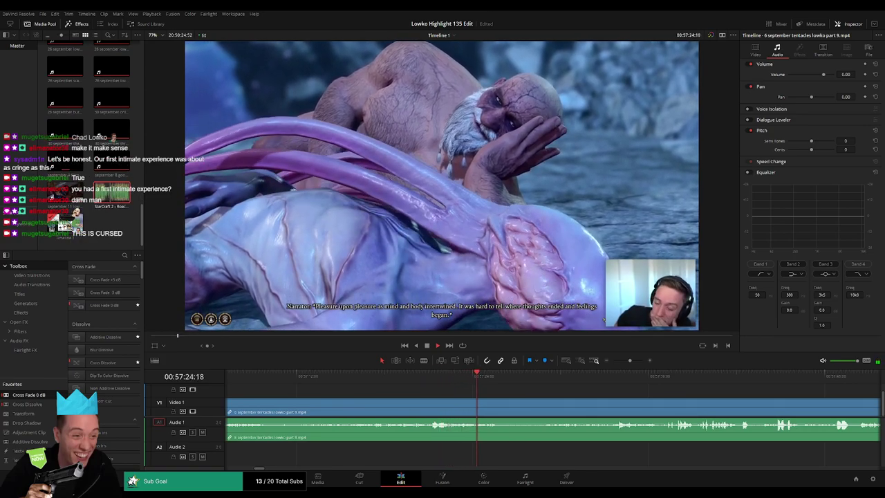
click(577, 380)
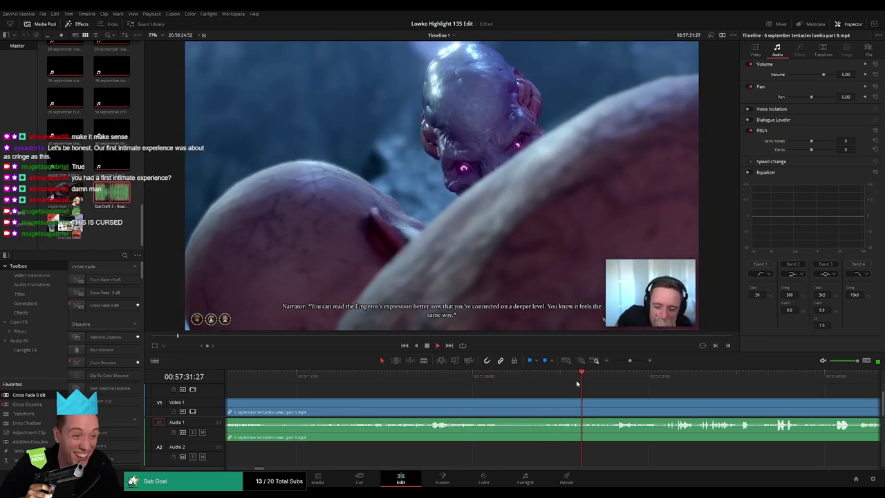
click(619, 382)
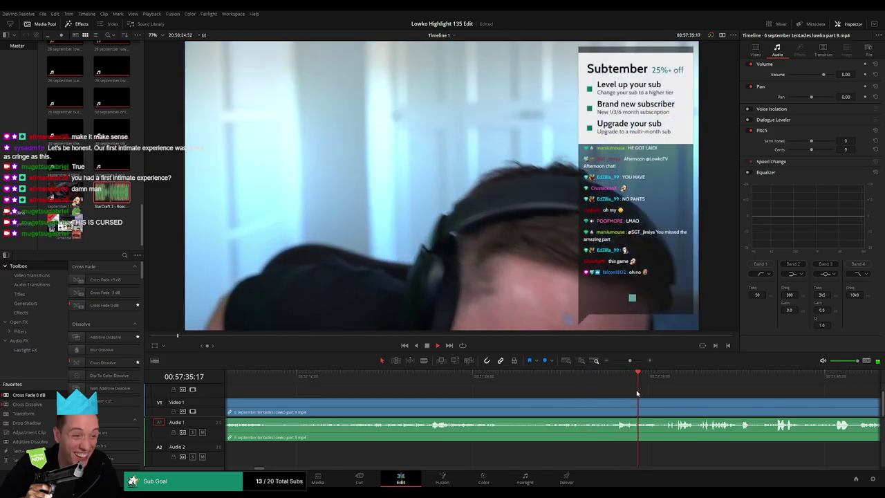
click(609, 382)
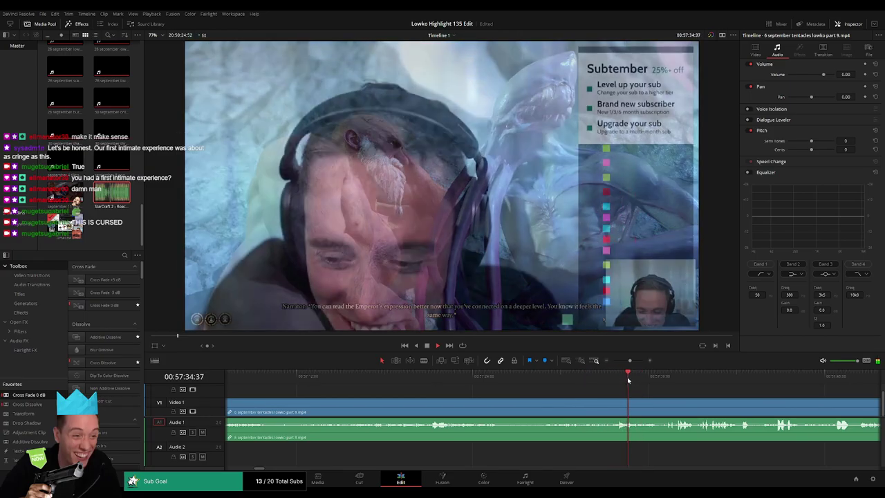
click(669, 380)
scroll(599, 396, right, 10)
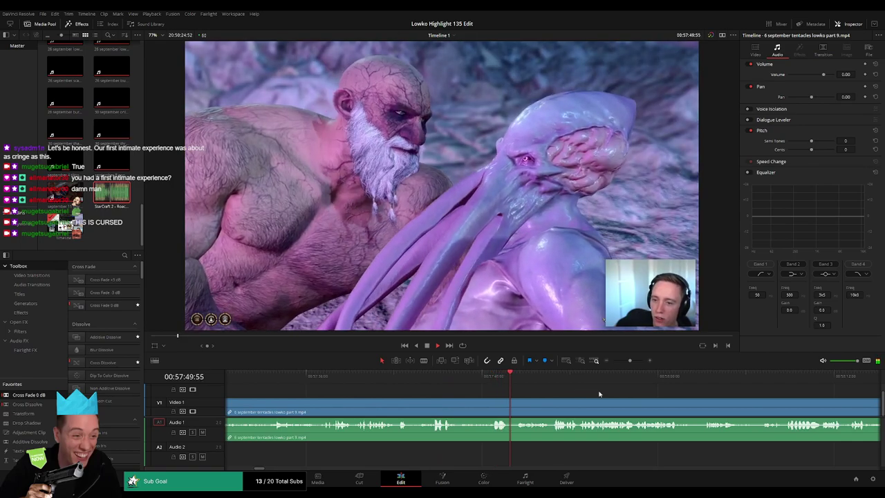
drag(600, 393, 464, 385)
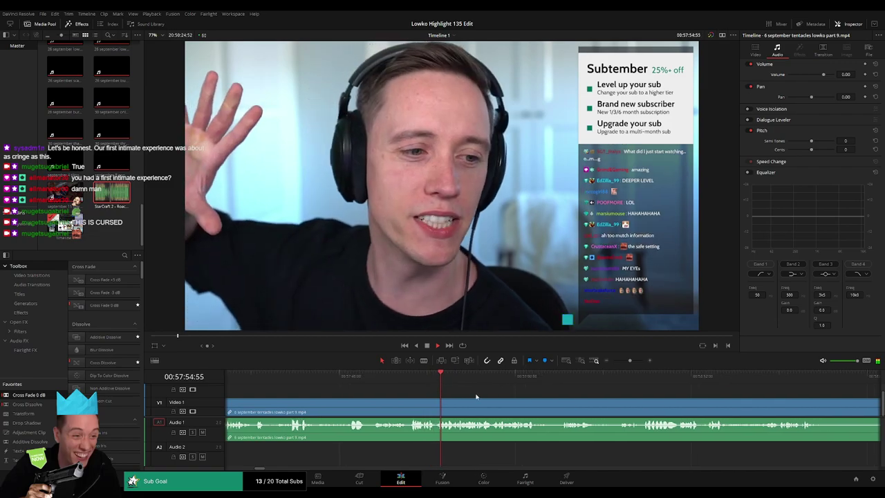
scroll(474, 390, right, 2)
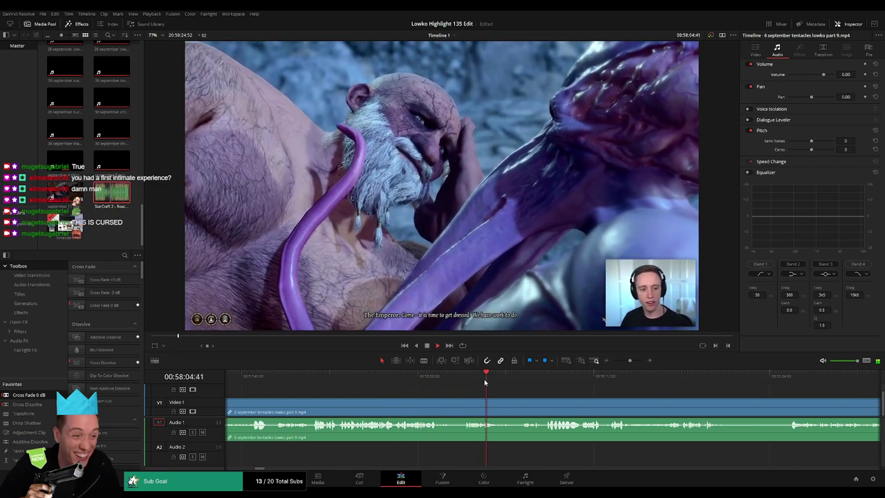
click(524, 380)
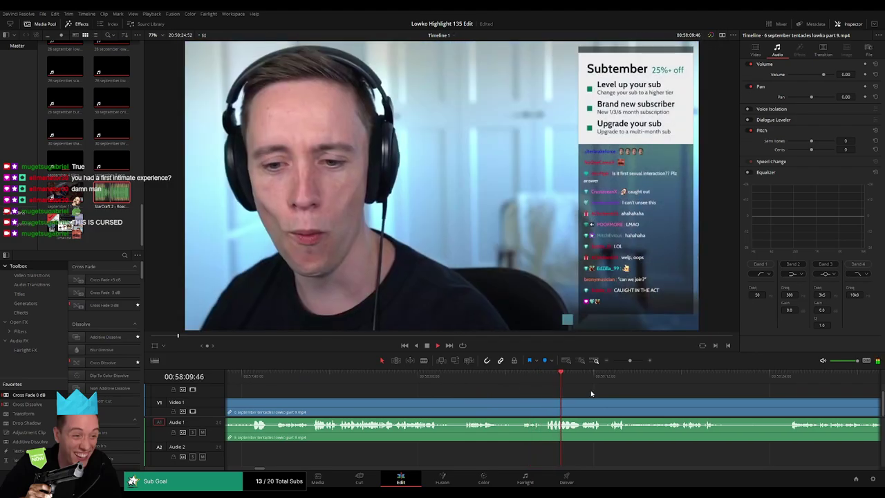
- Cut out the quiet section from about 58:21 to 58:25, close the gap and cross-fade the audio across the join
drag(621, 395, 412, 396)
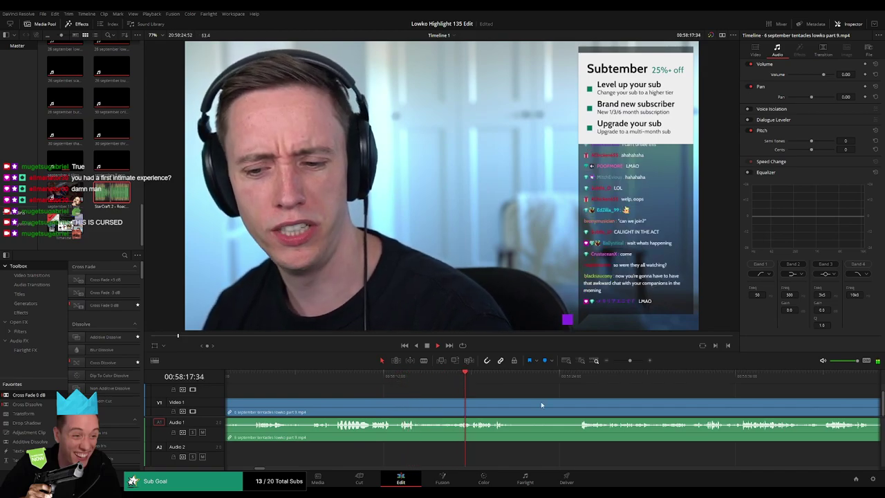
scroll(411, 396, right, 2)
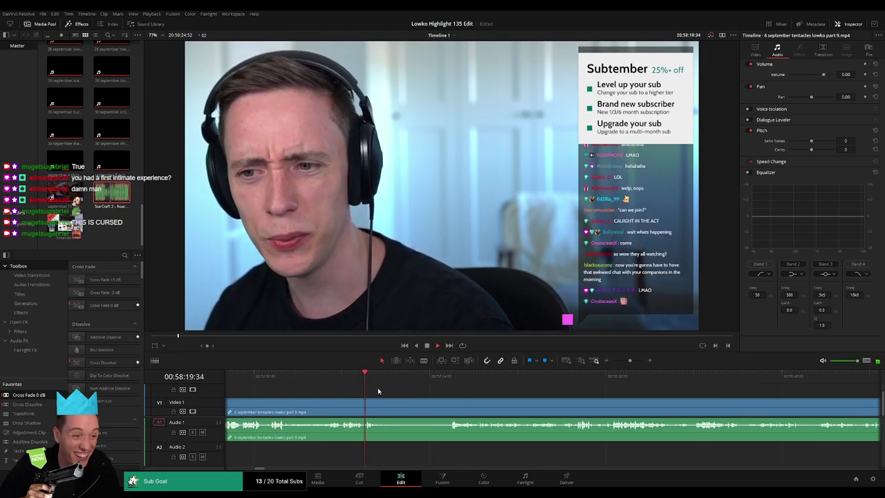
key(shift+Right)
key(shift+Right)
key(b)
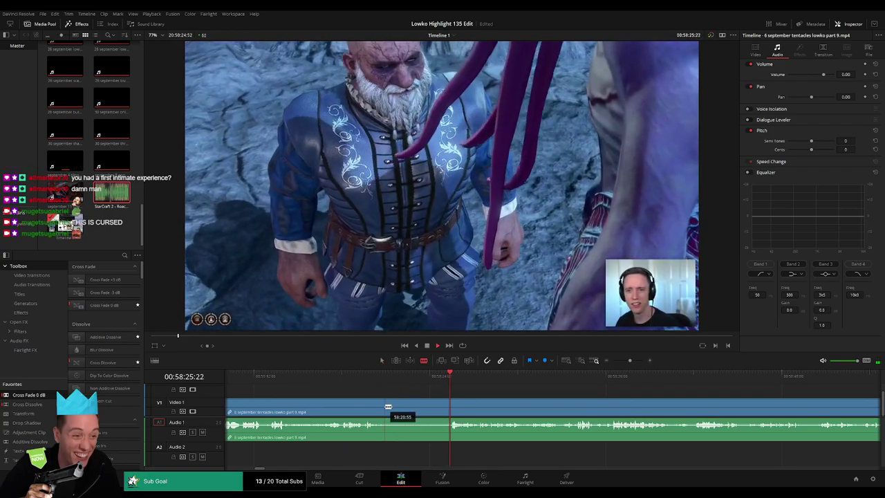
click(384, 404)
click(452, 403)
key(a)
click(442, 408)
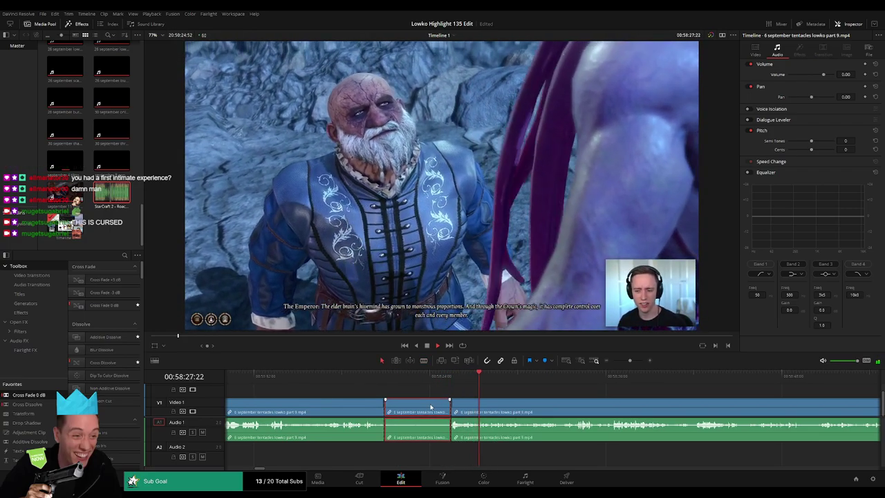
key(Delete)
drag(388, 437, 388, 435)
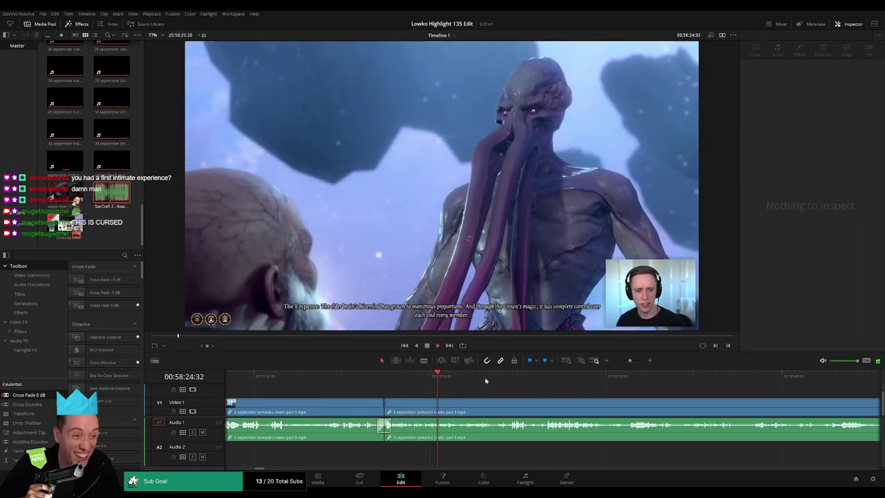
- Review the rest of the Emperor's dialogue in the tentacles clip from about 58:24 to 59:10 for footage to trim
click(512, 377)
scroll(434, 393, right, 3)
click(359, 379)
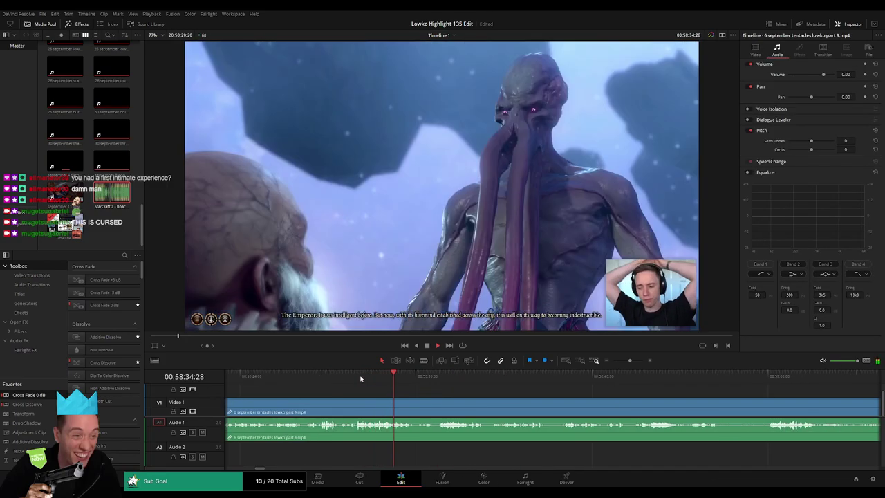
click(448, 379)
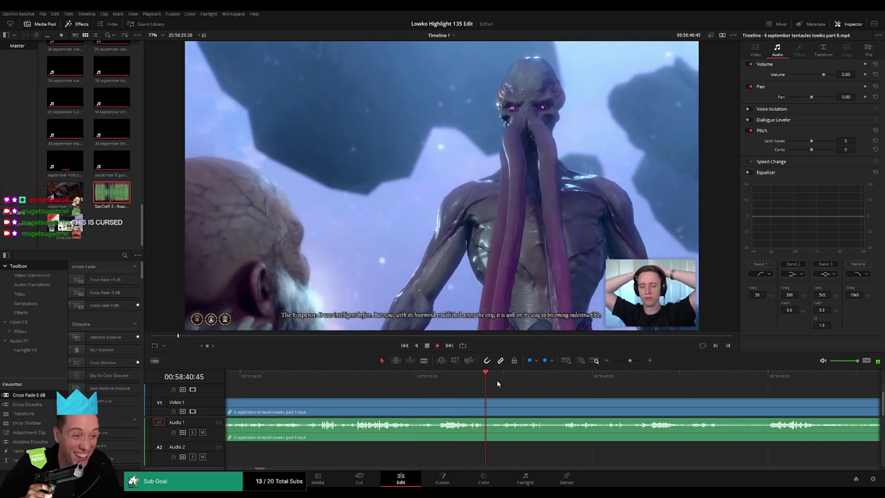
click(522, 380)
click(606, 382)
click(644, 382)
- Cut out the courtyard walking footage from about 59:04 to 59:11, close the gap and cross-fade the audio across the join
drag(692, 398, 477, 395)
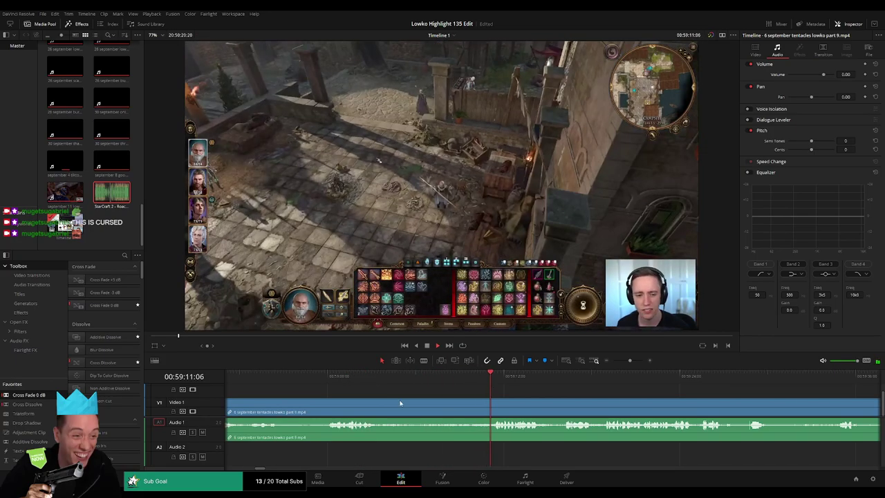
key(b)
click(386, 406)
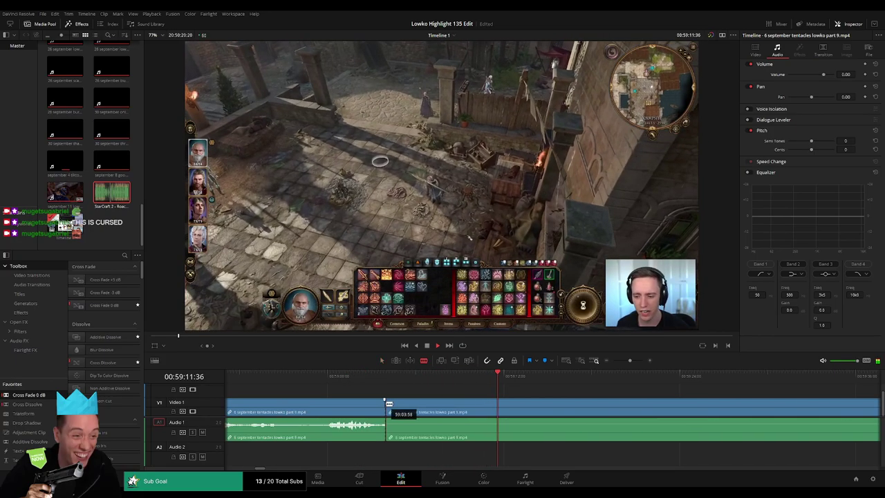
click(493, 401)
key(a)
click(475, 407)
key(Delete)
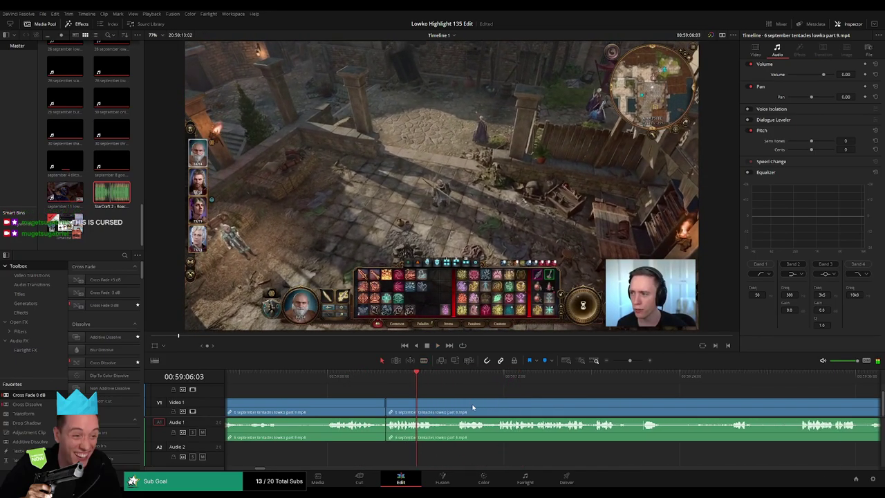
drag(394, 434, 387, 432)
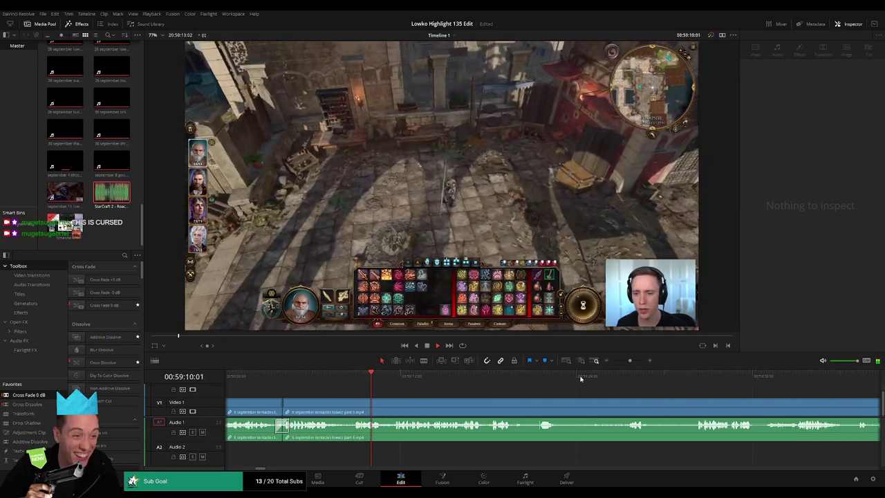
- Cut out the game's settings menu section from about 59:20 to 59:32, close the gap and cross-fade the audio across the join
mouse_move(629, 360)
mouse_down()
mouse_move(608, 361)
mouse_move(629, 364)
mouse_up()
drag(622, 408, 413, 402)
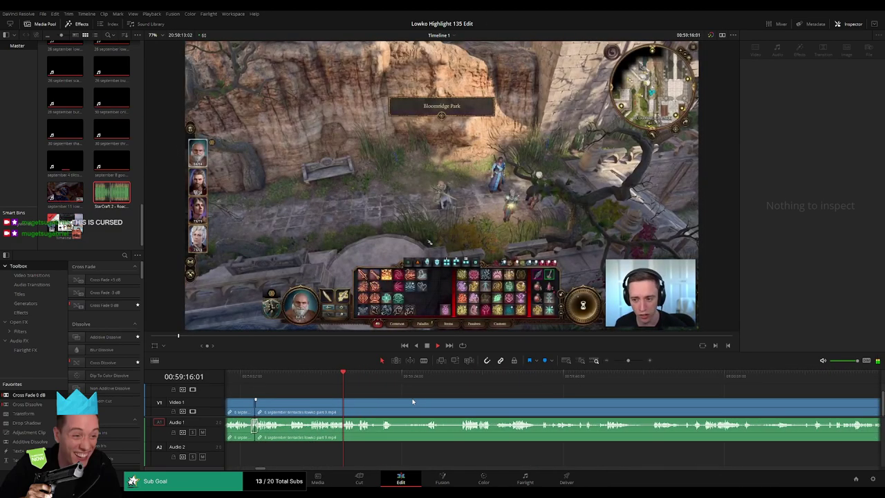
click(360, 376)
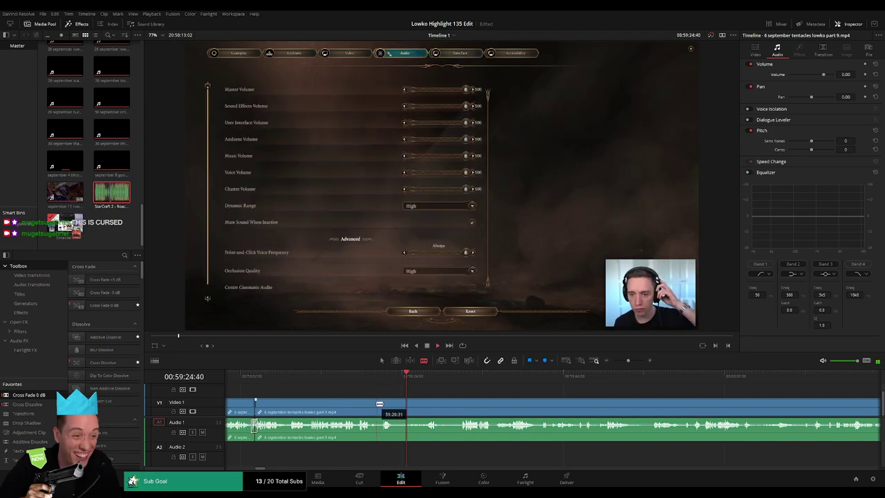
click(379, 404)
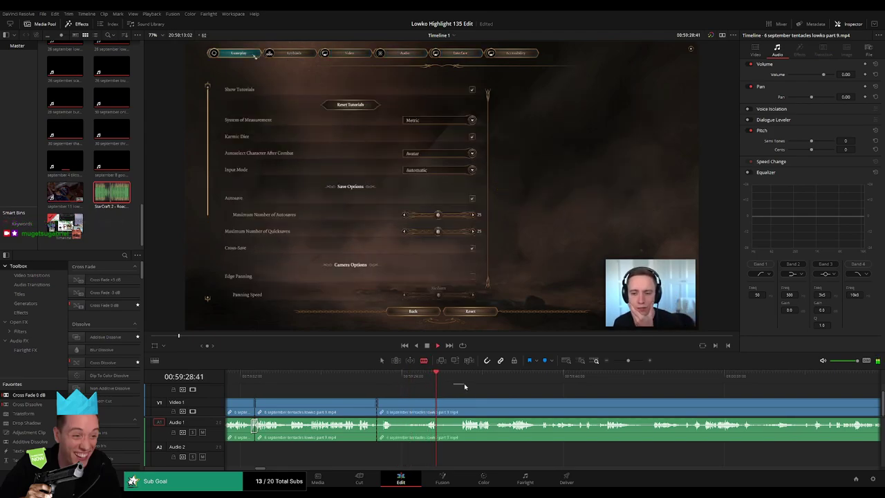
click(461, 404)
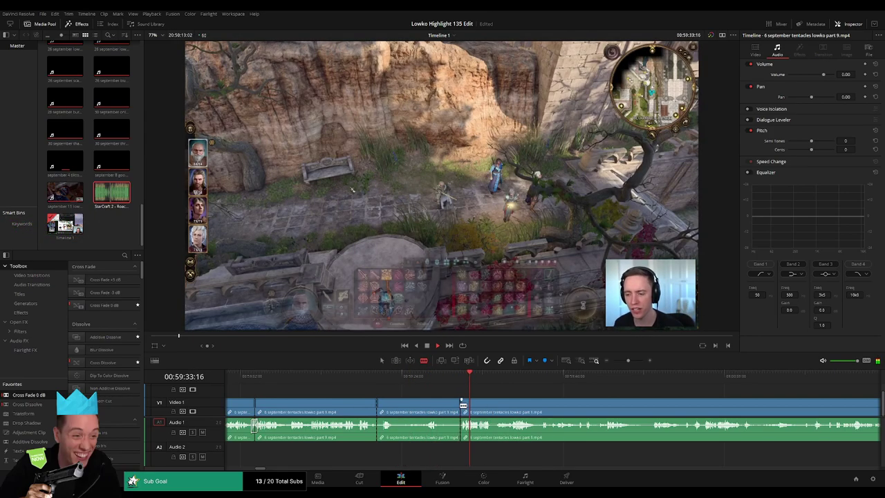
key(a)
click(448, 410)
key(BackSpace)
click(447, 411)
key(Delete)
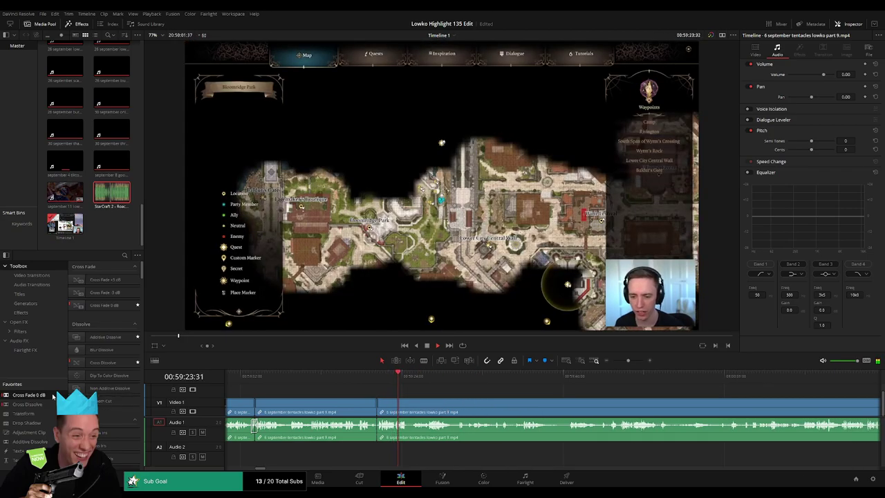
drag(384, 436, 378, 433)
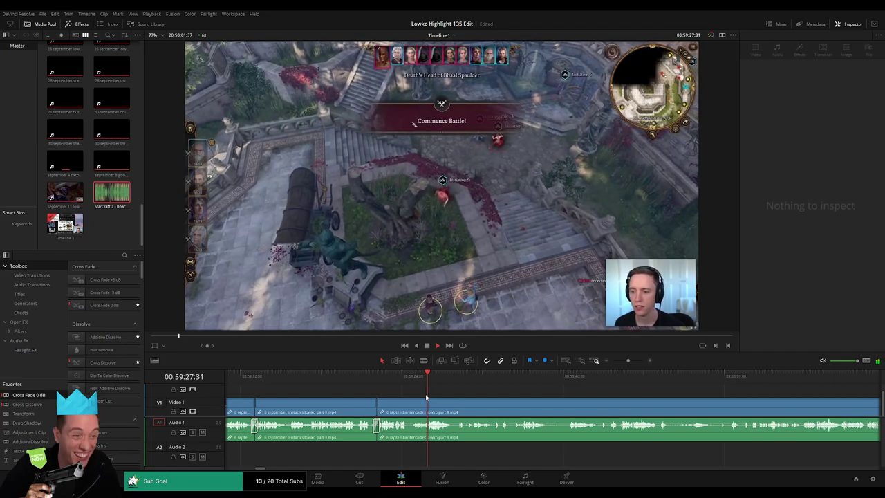
- Split the tentacles clip at about 59:31, after the start of the battle, and delete the remainder up to the next clip, closing the gap
drag(485, 410, 374, 409)
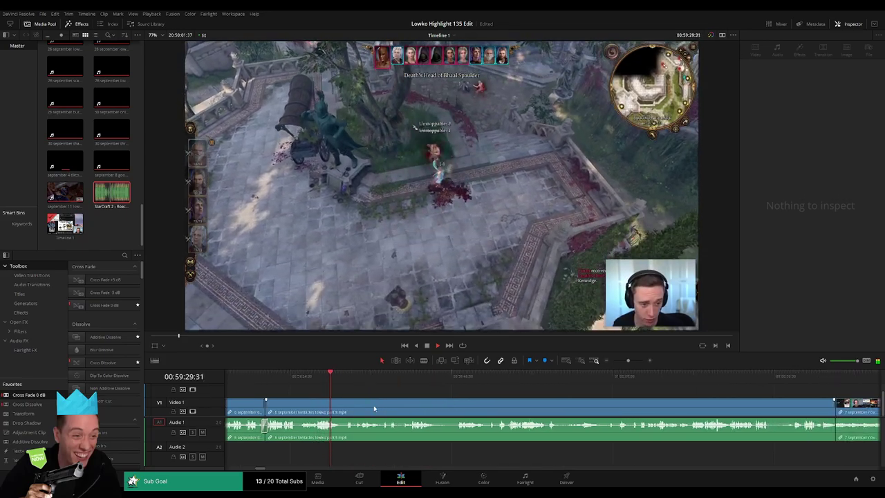
click(345, 383)
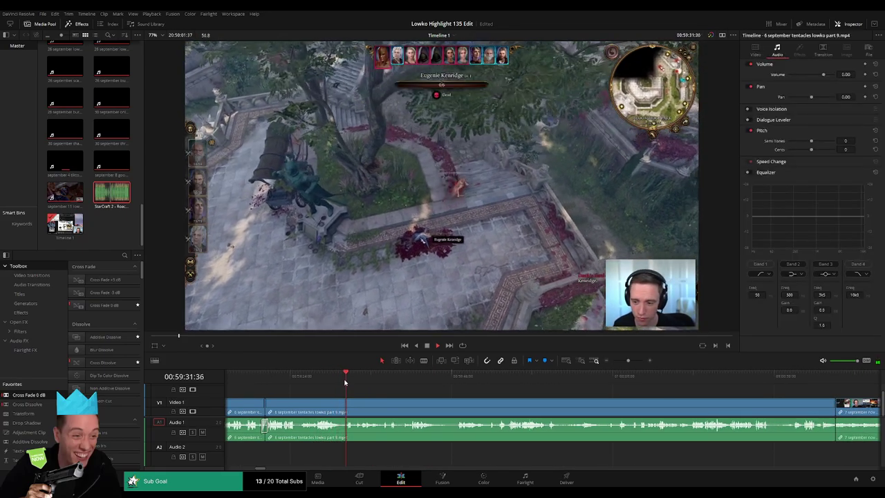
key(b)
click(346, 407)
click(464, 376)
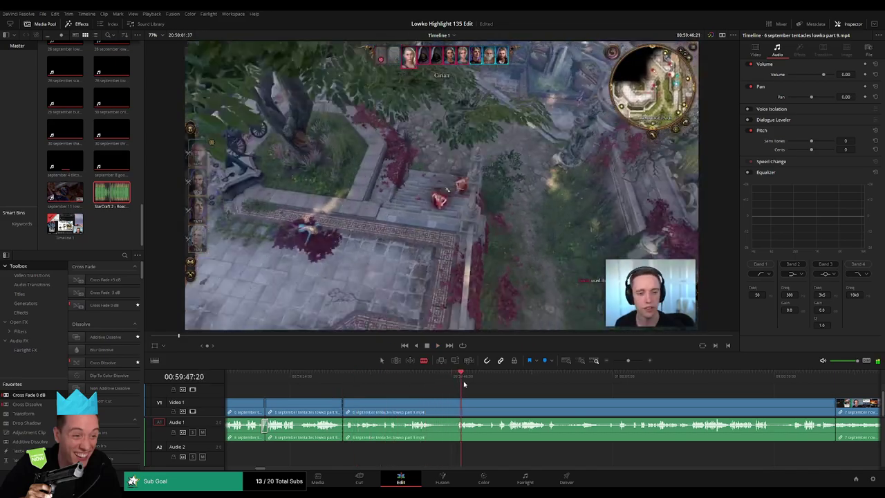
click(615, 376)
click(656, 376)
key(a)
click(579, 412)
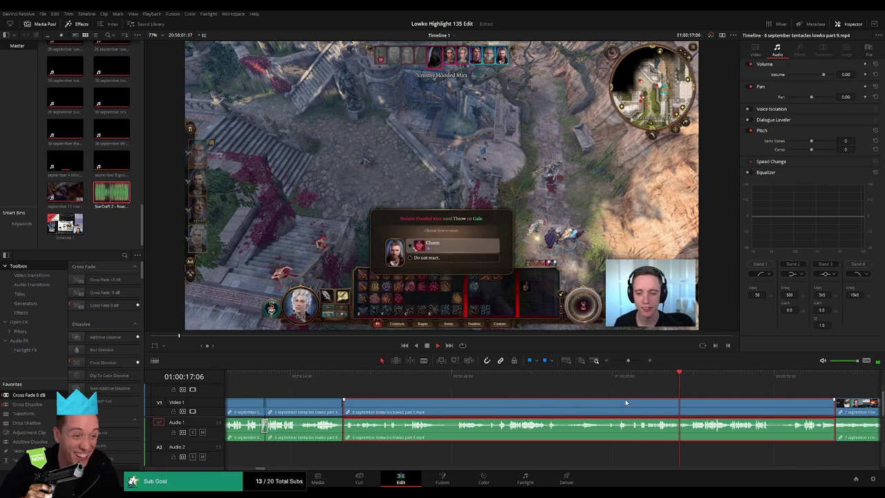
key(Delete)
- Review the opening of the 7 september nova and kerrigan memes clip up to about 1:03:01 to find where the Reddit memes begin
drag(628, 360, 622, 360)
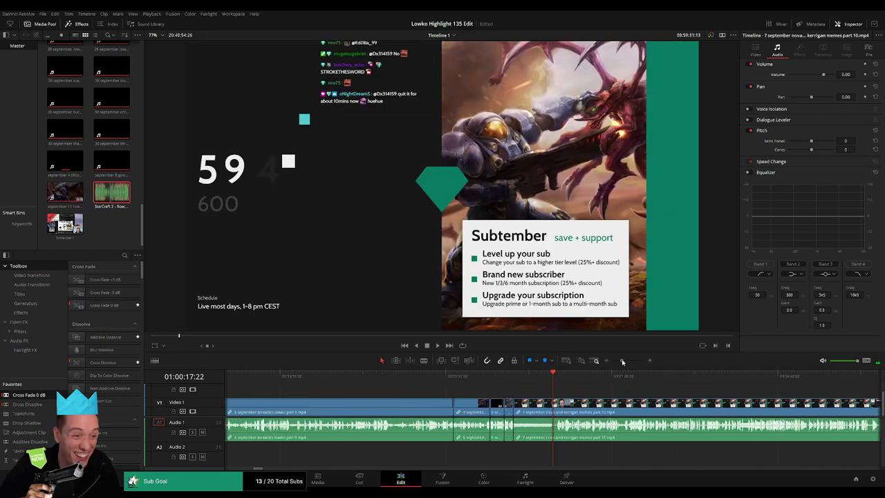
drag(771, 387, 486, 394)
key(space)
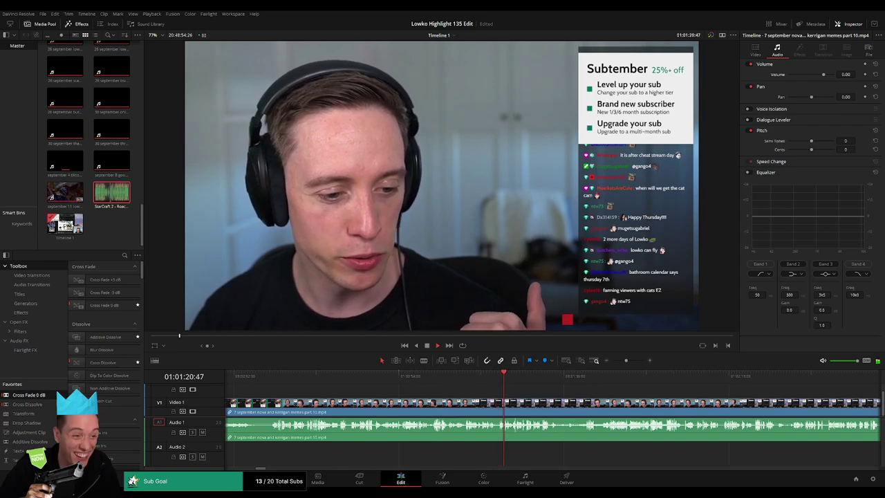
click(545, 382)
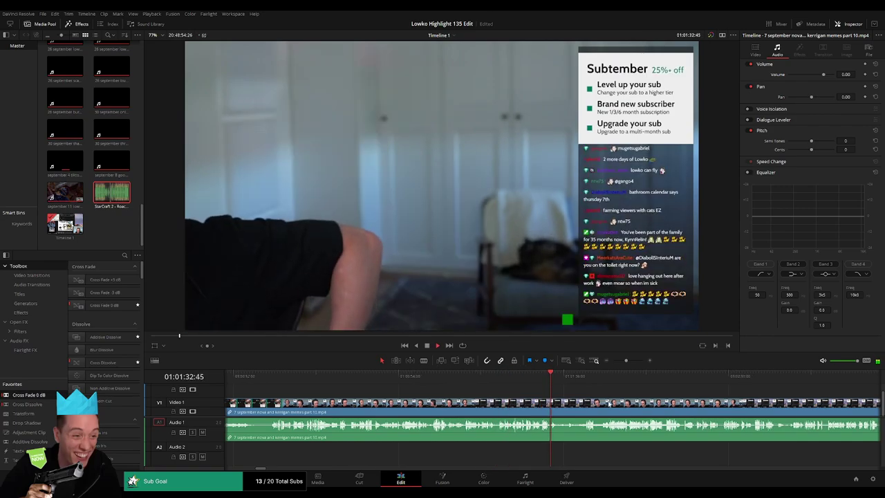
drag(606, 382, 359, 381)
click(358, 381)
click(483, 377)
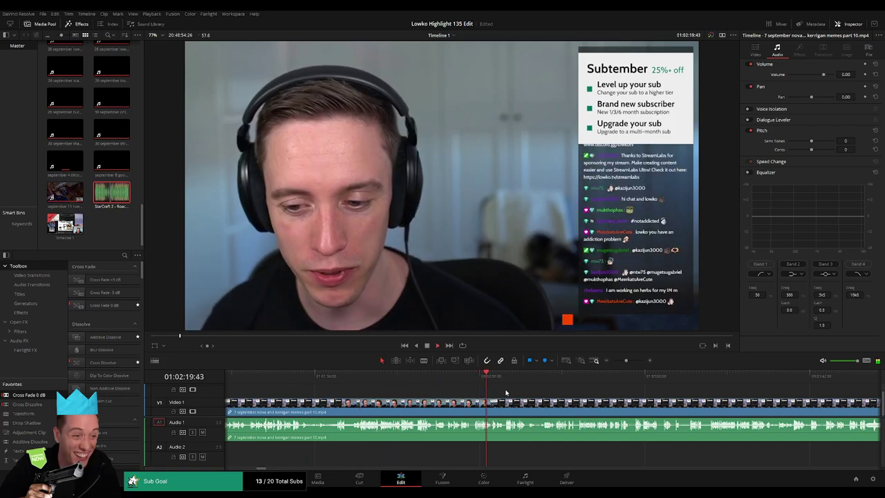
click(715, 376)
click(778, 379)
drag(748, 389, 486, 384)
click(432, 377)
click(391, 376)
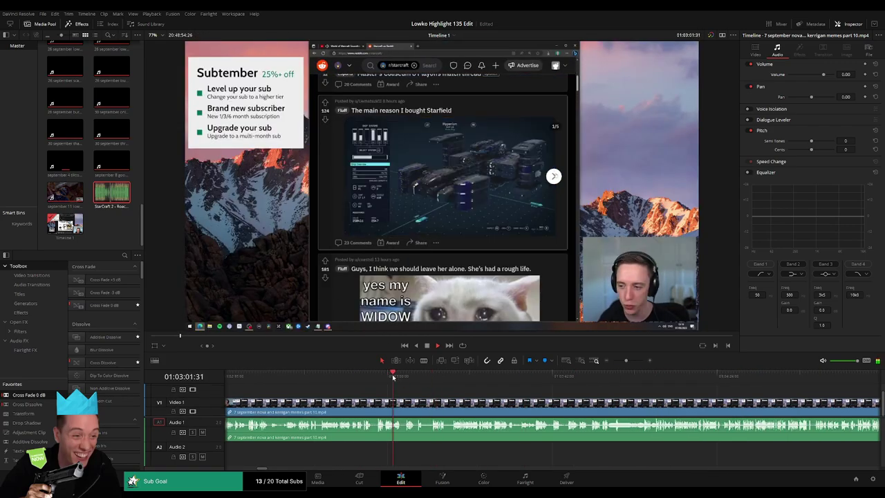
- Split the nova and kerrigan memes clip at about 1:02:59, at the Starfield post, and delete everything before it, closing the gap
click(380, 377)
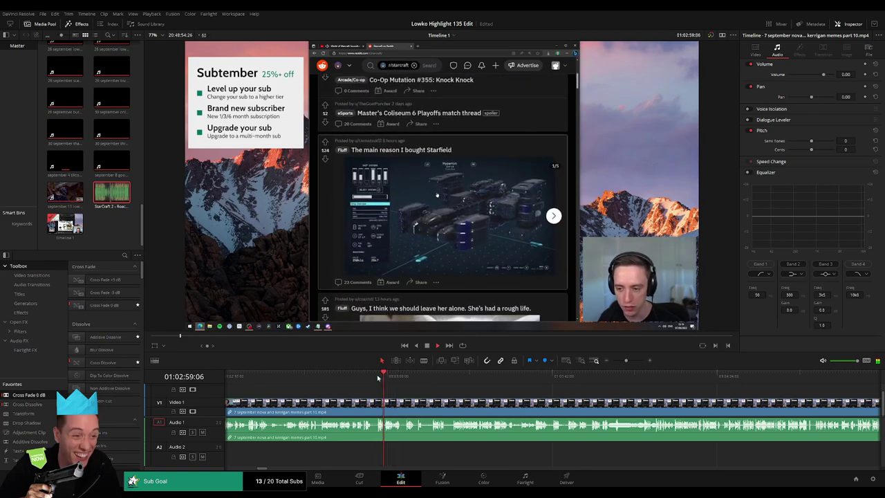
click(379, 377)
key(ctrl+b)
click(383, 400)
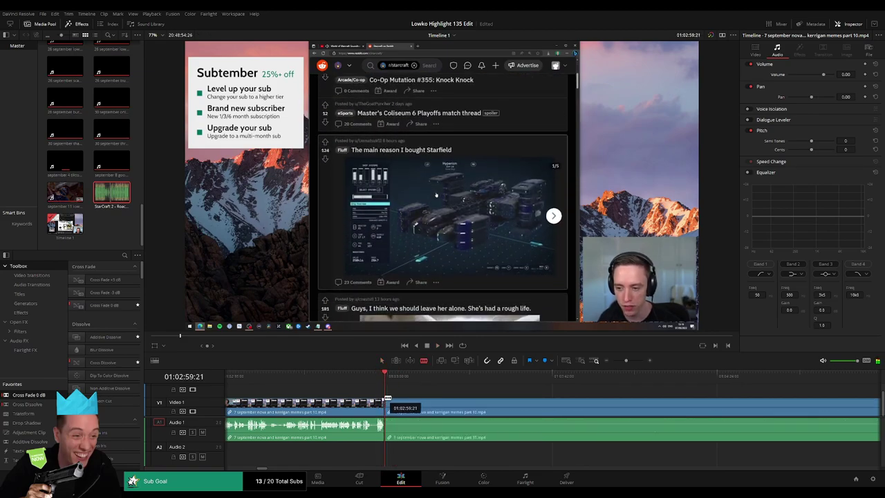
key(Delete)
key(Up)
key(Delete)
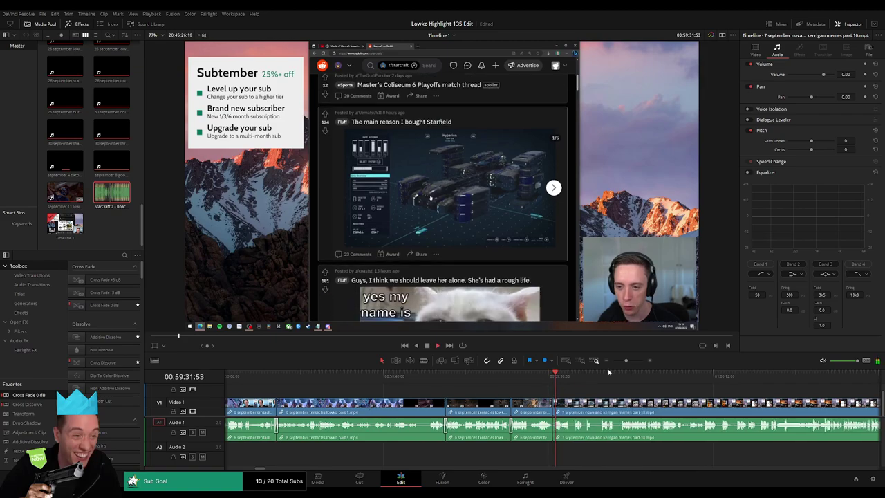
- Cut out the quiet section between the Starfield post and the widow mine meme, from about 59:41 to 59:48, and close the gap
drag(626, 361, 633, 362)
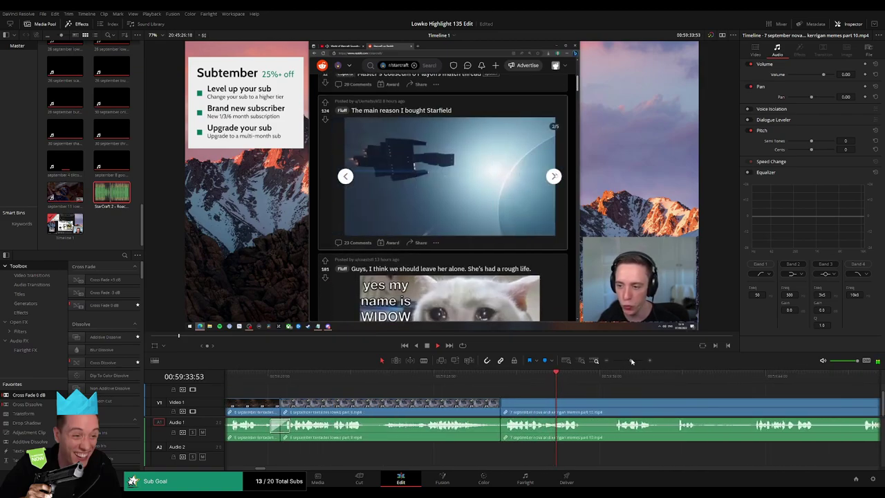
drag(605, 402, 399, 406)
click(405, 378)
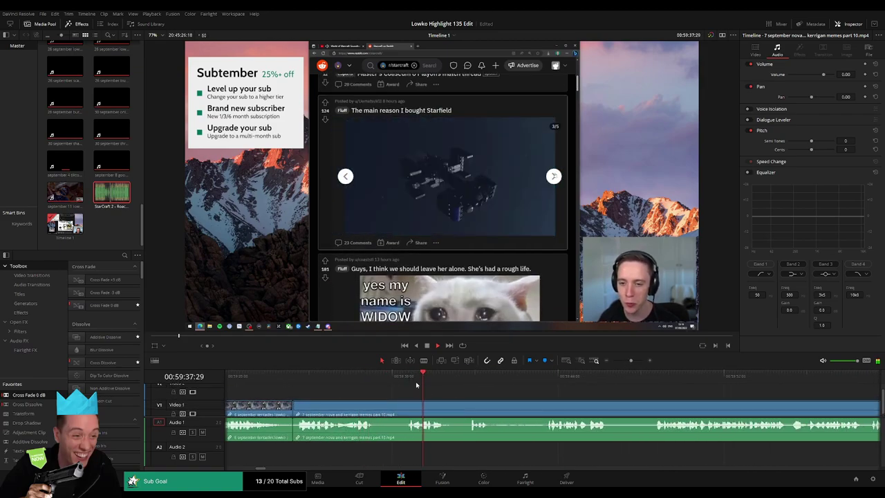
click(463, 376)
drag(509, 396, 425, 378)
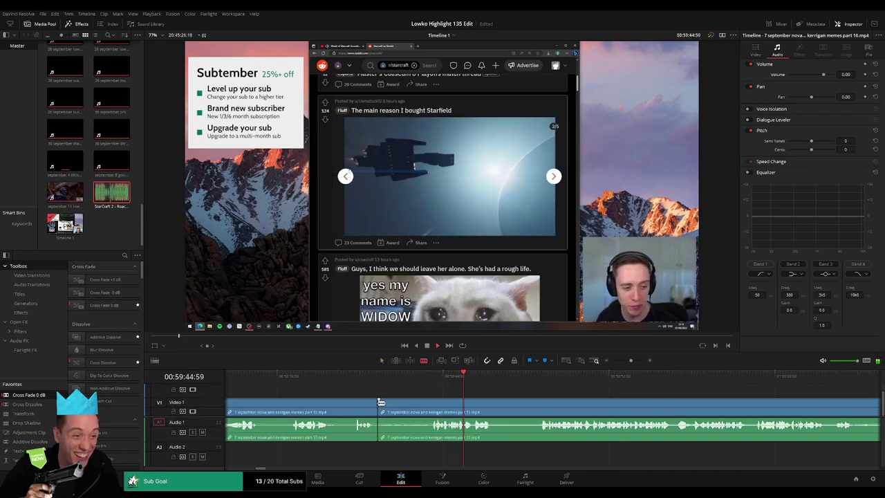
click(531, 377)
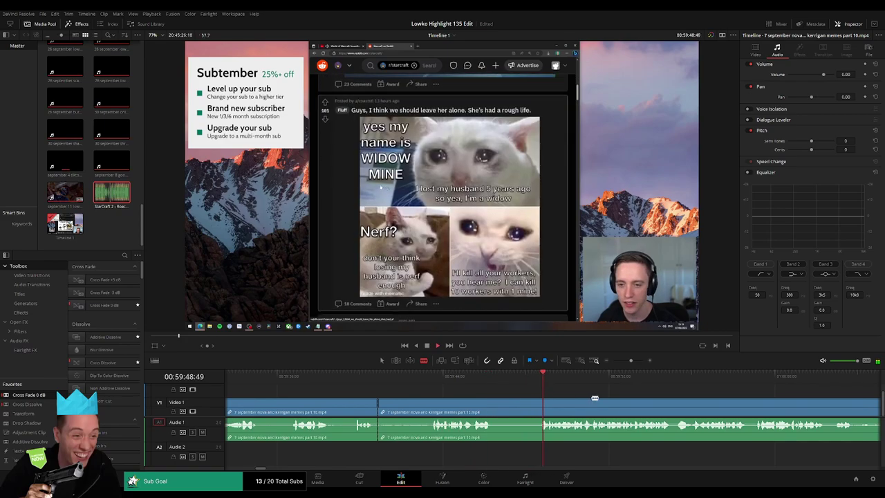
click(541, 405)
key(a)
click(504, 406)
key(Delete)
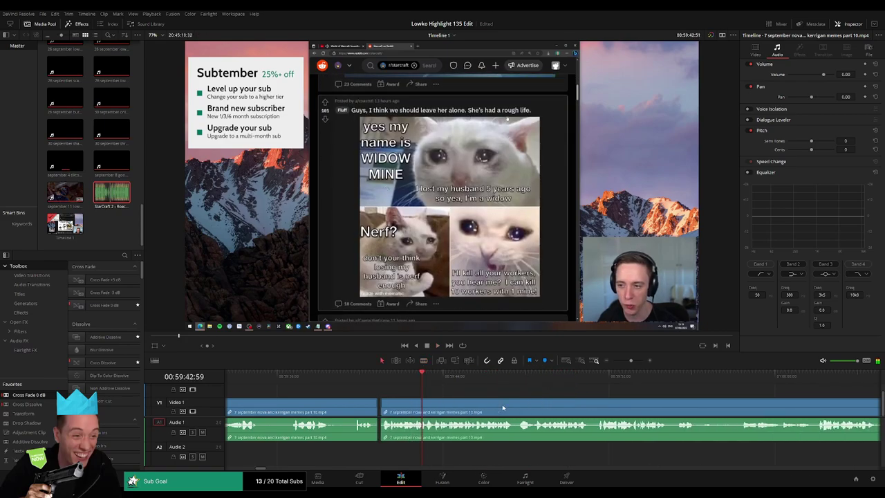
- Review the reactions to the widow mine, Starfield launch and balance patch memes from about 59:43 to 1:00:34 for footage to trim
drag(481, 406, 402, 403)
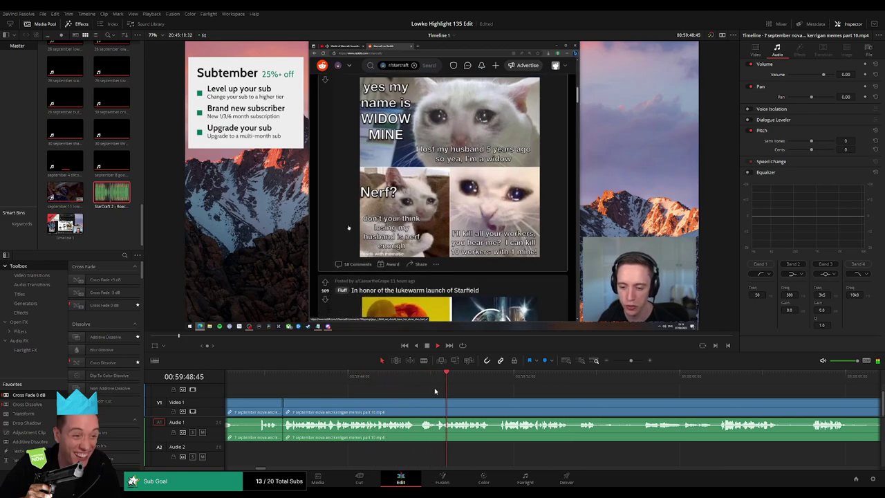
click(582, 376)
click(636, 380)
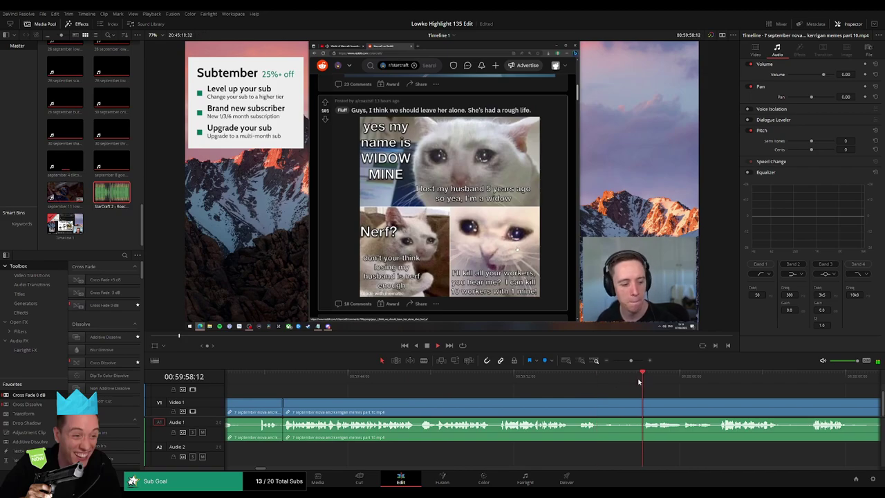
drag(606, 392, 393, 391)
click(497, 379)
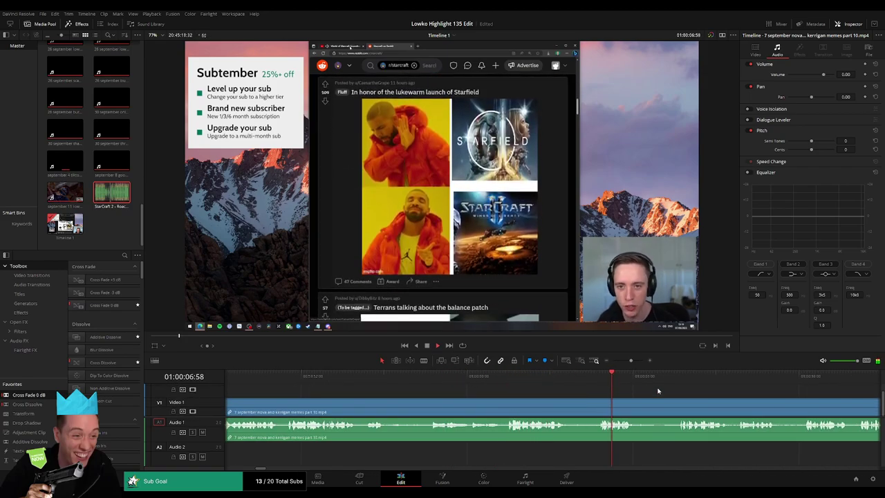
drag(657, 389, 481, 384)
click(499, 376)
click(588, 376)
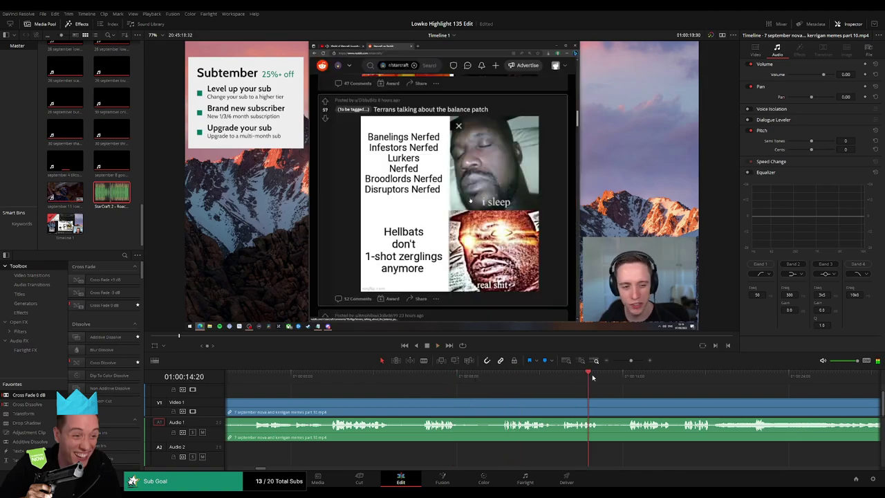
click(633, 378)
drag(668, 402, 476, 391)
click(547, 376)
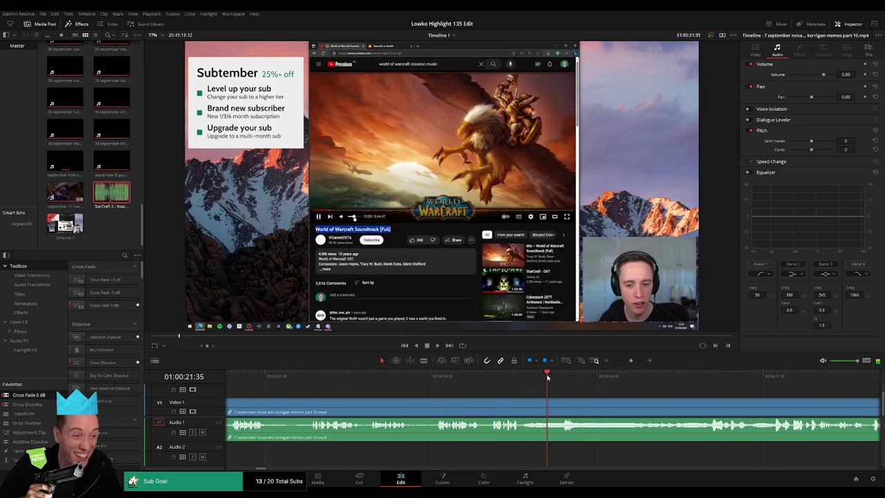
drag(603, 377, 812, 378)
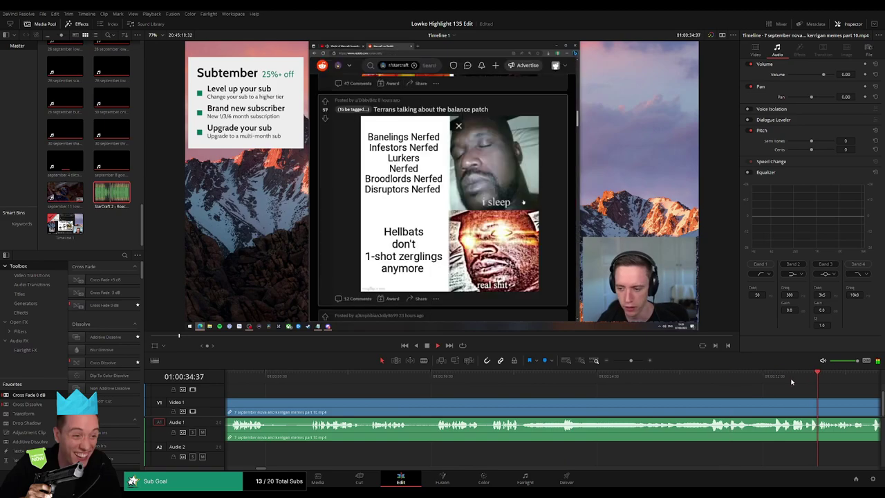
- Review the balance patch meme discussion and its Reddit comments from about 1:00:34 to 1:02:06 for footage to trim
drag(667, 403, 468, 389)
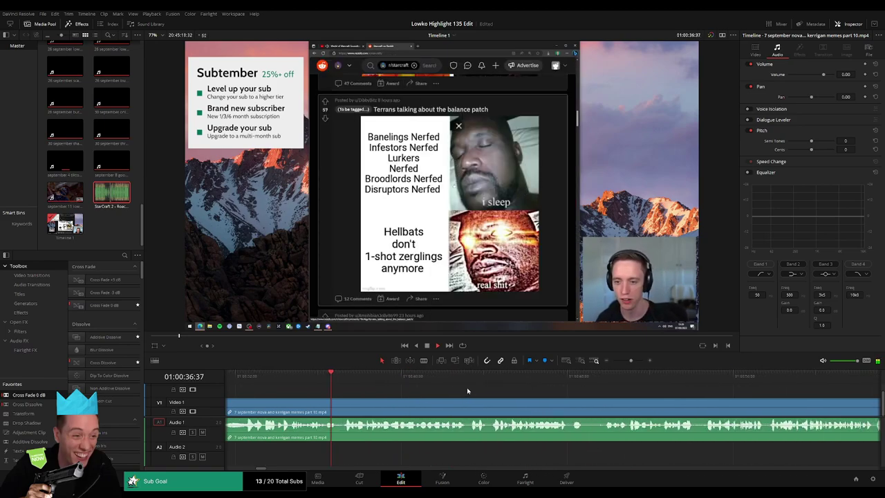
click(553, 377)
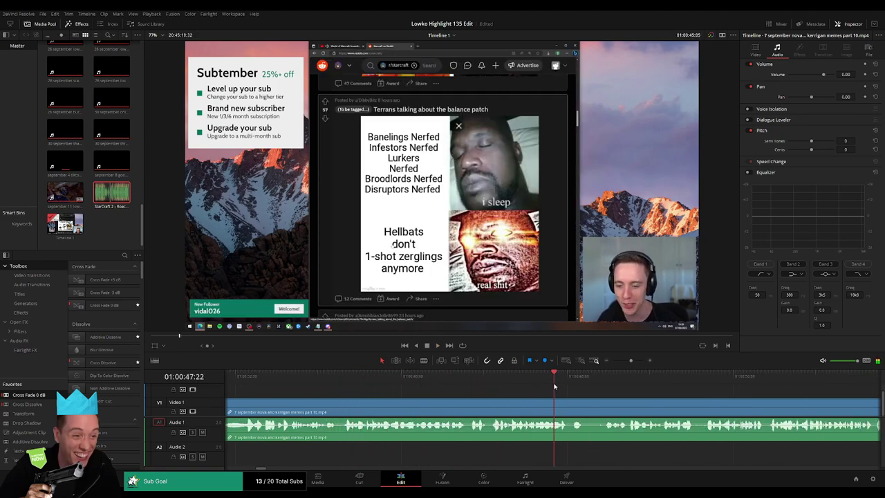
click(622, 377)
drag(658, 403, 484, 400)
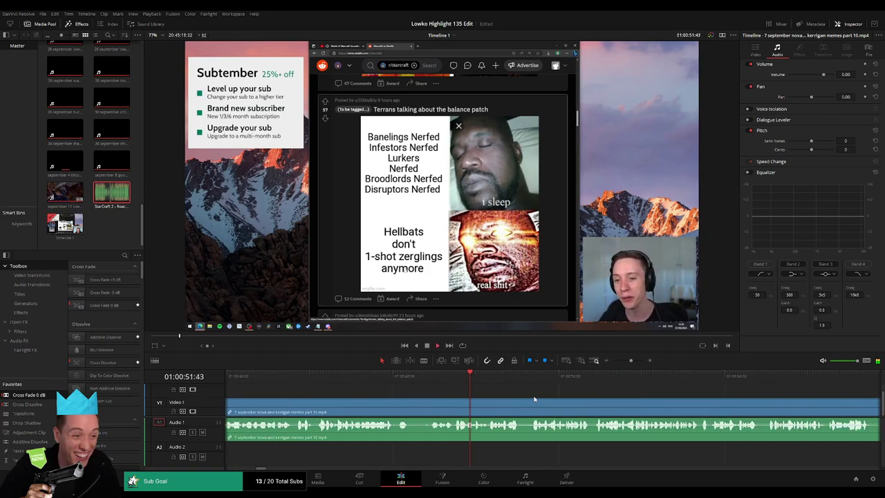
click(537, 398)
click(830, 401)
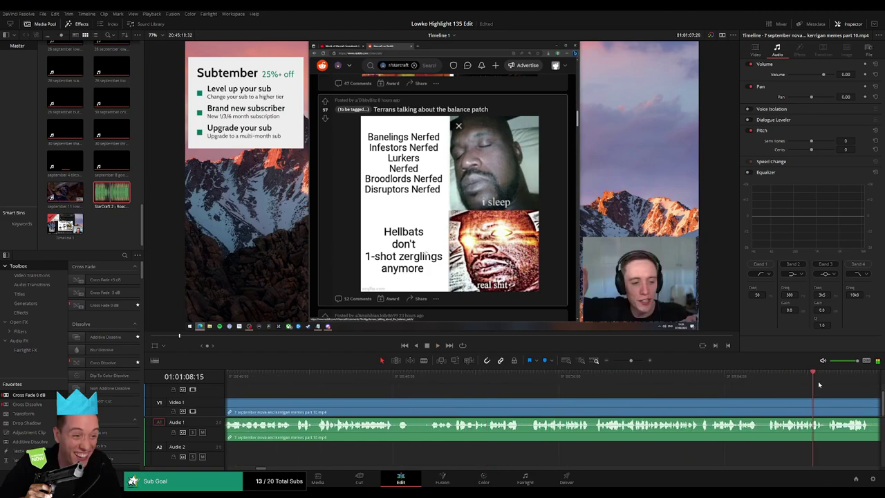
scroll(411, 404, right, 3)
scroll(491, 383, right, 2)
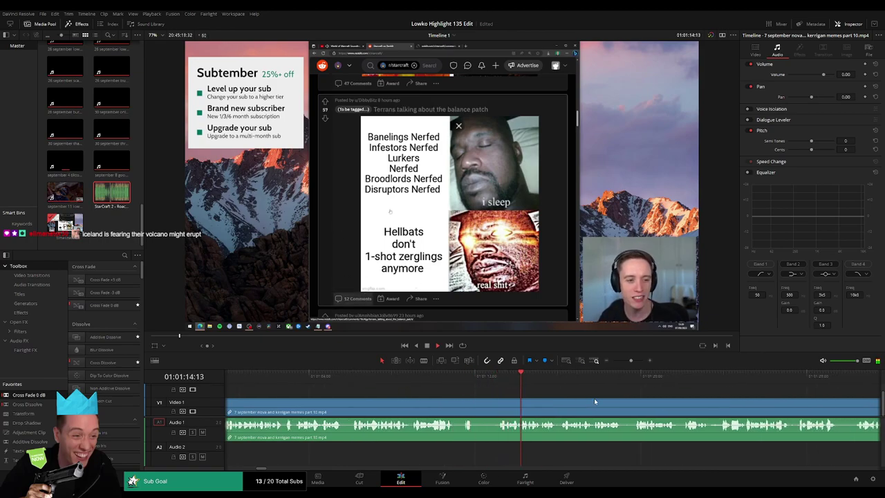
scroll(495, 402, right, 1)
scroll(495, 402, right, 1)
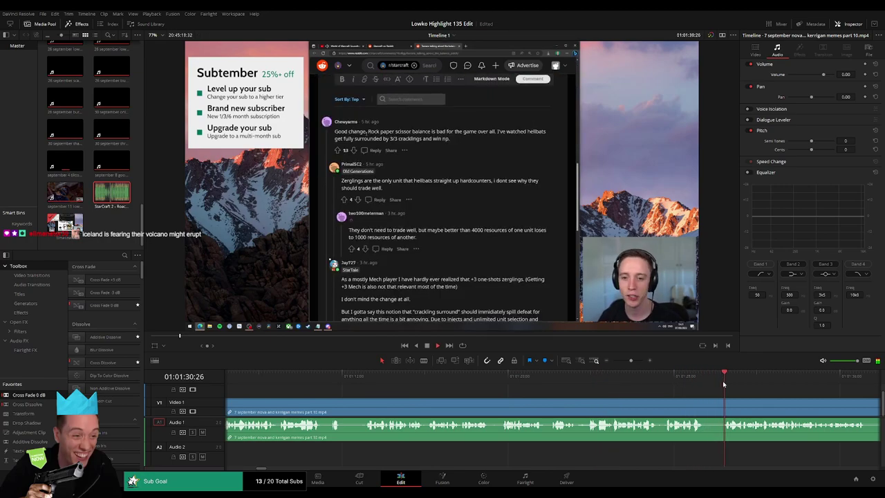
scroll(570, 405, right, 1)
scroll(570, 404, right, 2)
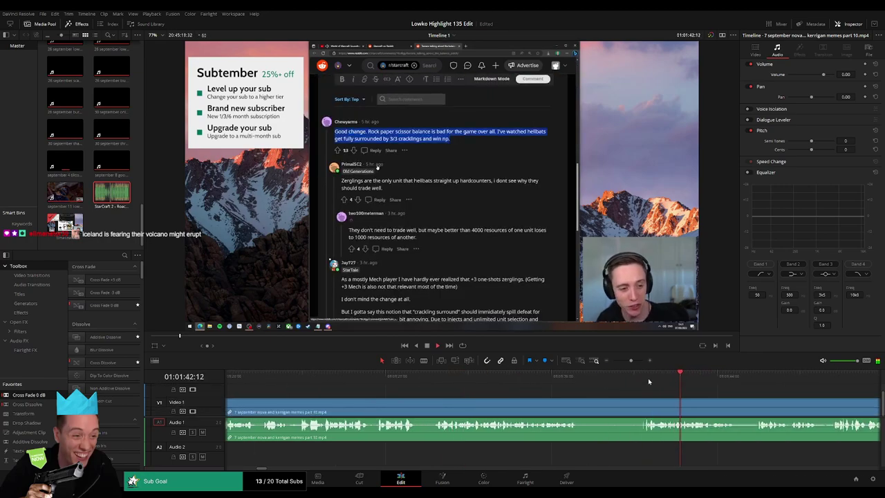
scroll(579, 388, down, 3)
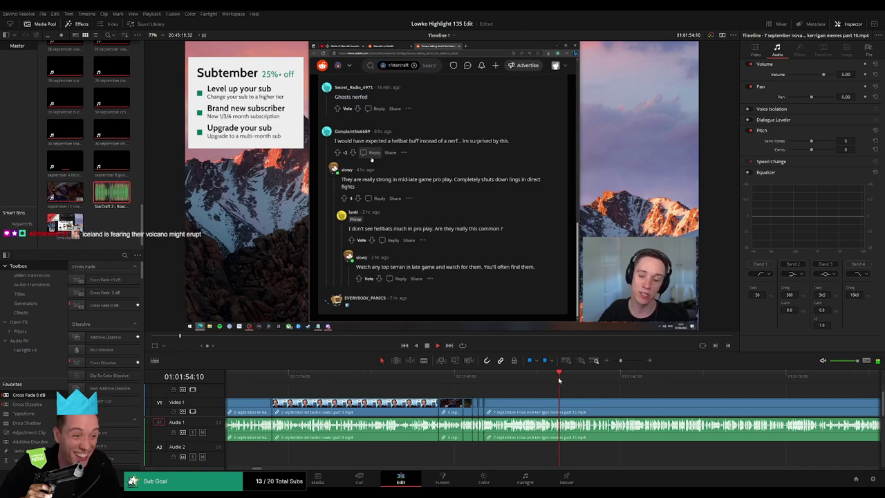
scroll(553, 384, up, 2)
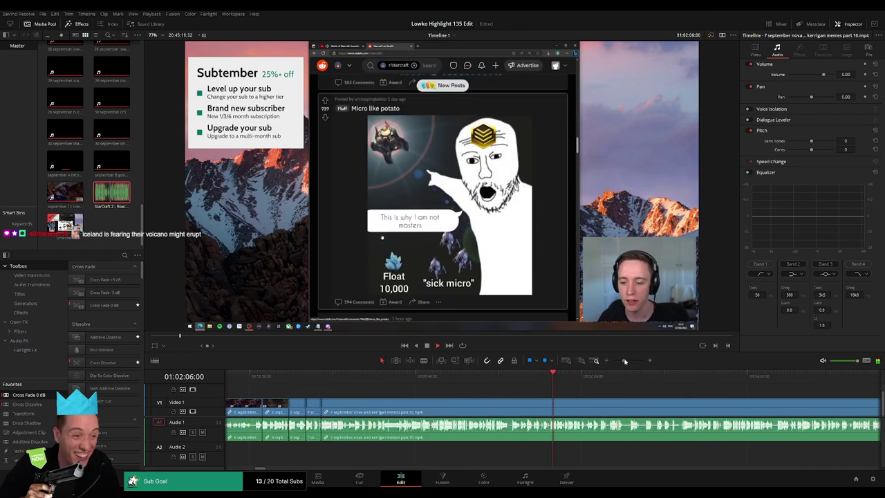
- Split the memes clip at about 1:01:57, before the "Kerrigan and Nova kissing..." post, and delete the piece before it back to about 59:41, closing the gap
click(495, 382)
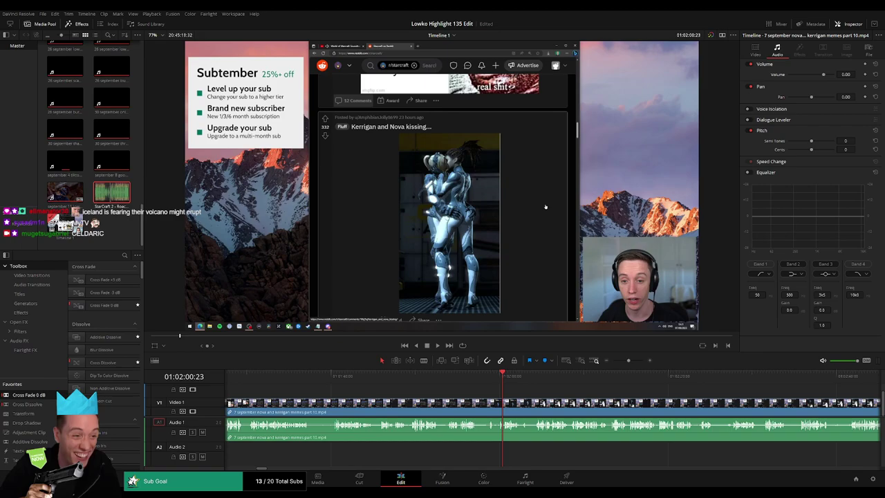
click(459, 374)
key(space)
click(478, 375)
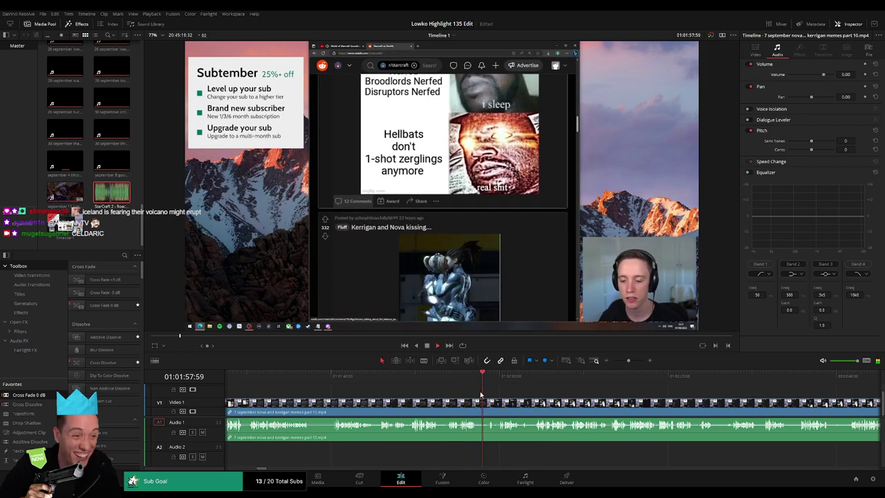
key(space)
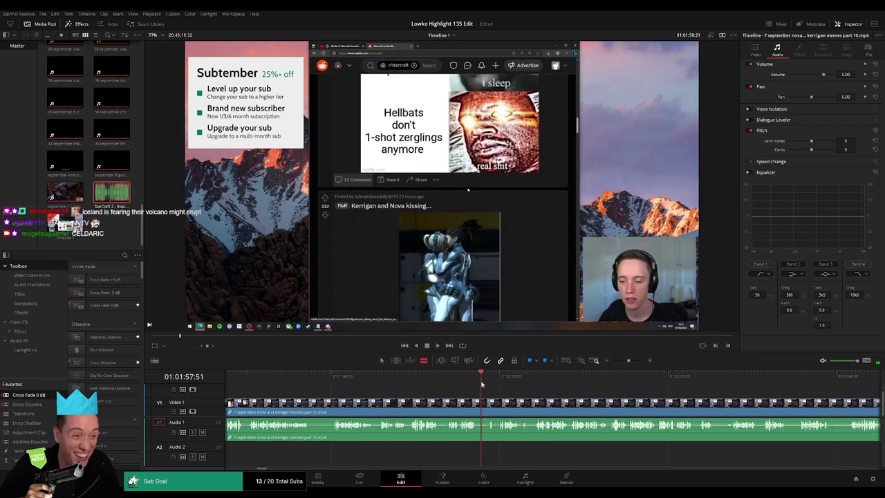
click(482, 413)
key(a)
click(469, 412)
key(Delete)
key(space)
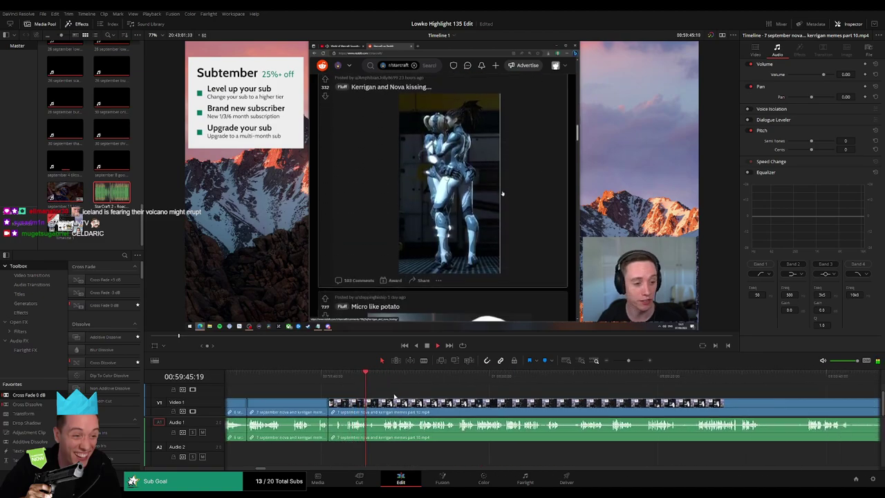
- Cut out the short section from about 59:46 to 59:47 before the Micro like potato post, close the gap and cross-fade the audio
key(space)
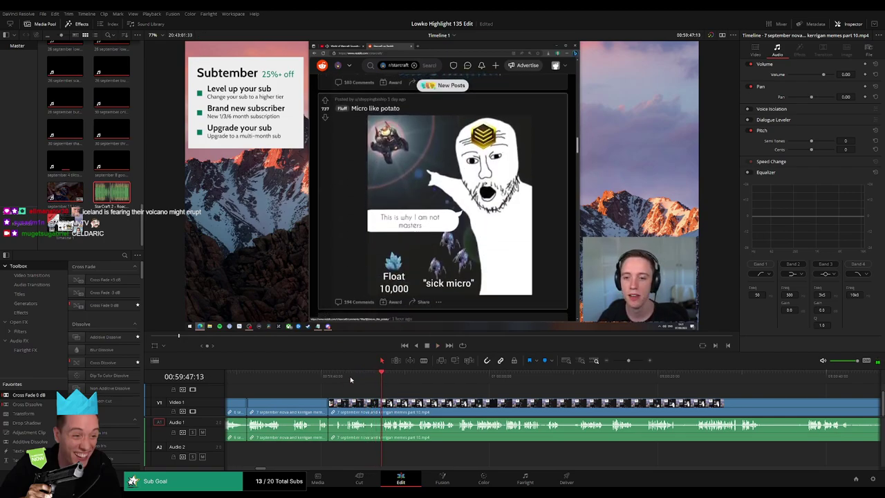
click(349, 376)
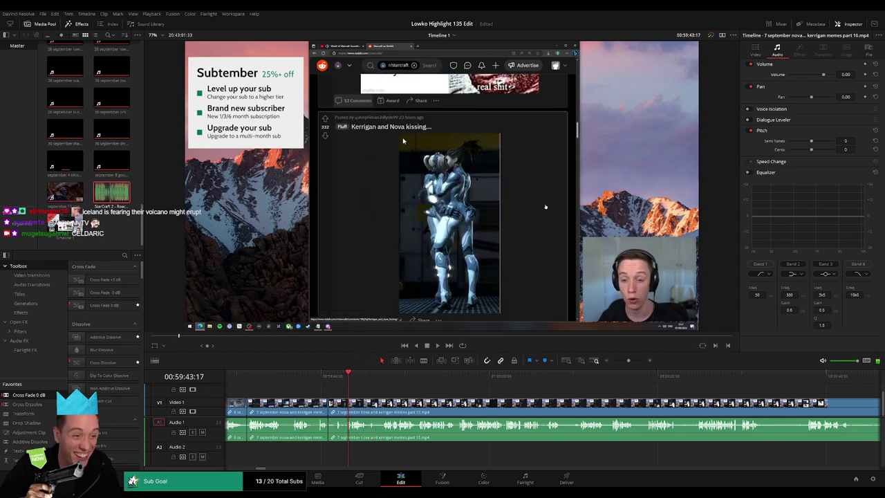
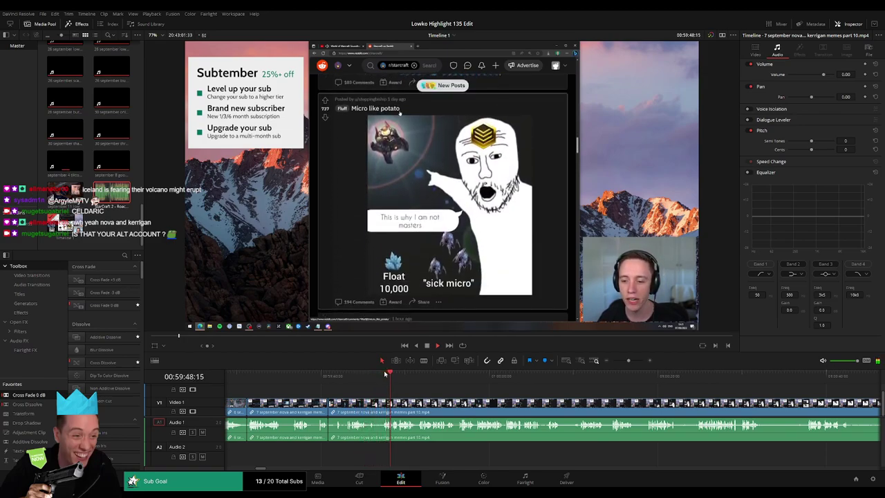
key(b)
click(376, 402)
click(382, 403)
key(a)
click(378, 406)
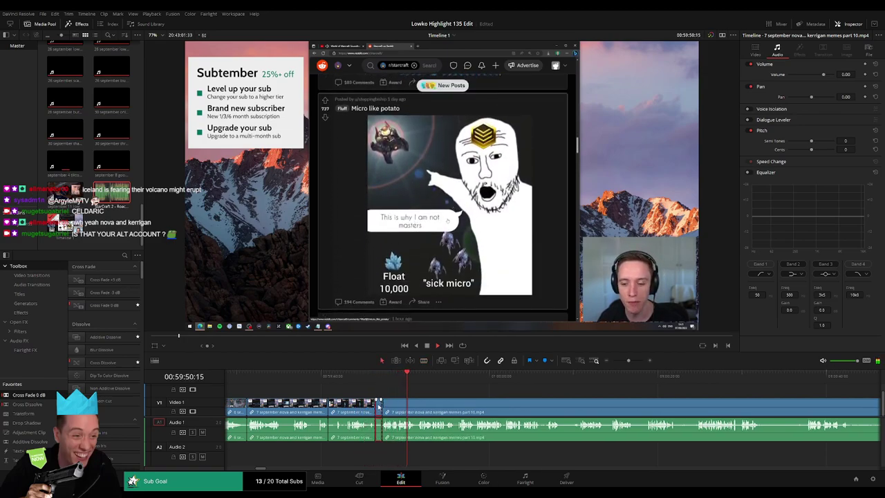
key(BackSpace)
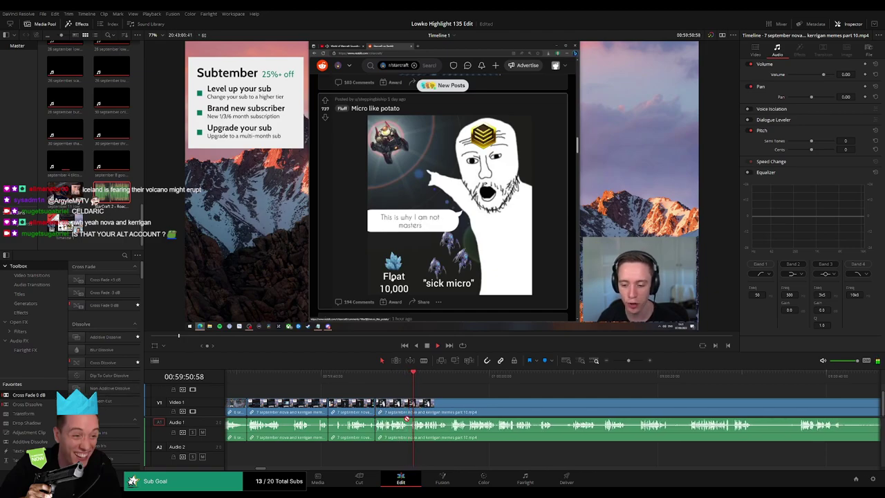
- Cut out the quiet stretch of the Kerrigan and Nova comments from about 1:00:07 to 1:00:09, close the gap and cross-fade the audio
drag(503, 410, 339, 398)
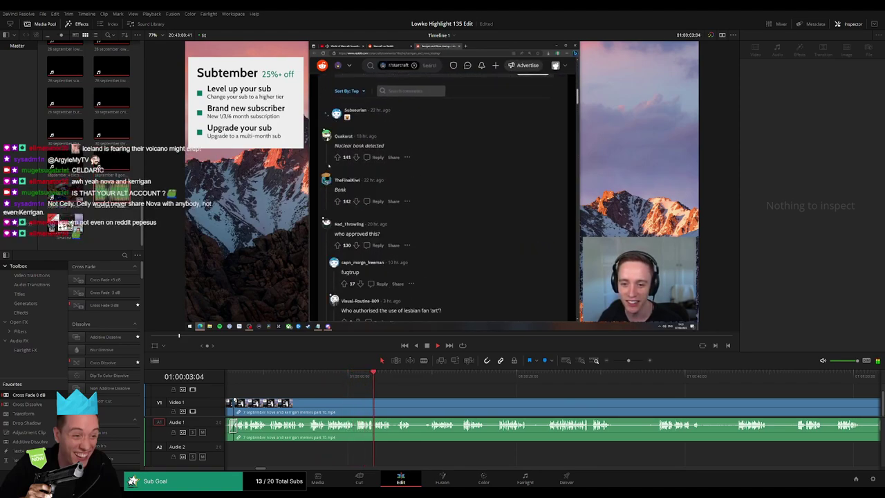
click(409, 398)
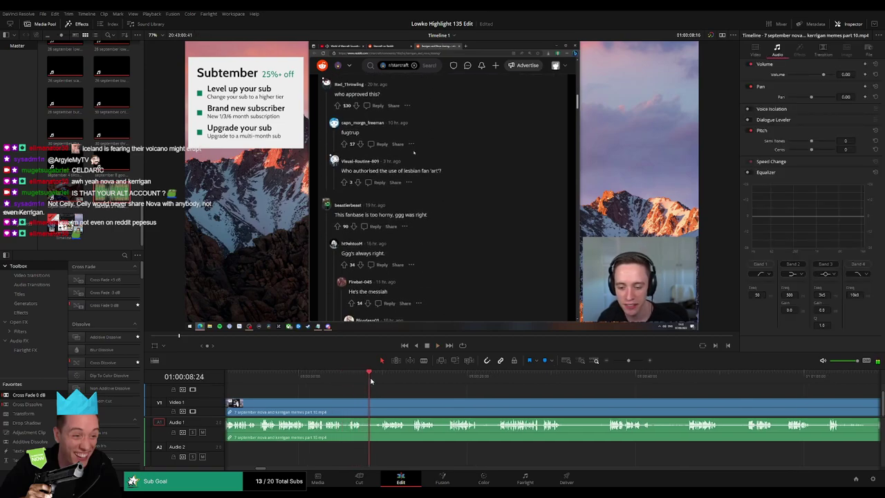
key(b)
click(362, 404)
click(380, 404)
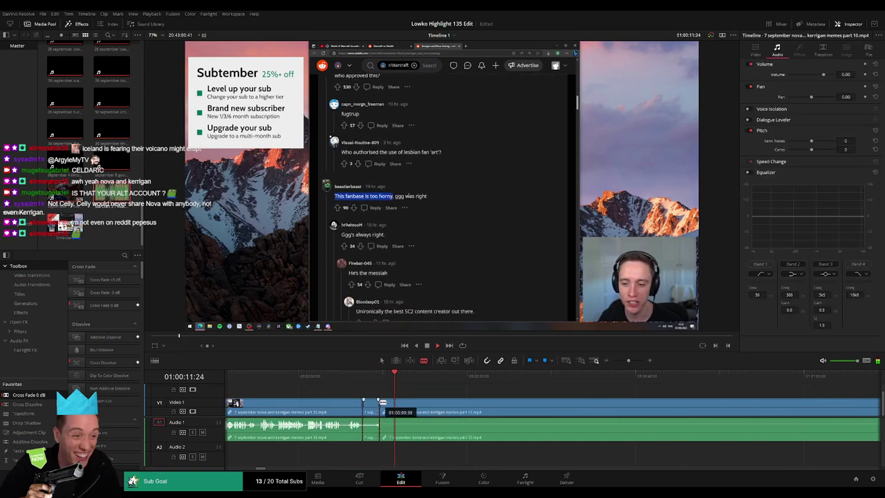
key(a)
click(371, 408)
key(Delete)
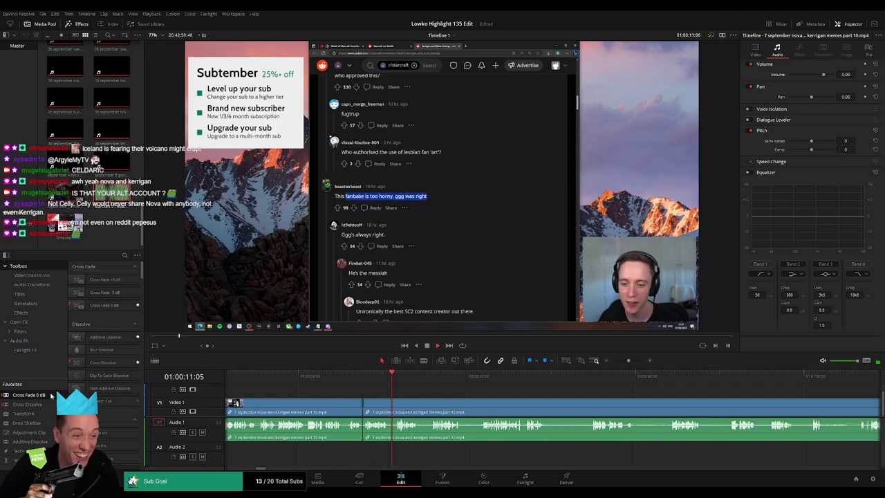
click(406, 394)
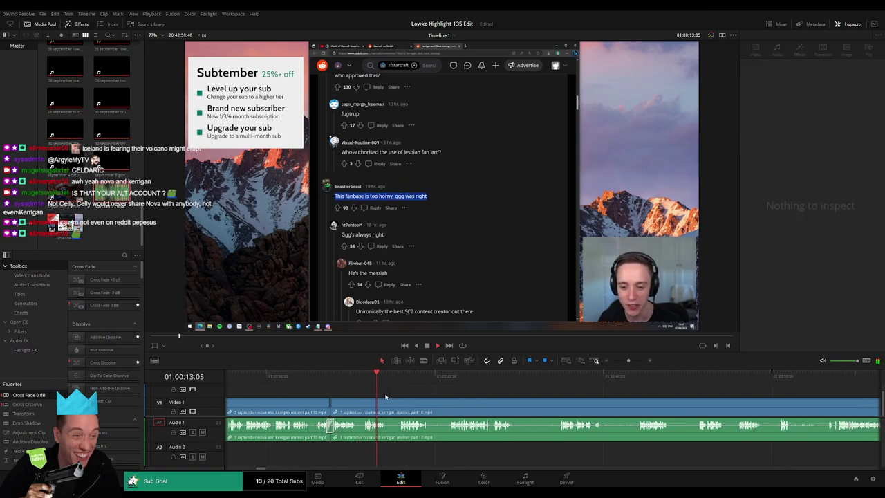
- Cut out the silence from about 1:00:14 to 1:00:15 after the fanbase comment, close the gap and add Cross Fade 0 dB at the cut
click(390, 379)
key(b)
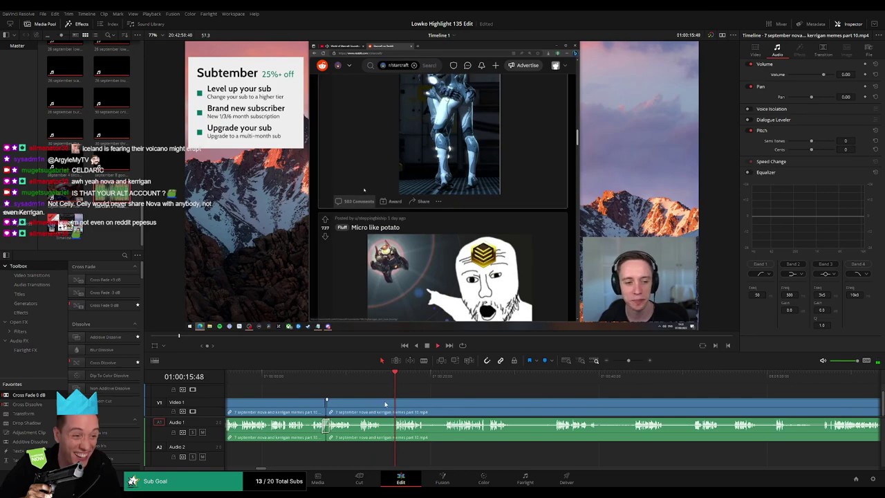
click(386, 404)
click(394, 403)
key(a)
click(389, 405)
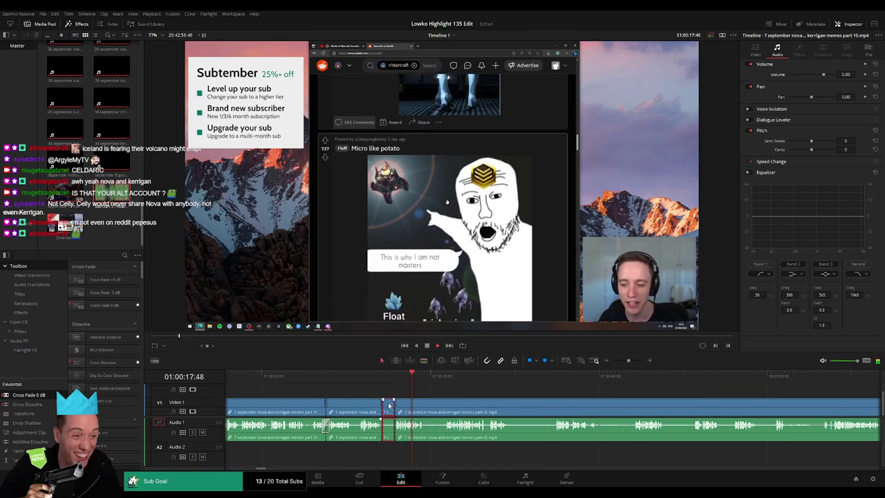
key(Delete)
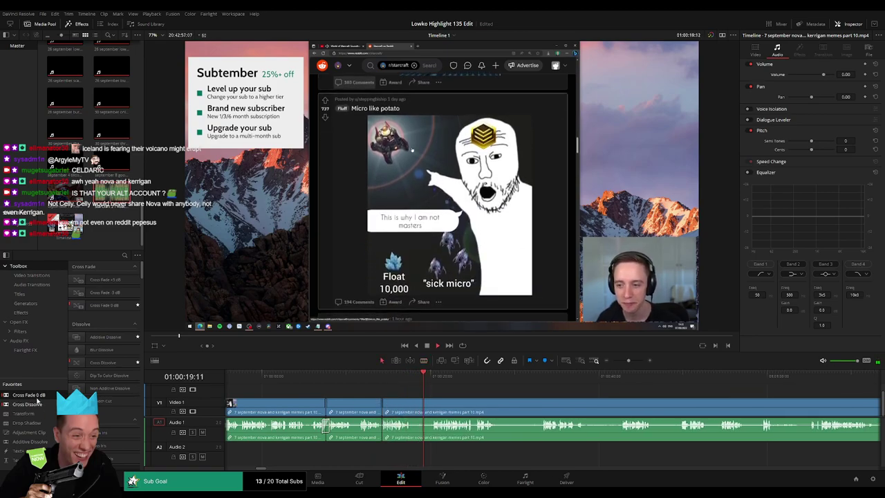
drag(380, 429, 380, 430)
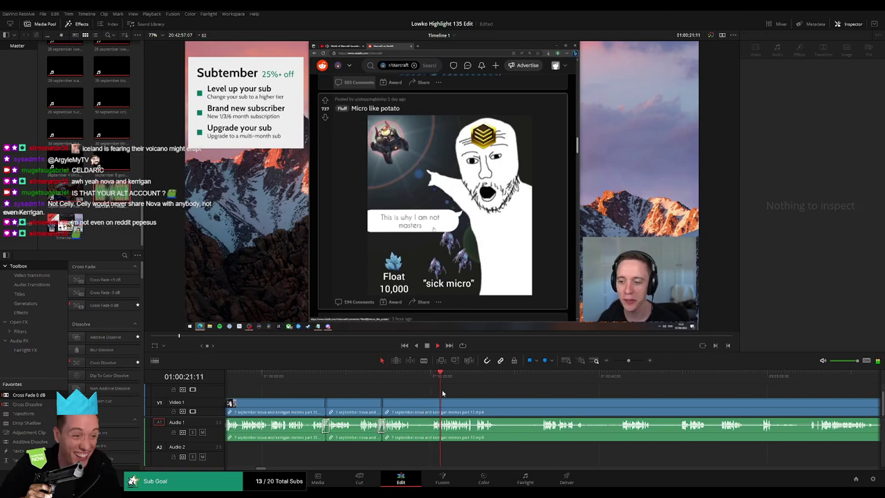
- Remove the pause at the Micro like potato meme from about 1:00:18 to 1:00:20, close the gap and cross-fade the audio at the cut
scroll(460, 402, right, 2)
key(b)
click(337, 402)
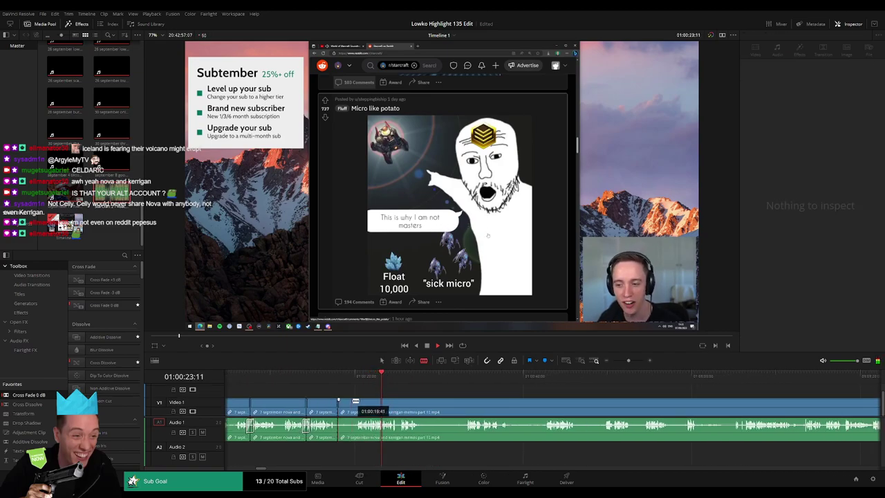
click(355, 402)
key(a)
click(346, 406)
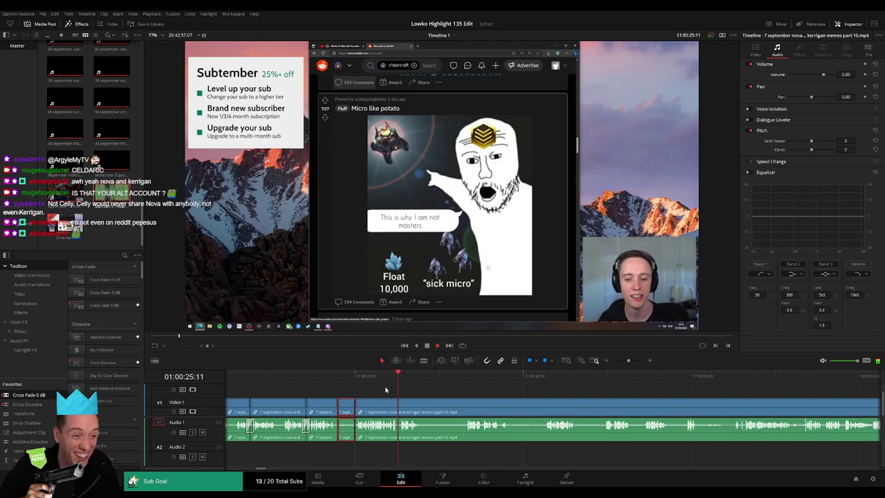
key(Delete)
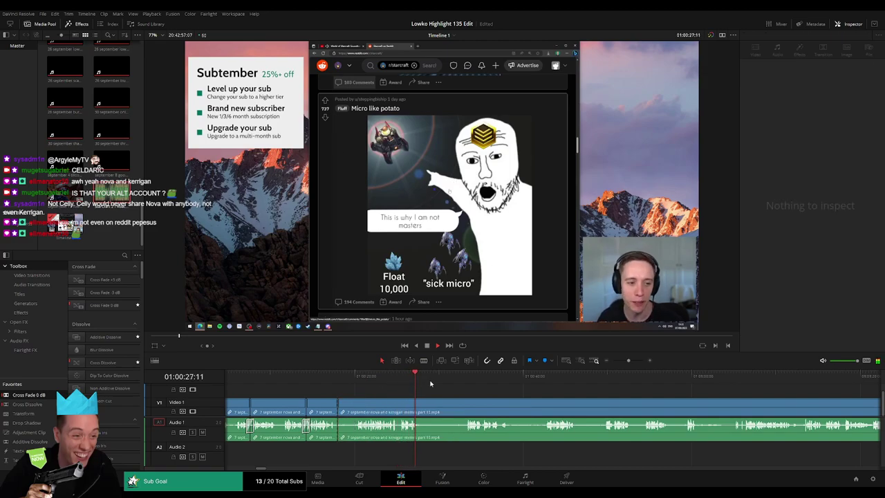
key(ctrl+z)
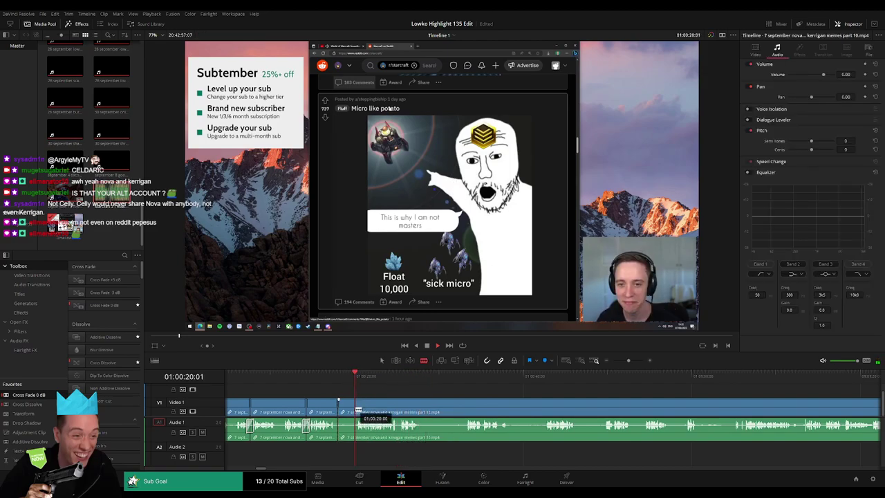
key(Delete)
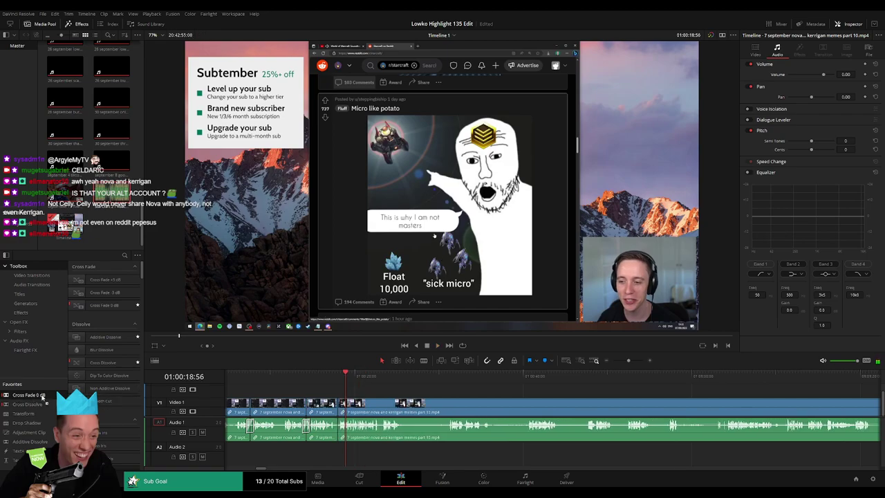
- Isolate the spoken word at the Micro like potato meme by splitting the clip at about 1:00:21:11 and 1:00:21:33
drag(629, 360, 633, 361)
key(space)
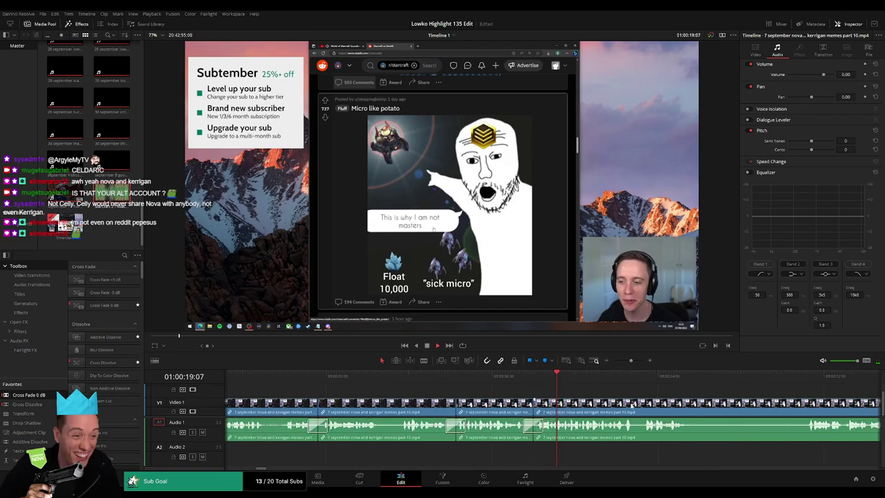
drag(575, 380, 387, 380)
drag(453, 383, 387, 386)
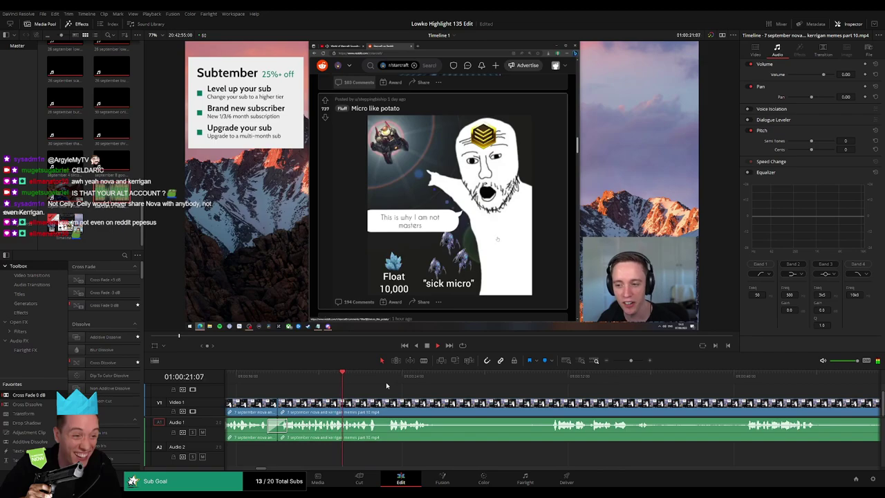
click(334, 381)
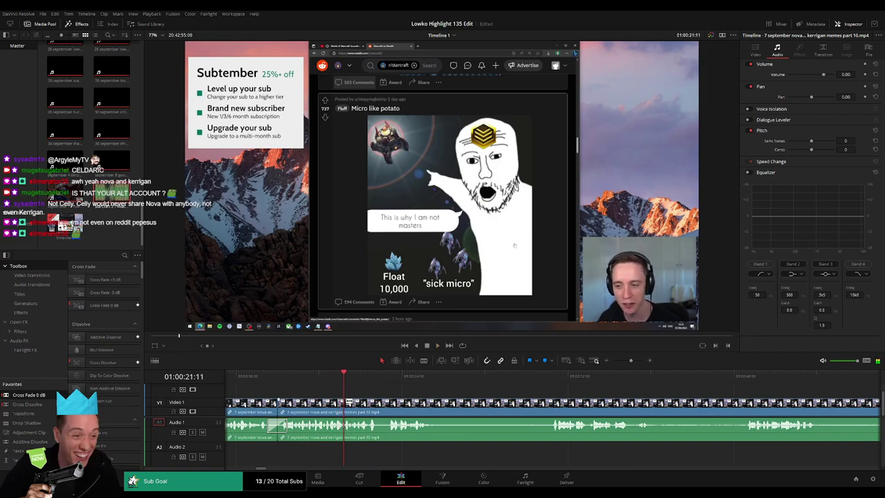
key(ctrl+b)
drag(350, 380, 351, 379)
click(351, 413)
key(a)
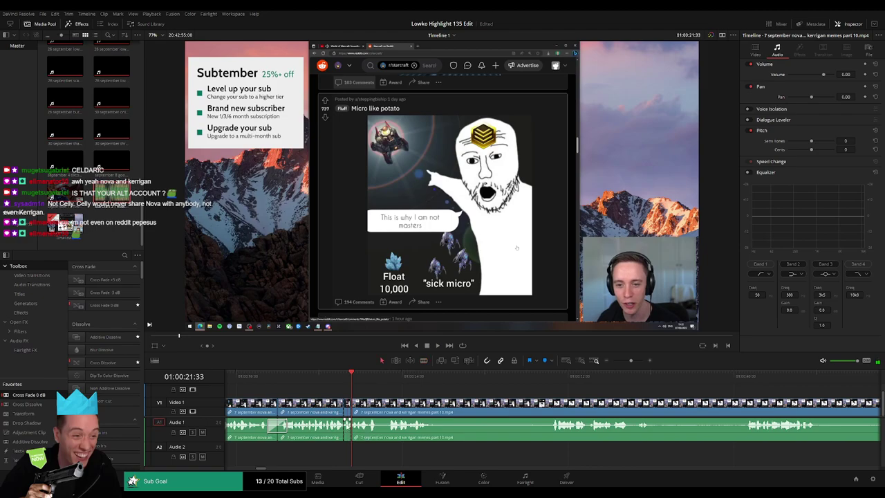
- Mute the isolated word by lowering the audio of the short piece to -100
click(347, 423)
scroll(346, 426, up, 4)
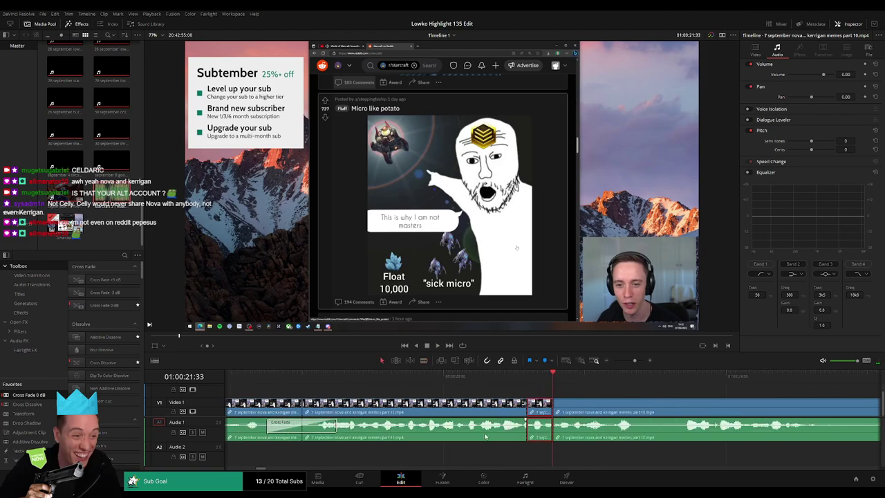
drag(538, 420, 538, 445)
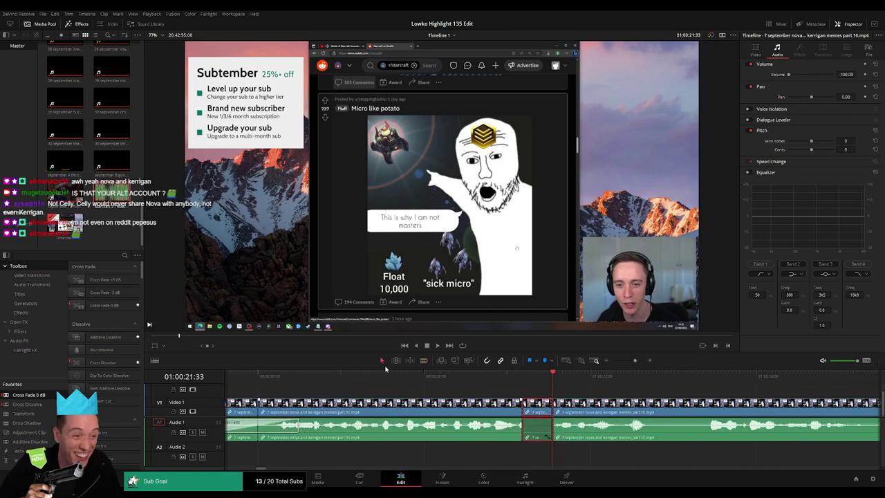
- Place the StarCraft 2 Roach Quotes sound on Audio 2 beneath the muted word, set its volume to -23 and play it back
drag(108, 198, 552, 453)
click(539, 452)
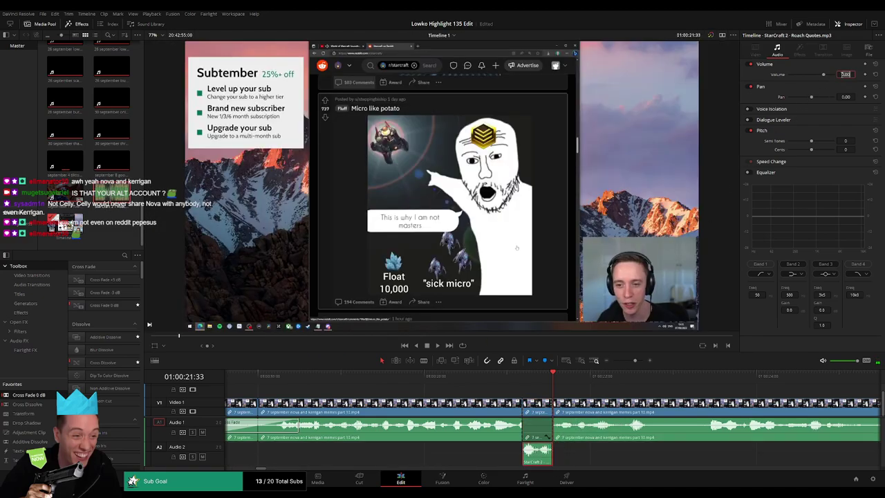
click(842, 75)
text(-20)
key(Return)
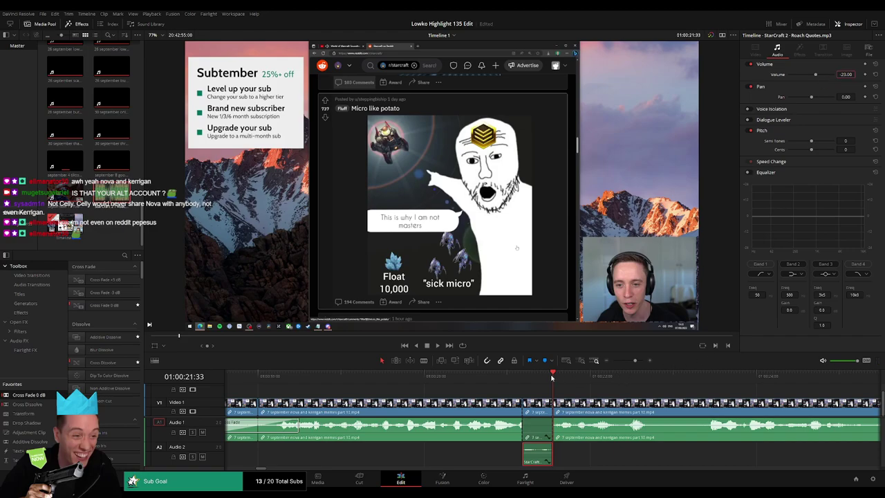
key(space)
scroll(586, 378, down, 5)
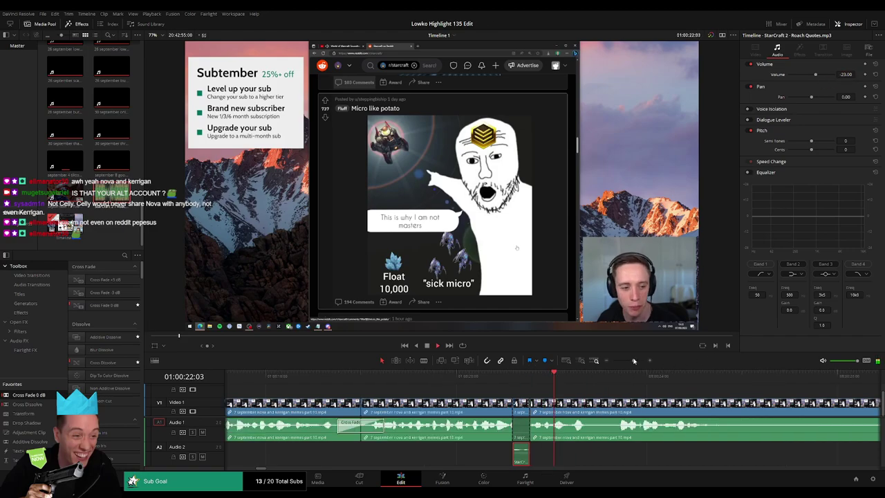
- Split the nova and kerrigan memes clip at about 1:00:26, after the Micro like potato comments
click(583, 392)
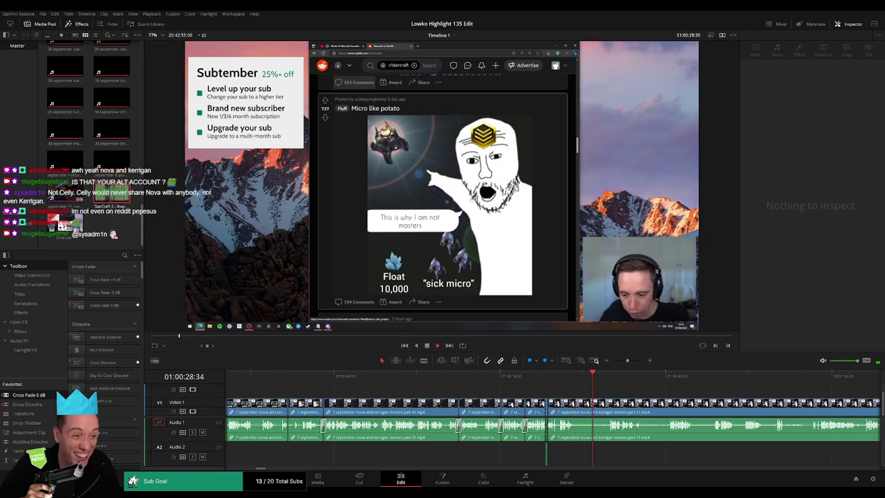
scroll(412, 386, right, 3)
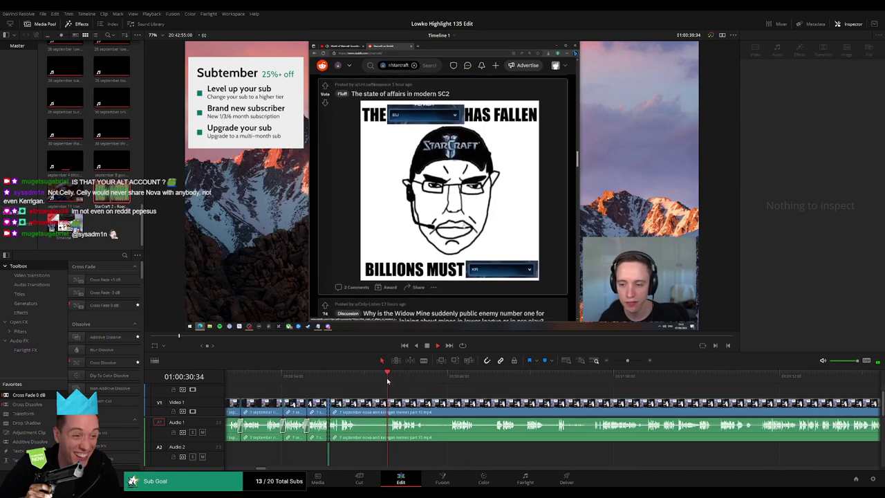
click(361, 408)
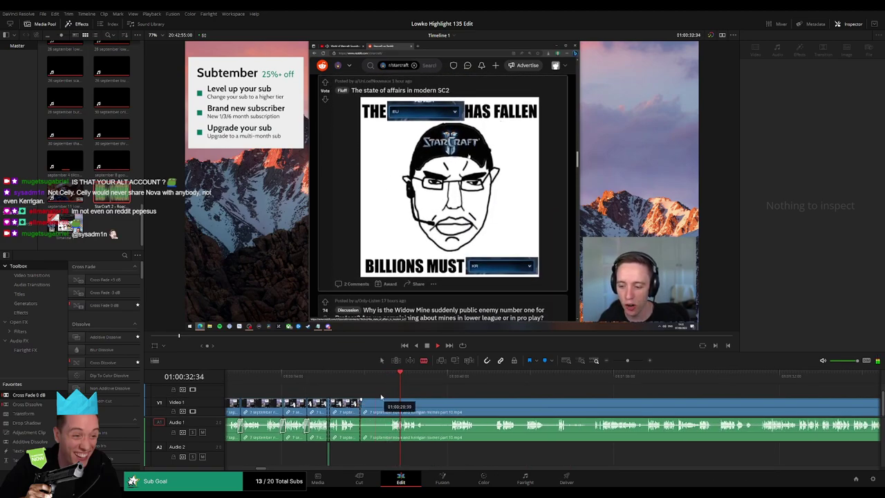
key(a)
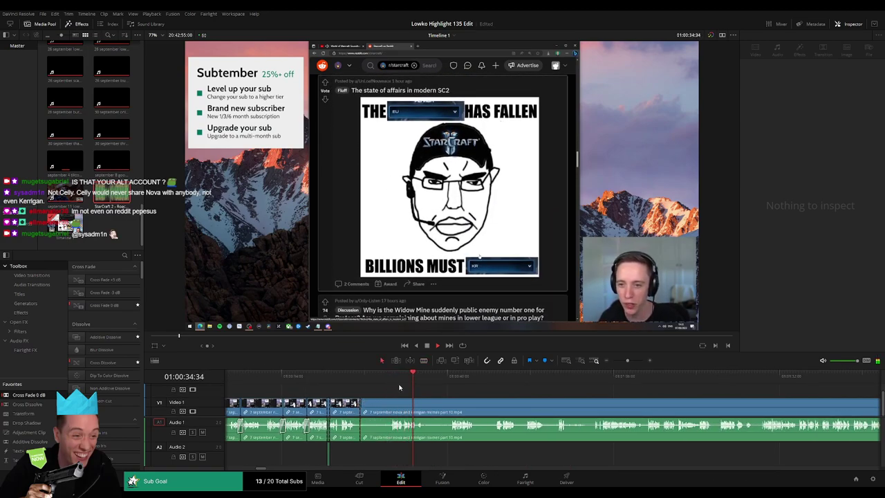
- Skim the footage from the state of affairs meme at about 1:00:40 to the ShoWTimE vs. herO video at about 1:09:50
click(449, 380)
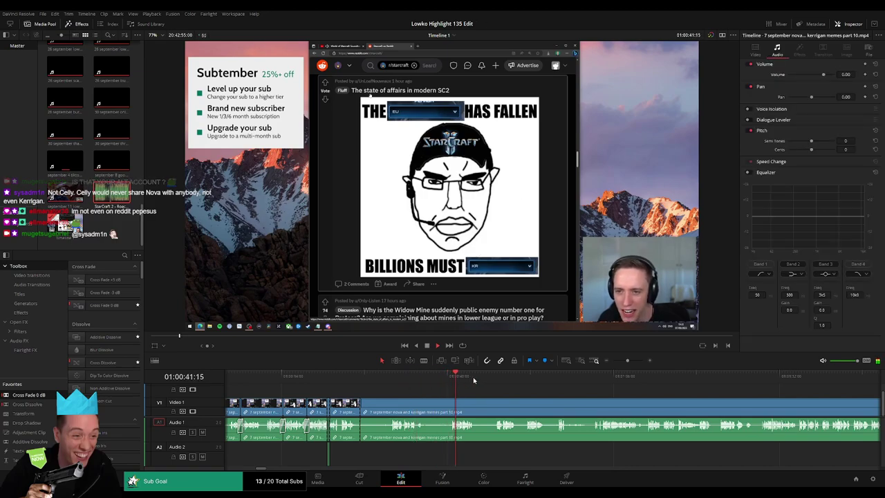
click(500, 375)
click(551, 377)
click(608, 389)
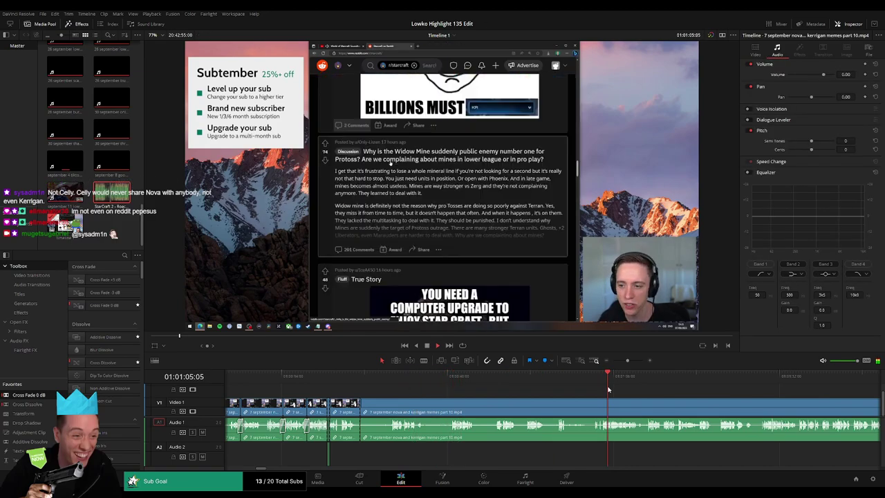
click(683, 385)
click(806, 385)
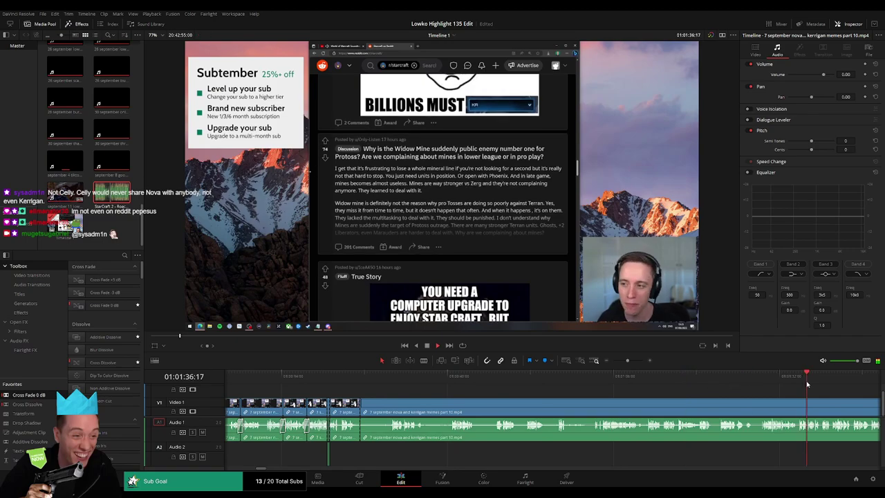
drag(627, 361, 621, 362)
mouse_move(579, 380)
mouse_down()
mouse_move(669, 383)
mouse_move(583, 381)
mouse_up()
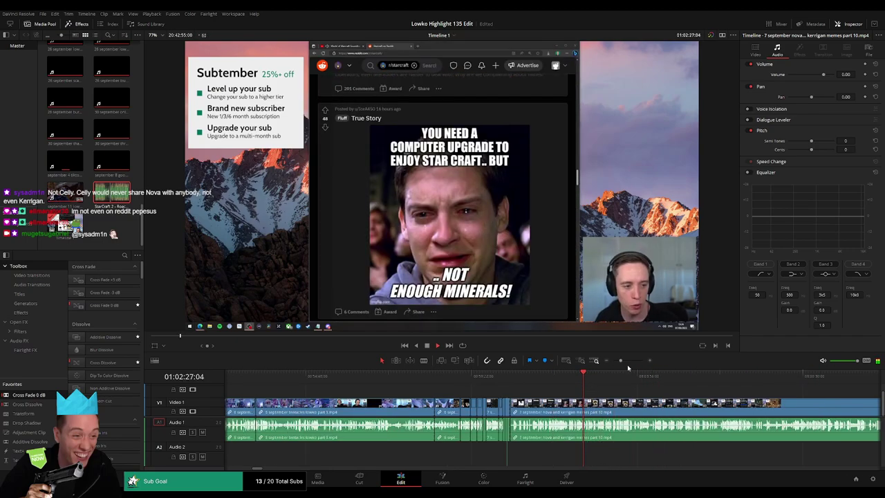
click(626, 361)
click(487, 382)
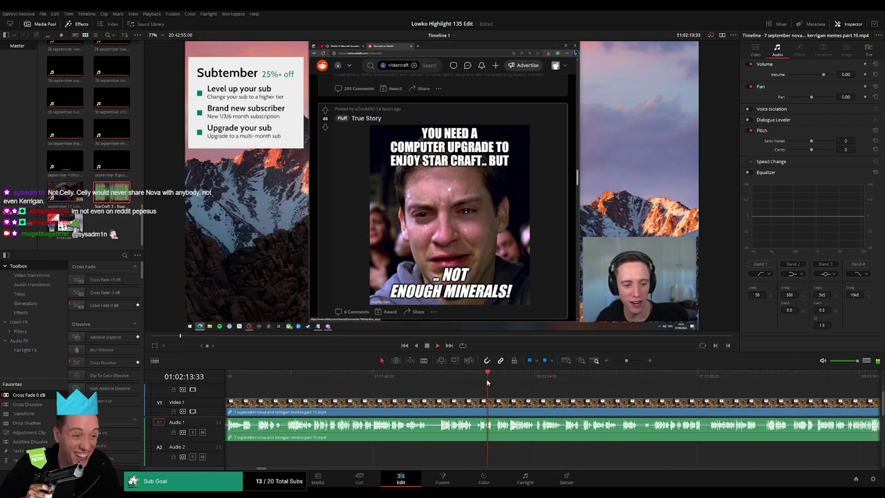
click(446, 383)
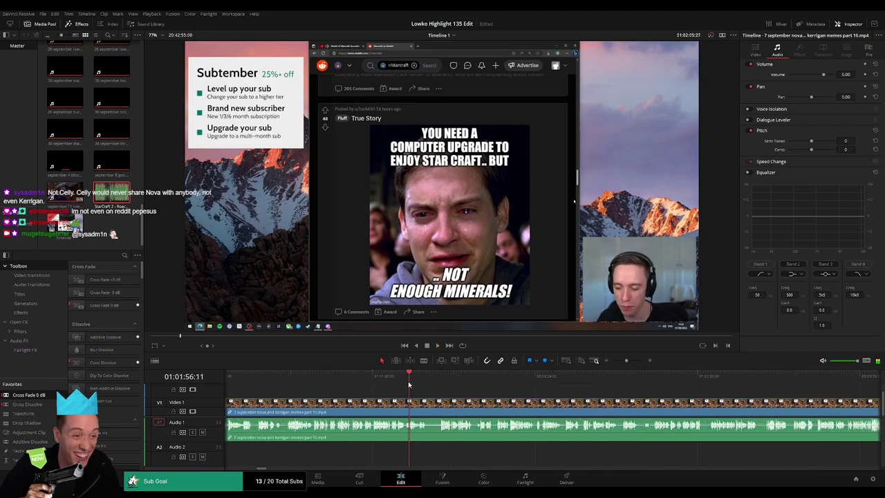
drag(408, 382, 440, 381)
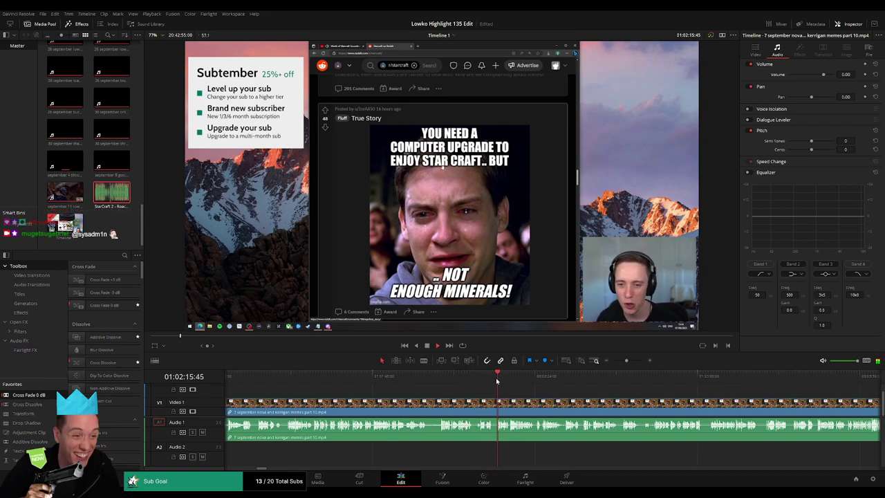
mouse_move(523, 383)
mouse_down()
mouse_move(667, 387)
mouse_move(525, 398)
mouse_up()
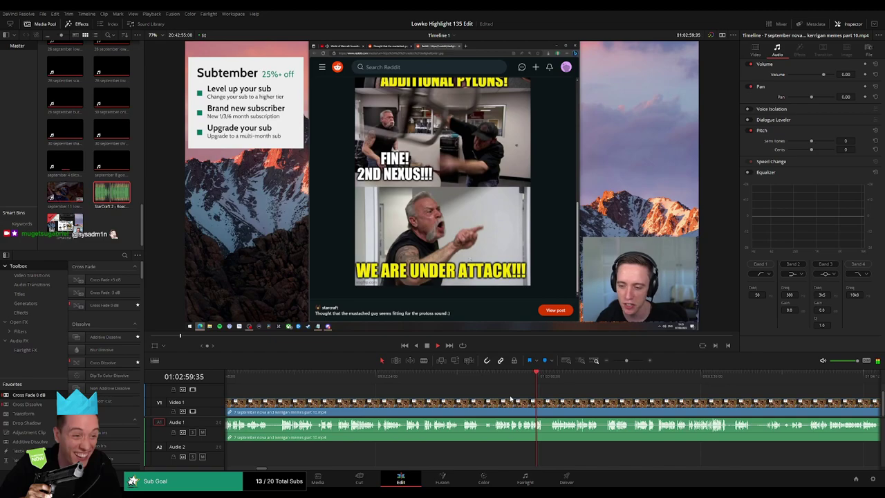
click(553, 381)
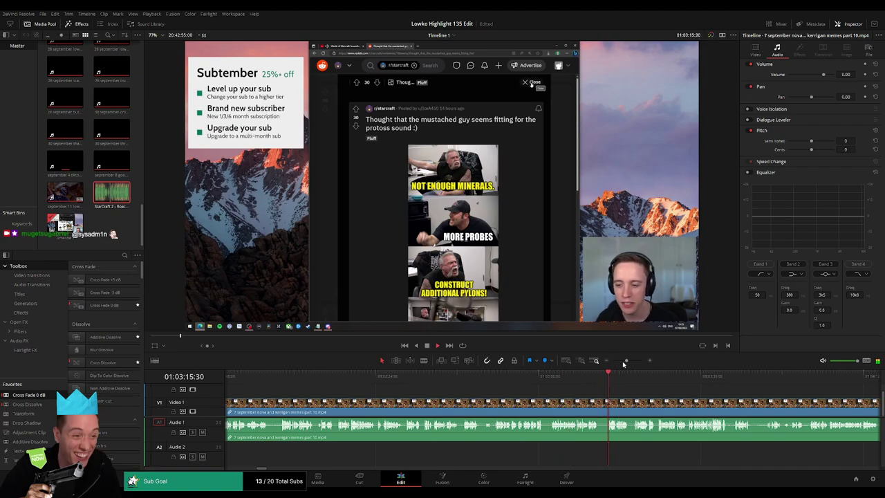
drag(626, 361, 618, 361)
drag(565, 384, 586, 382)
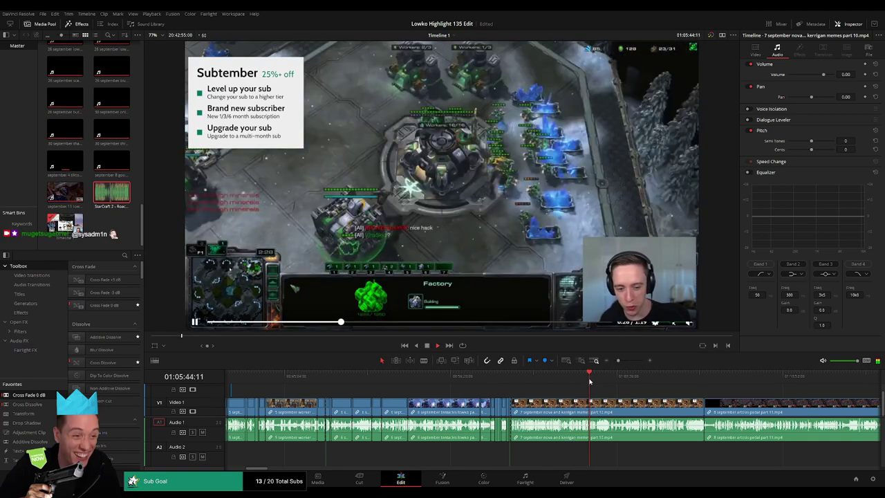
drag(595, 379, 618, 378)
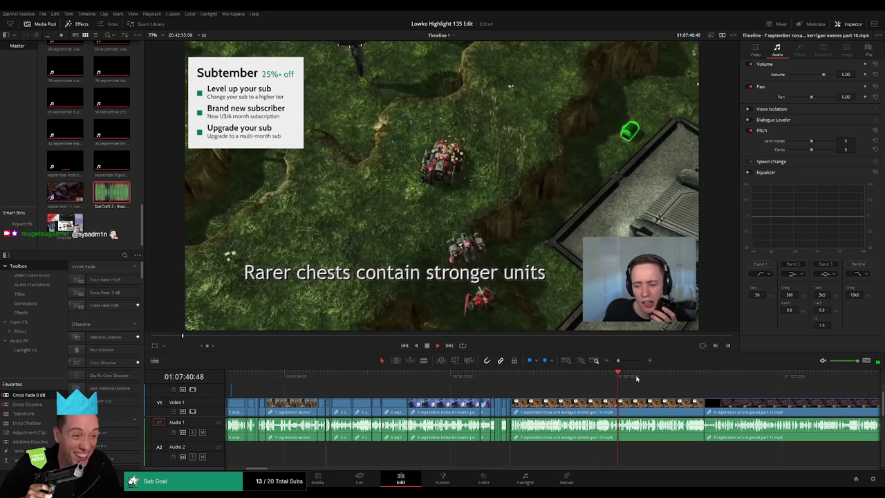
click(636, 378)
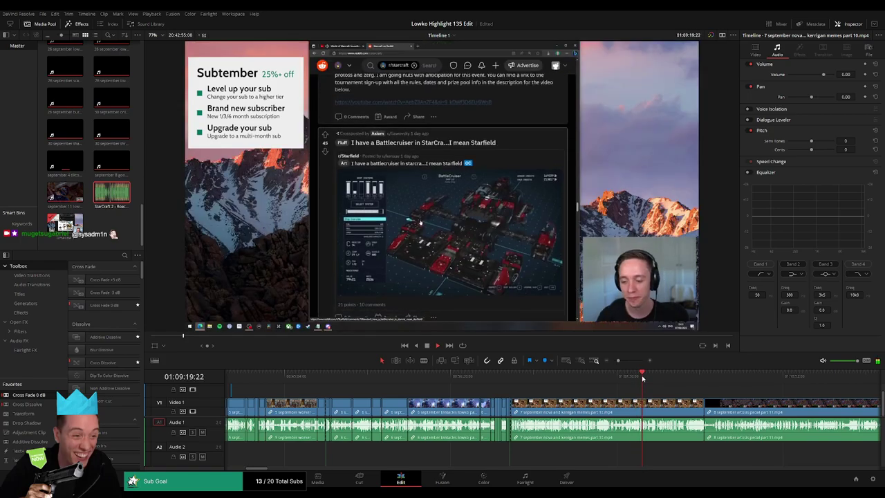
click(651, 378)
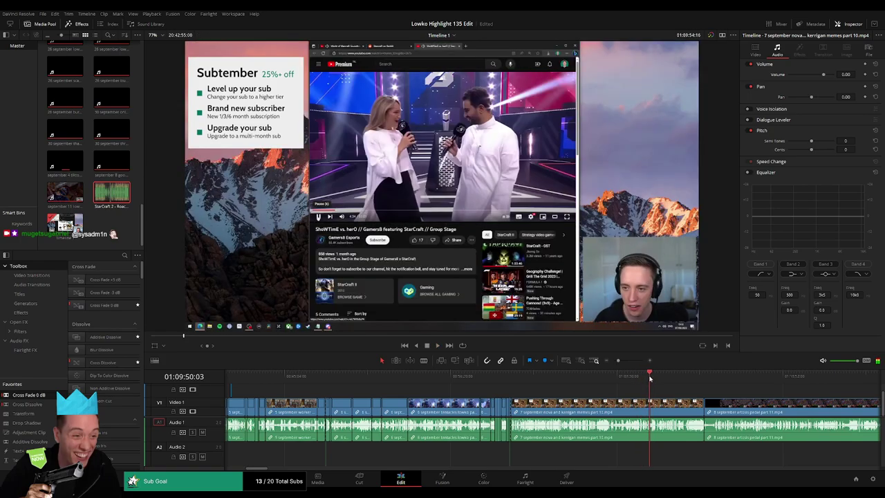
- Remove the footage from about 1:00:26 to 1:09:42, just before the Seltzer and Fancy post is discussed, and close the gap
drag(648, 378, 632, 361)
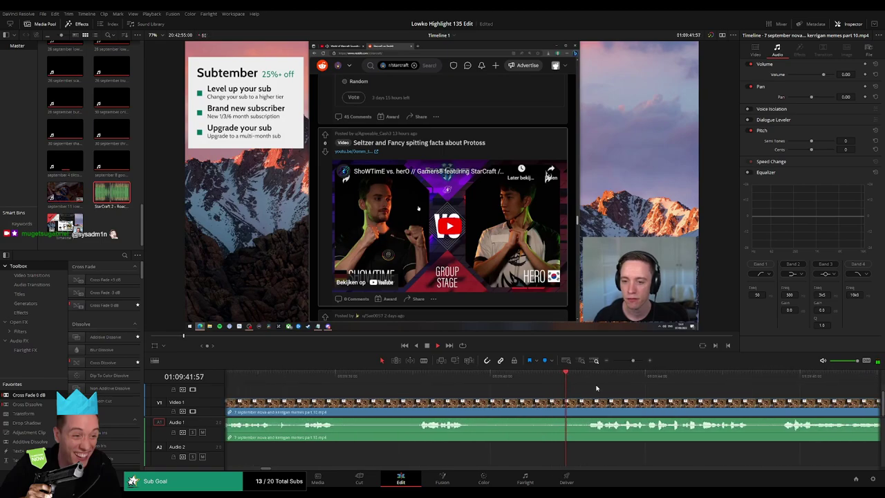
click(606, 361)
click(606, 361)
click(606, 361)
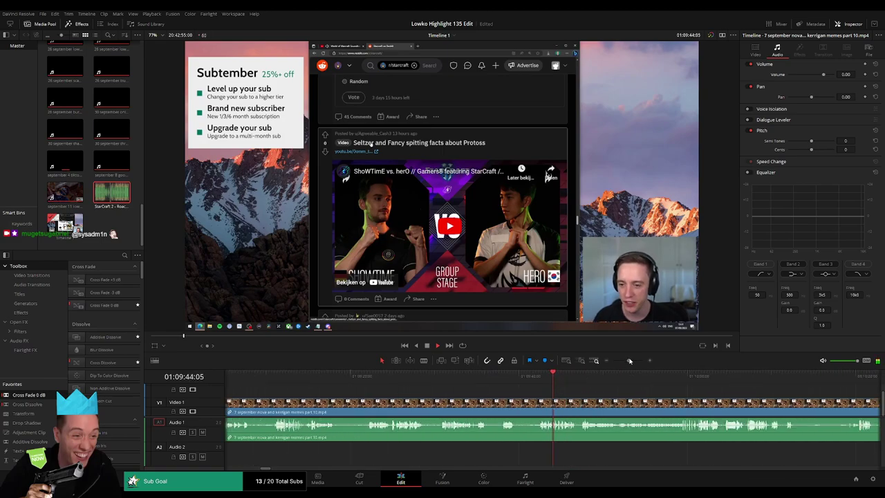
click(606, 360)
click(591, 377)
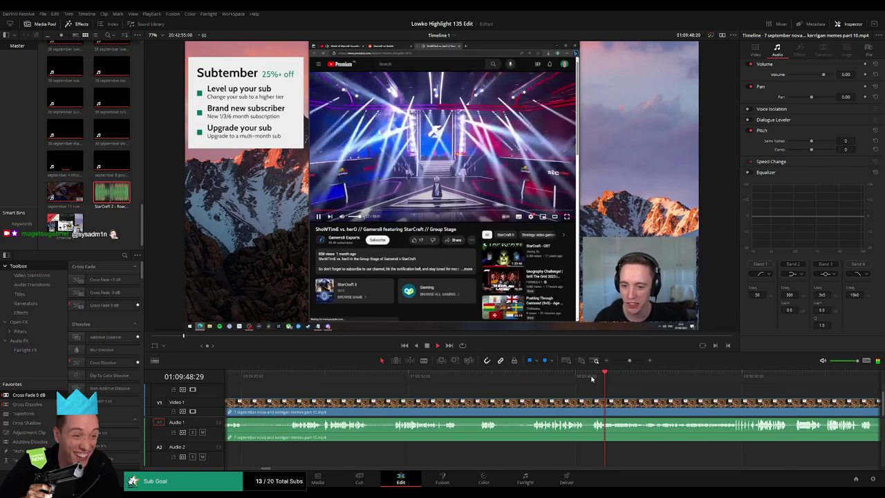
click(532, 402)
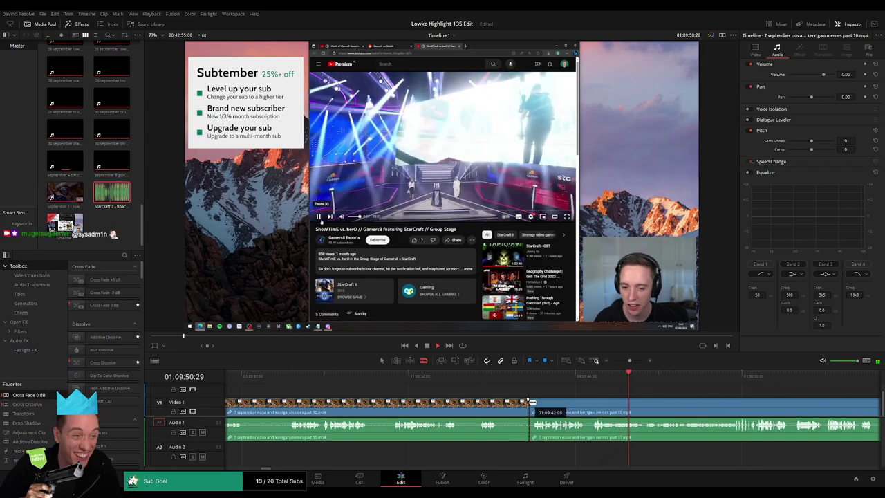
click(513, 406)
key(Delete)
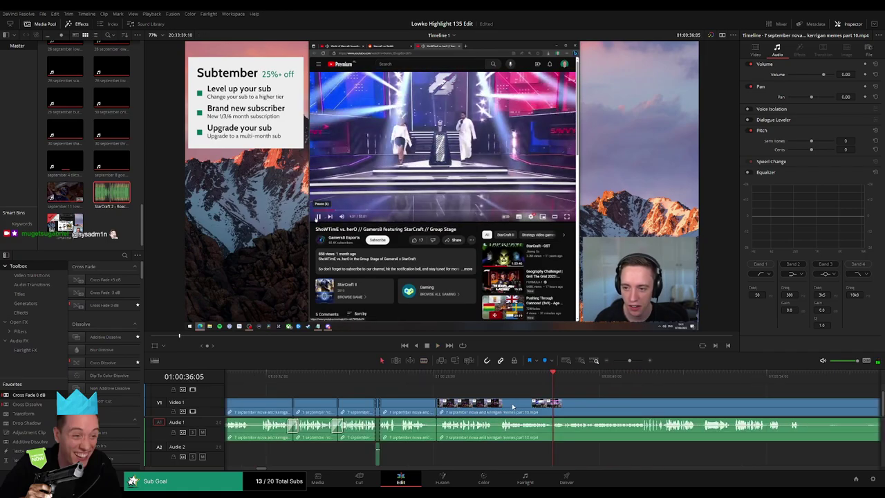
- Review the ShoWTimE vs. herO reaction and delete the rest of the memes clip after it, up to the artosis pedal part 11 clip
drag(584, 408, 503, 397)
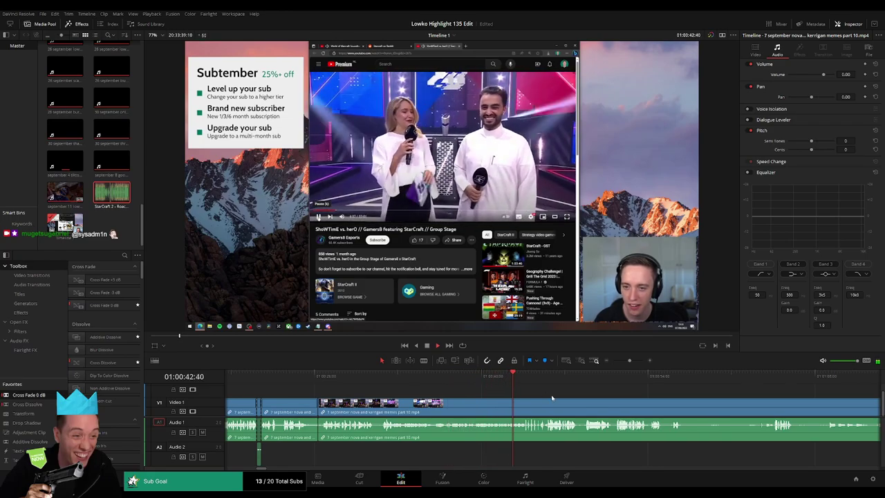
scroll(458, 395, right, 3)
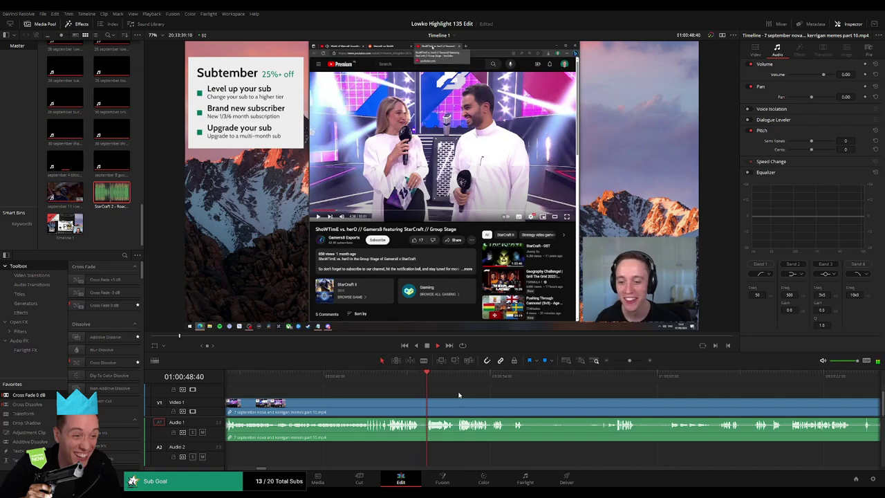
click(500, 375)
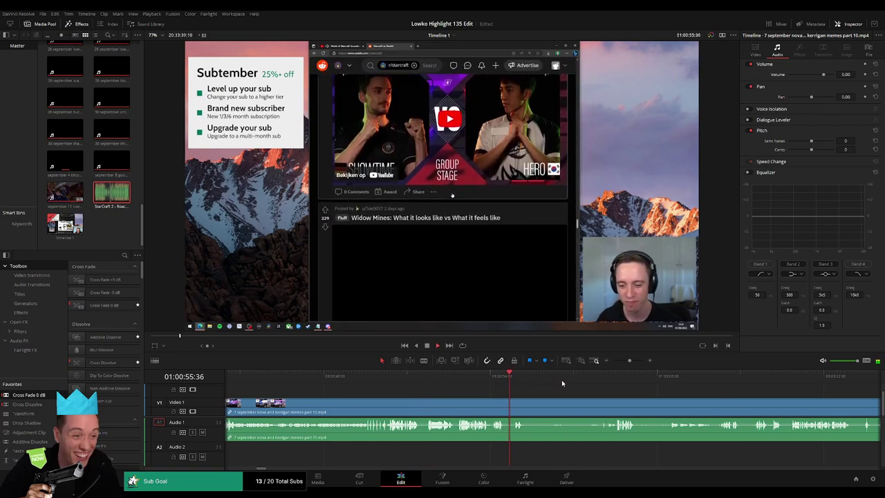
click(751, 380)
click(618, 361)
drag(563, 378, 731, 378)
click(568, 408)
key(Delete)
key(space)
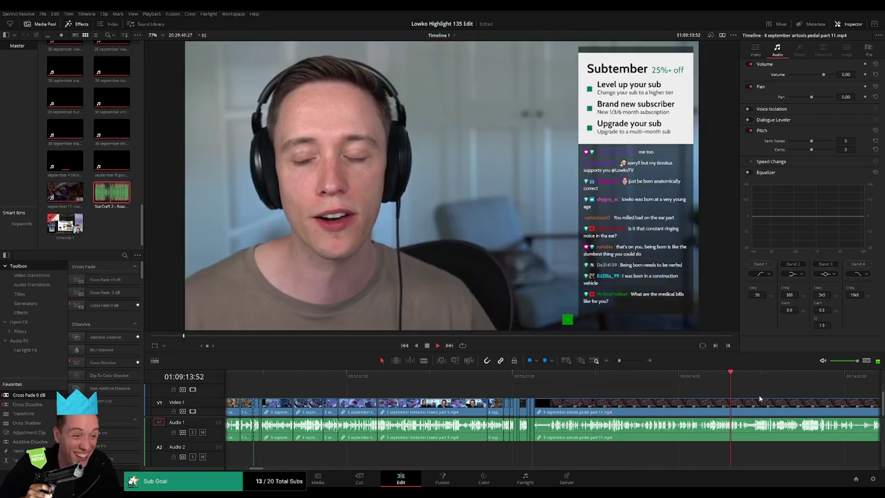
- Skim the artosis pedal part 11 clip from about 1:09:48 to 1:10:00 to find where the cheer message begins
drag(456, 380, 465, 380)
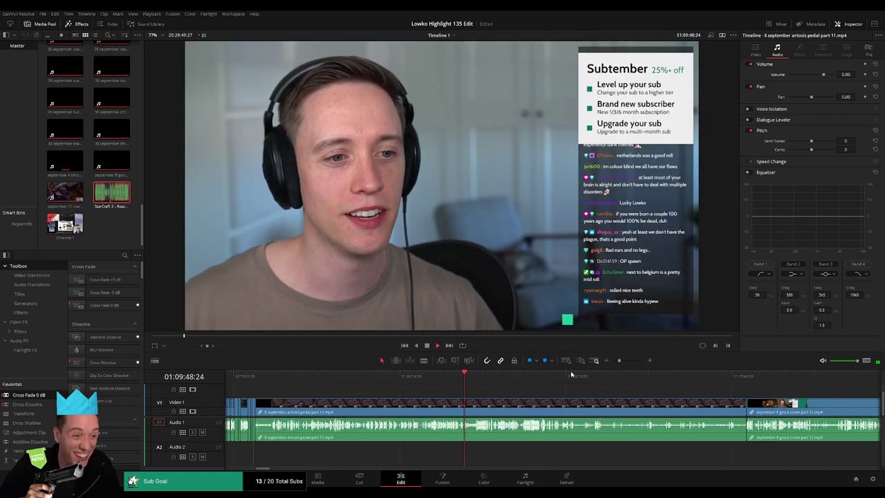
drag(619, 360, 628, 362)
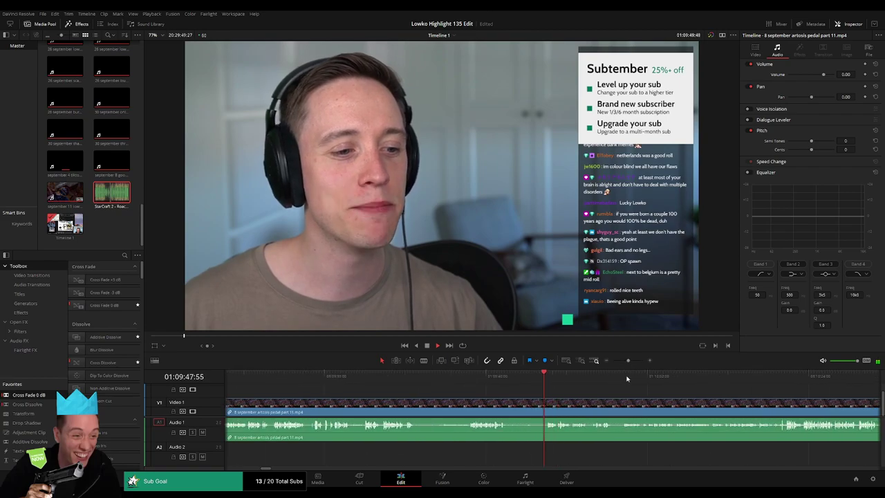
click(626, 378)
scroll(467, 391, right, 3)
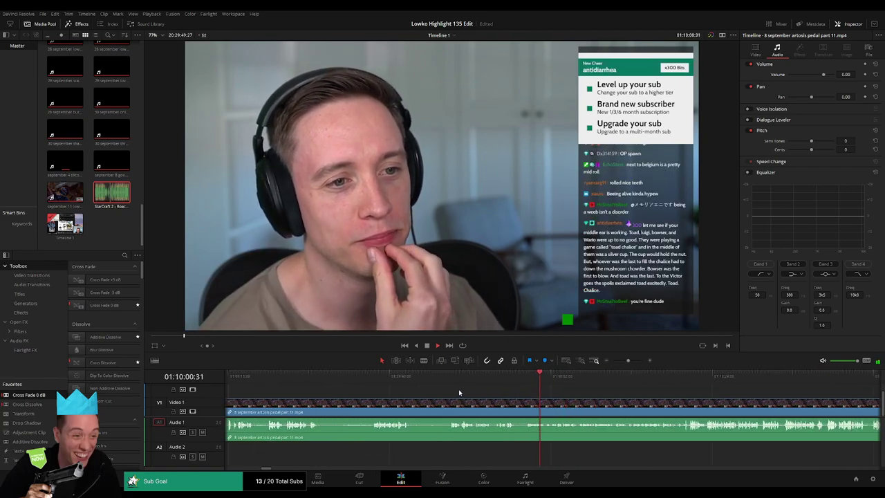
click(460, 379)
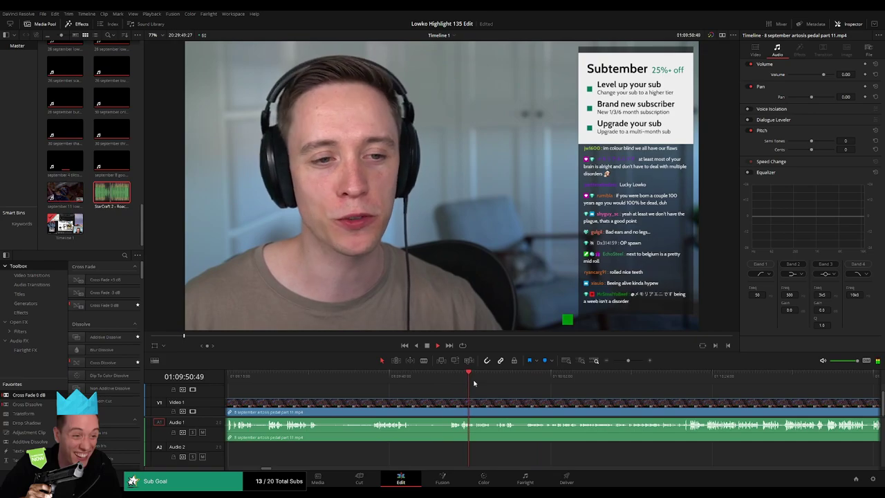
drag(485, 382, 494, 383)
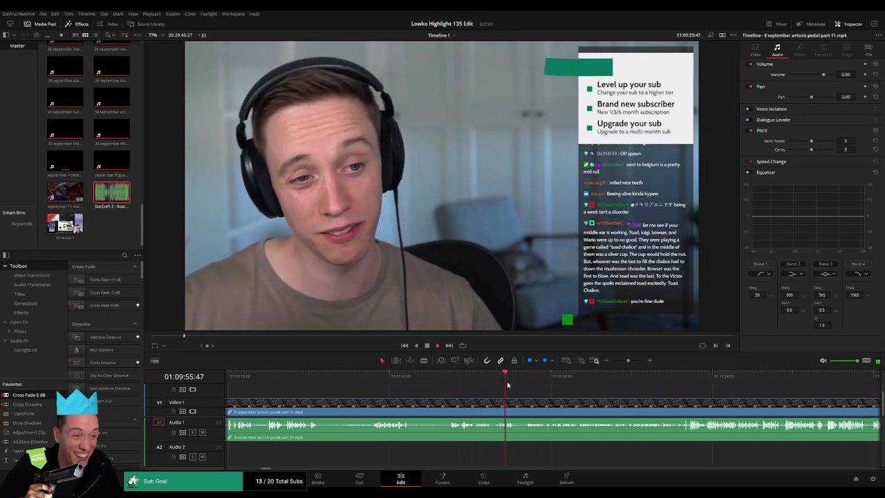
click(497, 383)
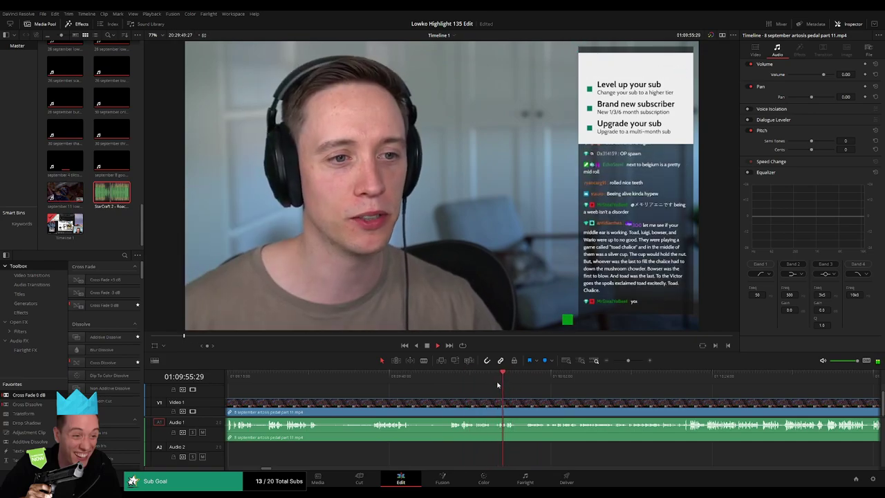
- Split the artosis pedal part 11 clip at about 1:09:56 and delete everything before it, closing the gap to the memes clip
key(space)
click(636, 360)
key(space)
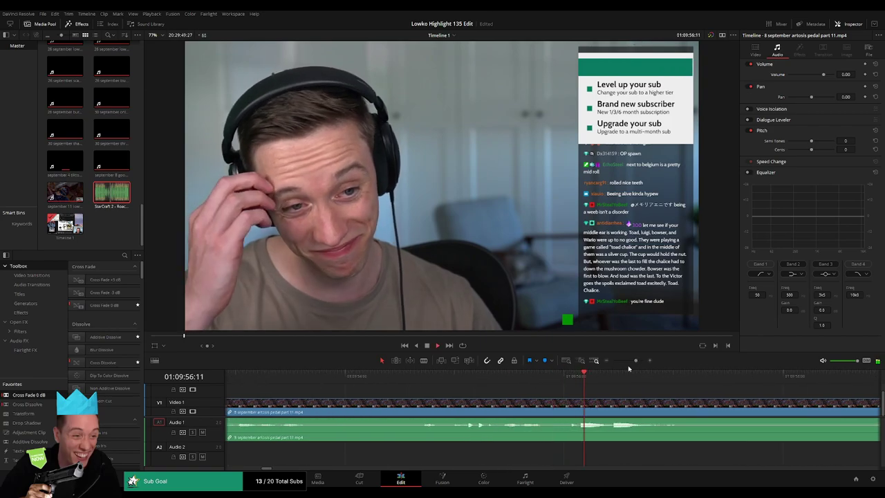
key(b)
click(561, 403)
key(a)
click(531, 407)
key(Delete)
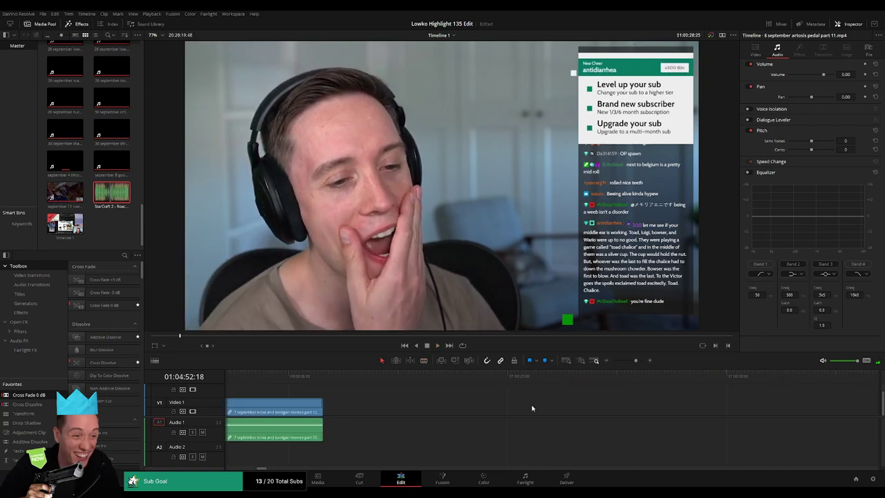
- Remove the pause between about 1:00:27:28 and 1:00:29 in the artosis pedal part 11 clip and close the gap
key(b)
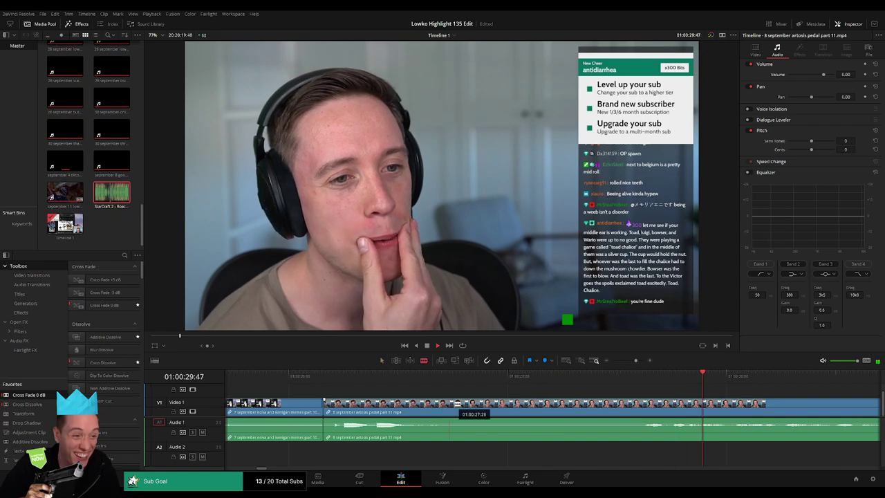
click(453, 404)
click(624, 403)
key(a)
click(582, 409)
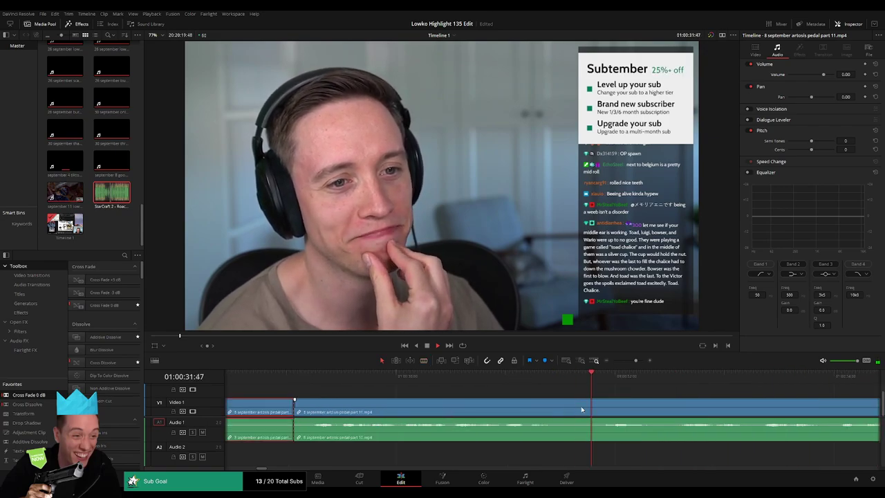
key(Delete)
- Play the toad chalice message and the reaction to it from about 1:00:30 to 1:00:58, listening for a word to censor
drag(635, 360, 629, 361)
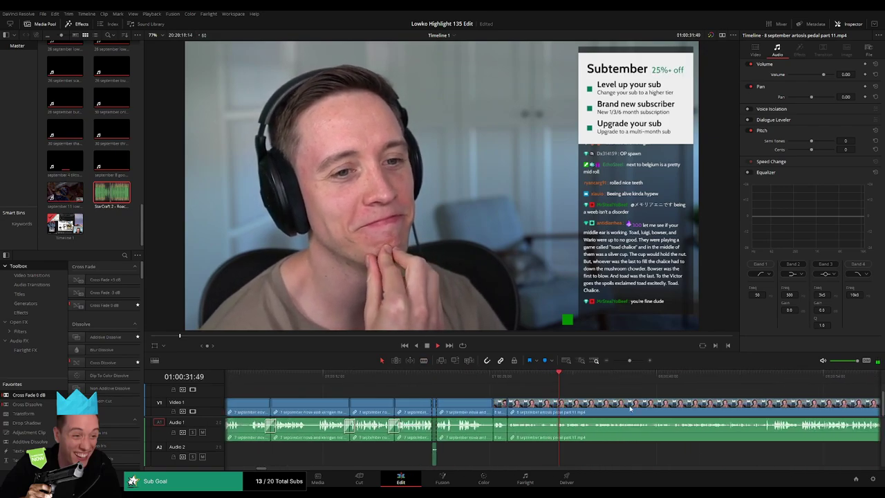
drag(629, 407, 414, 396)
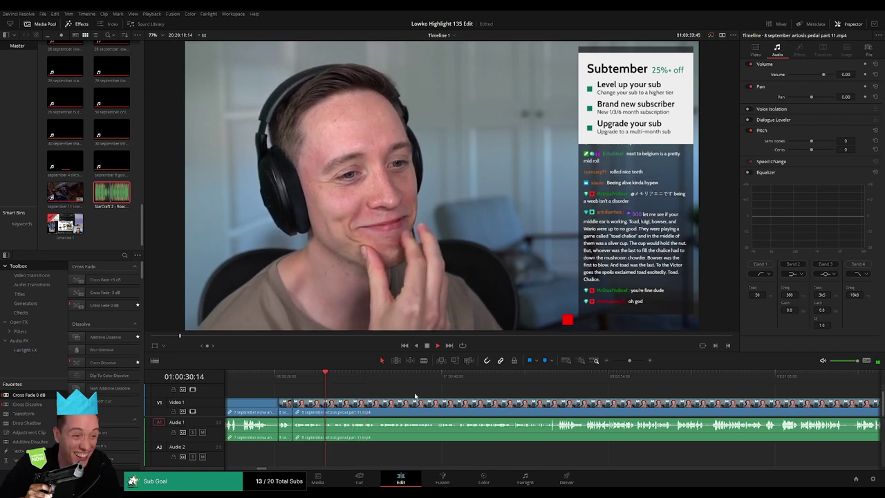
drag(477, 405, 416, 406)
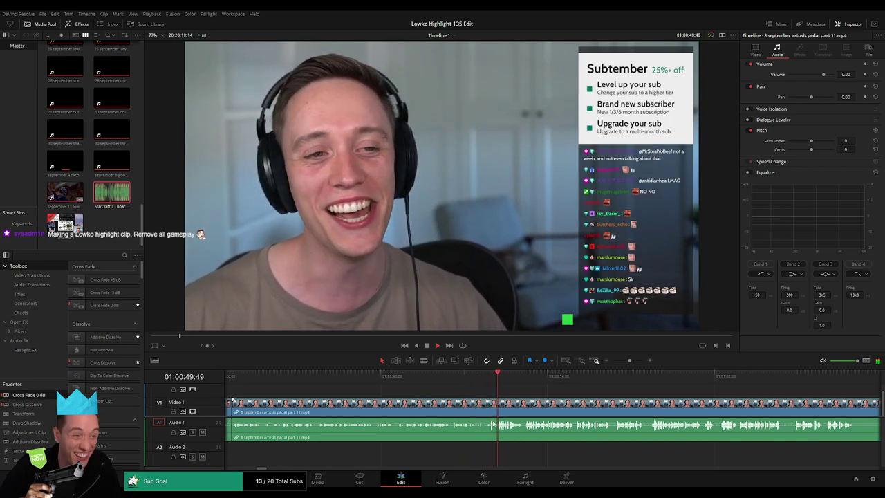
scroll(368, 406, right, 8)
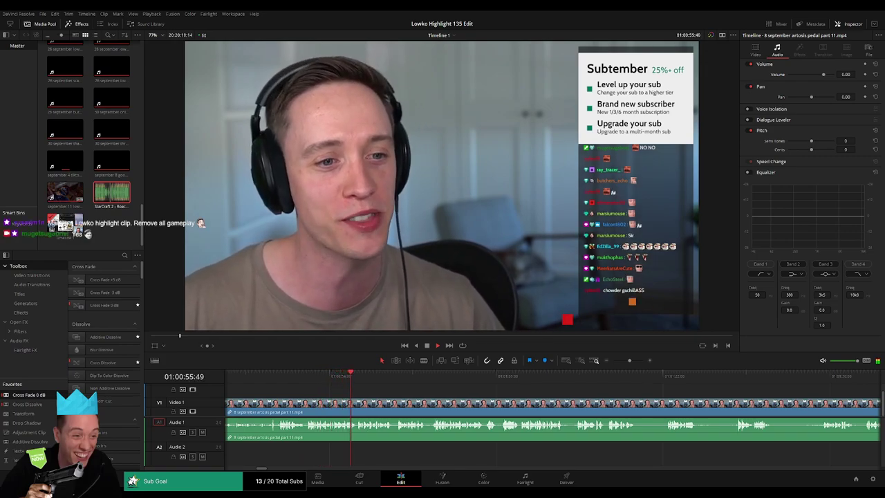
drag(412, 403, 332, 394)
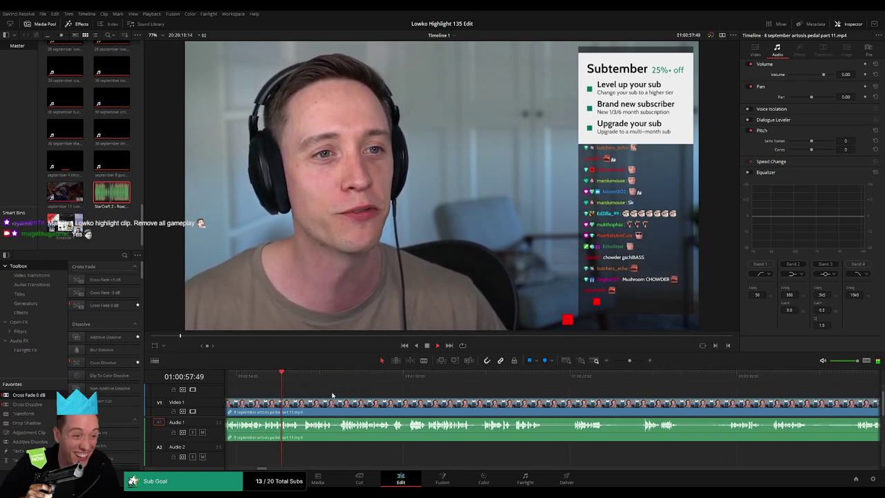
key(space)
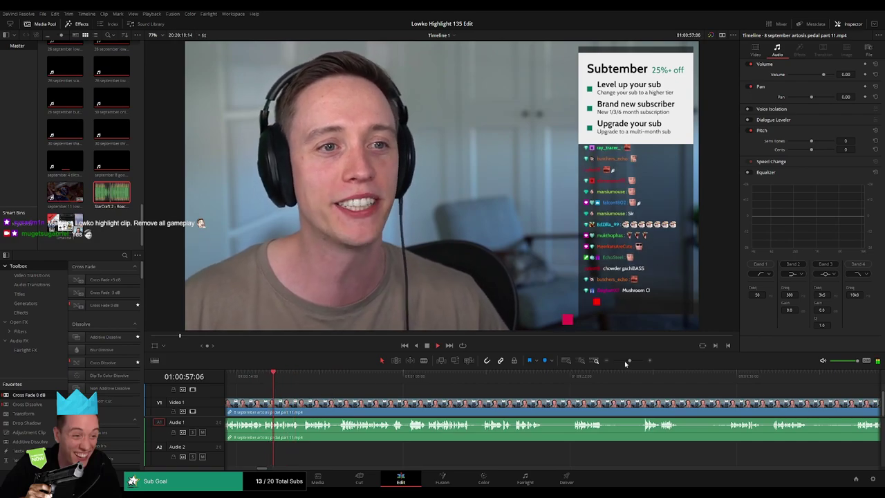
drag(629, 360, 633, 360)
drag(592, 389, 422, 391)
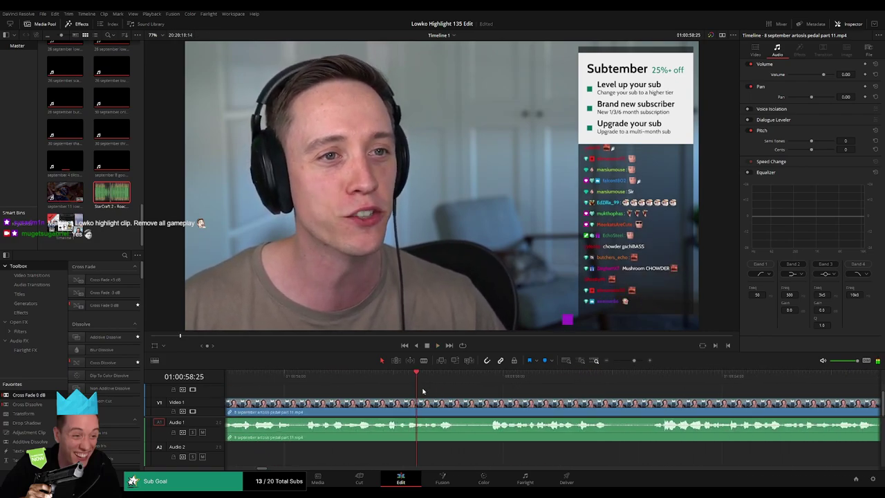
- Split the artosis pedal part 11 clip at about 1:00:57:54 and 1:00:58:14 and mute the audio between the cuts
click(366, 376)
key(b)
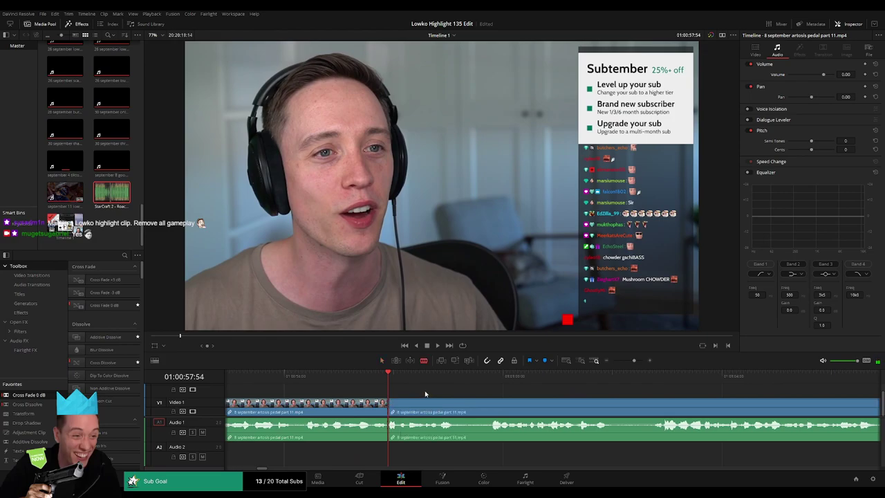
click(389, 402)
key(space)
drag(400, 421, 403, 448)
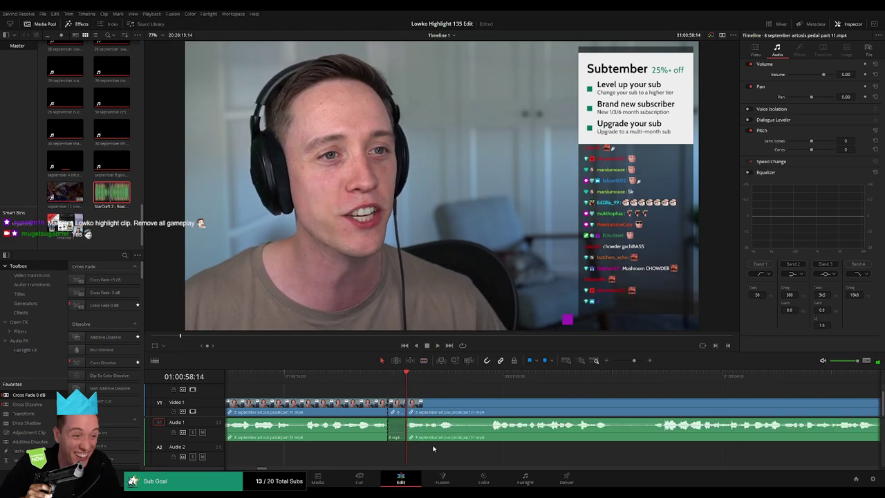
- Place a StarCraft 2 - Roach Quotes.mp3 snippet on Audio 2 under the muted word at a volume of -23.00 and check it
drag(113, 200, 384, 460)
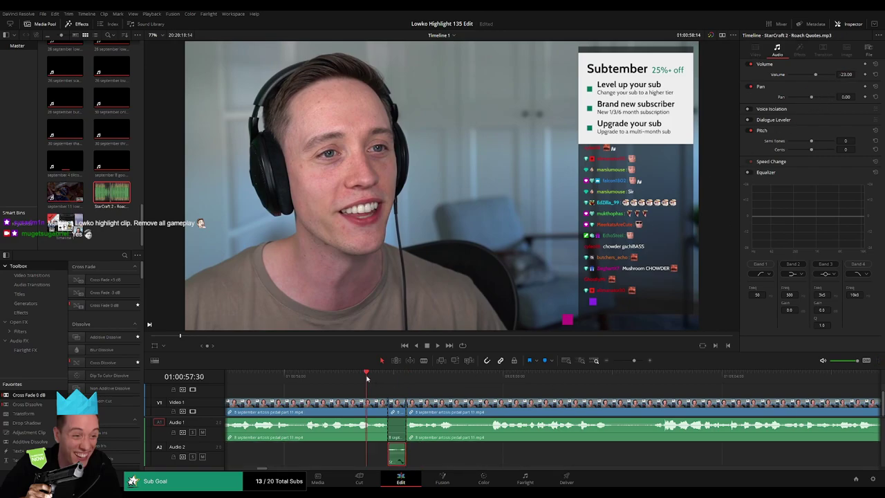
key(space)
click(543, 387)
mouse_move(634, 360)
mouse_down()
mouse_move(606, 361)
mouse_move(628, 363)
mouse_up()
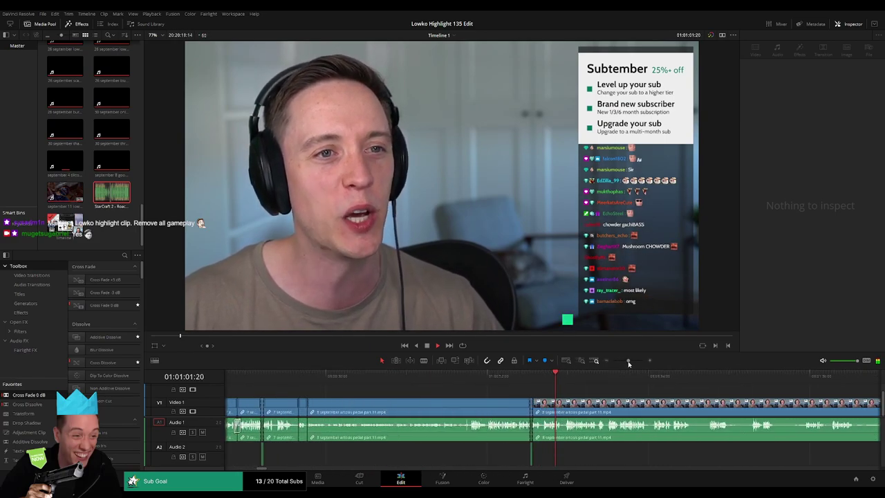
- Isolate the word ending at about 1:01:18:52 in the artosis pedal part 11 clip with two splits and mute its audio
scroll(435, 409, right, 3)
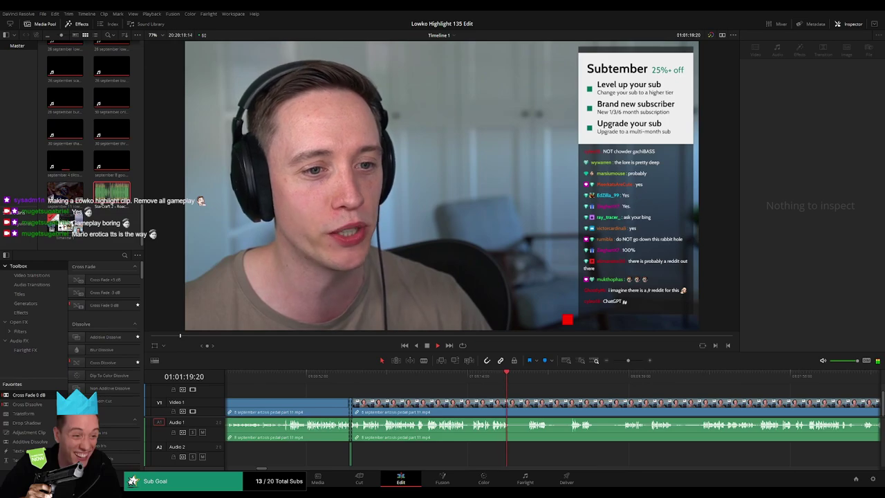
drag(628, 360, 634, 360)
click(393, 378)
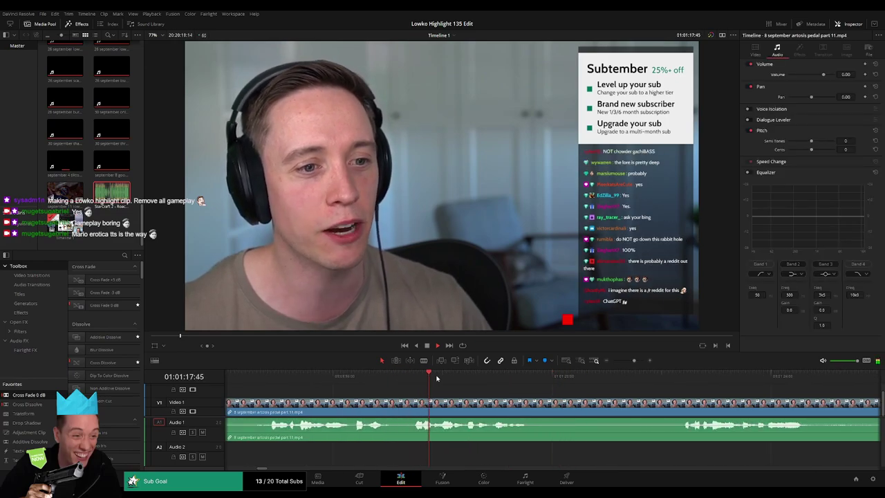
key(b)
click(466, 402)
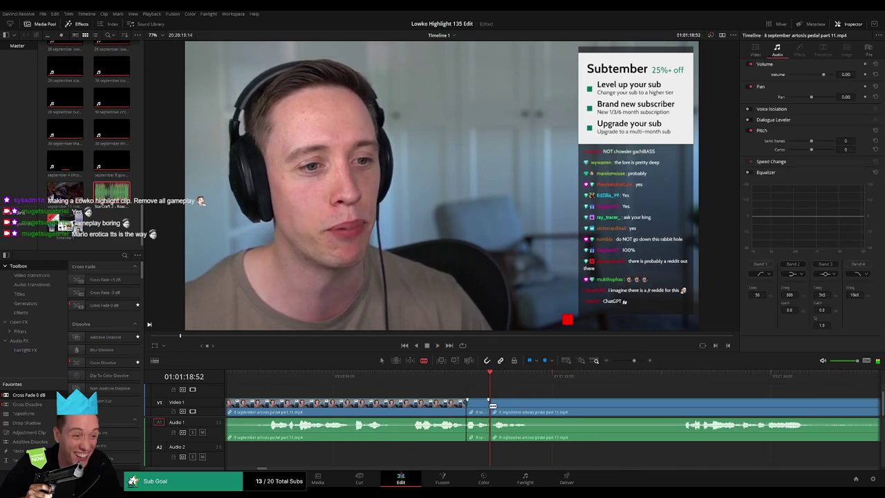
drag(482, 427, 485, 455)
- Place a StarCraft 2 - Roach Quotes.mp3 snippet on Audio 2 under the muted word at about 1:01:18 with a volume of -23.00
drag(114, 191, 489, 457)
click(480, 454)
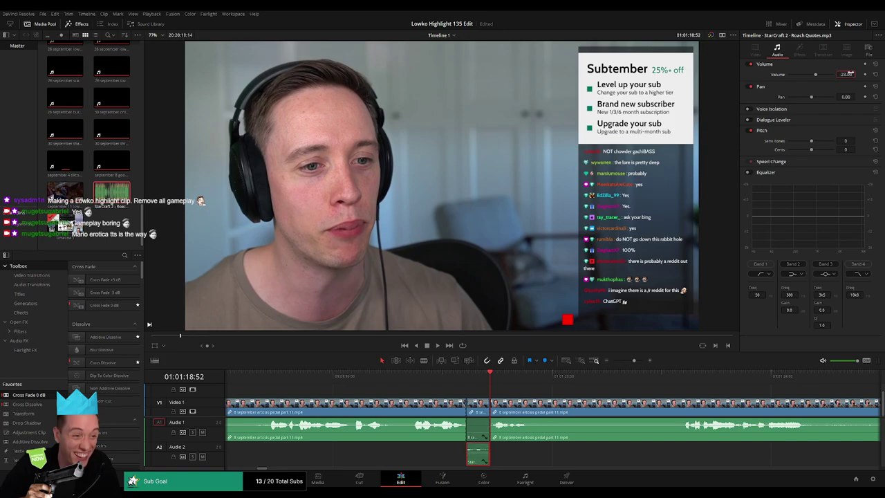
click(588, 389)
- Cut out the footage from about 1:01:20 to 1:01:22 in the artosis pedal part 11 clip and close the gap
drag(633, 361, 630, 361)
key(b)
click(536, 403)
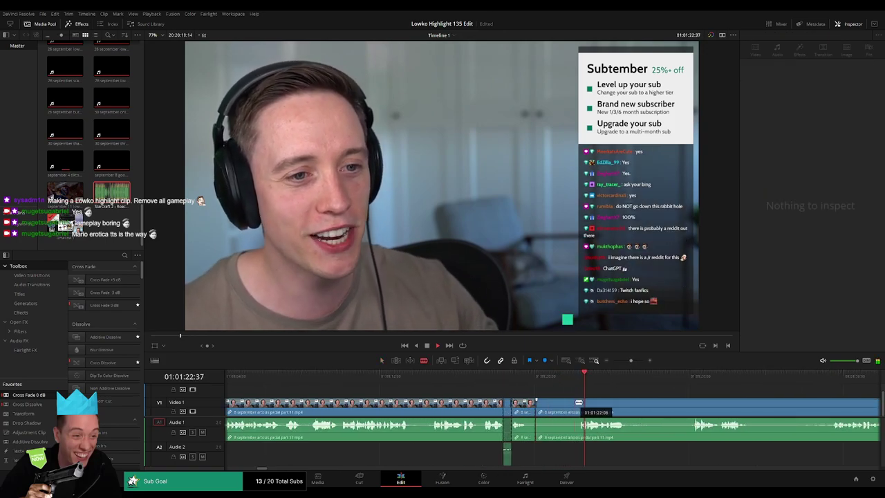
click(576, 404)
key(a)
click(570, 405)
key(Delete)
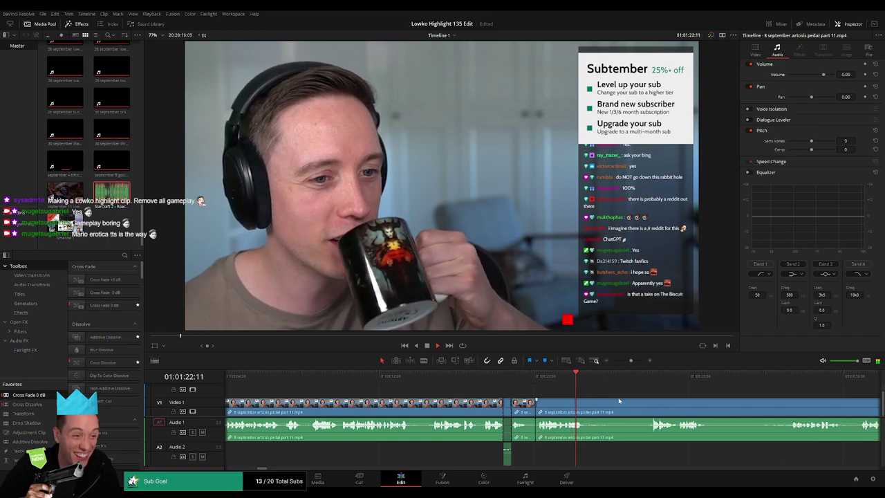
- Remove the footage between about 1:01:22 and 1:01:25, close the gap and cross-fade the audio at the cut
drag(615, 402, 469, 384)
key(ctrl+b)
key(ctrl+b)
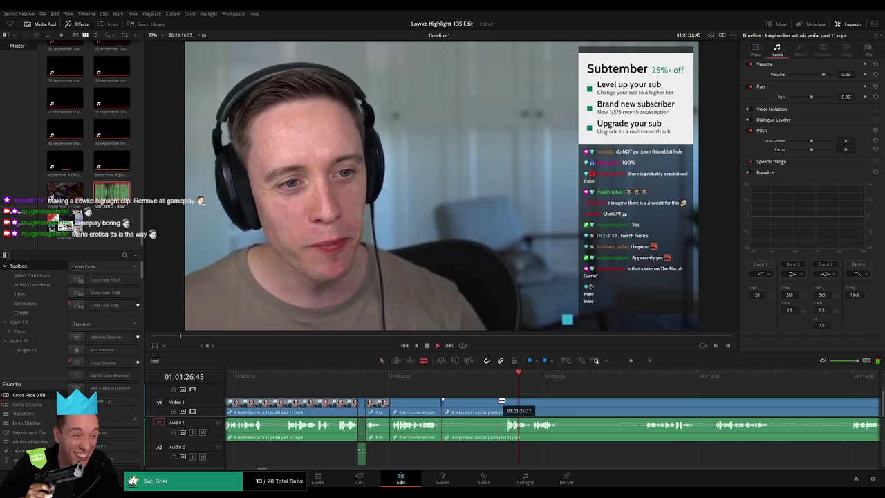
click(485, 404)
key(Delete)
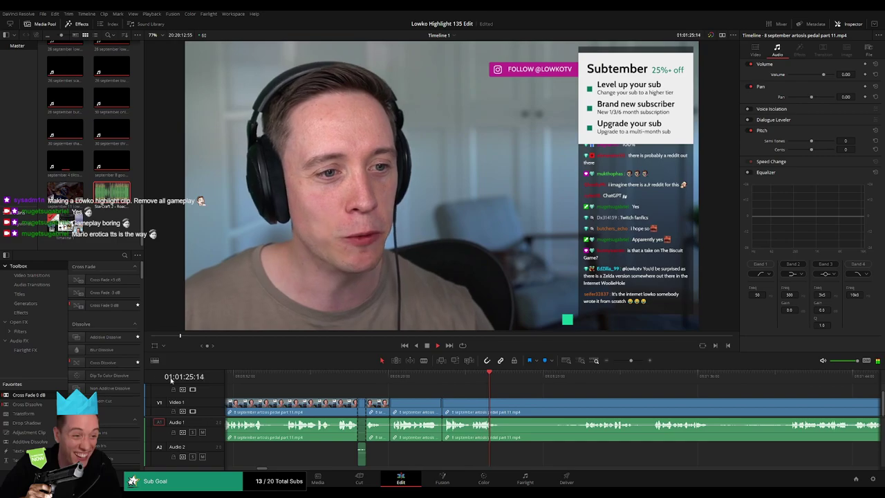
- Remove the footage between about 1:01:26 and 1:01:30, close the gap and add a Cross Fade 0 dB to the audio cut
key(b)
click(504, 410)
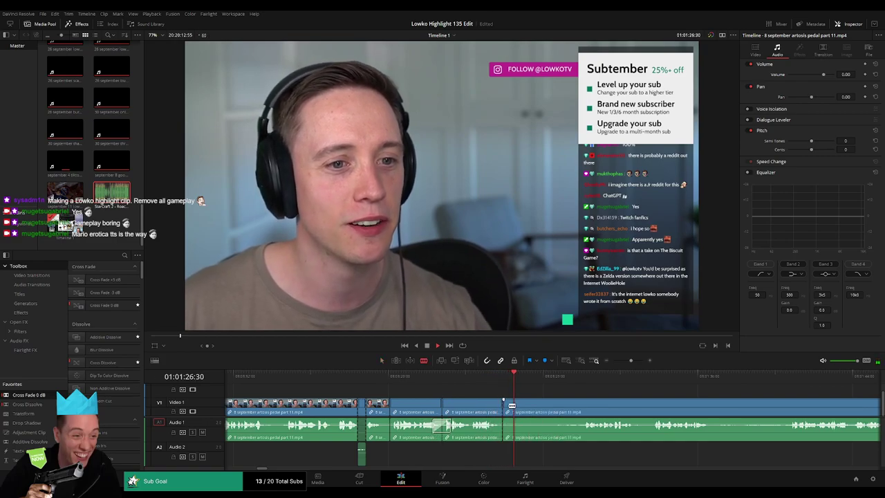
scroll(625, 406, right, 4)
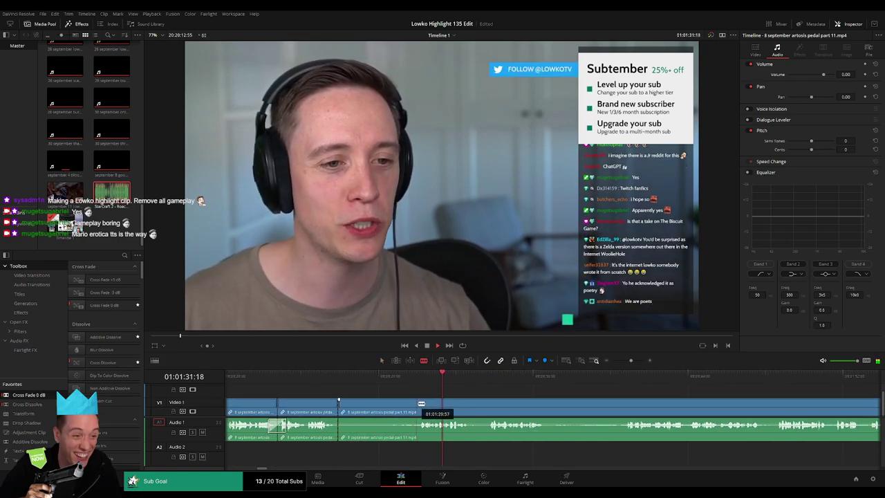
click(419, 406)
key(a)
click(400, 410)
key(Delete)
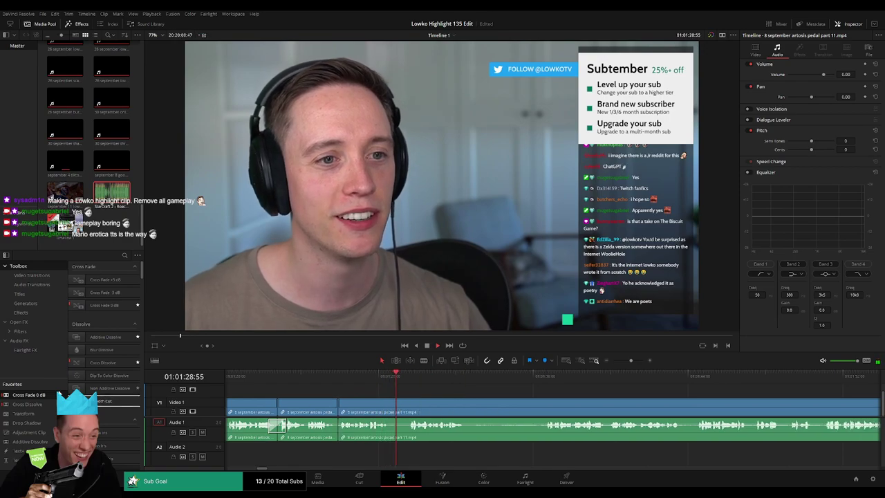
drag(345, 432, 339, 431)
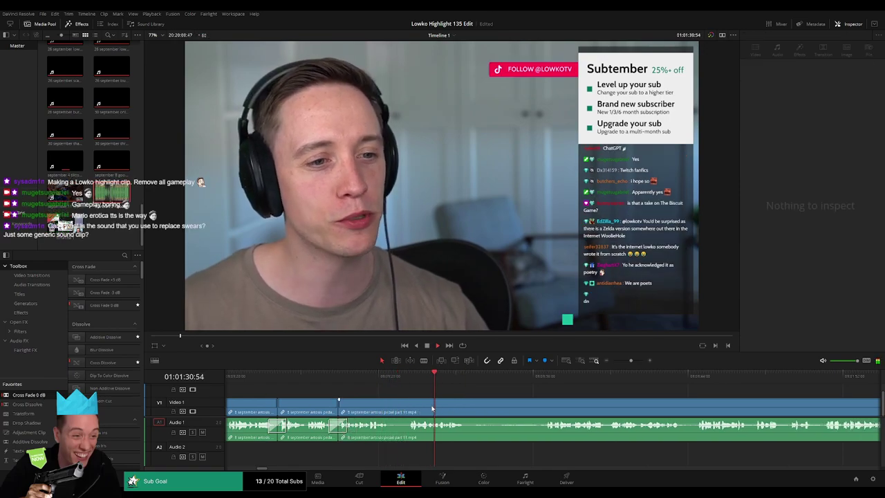
- Pause playback, widen the media pool and open StarCraft 2 - Roach Quotes.mp3 in the source viewer
key(space)
scroll(385, 413, left, 5)
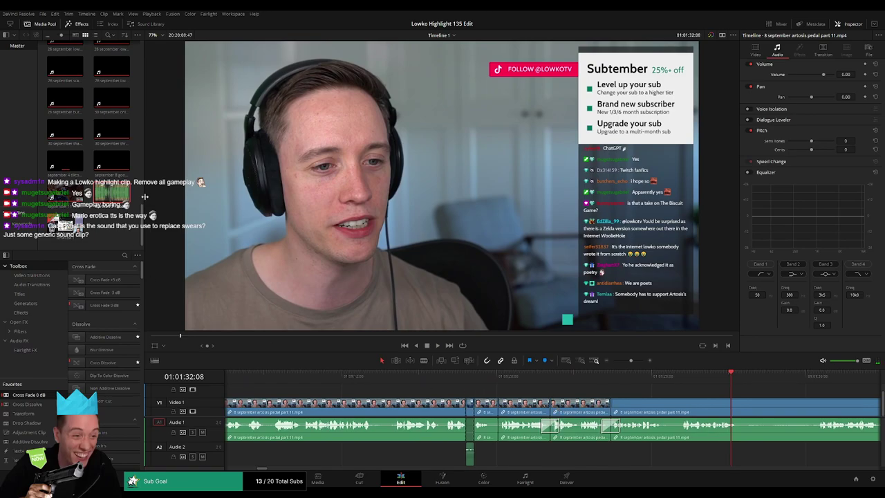
drag(145, 196, 174, 181)
scroll(186, 210, down, 2)
double_click(151, 206)
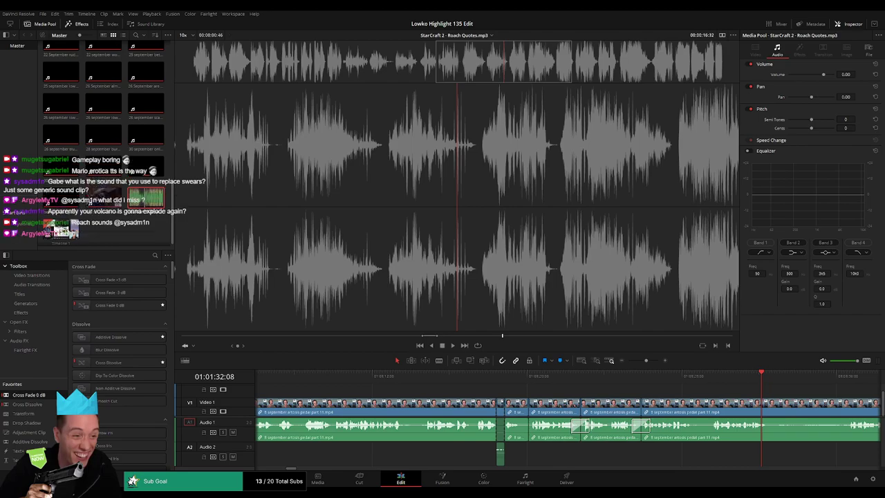
- Return to the single timeline viewer and replay the censored word at about 1:01:18 to check the roach sound
click(722, 35)
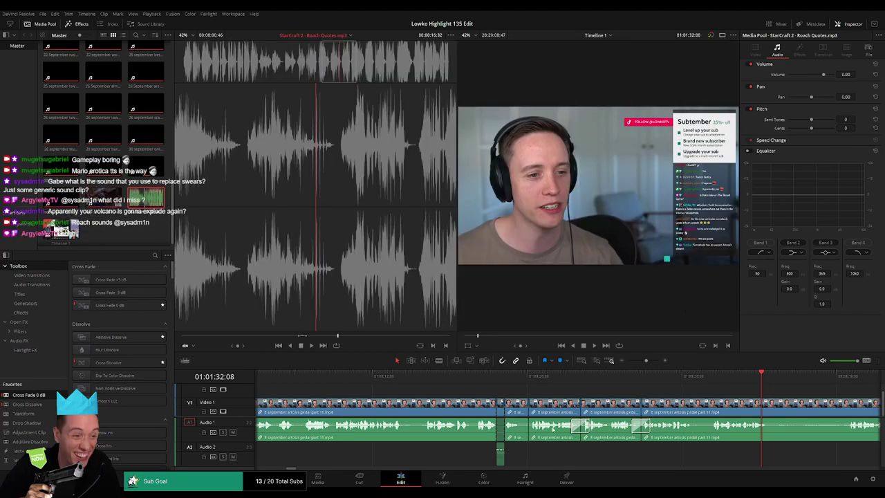
click(508, 375)
click(496, 385)
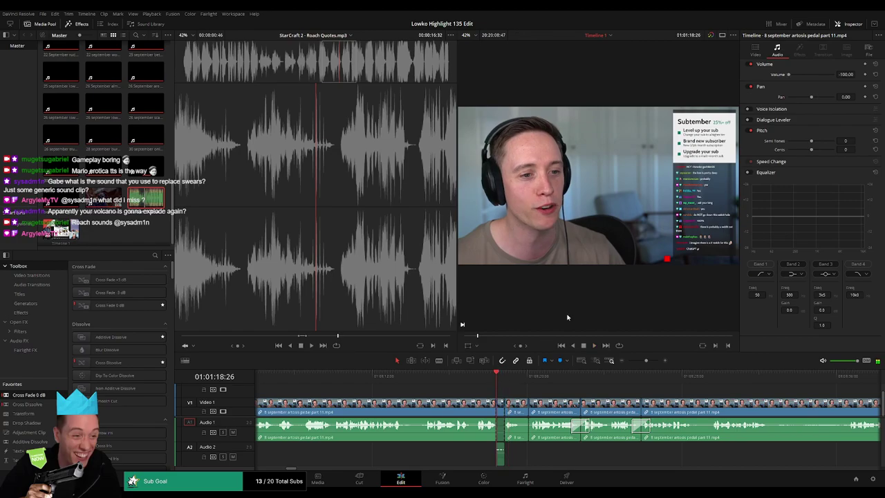
click(722, 35)
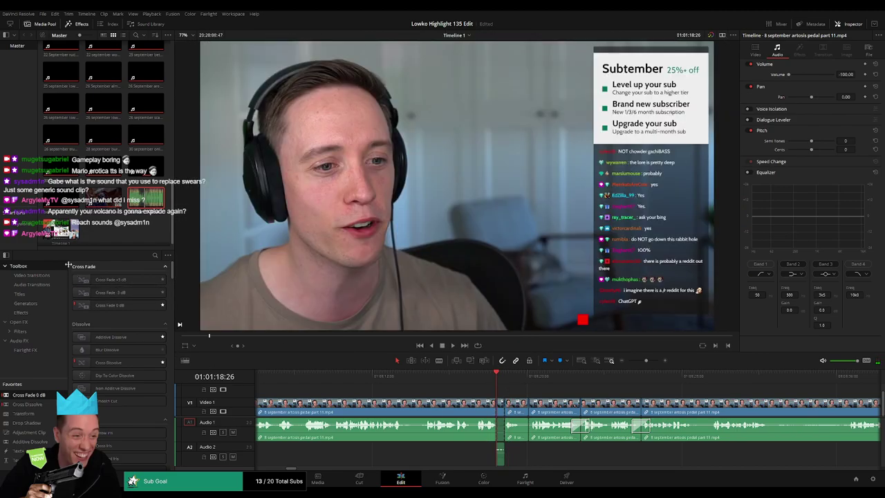
key(space)
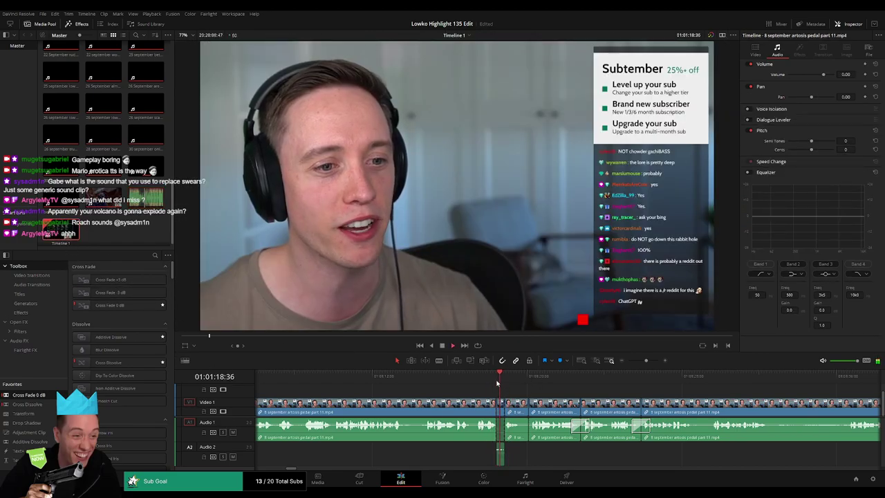
key(space)
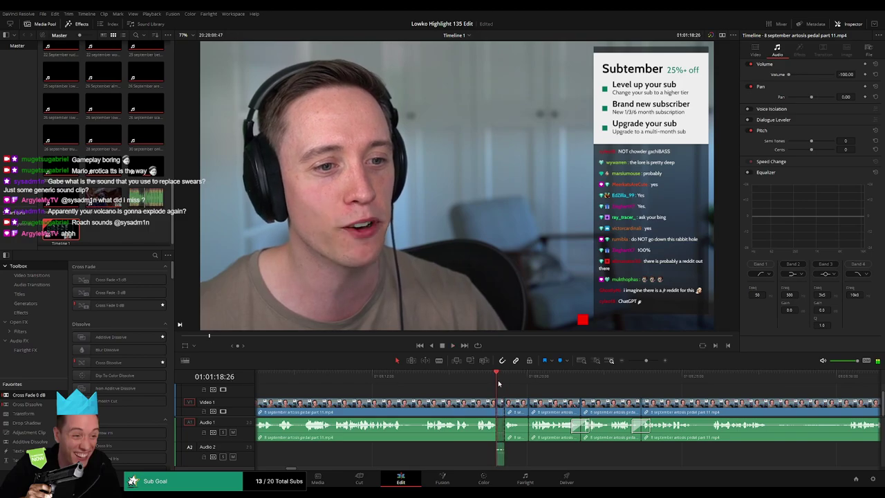
key(space)
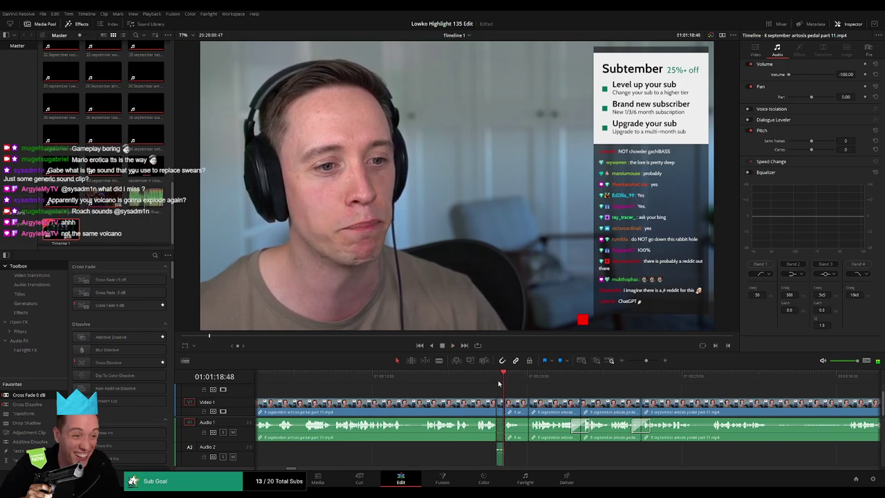
click(498, 383)
key(space)
- Remove the footage from about 1:01:32 to 1:01:37, close the gap and cross-fade the audio at the cut
click(632, 379)
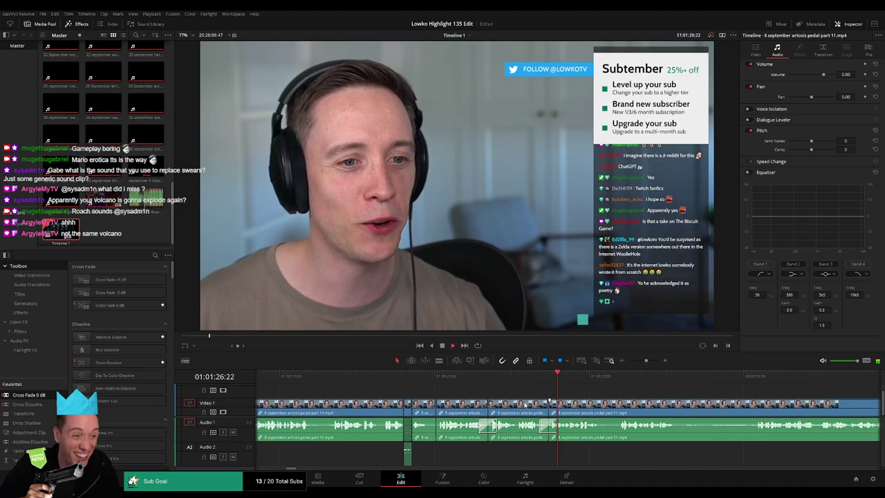
drag(524, 404, 326, 403)
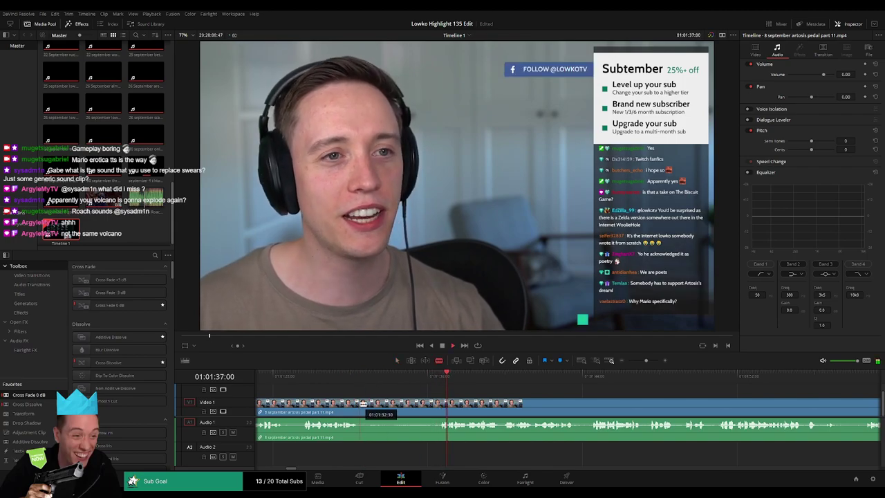
click(360, 403)
key(Delete)
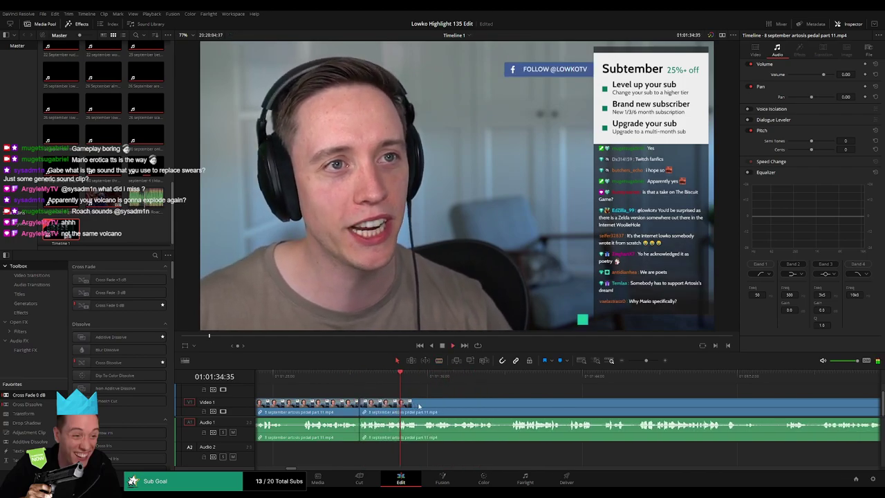
click(360, 424)
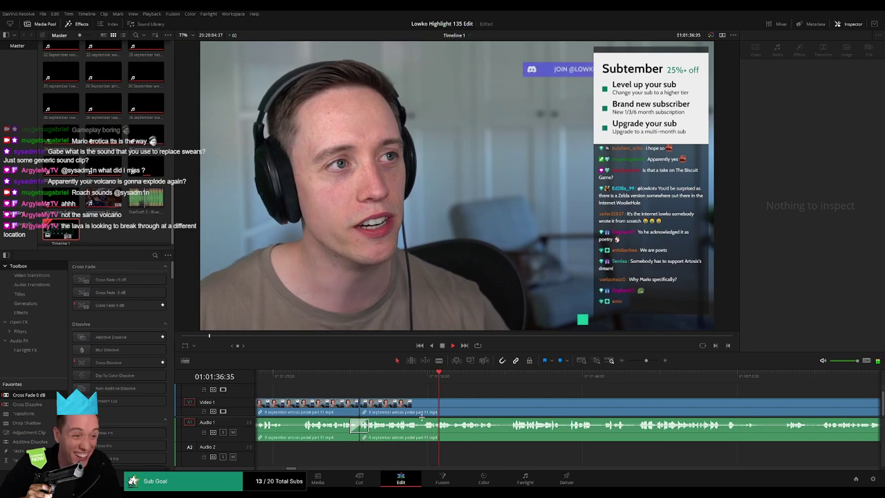
- Narrow the media pool and bring its last clips back into view
drag(175, 230, 167, 207)
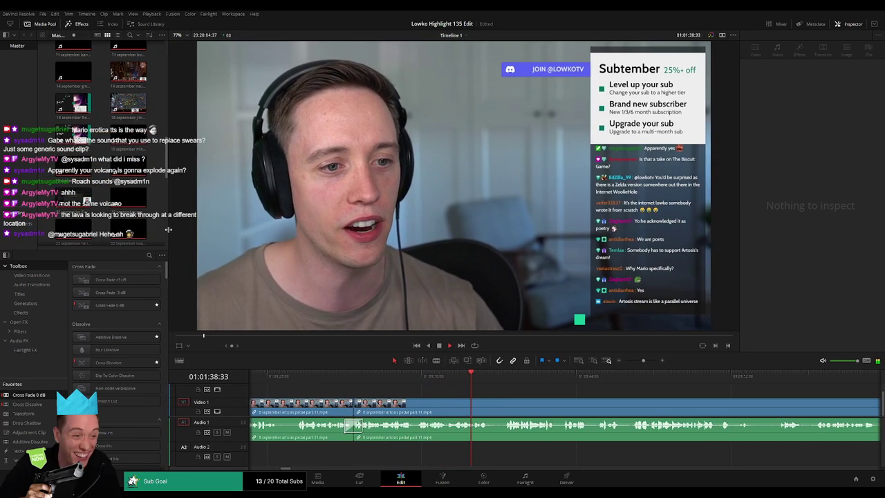
drag(167, 164, 168, 235)
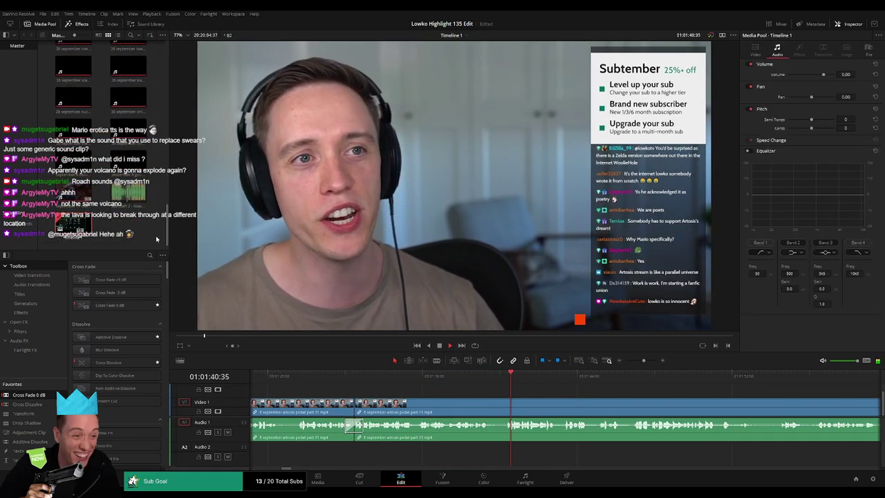
click(143, 237)
- Cut out the footage from about 1:02:24 to 1:02:41, close the gap and cross-fade the audio at the cut
drag(621, 395, 474, 393)
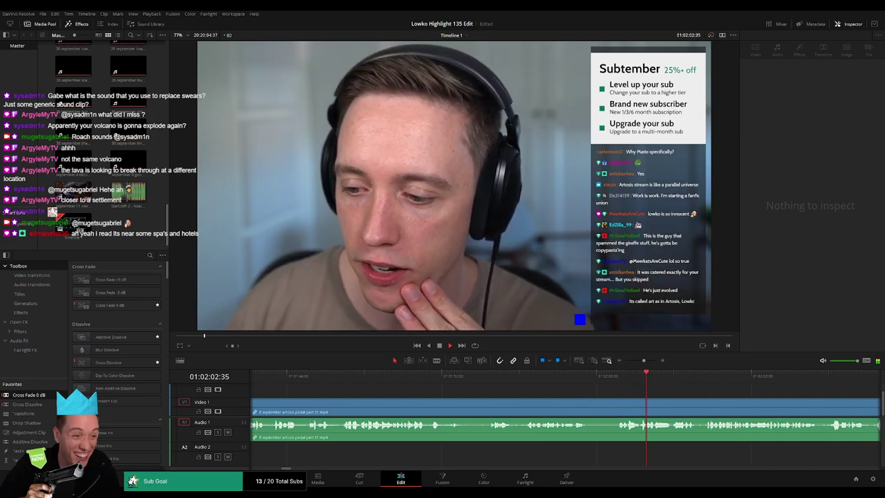
drag(677, 392, 402, 400)
scroll(401, 398, down, 2)
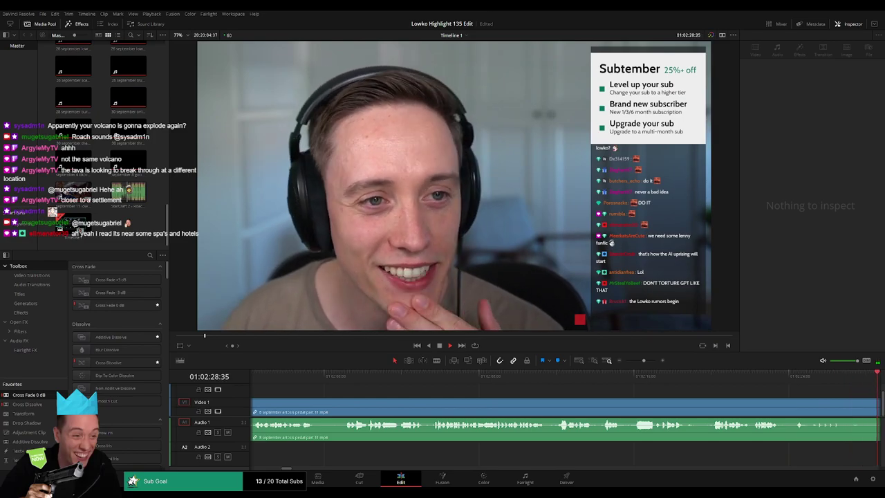
drag(513, 378, 435, 381)
click(514, 379)
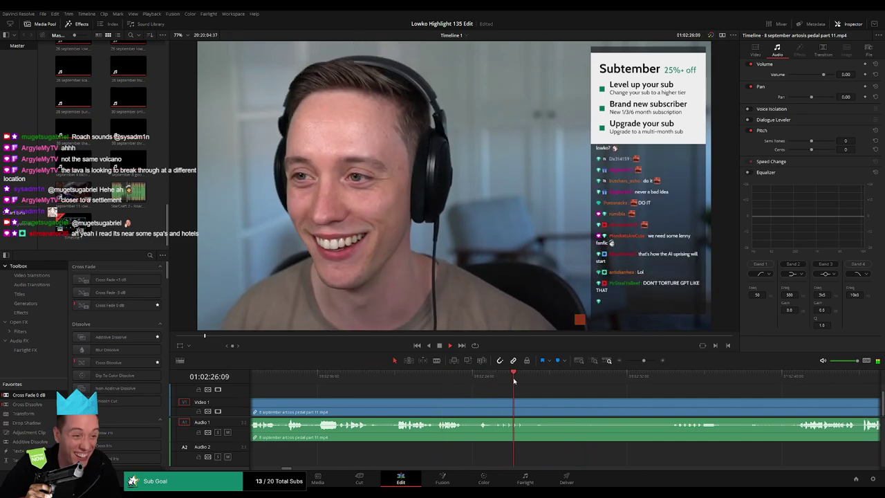
click(468, 404)
click(675, 381)
click(777, 381)
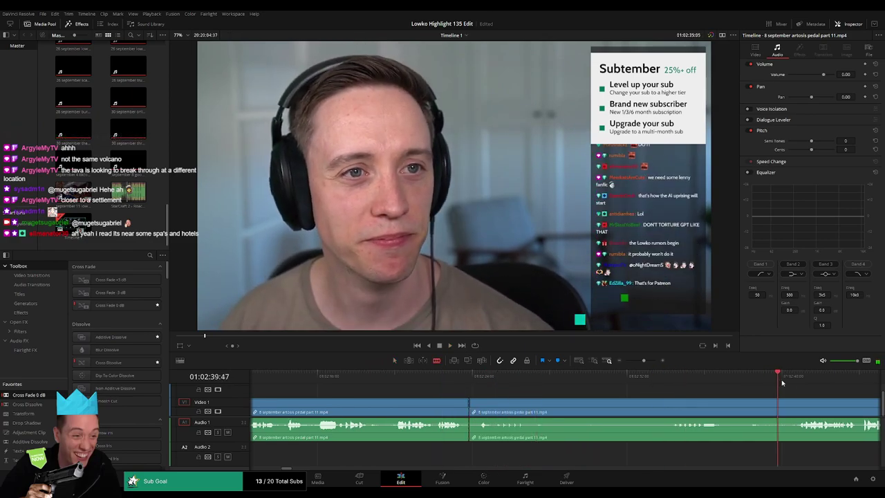
click(798, 381)
scroll(818, 396, right, 3)
click(635, 403)
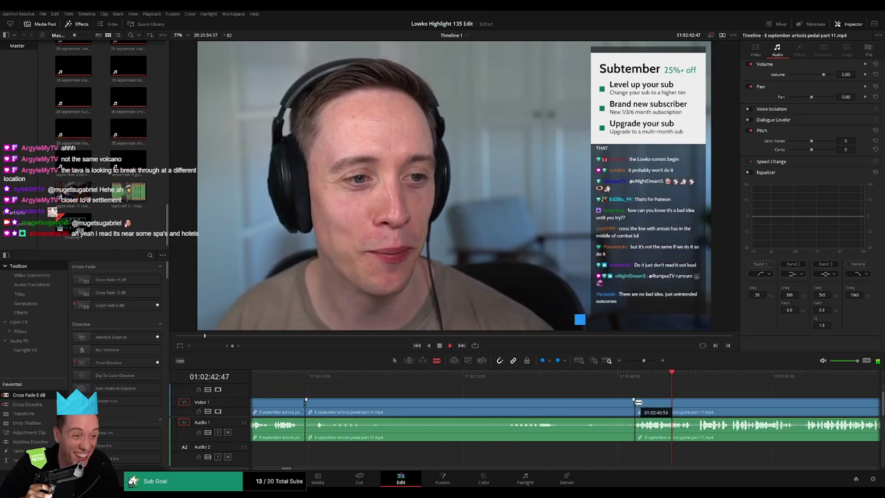
key(a)
click(596, 409)
key(Delete)
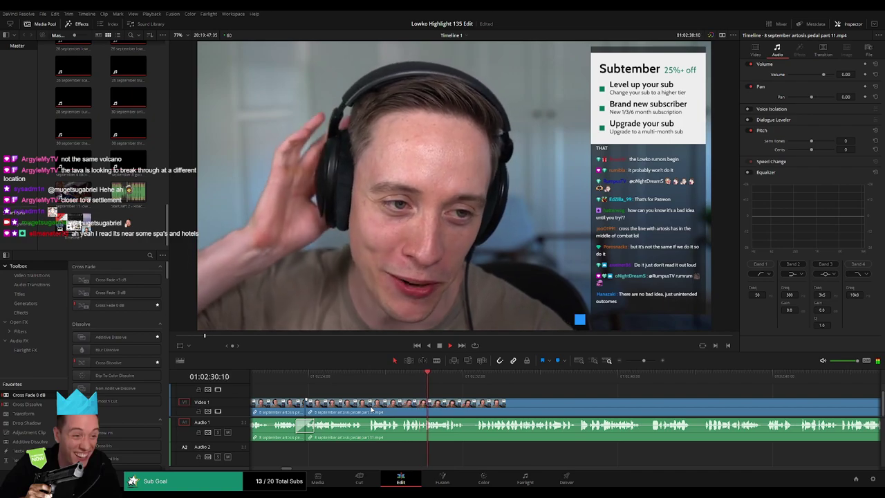
- Isolate the word to censor at about 1:02:36 by splitting the artosis pedal part 11 clip on both sides of it
drag(644, 360, 642, 362)
scroll(380, 400, right, 4)
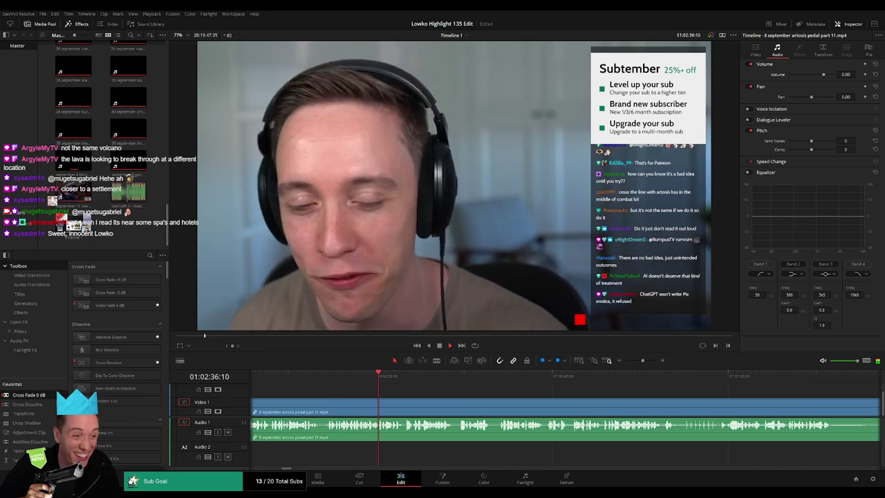
click(370, 377)
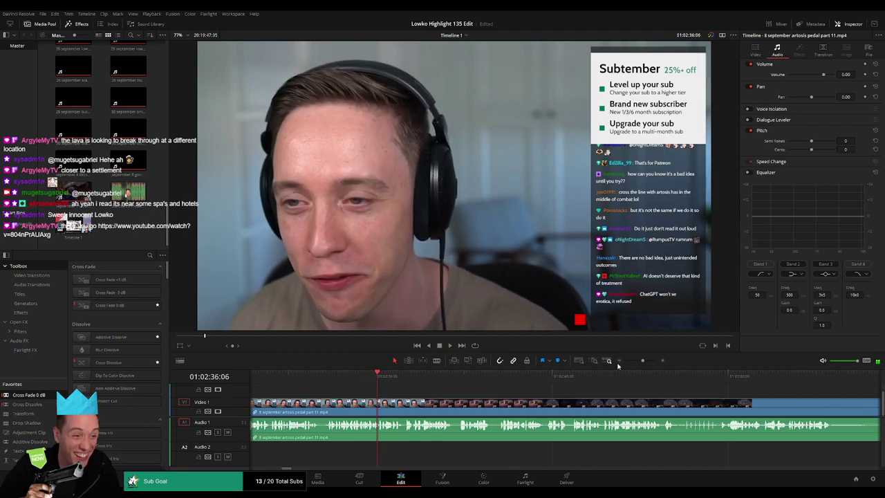
drag(642, 361, 645, 362)
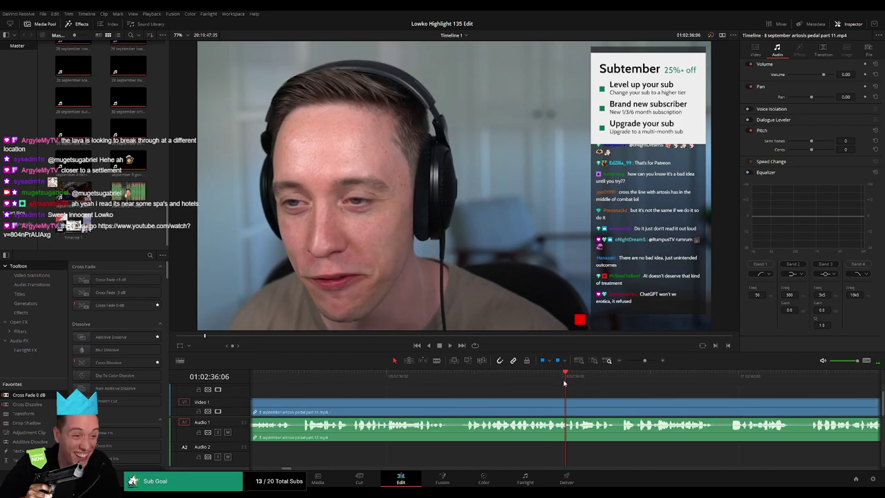
drag(564, 381, 573, 381)
click(569, 405)
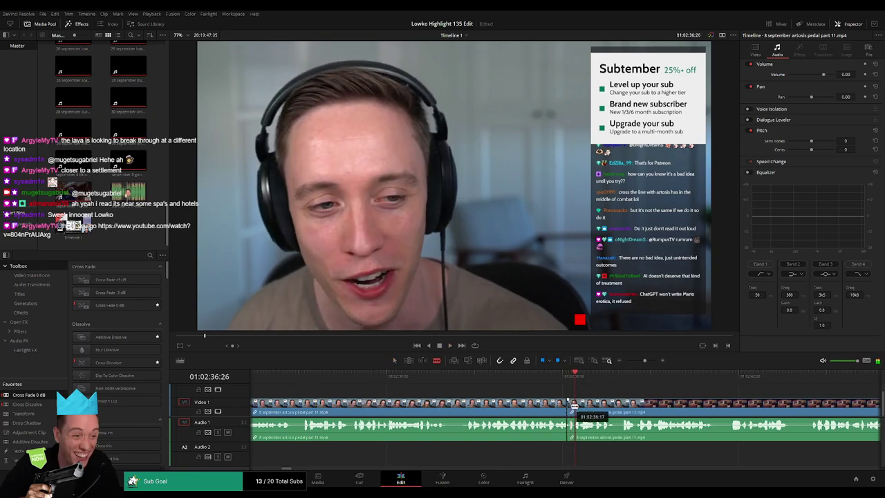
click(572, 406)
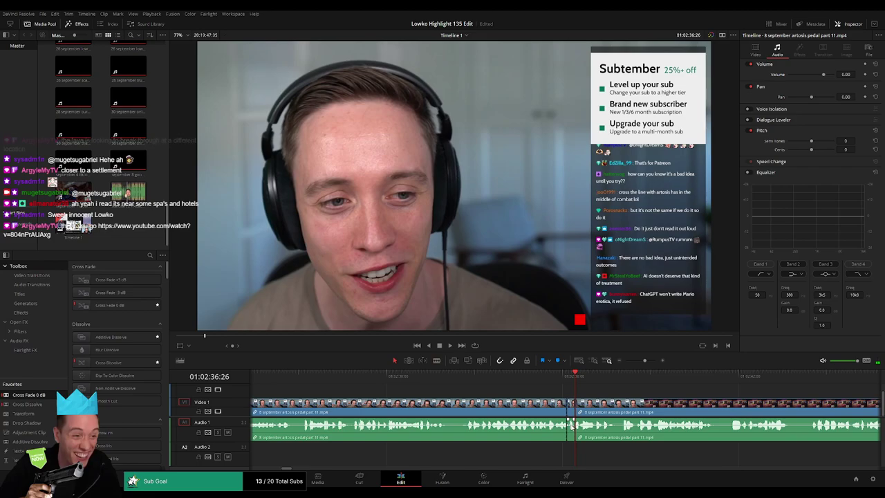
- Place a StarCraft 2 - Roach Quotes.mp3 excerpt on Audio 2 under the isolated word, set its volume to -23.00 and play it back
scroll(572, 426, up, 2)
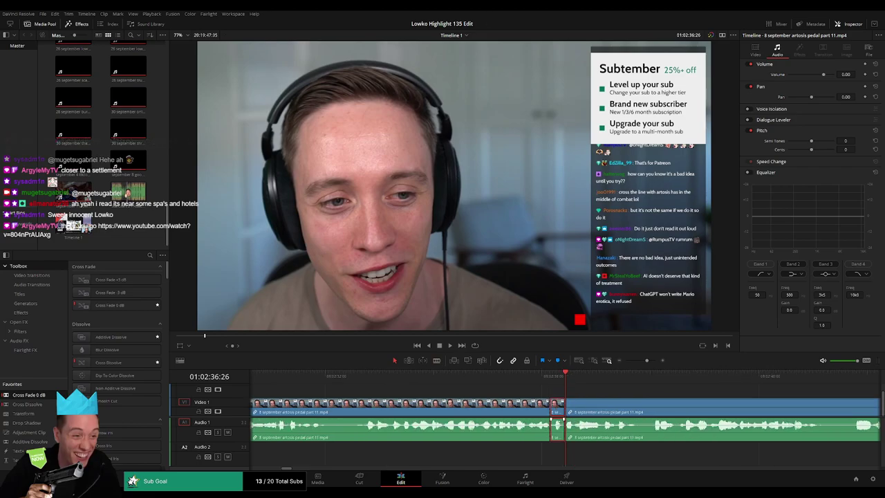
double_click(123, 197)
mouse_move(557, 463)
mouse_down()
mouse_move(534, 462)
mouse_move(562, 456)
mouse_up()
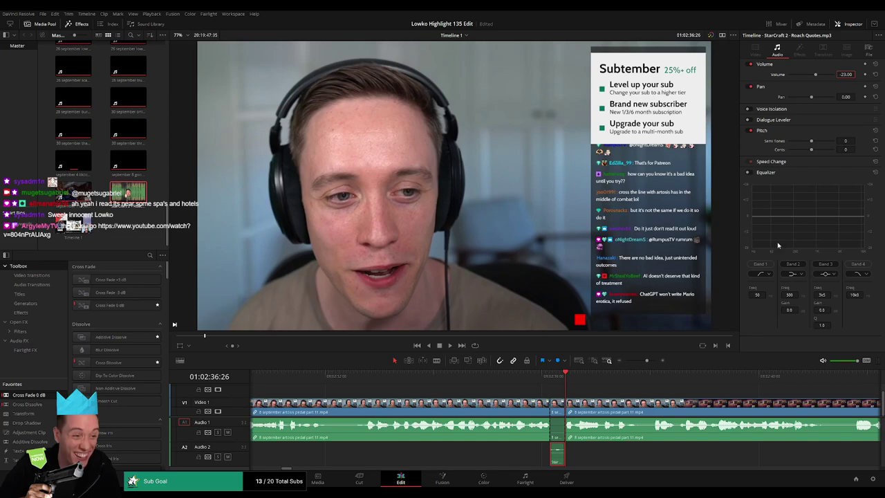
drag(646, 365, 639, 367)
key(space)
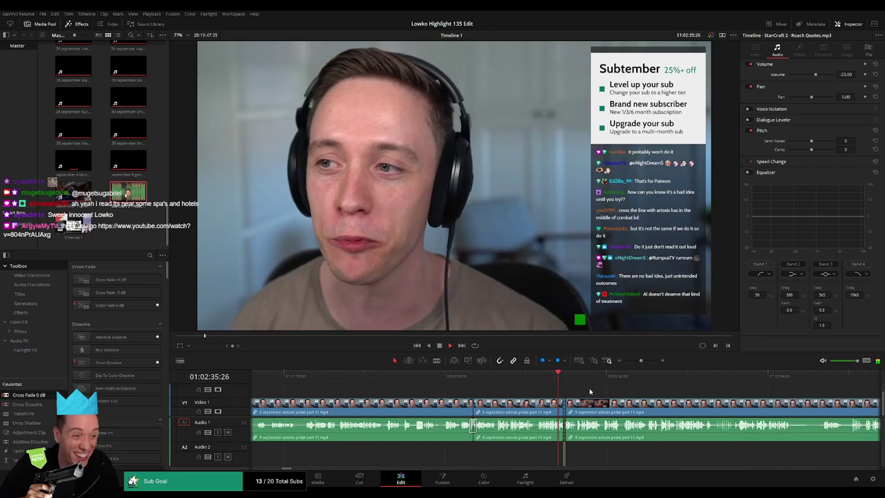
click(591, 391)
- Remove the footage from about 1:03:07 to 1:03:11, close the gap and add a Cross Fade 0 dB to the audio cut
scroll(567, 391, right, 4)
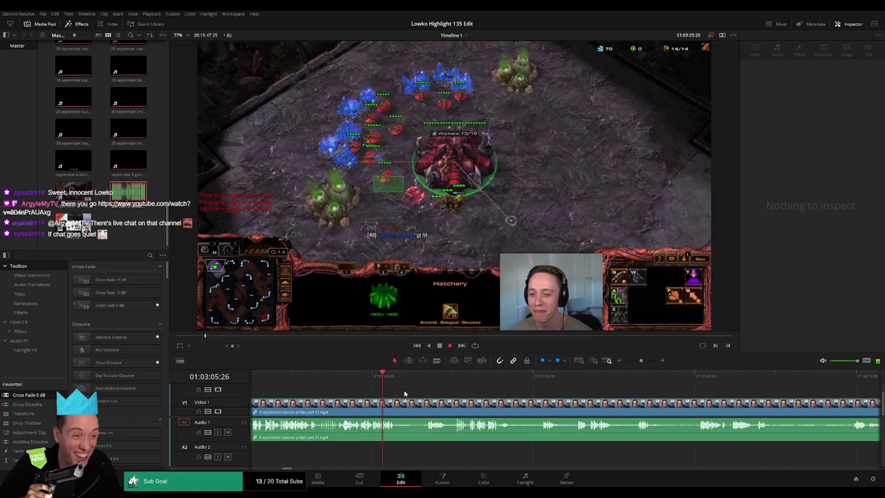
click(412, 377)
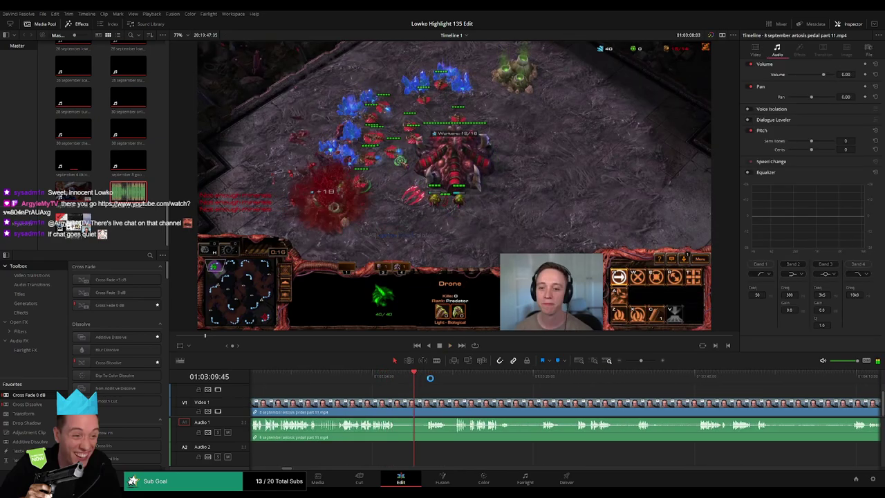
click(428, 377)
key(b)
click(398, 402)
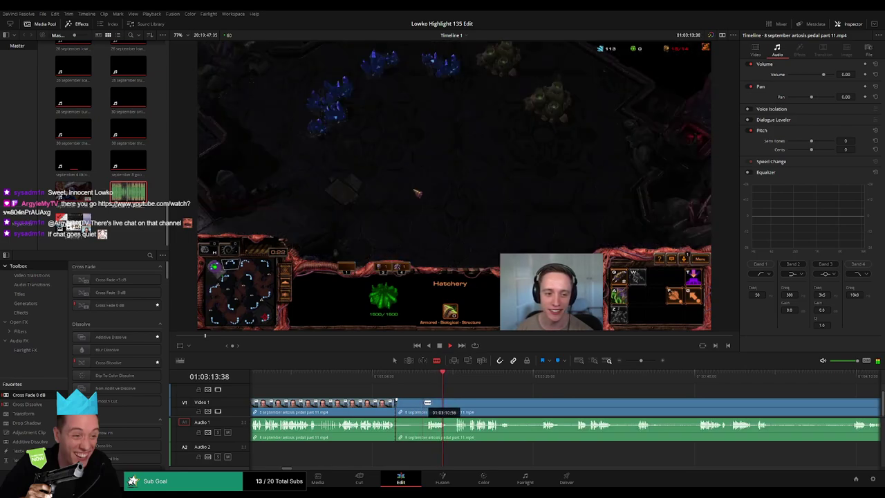
click(427, 403)
key(a)
click(416, 405)
key(Delete)
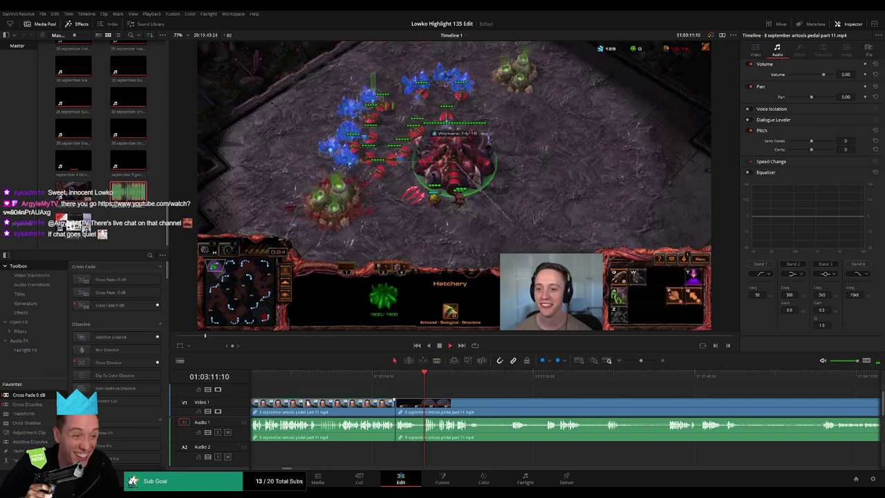
drag(50, 396, 397, 424)
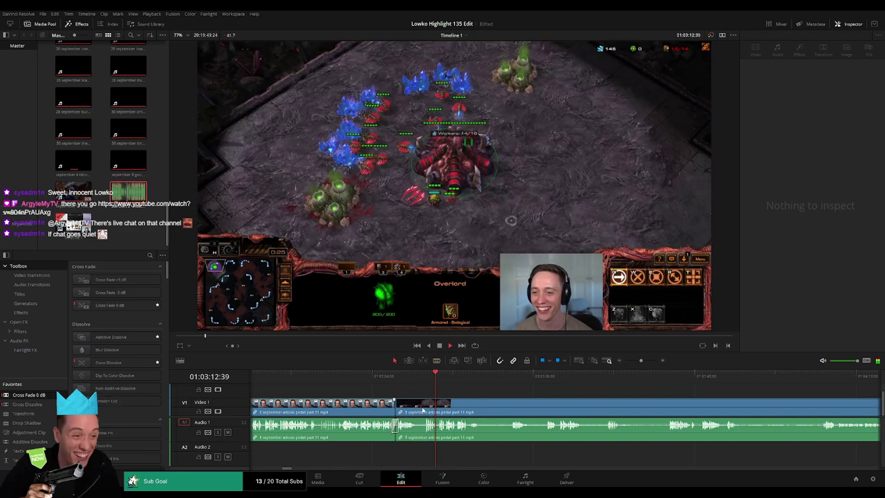
- Remove about one second of footage at 1:03:10, close the gap and cross-fade the audio at the cut
click(418, 407)
click(427, 407)
key(a)
click(421, 409)
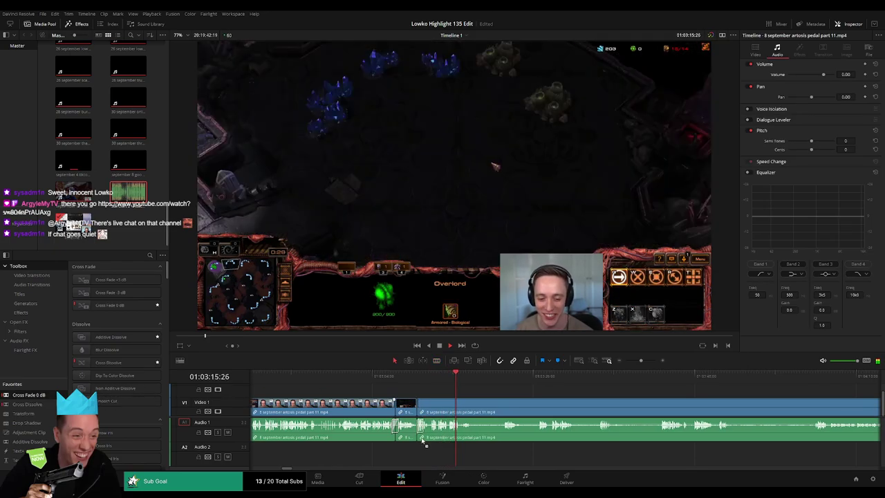
drag(423, 441, 421, 439)
- Remove the footage between about 1:03:18 and 1:03:22 and close the gap
scroll(446, 410, right, 3)
drag(394, 380, 413, 383)
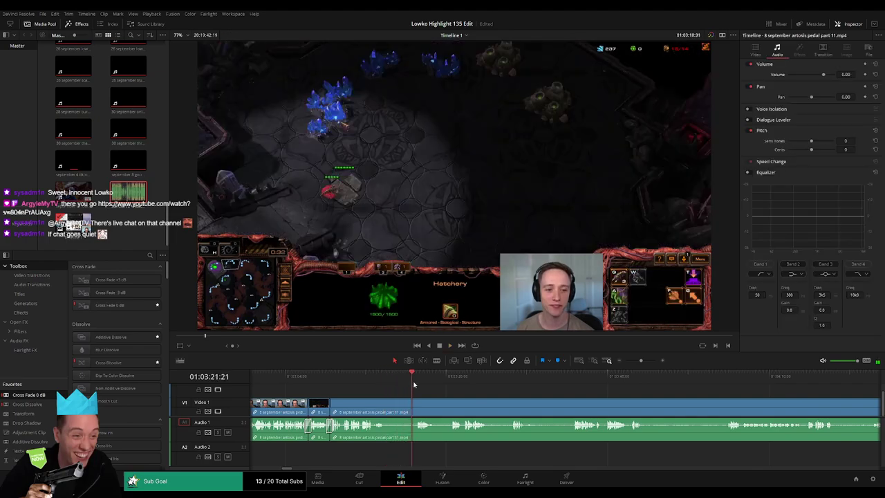
key(space)
click(386, 401)
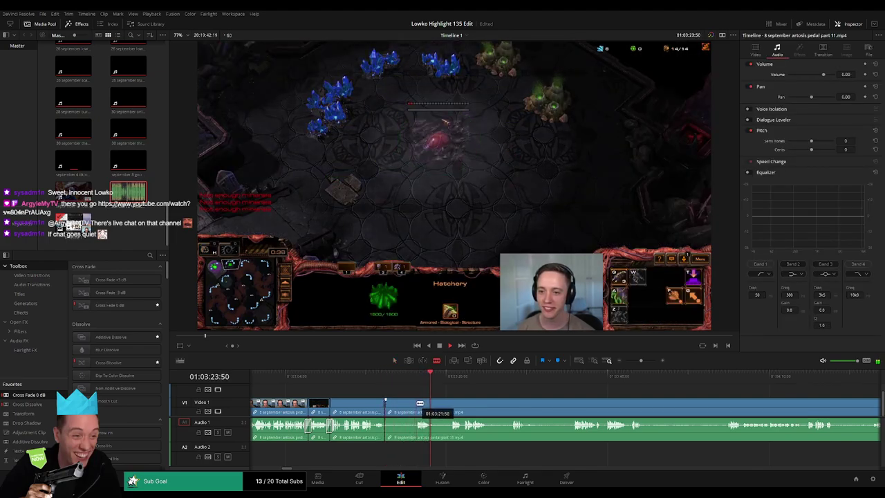
click(417, 403)
key(a)
click(409, 406)
key(Delete)
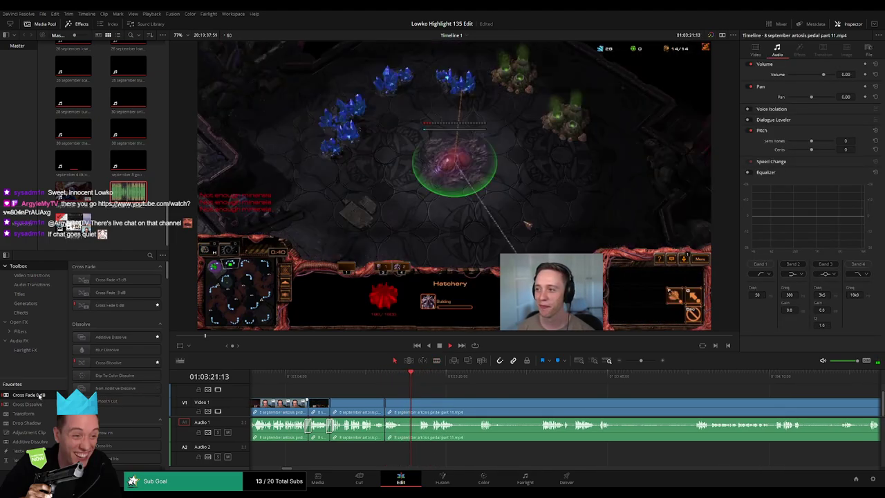
- Remove the footage from about 1:03:20 to 1:03:22, close the gap and add Cross Fade 0 dB to the neighbouring audio cuts
drag(39, 395, 419, 407)
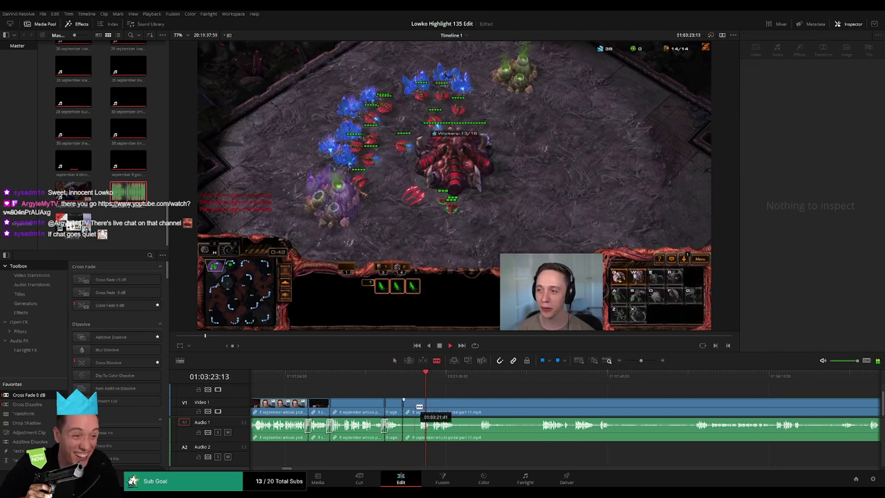
click(419, 406)
key(a)
click(410, 409)
key(Delete)
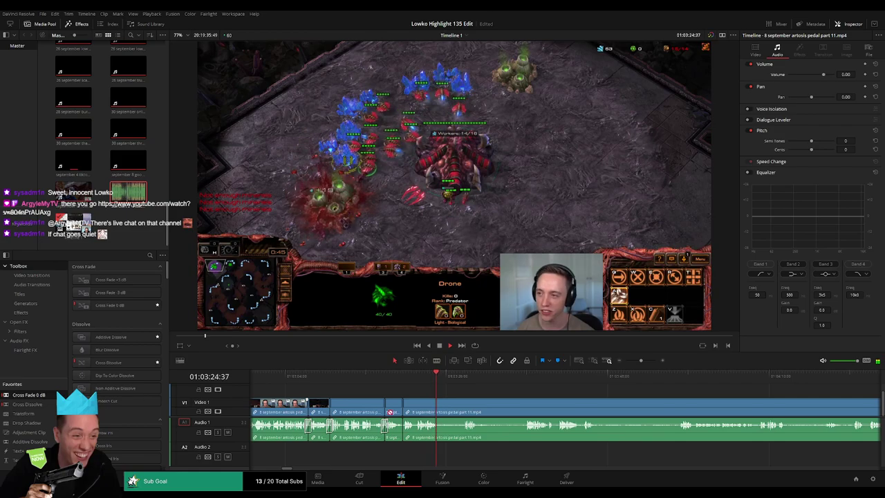
- Remove the footage from about 1:03:25 to 1:03:37, close the gap and cross-fade the audio at the cut
drag(438, 376, 461, 377)
key(b)
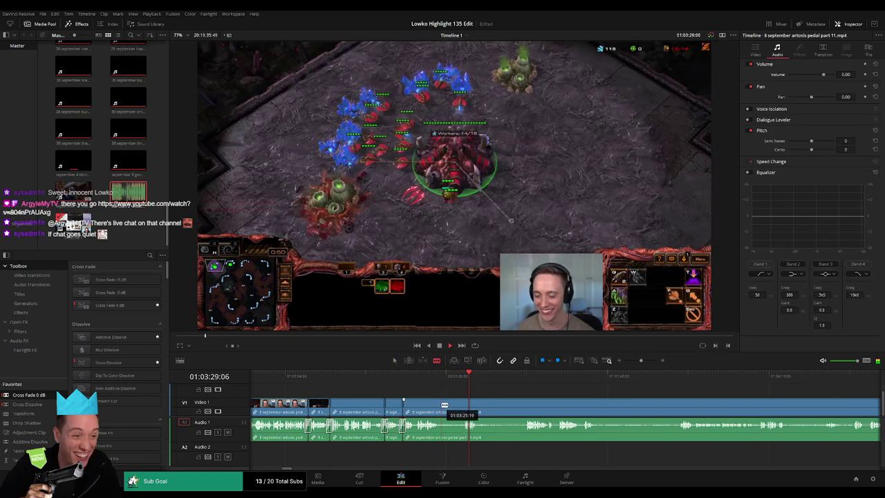
click(441, 405)
key(space)
scroll(563, 394, right, 2)
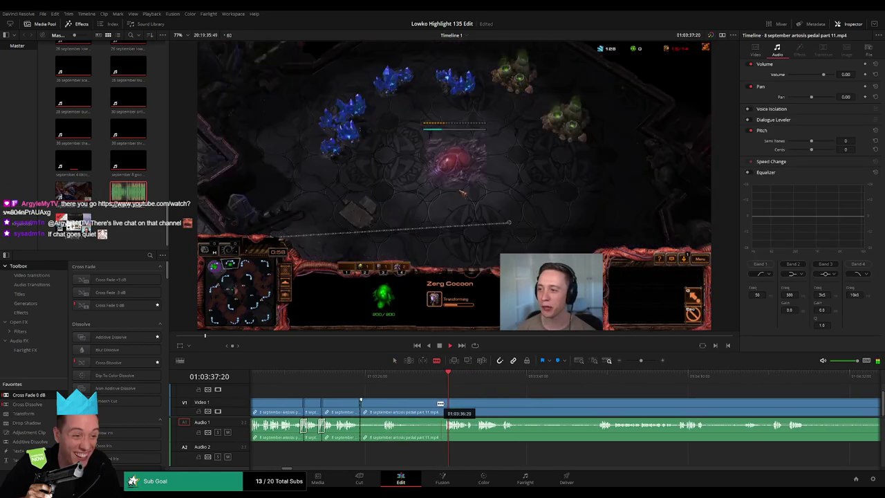
click(445, 406)
key(a)
click(419, 406)
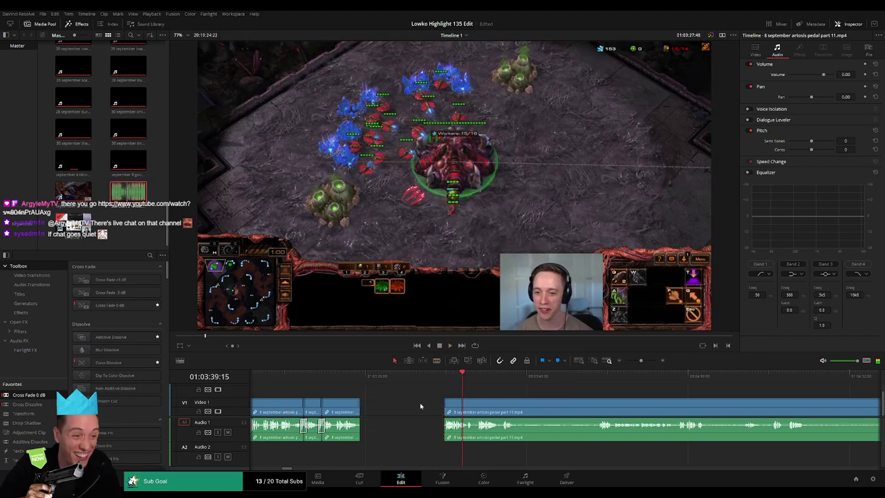
key(Delete)
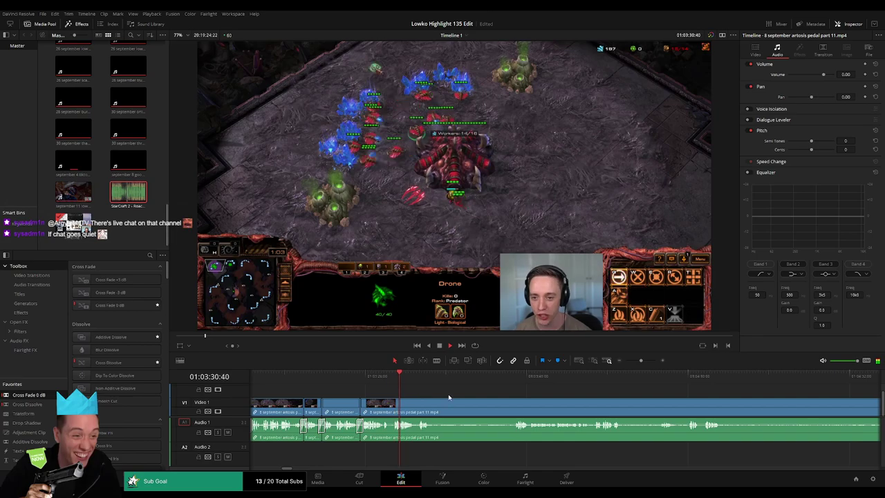
- Split the artosis pedal part 11 clip at about 1:03:35, remove the rest of it and close the gap
drag(449, 396, 398, 394)
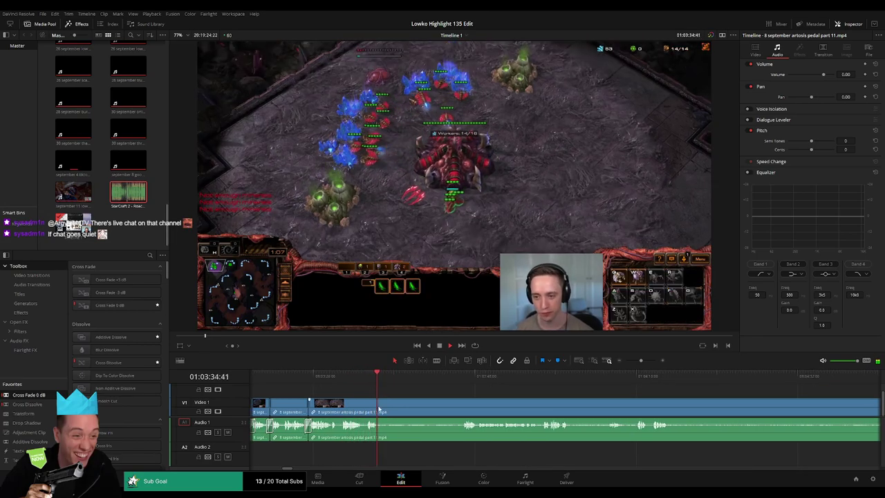
drag(429, 375, 471, 380)
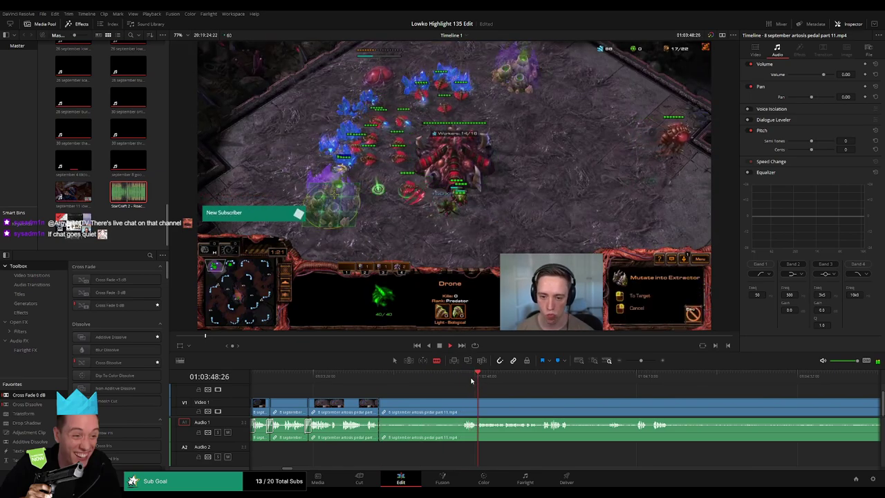
click(511, 378)
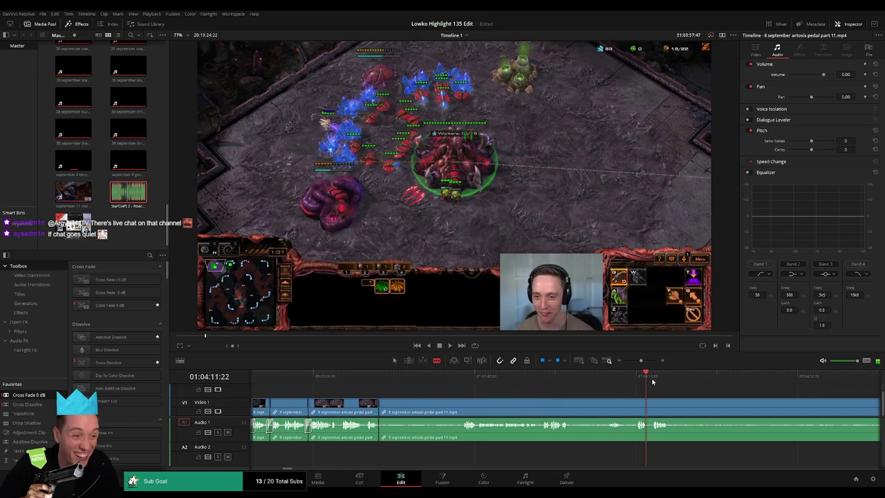
drag(652, 381, 680, 383)
drag(641, 360, 631, 361)
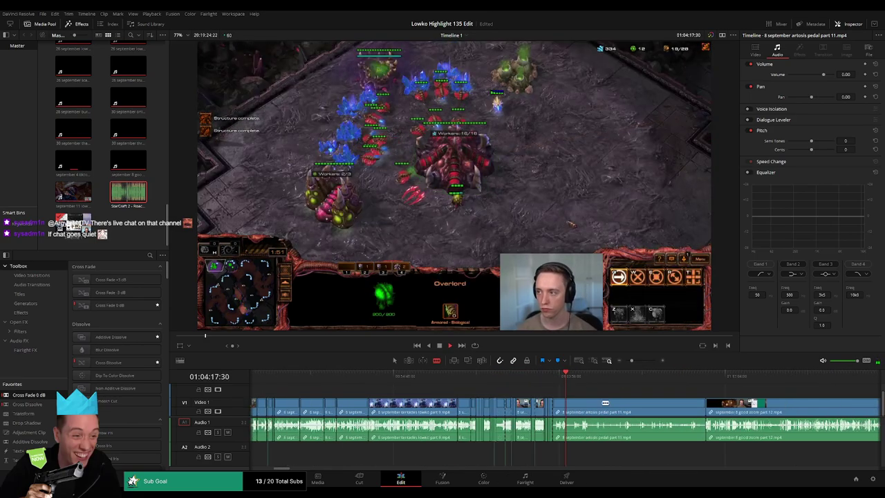
key(a)
click(606, 408)
key(Delete)
- Find the relevant moment in the good zoom part 12 clip, remove everything before about 1:24:18 and close the gap
click(568, 383)
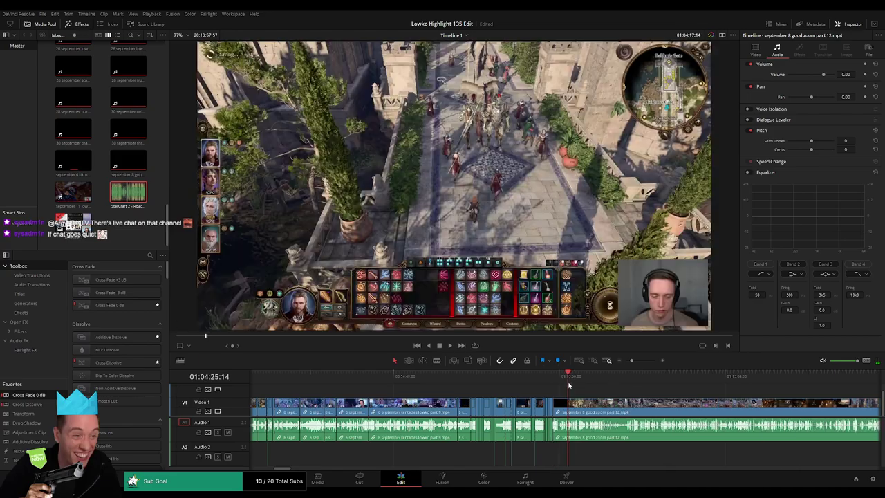
drag(611, 394, 467, 382)
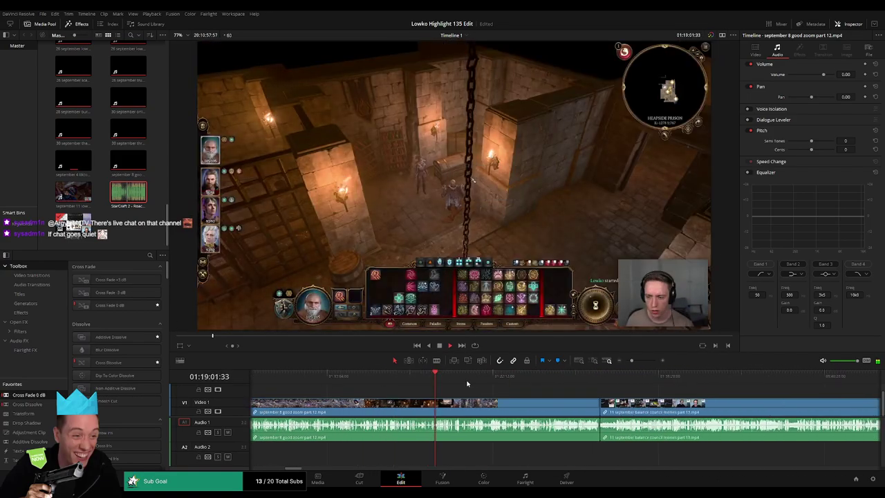
click(545, 377)
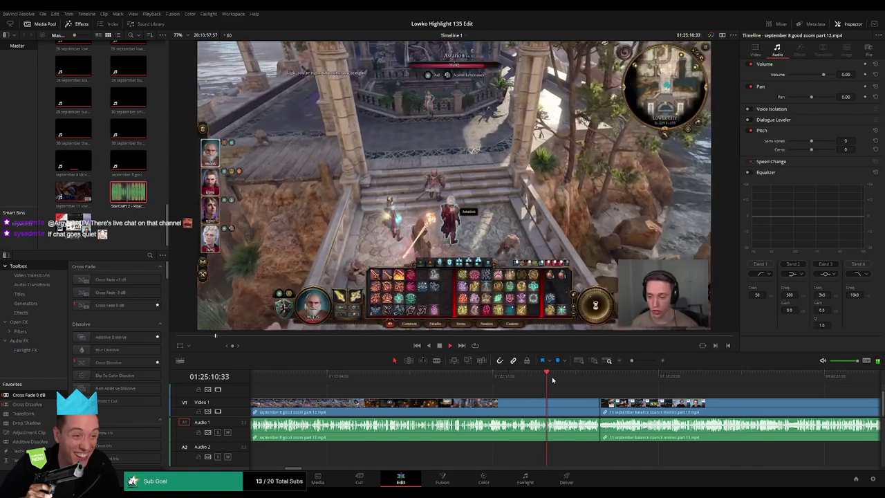
scroll(585, 373, up, 2)
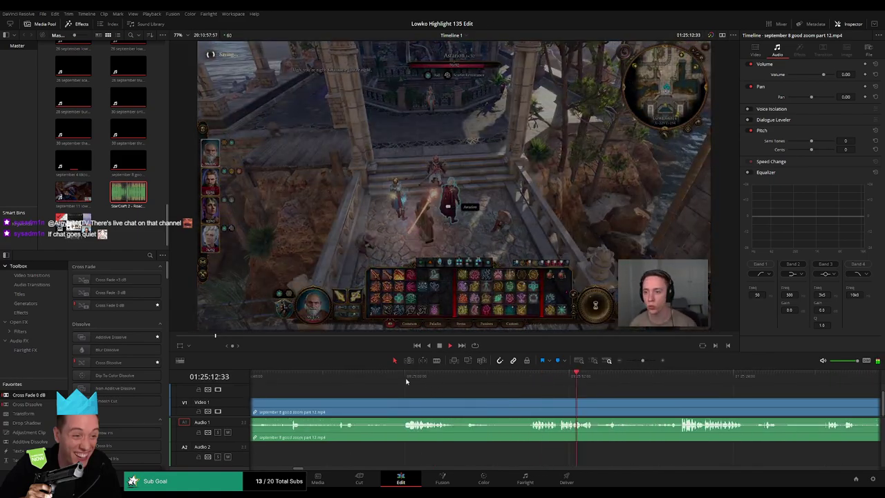
click(406, 378)
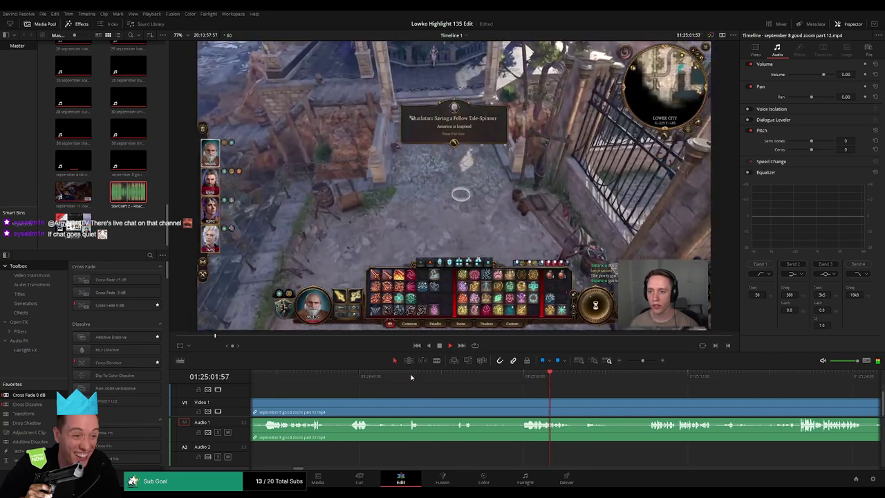
click(412, 377)
click(330, 378)
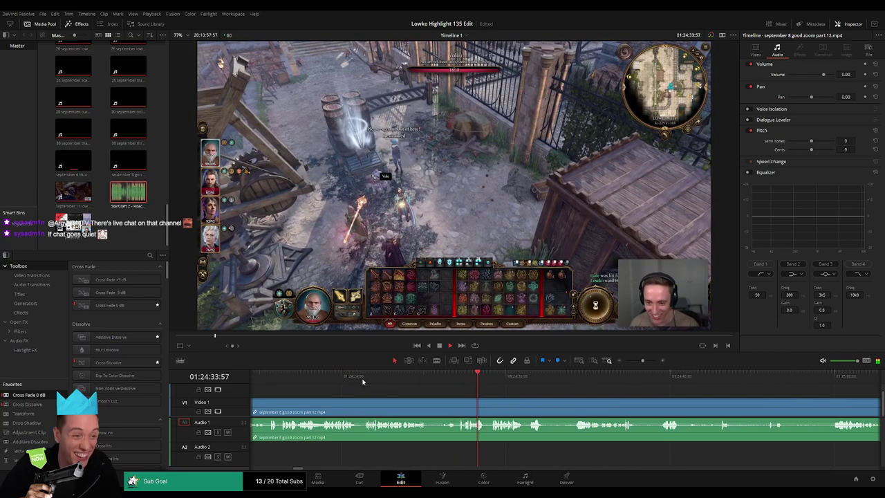
click(344, 378)
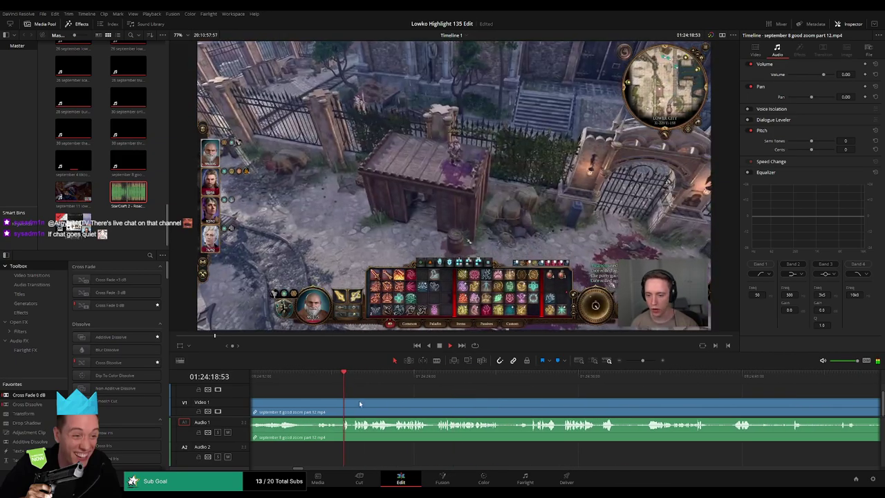
drag(358, 403, 480, 409)
key(b)
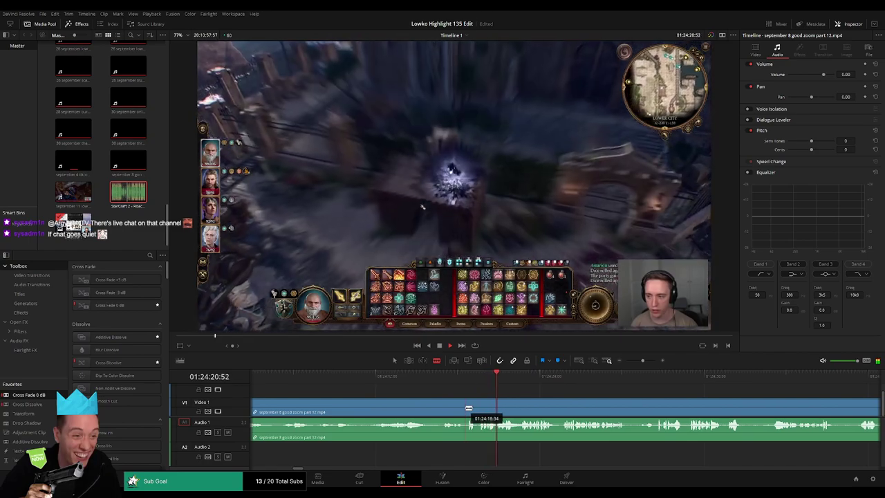
click(463, 408)
key(a)
key(Delete)
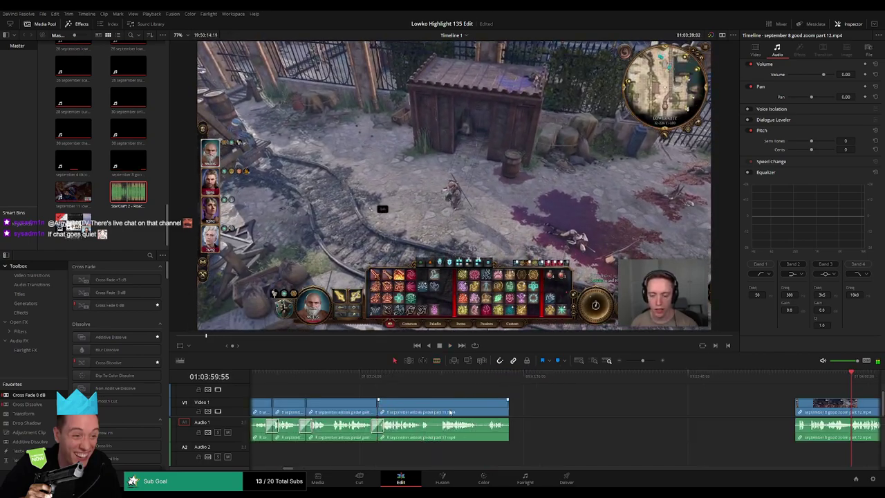
drag(601, 416, 492, 414)
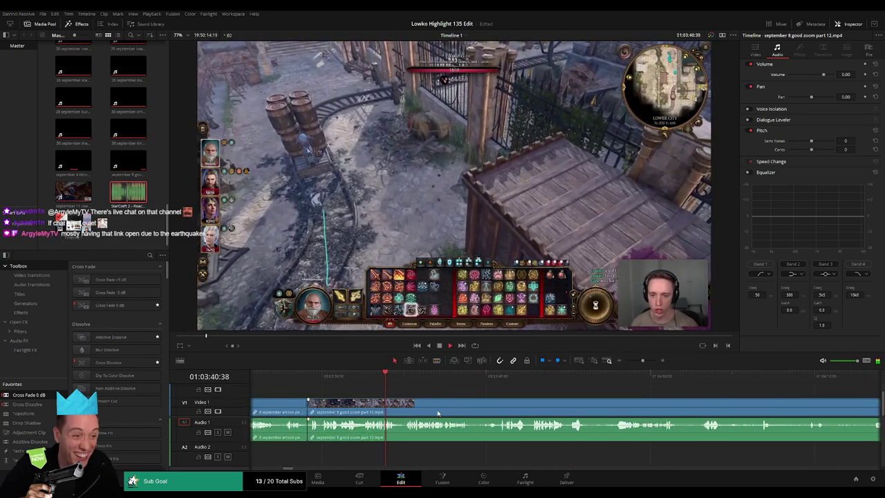
- Remove the good zoom footage from about 1:04:09 to 1:04:16, close the gap and cross-fade the audio at the cut
scroll(399, 416, right, 3)
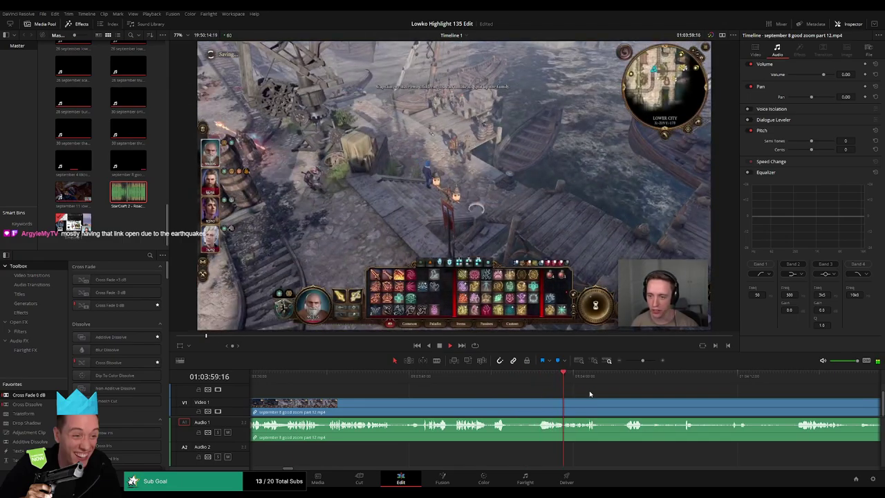
drag(590, 394, 428, 388)
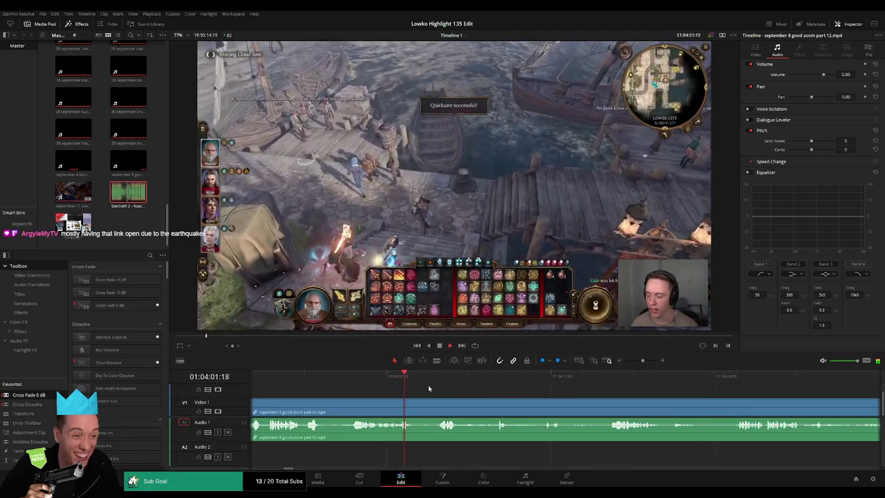
click(437, 377)
drag(496, 389, 392, 389)
click(382, 376)
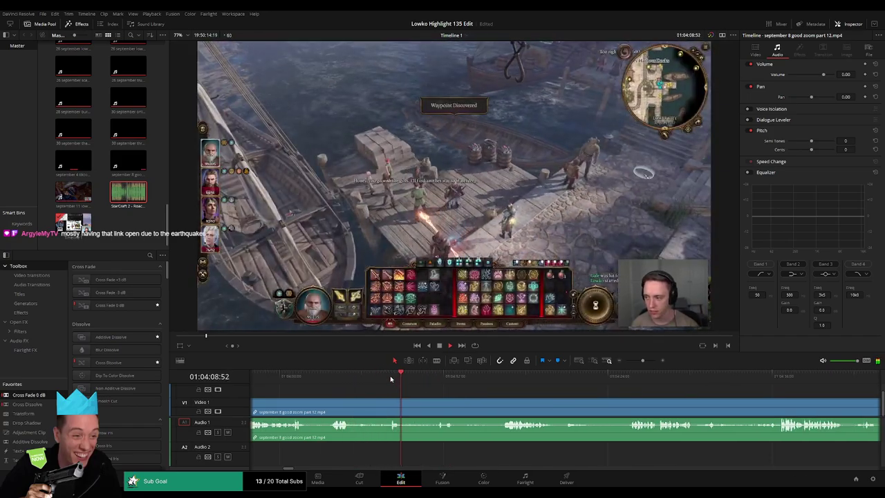
click(432, 377)
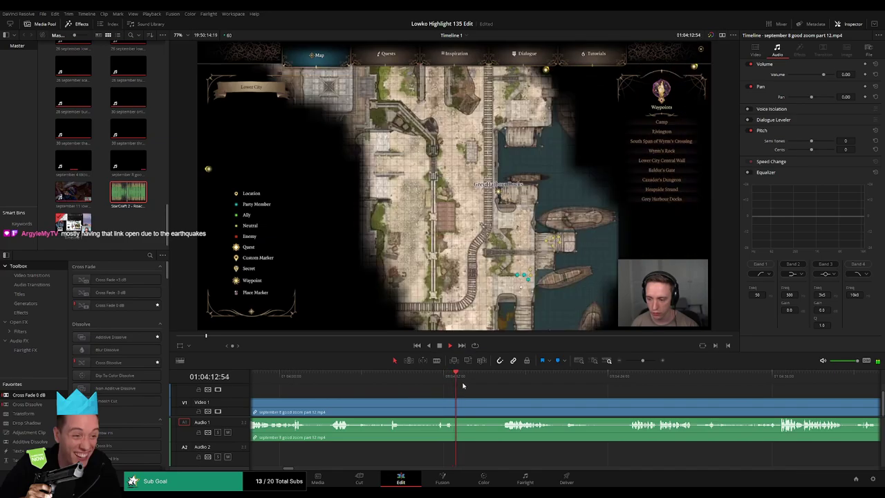
key(b)
click(402, 412)
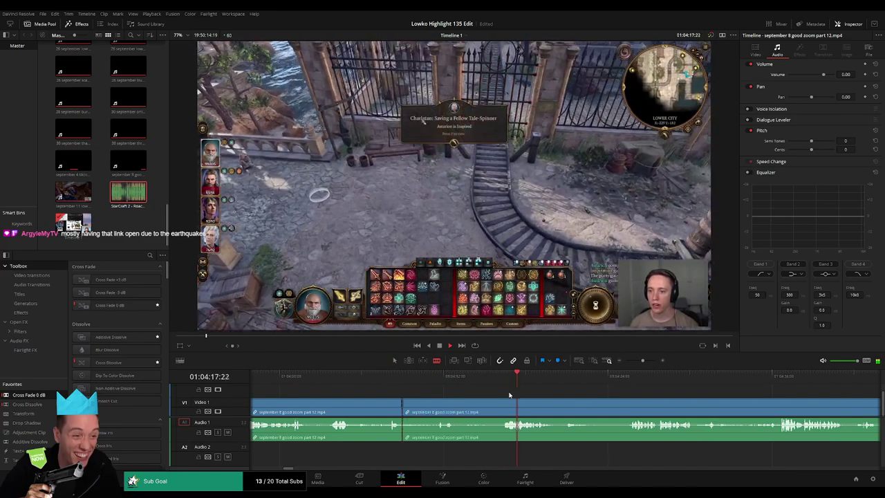
click(503, 411)
key(a)
click(483, 407)
key(BackSpace)
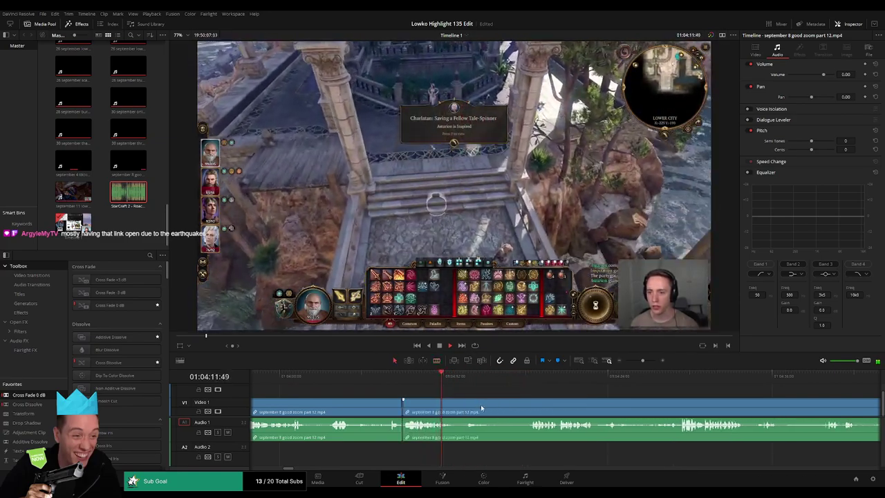
click(398, 427)
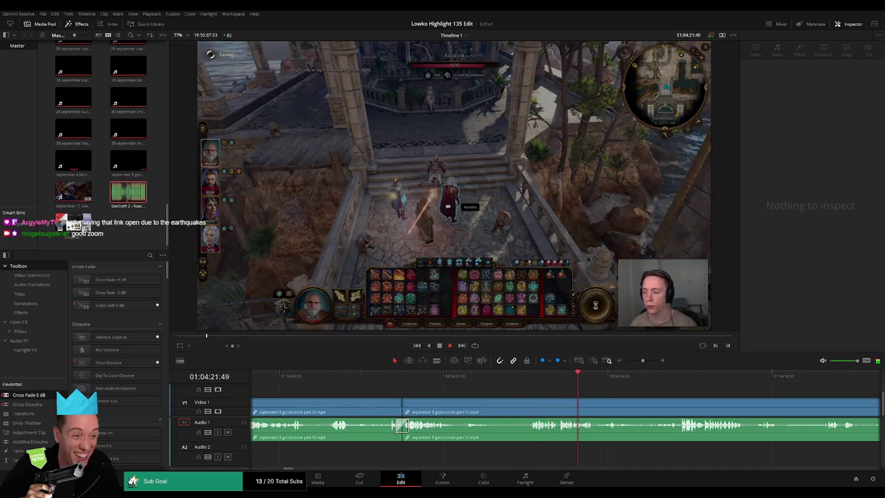
- Review the good zoom footage after the last cut, remove the stretch from about 1:04:36 to 1:04:40 and close the gap
click(423, 380)
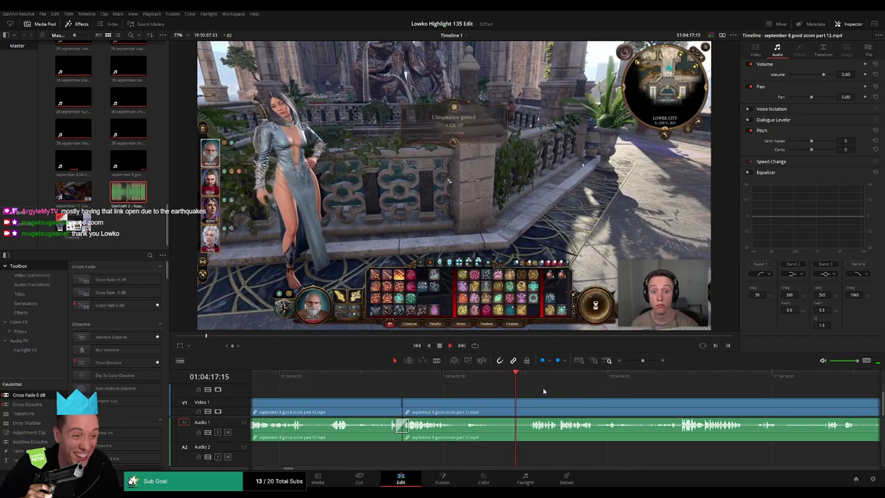
drag(560, 404, 423, 388)
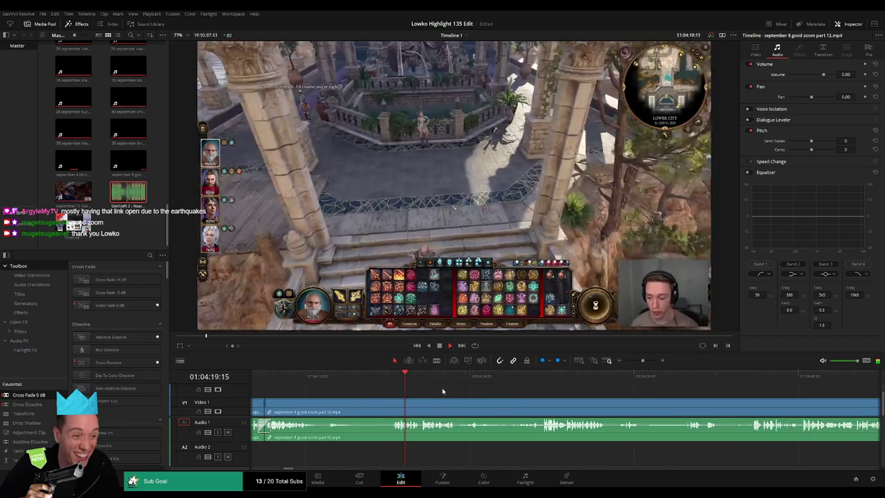
scroll(426, 392, right, 2)
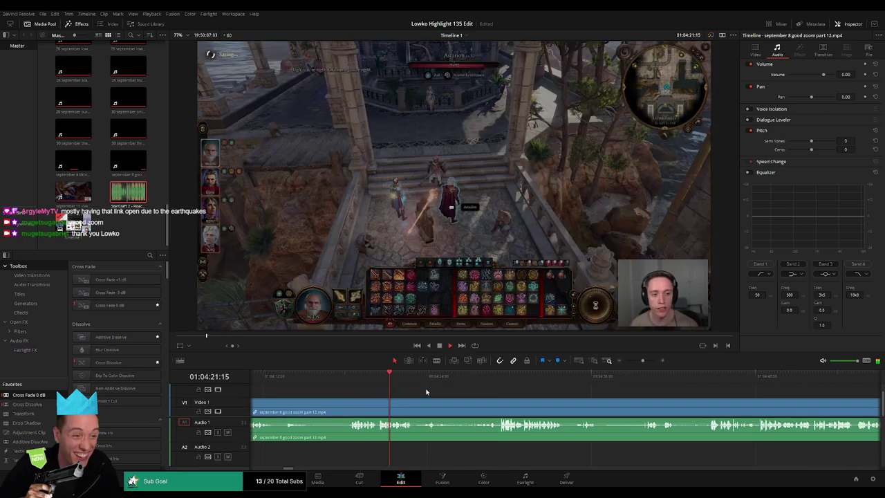
drag(421, 377, 486, 377)
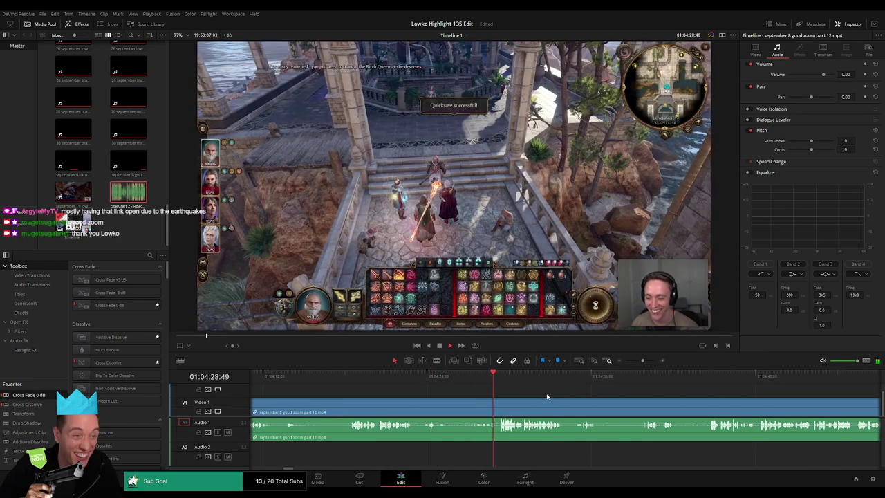
scroll(435, 389, right, 4)
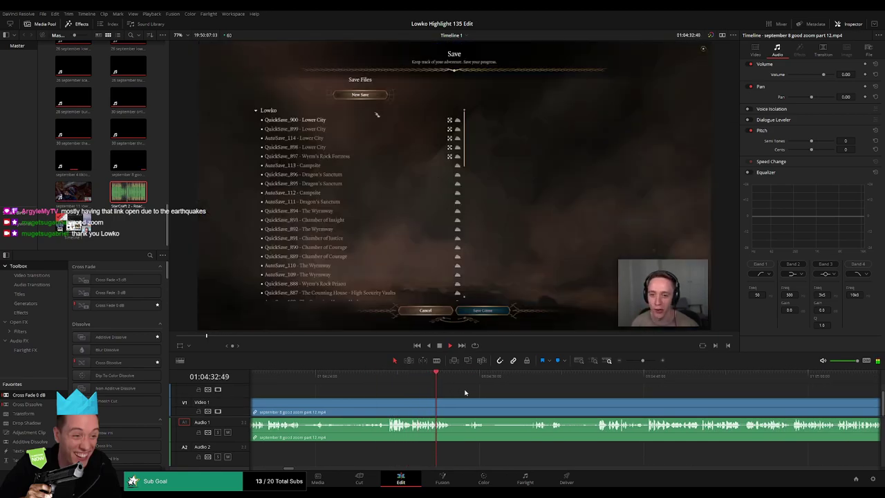
drag(466, 391, 492, 377)
key(b)
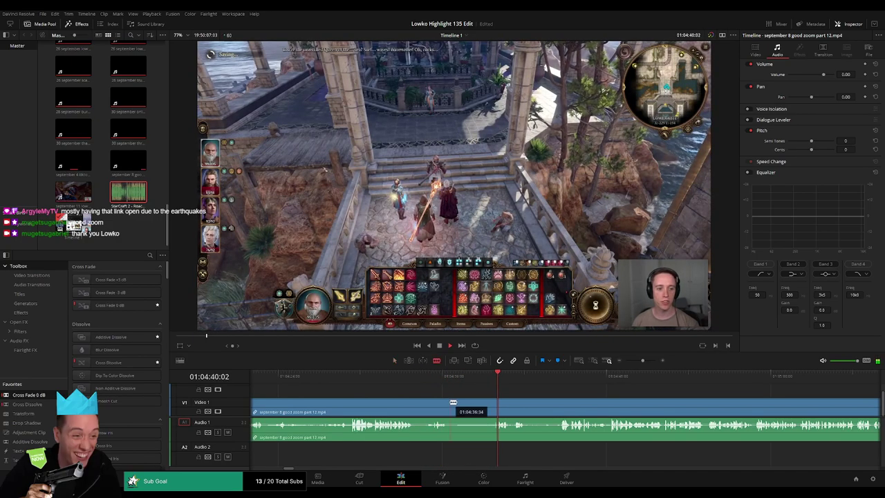
click(449, 402)
click(547, 382)
key(space)
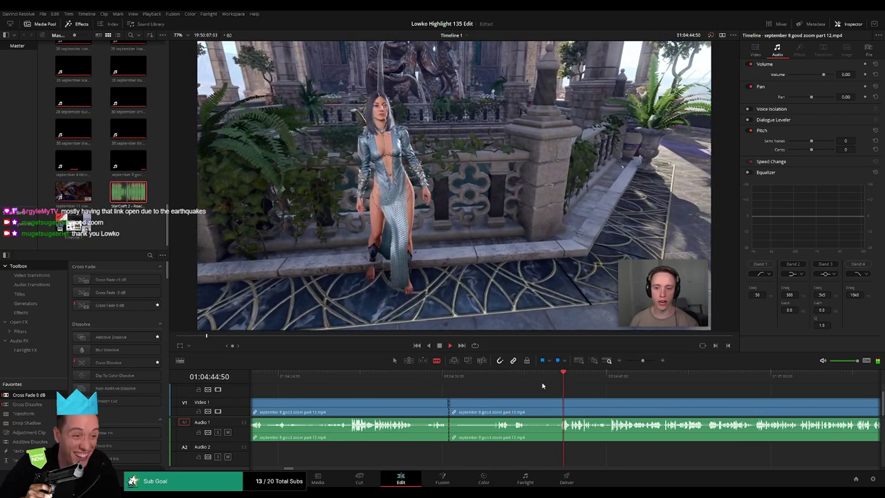
click(498, 380)
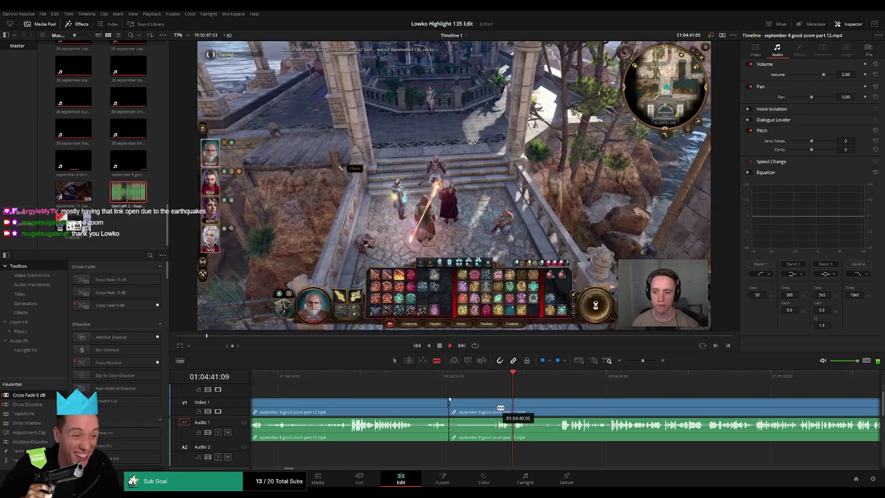
click(498, 408)
key(a)
click(488, 409)
key(Delete)
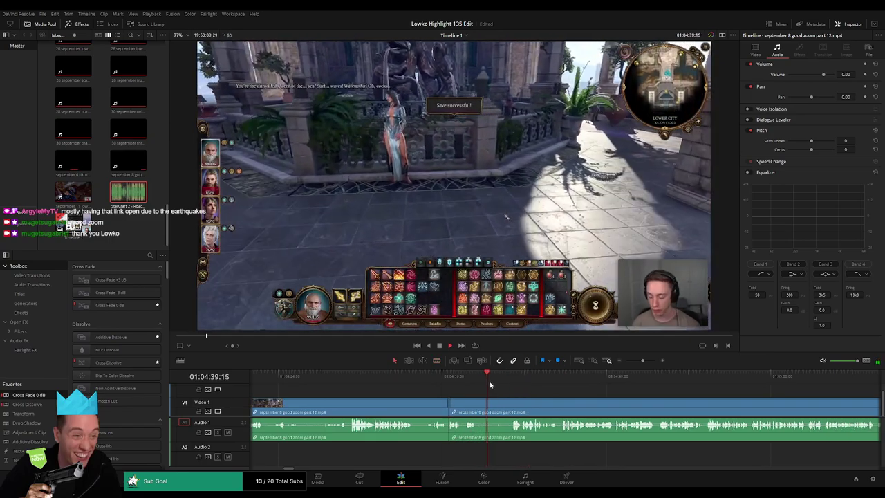
- Split the good zoom part 12 clip at about 1:04:39, remove the rest of it and close the gap
drag(578, 397, 452, 385)
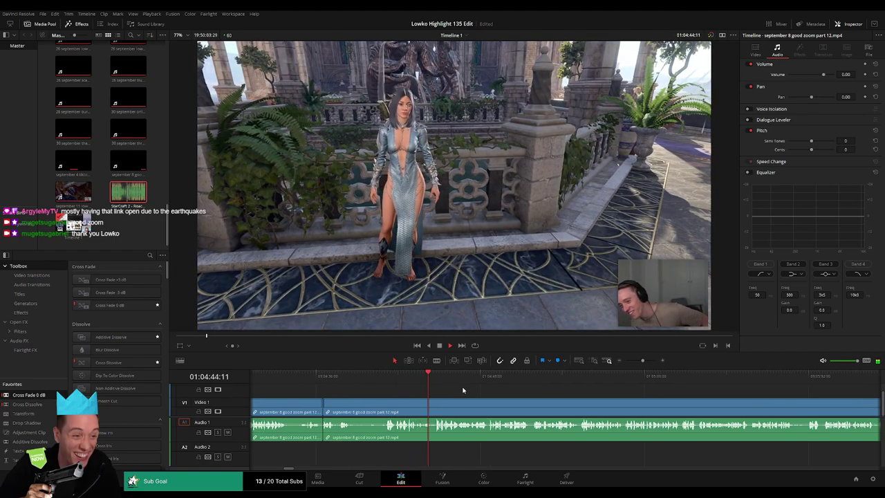
scroll(428, 388, right, 2)
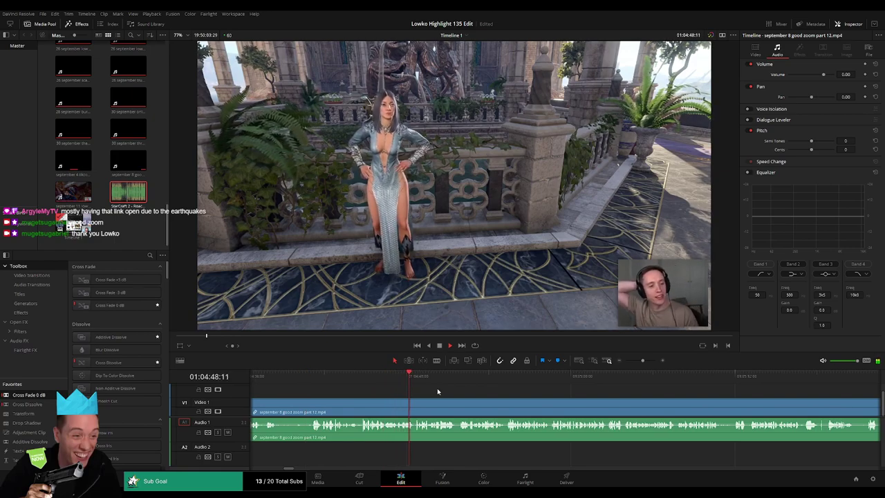
scroll(407, 390, right, 2)
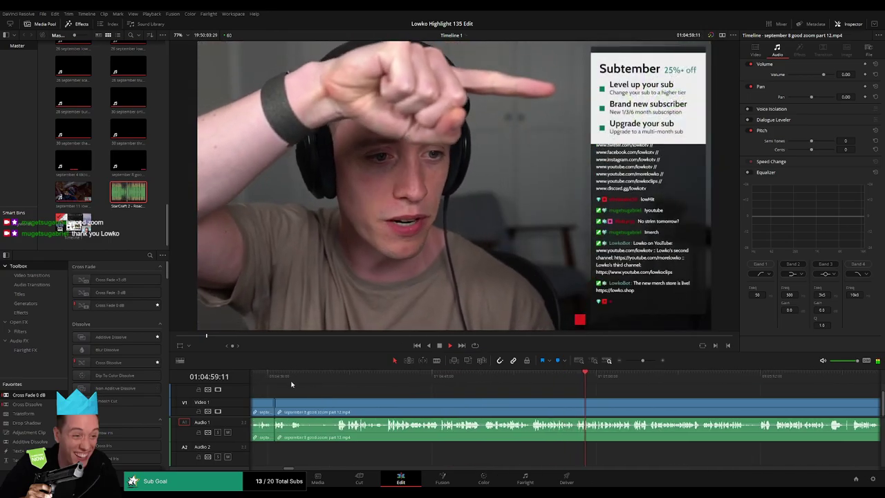
click(287, 377)
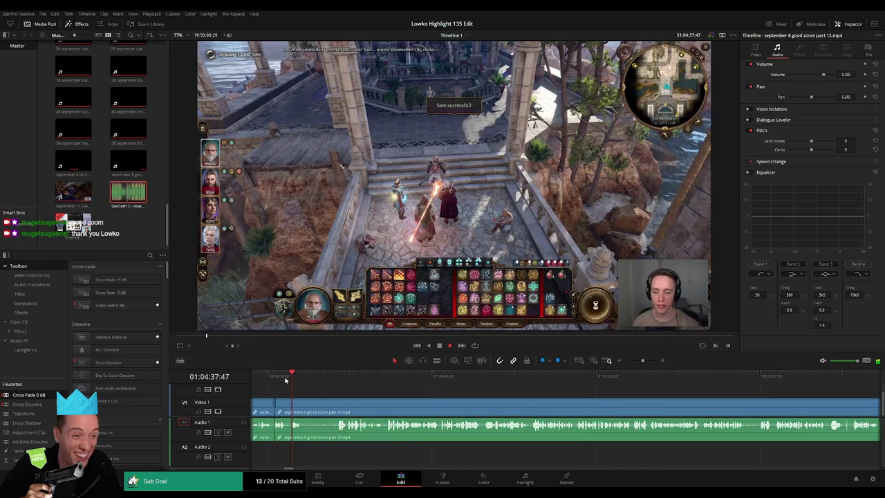
key(space)
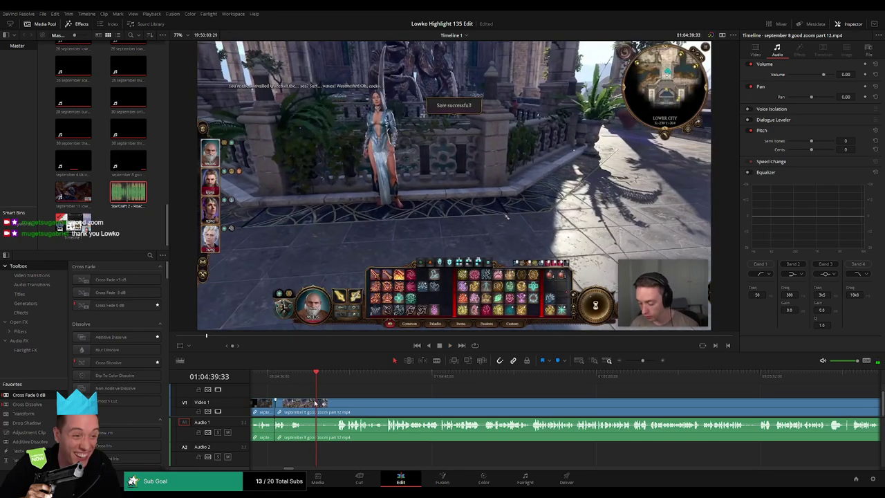
key(space)
key(space)
drag(322, 381, 319, 381)
key(space)
click(321, 407)
key(ctrl+b)
click(361, 406)
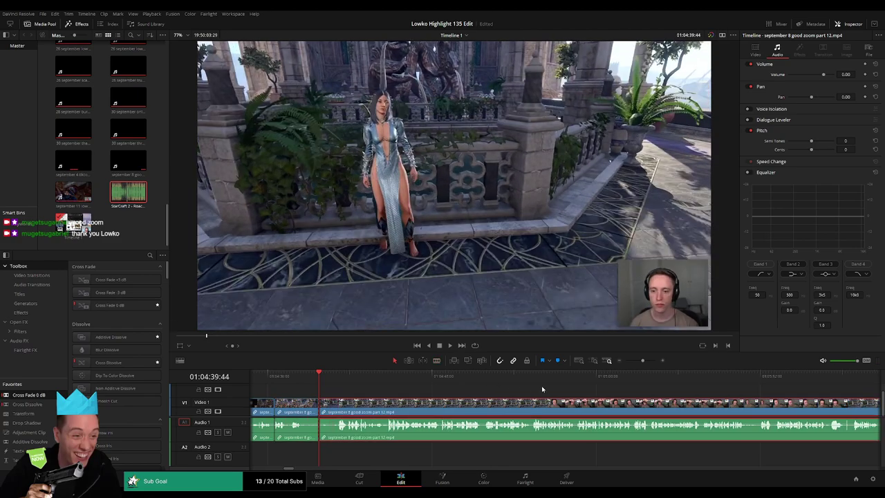
key(ctrl+z)
- Find the relevant moment in the balance council memes part 13 clip, remove everything before about 1:10:52 and close the gap
key(space)
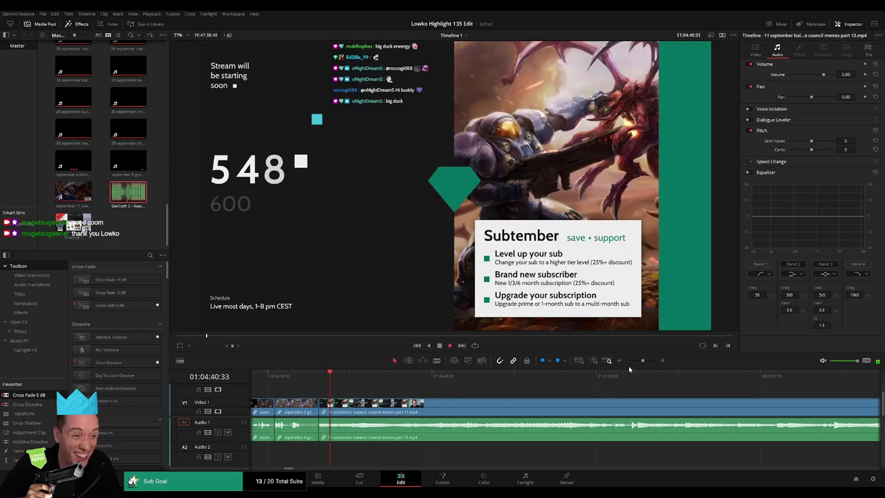
click(631, 361)
drag(600, 378, 496, 381)
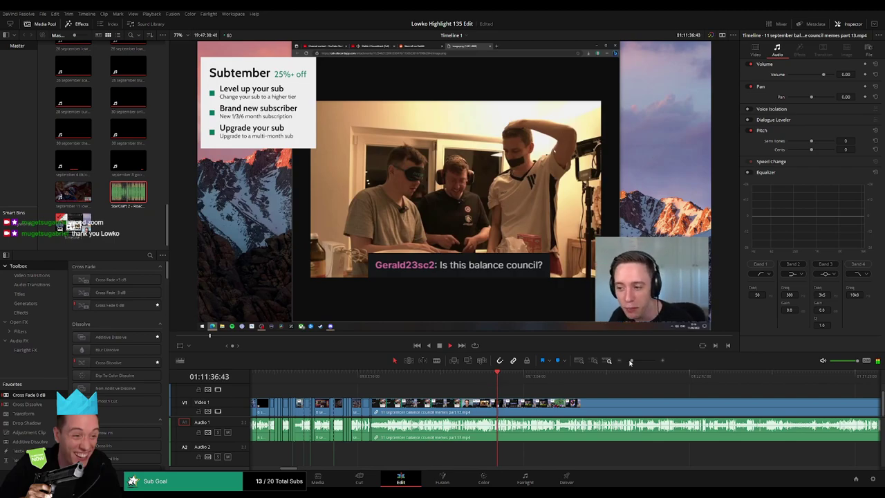
drag(629, 363, 639, 360)
click(515, 378)
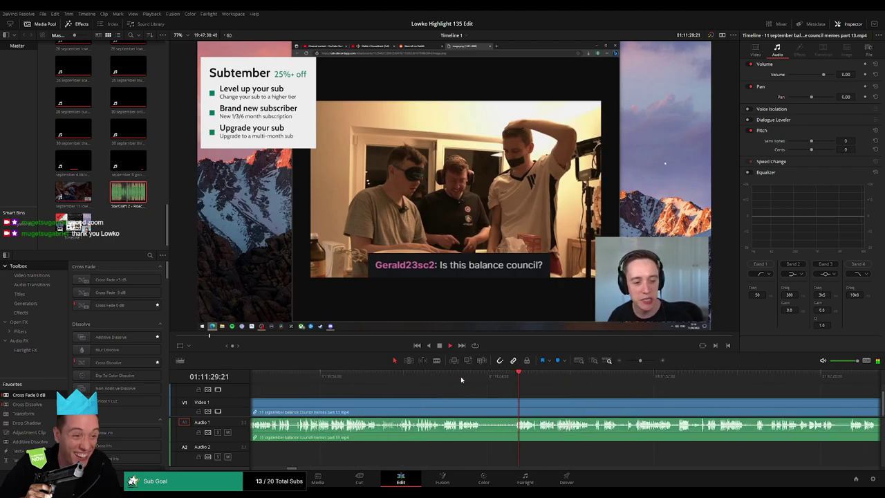
click(401, 379)
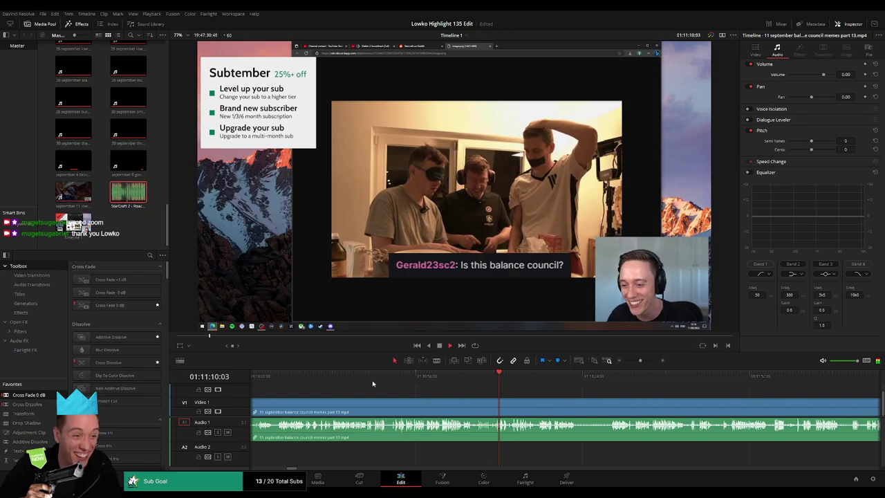
click(396, 379)
click(378, 376)
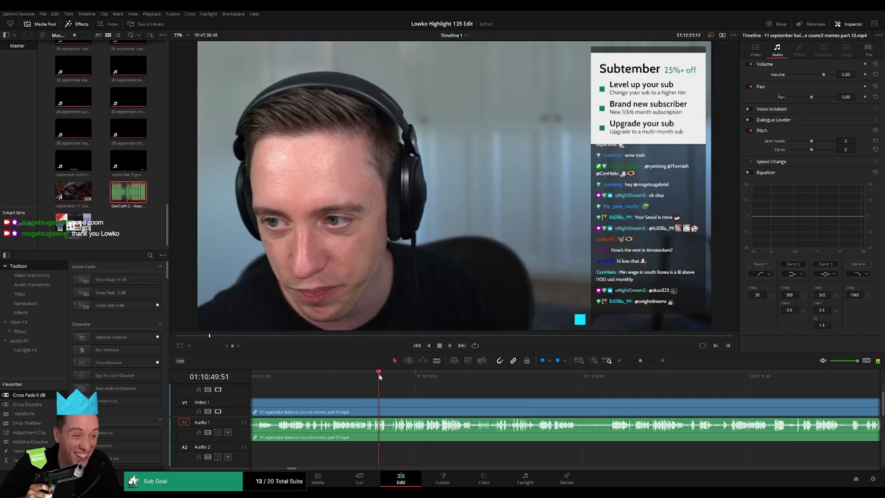
drag(384, 376, 392, 376)
drag(640, 361, 643, 360)
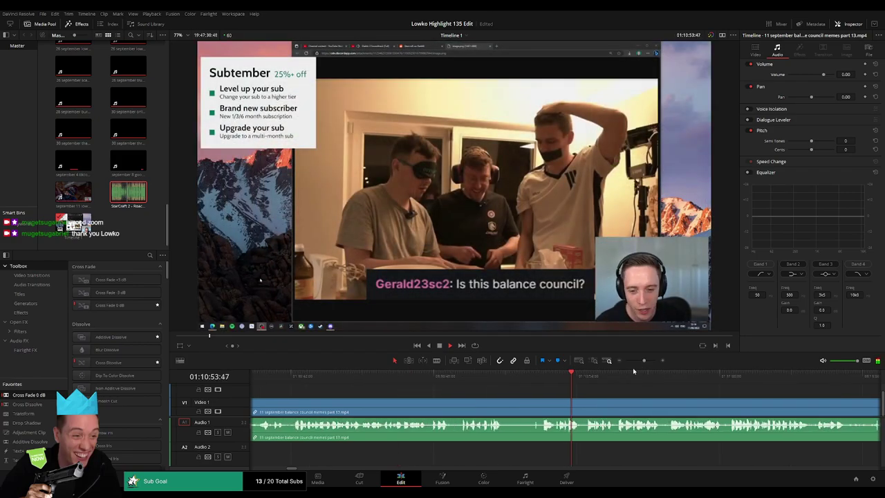
key(b)
click(541, 404)
key(a)
click(521, 405)
key(Delete)
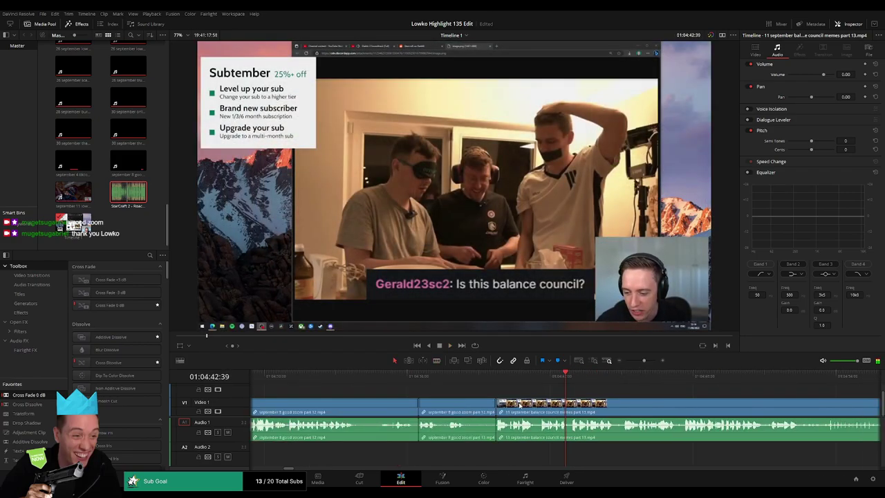
- Remove the balance council memes footage from about 1:05:10 to 1:05:16, close the gap and cross-fade the audio at the cut
drag(644, 361, 640, 361)
drag(595, 392, 425, 392)
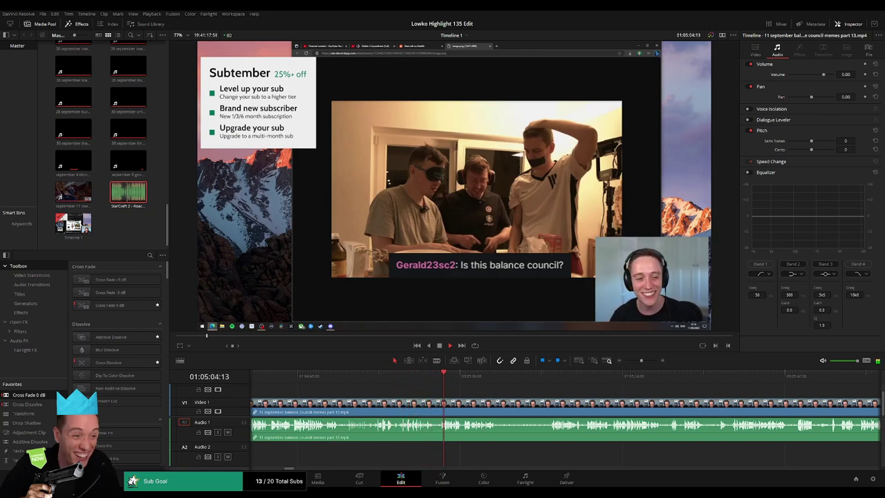
drag(530, 392, 400, 390)
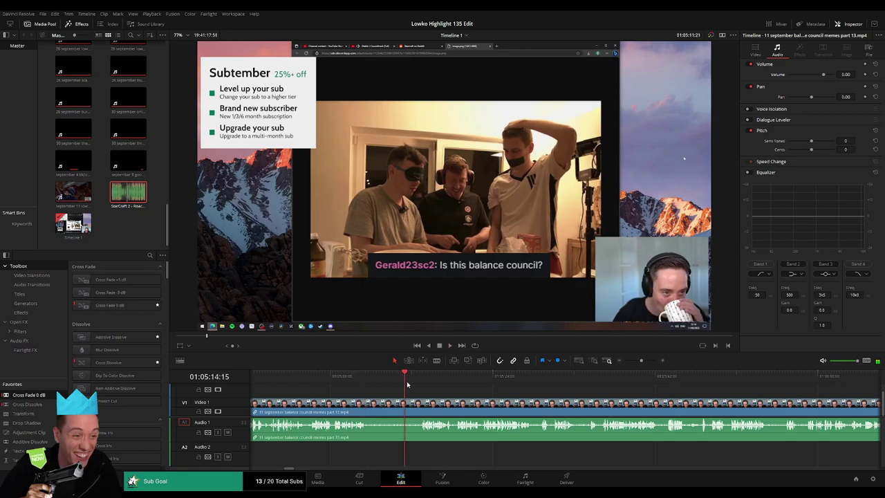
key(b)
click(365, 403)
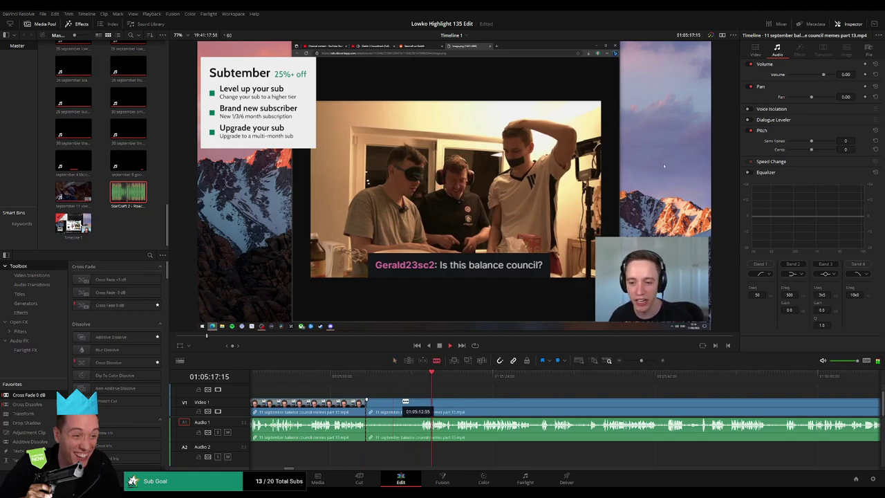
click(422, 401)
key(a)
click(409, 408)
key(Delete)
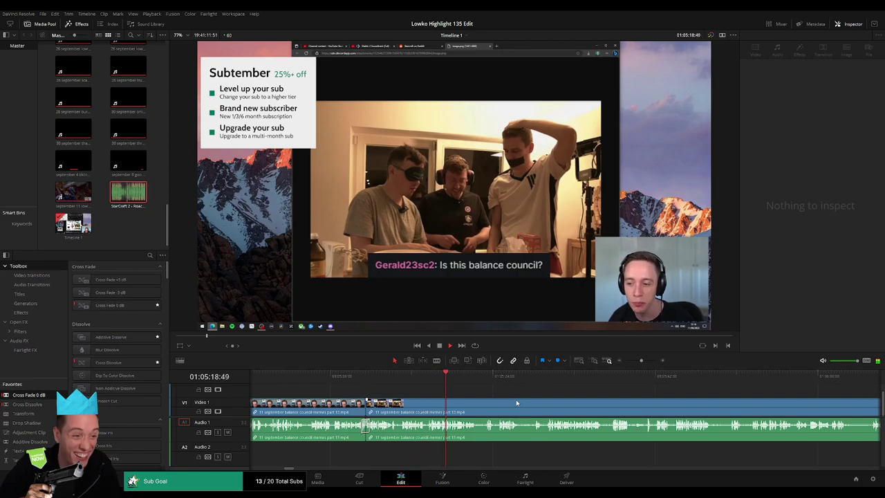
- Split the balance council memes clip at about 1:05:27 and shift the cut point slightly later
drag(490, 392, 405, 378)
click(436, 377)
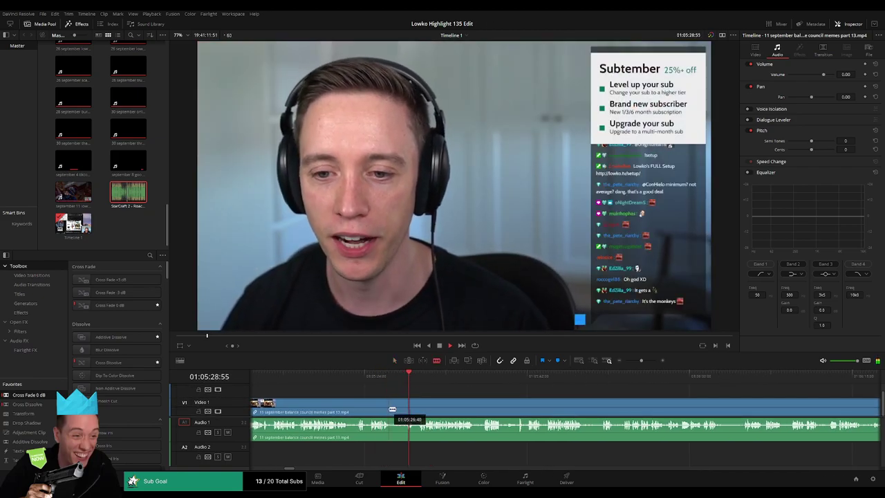
key(b)
click(392, 406)
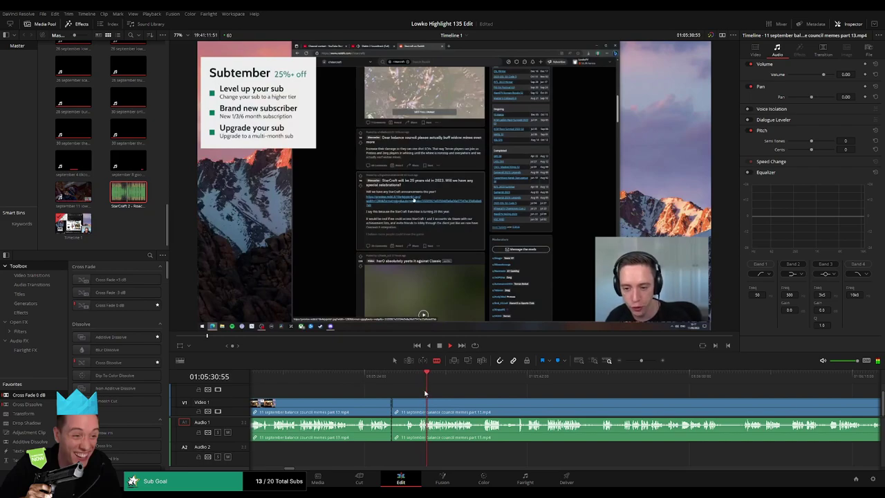
drag(392, 404, 395, 403)
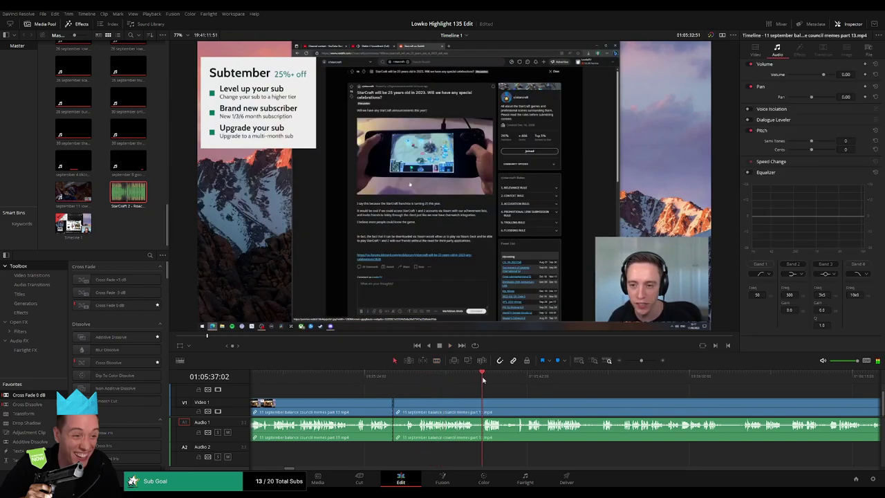
- Scan the balance council memes part 13 clip between about 1:06:06 and 1:07:17 for the start of the next usable moment
click(736, 389)
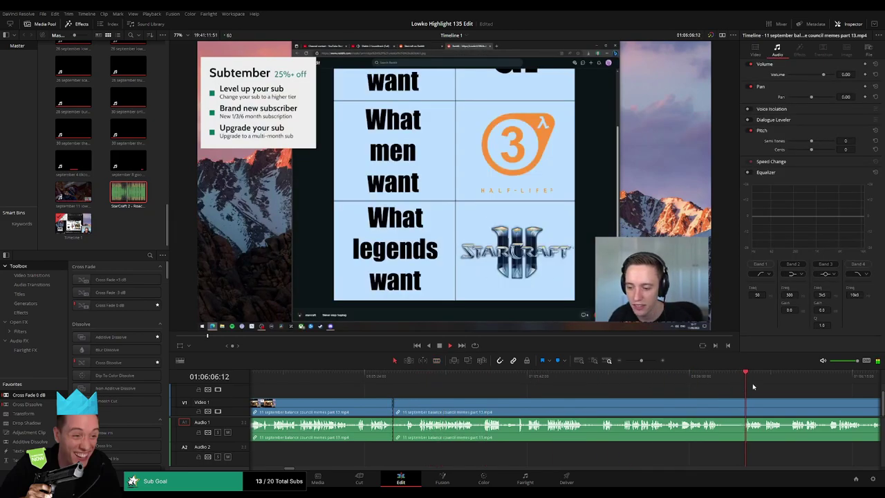
drag(641, 360, 635, 362)
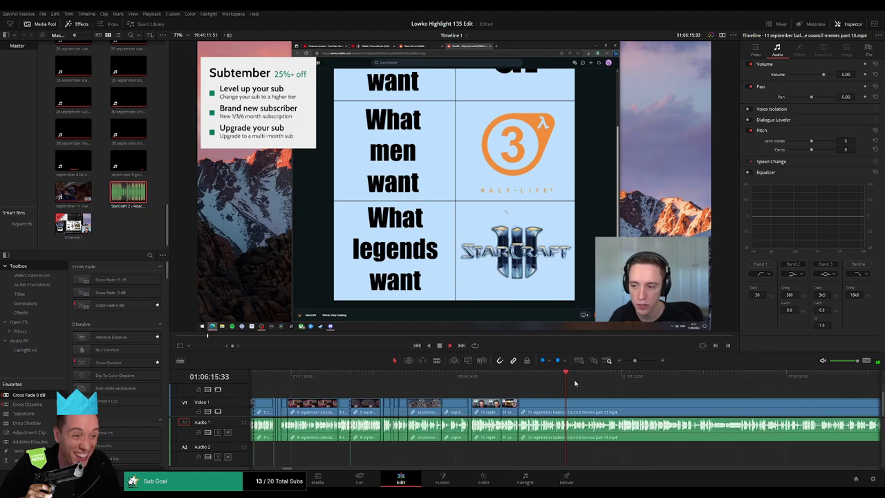
drag(575, 381, 610, 380)
key(space)
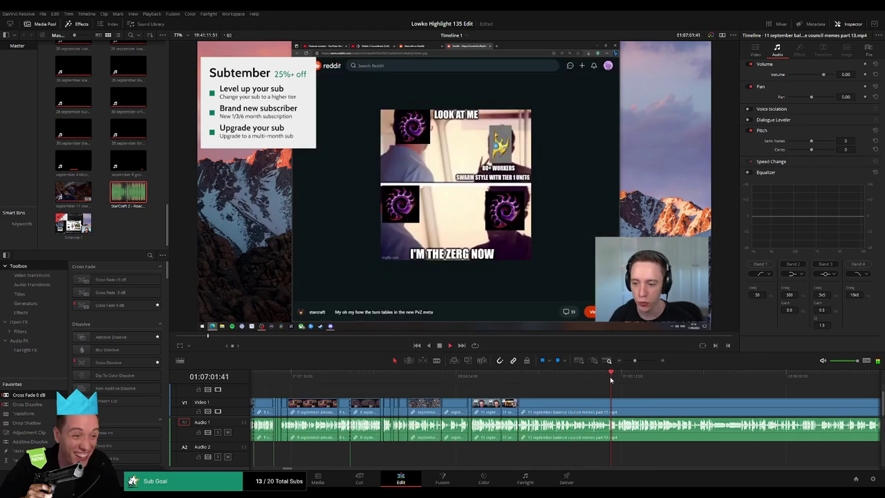
click(621, 379)
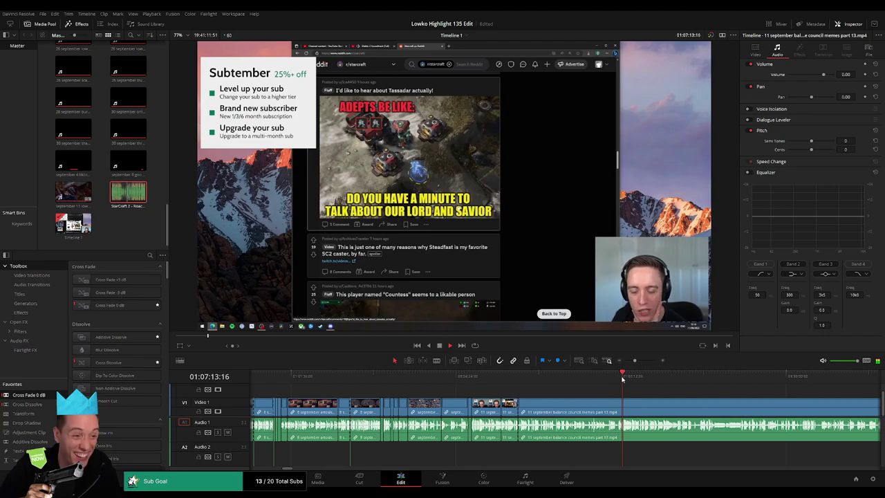
drag(633, 361, 640, 361)
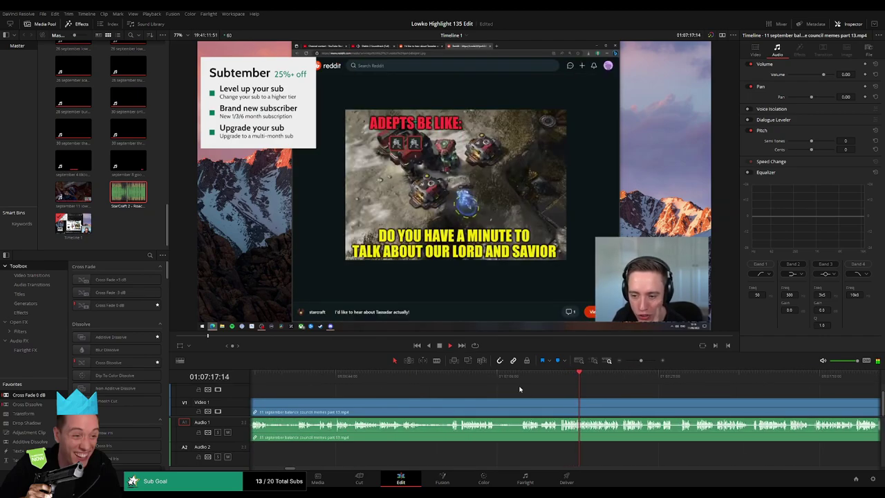
click(523, 375)
click(453, 376)
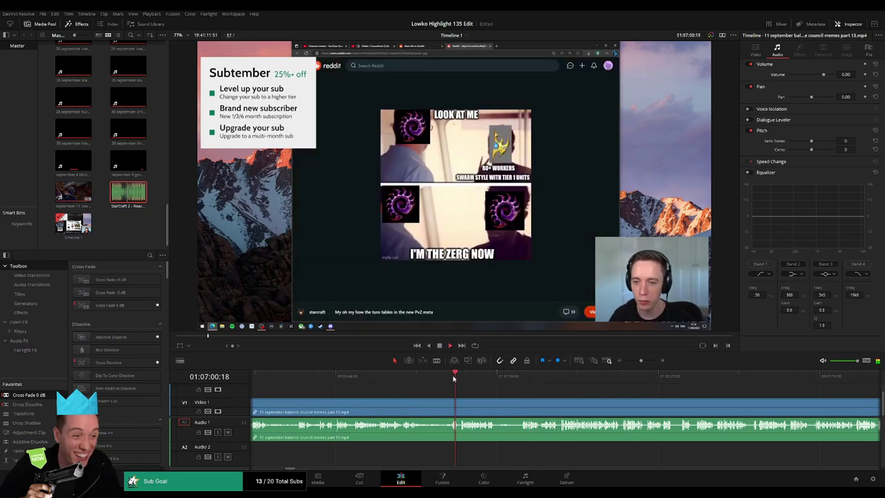
click(363, 377)
click(450, 378)
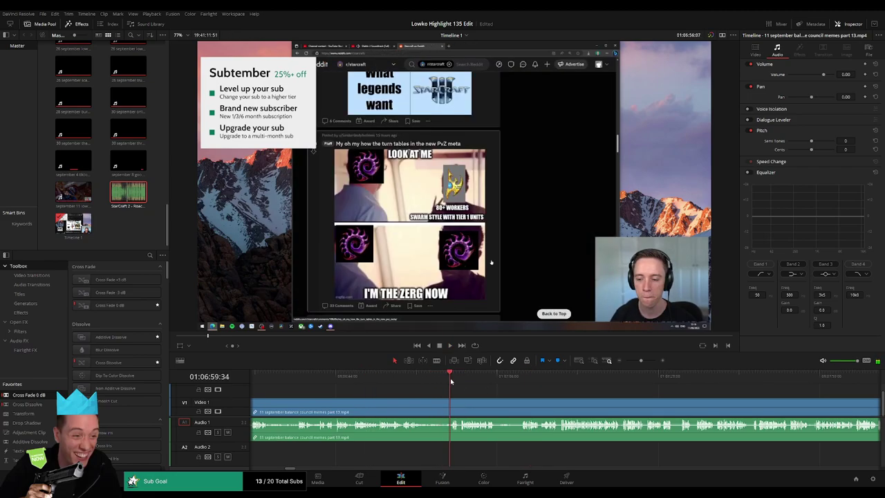
click(304, 375)
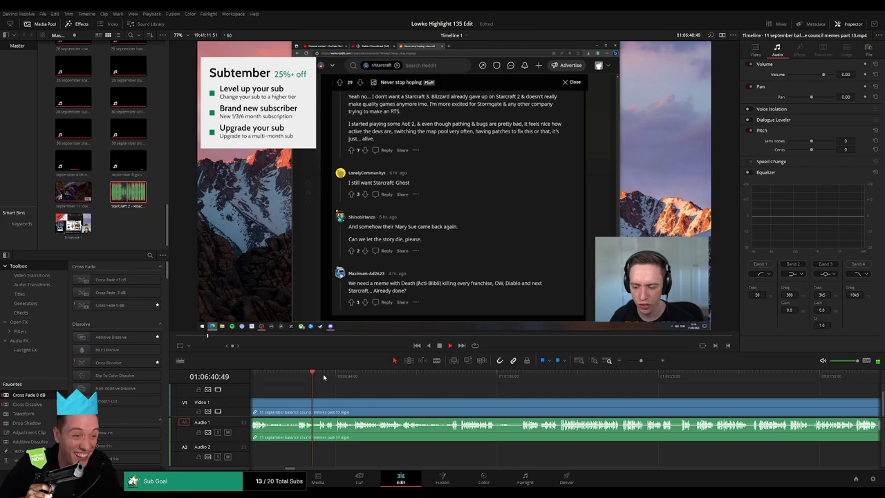
click(336, 376)
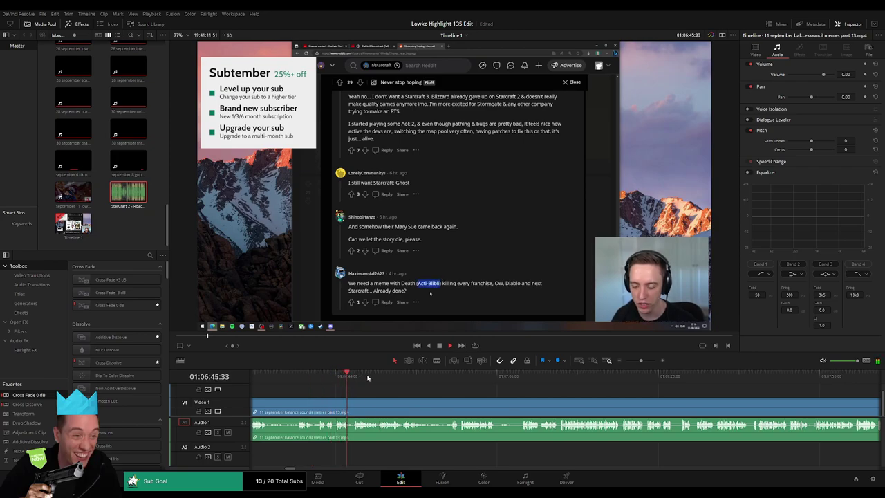
drag(367, 378, 434, 378)
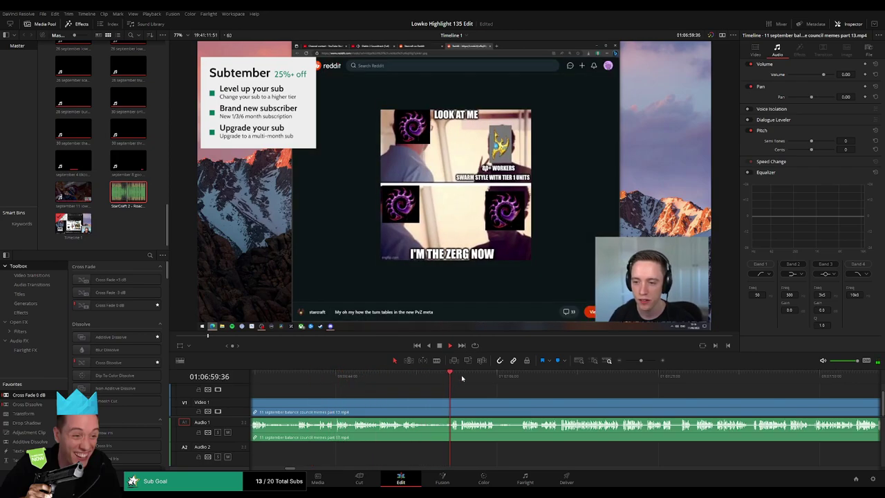
- Split the balance council memes clip at about 1:07:08, remove the footage back to the 1:05:27 cut, close the gap and cross-fade the audio
drag(506, 380, 518, 381)
key(ctrl+b)
click(510, 411)
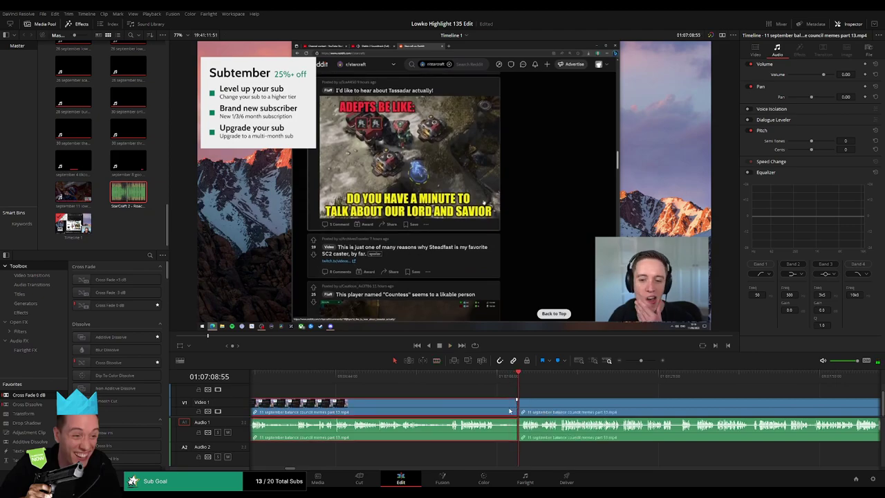
key(Delete)
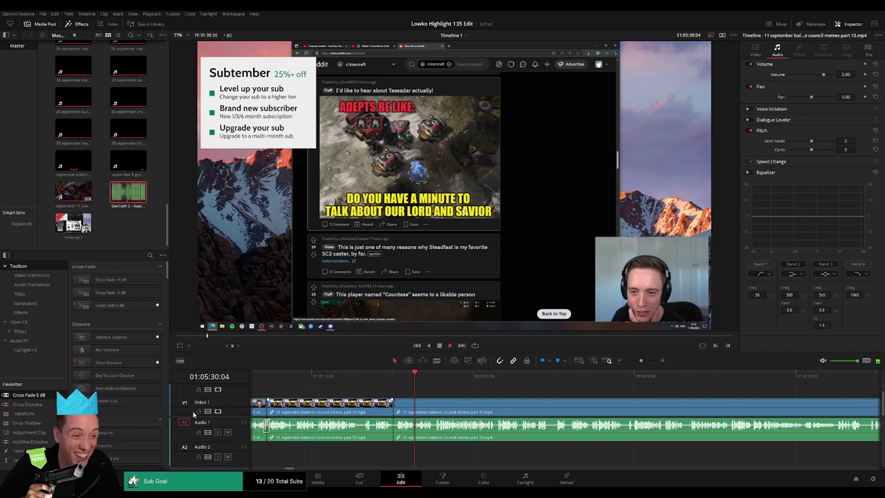
drag(396, 427, 394, 427)
- Remove the balance council memes footage from about 1:05:48 to 1:05:49, close the gap and cross-fade the audio at the cut
drag(485, 404, 459, 391)
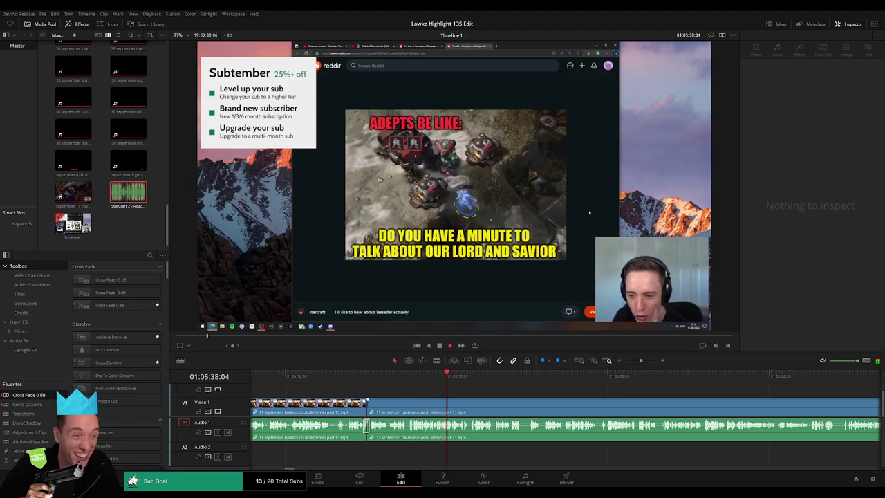
drag(497, 395, 456, 393)
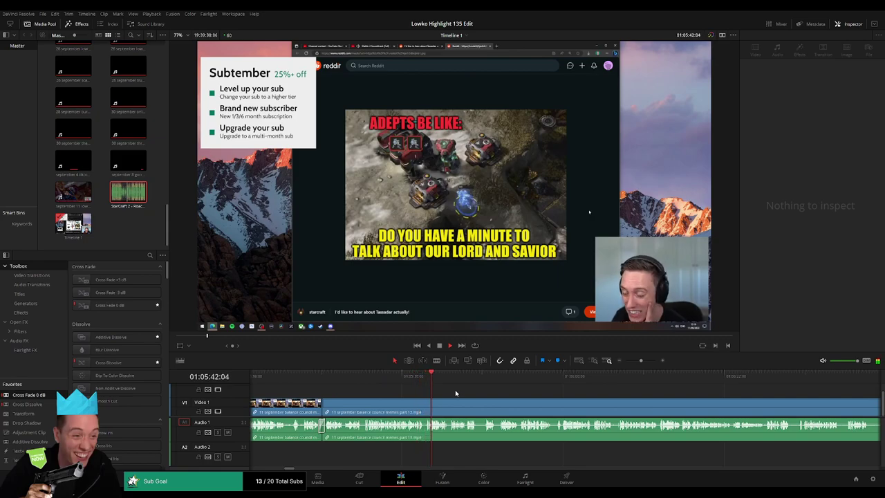
drag(641, 361, 643, 363)
drag(566, 386, 425, 381)
drag(510, 396, 421, 391)
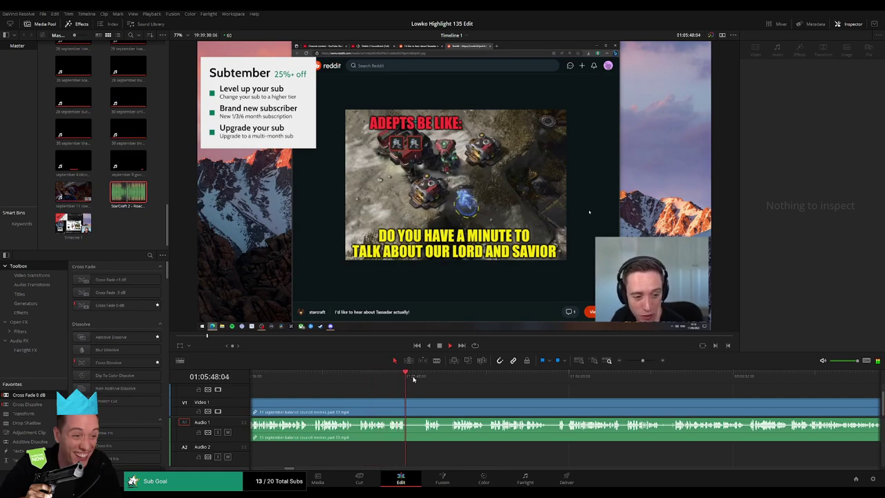
click(419, 377)
key(b)
click(408, 400)
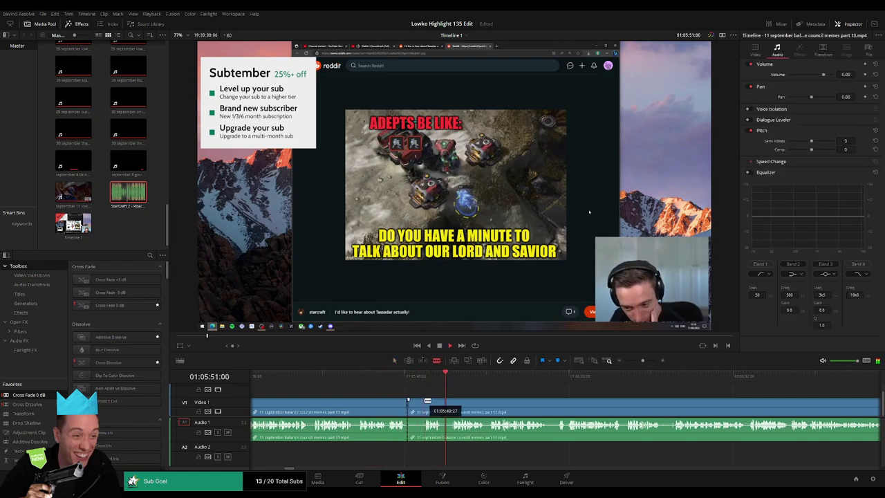
click(424, 406)
key(a)
key(Delete)
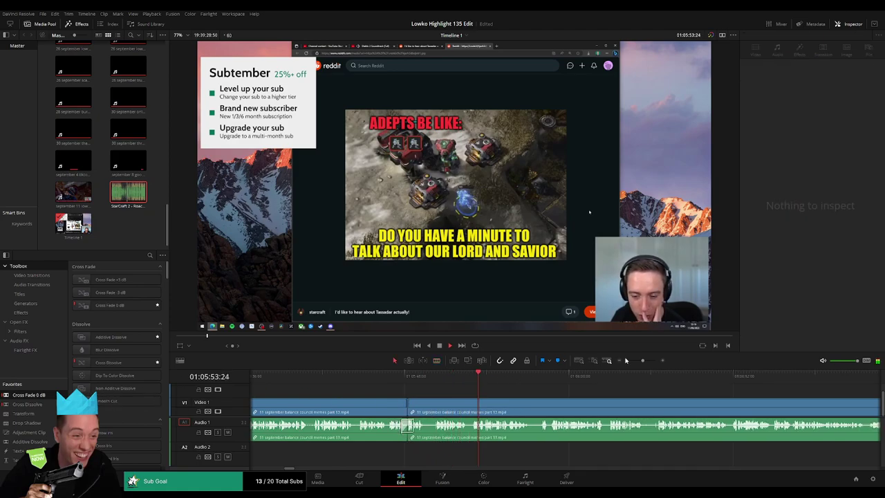
- Split out the balance council memes footage from about 1:05:49 to 1:05:50 and select that short piece
drag(642, 360, 645, 360)
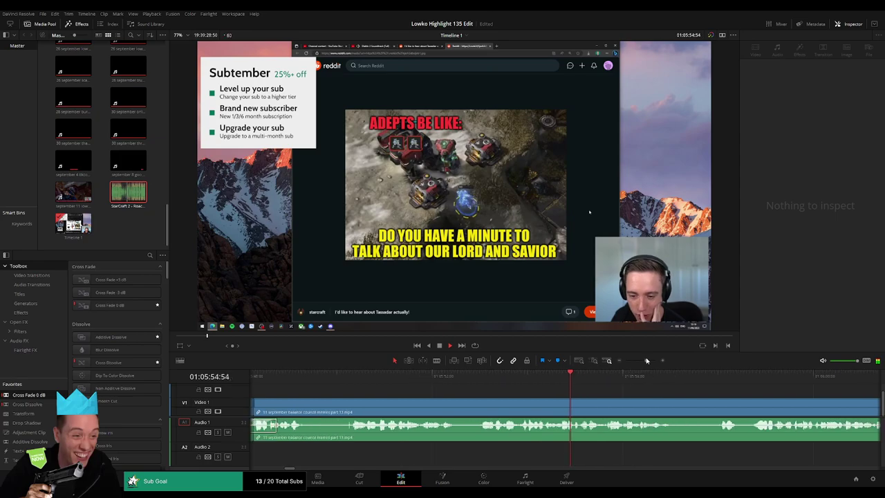
key(b)
click(319, 407)
click(360, 405)
key(a)
click(349, 411)
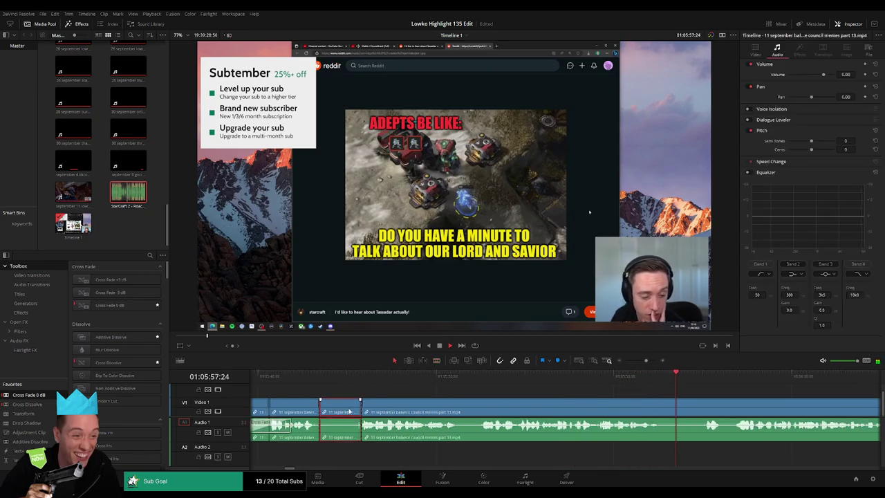
- Ripple-delete the selected section of the part 13 clip, and cut out the silent gap around 01:05:56
key(Delete)
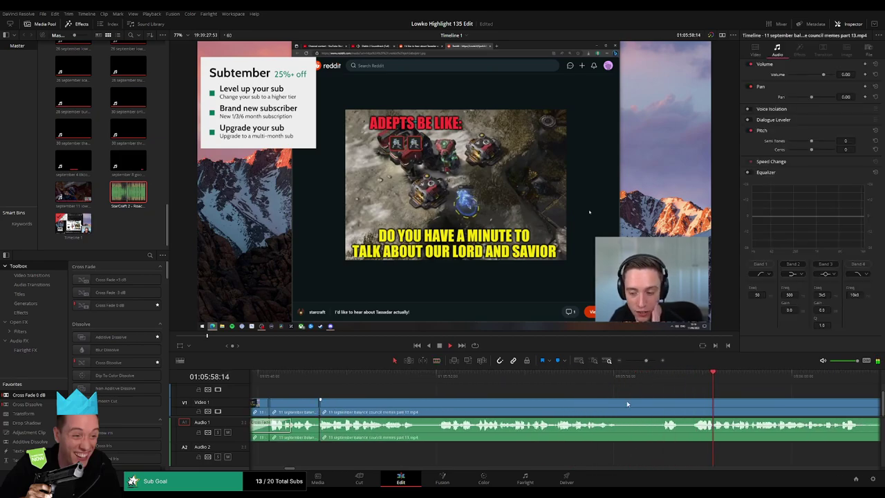
key(b)
click(622, 408)
click(655, 408)
key(a)
click(637, 411)
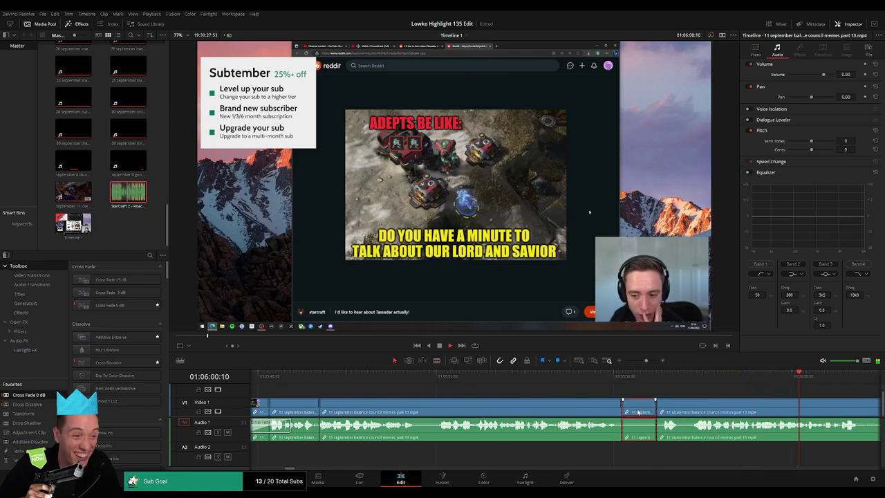
key(Delete)
- Cut out the silent gap around 01:06:04 in the part 13 clip and close the space
scroll(487, 400, right, 11)
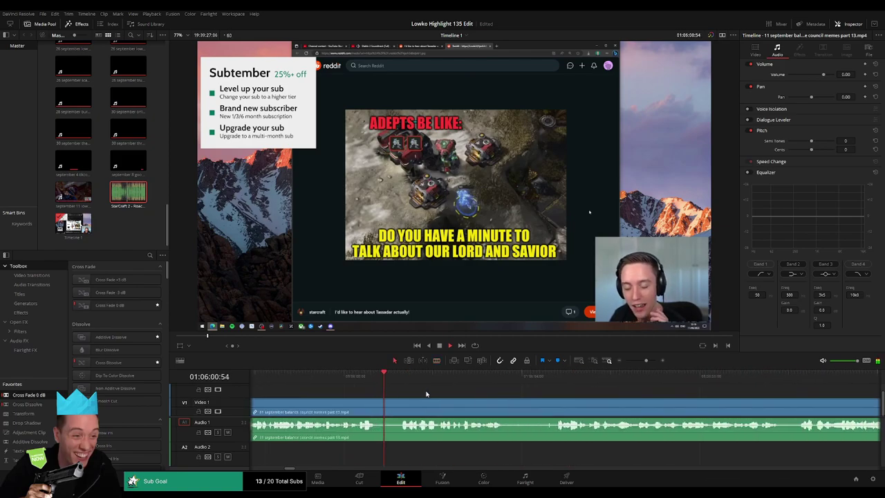
key(b)
click(505, 407)
click(552, 407)
key(a)
click(543, 408)
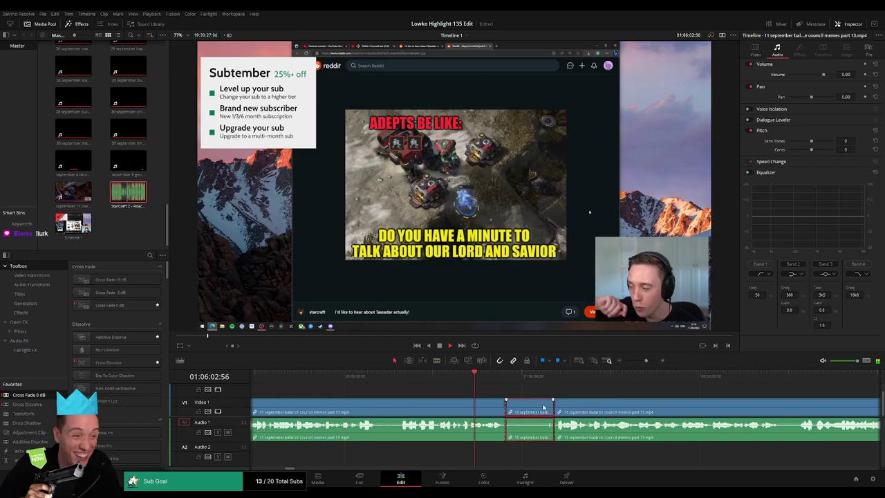
key(Delete)
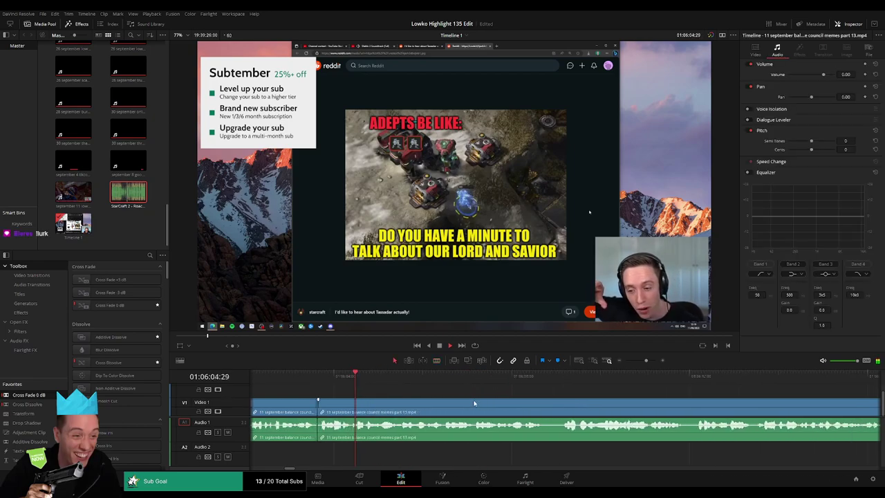
- Play on through the part 13 clip and cut out the short pause in speech at about 01:06:27
drag(645, 360, 642, 363)
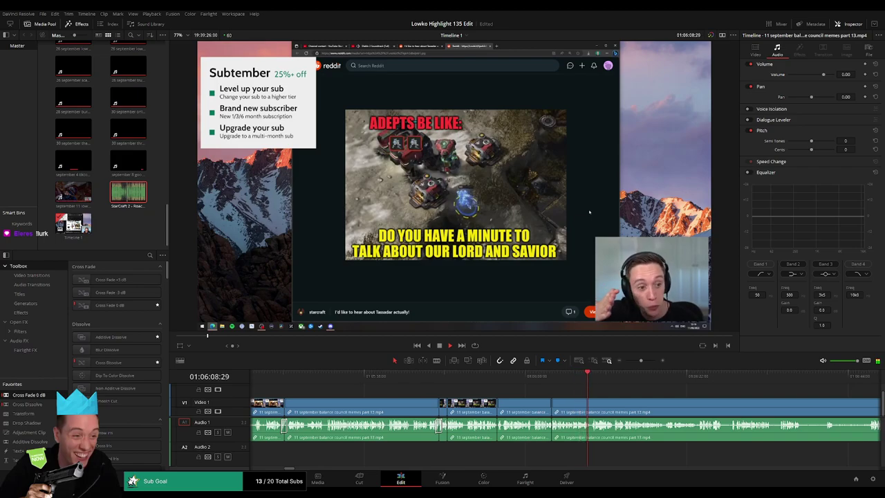
drag(636, 406, 492, 392)
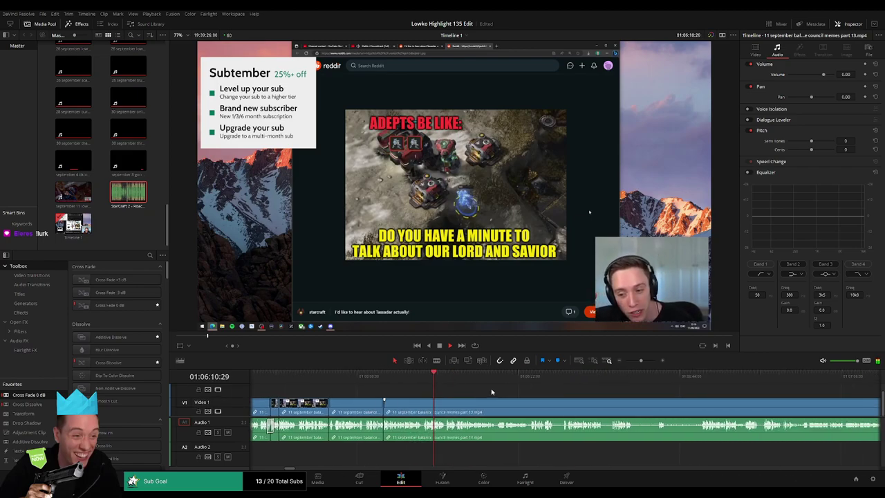
mouse_move(641, 360)
mouse_down()
mouse_move(622, 360)
mouse_move(643, 365)
mouse_up()
drag(719, 417, 488, 396)
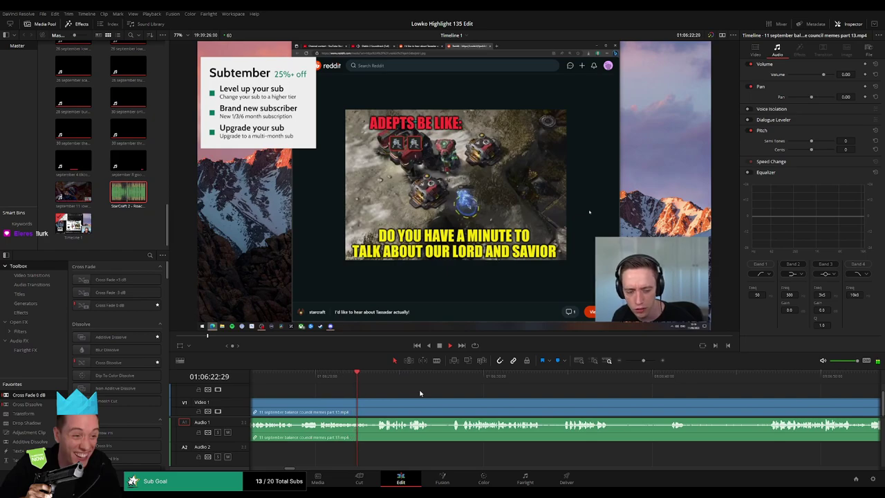
key(b)
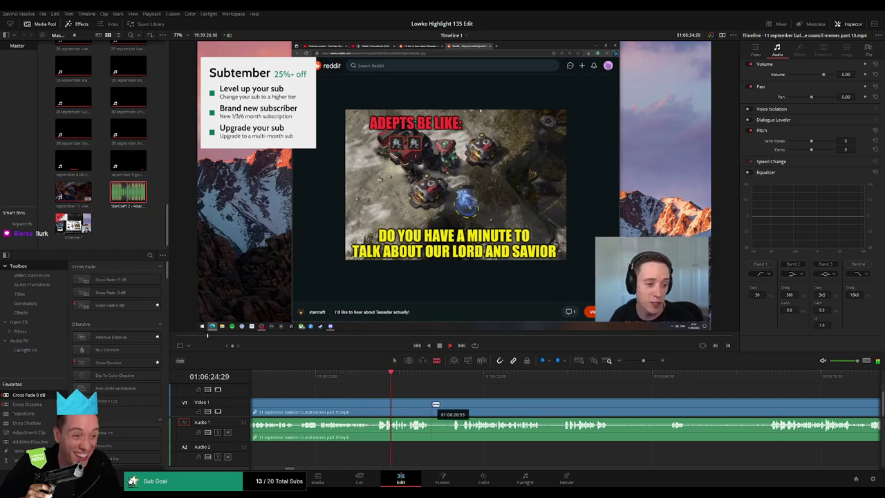
click(433, 405)
click(450, 403)
key(a)
click(443, 406)
key(Delete)
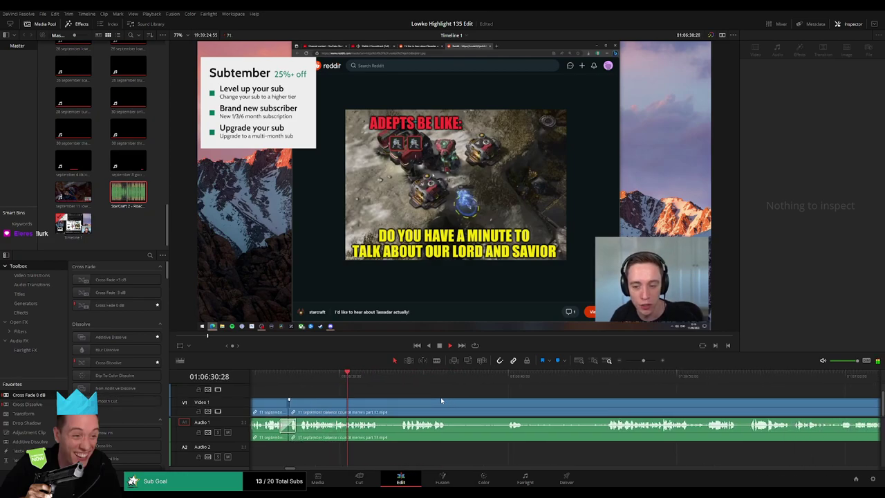
- Cut out the silent gap between about 01:06:32 and 01:06:33 in the part 13 clip
key(b)
click(379, 401)
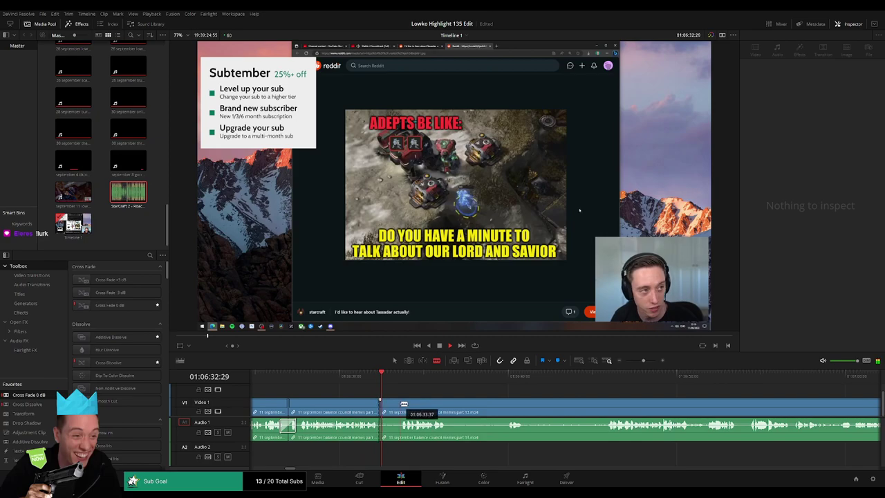
click(399, 403)
key(a)
click(393, 409)
key(Delete)
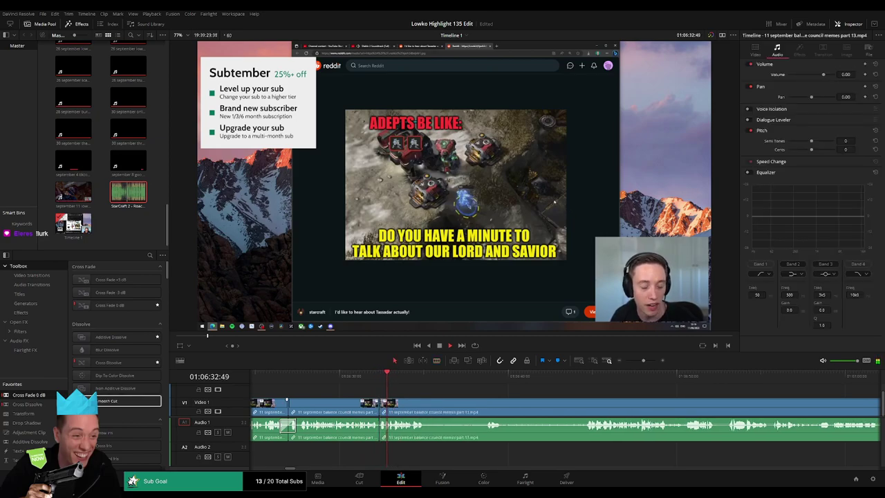
click(424, 398)
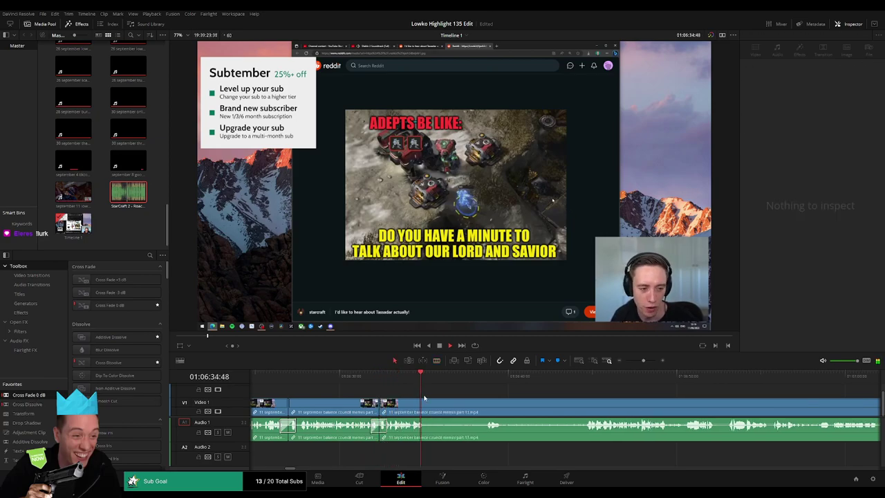
- Cut out the quiet stretch from about 01:06:35 to 01:06:38, where speech pauses after the Adepts meme
click(404, 378)
drag(417, 381, 491, 380)
key(b)
click(428, 401)
click(489, 405)
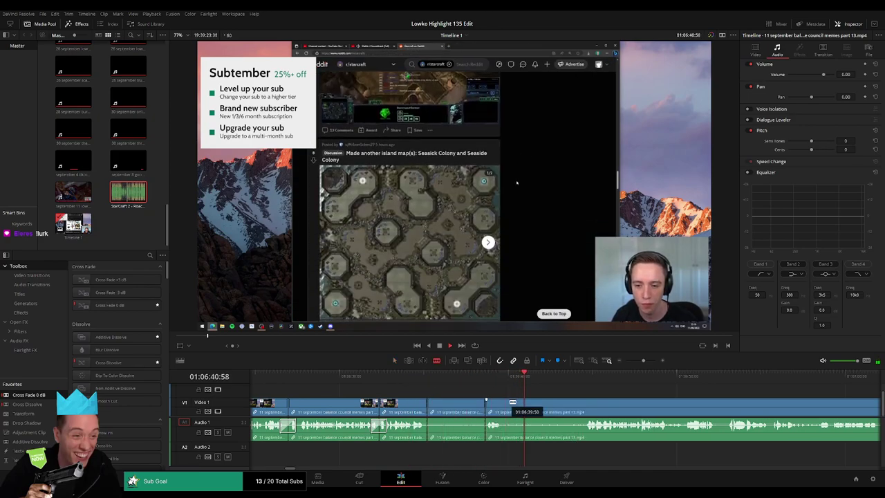
key(a)
click(476, 409)
key(Delete)
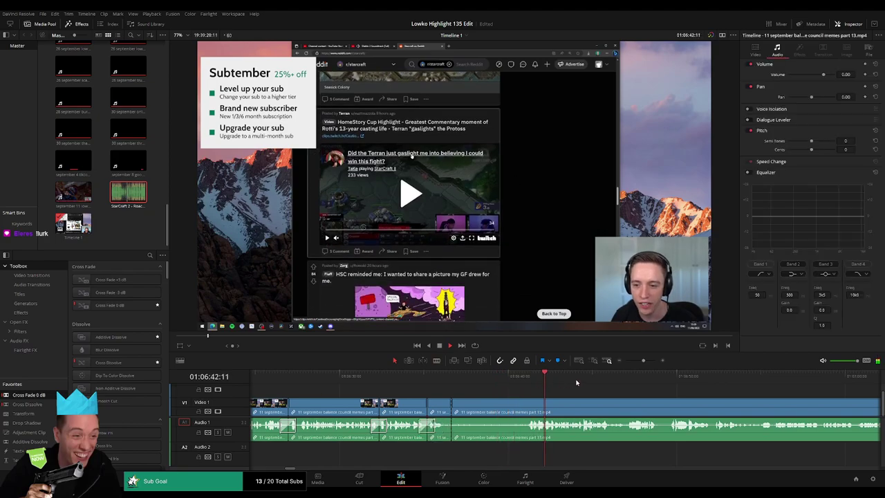
- Skim ahead through the HomeStory Cup clip reaction to about 01:07:13 and return to its start
click(695, 380)
key(space)
drag(641, 362, 636, 361)
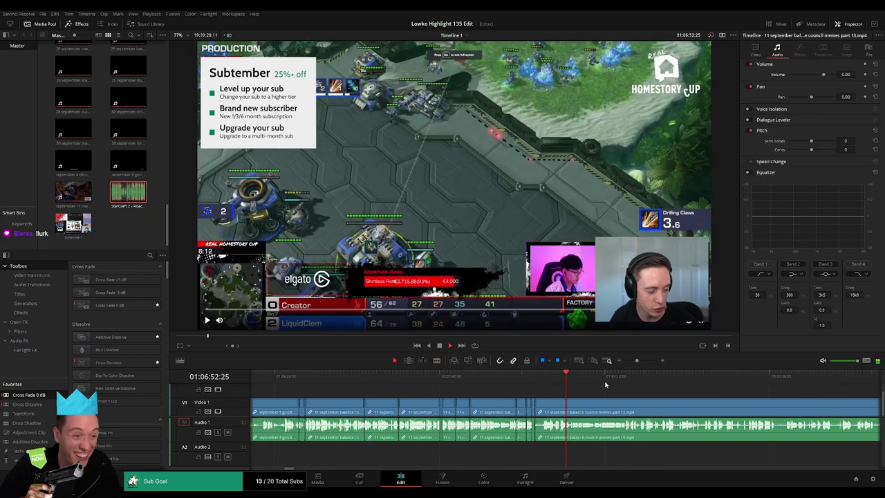
click(608, 378)
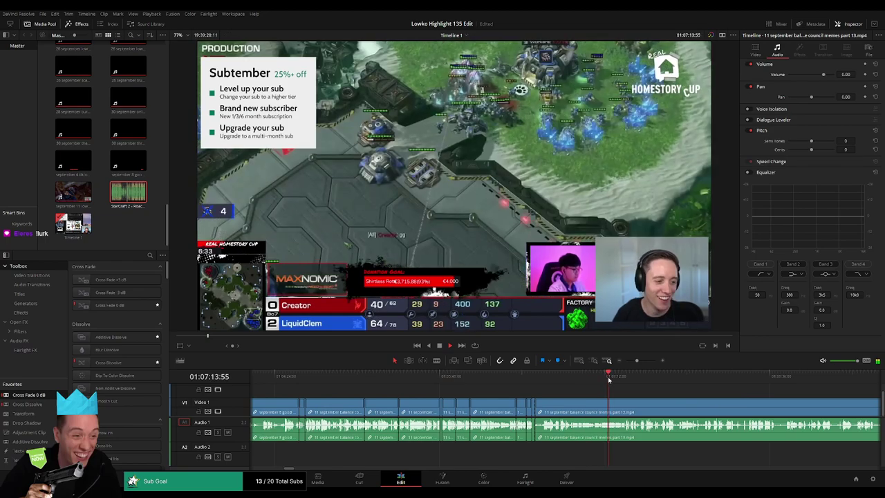
click(563, 379)
drag(637, 360, 641, 362)
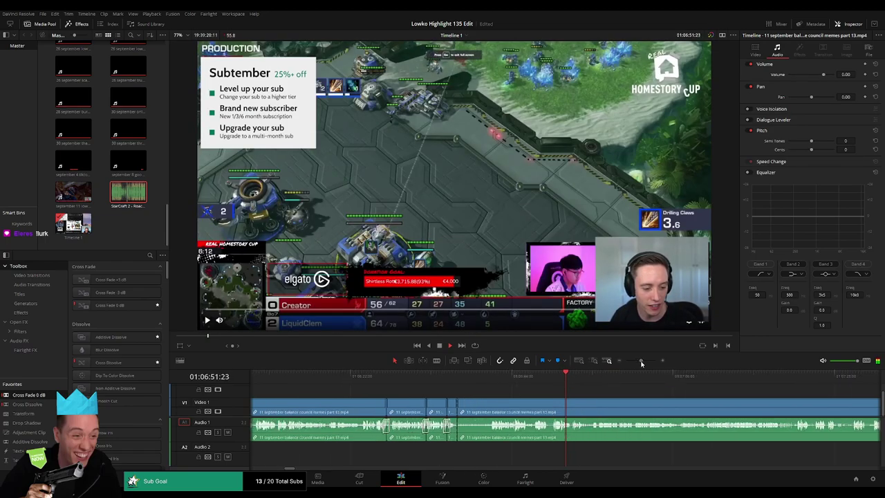
- Cut off the quiet opening of the segment before the HomeStory Cup clip and add an audio cross fade at the cut
click(477, 380)
click(526, 380)
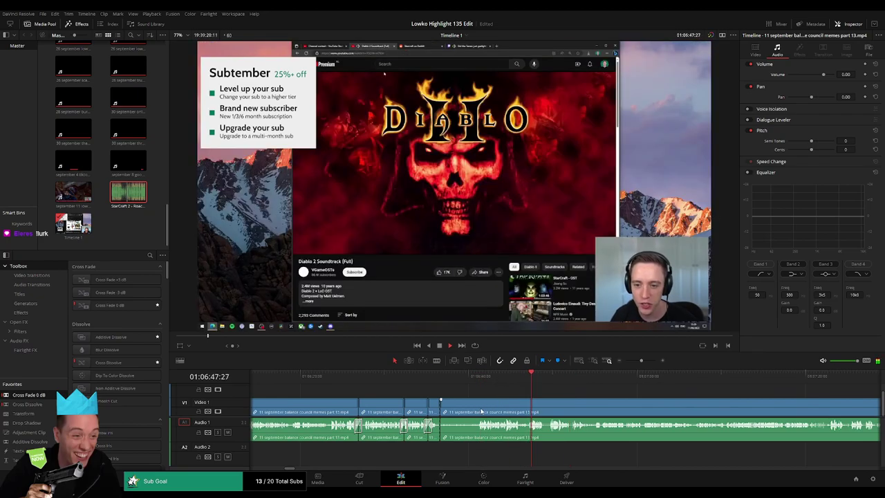
key(b)
click(477, 408)
key(a)
click(466, 412)
key(Delete)
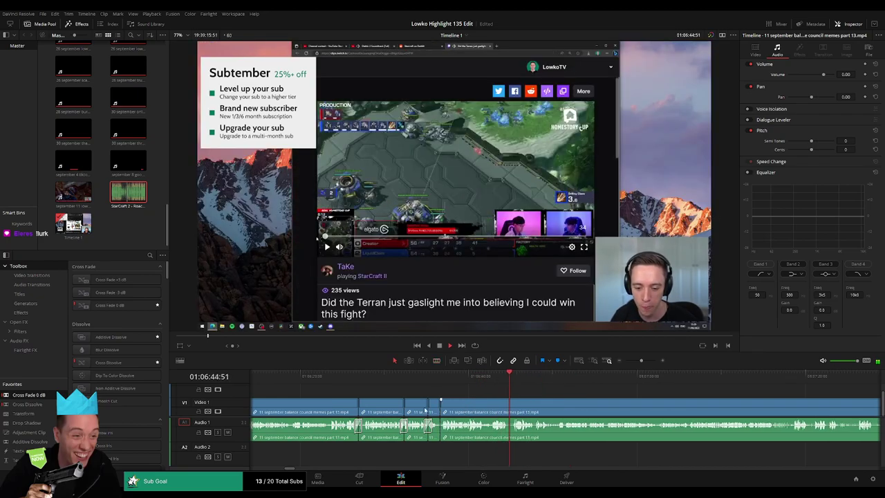
drag(446, 435, 445, 434)
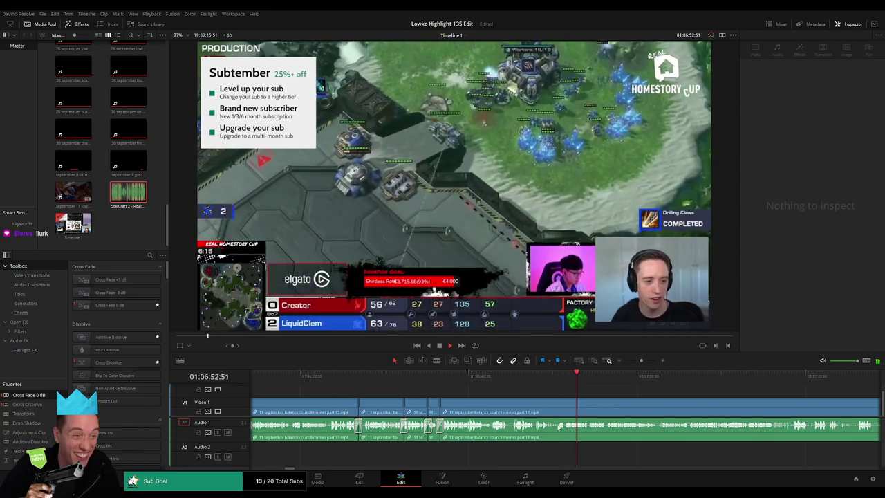
- Review the HomeStory Cup clip reaction and split the part 13 clip after it ends, at about 01:07:24
scroll(531, 396, right, 6)
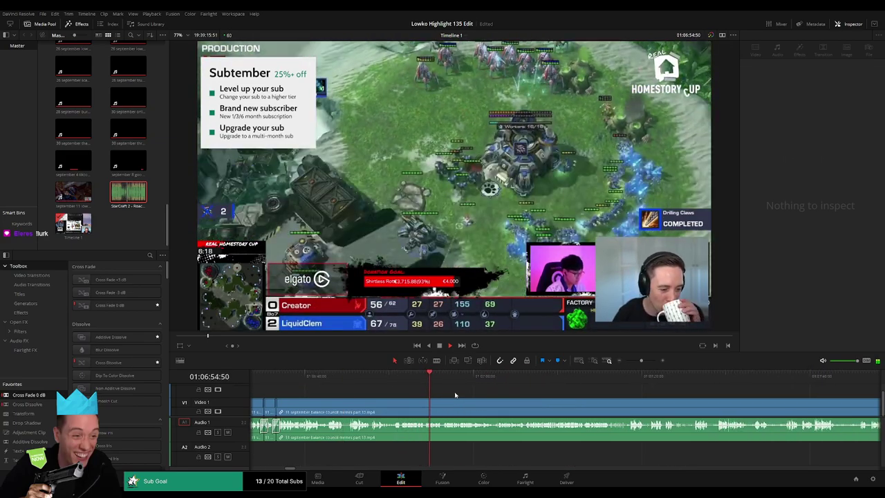
scroll(426, 397, right, 1)
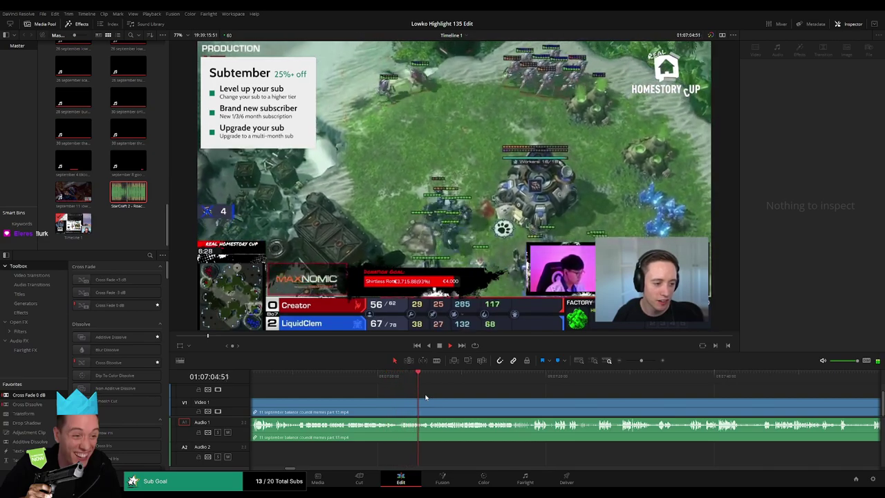
drag(467, 396, 397, 395)
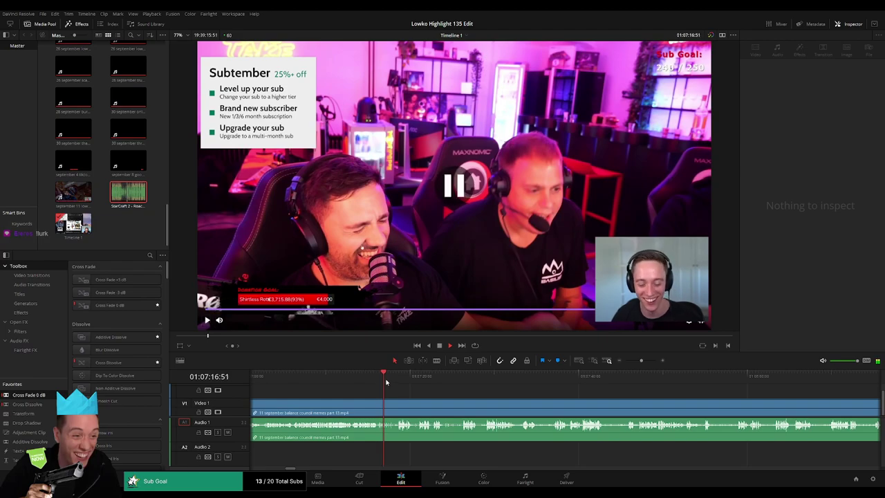
click(397, 379)
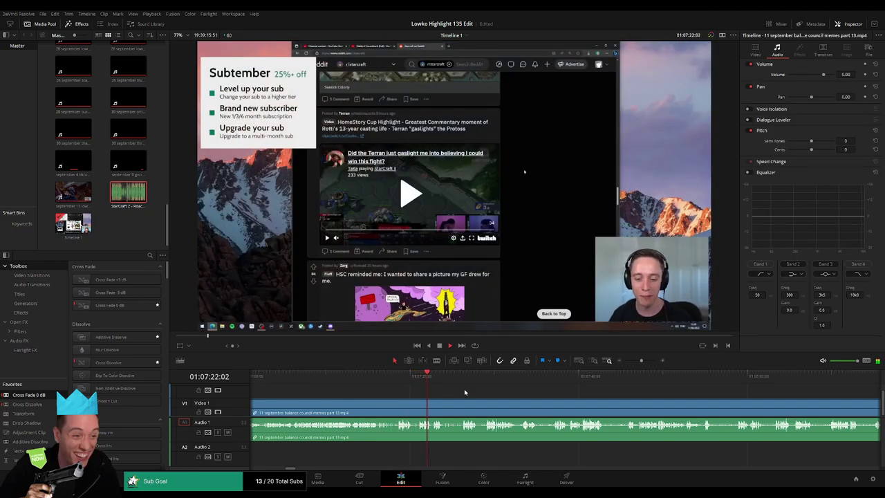
drag(464, 391, 415, 397)
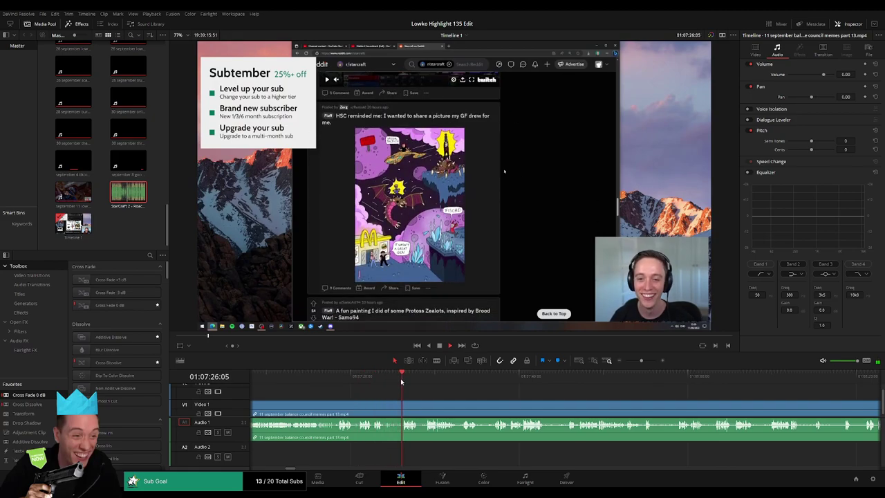
key(b)
click(385, 404)
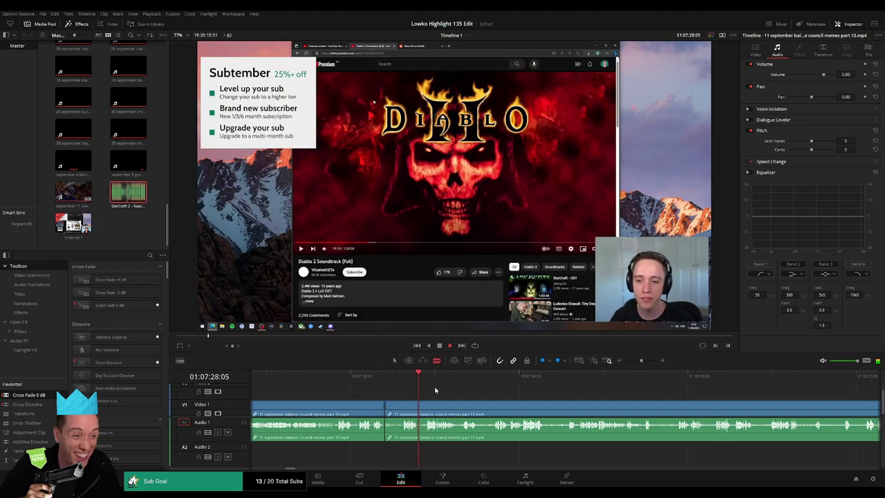
- Skim the rest of the part 13 footage after the split, through to about 01:40:33, to judge what is worth keeping
click(520, 378)
click(714, 380)
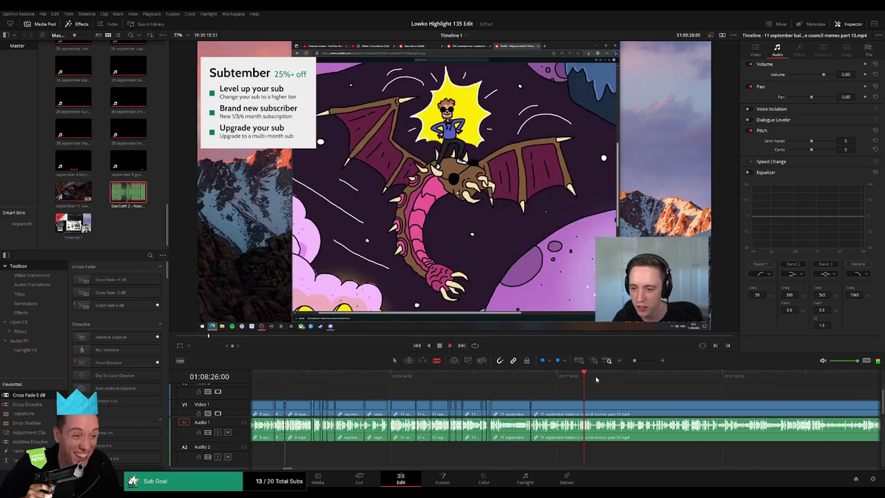
click(695, 387)
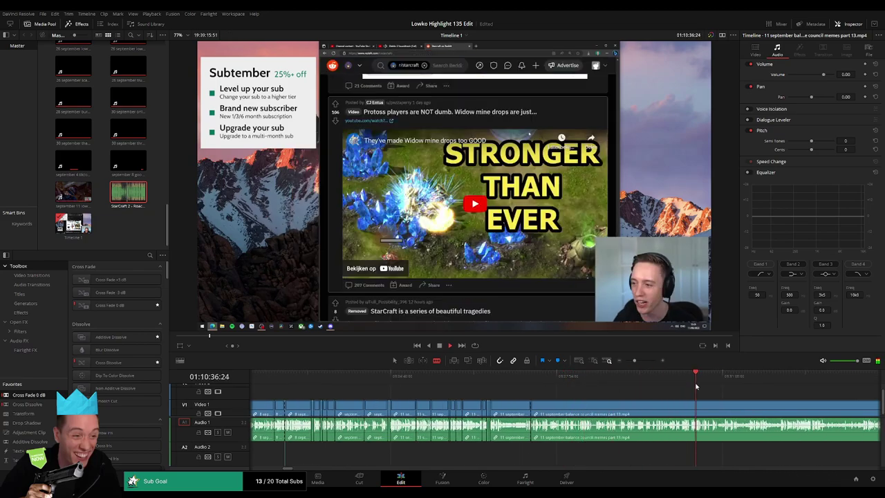
click(508, 380)
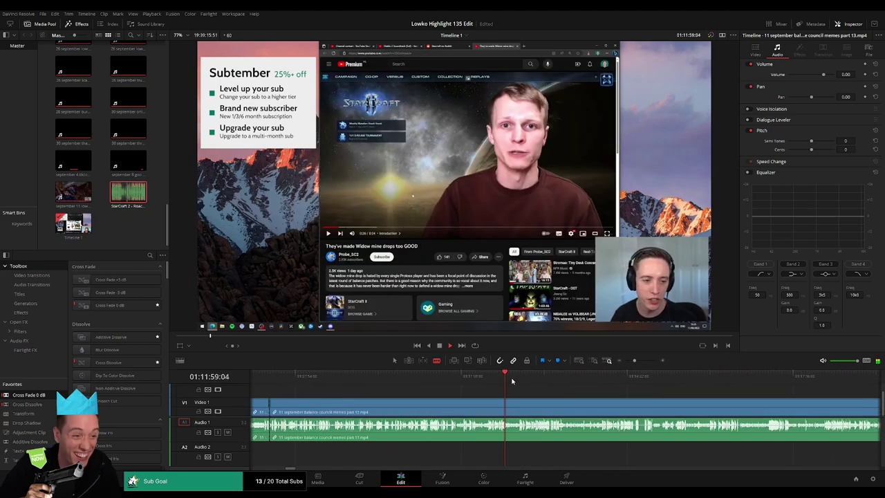
click(522, 378)
click(618, 381)
click(665, 384)
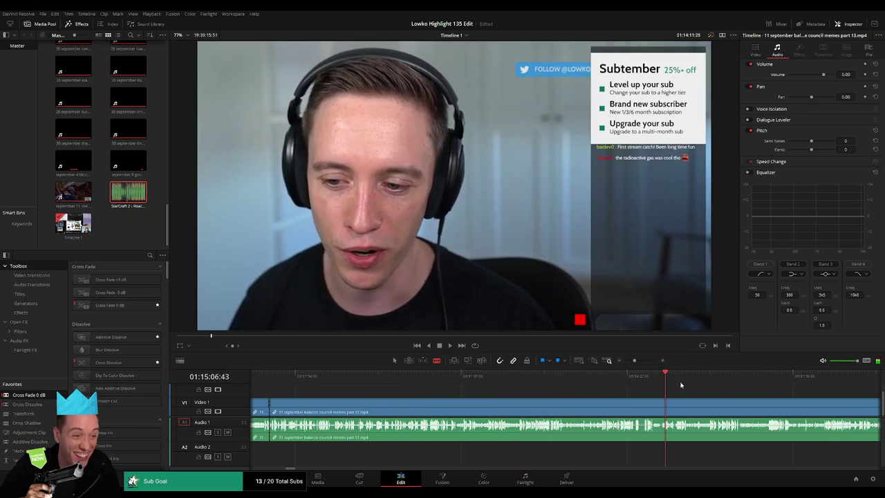
click(731, 389)
click(801, 384)
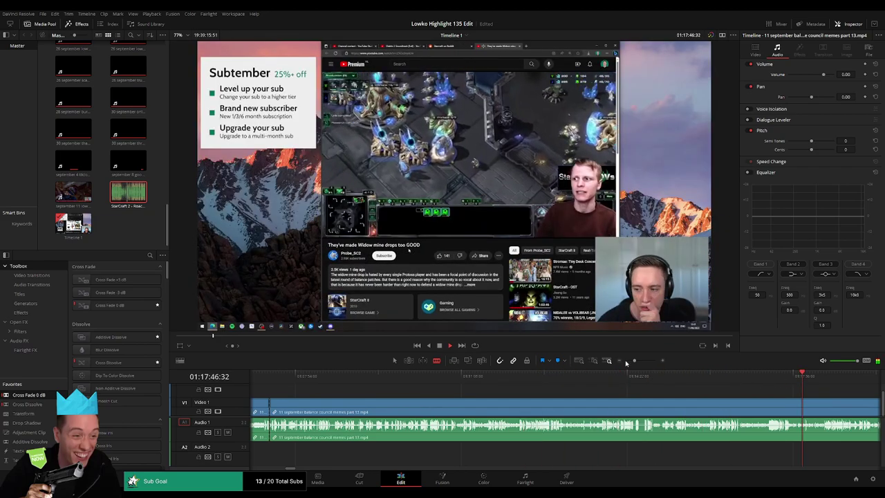
drag(634, 360, 628, 360)
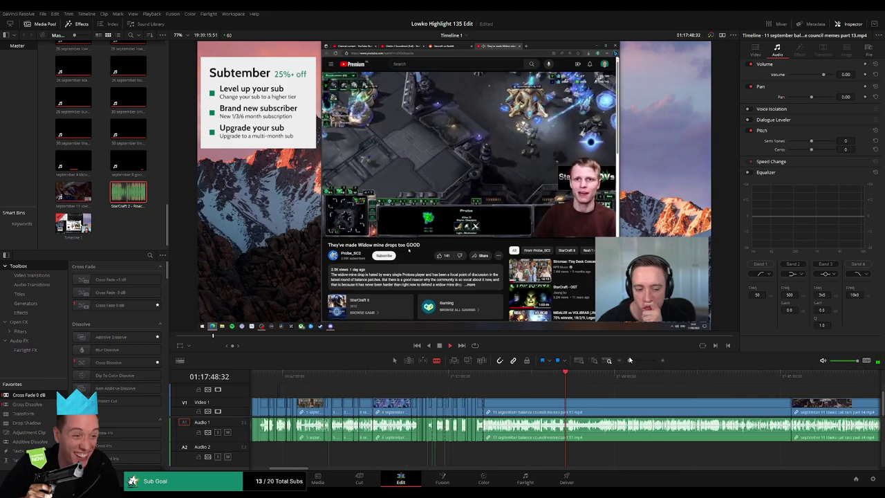
click(601, 376)
click(632, 378)
click(662, 383)
drag(679, 396, 554, 376)
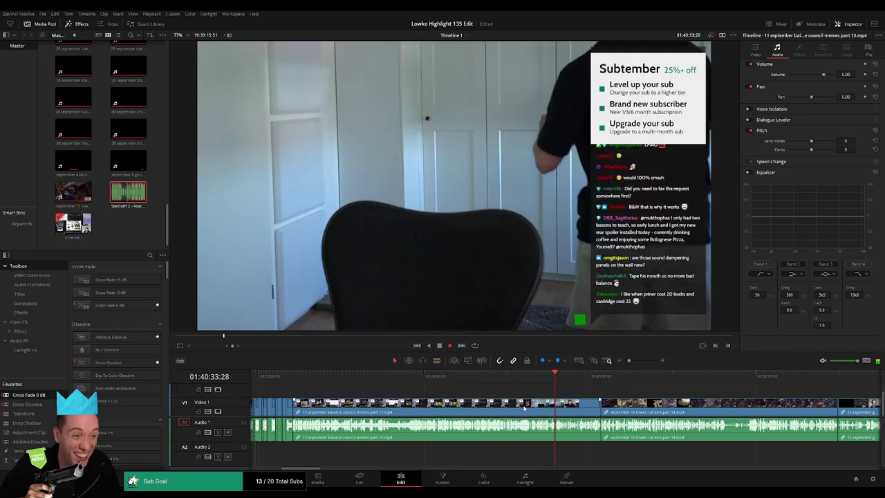
- Delete the remainder of the part 13 clip after the split and place the playhead at the start of part 14
click(523, 408)
key(Delete)
click(296, 377)
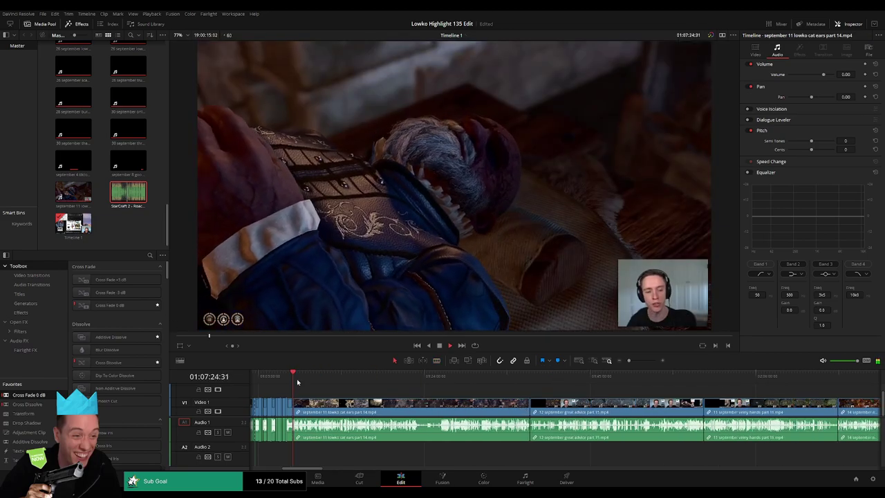
- Find where the relevant moment in part 14 begins, split the clip at about 01:13:12 and delete the part 14 footage before it
drag(298, 379, 340, 377)
key(space)
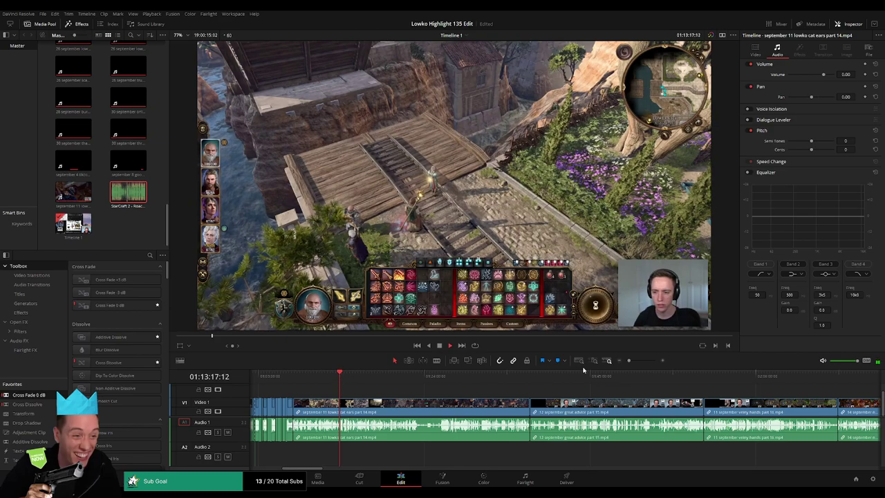
drag(629, 360, 639, 360)
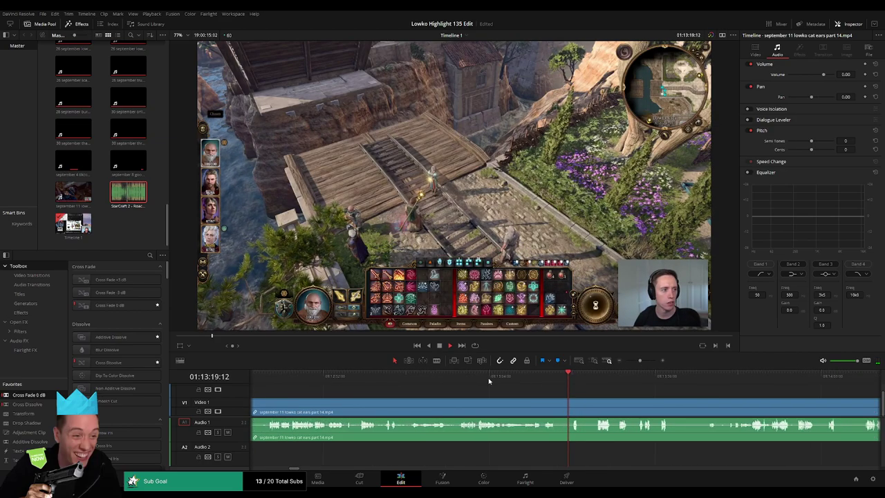
click(467, 378)
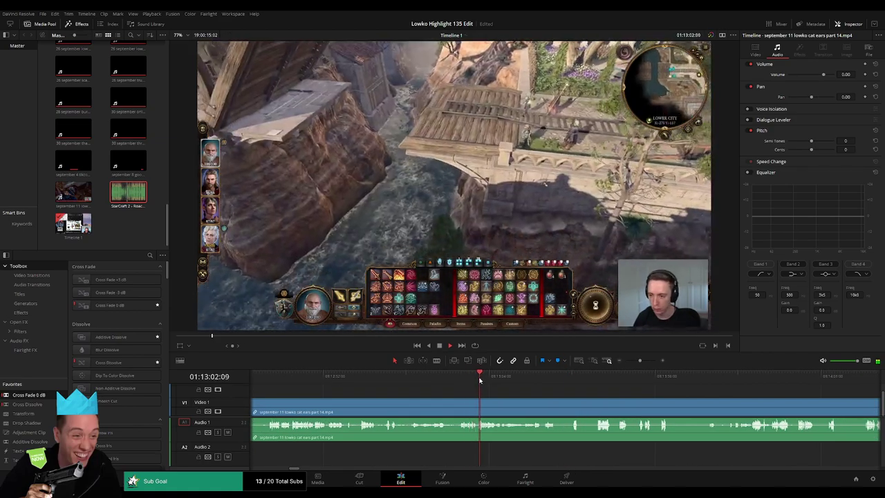
click(518, 378)
drag(520, 378, 533, 376)
drag(646, 364, 643, 362)
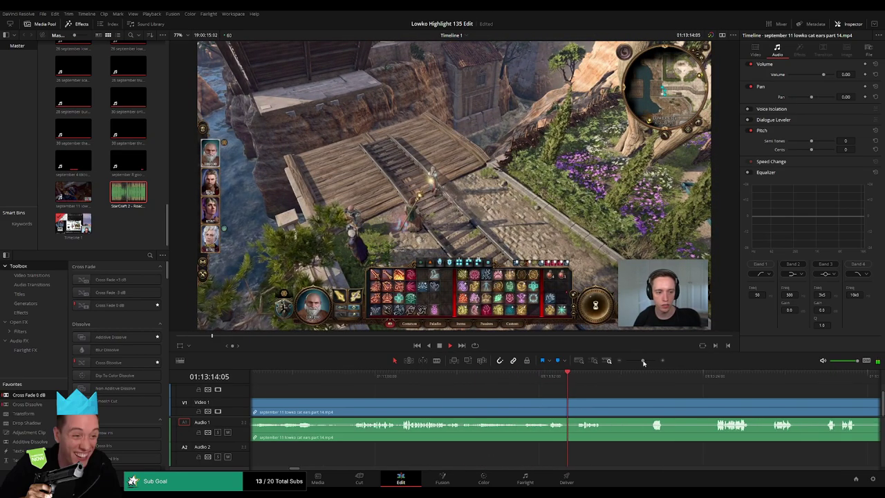
click(549, 405)
key(a)
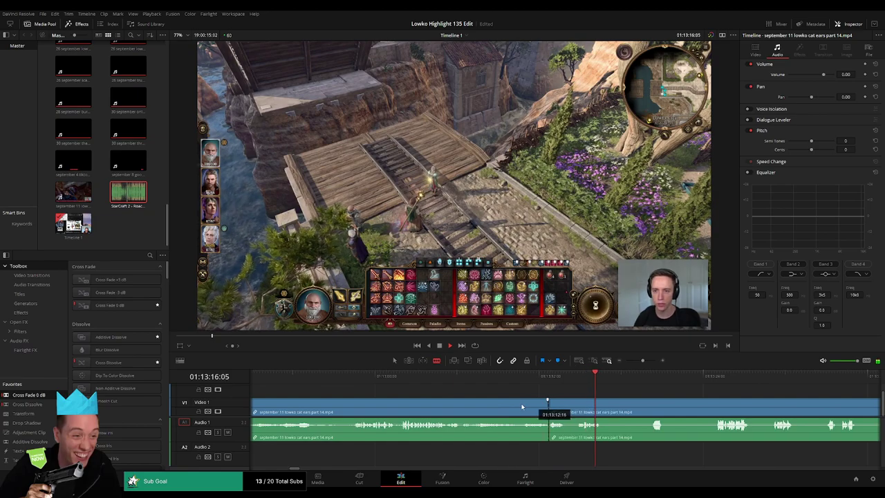
click(520, 406)
key(Delete)
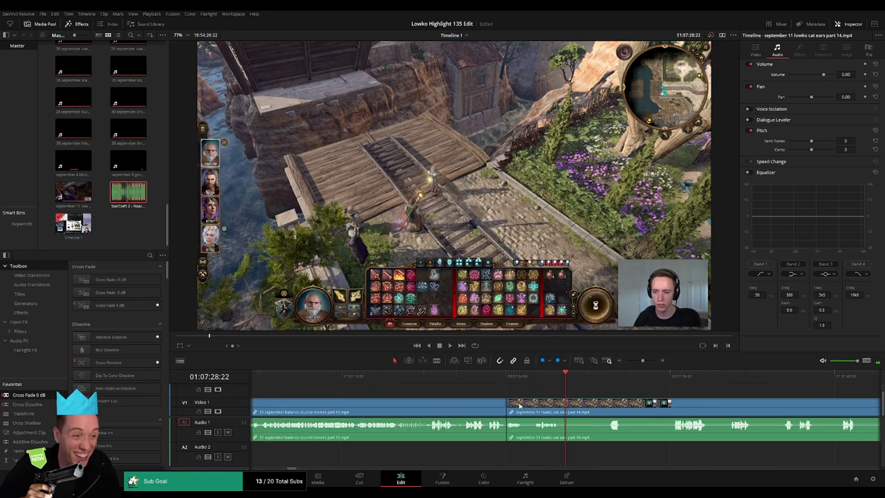
- Play part 14 from its new start and cut out the short pause between about 01:07:25 and 01:07:26
click(508, 376)
key(space)
drag(544, 404, 396, 401)
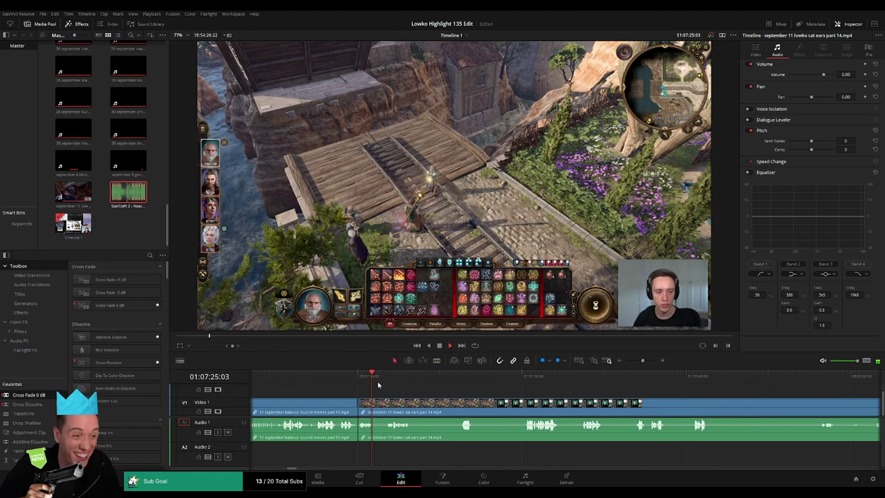
key(b)
click(375, 406)
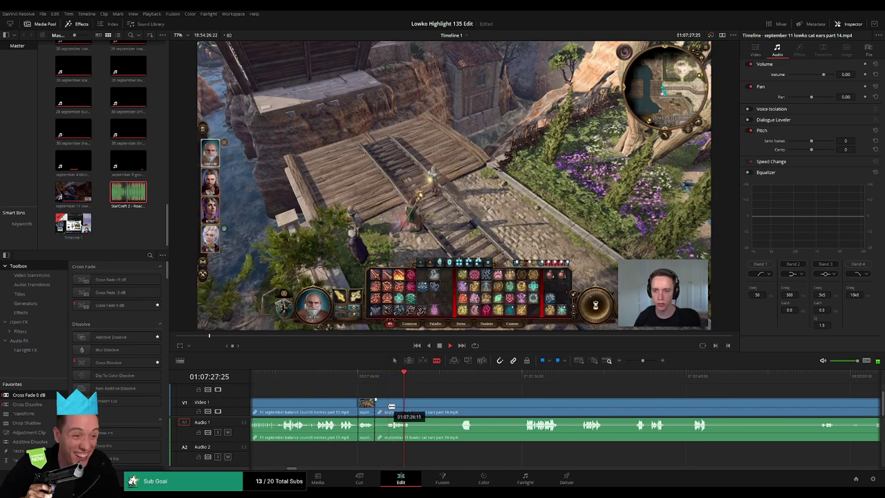
click(387, 405)
key(a)
click(380, 405)
key(Delete)
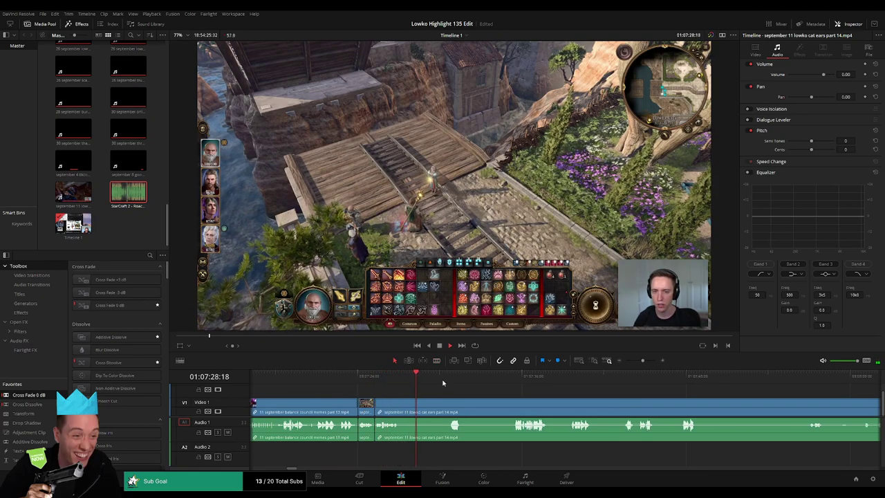
- Cut out the mostly silent stretch of part 14 between about 01:07:27 and 01:07:35, before the cat-ears picture reaction
key(b)
click(403, 416)
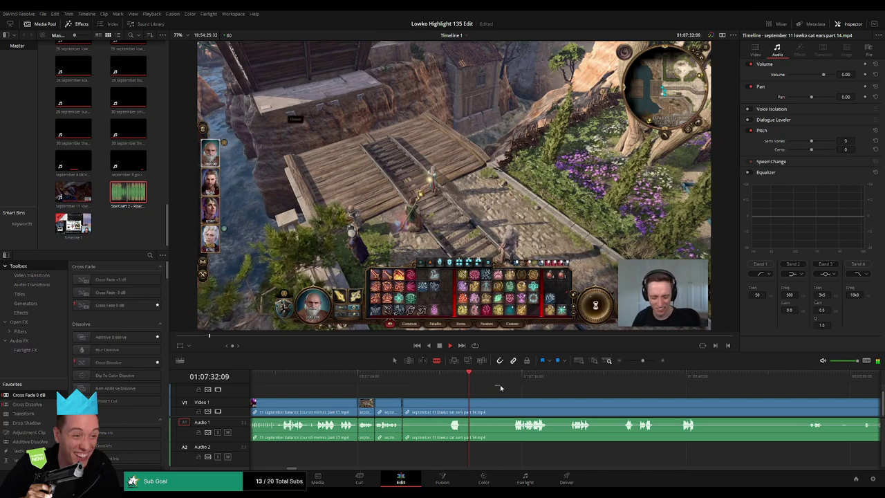
click(507, 385)
click(510, 411)
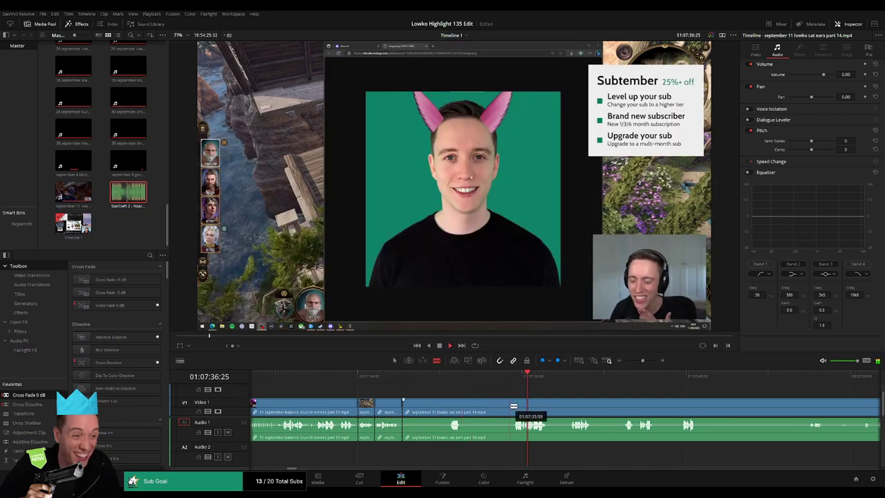
key(a)
click(483, 409)
key(Delete)
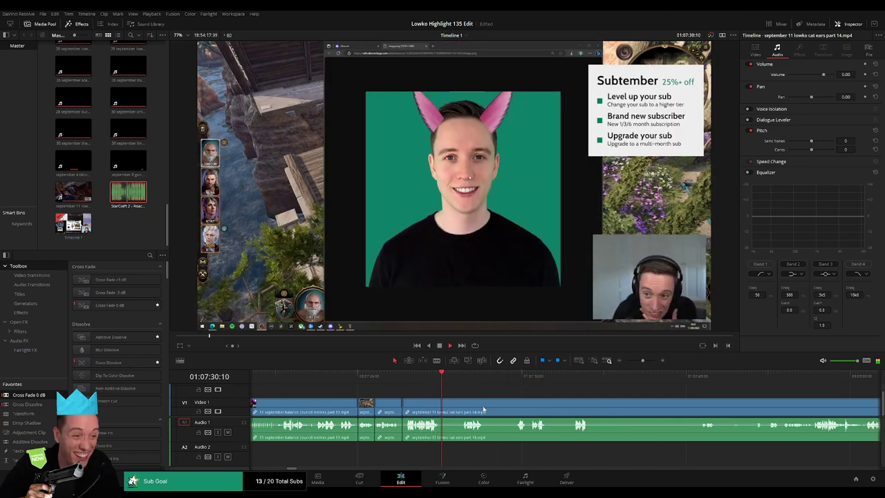
- Split part 14 on both sides of the quiet gap starting at about 01:07:30 and delete the gap
key(b)
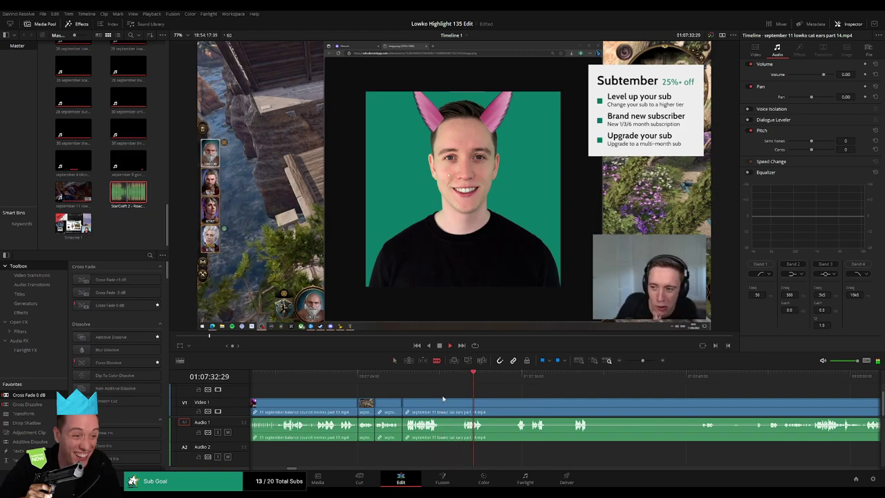
click(441, 402)
click(458, 404)
key(a)
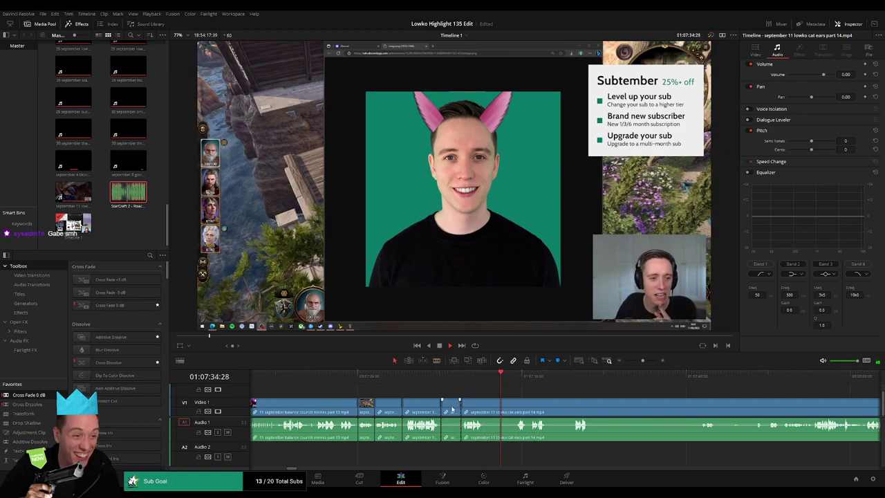
key(Delete)
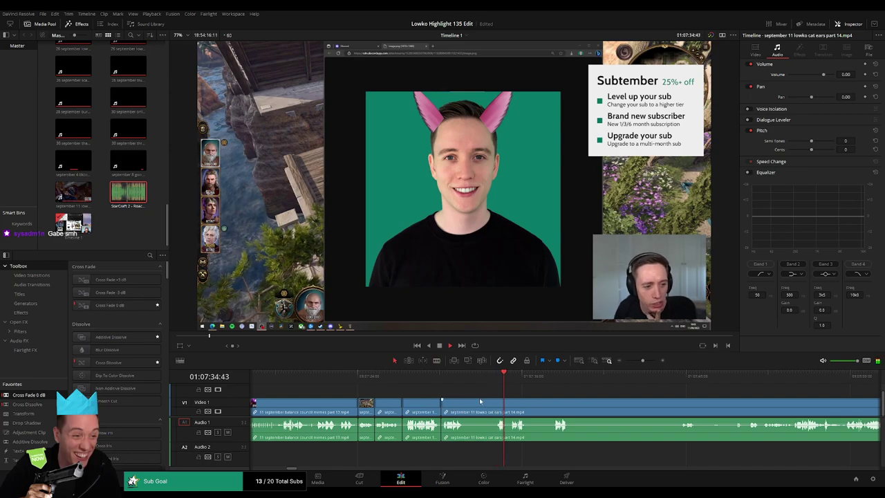
- Remove the next quiet gap in part 14, between about 01:07:32 and 01:07:34
key(b)
click(466, 402)
click(495, 402)
key(a)
click(486, 405)
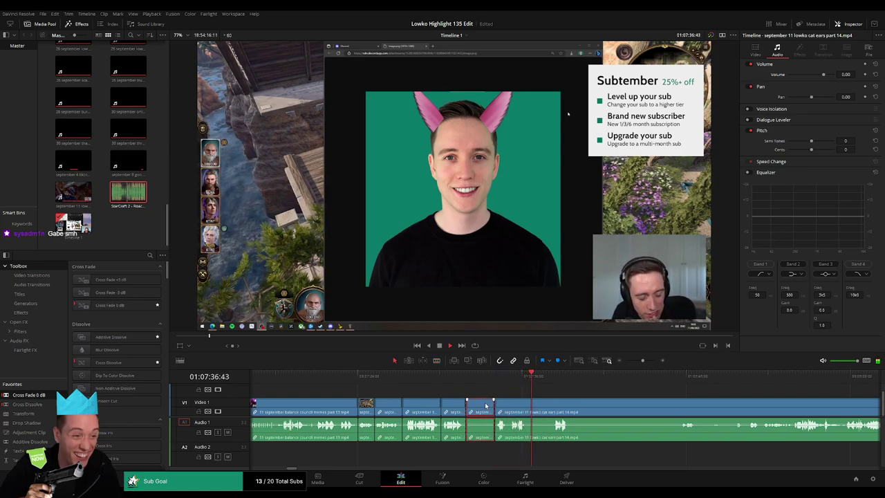
key(Delete)
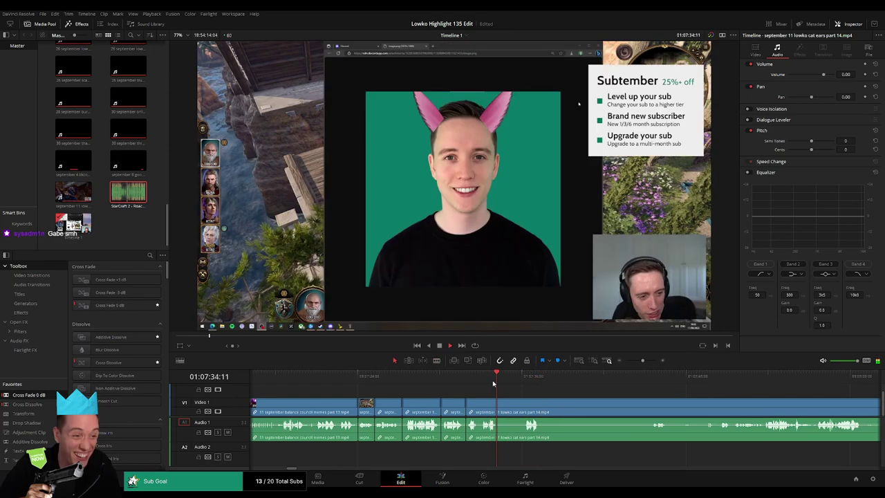
- Cut out the silent section of part 14 between about 01:07:34 and 01:07:36
drag(552, 403, 443, 401)
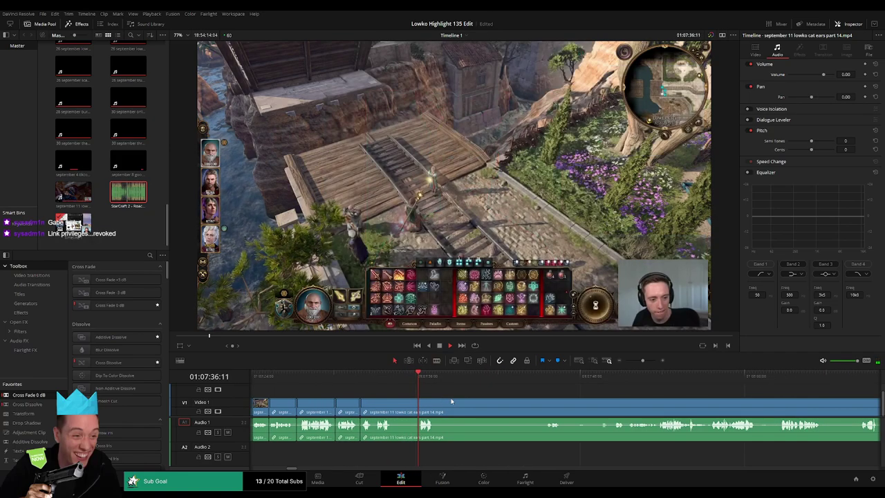
key(b)
click(392, 405)
click(416, 407)
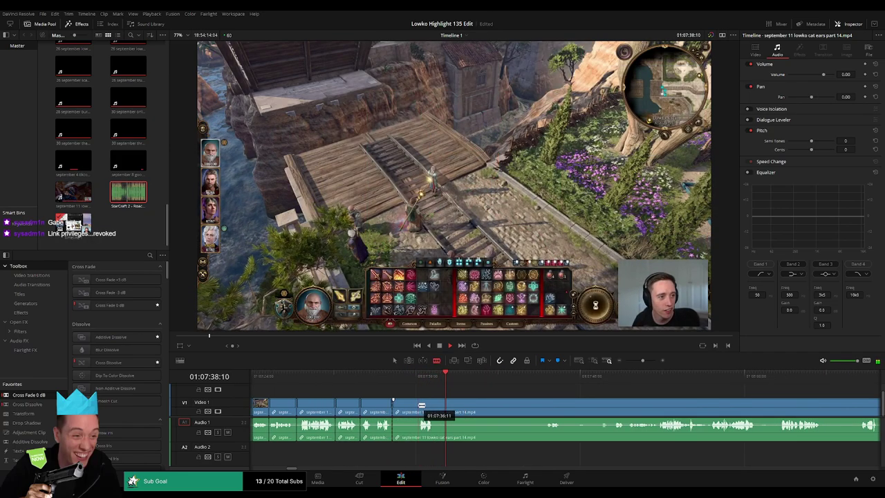
key(a)
click(408, 410)
key(Delete)
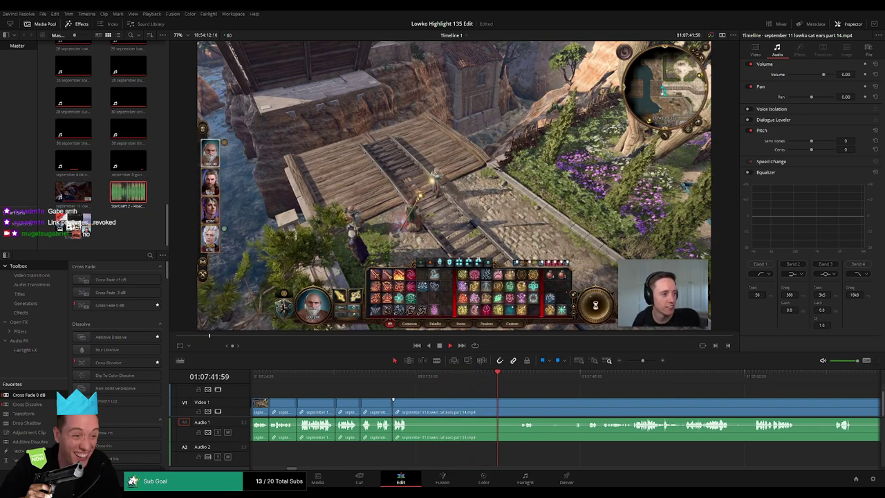
- Remove the long quiet stretch of part 14 from about 01:07:35 to 01:07:43, up to the cowboy-hat picture
key(b)
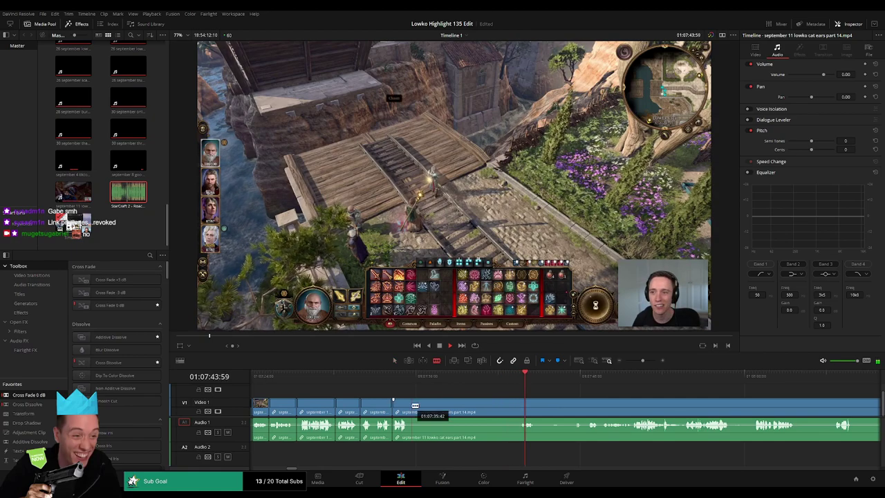
click(412, 407)
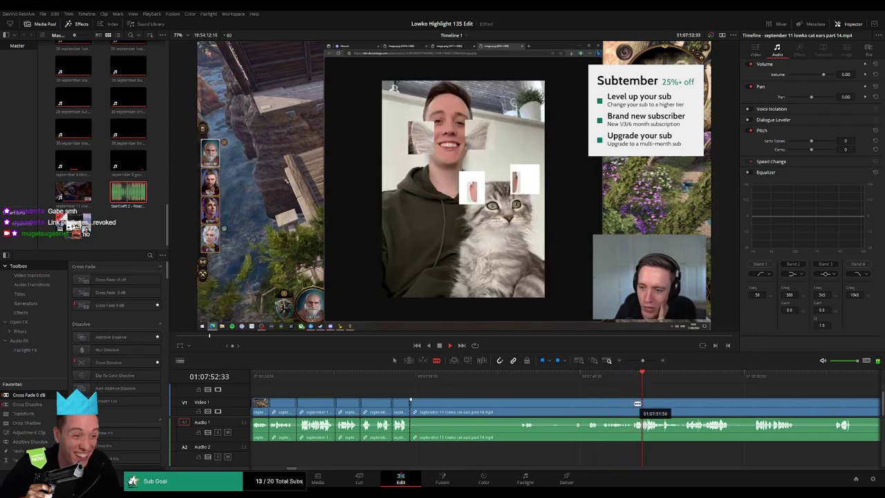
click(519, 378)
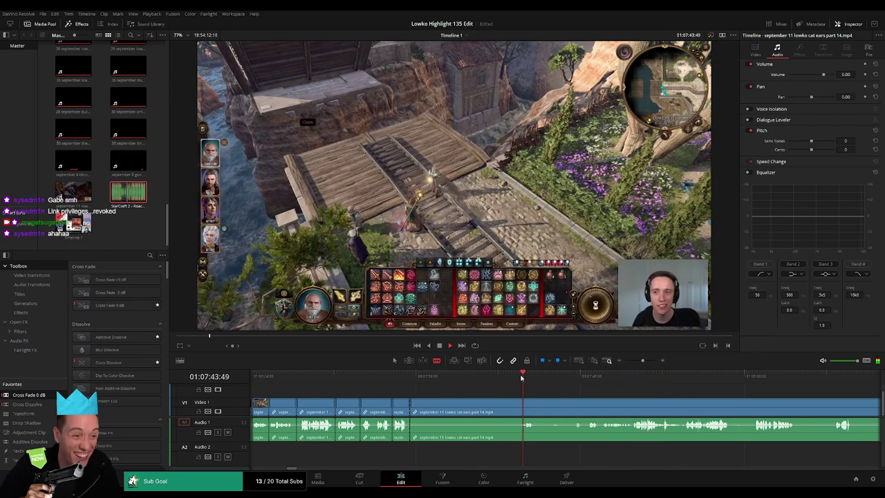
click(519, 404)
key(a)
click(495, 411)
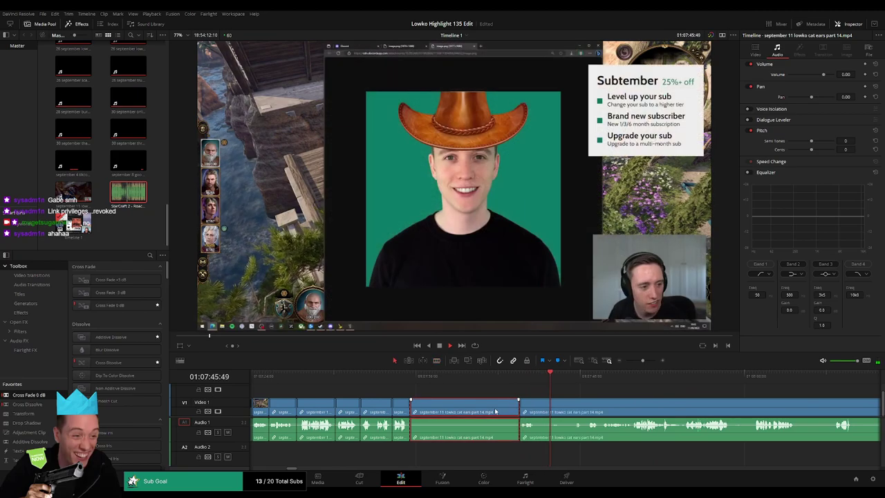
key(Delete)
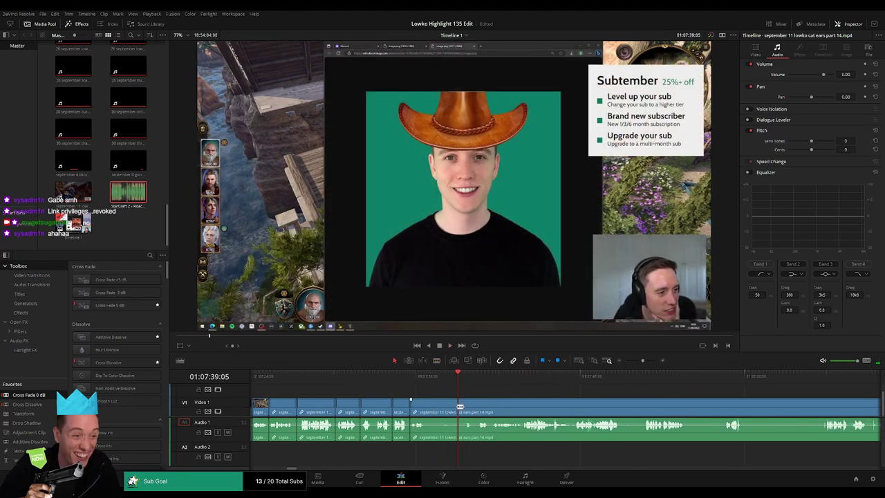
- Try cutting out the part 14 footage between about 01:07:39 and 01:07:43, during the cowboy-hat picture
key(b)
click(460, 408)
click(521, 406)
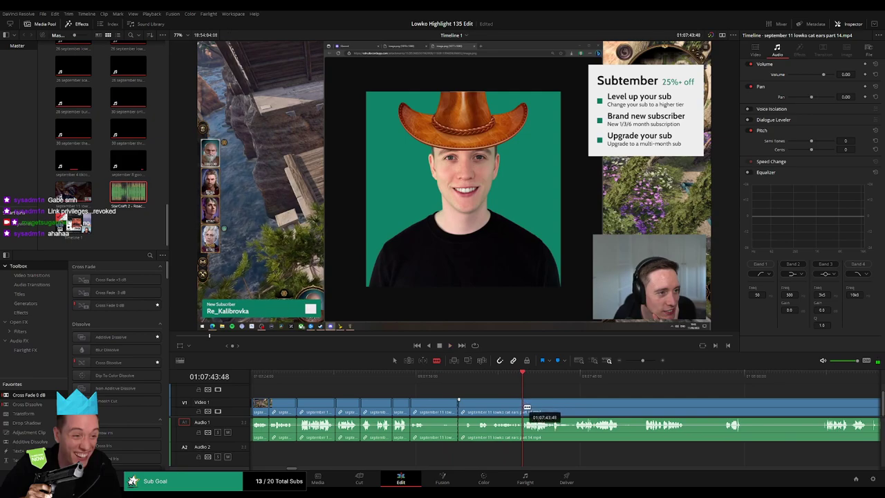
key(a)
click(511, 411)
key(Delete)
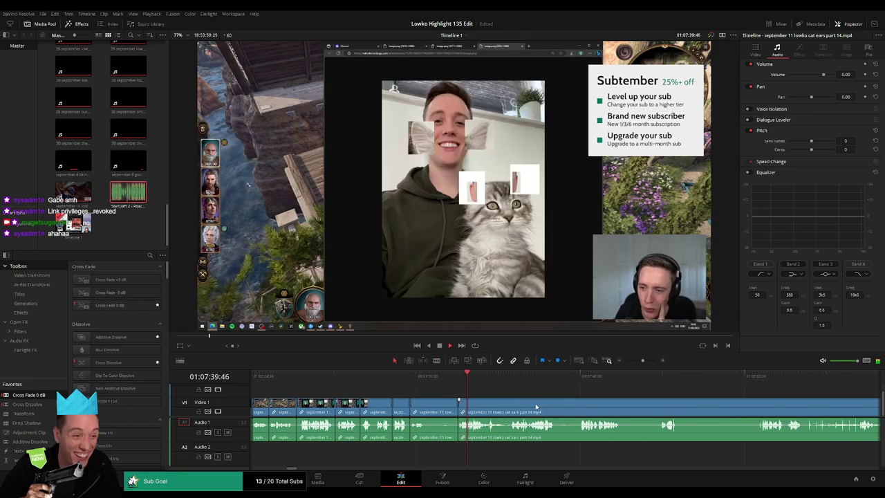
- Undo the last deletion and its two splits in the cowboy-hat section of part 14
key(ctrl+z)
key(ctrl+z)
key(ctrl+z)
key(ctrl+z)
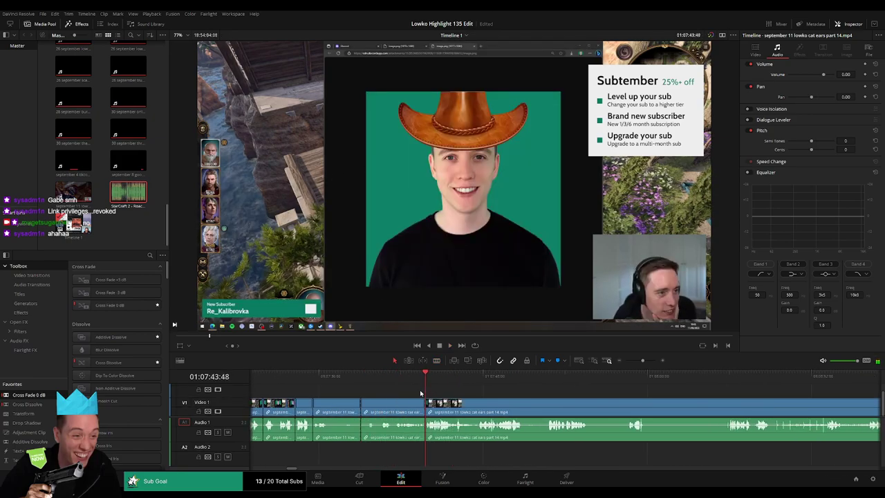
- Play on through the kitten picture reaction and cut out the pause in part 14 between about 01:07:55 and 01:07:58
key(space)
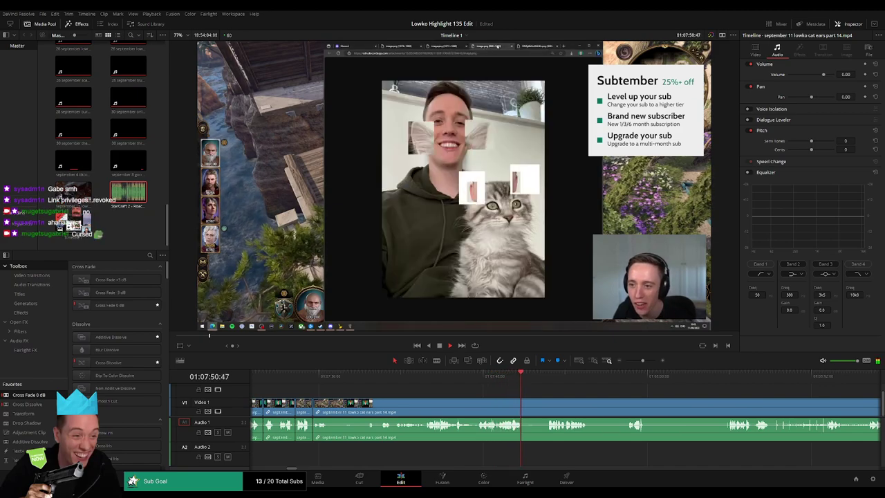
click(546, 374)
scroll(490, 381, right, 3)
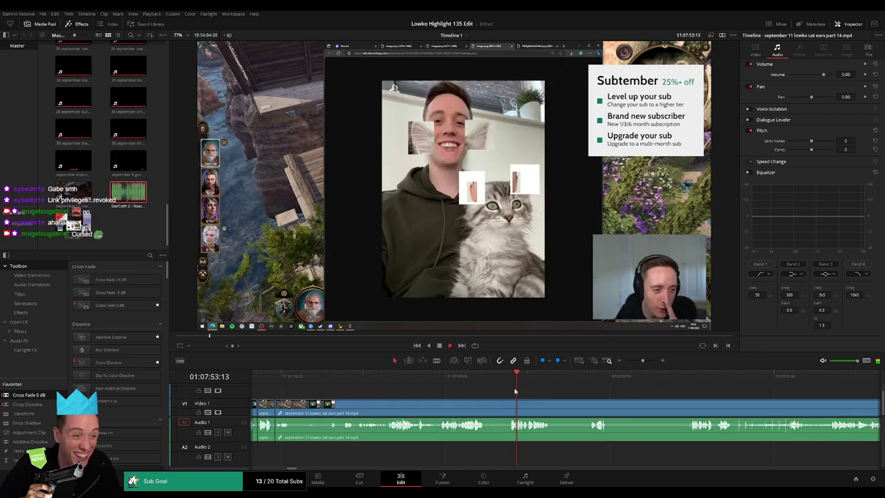
scroll(513, 394, right, 2)
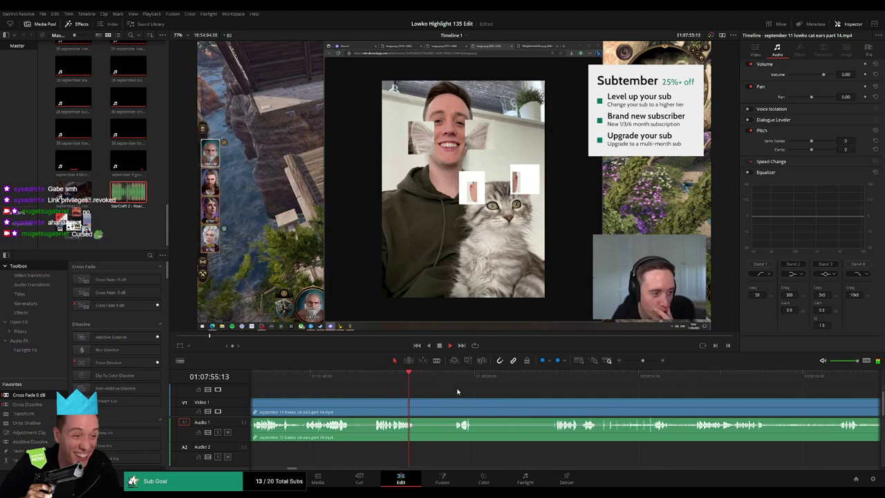
key(b)
click(416, 406)
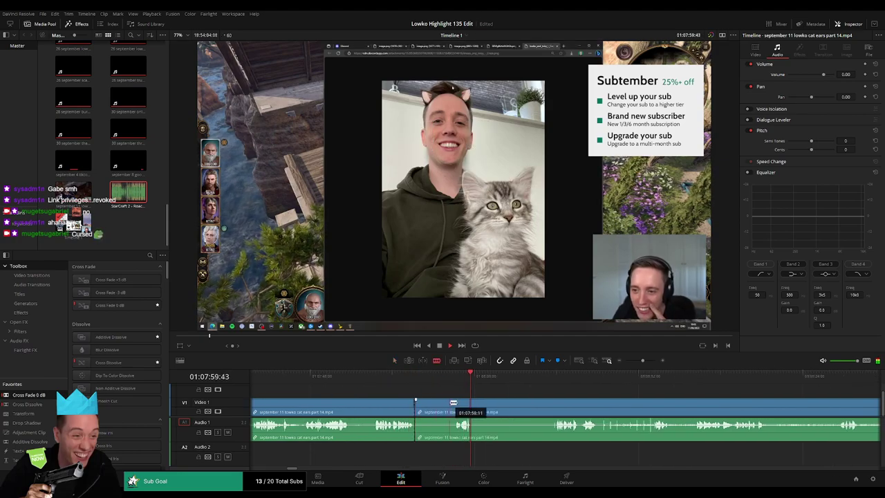
click(454, 403)
key(a)
click(446, 406)
key(Delete)
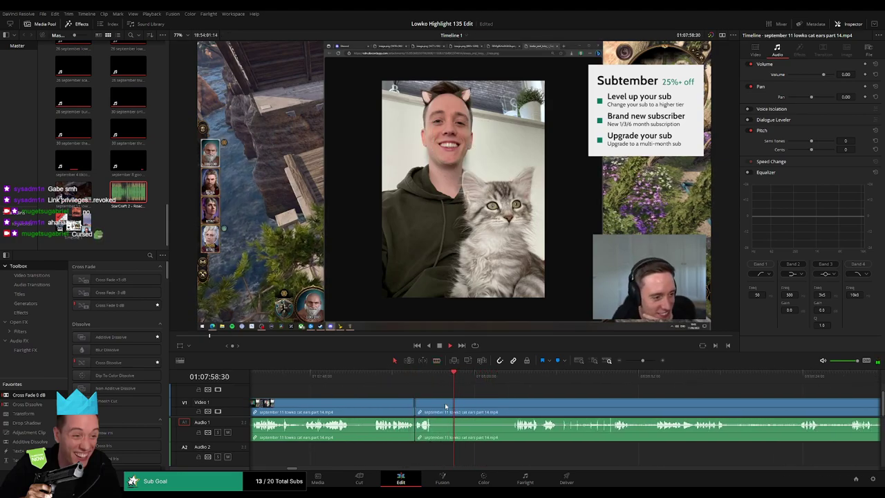
- Review the new cut at about 01:07:55 and the part 14 footage that follows it
click(413, 377)
click(404, 376)
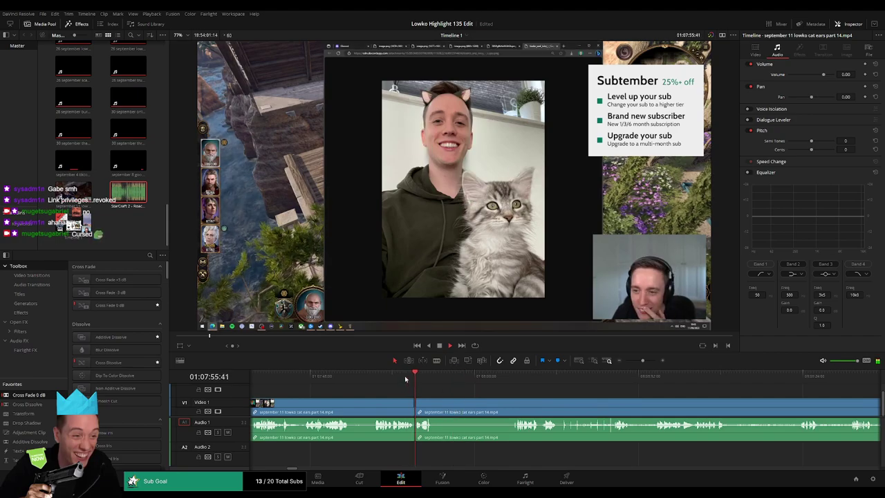
click(455, 378)
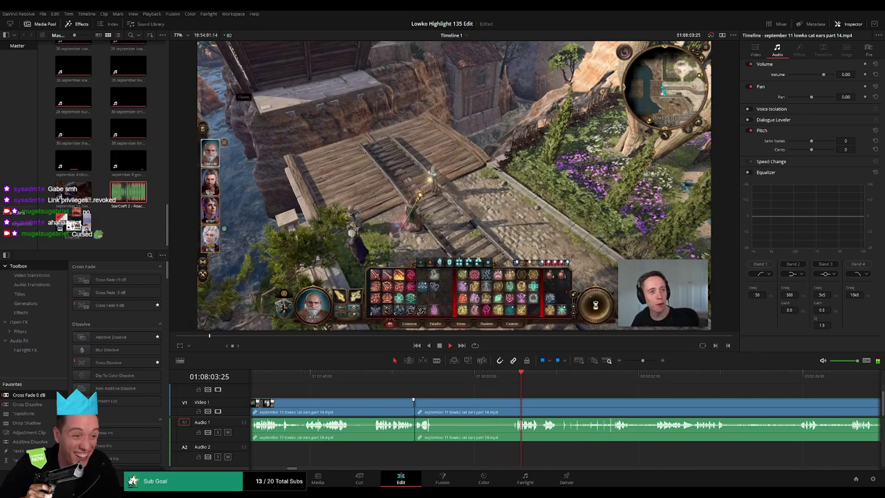
- Cut out the part 14 footage between about 01:07:59 and 01:08:13 and put a Cross Fade 0 dB on the audio join
click(452, 376)
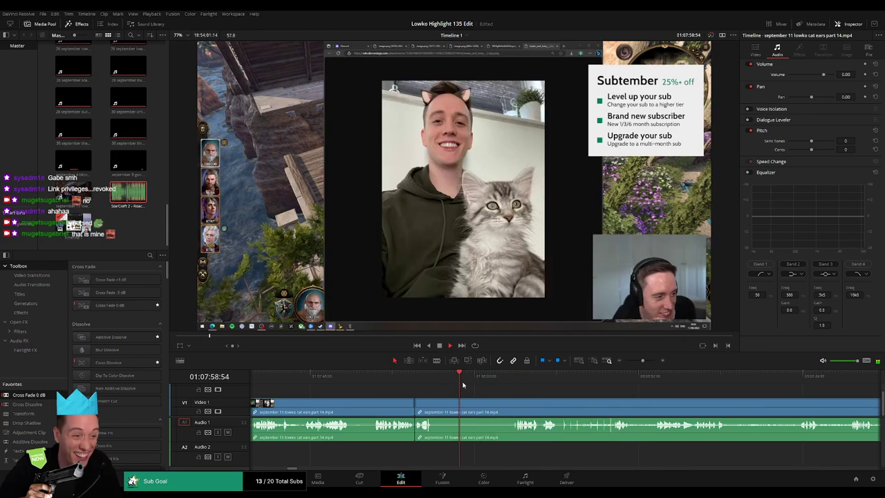
key(b)
click(464, 405)
click(514, 379)
click(546, 379)
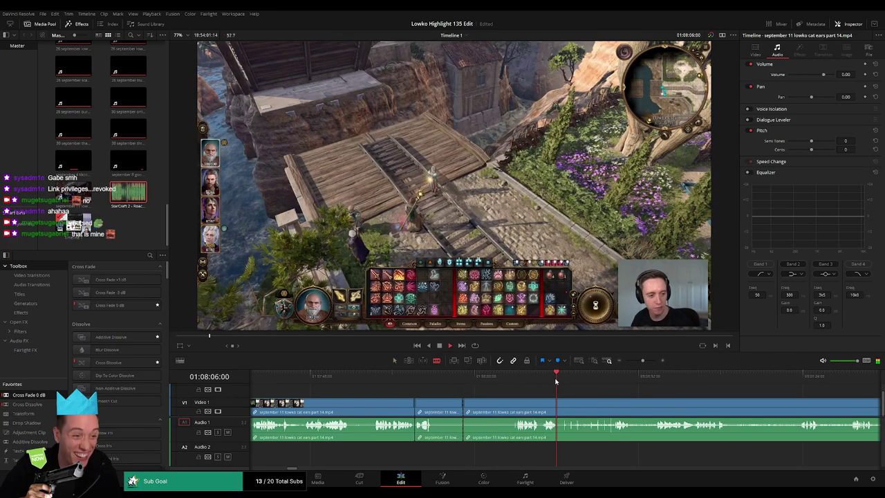
key(space)
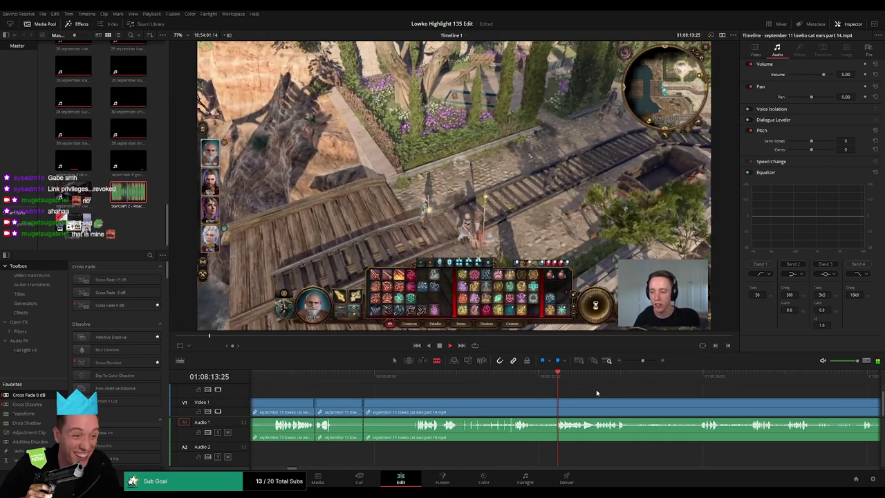
click(557, 407)
key(a)
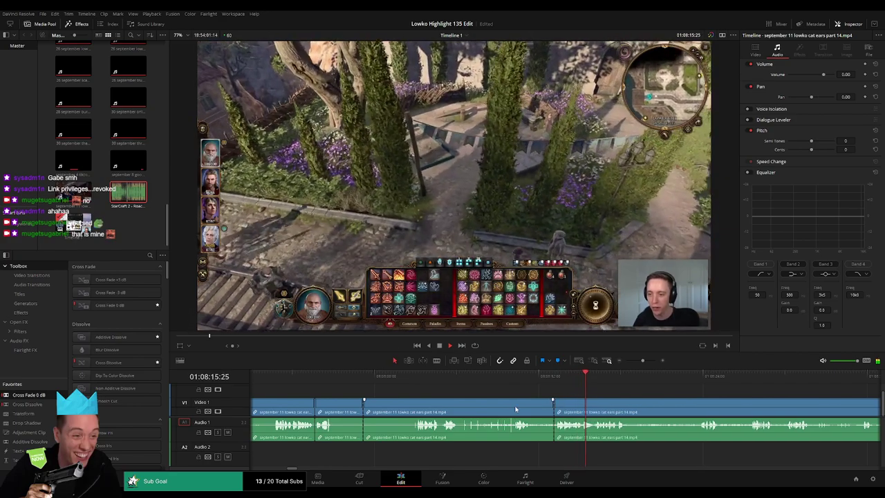
click(517, 408)
key(Delete)
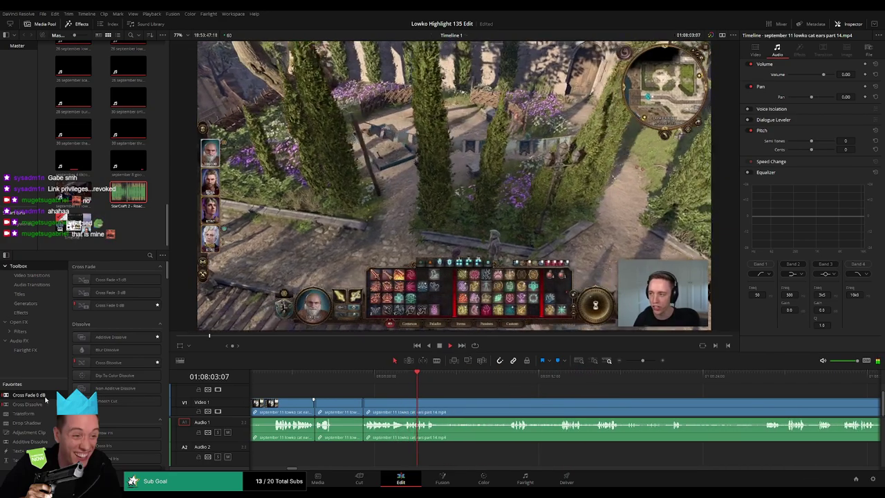
drag(45, 395, 364, 429)
- Cut out the quiet part 14 footage between about 01:08:04 and 01:08:09 and put a Cross Fade 0 dB on the audio join
click(512, 378)
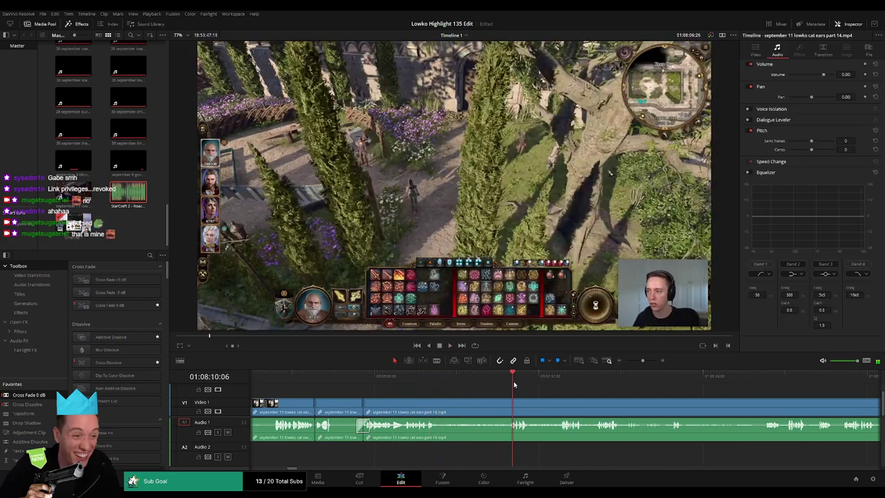
key(b)
click(438, 400)
click(507, 401)
key(a)
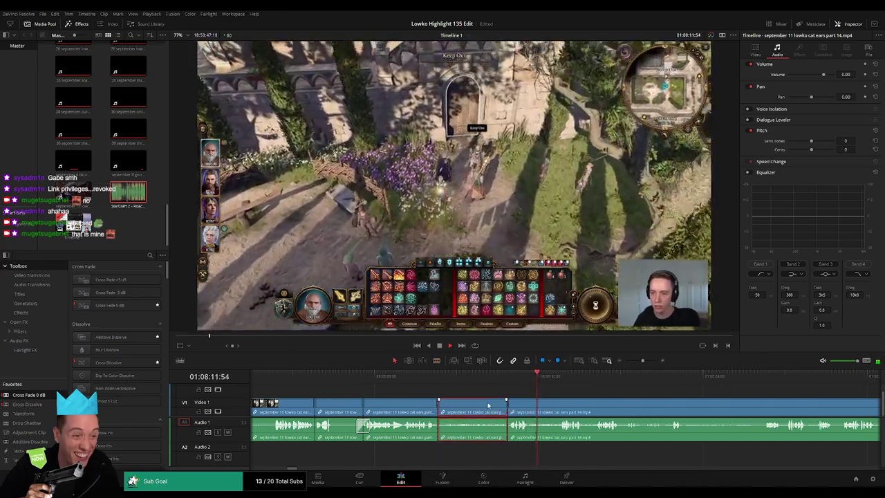
key(Delete)
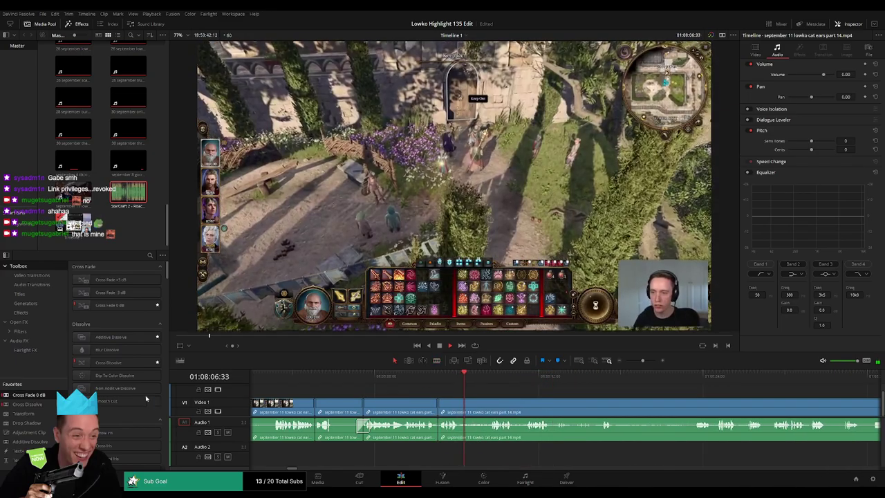
drag(435, 430, 439, 428)
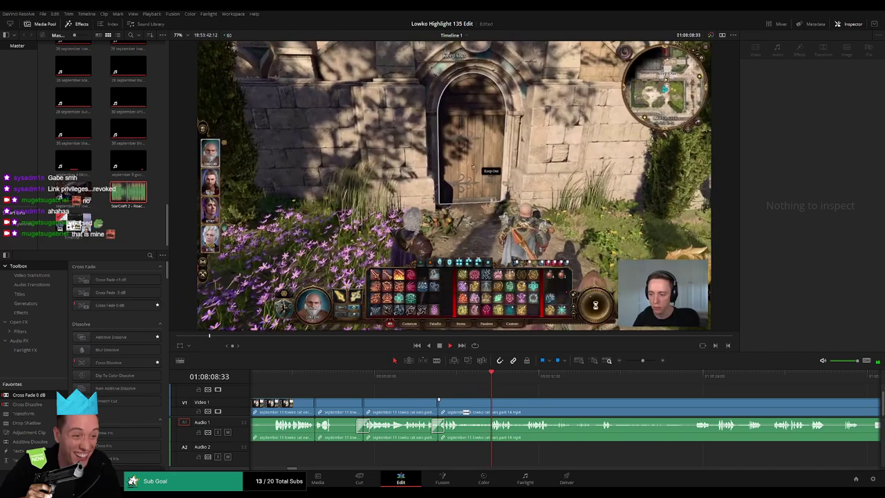
- Cut out the pause in part 14 between about 01:08:06 and 01:08:08, at the Keep Out door, and play the result
key(b)
click(462, 410)
click(488, 409)
key(a)
click(477, 411)
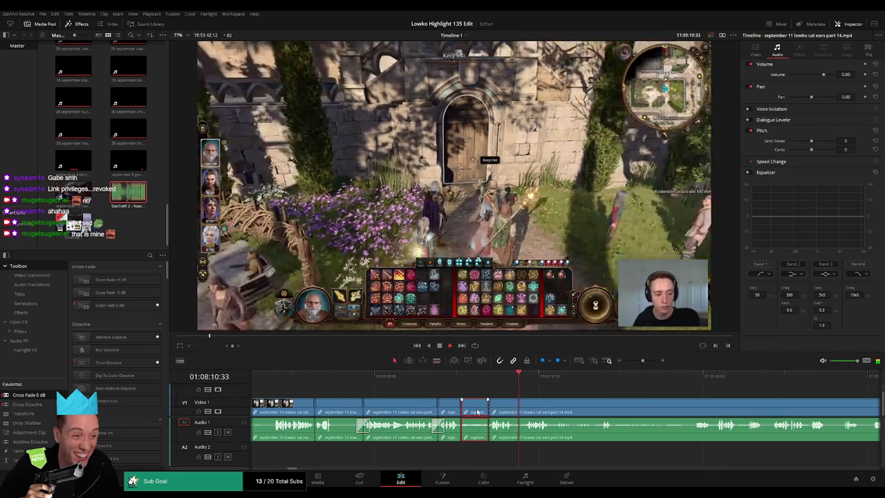
key(Delete)
click(446, 377)
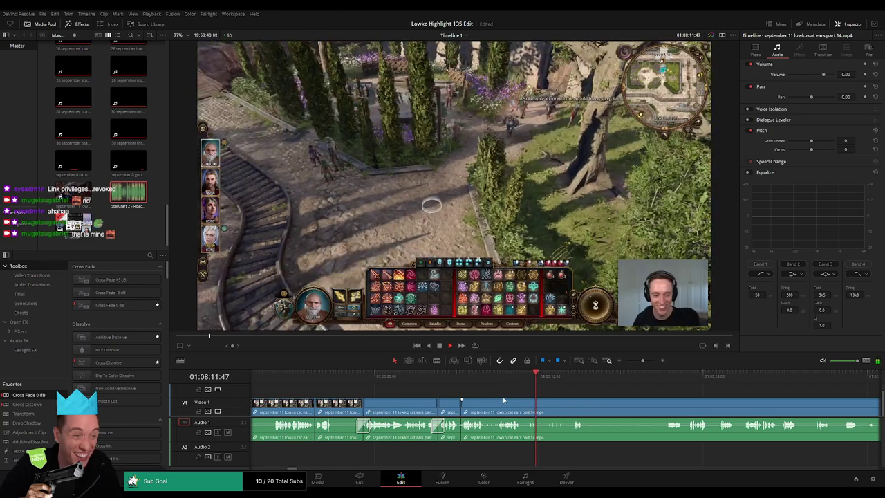
- Delete the remaining door footage between about 01:08:04 and 01:08:09, put a Cross Fade 0 dB on the audio join and play it back
key(b)
click(500, 403)
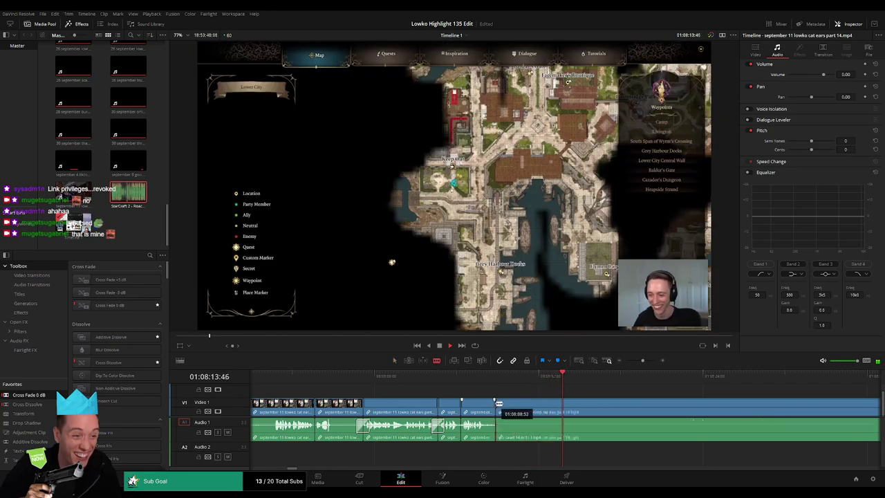
key(a)
drag(483, 387, 454, 401)
key(Delete)
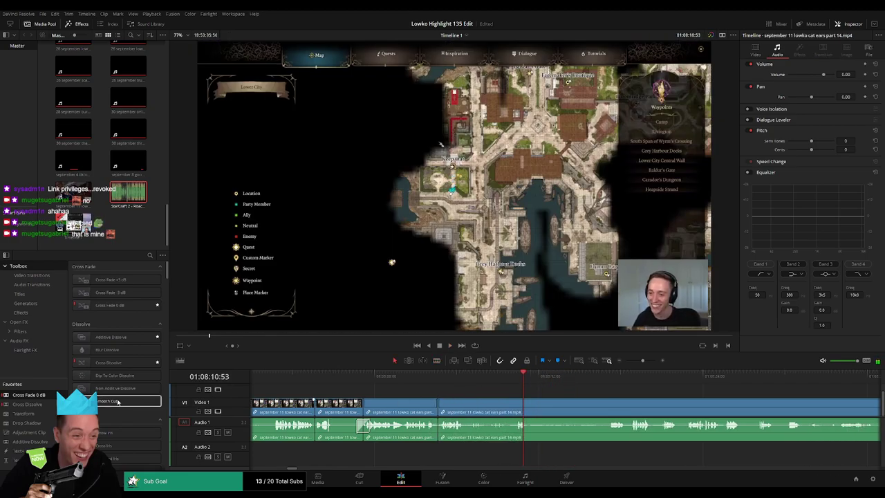
drag(243, 394, 438, 428)
click(419, 375)
key(space)
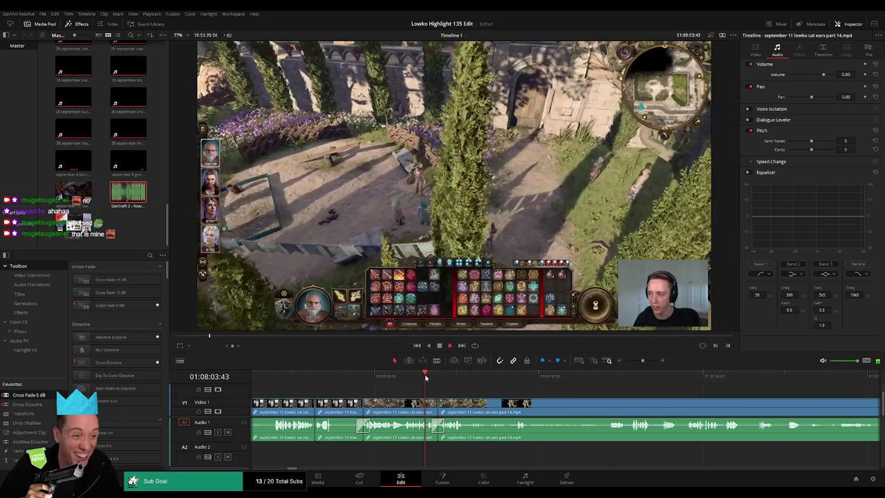
- Split the part 14 clip at about 01:08:11, just after the game's city map opens
drag(506, 396, 409, 389)
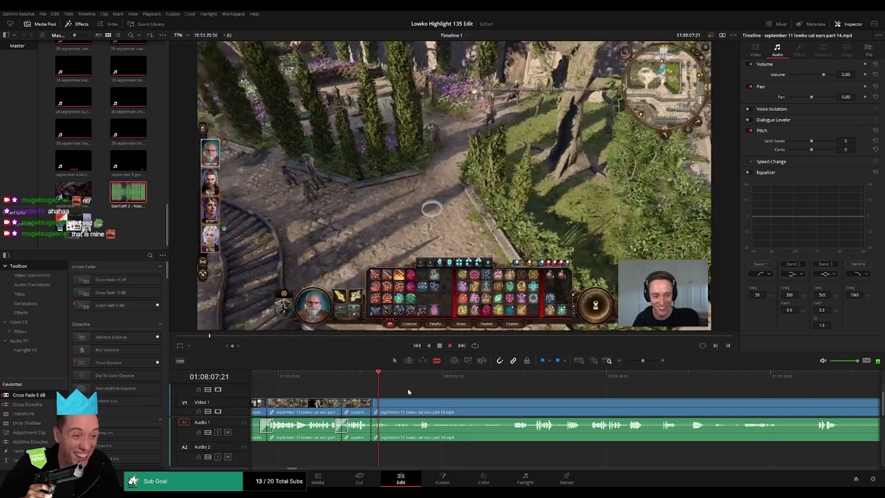
click(407, 381)
click(418, 380)
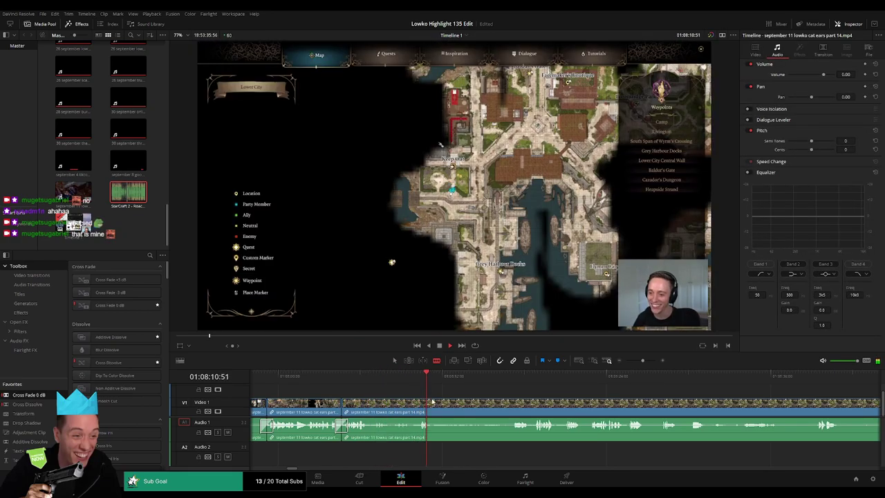
click(432, 401)
- Scan the part 14 footage after about 01:08:11 for the next cat-ears picture reaction
click(504, 380)
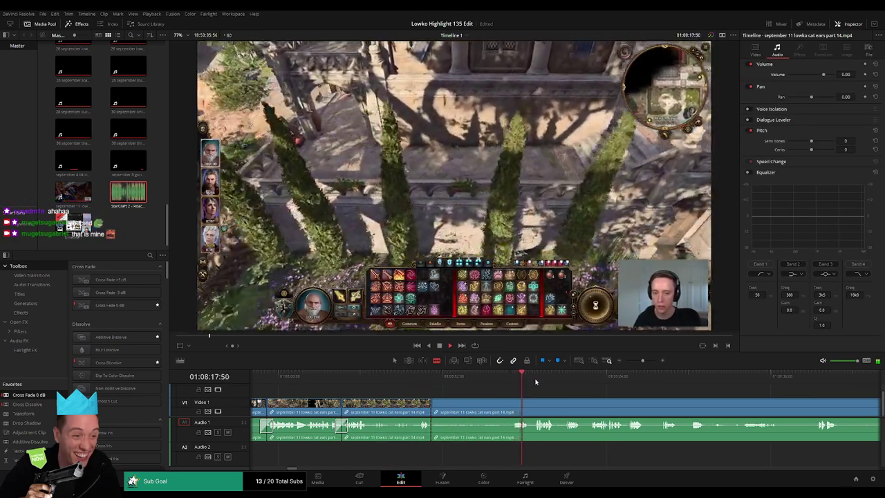
click(536, 382)
click(594, 379)
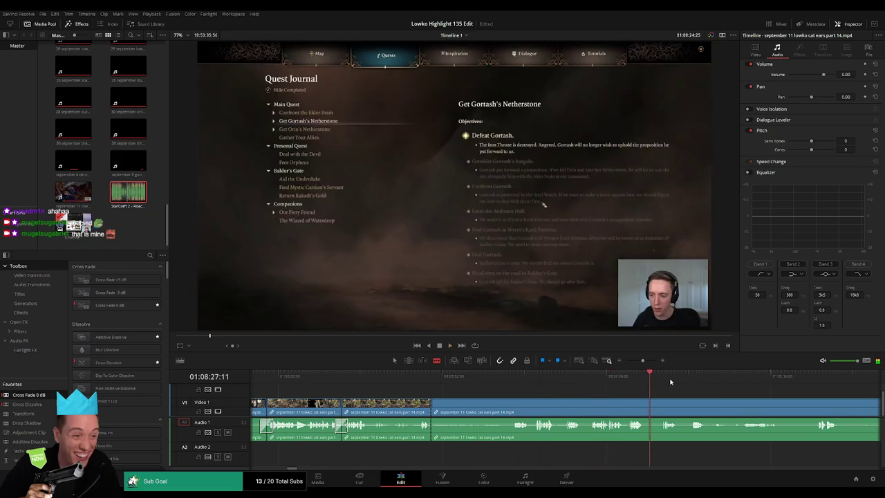
click(815, 384)
drag(829, 387, 511, 378)
click(651, 382)
click(683, 382)
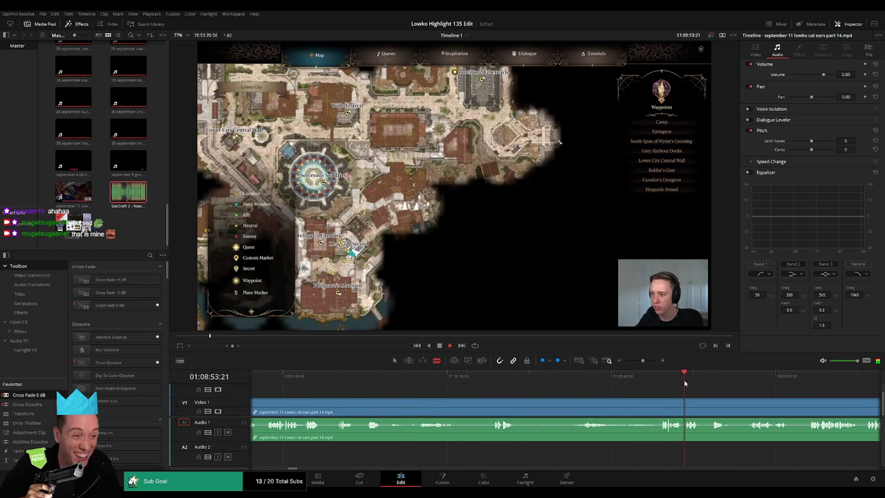
drag(642, 361, 466, 382)
click(583, 381)
click(640, 381)
click(529, 383)
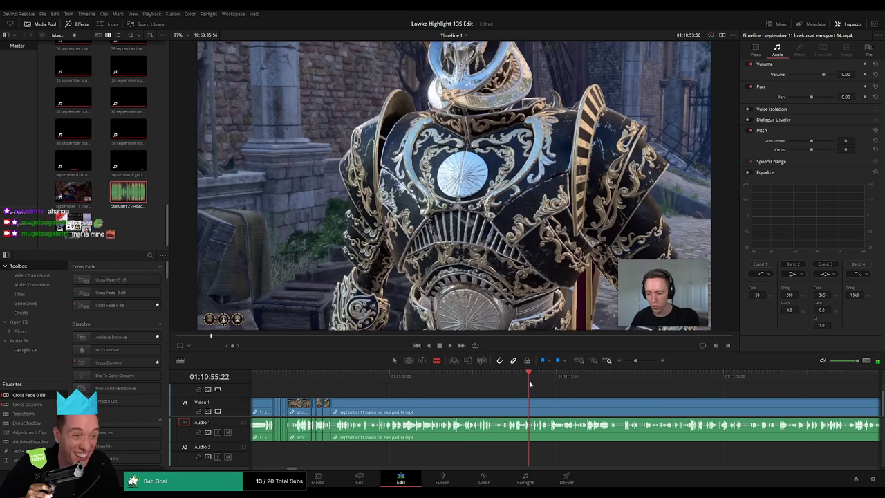
click(557, 382)
click(647, 382)
click(669, 382)
drag(635, 361, 631, 362)
click(576, 382)
drag(584, 397, 572, 378)
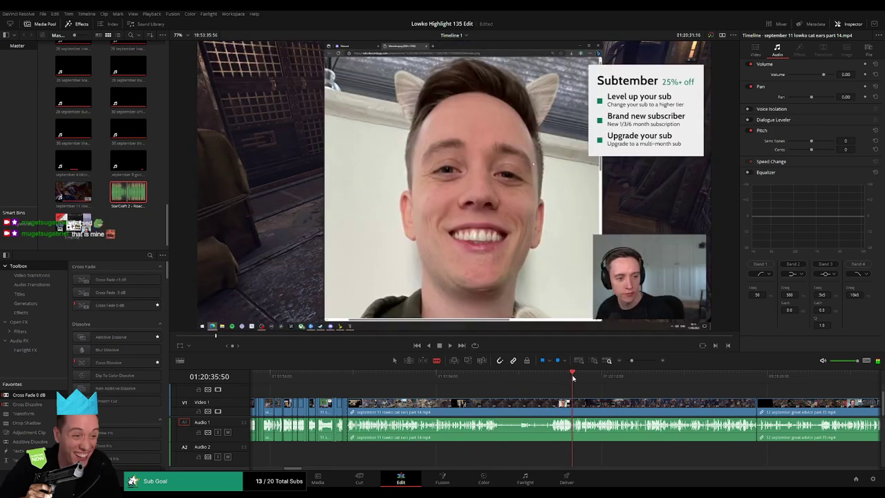
- Locate the lead-in to the cat-ears picture and cut out all part 14 footage between about 01:08:11 and 01:19:46
key(space)
drag(630, 361, 640, 362)
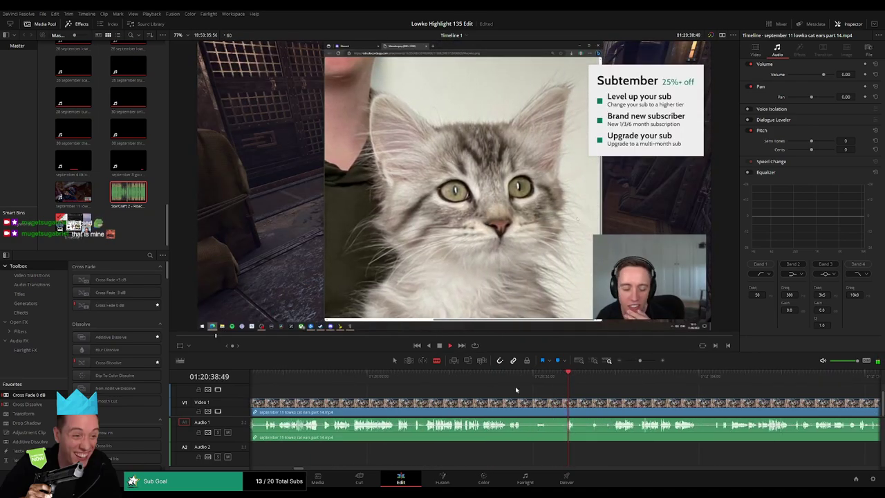
click(459, 379)
key(space)
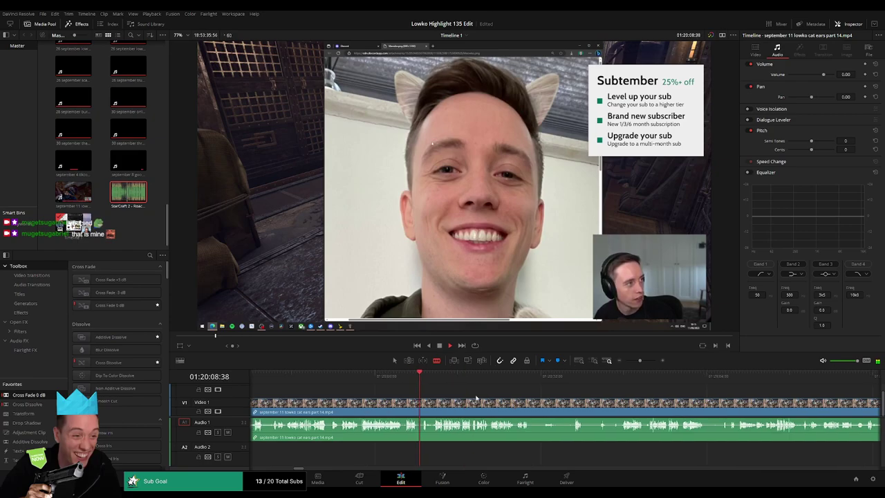
click(423, 382)
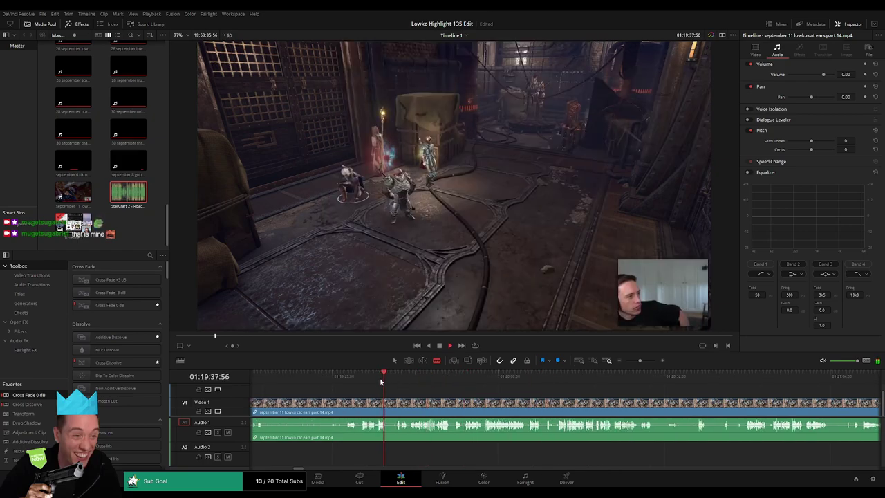
click(414, 380)
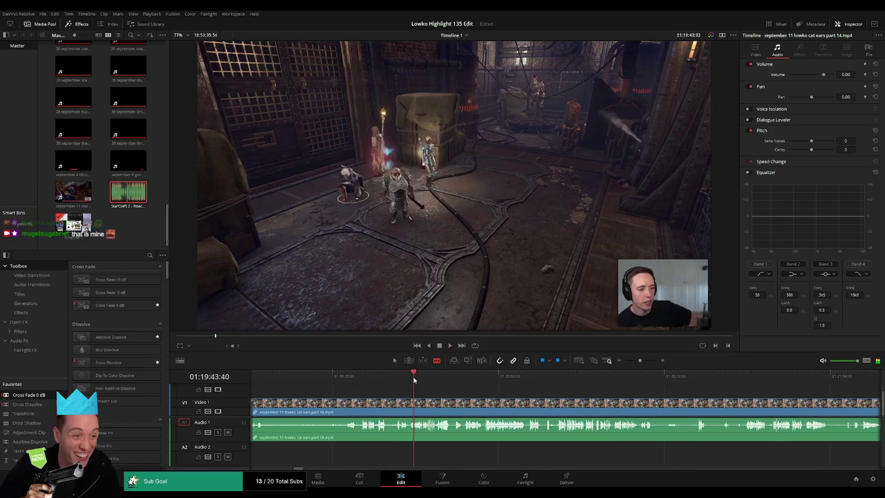
drag(639, 363, 641, 363)
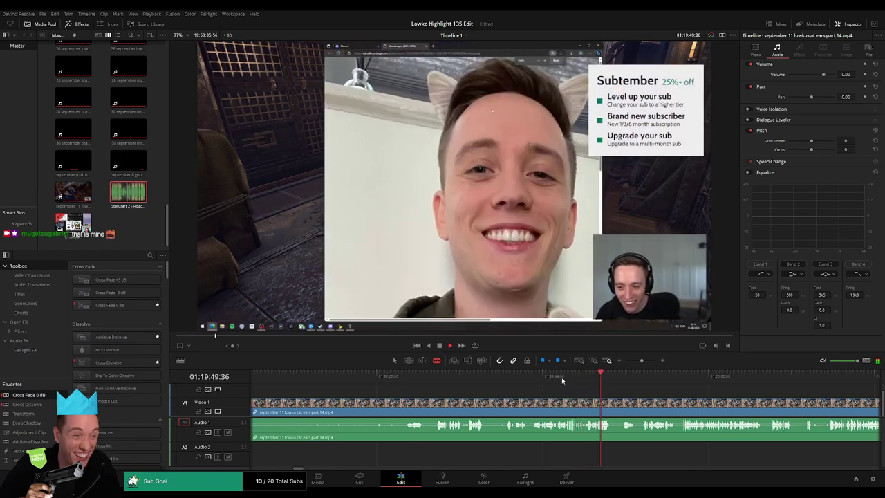
click(529, 379)
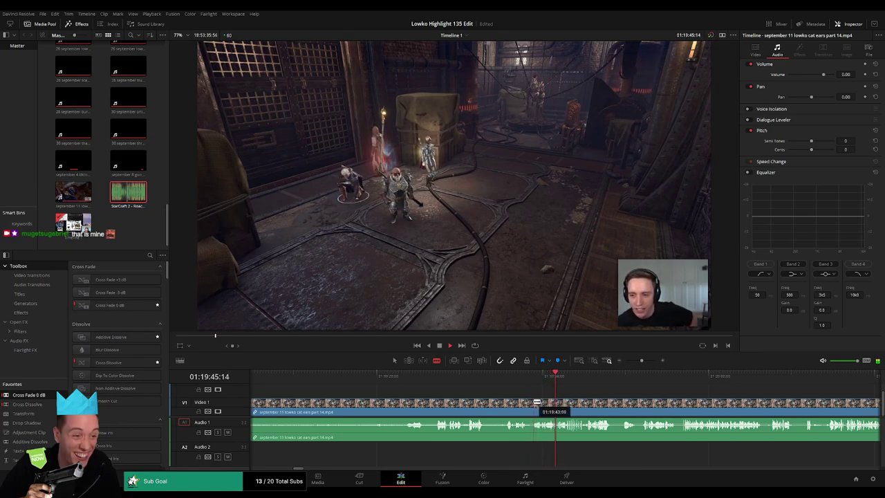
key(space)
key(ctrl+b)
click(548, 406)
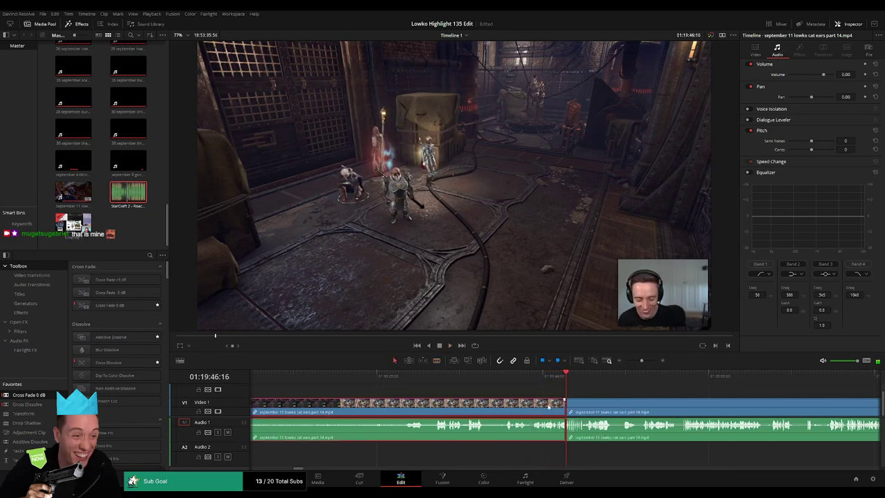
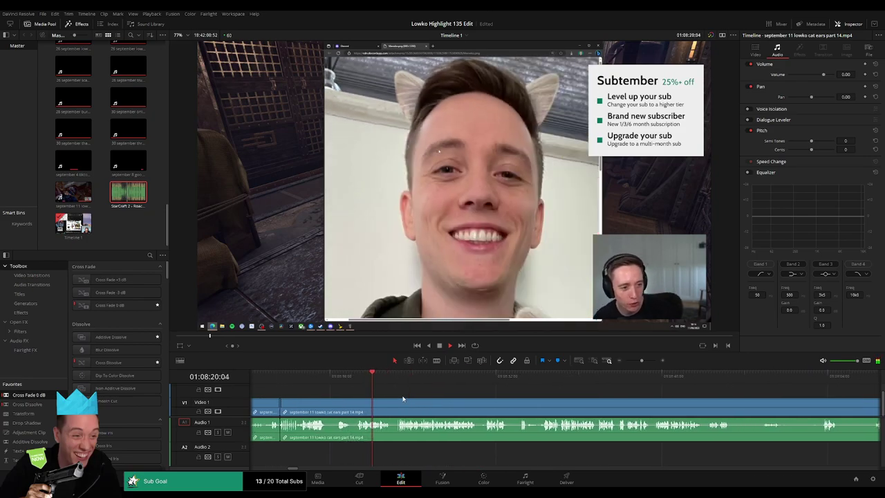
- Cut out the short pause in part 14 at about 01:08:22, during the cat-ears picture
click(647, 360)
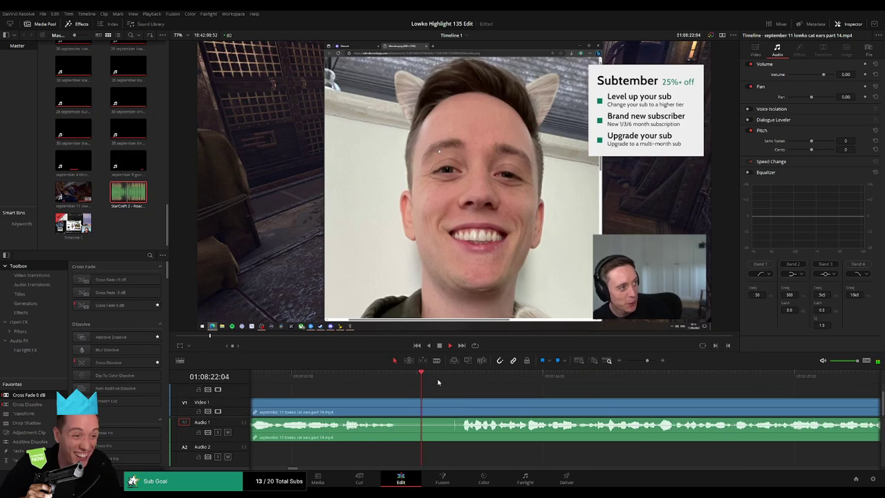
click(410, 409)
key(a)
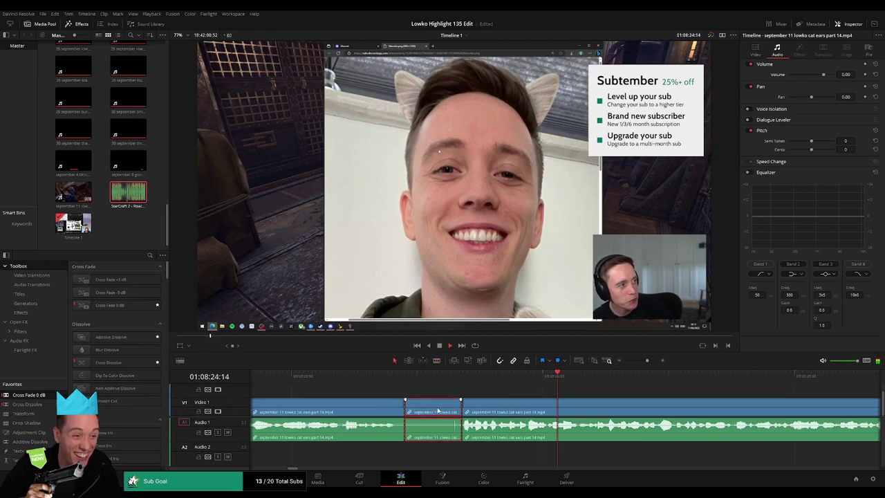
key(Delete)
- Cut out the silent gap in part 14 between about 01:08:29 and 01:08:30 and play on from there
click(641, 360)
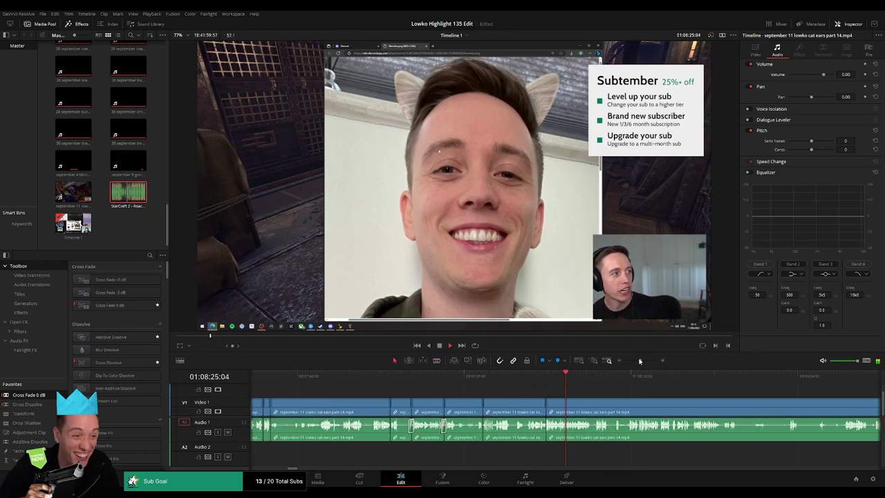
drag(606, 402, 482, 389)
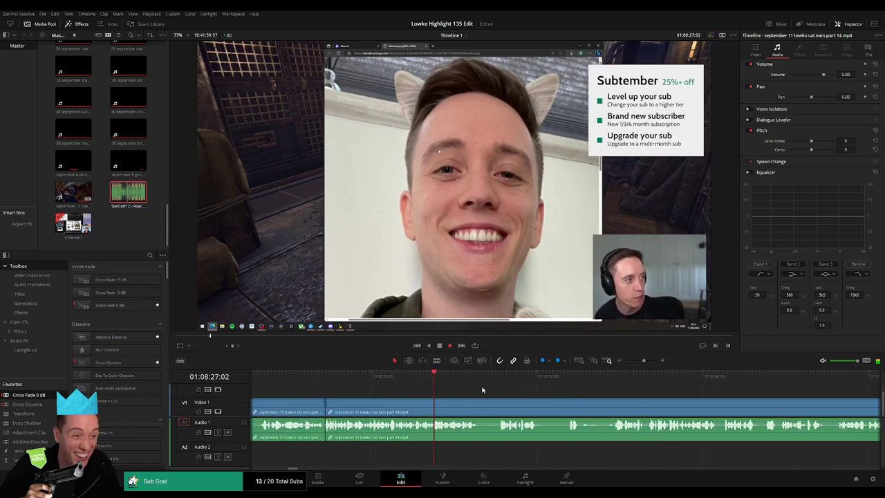
click(481, 405)
click(498, 404)
key(a)
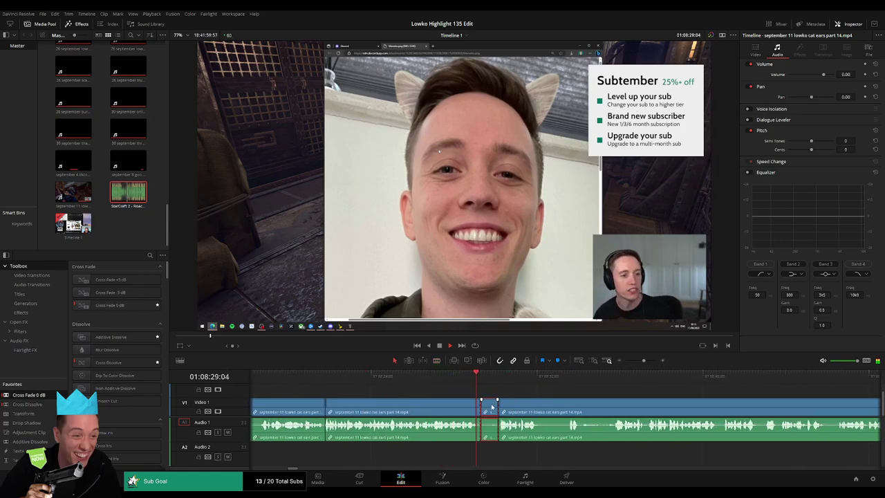
click(490, 406)
key(Delete)
key(space)
drag(522, 406, 419, 411)
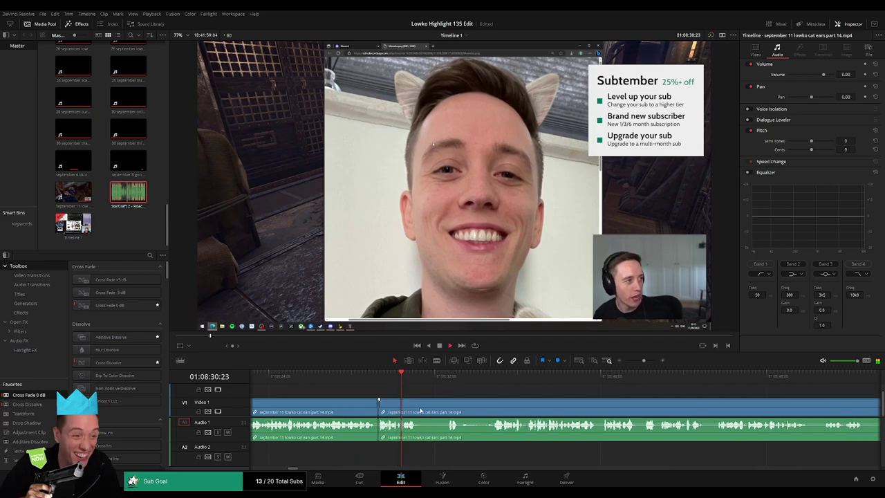
- Cut out the silent gap in part 14 between about 01:08:31 and 01:08:32, during the cat-ears picture
key(b)
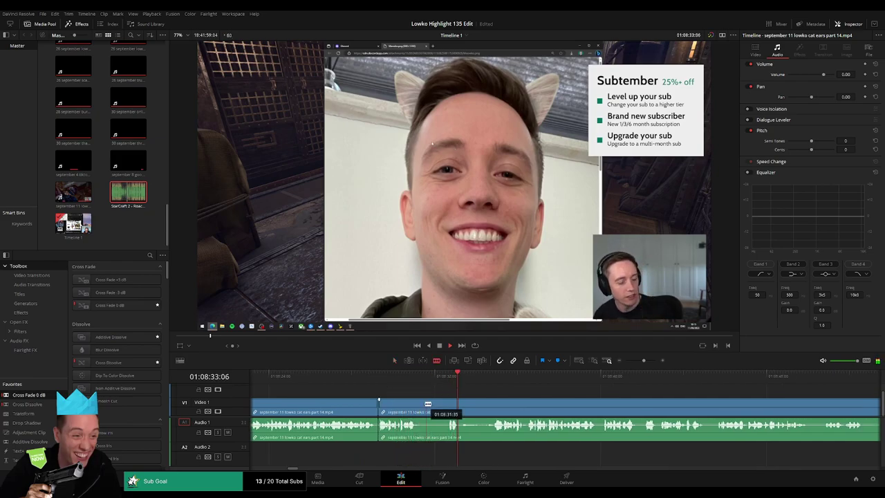
click(424, 405)
click(446, 405)
key(a)
click(435, 407)
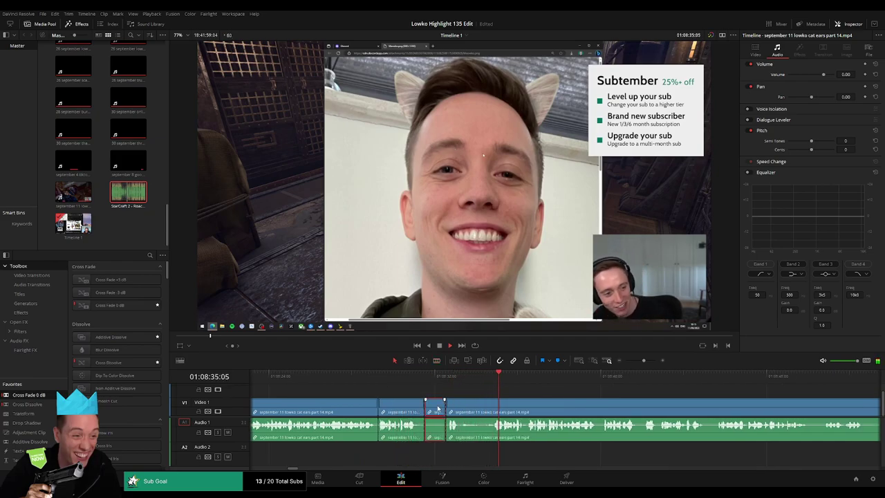
key(Delete)
scroll(485, 401, right, 2)
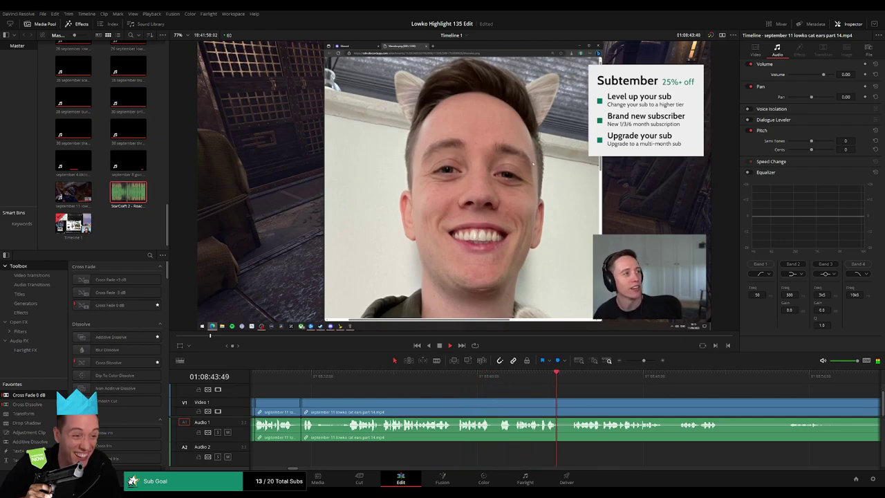
- Cut out the part 14 footage between about 01:08:44 and 01:08:57, after checking where the talking resumes
scroll(555, 399, right, 2)
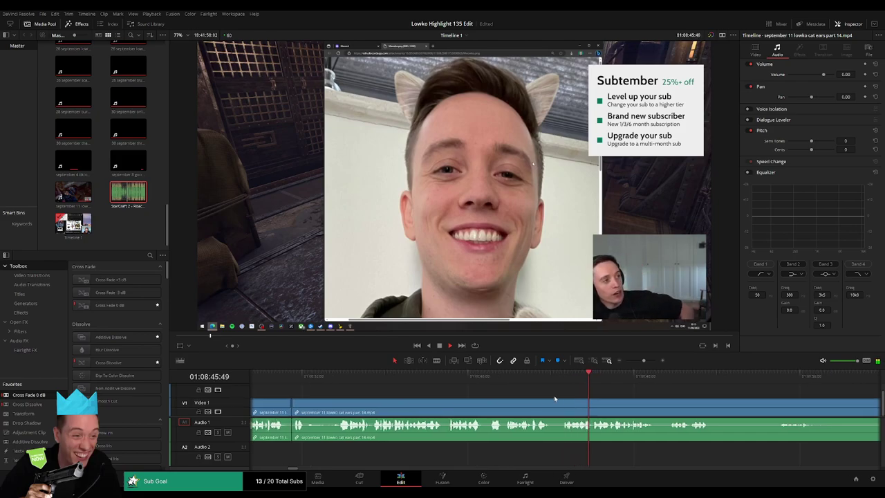
key(b)
click(476, 403)
drag(680, 378, 808, 379)
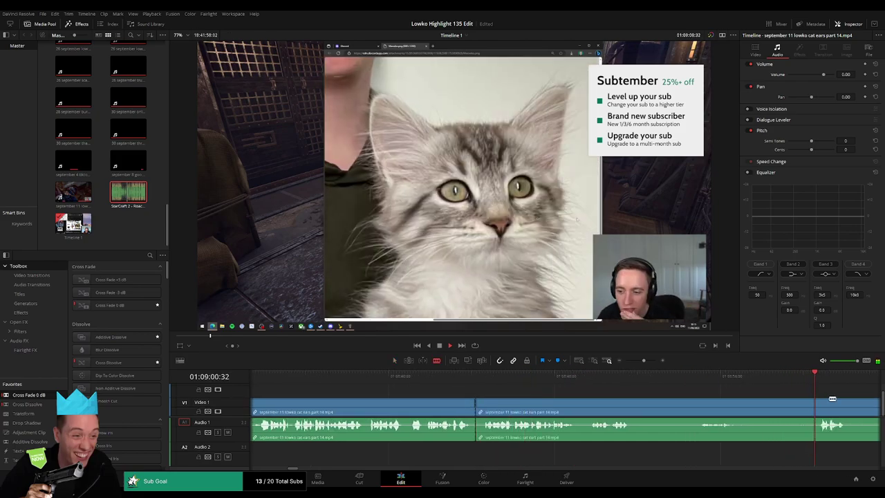
scroll(829, 399, right, 3)
click(587, 377)
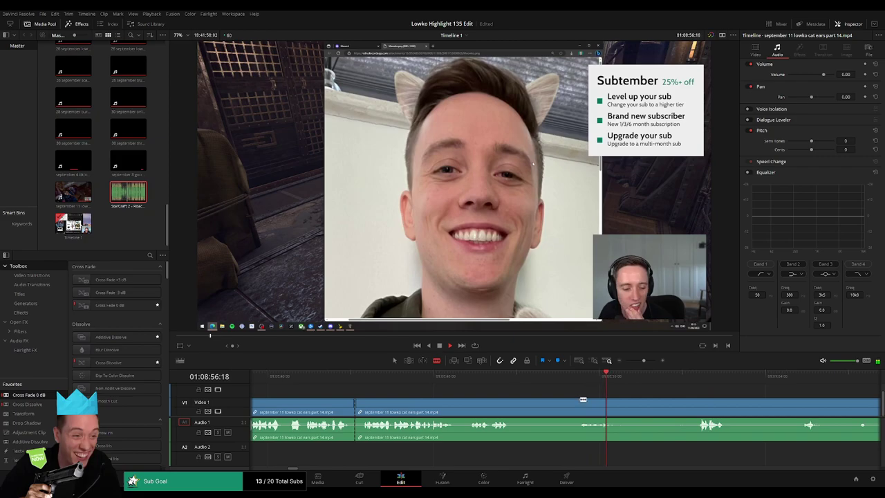
key(space)
click(629, 405)
key(a)
click(600, 409)
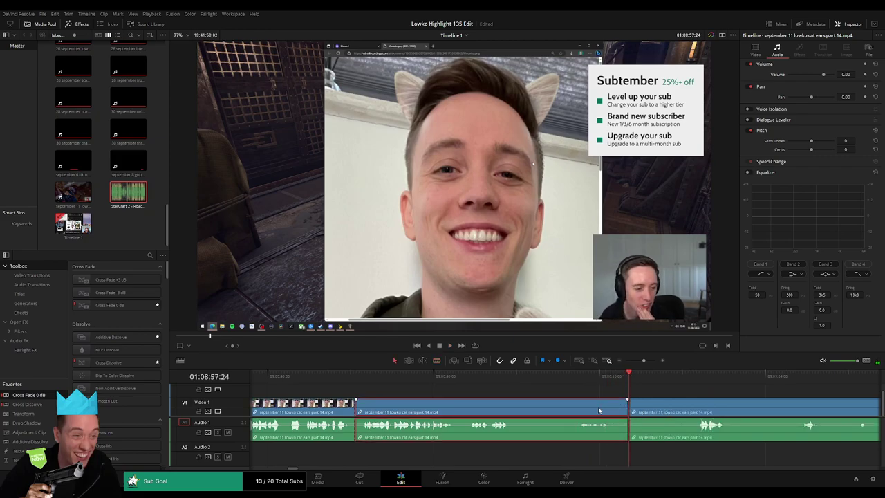
key(Delete)
key(space)
- Cut out the quiet stretch in part 14 between about 01:08:49 and 01:08:57, following the kitten close-up
click(411, 378)
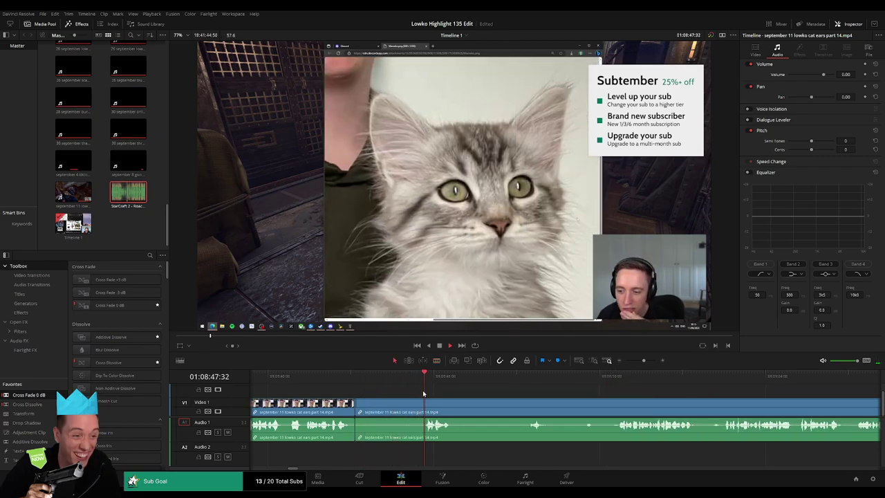
drag(494, 383, 523, 383)
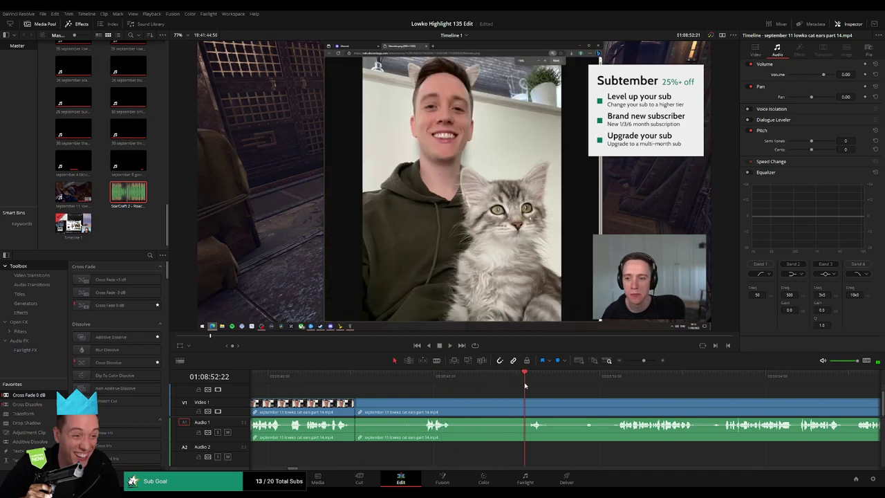
key(b)
click(458, 411)
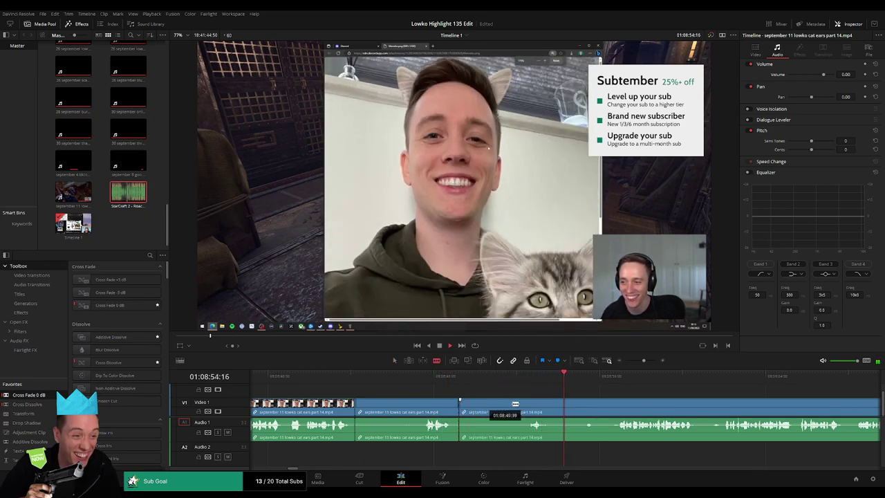
click(618, 408)
key(a)
click(593, 408)
key(Delete)
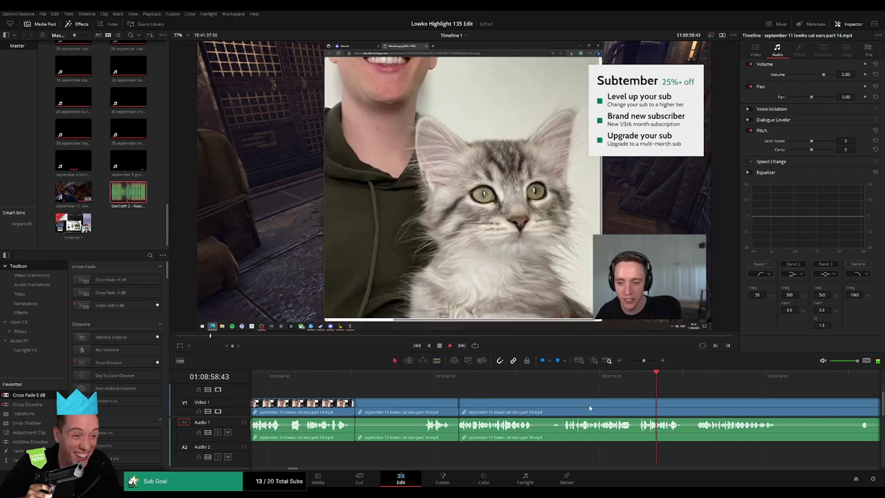
- Cut out the short pauses in part 14 at about 01:08:53 and 01:08:59
drag(469, 381, 461, 379)
drag(592, 402, 488, 390)
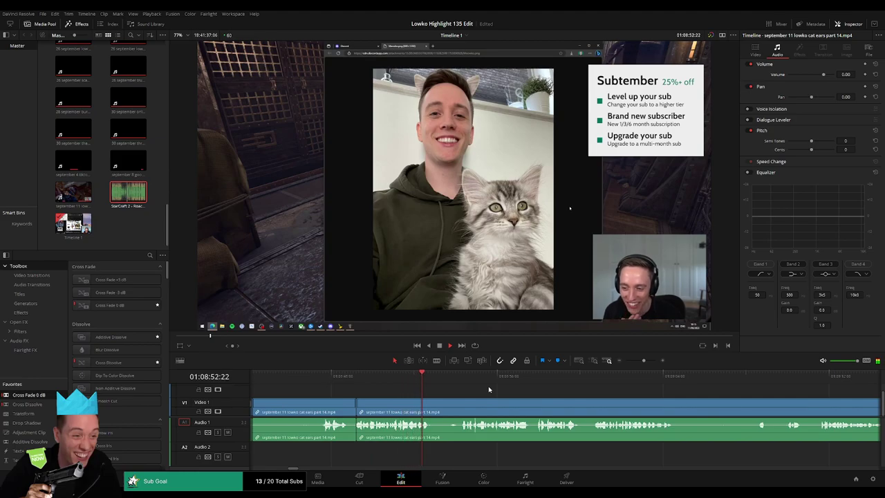
key(b)
click(434, 408)
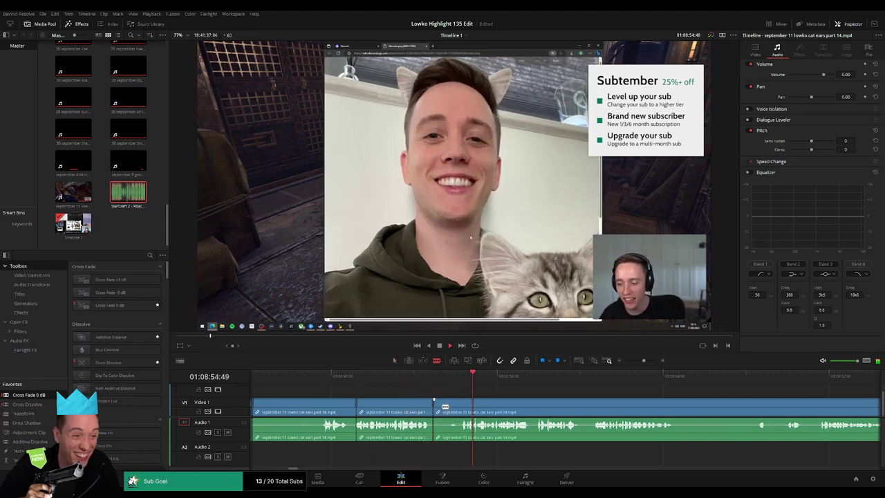
click(461, 408)
key(a)
click(451, 410)
key(Delete)
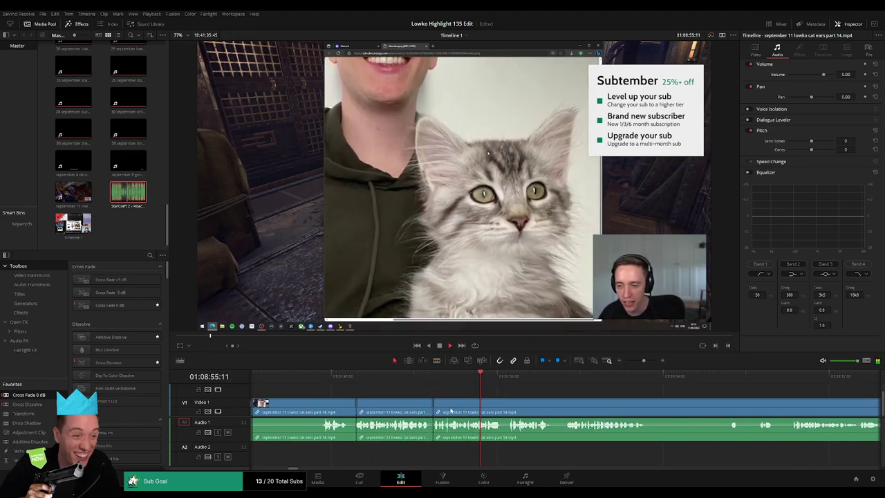
drag(561, 411, 454, 404)
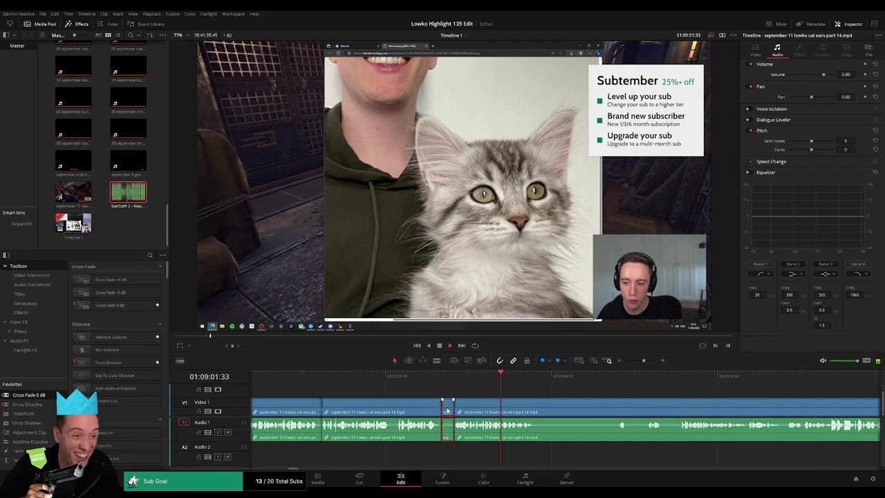
key(Delete)
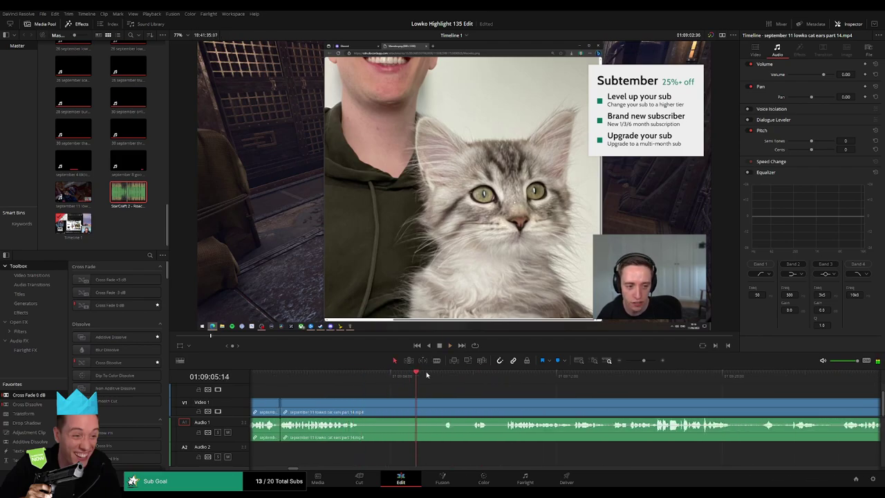
- Cut out the silent stretch in part 14 from about 01:09:03 and the next short pause right behind it
drag(426, 374, 440, 375)
key(b)
click(362, 406)
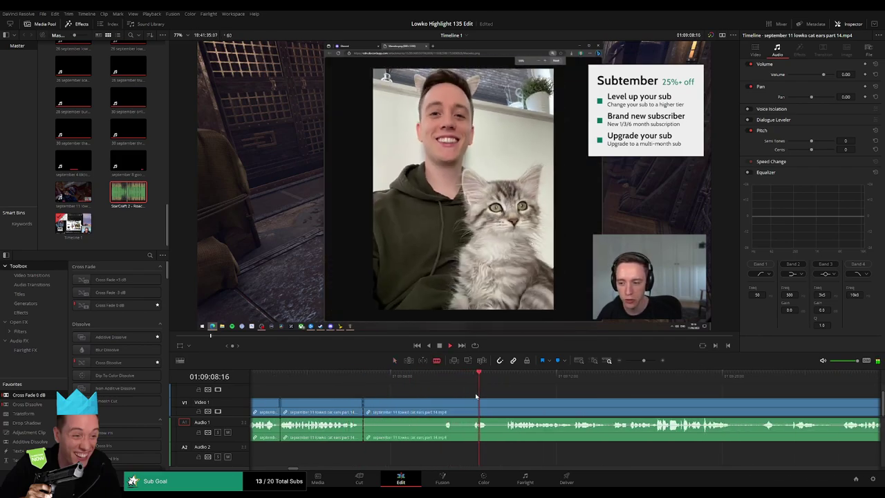
click(455, 403)
key(Delete)
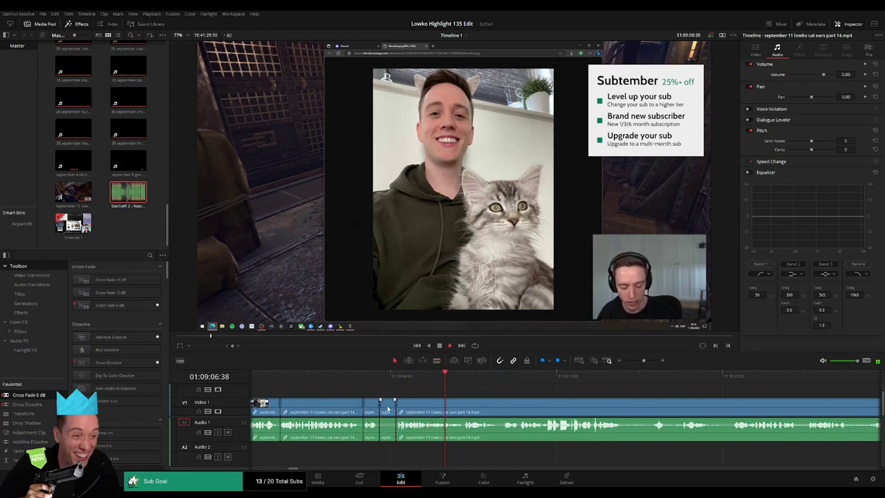
key(Delete)
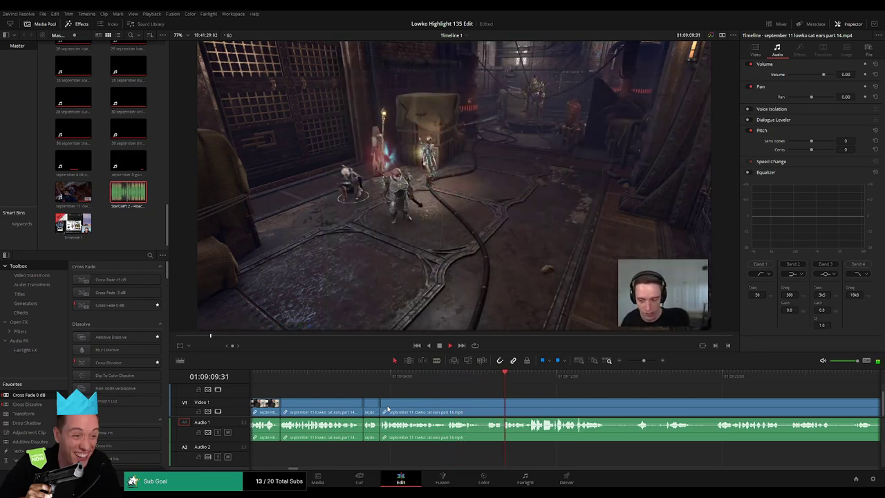
- Split the part 14 clip at about 01:09:10, where the game is back on screen, and play on
click(509, 377)
click(528, 408)
key(space)
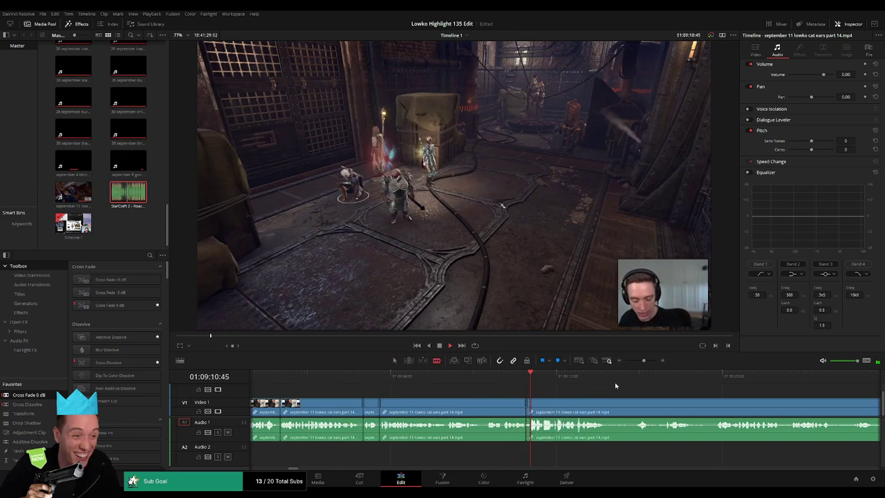
- Scan the part 14 gameplay after about 01:09:10 for anything worth keeping
click(640, 380)
scroll(594, 390, right, 3)
click(581, 379)
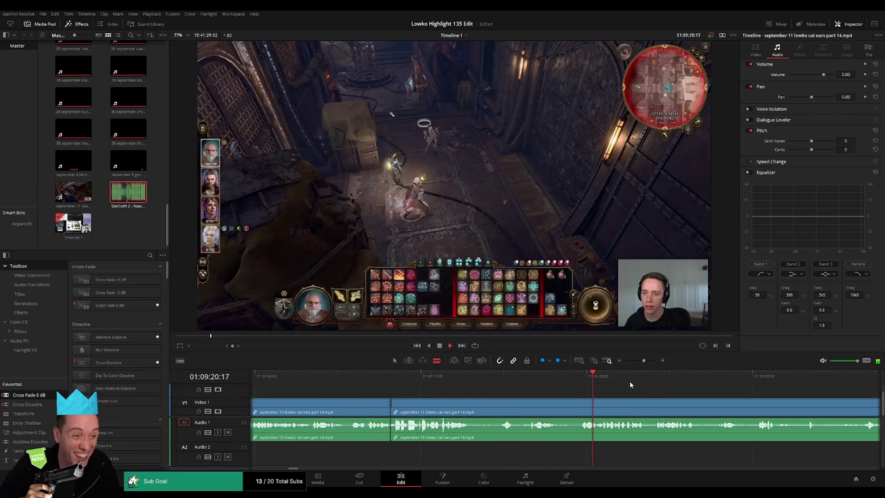
click(781, 380)
drag(644, 360, 636, 361)
click(591, 375)
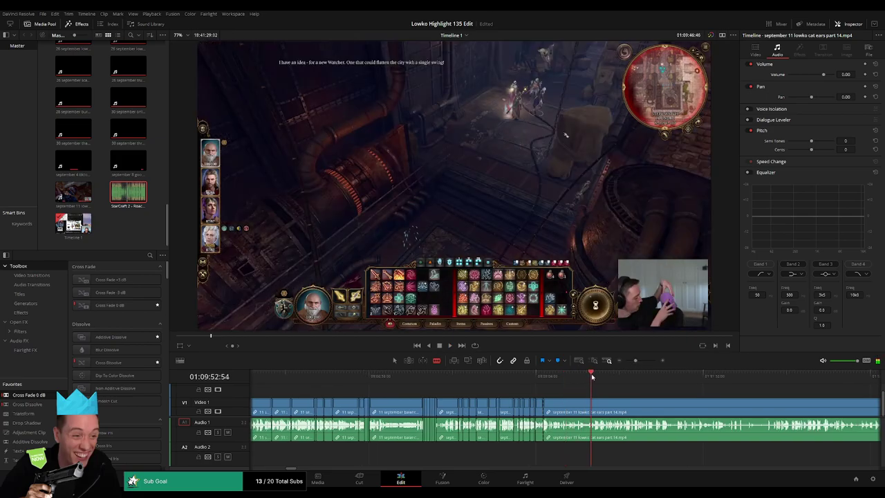
click(596, 375)
click(613, 377)
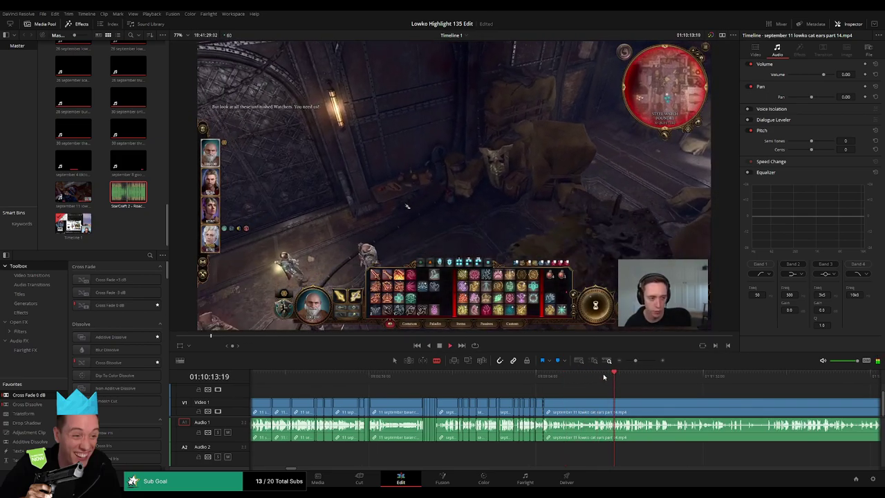
click(603, 377)
click(599, 376)
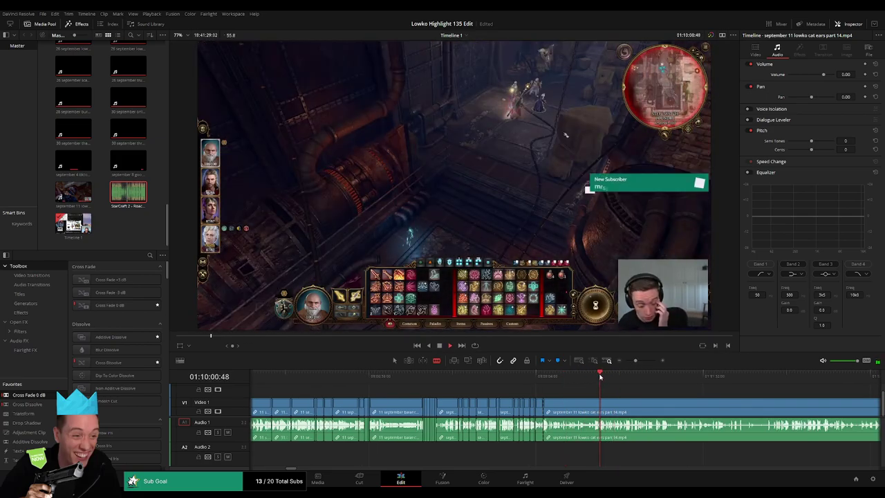
drag(592, 375, 552, 381)
click(714, 381)
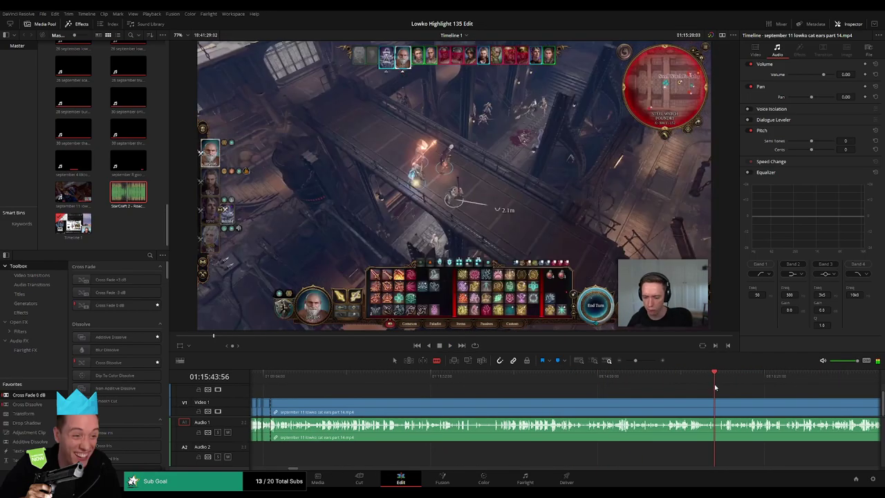
- Delete the whole remainder of part 14 after the split at about 01:09:10, closing the gap to part 15
drag(635, 360, 630, 360)
click(579, 401)
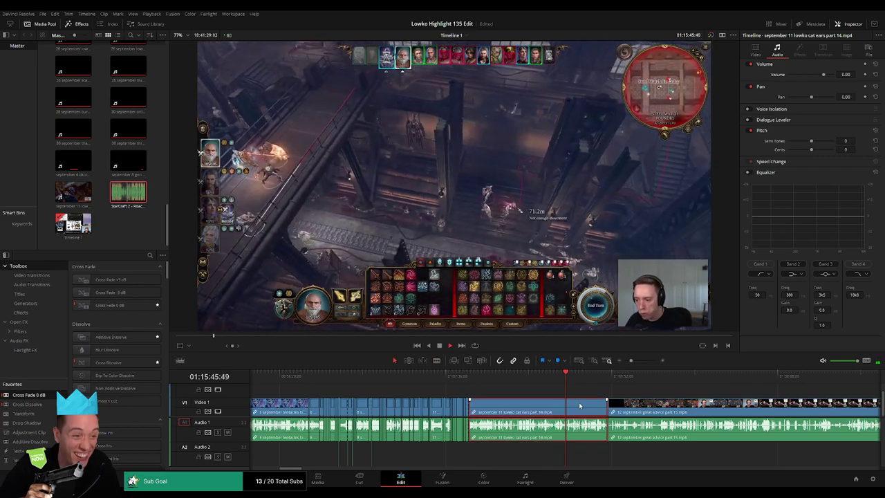
key(Delete)
- Scan the part 15 gameplay between about 01:13:51 and 01:21:52 for the point where the great advice section starts
drag(486, 380, 523, 381)
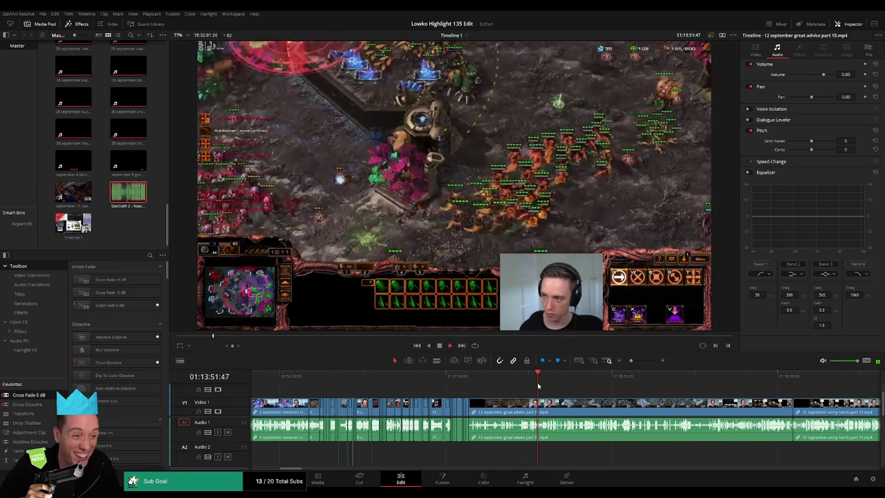
click(549, 386)
click(560, 386)
click(598, 385)
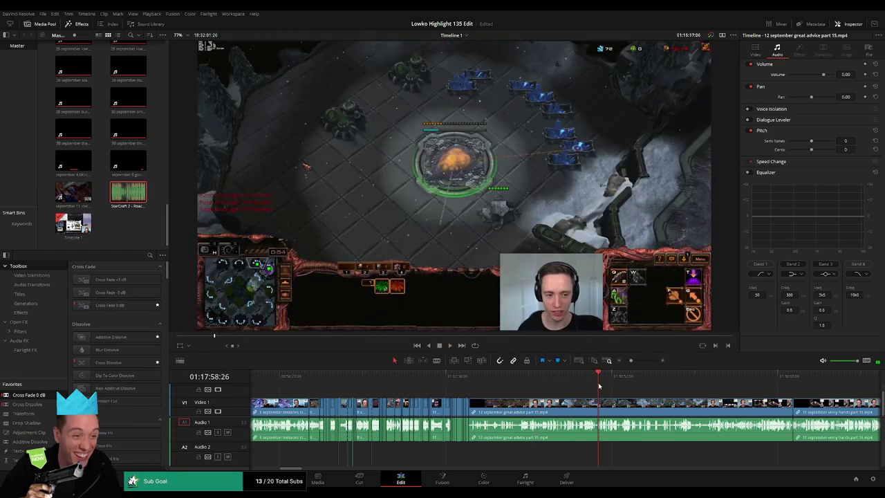
click(581, 385)
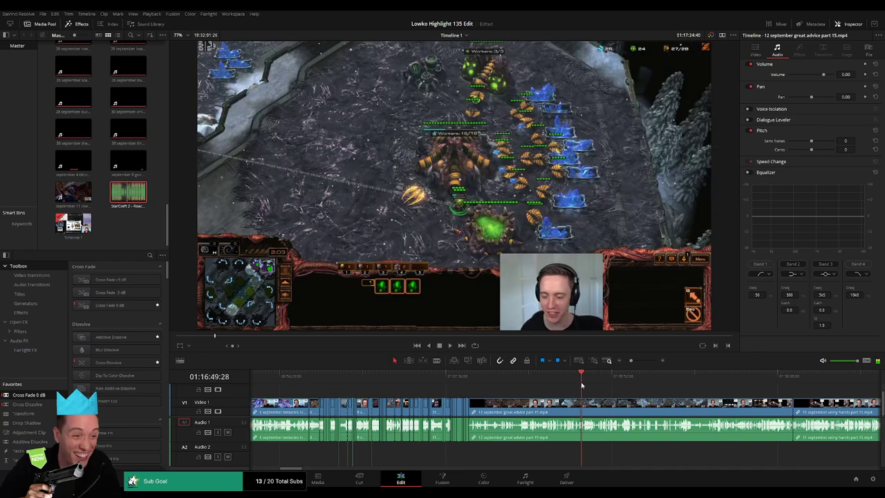
click(601, 386)
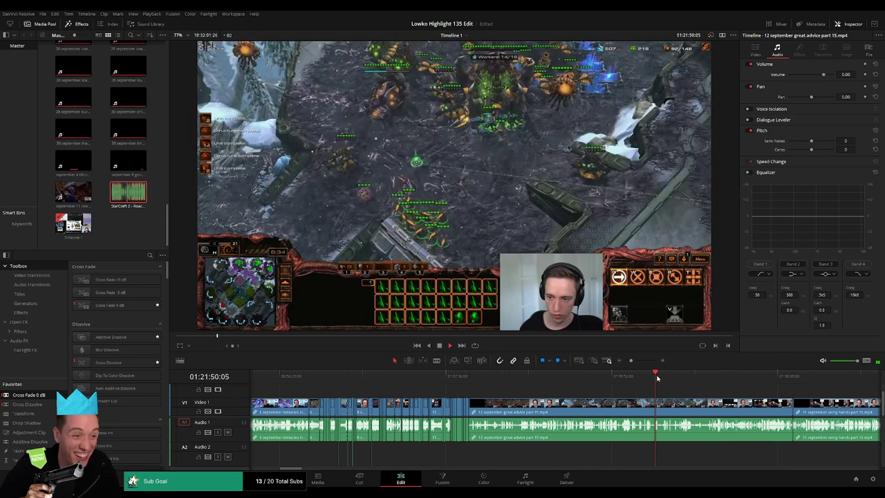
drag(634, 361, 637, 361)
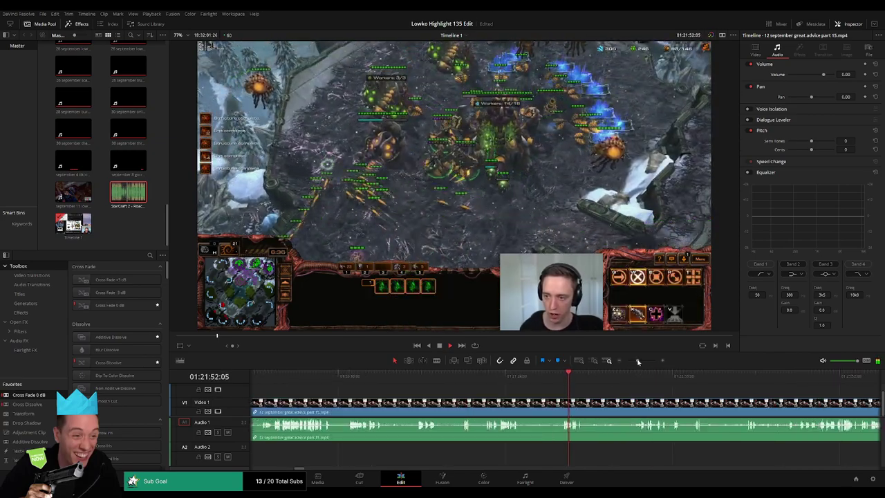
click(502, 380)
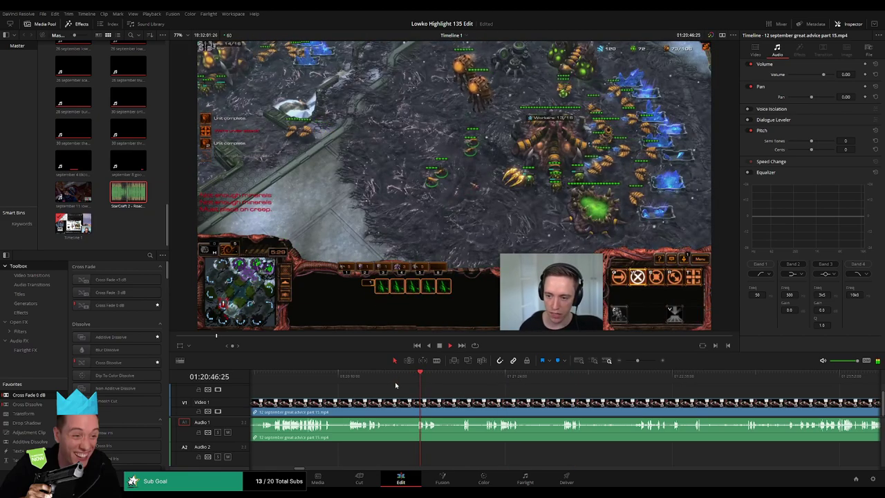
click(350, 382)
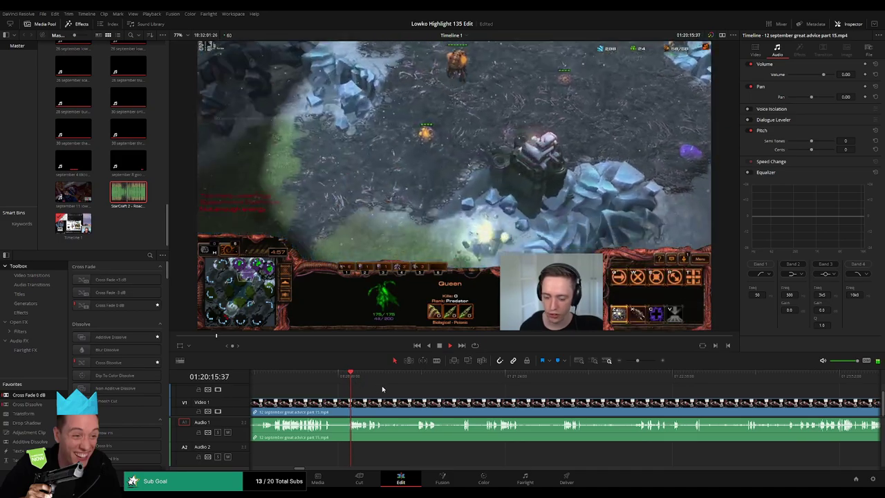
click(353, 378)
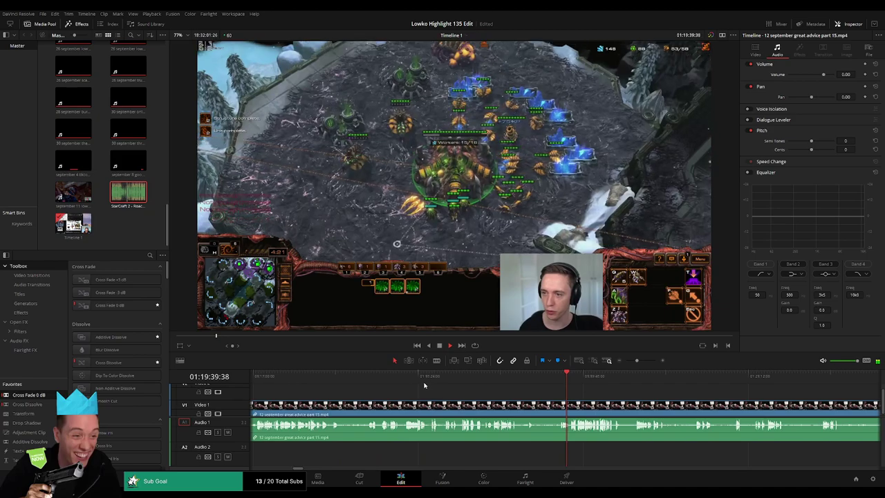
click(409, 377)
click(382, 380)
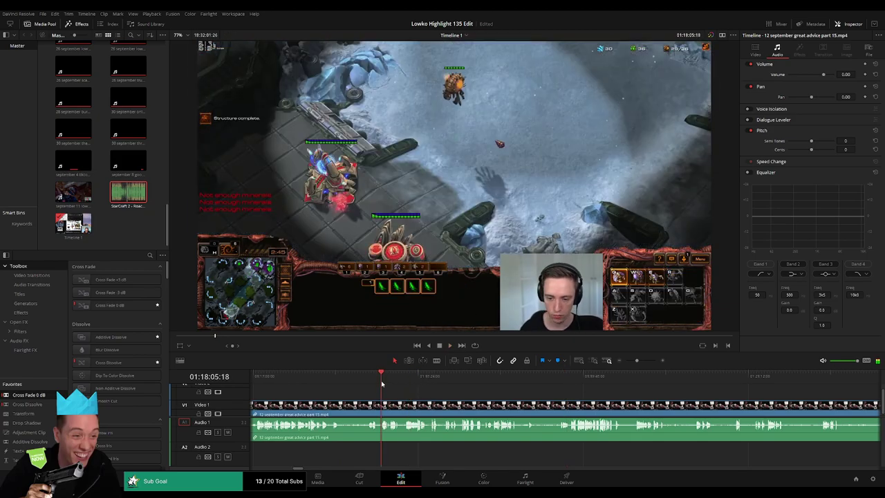
- Split the part 15 clip at about 01:18:06 and delete everything before the split, closing the gap to part 14
click(639, 360)
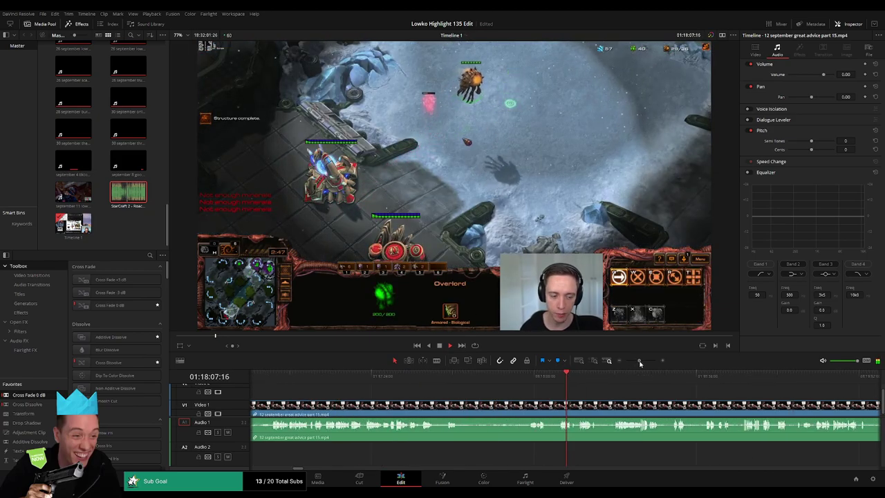
click(521, 386)
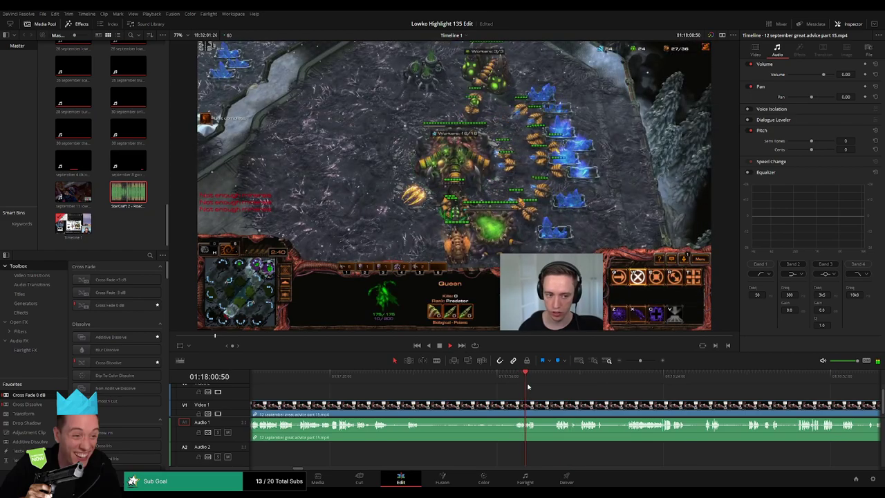
click(546, 389)
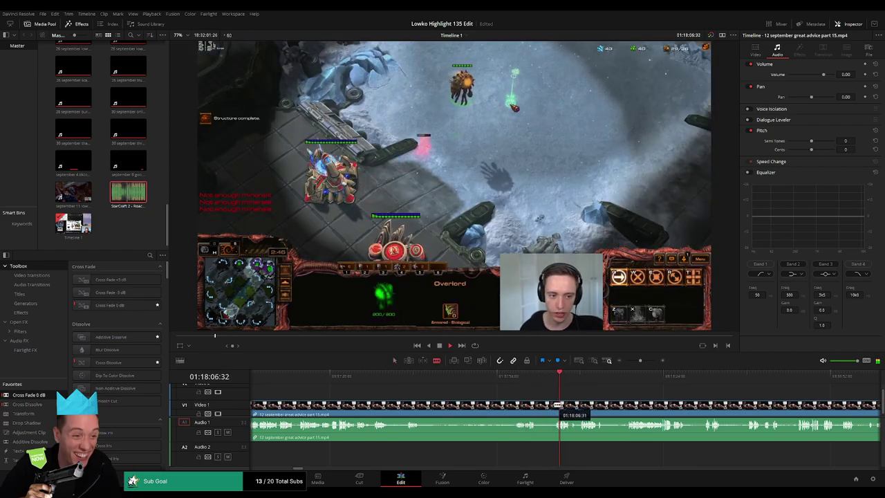
click(555, 405)
key(a)
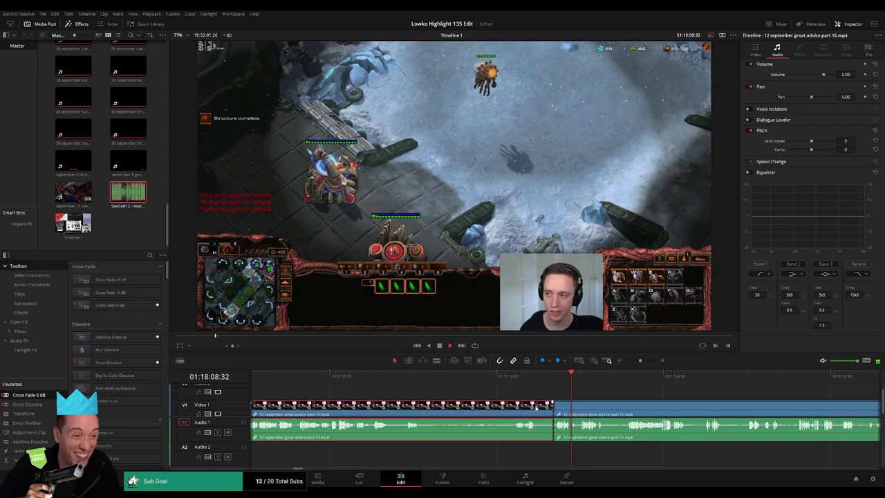
click(535, 408)
key(Delete)
- Cut out the silent stretch in part 15 from about 01:09:19 to 01:09:23 and put a Cross Fade 0 dB on the audio cut
drag(644, 364, 646, 364)
drag(638, 404, 453, 391)
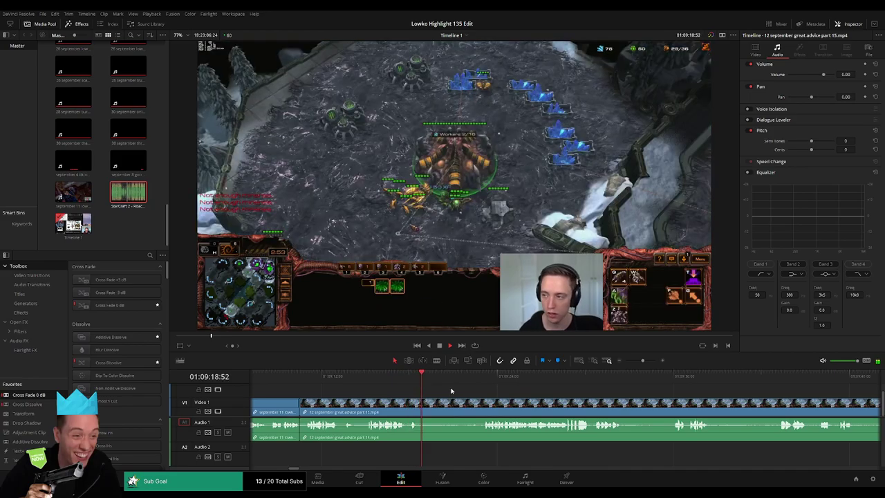
click(455, 378)
click(474, 377)
key(b)
click(421, 403)
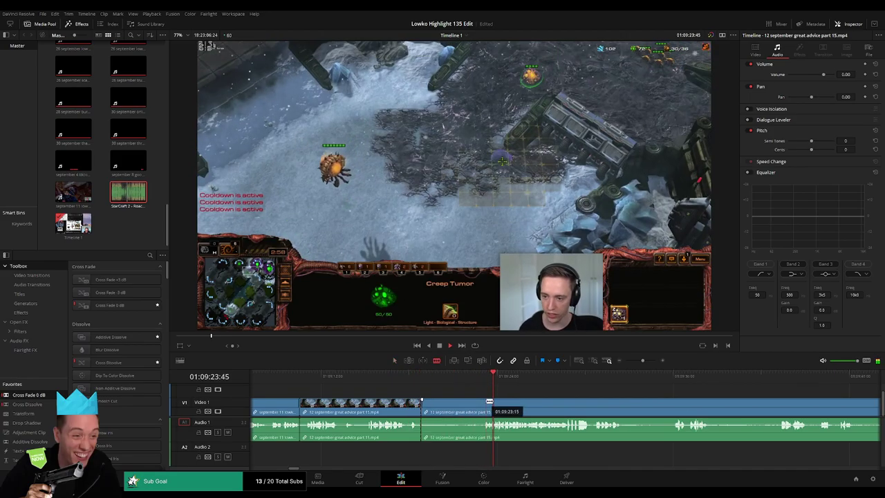
click(481, 403)
key(a)
click(465, 405)
key(Delete)
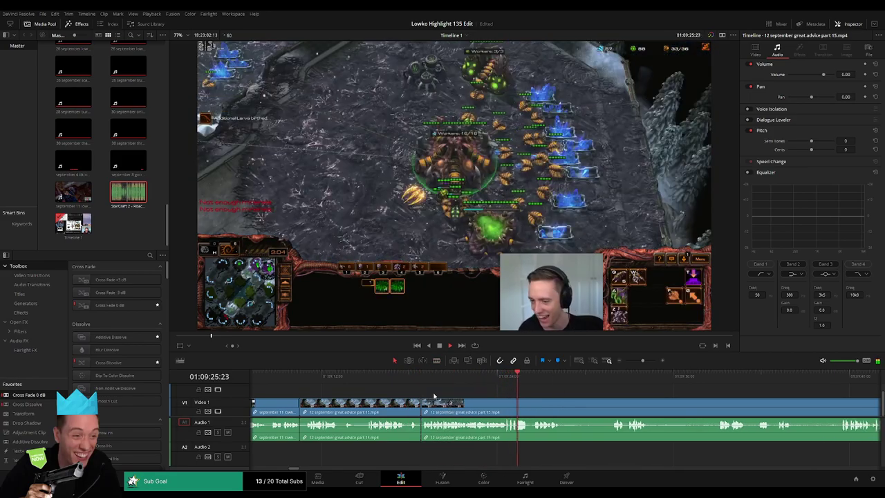
drag(50, 396, 438, 428)
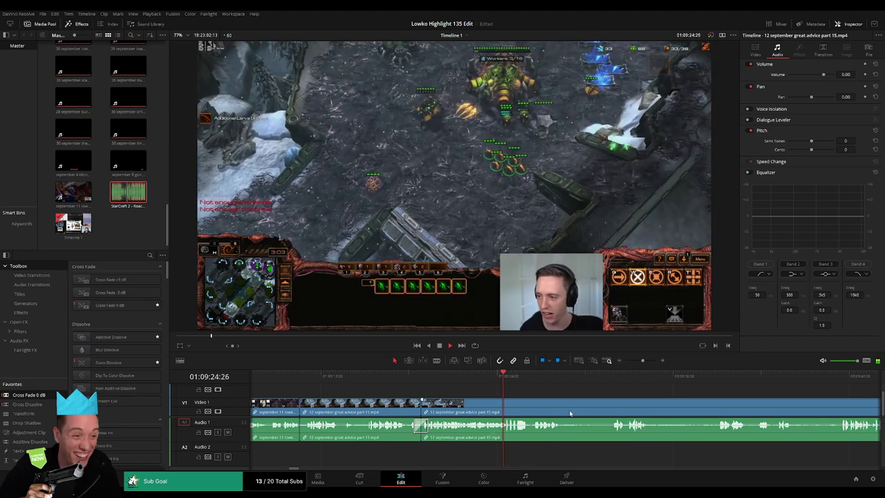
- Cut out the silence in part 15 from about 01:09:28 to 01:09:32 and cross-fade the audio at the cut
drag(570, 412, 415, 400)
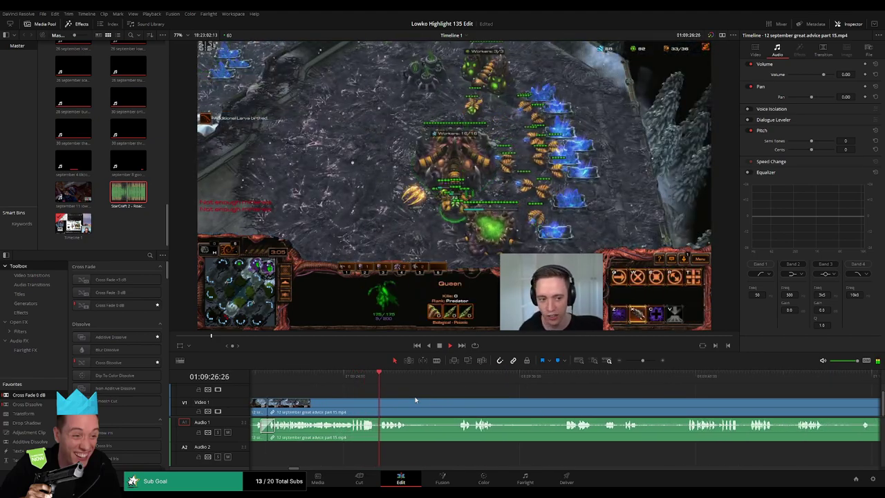
drag(418, 380, 453, 378)
key(b)
click(458, 401)
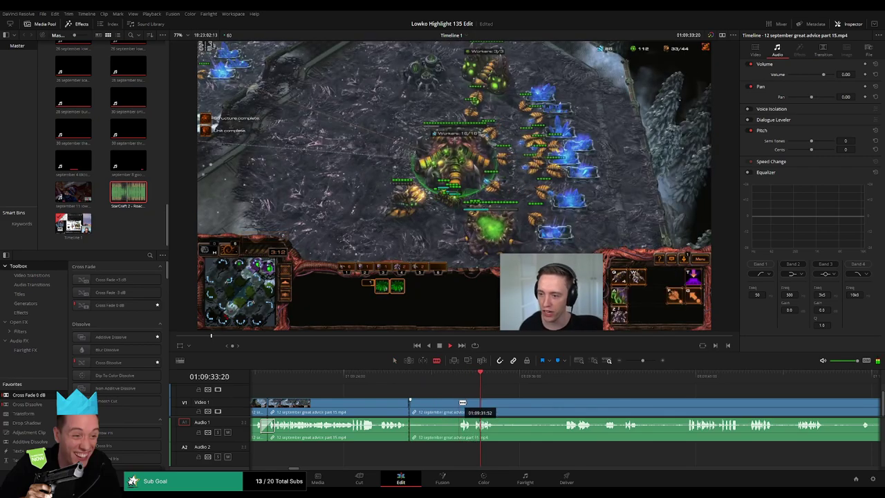
key(a)
click(445, 405)
key(Delete)
key(space)
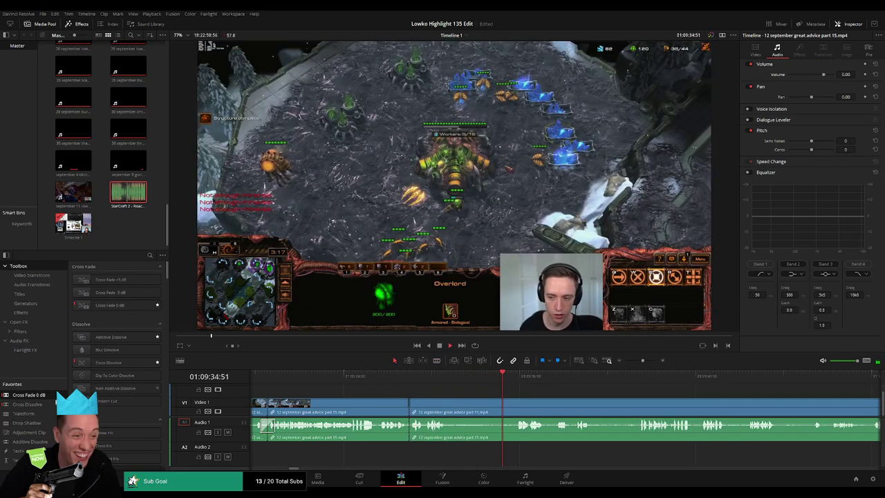
- Remove the pause in part 15 from about 01:09:31 to 01:09:36, smoothing the audio cut with a Cross Fade 0 dB
key(b)
click(450, 402)
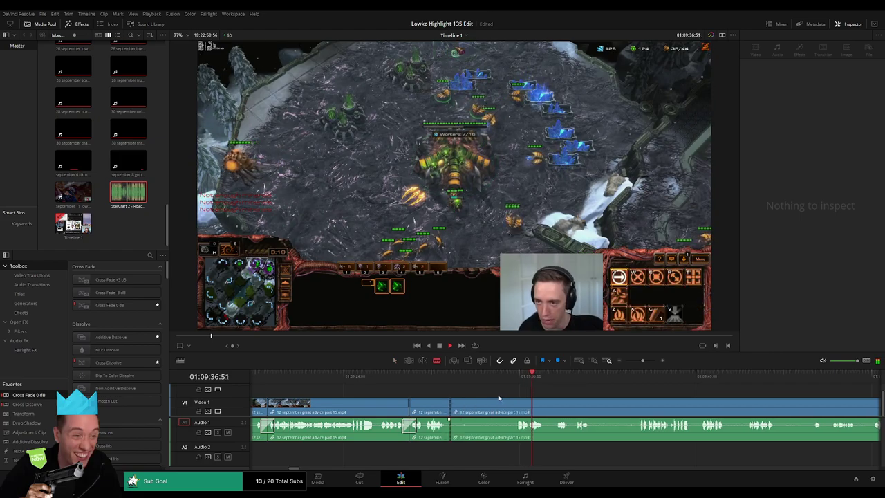
click(515, 402)
key(a)
click(491, 408)
key(Delete)
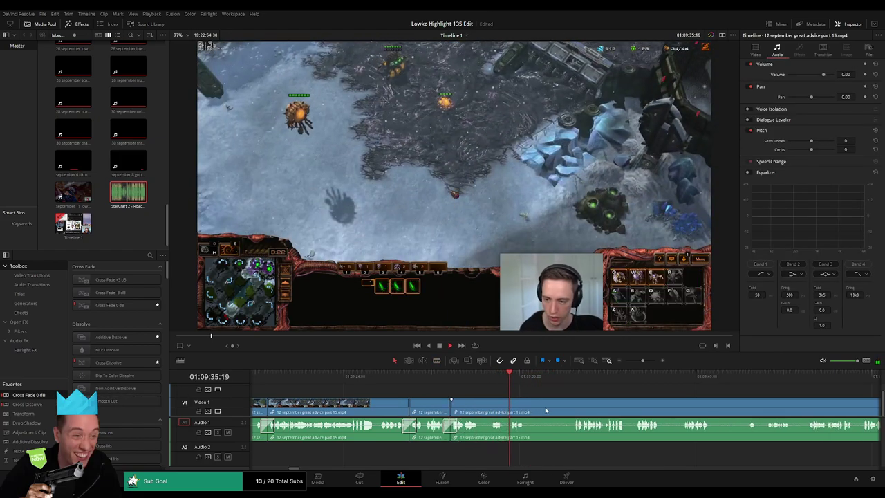
- Delete the silent part 15 section from about 01:09:36 to 01:09:40, close the gap and add a Cross Fade 0 dB there
scroll(456, 428, right, 3)
click(456, 379)
key(b)
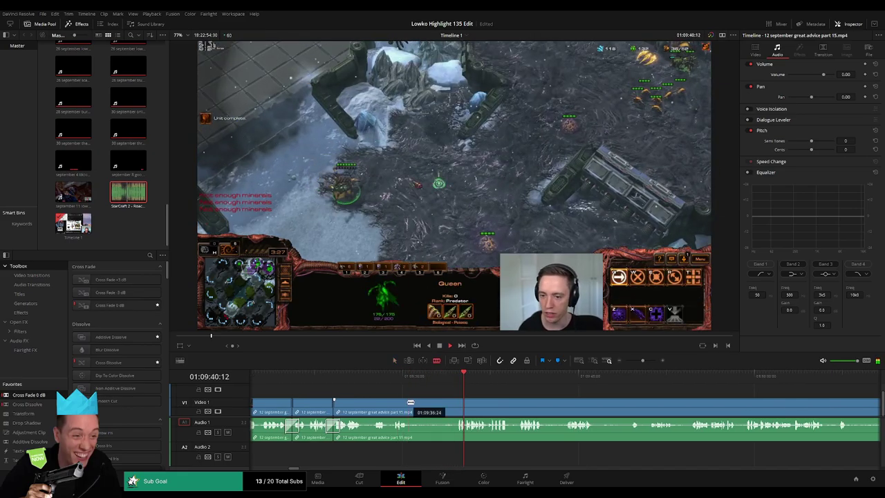
click(411, 401)
click(458, 401)
key(a)
click(438, 405)
key(Delete)
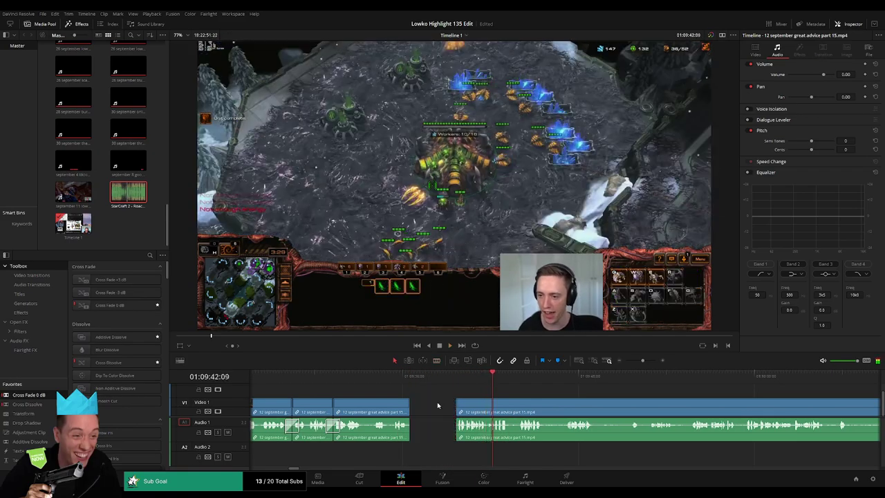
click(43, 394)
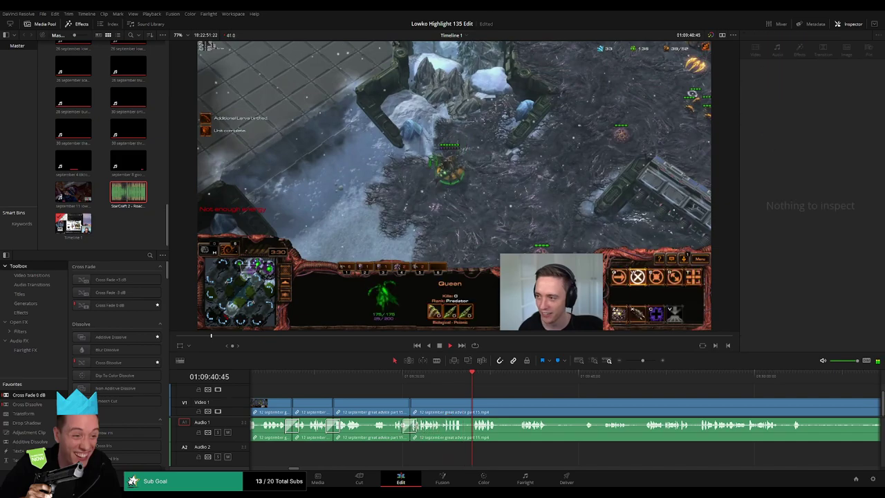
- Cut out the short pause in part 15 from about 01:09:43 to 01:09:44, closing the gap
scroll(557, 408, right, 2)
click(363, 377)
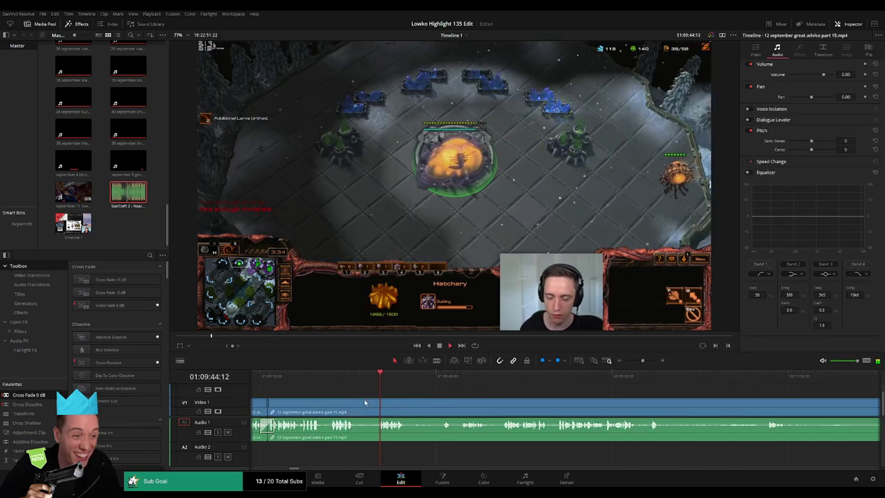
key(b)
click(359, 401)
click(379, 401)
key(a)
click(368, 405)
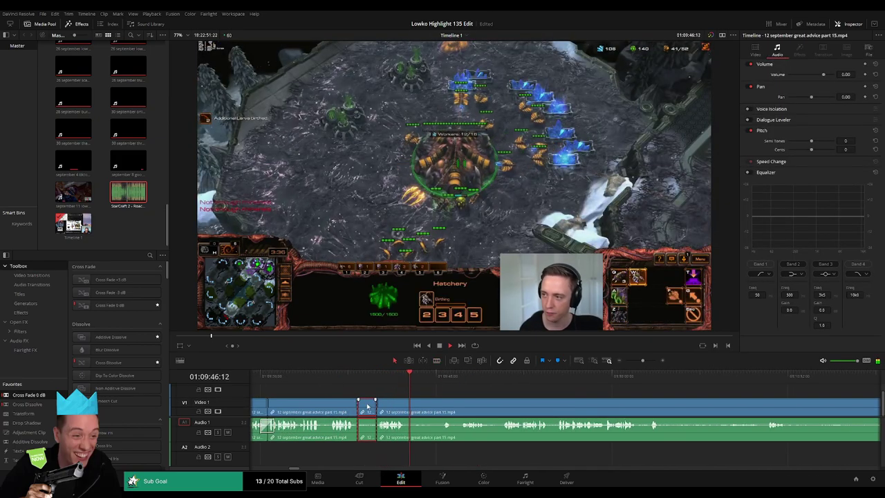
key(Delete)
- Cut out the quiet piece from about 01:09:45 to 01:09:47 and cross-fade the audio at the last two cuts
key(b)
click(388, 406)
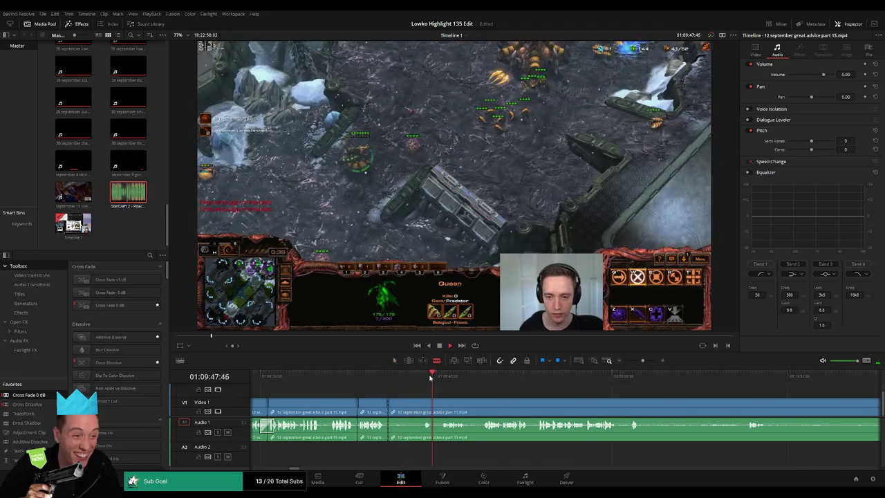
key(b)
click(423, 407)
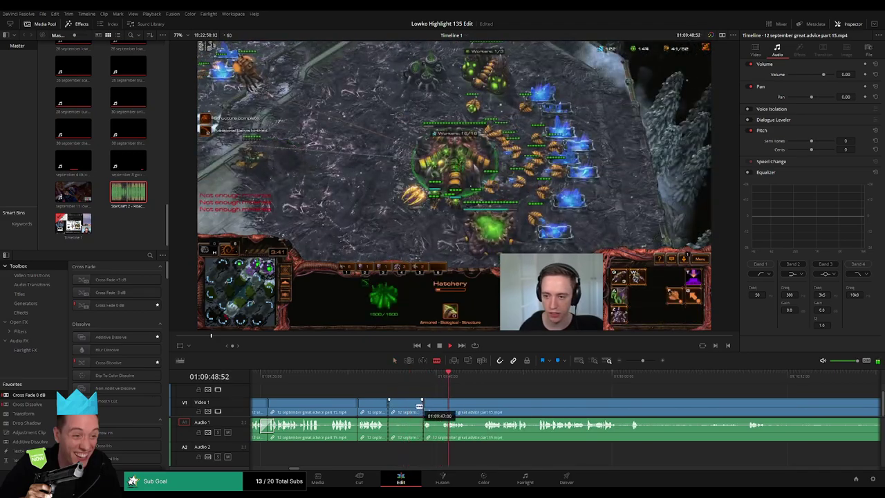
key(Delete)
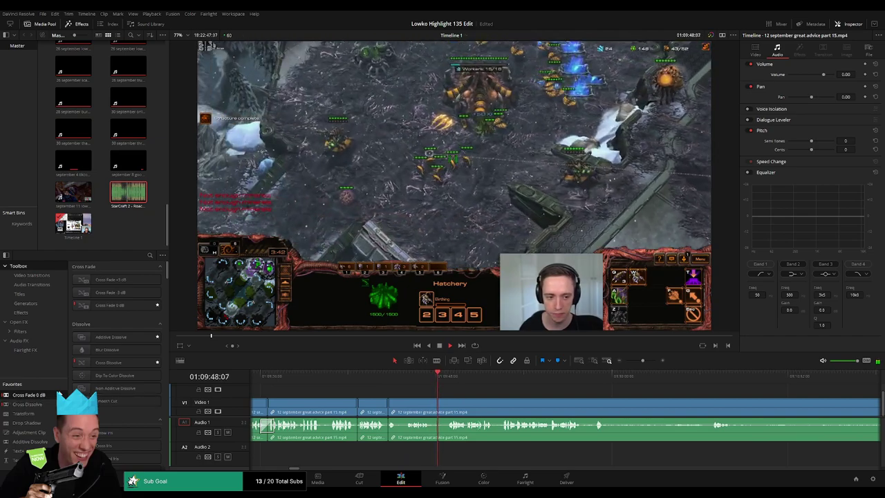
scroll(416, 433, left, 2)
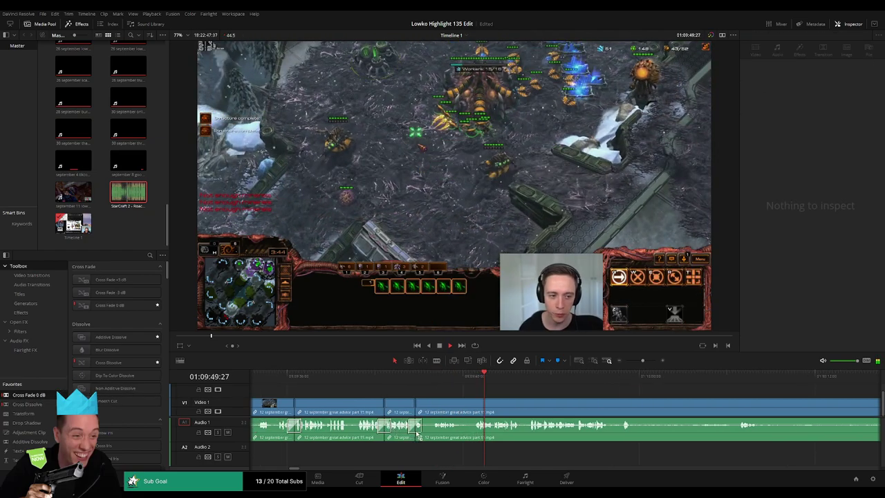
- Delete the silent part 15 section from about 01:10:00 to 01:10:23, close the gap and cross-fade the audio there
scroll(456, 402, right, 5)
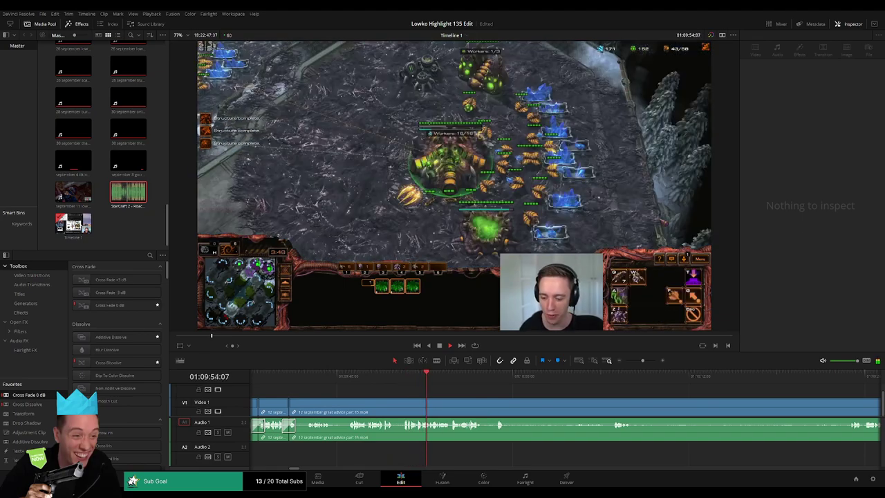
scroll(435, 401, right, 5)
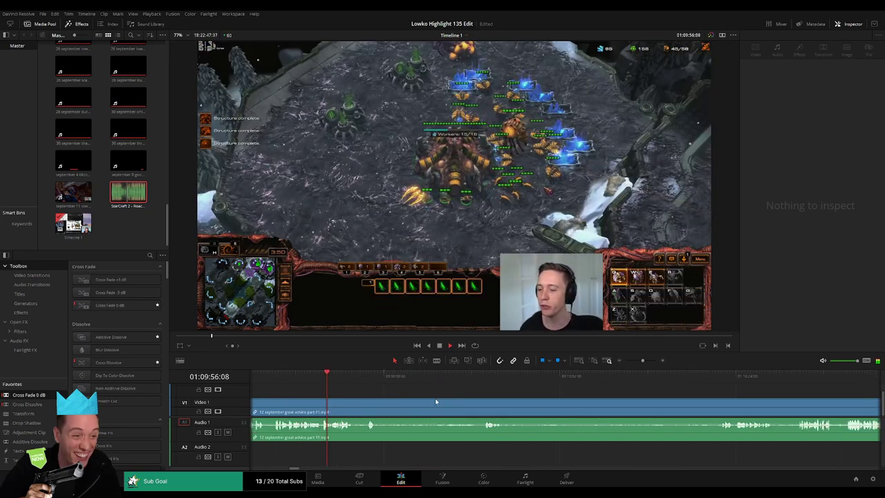
click(360, 378)
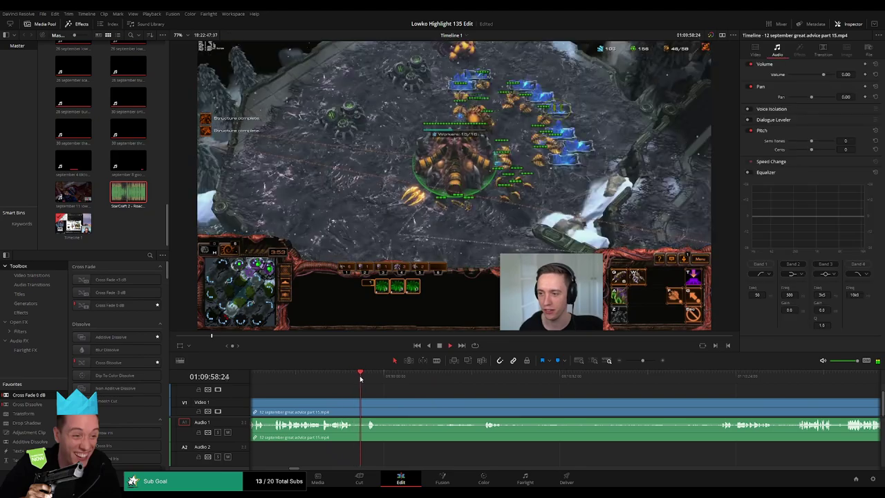
key(b)
click(380, 403)
click(474, 377)
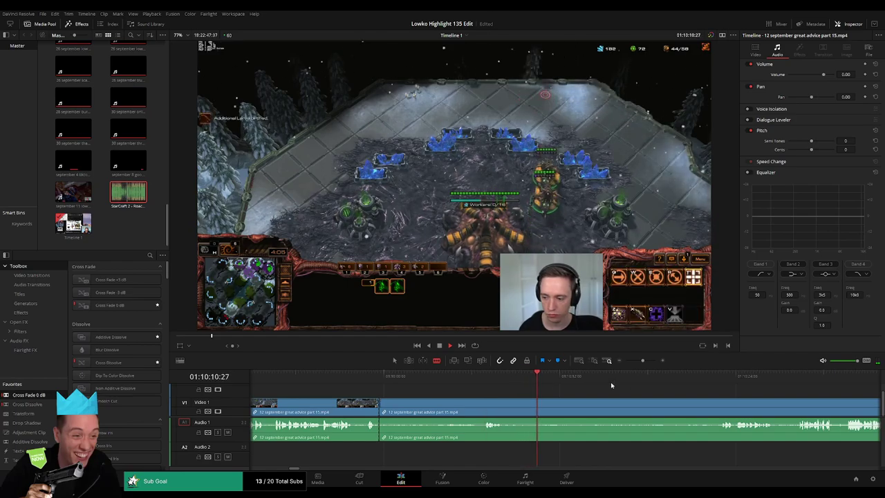
click(719, 406)
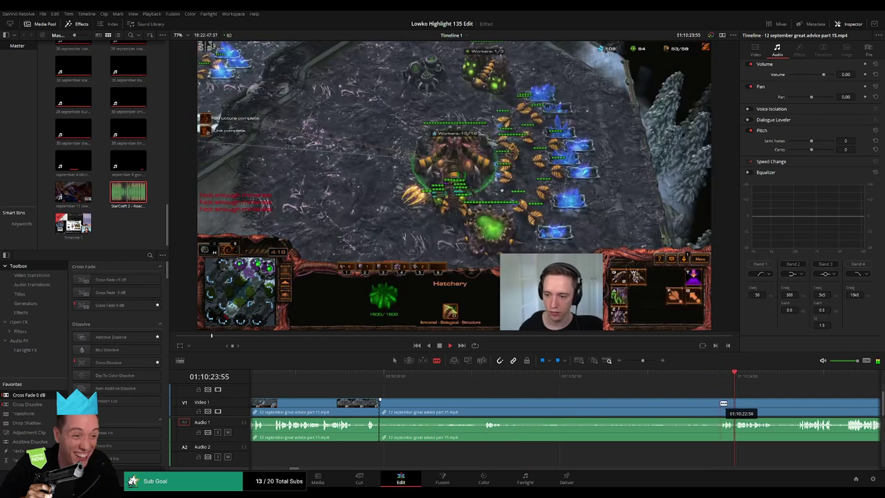
click(647, 406)
key(Delete)
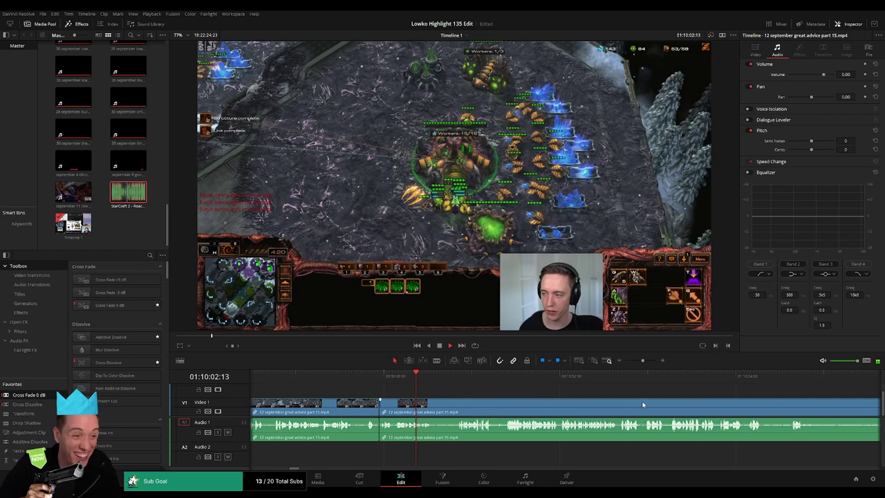
- Cut out the pause in part 15 from about 01:10:03 to 01:10:05, closing the gap and cross-fading the audio
click(439, 378)
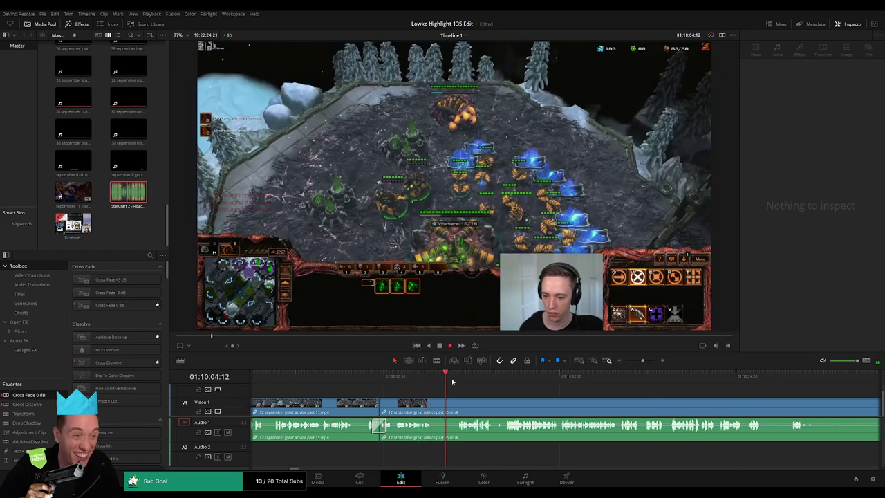
click(453, 379)
key(b)
click(433, 404)
click(458, 404)
key(a)
click(445, 408)
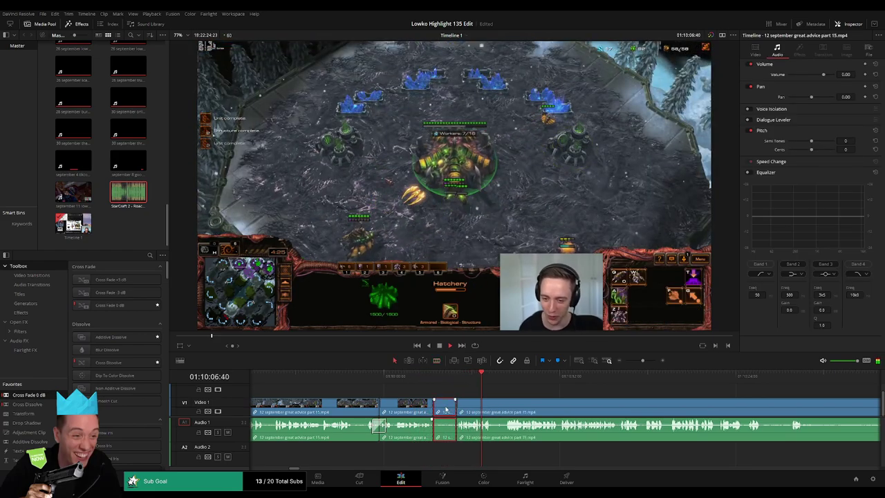
key(Delete)
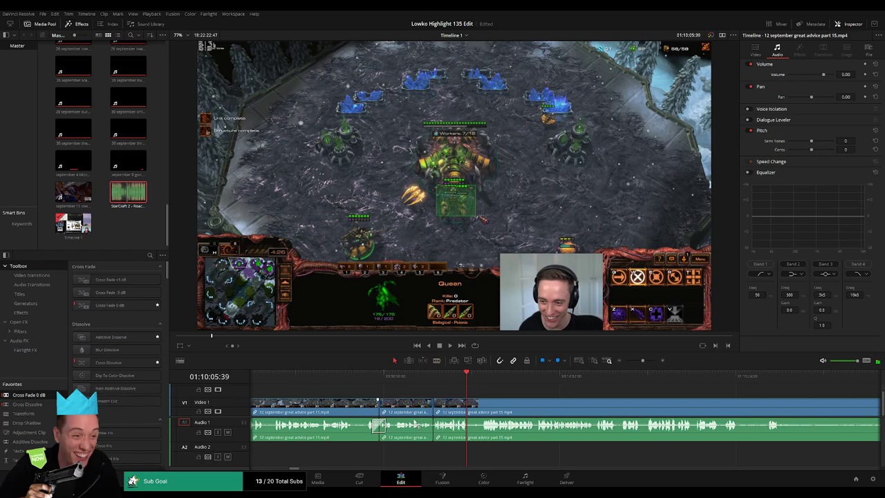
- Split part 15 at 01:10:05:12 and 01:10:05:39 and disable the audio of the short piece between the splits
scroll(451, 429, up, 5)
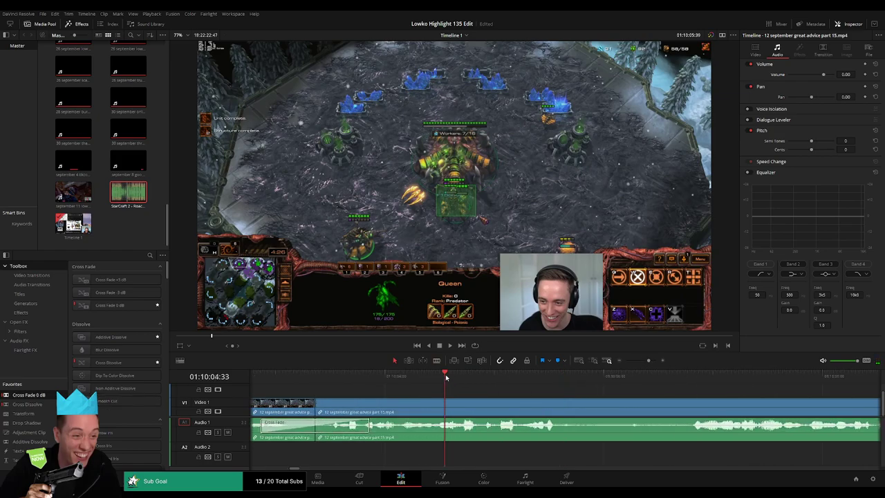
key(space)
click(428, 376)
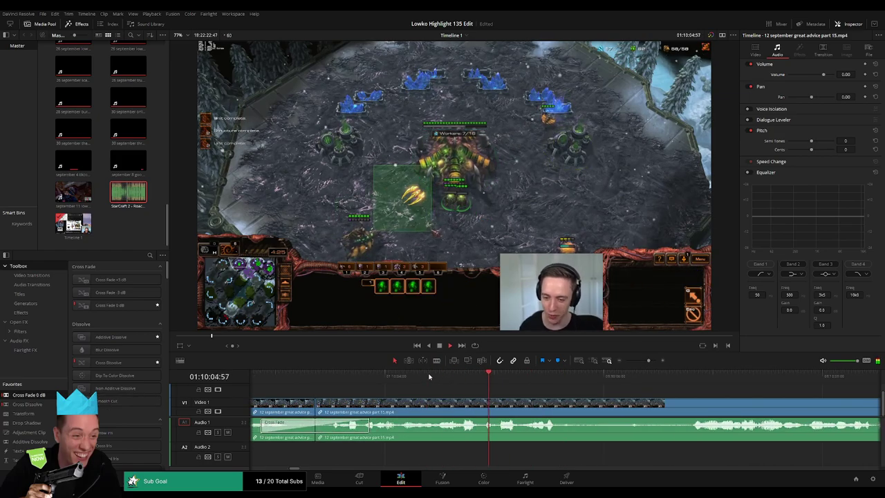
key(space)
key(b)
click(516, 401)
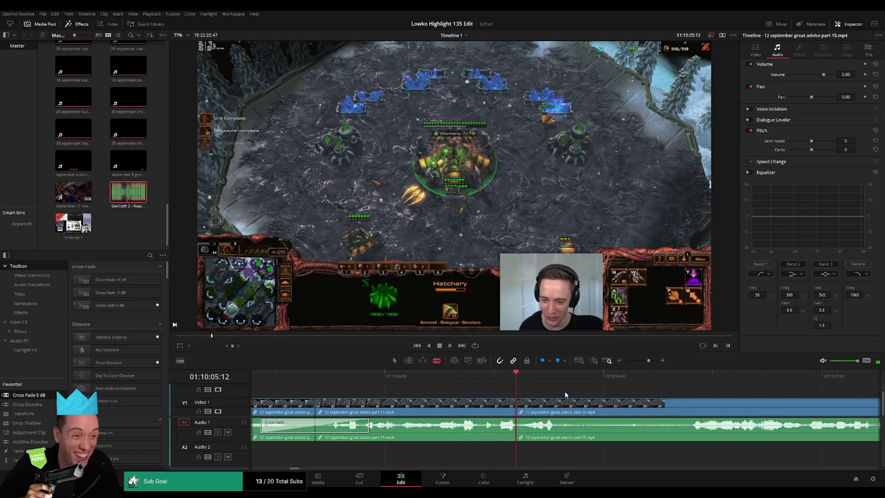
key(space)
key(space)
click(566, 403)
key(a)
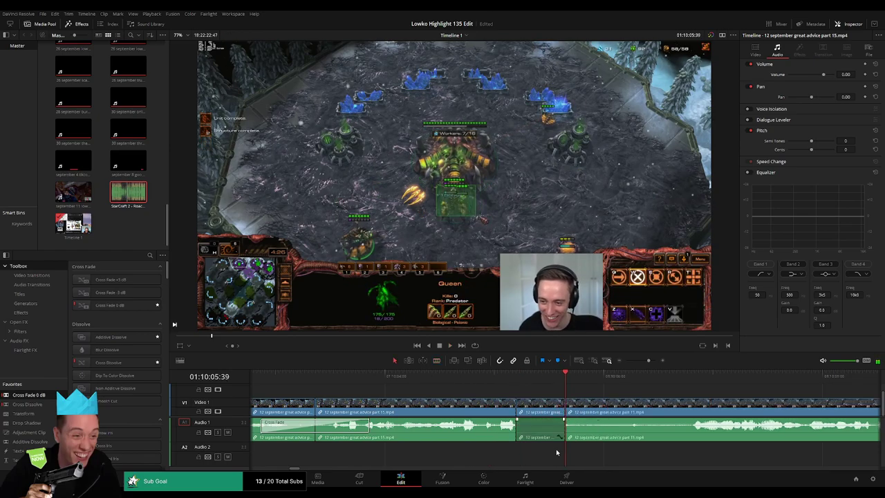
- Place StarCraft 2 - Roach Quotes on Audio 2 beneath the disabled piece, trimmed to its length, with volume -23
drag(134, 199, 508, 454)
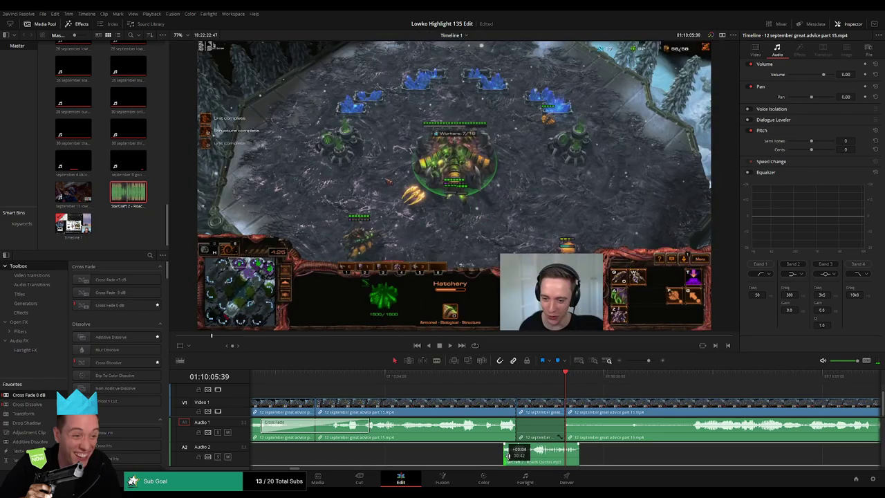
drag(567, 460, 565, 459)
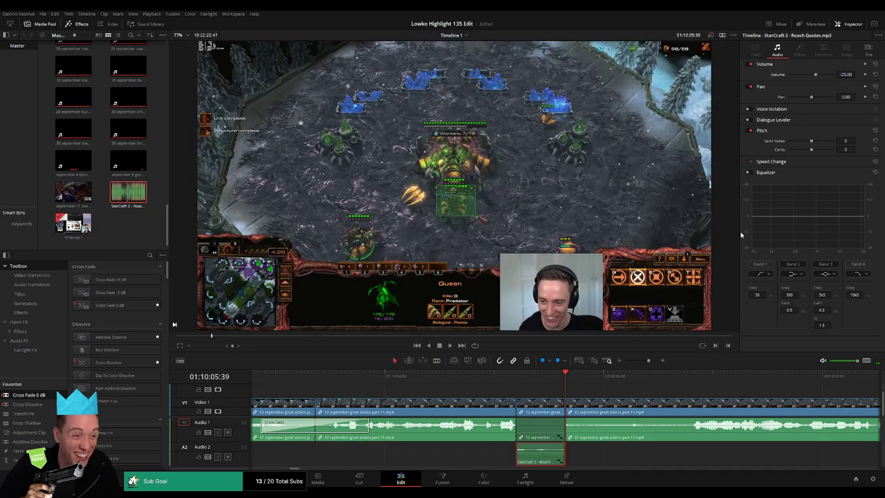
click(493, 377)
drag(647, 360, 642, 360)
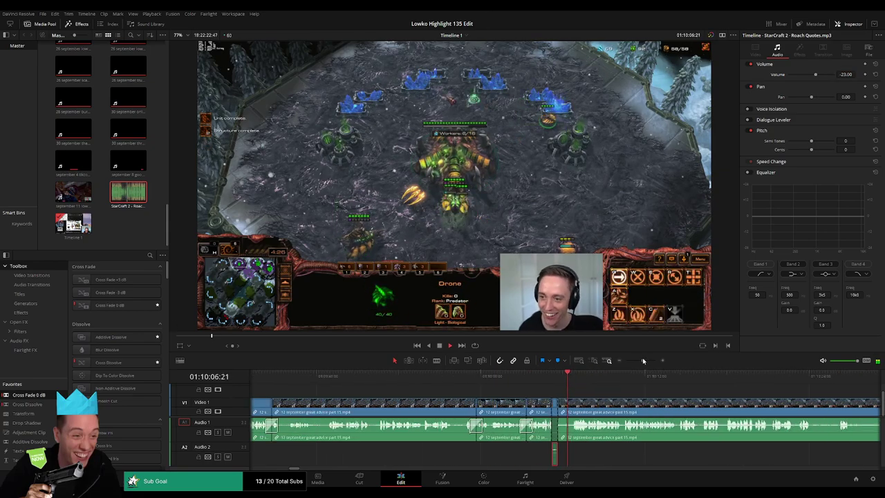
click(610, 387)
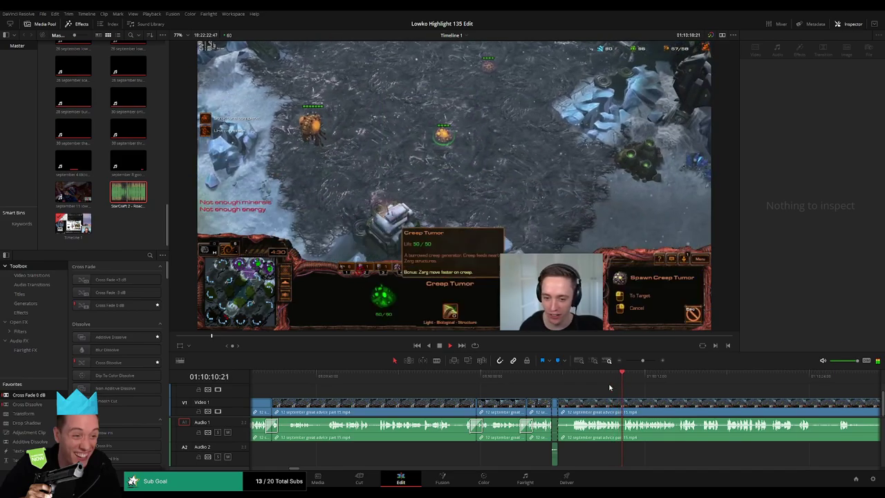
- Isolate a short piece of part 15 by splitting it at 01:10:16:54 and 01:10:17:08
mouse_move(642, 360)
mouse_down()
mouse_move(628, 360)
mouse_move(645, 361)
mouse_up()
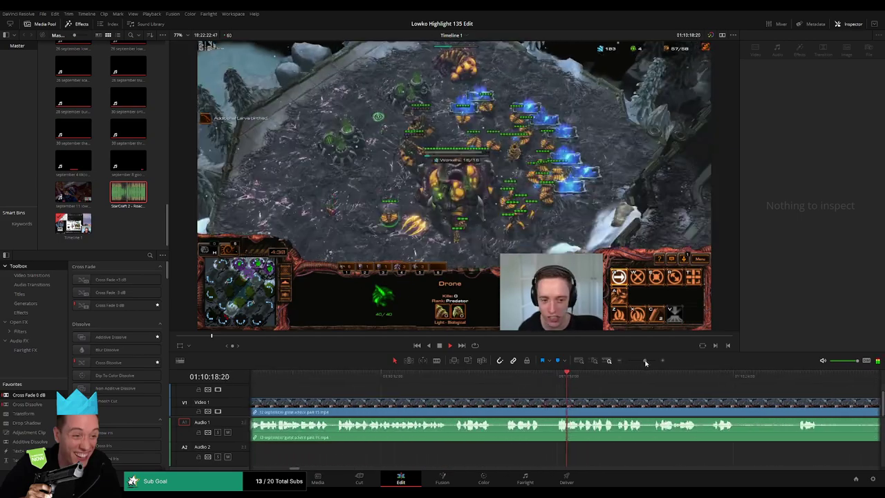
click(521, 380)
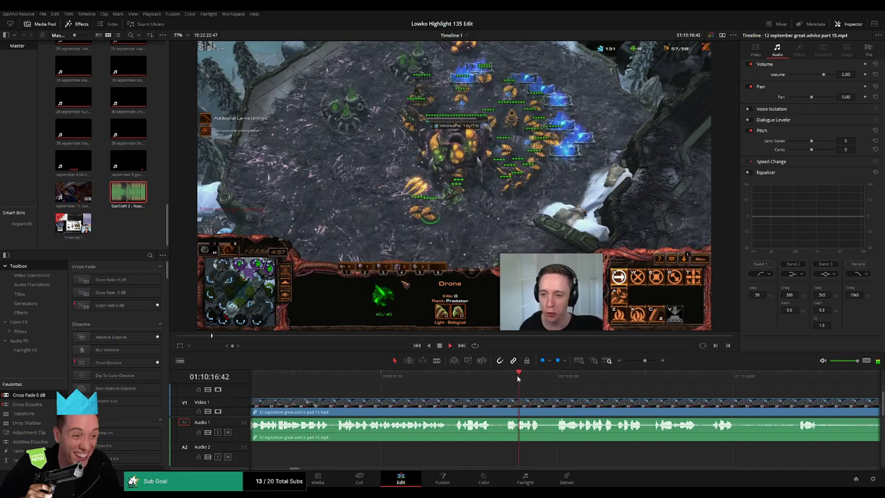
key(space)
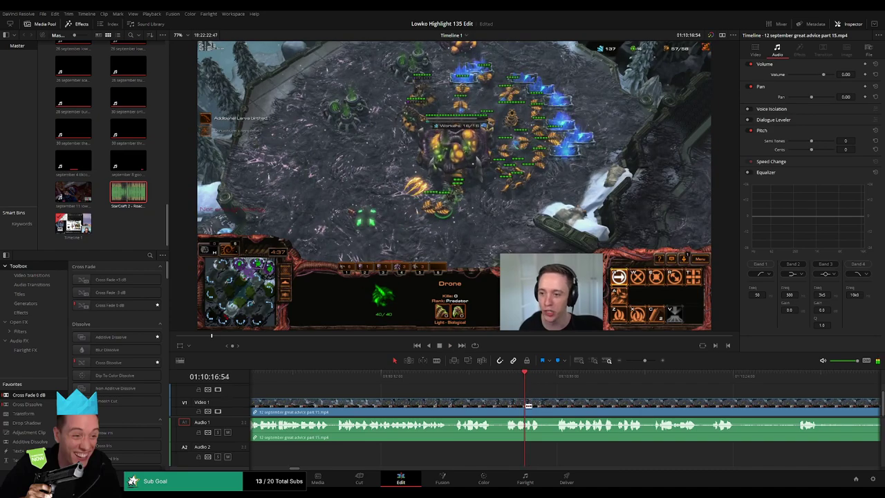
key(b)
click(528, 405)
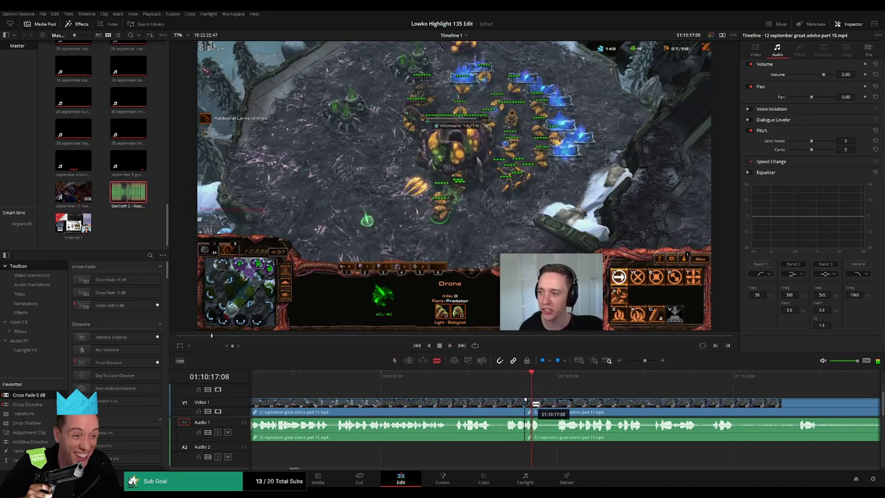
key(a)
key(ctrl+equal)
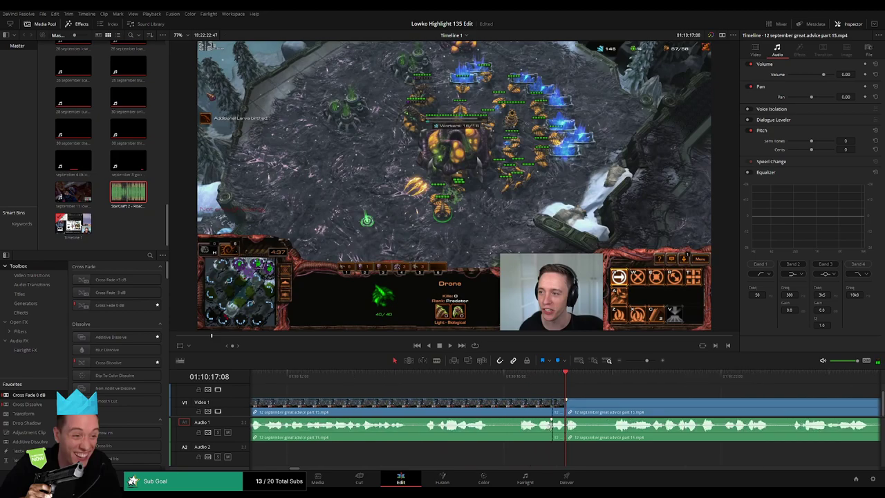
- Disable the isolated piece's audio and cover it with StarCraft 2 - Roach Quotes on Audio 2 at volume -23
drag(129, 193, 561, 458)
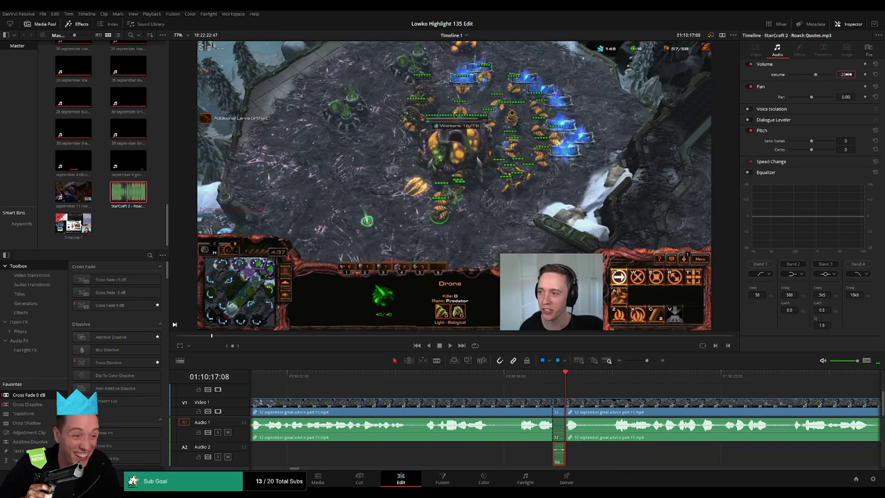
click(646, 392)
drag(646, 360, 644, 363)
- Cut out the quiet part 15 piece from about 01:10:24 to 01:10:26, closing the gap
drag(612, 391, 452, 387)
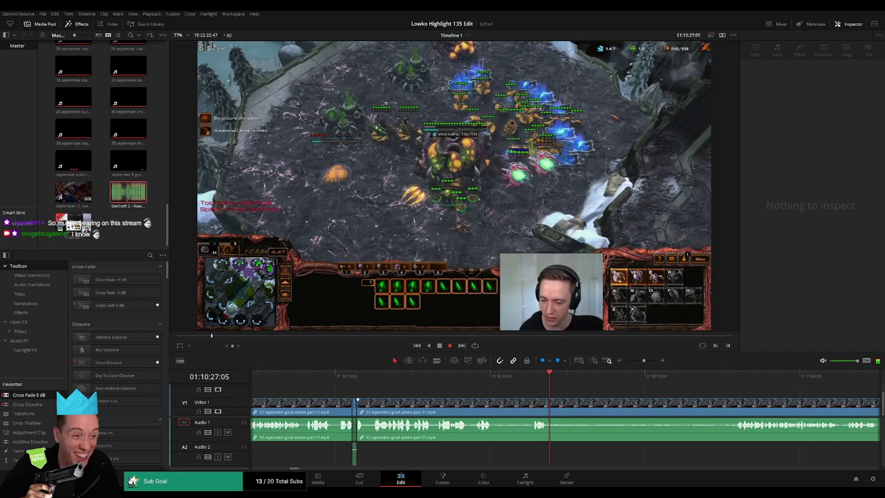
key(b)
click(494, 405)
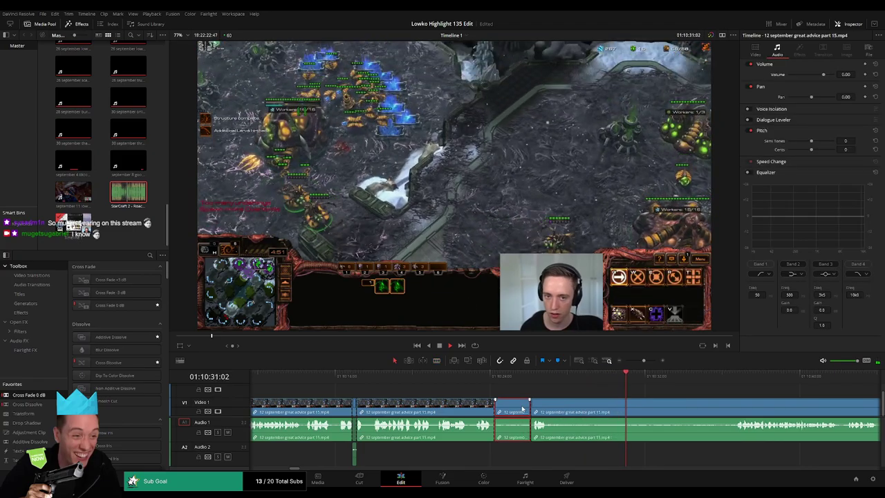
key(Delete)
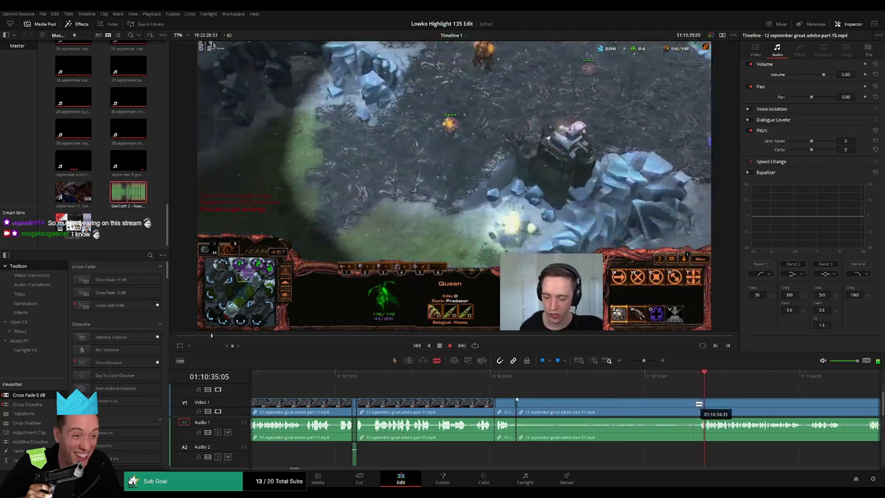
- Delete the silence from about 01:10:25 to 01:10:34 and add a Cross Fade 0 dB at the last two cuts
click(699, 406)
key(a)
click(674, 409)
key(Delete)
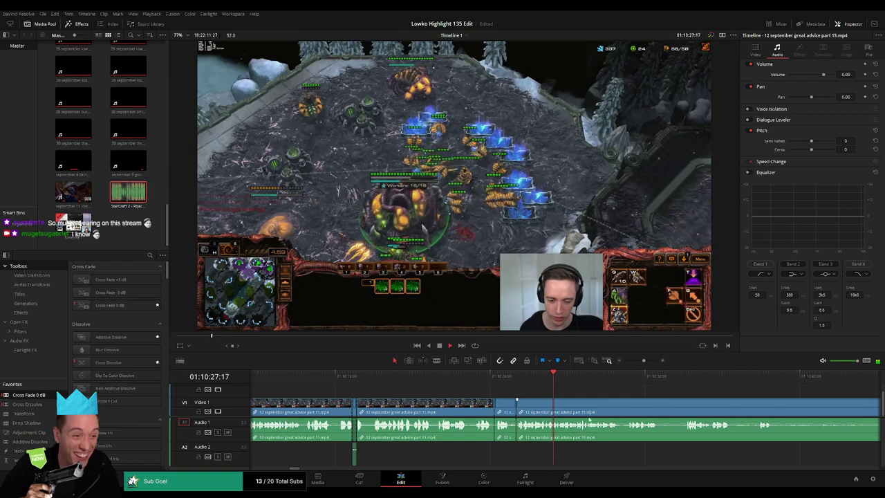
drag(40, 396, 521, 429)
key(space)
- Remove the short pause in part 15 from about 01:10:33 to 01:10:34, closing the gap
scroll(476, 405, down, 4)
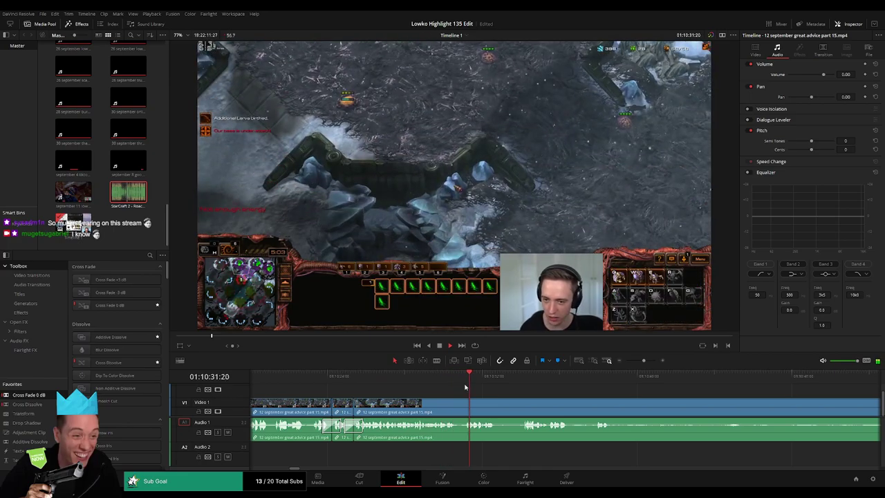
key(b)
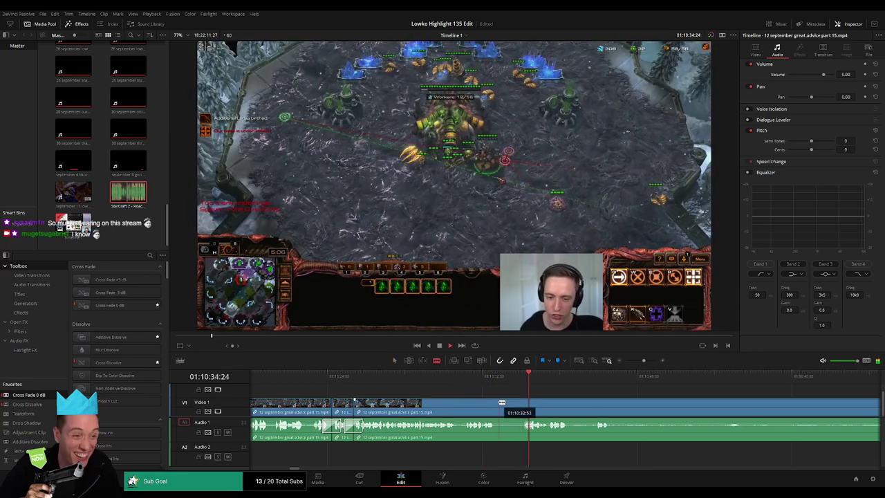
click(497, 407)
key(a)
click(508, 407)
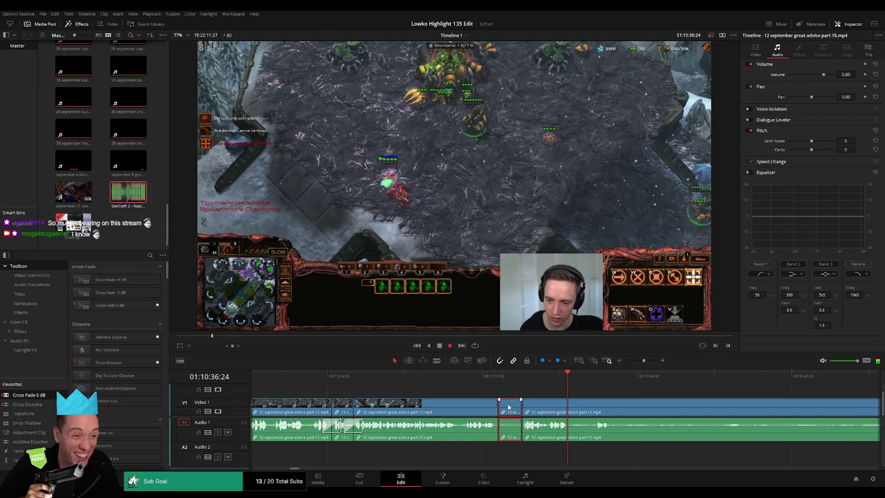
key(Delete)
- Remove the quiet piece from about 01:10:35 to 01:10:37 and add a Cross Fade 0 dB at the last two cuts
key(b)
click(544, 403)
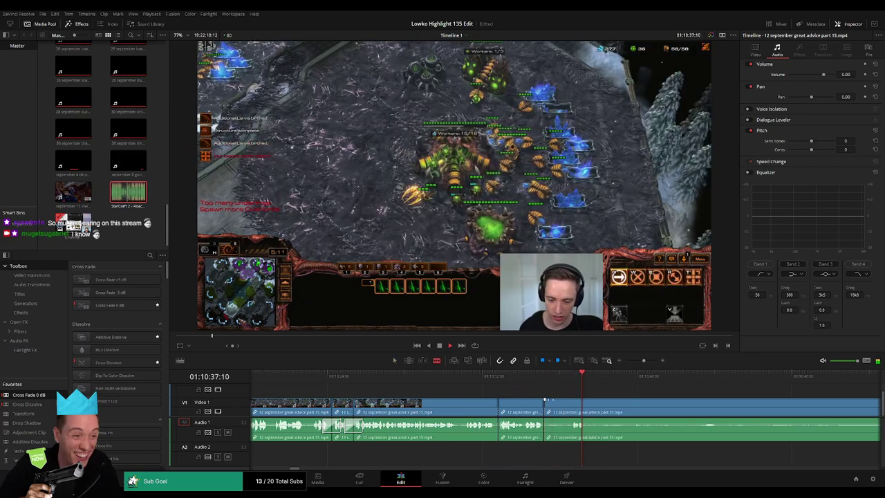
click(570, 403)
key(a)
click(554, 406)
key(Delete)
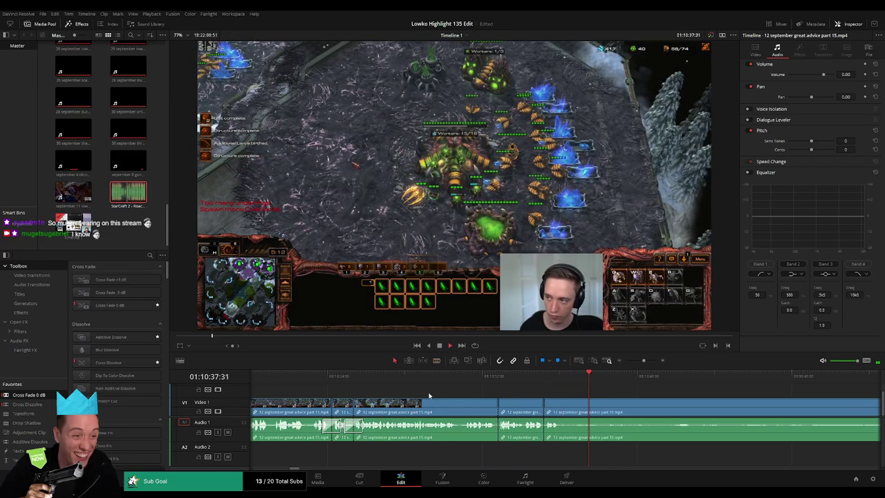
drag(29, 395, 542, 431)
- Delete the long silent part 15 section from about 01:10:37 to 01:10:53, closing the gap
scroll(470, 405, right, 3)
key(b)
click(382, 406)
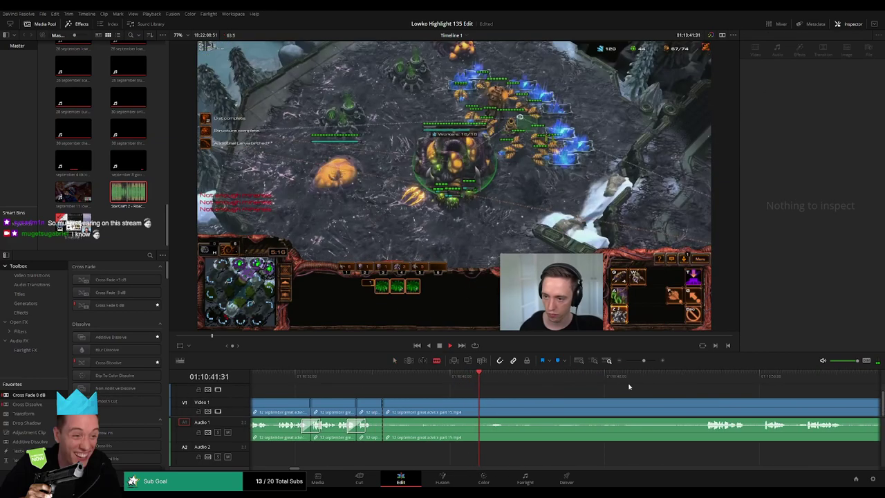
click(706, 381)
key(a)
click(657, 406)
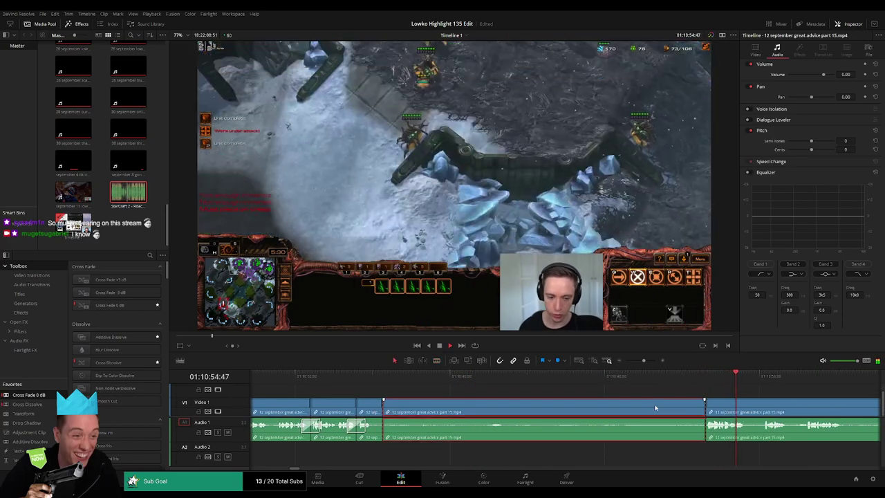
key(Delete)
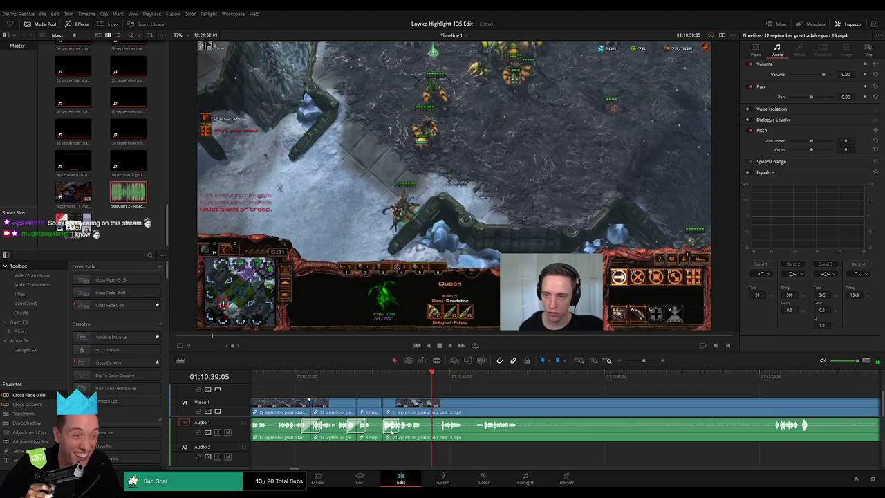
- Remove the short pause in part 15 around 01:10:39 and add a Cross Fade 0 dB at the resulting cut
key(b)
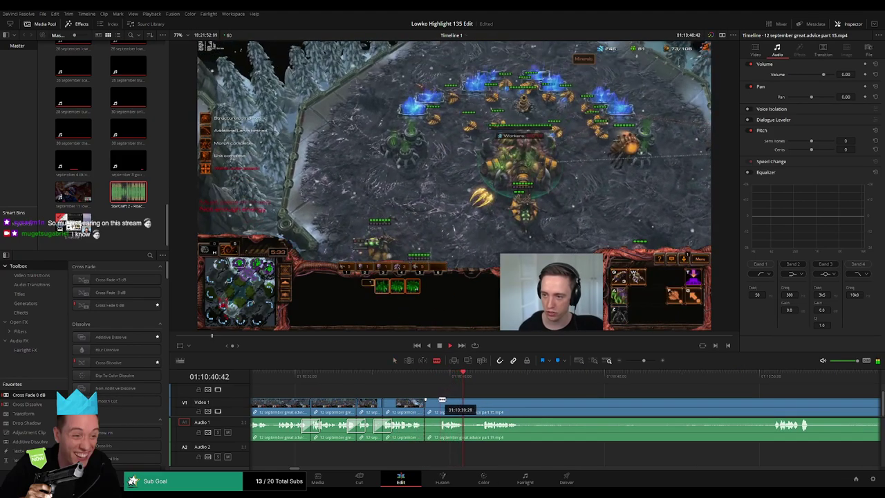
key(a)
click(432, 406)
key(Delete)
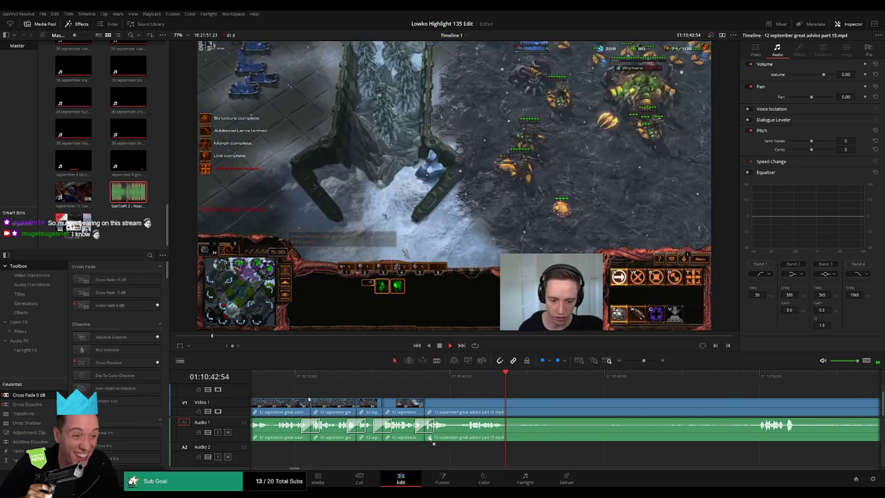
drag(429, 438, 429, 437)
- Delete the silent part 15 section from about 01:10:43 to 01:10:56 and add a Cross Fade 0 dB at the joined cut
key(b)
click(514, 410)
click(757, 379)
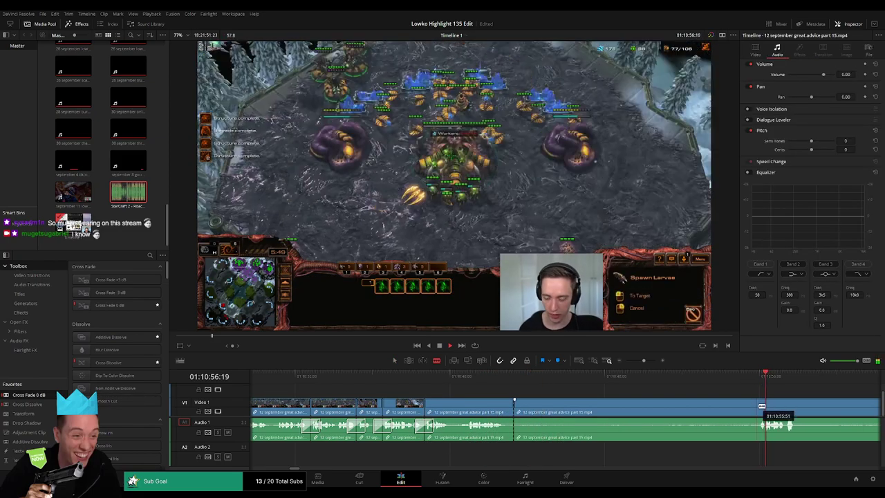
click(757, 406)
key(a)
click(708, 406)
key(Delete)
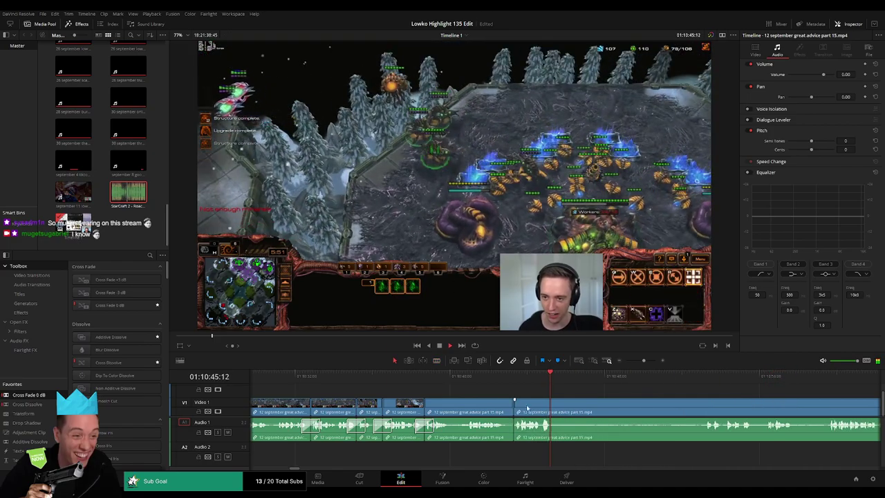
drag(513, 427, 513, 427)
- Cut out the quiet stretch from about 01:10:45 to 01:10:53, close the gap and cross-fade the audio at 0 dB
key(space)
key(b)
click(559, 406)
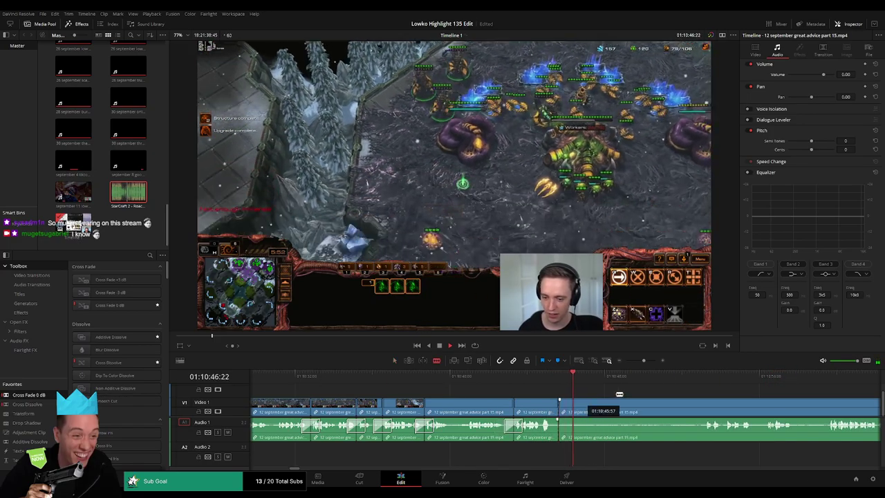
click(689, 379)
drag(734, 391, 563, 392)
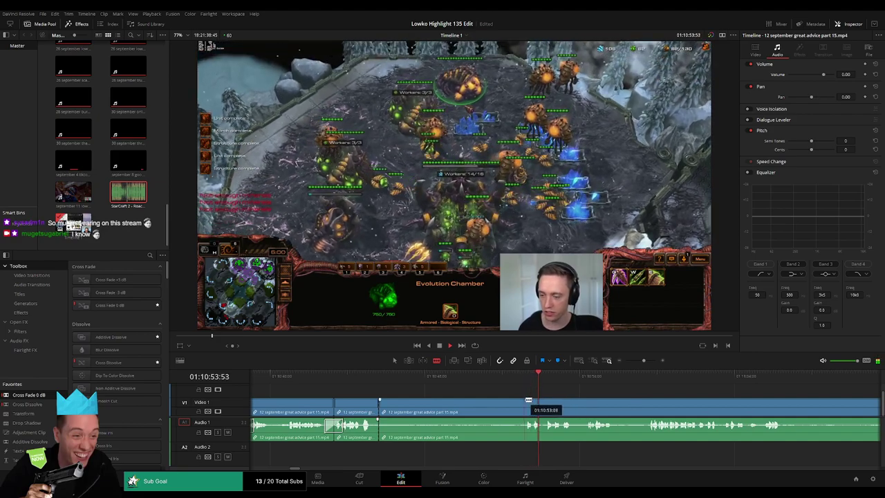
key(Delete)
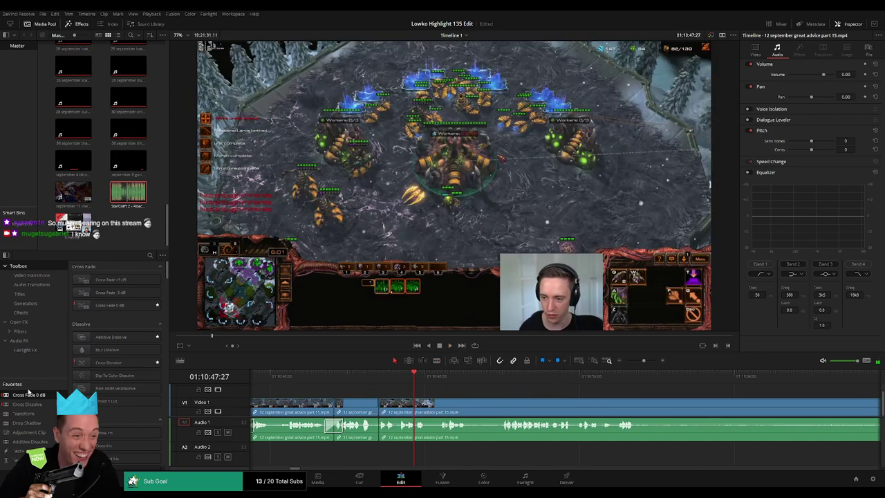
key(space)
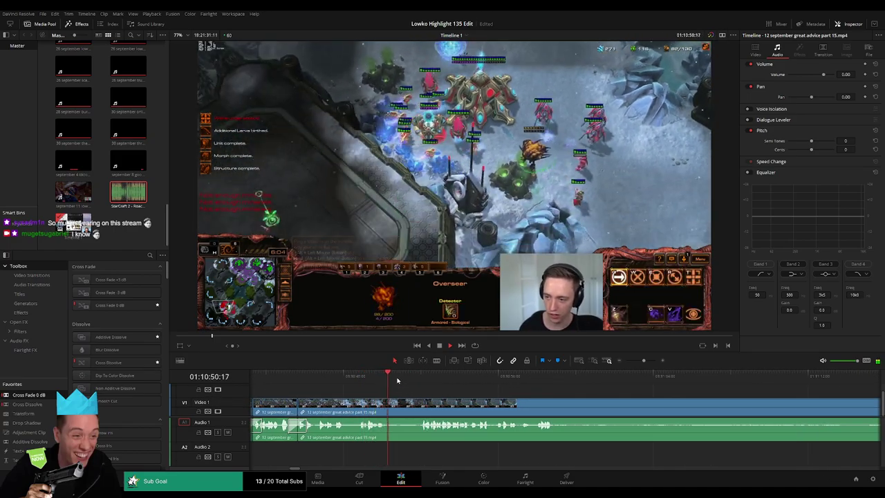
- Remove the brief silence from about 01:10:50 to 01:10:52 and place a Cross Fade 0 dB on that cut
click(387, 405)
click(416, 405)
key(a)
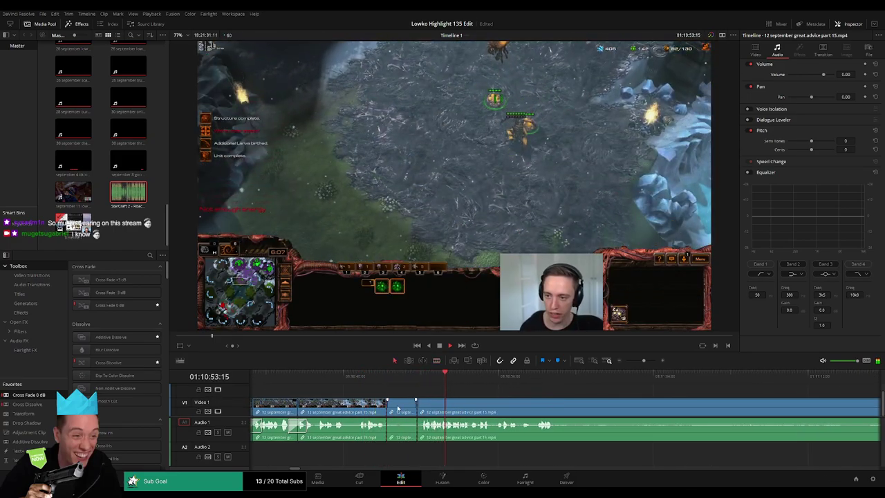
click(397, 407)
key(Delete)
click(387, 375)
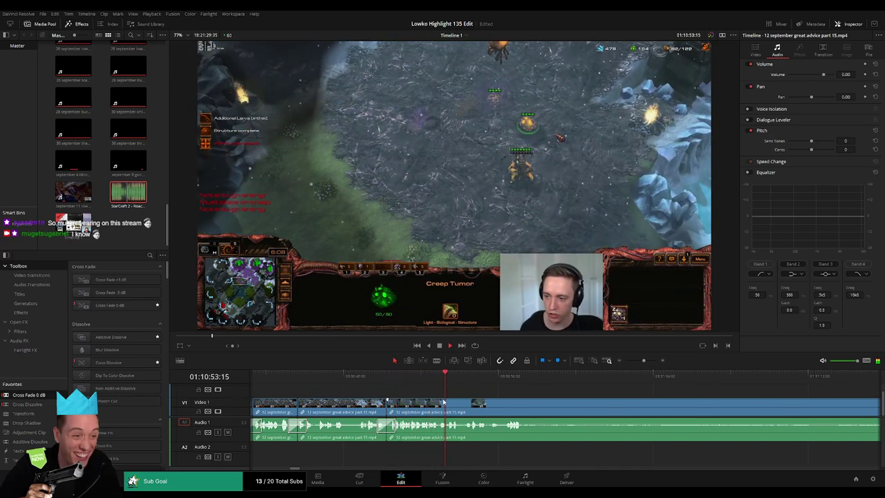
- Delete the long silence in part 15 from about 01:10:57 to 01:11:18, closing the gap with a Cross Fade 0 dB
scroll(477, 404, right, 2)
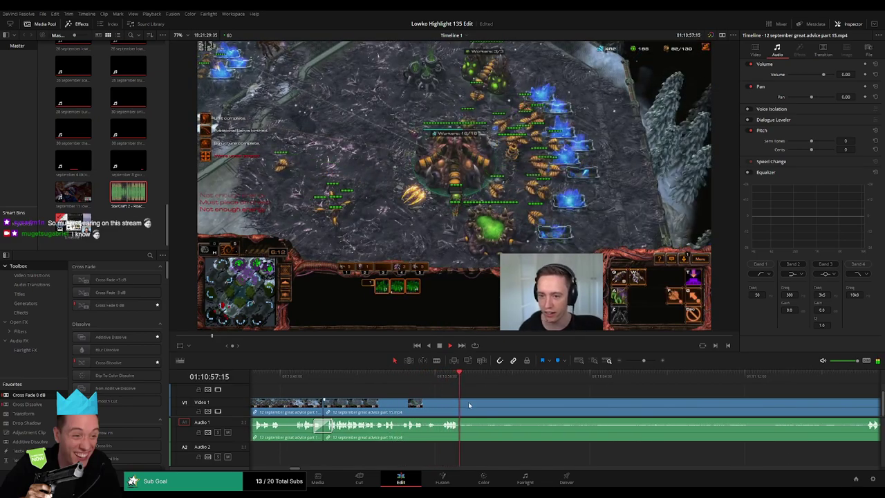
drag(643, 360, 639, 361)
scroll(643, 399, right, 4)
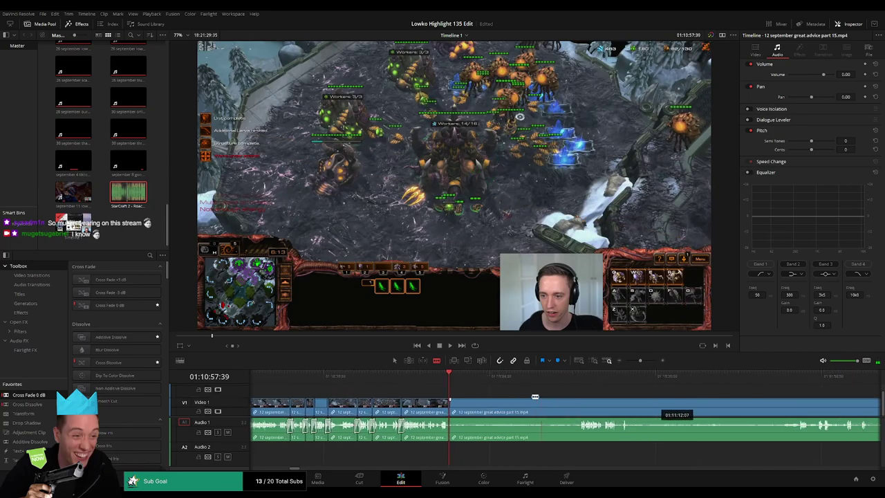
click(566, 382)
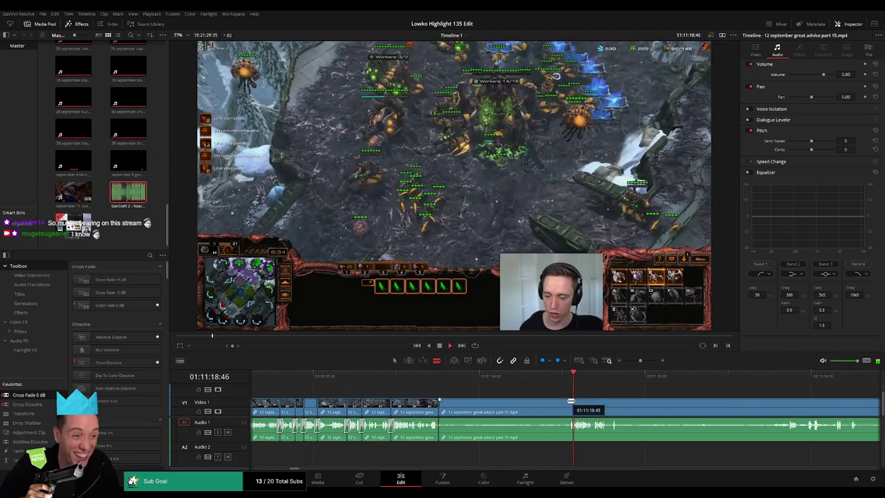
click(570, 404)
key(a)
click(534, 407)
key(Delete)
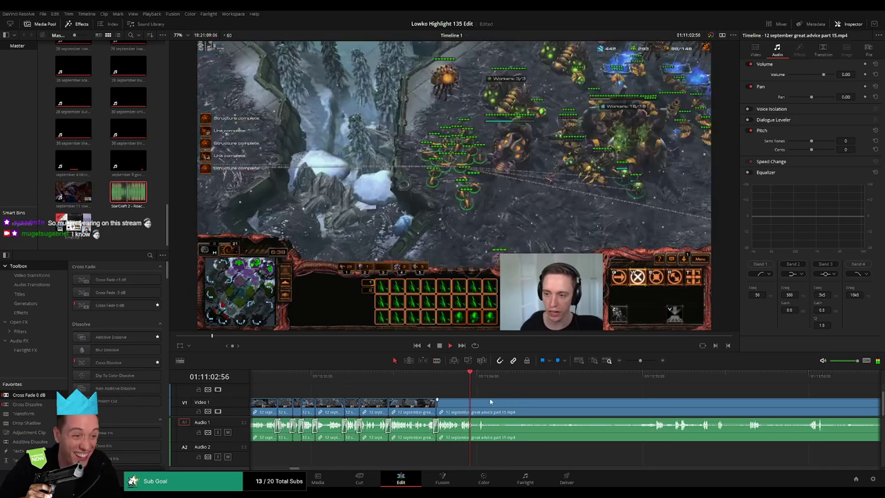
- Remove the quiet part 15 section from about 01:11:05 to 01:11:31 and add a Cross Fade 0 dB at the cut
scroll(451, 397, right, 2)
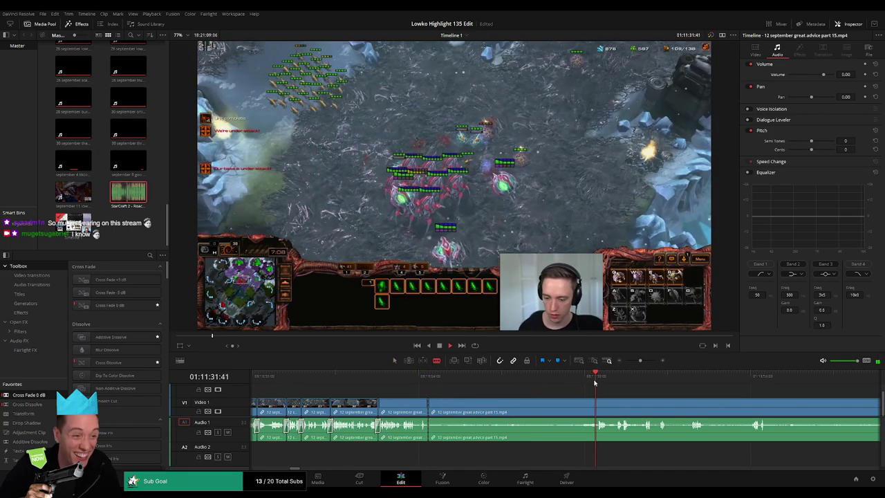
scroll(608, 408, right, 2)
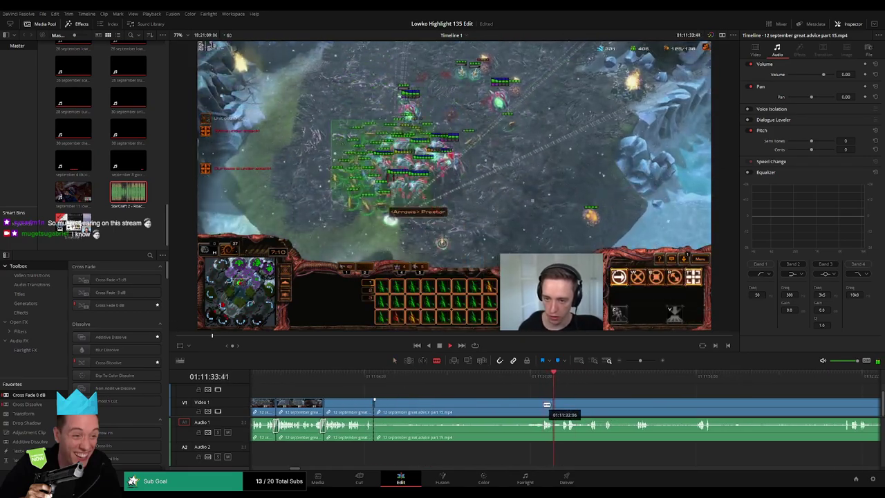
click(542, 407)
key(Delete)
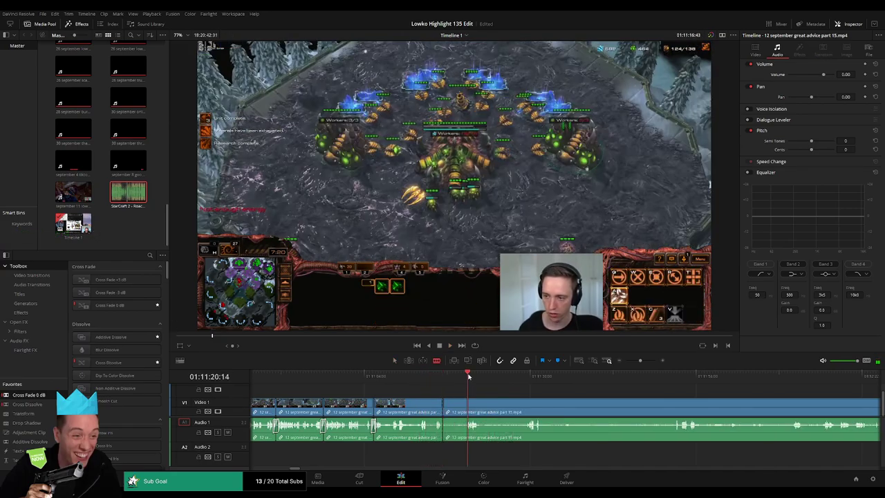
- Cut out the pause from about 01:11:16 to 01:11:20 and apply a Cross Fade 0 dB where the pieces meet
click(469, 374)
click(466, 402)
key(a)
click(462, 403)
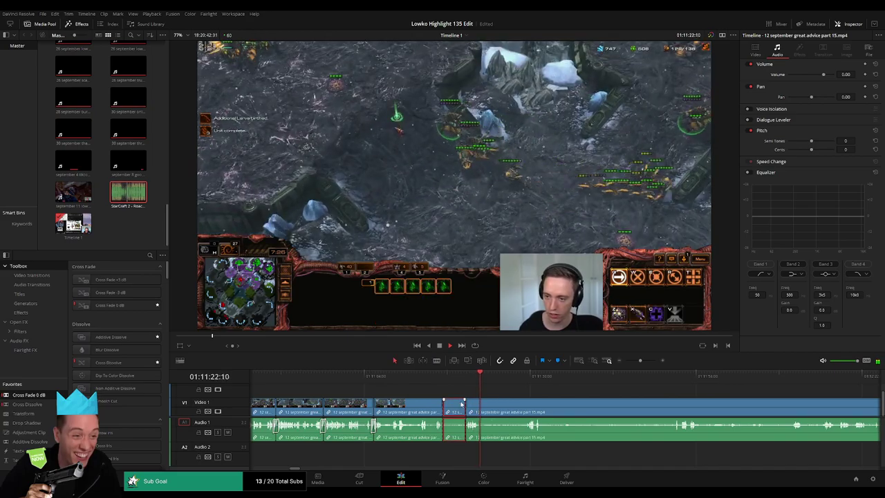
key(BackSpace)
click(460, 403)
key(BackSpace)
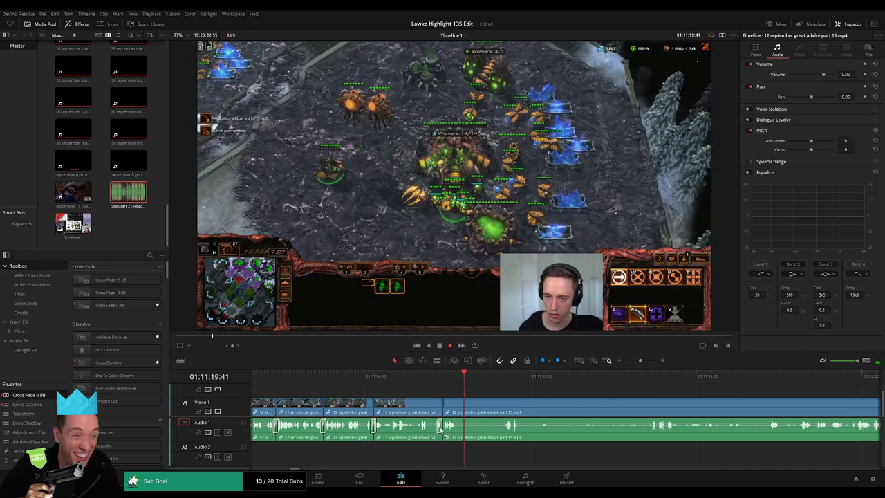
drag(440, 430, 442, 429)
- Delete the silence from about 01:11:18 to 01:11:25 in part 15 and add a Cross Fade 0 dB at the cut
key(b)
click(458, 403)
key(a)
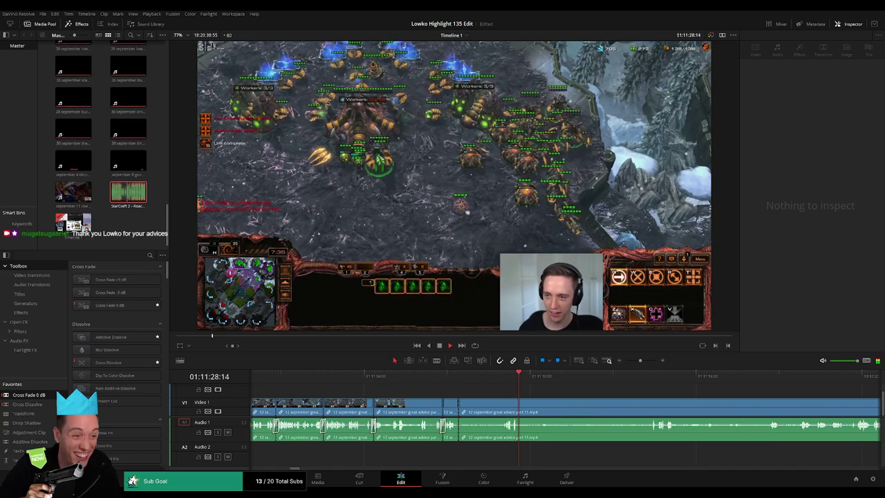
click(507, 376)
key(b)
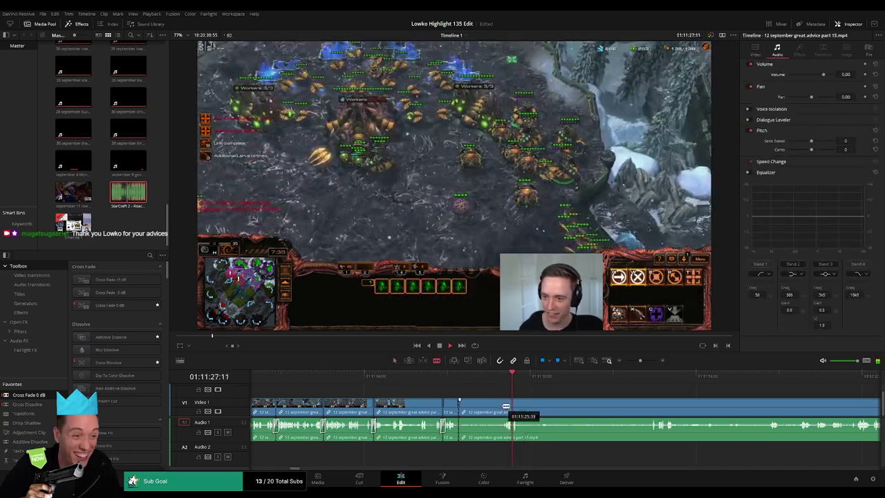
click(502, 406)
drag(492, 407, 488, 408)
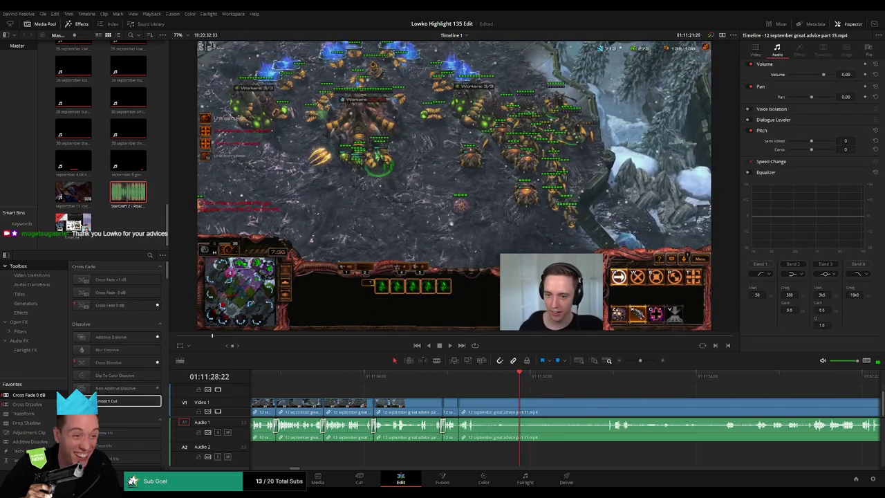
click(463, 375)
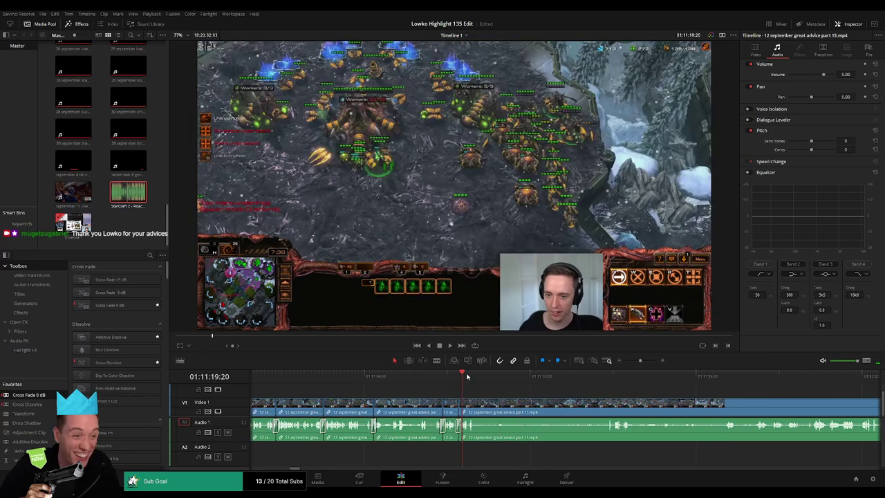
- Remove the silent part 15 section from about 01:11:21 to 01:11:42, undoing the excess edit that leaves a gap
key(space)
click(491, 377)
key(b)
click(476, 407)
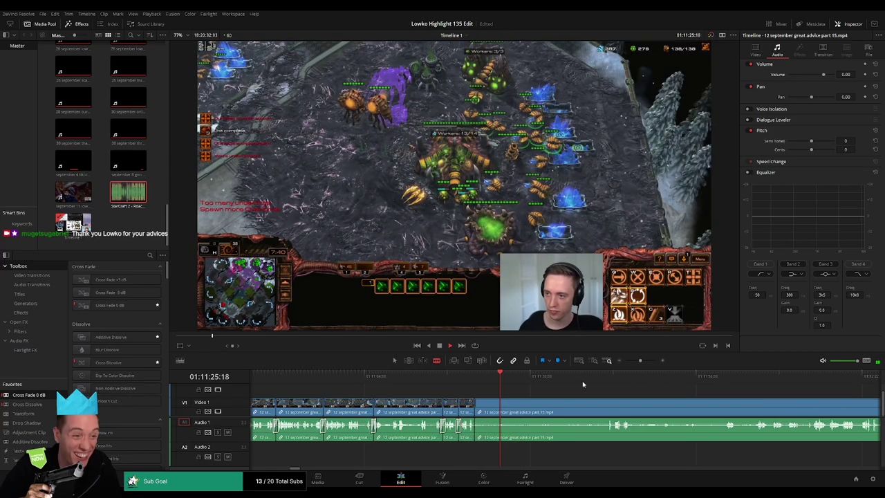
click(607, 380)
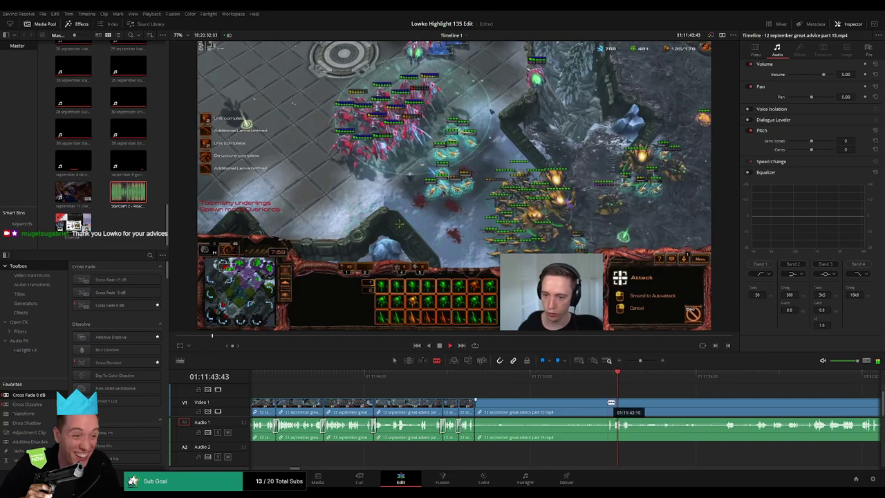
click(609, 402)
key(a)
click(594, 405)
key(Delete)
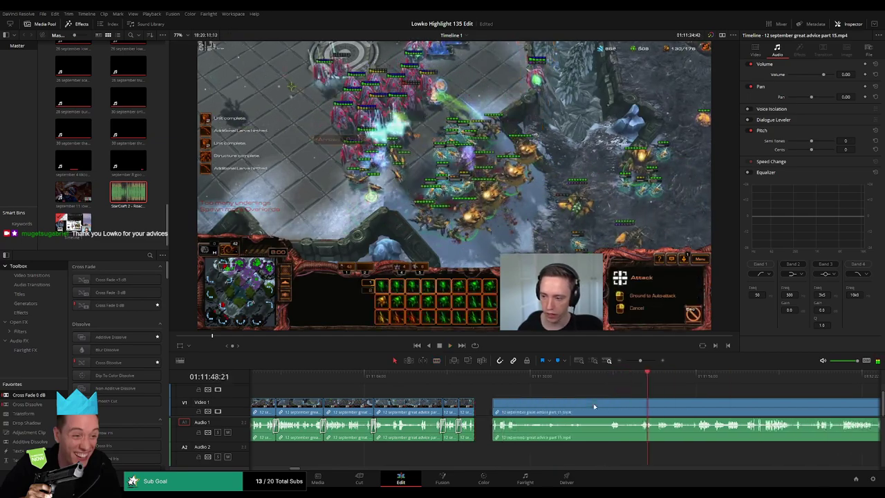
key(ctrl+z)
- Add a Cross Fade 0 dB at the cut near 01:11:21 and split part 15 at about 01:11:25
click(483, 375)
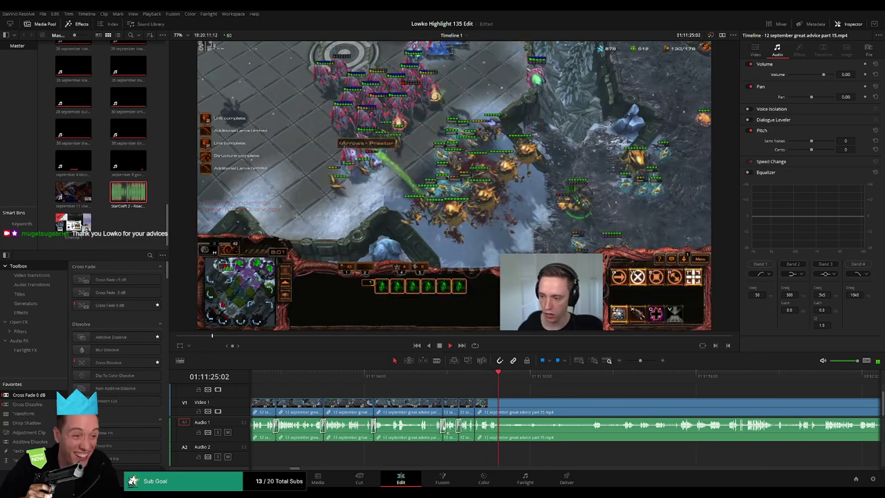
key(b)
click(502, 405)
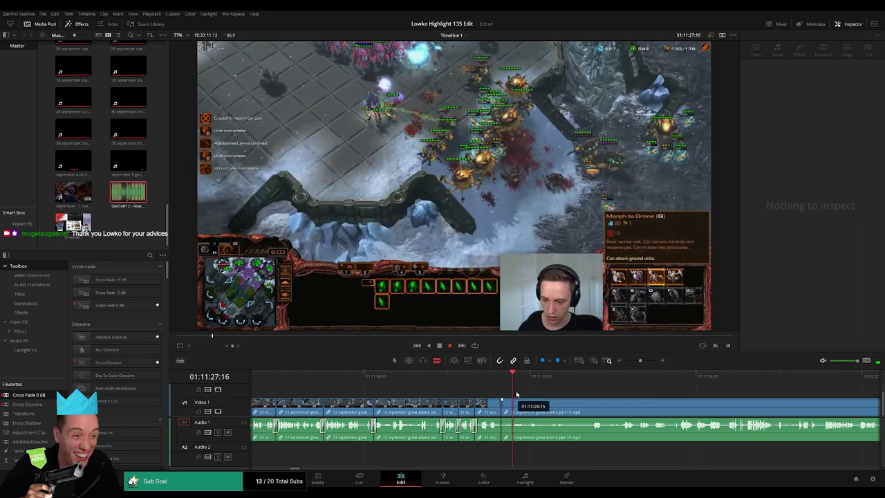
- Review the gameplay section of part 15 from about 01:11:27 to 01:13:39 for anything worth keeping
drag(531, 379, 421, 394)
key(space)
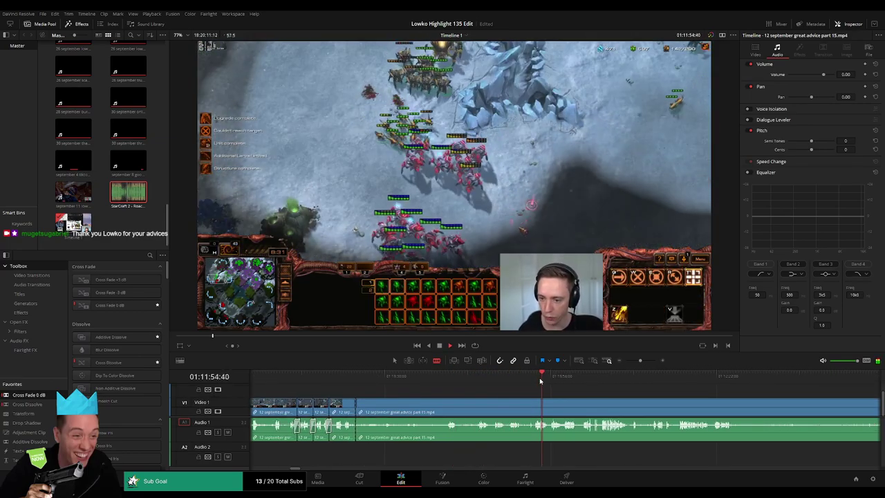
click(584, 382)
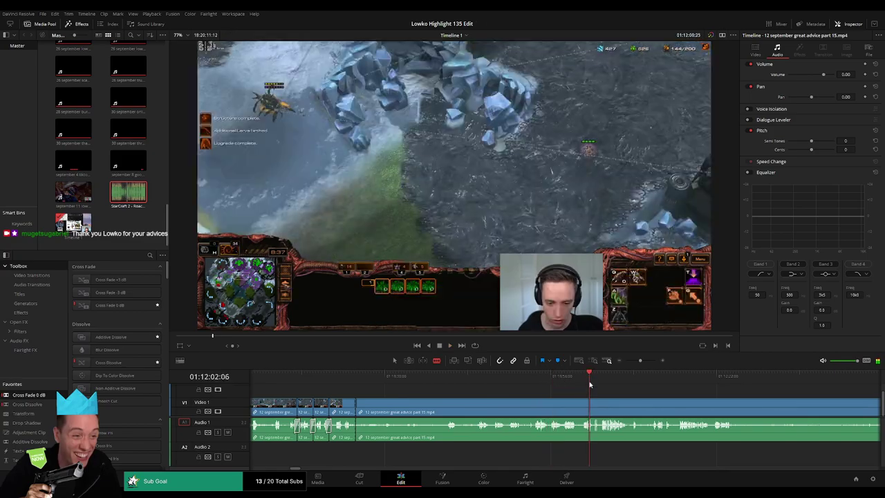
key(space)
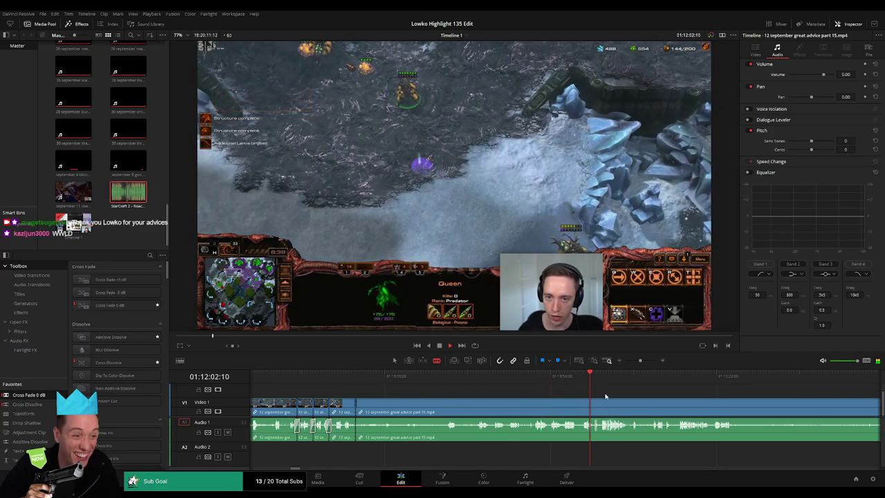
drag(632, 403, 530, 397)
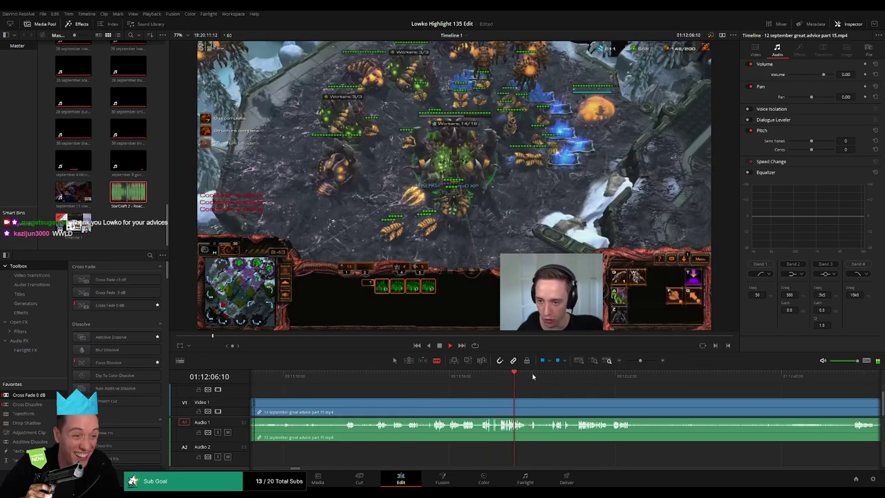
click(532, 376)
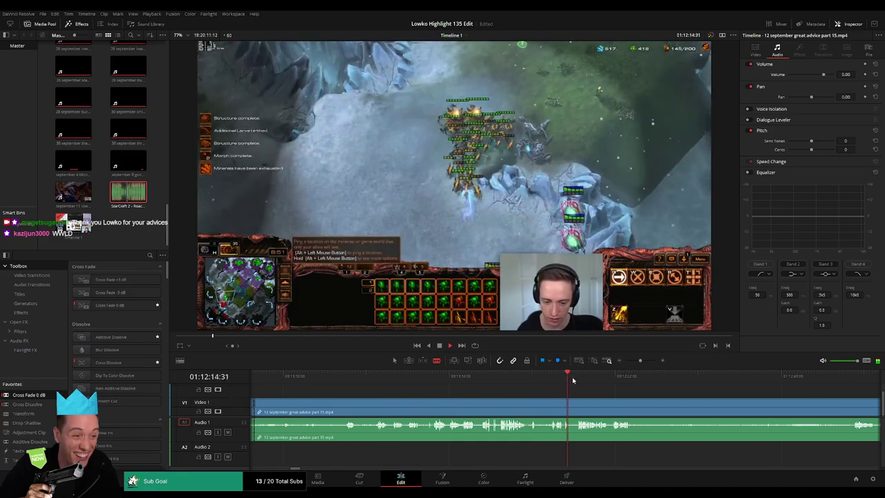
click(581, 377)
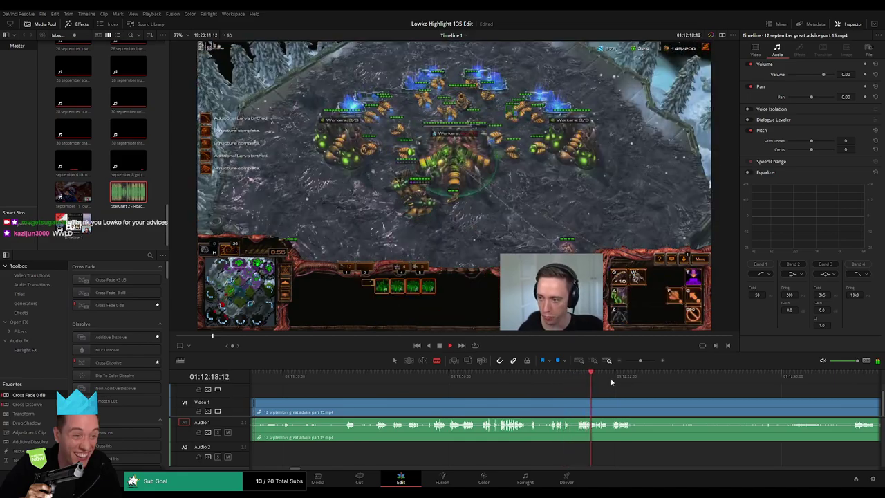
click(615, 380)
click(725, 379)
click(811, 379)
click(853, 379)
drag(829, 405, 528, 404)
drag(640, 361, 635, 362)
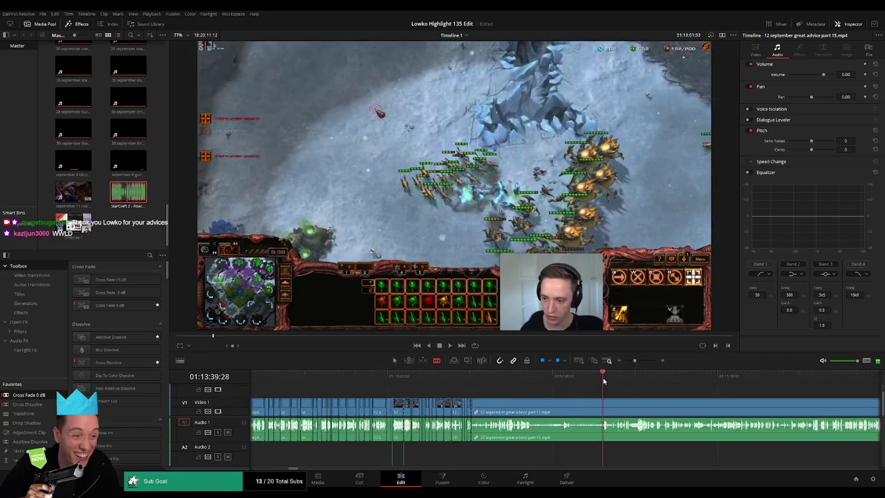
- Skim part 15 between about 01:13:54 and 01:17:50 to locate where the next talking segment worth keeping begins
drag(658, 401, 477, 400)
click(437, 378)
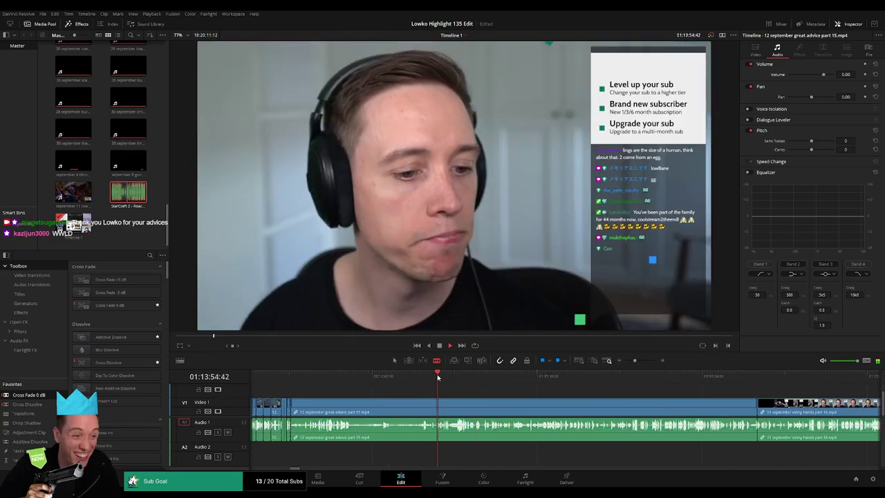
drag(437, 377, 629, 376)
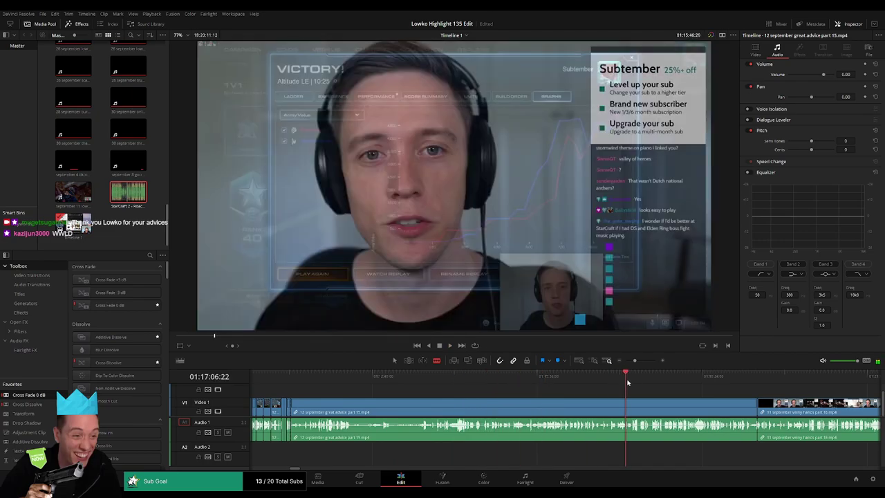
key(space)
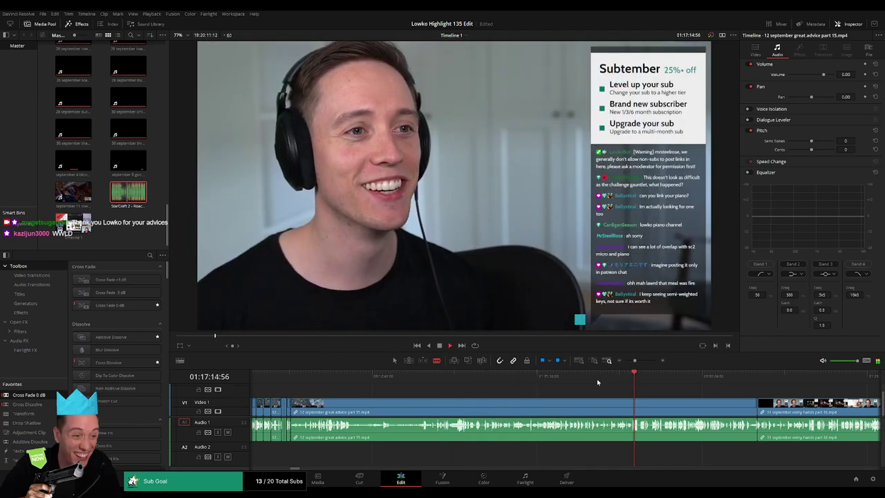
click(580, 377)
click(545, 377)
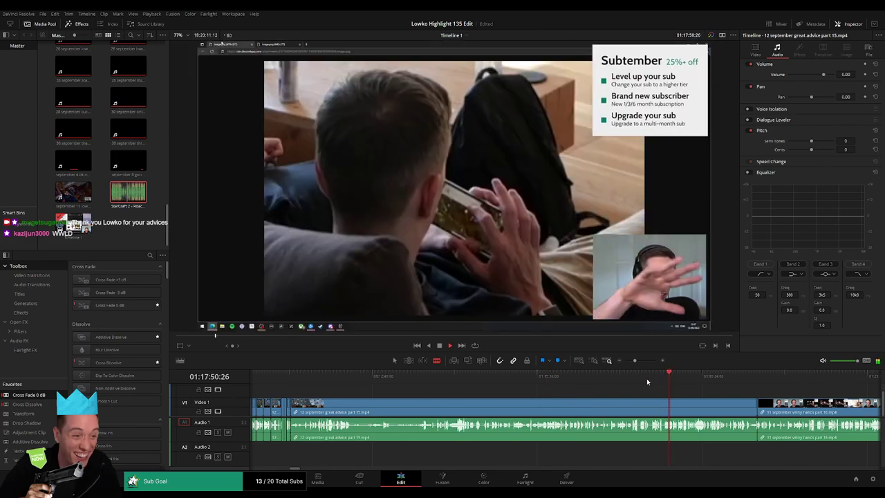
click(630, 378)
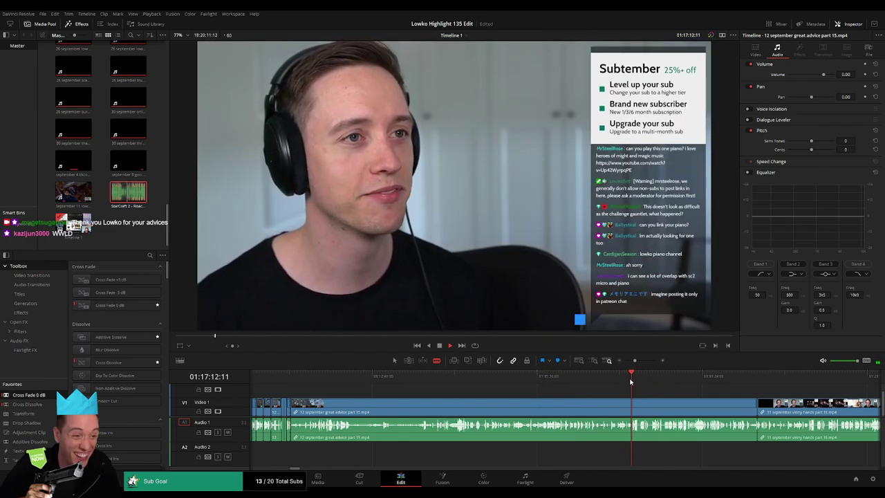
click(568, 378)
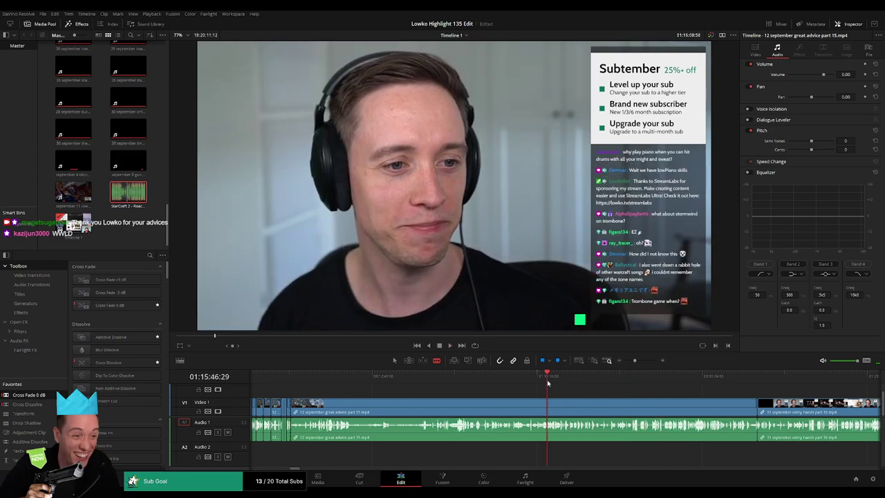
click(520, 380)
click(480, 384)
click(512, 384)
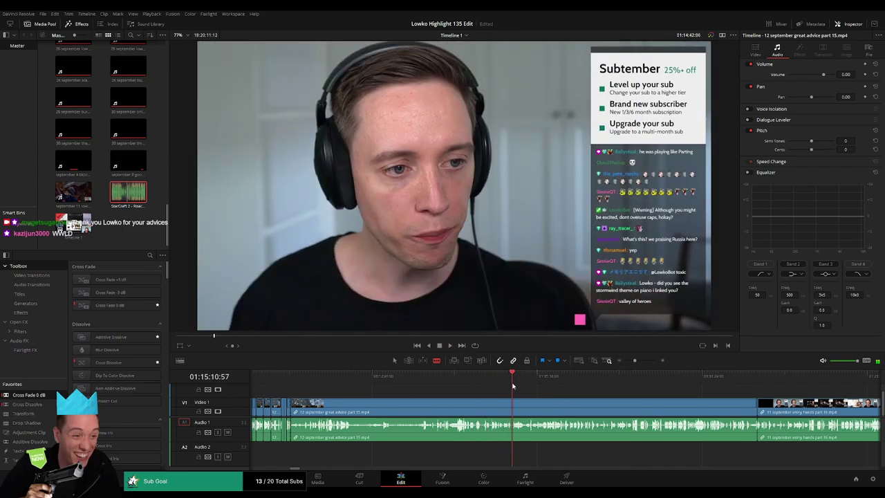
- Split part 15 at about 01:17:12 and ripple-delete the preceding section from about 01:11:25
drag(512, 385, 643, 361)
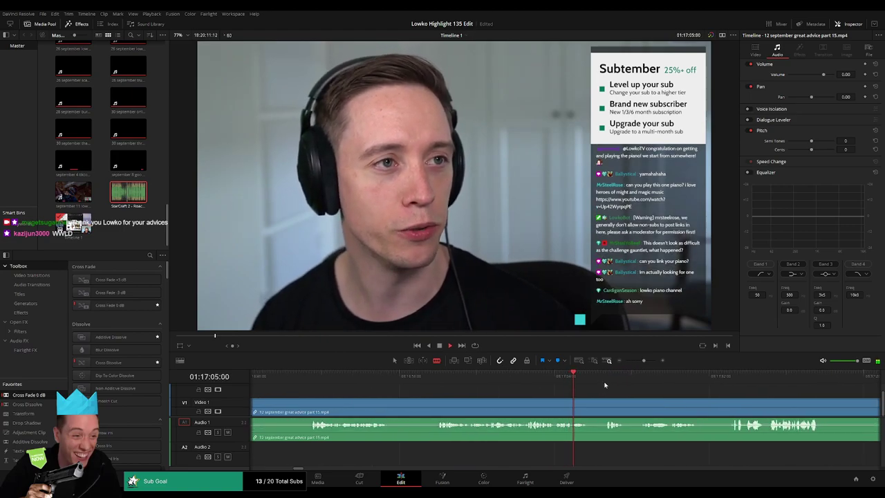
drag(657, 396, 498, 391)
click(488, 384)
click(571, 383)
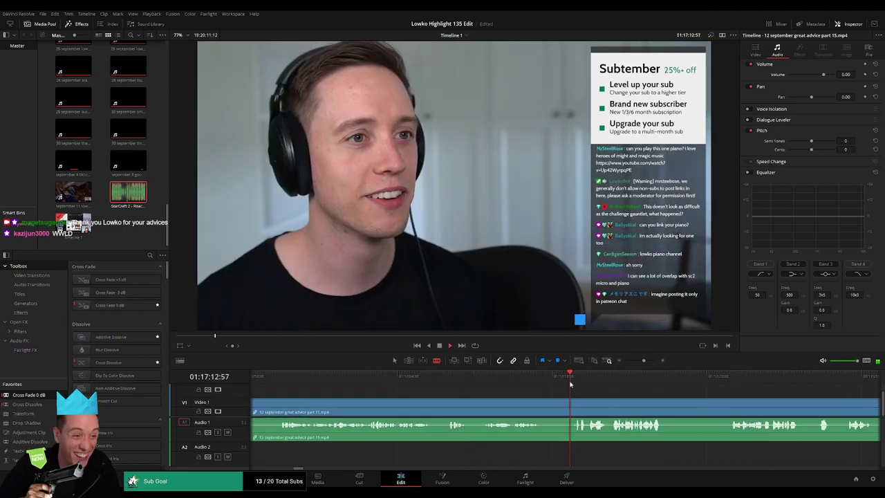
click(565, 402)
key(a)
click(534, 406)
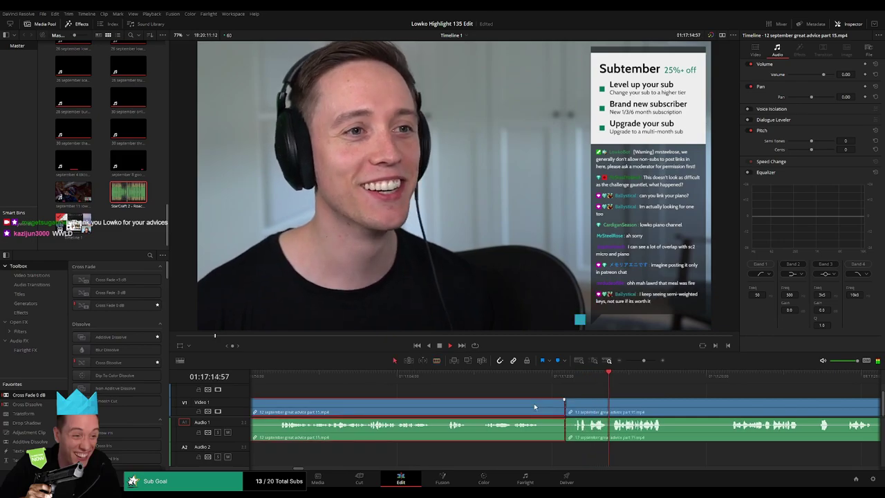
key(Delete)
- Cut out the pause in part 15 between about 01:11:41 and 01:11:46, closing the gap
drag(644, 361, 633, 363)
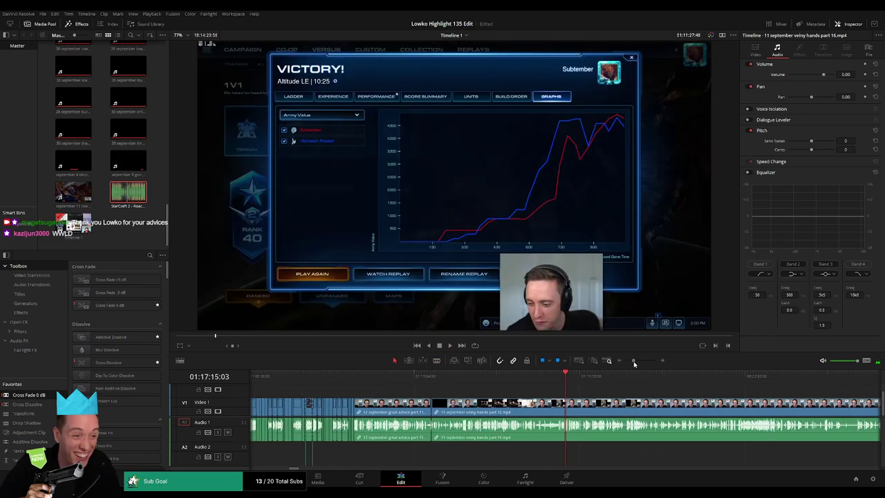
click(432, 379)
key(space)
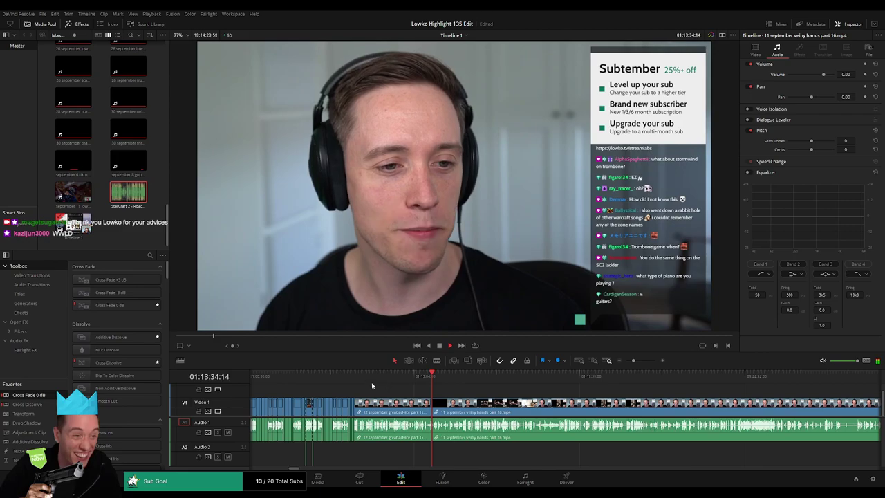
click(356, 379)
drag(632, 360, 641, 360)
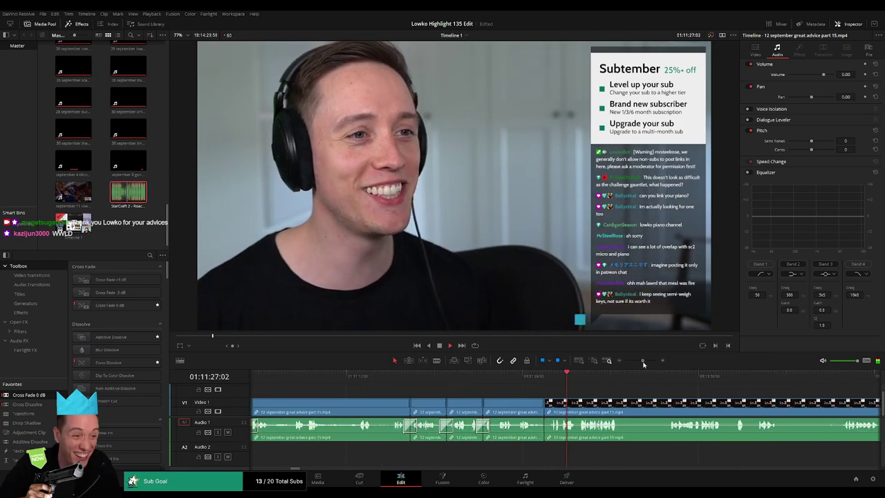
drag(659, 407, 504, 412)
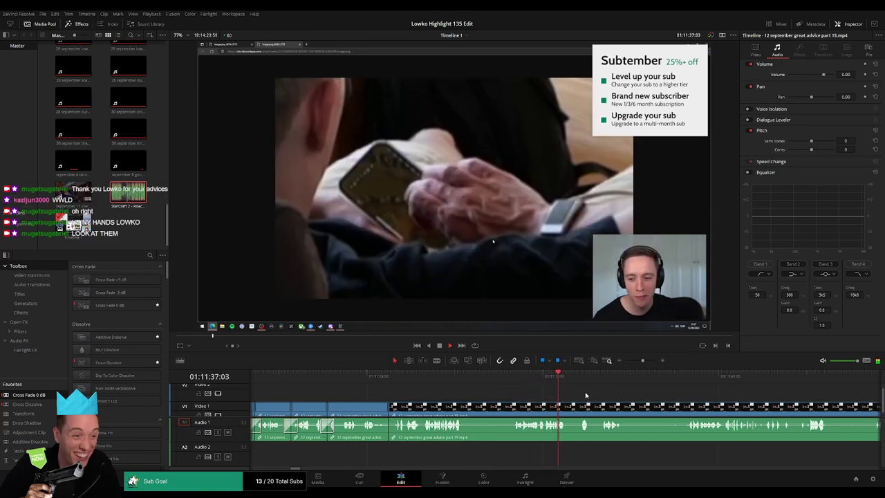
drag(588, 394, 447, 389)
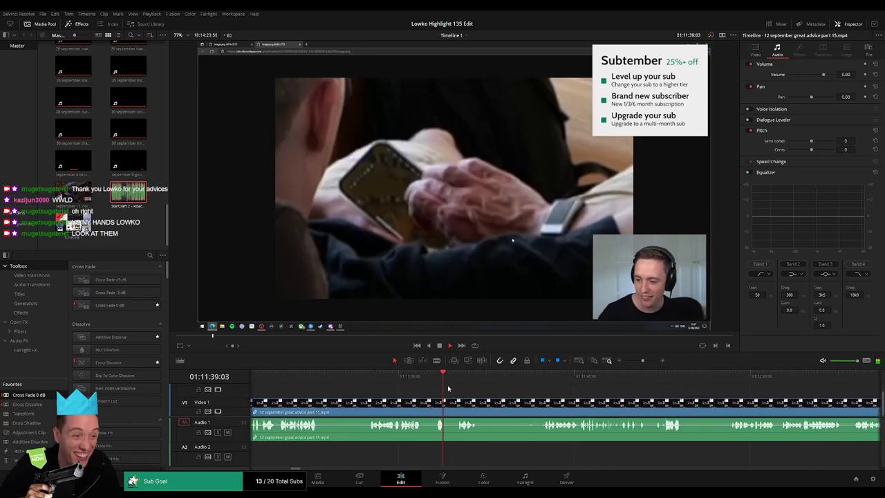
drag(477, 396, 458, 390)
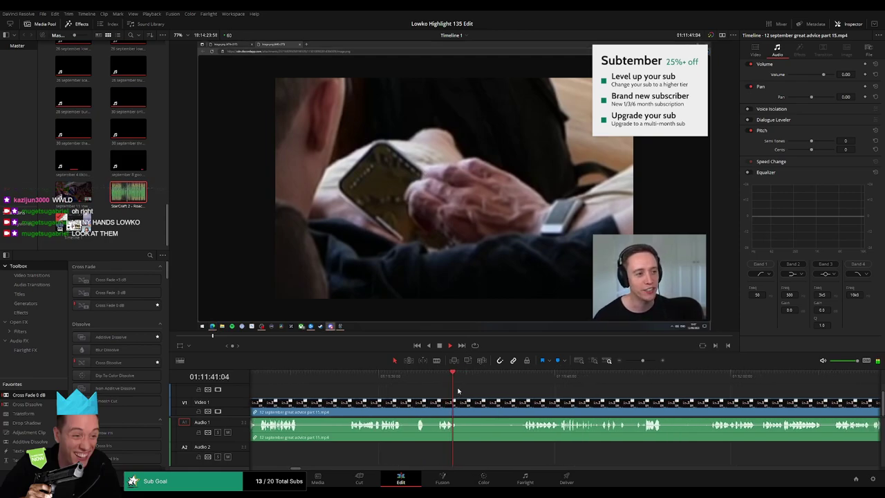
key(b)
click(461, 409)
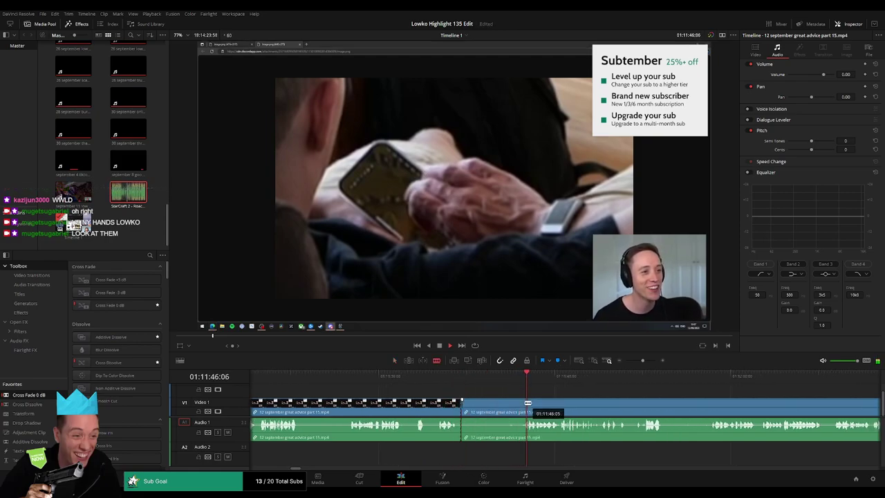
key(Delete)
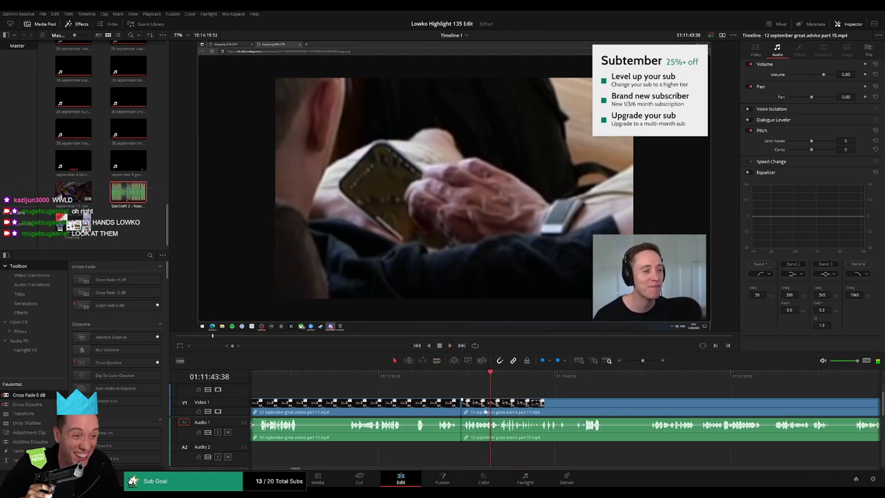
- Isolate and mute the short word at about 01:11:42, and cover it with a quiet StarCraft 2 Roach Quotes.mp3 clip on Audio 2
click(645, 360)
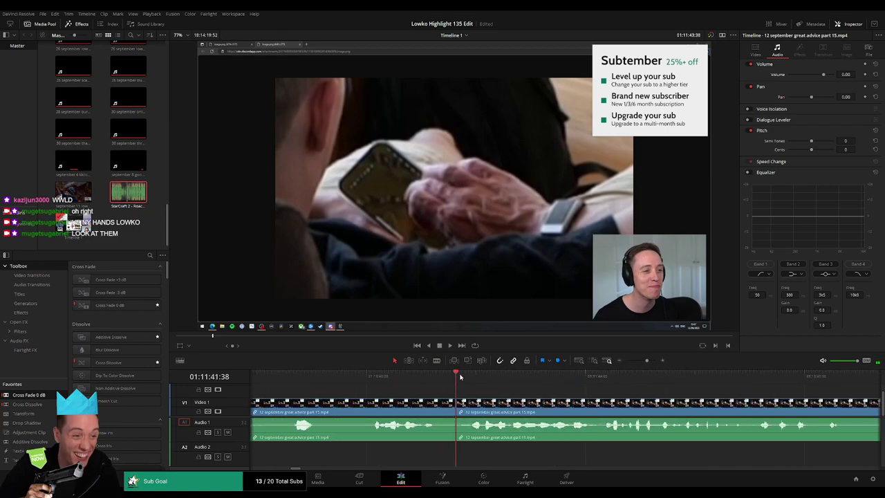
key(b)
click(499, 405)
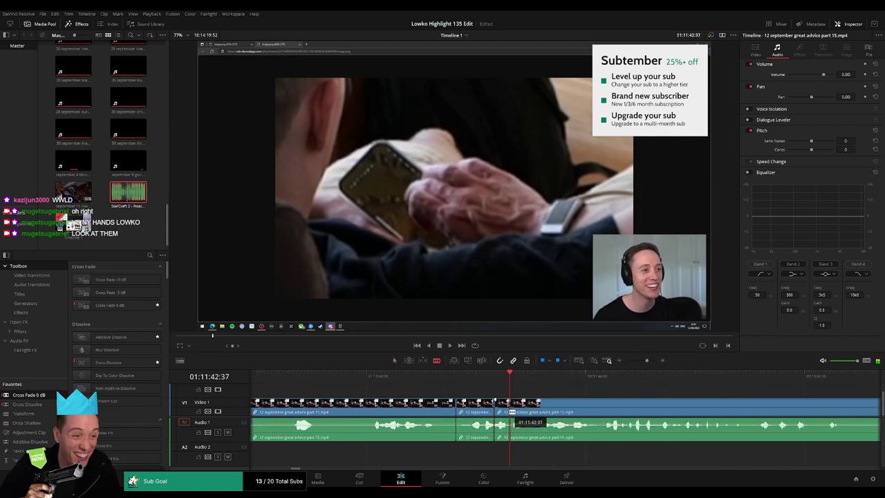
click(511, 408)
key(a)
drag(123, 205, 503, 453)
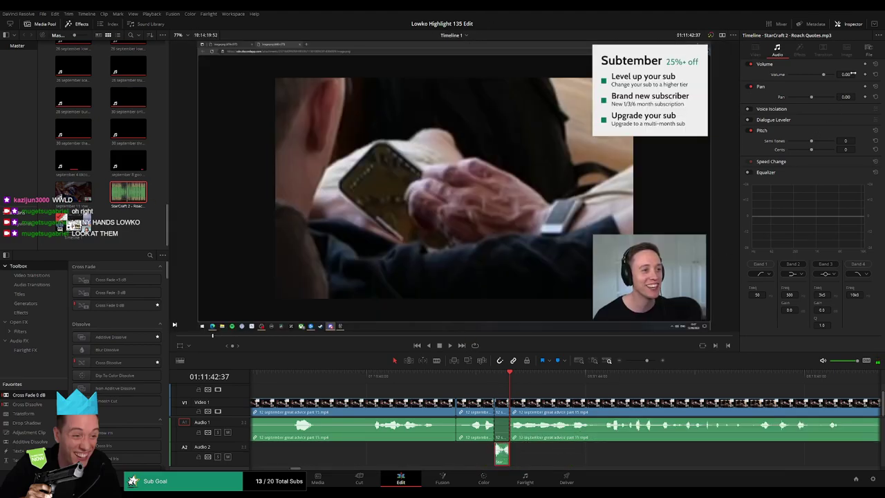
click(473, 376)
key(space)
- Split out the short piece of part 15 ending at 01:11:45:33 and lower its audio volume until it is muted
drag(639, 361, 646, 360)
click(674, 394)
scroll(679, 396, right, 3)
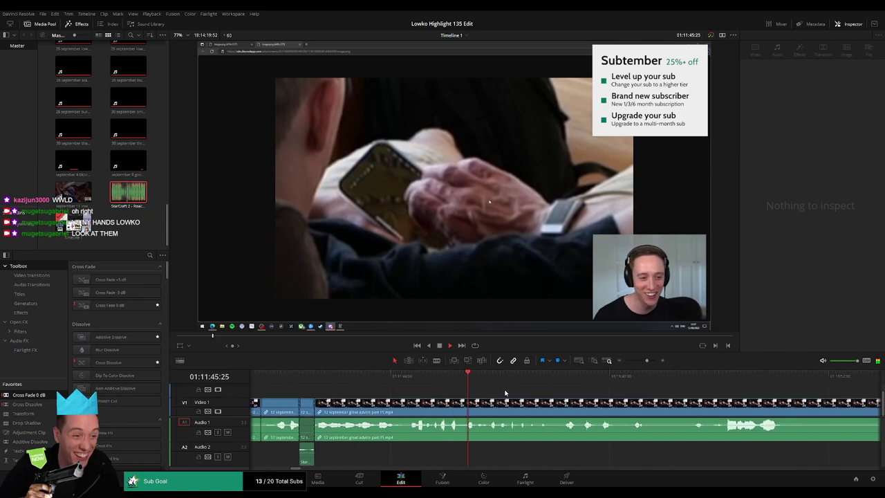
click(436, 380)
key(space)
key(b)
click(462, 409)
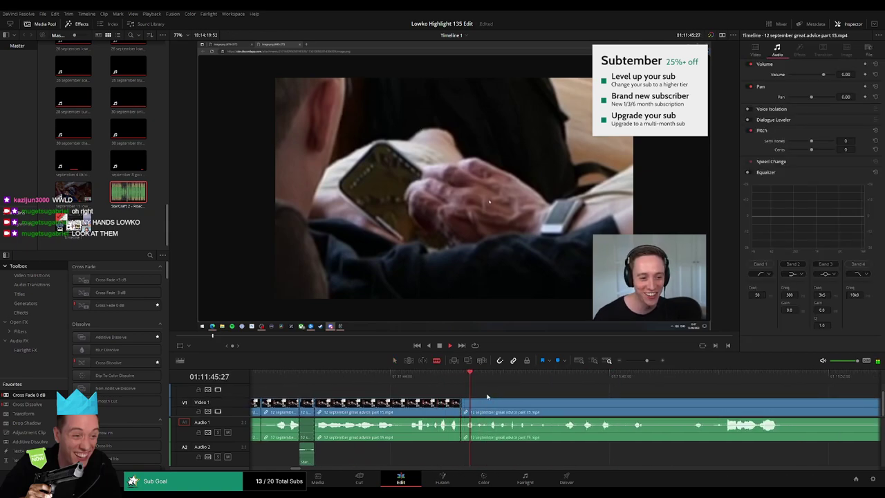
click(473, 376)
click(471, 424)
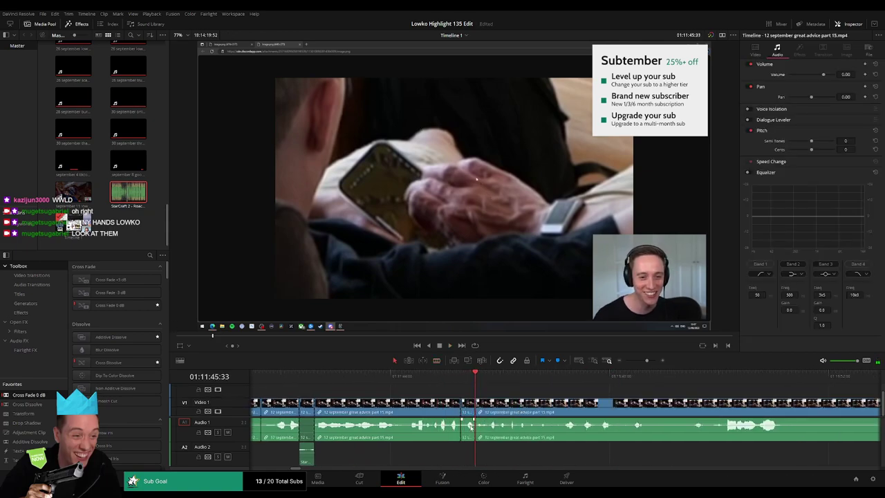
drag(467, 434, 467, 441)
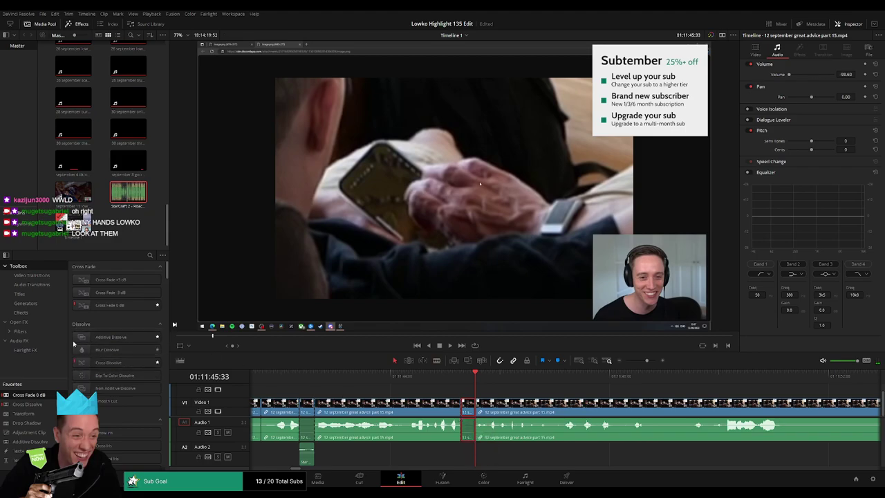
- Place StarCraft 2 Roach Quotes.mp3 on Audio 2 under the muted piece at about 01:11:45, lower its volume and play it back
drag(131, 195, 475, 455)
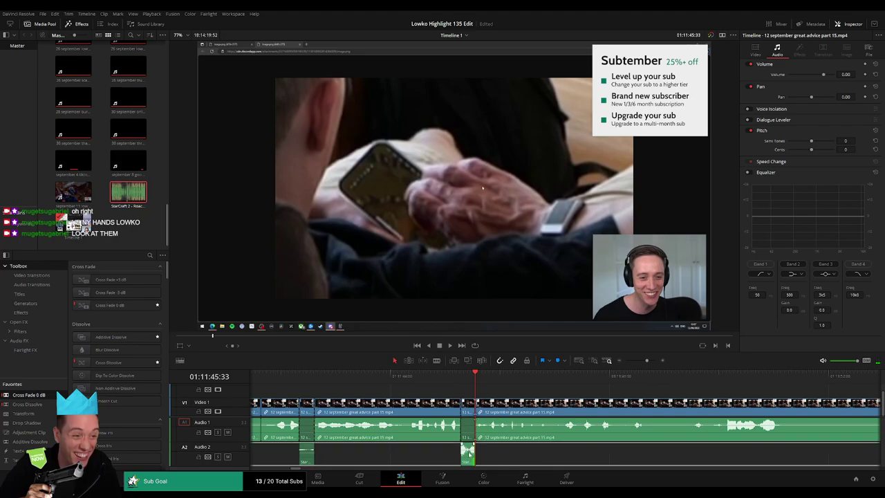
click(468, 453)
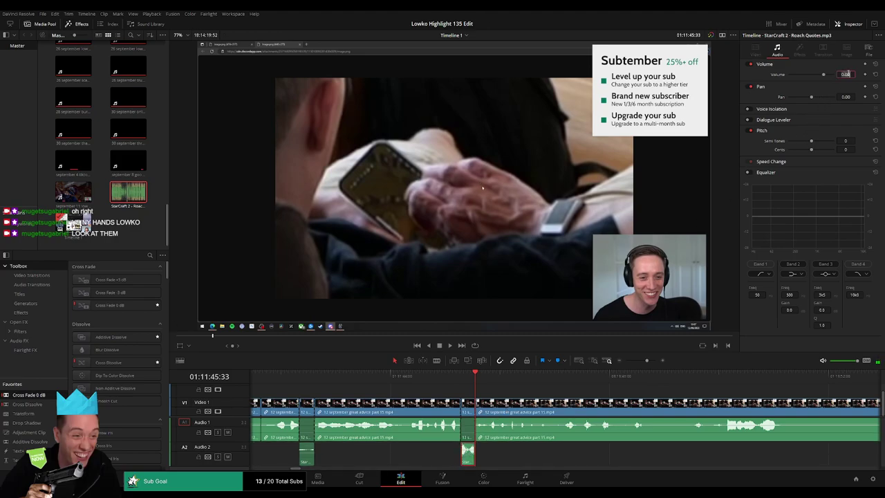
key(space)
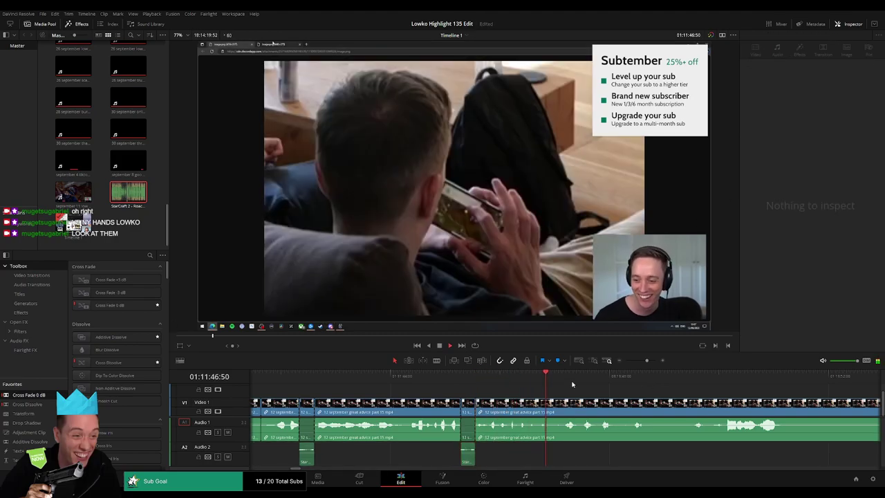
- Cut out the section of part 15 between about 01:11:51 and 01:11:54, closing the gap
key(space)
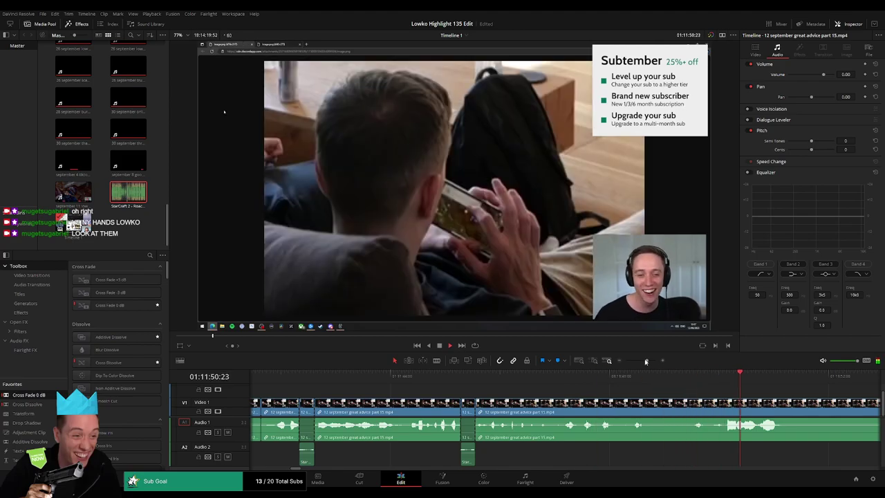
drag(646, 361, 643, 361)
key(b)
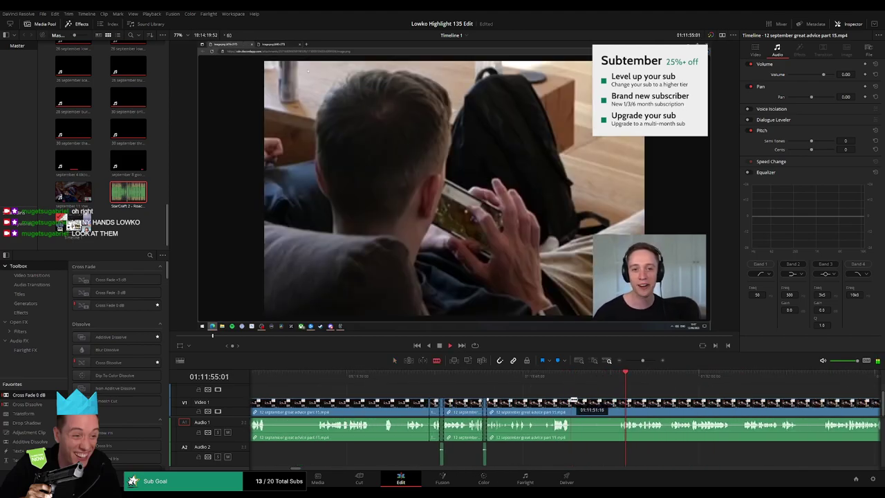
click(570, 402)
click(618, 400)
key(a)
click(598, 400)
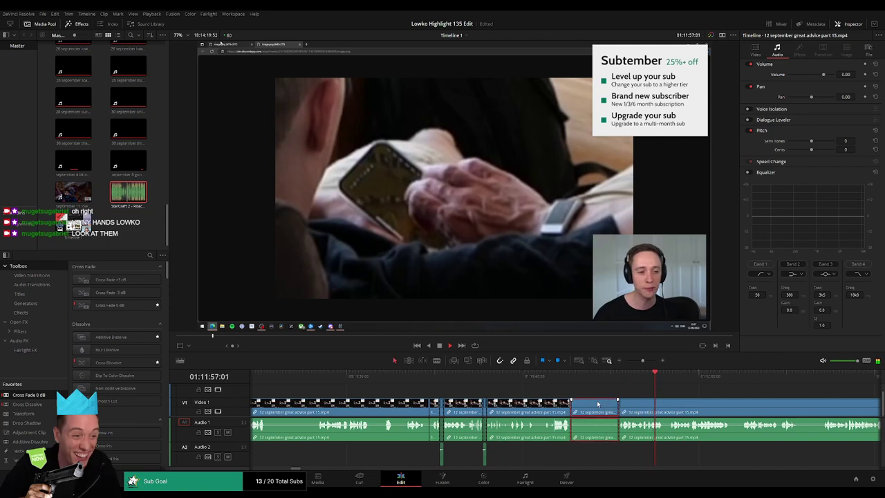
key(Delete)
- Cut out the short pause in part 15 between about 01:12:03 and 01:12:05, closing the gap
drag(671, 399, 469, 400)
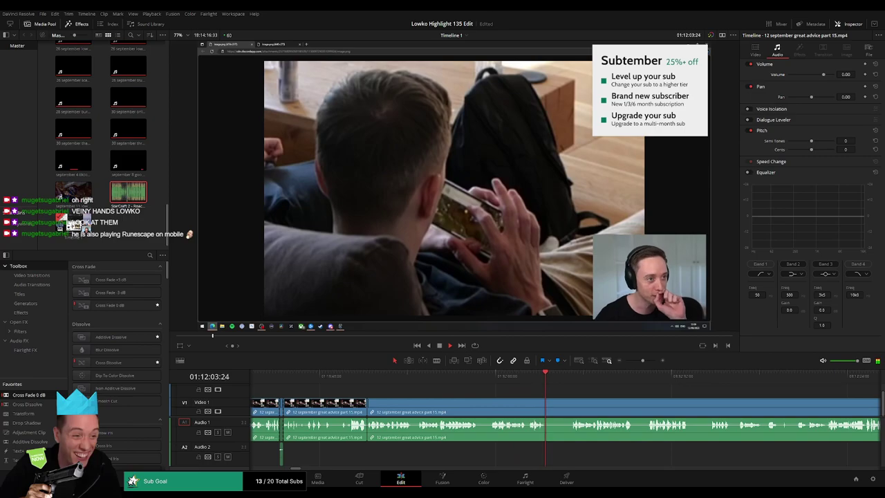
drag(602, 392, 447, 394)
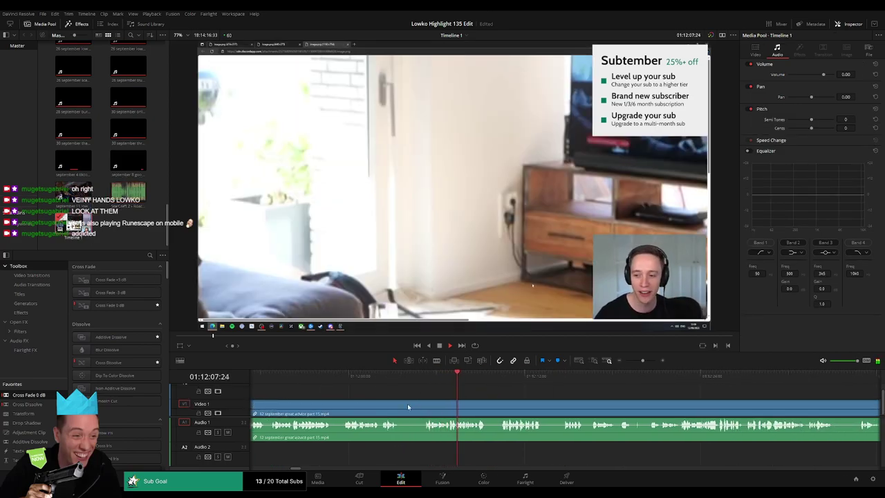
click(400, 406)
click(421, 405)
key(a)
click(415, 409)
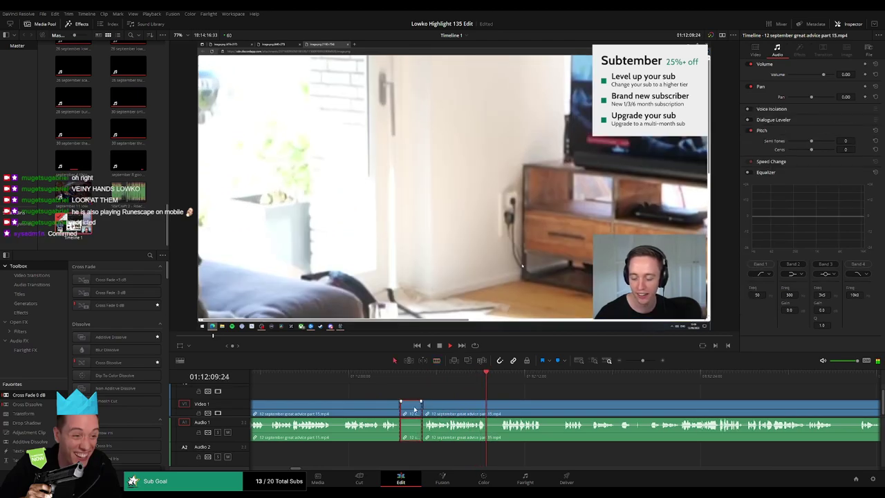
key(Delete)
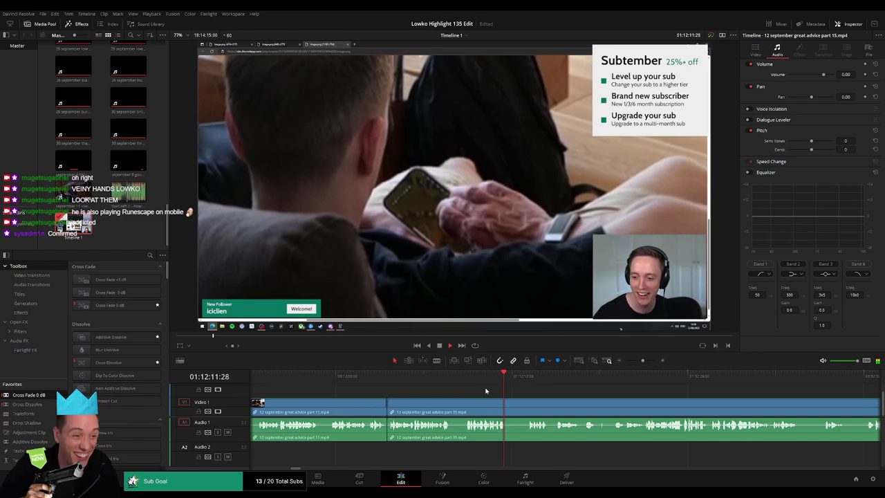
- Cut out the section of part 15 between about 01:12:16 and 01:12:19, closing the gap
click(524, 379)
drag(566, 392, 459, 394)
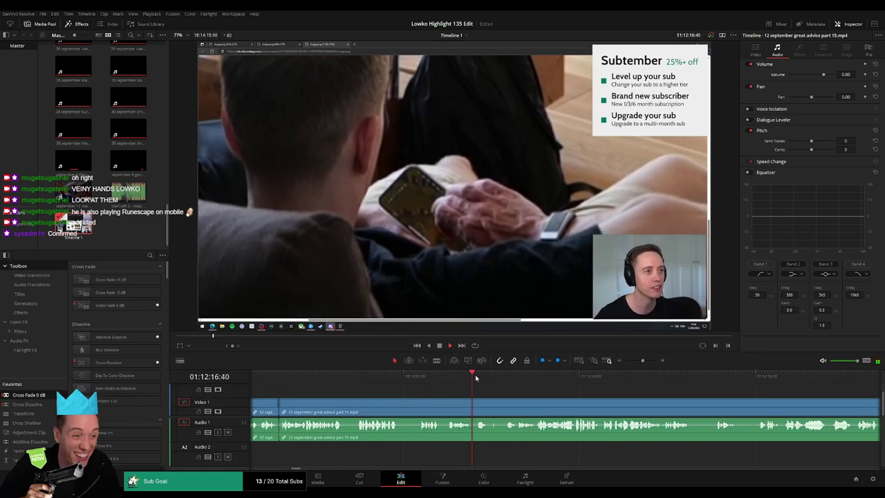
key(b)
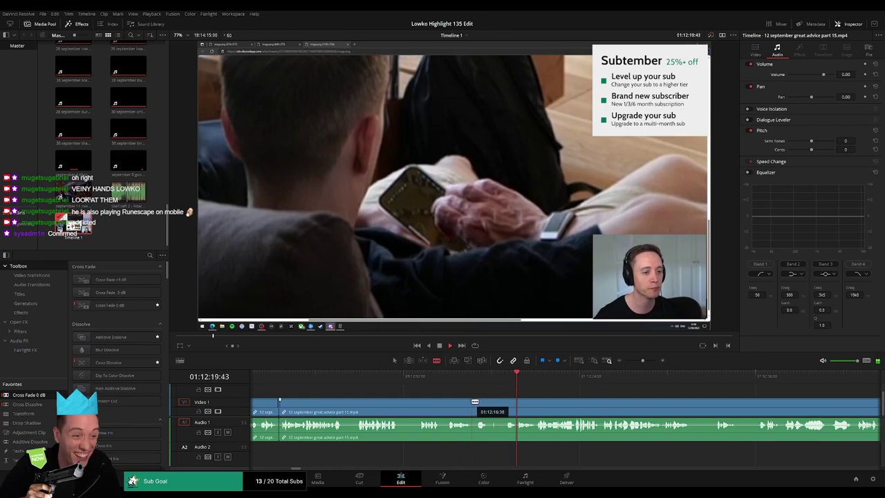
click(472, 404)
click(506, 405)
key(a)
click(484, 408)
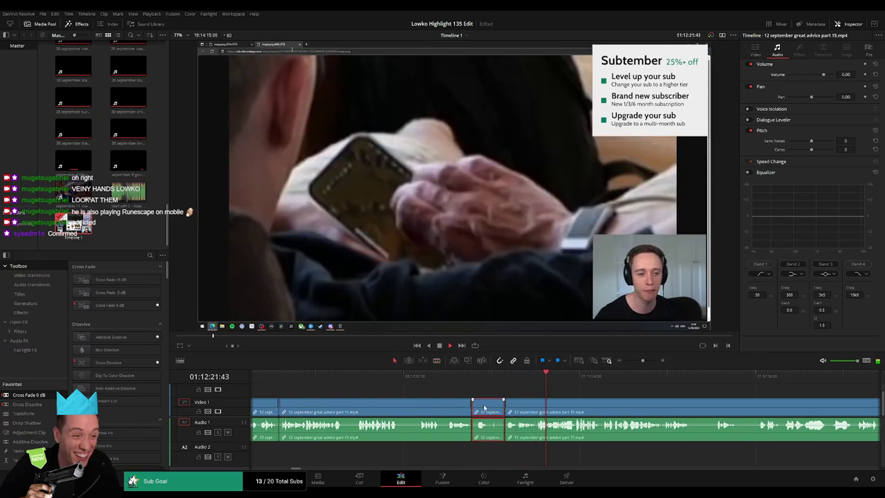
key(Delete)
- Cut out the silence in part 15 between about 01:12:29 and 01:12:31, closing the gap
scroll(469, 398, right, 3)
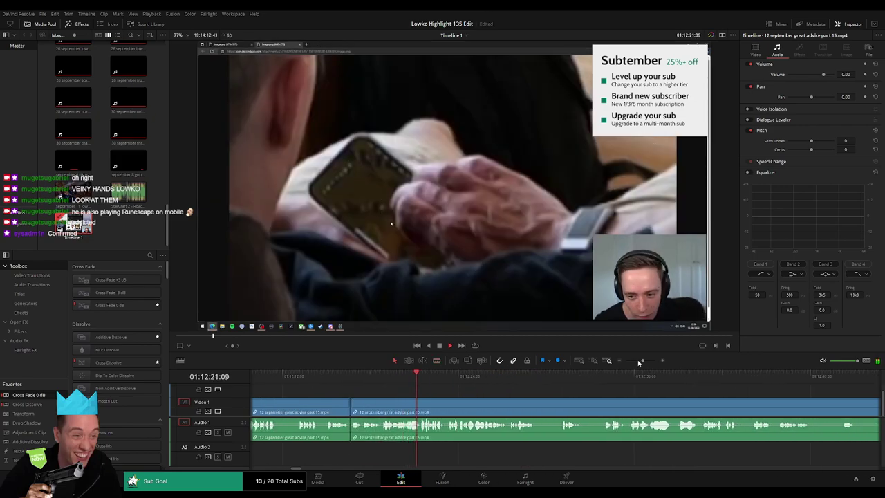
drag(638, 362, 644, 363)
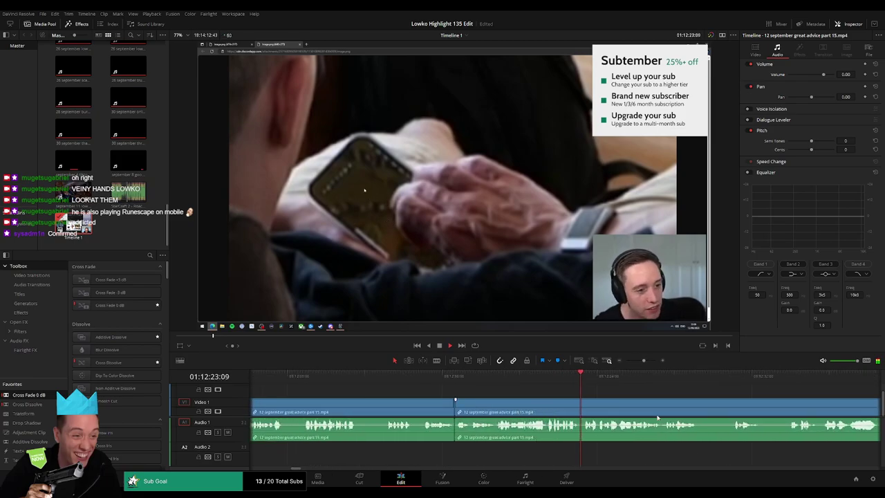
drag(657, 417, 537, 411)
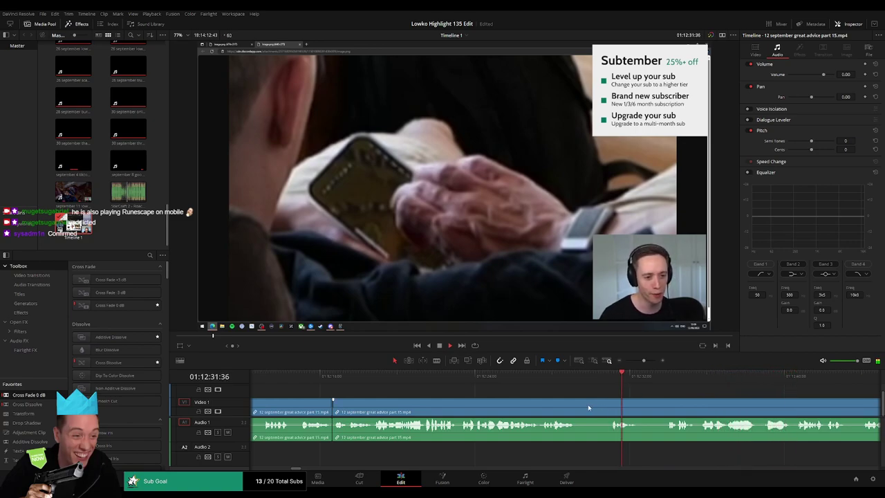
key(b)
click(577, 404)
click(610, 405)
key(a)
click(599, 407)
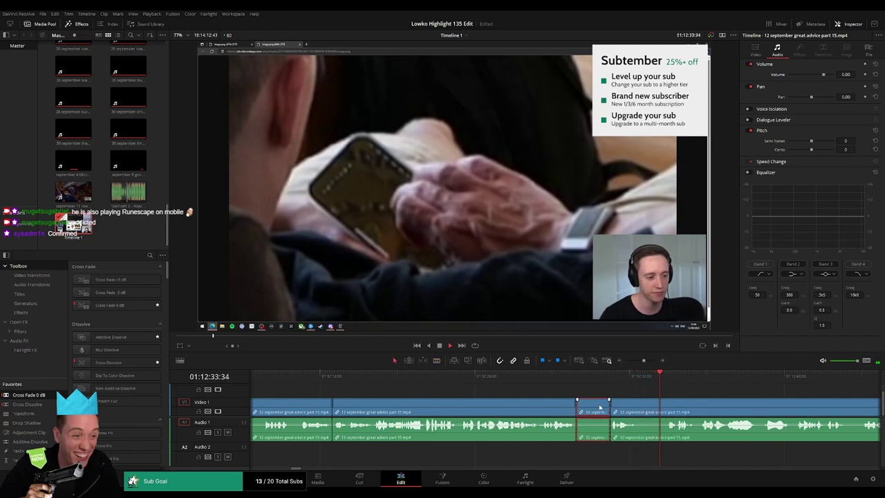
key(Delete)
- Cut out the short pause in part 15 between about 01:12:31 and 01:12:32, closing the gap
key(b)
click(606, 405)
click(630, 405)
key(a)
click(614, 408)
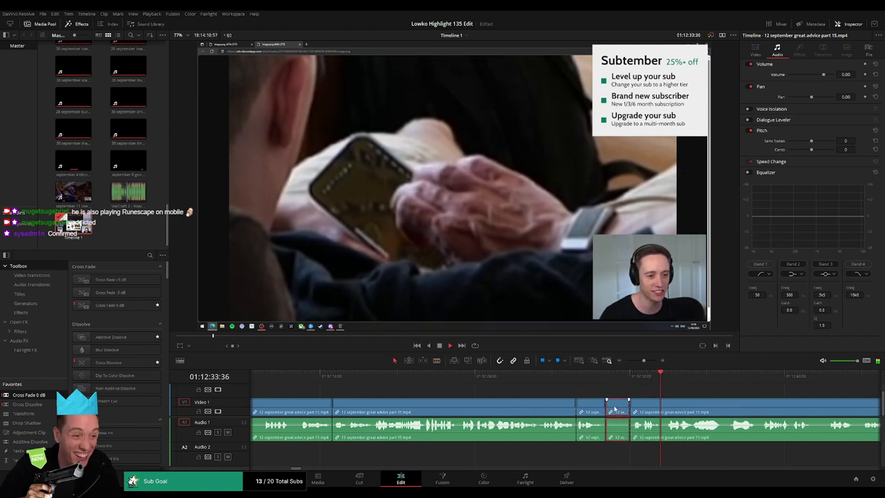
key(Delete)
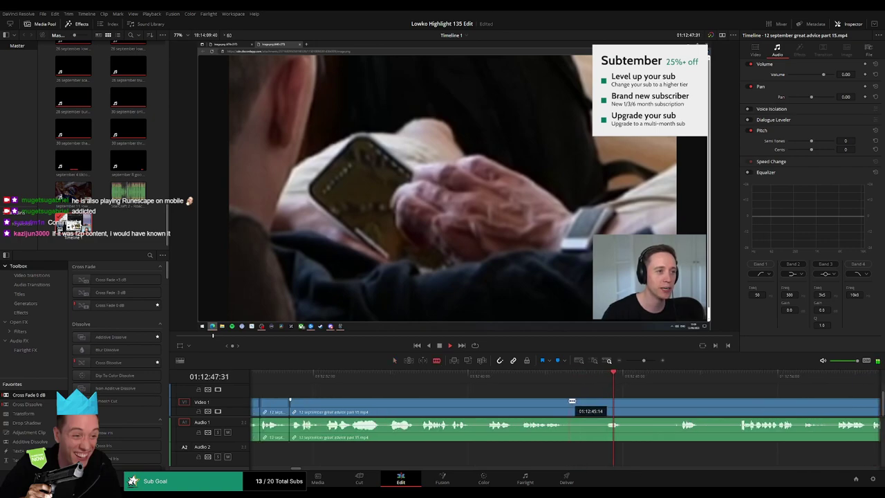
- Cut out the mostly silent stretch of part 15 between about 01:12:45 and 01:12:51, closing the gap
click(570, 402)
drag(701, 397, 538, 396)
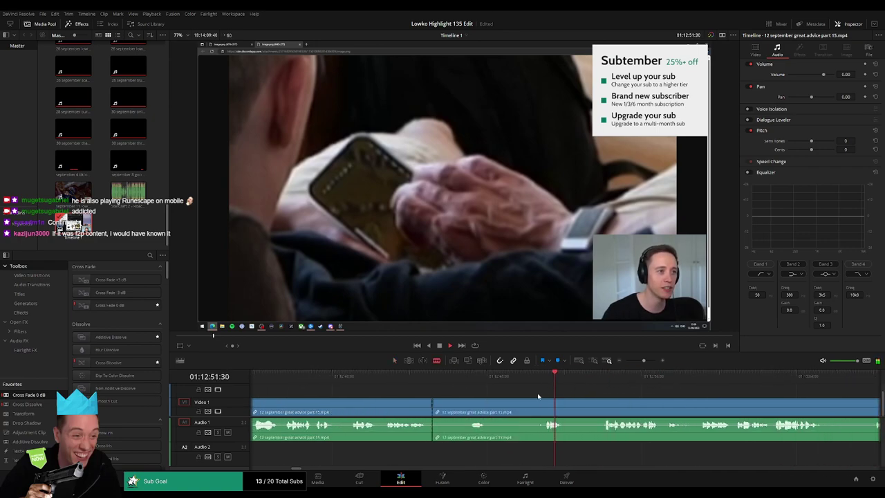
click(544, 408)
key(a)
click(518, 408)
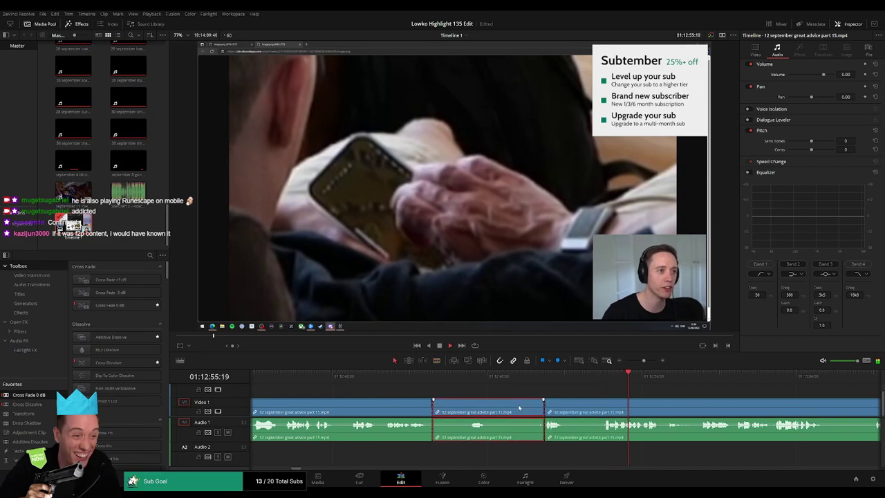
key(Delete)
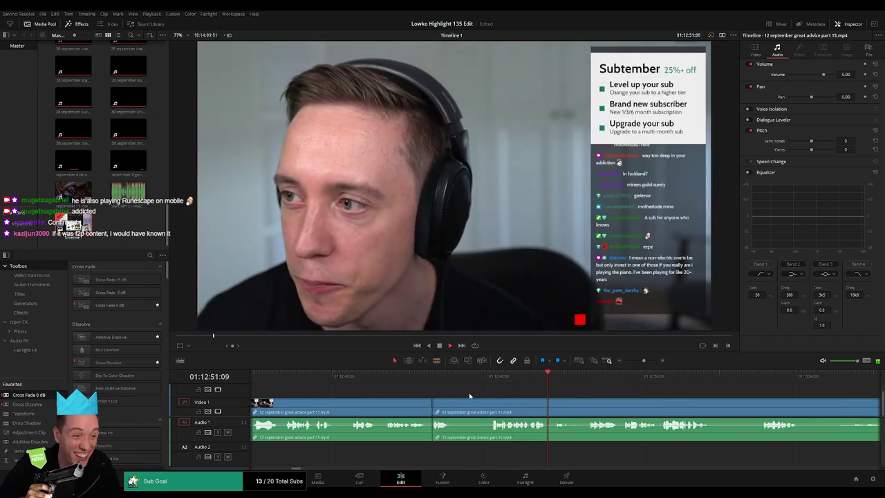
- Review the end of part 15 and ripple-delete its last piece after about 01:12:45, bringing part 16 up against the cut
click(435, 382)
drag(447, 382, 764, 389)
drag(643, 361, 637, 362)
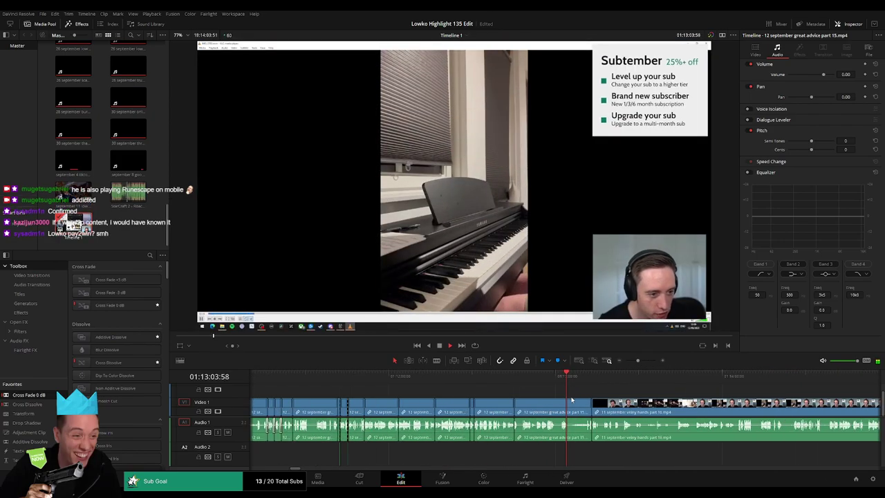
click(563, 408)
key(Delete)
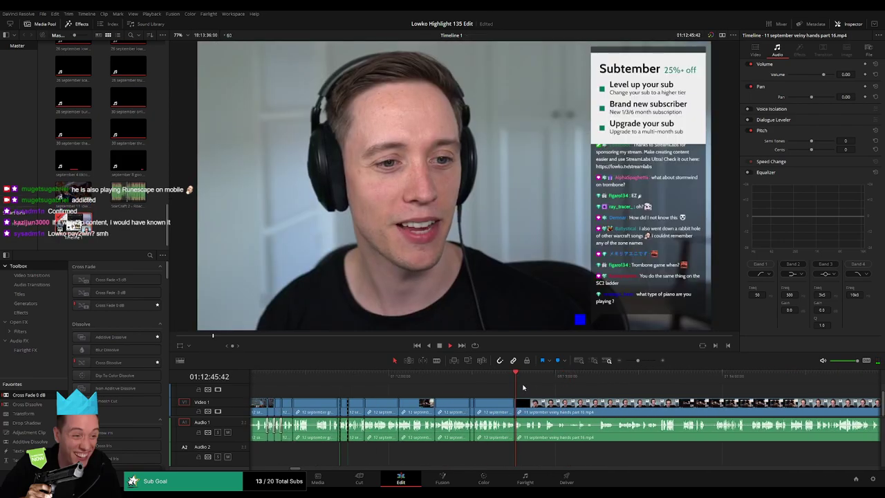
- Scan part 16 from about 01:12:45 to 01:16:37 to find where the veiny hands segment should begin
drag(538, 381, 772, 380)
drag(711, 405, 414, 400)
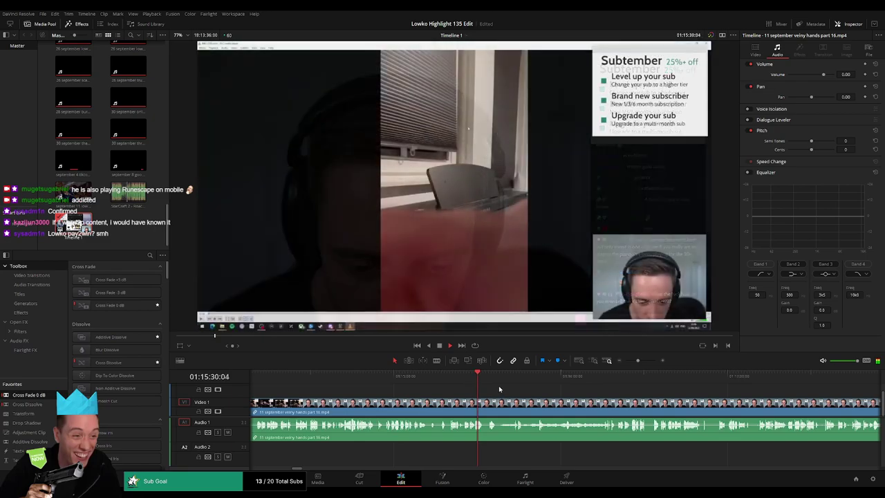
drag(502, 383, 662, 388)
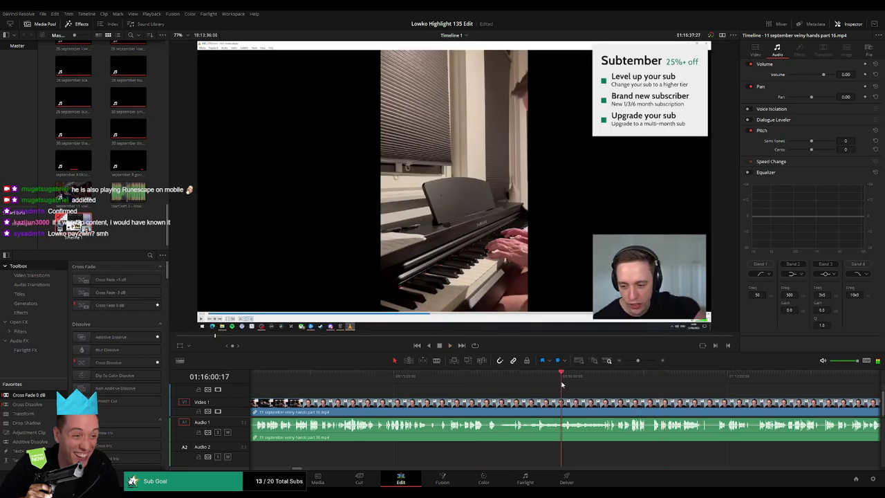
drag(567, 384, 543, 391)
click(613, 379)
click(631, 377)
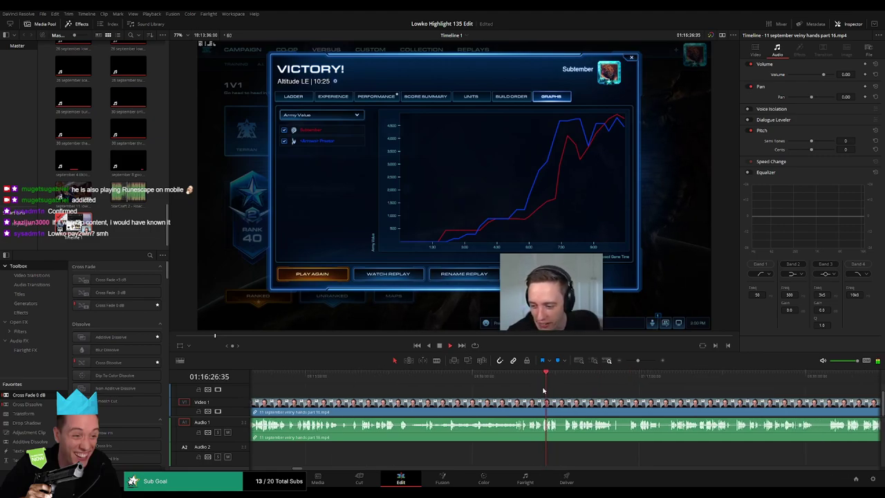
click(472, 380)
click(412, 380)
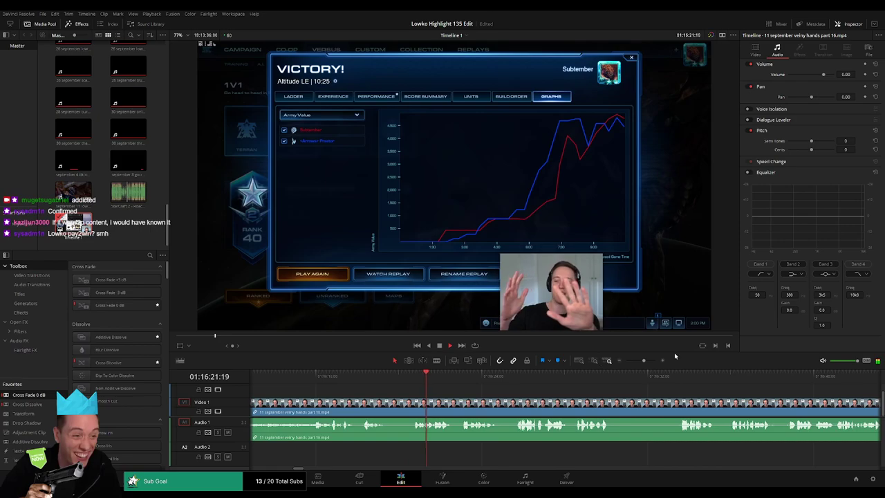
mouse_move(643, 360)
mouse_down()
mouse_move(635, 361)
mouse_move(643, 361)
mouse_up()
click(493, 377)
click(588, 376)
- Split part 16 at about 01:15:20 and ripple-delete everything in the clip before the split
scroll(510, 399, right, 2)
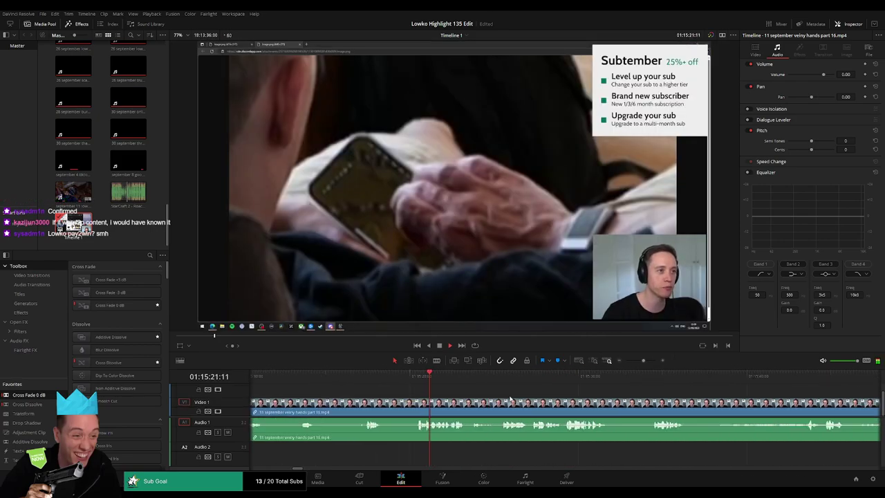
scroll(510, 399, right, 1)
click(341, 375)
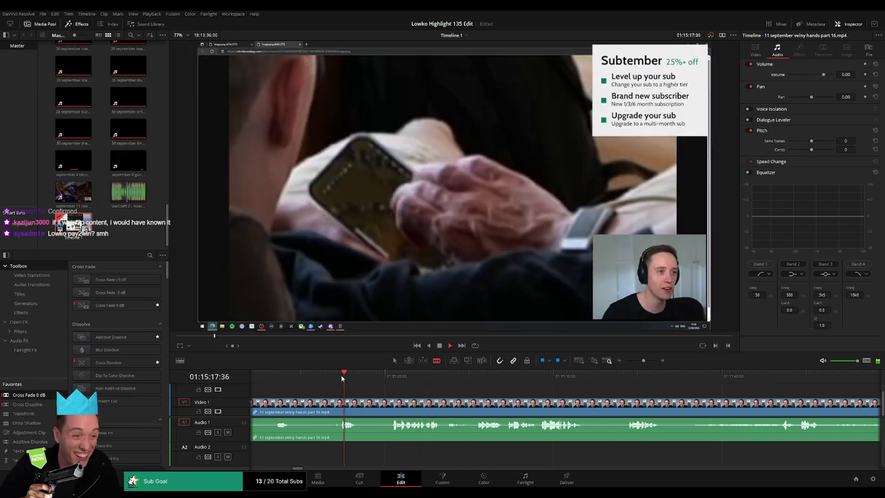
key(ctrl+b)
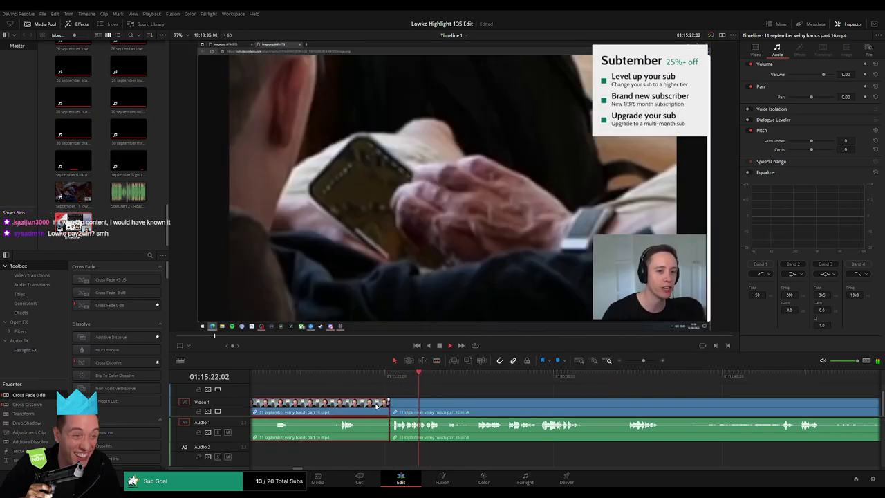
key(Delete)
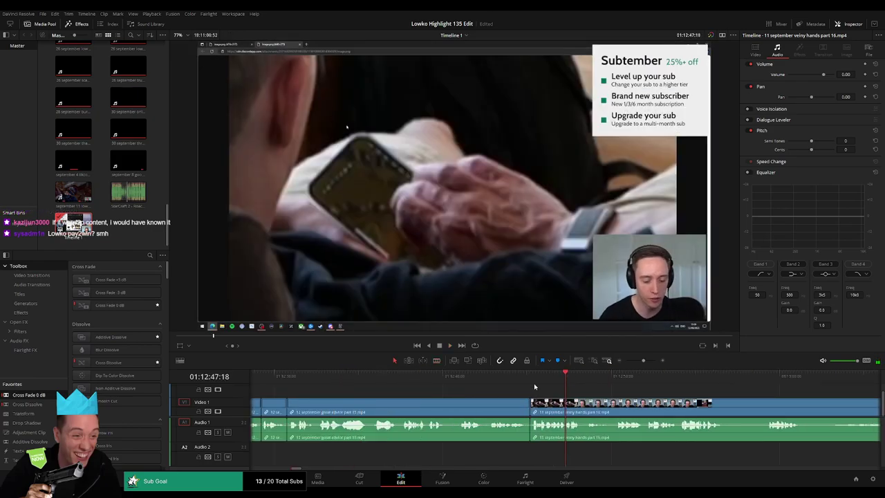
- Play the start of part 16 and cut out the pause between about 01:12:48 and 01:12:50, closing the gap
key(space)
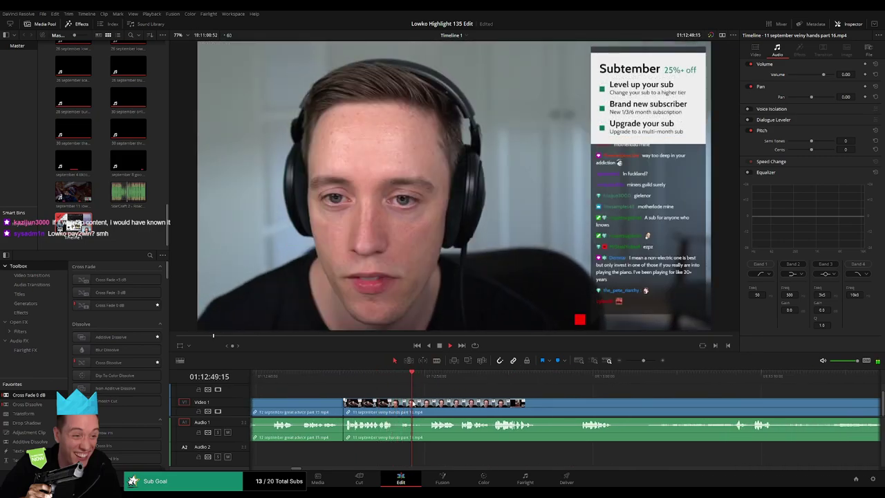
key(b)
click(405, 384)
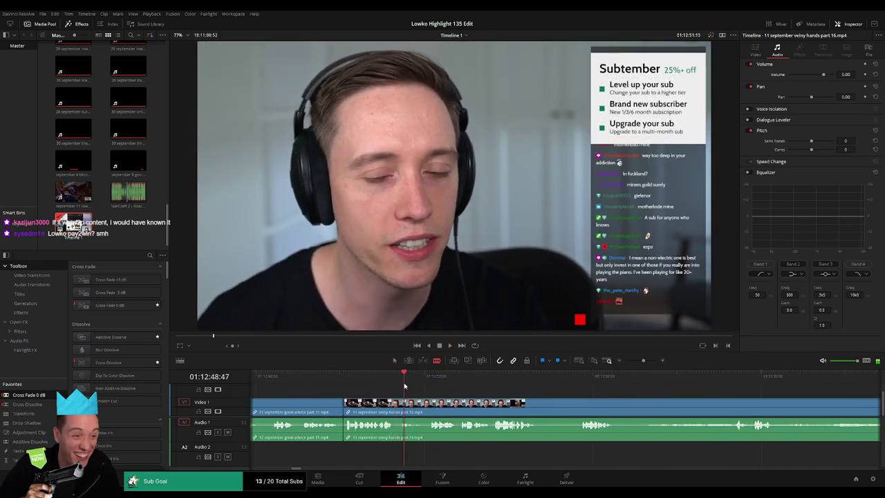
click(397, 408)
click(429, 409)
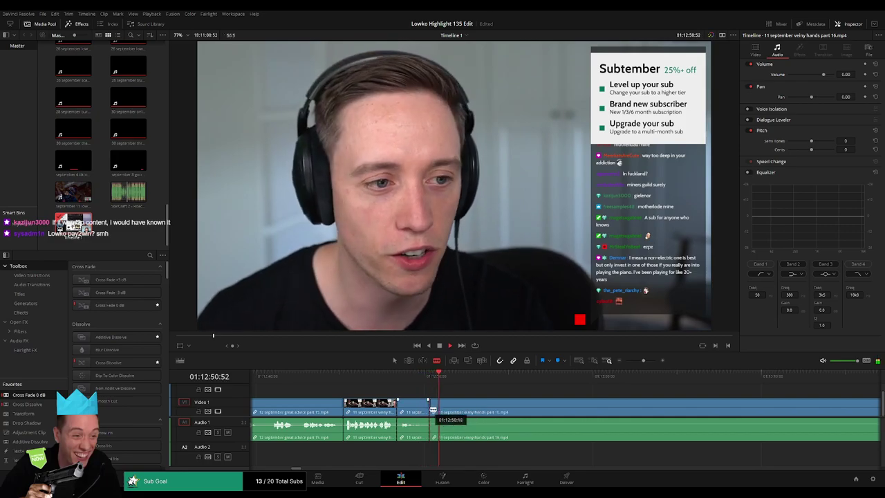
key(a)
click(417, 410)
key(Delete)
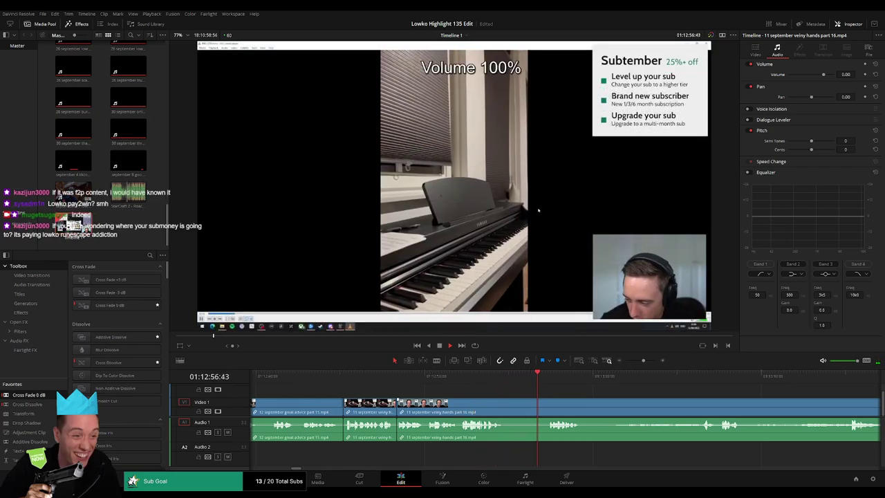
- Cut out the silence in part 16 between about 01:12:55 and 01:12:57, closing the gap
key(b)
click(507, 403)
click(546, 403)
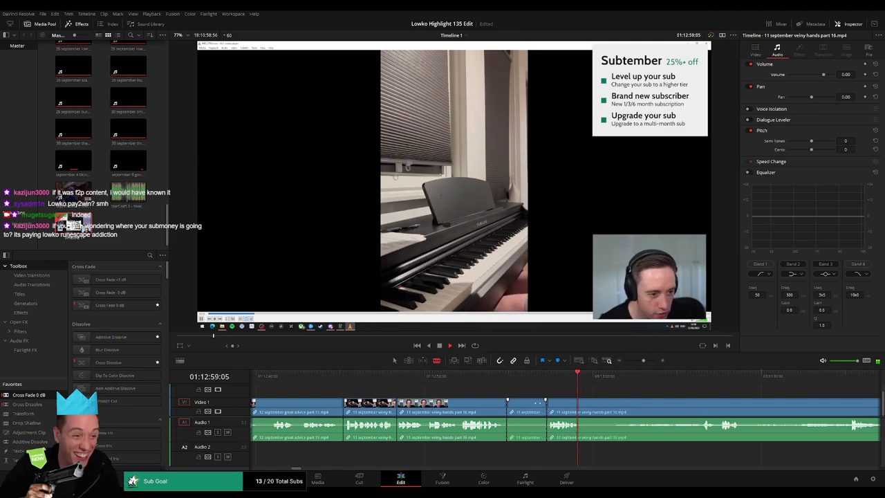
key(Delete)
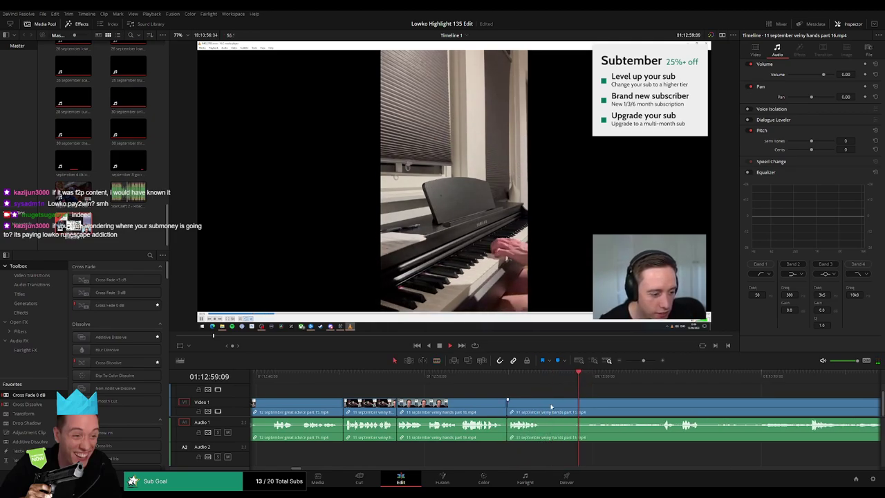
- Cut out the stretch of part 16 between about 01:12:57 and 01:12:59, closing the gap
key(b)
click(571, 407)
key(a)
click(560, 408)
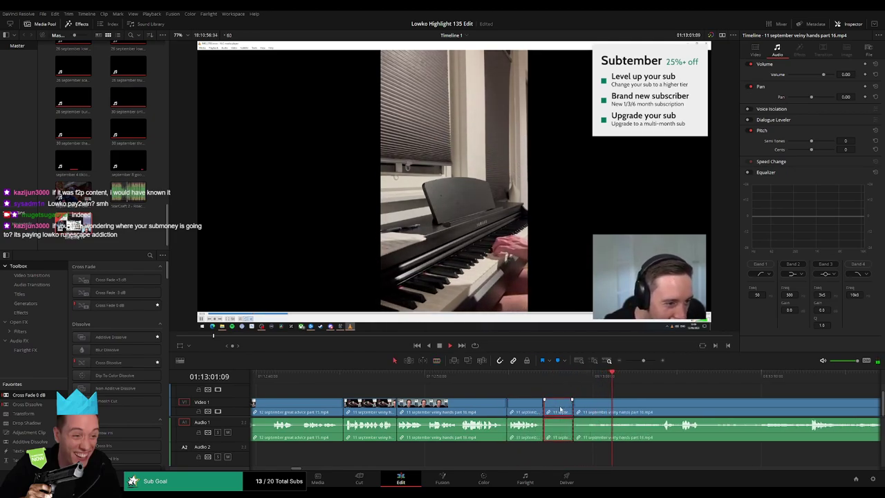
key(Delete)
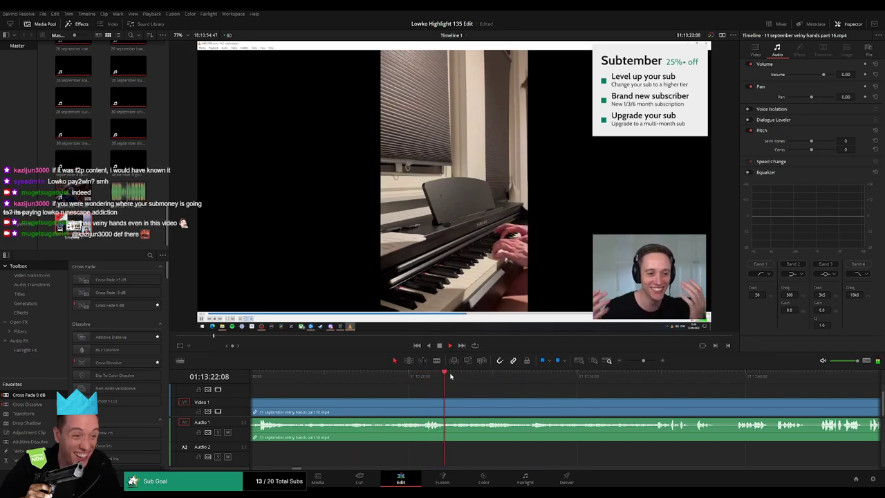
- Add an adjustment clip above part 16 at about 01:13:22, enlarging the piano-playing hands with zoom 3.55 and position X -10, Y 770
drag(447, 376, 453, 383)
drag(39, 433, 443, 389)
click(463, 393)
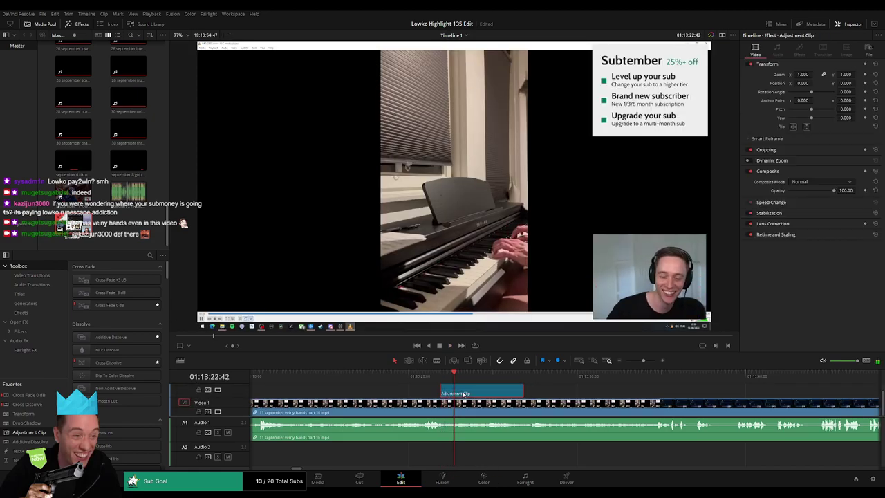
key(space)
drag(802, 75, 857, 82)
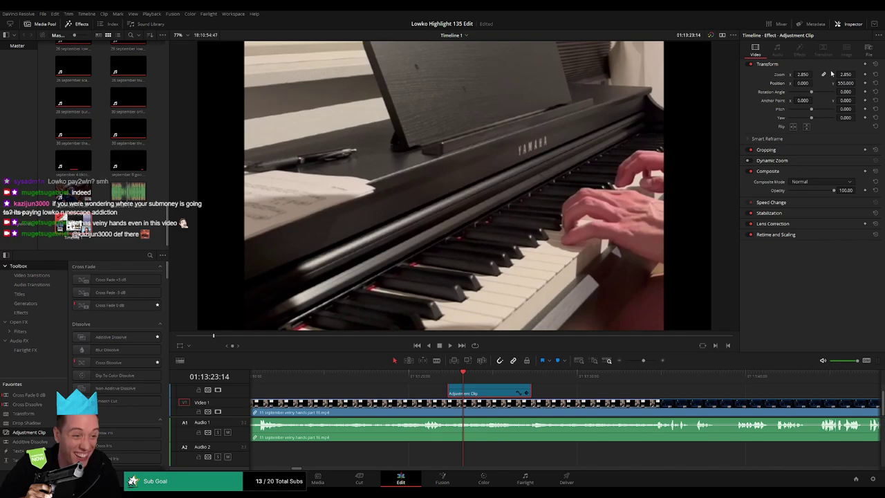
drag(802, 75, 852, 83)
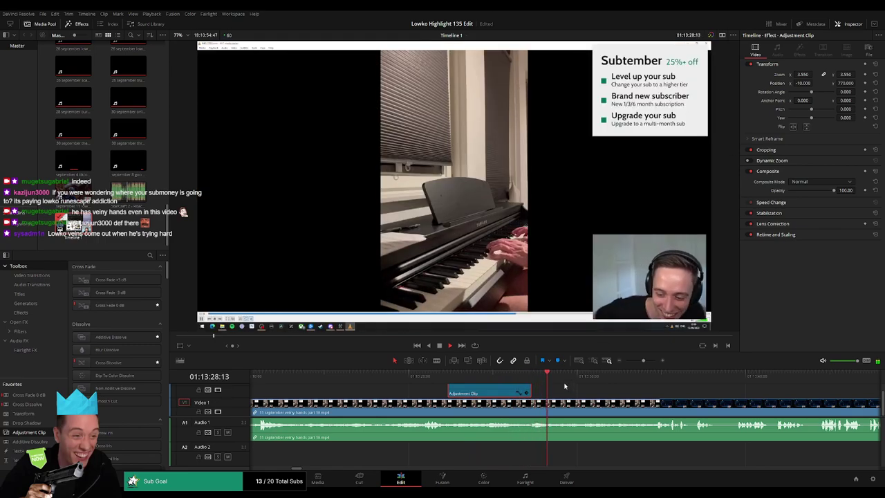
- Reframe the adjustment clip on the facecam at about 01:13:26 with zoom 2.32 and position X -1225, Y 617
click(511, 375)
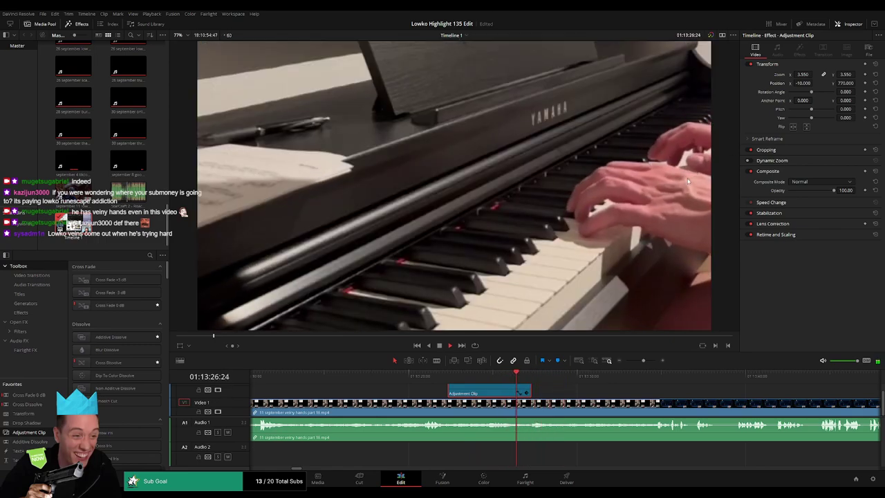
key(space)
drag(805, 83, 814, 83)
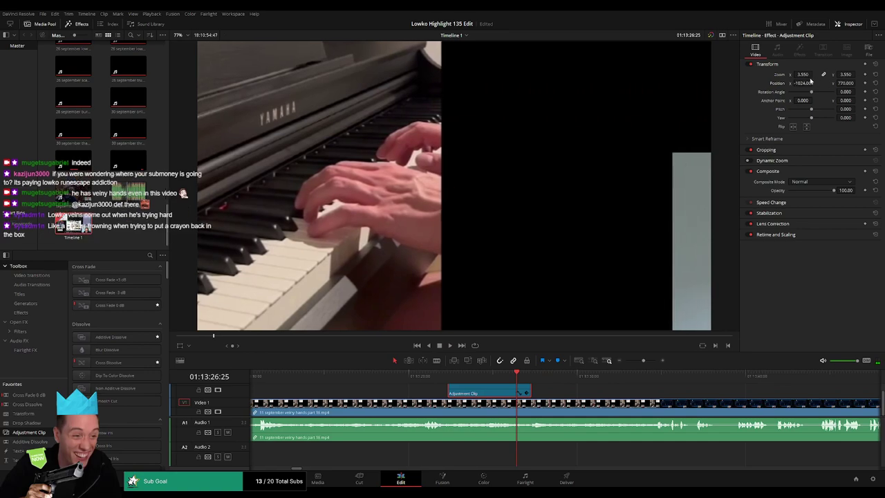
drag(806, 75, 732, 74)
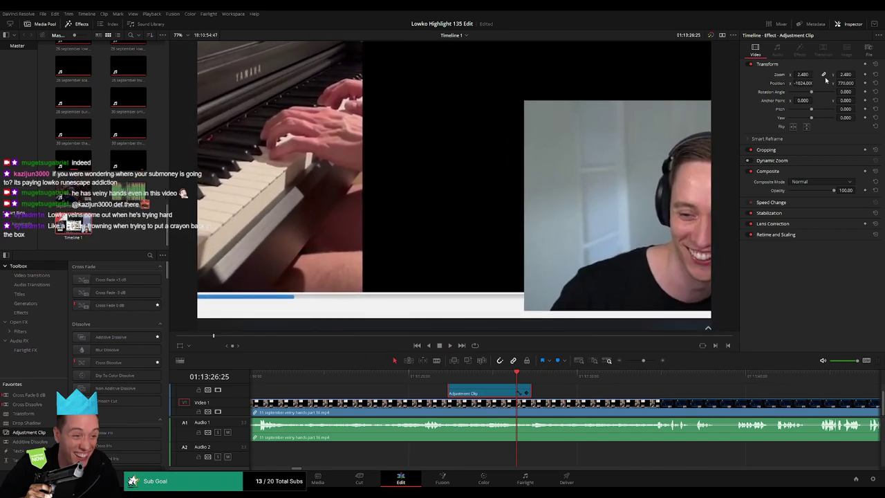
drag(844, 83, 652, 83)
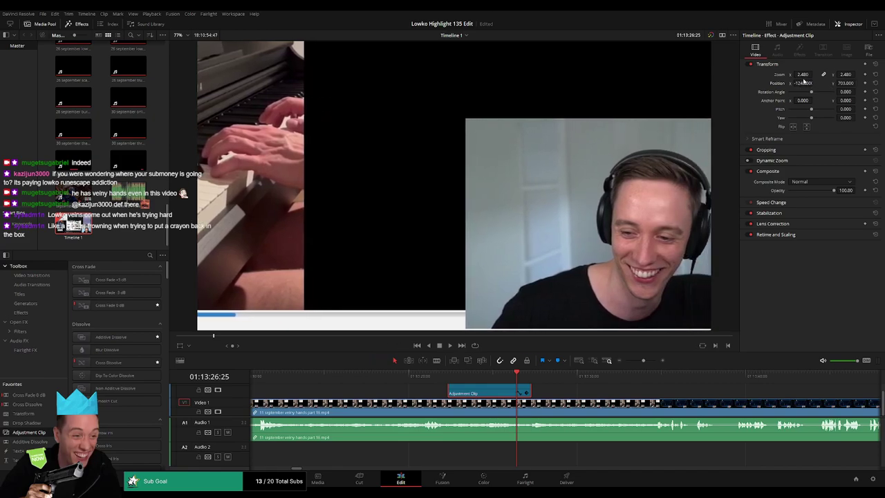
drag(804, 74, 792, 75)
mouse_move(845, 83)
mouse_down()
mouse_move(790, 83)
mouse_move(846, 90)
mouse_up()
key(space)
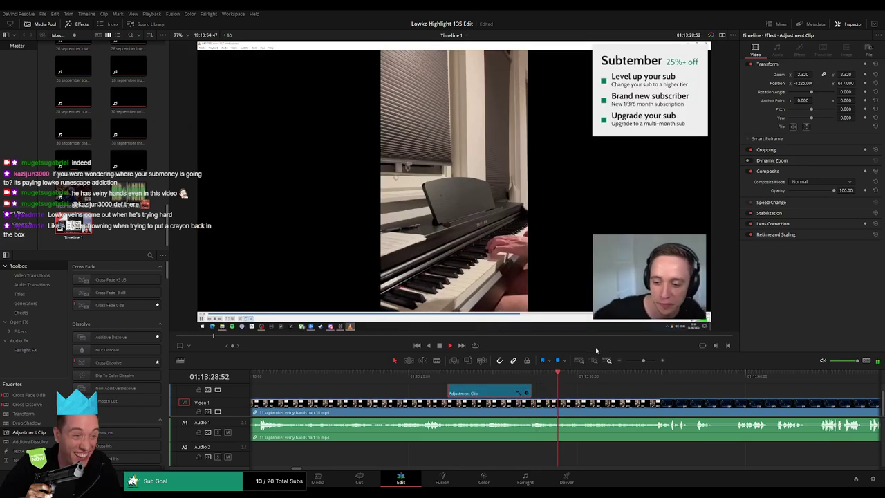
- Cut out the silence in part 16 between about 01:13:38 and 01:13:39, closing the gap
click(599, 376)
drag(599, 377, 497, 382)
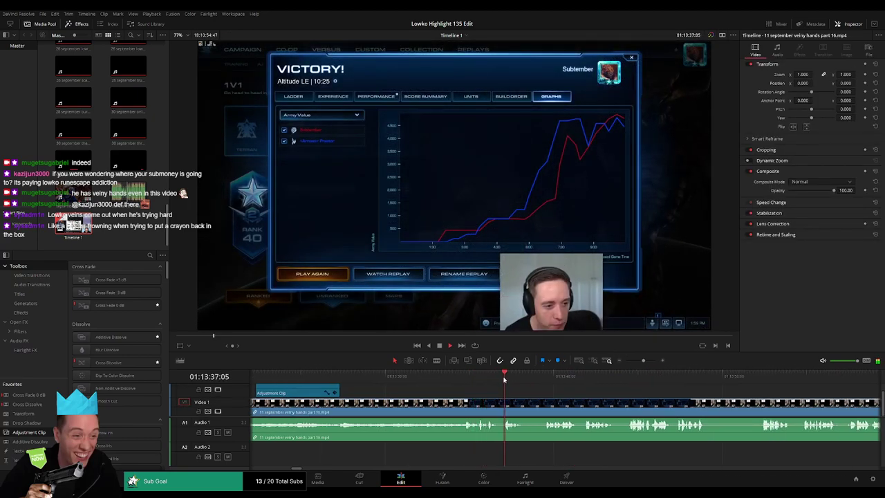
key(b)
click(523, 408)
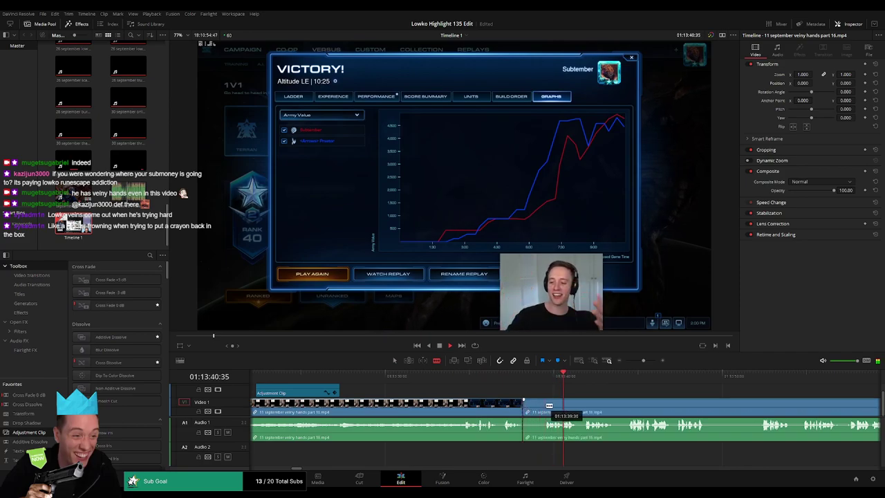
click(545, 407)
key(a)
click(536, 409)
key(Delete)
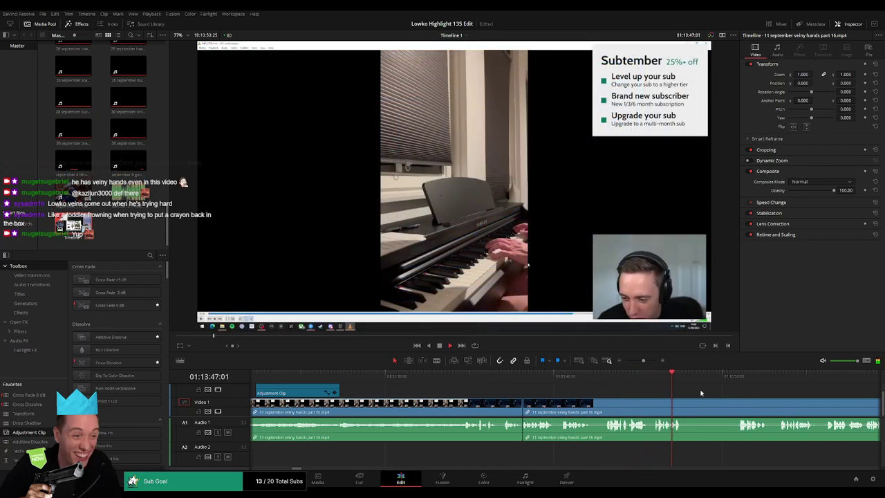
- Cut out the pause in part 16 between about 01:13:47 and 01:13:50 and close the whole gap
scroll(455, 384, right, 5)
click(483, 378)
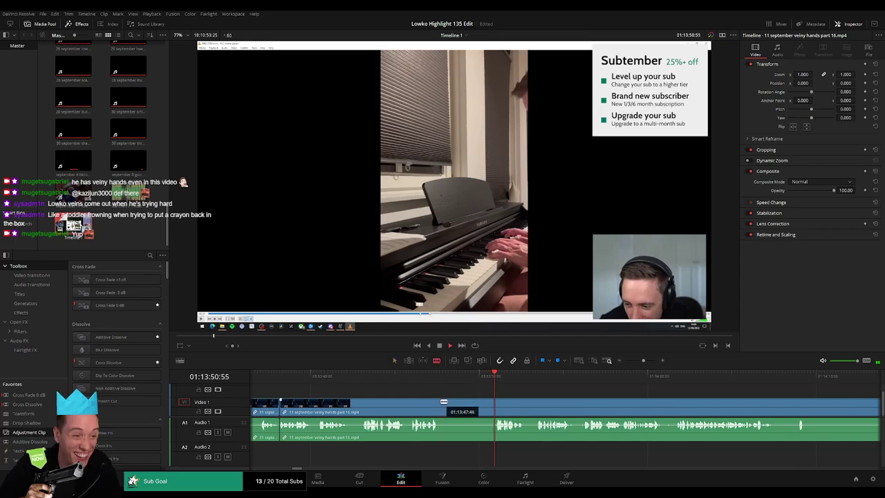
click(444, 402)
click(493, 402)
key(a)
click(456, 405)
key(Delete)
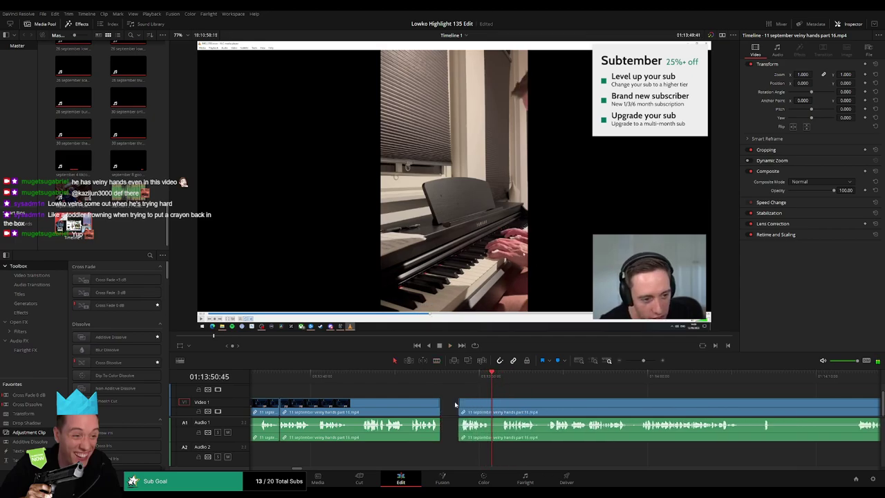
click(455, 404)
key(BackSpace)
- Cut out the two short pauses in part 16 at about 01:13:49 and 01:13:51, closing the gaps
key(space)
click(474, 403)
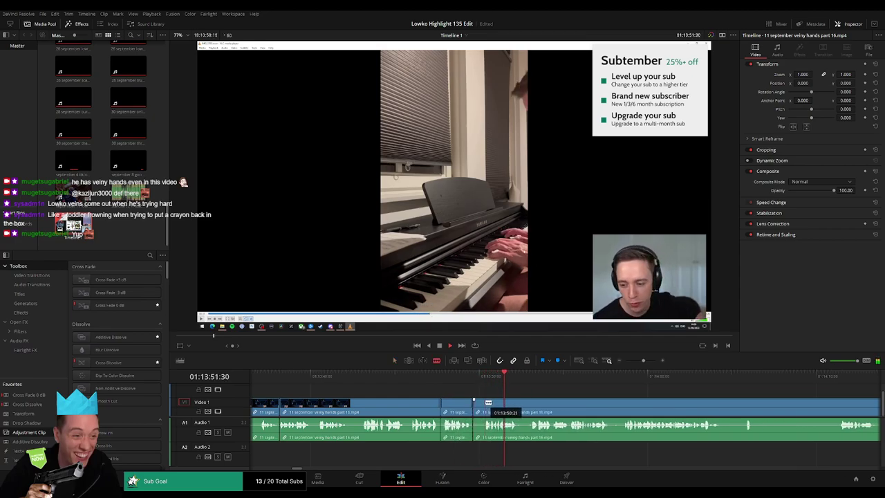
key(Delete)
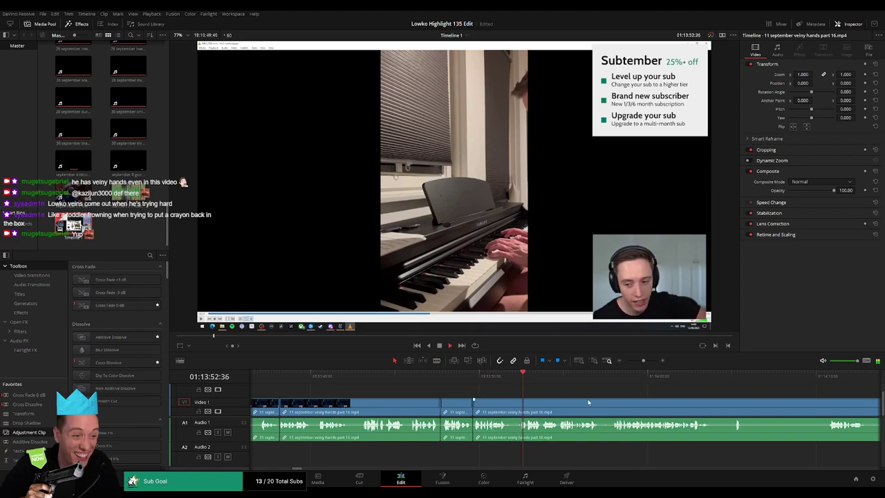
drag(588, 403, 410, 407)
click(398, 404)
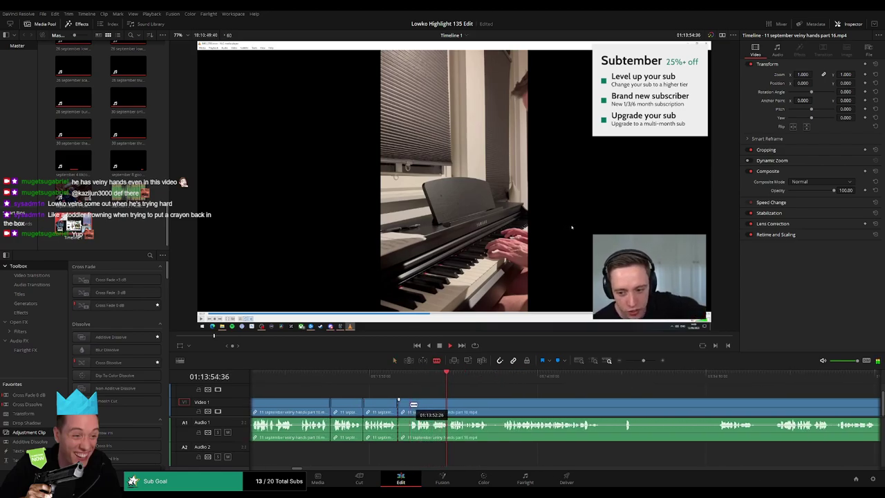
click(403, 409)
key(BackSpace)
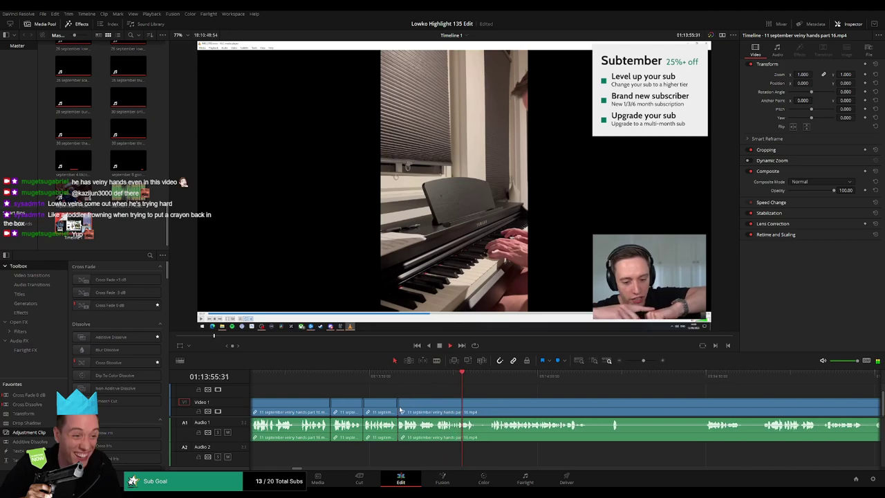
- Isolate the short word in part 16 by splitting the clip at 01:14:01:16 and 01:14:01:42
scroll(449, 391, right, 1)
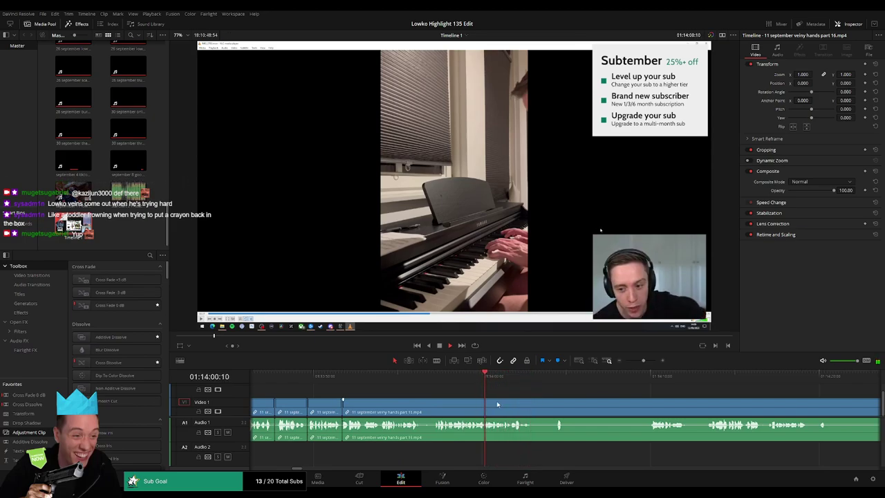
drag(645, 360, 651, 360)
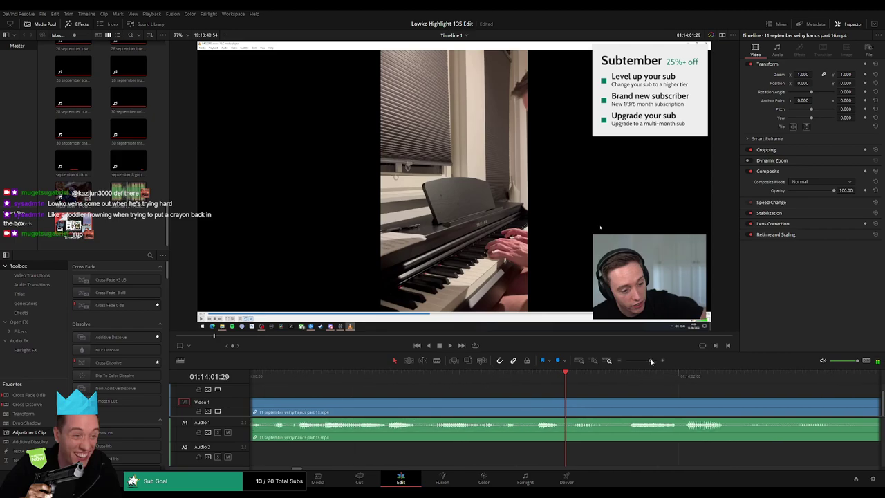
drag(433, 374, 505, 377)
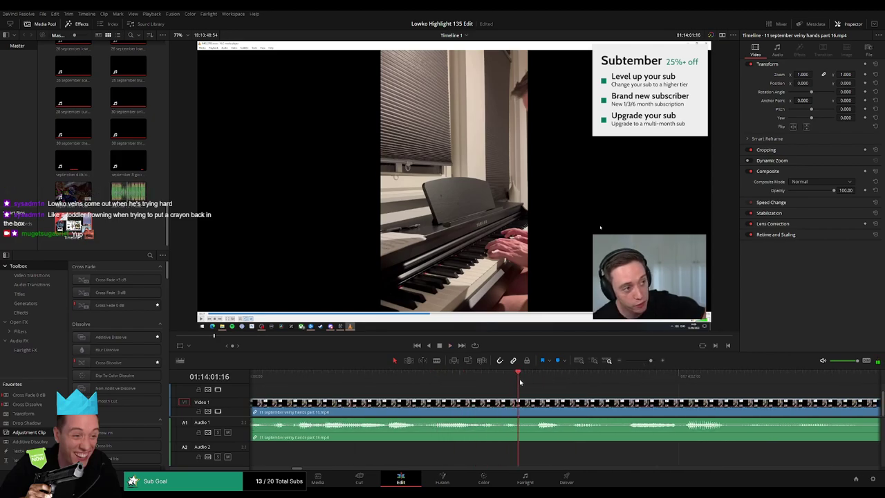
key(b)
click(521, 405)
click(617, 408)
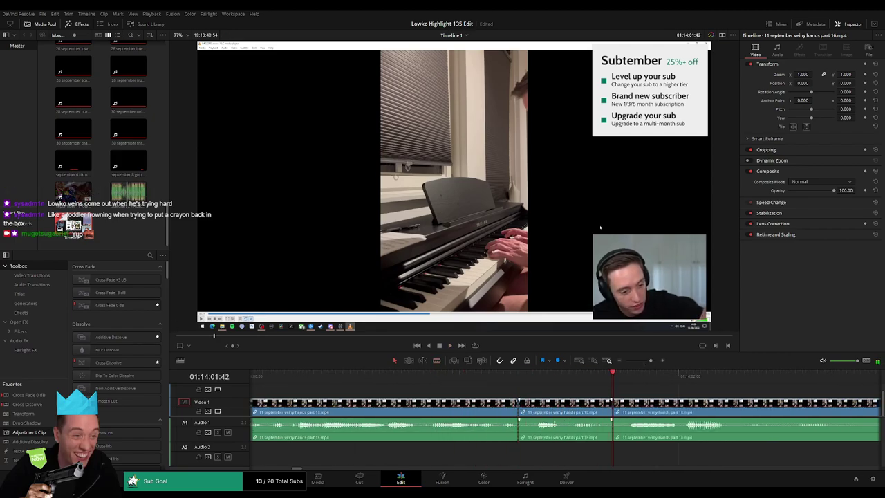
- Mask the isolated word with a StarCraft 2 - Roach Quotes clip on Audio 2, trimmed to the word's length, at volume -23
key(a)
drag(127, 193, 519, 452)
drag(654, 452, 611, 452)
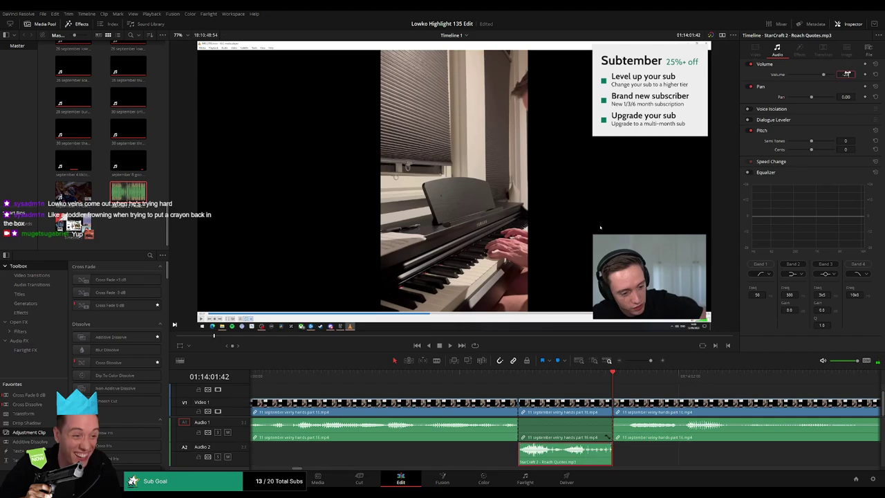
key(Return)
- Cut out the silence in part 16 between about 01:14:05 and 01:14:10, plus the short pause at about 01:14:07, closing the gaps
drag(649, 365, 642, 360)
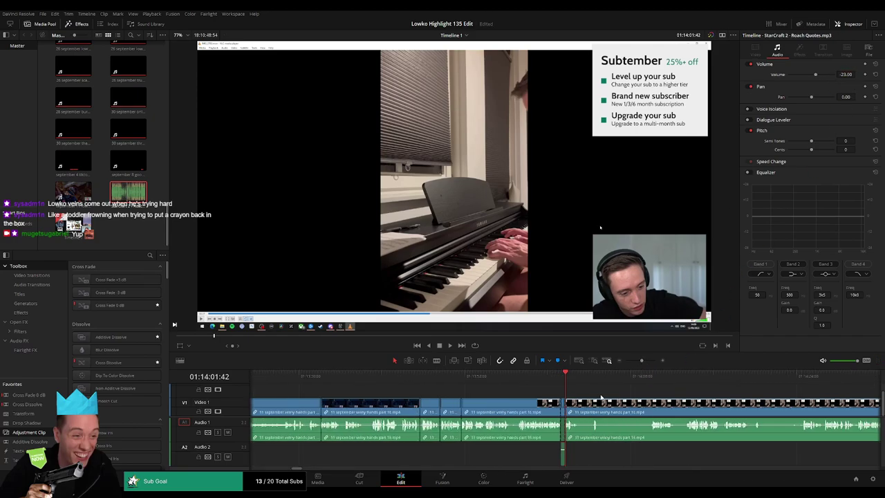
scroll(613, 394, right, 3)
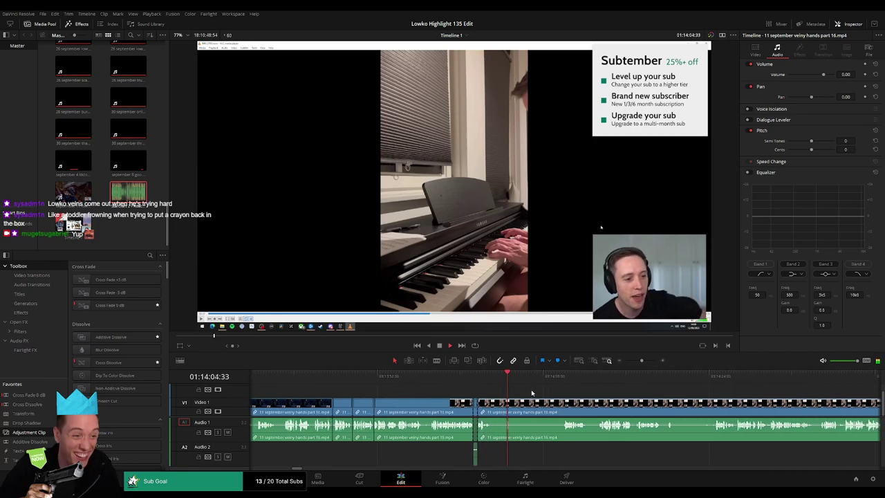
mouse_move(518, 406)
mouse_down()
mouse_move(501, 407)
mouse_move(529, 397)
mouse_up()
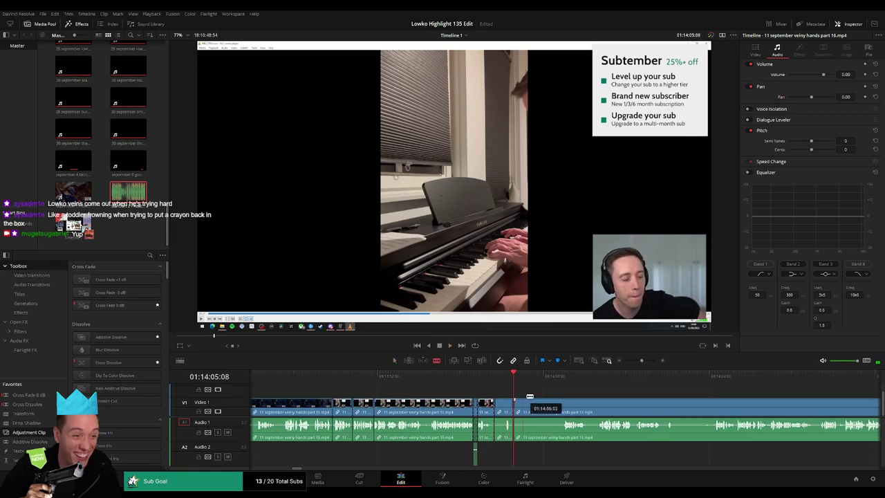
click(563, 406)
key(a)
click(550, 411)
key(Delete)
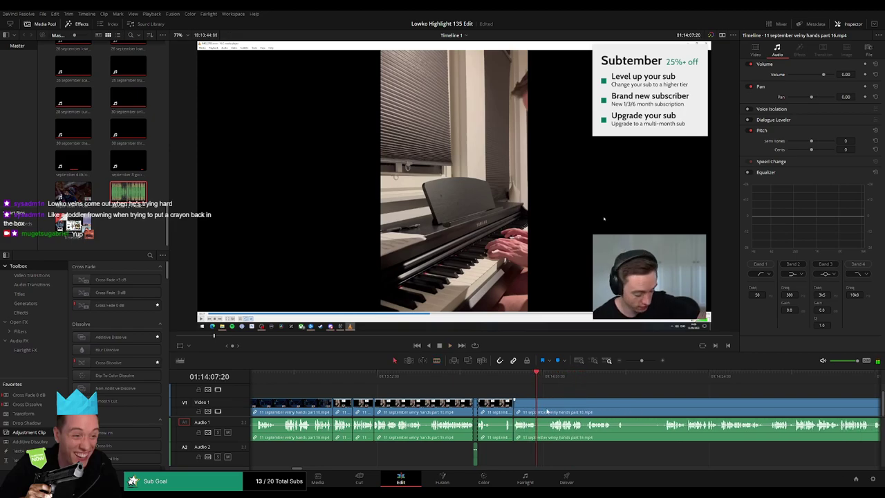
drag(537, 406, 408, 408)
key(Delete)
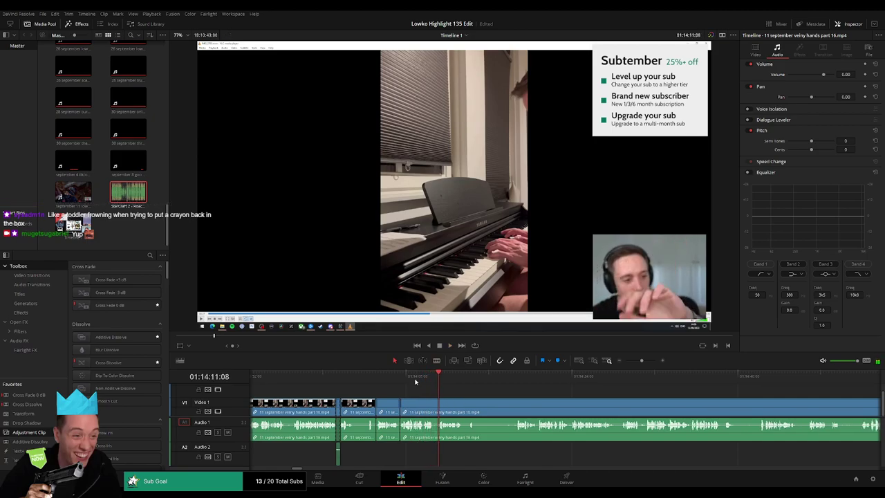
- Add an adjustment clip above part 16 from about 01:14:07, framing the facecam with zoom 2.37 and position X -1306, Y 705
click(417, 377)
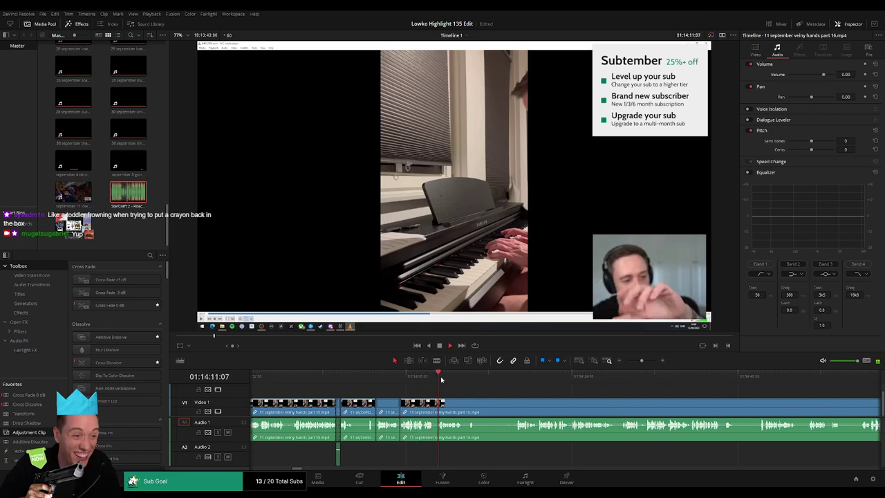
drag(40, 432, 403, 395)
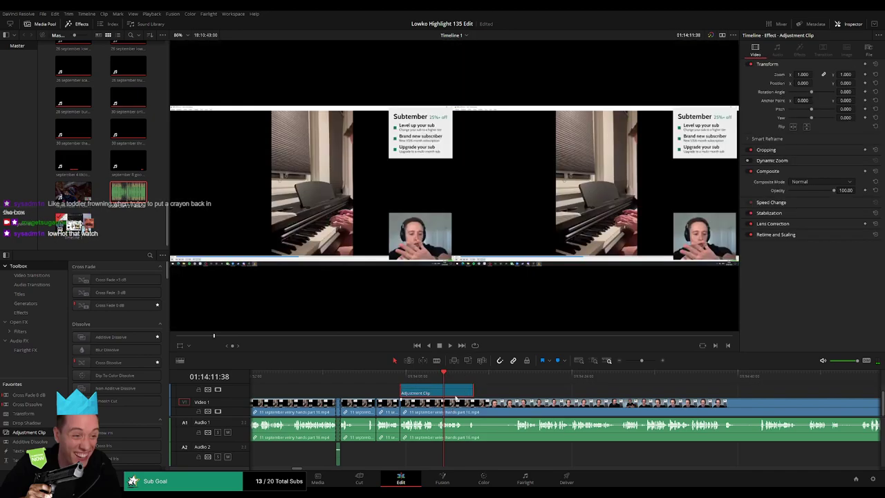
key(space)
mouse_move(803, 75)
mouse_down()
mouse_move(808, 83)
mouse_move(857, 82)
mouse_move(809, 83)
mouse_up()
key(space)
click(401, 376)
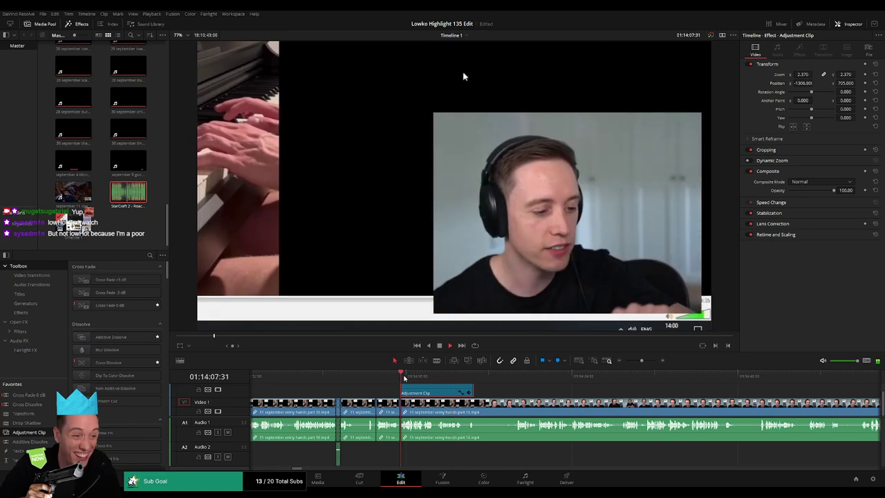
click(532, 388)
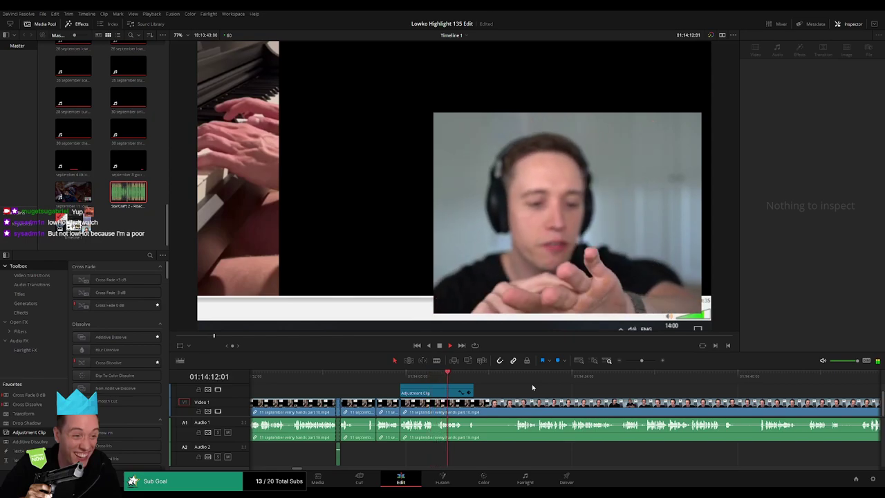
- Cut out the pause in part 16 from the adjustment clip's end at about 01:14:14 to 01:14:15, closing the gap
drag(523, 390, 458, 391)
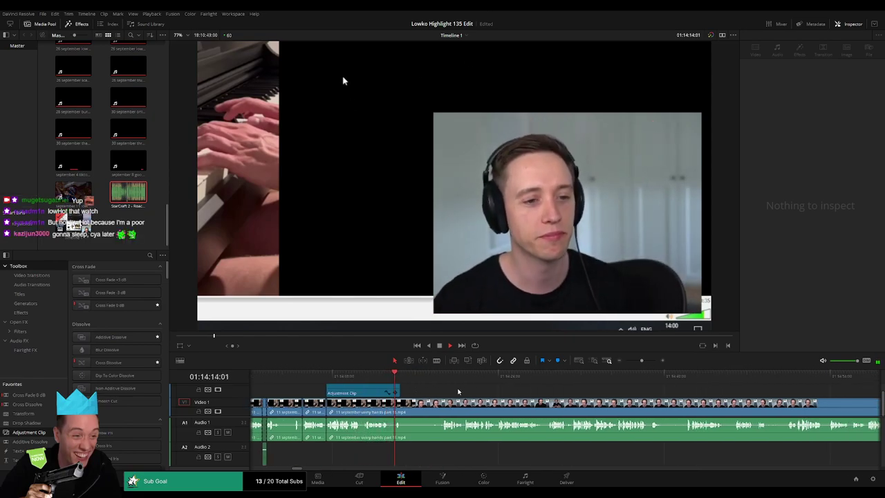
click(424, 377)
key(b)
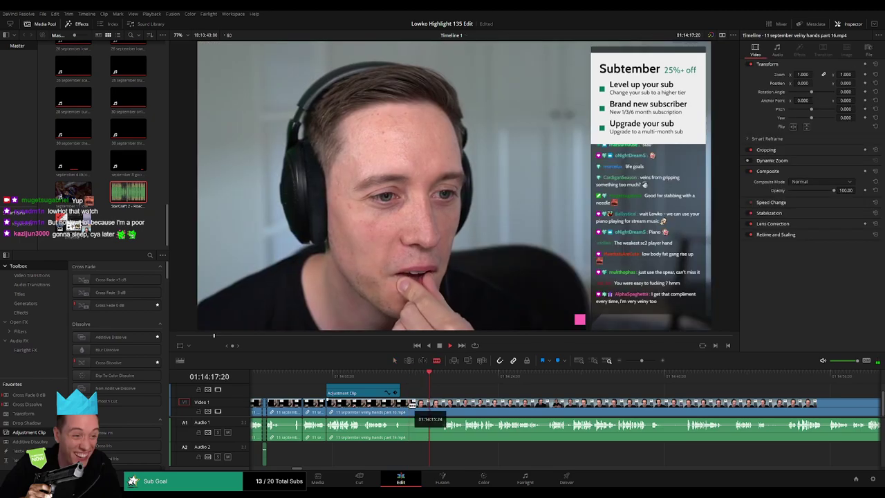
key(ctrl+b)
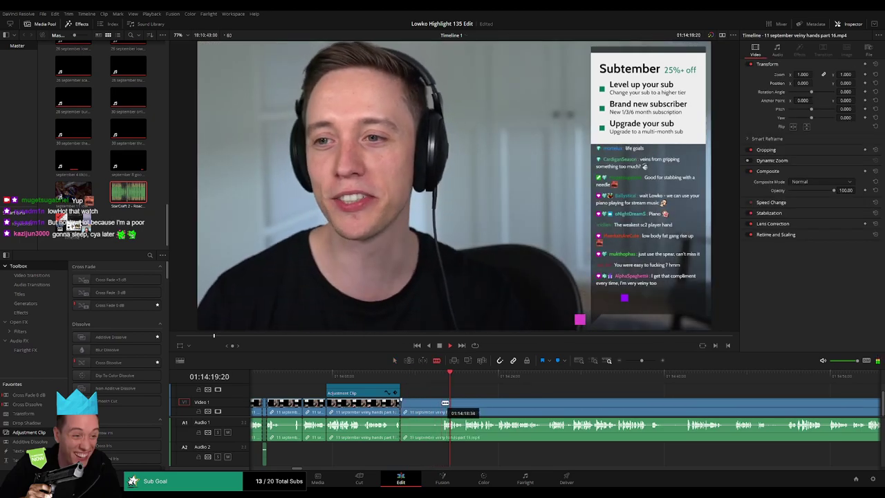
key(Delete)
click(420, 376)
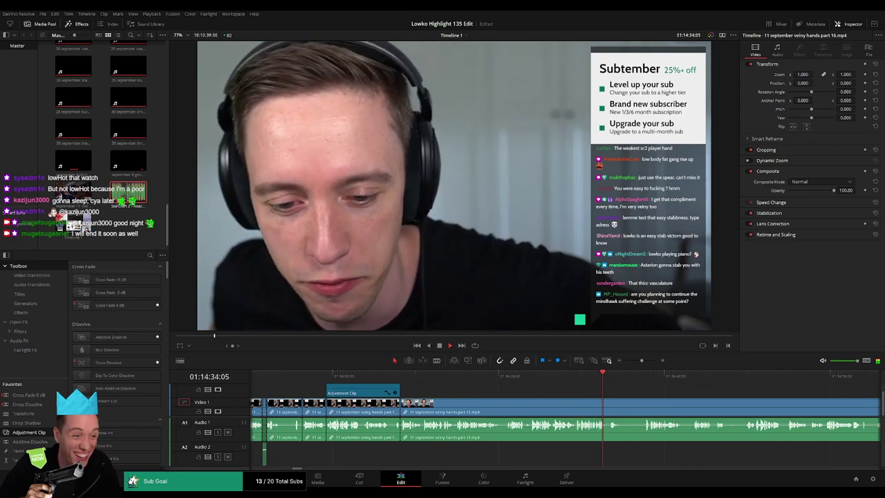
- Cut out the pause in part 16 between about 01:14:34 and 01:14:38, closing the gap
scroll(550, 389, right, 1)
scroll(550, 389, right, 4)
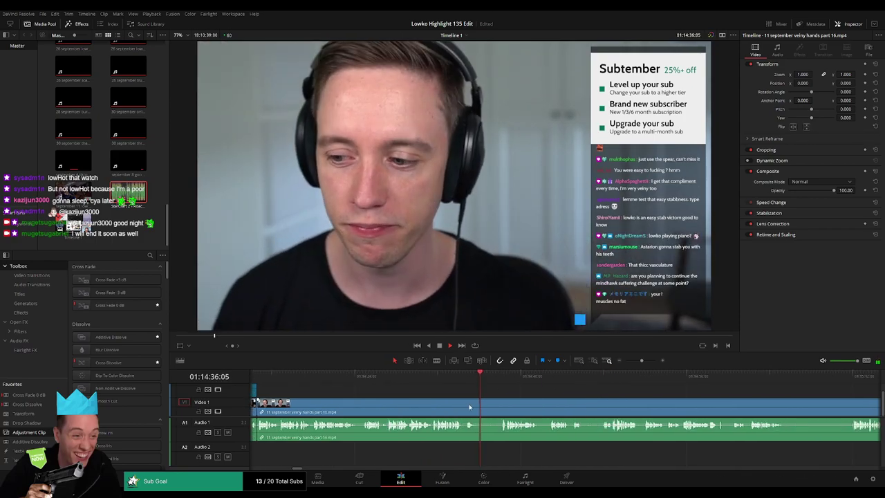
key(b)
click(464, 403)
click(502, 403)
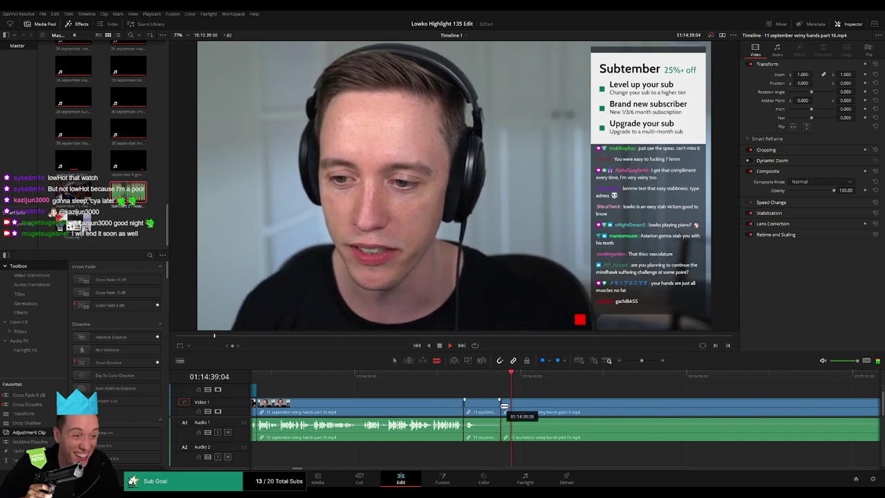
key(a)
click(490, 409)
key(Delete)
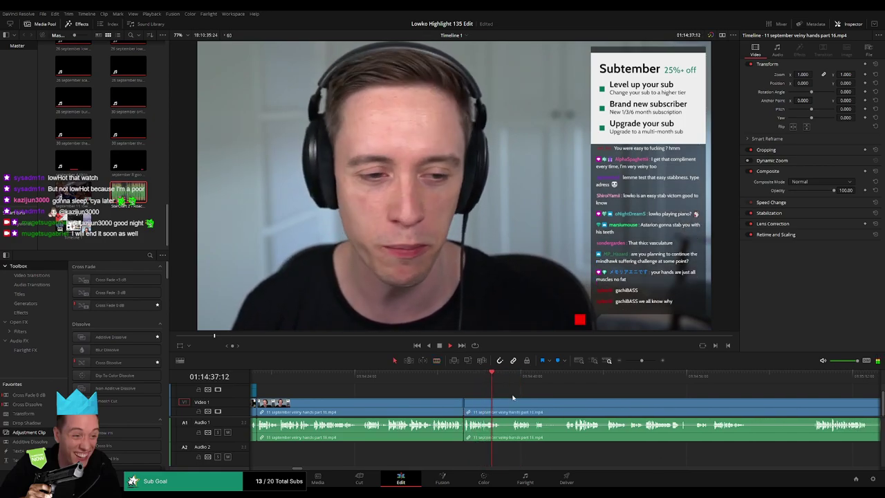
- Remove the short pause in part 16 at about 01:14:38 and the stretch from 01:14:41 to 01:14:43, closing the gaps
scroll(419, 382, right, 3)
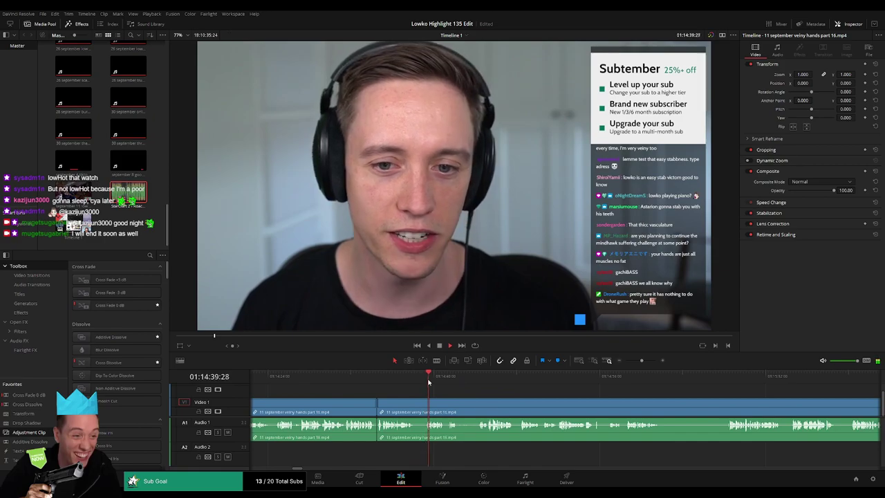
click(416, 401)
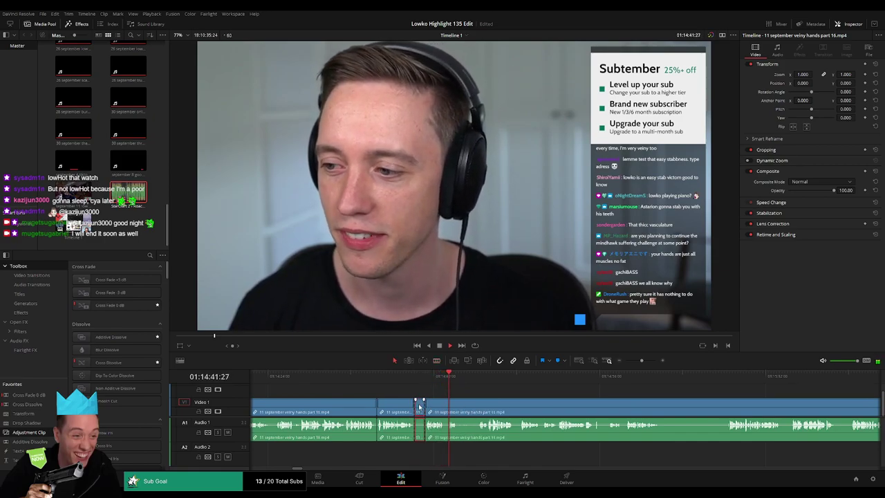
key(a)
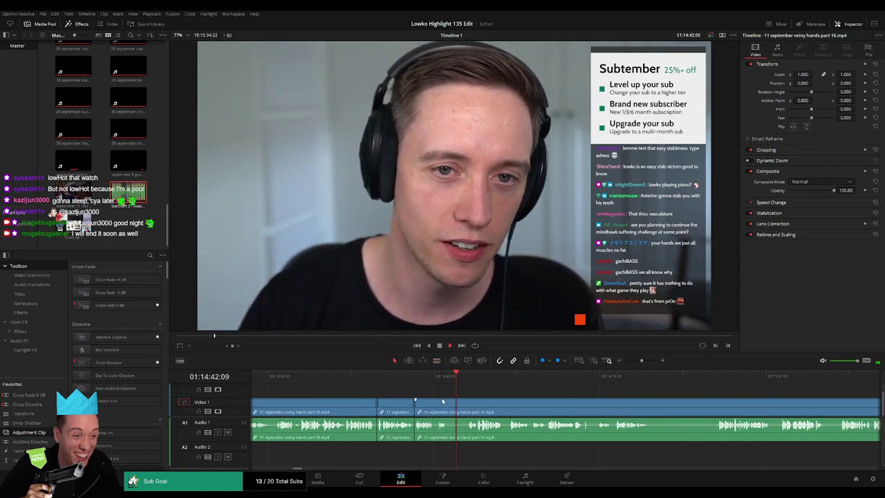
key(b)
click(449, 401)
click(470, 401)
key(a)
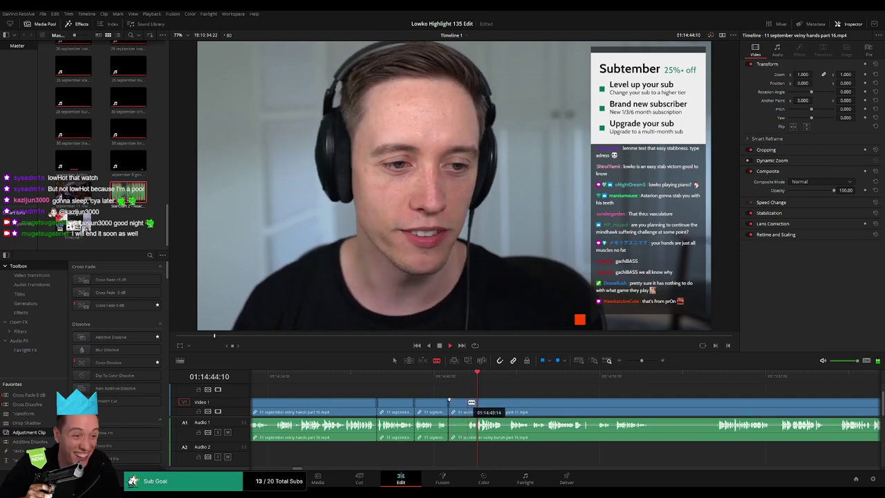
click(458, 405)
key(Delete)
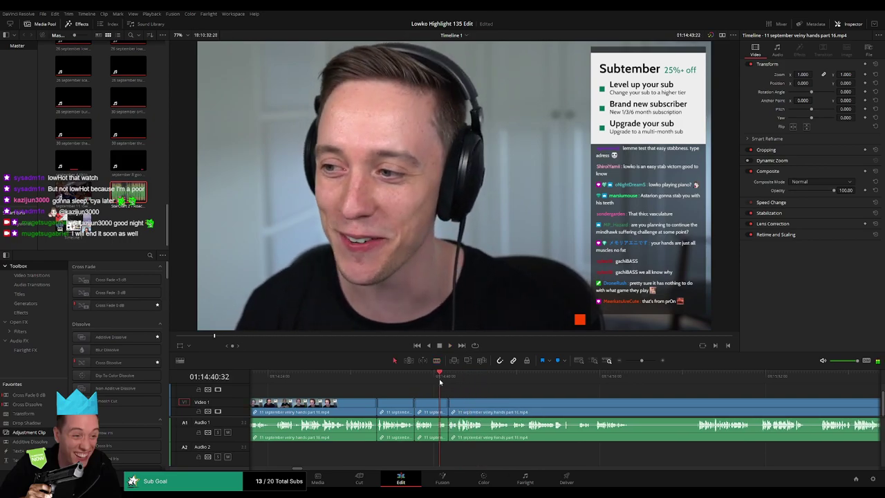
- Play back the cuts from about 01:14:40 and remove the short pause in part 16 at about 01:14:45
key(space)
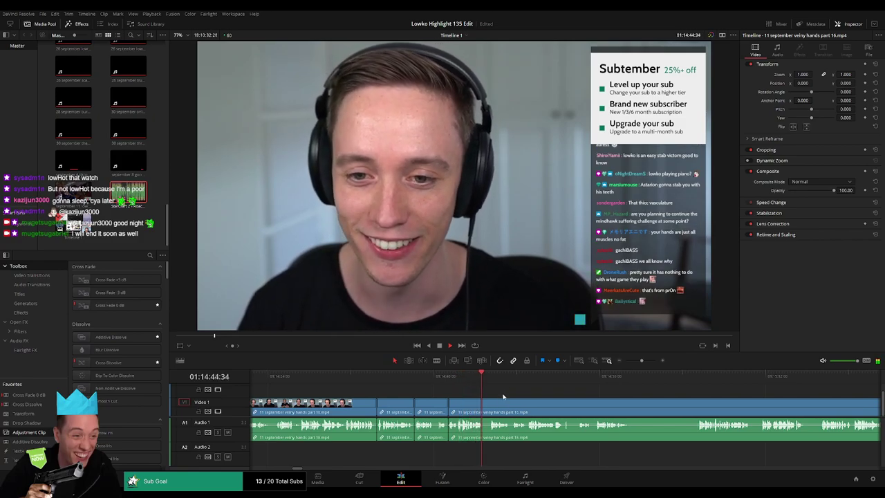
key(Up)
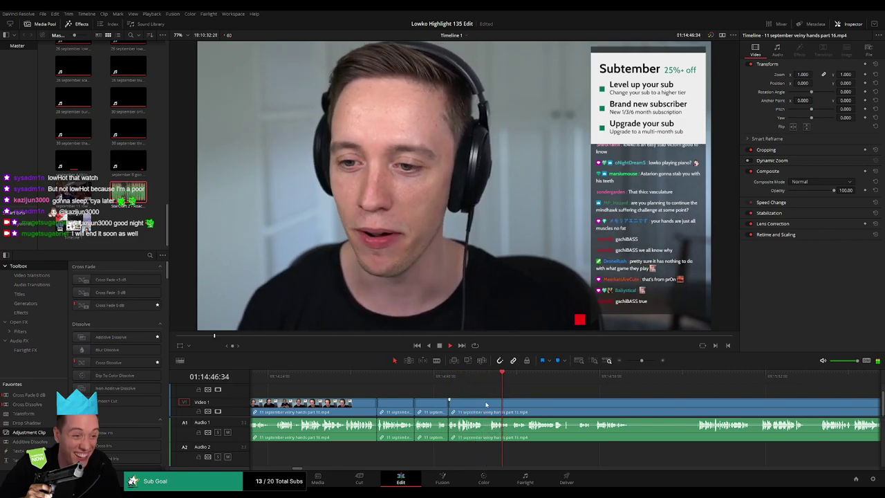
click(486, 403)
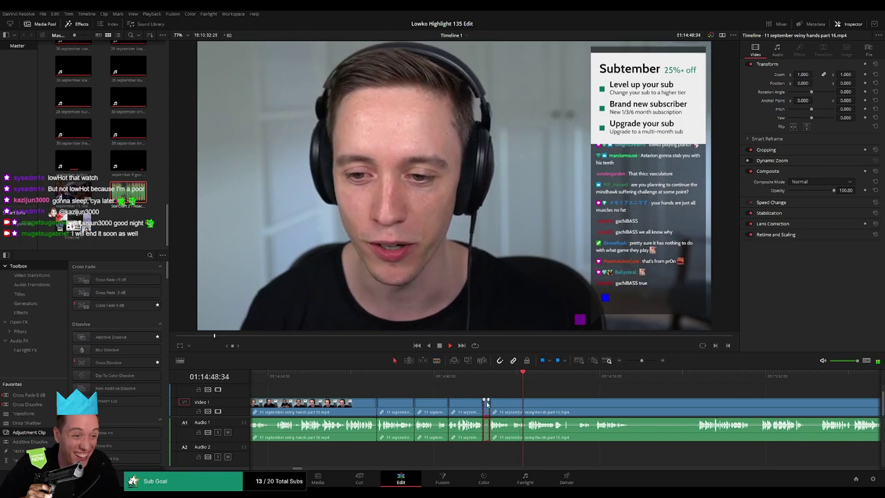
key(Delete)
- Cut out the section of part 16 between about 01:14:51 and 01:15:04, closing the gap
drag(571, 401, 426, 392)
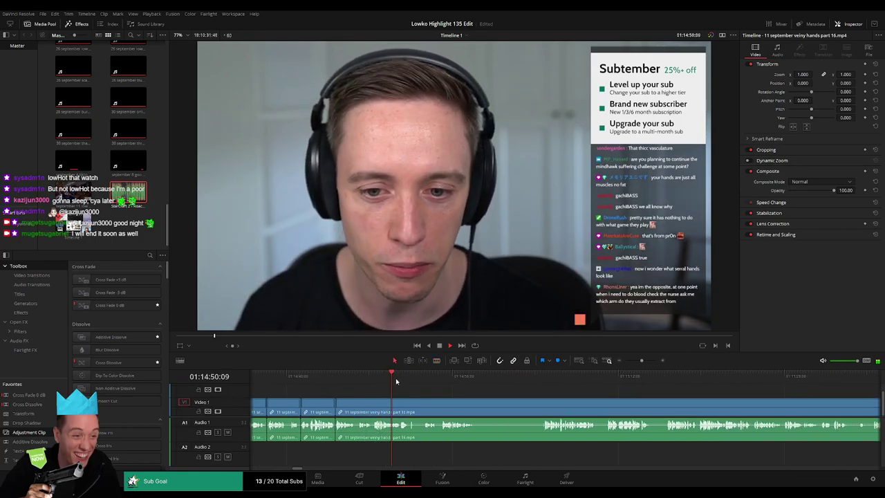
key(b)
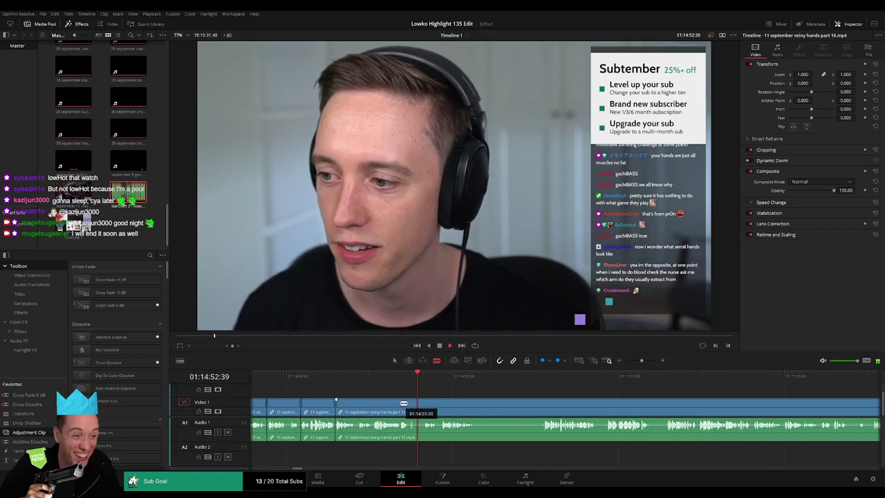
click(404, 403)
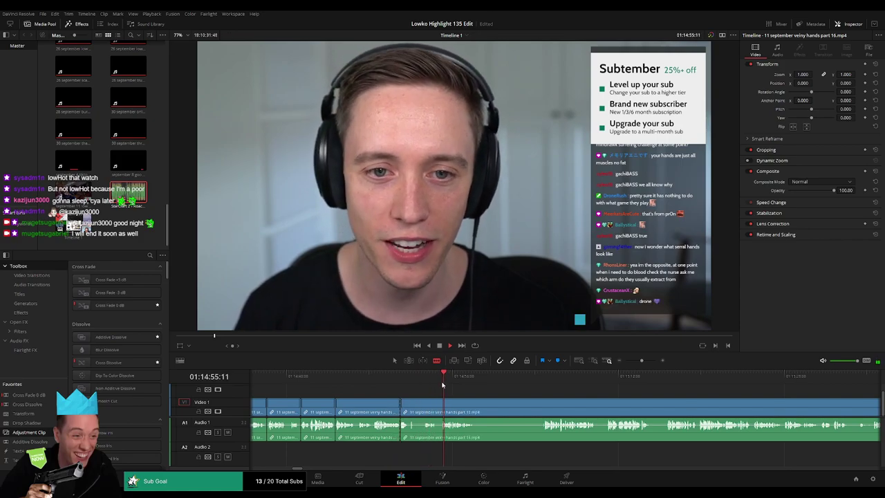
click(549, 378)
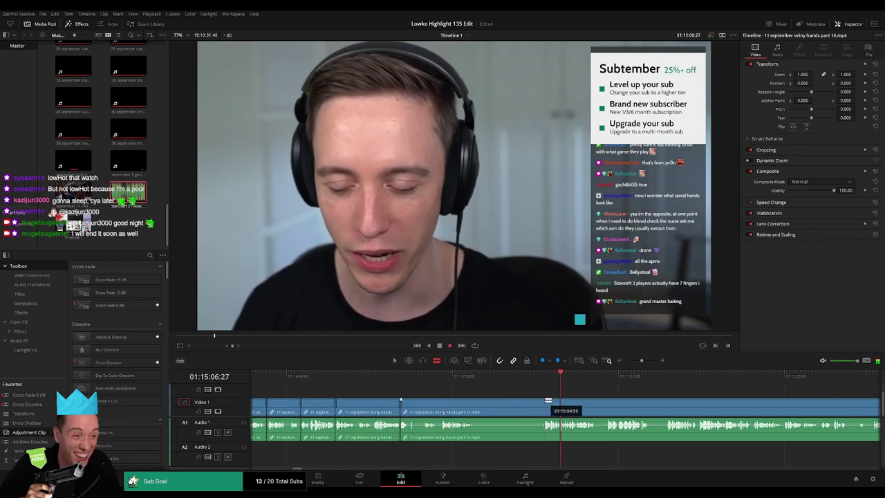
click(543, 403)
key(a)
click(525, 408)
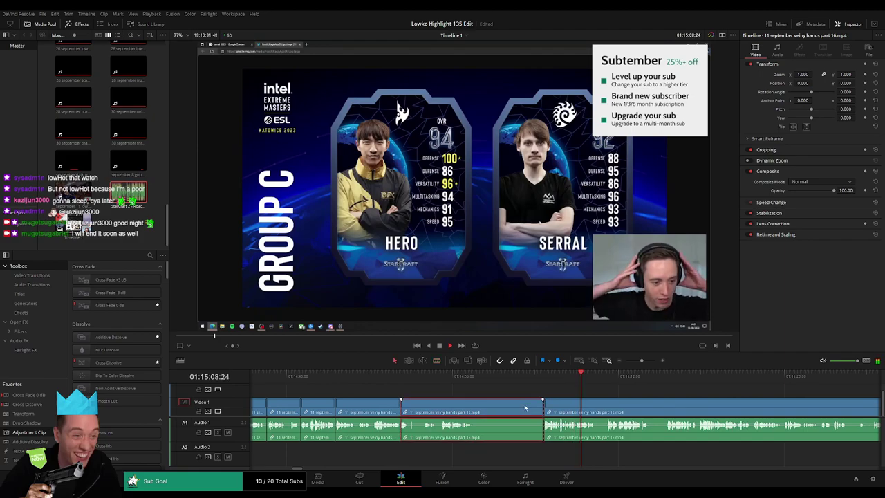
key(Delete)
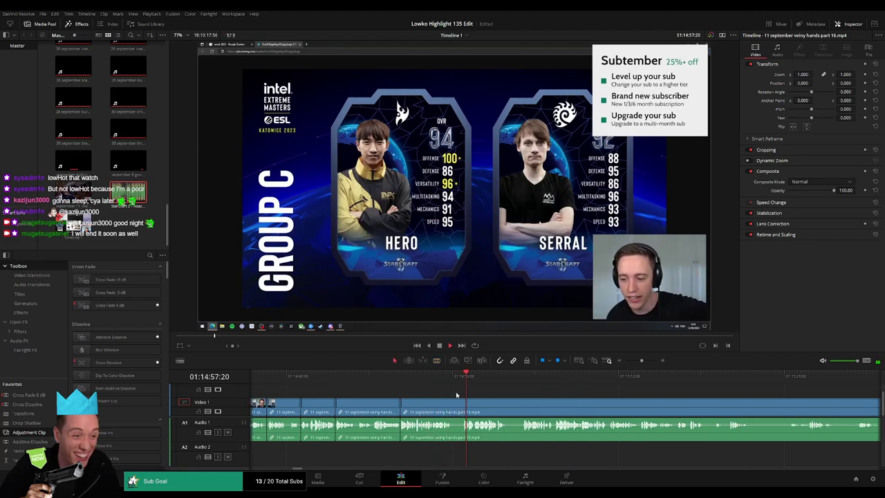
- Remove the short pauses in part 16 at about 01:14:56 and 01:15:00, closing the gaps
click(453, 403)
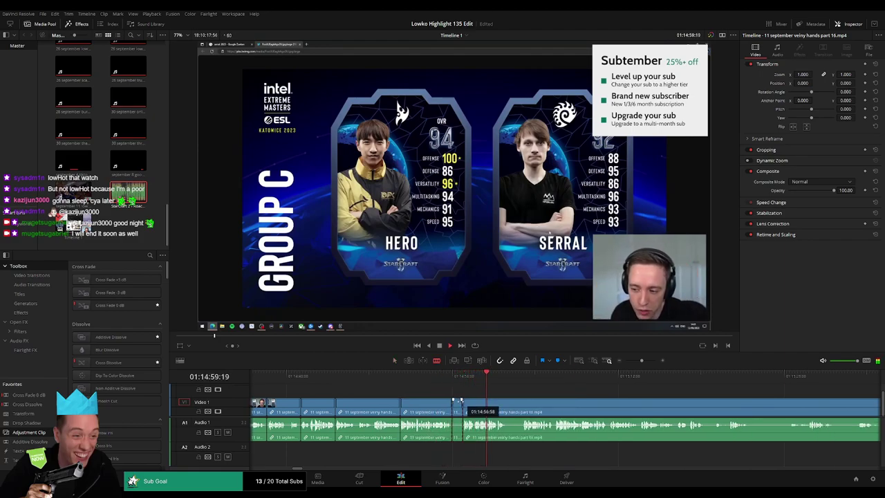
key(Delete)
drag(515, 403, 396, 391)
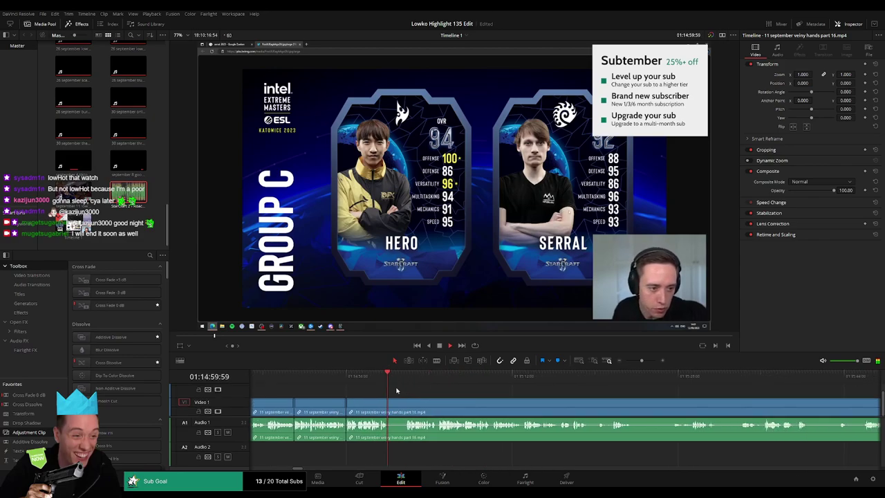
click(390, 402)
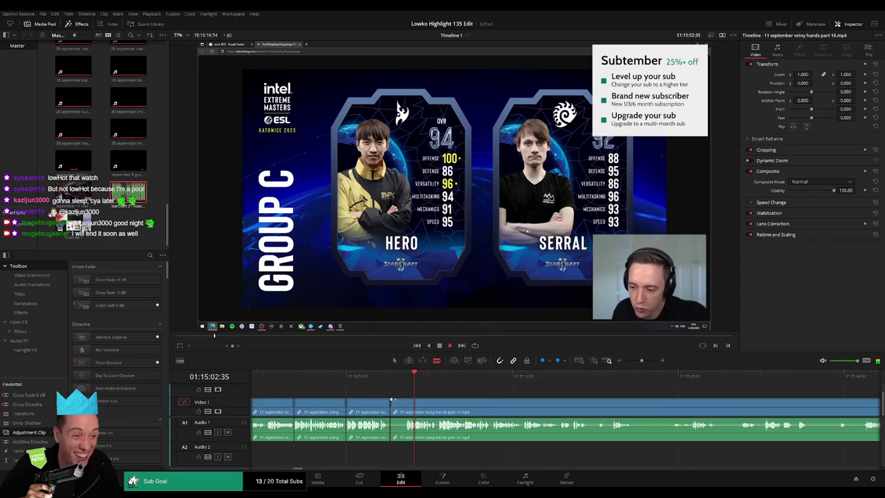
click(405, 403)
key(Delete)
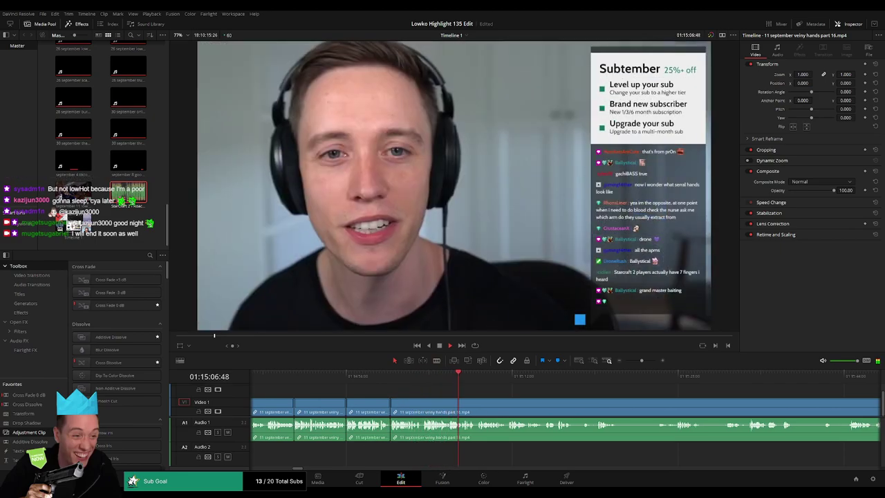
- Cut out the pause in part 16 between about 01:15:18 and 01:15:20, closing the gap
drag(640, 360, 642, 361)
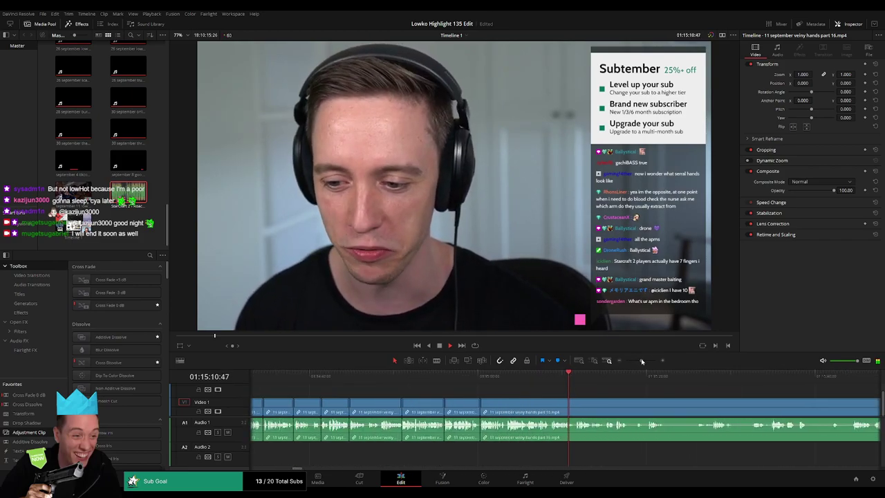
drag(659, 395, 459, 398)
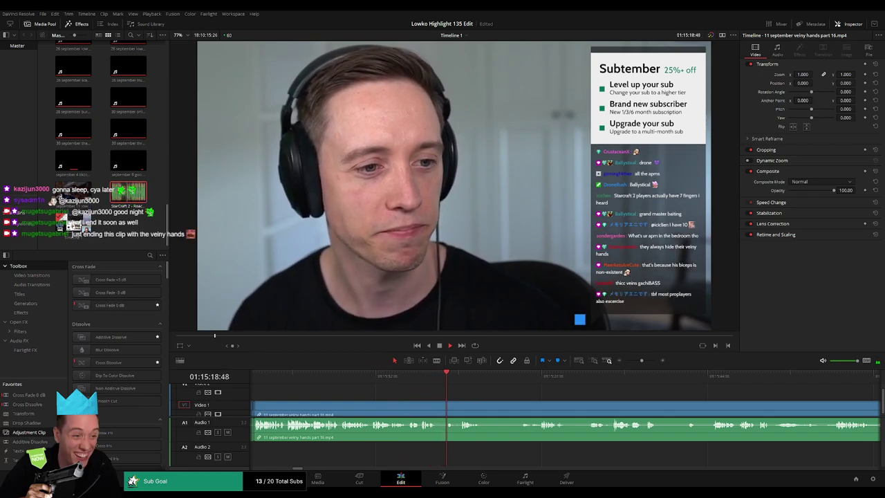
click(438, 405)
click(459, 404)
key(a)
click(450, 407)
key(Delete)
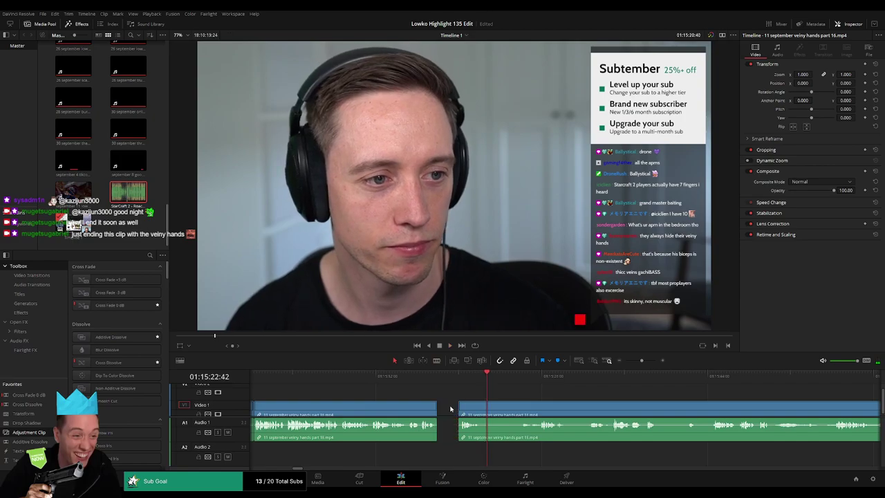
key(space)
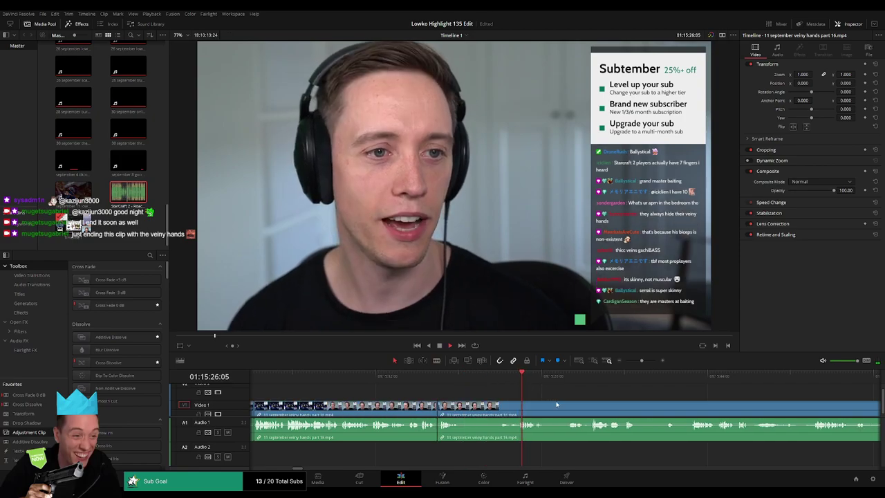
- Cut out the stretch of part 16 between about 01:15:20 and 01:15:25, closing the gap
drag(559, 395, 510, 392)
click(411, 403)
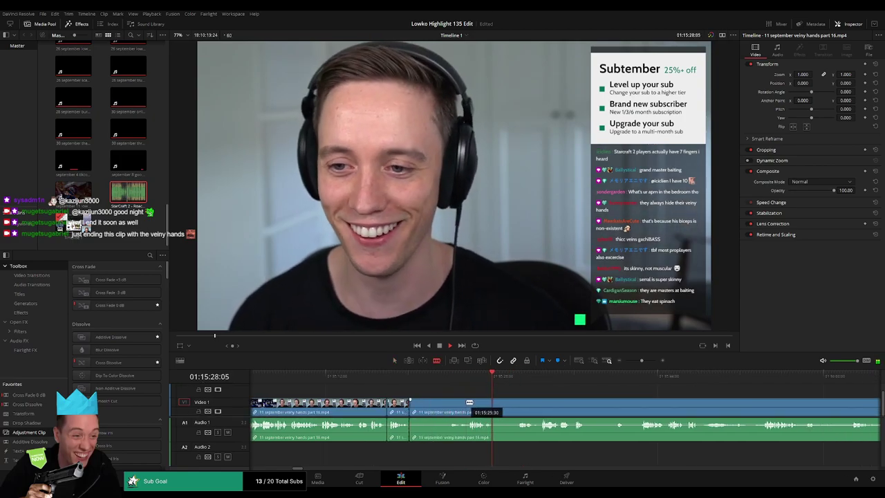
click(468, 404)
key(a)
click(457, 406)
key(Delete)
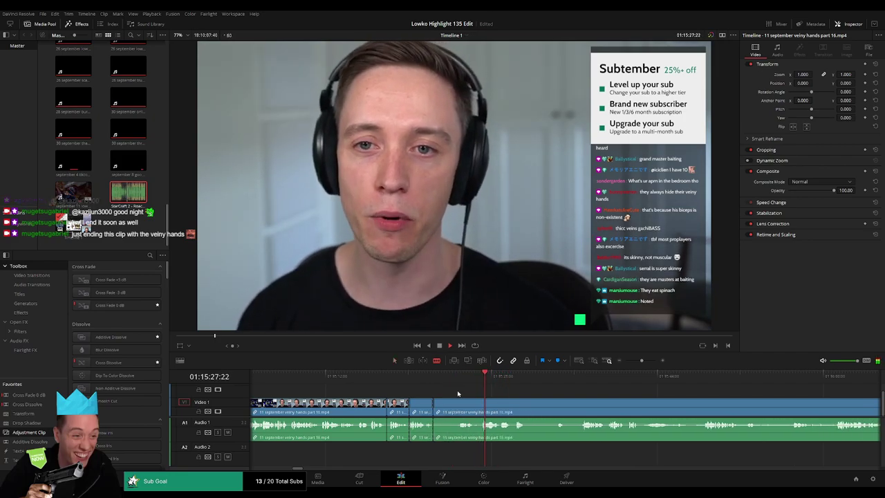
- Skim the rest of part 16 from about 01:15:27 onward for material worth keeping
click(589, 375)
click(802, 375)
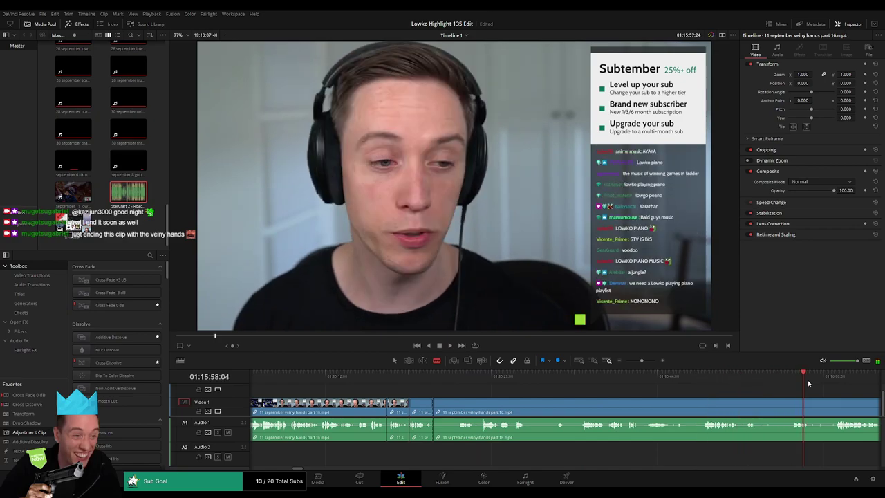
click(590, 378)
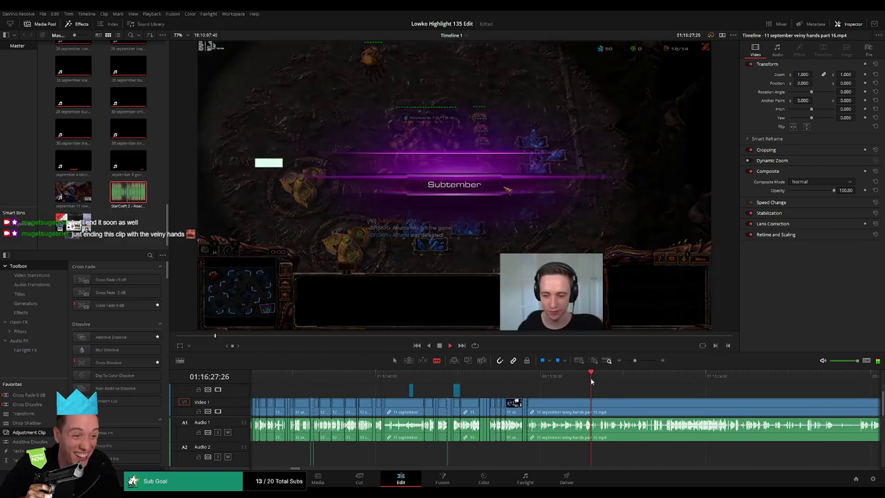
click(607, 378)
click(646, 376)
click(651, 376)
click(670, 378)
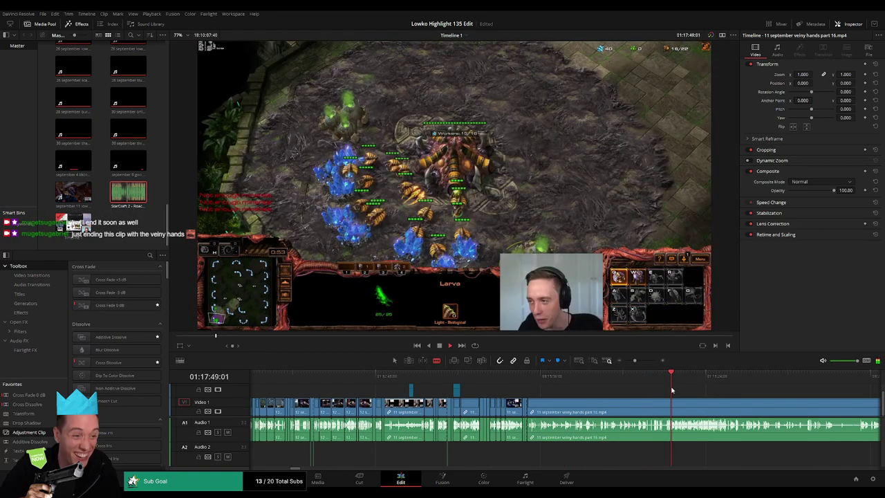
drag(651, 399, 456, 396)
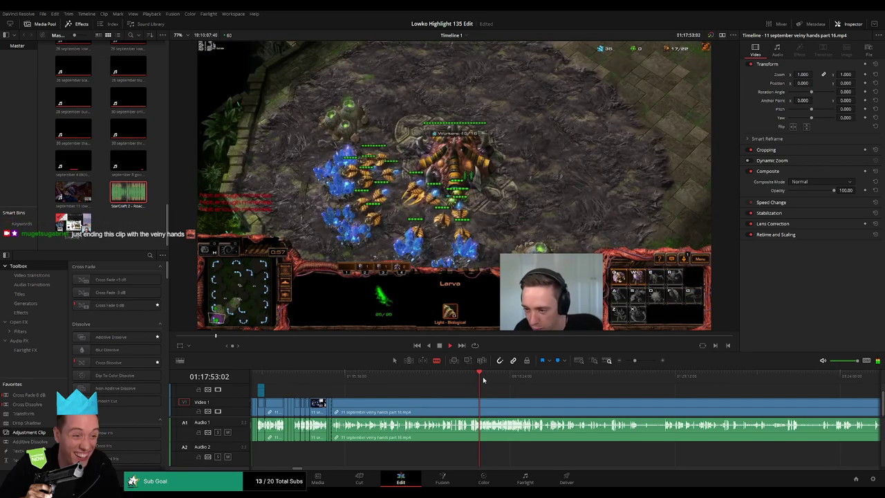
click(486, 378)
click(502, 378)
click(559, 375)
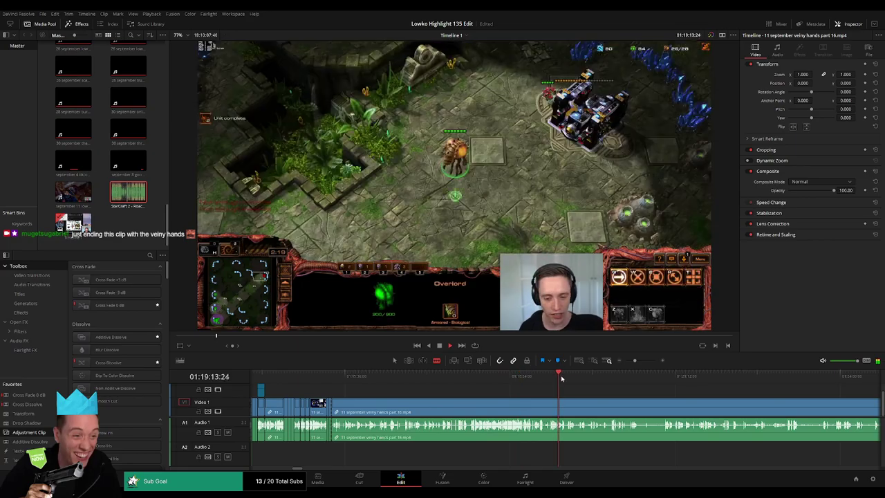
click(602, 375)
click(656, 375)
click(707, 376)
- Go back to about 01:15:46 and skim part 16 once more up to about 01:24:11
click(355, 375)
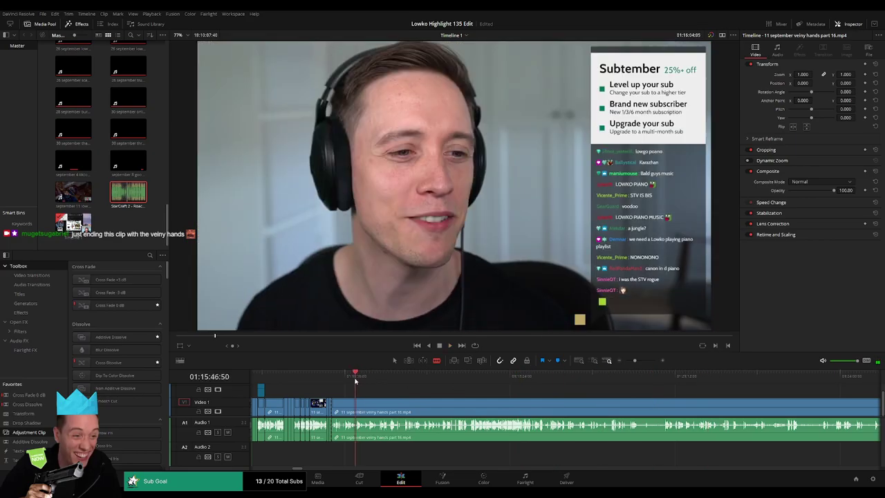
click(433, 376)
click(523, 376)
click(641, 375)
click(717, 376)
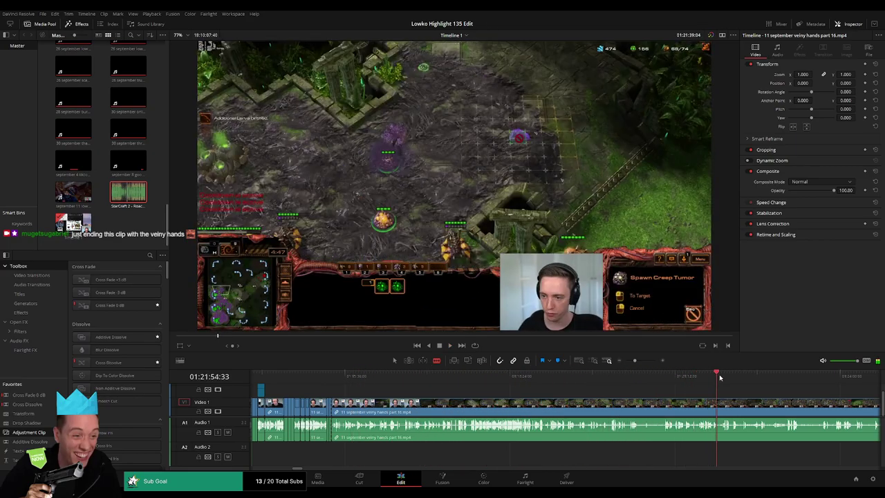
click(761, 376)
drag(783, 387, 502, 381)
click(556, 376)
click(569, 378)
key(space)
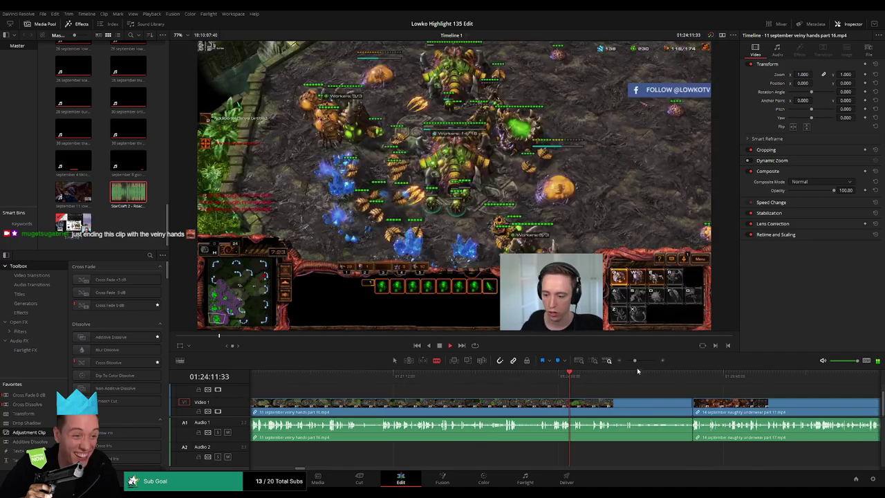
- Delete the remaining last piece of part 16 in front of part 17, closing the gap
drag(635, 360, 630, 361)
key(a)
click(563, 402)
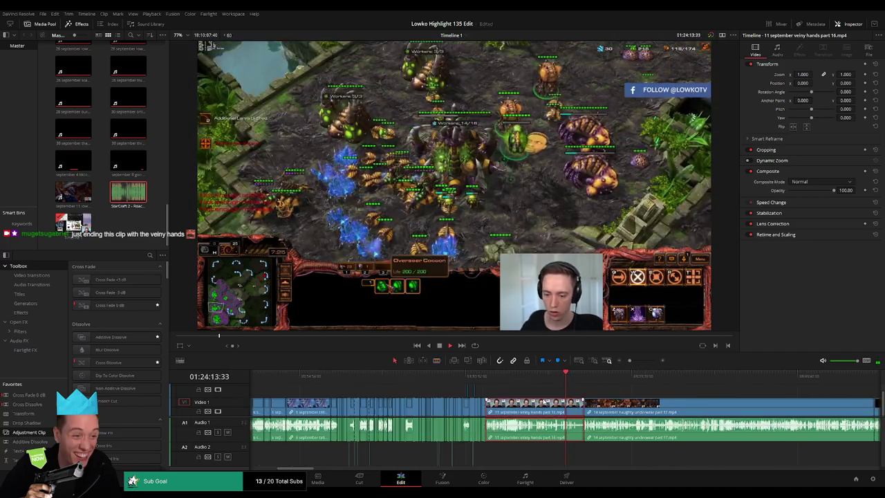
key(Delete)
- Look over the remaining unedited clips from part 17 to the end of the timeline
key(ctrl+minus)
key(ctrl+minus)
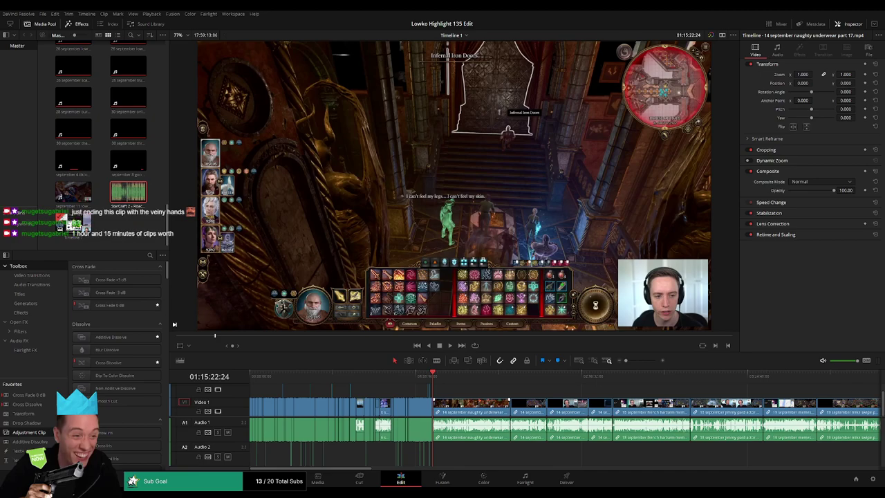
scroll(621, 392, right, 15)
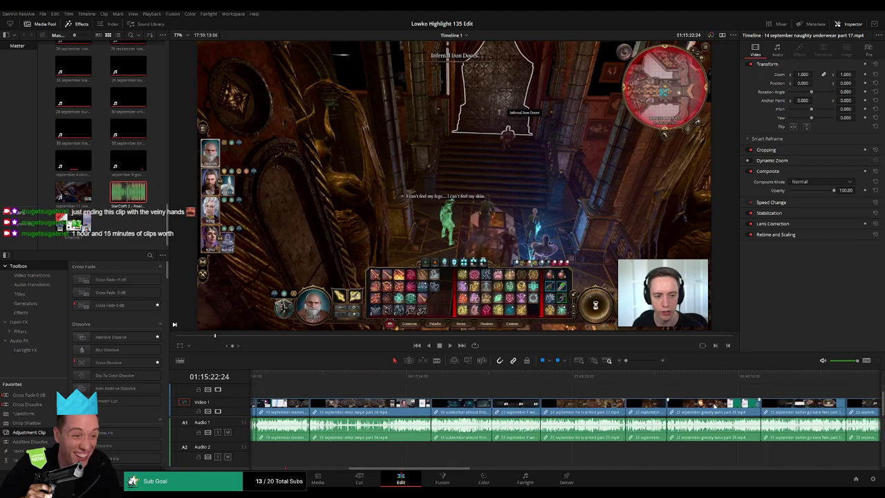
scroll(625, 401, right, 20)
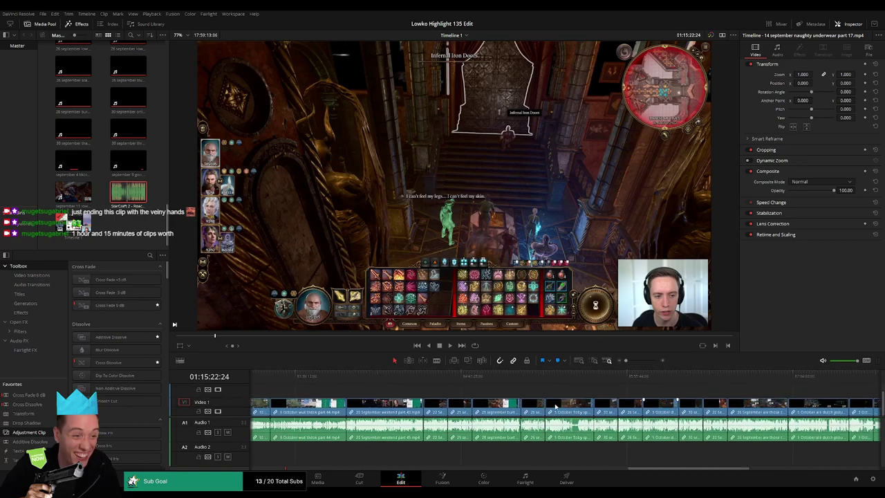
click(624, 376)
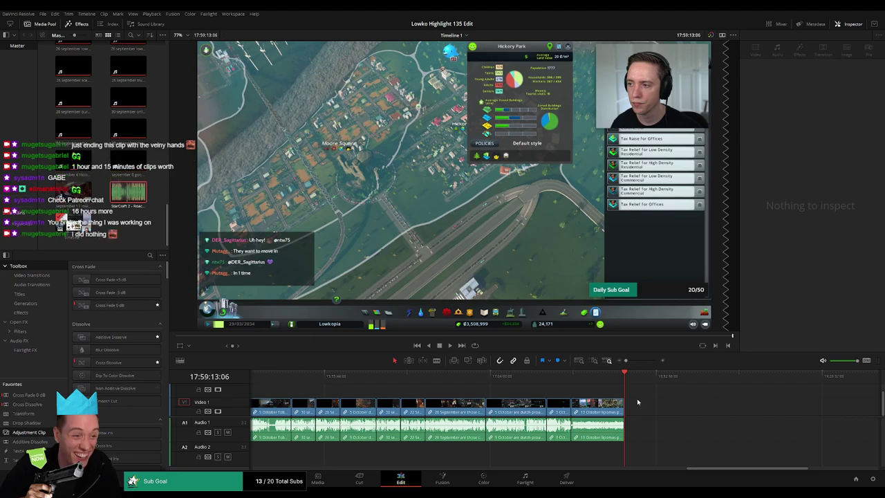
scroll(568, 403, left, 10)
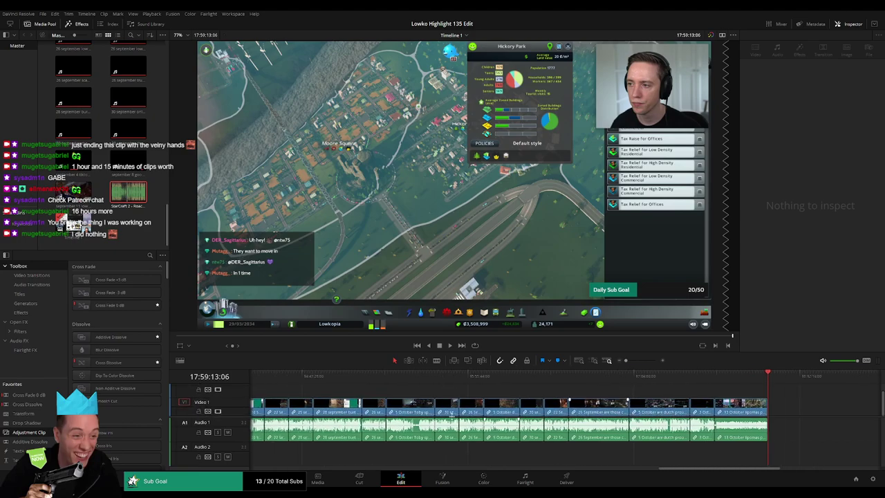
scroll(508, 403, left, 20)
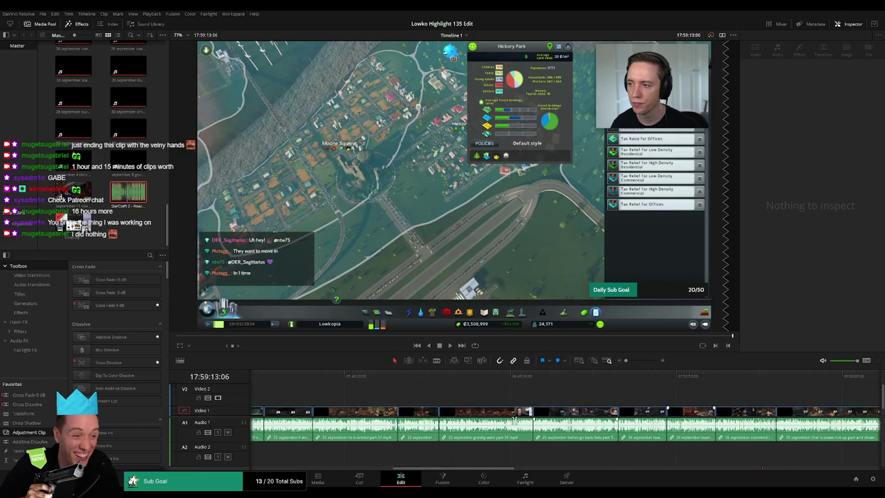
scroll(638, 398, up, 2)
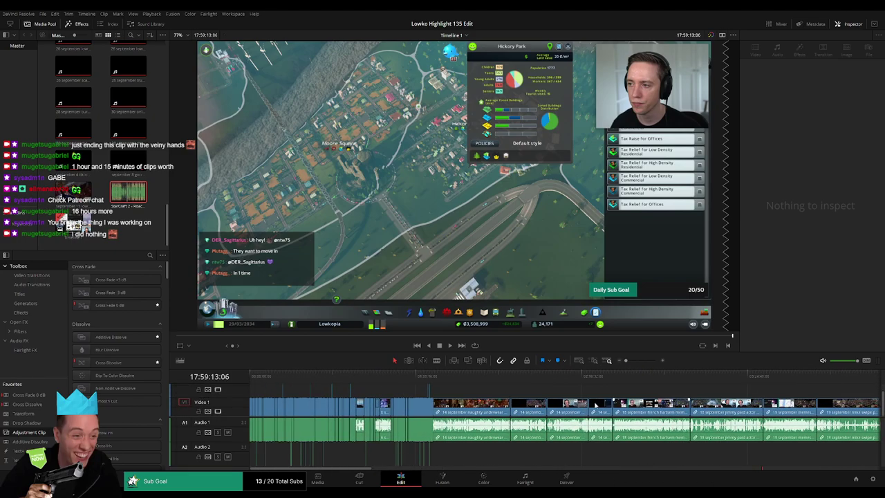
- Place the playhead at the start of the part 17 clip, at 01:15:22:24
click(440, 383)
click(440, 380)
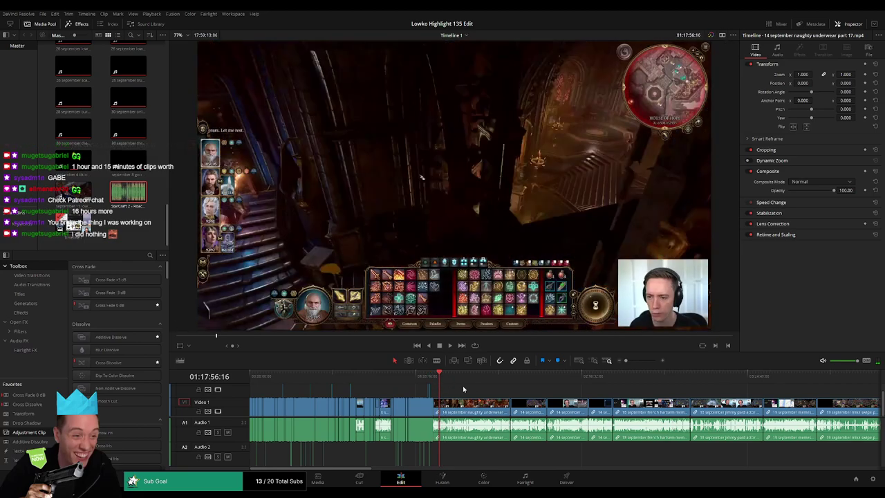
key(Up)
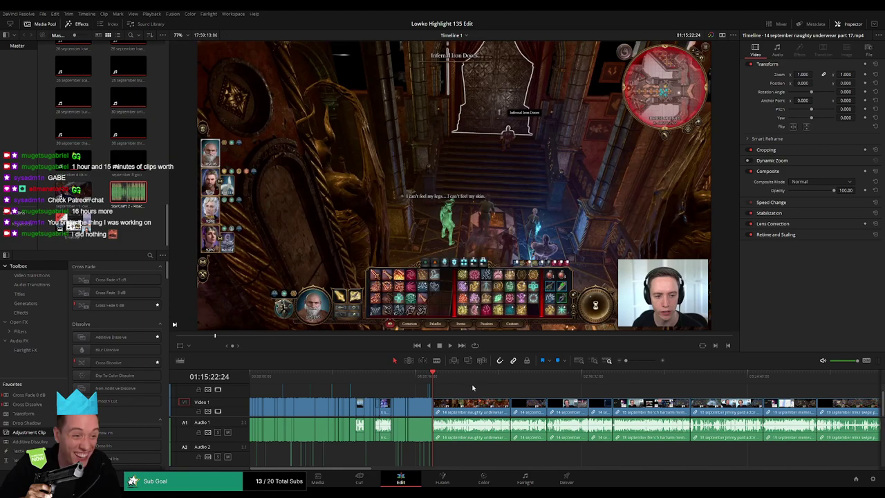